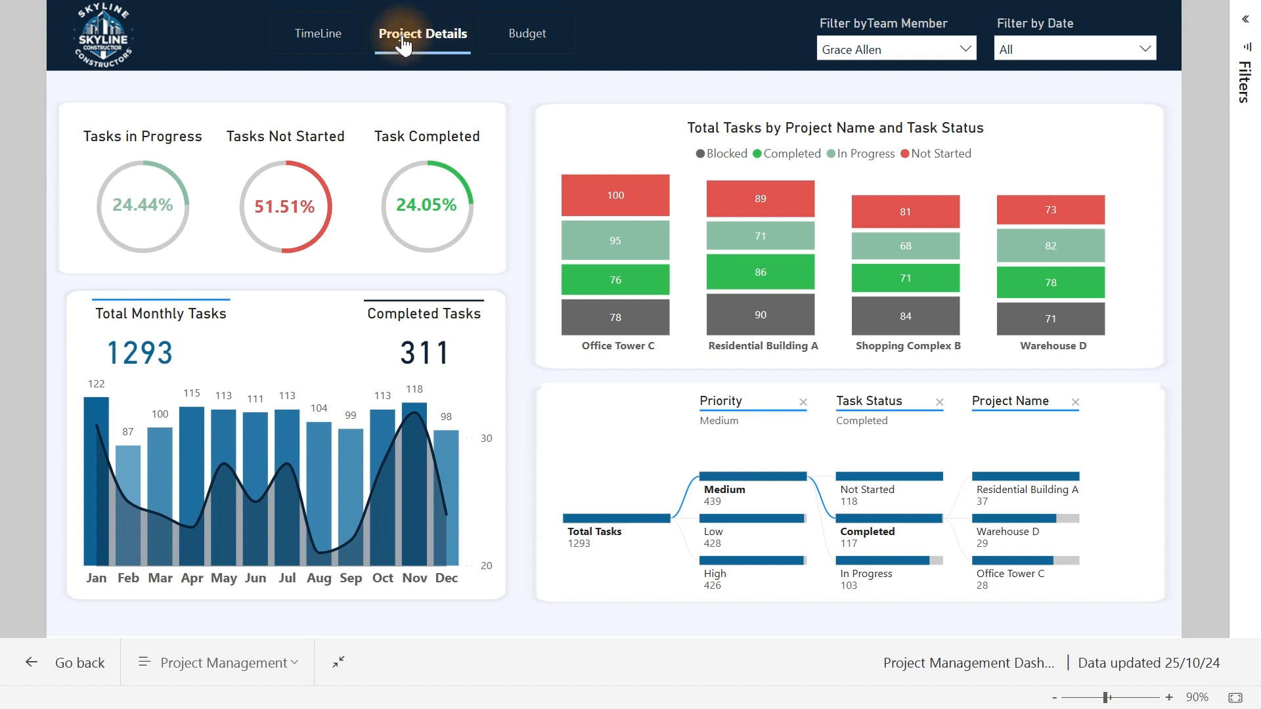
- Open the TimeLine page of the finished dashboard and filter the progress chart to a different team member
left_click(316, 45)
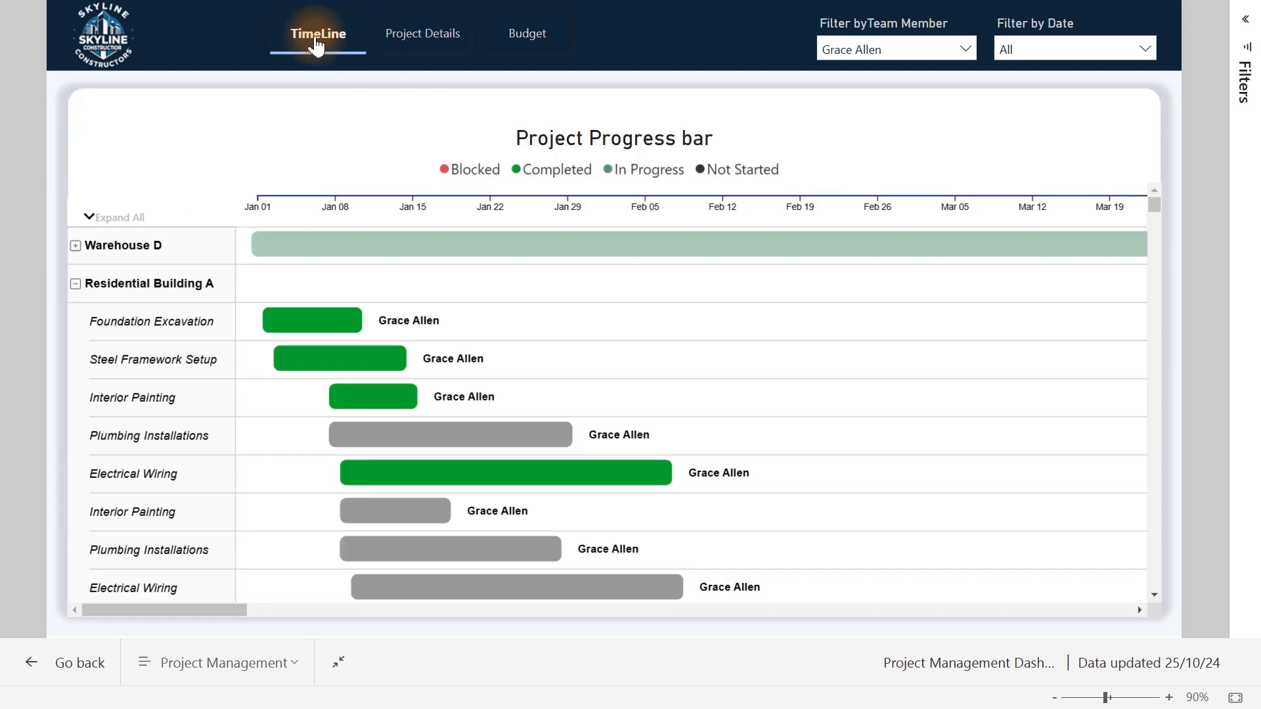
left_click(917, 49)
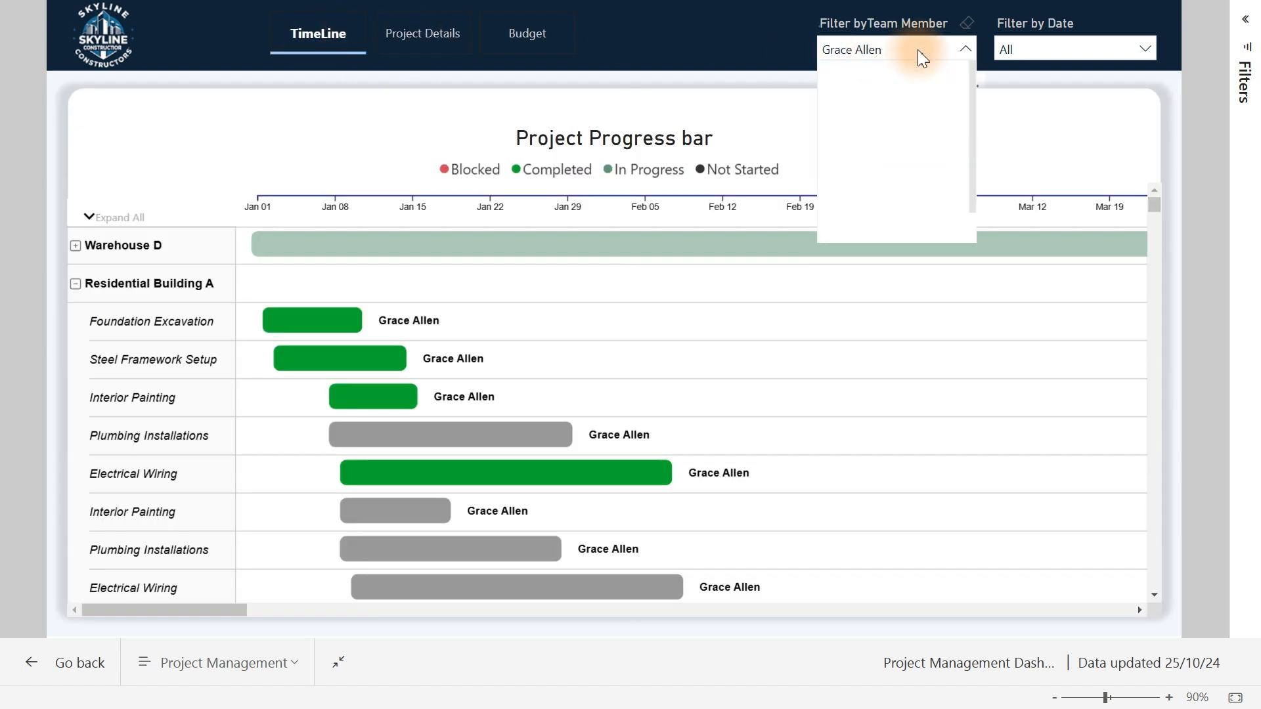
left_click(883, 103)
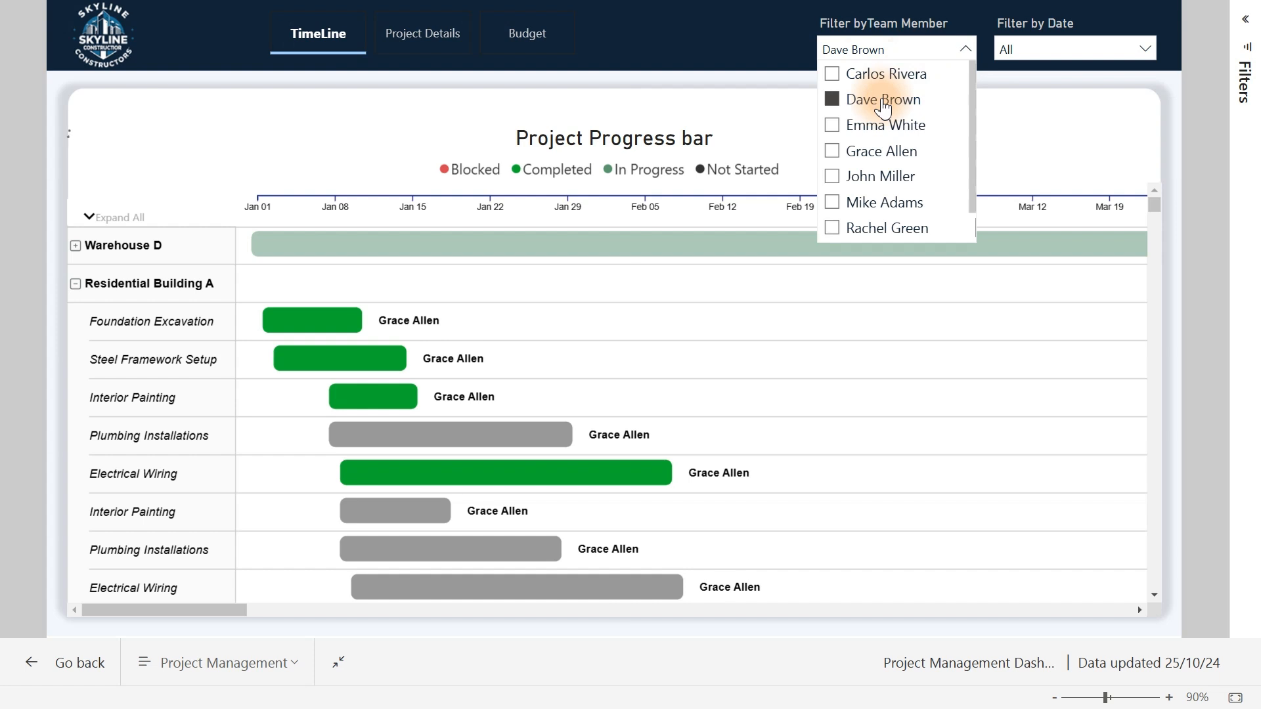
left_click(718, 29)
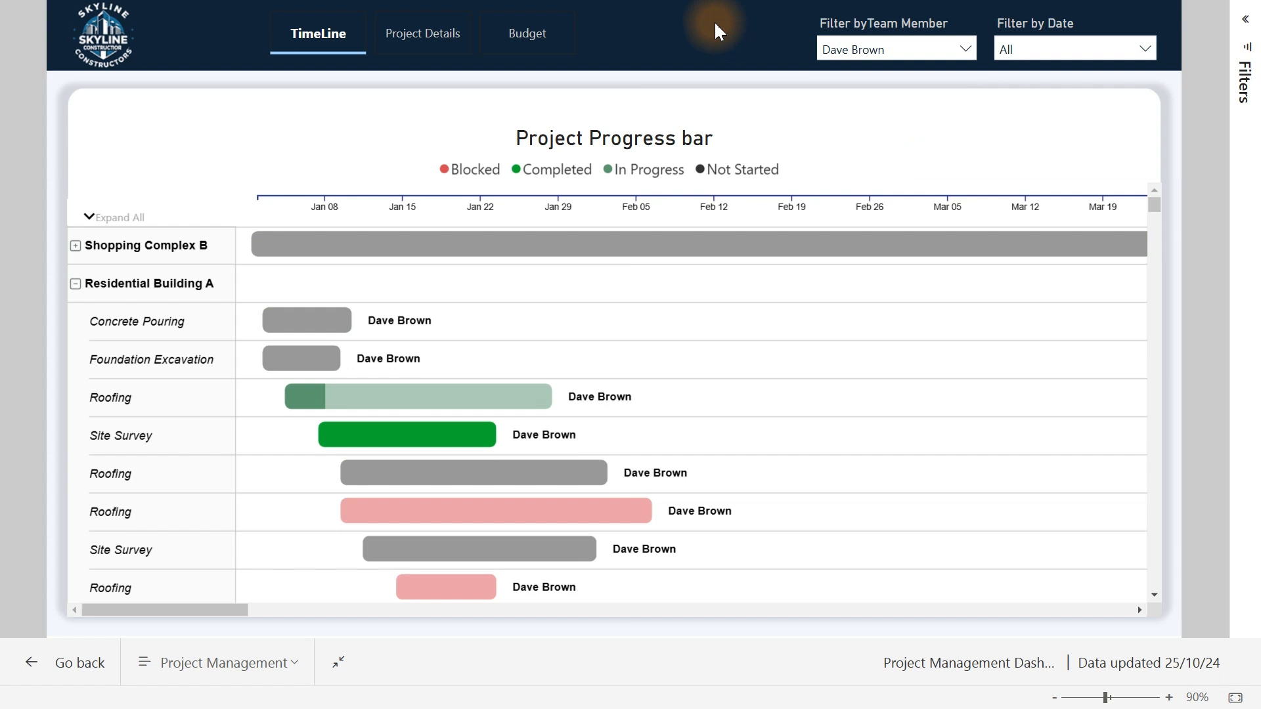
- Open the Budget page and examine its monthly, cumulative and project-level budget versus spending charts
left_click(528, 38)
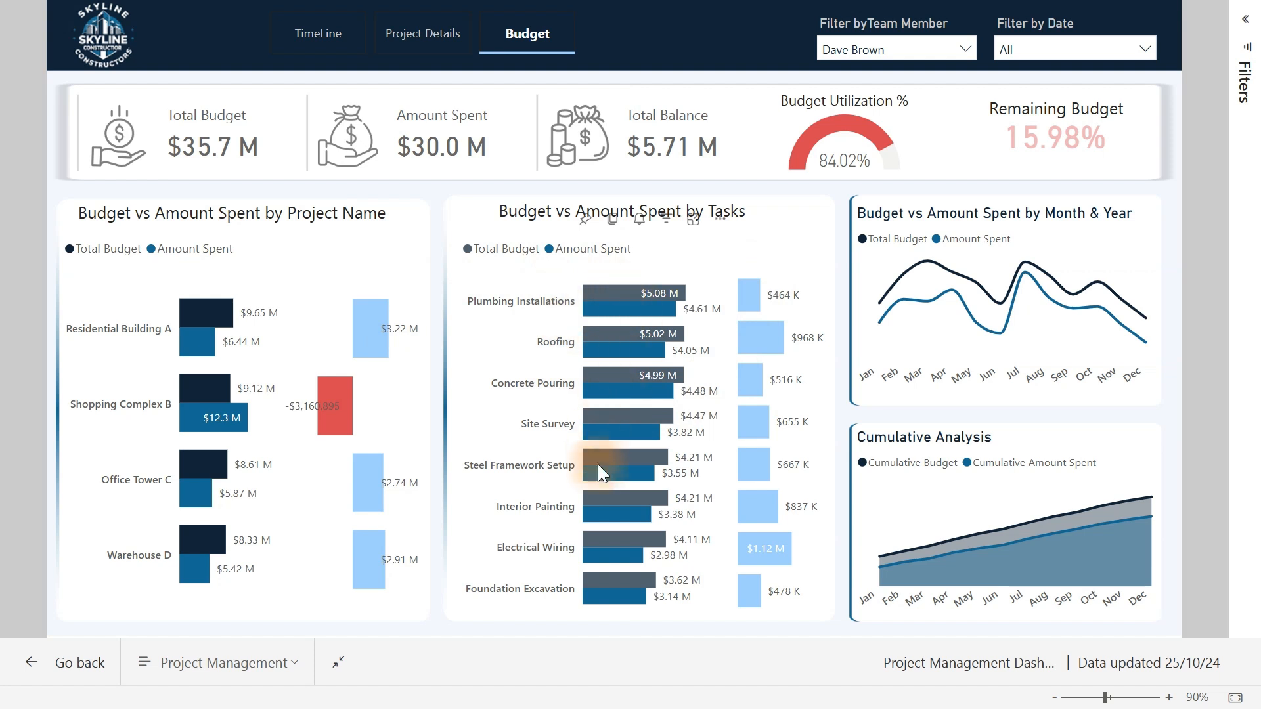
mouse_move(1019, 304)
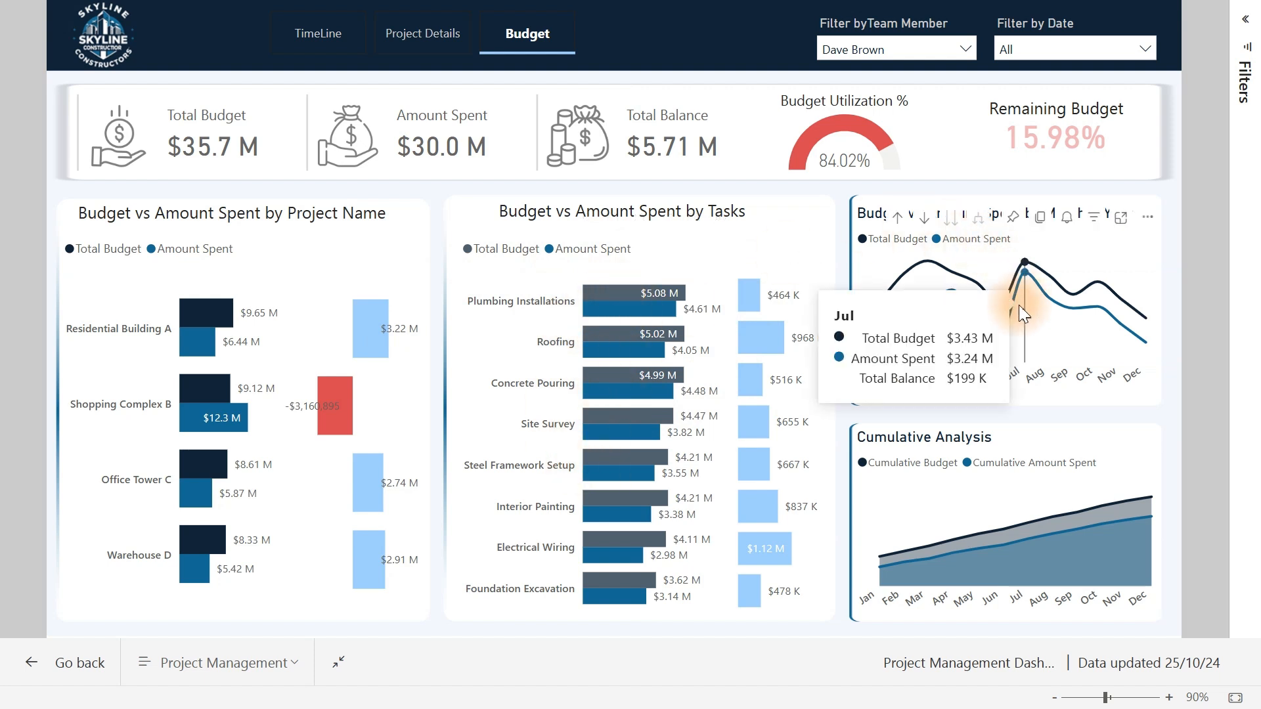
mouse_move(966, 531)
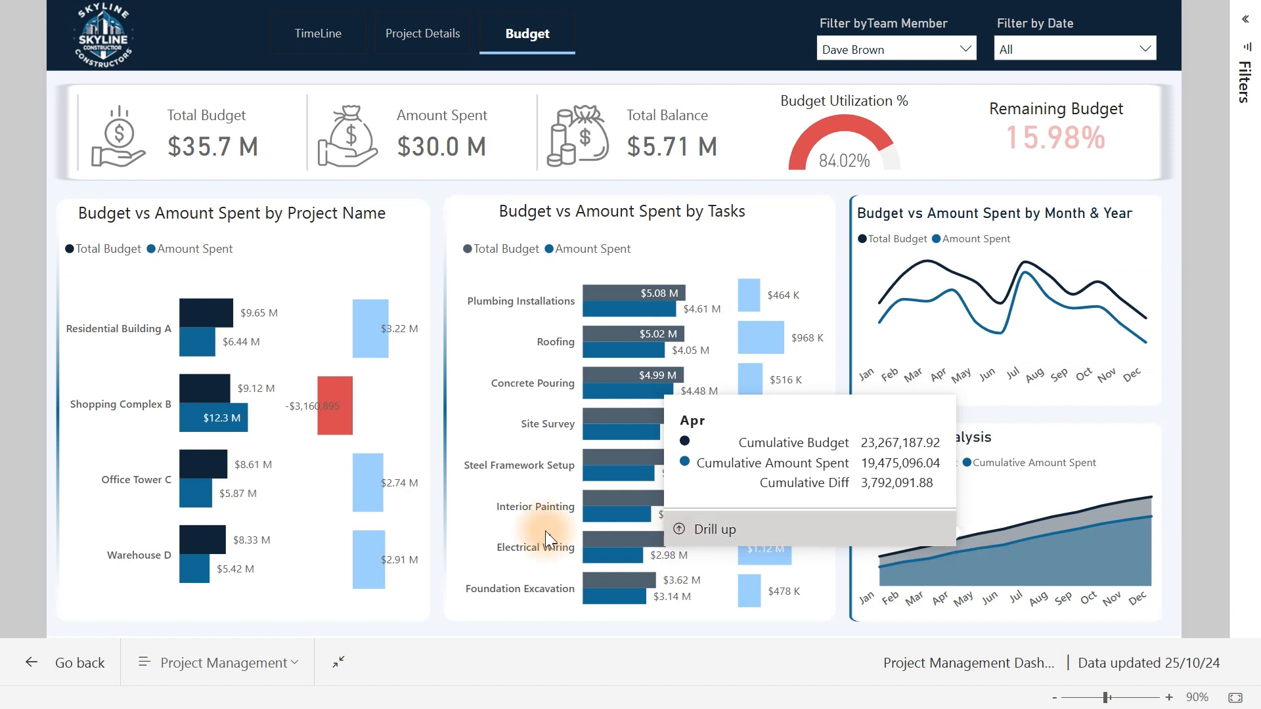
left_click(322, 384)
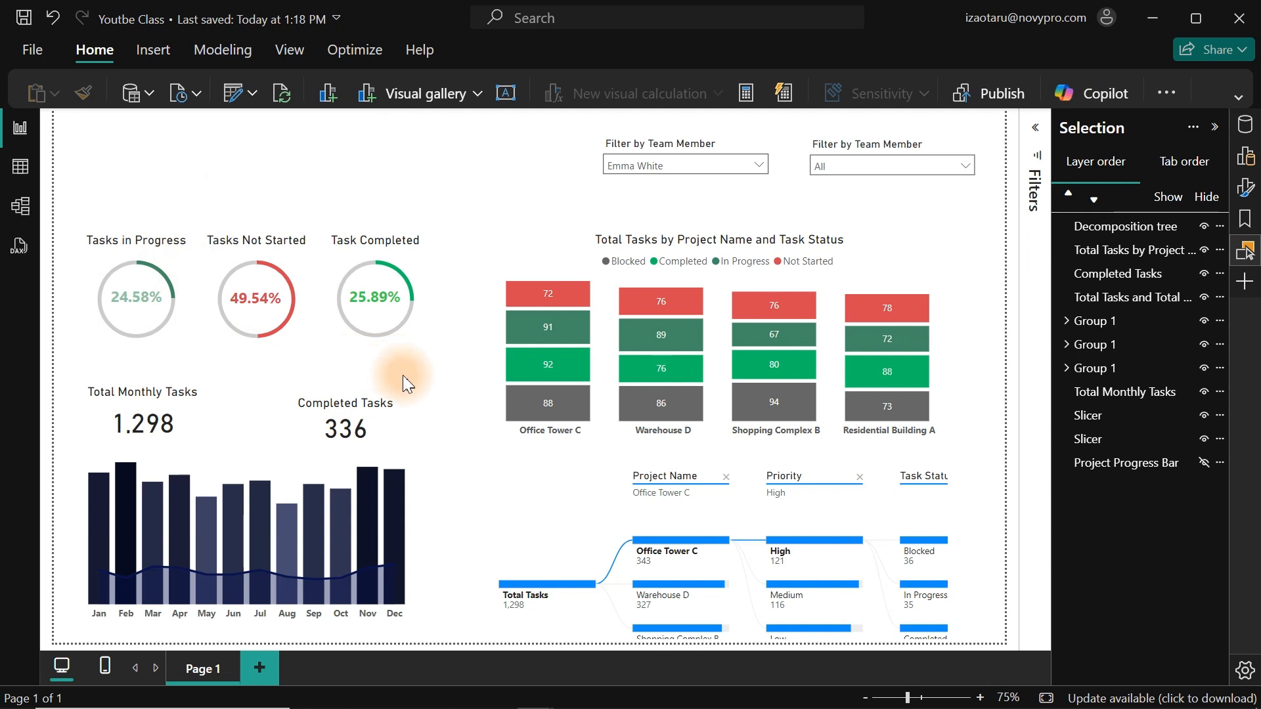
- Group all visible report visuals except the two filter slicers, leaving the hidden Project Progress Bar out of the group
left_click(339, 254)
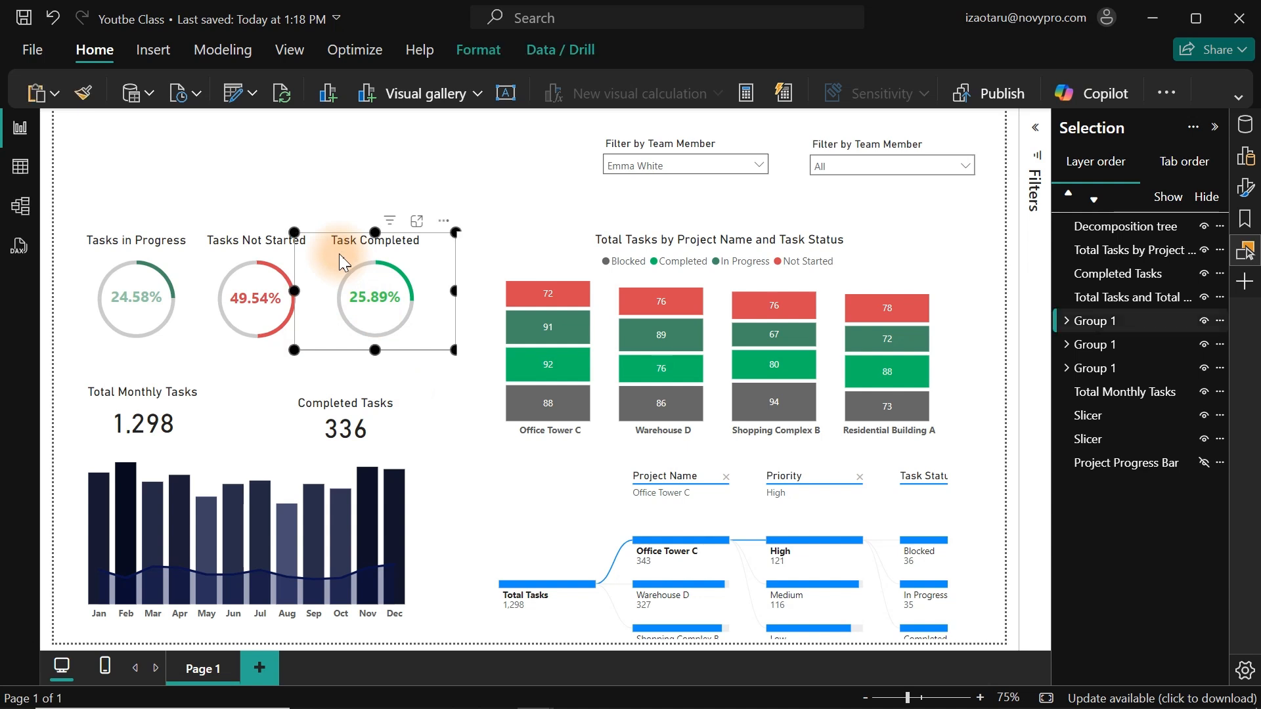
key("ctrl+a")
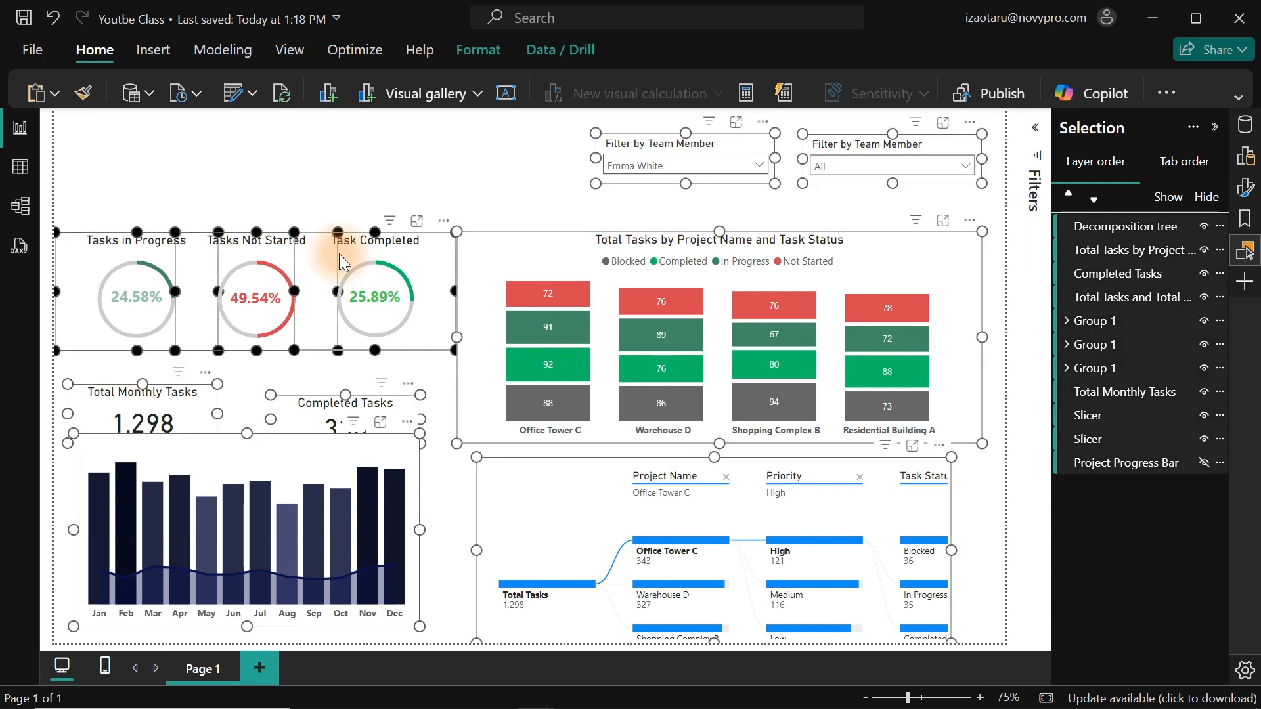
left_click(660, 151, "ctrl")
left_click(888, 148, "ctrl")
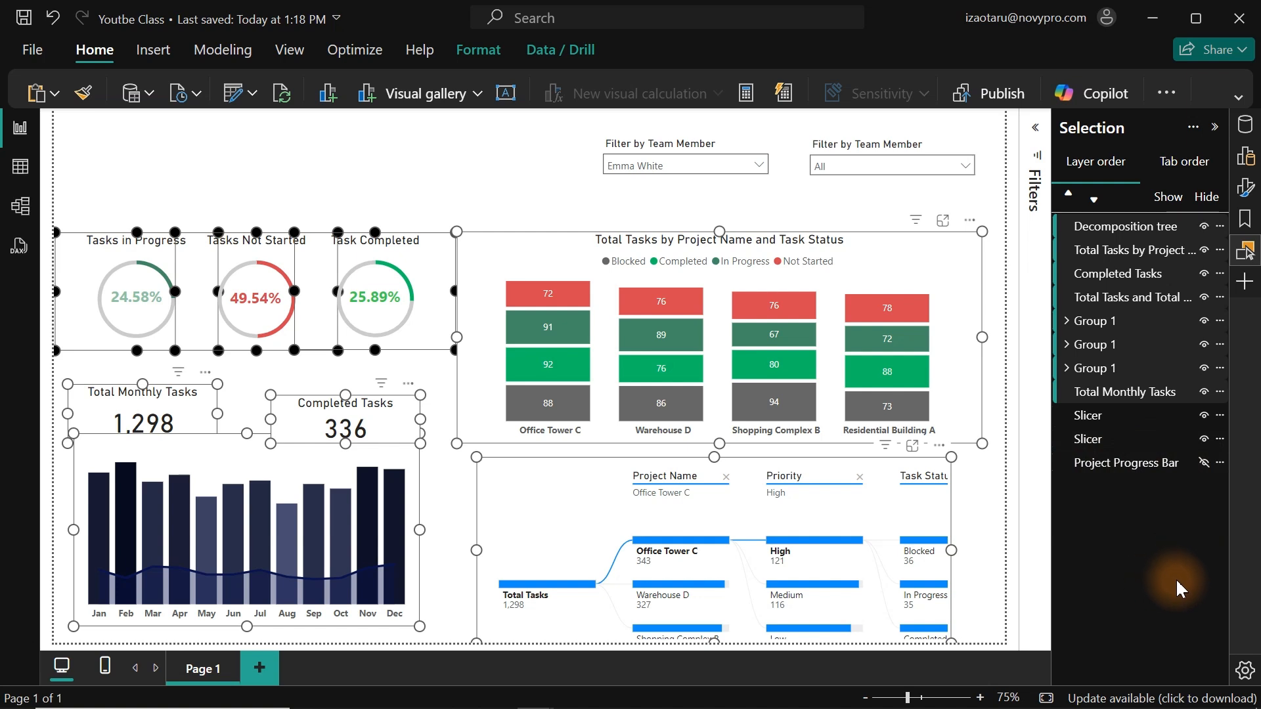
right_click(873, 281)
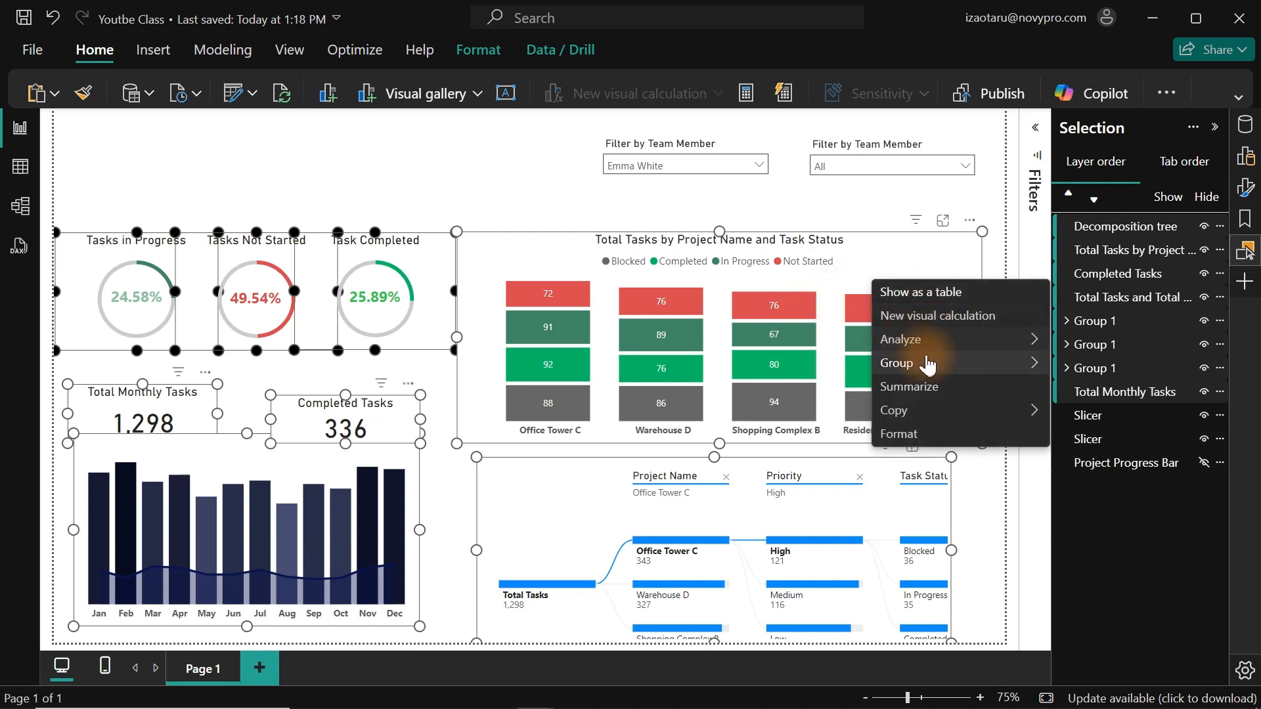
mouse_move(926, 369)
left_click(1077, 365)
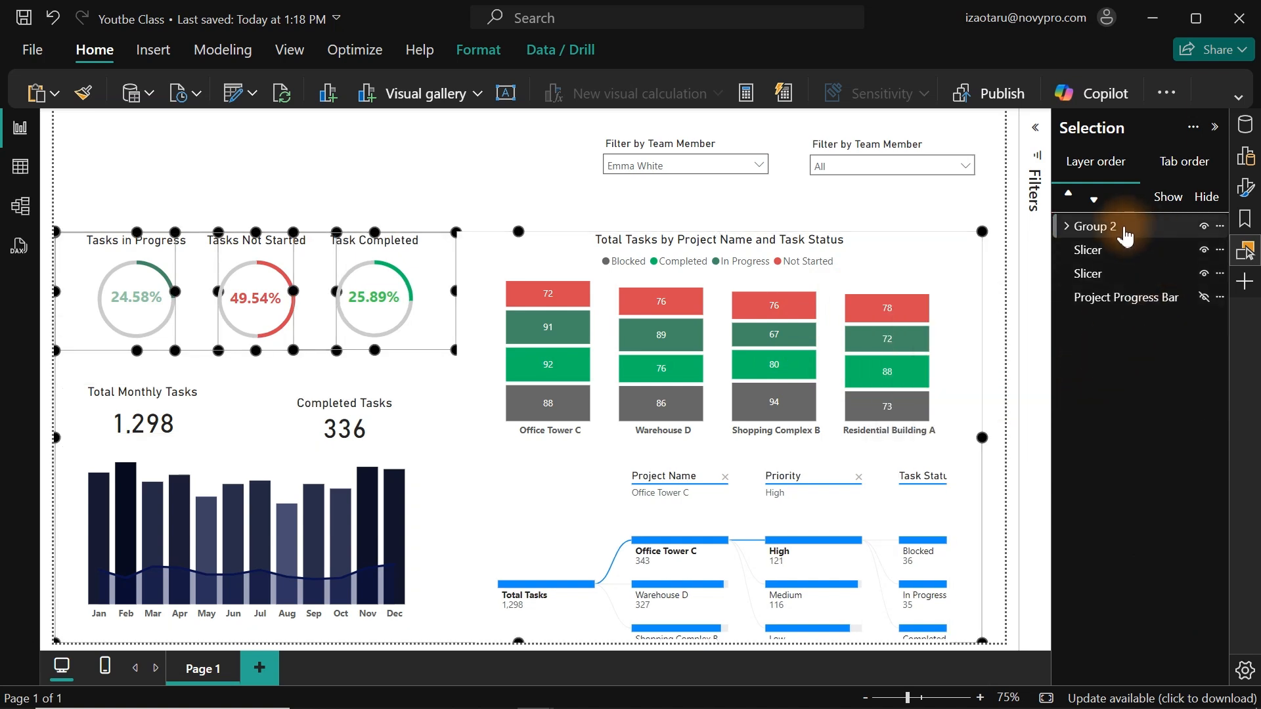
- Rename the new group as Project Details and hide it on the report page
double_click(1124, 229)
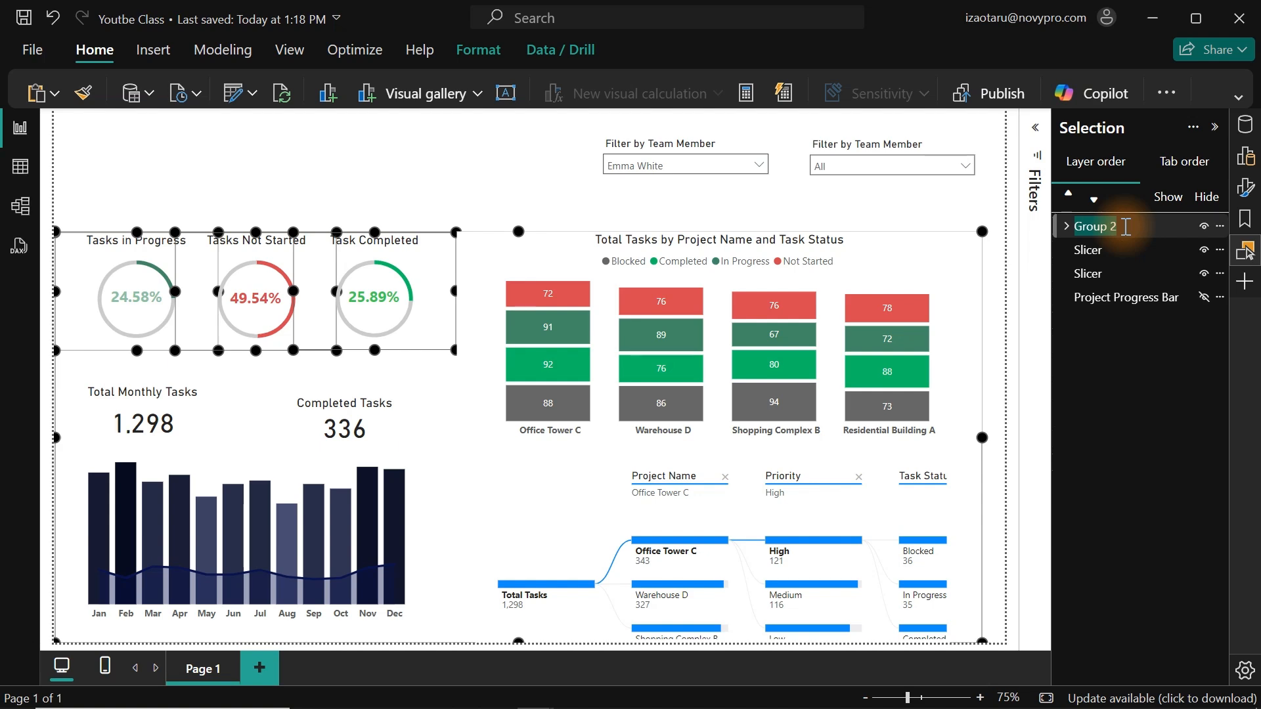
type("Project ")
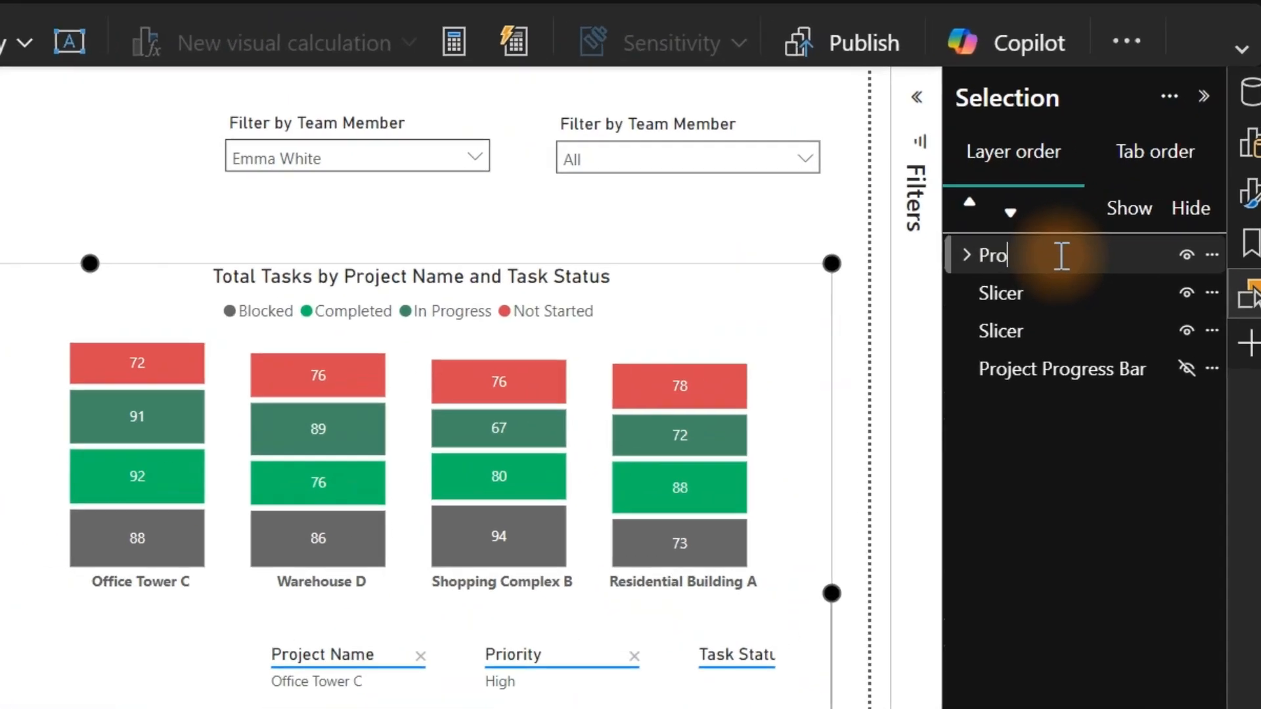
type("Detail")
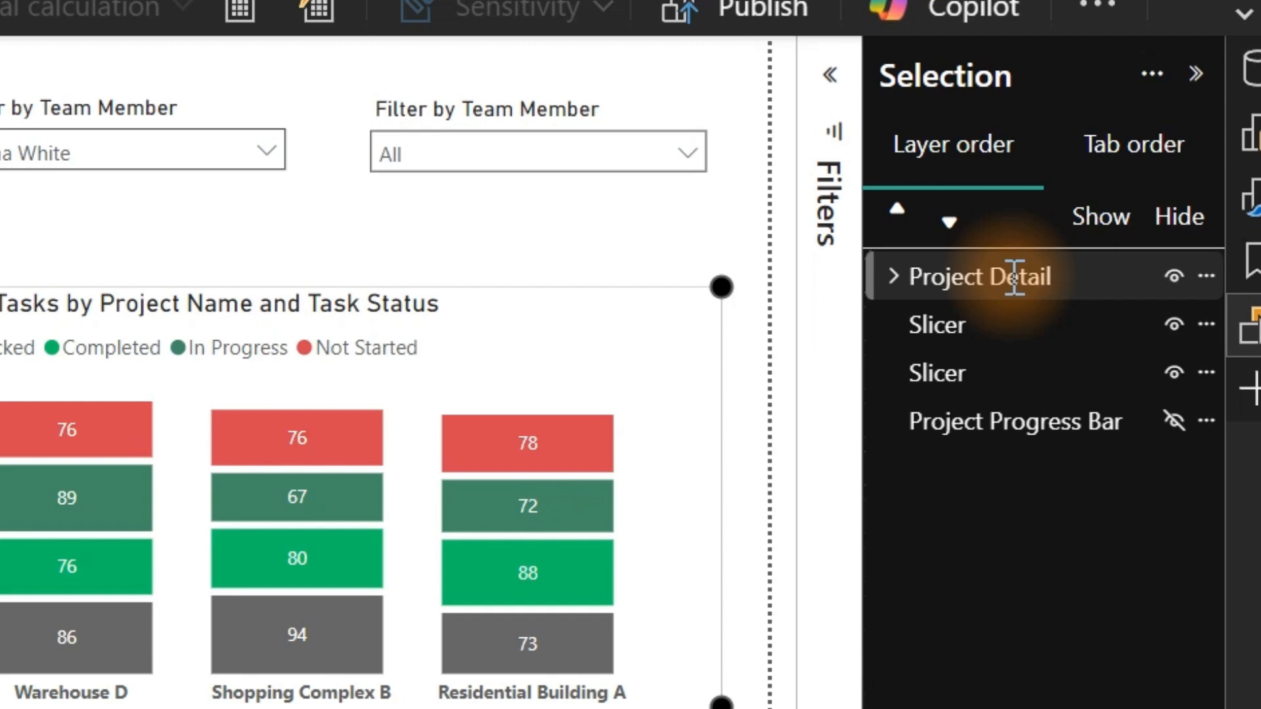
type("s")
key("Return")
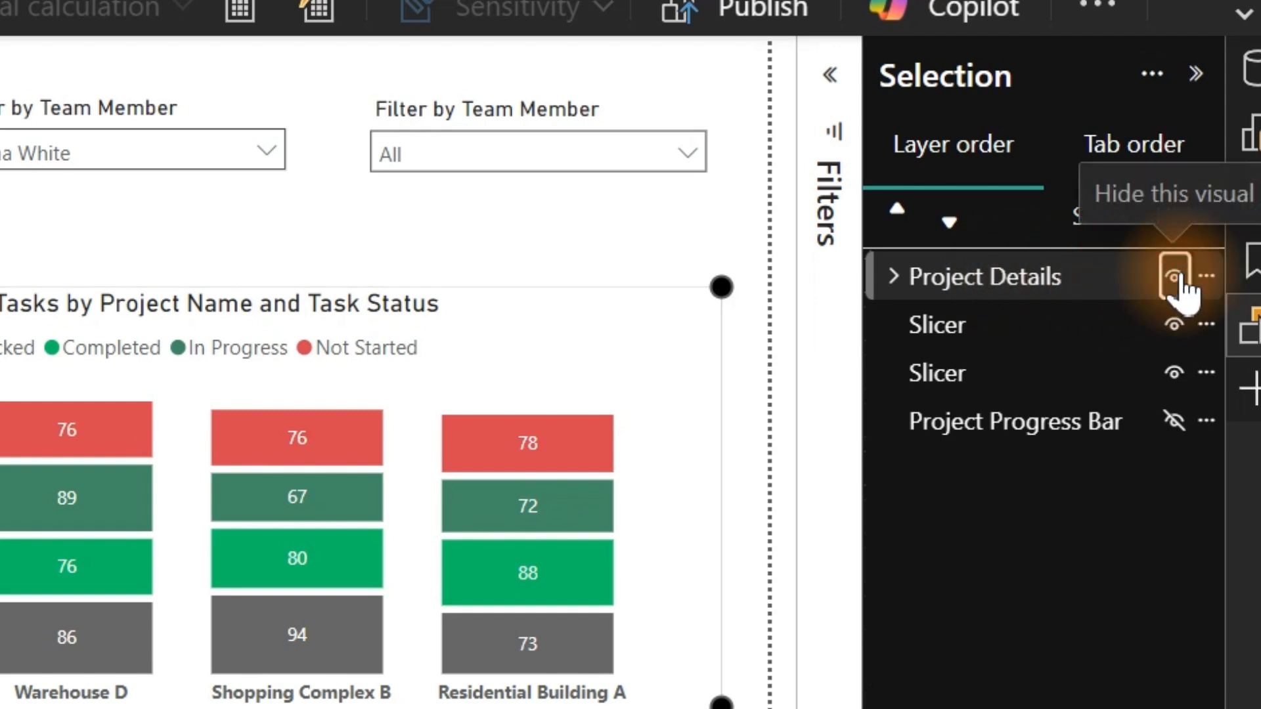
left_click(1174, 276)
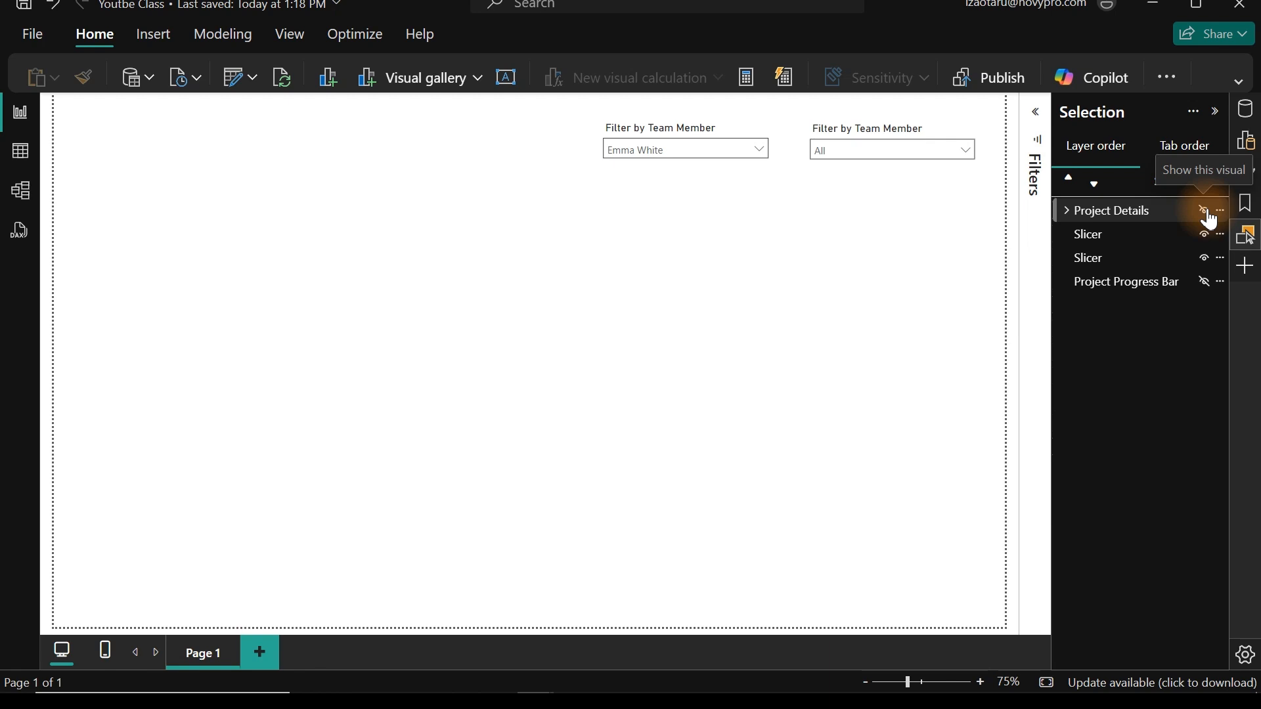
- Add an empty visual to the canvas, place it below the slicers and widen it into a long horizontal strip
left_click(473, 205)
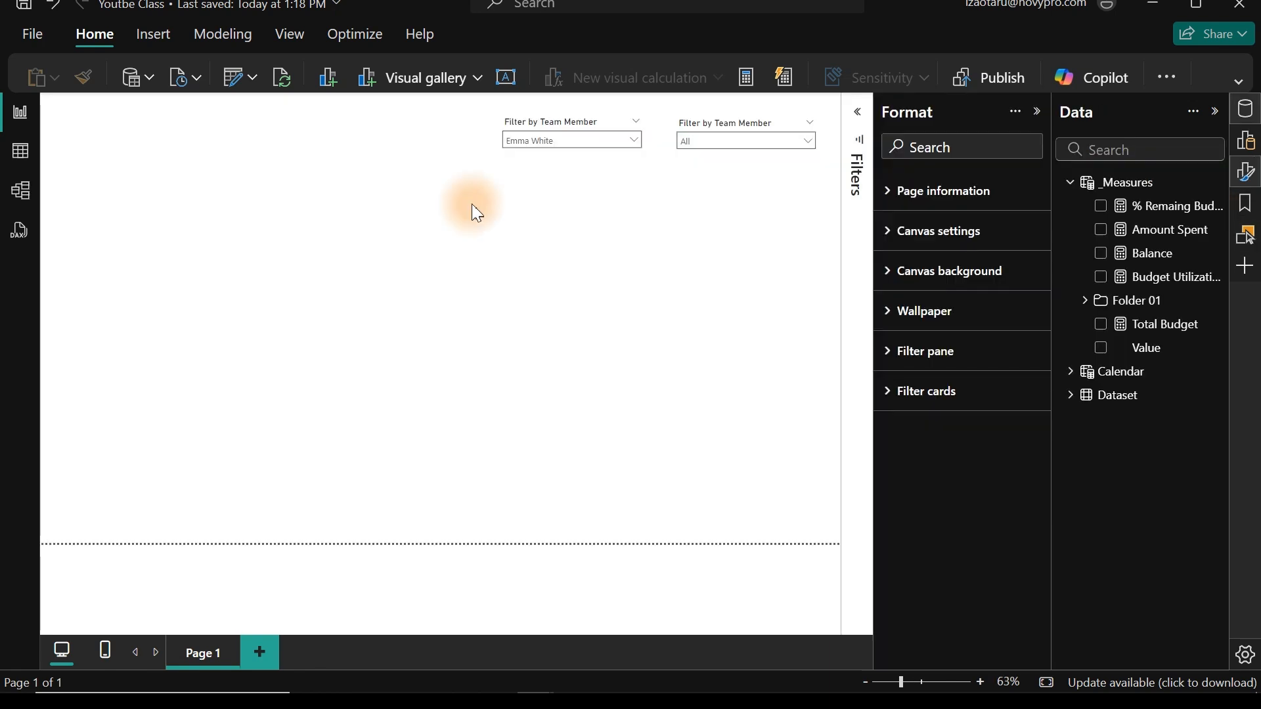
right_click(473, 206)
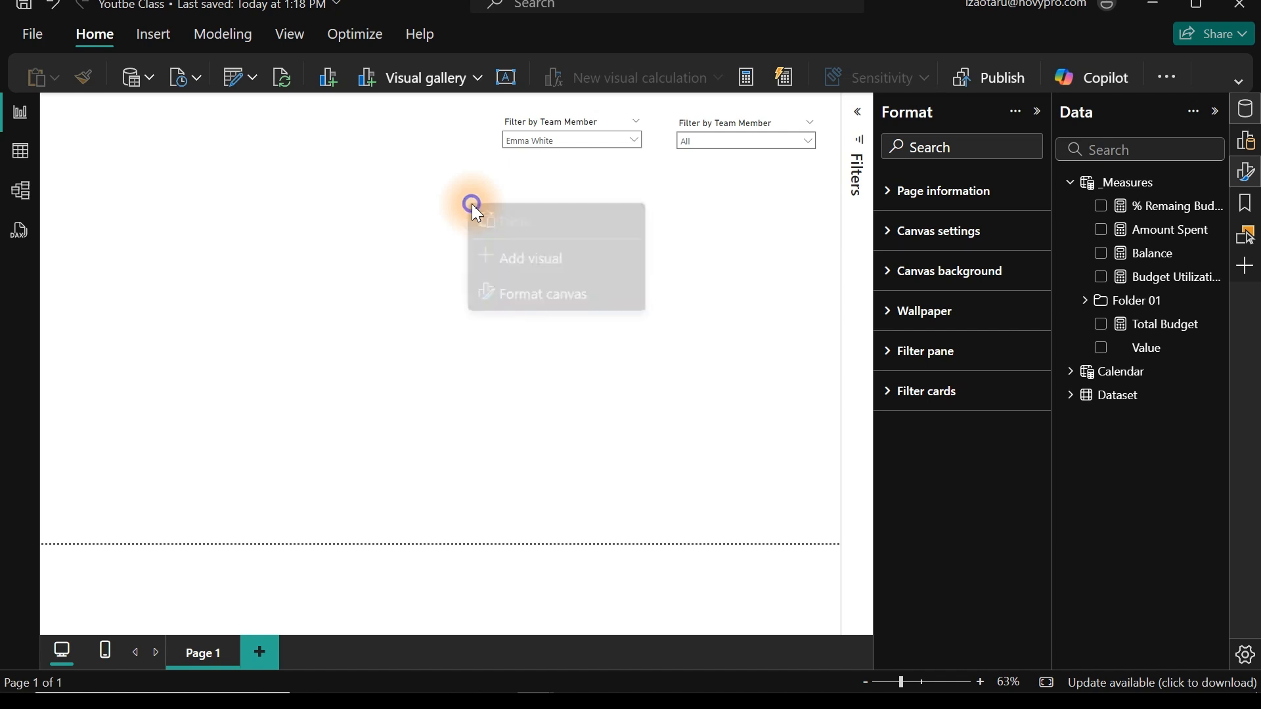
left_click(531, 272)
left_click_drag(499, 132, 167, 233)
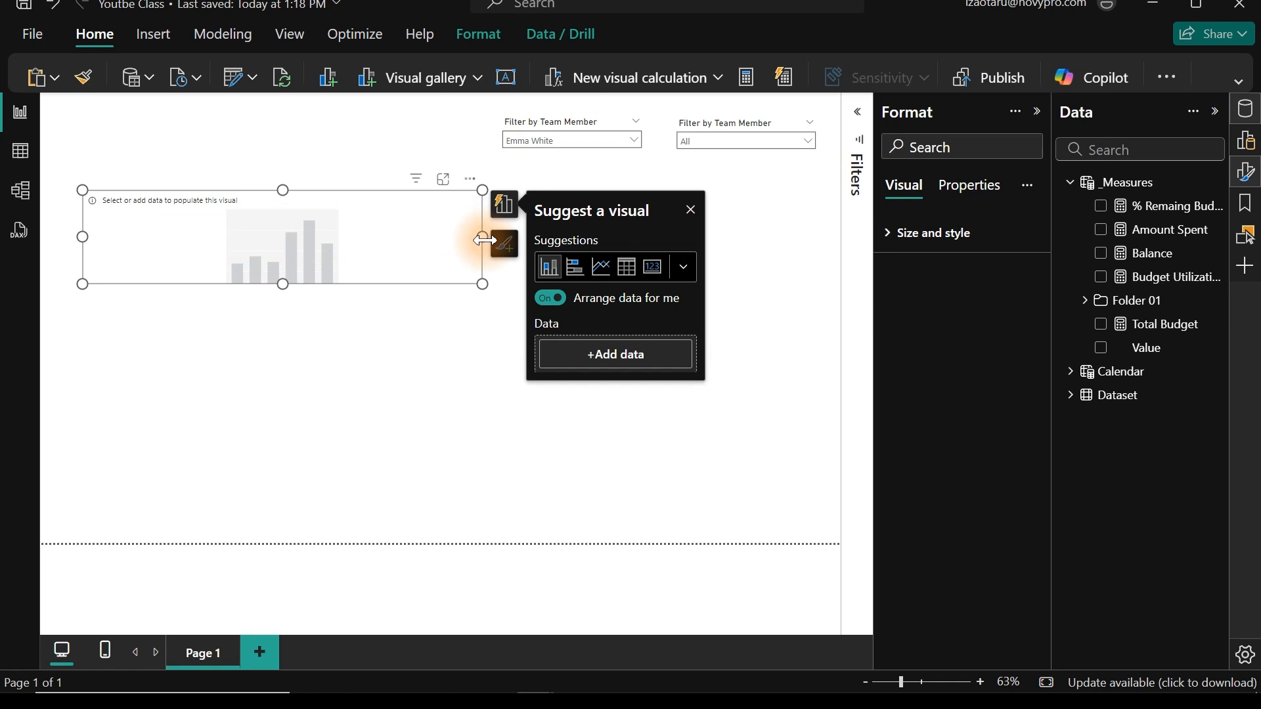
left_click_drag(485, 240, 637, 237)
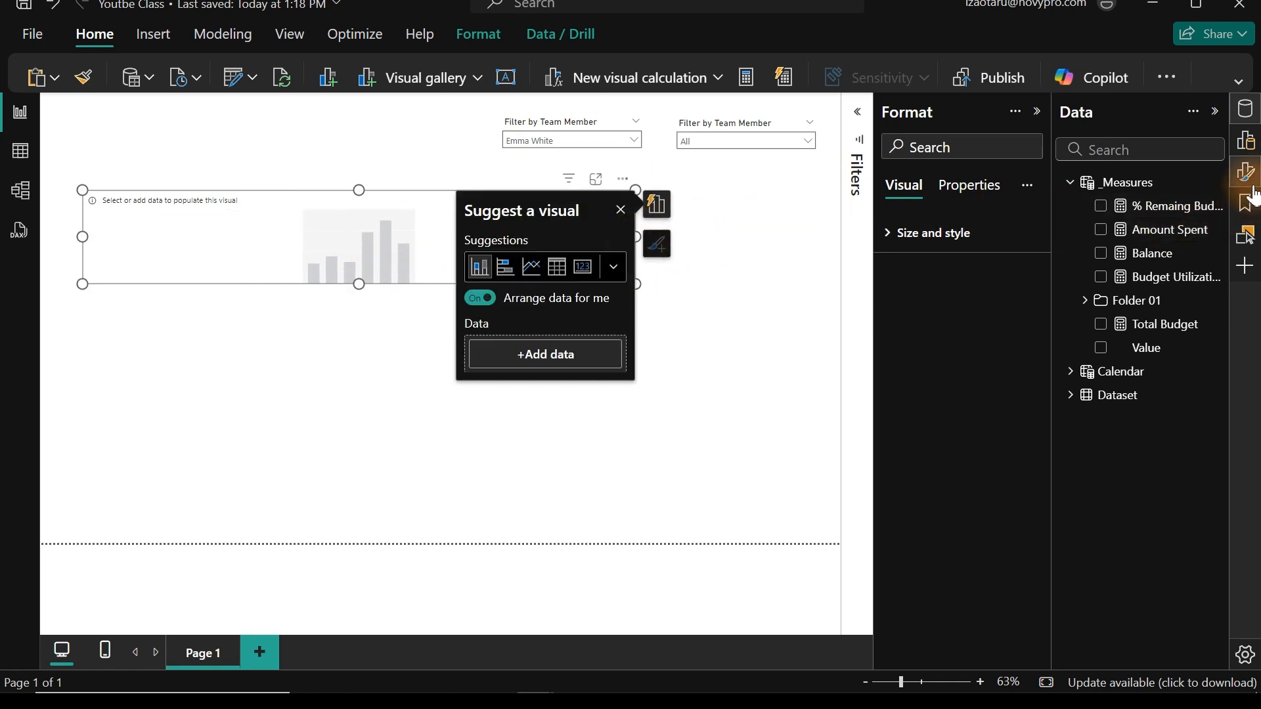
- Change the empty visual to a Card (new) and add the Total Budget measure to it
left_click(1246, 140)
left_click(1248, 174)
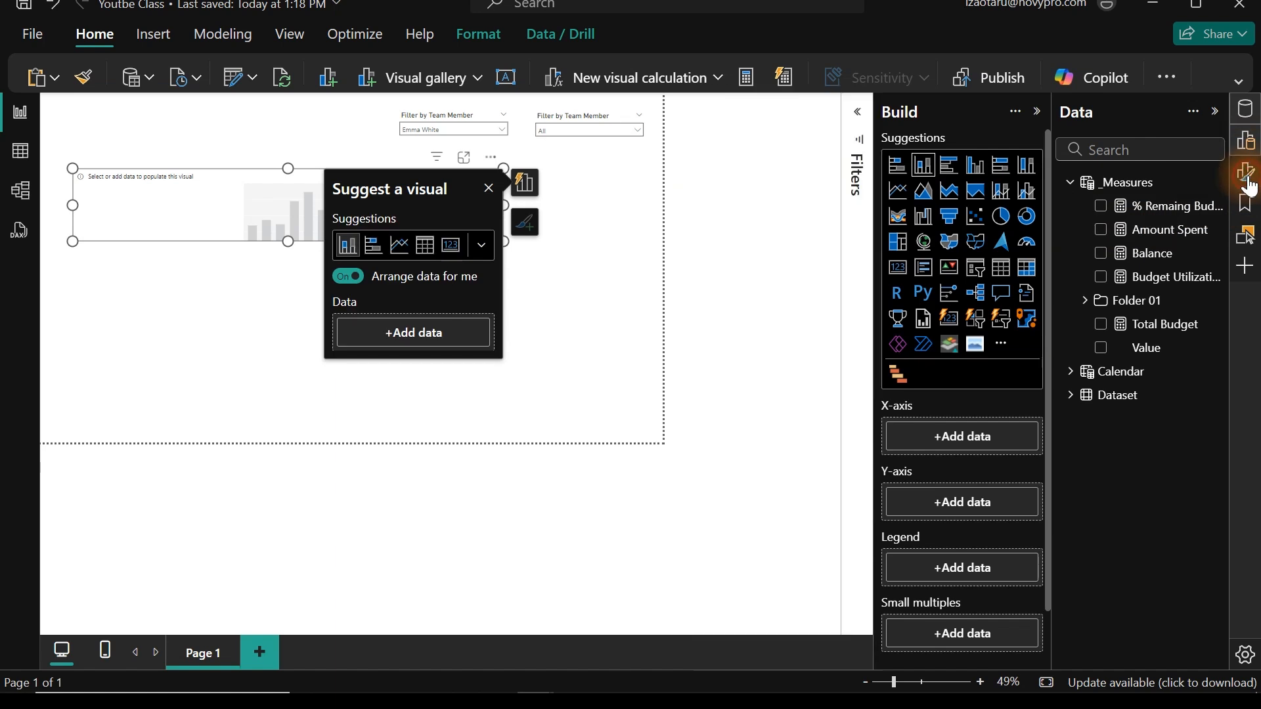
left_click(951, 326)
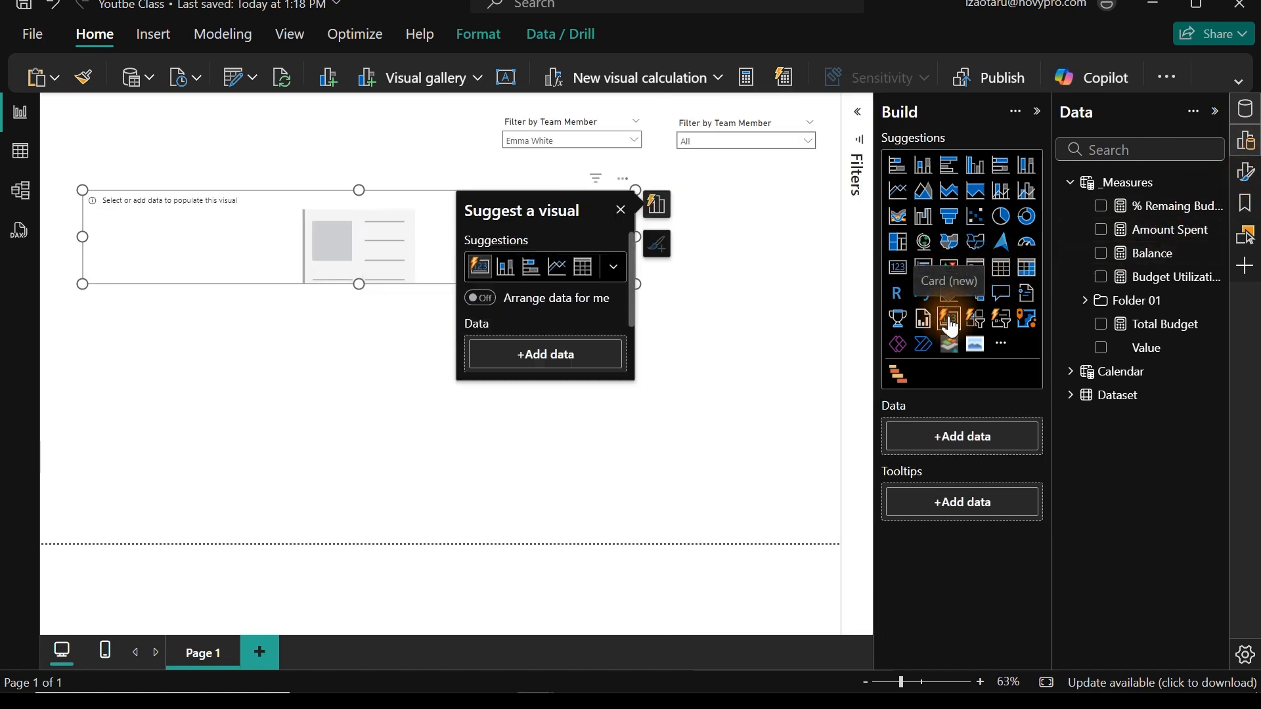
left_click(1102, 330)
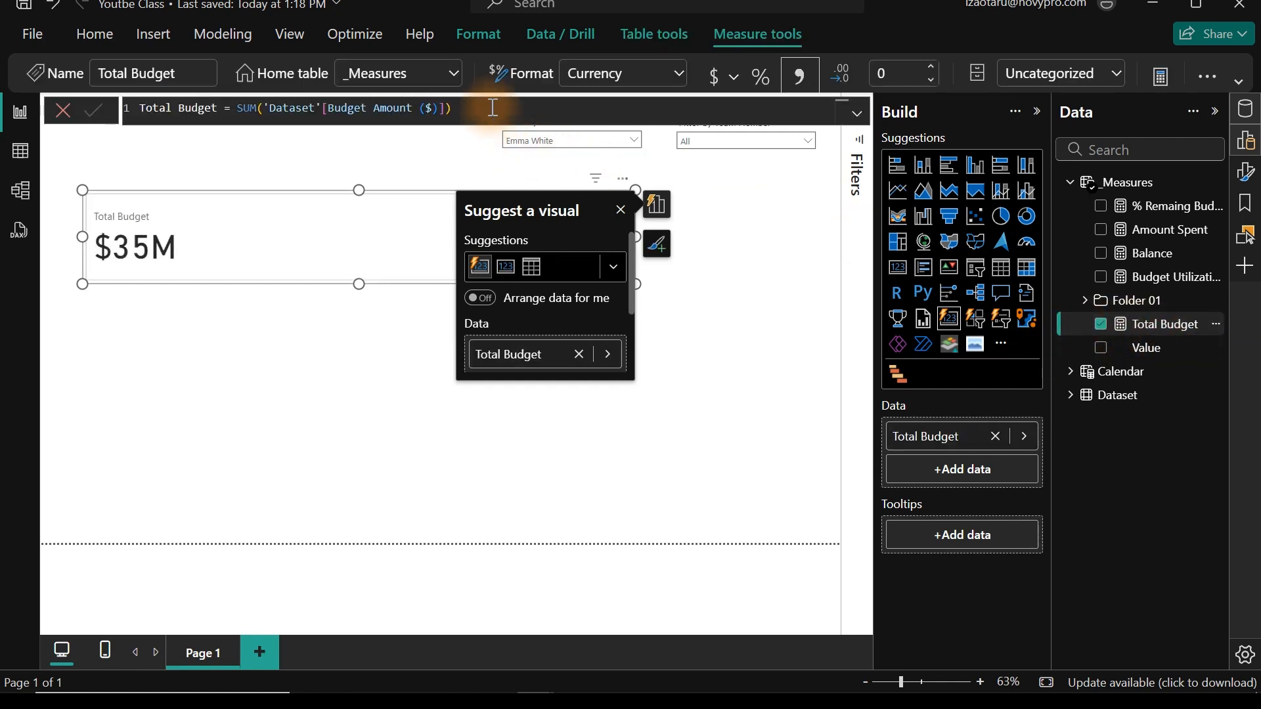
- Enlarge the Total Budget measure's formula and examine its name, SUM function and source column
left_click(492, 107)
scroll(492, 107, "up", 5)
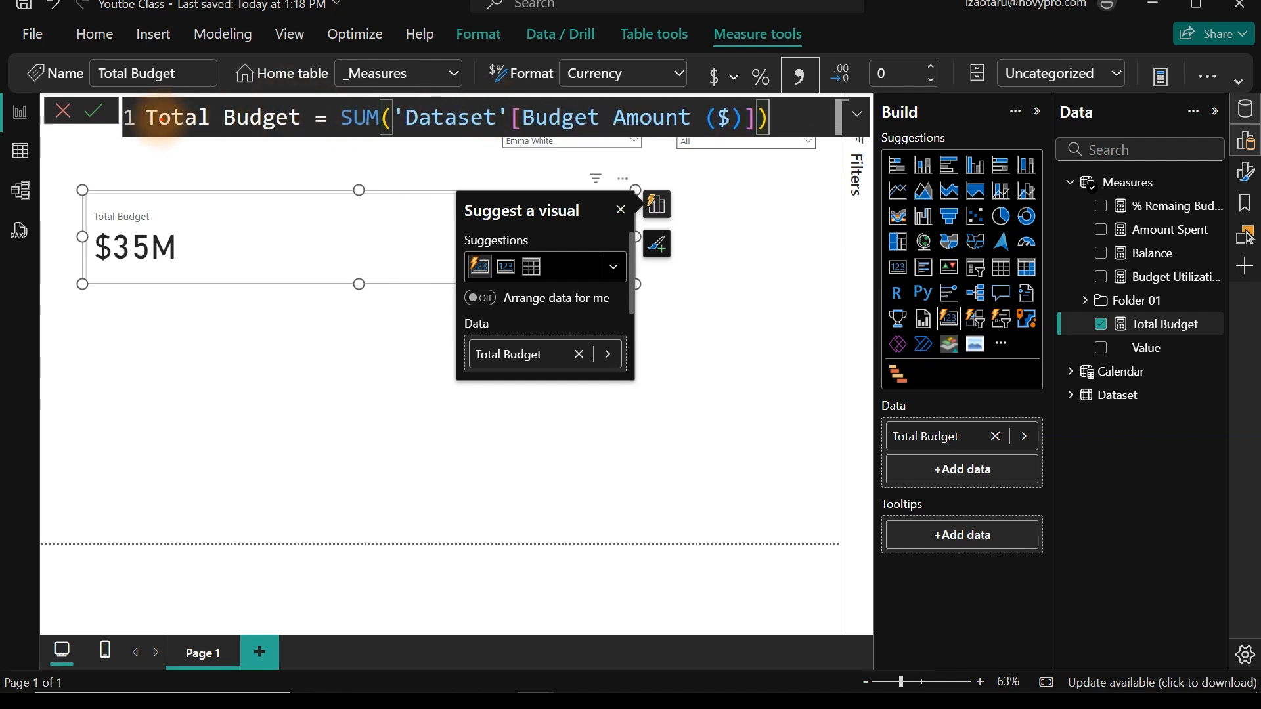
mouse_move(135, 96)
left_mouse_down()
mouse_move(253, 135)
mouse_move(314, 138)
mouse_move(372, 187)
left_mouse_up()
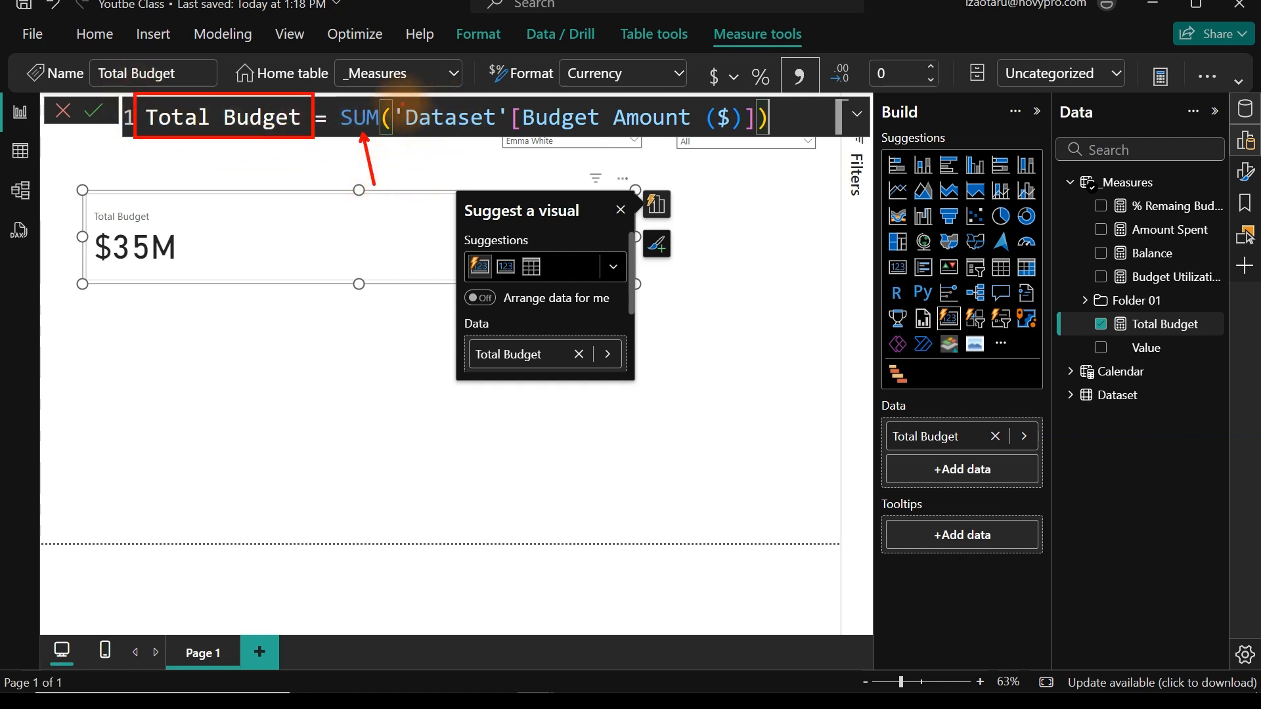
left_click_drag(393, 98, 752, 146)
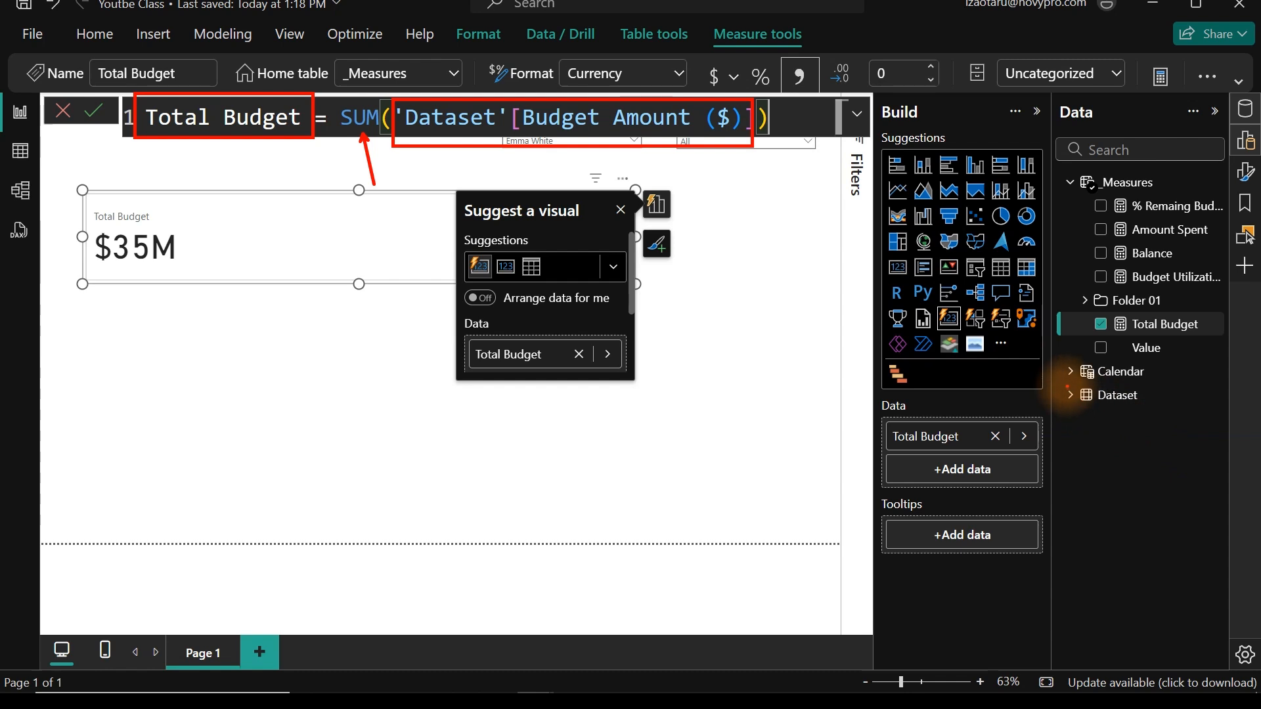
left_click_drag(1066, 383, 1165, 421)
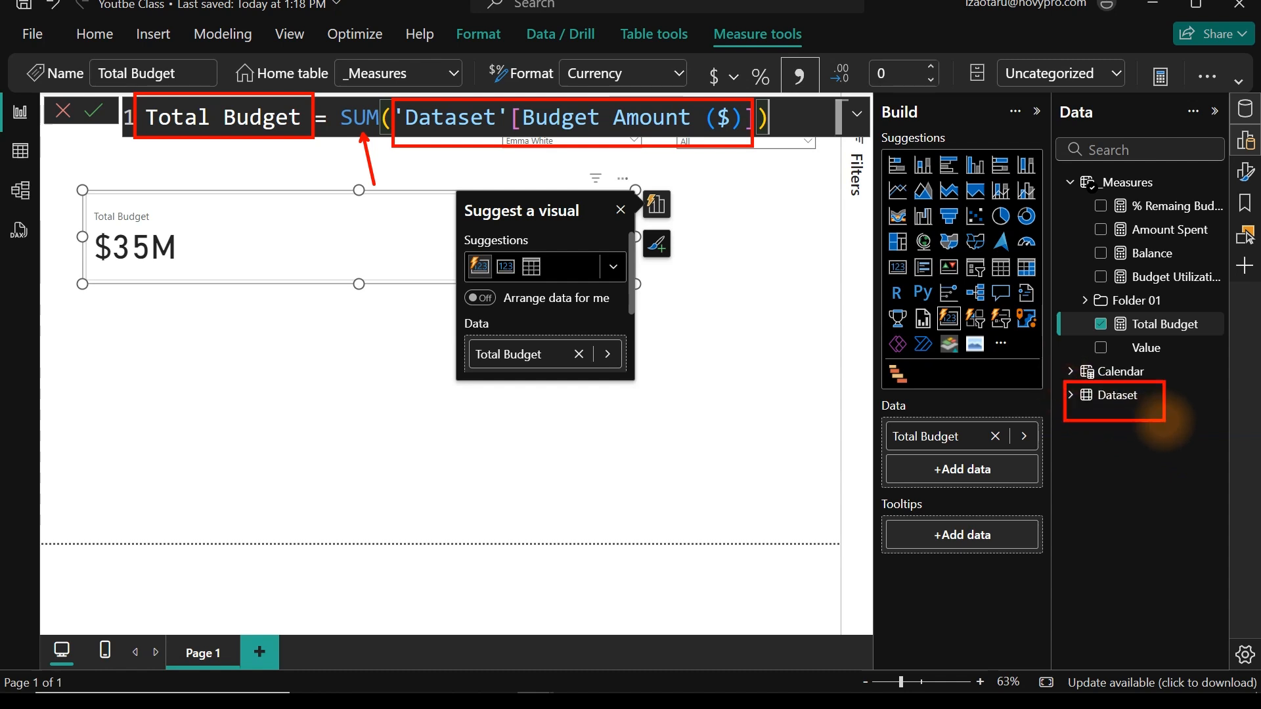
key("Escape")
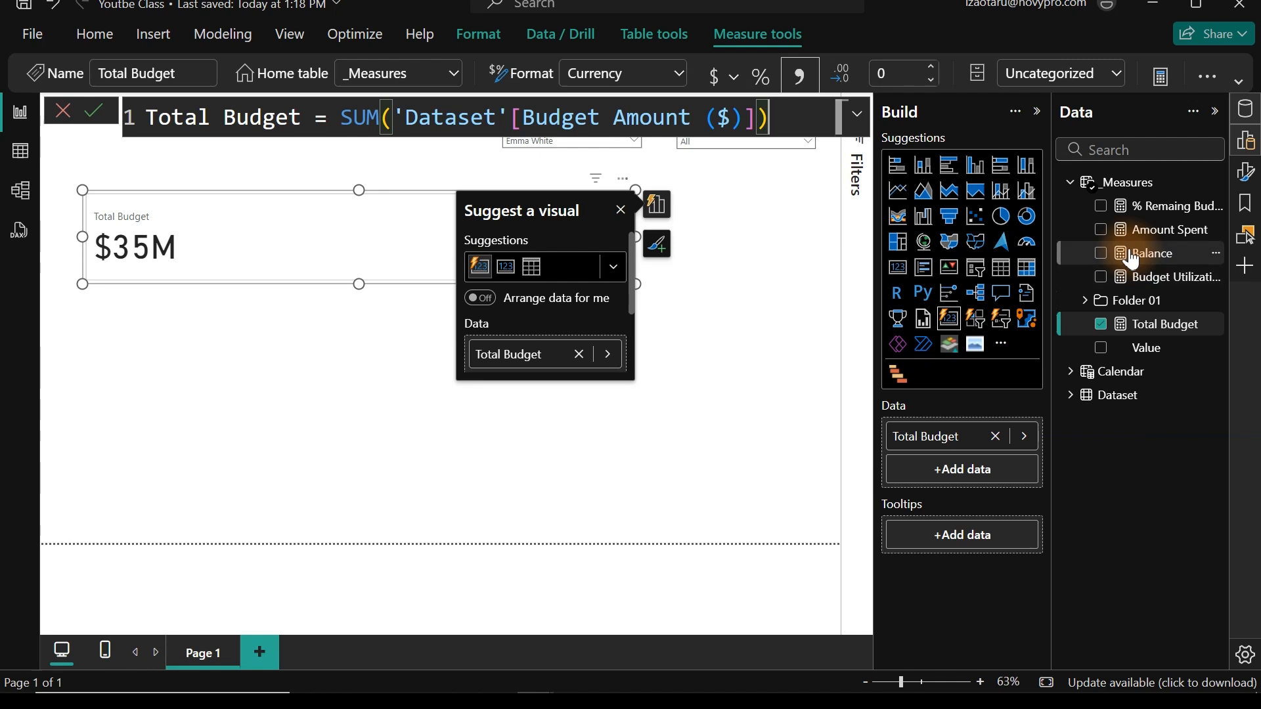
- Add the Amount Spent measure to the card and set that measure's format to 0 decimal places
left_click(1102, 231)
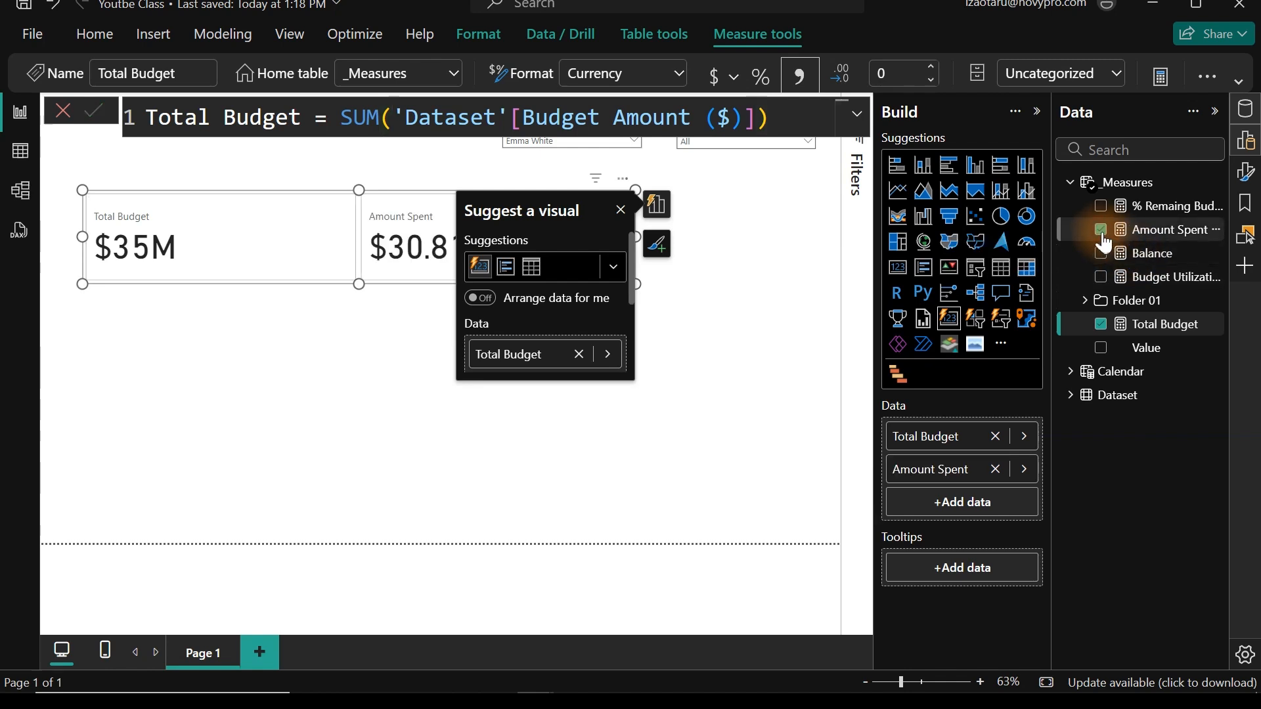
left_click(621, 210)
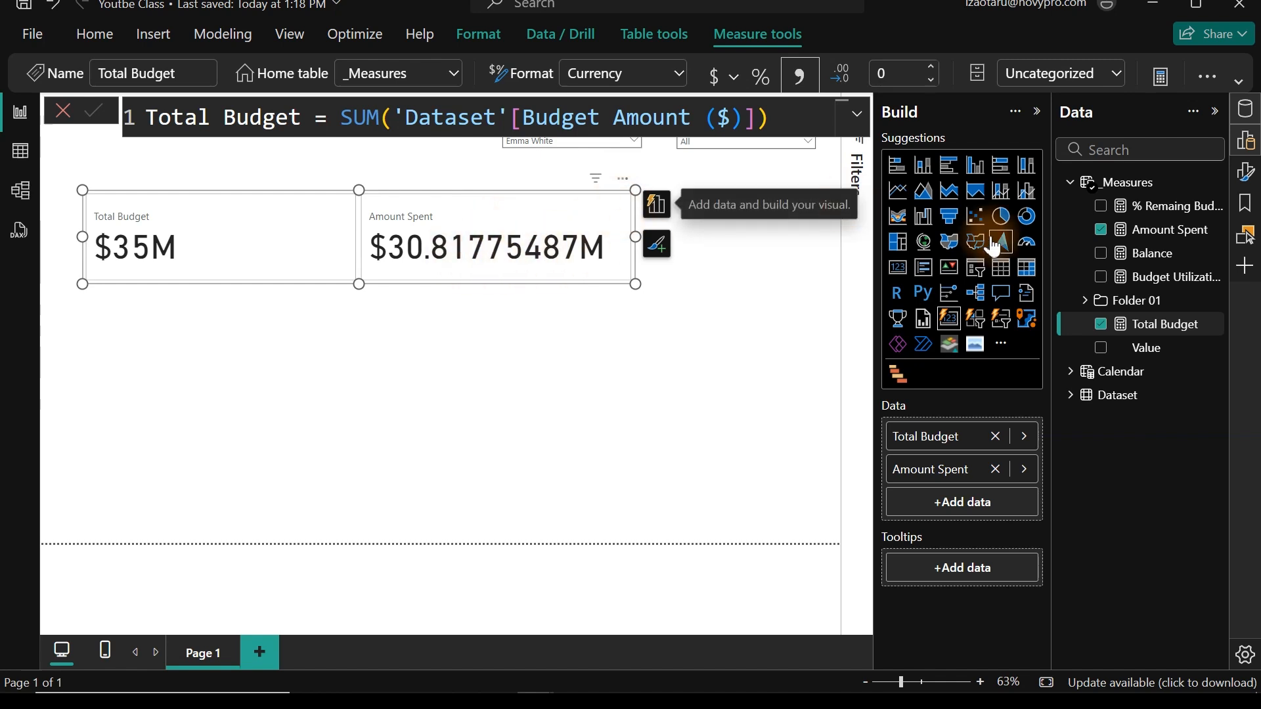
left_click(1171, 231)
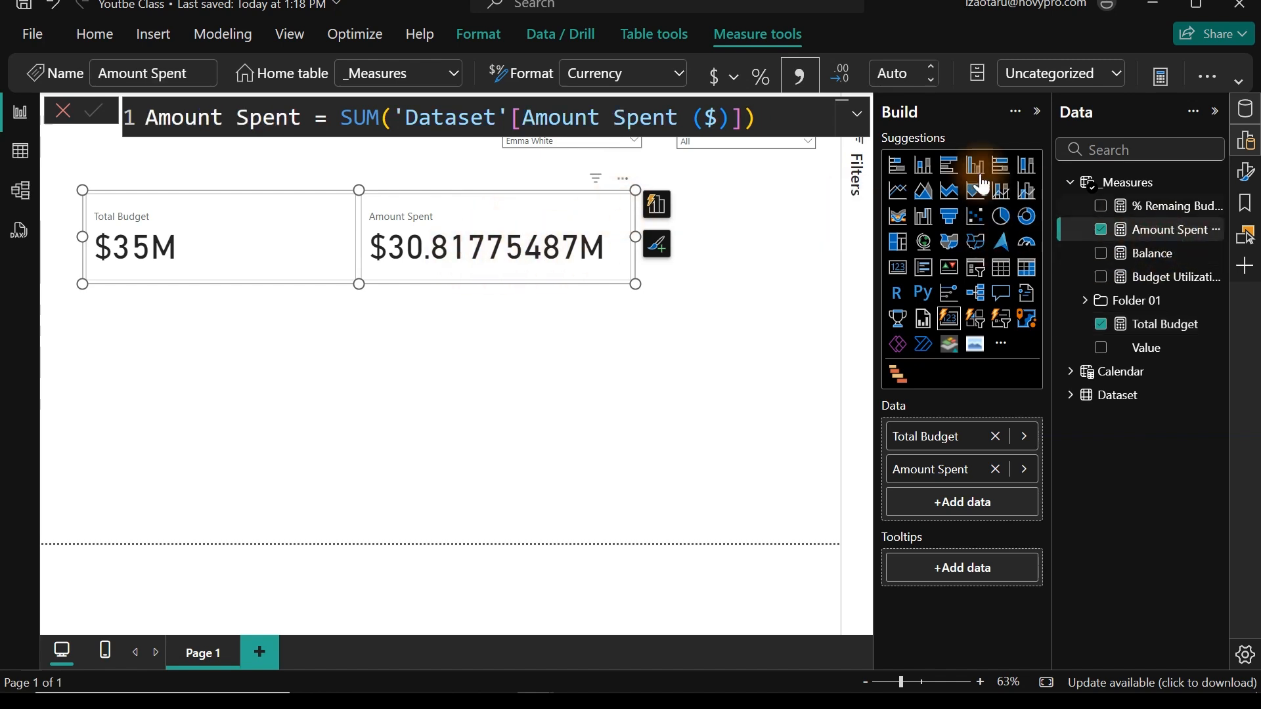
left_click(913, 78)
key("ctrl+a")
type("0")
key("Return")
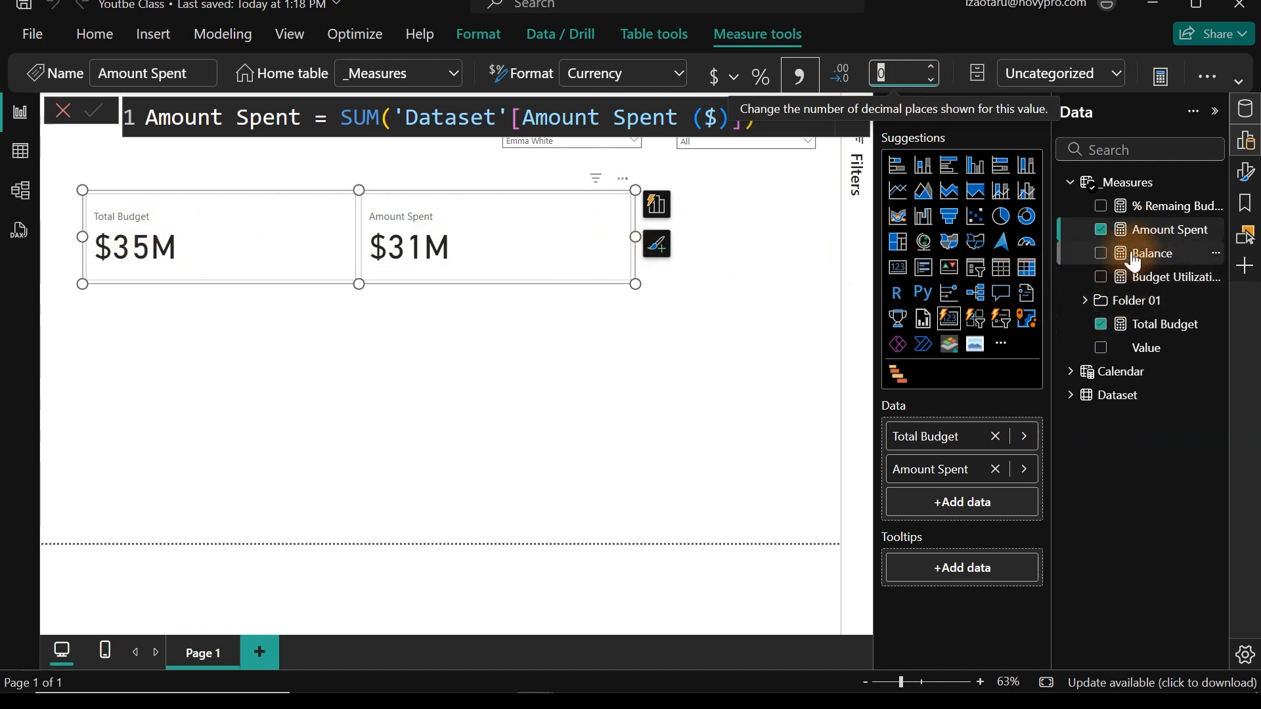
left_click(1146, 232)
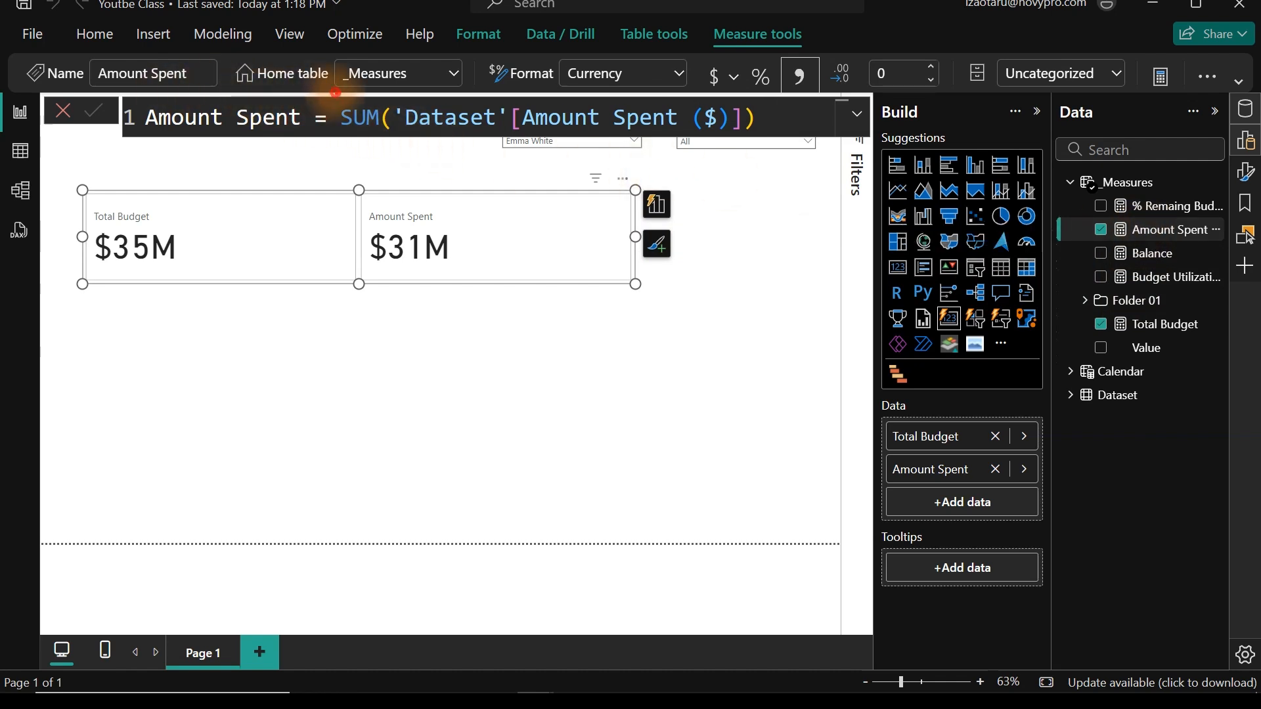
- Examine the Amount Spent measure's SUM expression and add the Balance measure to the card
mouse_move(335, 94)
left_mouse_down()
mouse_move(391, 176)
mouse_move(755, 168)
mouse_move(771, 150)
left_mouse_up()
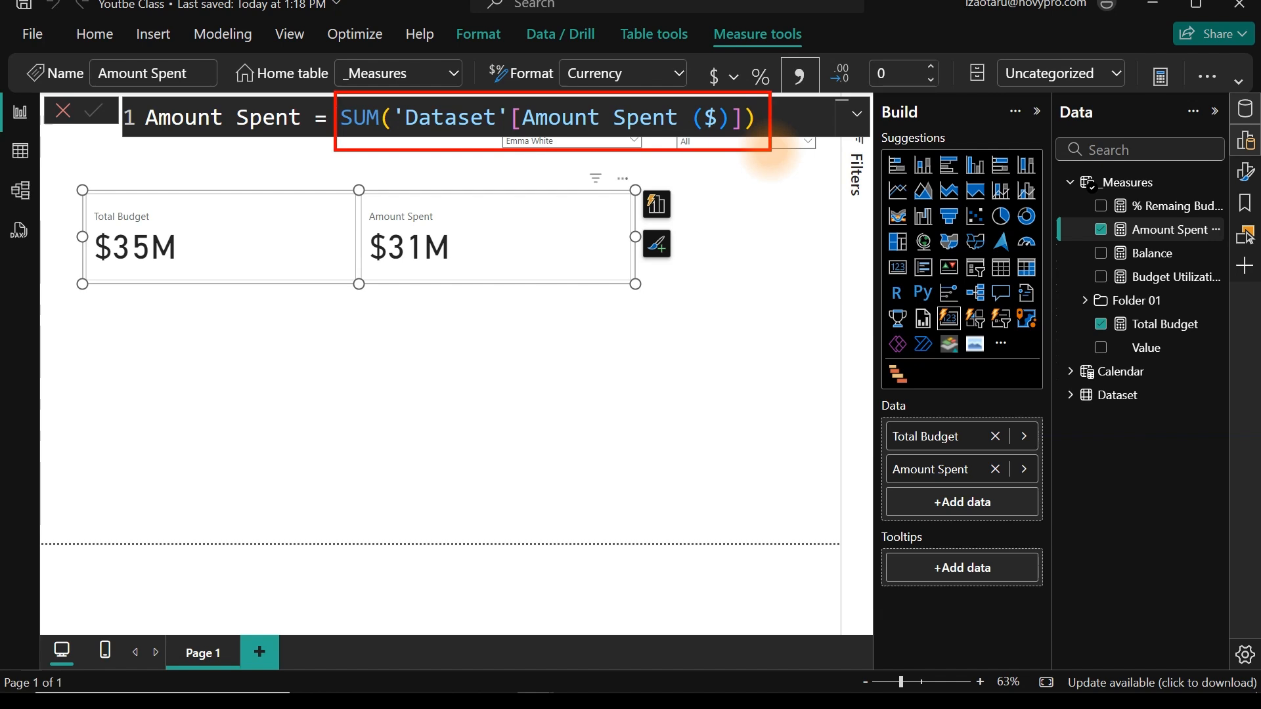
left_click(1104, 255)
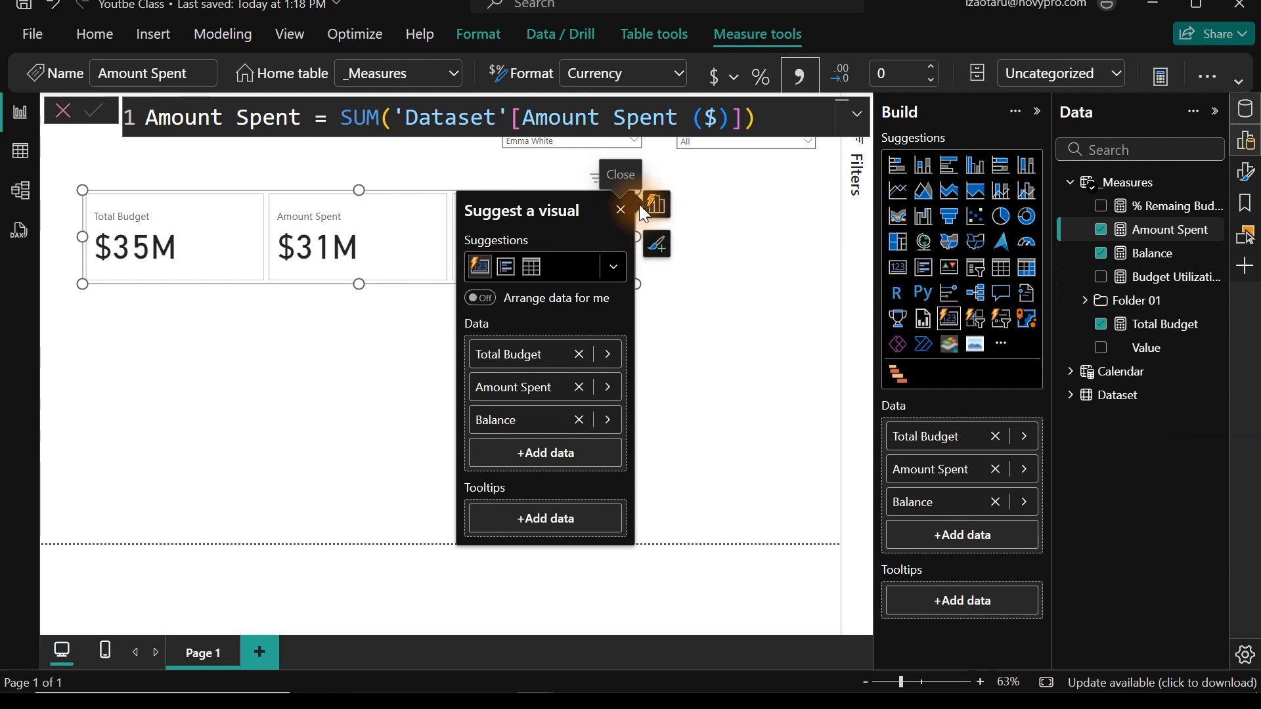
left_click(621, 210)
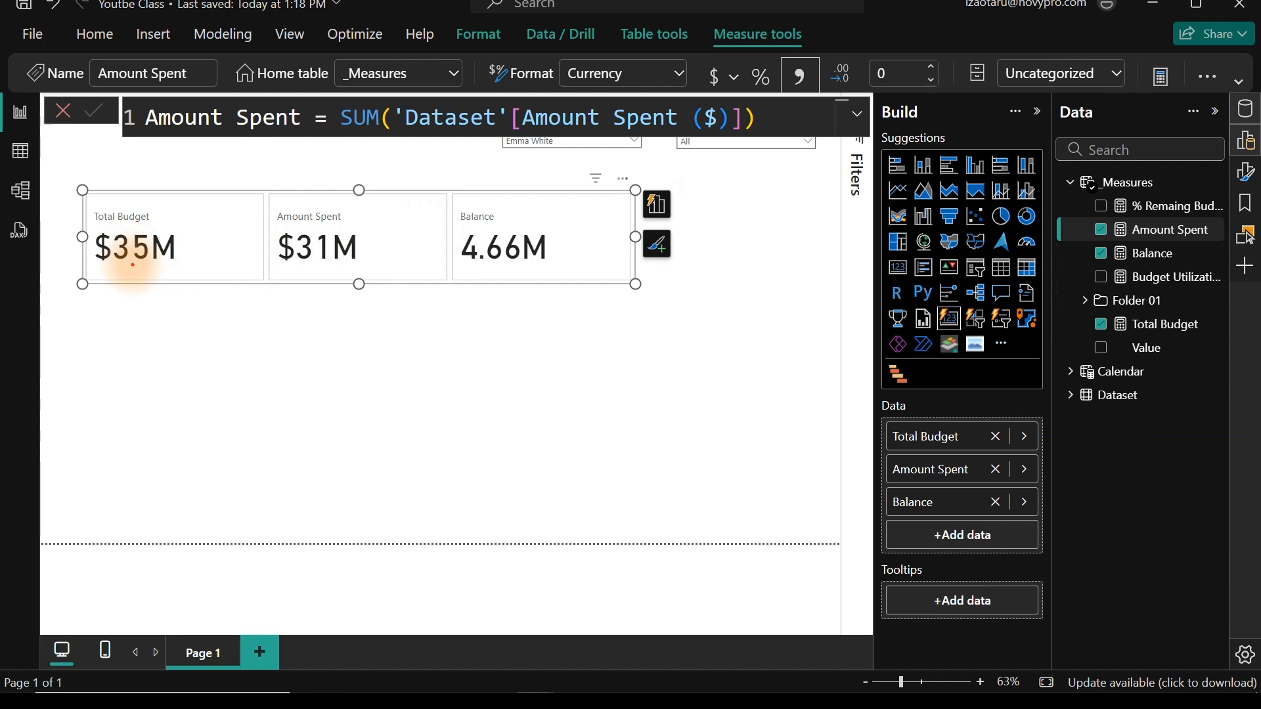
- Compare the card's Total Budget, Amount Spent and Balance values and examine the Balance measure's formula
left_click_drag(301, 255, 301, 379)
left_click_drag(144, 263, 144, 370)
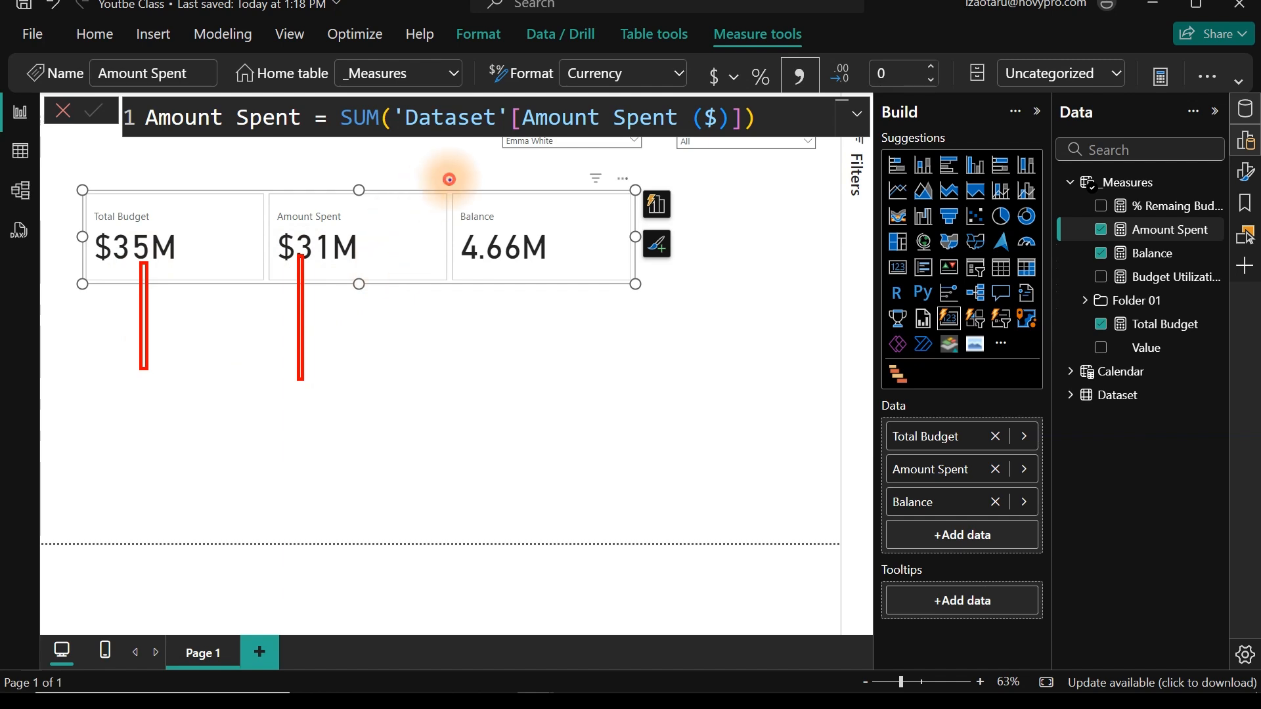
left_click_drag(450, 179, 618, 295)
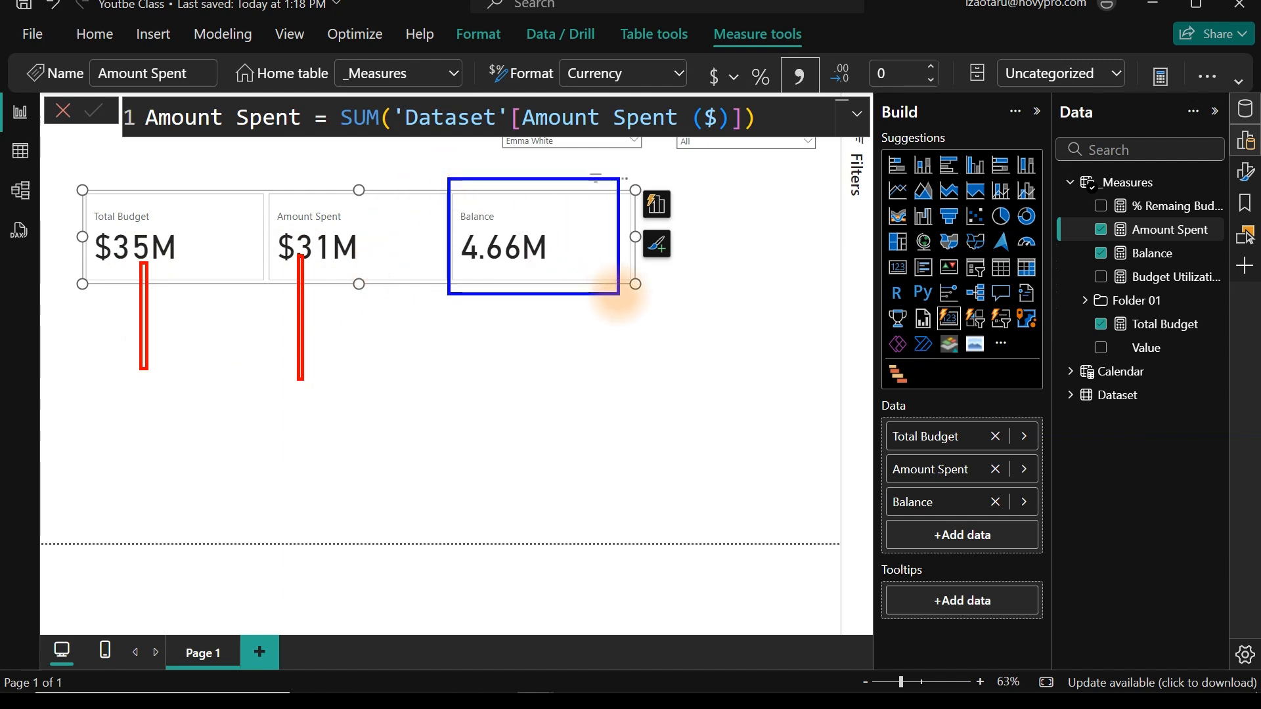
key("Escape")
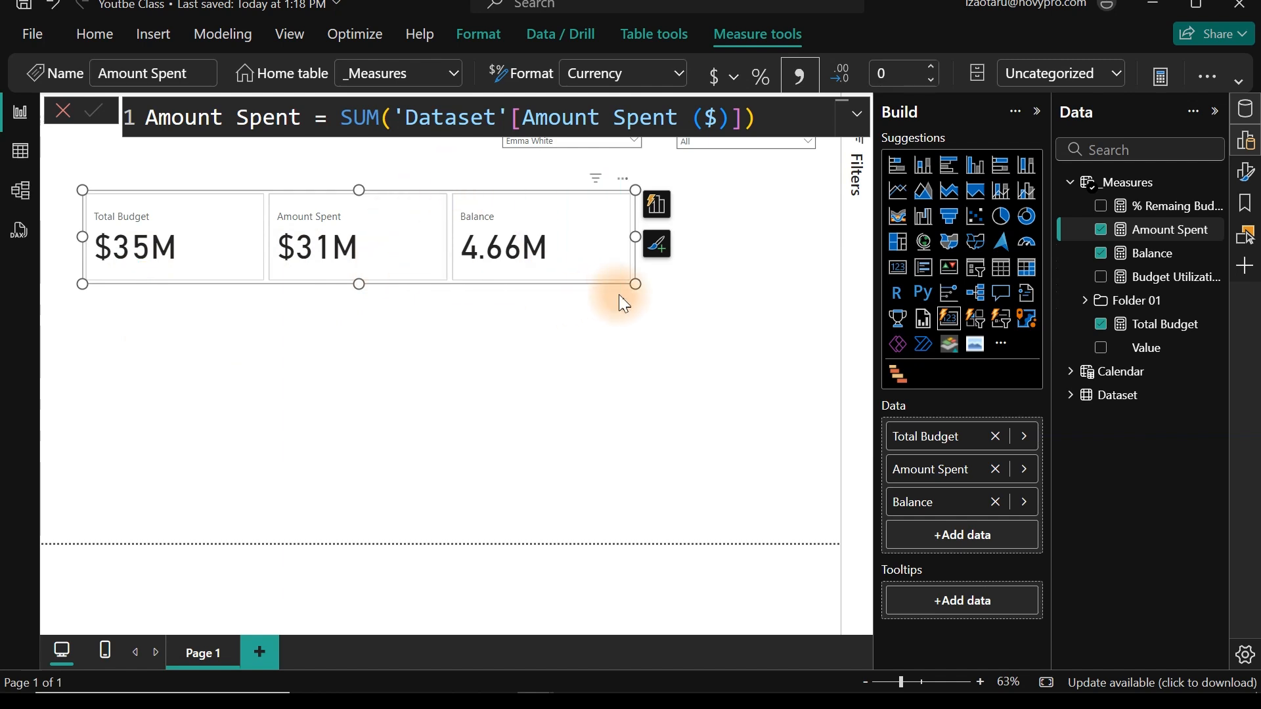
left_click(1146, 256)
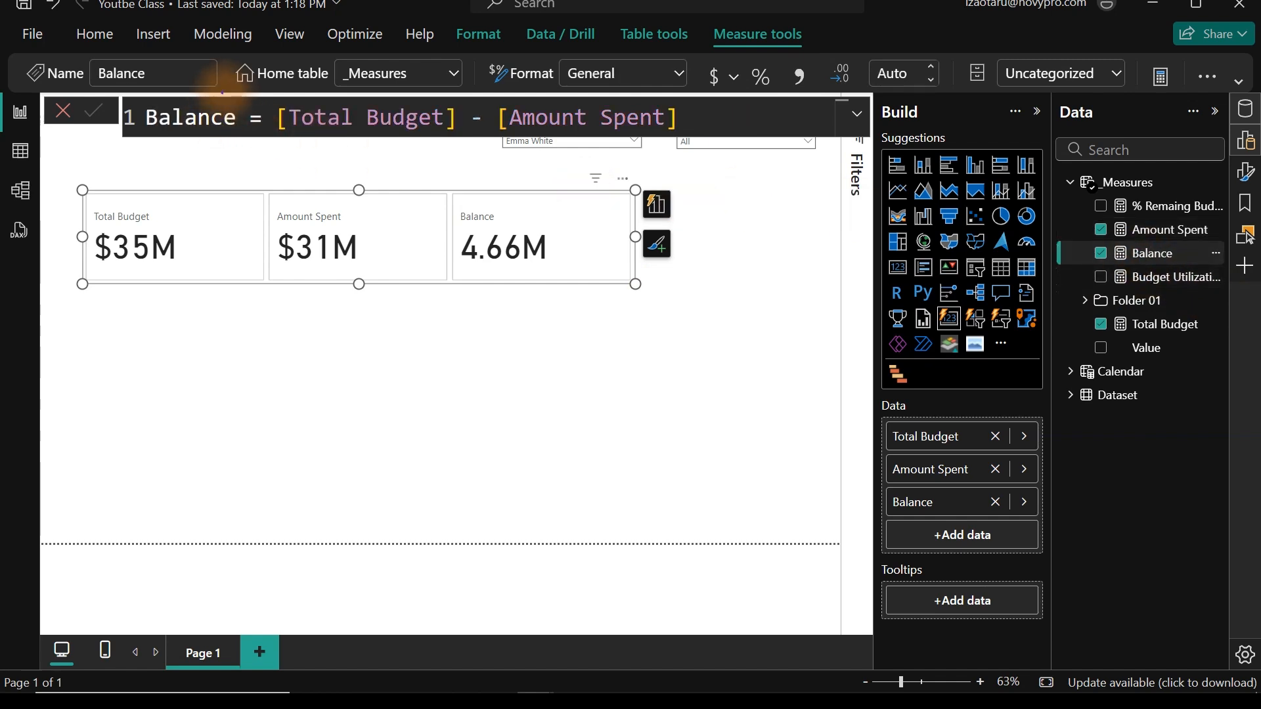
mouse_move(243, 96)
left_mouse_down()
mouse_move(595, 146)
mouse_move(694, 143)
left_mouse_up()
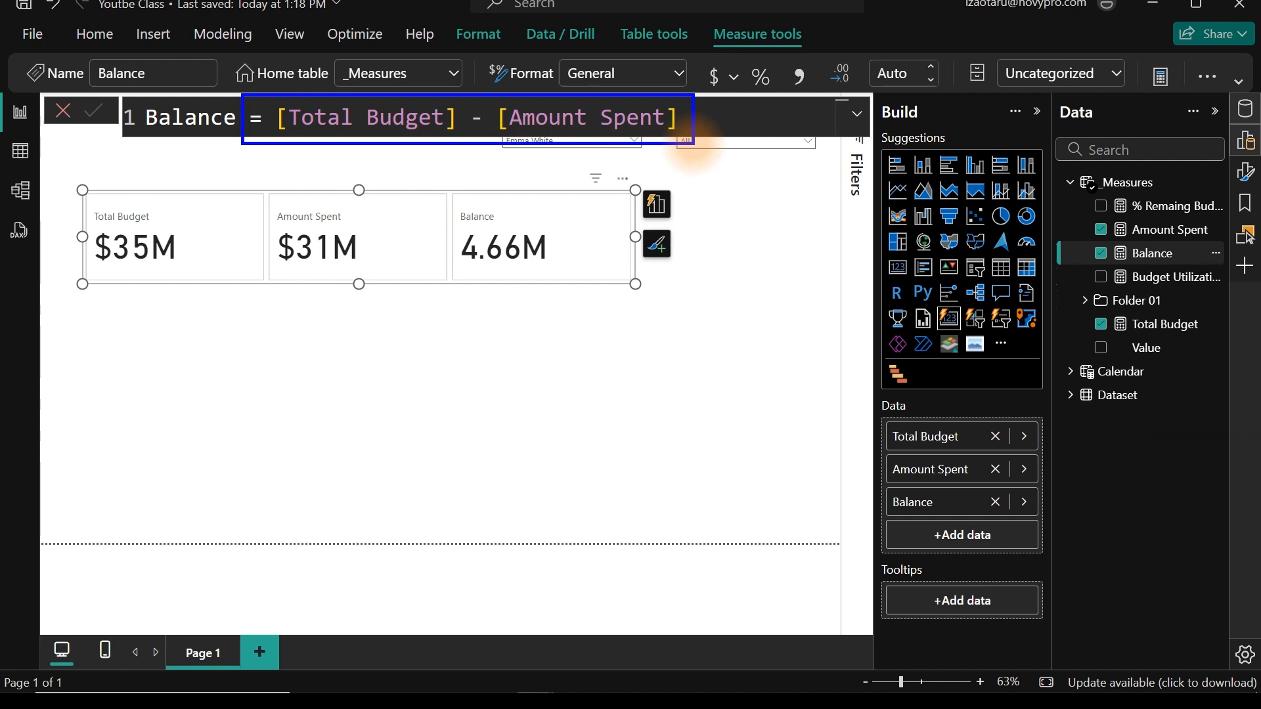
key("Escape")
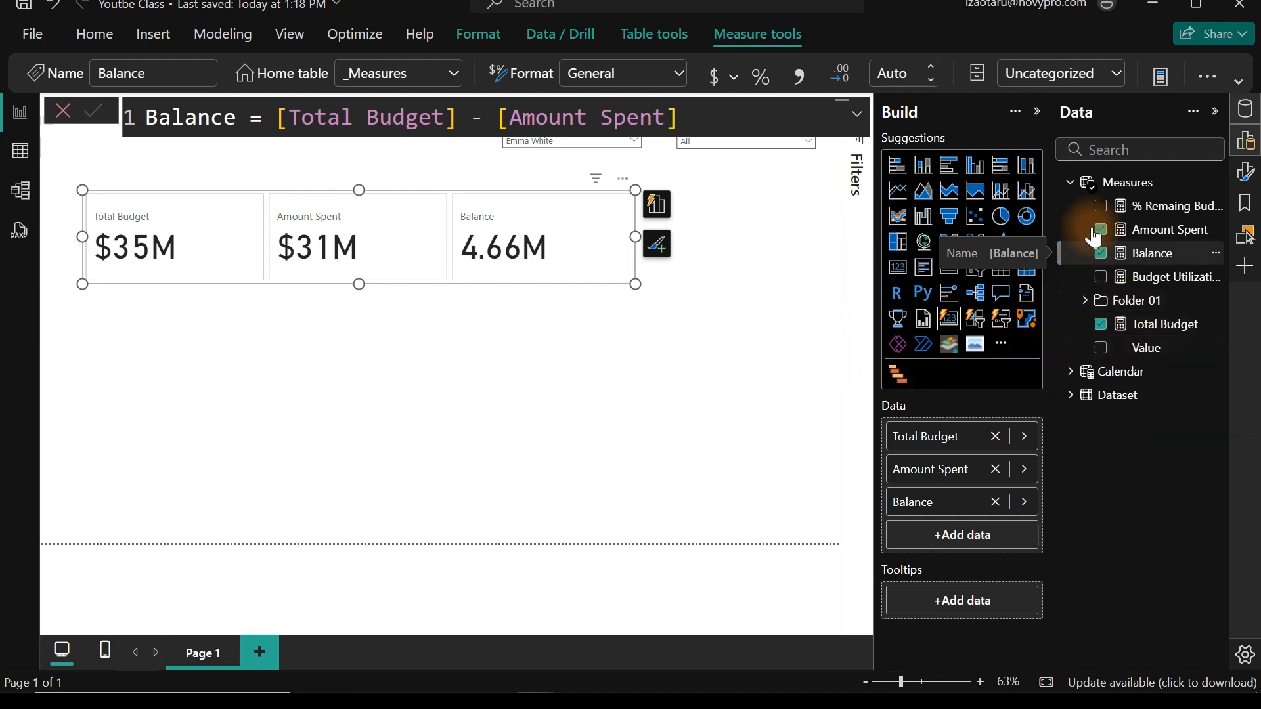
- Set the font size of the card's callout values to 30 for all series
left_click(1252, 151)
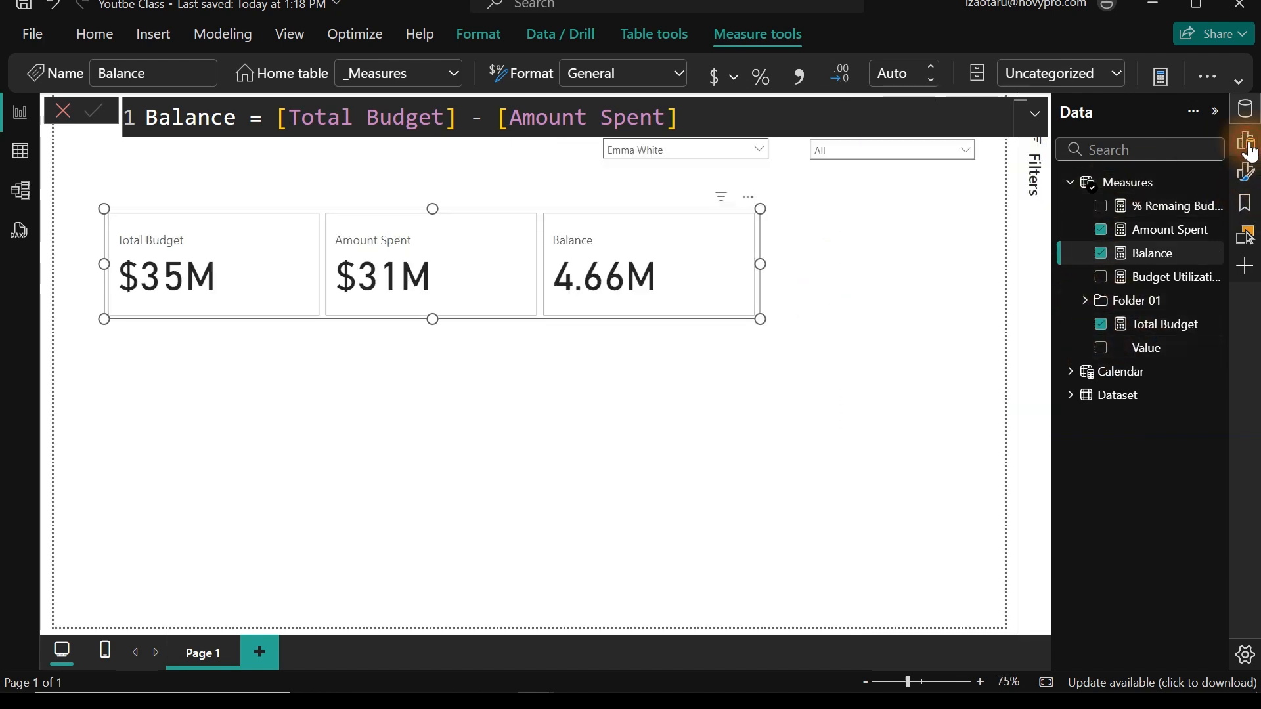
left_click(1246, 109)
left_click(1248, 177)
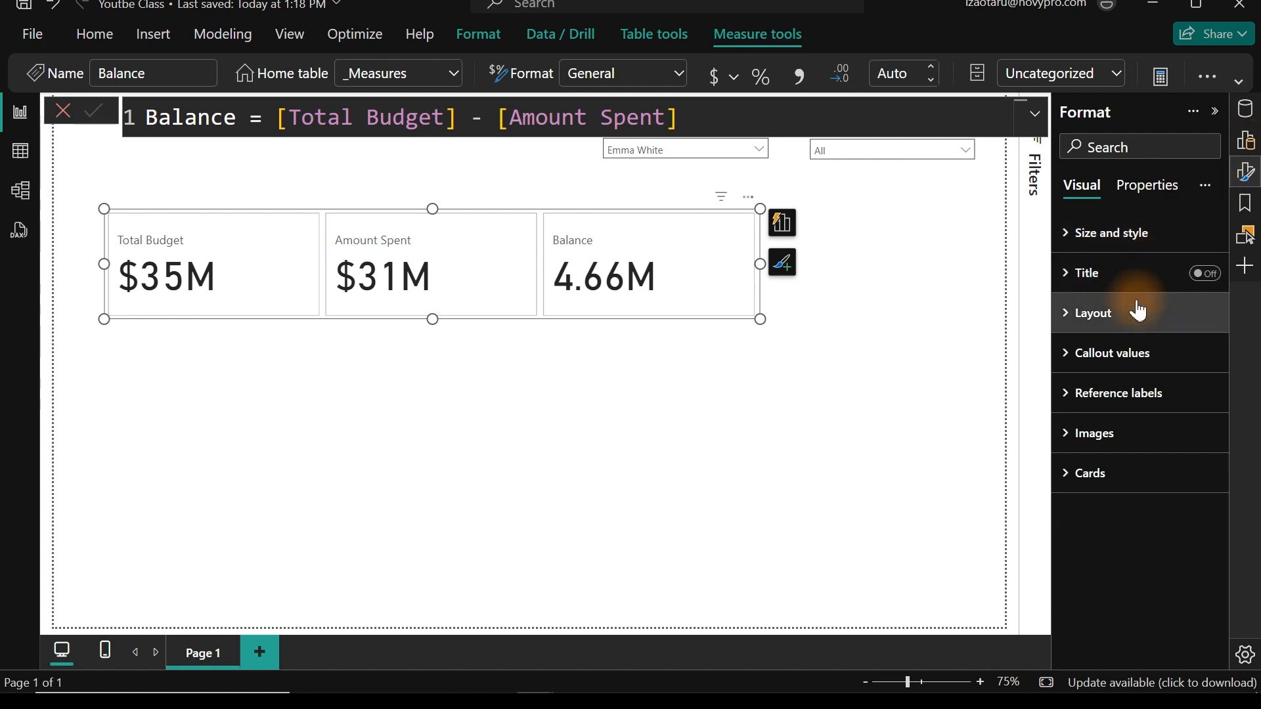
left_click(1099, 365)
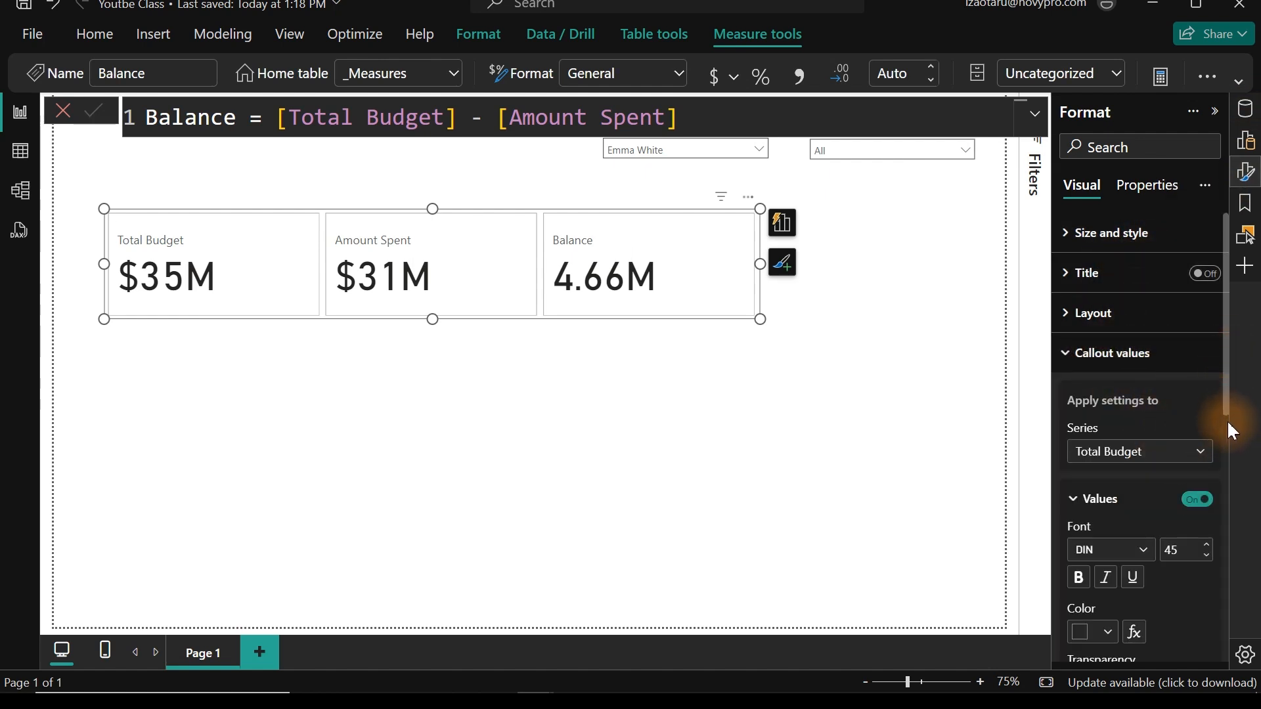
left_click_drag(1228, 397, 1225, 427)
left_click(1173, 393)
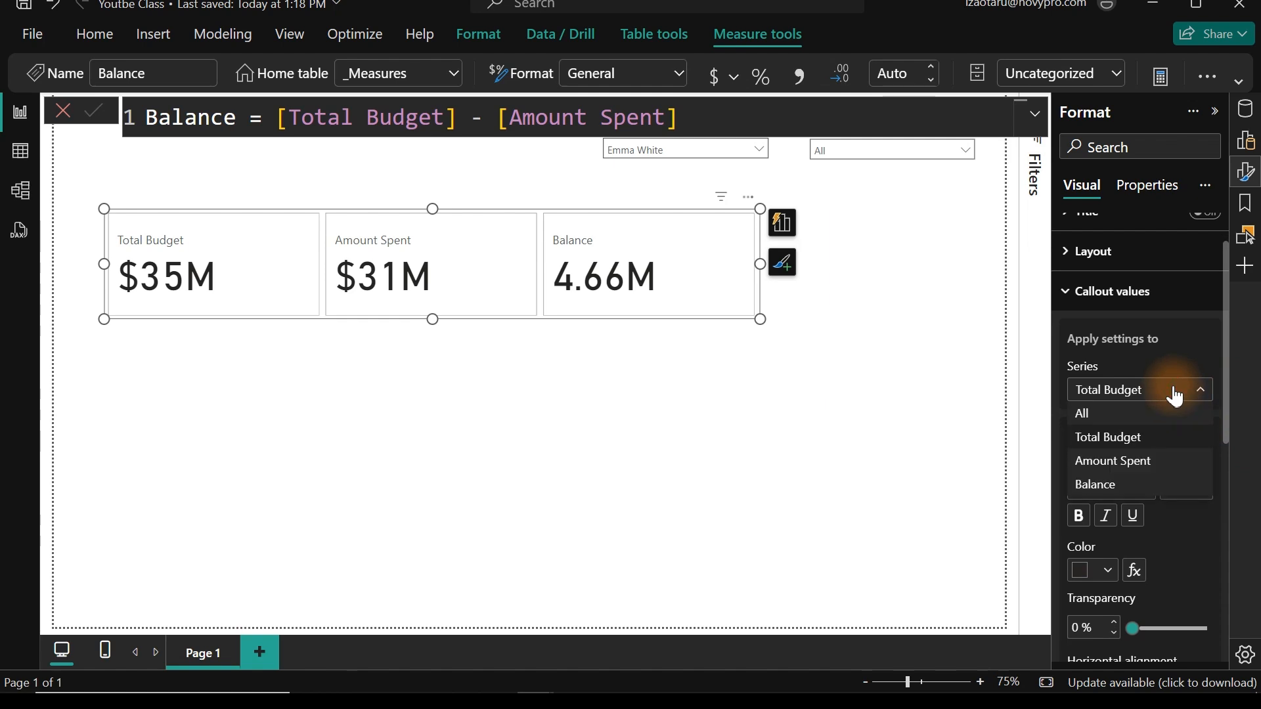
left_click(1117, 413)
left_click(1189, 491)
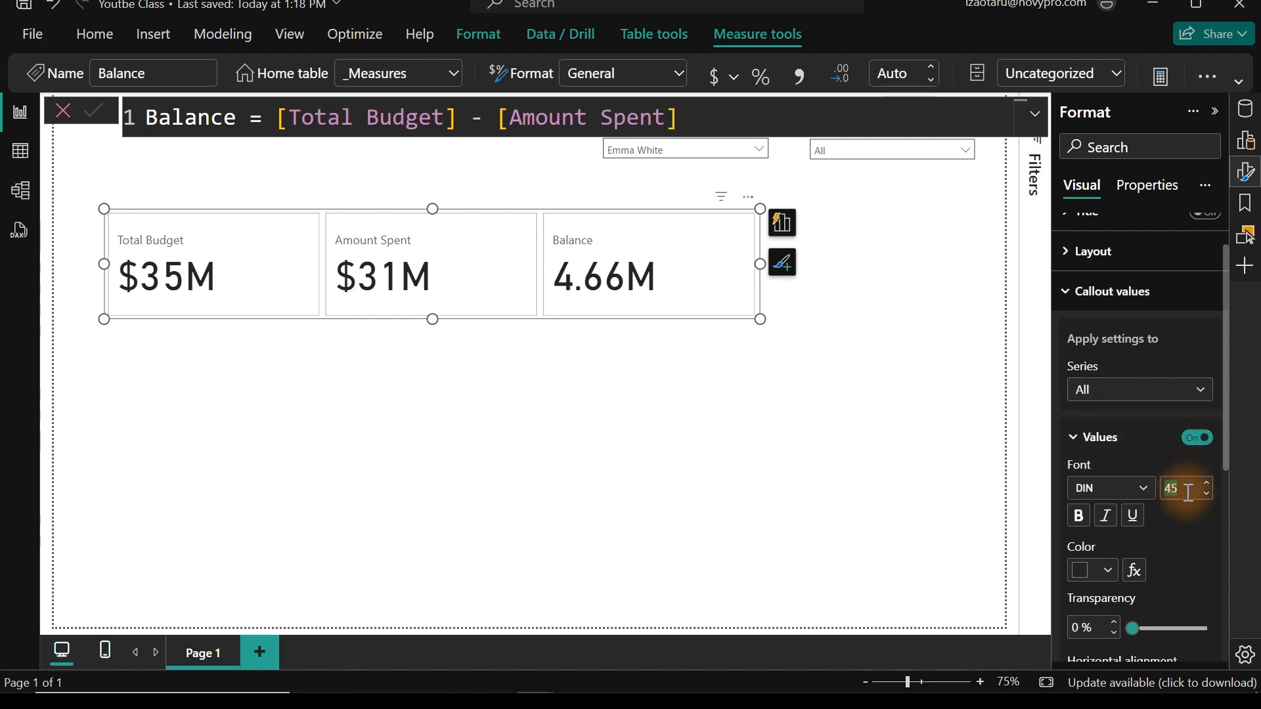
type("30")
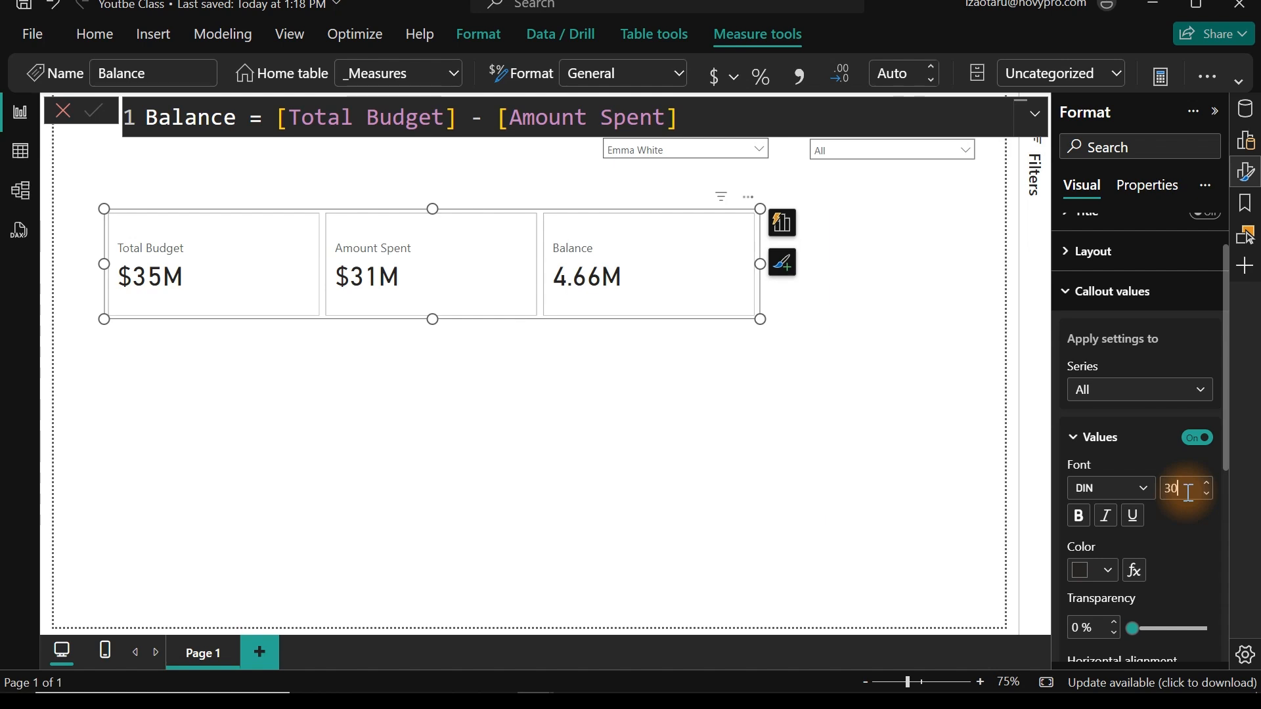
- Color the callout values with the darkest grey shade of the white theme color and reduce the card's height
left_click(1104, 569)
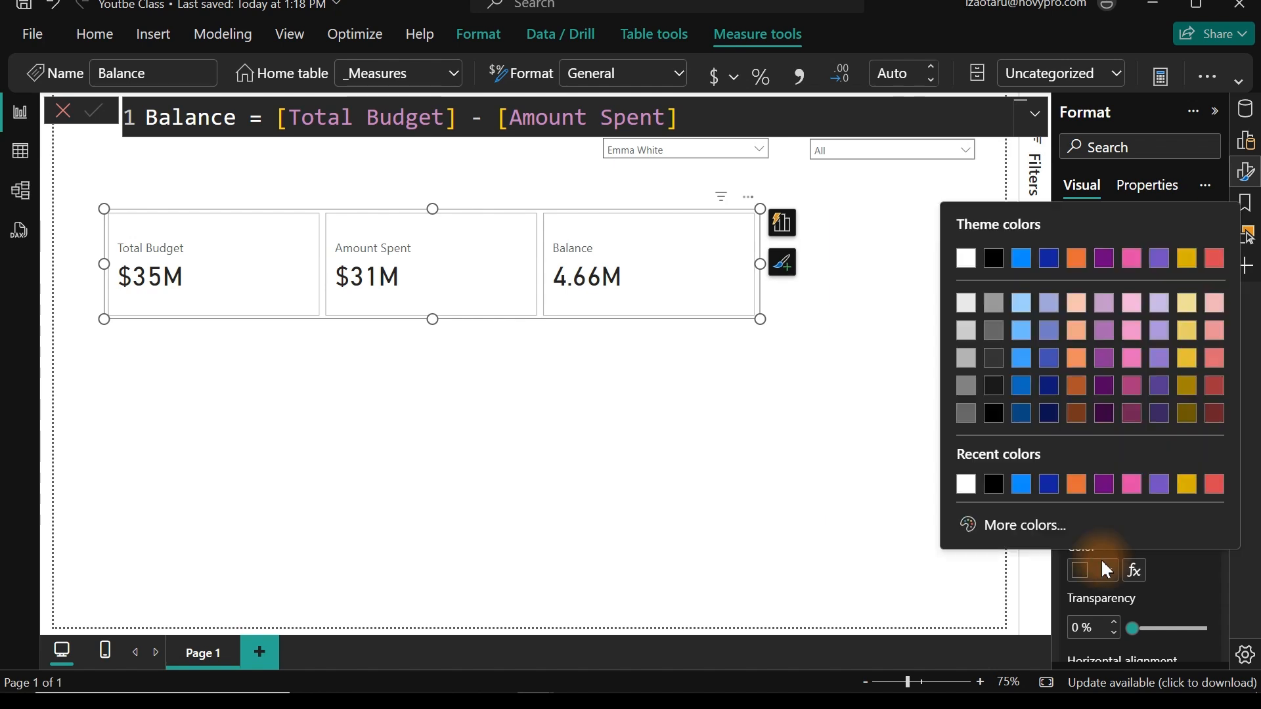
left_click(993, 361)
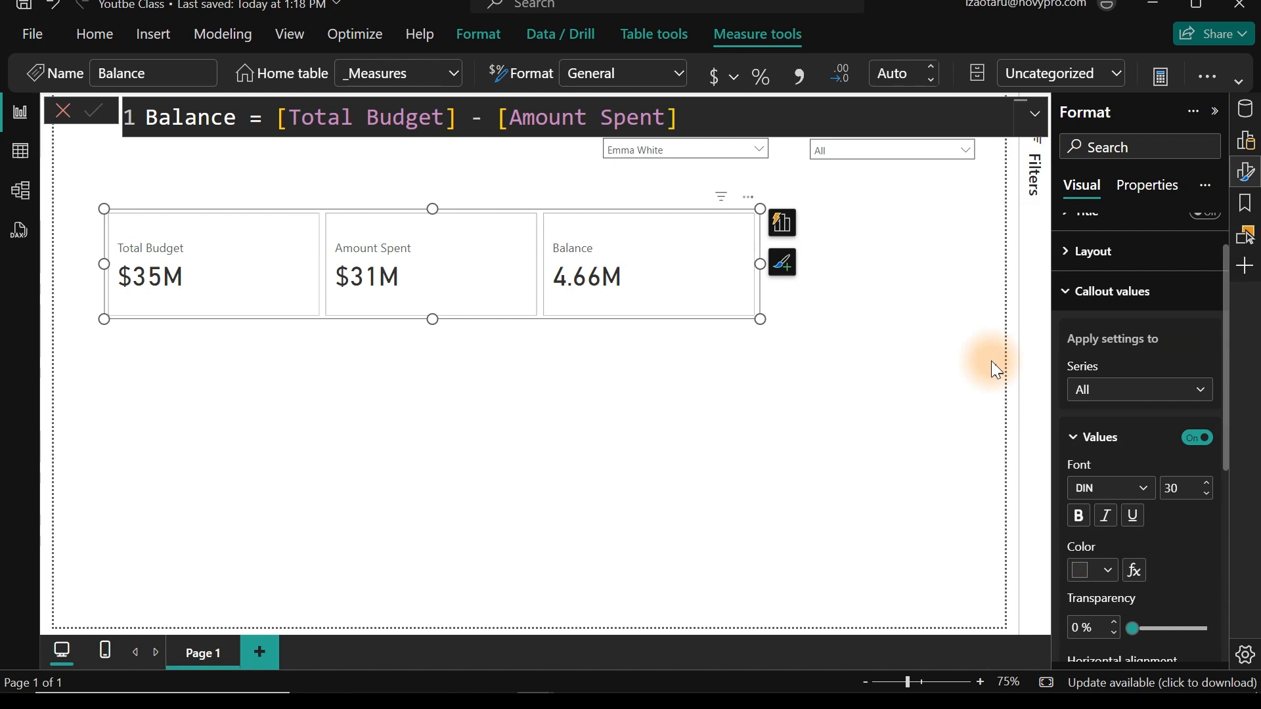
left_click(1110, 570)
left_click(968, 415)
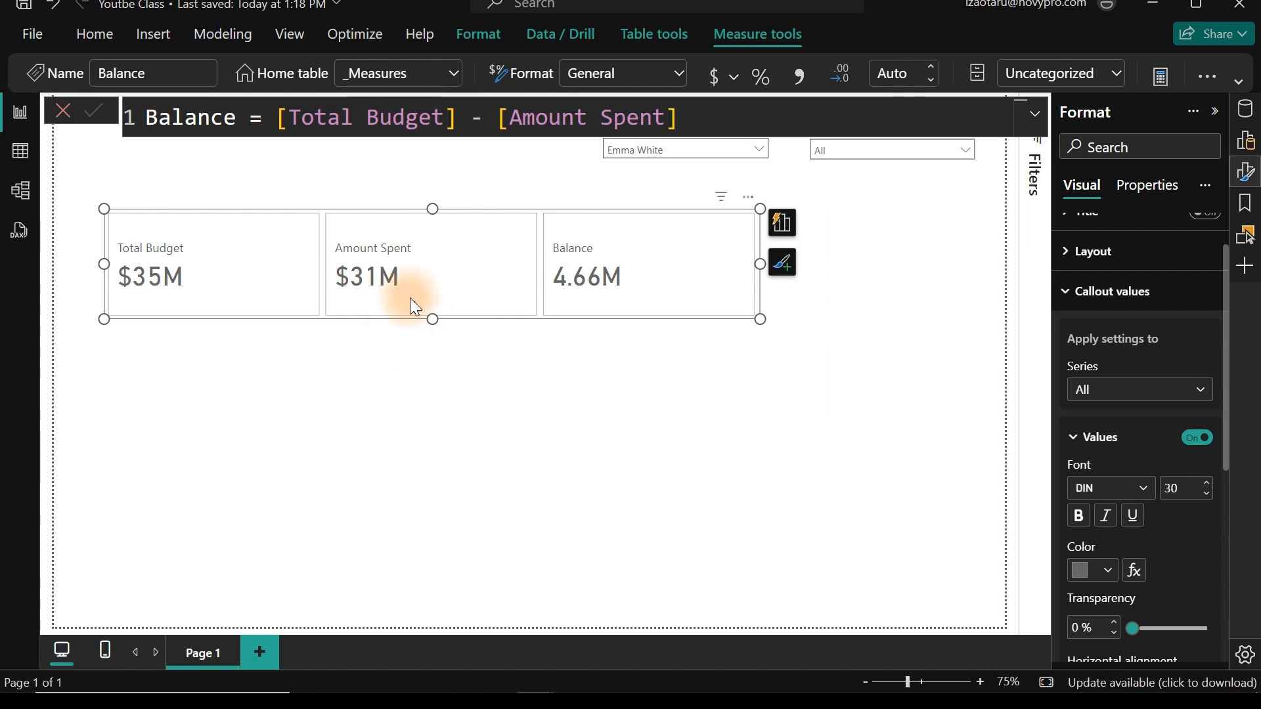
left_click_drag(431, 318, 431, 287)
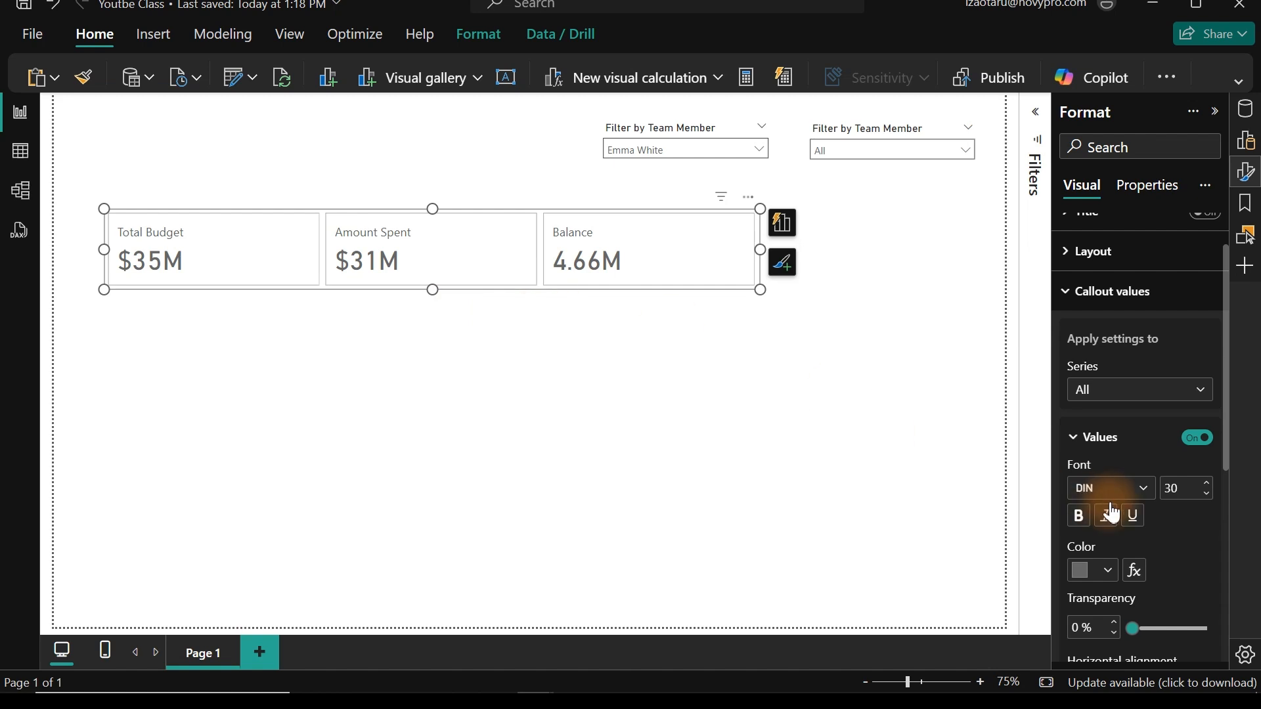
- Turn on the card image for the Total Budget series only
left_click(1095, 302)
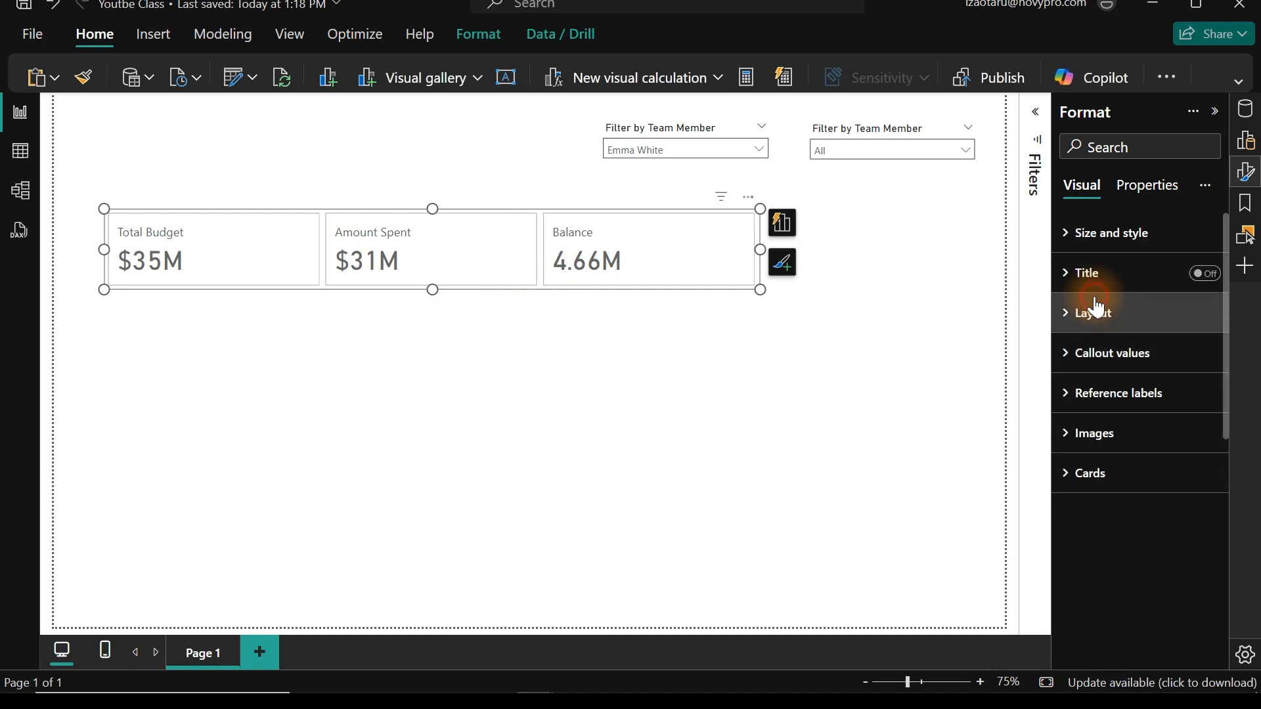
left_click(1080, 436)
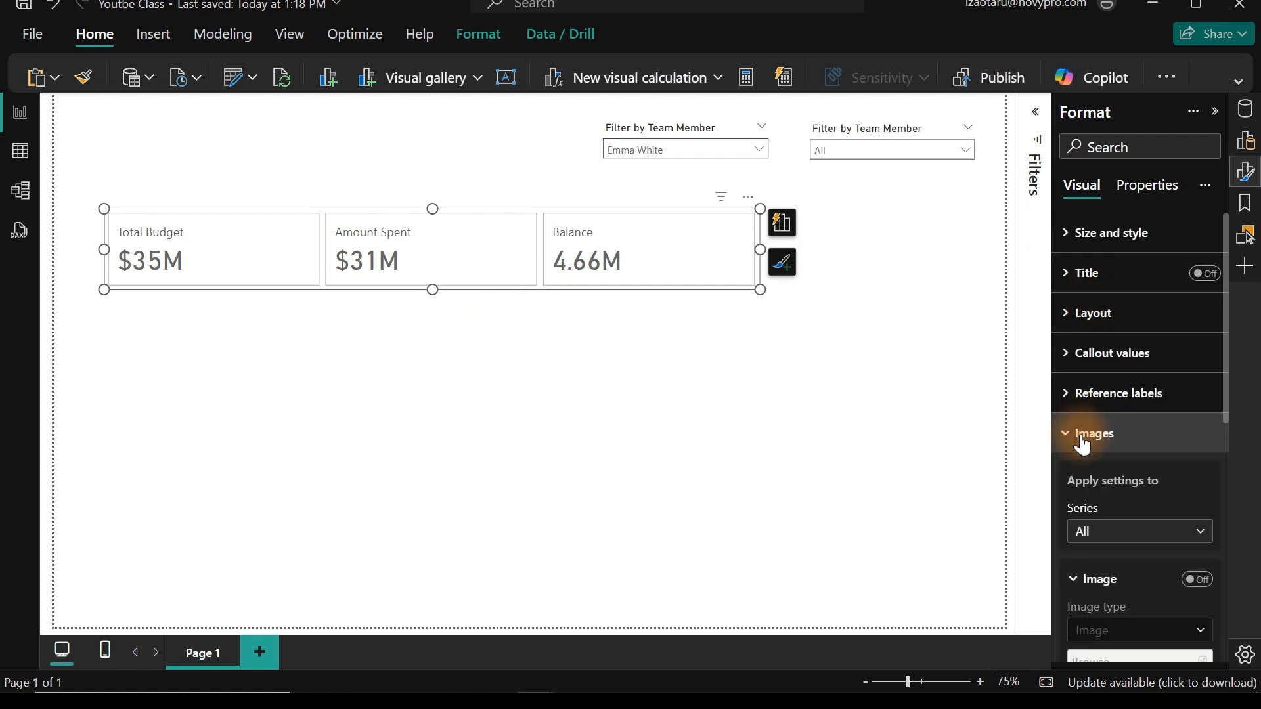
left_click_drag(1233, 379, 1229, 436)
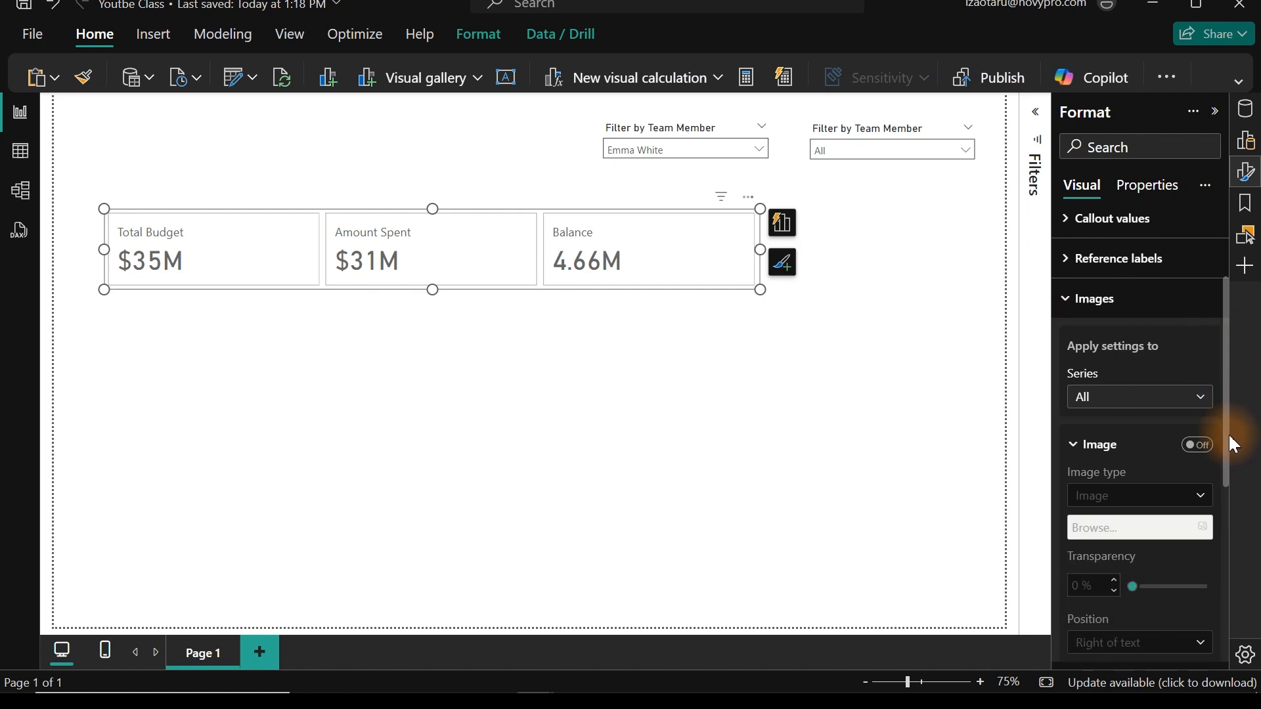
left_click(1165, 389)
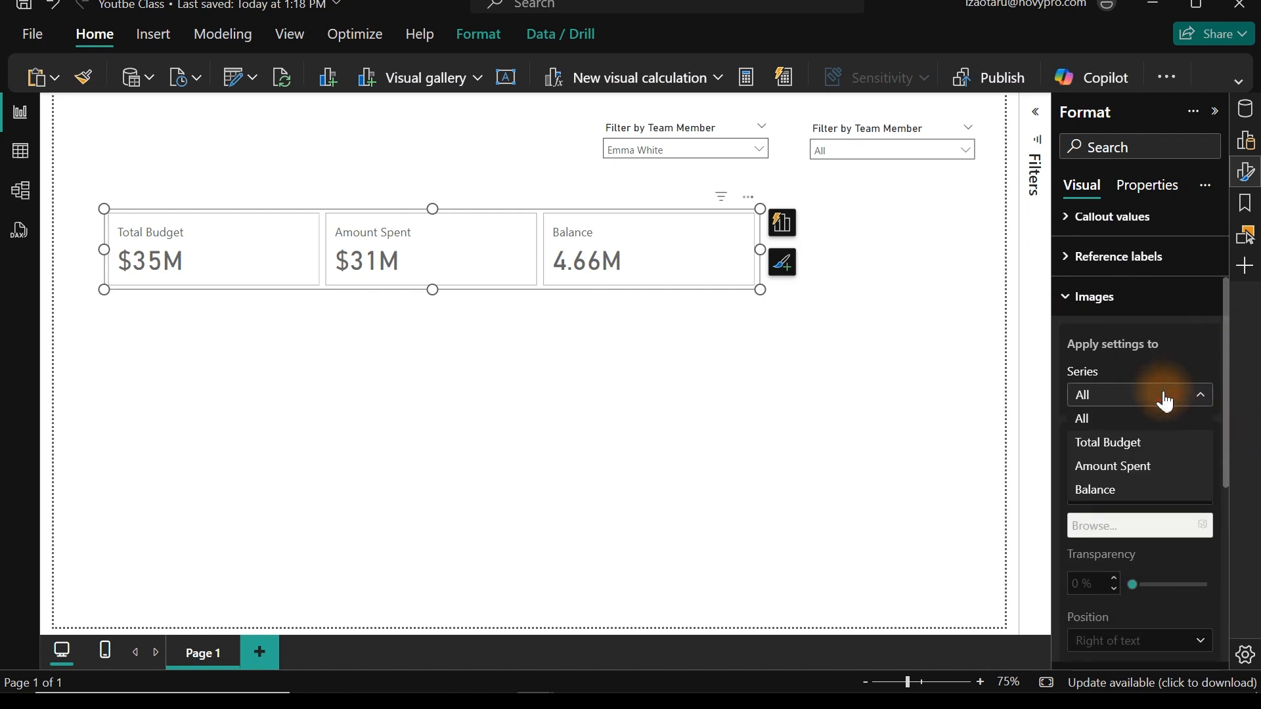
left_click(1121, 443)
left_click(1197, 443)
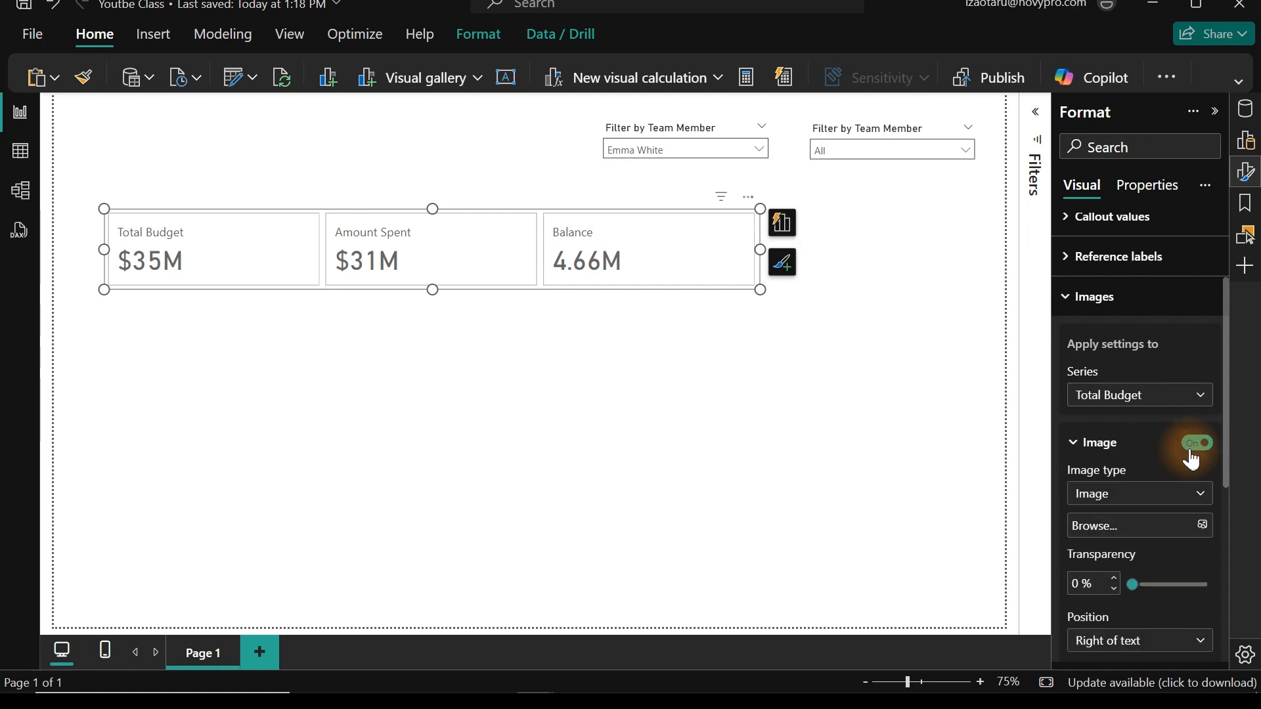
- Load the money PNG file from the Downloads folder as the Total Budget image
left_click(1204, 527)
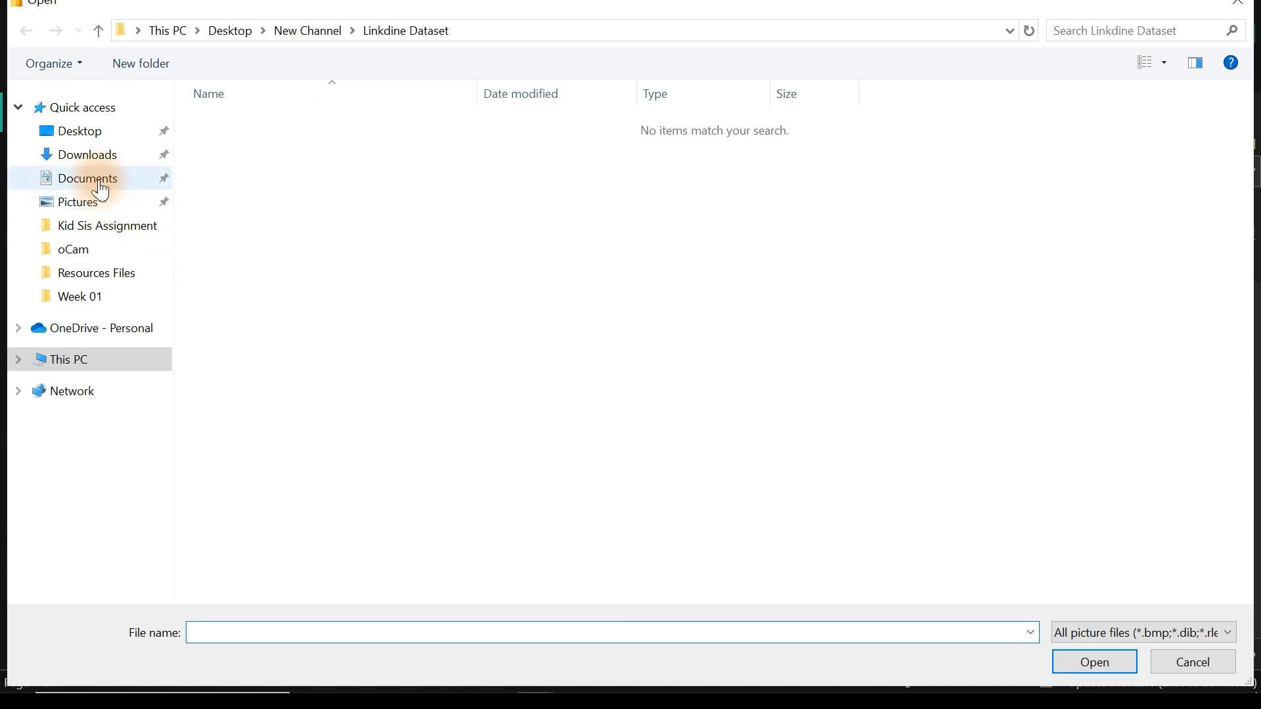
left_click(91, 157)
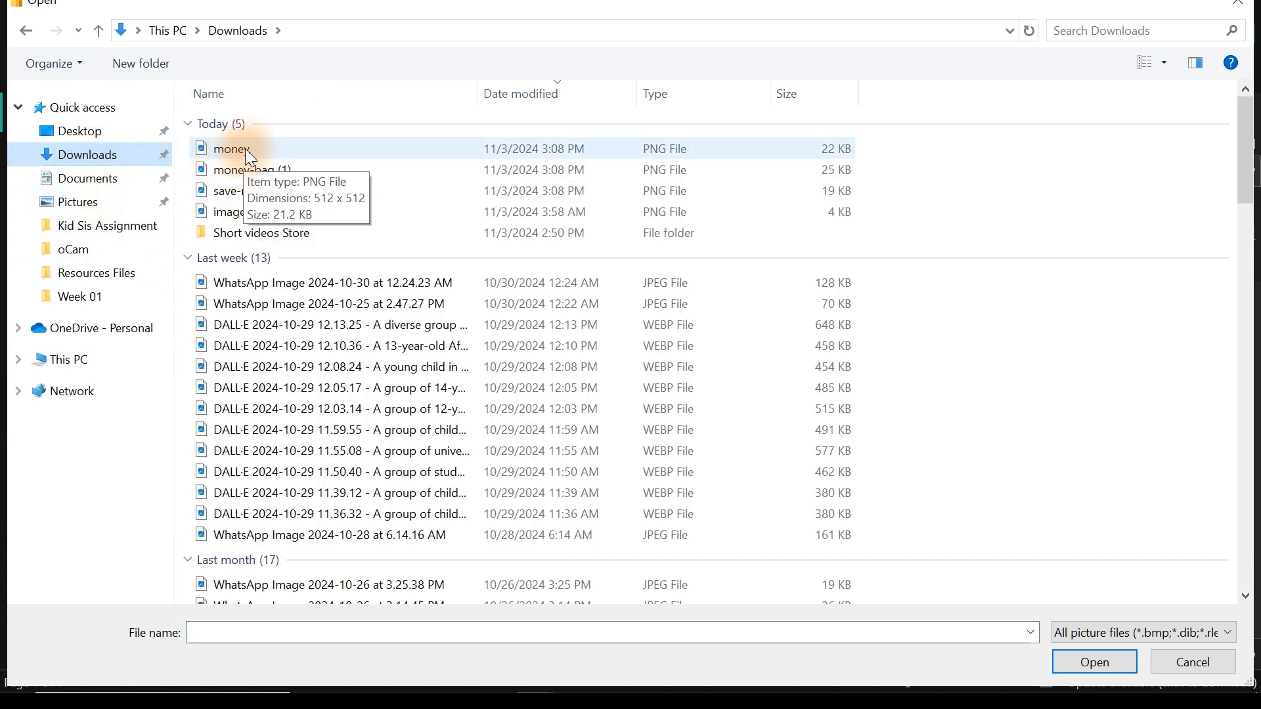
left_click(246, 149)
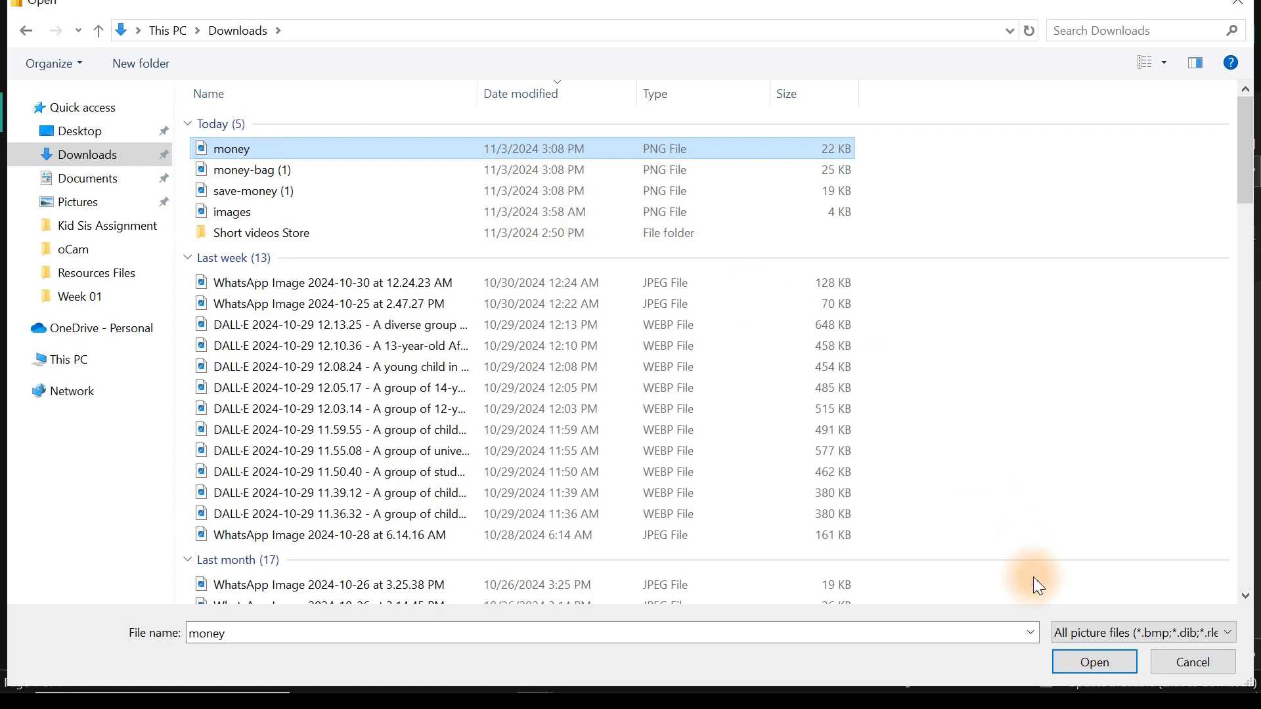
left_click(1071, 655)
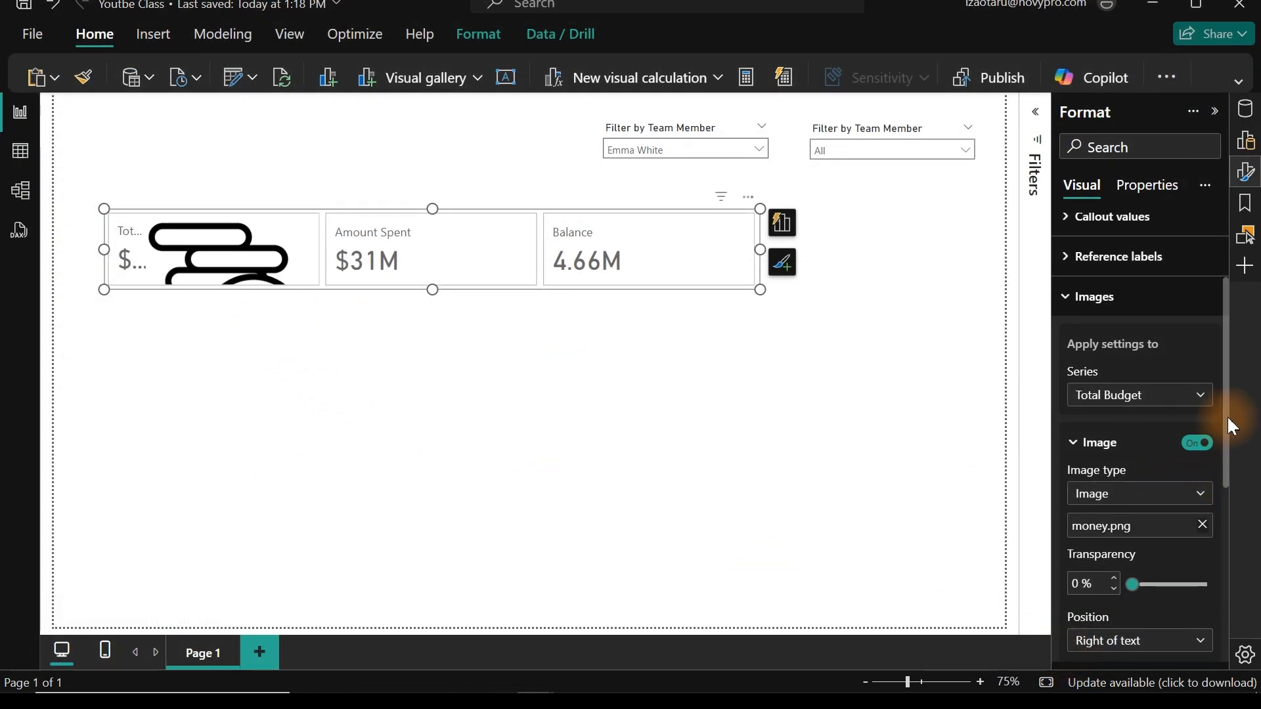
- Position the Total Budget image left of the text with 20 px of space between image and text
scroll(1231, 463, "down", 1)
scroll(1230, 463, "down", 4)
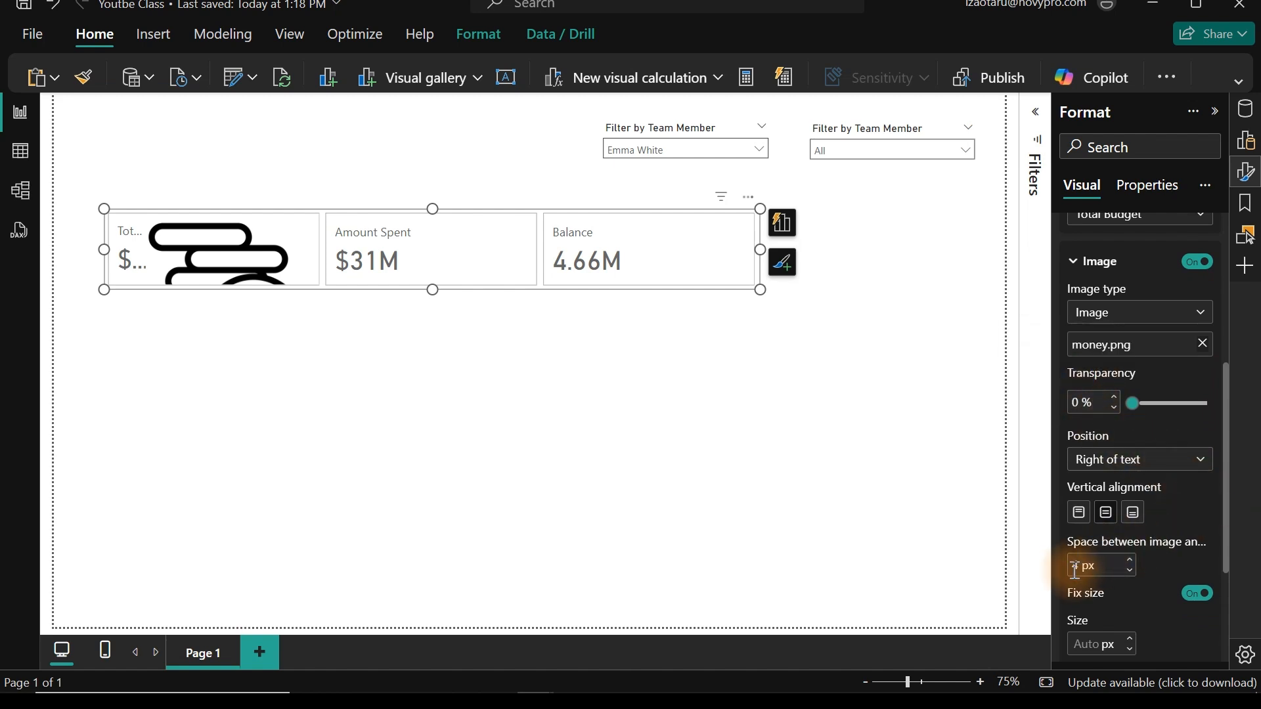
scroll(1225, 459, "down", 3)
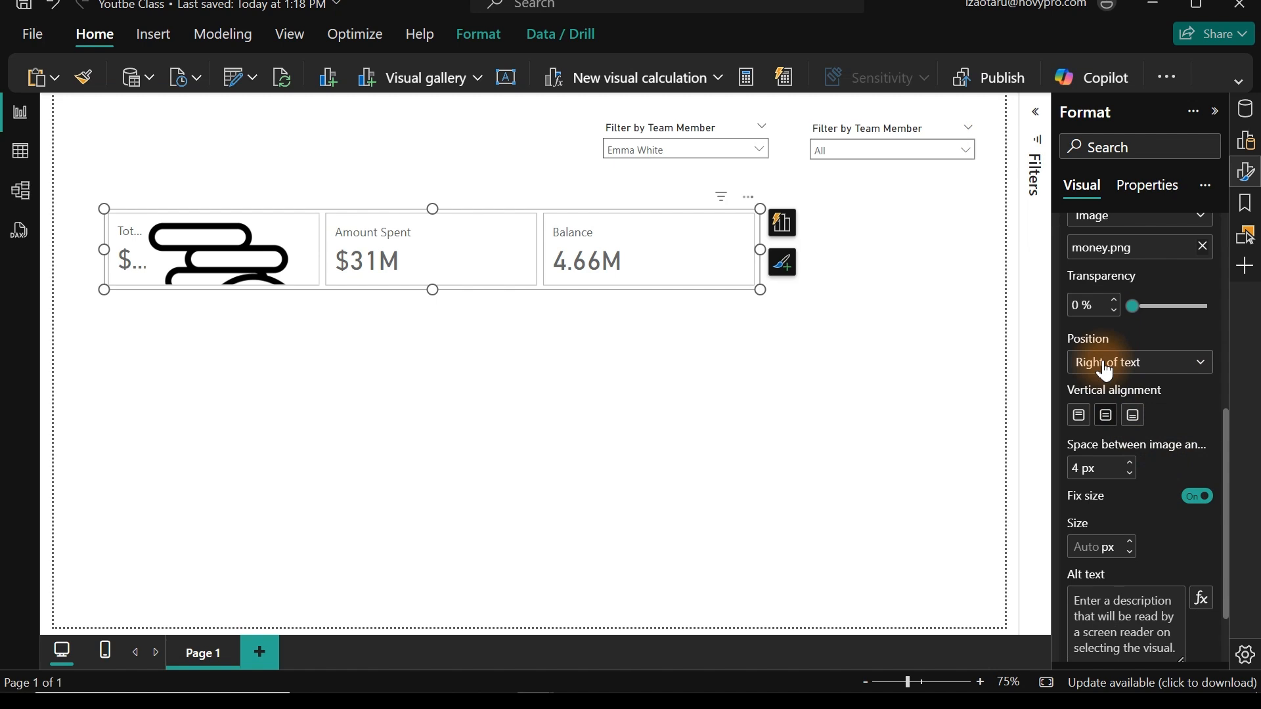
left_click(1103, 370)
left_click(1112, 387)
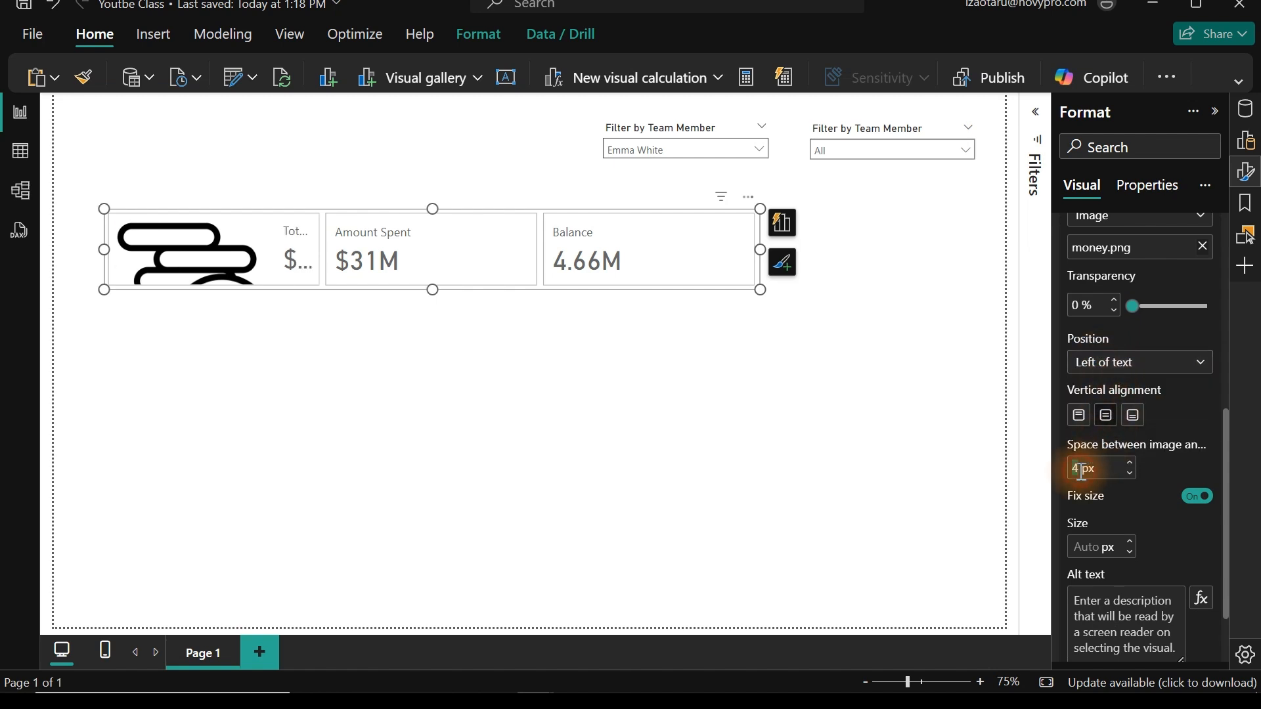
type("20")
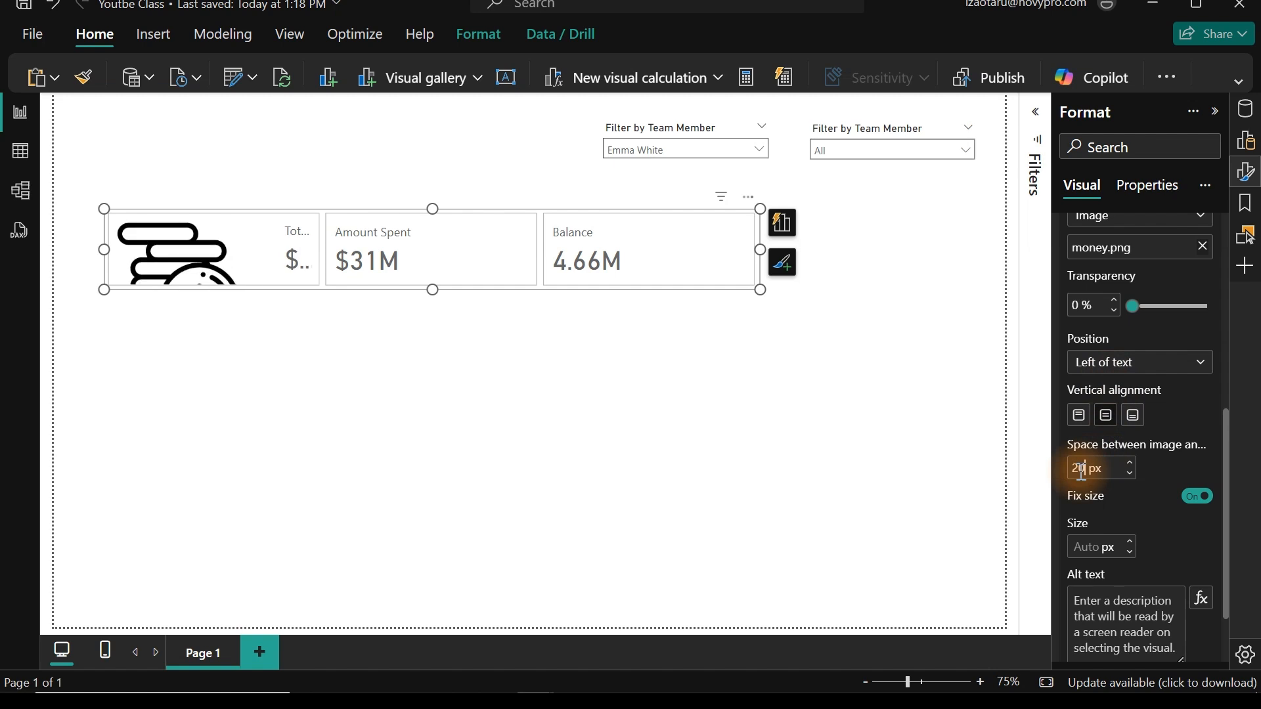
- Set the Total Budget image's fixed size to 60 px
left_click(1096, 547)
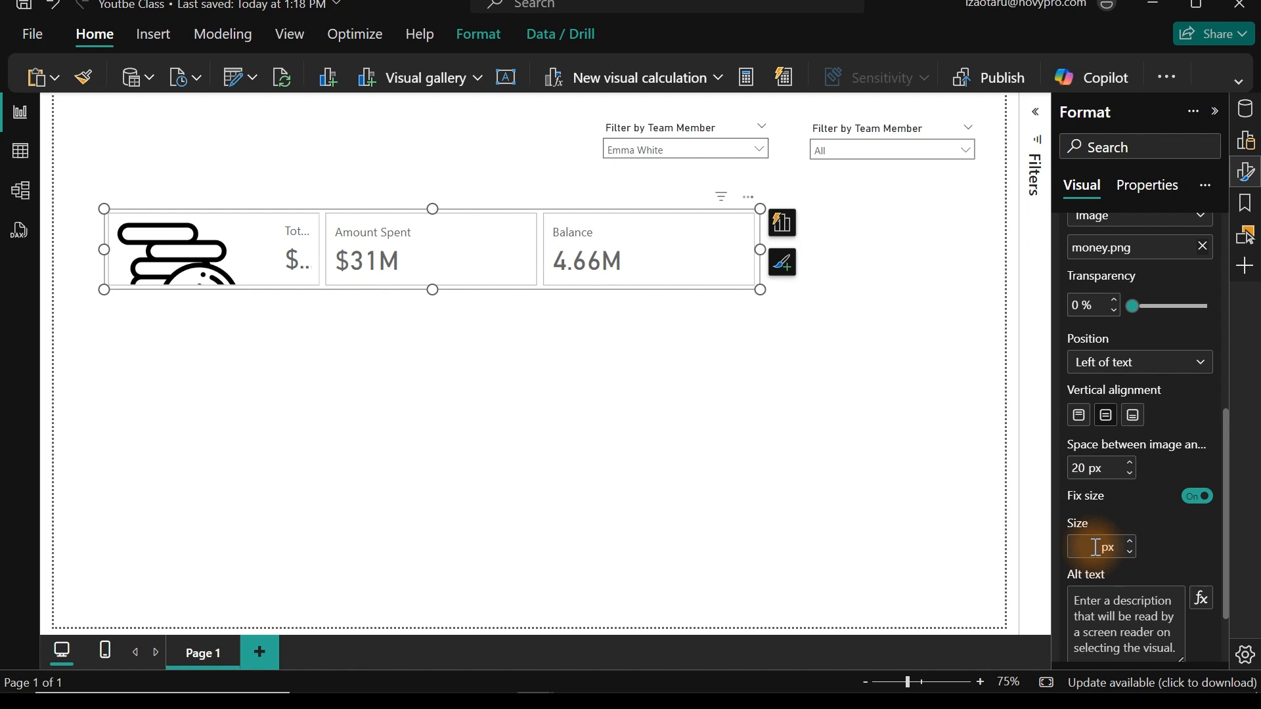
type("80")
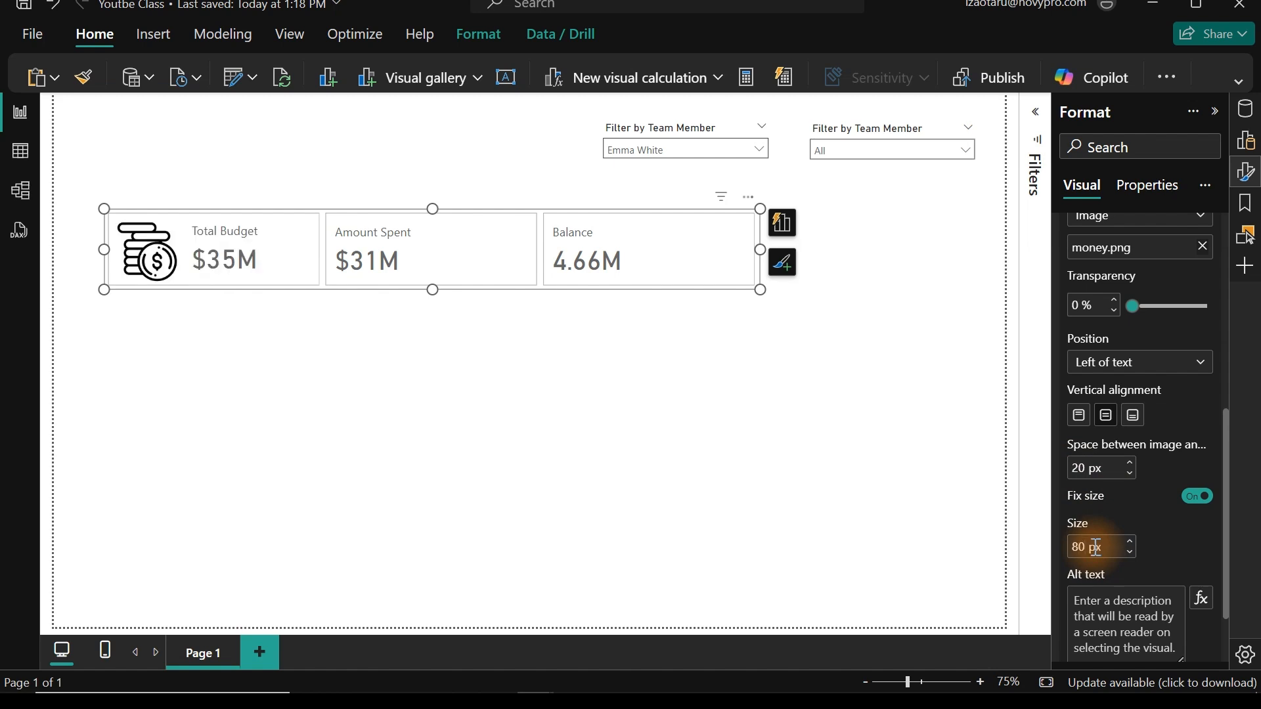
key("BackSpace")
key("BackSpace")
type("60")
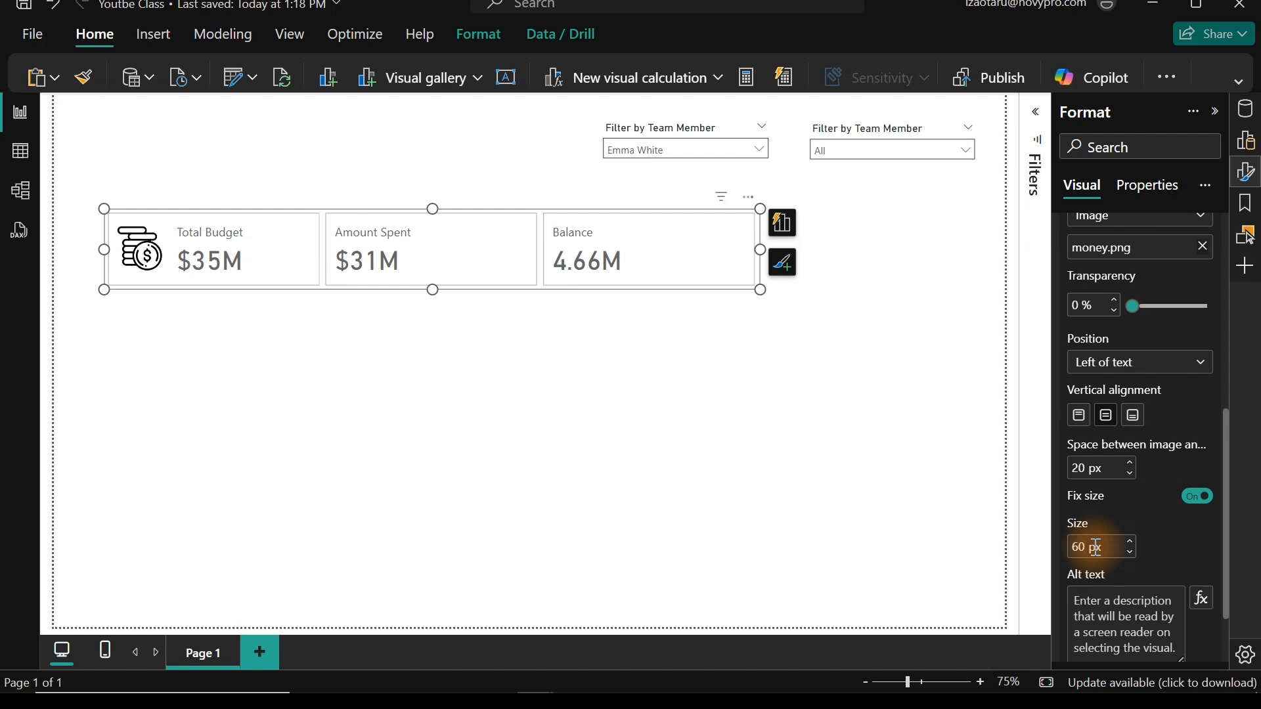
- Set the Total Budget image's transparency to 40%
left_click(1084, 307)
type("40")
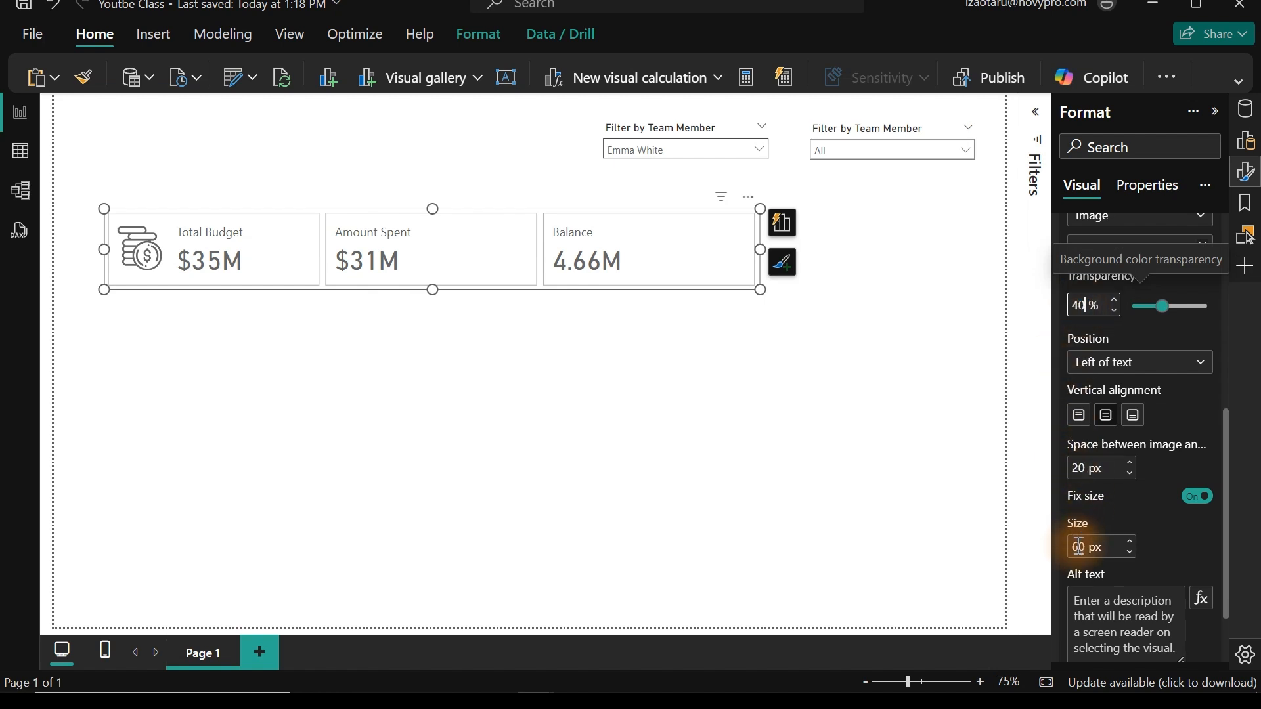
- Turn on the image for the Amount Spent series and load money-bag (1).png from the Downloads folder
left_click_drag(1224, 526, 1213, 393)
left_click(1194, 381)
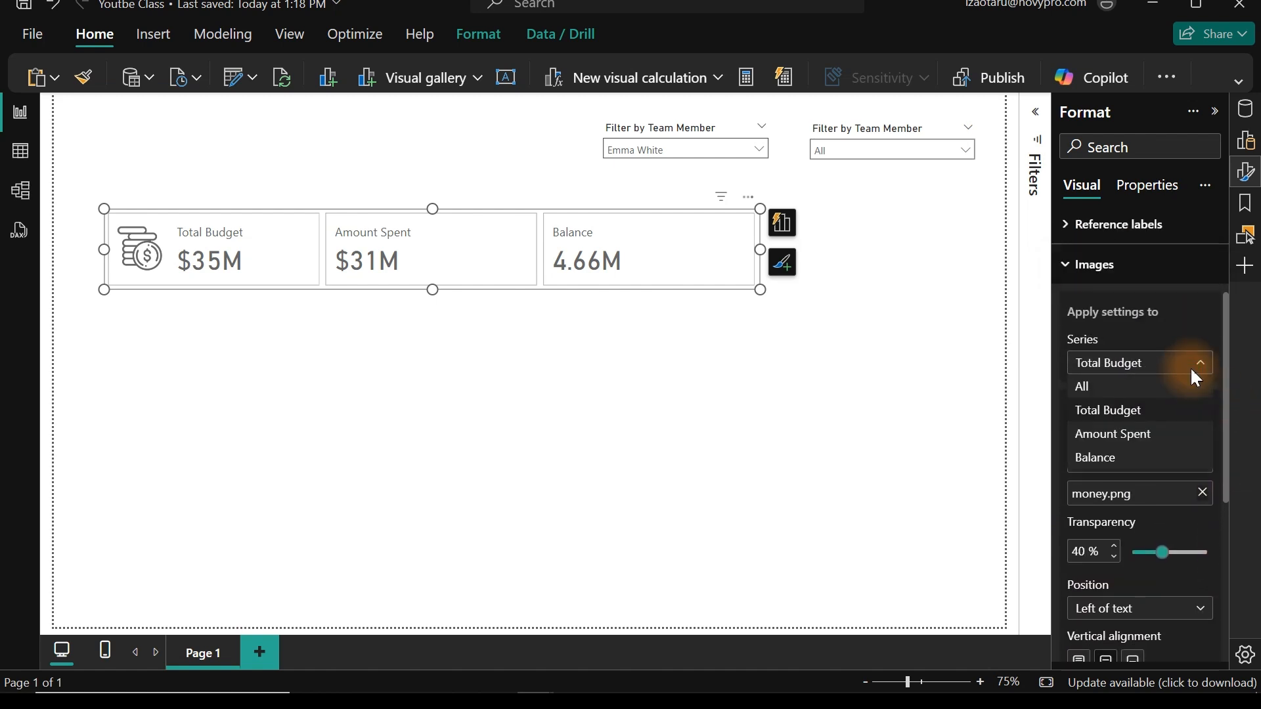
left_click(1126, 435)
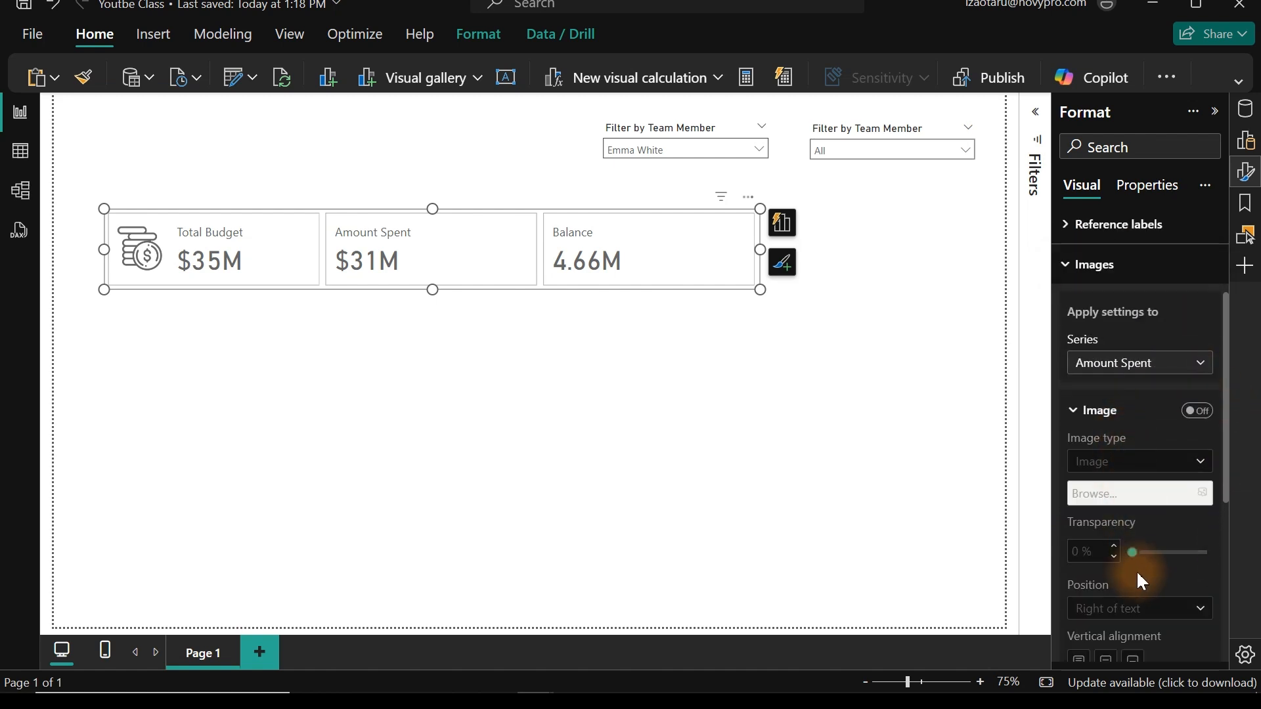
left_click(1196, 411)
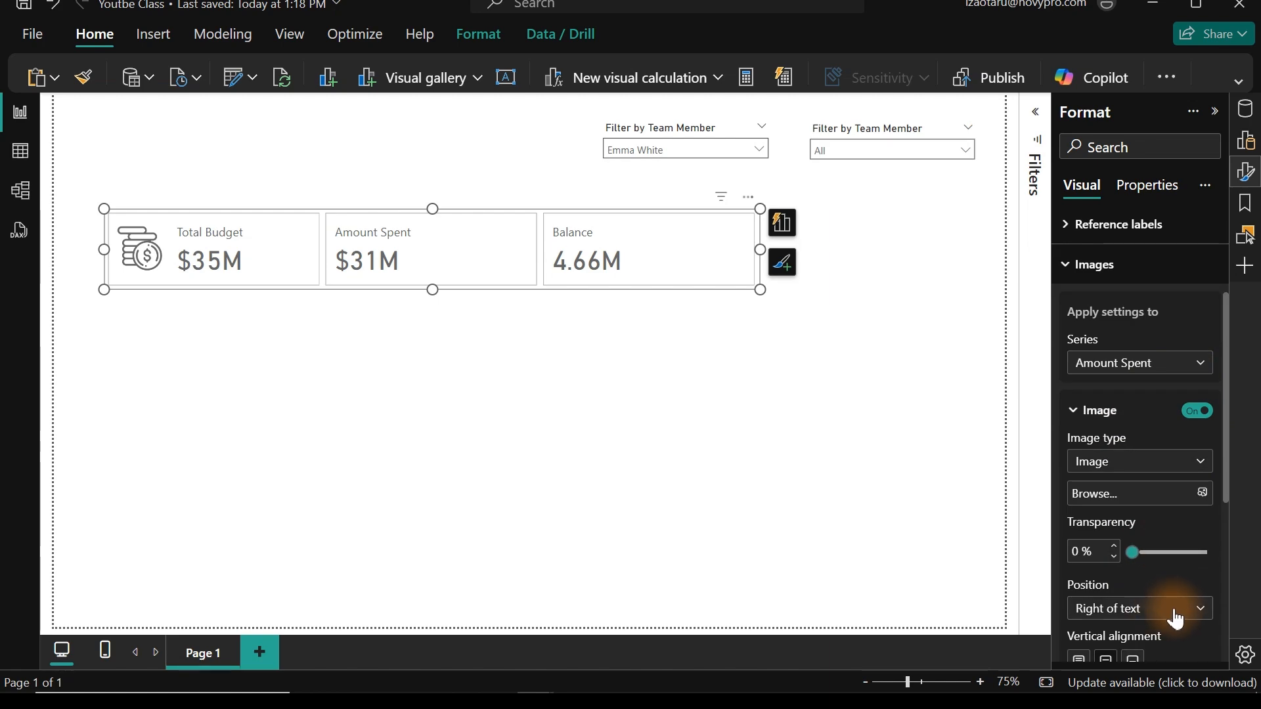
left_click(1198, 491)
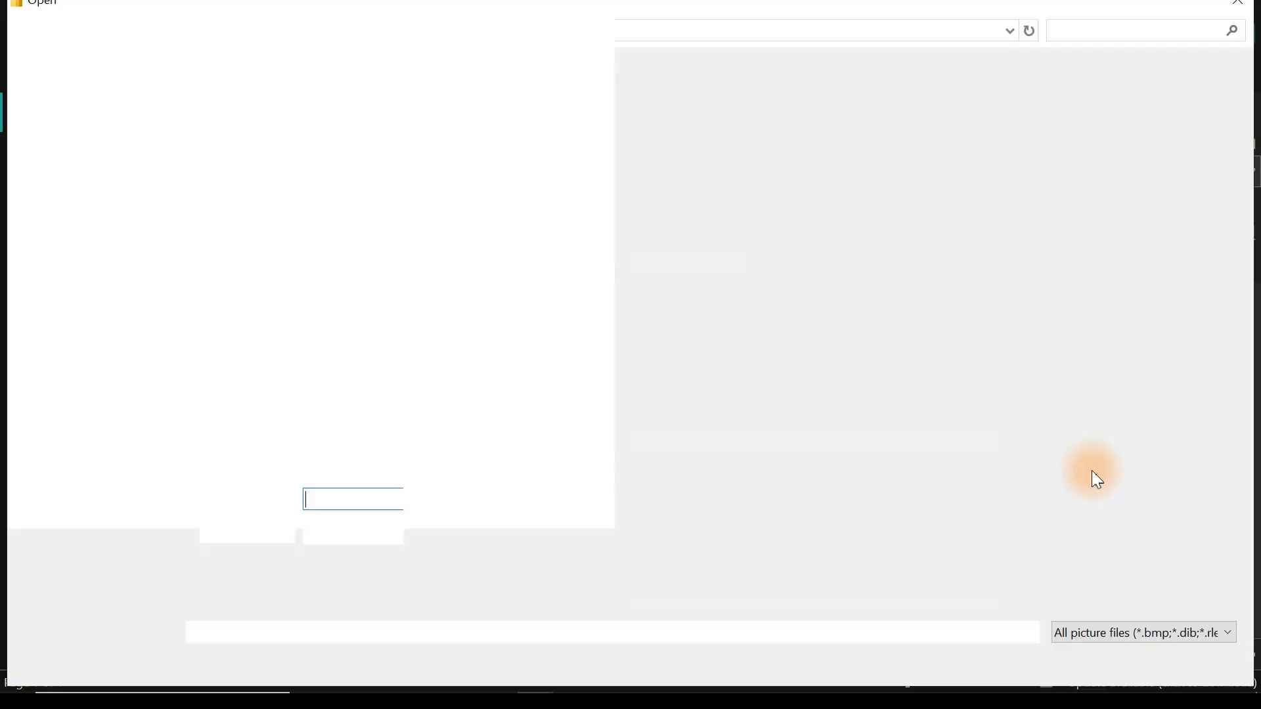
double_click(266, 174)
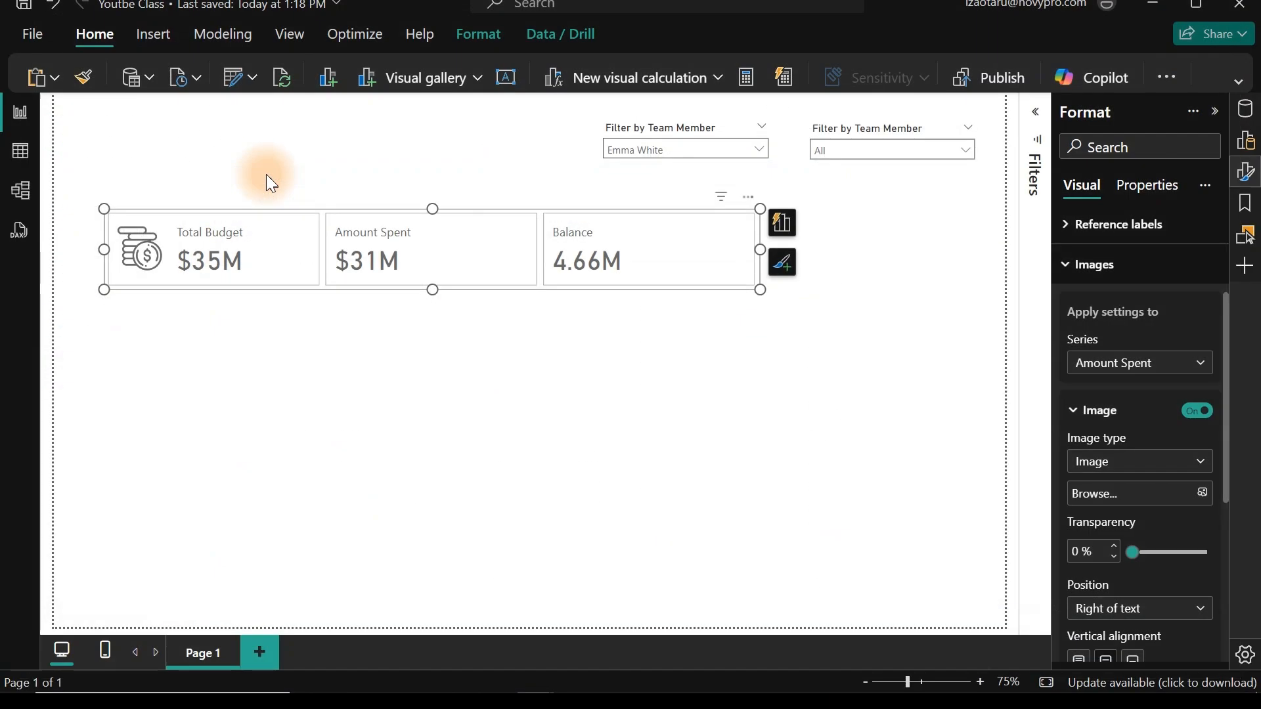
- Give the Amount Spent image 40% transparency and 20 px of space between image and text
left_click_drag(1226, 385, 1230, 532)
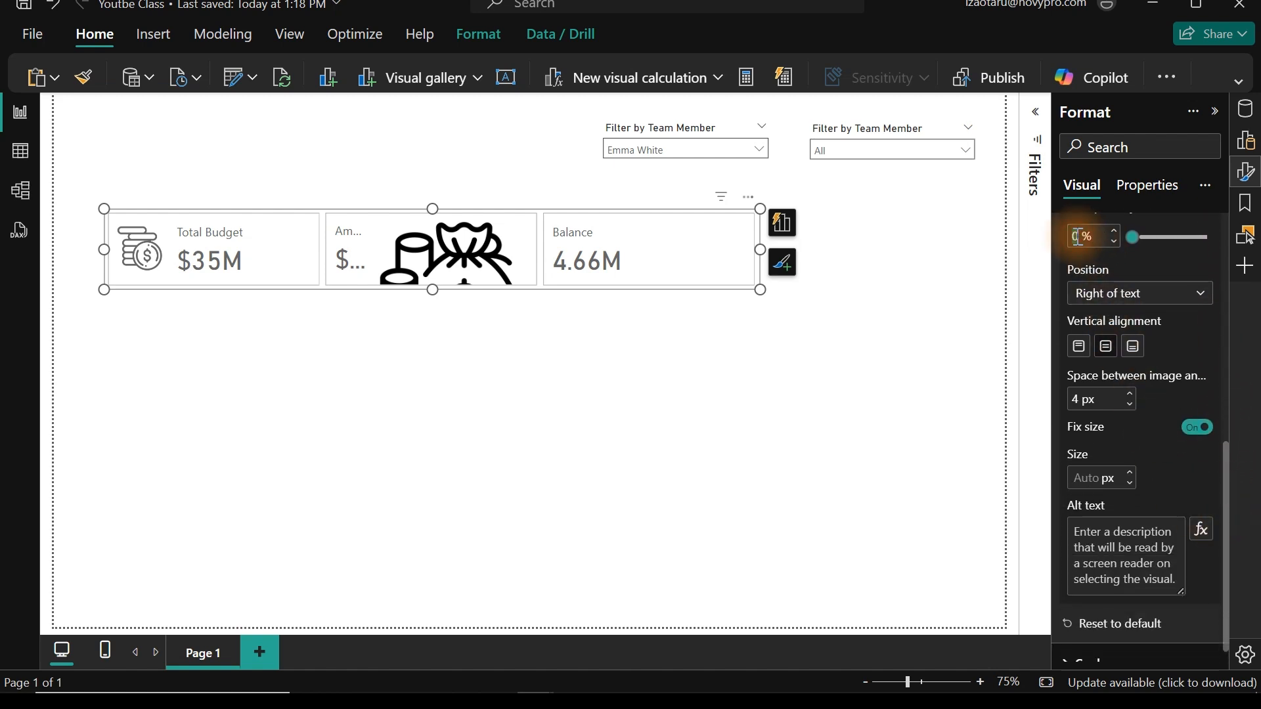
type("40")
left_click(1085, 399)
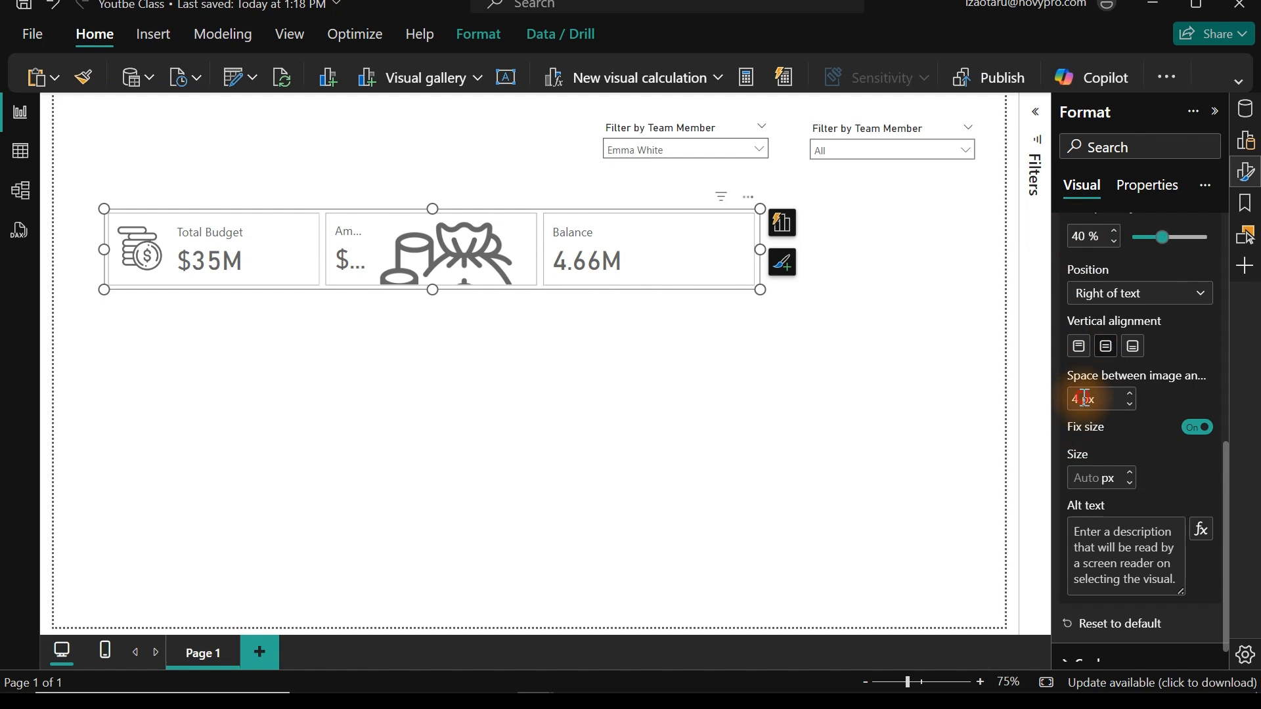
double_click(1084, 398)
type("20")
key("Return")
- Set the Amount Spent image's fixed size to 70 px and position it left of the text
left_click(1092, 485)
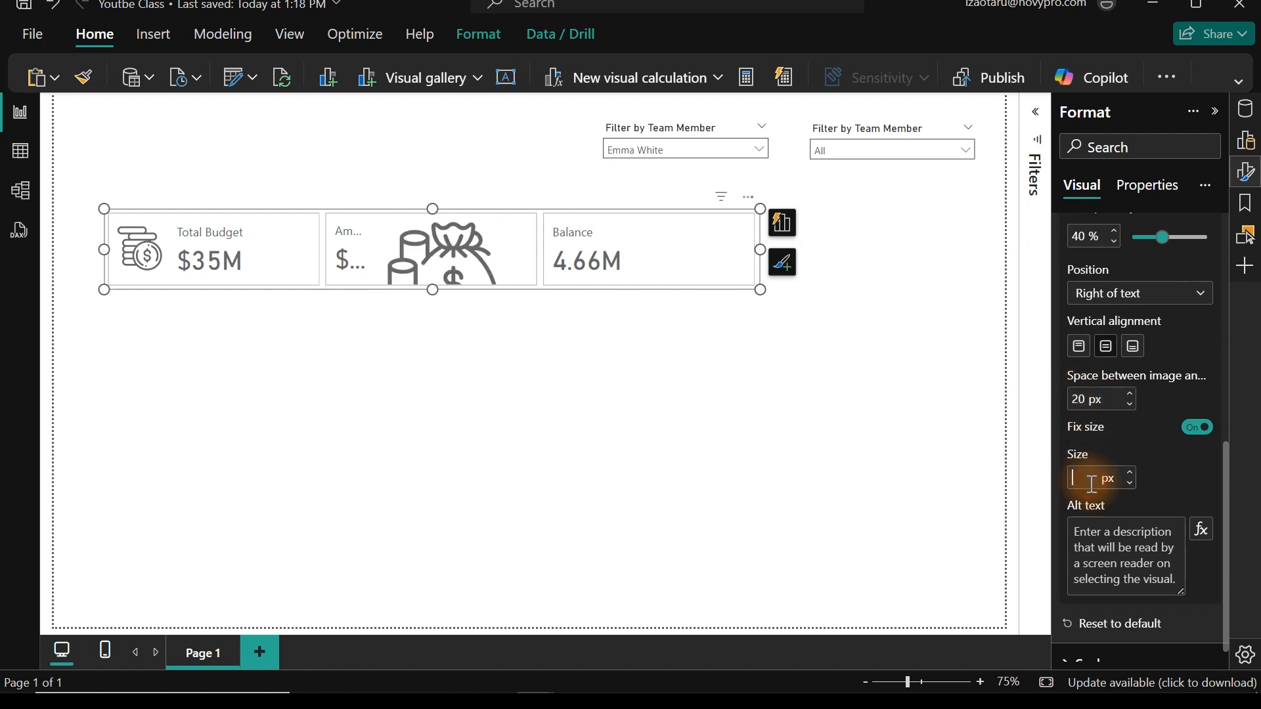
type("80")
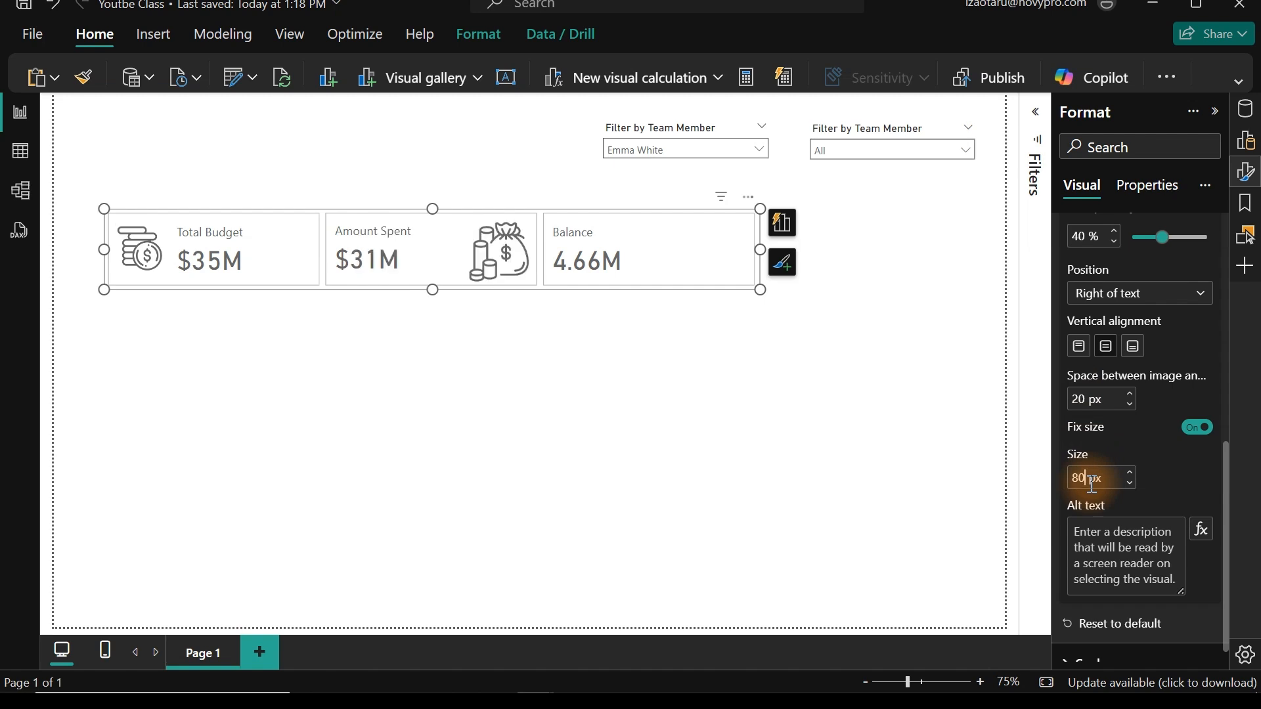
key("BackSpace")
key("BackSpace")
type("70")
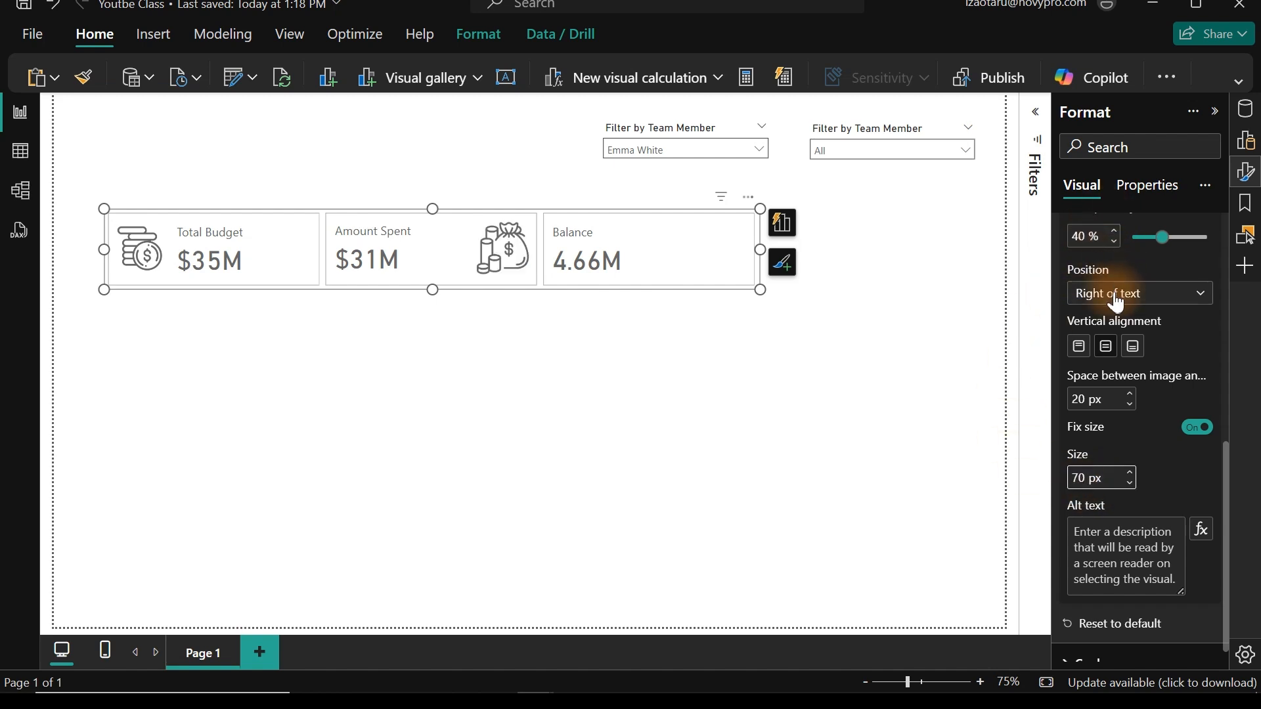
left_click(1092, 293)
left_click(1101, 318)
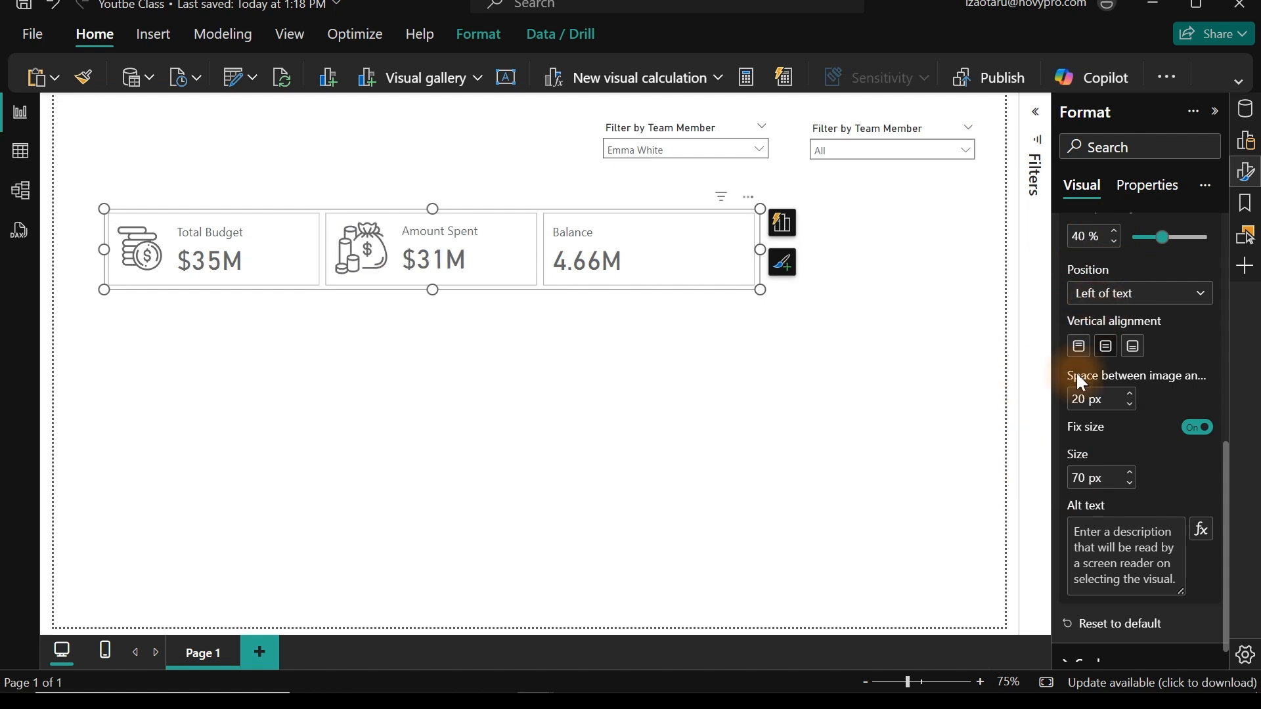
- Turn on the image for the Balance series and load save-money (1).png from the Downloads folder
left_click_drag(1232, 494, 1216, 367)
left_click(1158, 302)
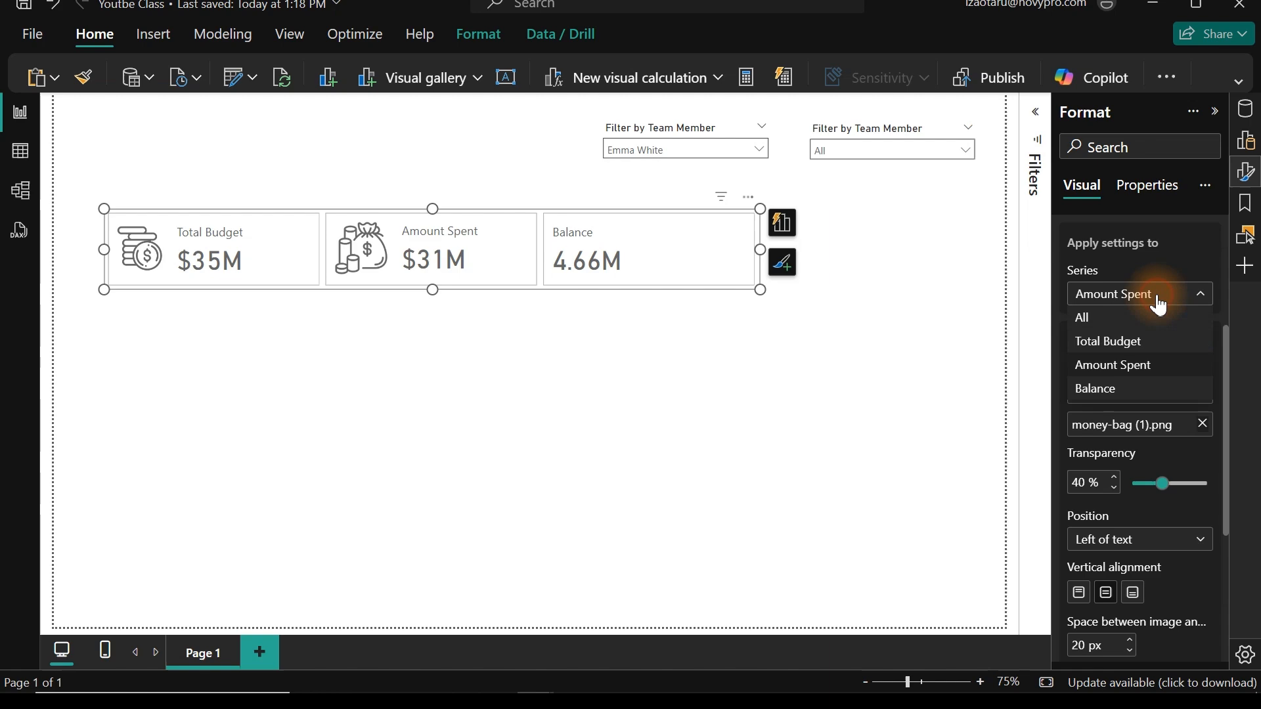
left_click(1122, 389)
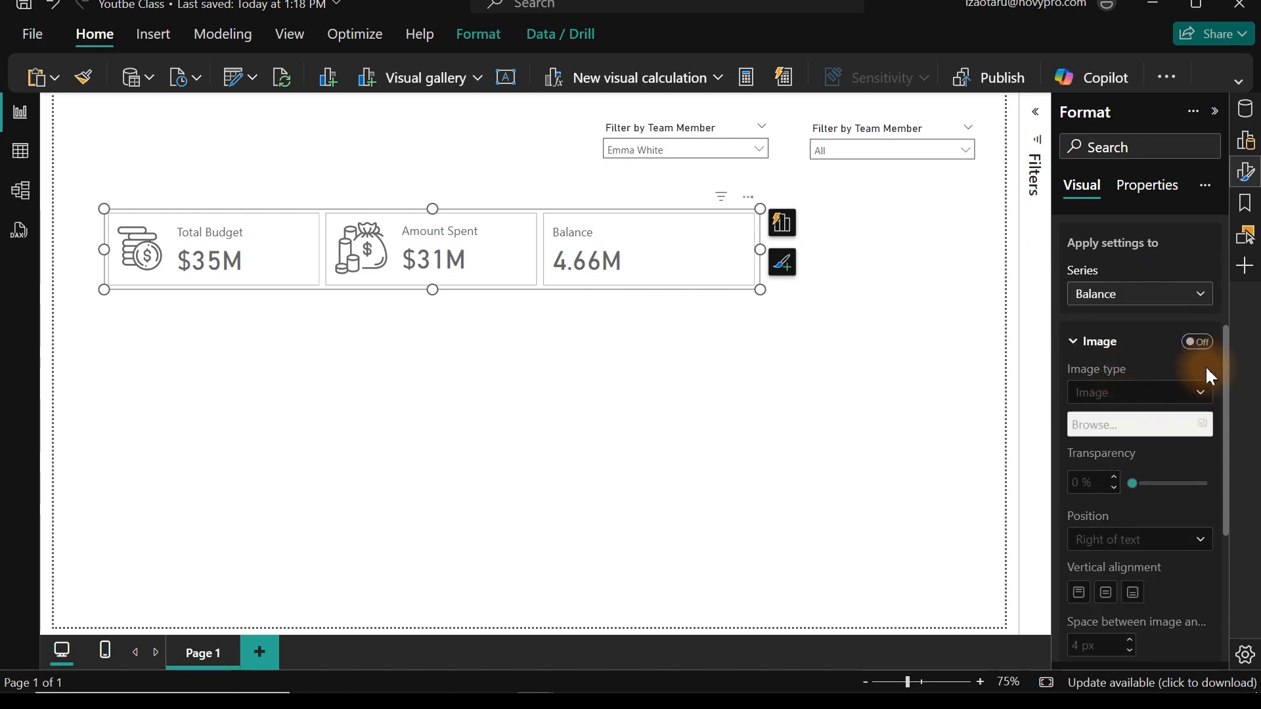
left_click(1201, 421)
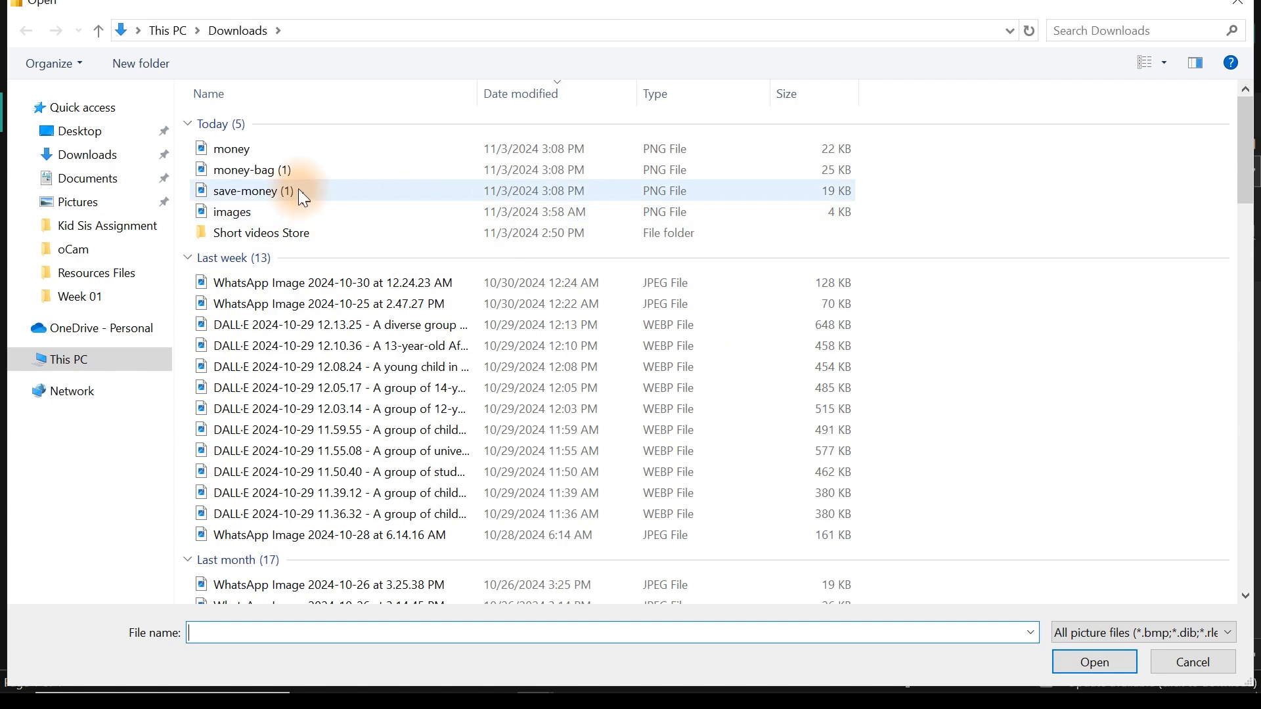
double_click(298, 190)
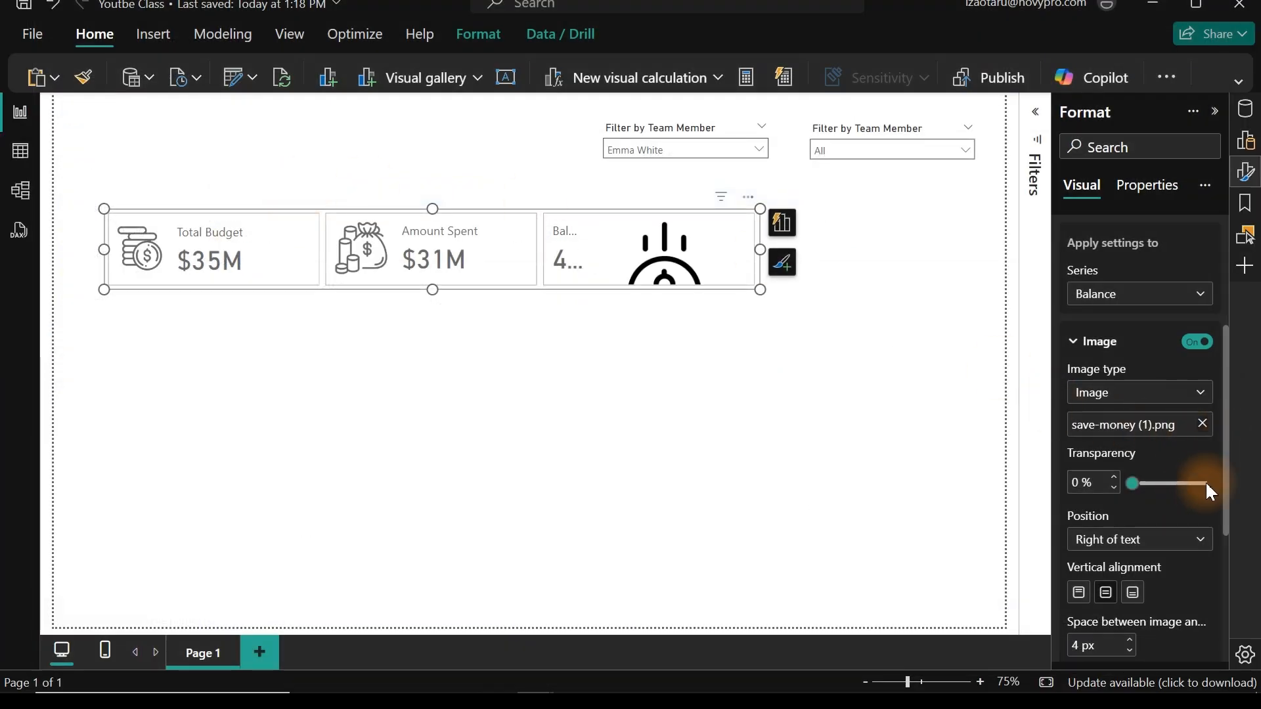
- Set the Balance image's transparency to 40% and position it left of the text
scroll(1225, 424, "down", 3)
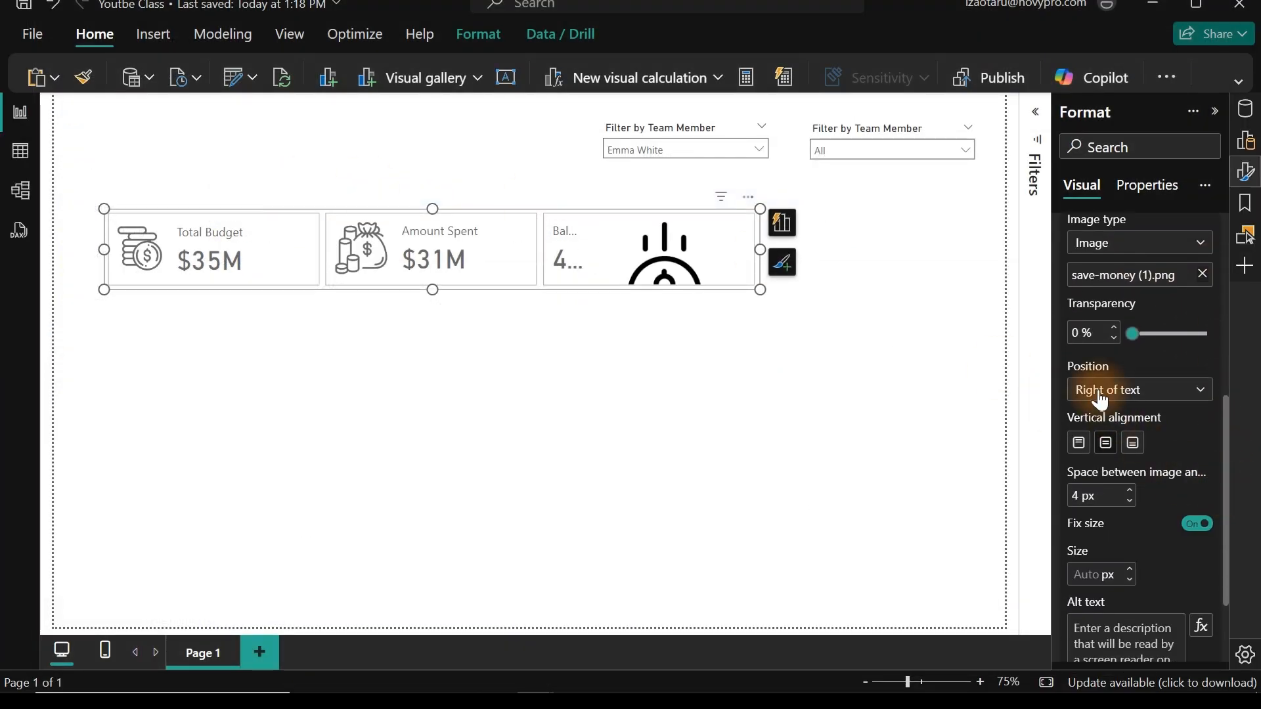
left_click(1078, 333)
key("BackSpace")
type("40")
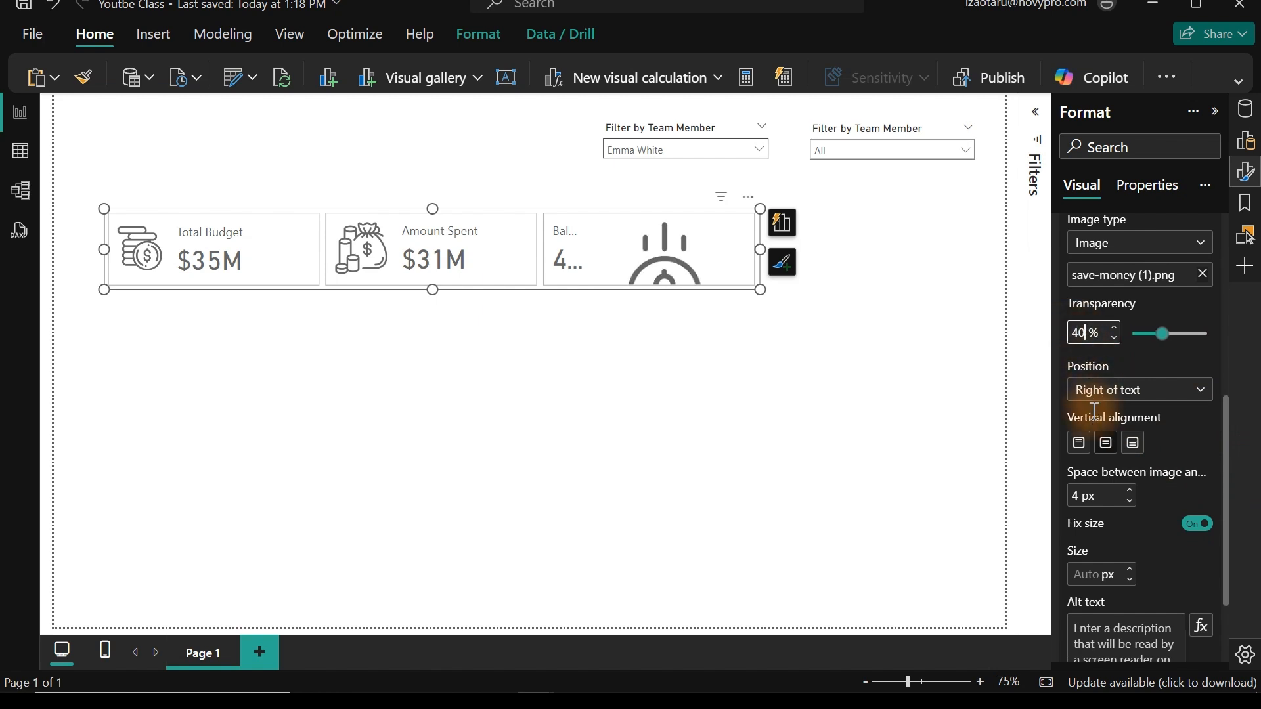
left_click(1127, 391)
left_click(1094, 420)
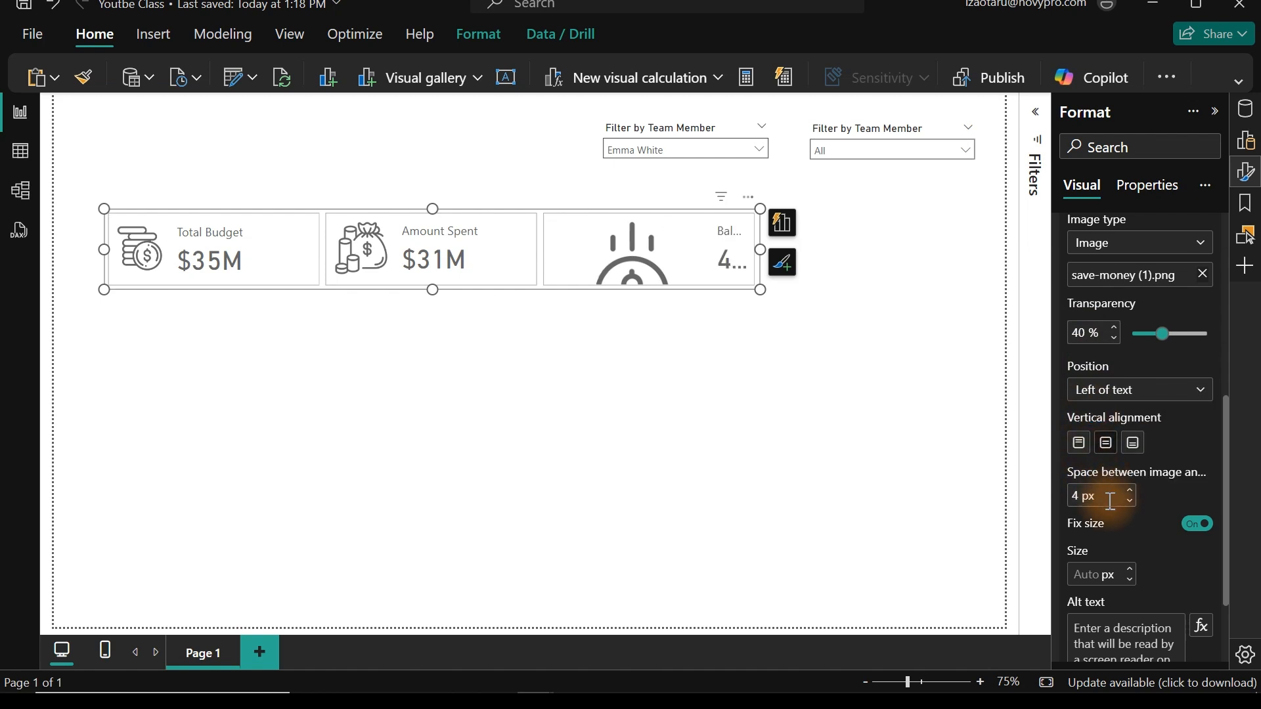
- Set the Balance image's space between image and text to 20 px and its fixed size to 80 px
double_click(1081, 497)
type("20")
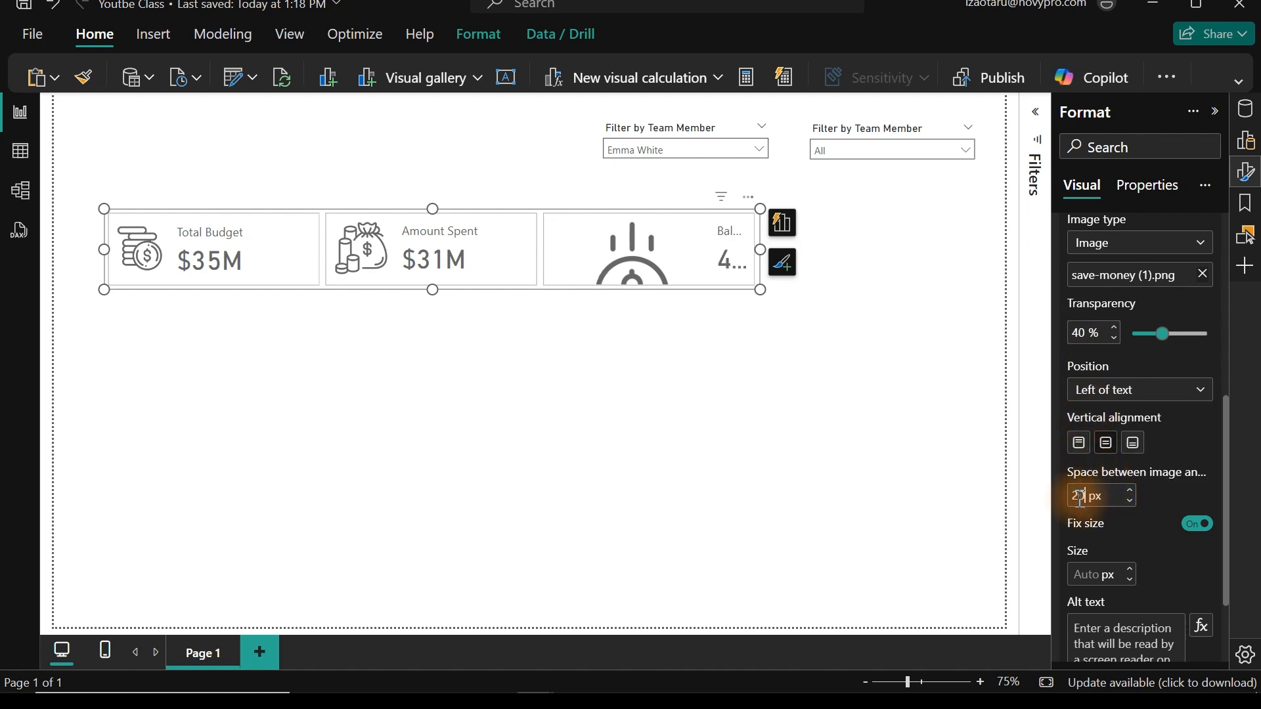
left_click(1090, 573)
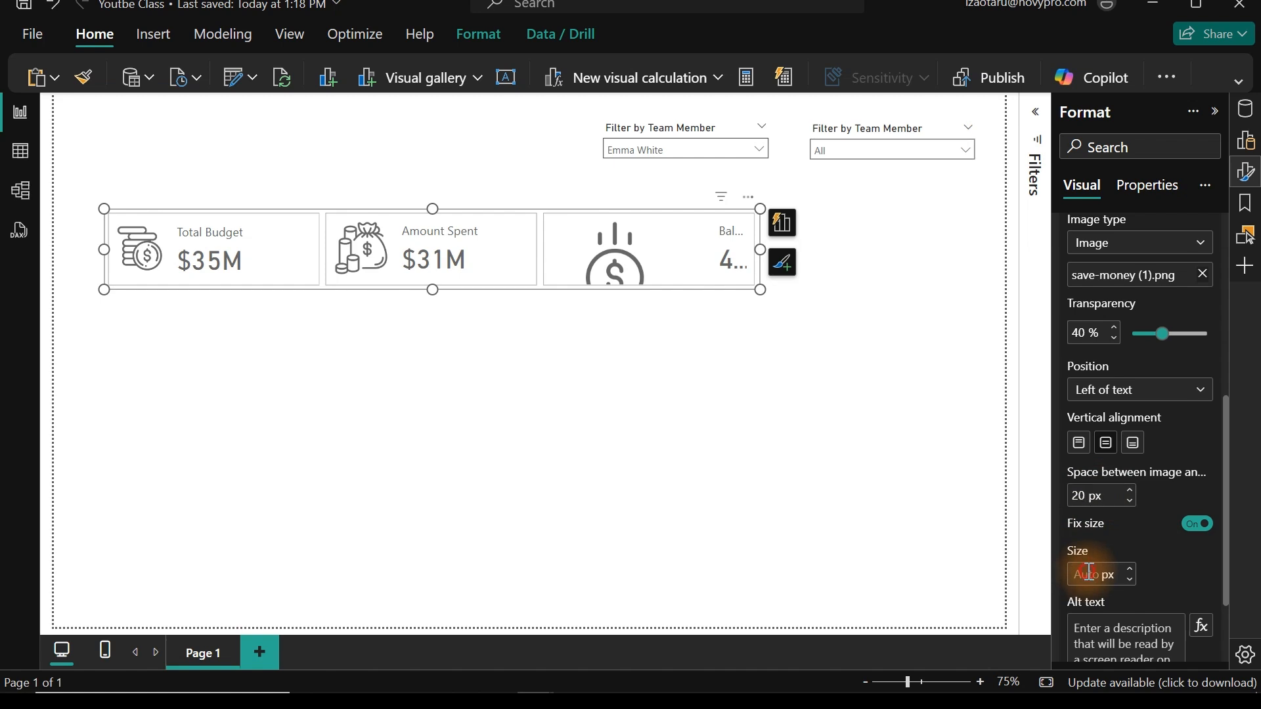
type("80")
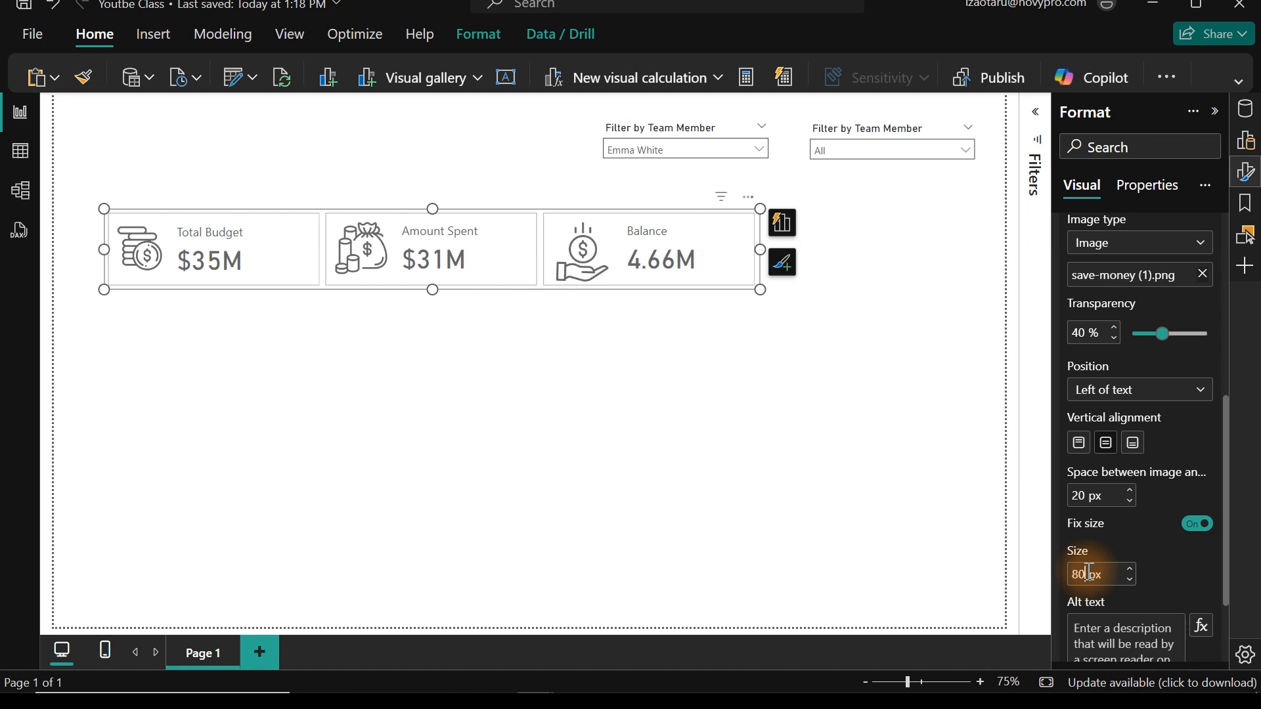
left_click(1089, 573)
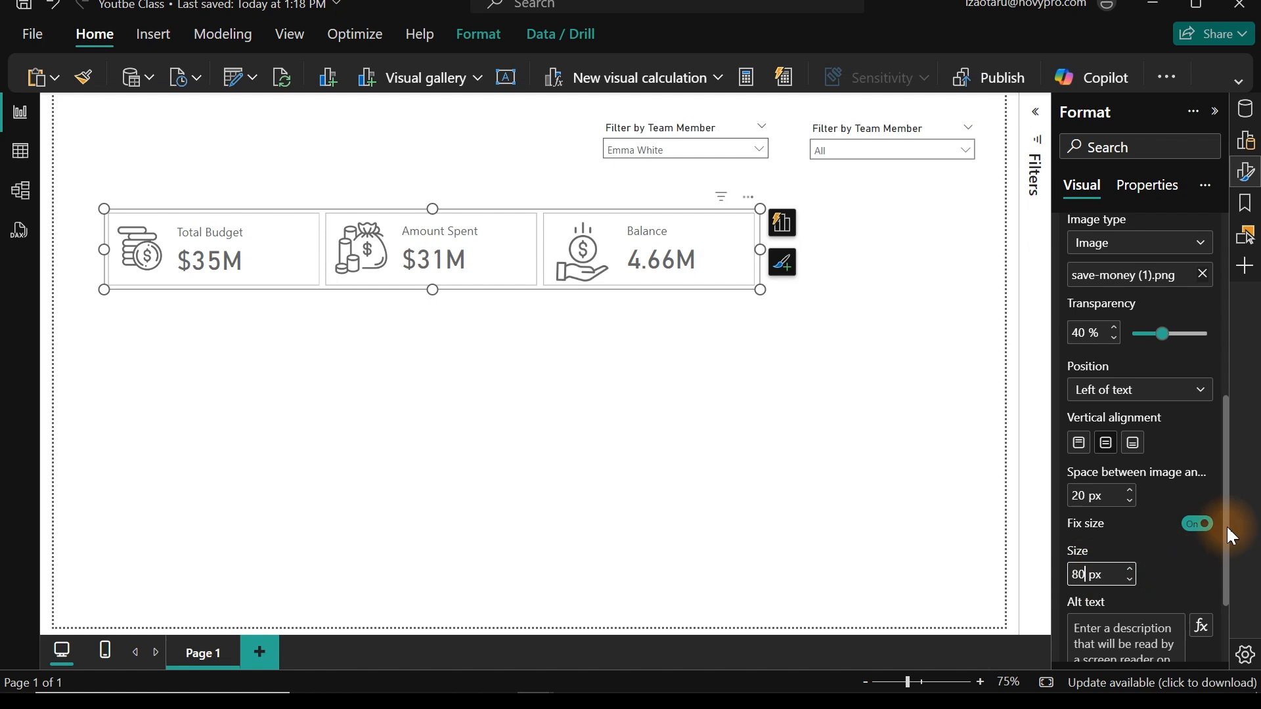
- Change the callout value color to a dark gray theme shade for all series of the card
left_click_drag(1227, 529, 1216, 309)
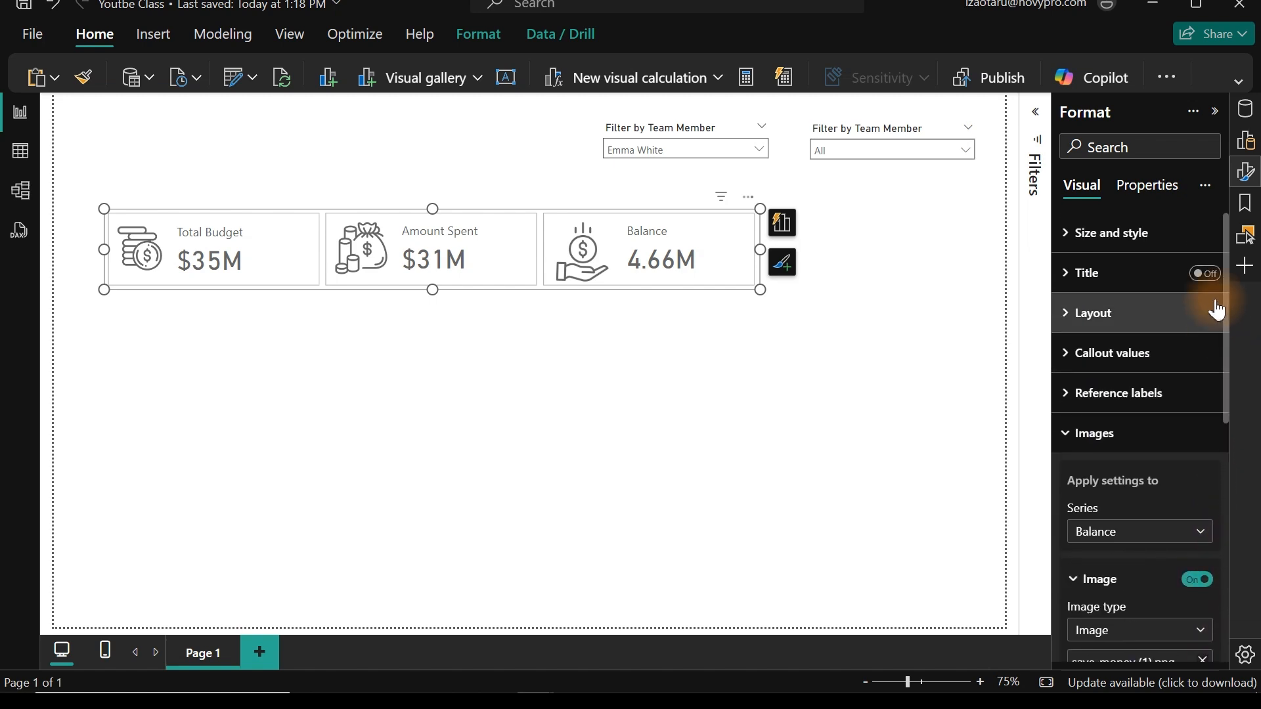
left_click(1102, 444)
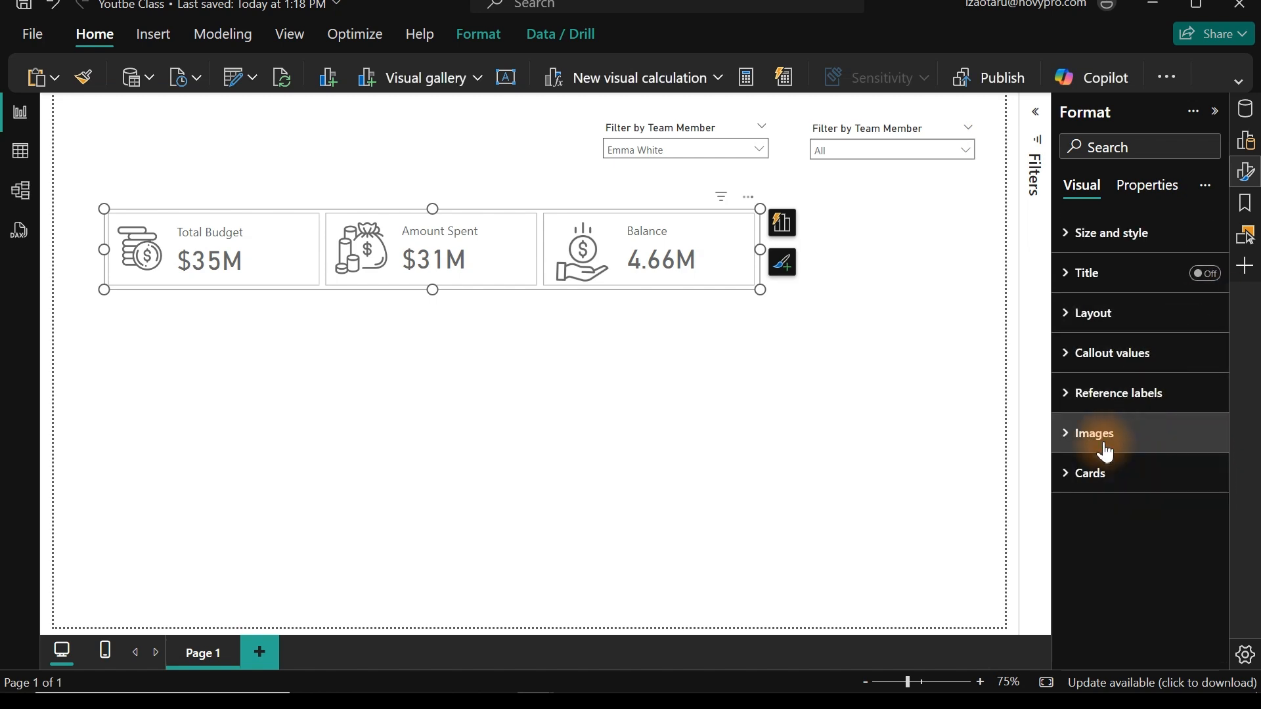
left_click(1096, 373)
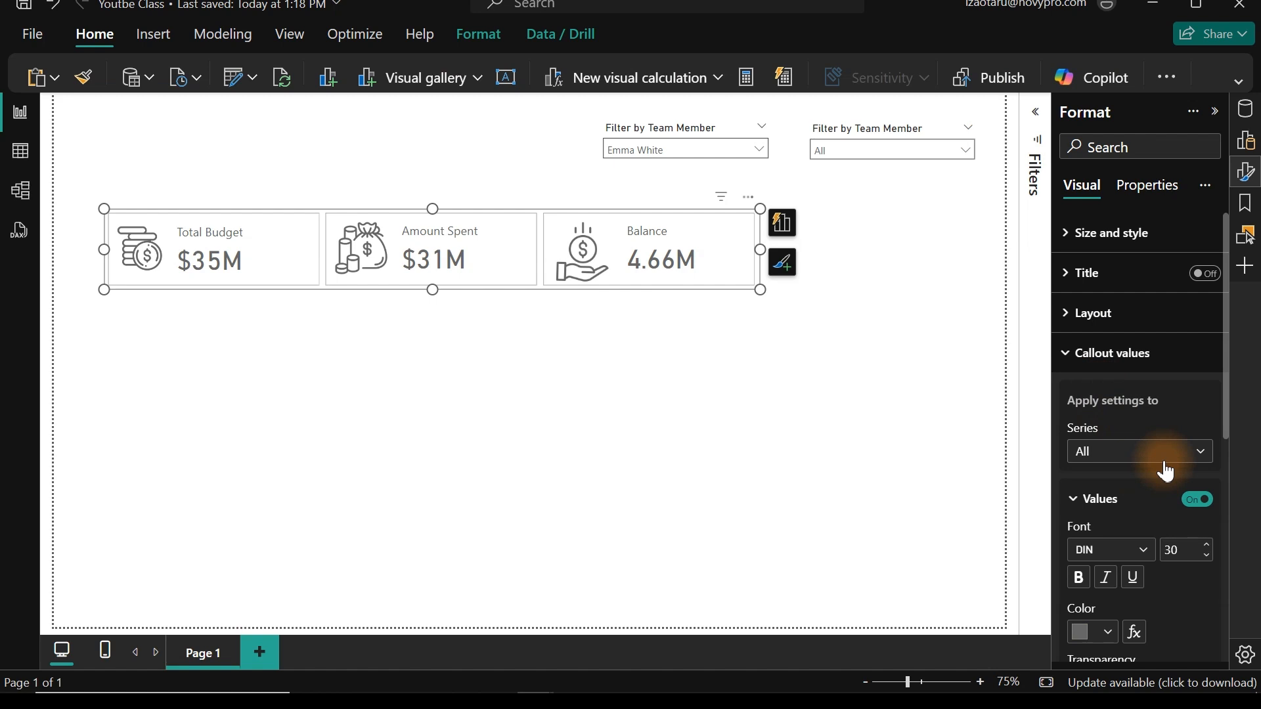
left_click(1103, 632)
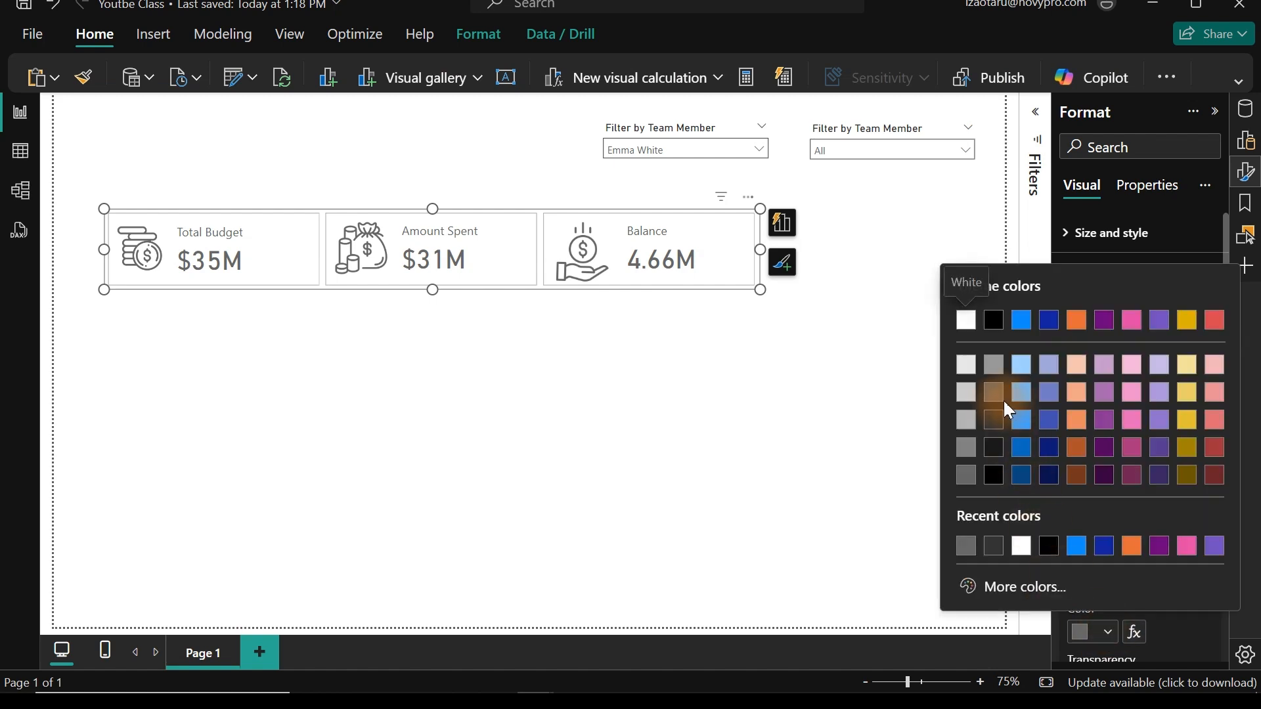
left_click(996, 417)
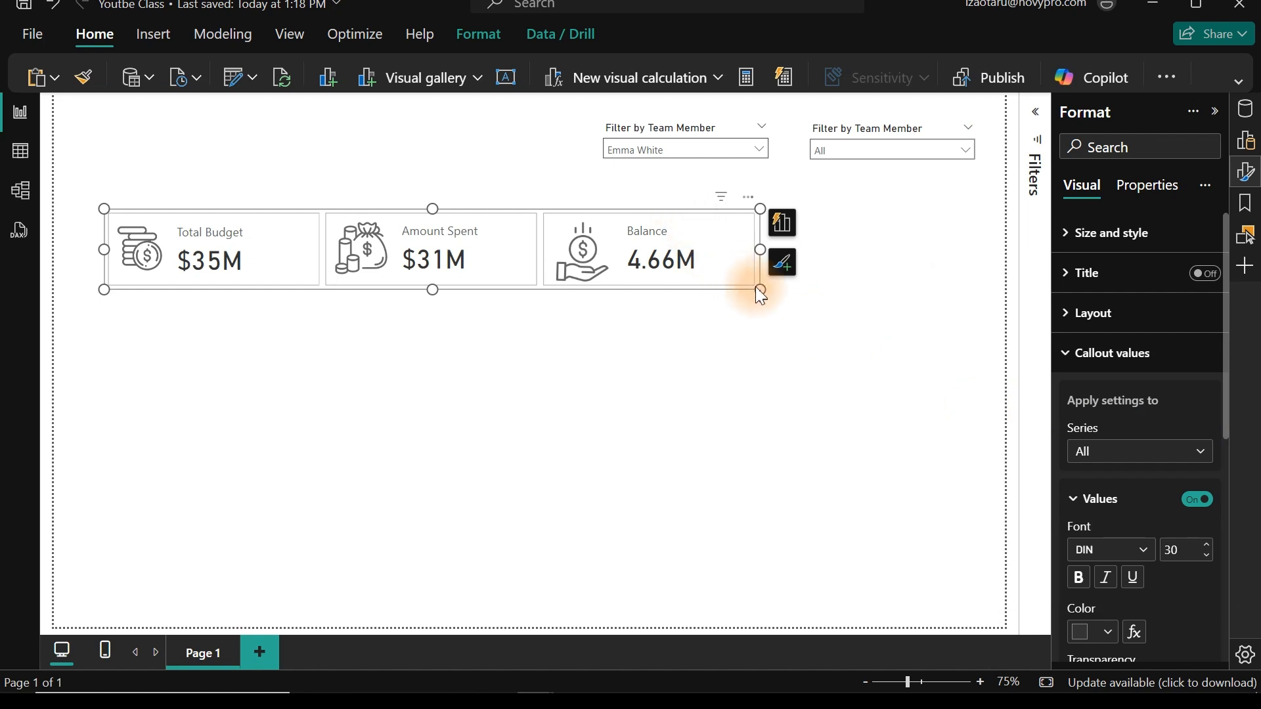
- Narrow the budget card visual, move it close to the page's left edge, and deselect it
left_click_drag(762, 289, 629, 289)
left_click_drag(580, 234, 557, 231)
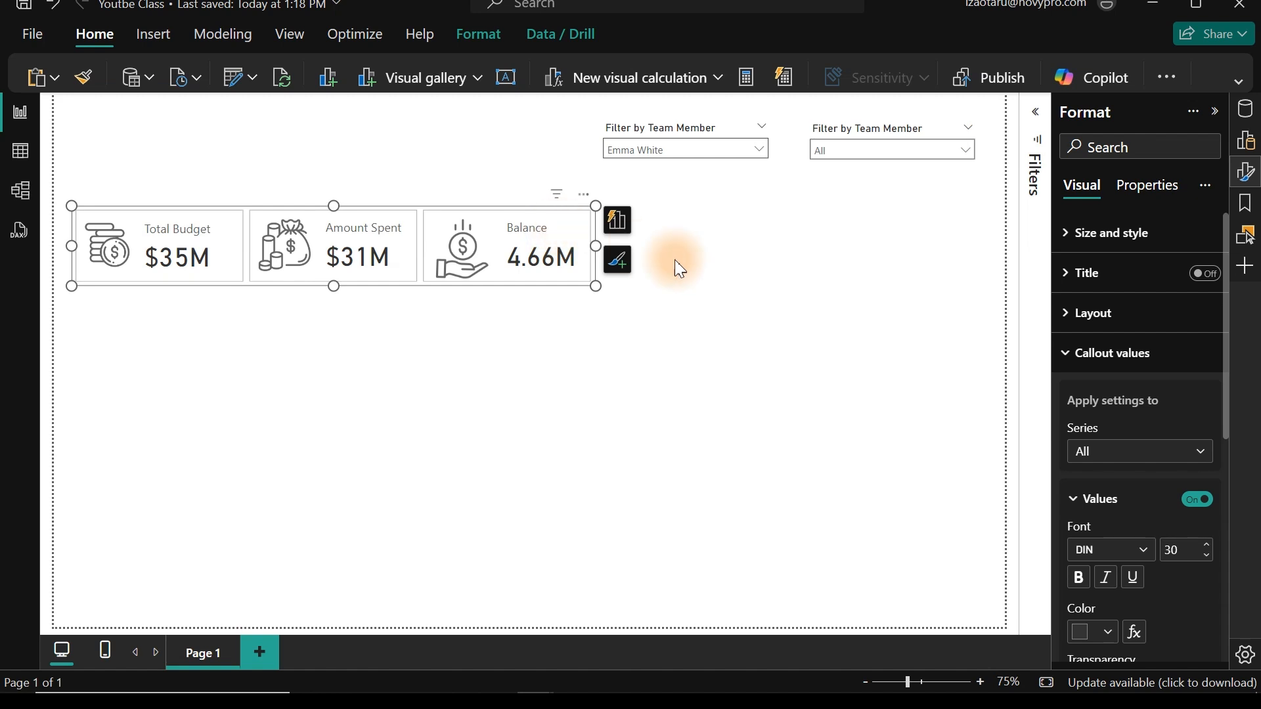
left_click(710, 277)
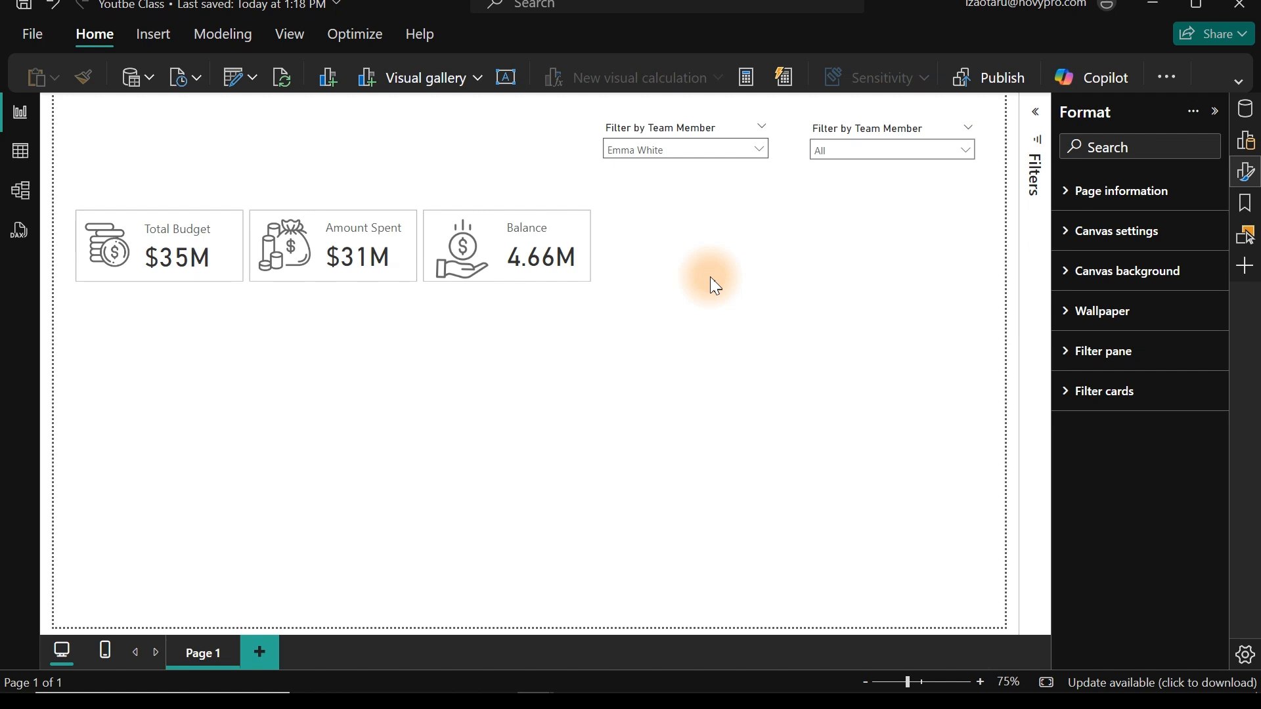
- Add a new visual to the right of the budget cards, below the slicers, and make it a gauge
right_click(715, 285)
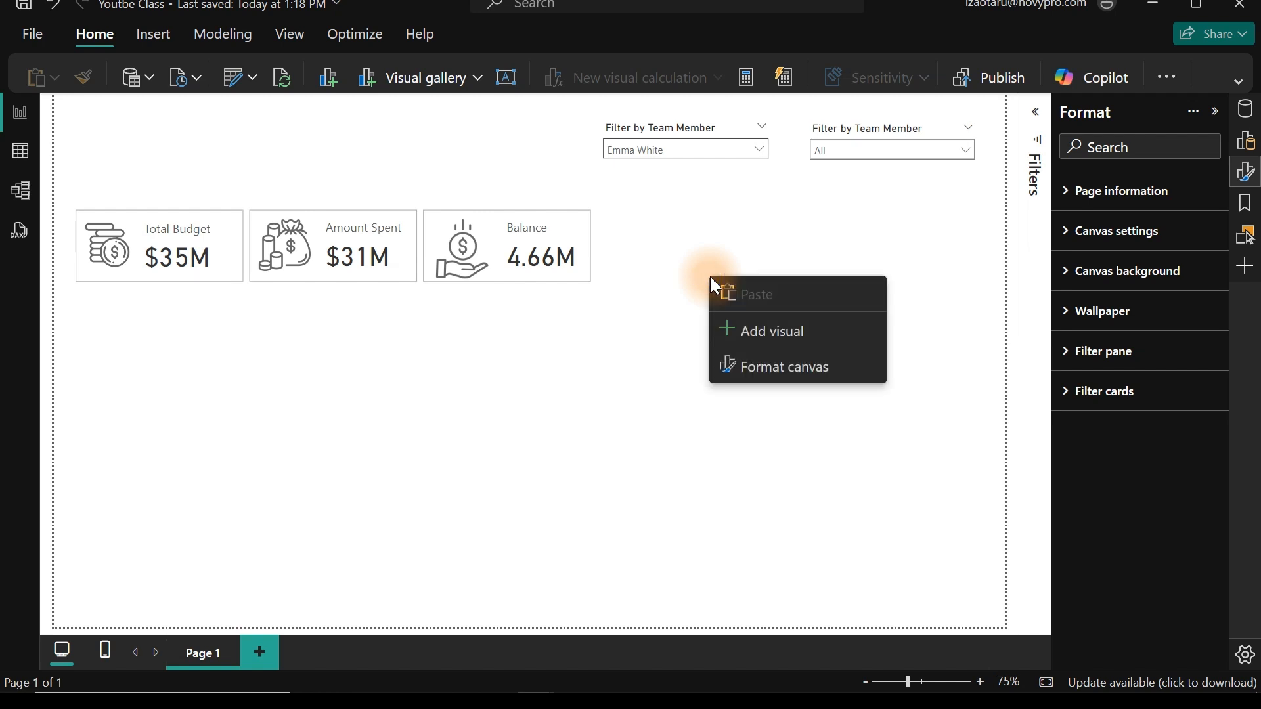
left_click(774, 341)
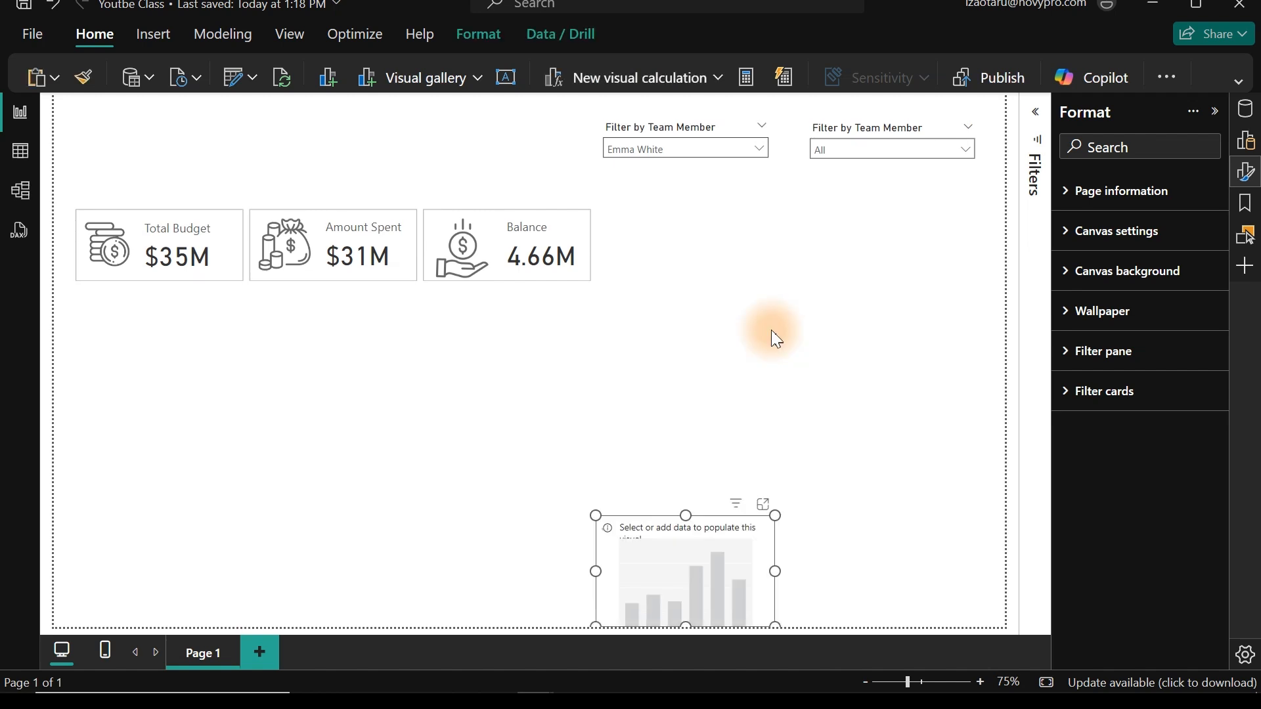
left_click_drag(742, 599, 766, 230)
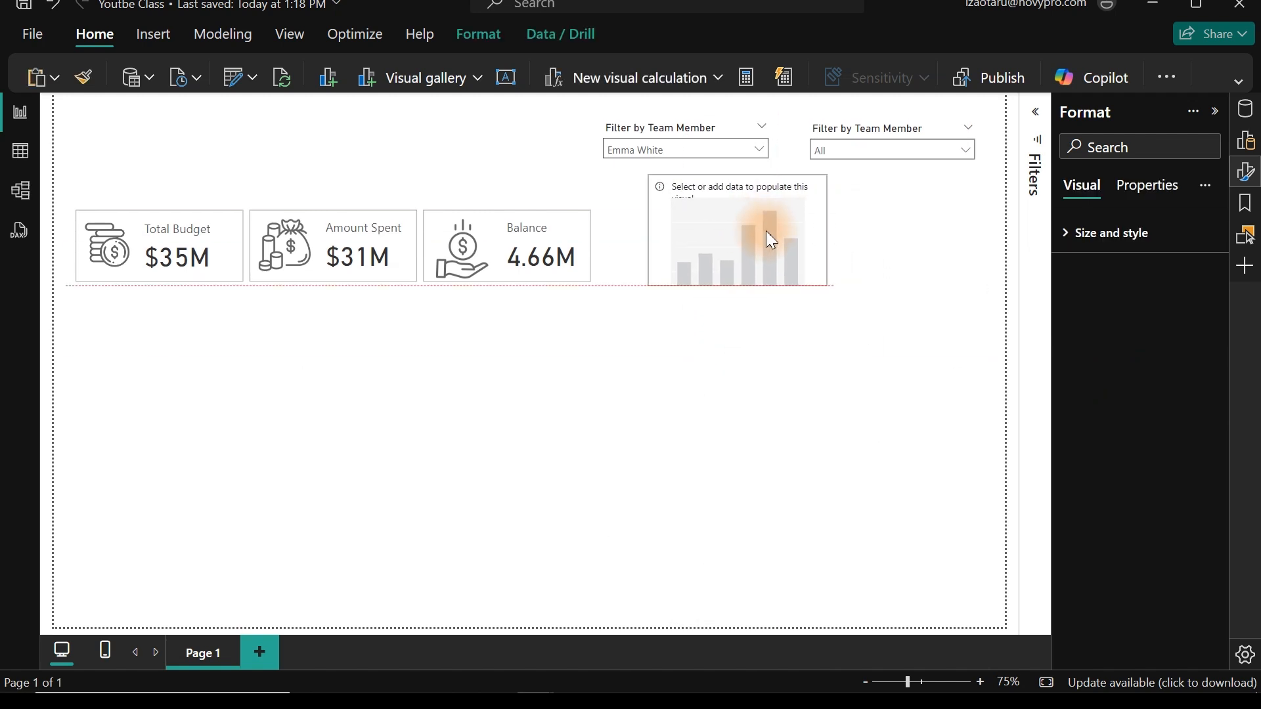
left_click(1248, 143)
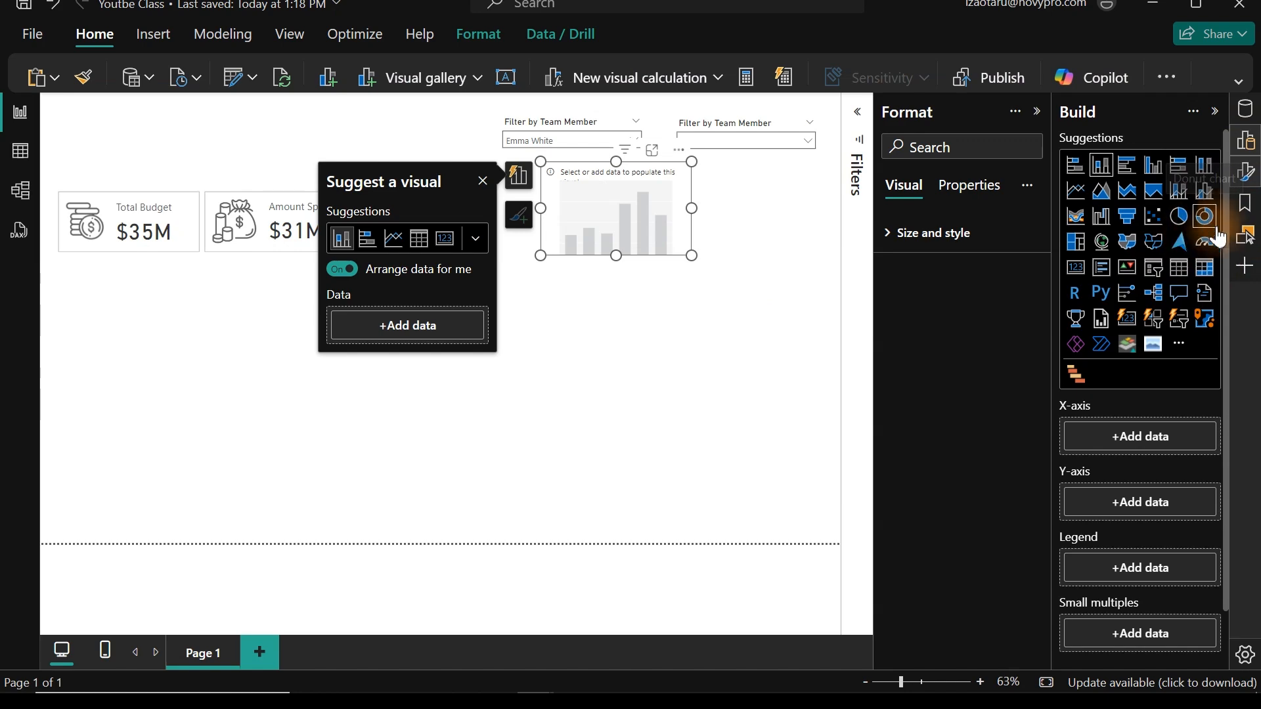
left_click(1205, 247)
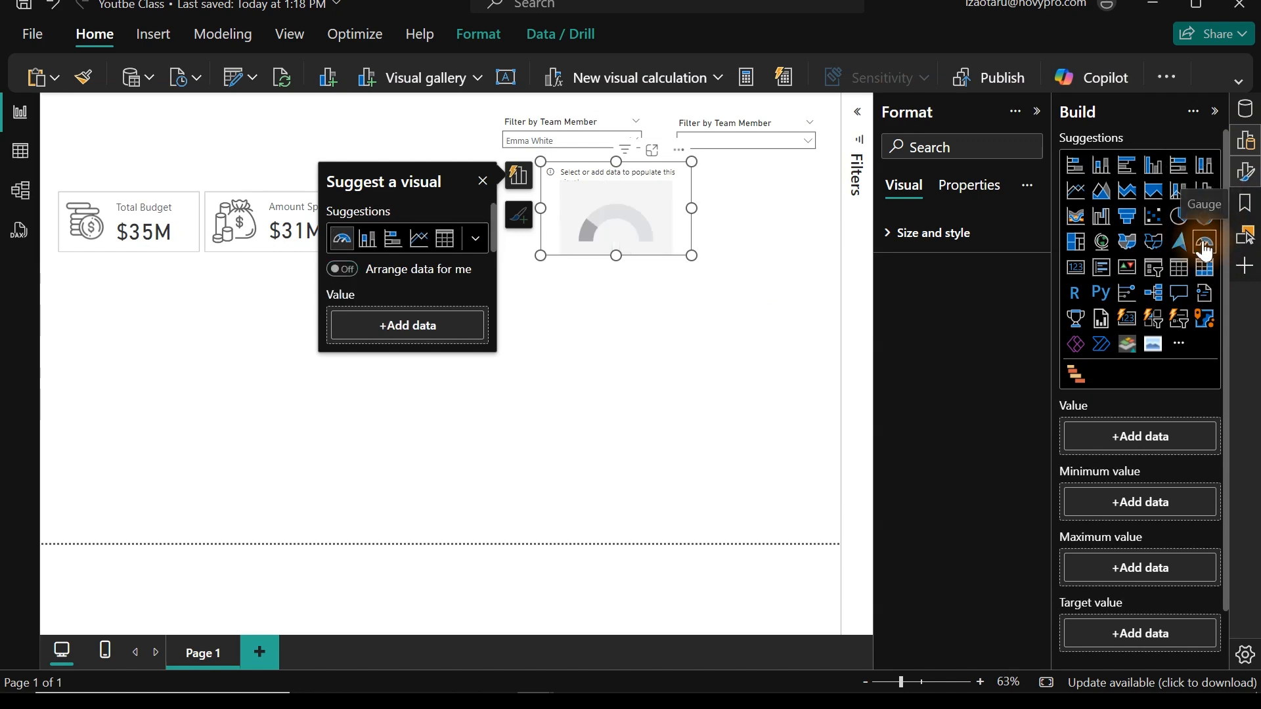
- Add the Budget Utilization % measure as the value of the gauge
left_click(1247, 172)
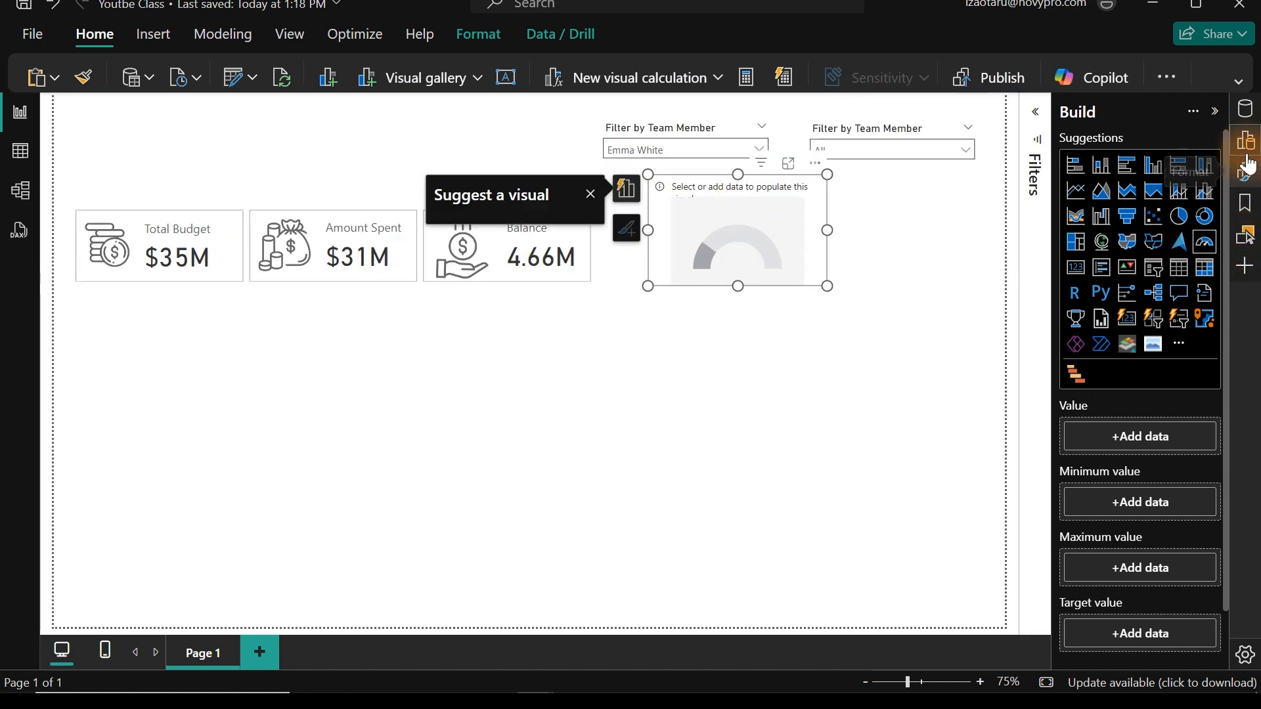
left_click(1246, 109)
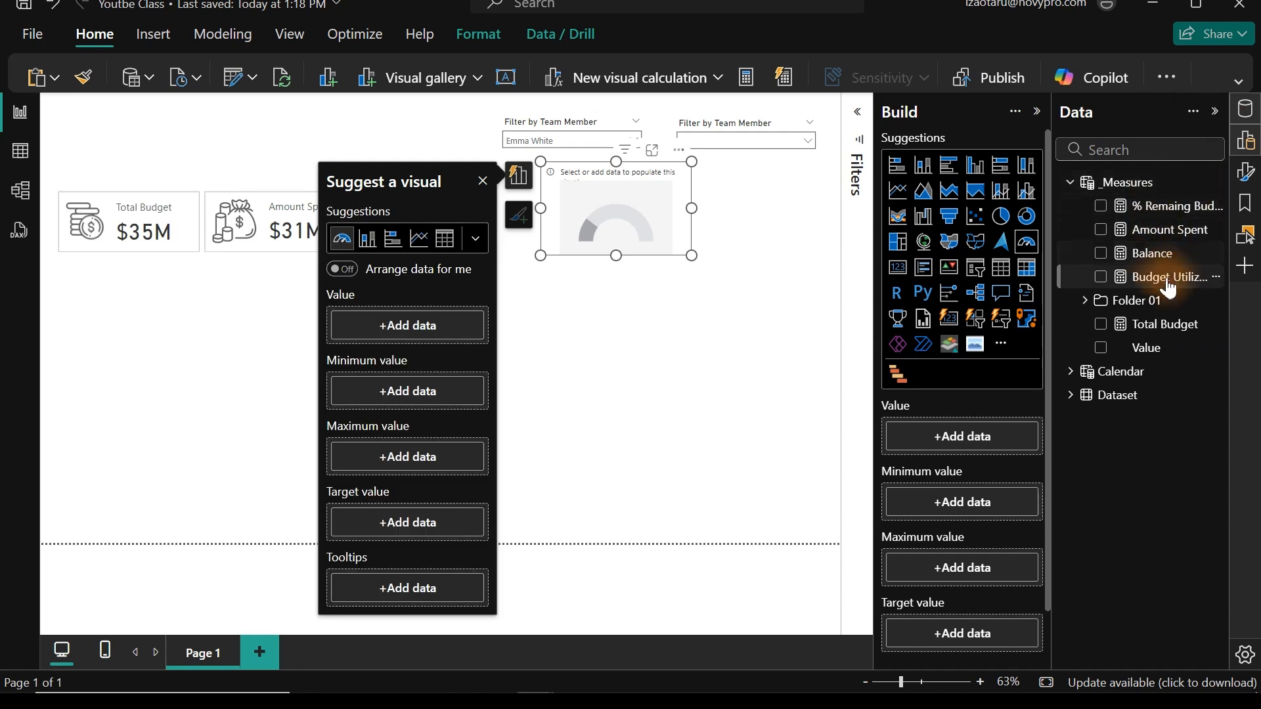
left_click(1102, 277)
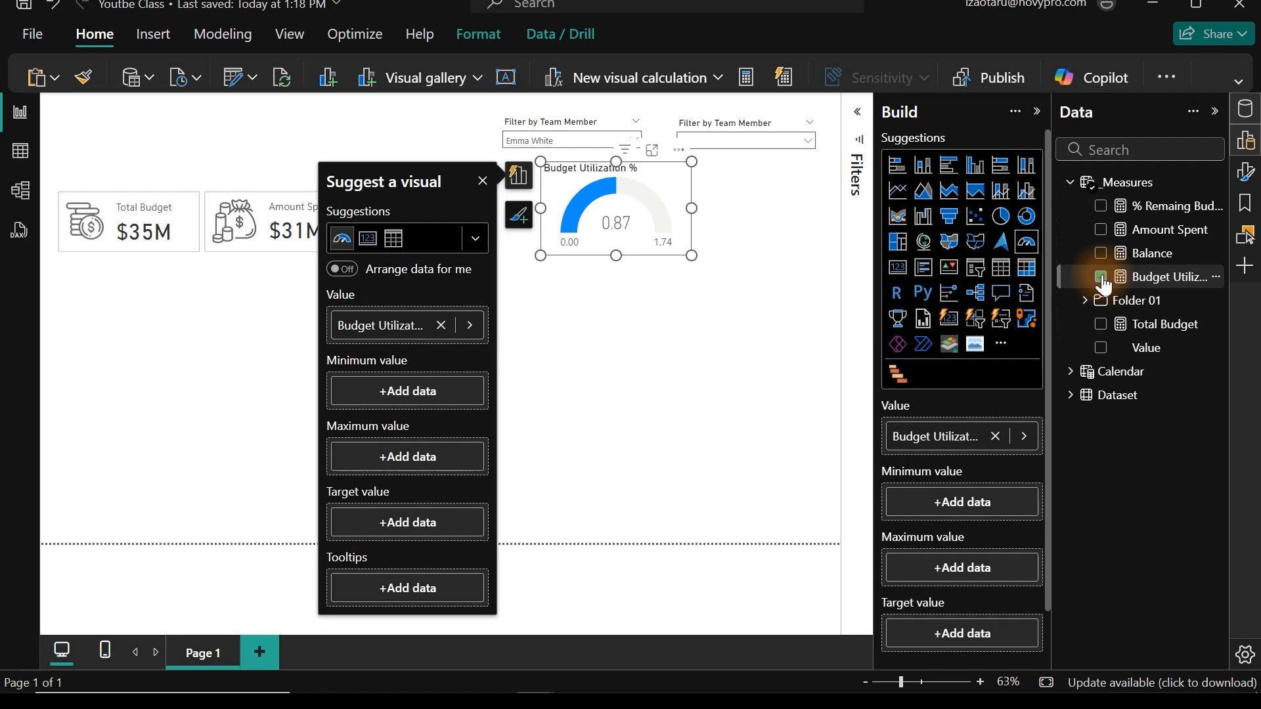
- Open the Budget Utilization % measure, format it as a percentage, and return to the report page
left_click(1154, 286)
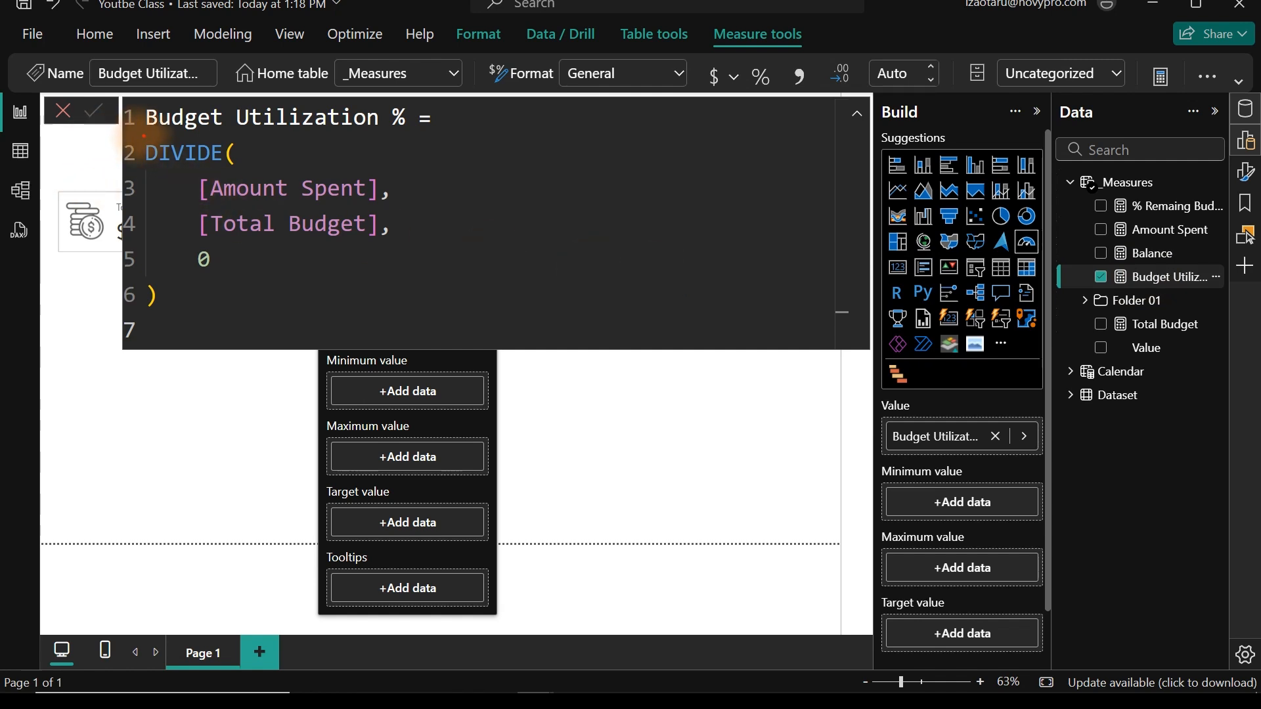
left_click_drag(133, 136, 230, 172)
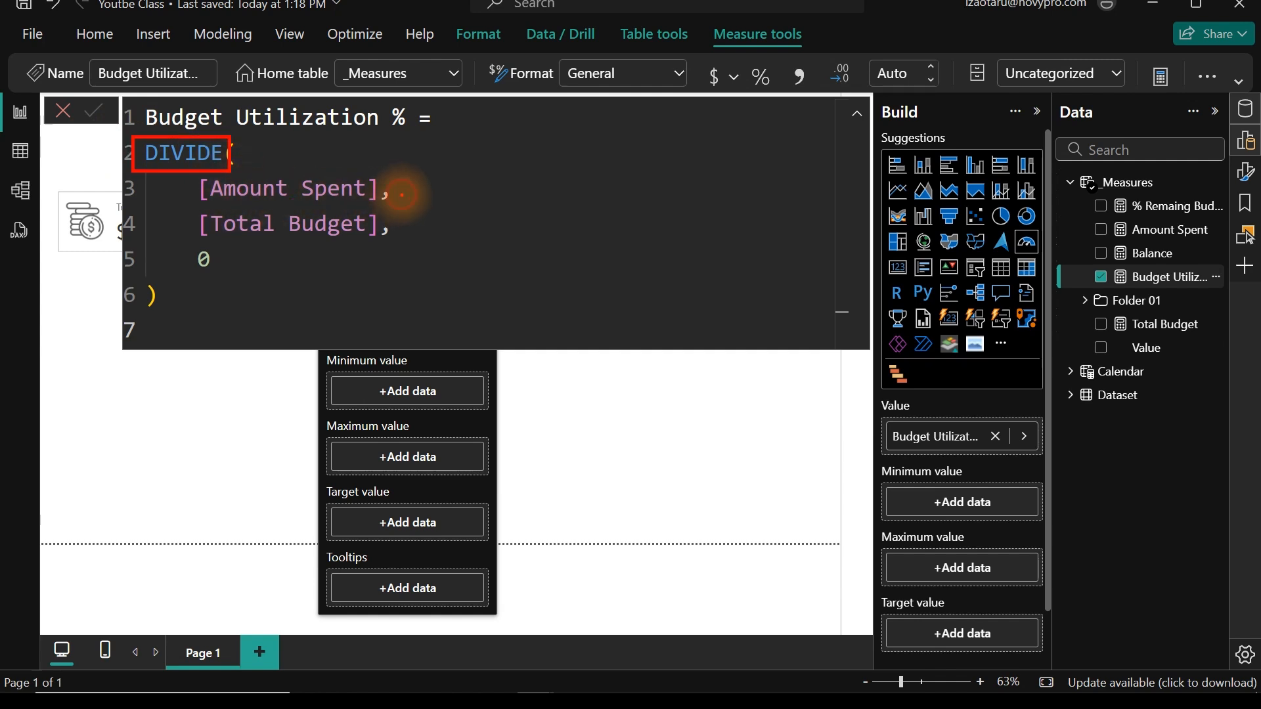
left_click_drag(402, 194, 473, 195)
left_click_drag(411, 230, 502, 229)
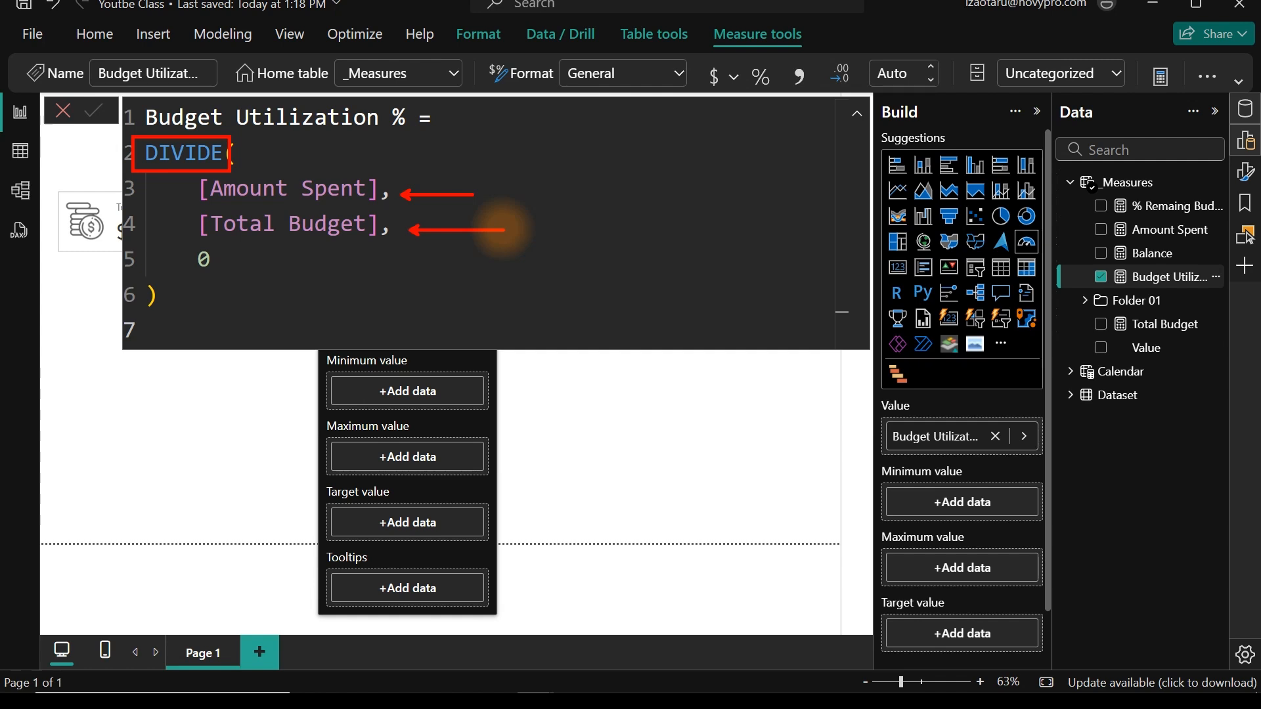
left_click(762, 79)
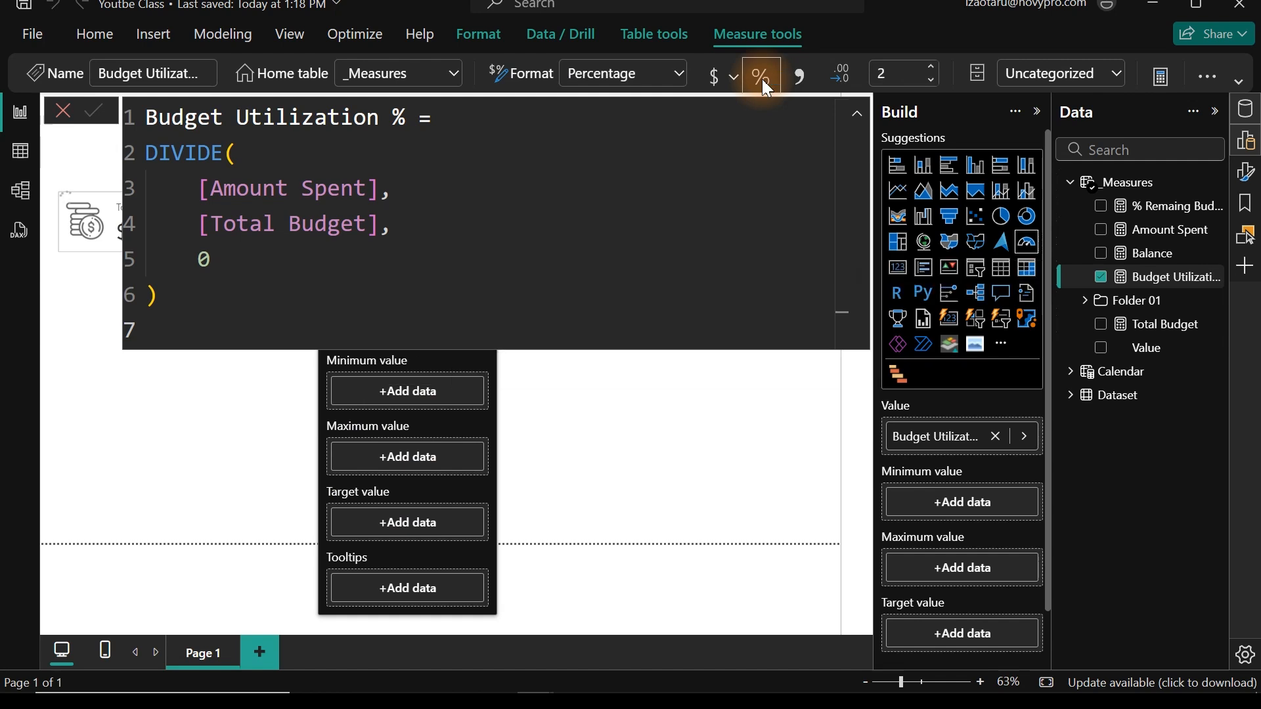
left_click(744, 431)
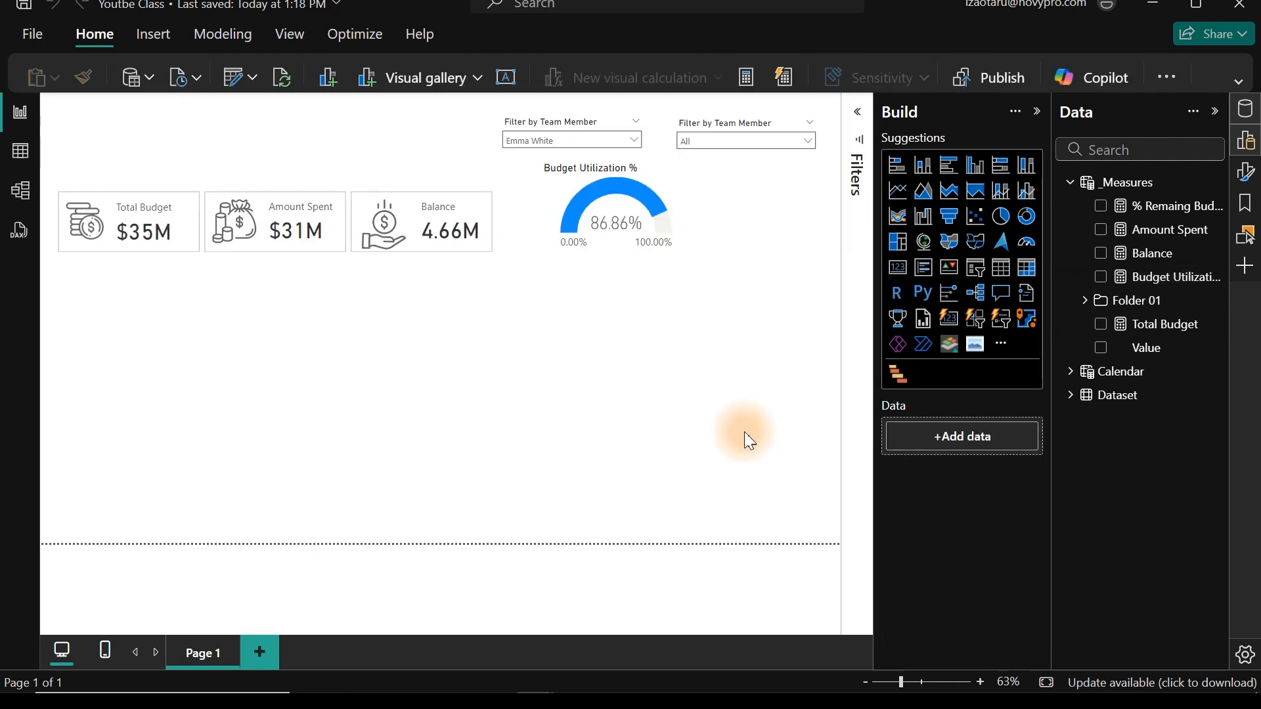
- Select the Budget Utilization % gauge and turn off its data labels
left_click(595, 235)
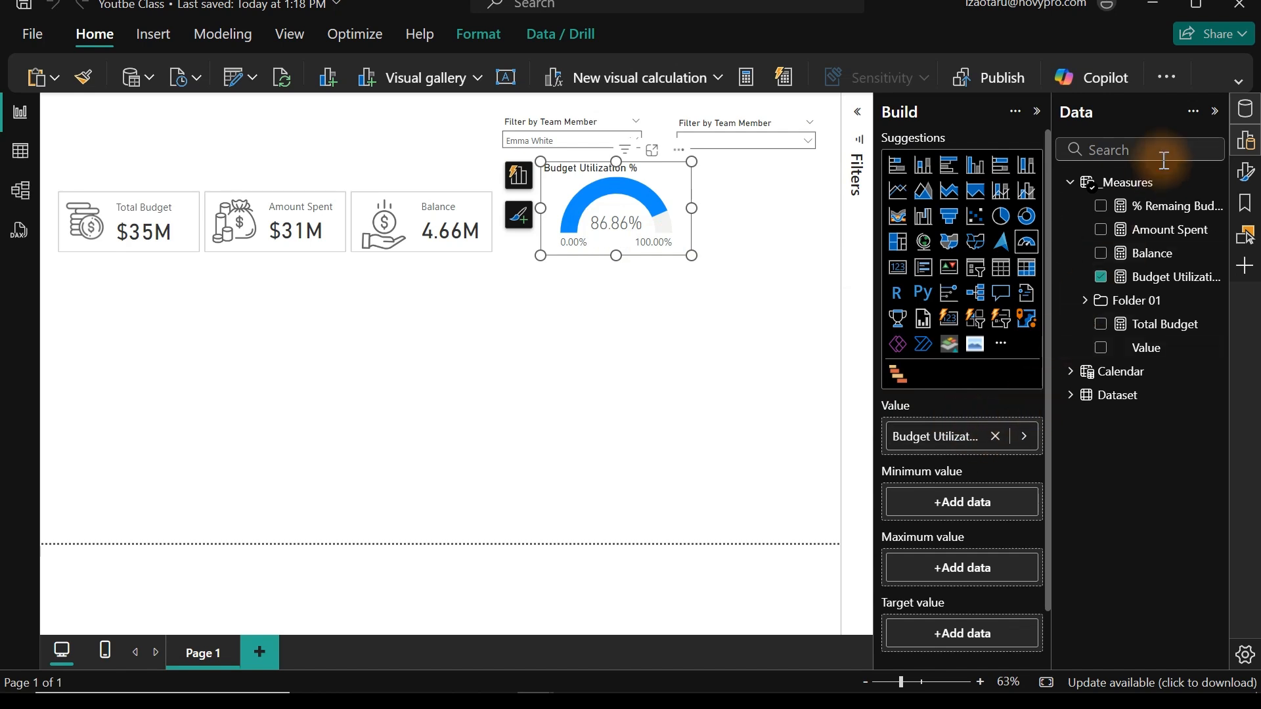
left_click(1247, 173)
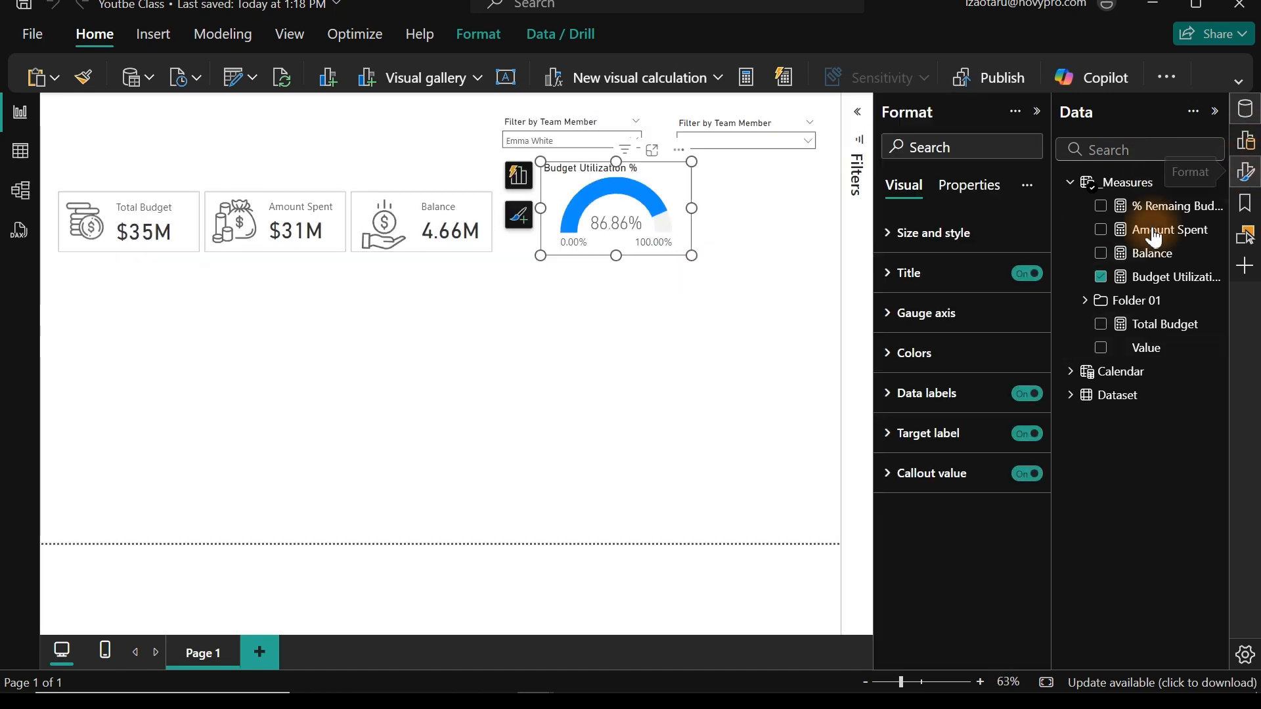
left_click(1028, 396)
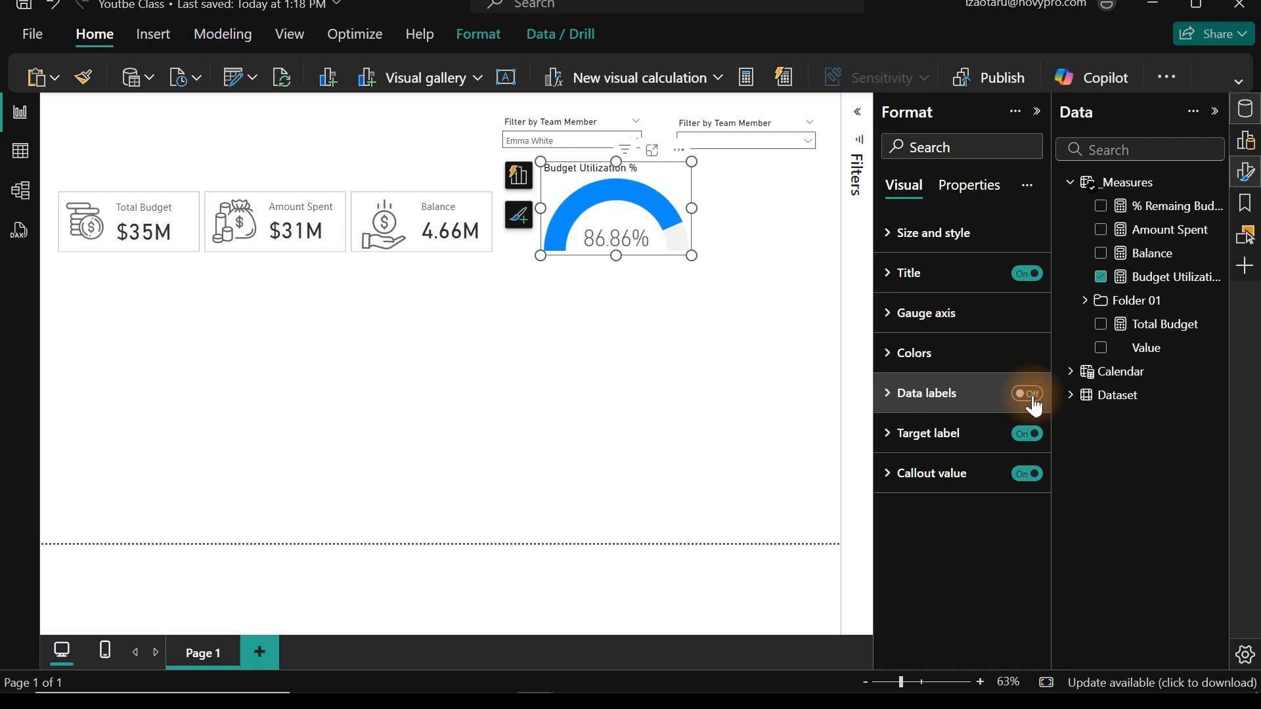
- Center the gauge's title horizontally, move the gauge closer to the Balance card and slightly down, and deselect it
left_click(930, 275)
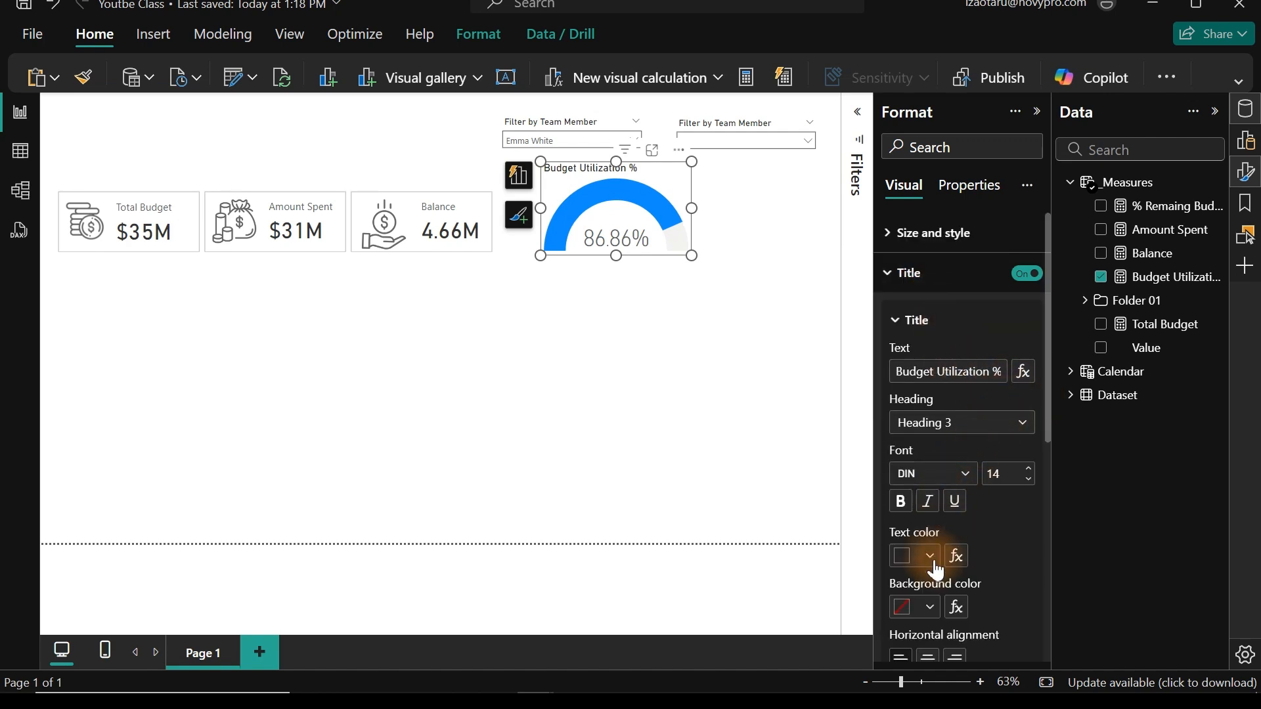
left_click(927, 657)
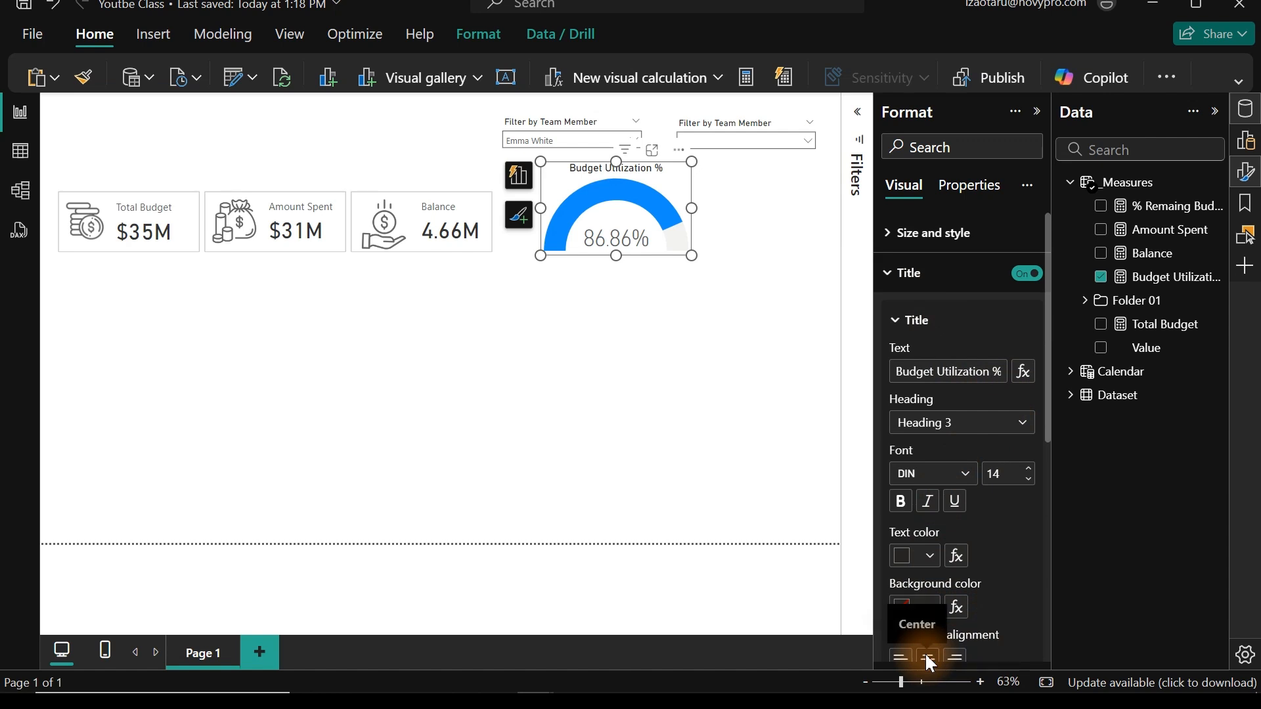
left_click_drag(674, 256, 652, 221)
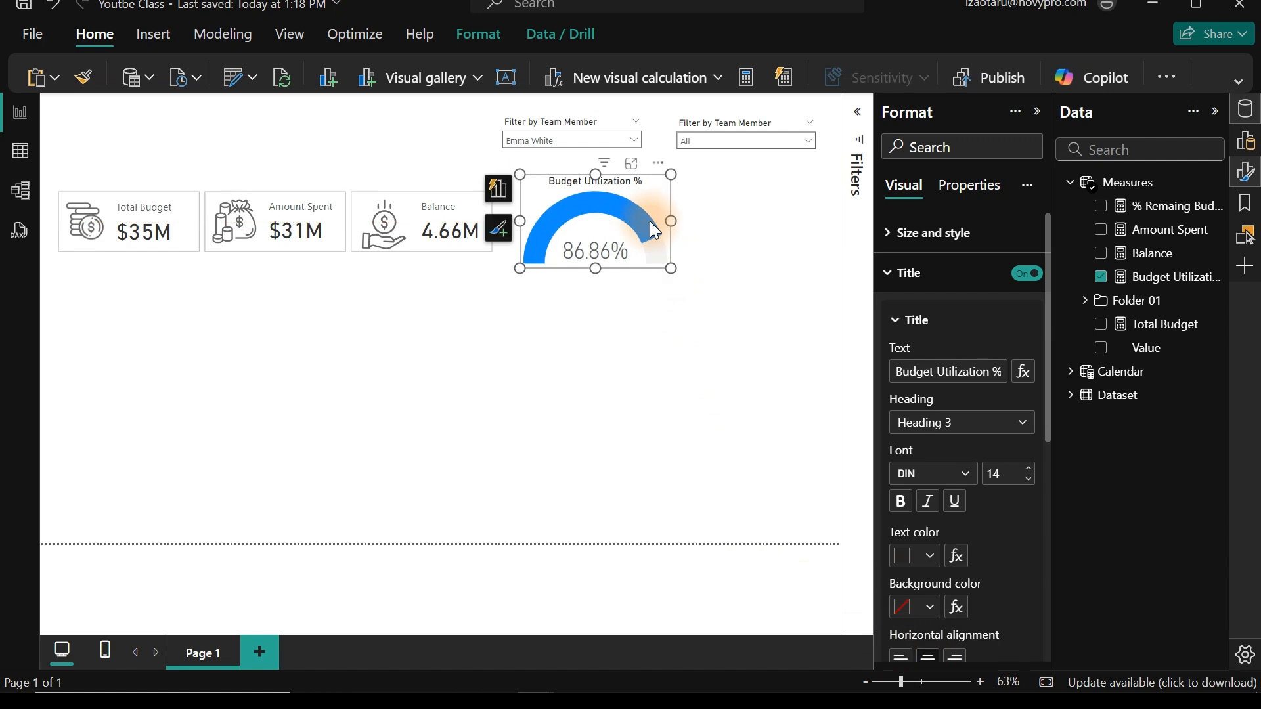
left_click(636, 346)
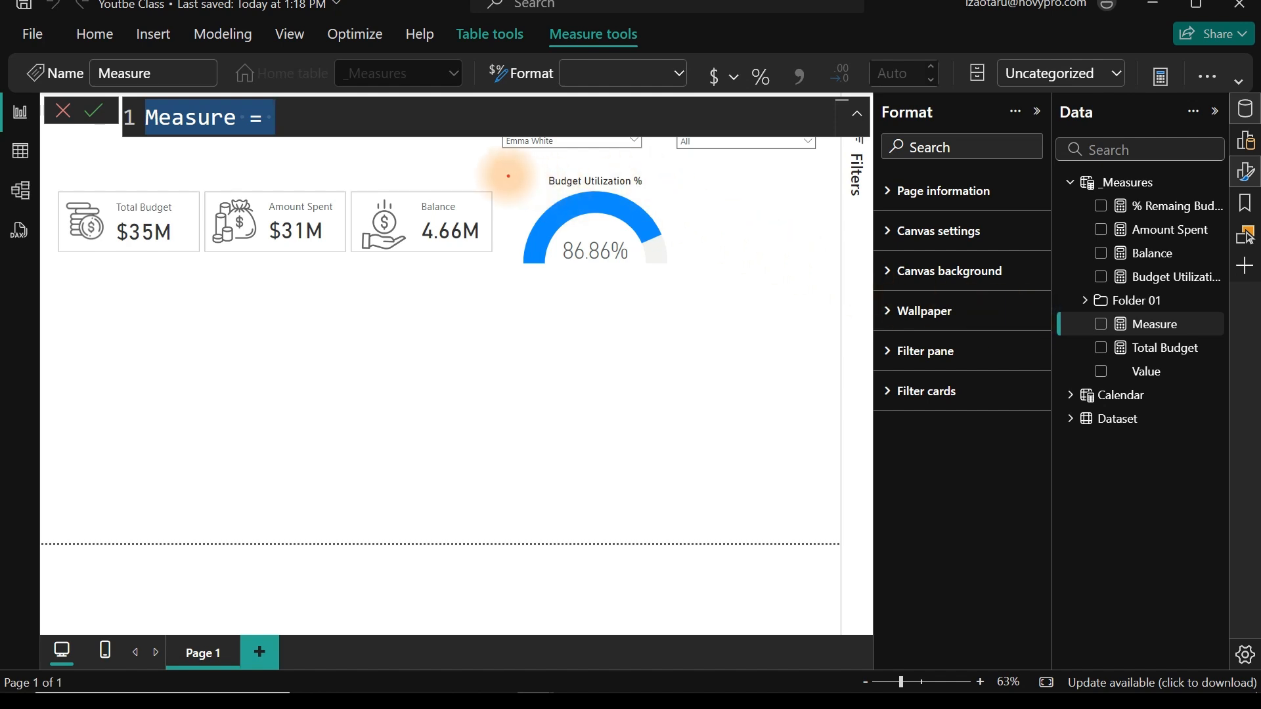
- Name the new measure CF Budget and start a second line for its formula
left_click_drag(507, 175, 678, 287)
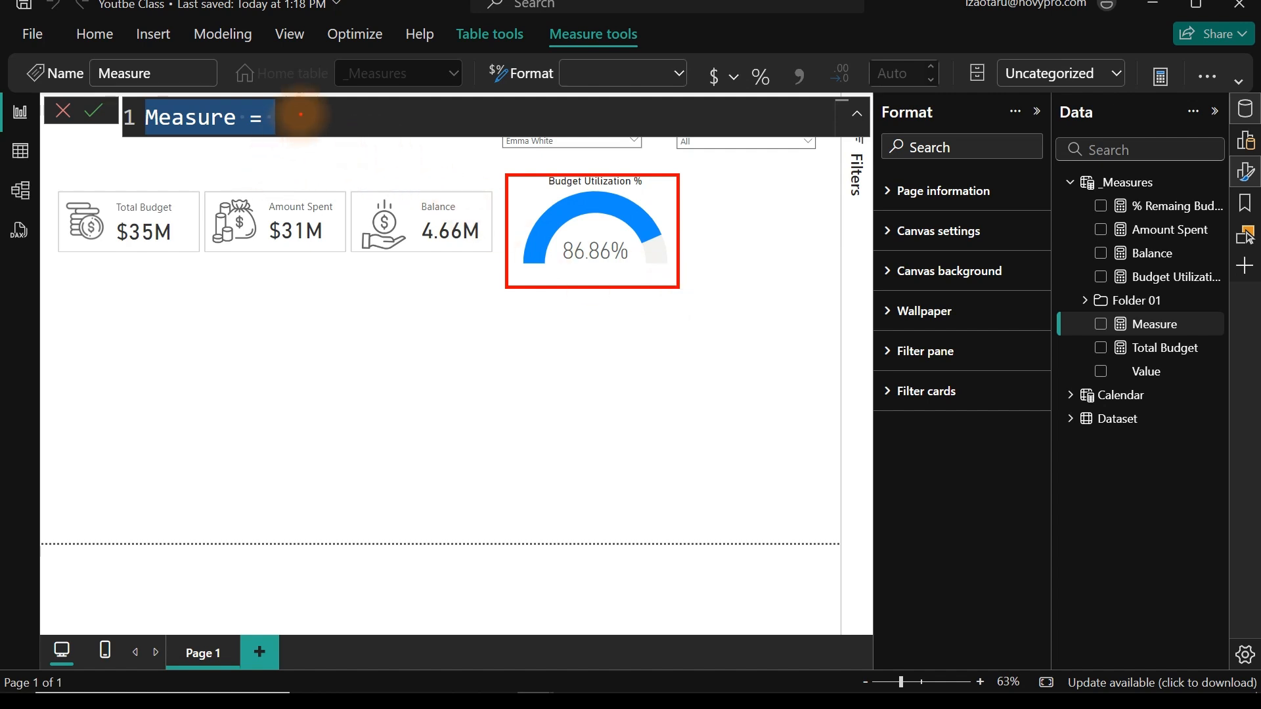
left_click_drag(301, 114, 467, 113)
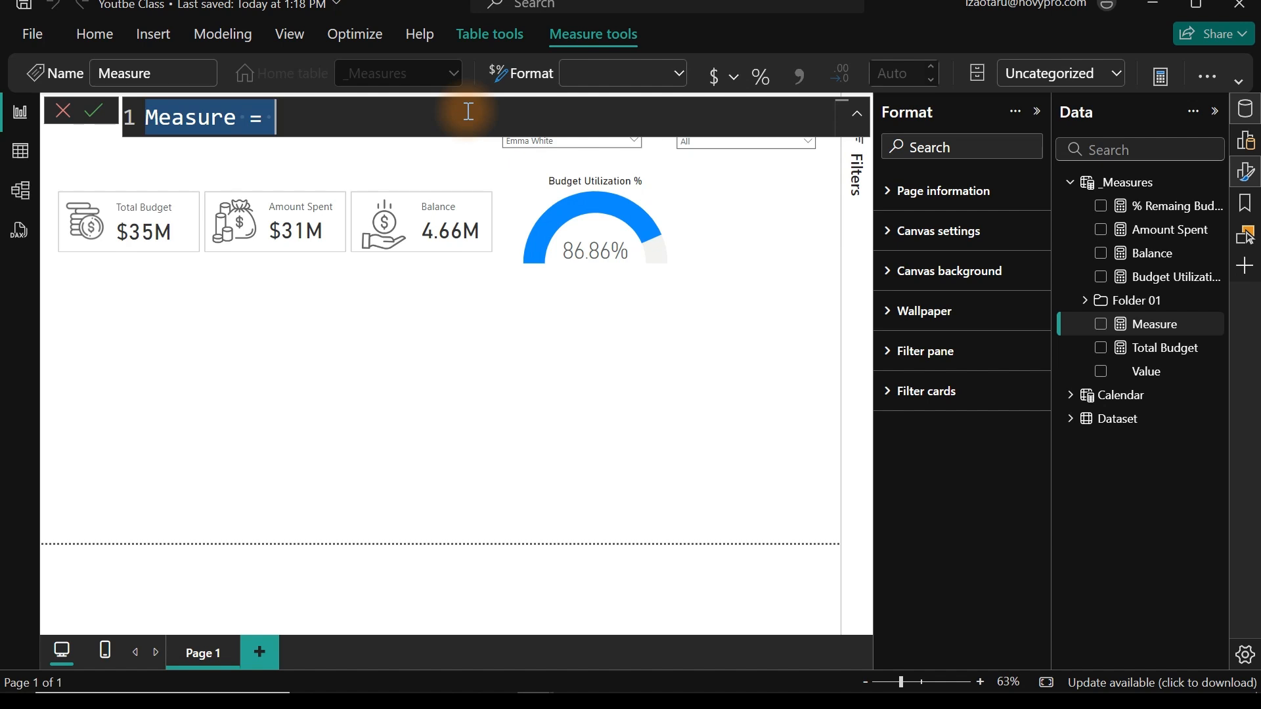
type("CF")
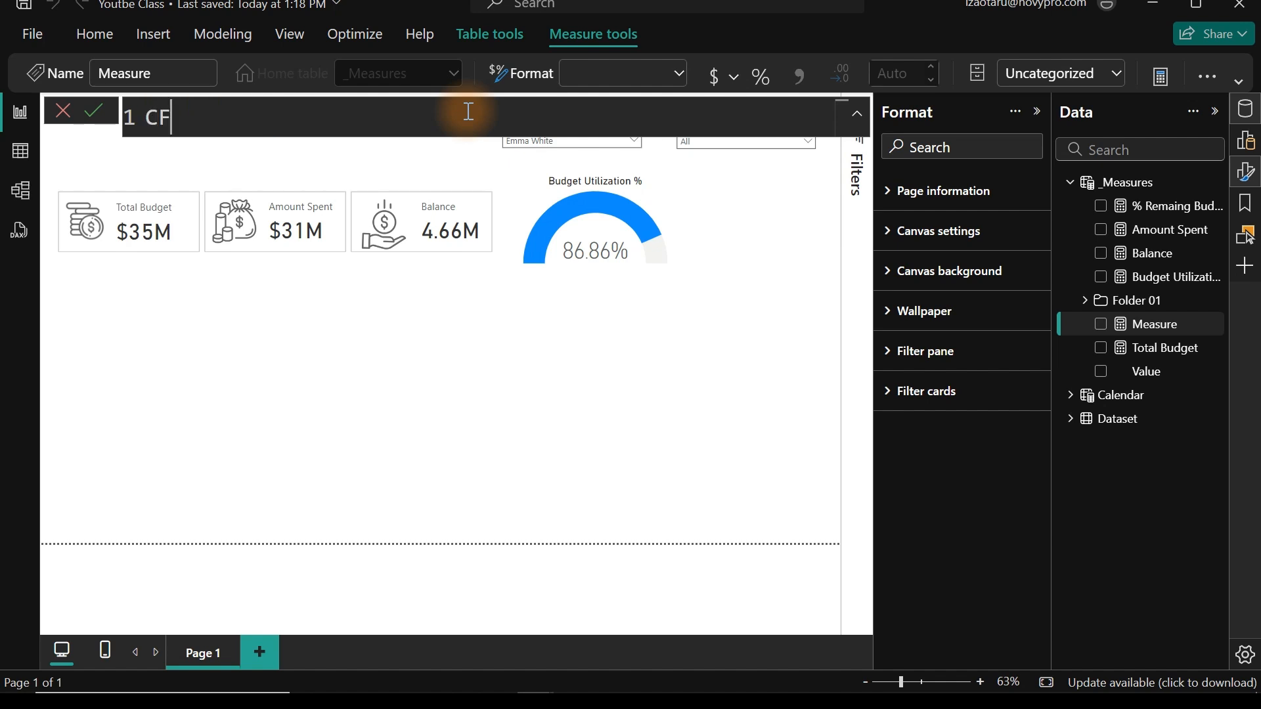
type("01")
key("BackSpace")
key("BackSpace")
type("Budget")
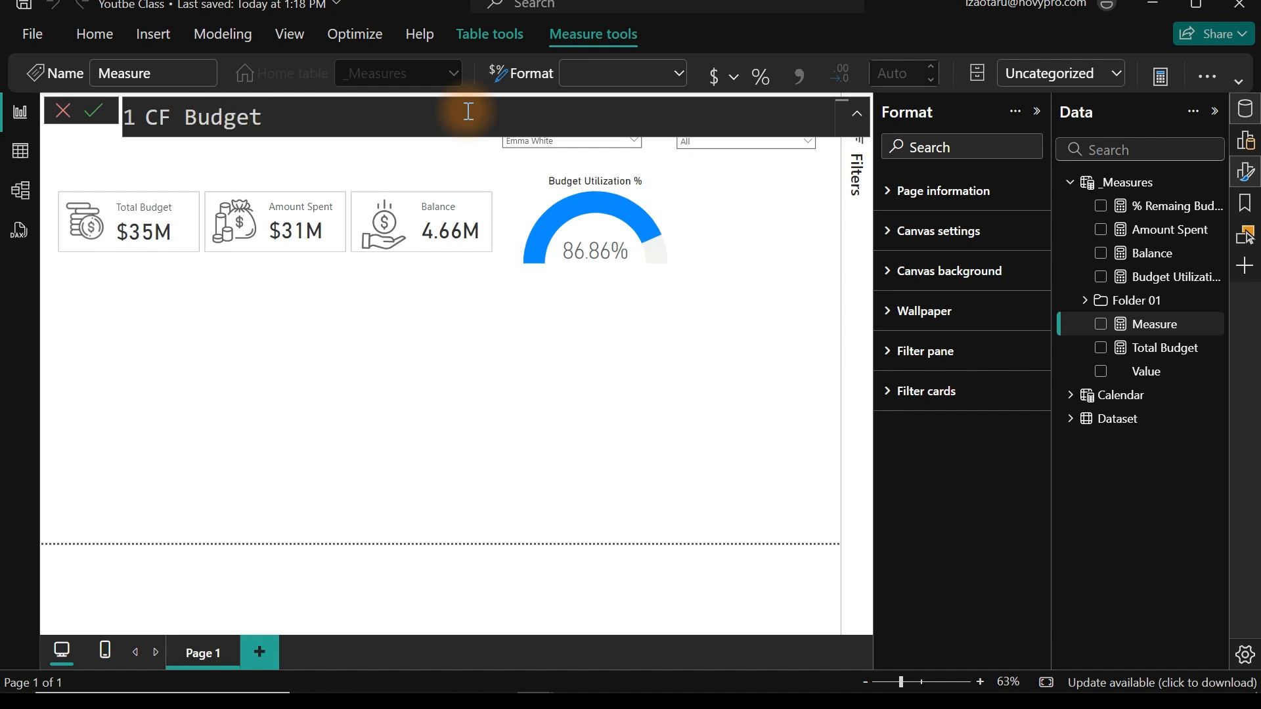
type(" =")
key("shift+Return")
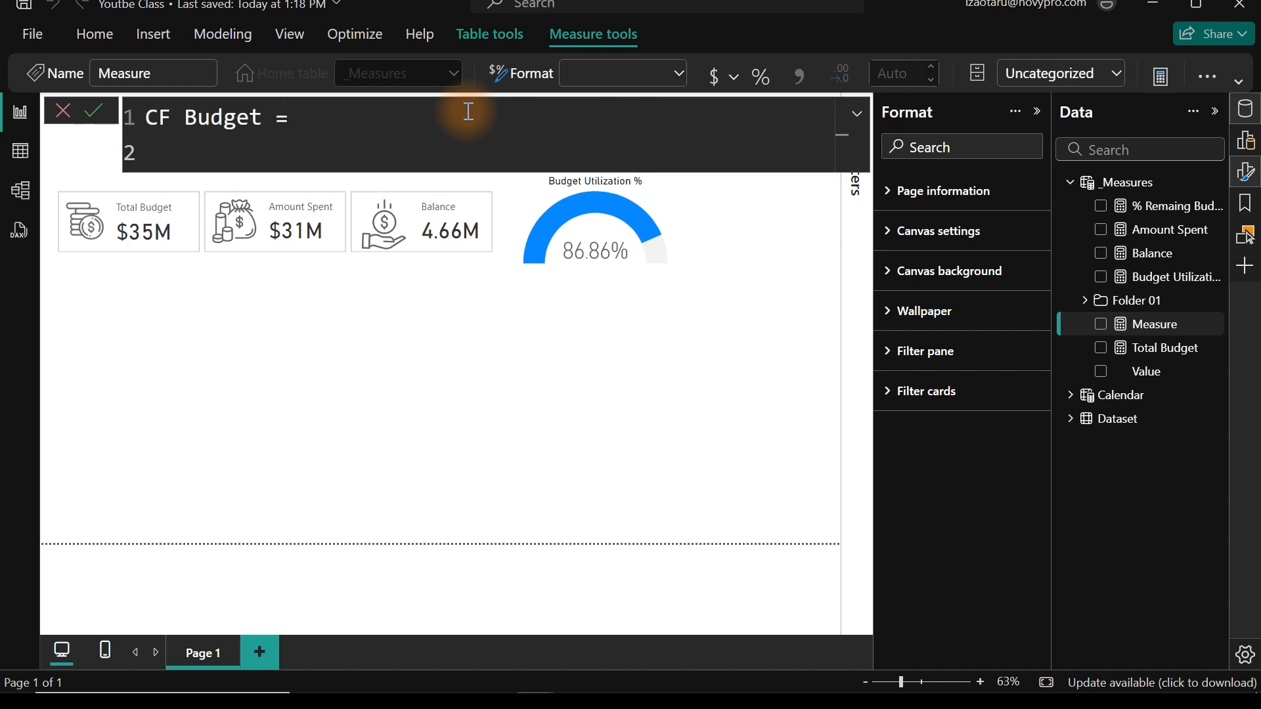
- Enter the condition [Budget Utilization %]>0.5 followed by a comma in the CF Budget formula
type("[")
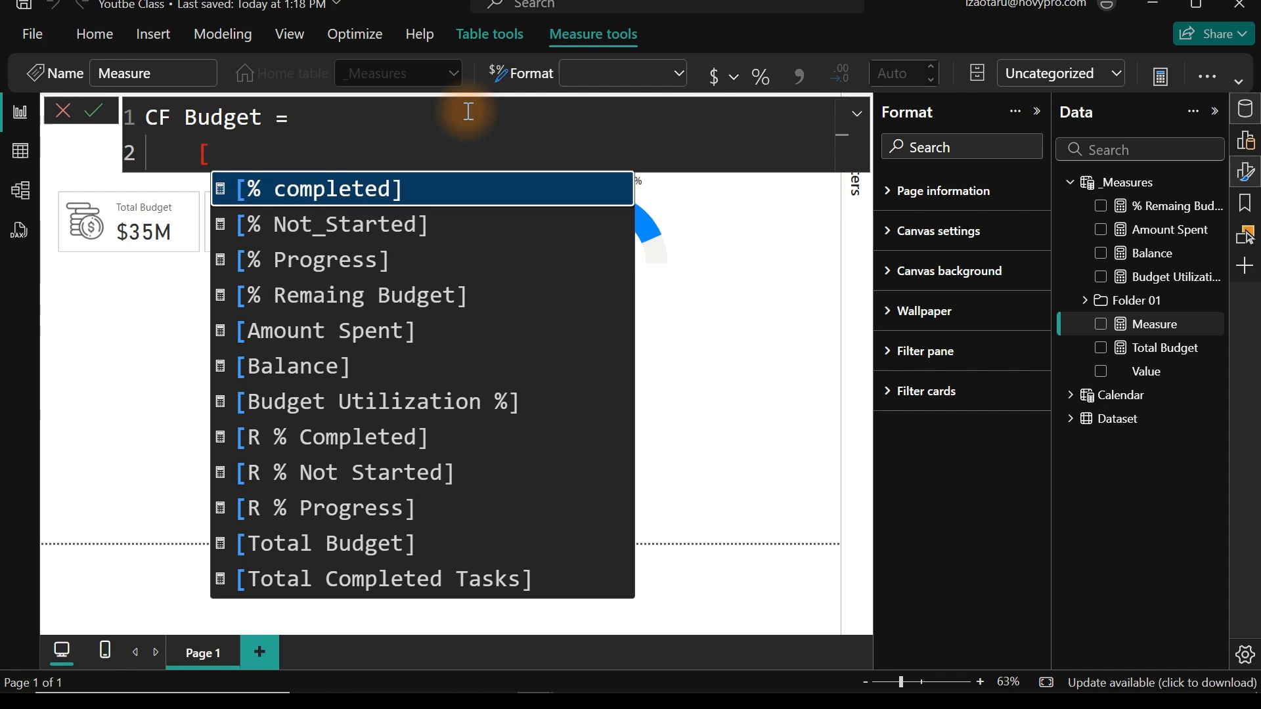
type("bu")
key("Tab")
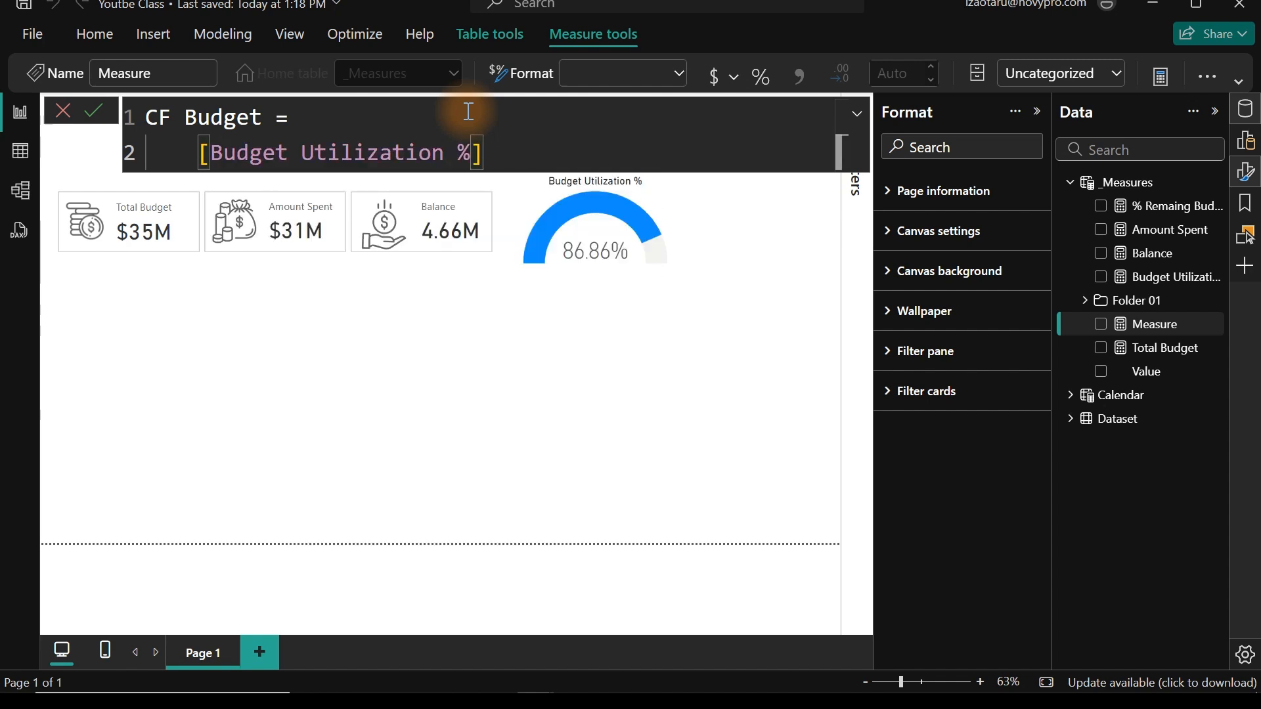
type(">0.5")
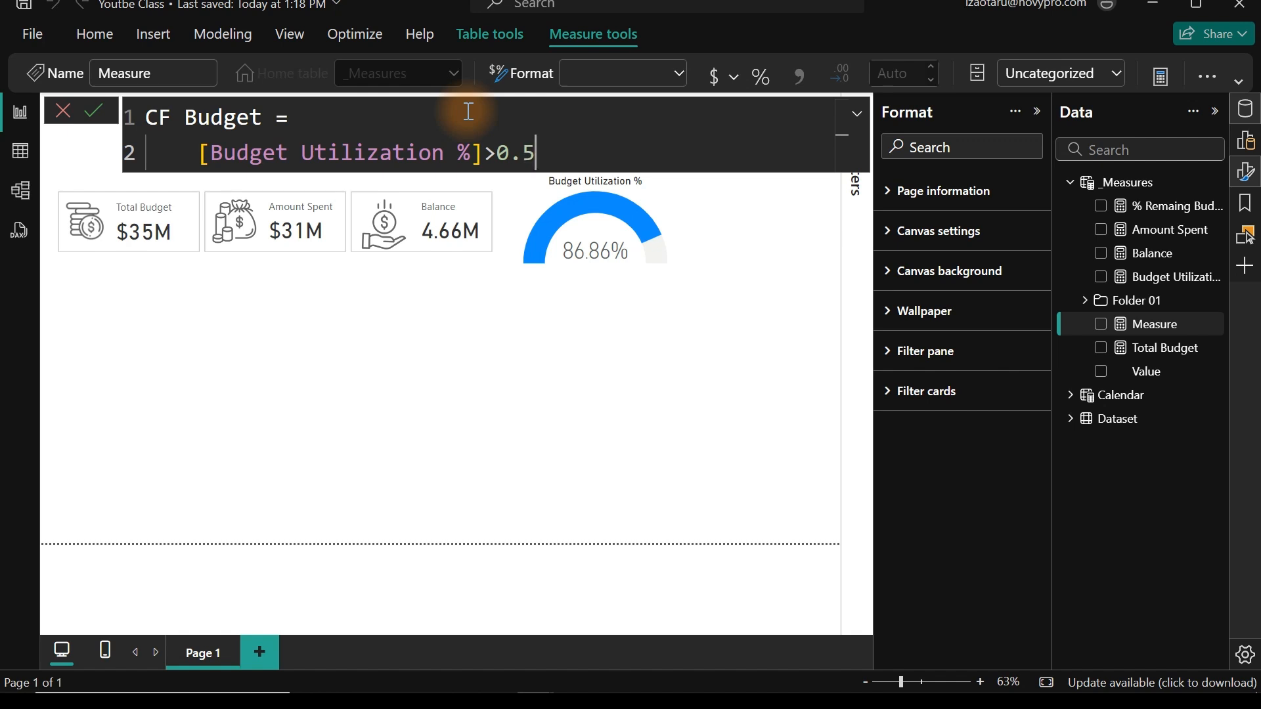
type(",")
key("shift+Return")
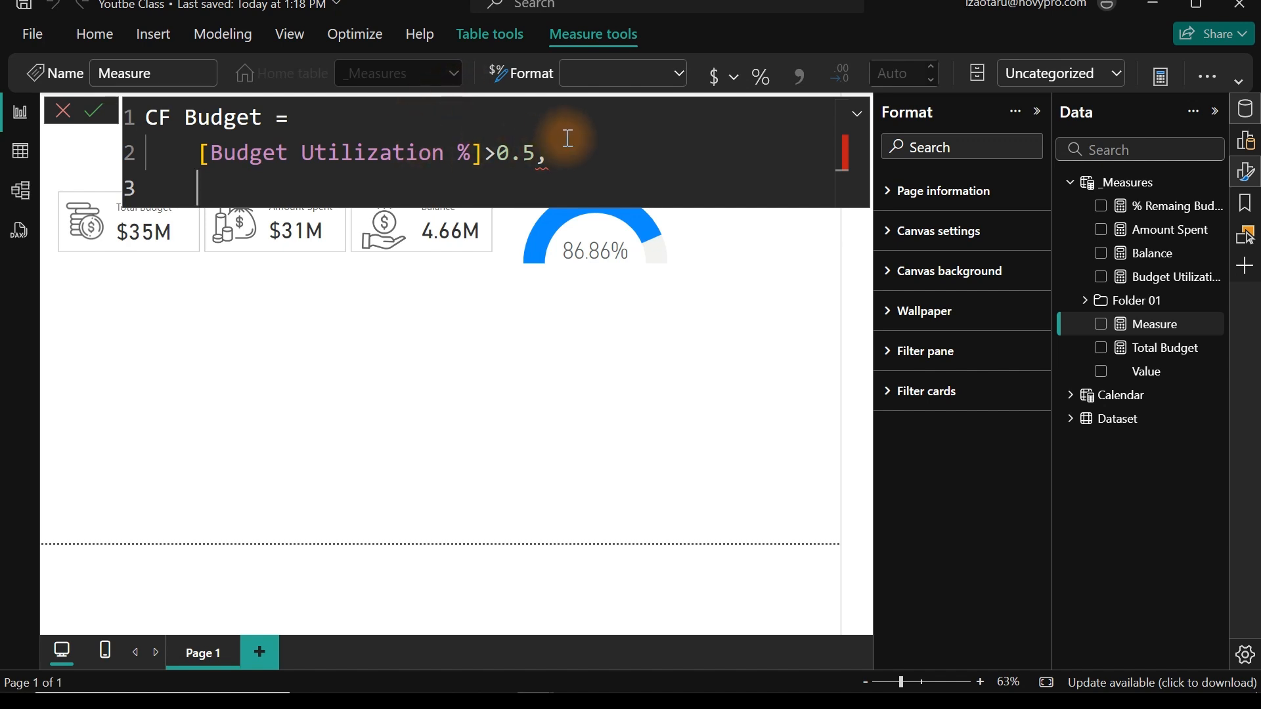
- Insert IF( on its own line before the budget utilization condition in the CF Budget formula
left_click(299, 116)
key("shift+Return")
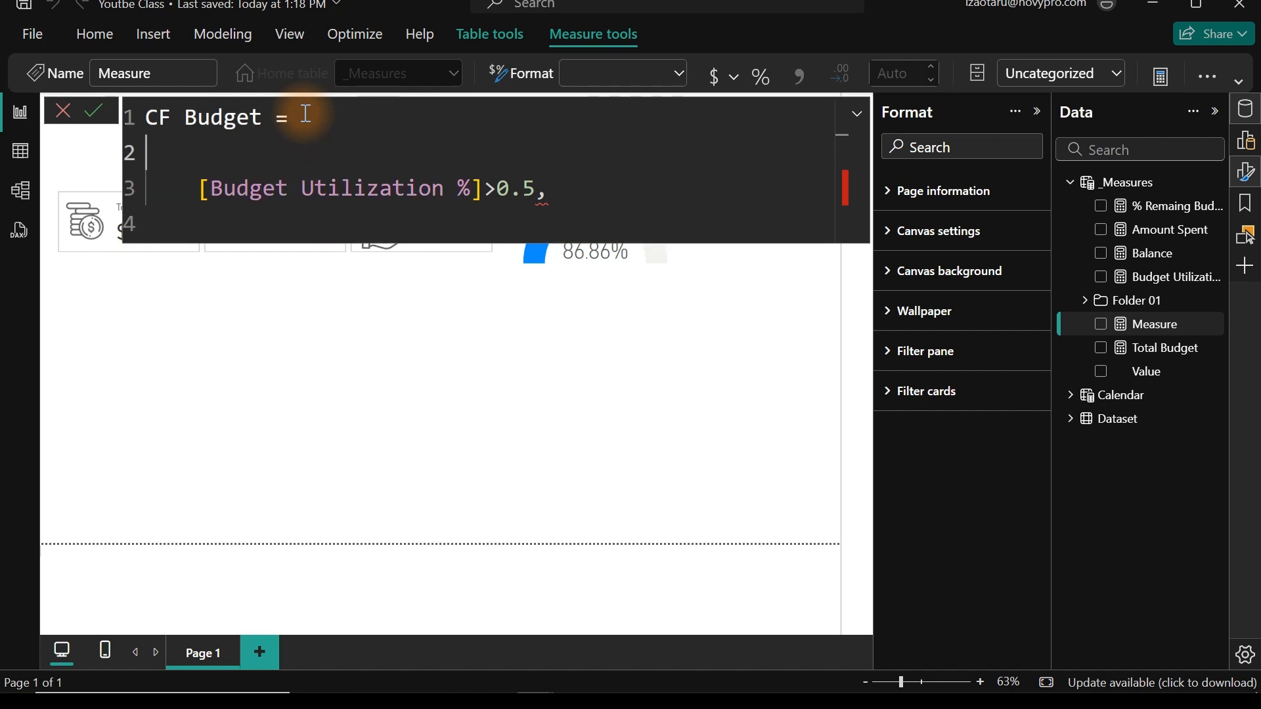
type("IF(")
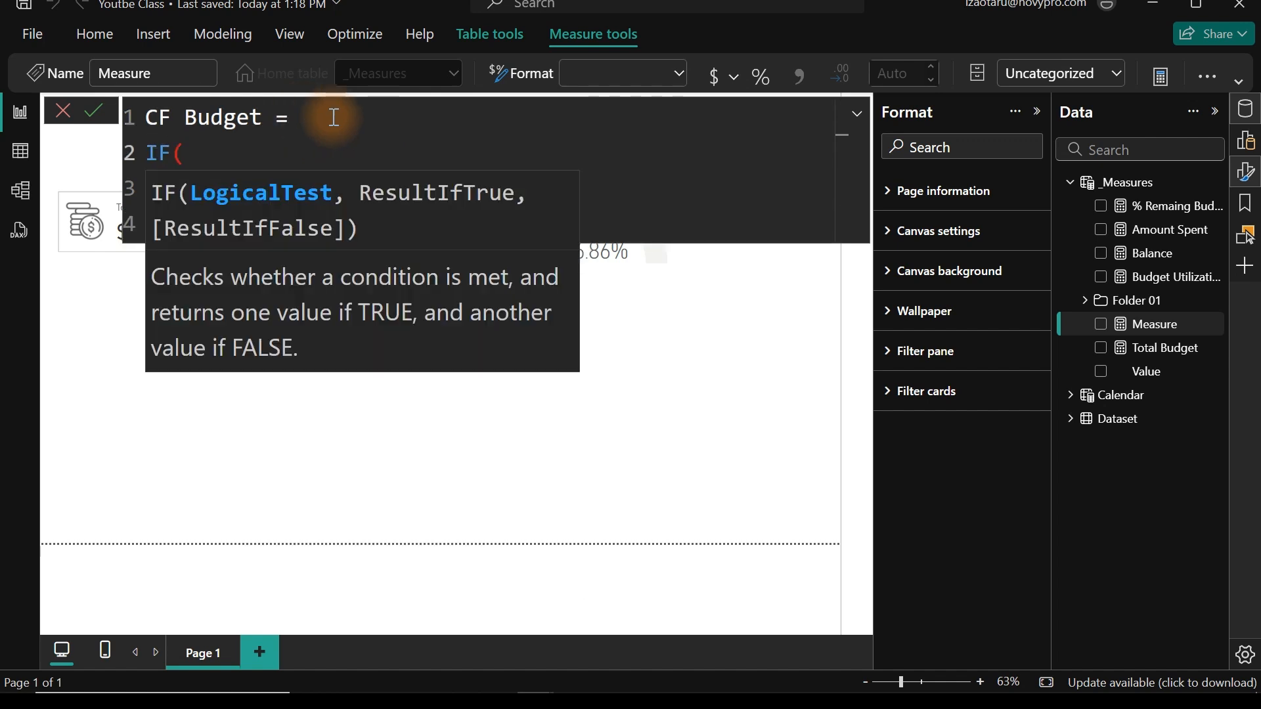
left_click(640, 198)
left_click(240, 219)
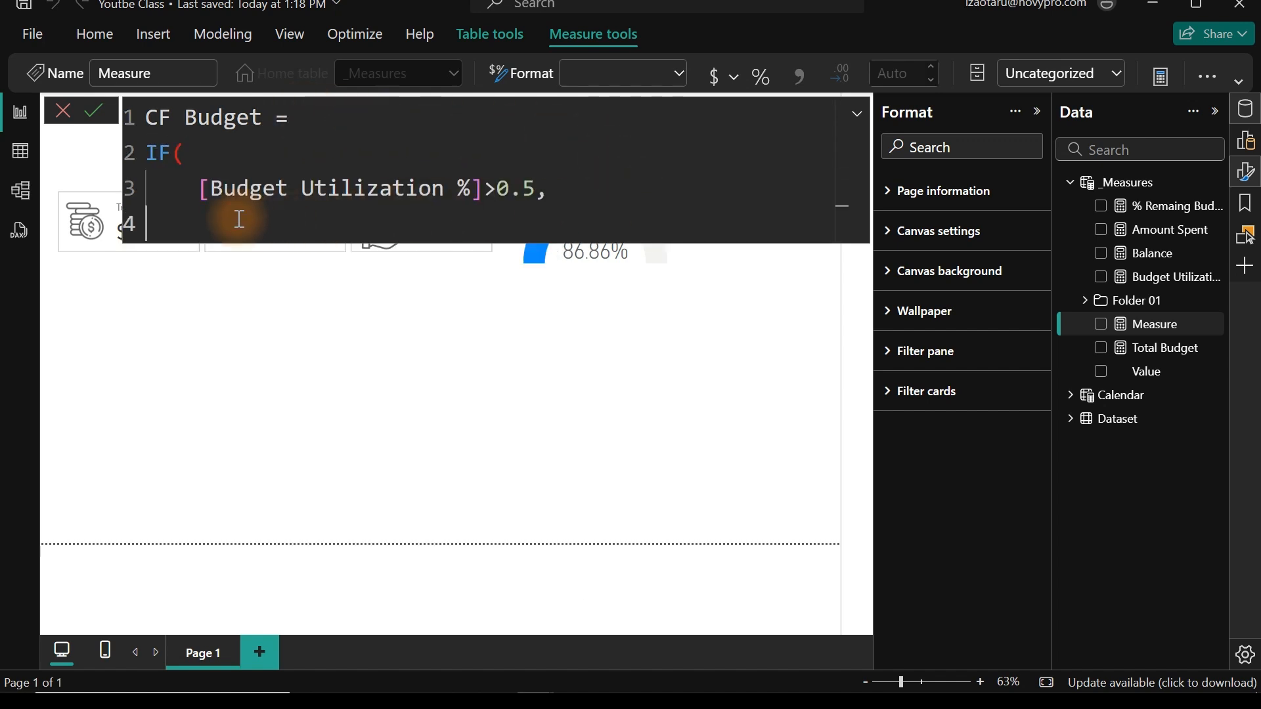
- Complete the IF formula with 1 as the true result and 0 as the false result, and commit the CF Budget measure
key("Tab")
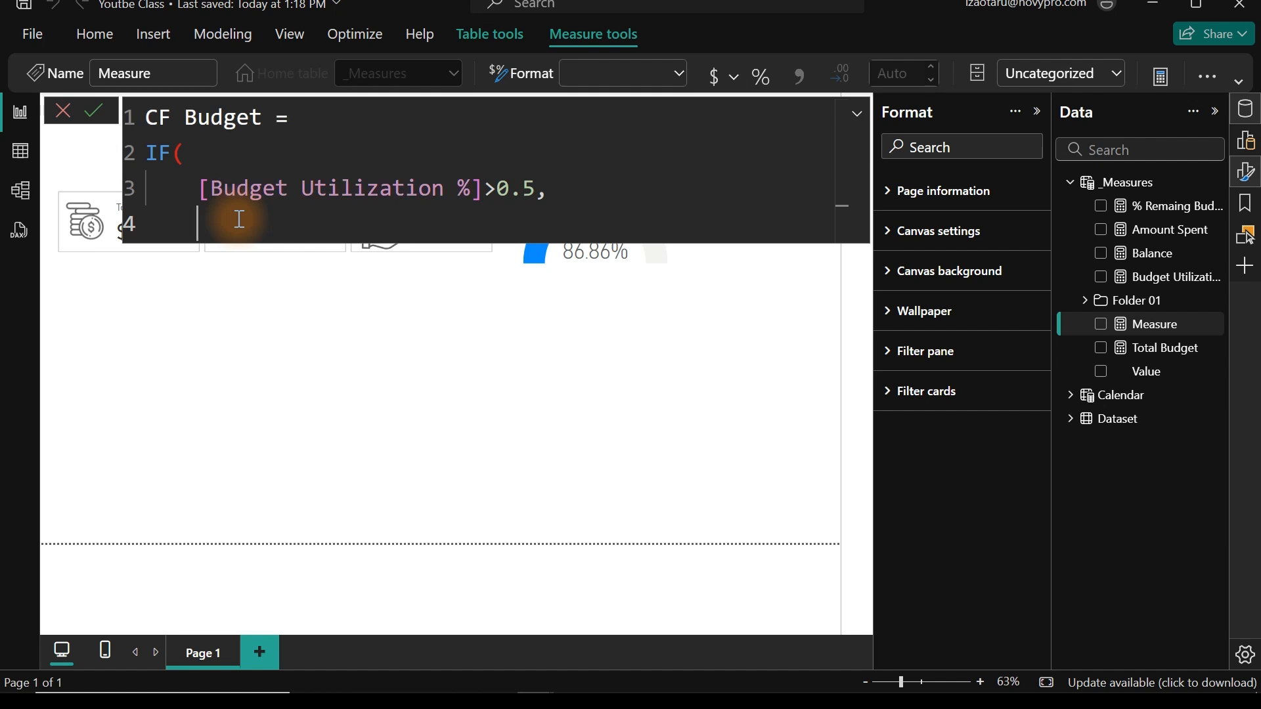
type("1,")
key("shift+Return")
type("0")
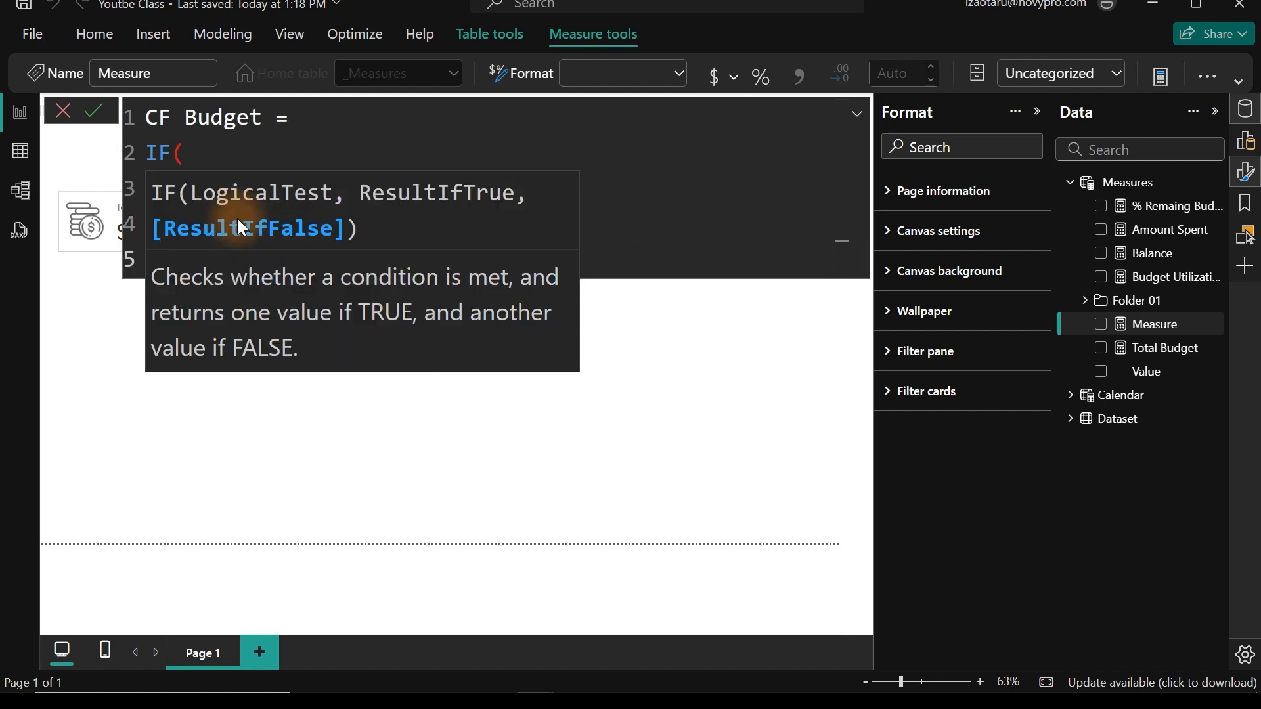
key("shift+Return")
type(")")
key("Return")
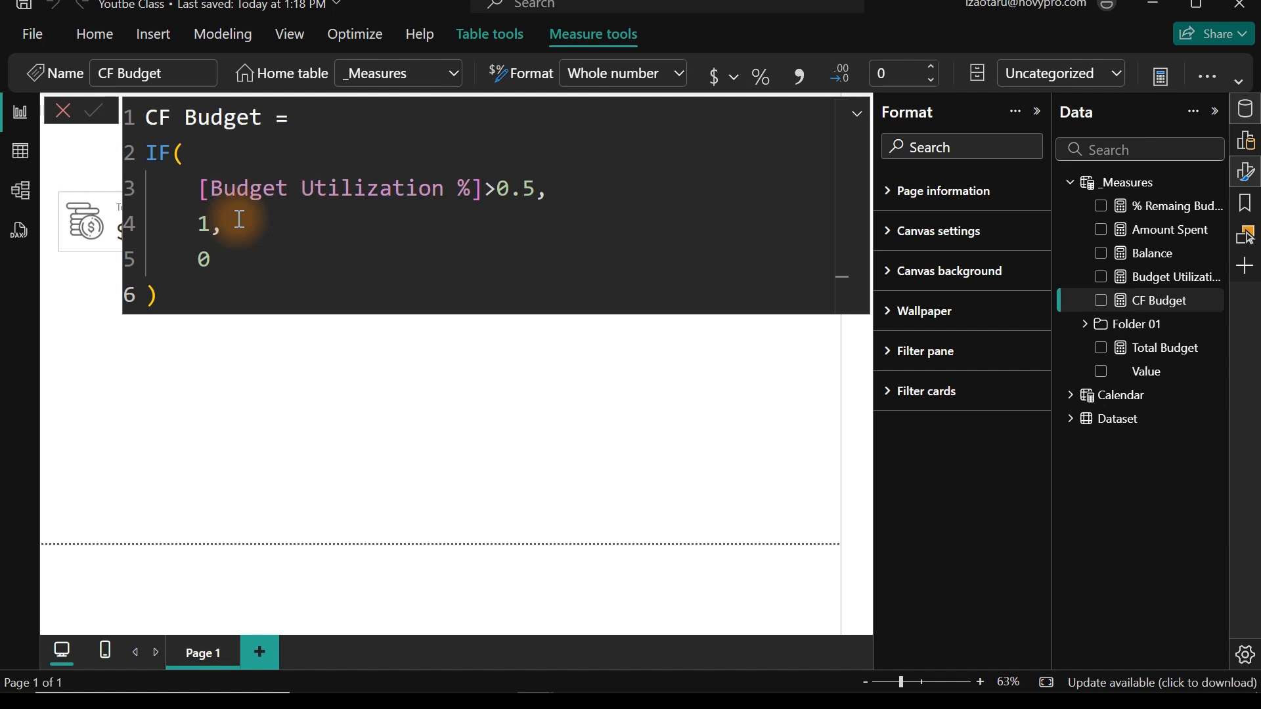
left_click(758, 417)
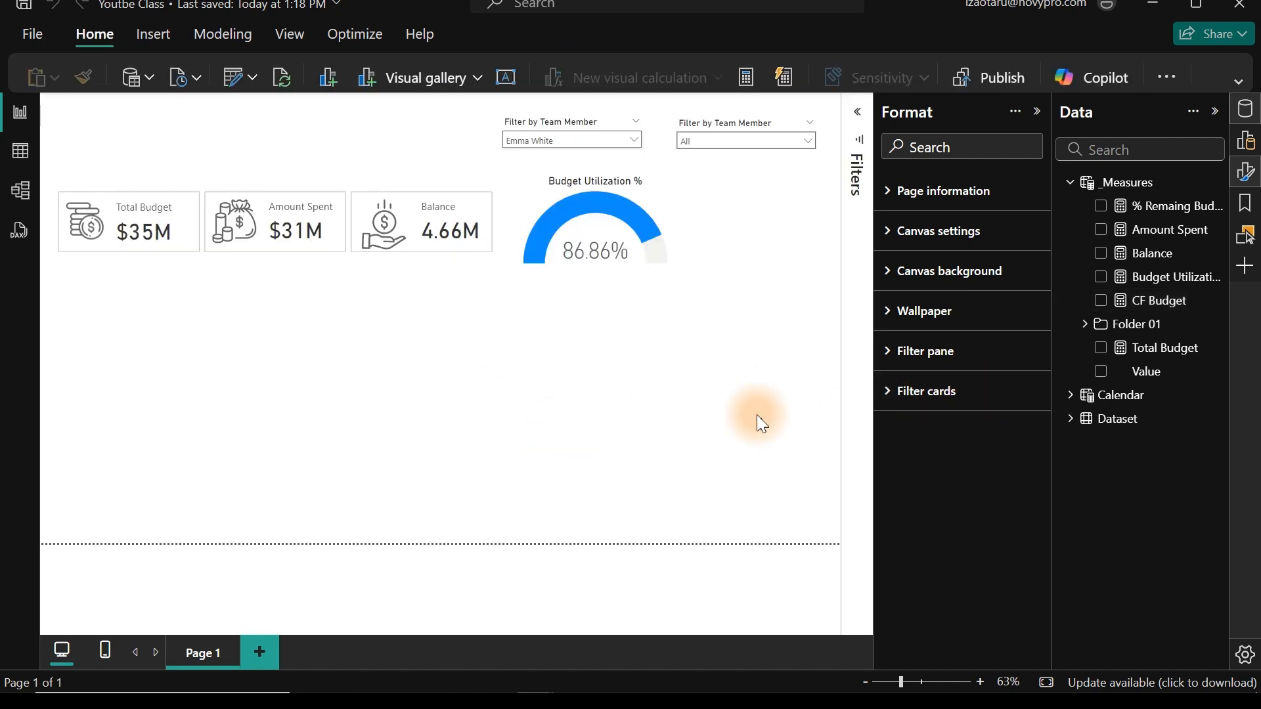
- Set the Budget Utilization % gauge's fill color to conditional formatting by Rules, based on the CF Budget measure
left_click(624, 190)
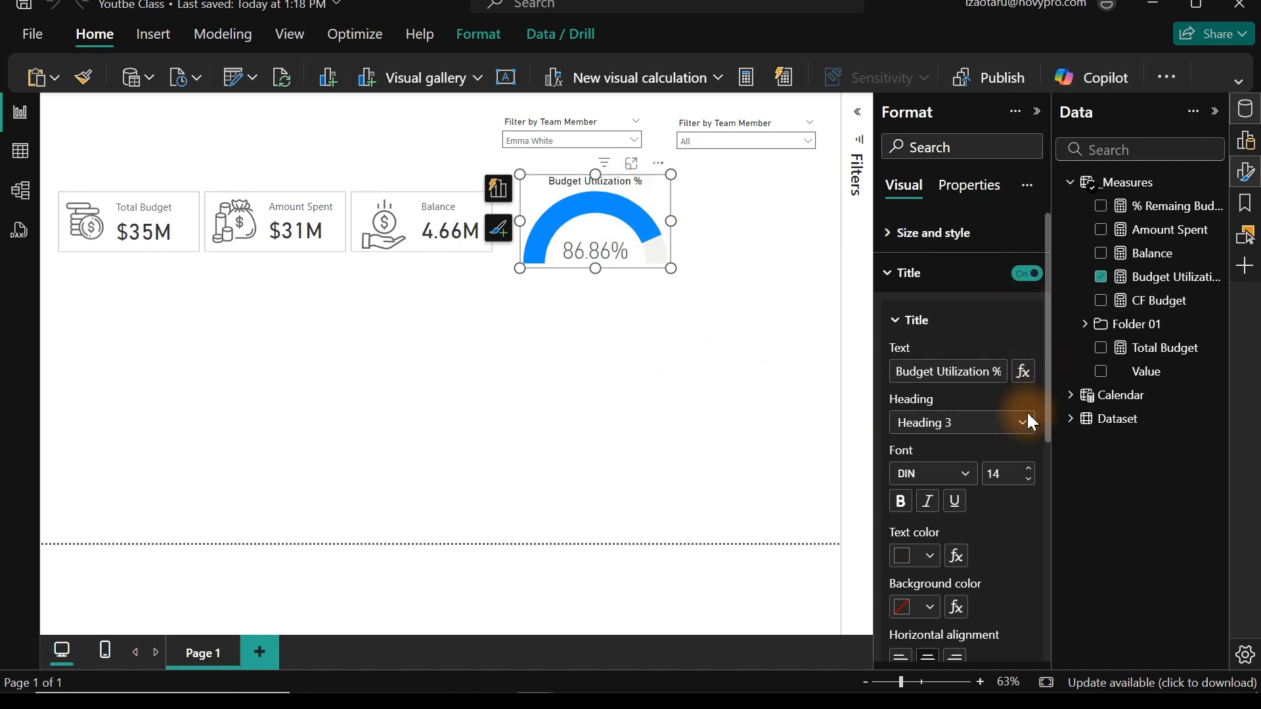
left_click(918, 271)
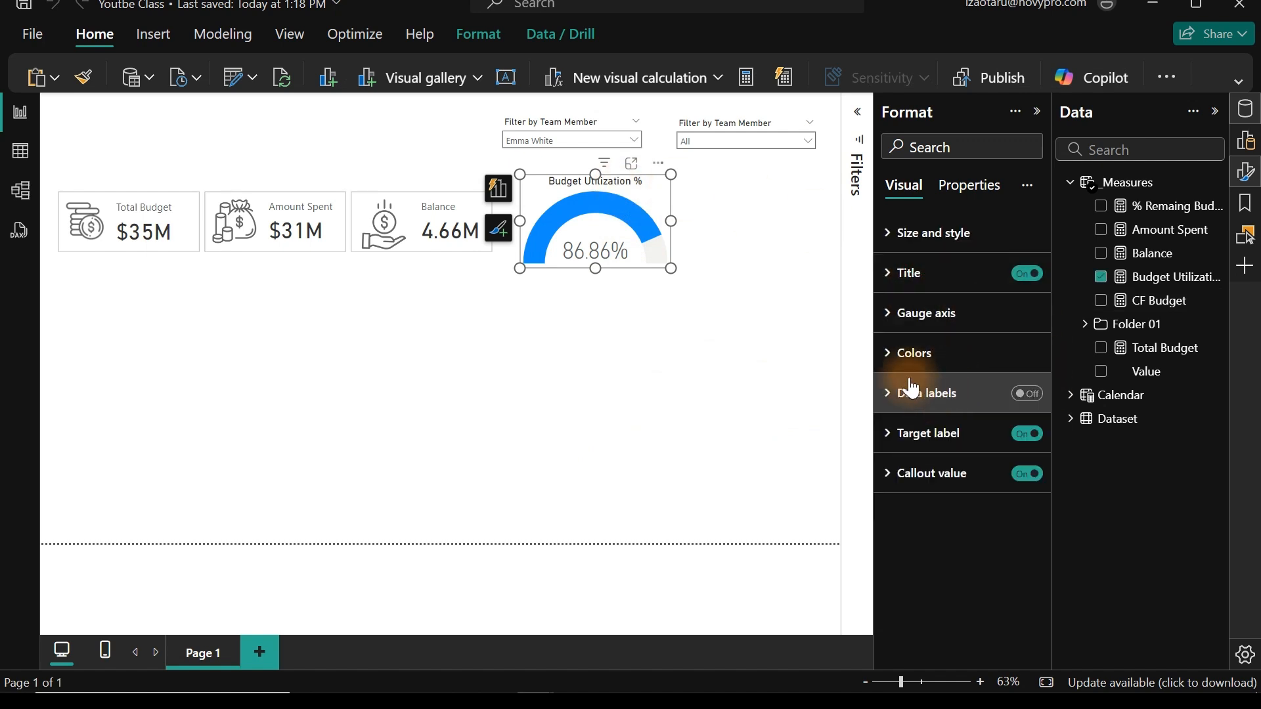
left_click(926, 355)
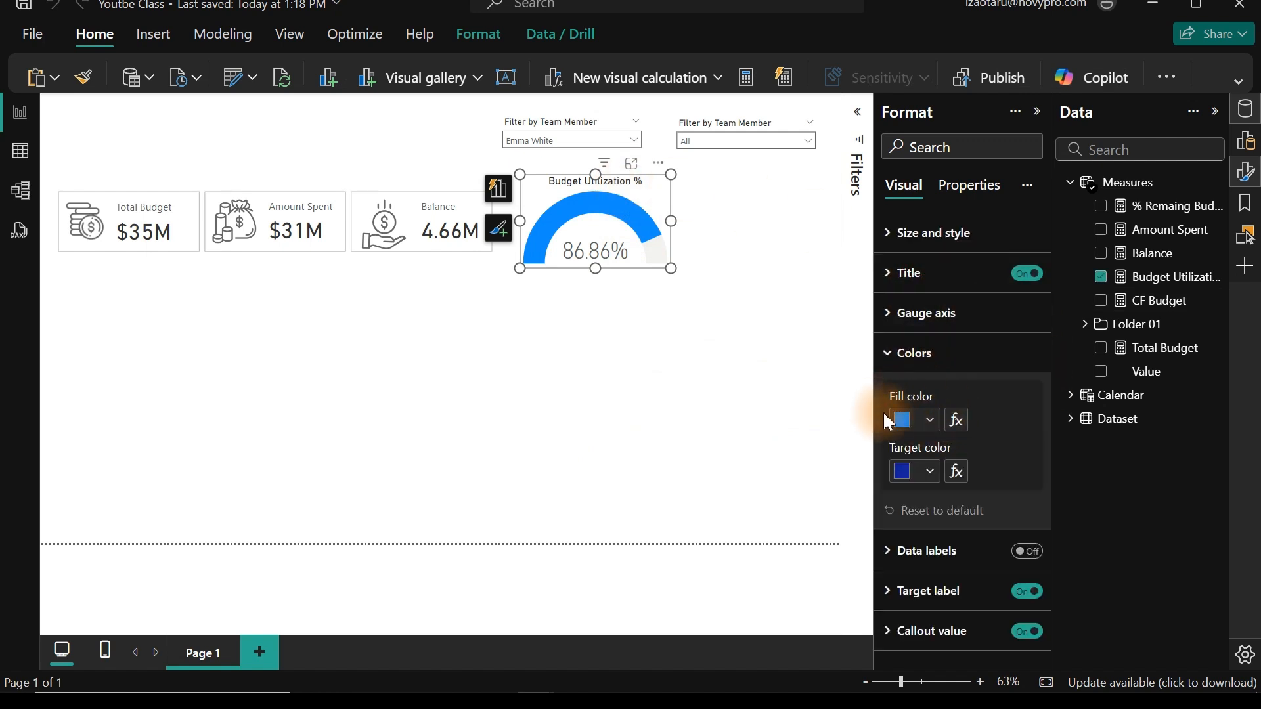
left_click(959, 424)
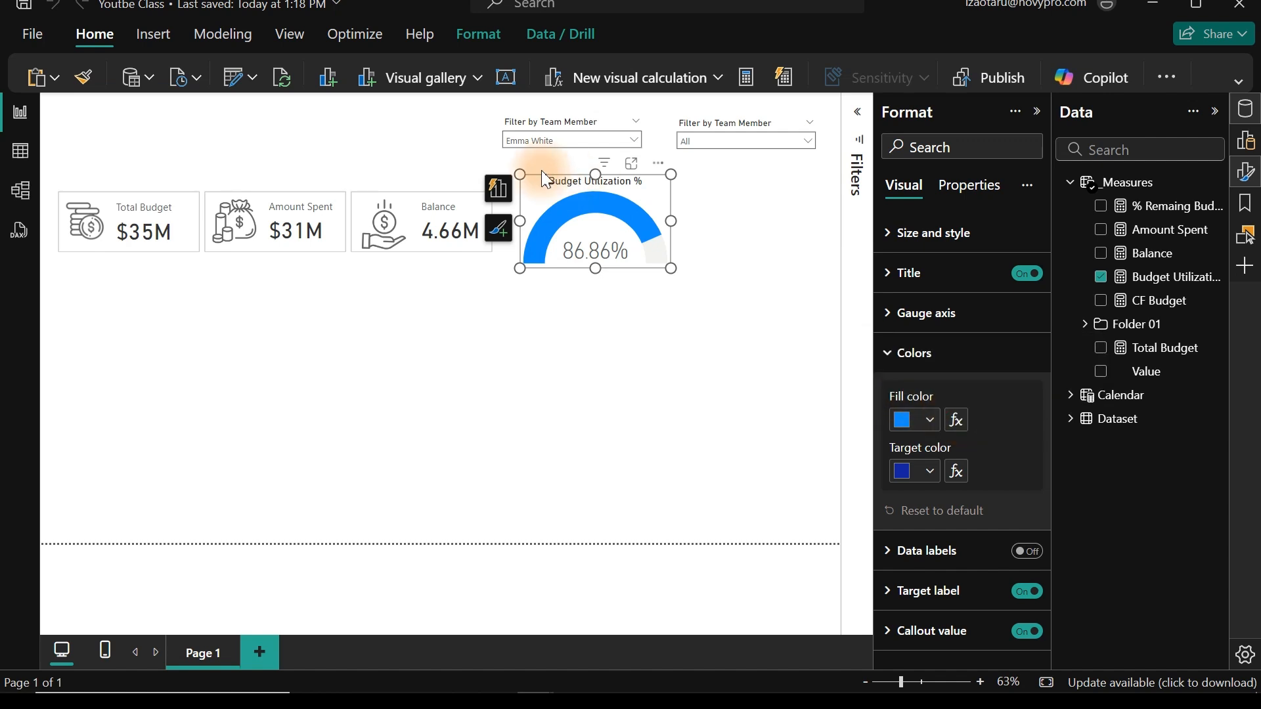
left_click(307, 143)
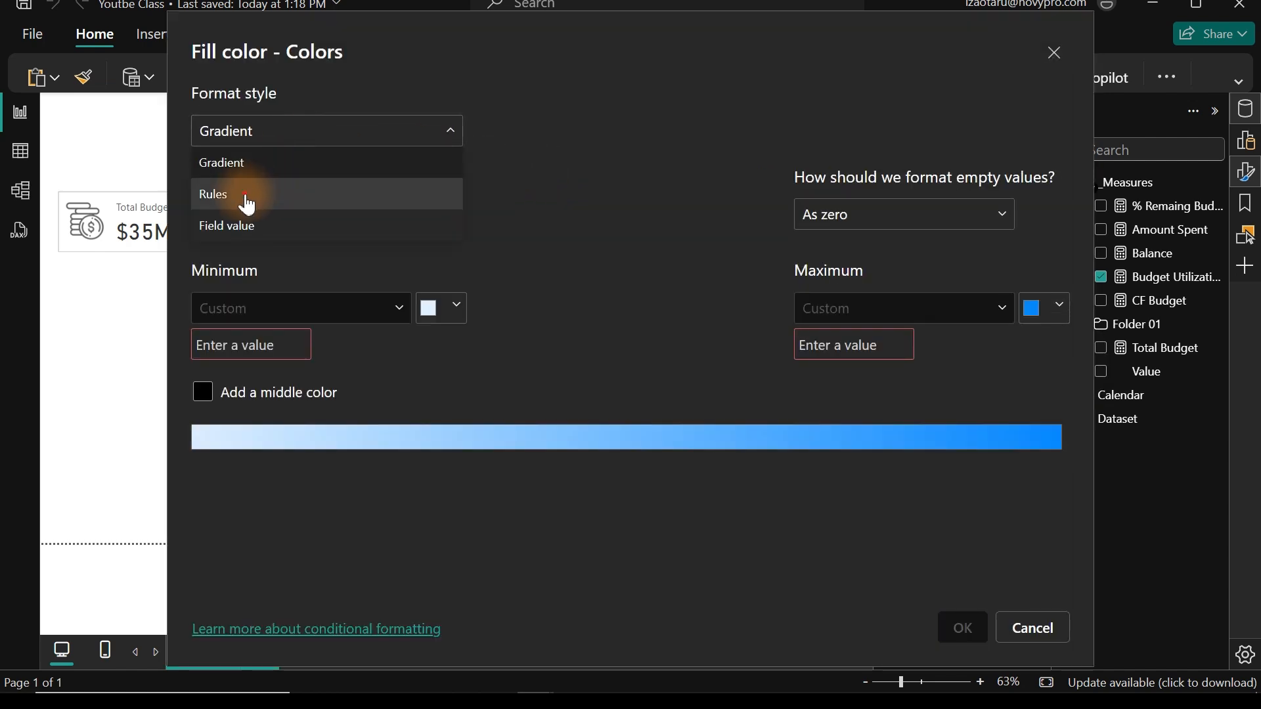
left_click(275, 203)
left_click(340, 223)
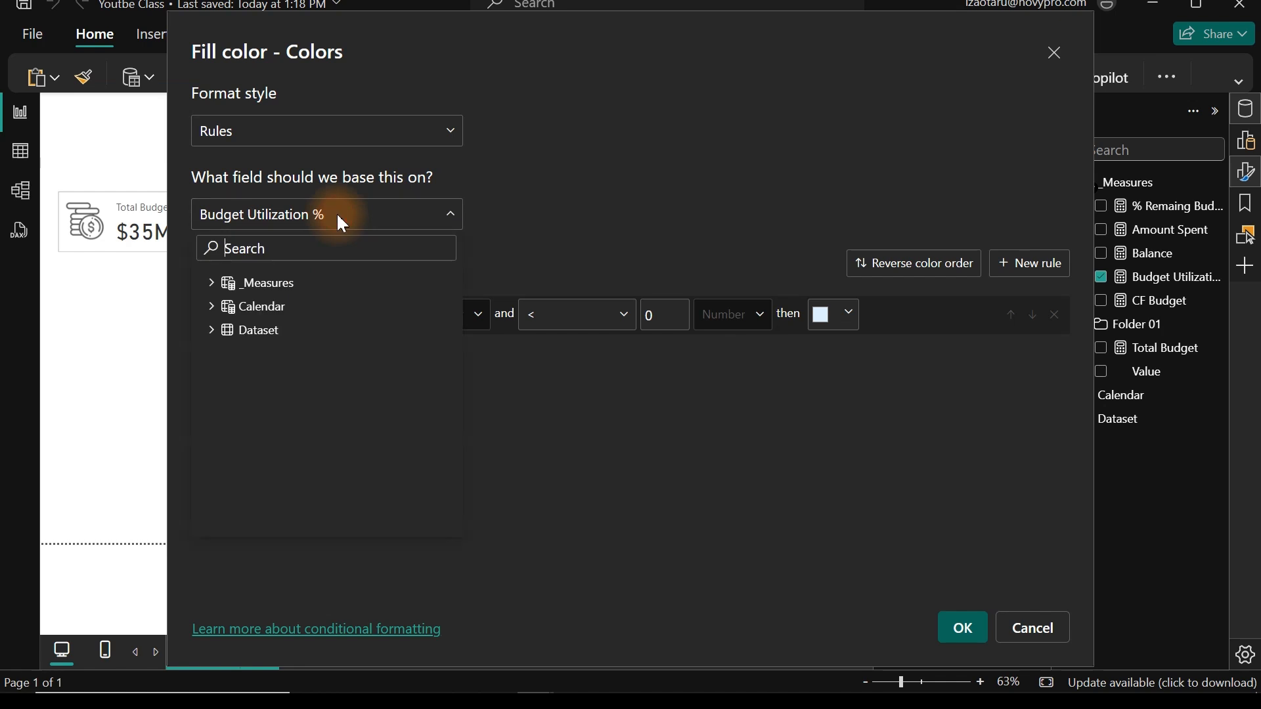
type("cf")
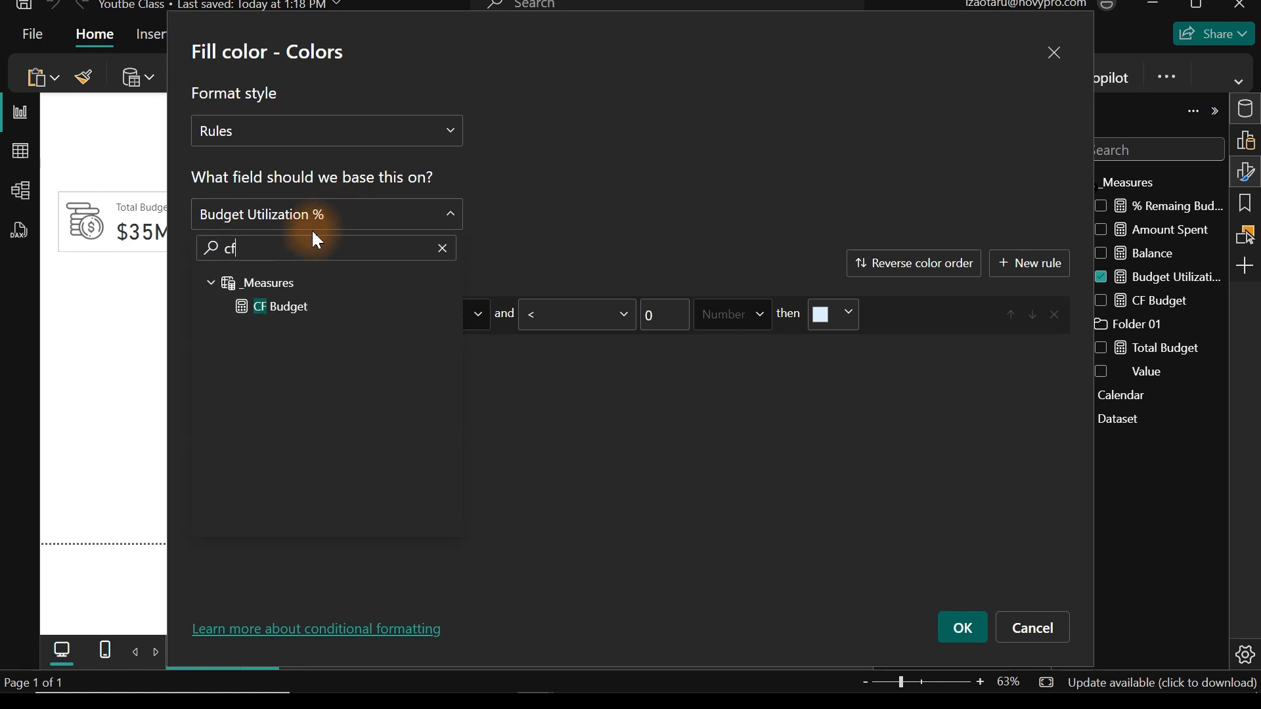
left_click(312, 309)
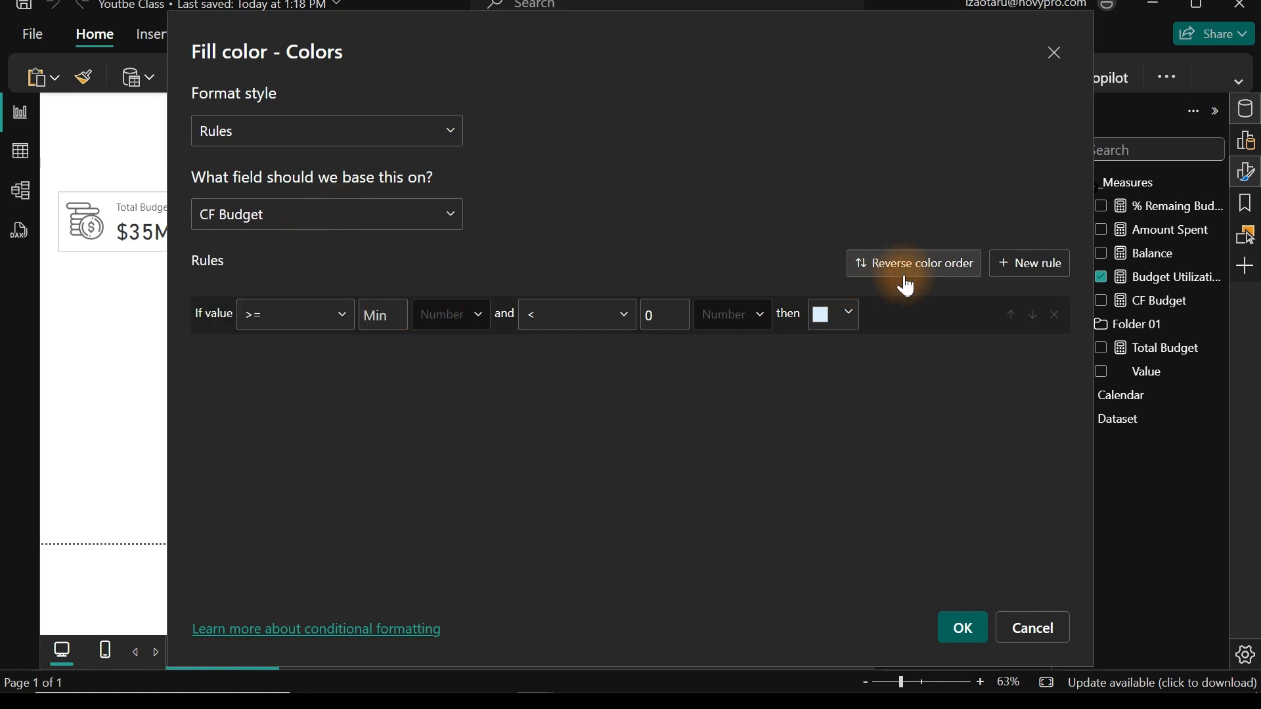
- Add a second fill color rule and set the two conditions to value = 0 and value = 1
left_click(1028, 266)
left_click(283, 355)
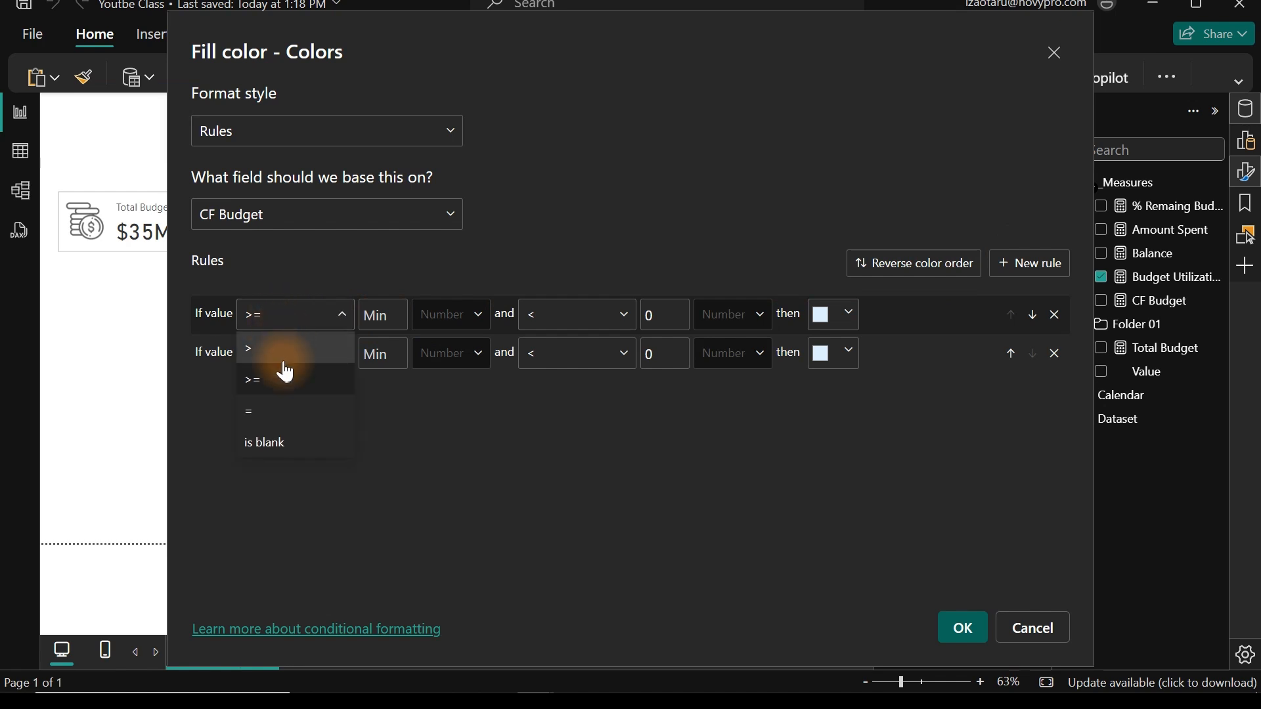
left_click(270, 421)
left_click(293, 355)
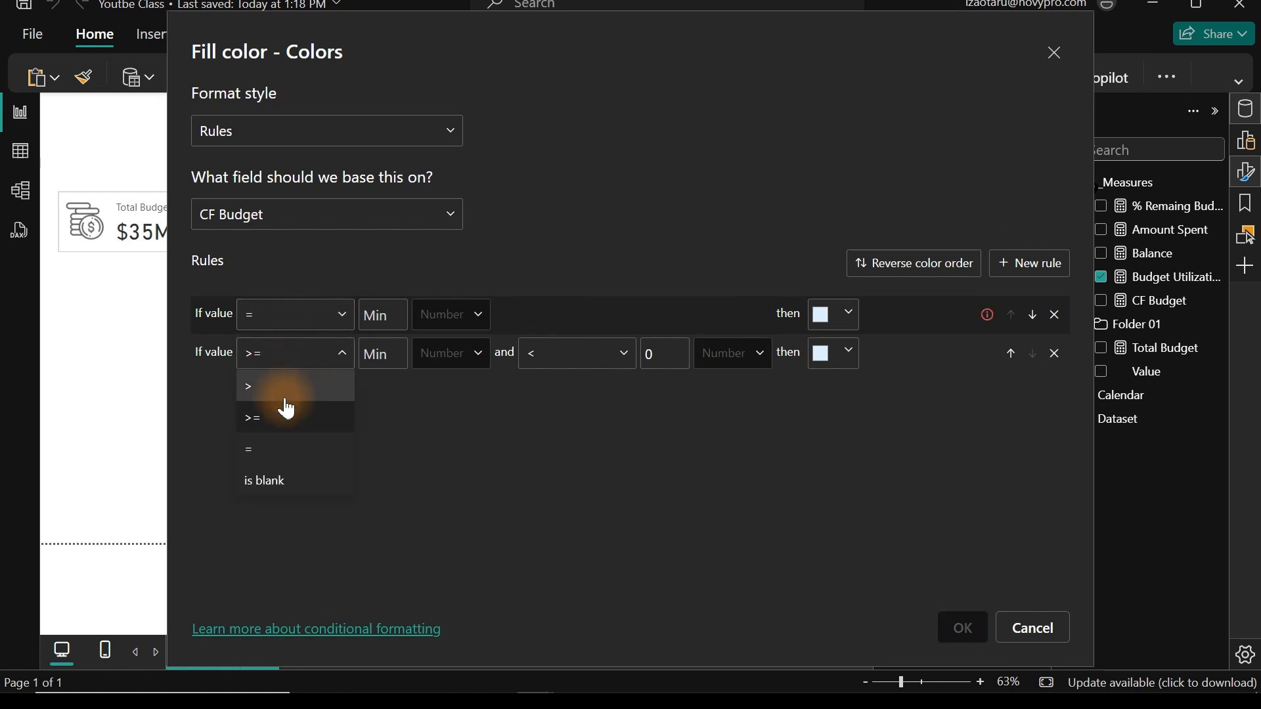
left_click(267, 449)
left_click(391, 316)
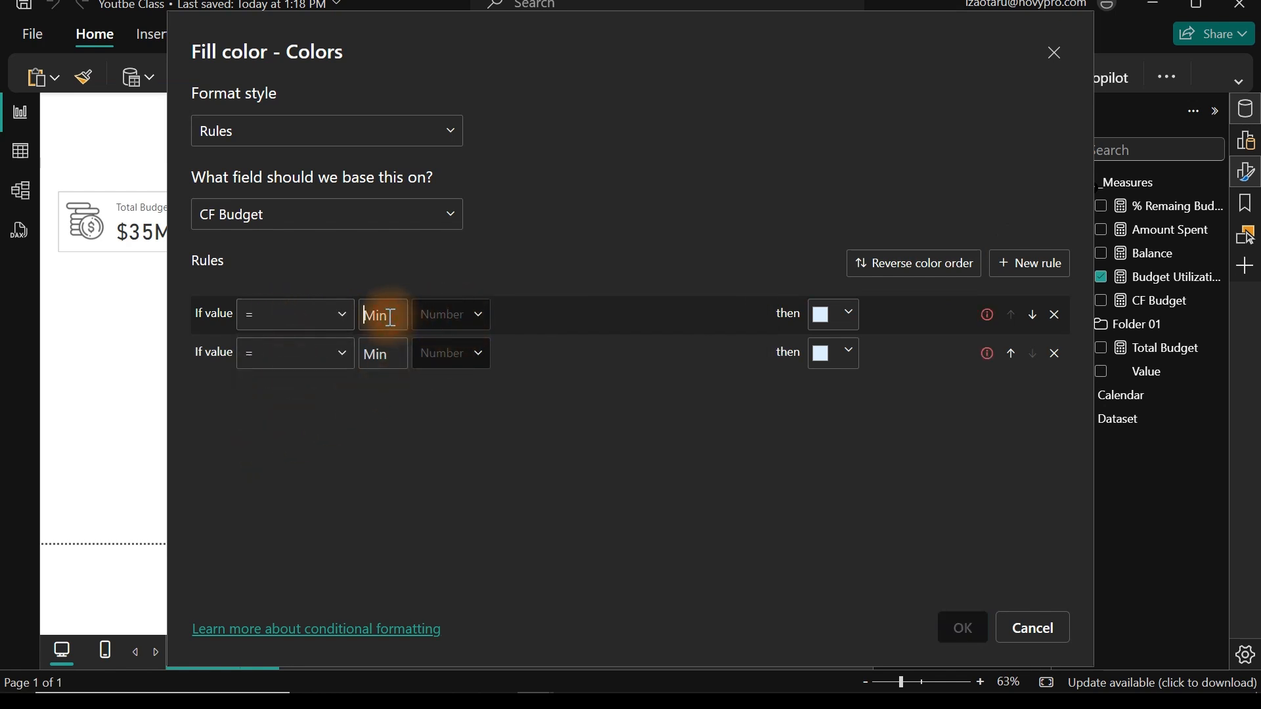
type("0")
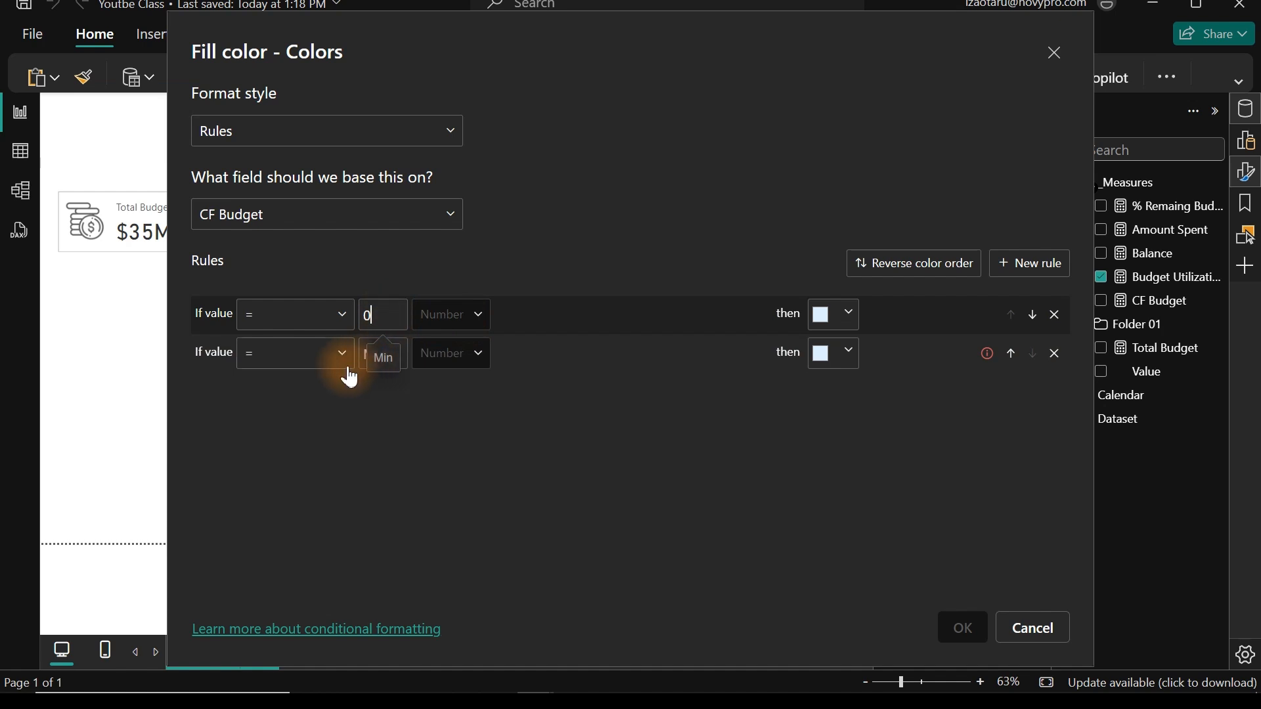
left_click(373, 355)
type("1")
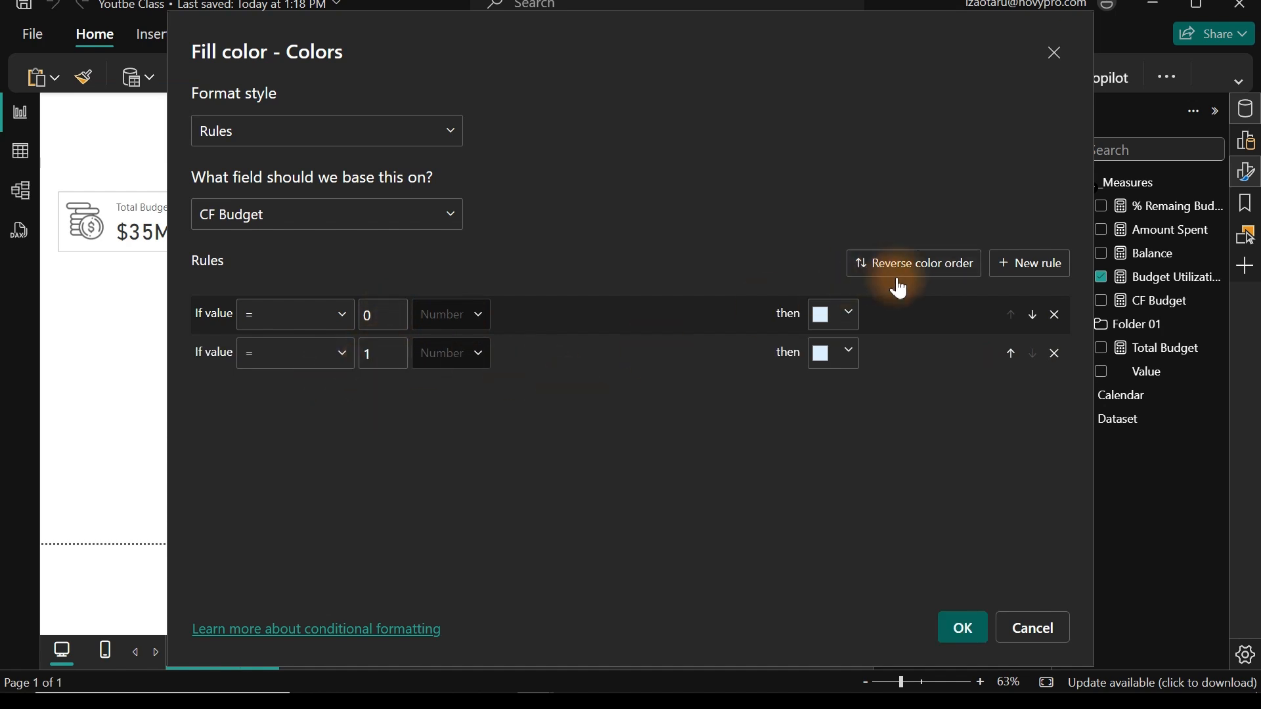
- Color the value 0 rule red #D64550 and the value 1 rule green #34BF59, and apply the gauge fill rules
left_click(851, 315)
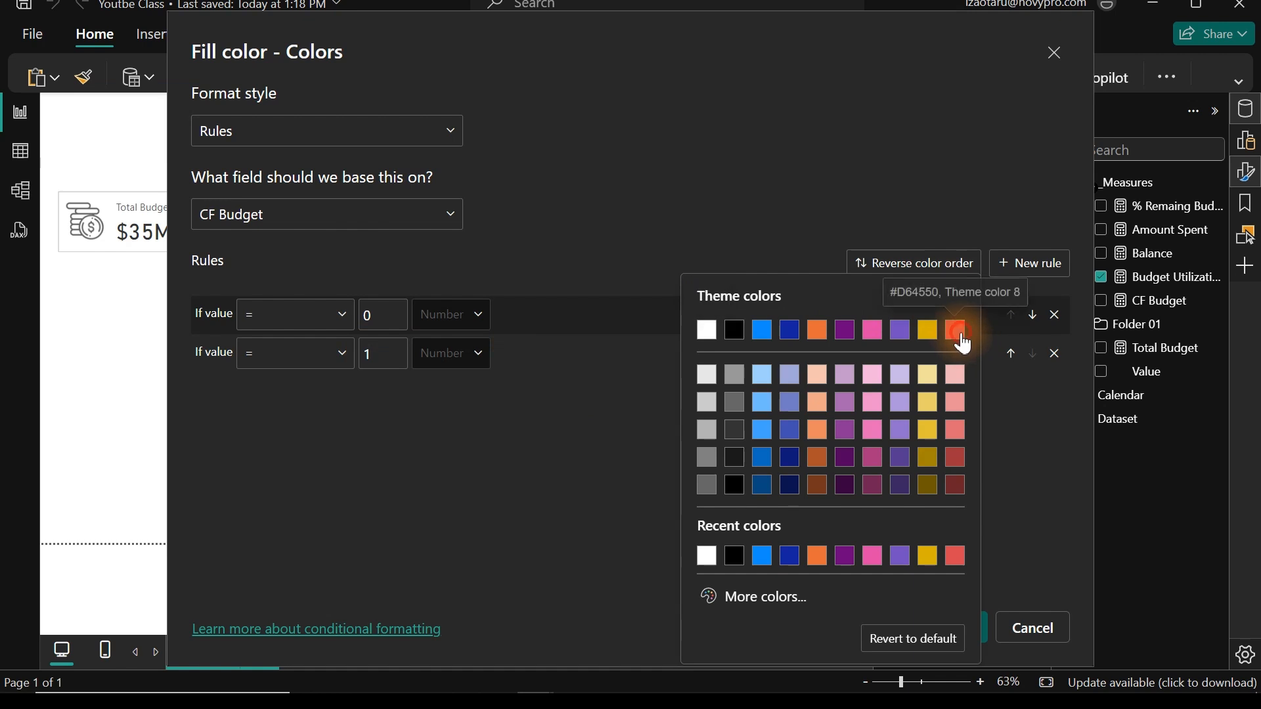
left_click(960, 330)
left_click(843, 354)
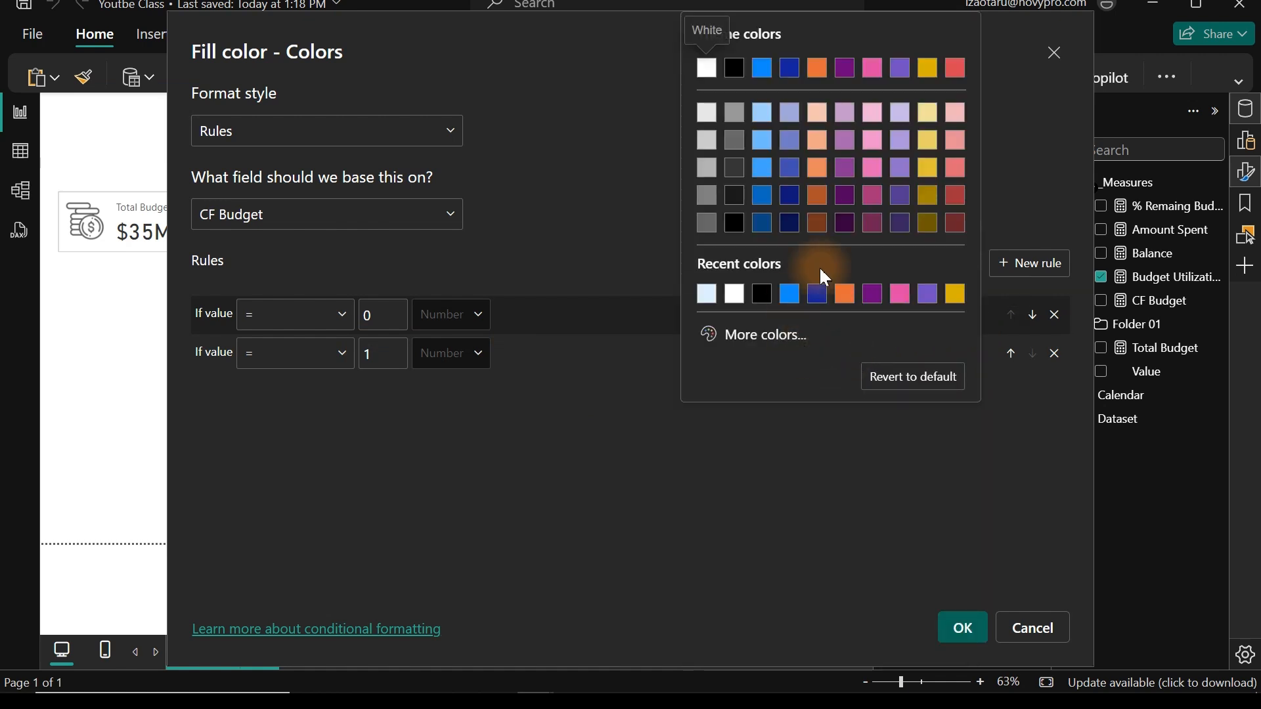
left_click(762, 337)
left_click(802, 270)
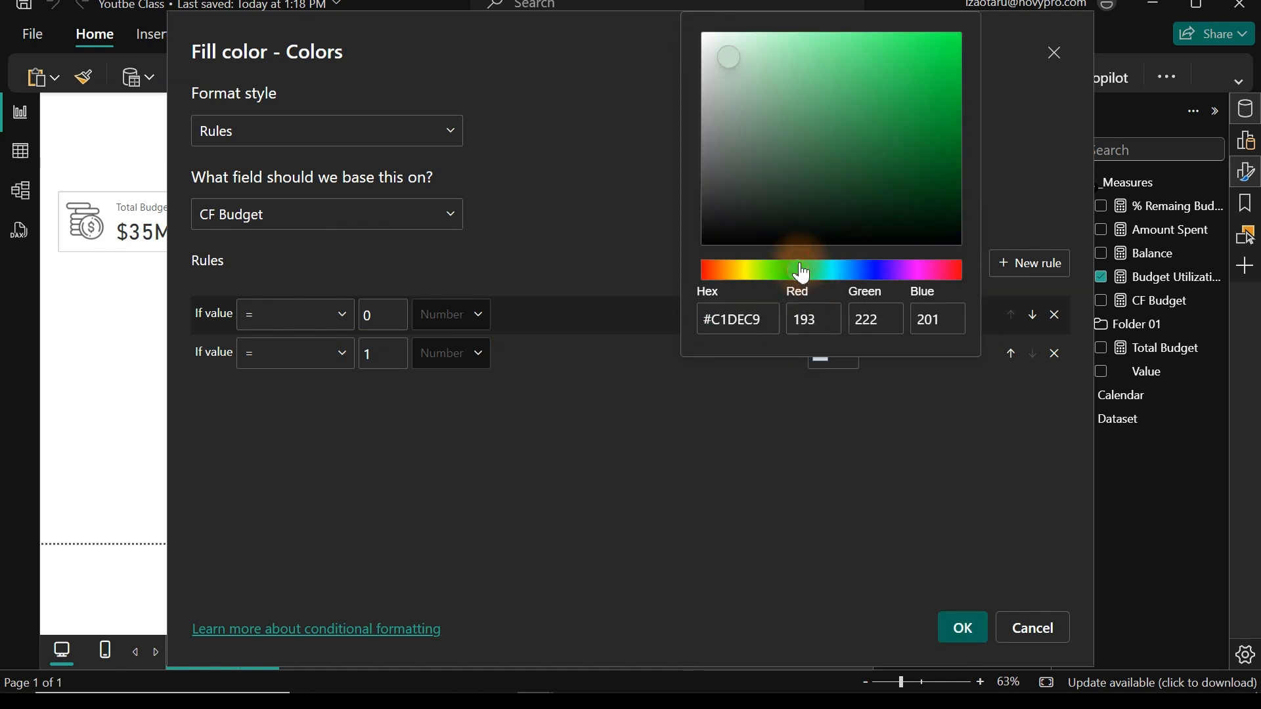
left_click(919, 98)
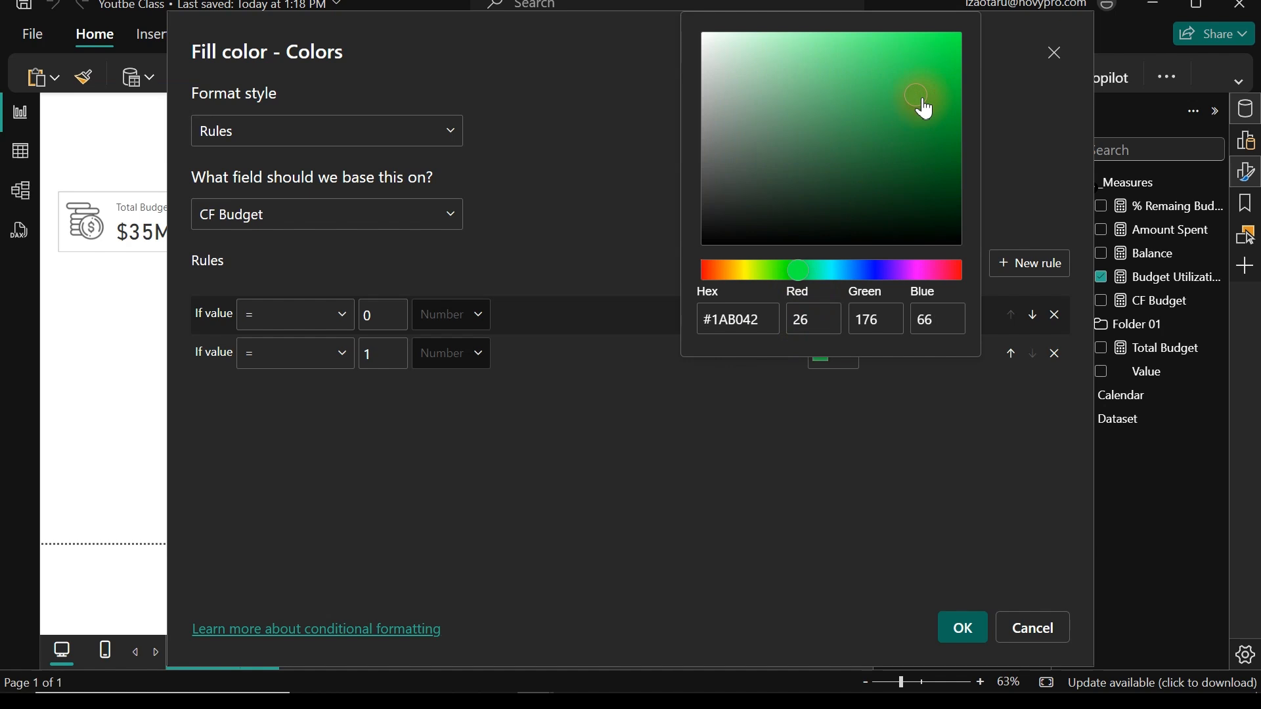
left_click(879, 88)
left_click(886, 84)
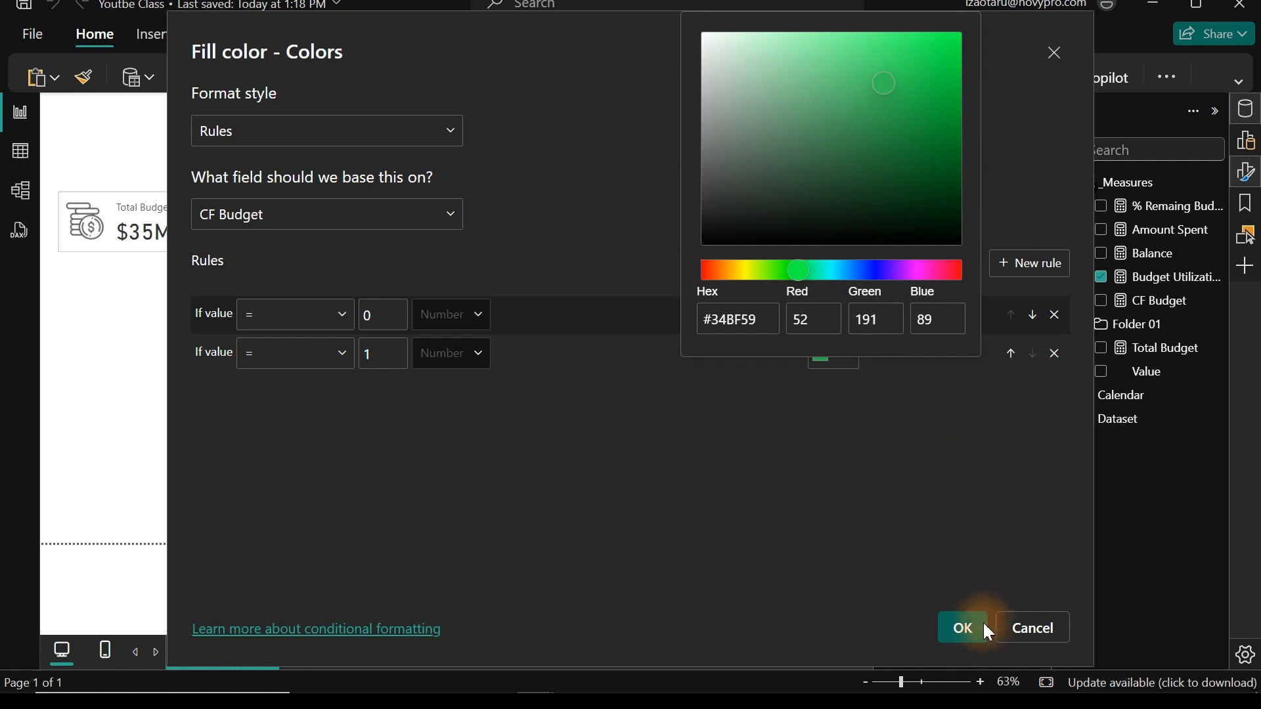
left_click(962, 632)
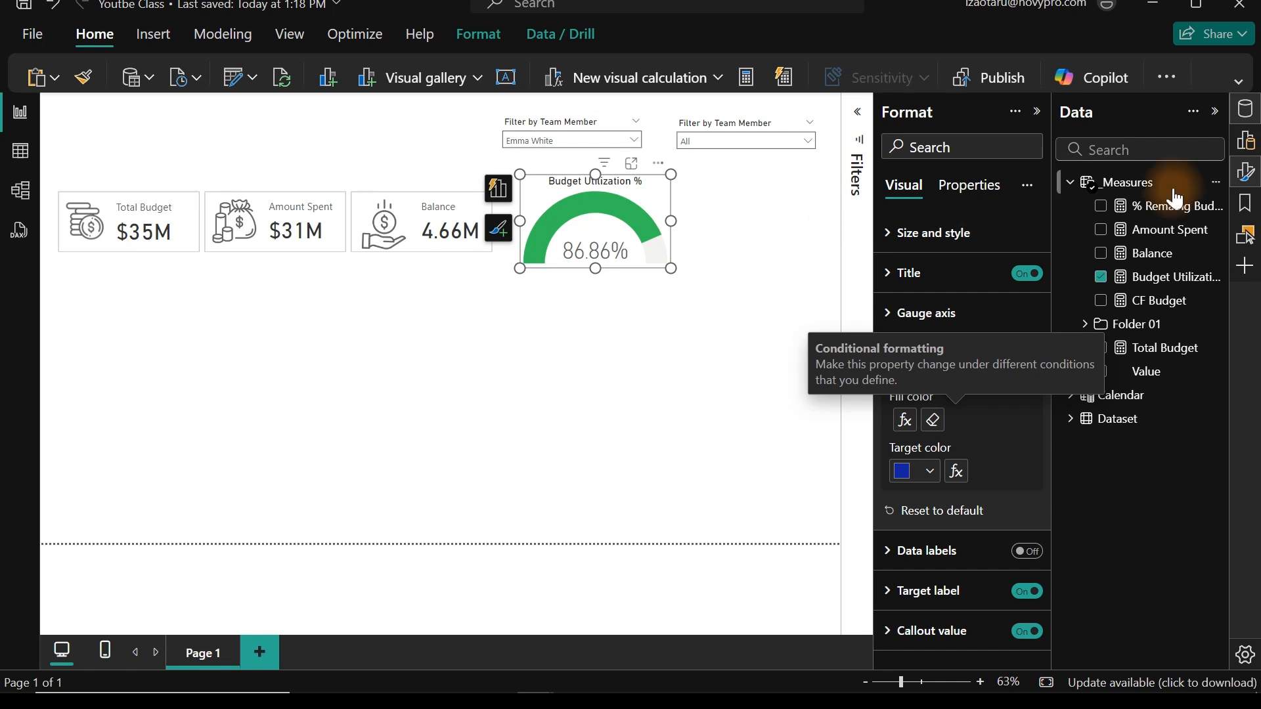
- Swap the IF results in the CF Budget measure to 0 when true and 1 when false, and commit the formula
left_click(1159, 310)
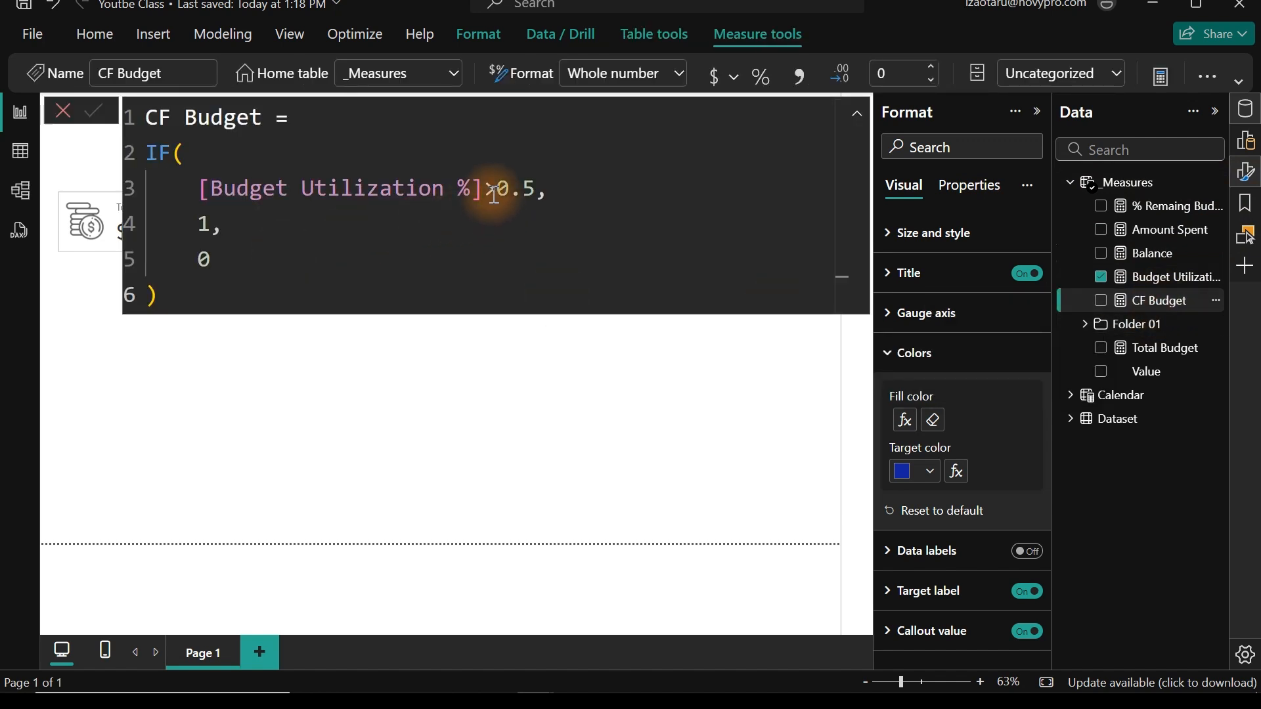
left_click(205, 225)
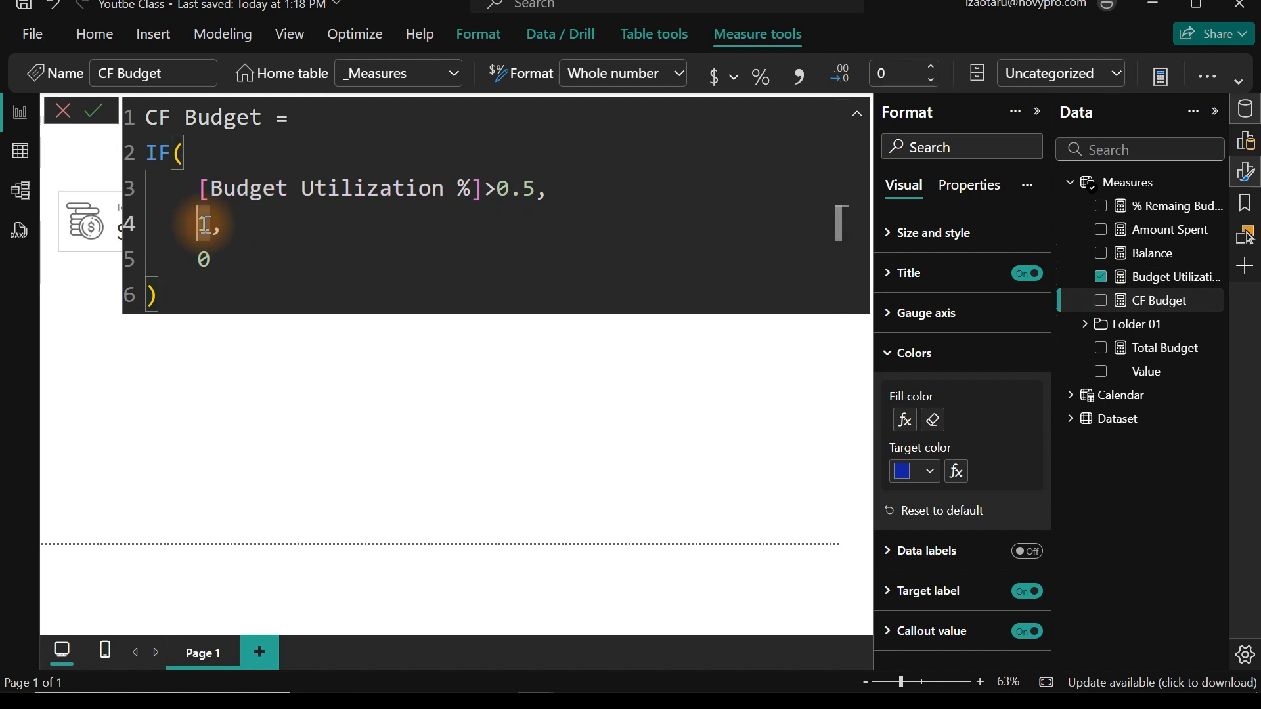
key("BackSpace")
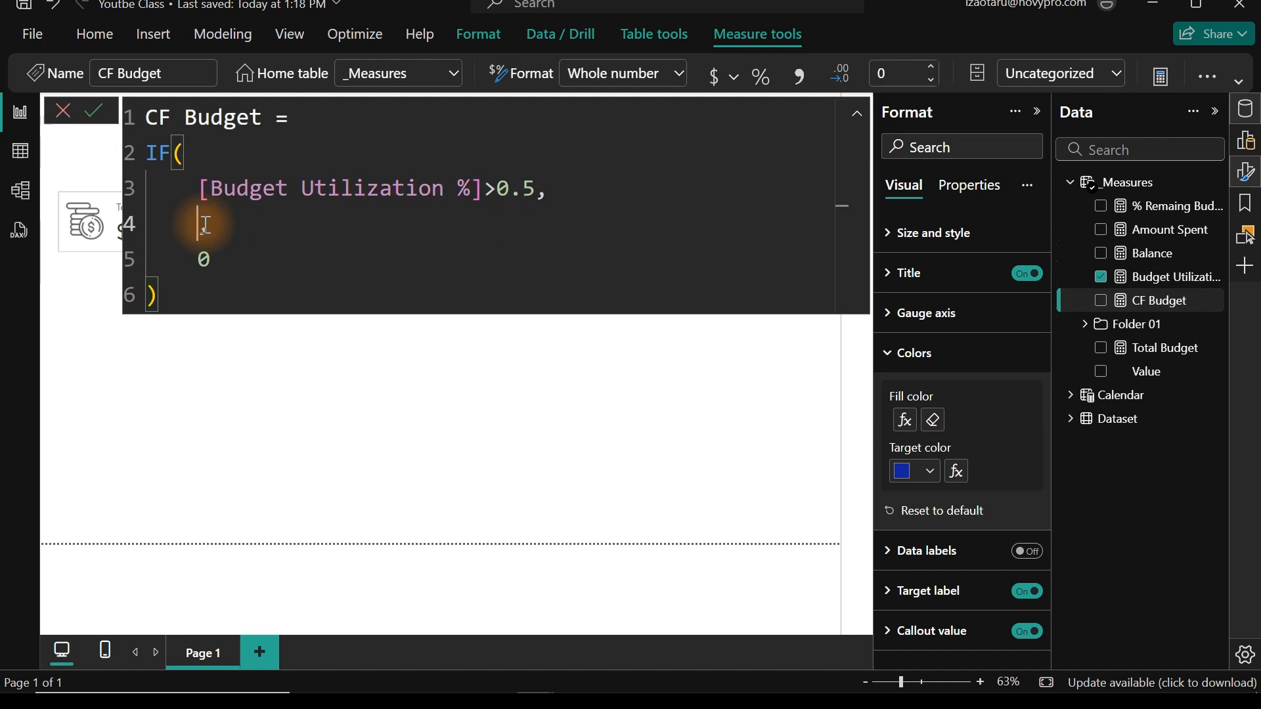
type("0,")
left_click_drag(216, 259, 198, 259)
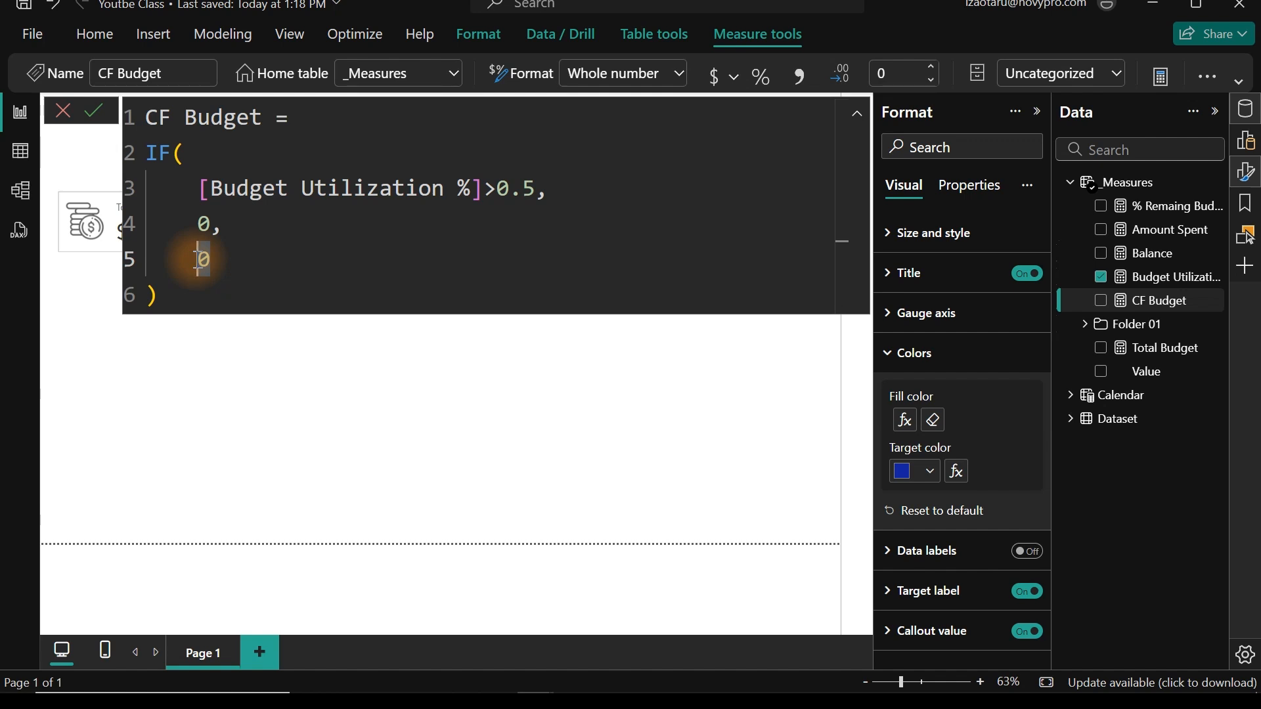
type("1")
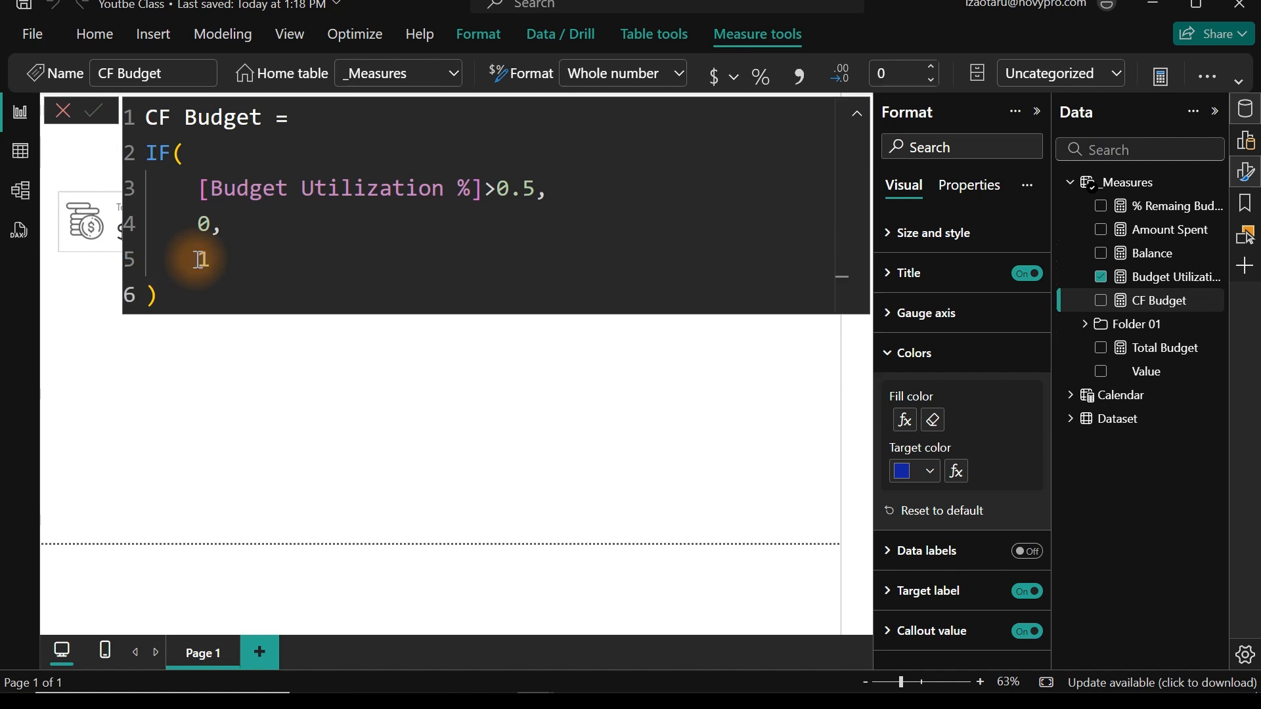
left_click(464, 408)
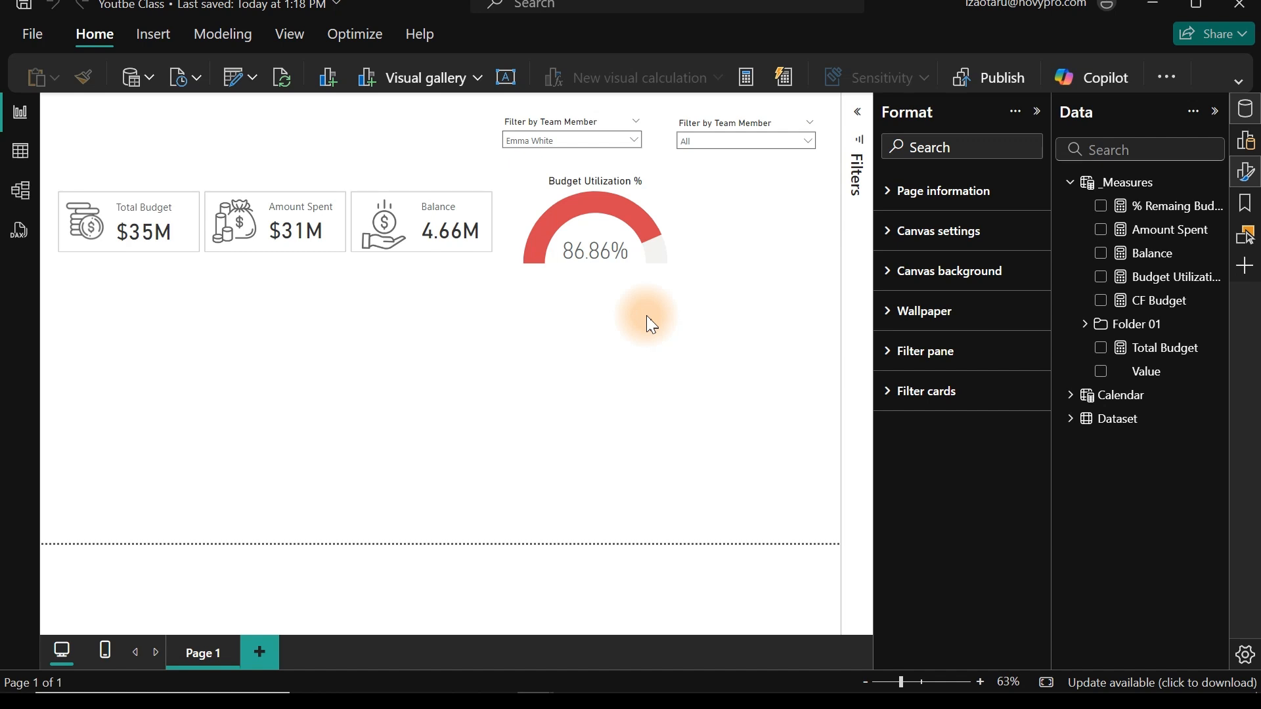
- Examine the % Remaing Budget measure's formula against the unfilled part of the Budget Utilization % gauge
left_click(1166, 216)
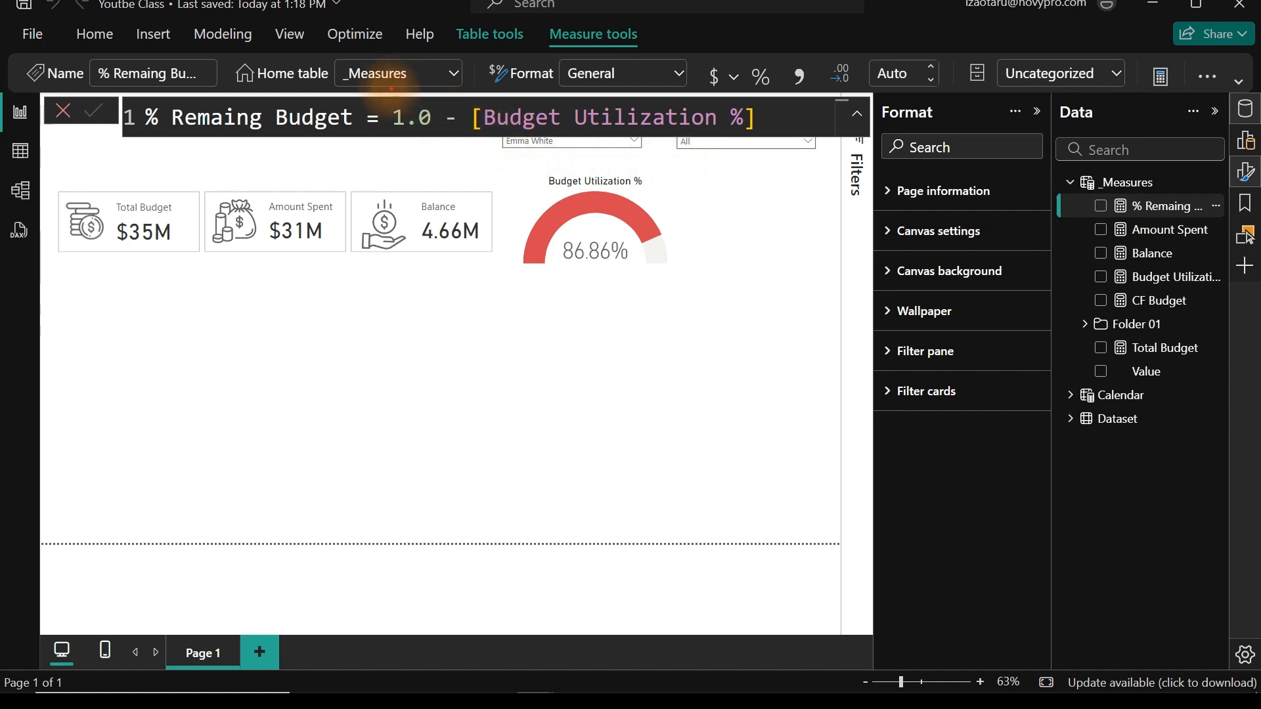
mouse_move(382, 96)
left_mouse_down()
mouse_move(435, 117)
mouse_move(439, 136)
left_mouse_up()
left_click_drag(413, 144, 398, 184)
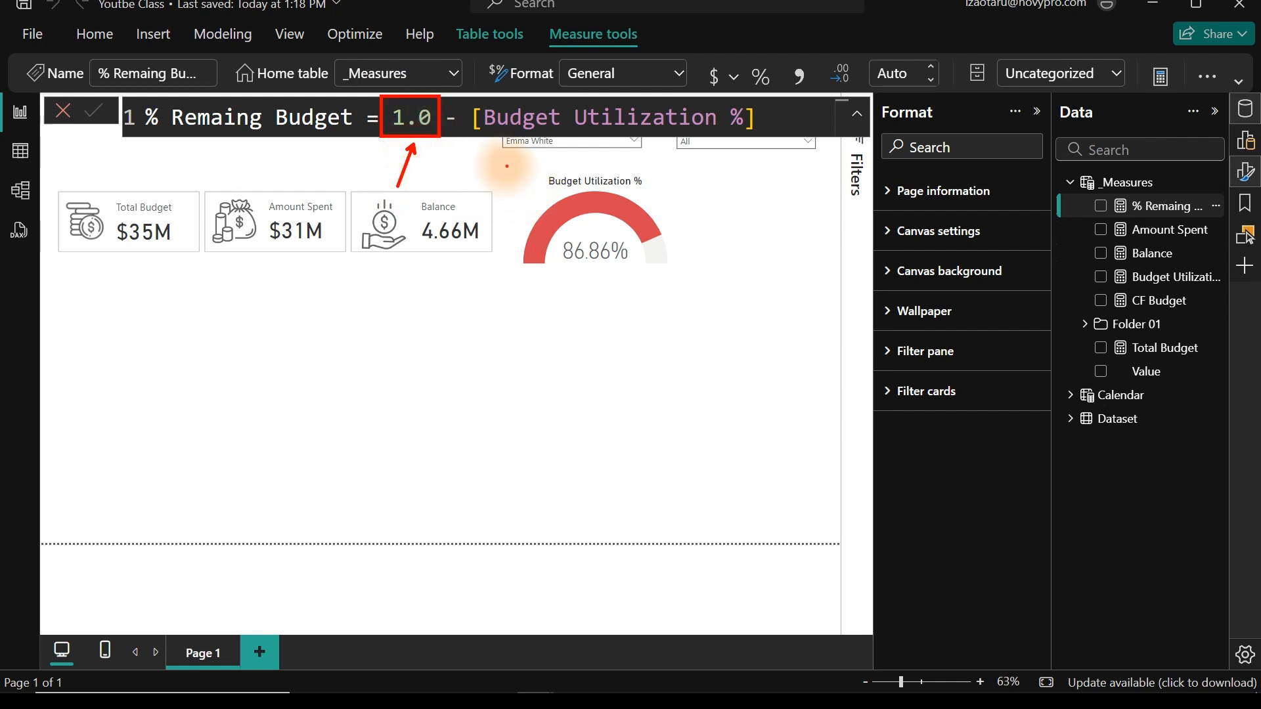
left_click_drag(505, 166, 680, 293)
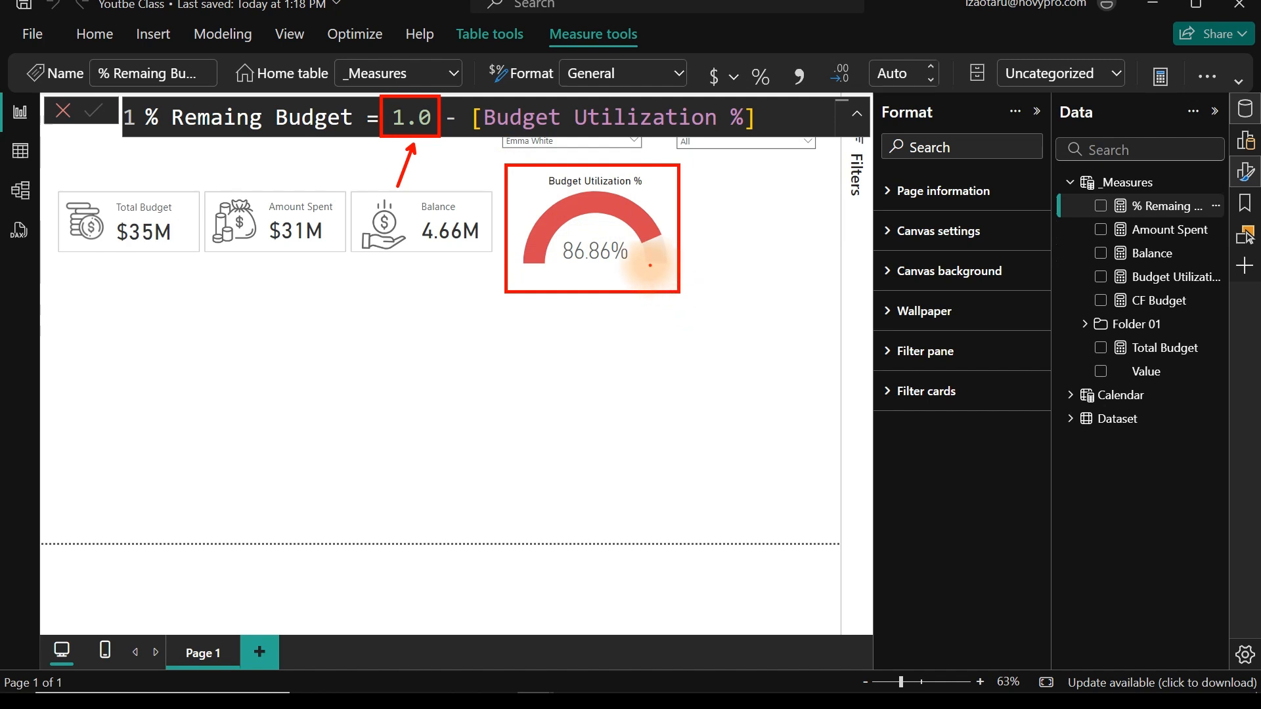
left_click_drag(649, 265, 674, 264)
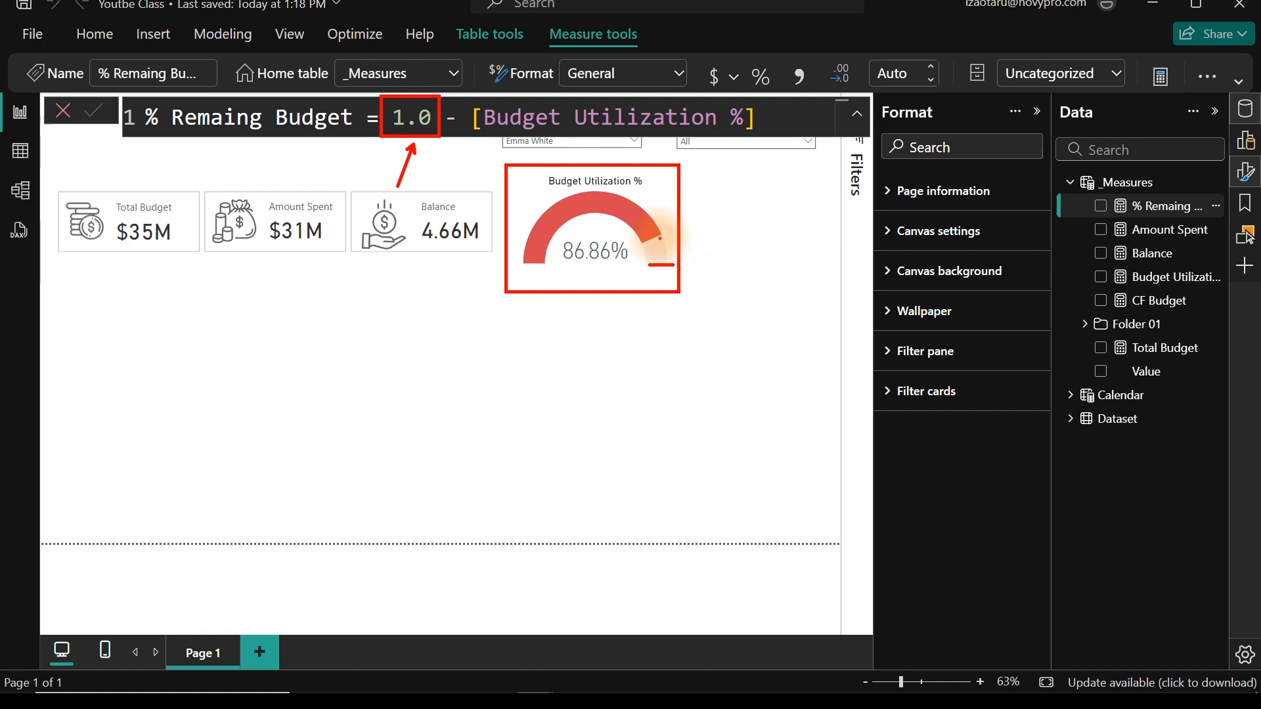
left_click_drag(660, 238, 668, 264)
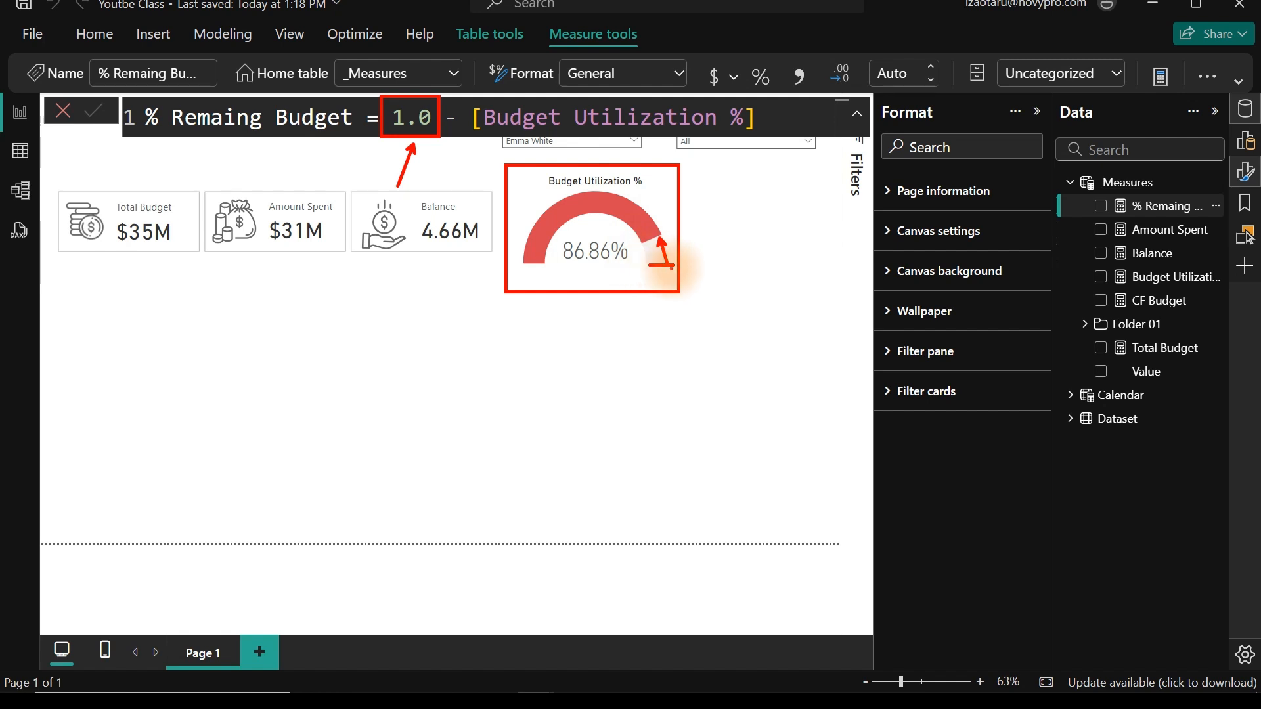
left_click_drag(651, 268, 668, 269)
- Add a card showing the % Remaing Budget measure and place it in the empty canvas area below the gauge
left_click(1101, 207)
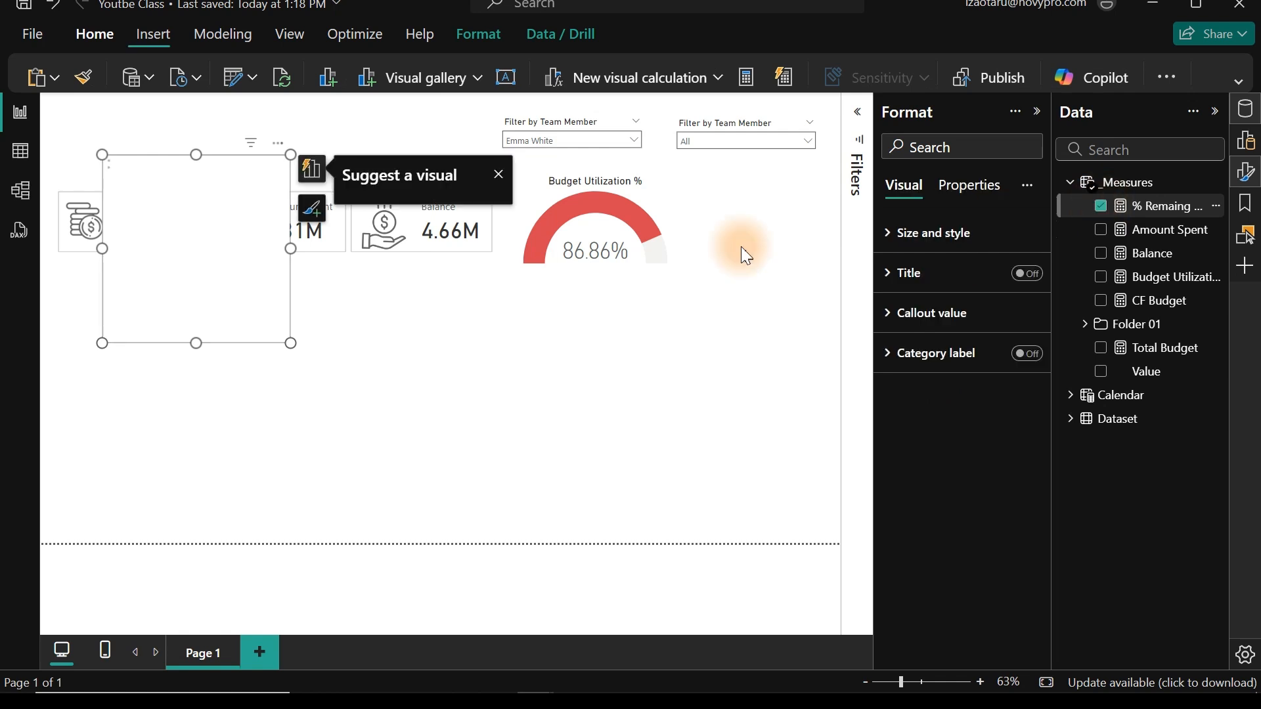
left_click_drag(150, 274, 534, 462)
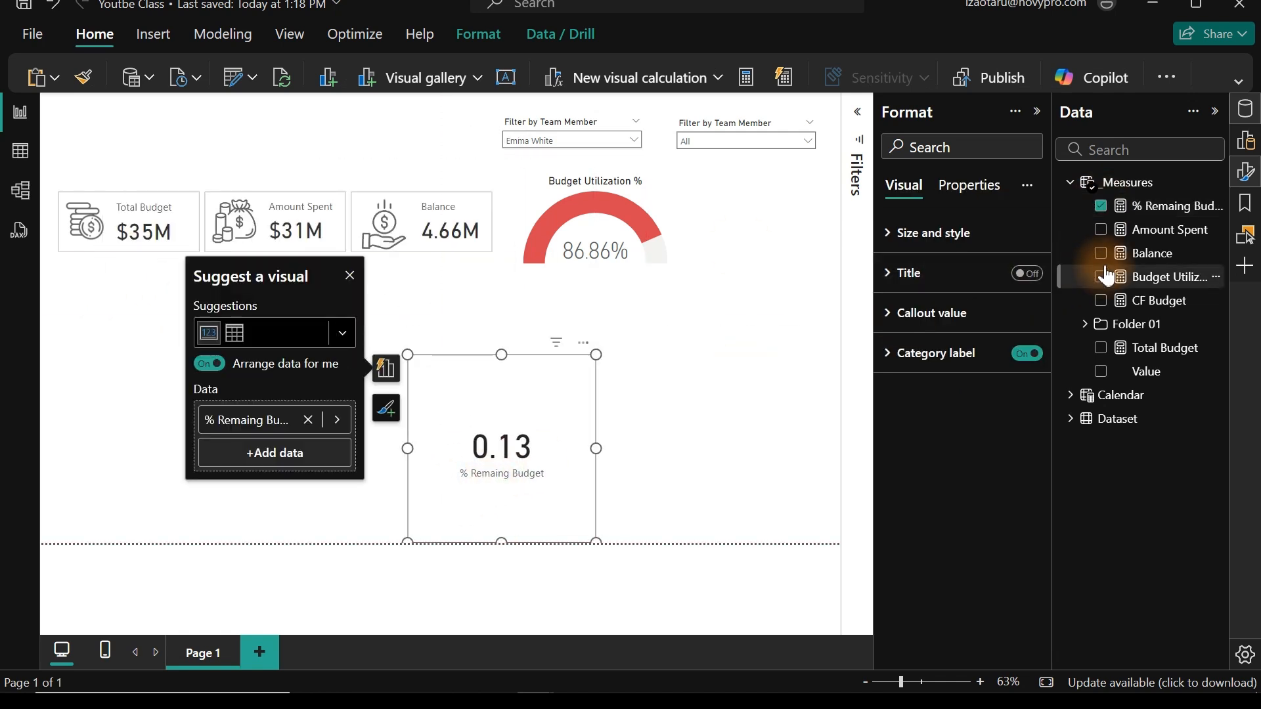
- Format the % Remaing Budget measure as a percentage with 2 decimals and turn off the card's category label
left_click(1146, 206)
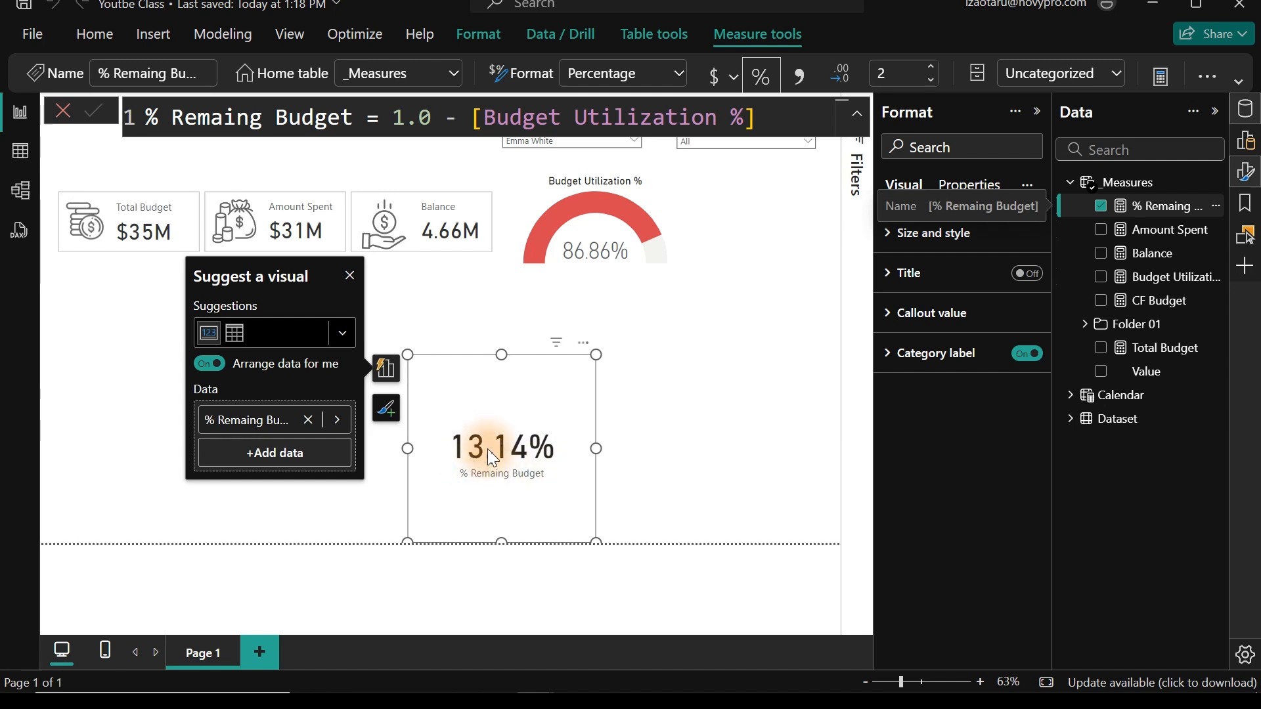
mouse_move(587, 270)
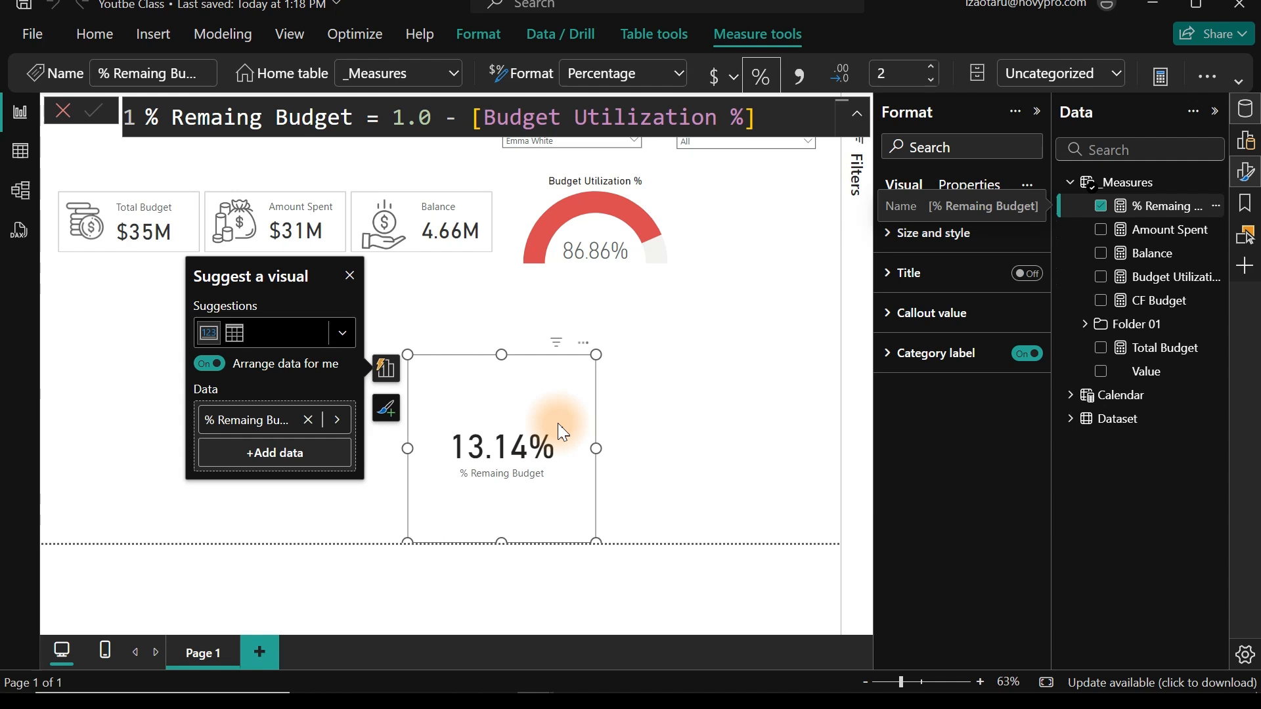
left_click(1028, 355)
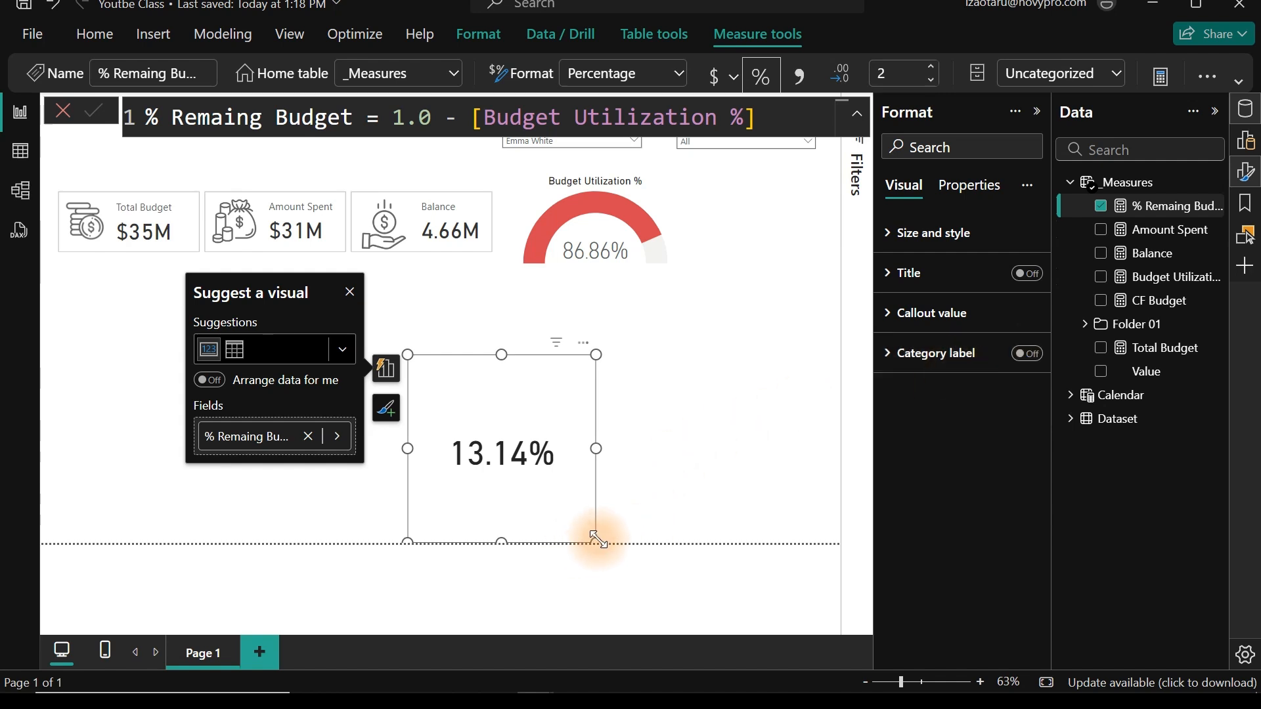
- Shrink the % Remaing Budget card so its frame fits closely around the percentage value
left_click_drag(596, 542, 564, 413)
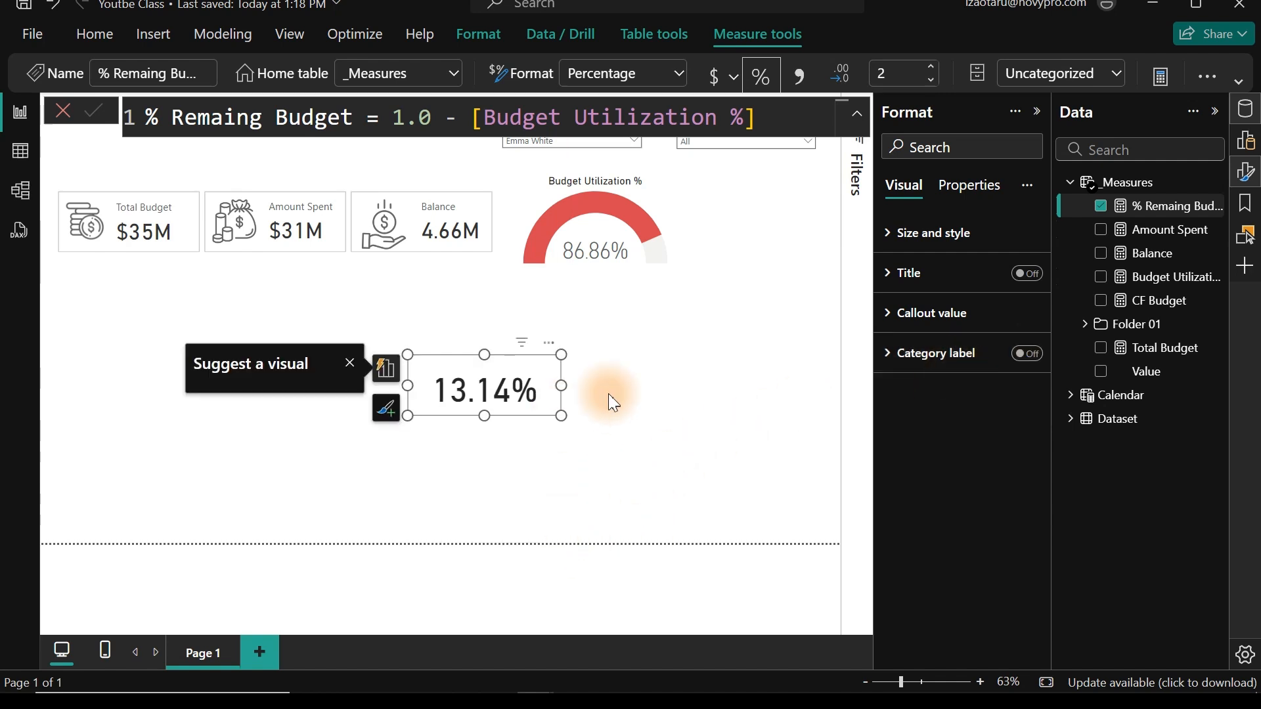
left_click(680, 351)
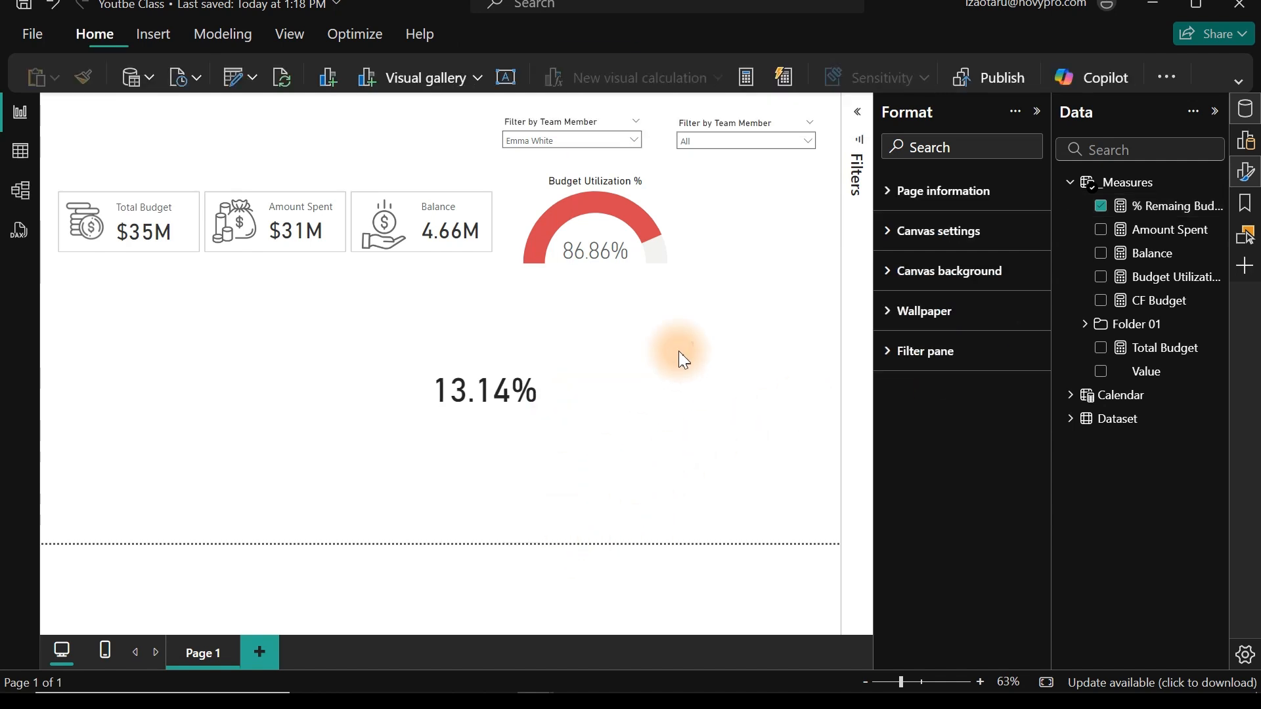
- Create a measure named Title in the _Measures table, opening with an IF that tests [% Remaing Budget]<0
right_click(1151, 219)
left_click(1041, 274)
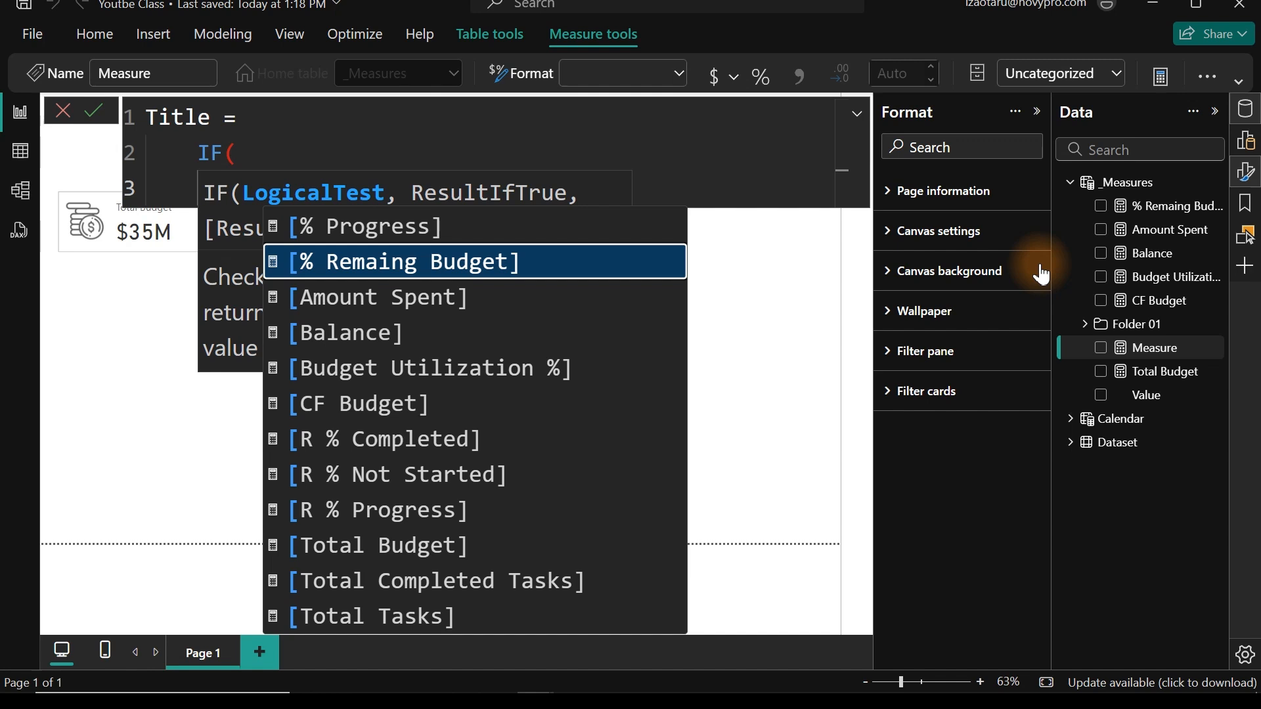
key("Escape")
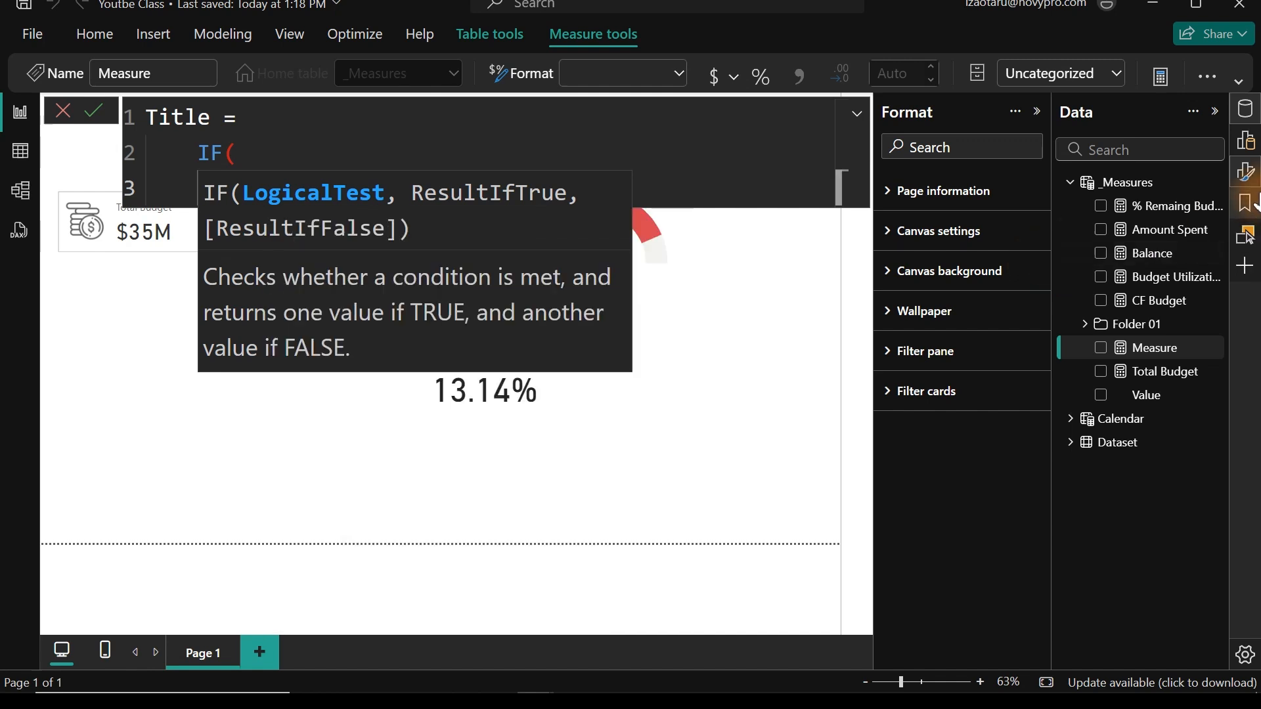
left_click(534, 141)
left_click(499, 188)
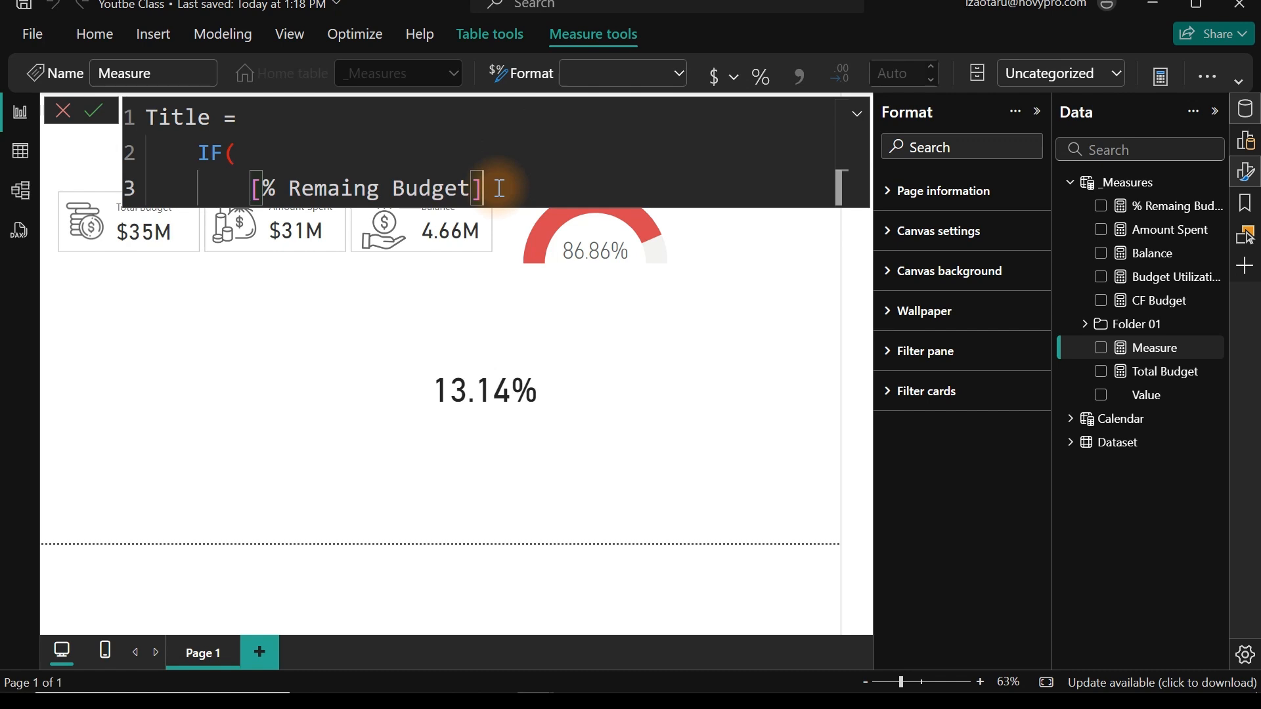
type("<0,")
key("shift+Return")
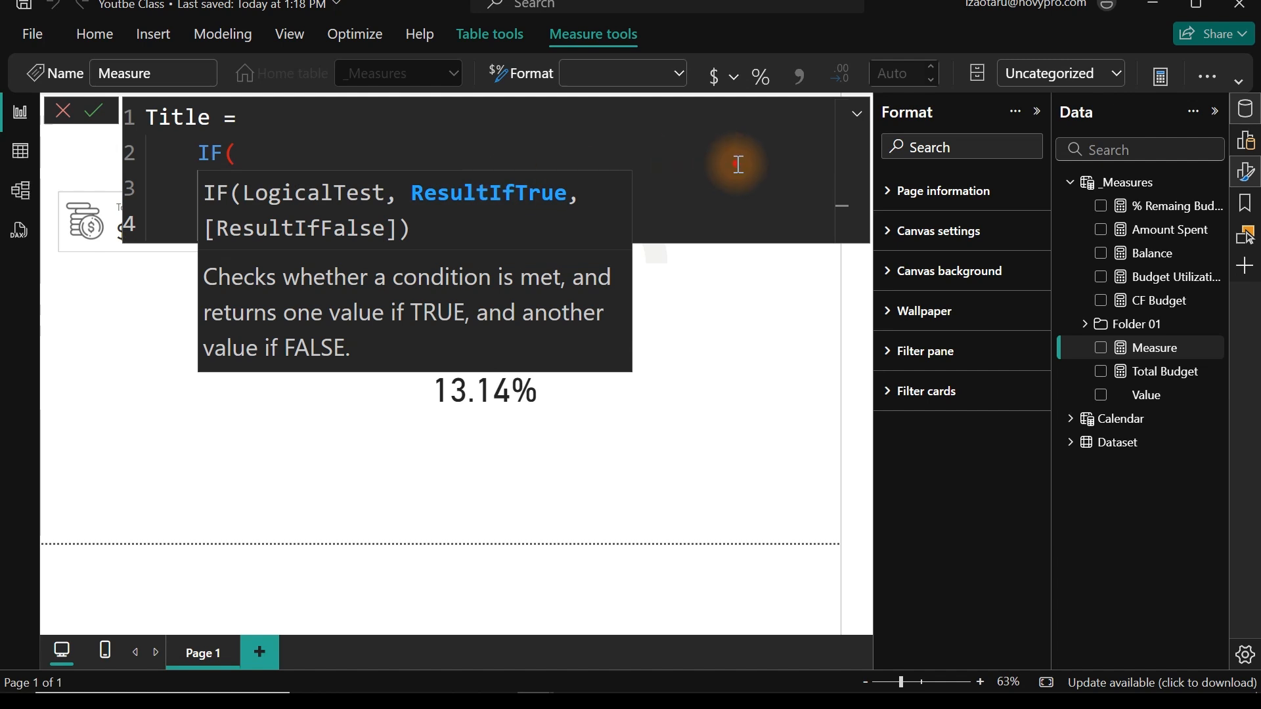
- Tidy the Title formula so the comma directly follows the <0 condition on the same line
type("\"")
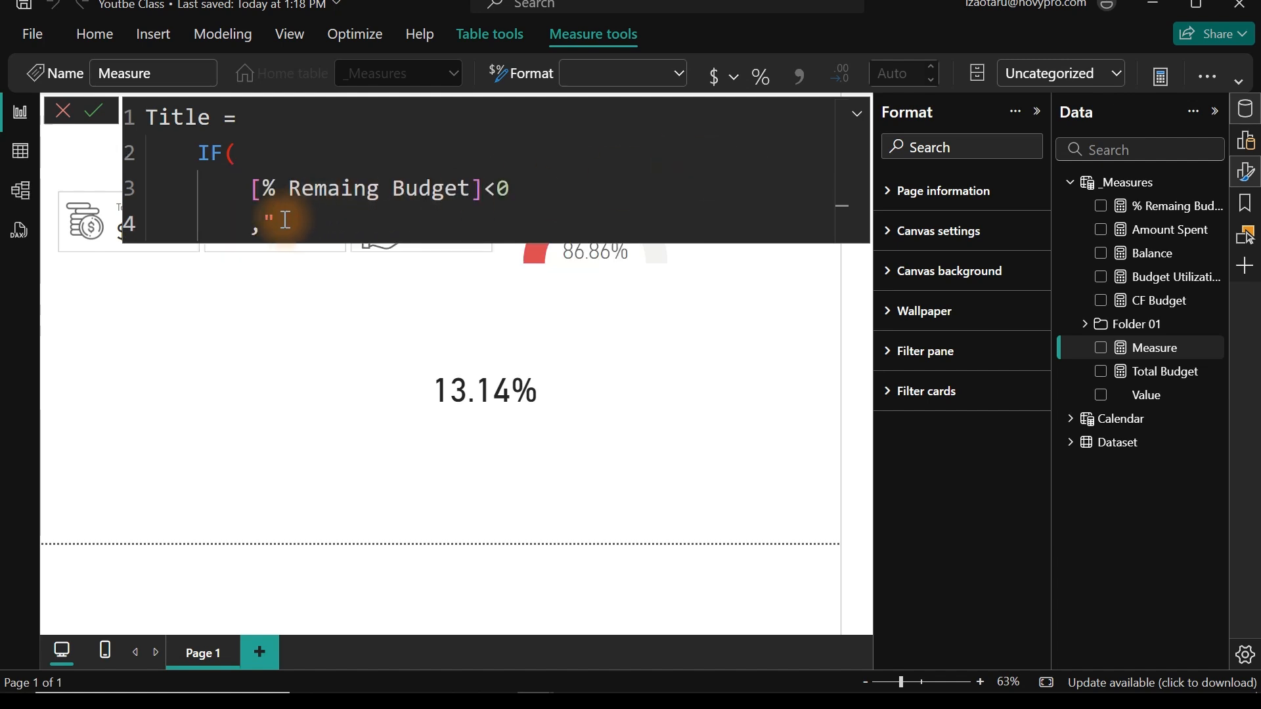
key("BackSpace")
key("BackSpace")
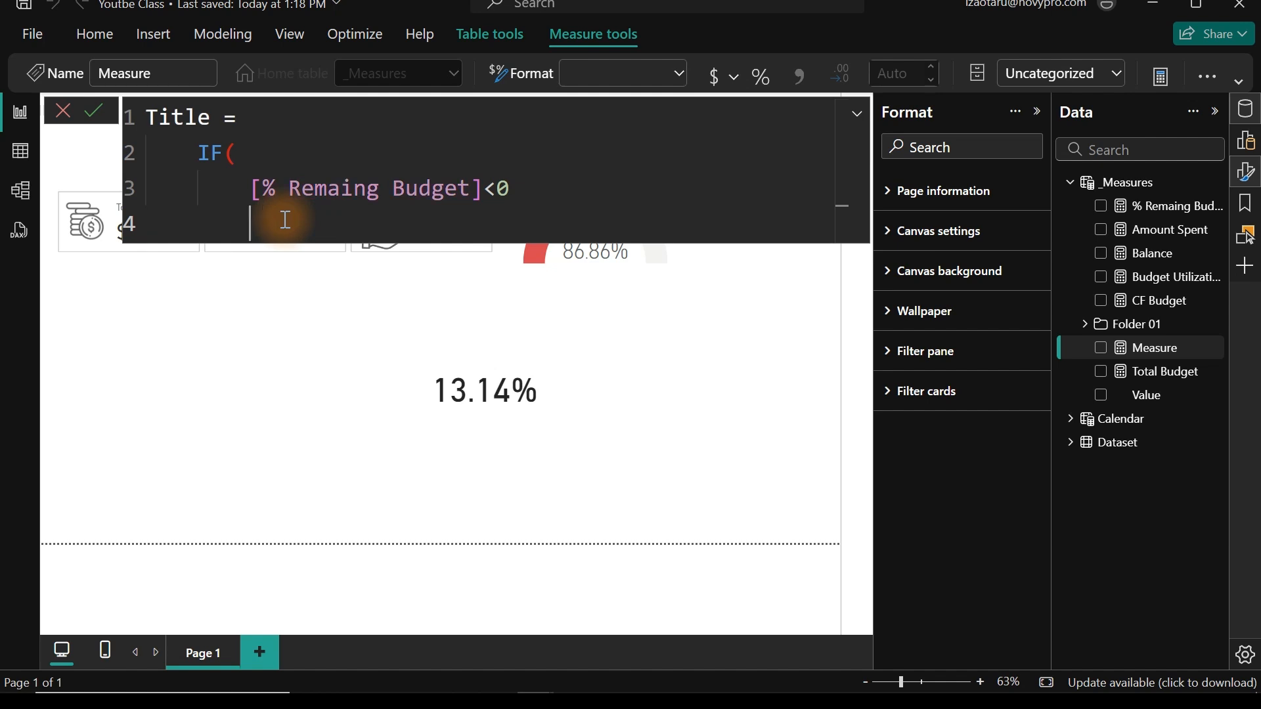
type(",")
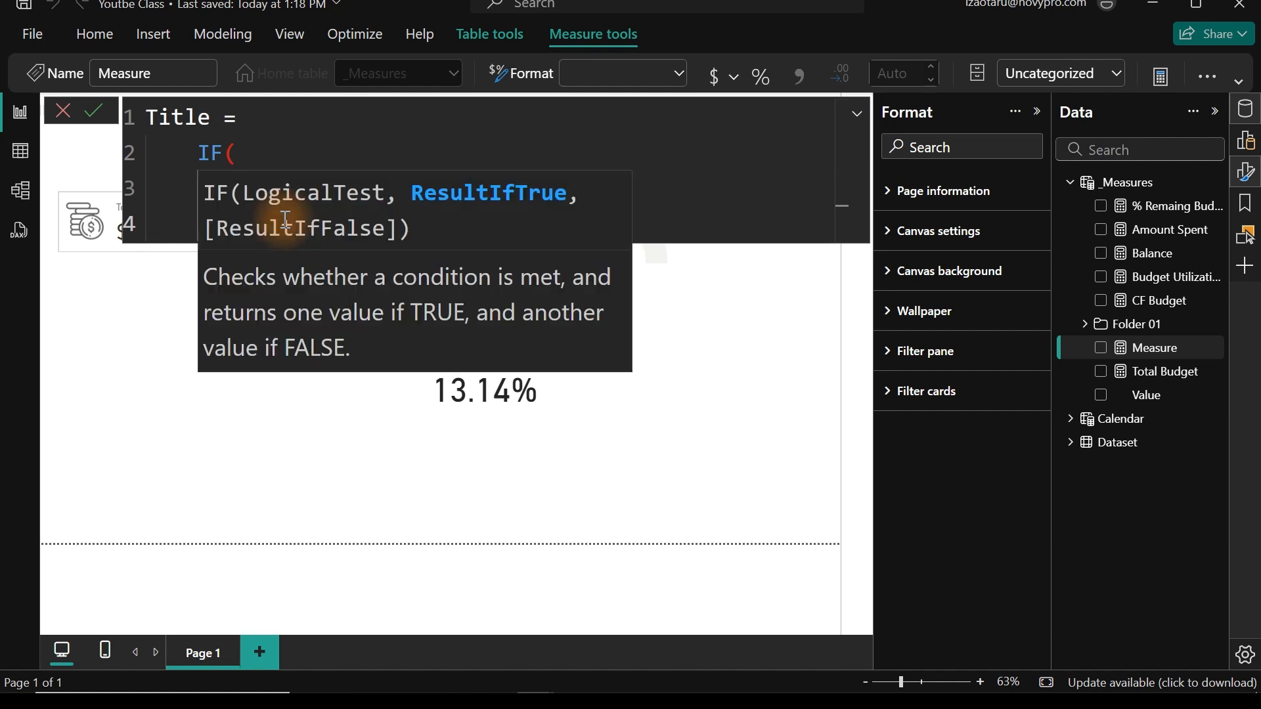
key("BackSpace")
key("BackSpace")
key("BackSpace")
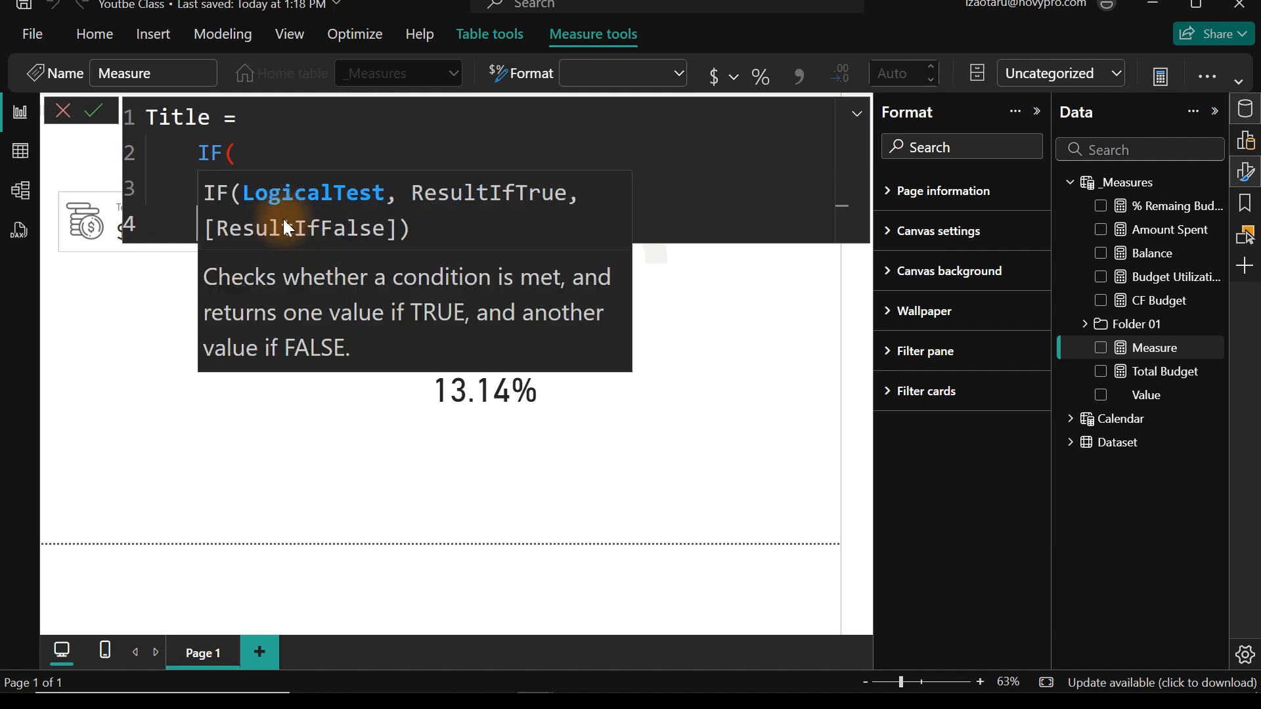
key("BackSpace")
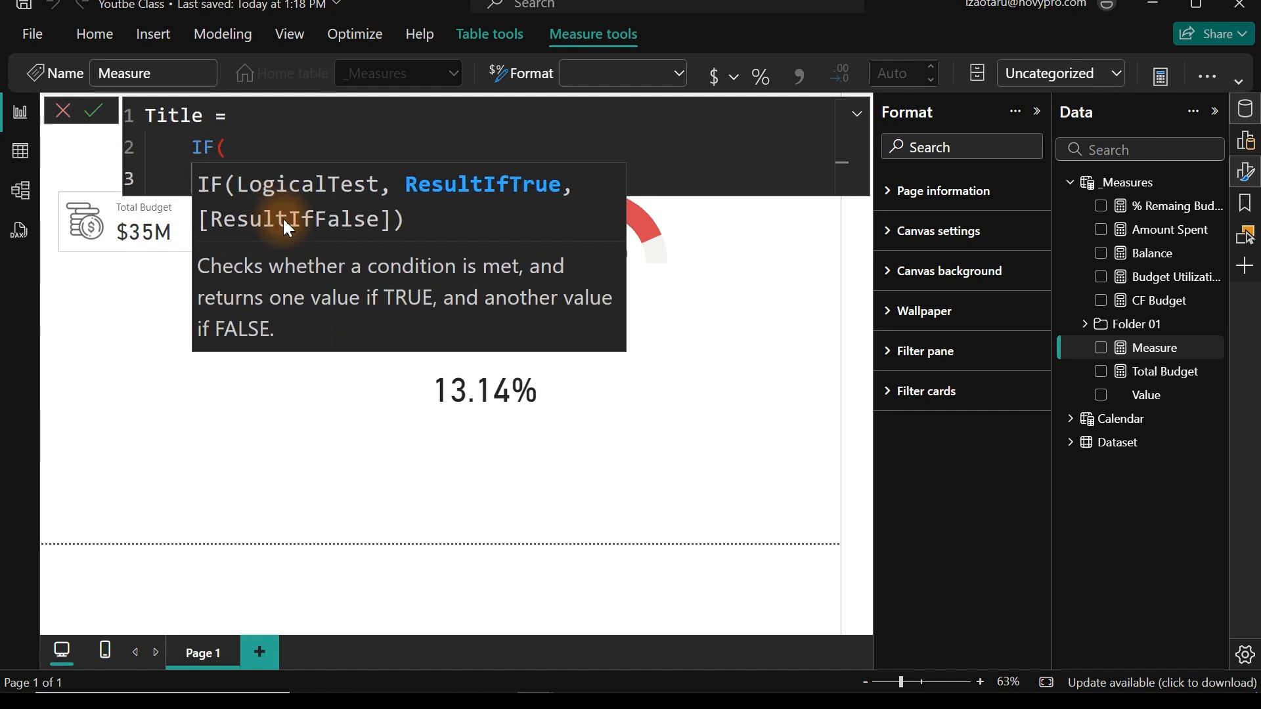
left_click(388, 158)
left_click(502, 182)
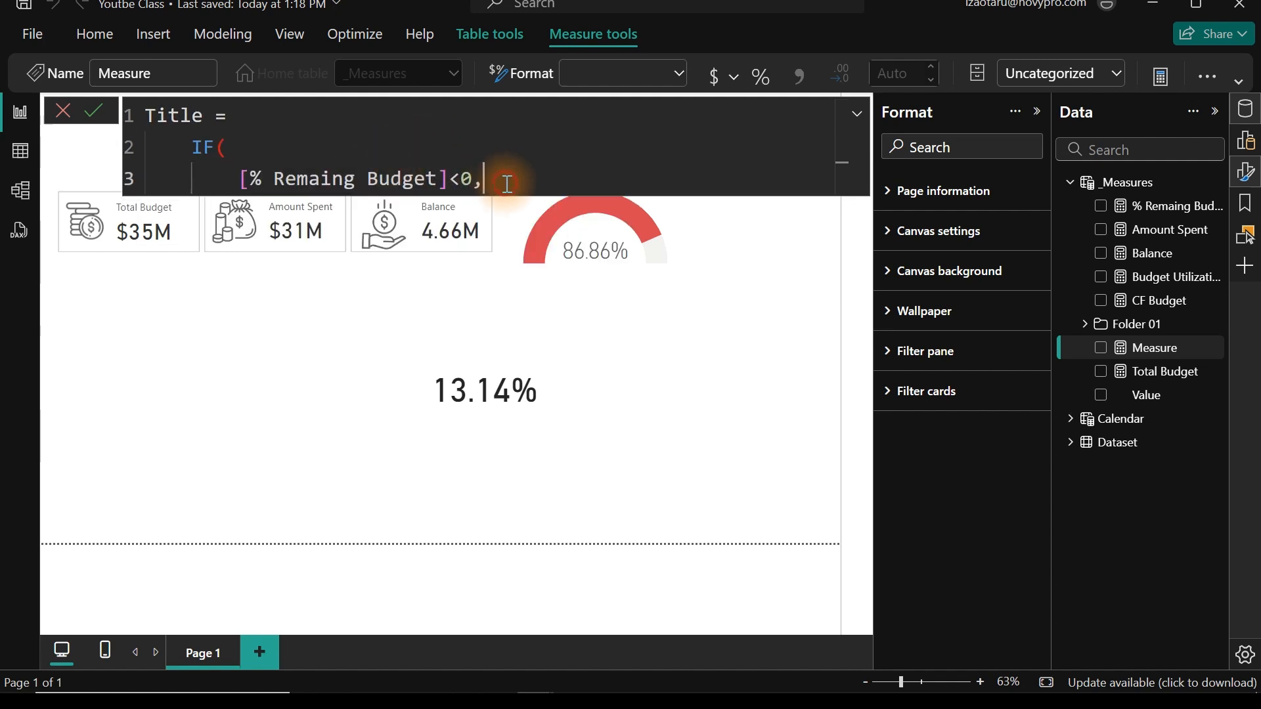
- Add "Above Buddget" as the IF's true result on its own line in the Title formula
key("shift+Return")
type("\"")
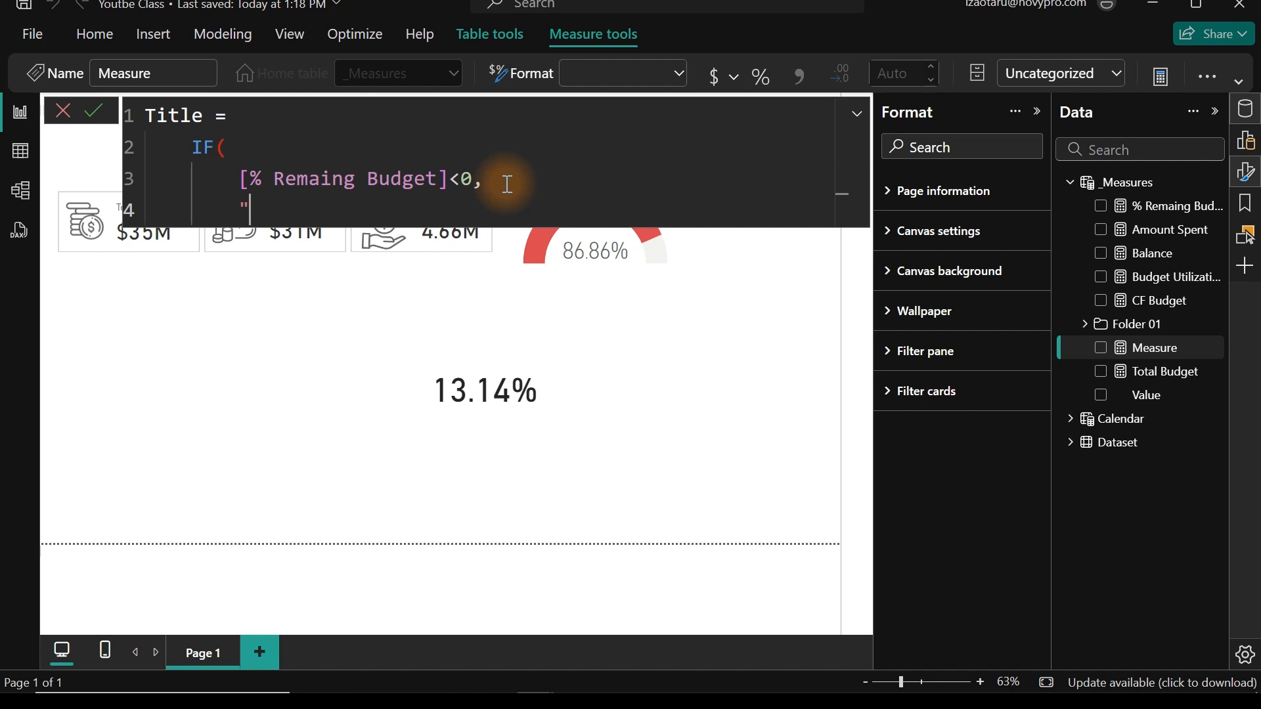
type("Ab")
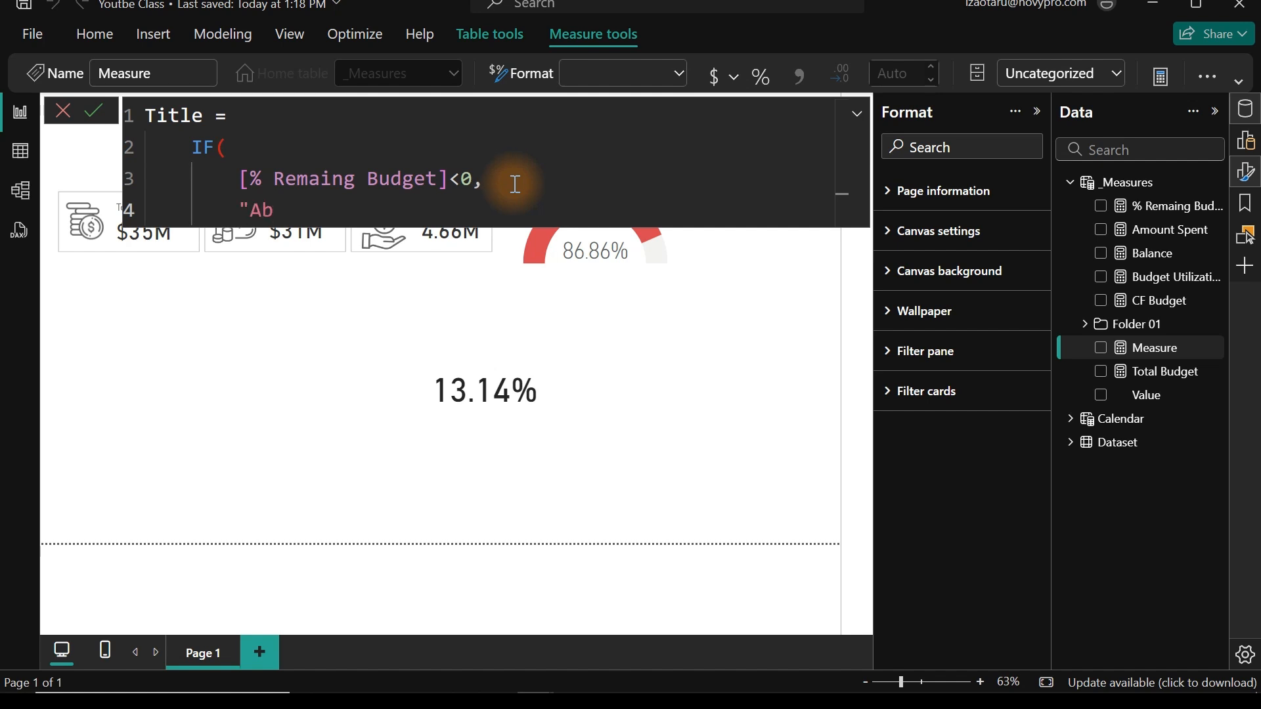
type("ove Buddget")
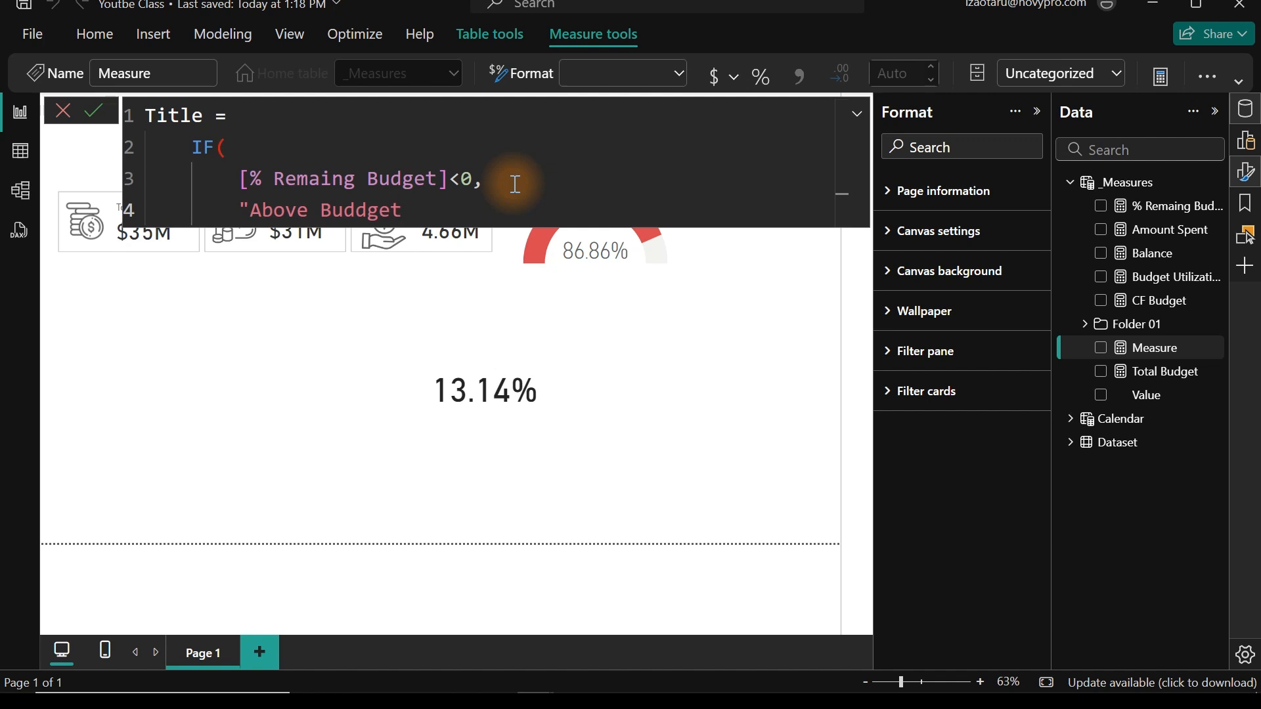
type("\",")
- Add "Remaining Budget" as the IF's false result, close the function and commit the Title measure
key("shift+Return")
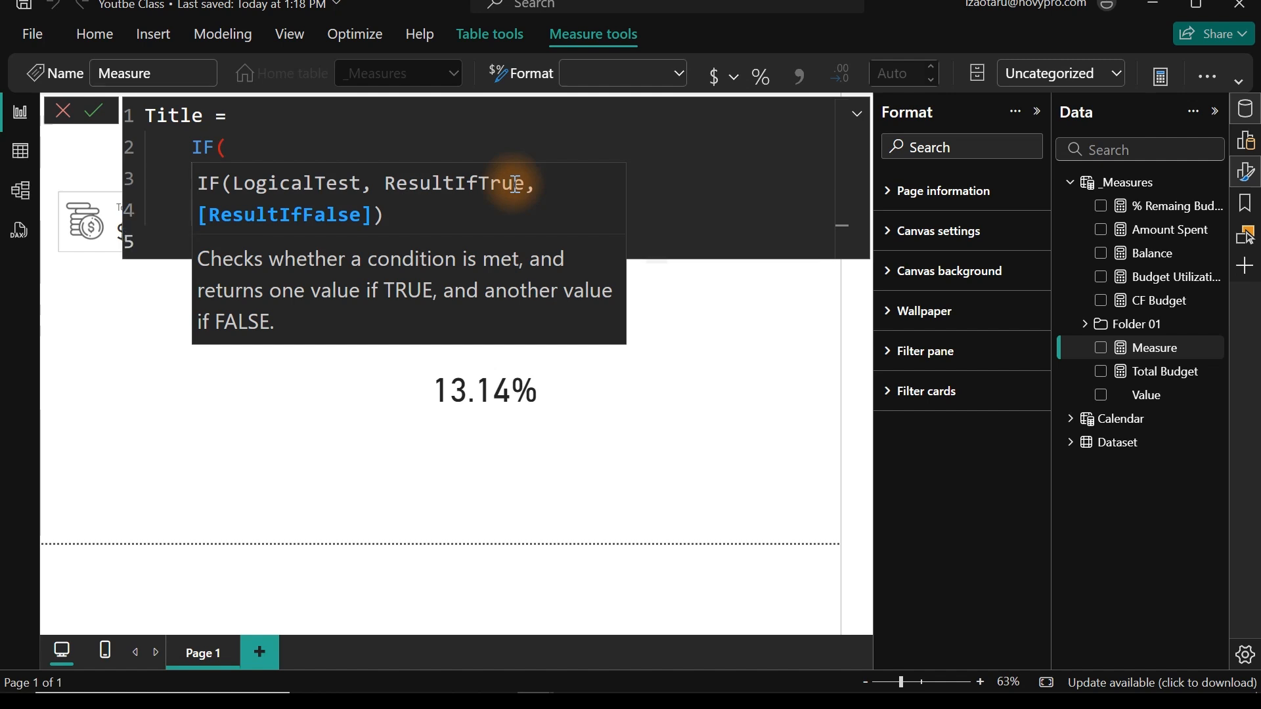
type("\"Above Buddget\",")
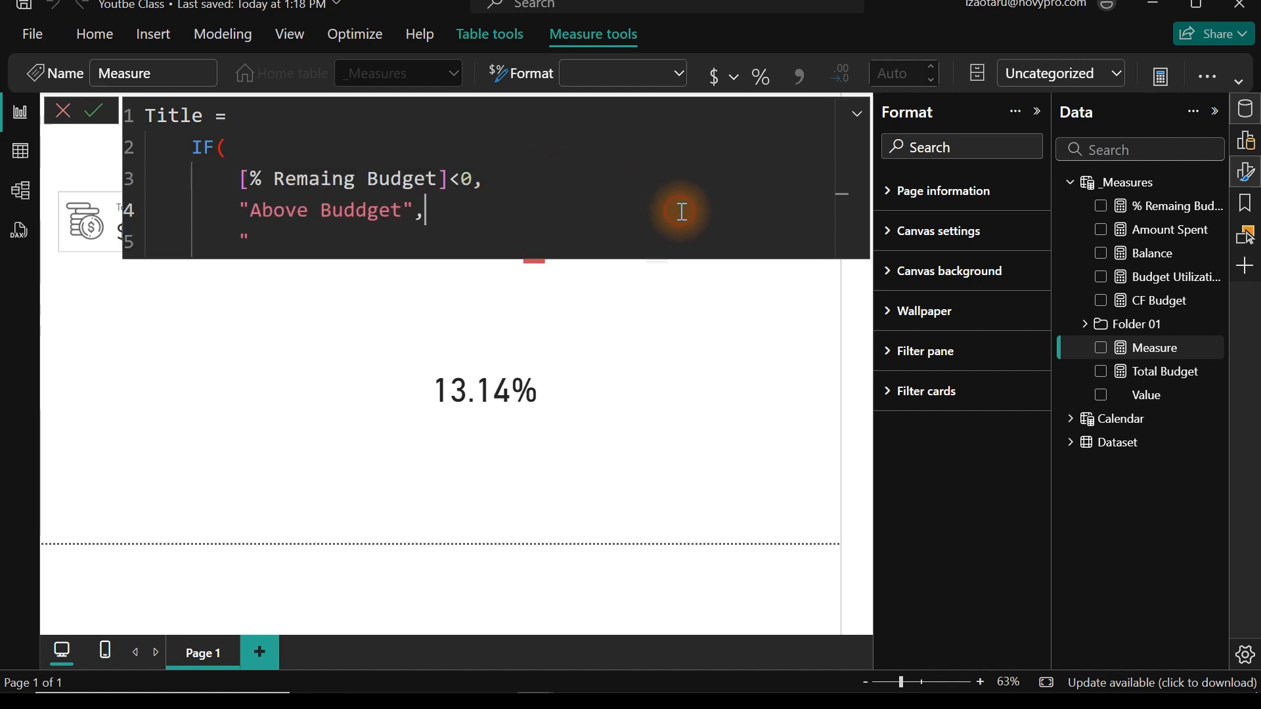
left_click(309, 242)
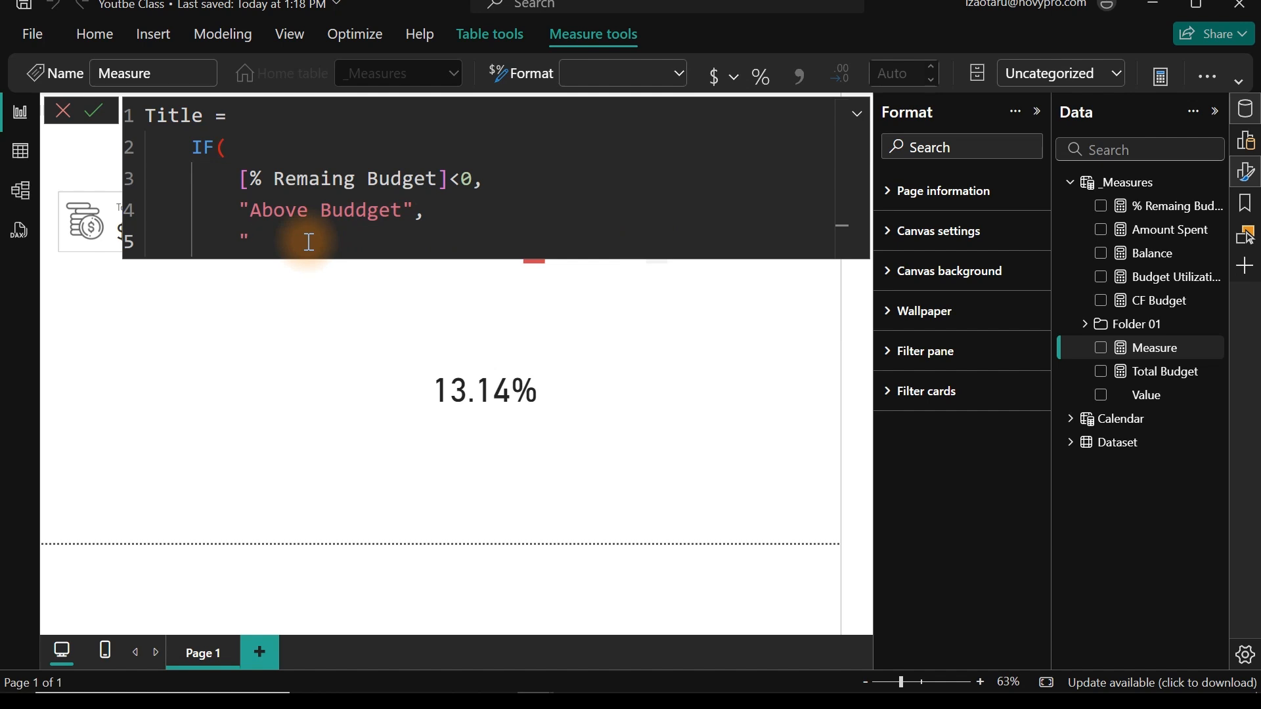
type("Remaini")
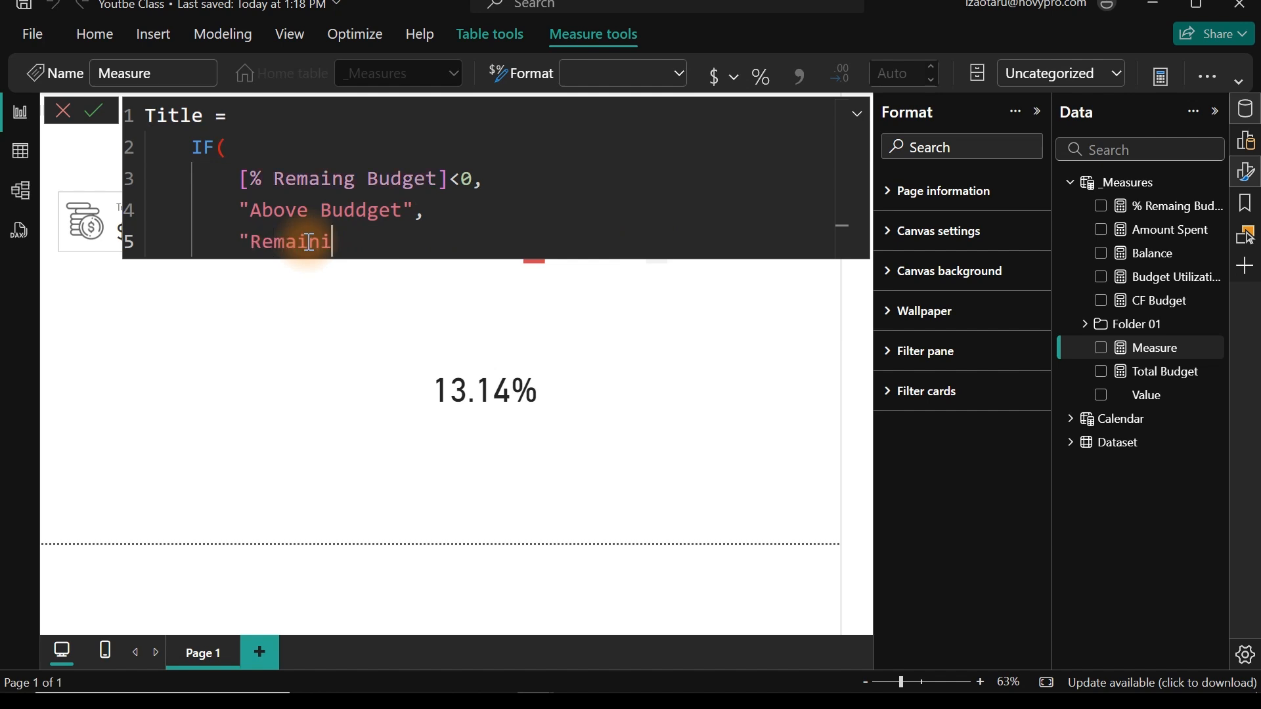
type("ng Budget\"")
key("Return")
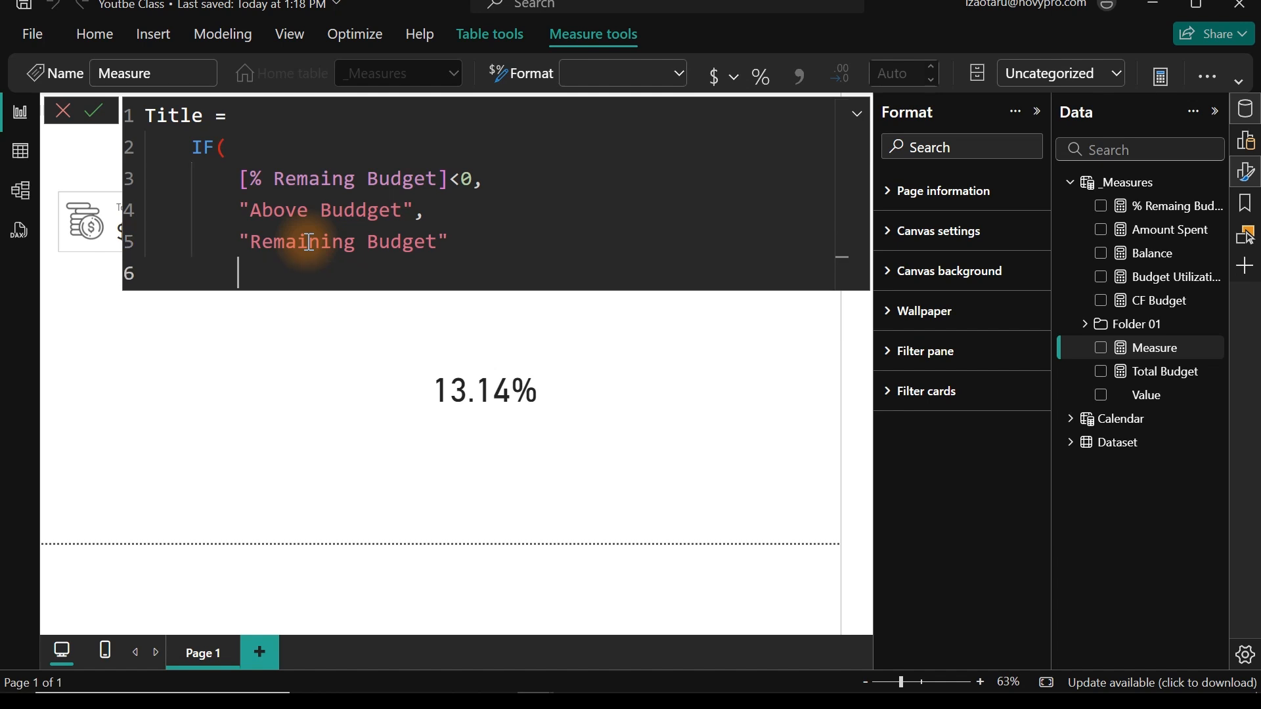
type(")")
key("Return")
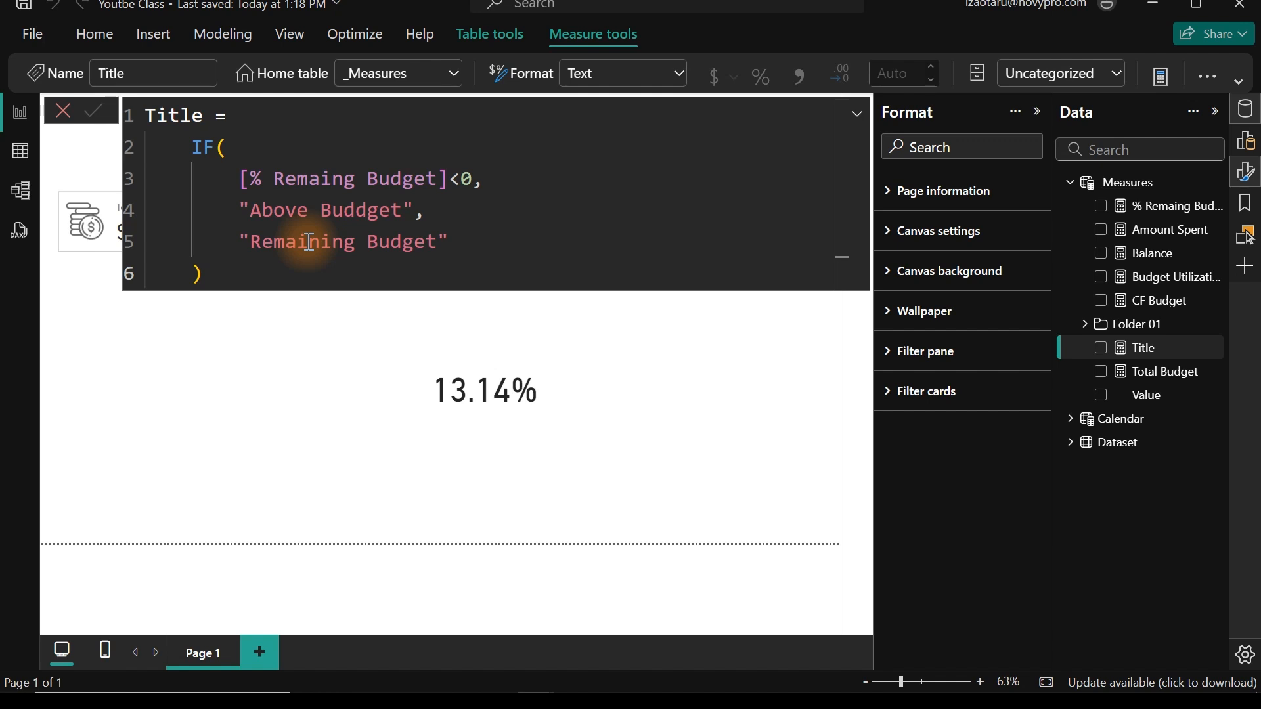
- Add a card showing the Title measure, flatten it to one text line and place it below the % Remaing Budget card
left_click(616, 438)
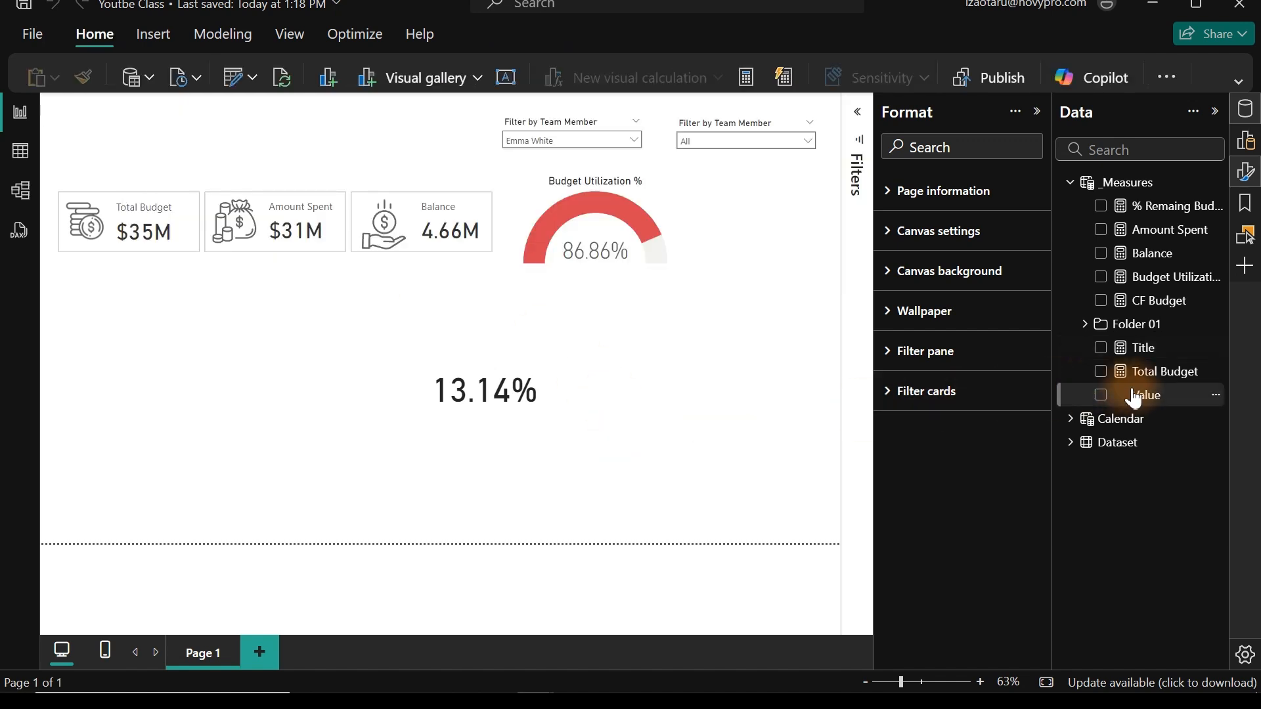
left_click(1102, 347)
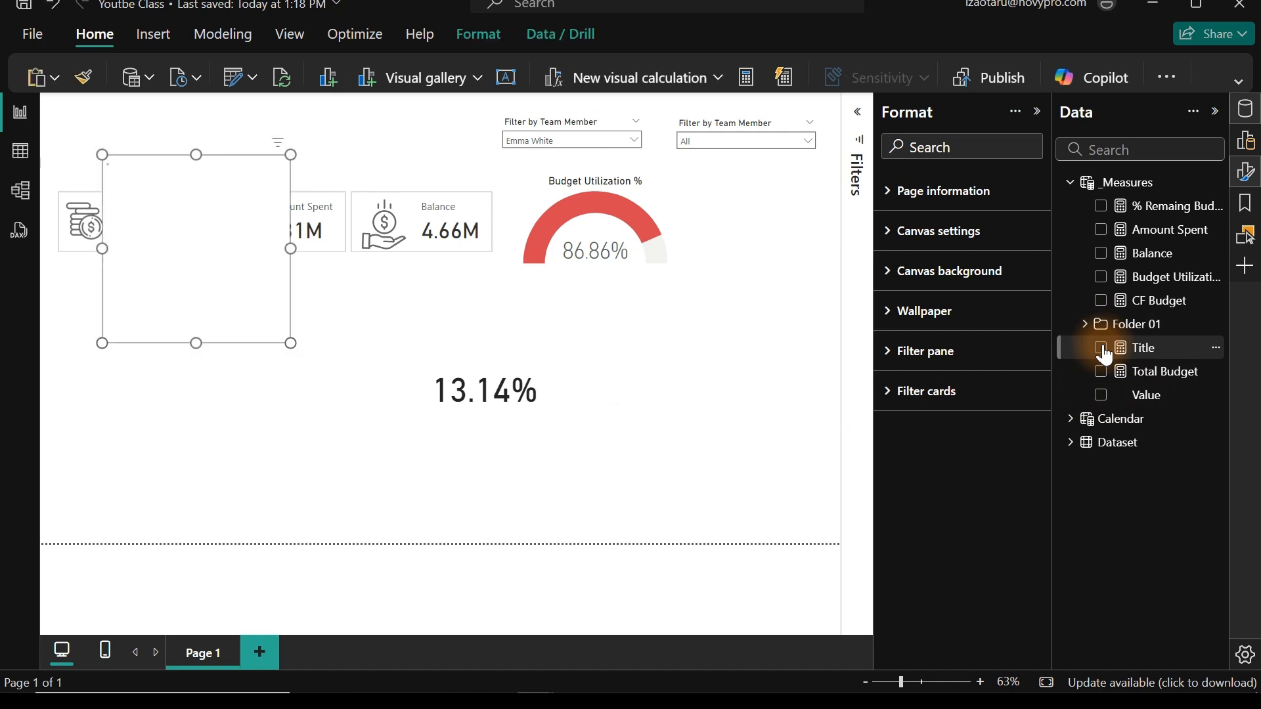
left_click_drag(293, 154, 416, 294)
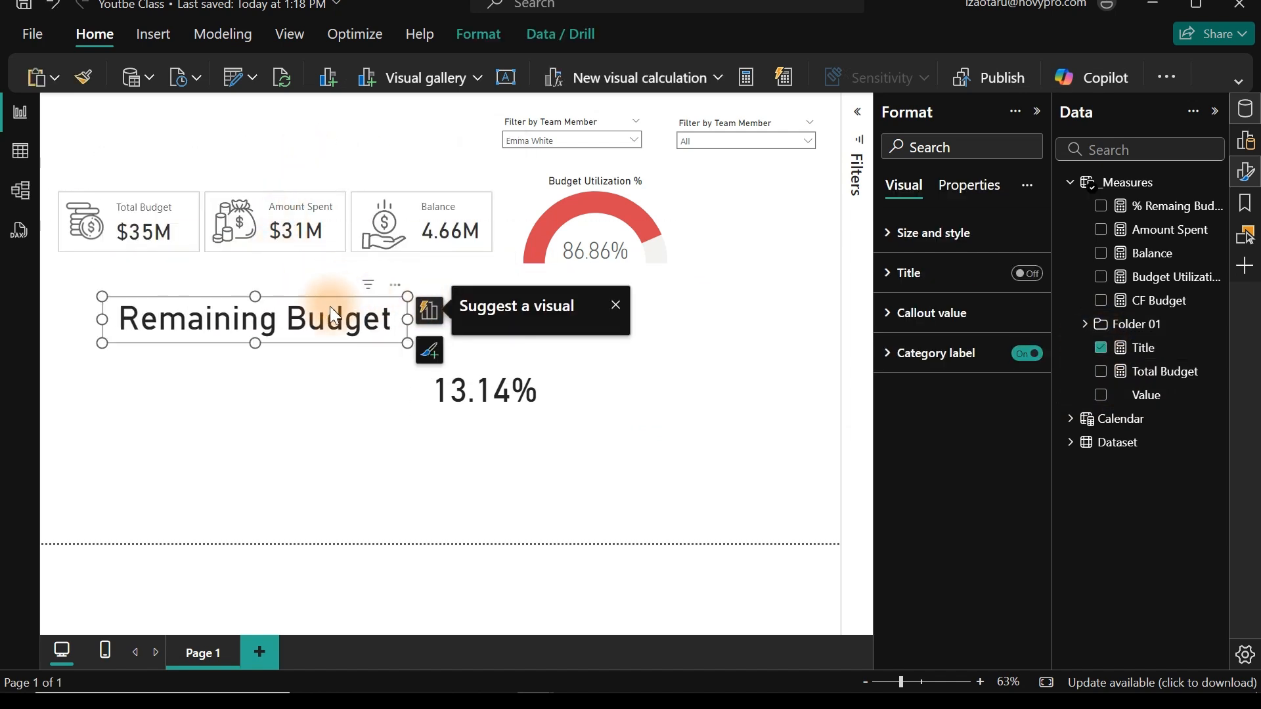
left_click_drag(329, 302, 377, 453)
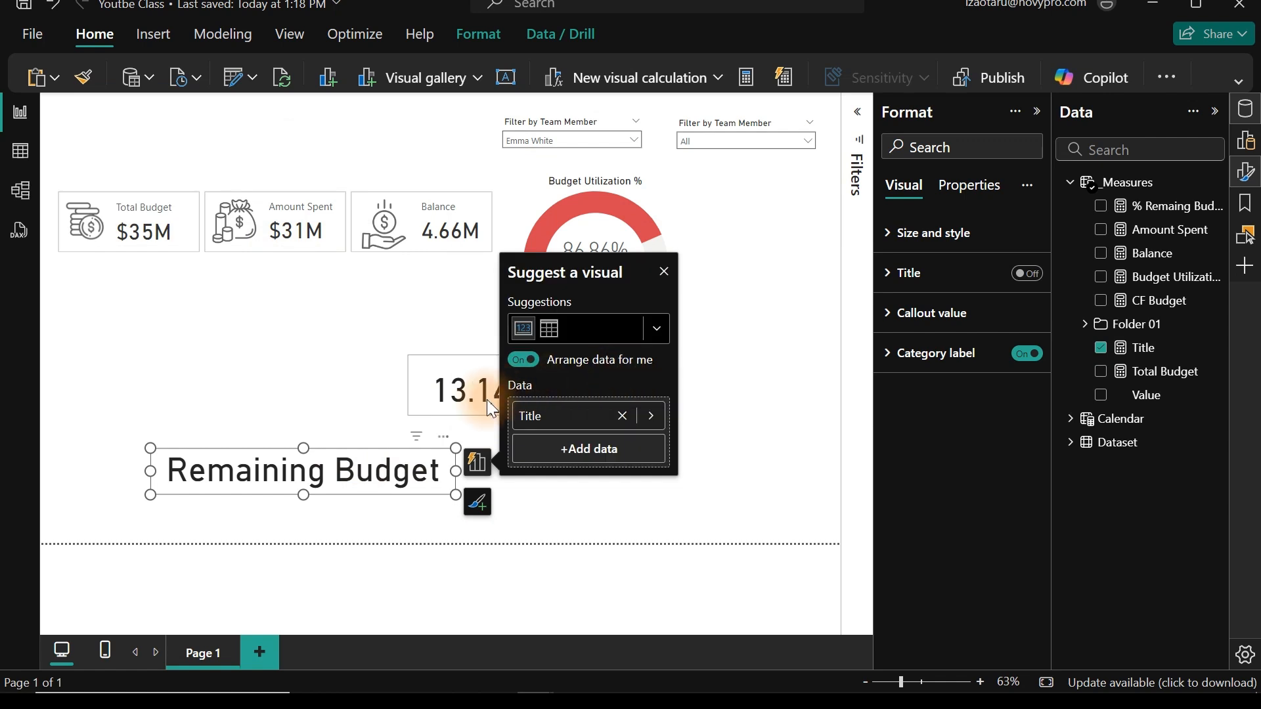
- Move the % Remaing Budget card sideways so it sits beneath the Budget Utilization % gauge
left_click(455, 402)
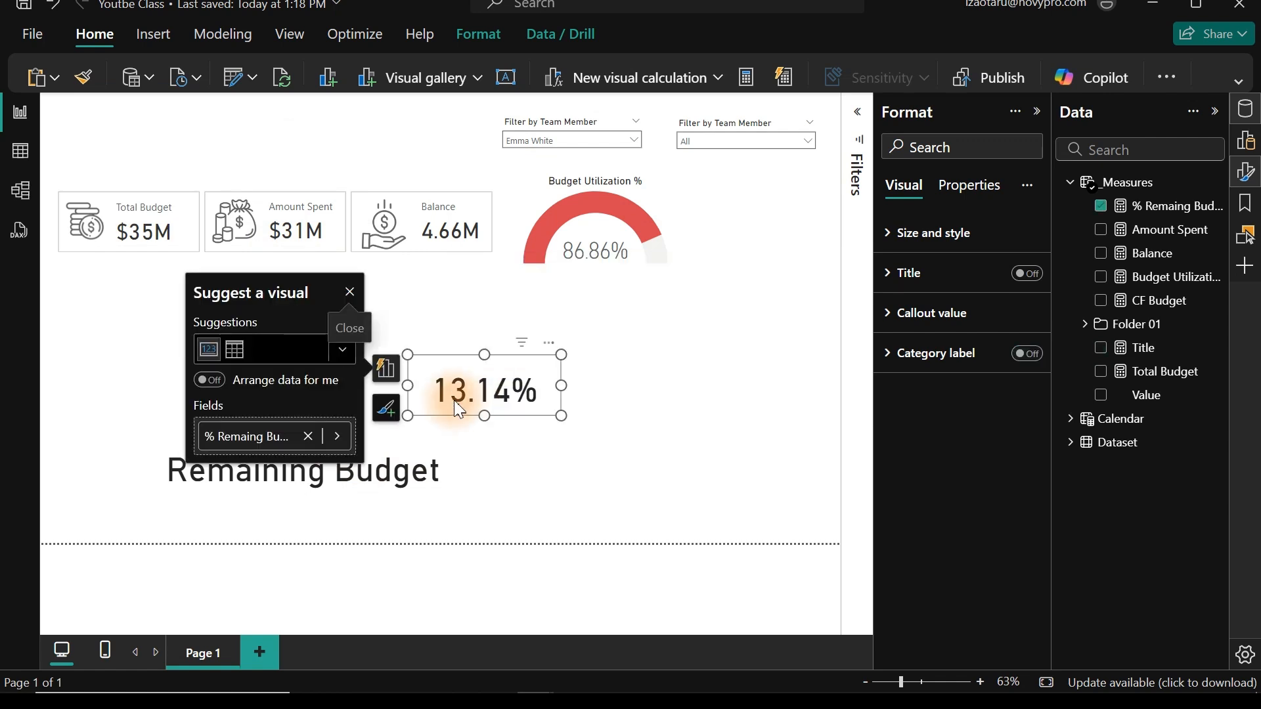
left_click_drag(457, 404, 524, 391)
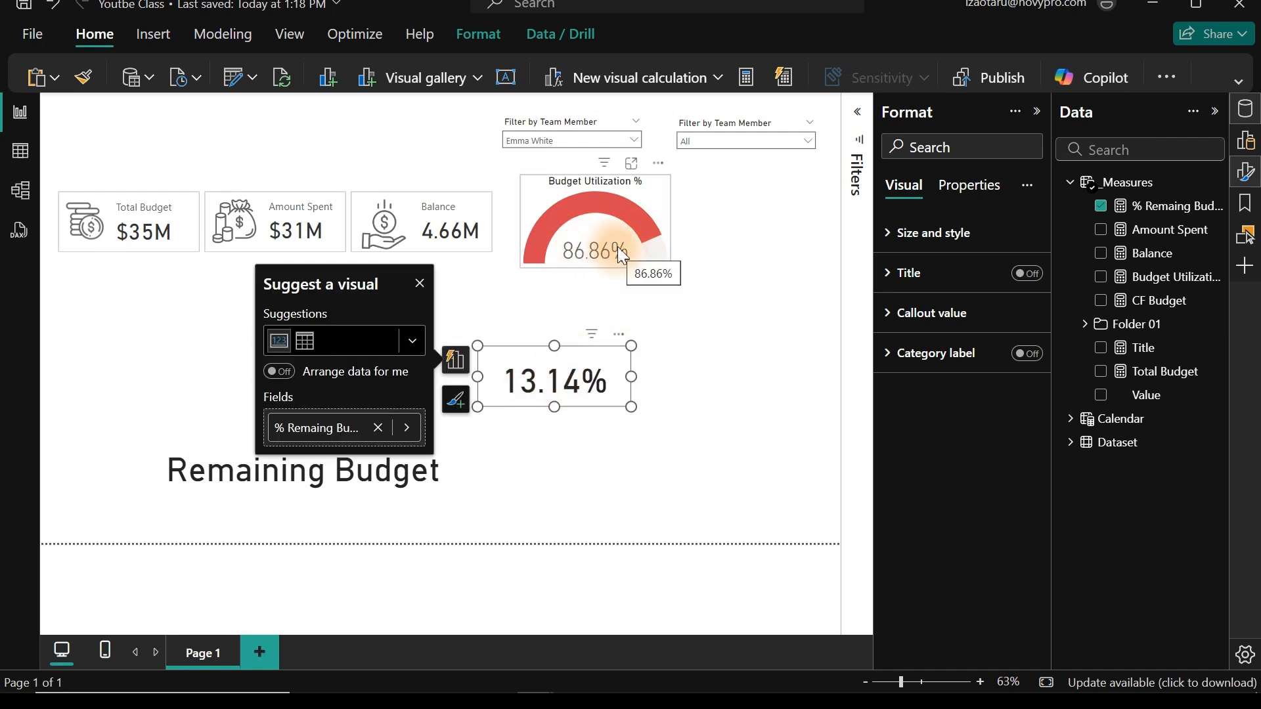
- Create a measure named CF Remaining Budget in the _Measures table and open its formula with an IF function
right_click(1168, 212)
left_click(1055, 276)
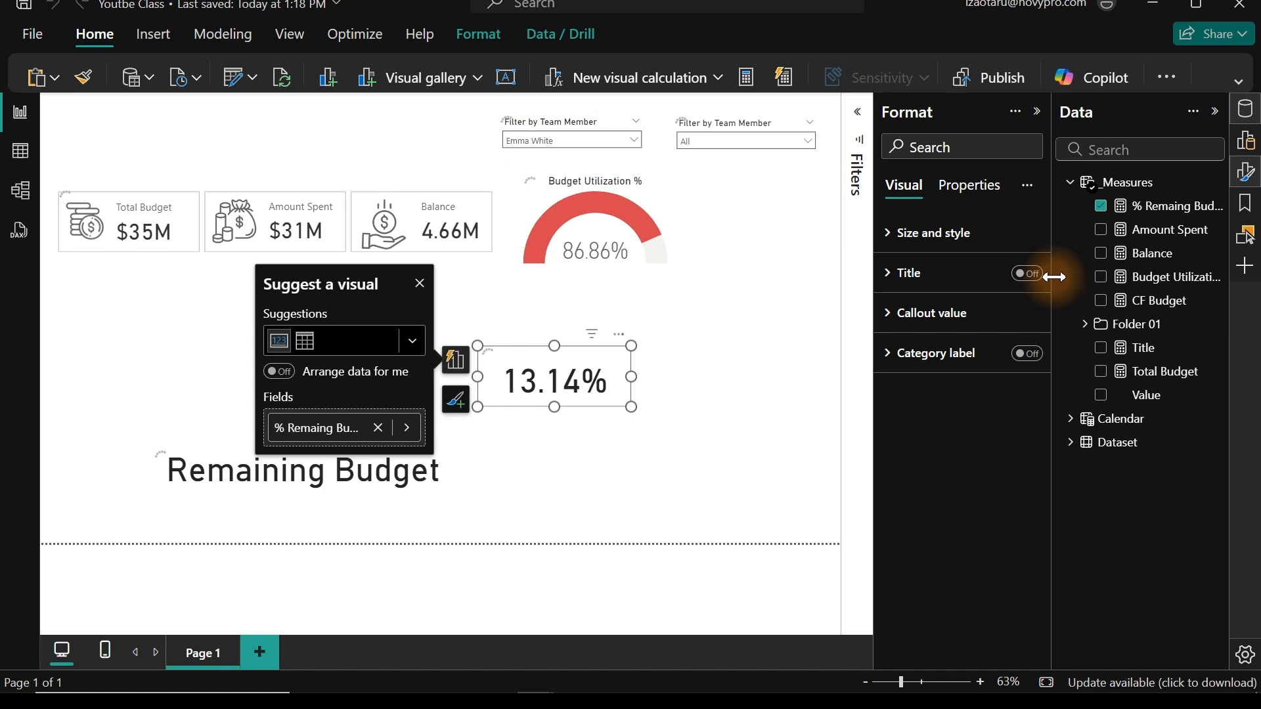
type("CF Remaining Budget =")
key("shift+Return")
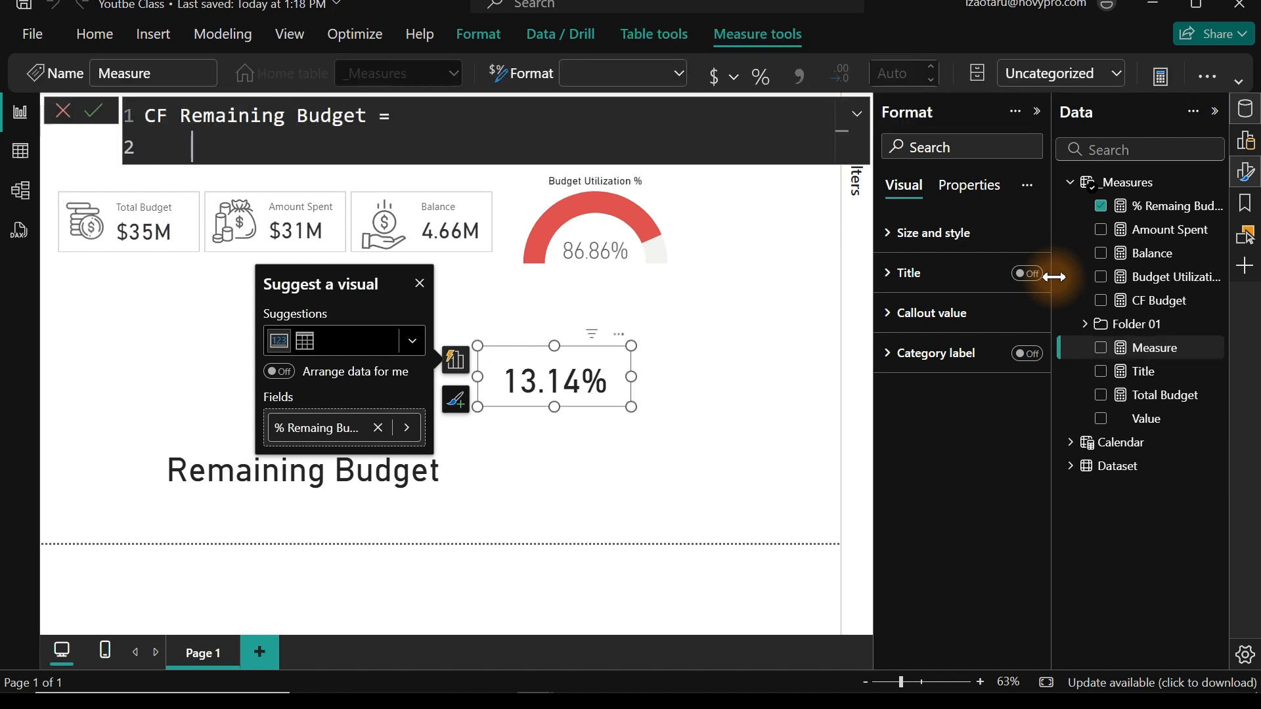
type("IF(")
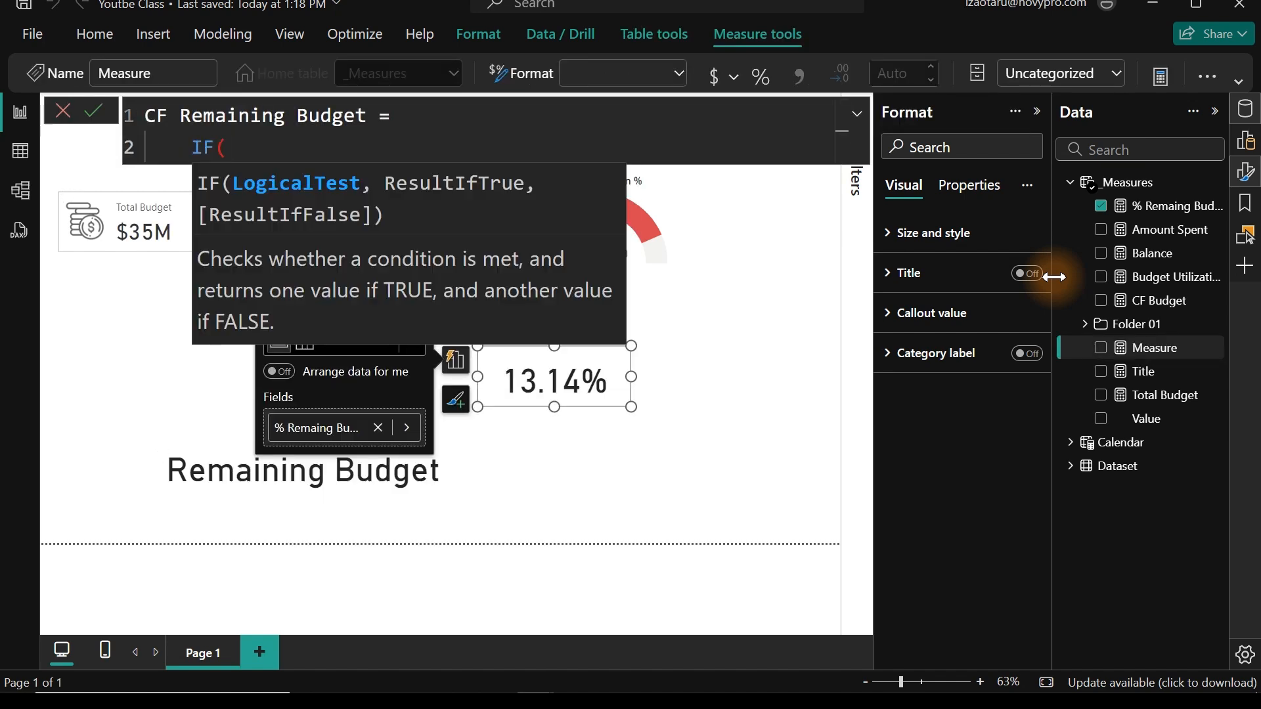
key("shift+Return")
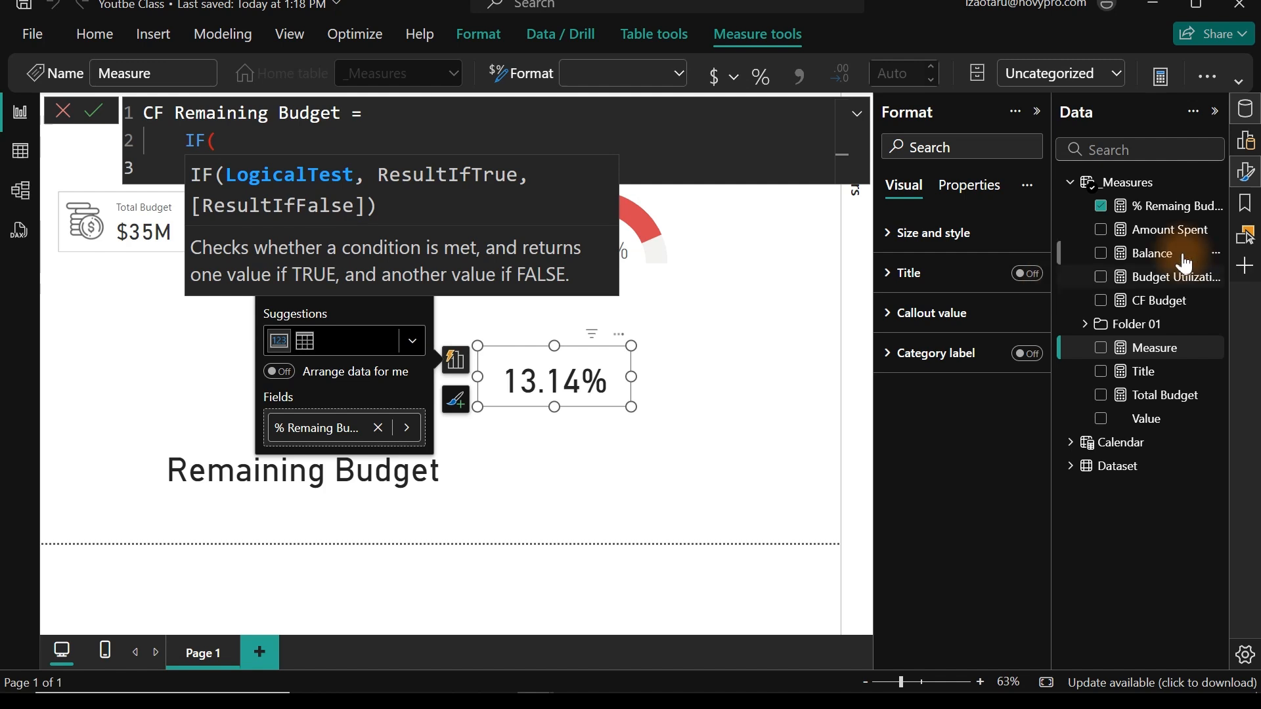
- Enter [% Remaing Budget]<0 as the IF's logical test on a new line, with 0 as its true result
left_click(335, 138)
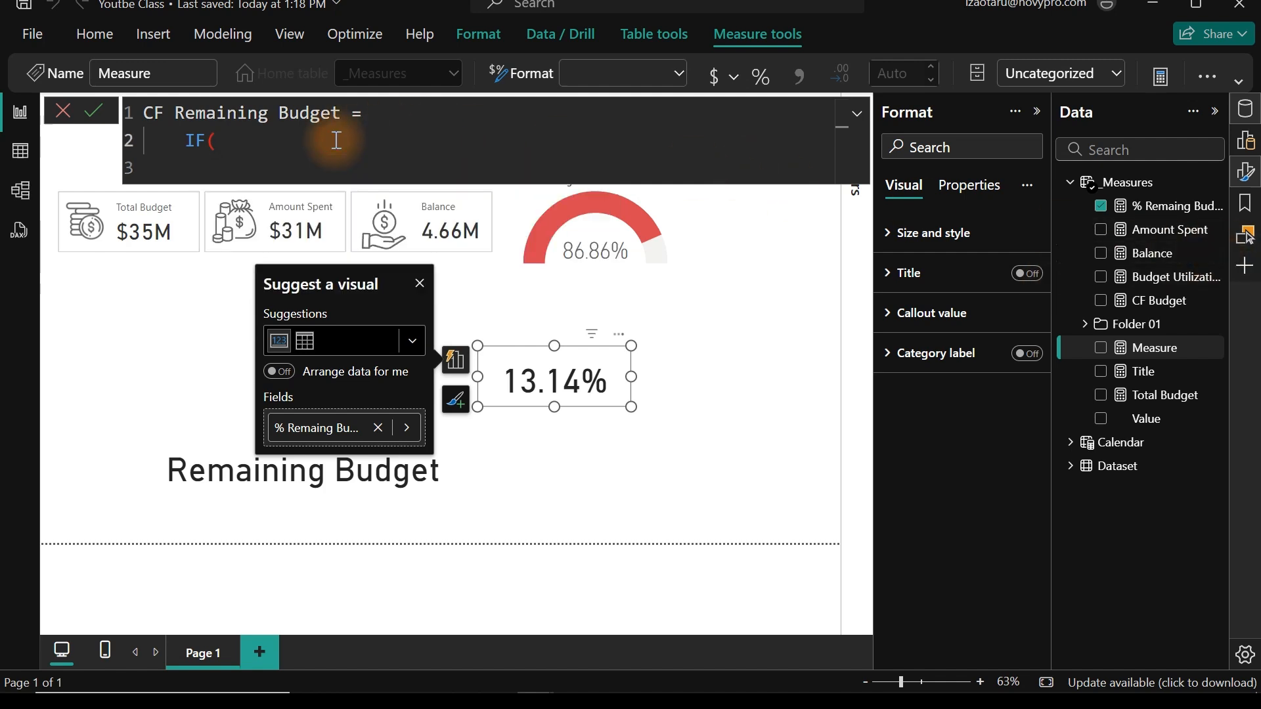
key("shift+Return")
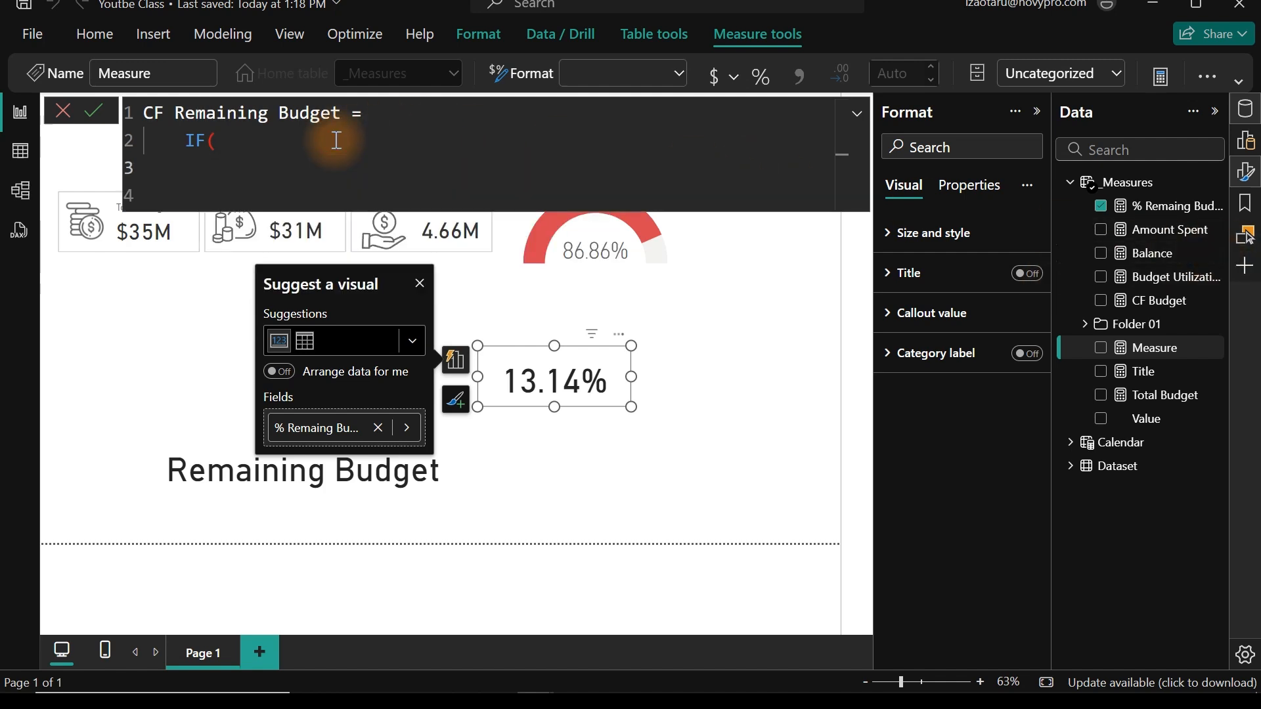
type("[")
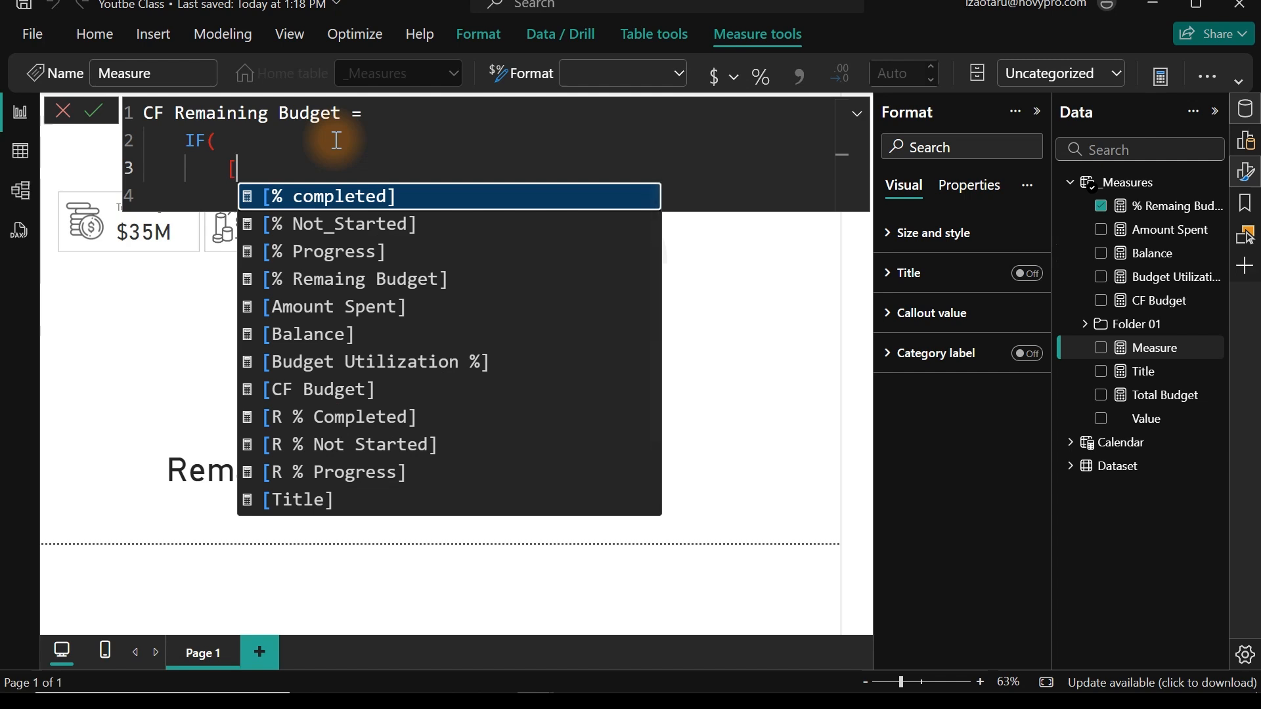
key("Up")
key("Down")
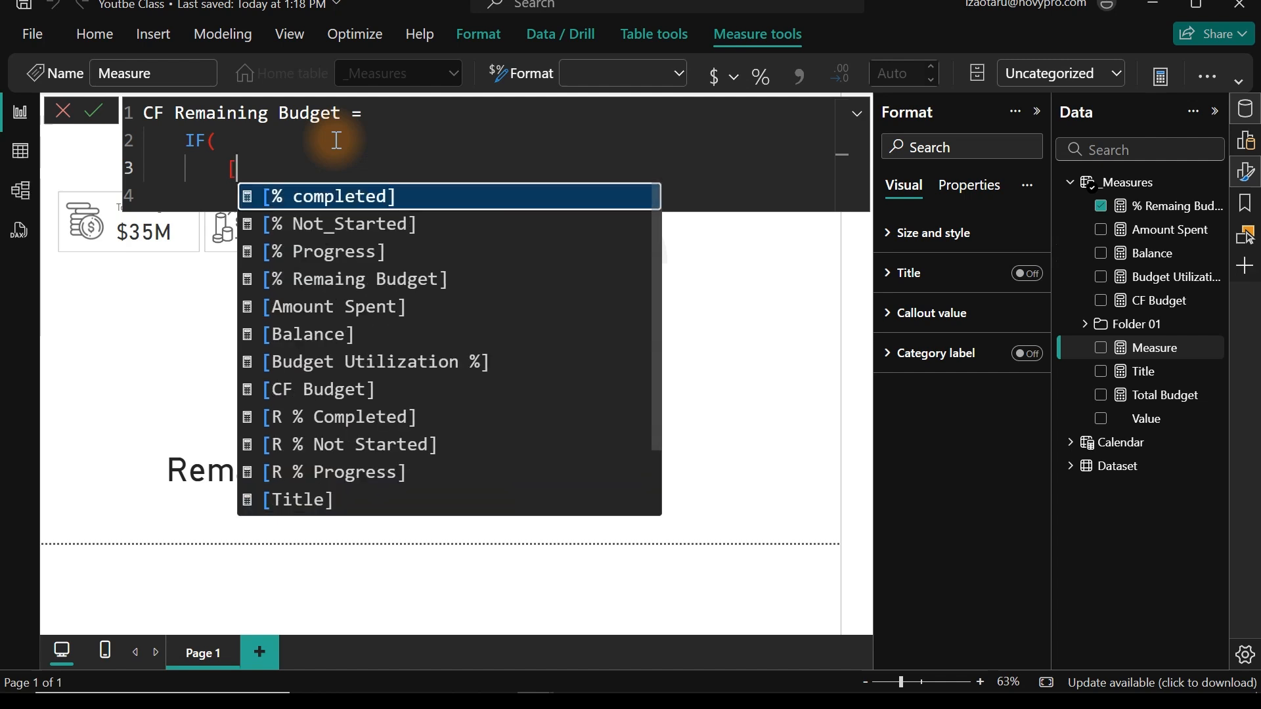
key("Down")
key("Down")
key("Down")
key("Tab")
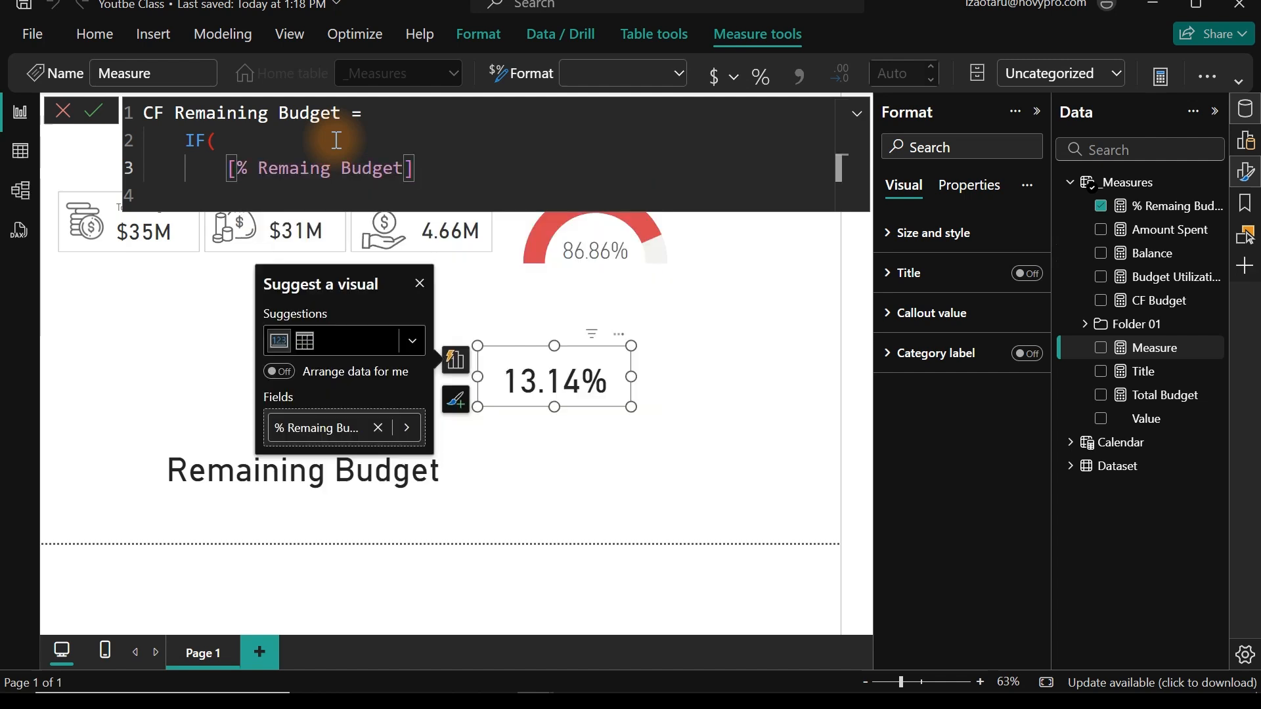
type("<0,")
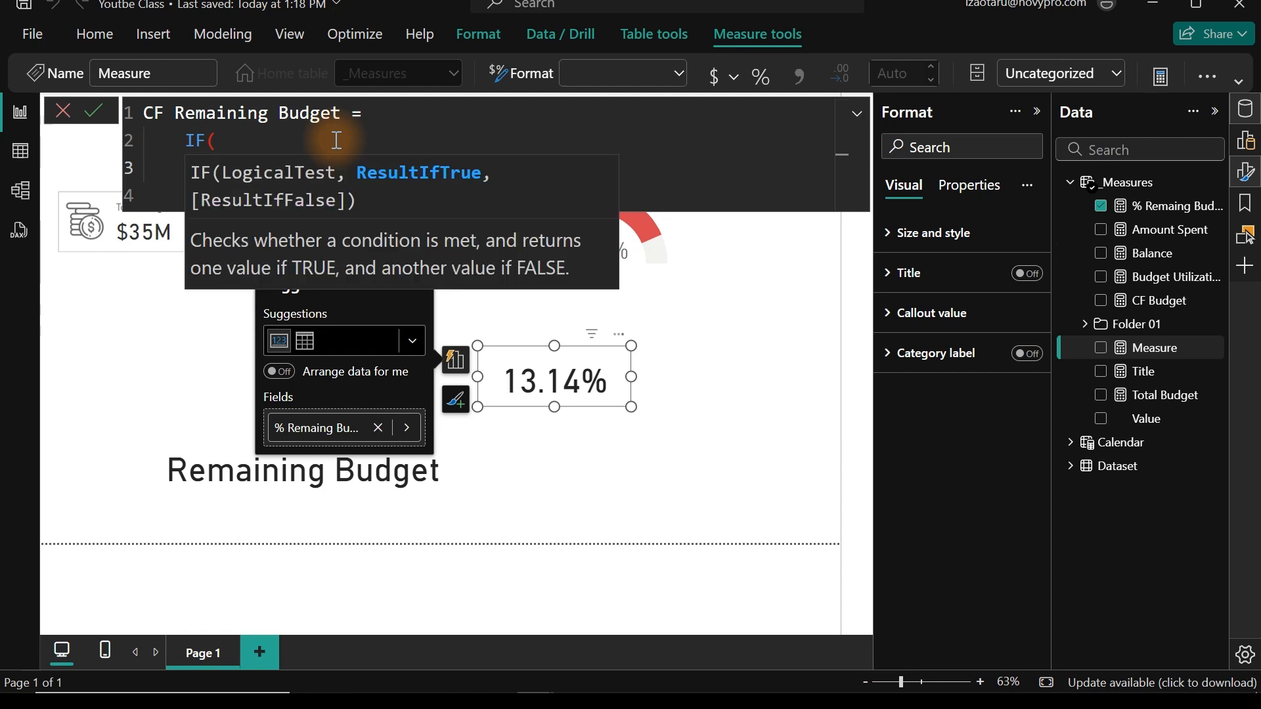
type(",")
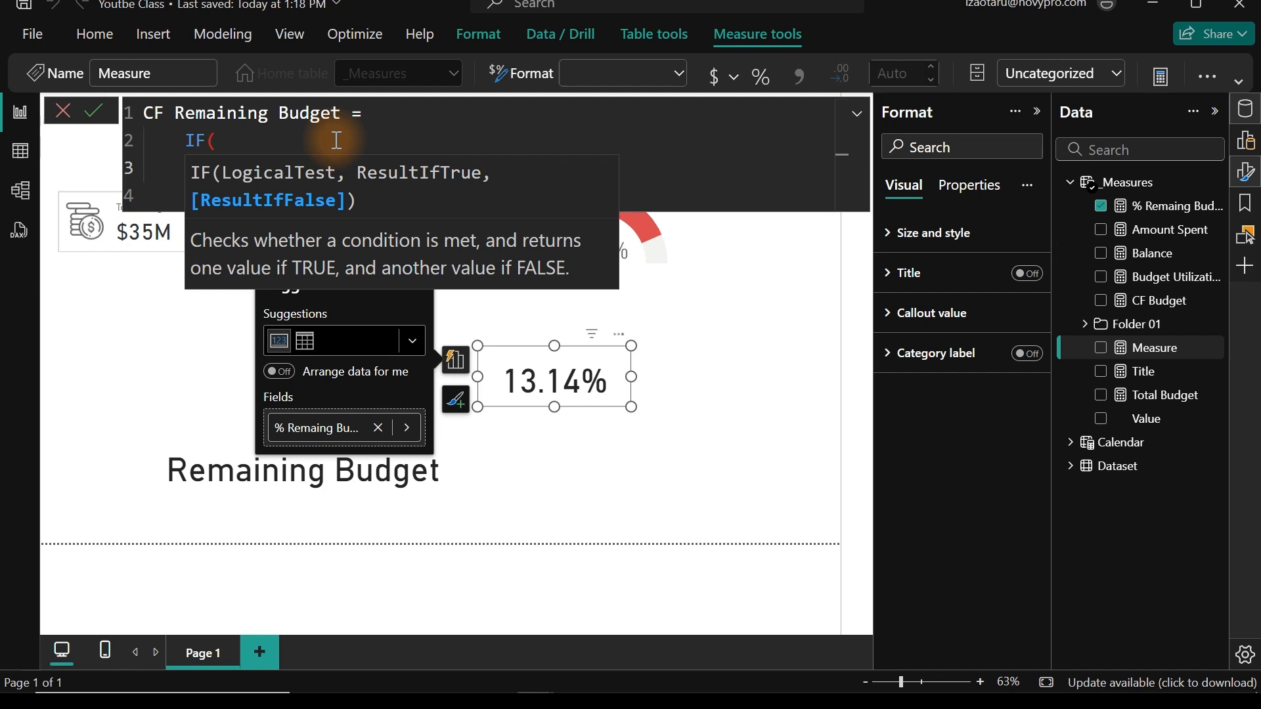
- Nest a second IF as the false result, testing [% Remaing Budget]<0.3 and returning 1 when true
key("shift+Return")
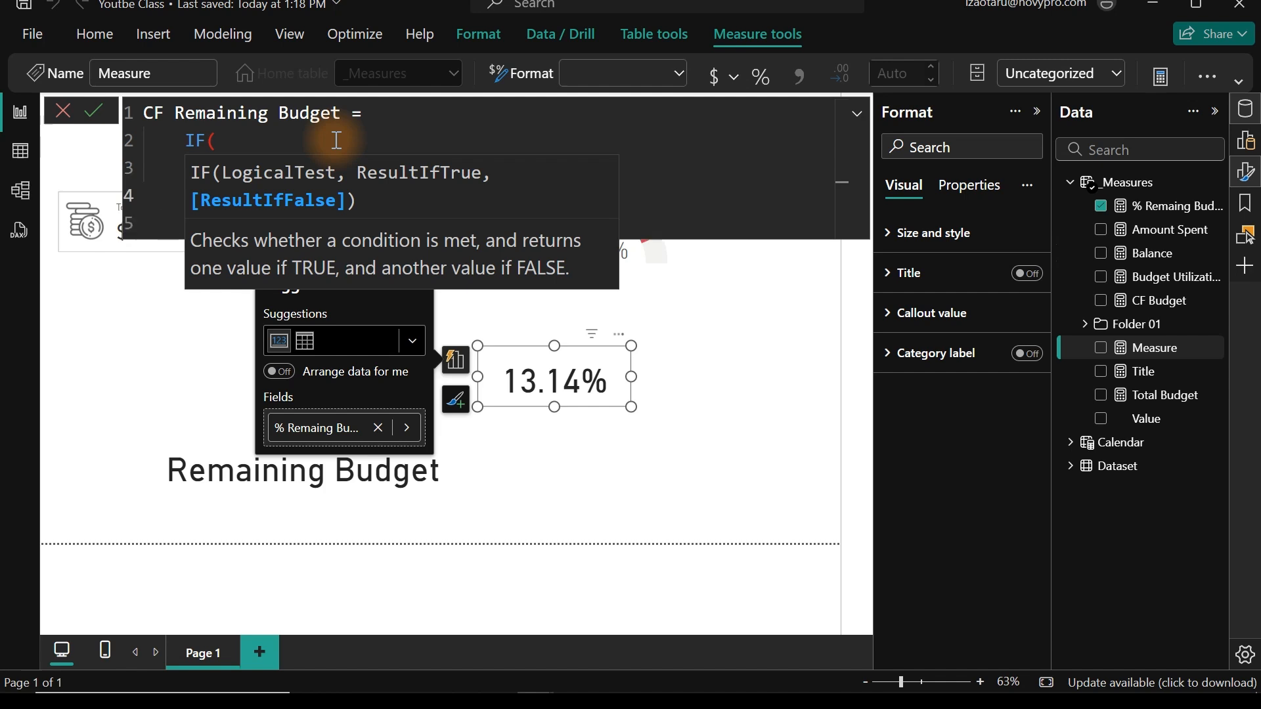
type("IF")
key("Tab")
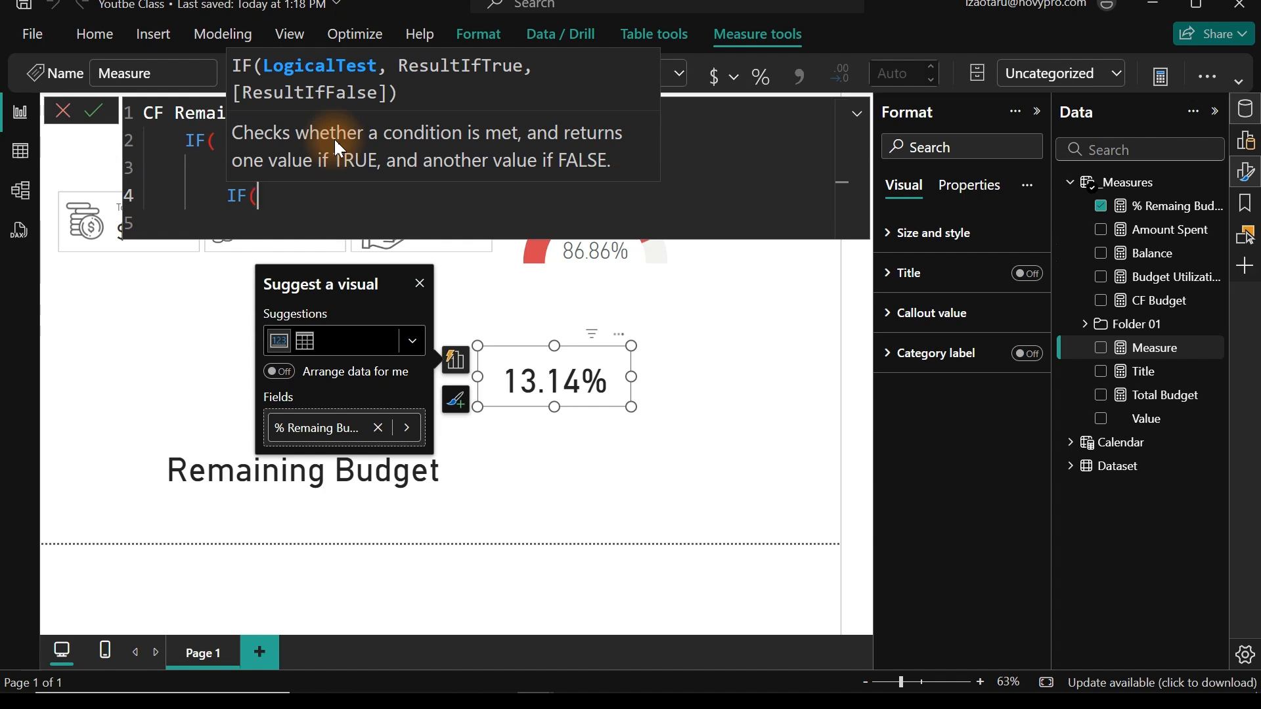
type("[")
key("Down")
key("Down")
key("Down")
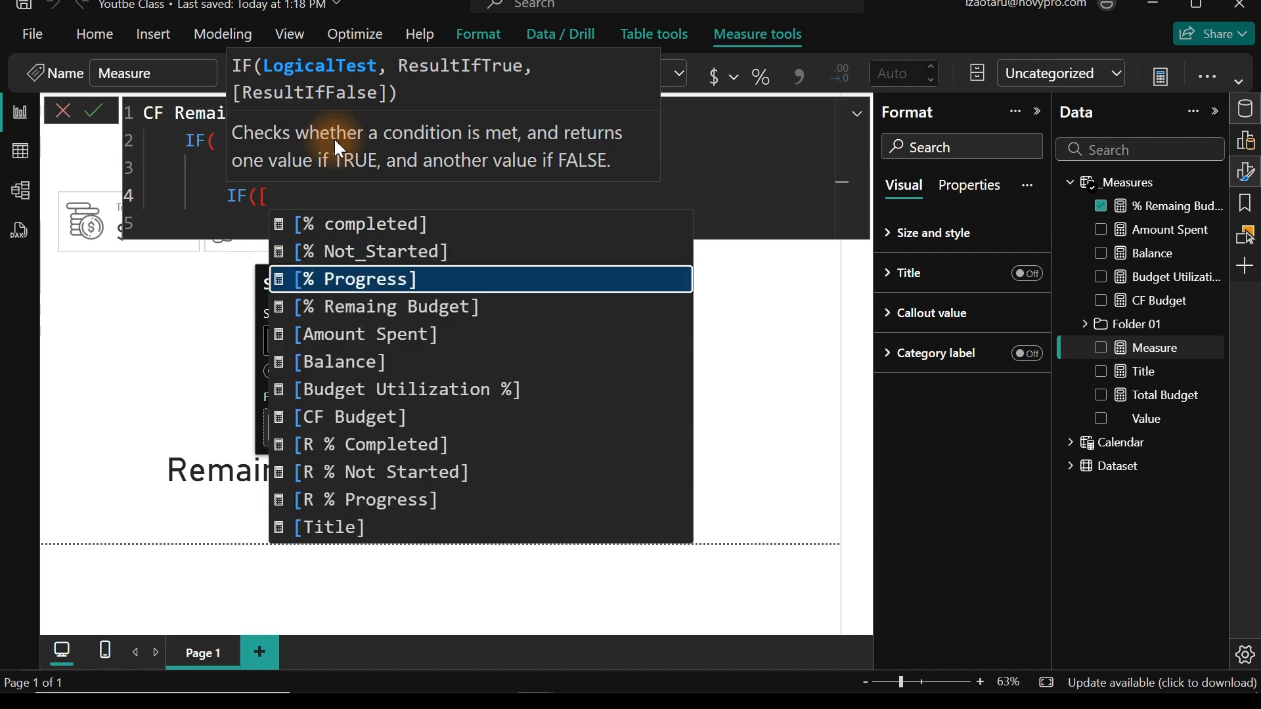
key("Tab")
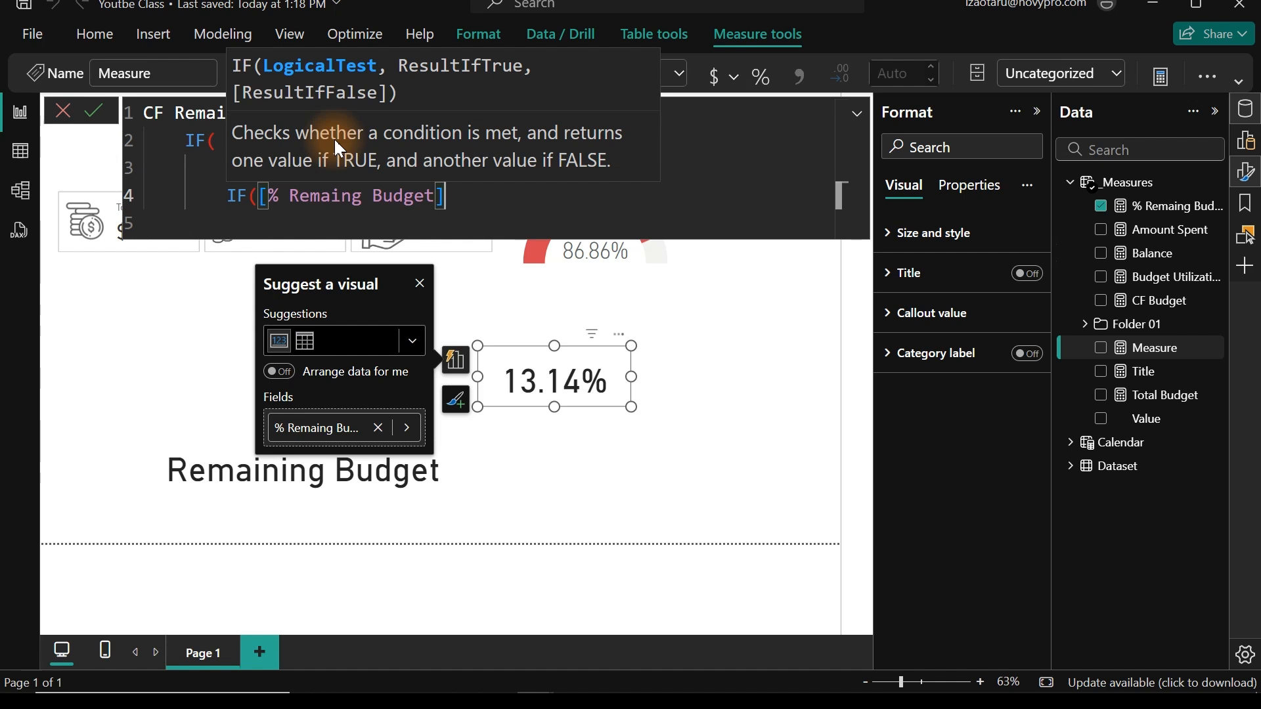
type("<0.3")
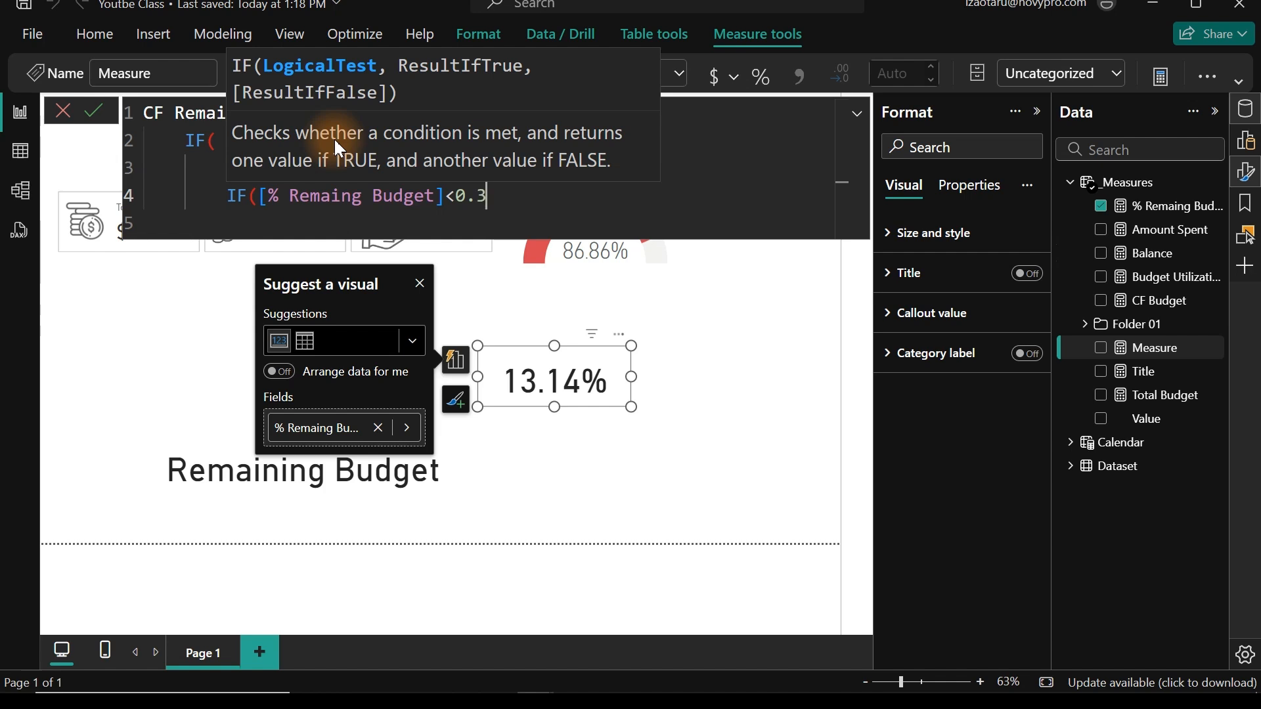
type(", ")
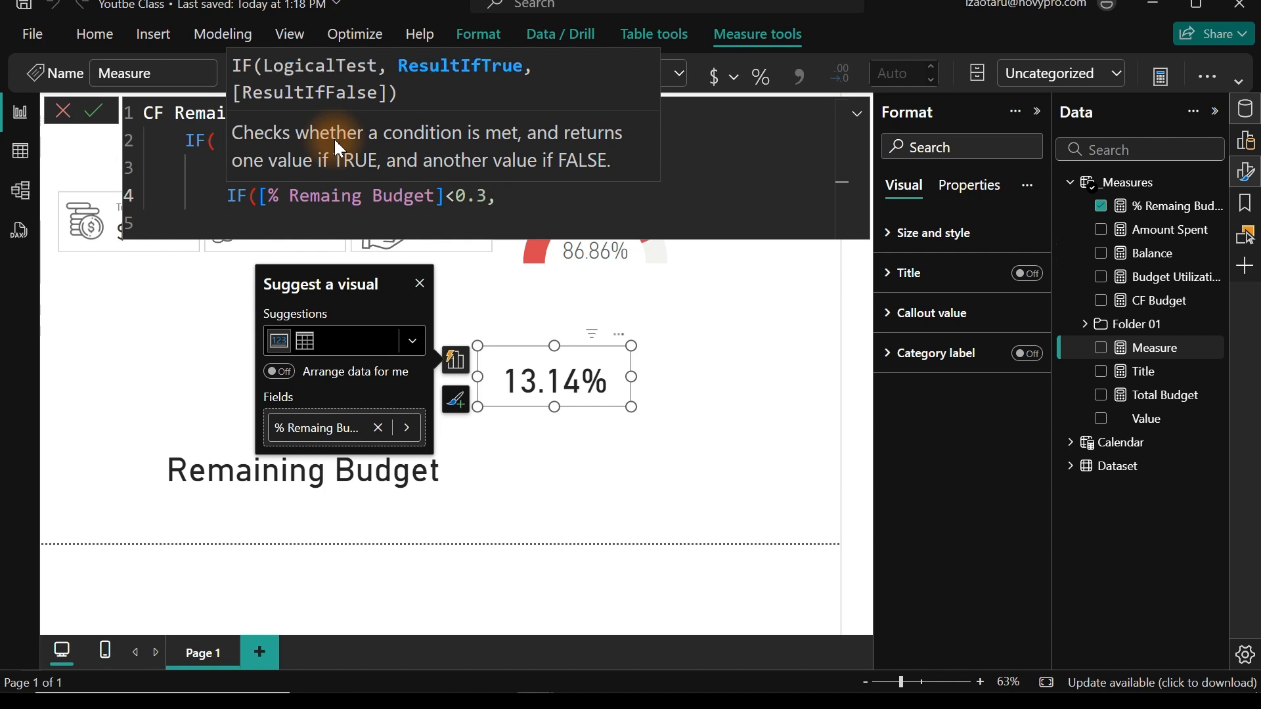
type("1,")
- Add 2 as the nested IF's false result, close both functions and commit the CF Remaining Budget measure
key("shift+Return")
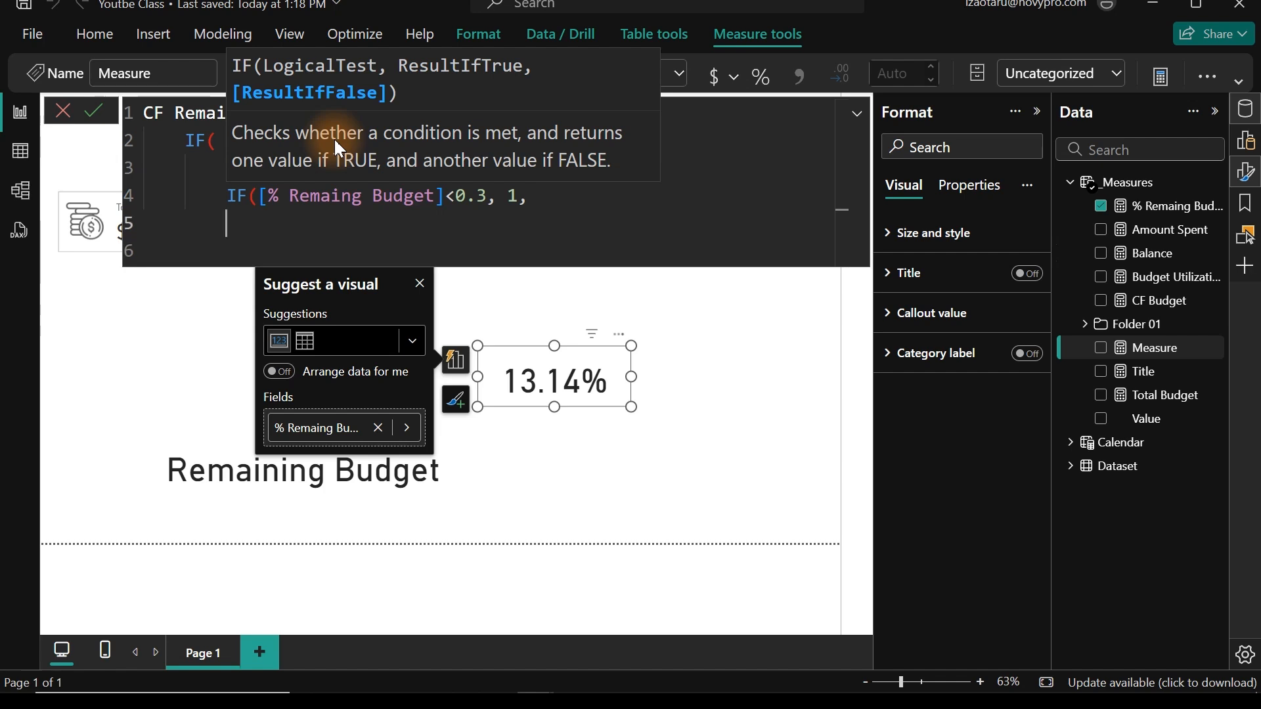
type("2")
key("shift+Return")
type(")")
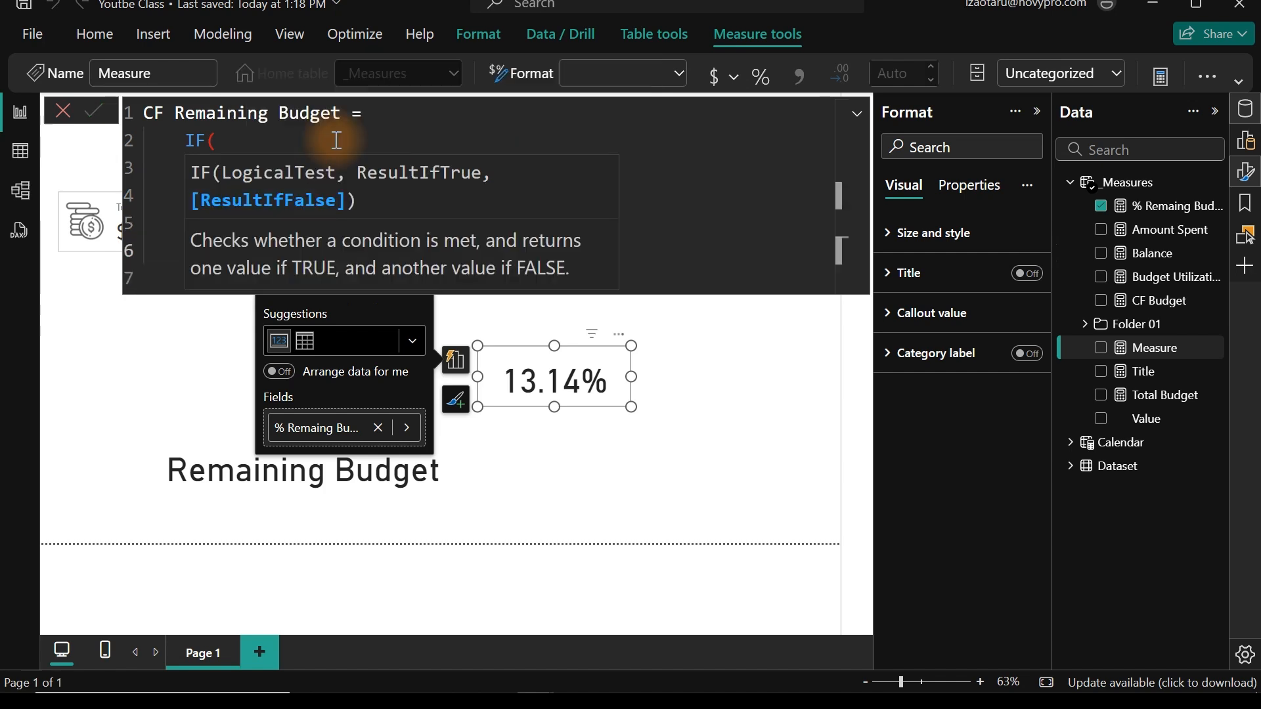
key("Return")
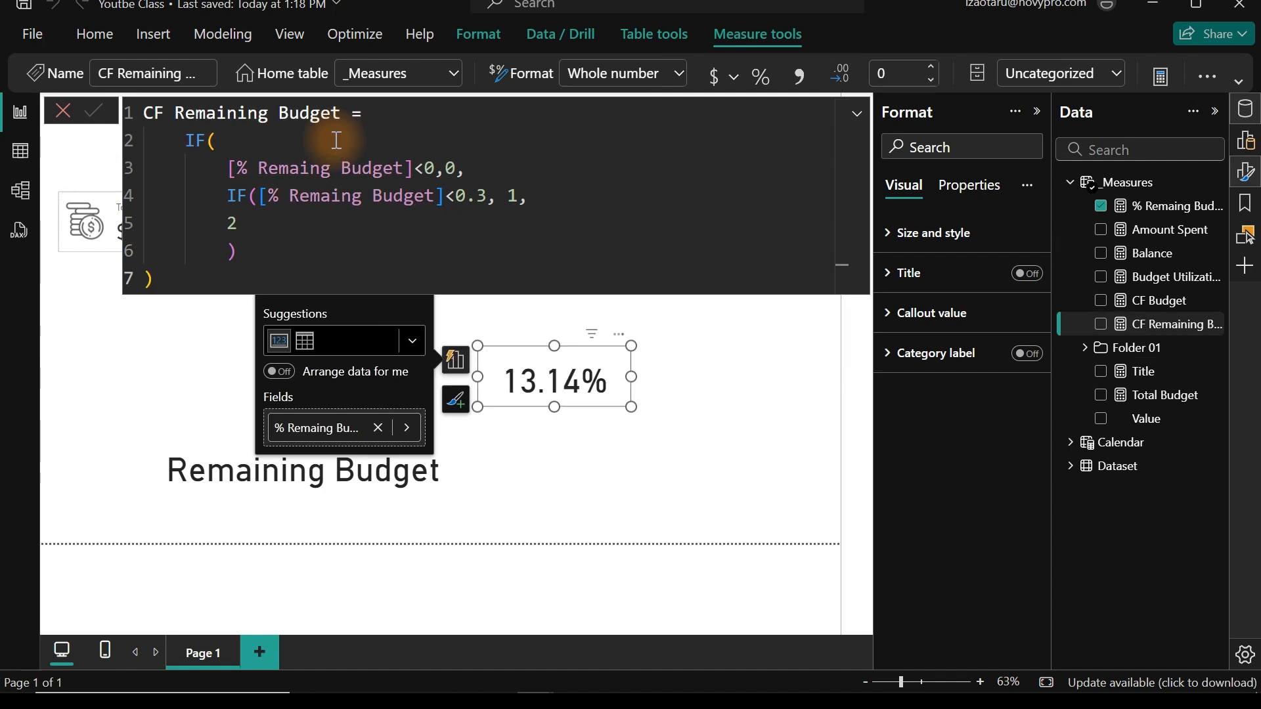
- Move the % Remaing Budget card slightly down and sideways, and color its callout value dark blue
left_click_drag(561, 388, 635, 412)
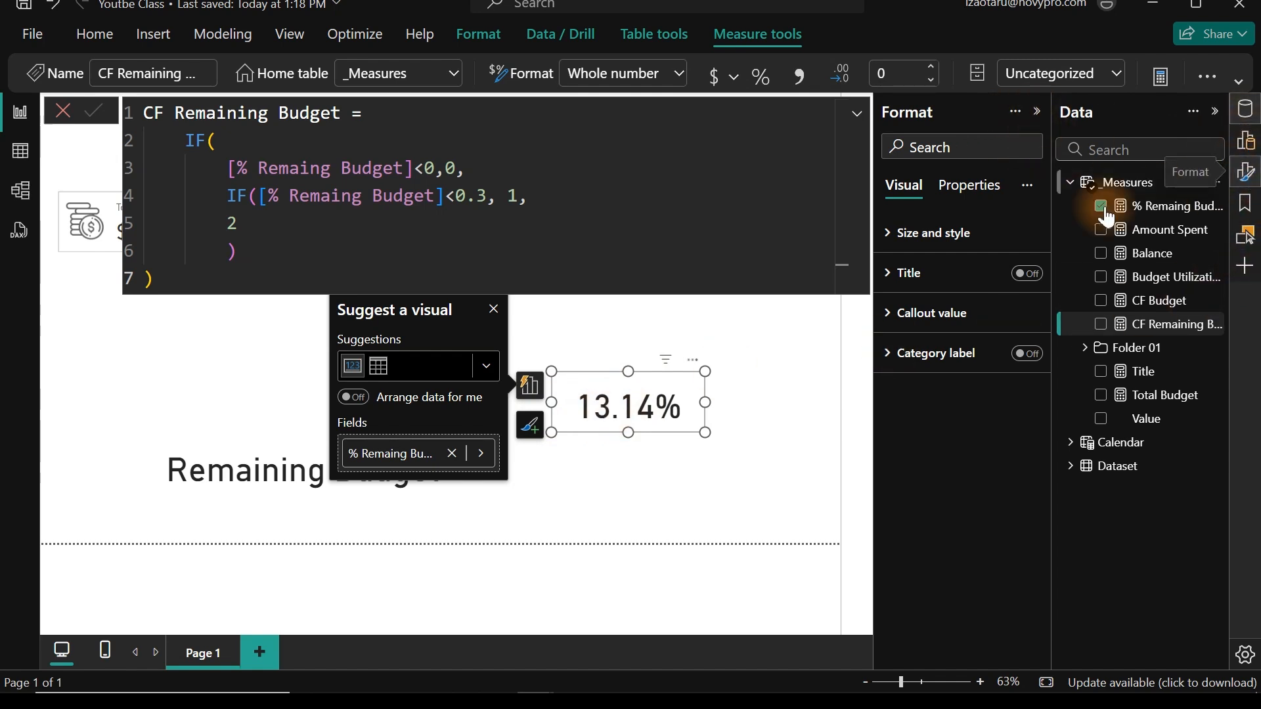
left_click(906, 311)
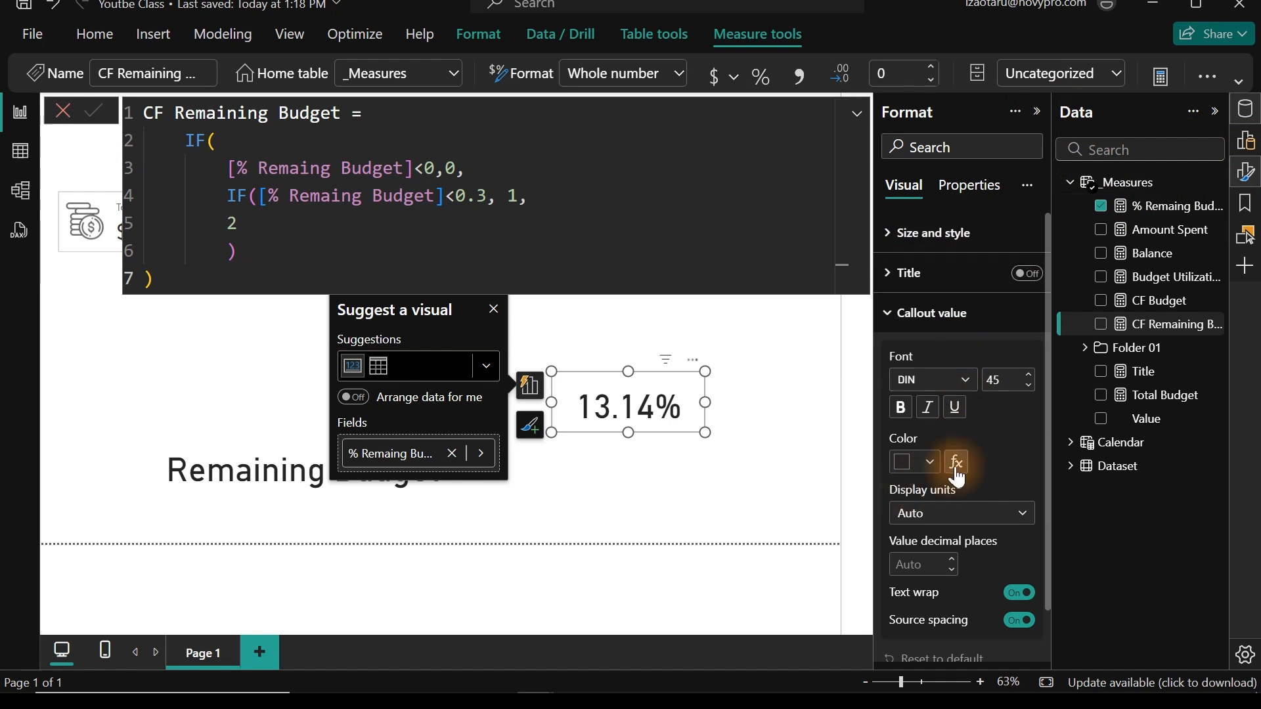
left_click(931, 461)
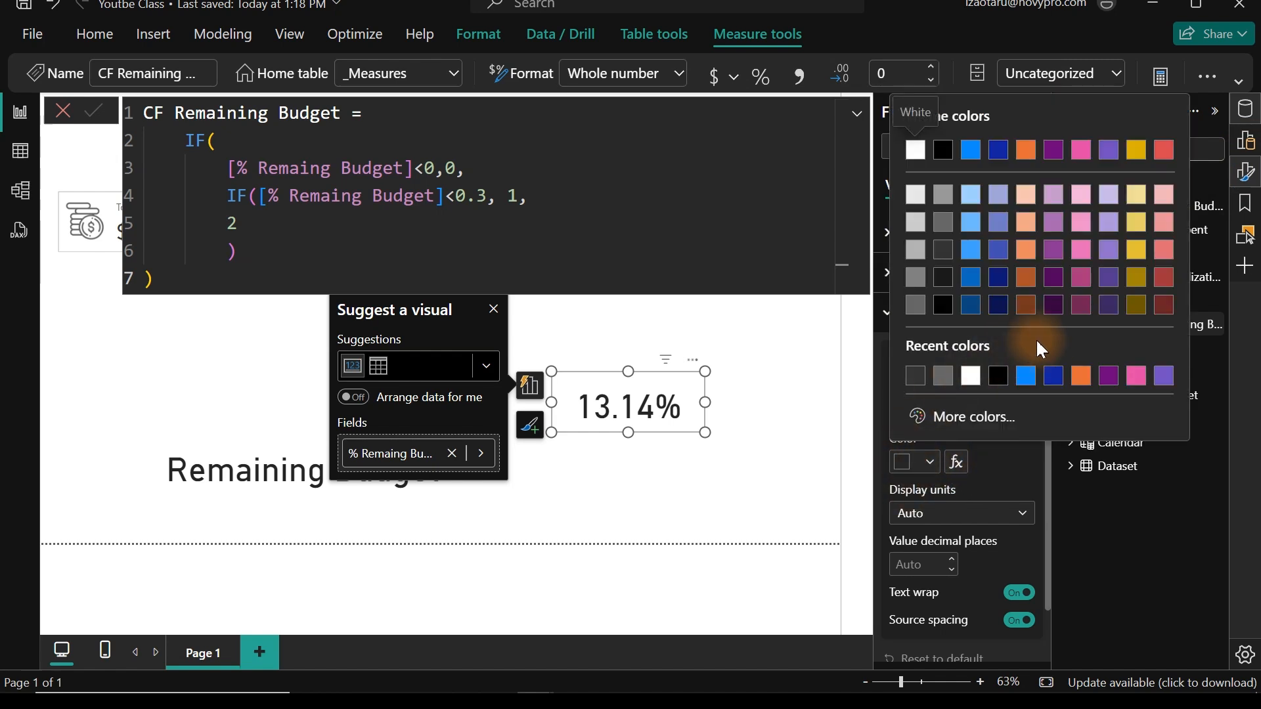
left_click(1054, 376)
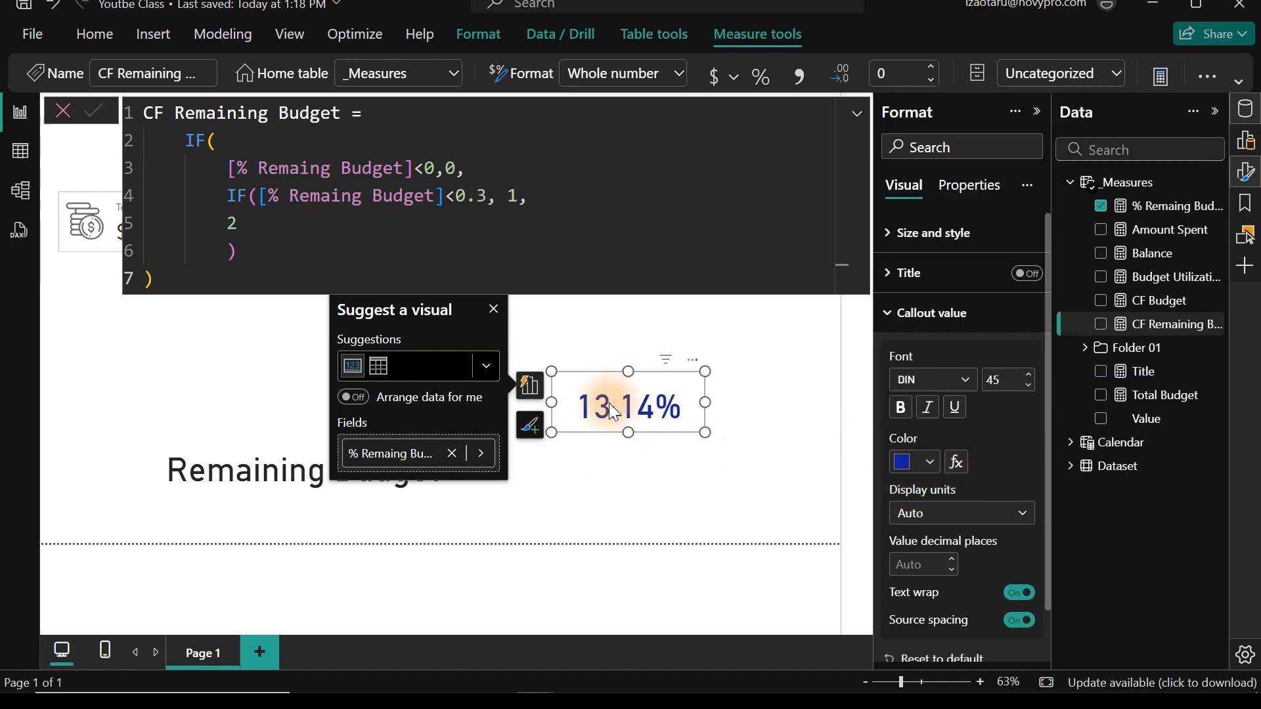
- Set up rules-based conditional formatting for the callout value color, based on the CF Remaining Budget measure
left_click(956, 462)
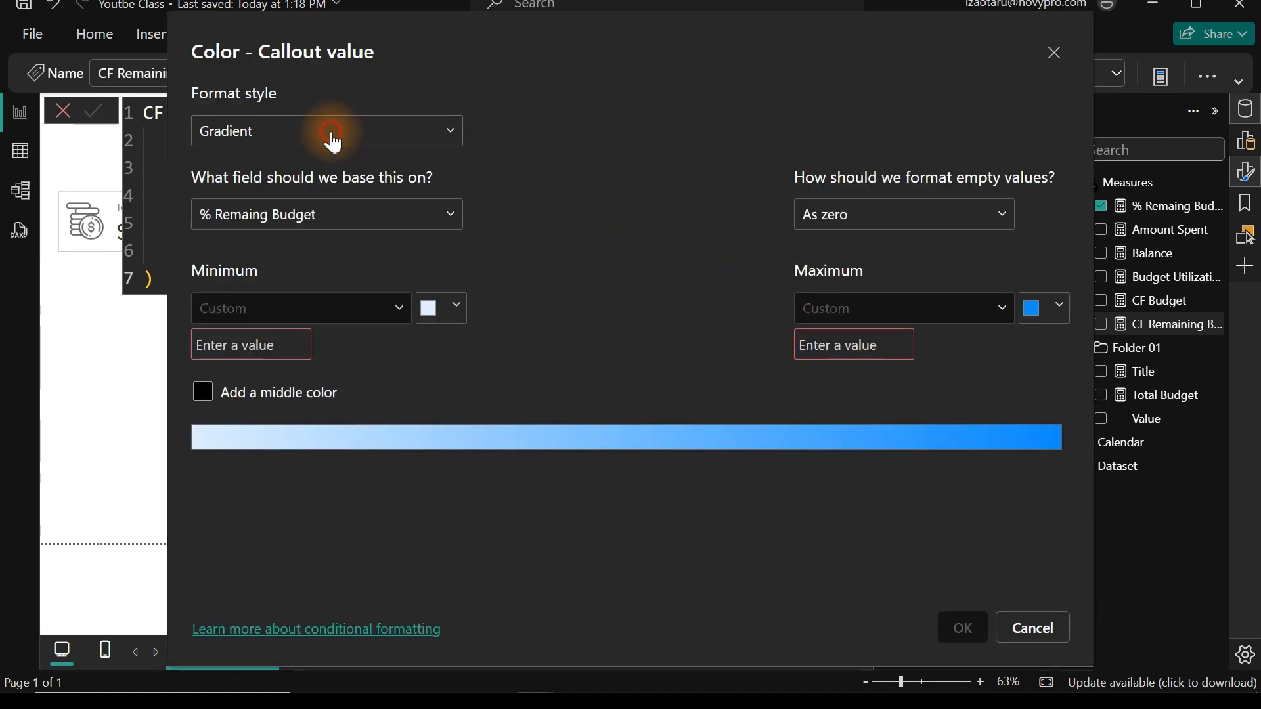
left_click(302, 137)
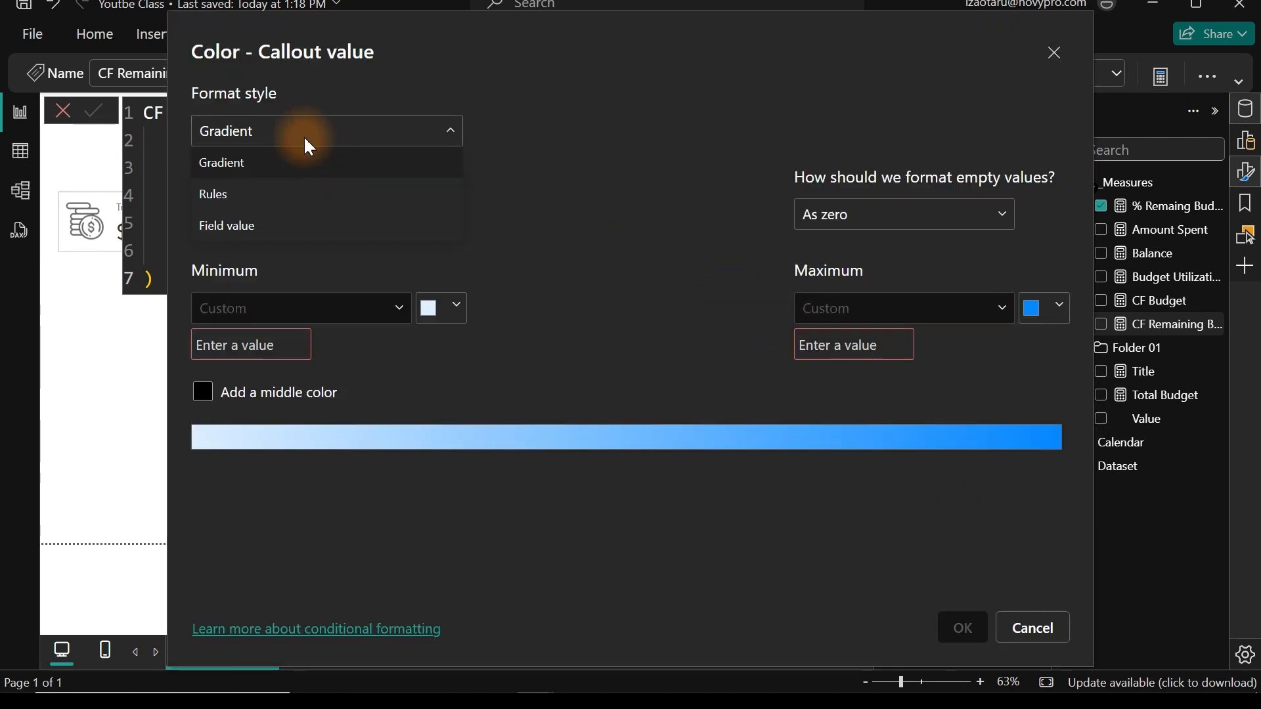
left_click(266, 195)
left_click(293, 221)
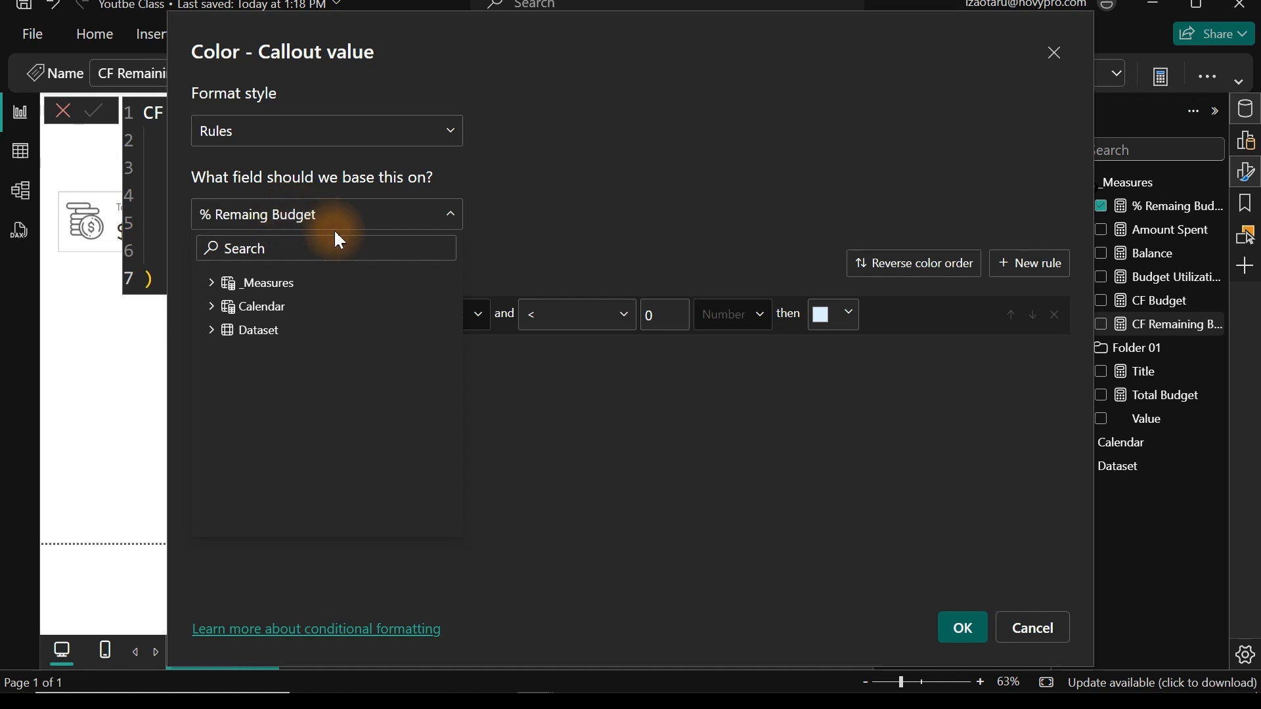
type("cf")
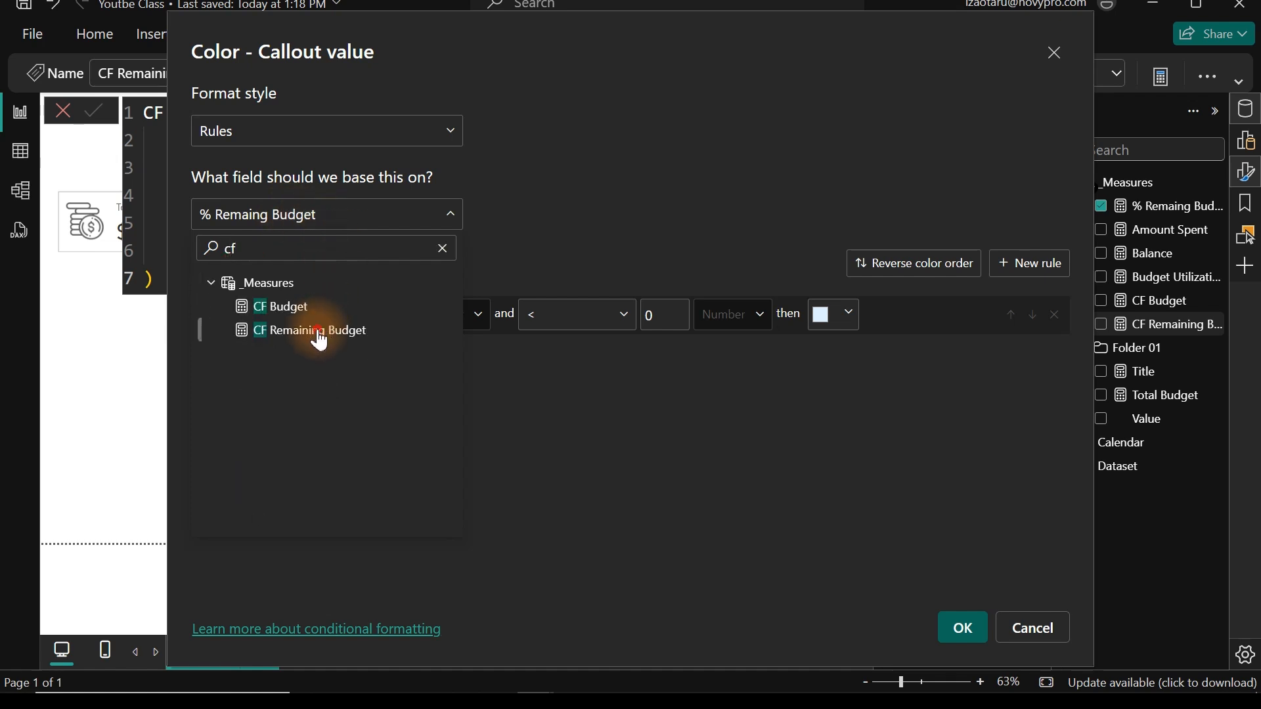
left_click(320, 335)
- Add two more color rules and set the comparison of all three rules to equals (=)
left_click(1044, 266)
left_click(1038, 266)
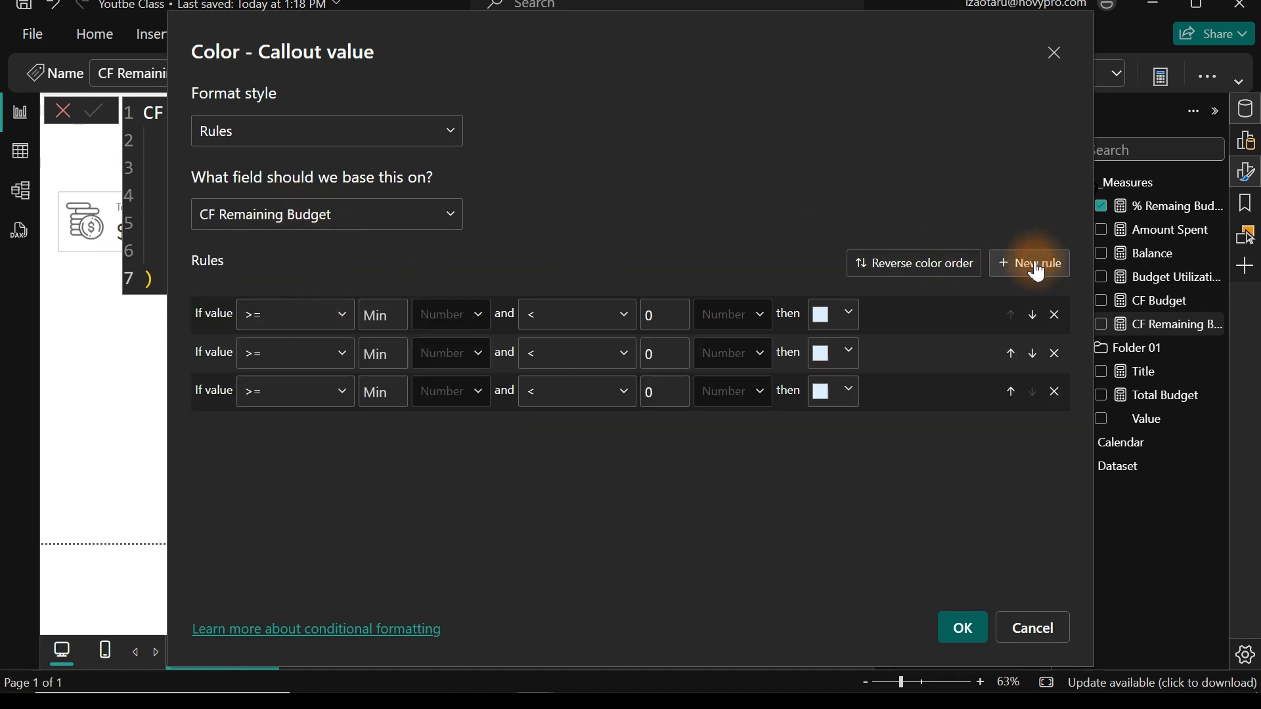
left_click(280, 315)
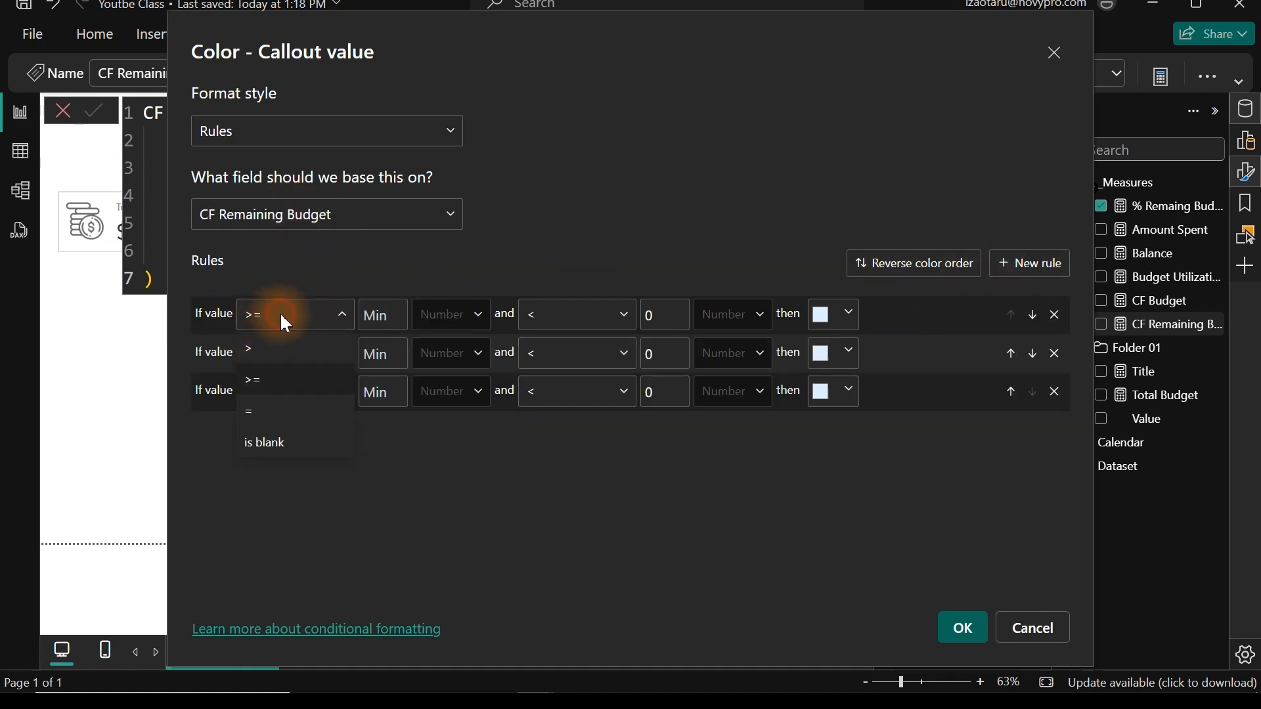
left_click(258, 412)
left_click(275, 358)
left_click(271, 448)
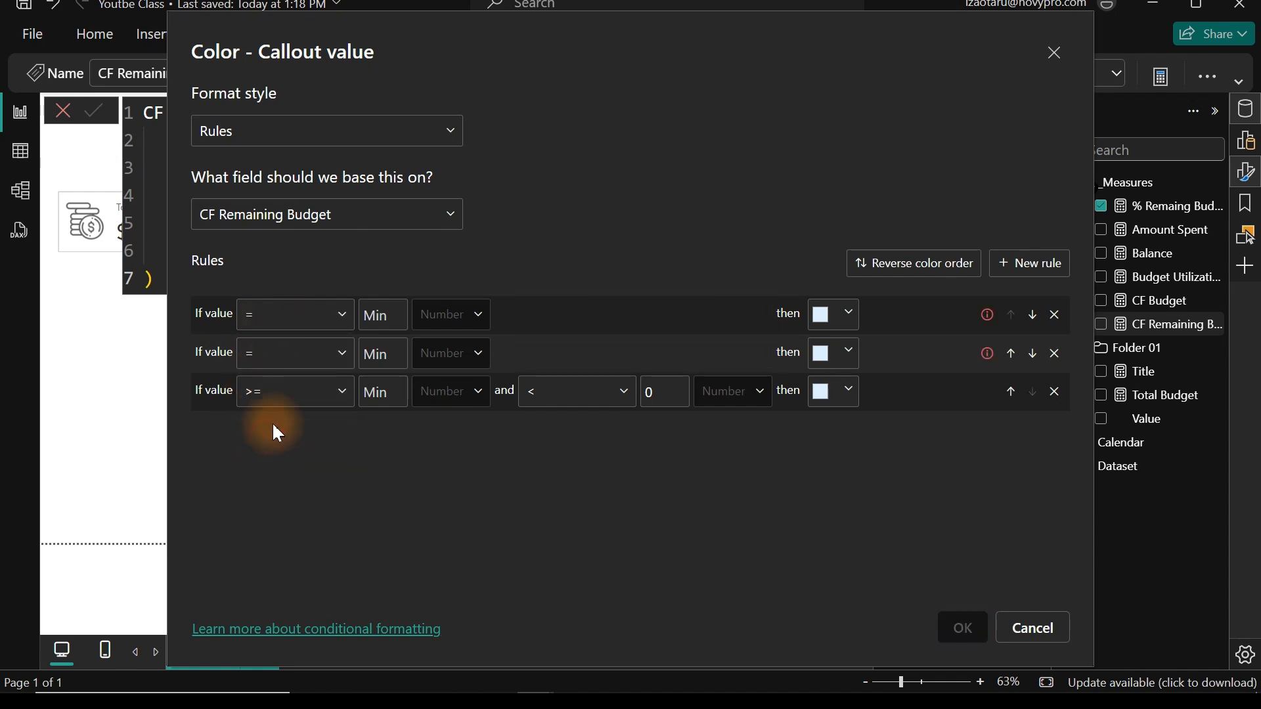
left_click(288, 394)
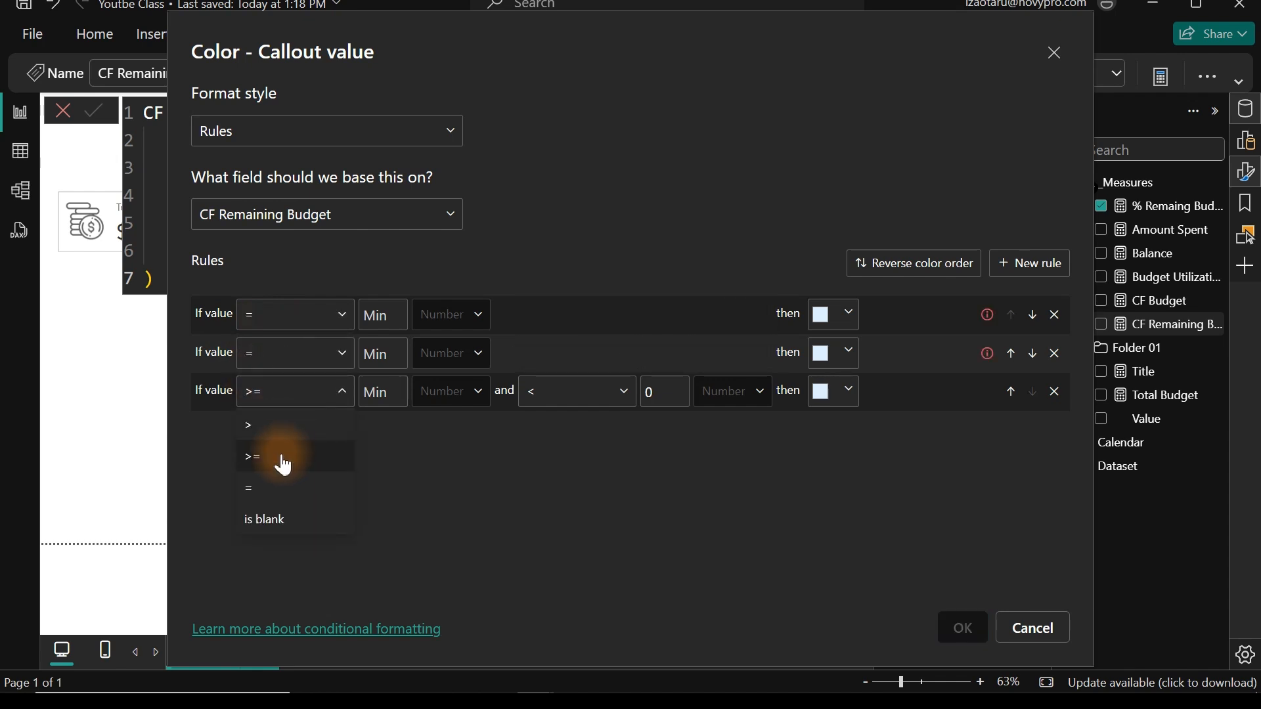
left_click(271, 497)
- Enter 0, 1 and 2 as the comparison values of the first, second and third rules
left_click(402, 314)
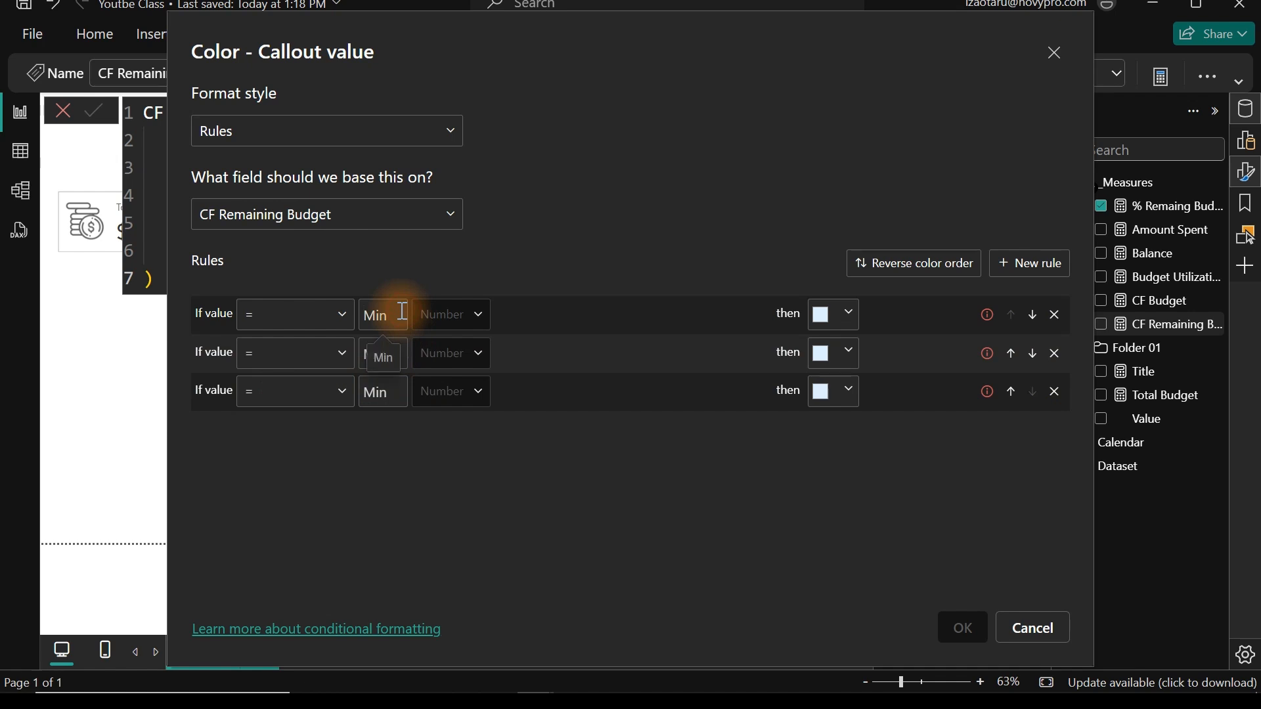
type("0")
left_click(375, 354)
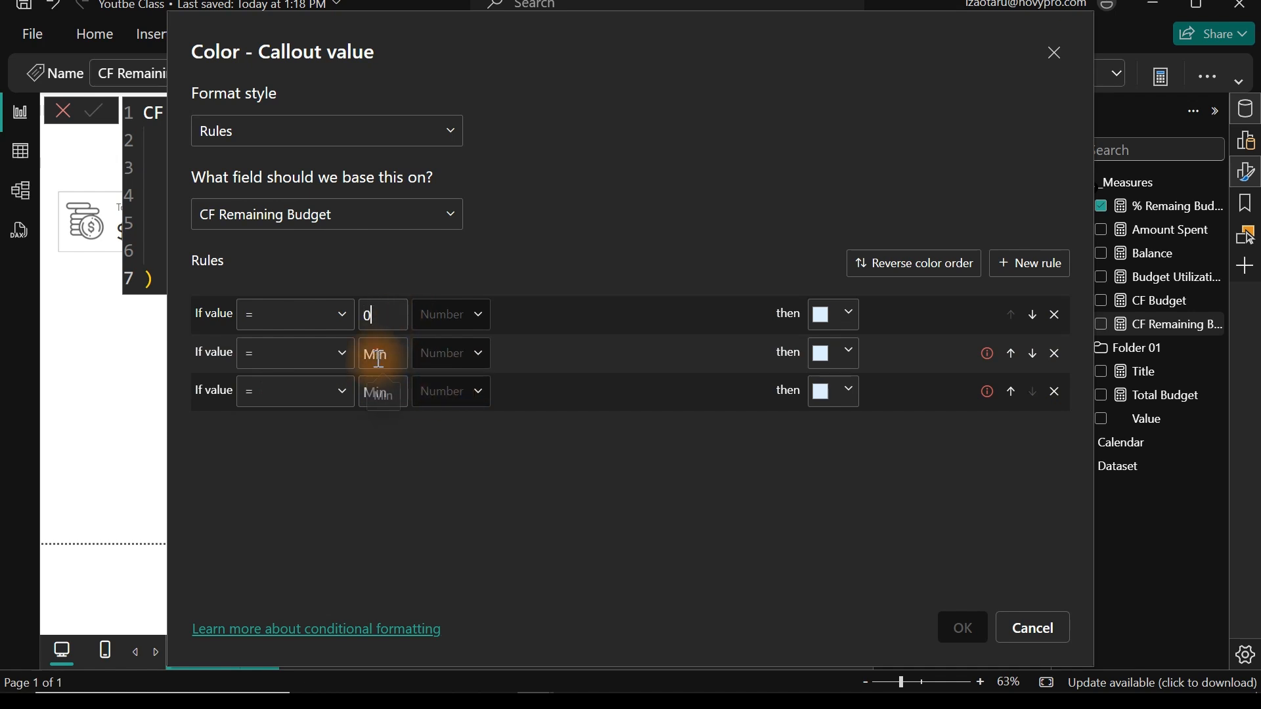
type("1")
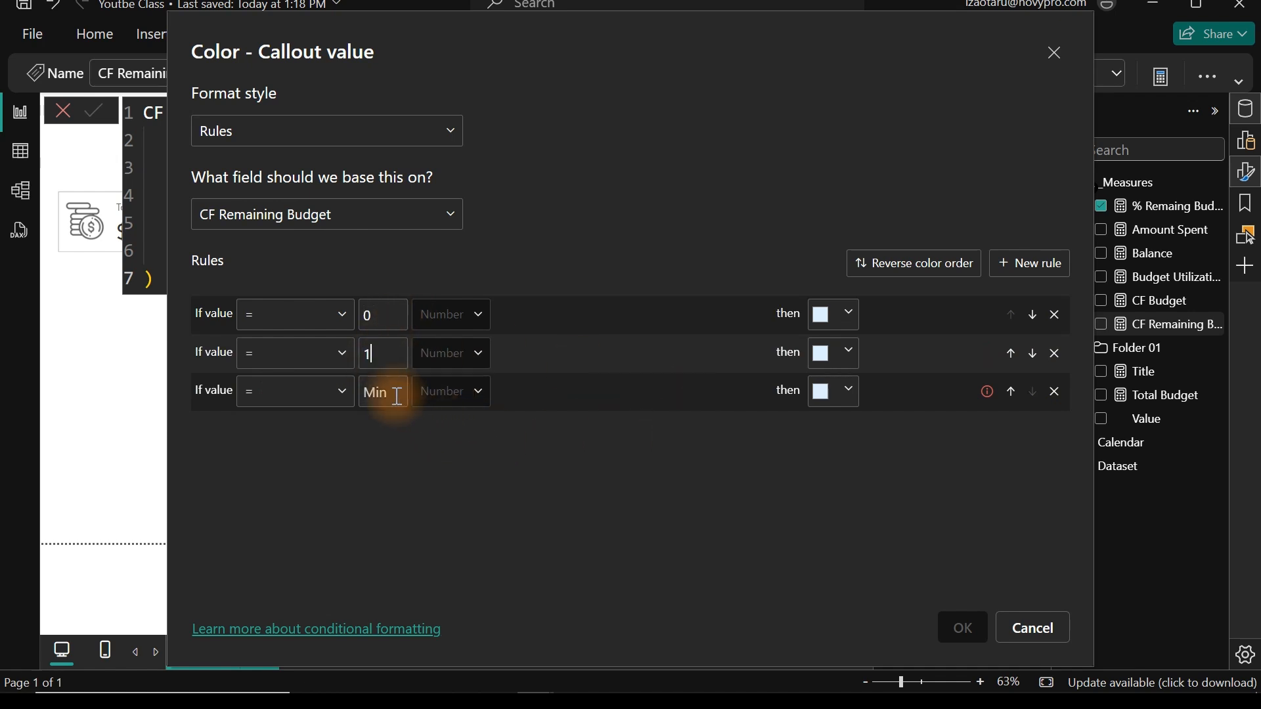
left_click(396, 394)
type("2")
- Assign red (#D64550) to the rule for value 0 and light red to the rule for value 1
left_click(835, 317)
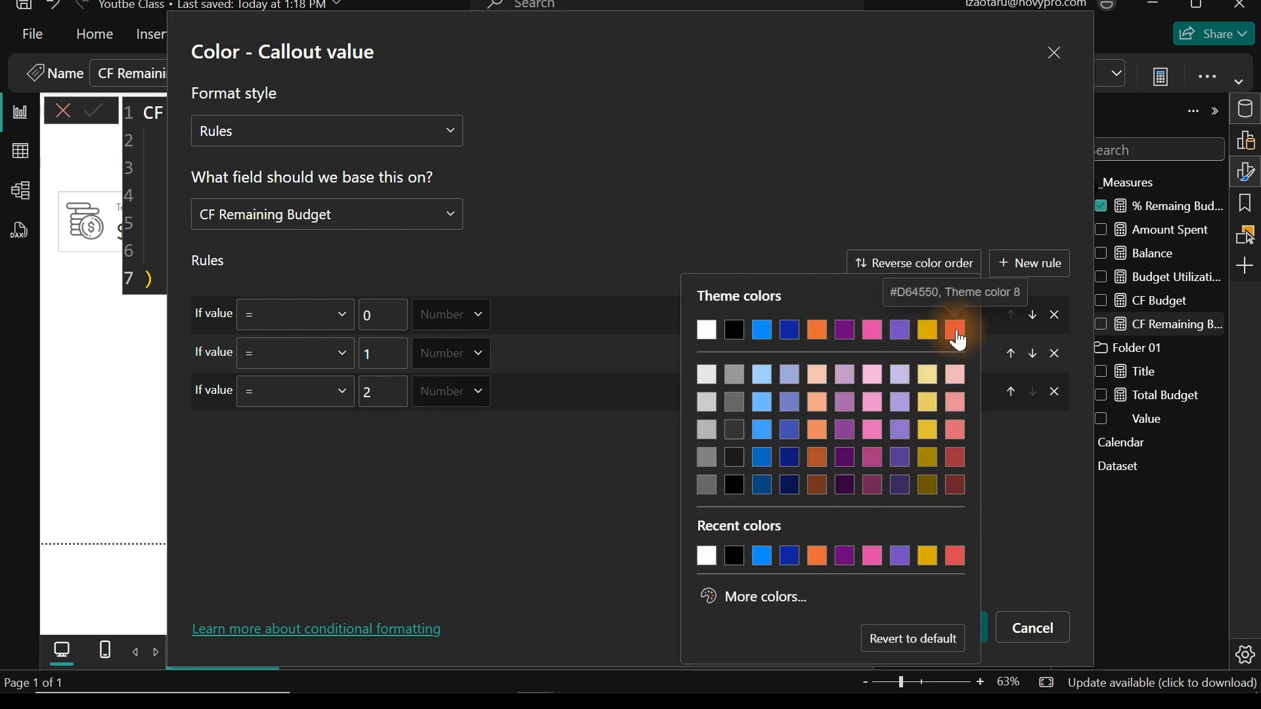
left_click(957, 332)
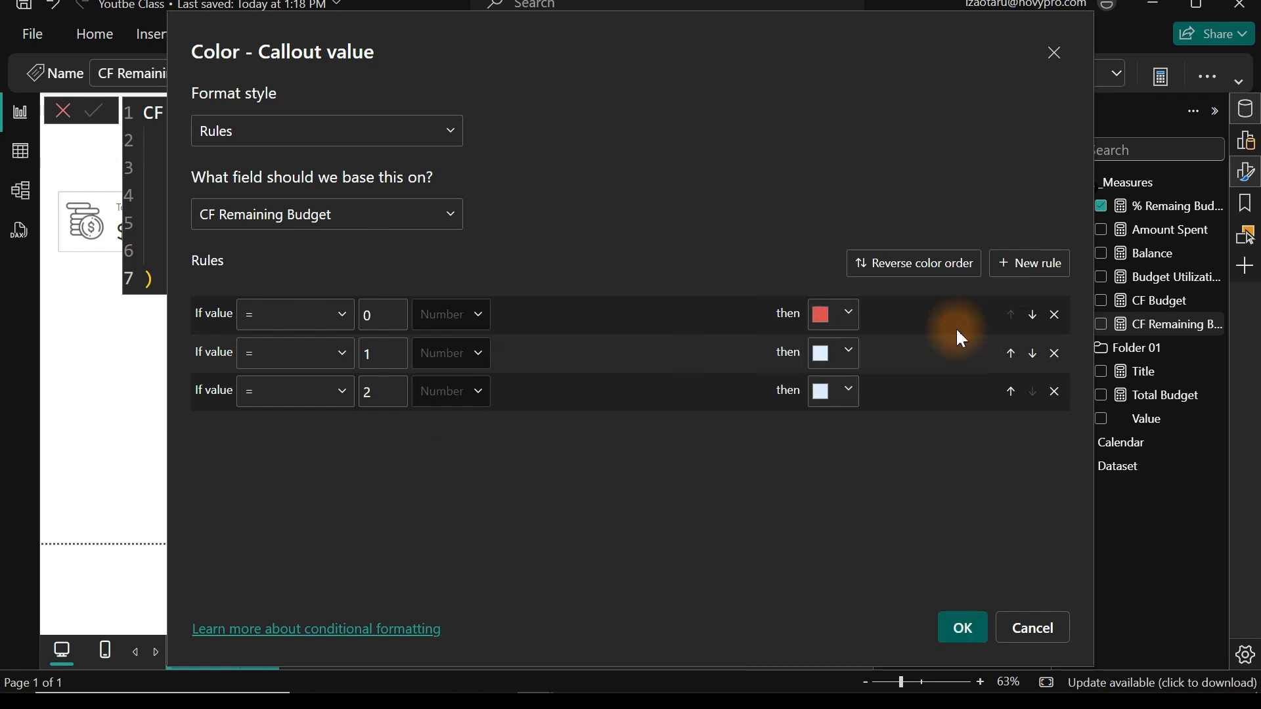
left_click(836, 362)
left_click(951, 112)
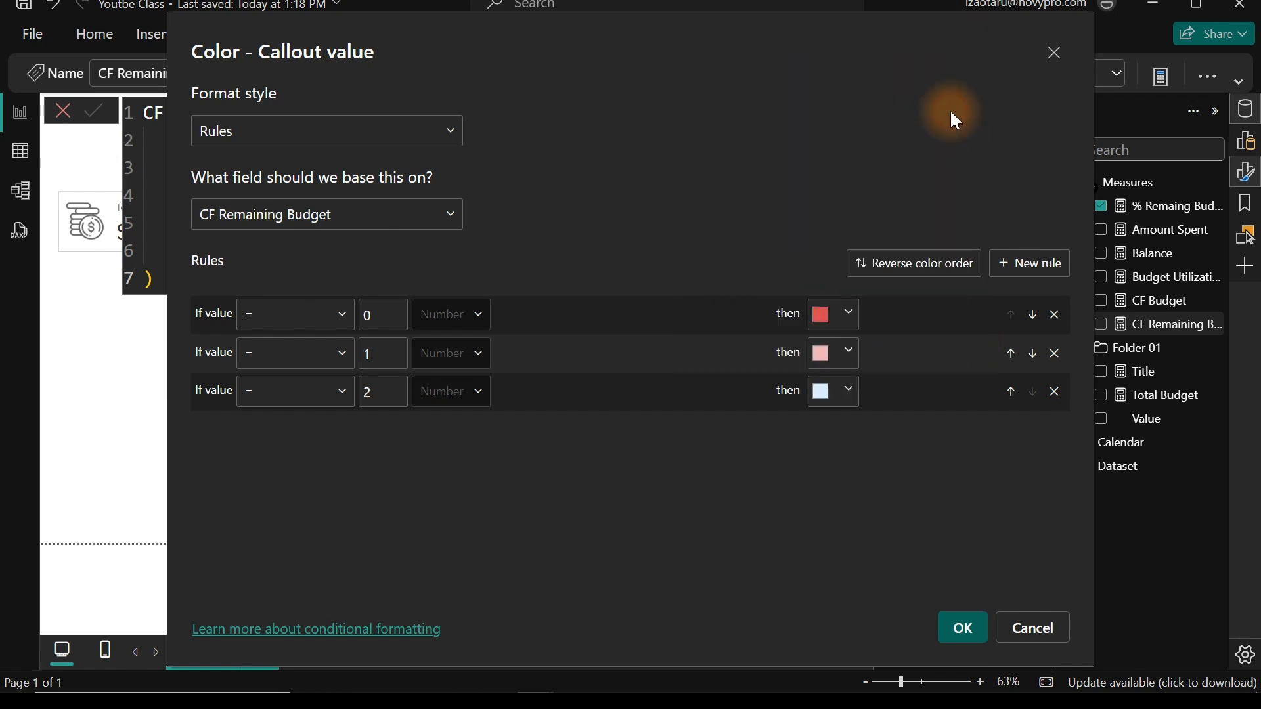
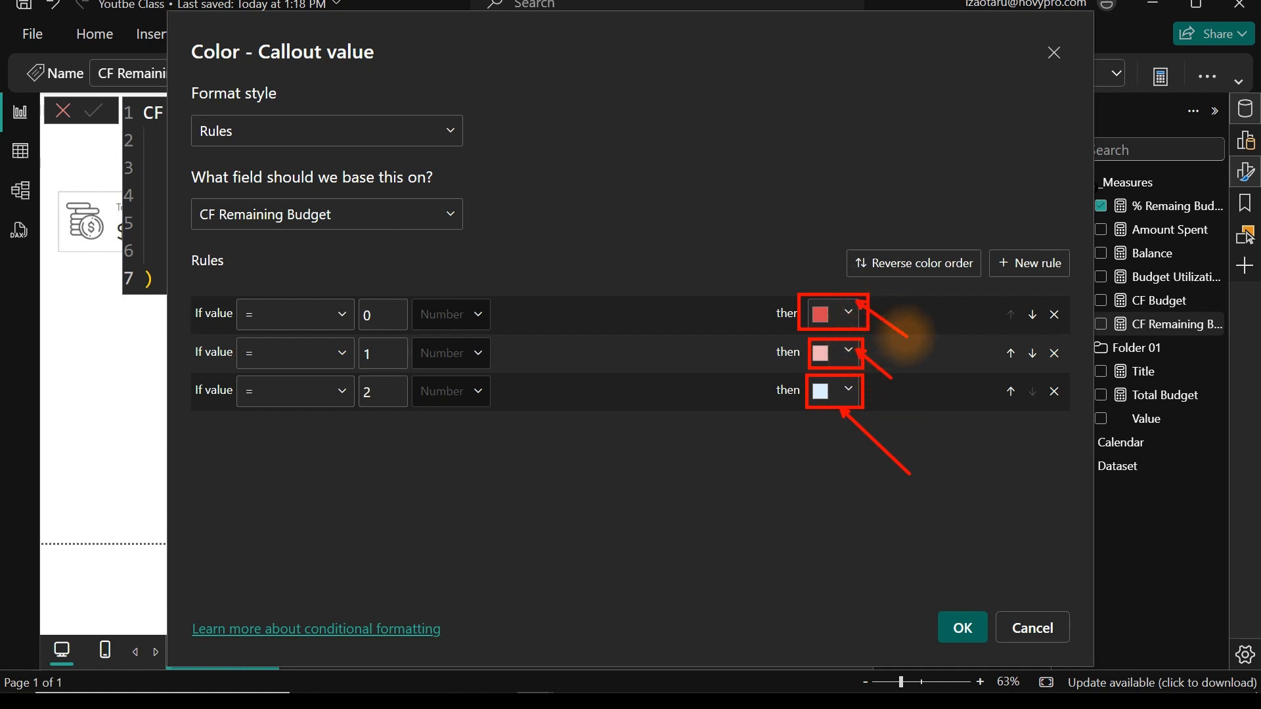
- Assign custom green (#258E38) to the rule for value 2, apply the color rules, and move the percentage card slightly up
left_click(842, 392)
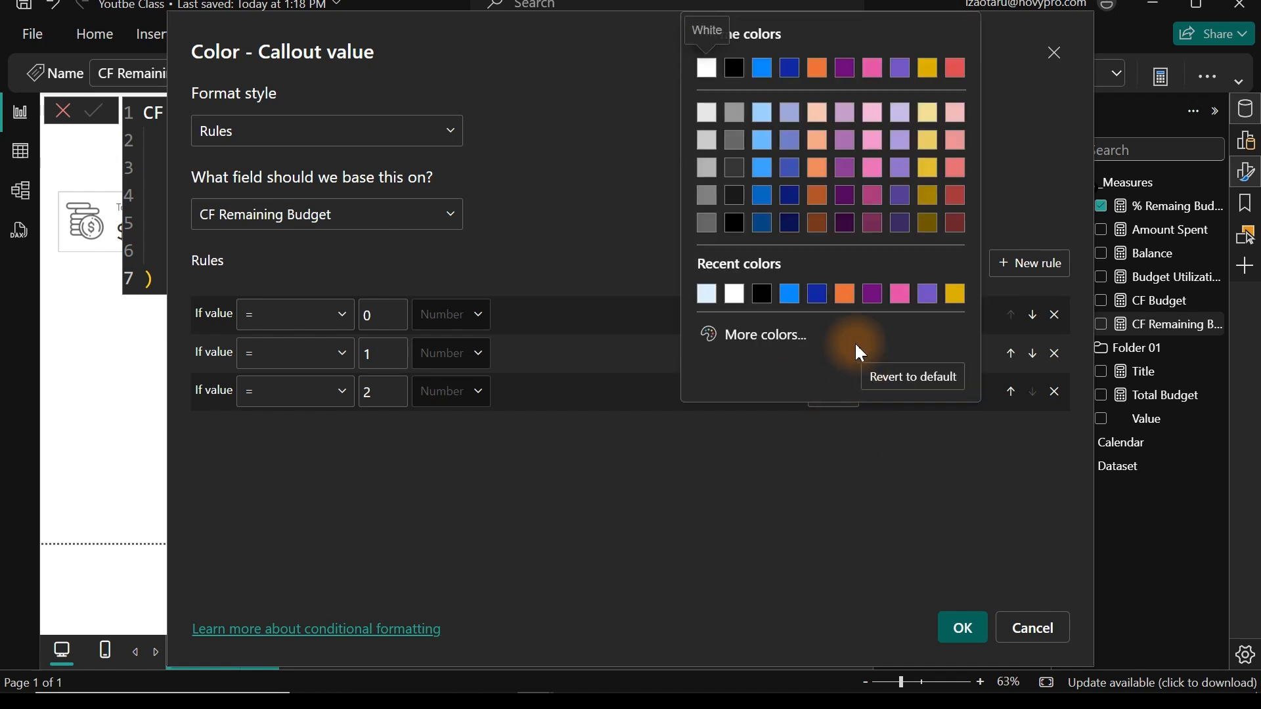
left_click(786, 333)
left_click(797, 271)
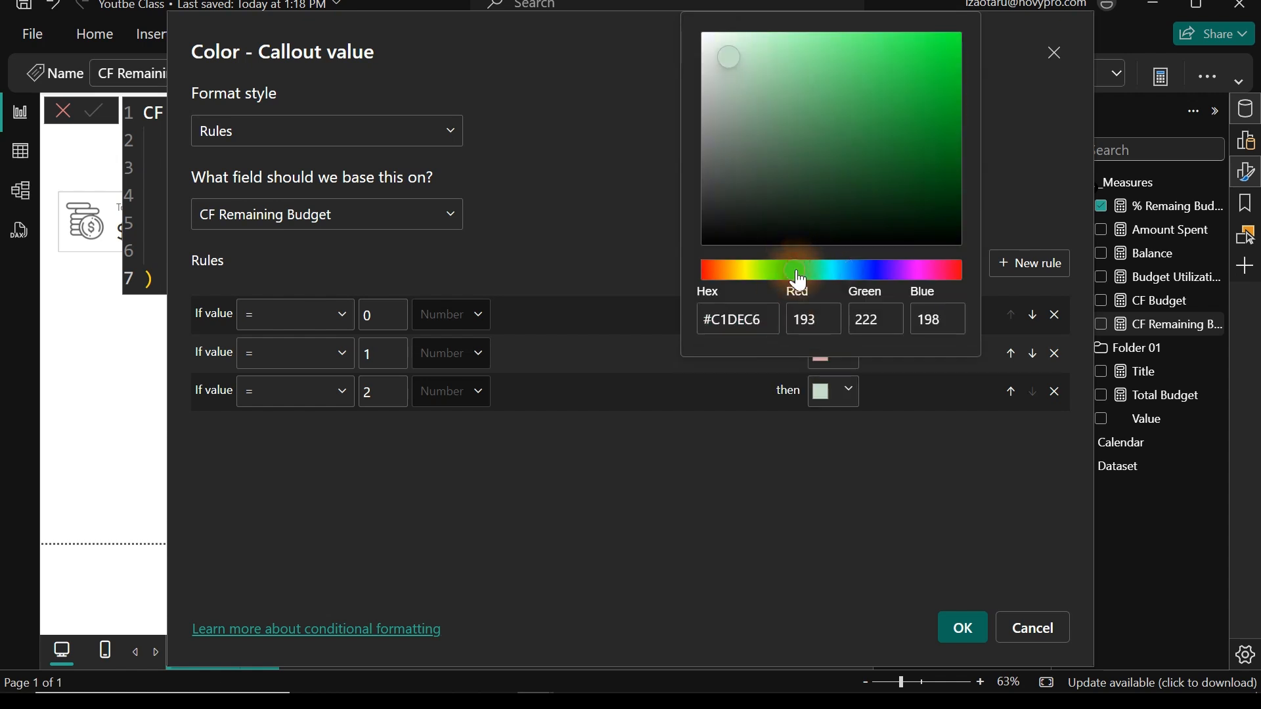
left_click_drag(864, 140, 893, 134)
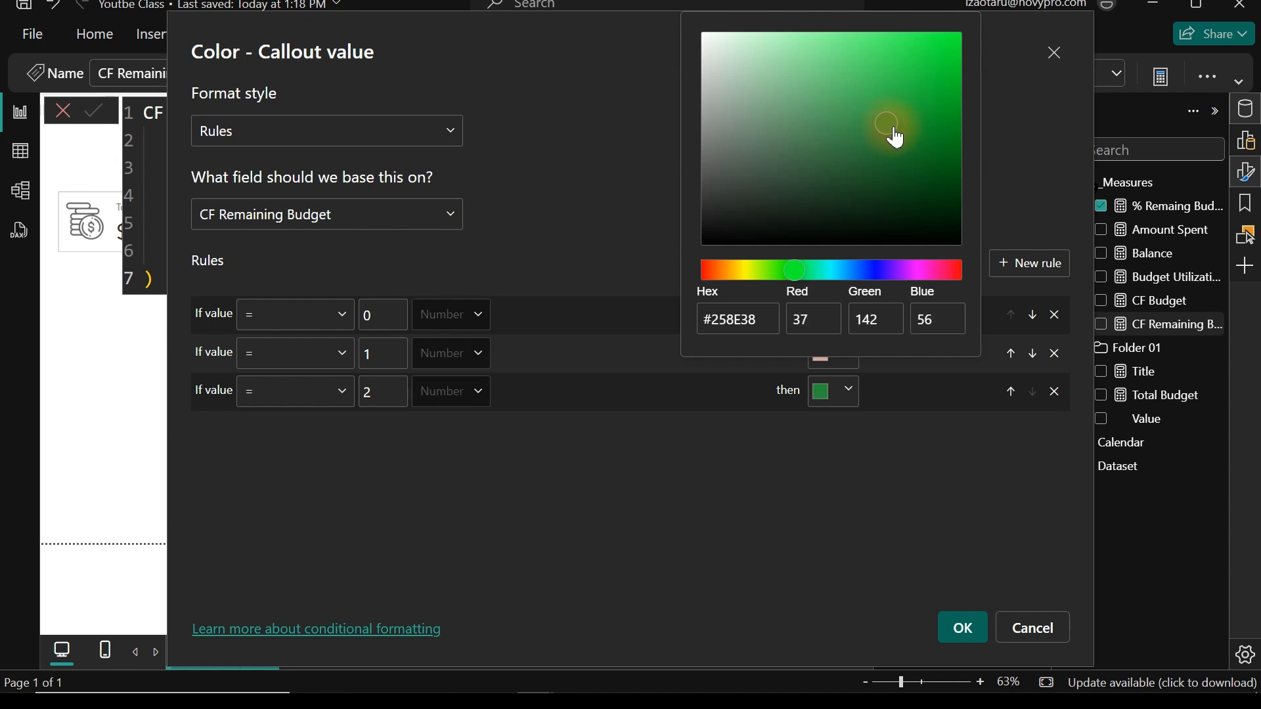
left_click(758, 468)
left_click(960, 628)
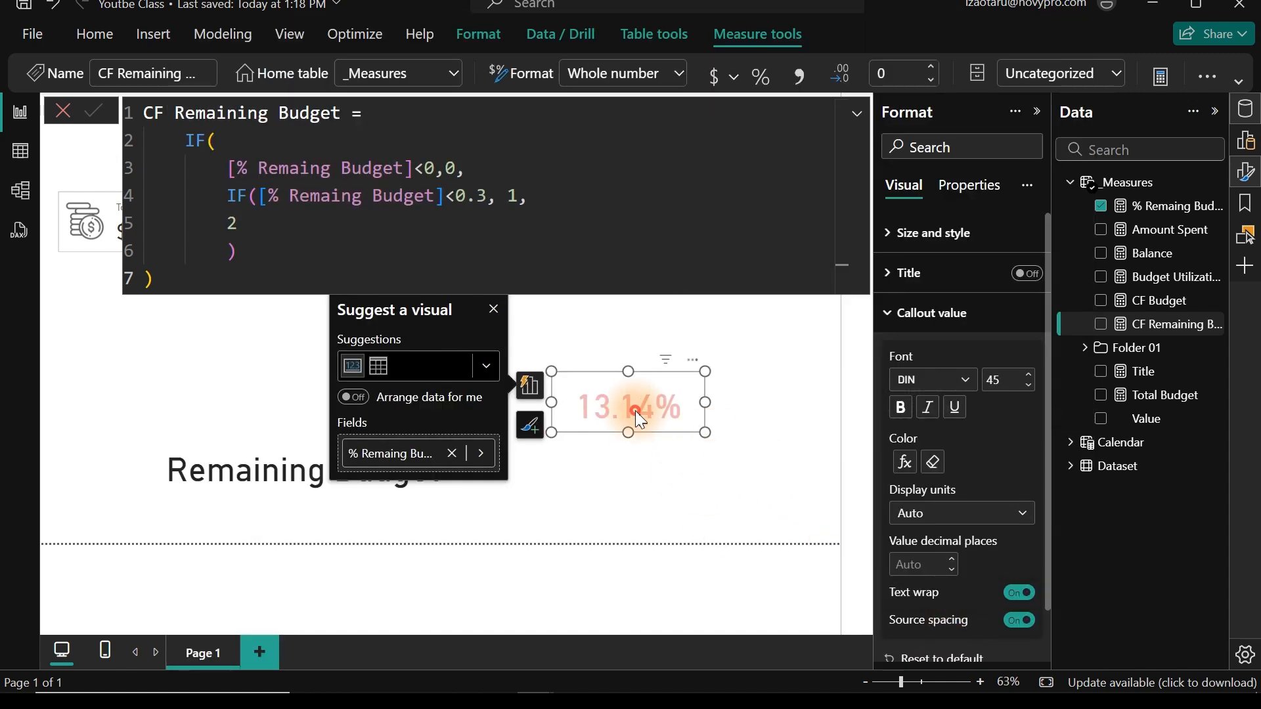
left_click_drag(636, 412, 664, 369)
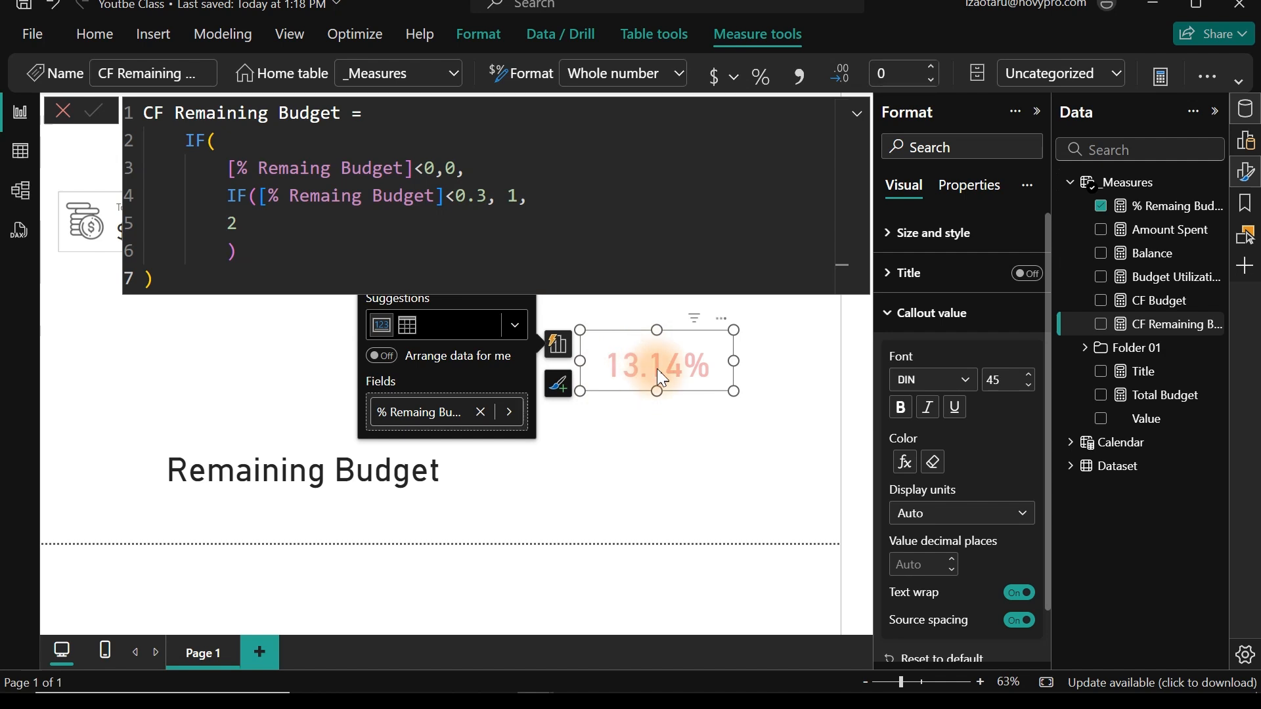
left_click(691, 451)
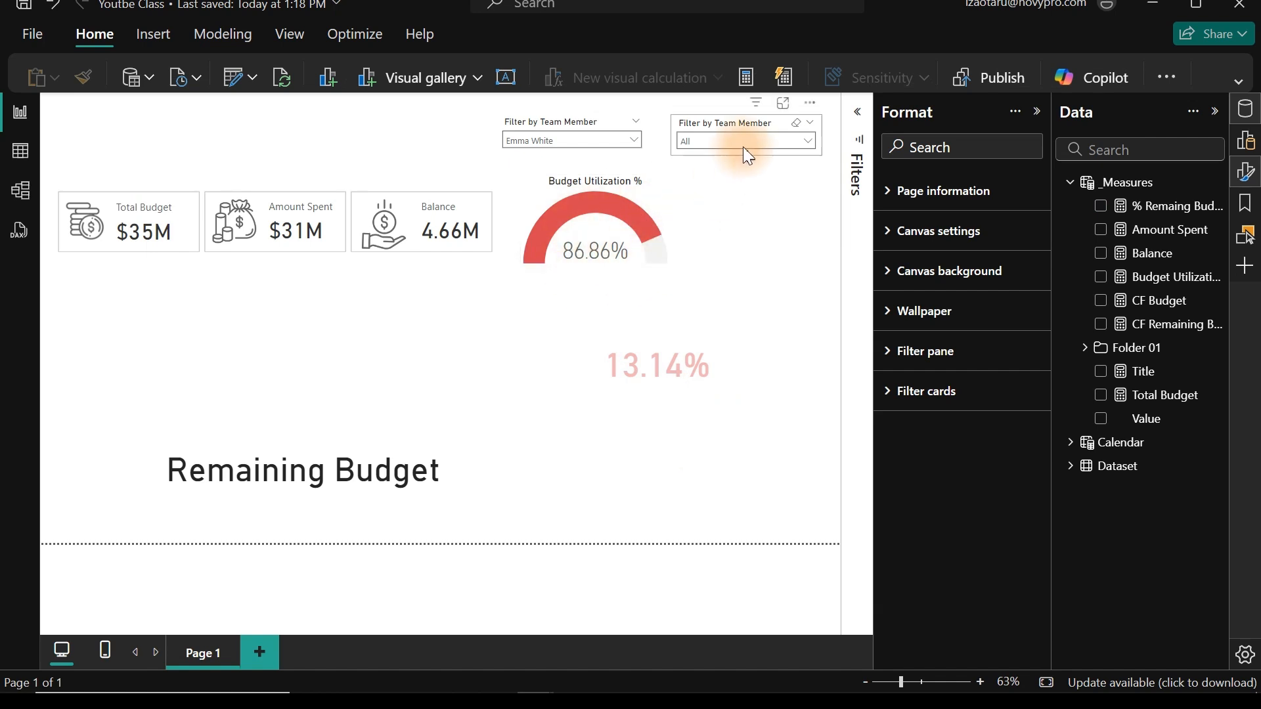
- Check the callout color by filtering the report by several team members one after another, and clear the team member filter
left_click(598, 140)
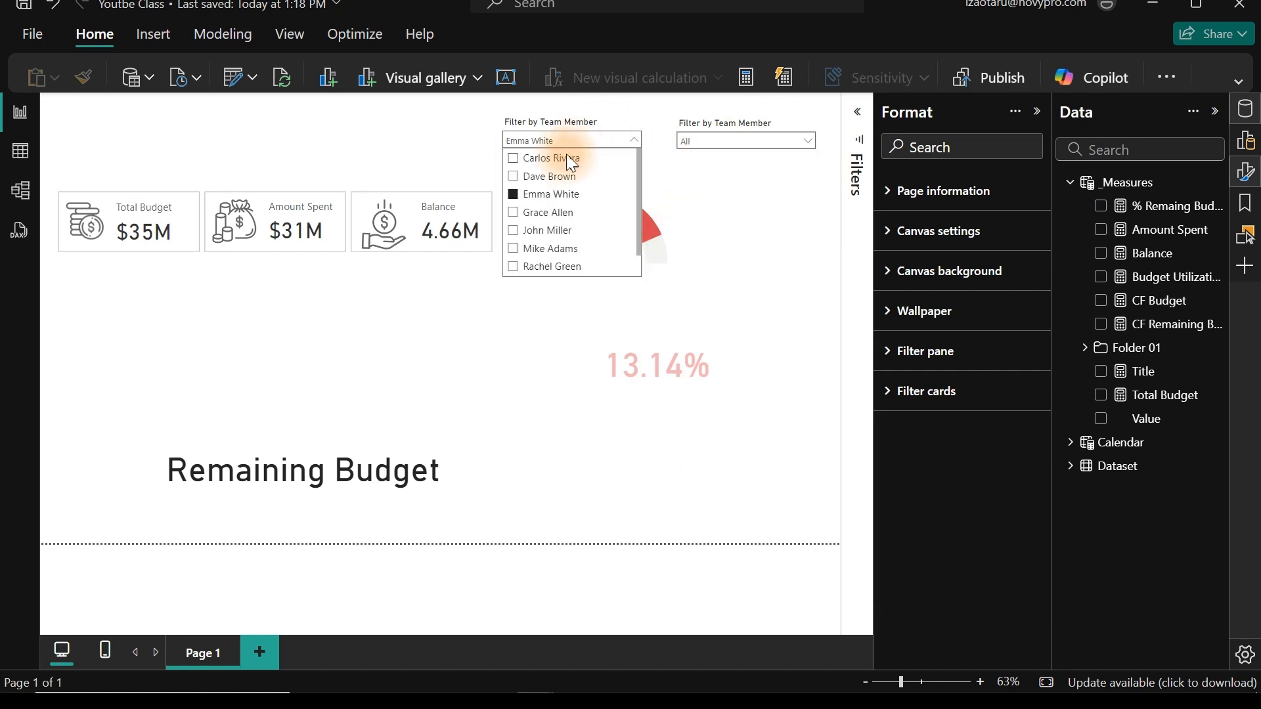
left_click(548, 161)
left_click(534, 215)
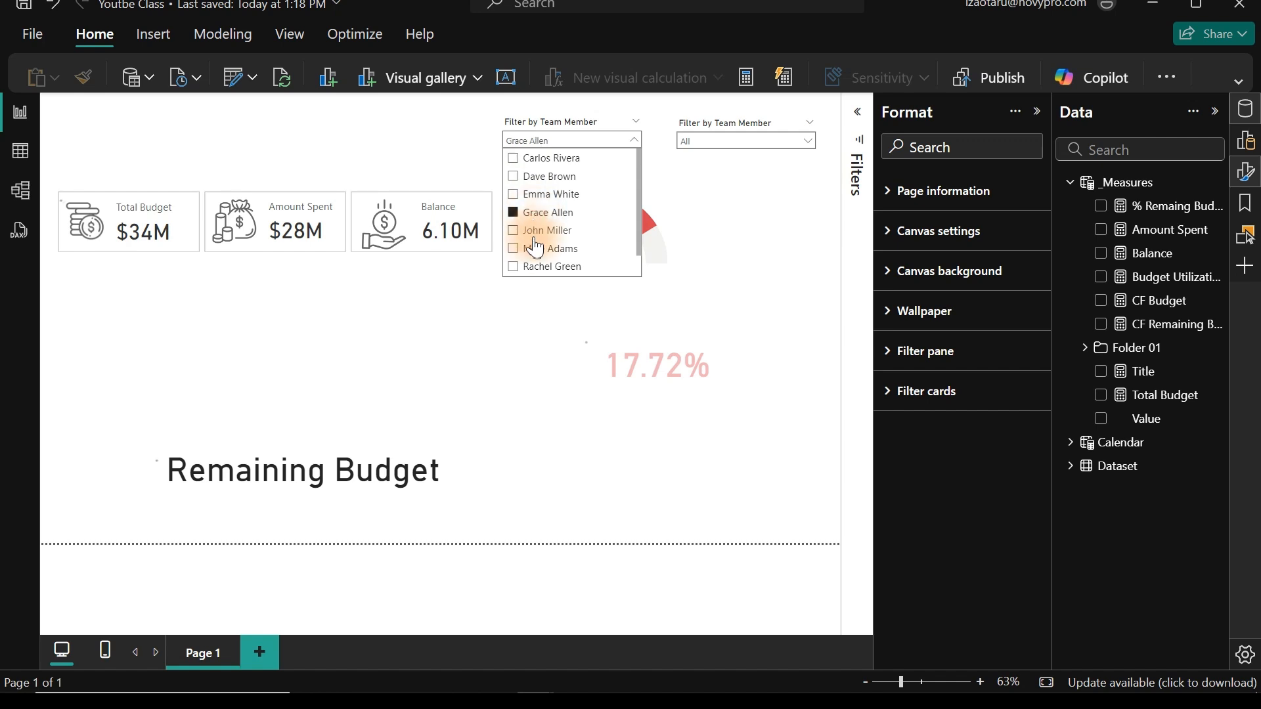
left_click(535, 248)
left_click(544, 268)
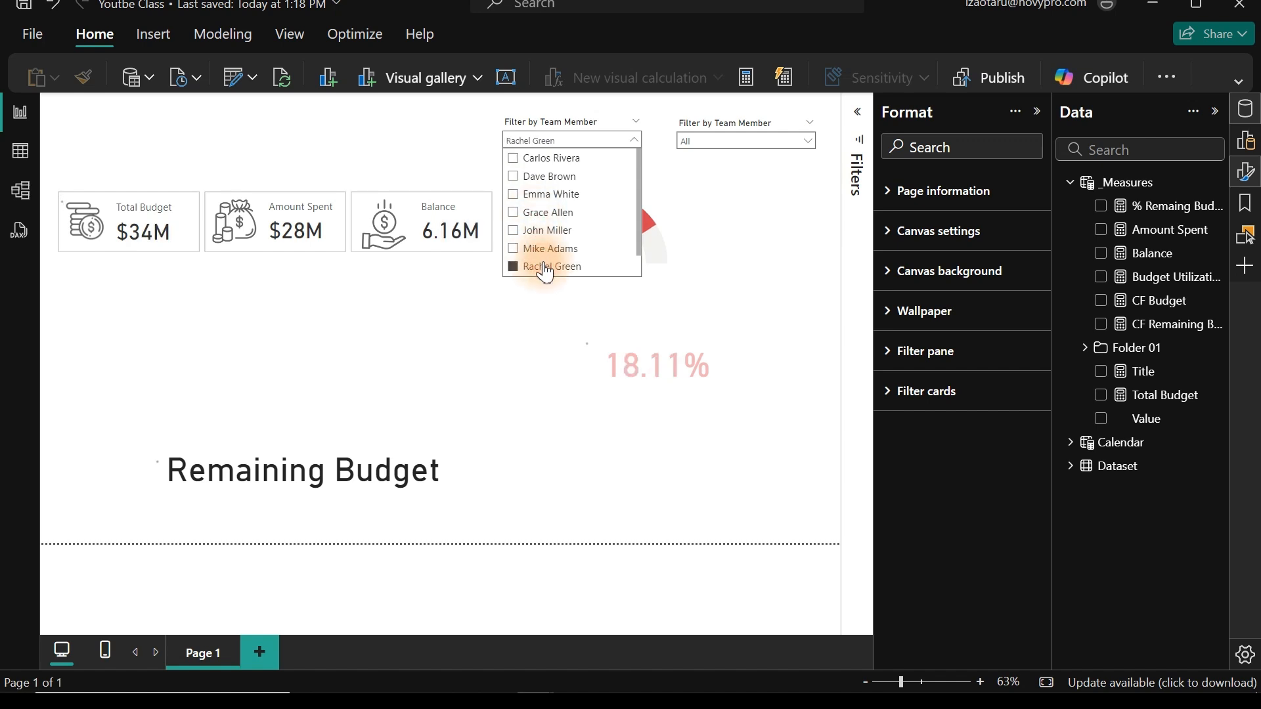
left_click(555, 212)
left_click(552, 195)
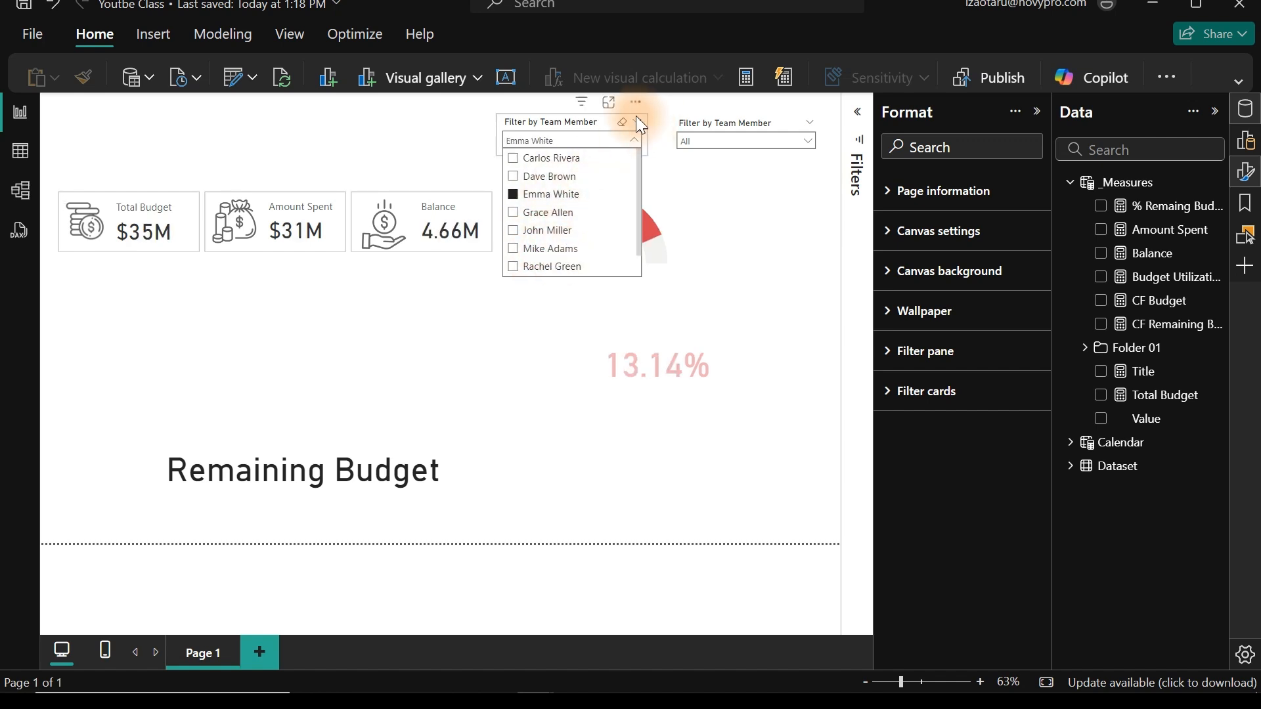
left_click(623, 123)
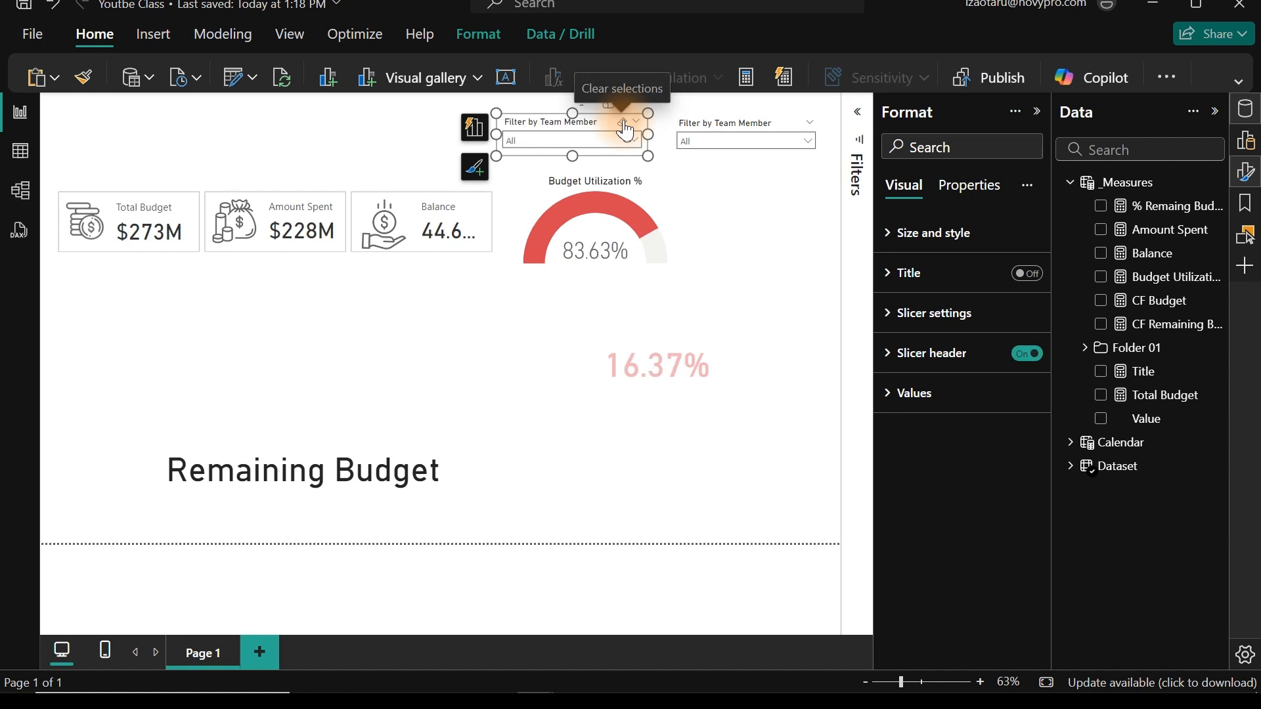
- Filter the report to the year 2024 with the date slicer
left_click(795, 139)
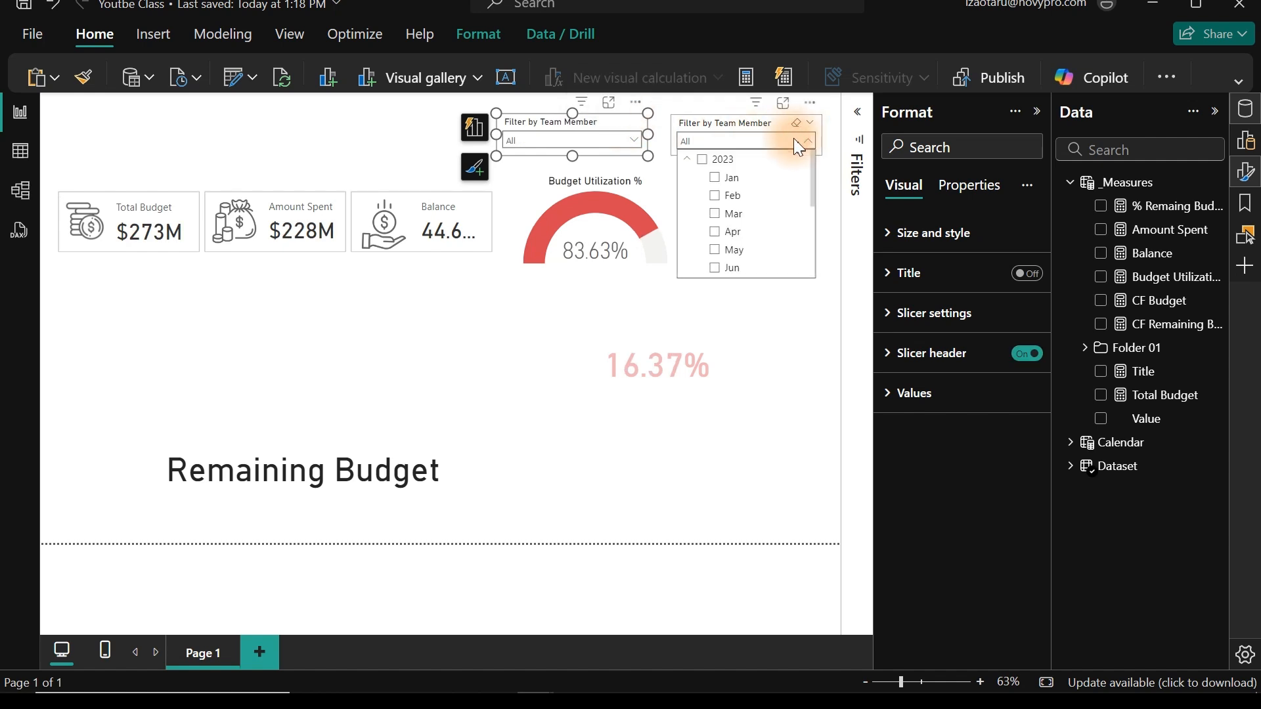
scroll(734, 190, "down", 3)
left_click(701, 247)
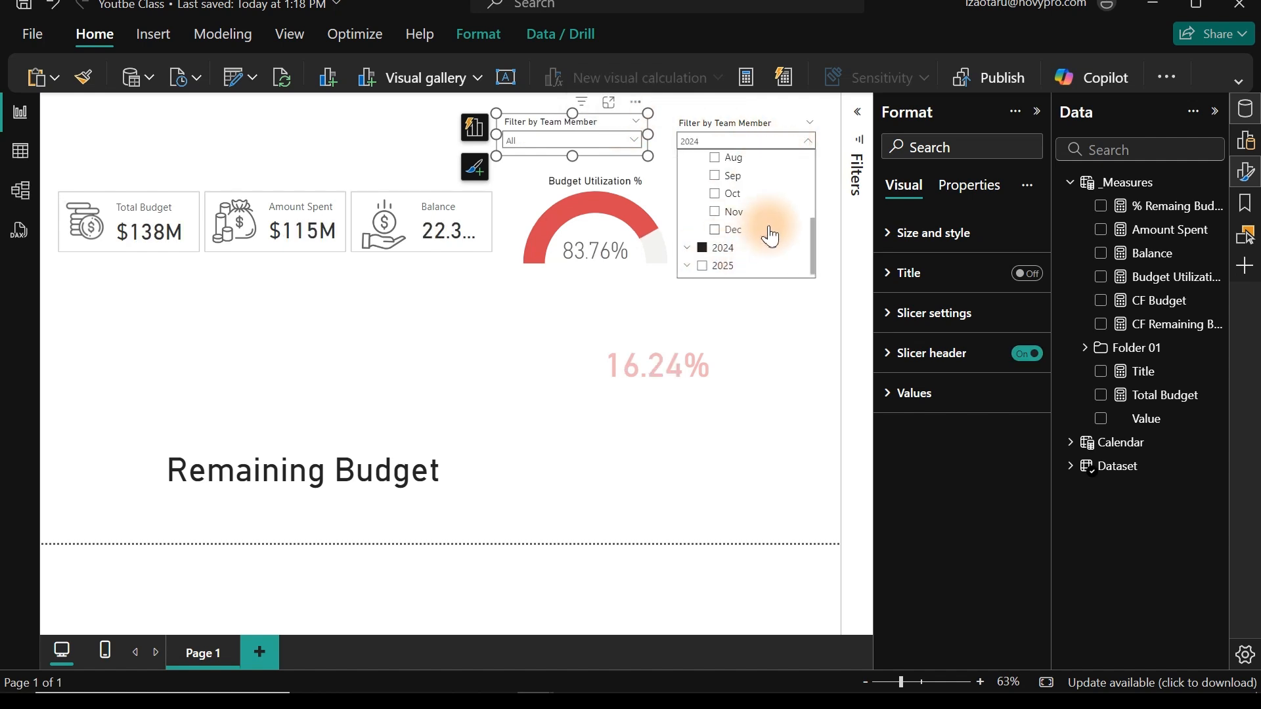
left_click(514, 356)
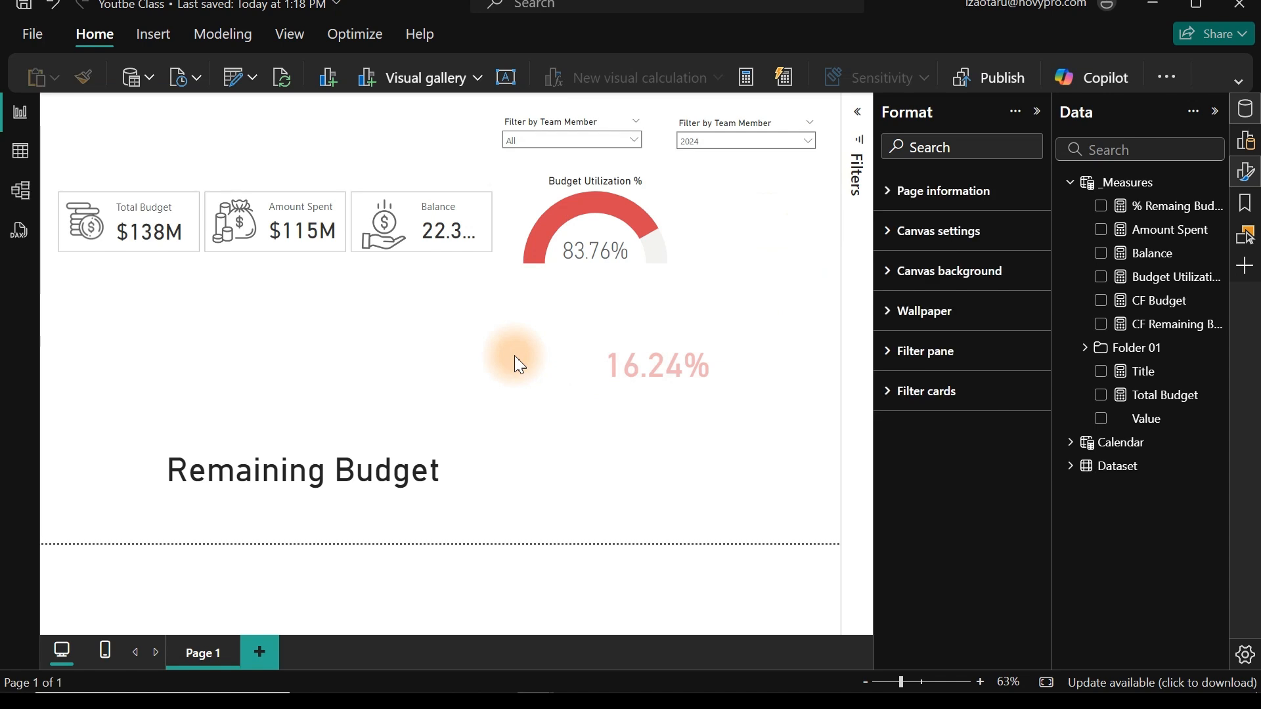
- Set the callout value font size of the Remaining Budget title card to 19
left_click(321, 481)
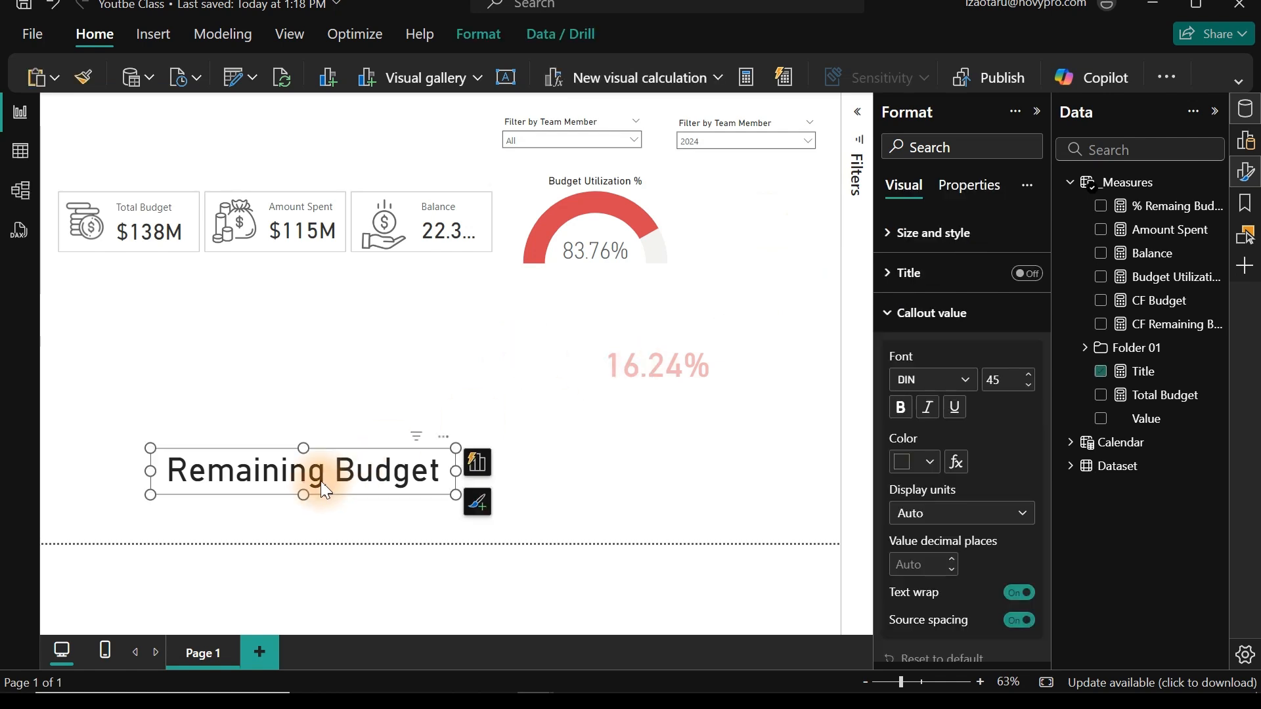
left_click(1010, 379)
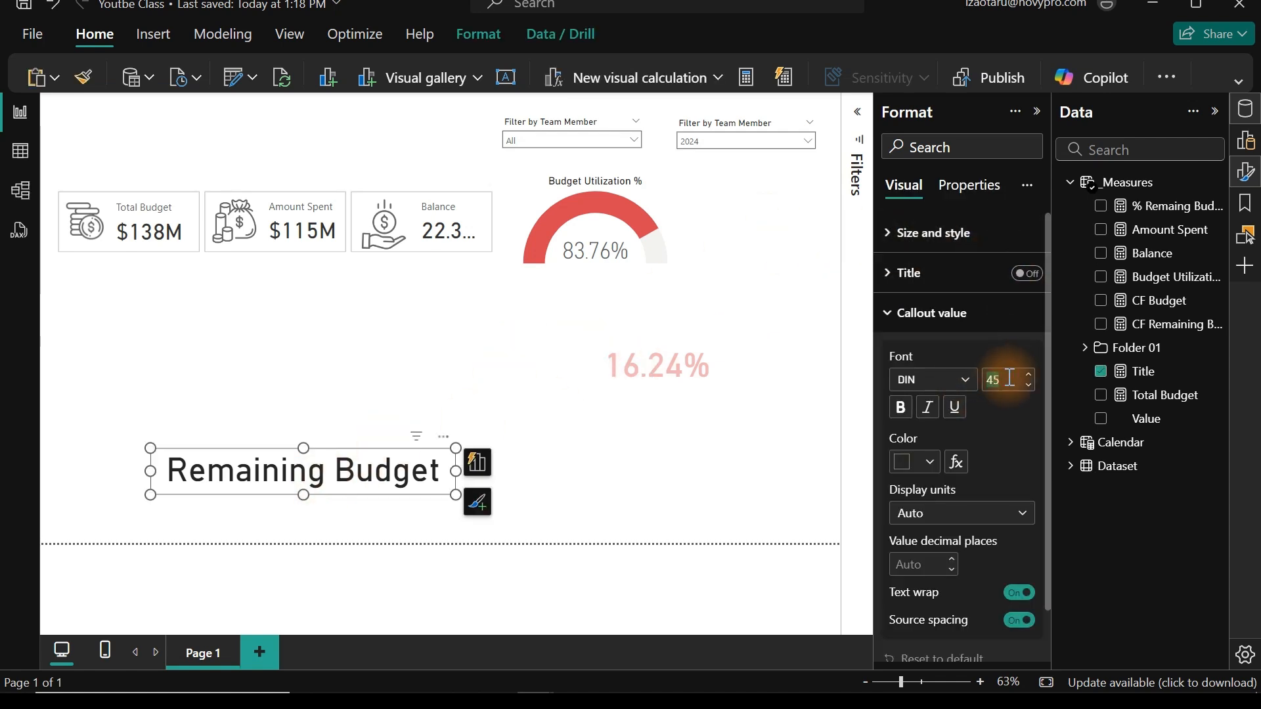
type("20")
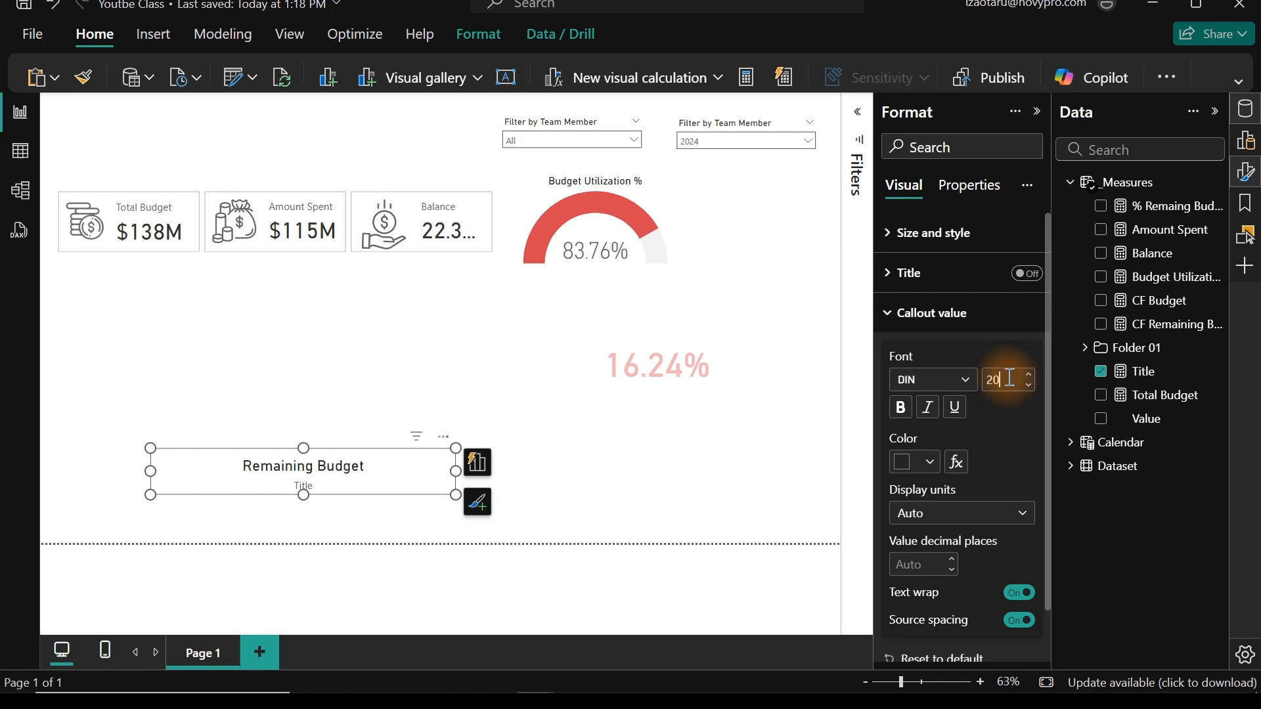
left_click(999, 380)
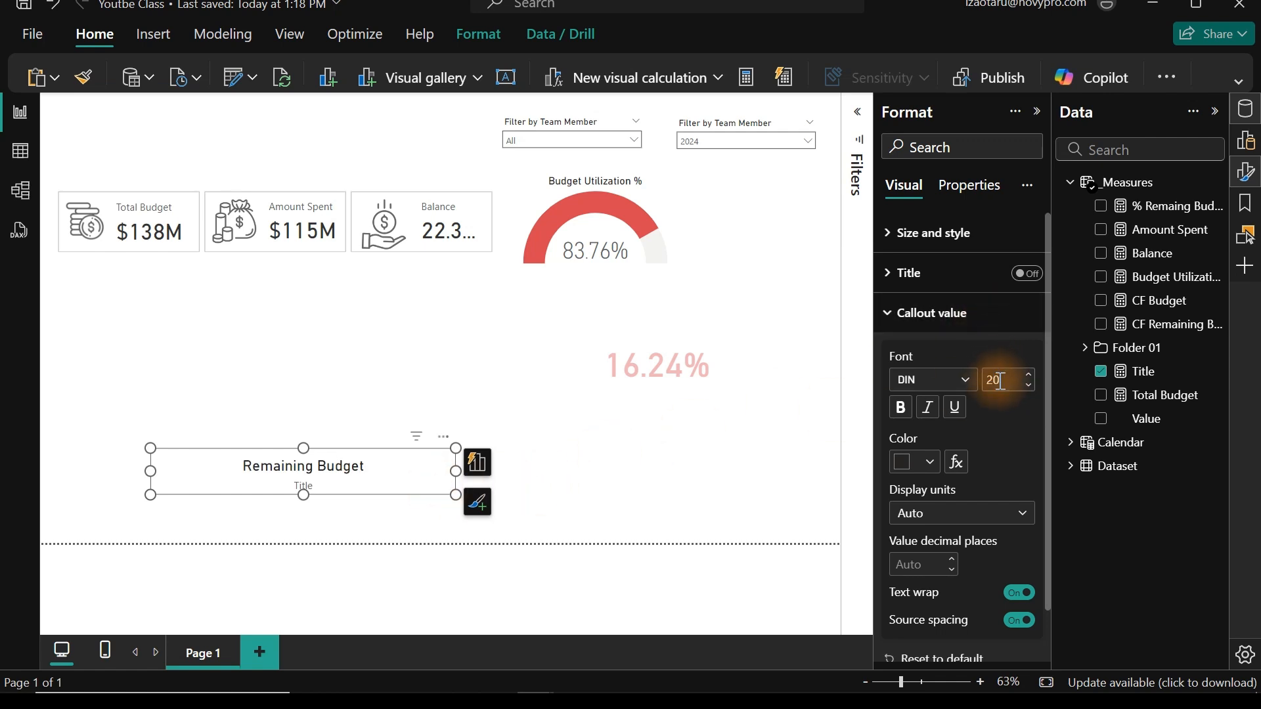
type("19")
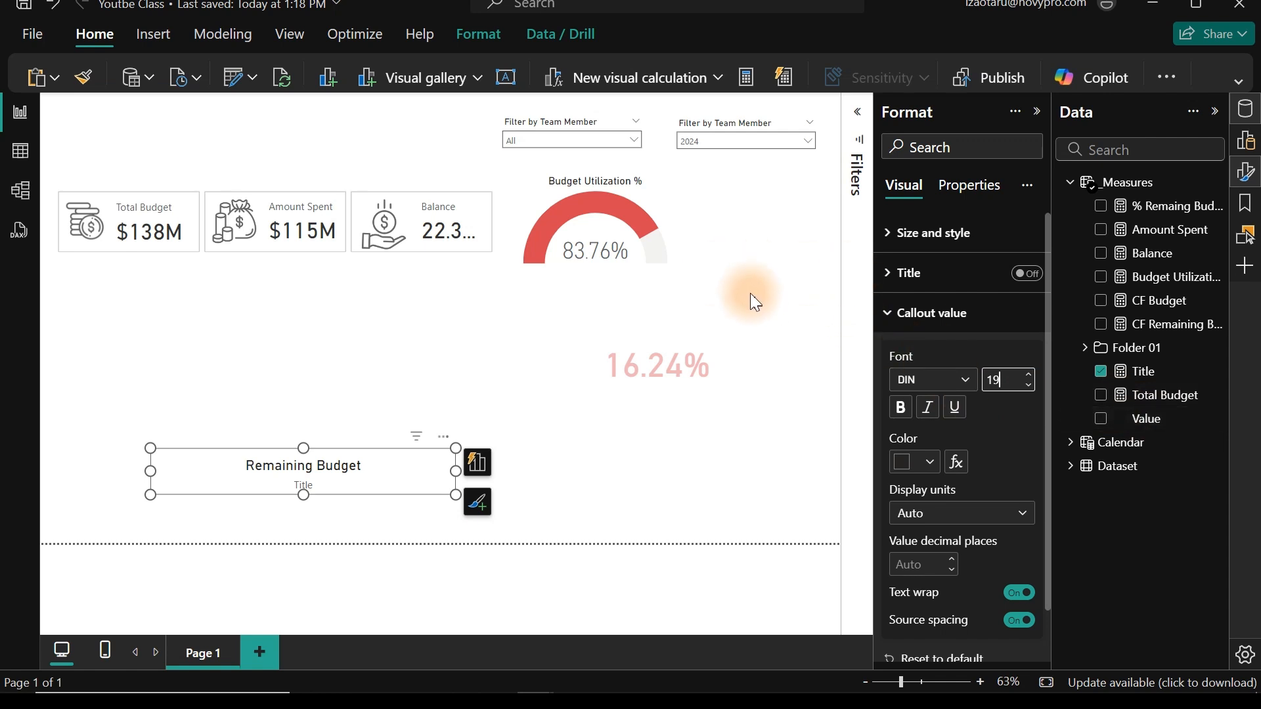
- Place the Remaining Budget title card, shrunk and without category label, below the date slicer, with the percentage card directly beneath it
left_click_drag(300, 475, 744, 190)
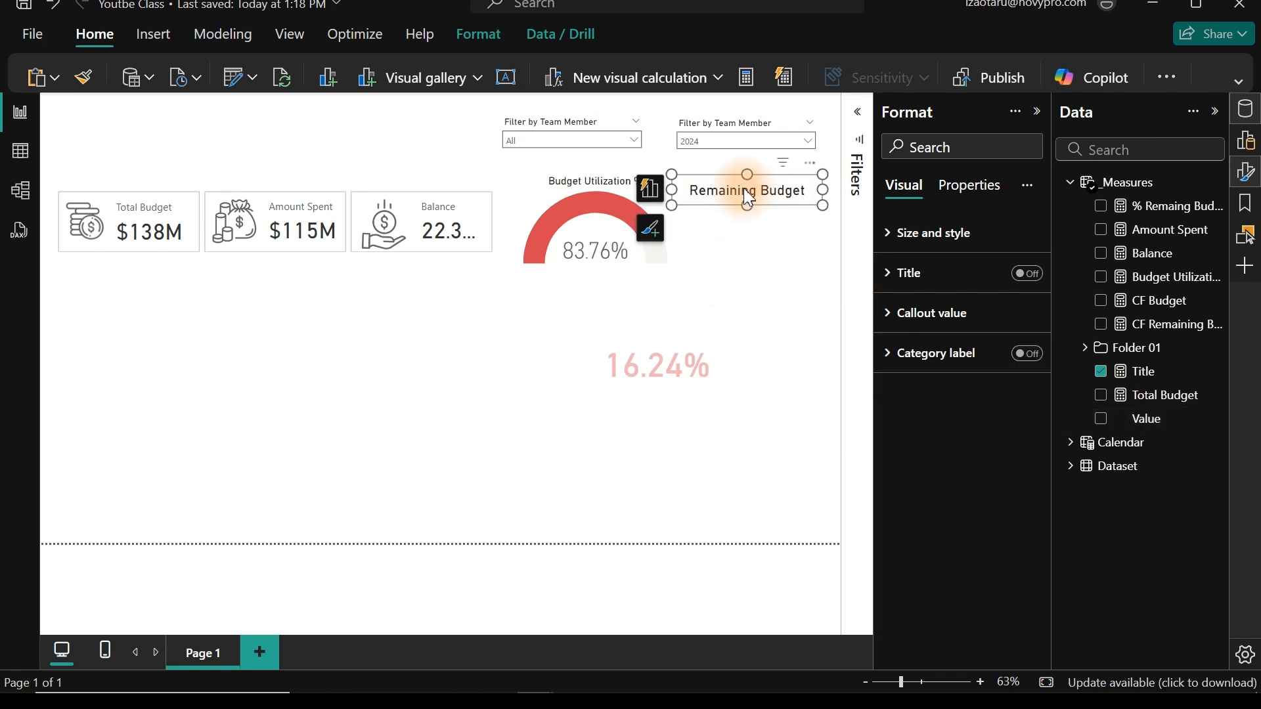
left_click(663, 366)
left_click_drag(664, 365, 747, 224)
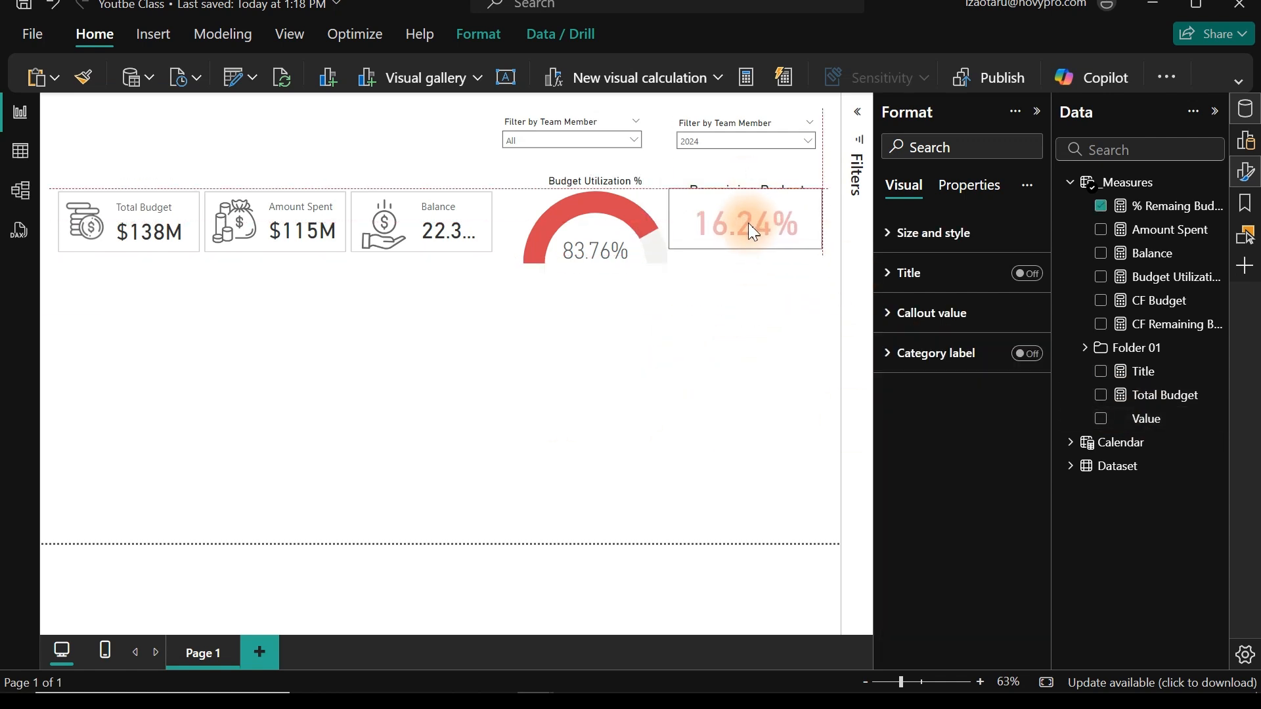
left_click(717, 347)
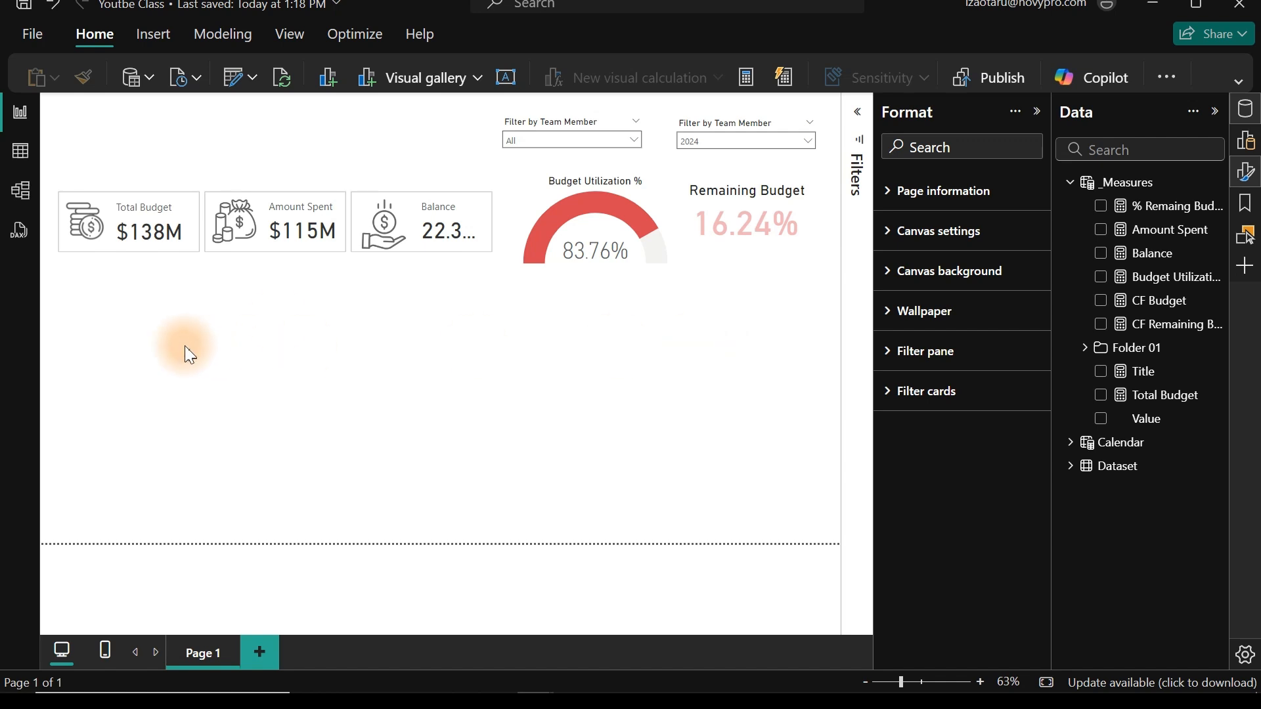
- Insert a clustered bar chart and position and size it in the empty area below the Total Budget card
left_click(1038, 113)
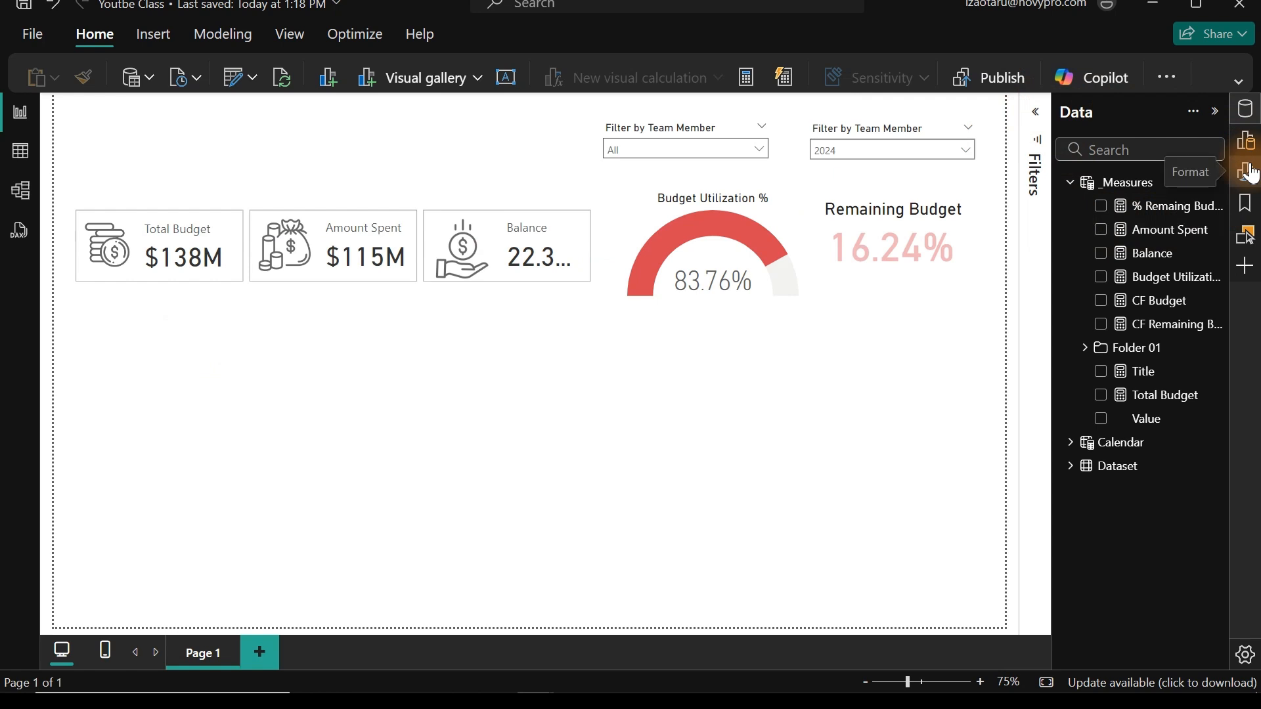
left_click(1246, 140)
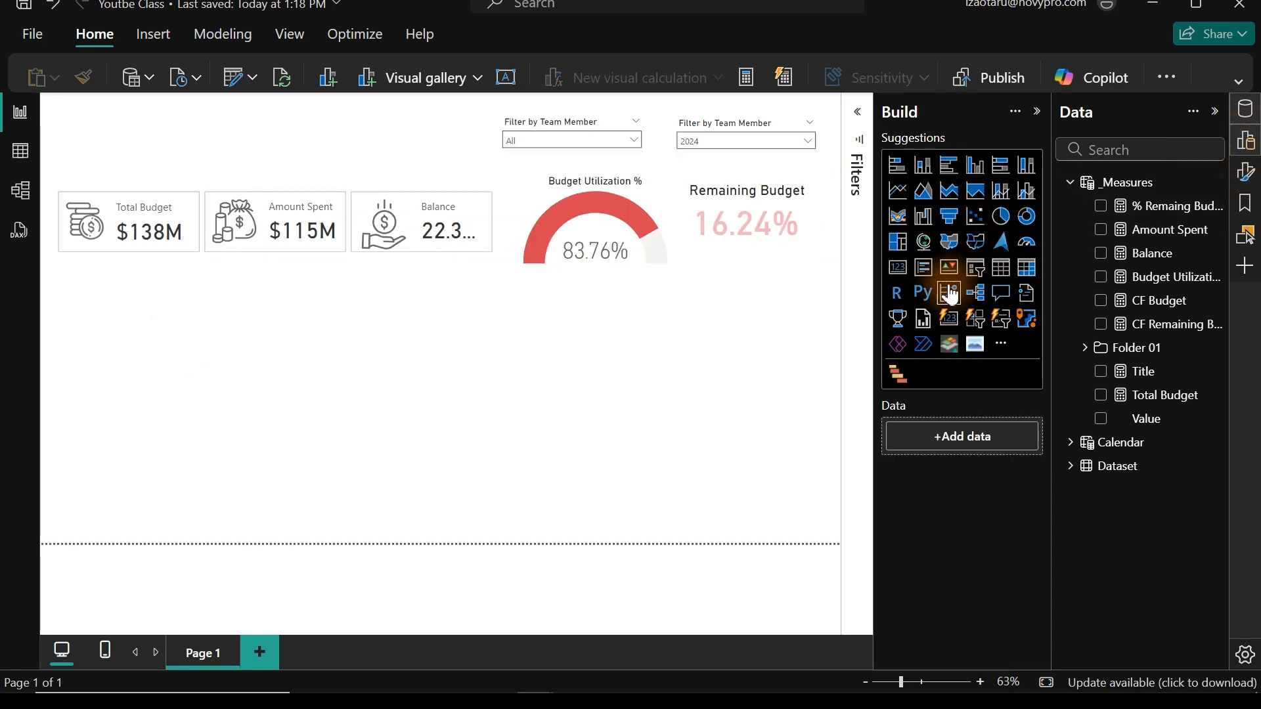
left_click(950, 179)
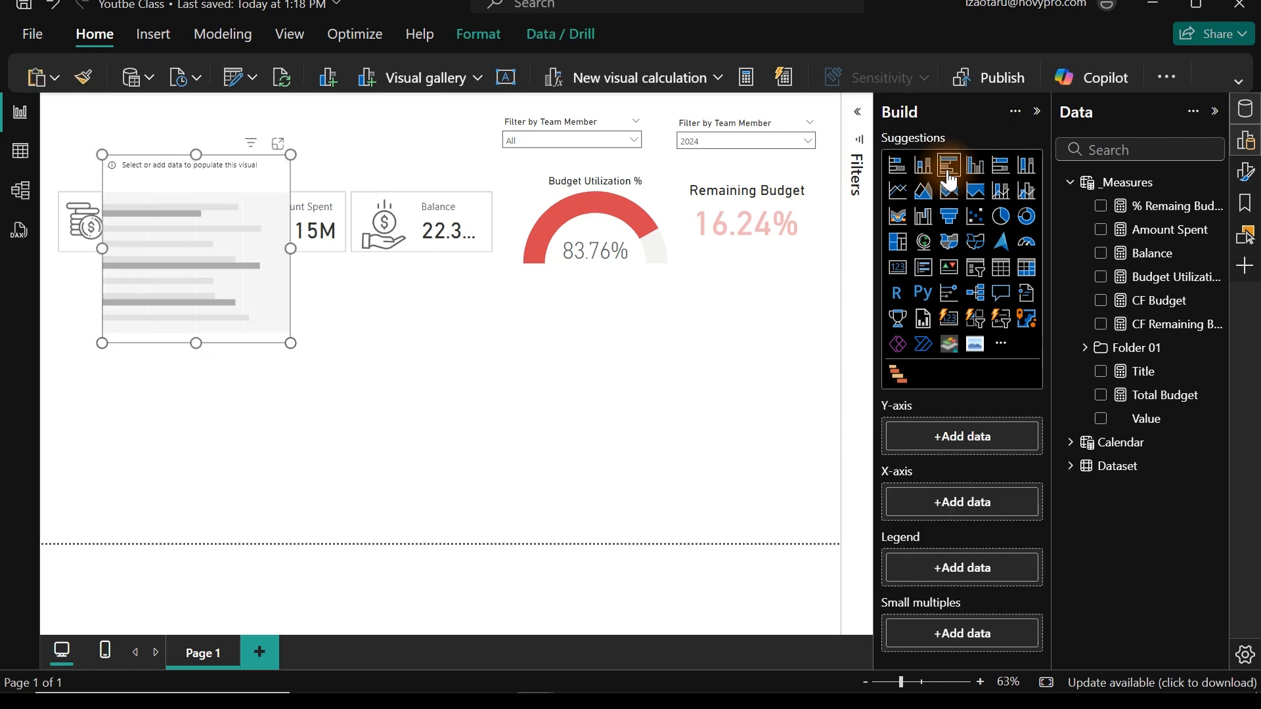
left_click_drag(309, 184, 196, 310)
left_click_drag(160, 453, 156, 526)
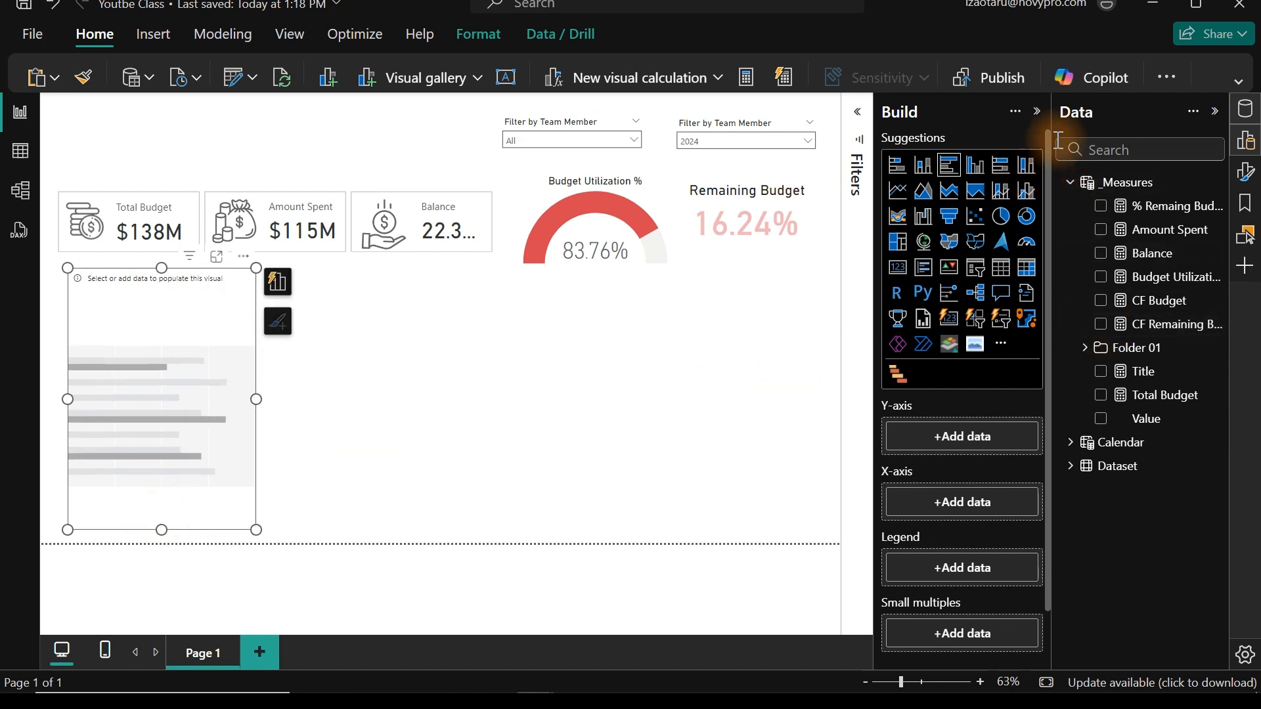
- Add the Project Name field from the Dataset table to the bar chart's Y-axis
left_click(1038, 112)
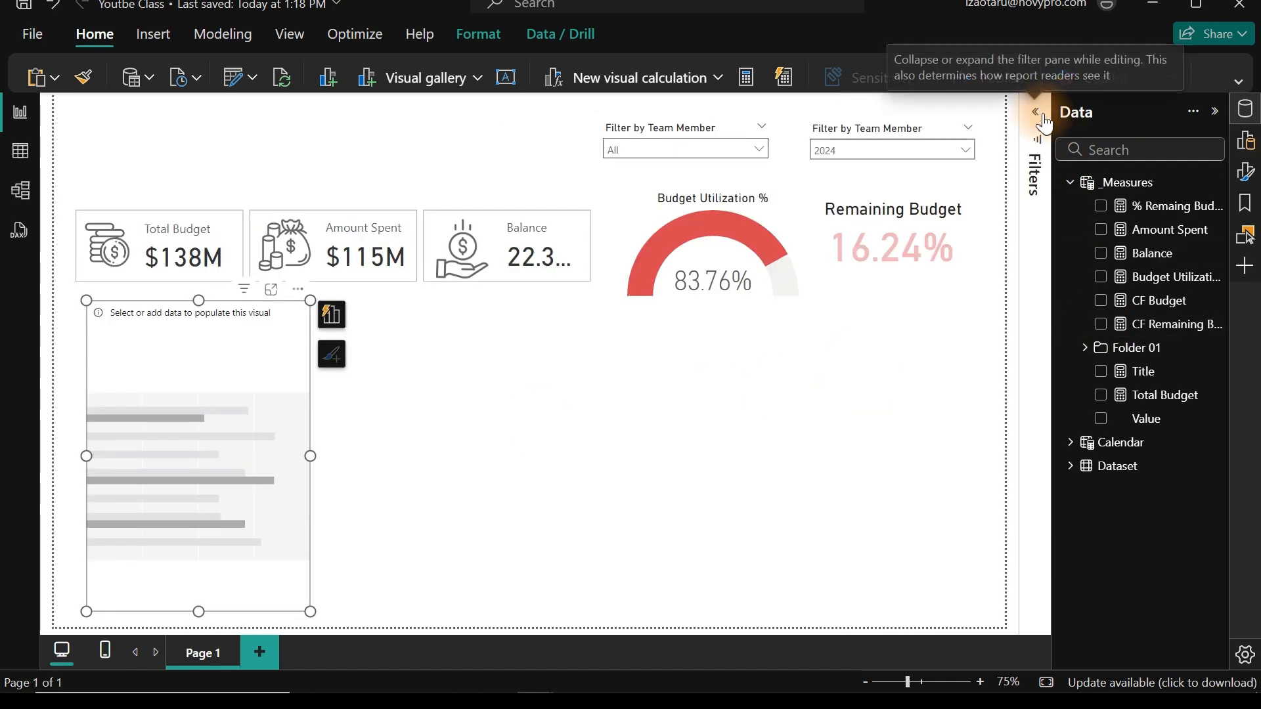
left_click(1073, 467)
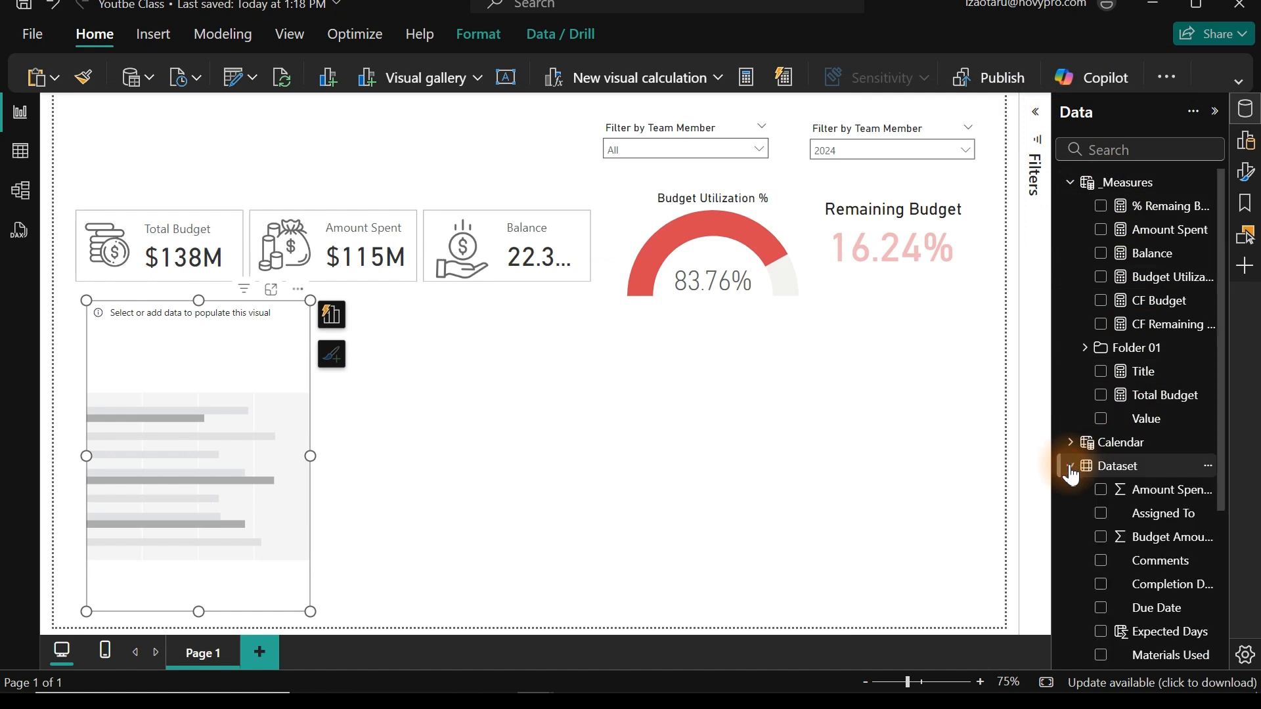
left_click_drag(1224, 416, 1239, 546)
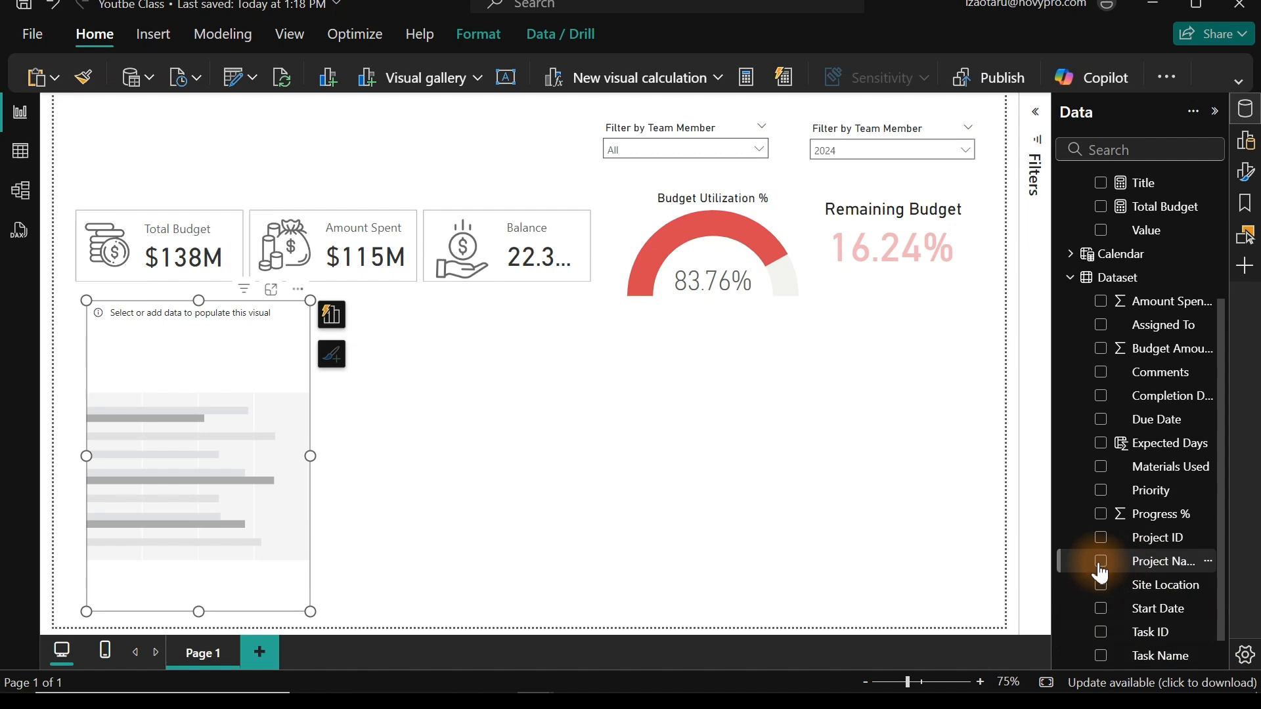
left_click(1101, 564)
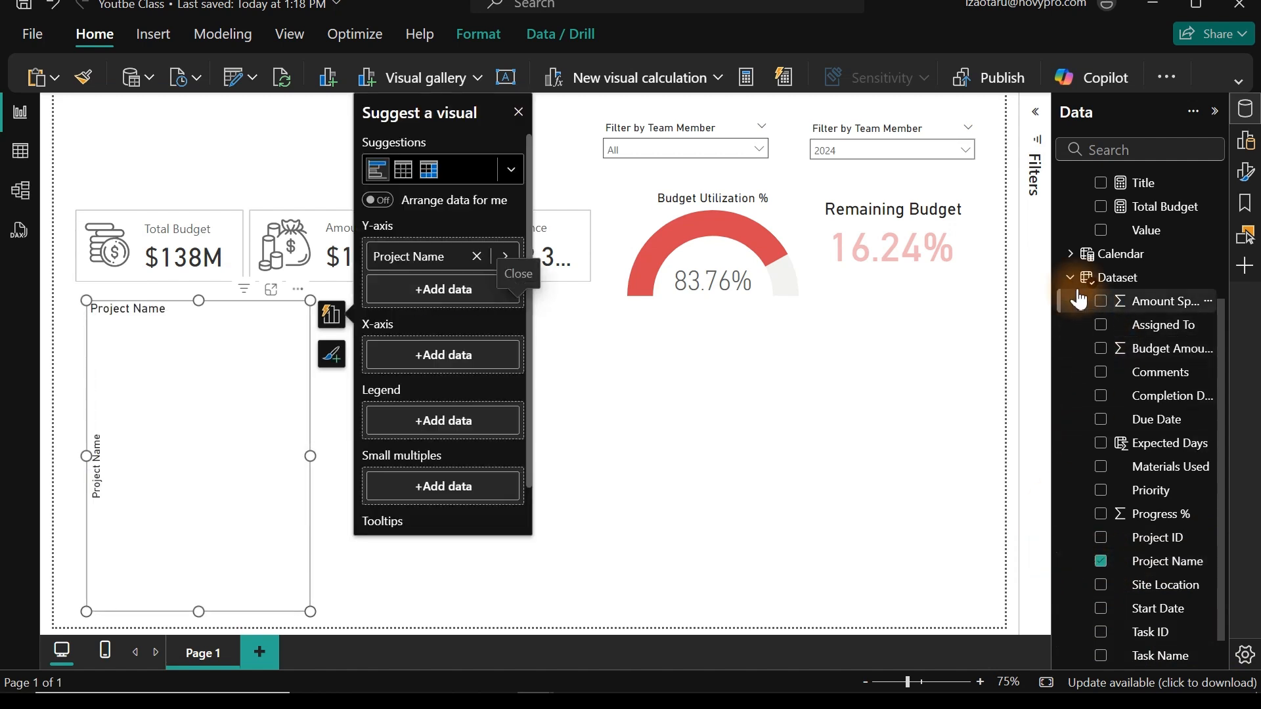
- Add the Total Budget and Amount Spent measures to the bar chart's X-axis
left_click(1078, 279)
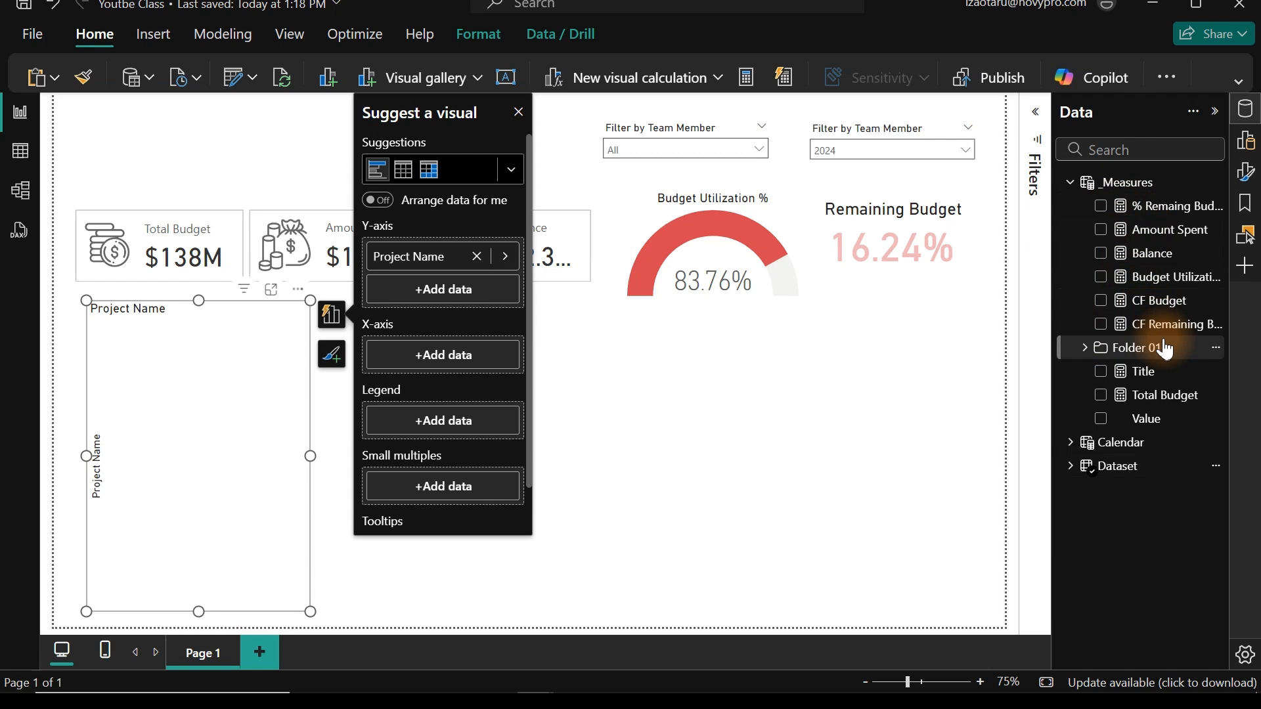
left_click(1103, 396)
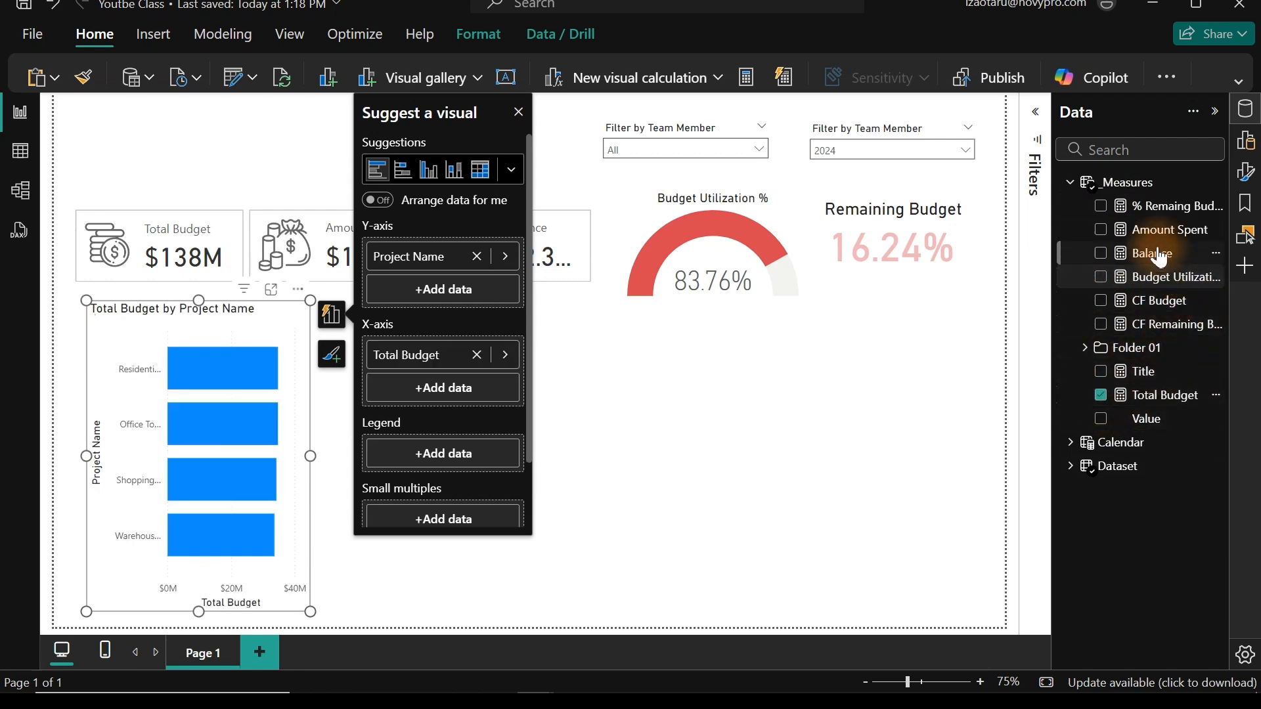
left_click(1101, 232)
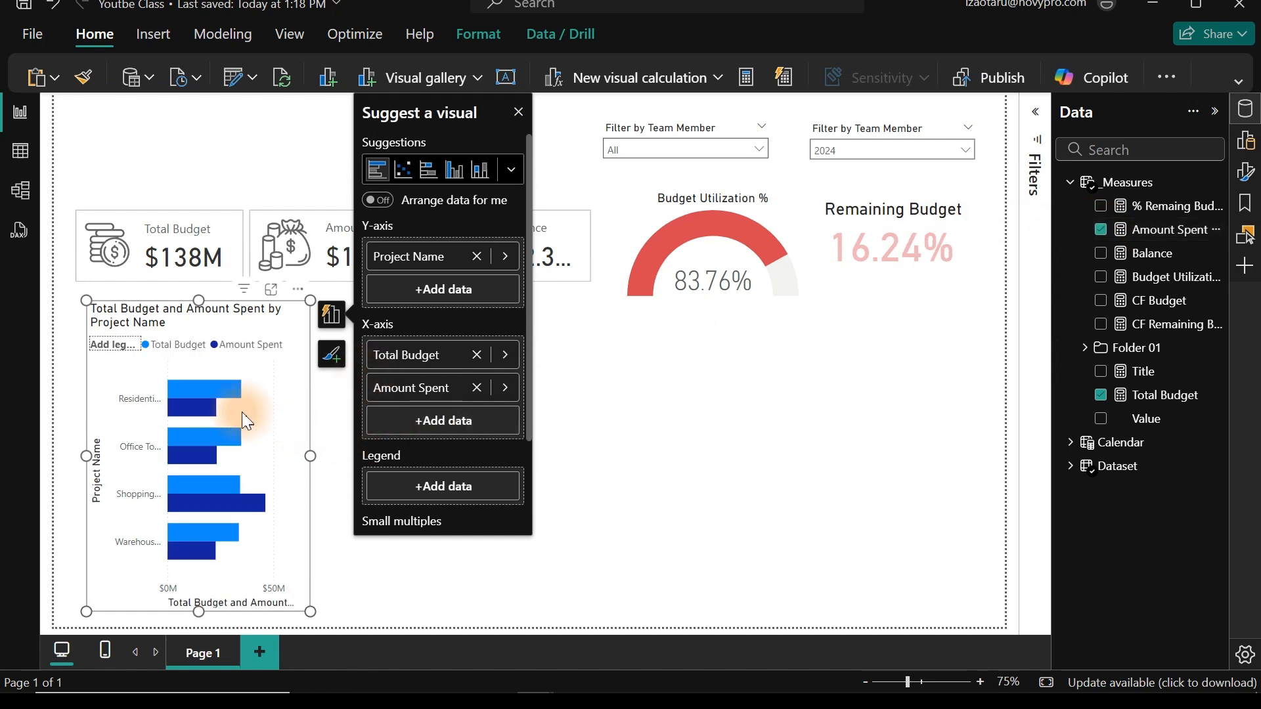
left_click(518, 112)
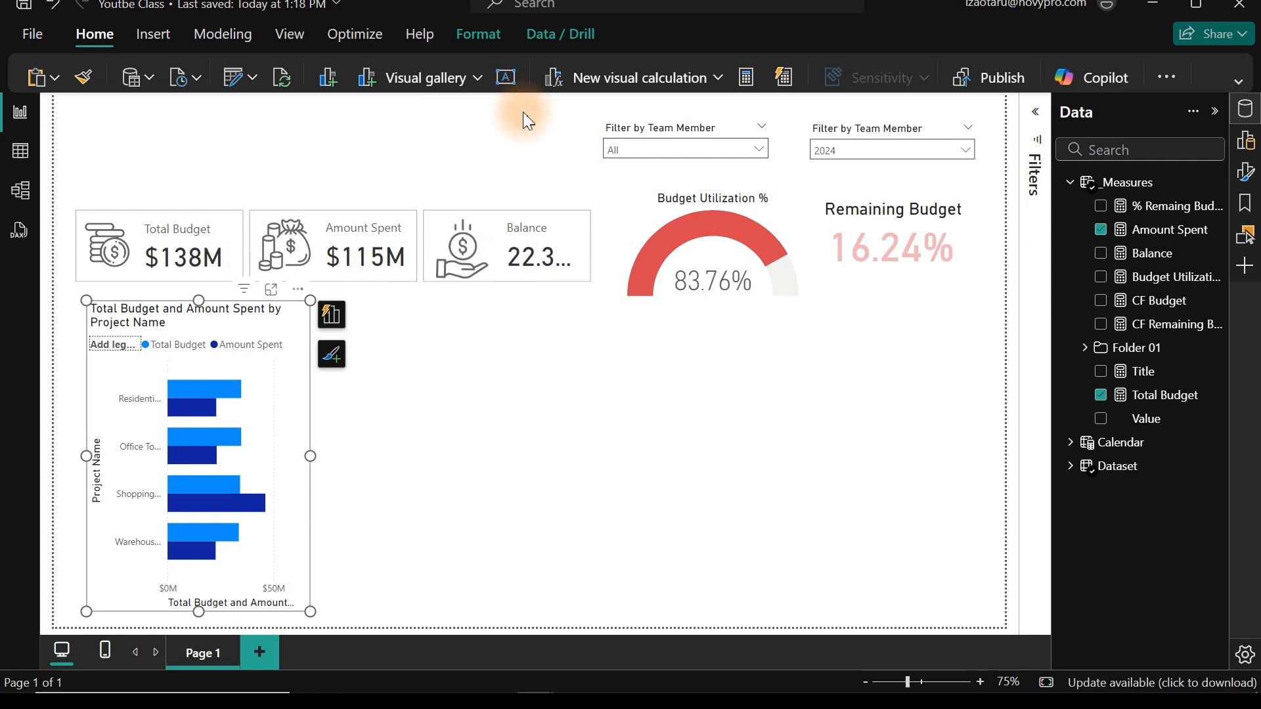
- Turn off the bar chart's X-axis values and title, as well as its Y-axis title
left_click(1246, 172)
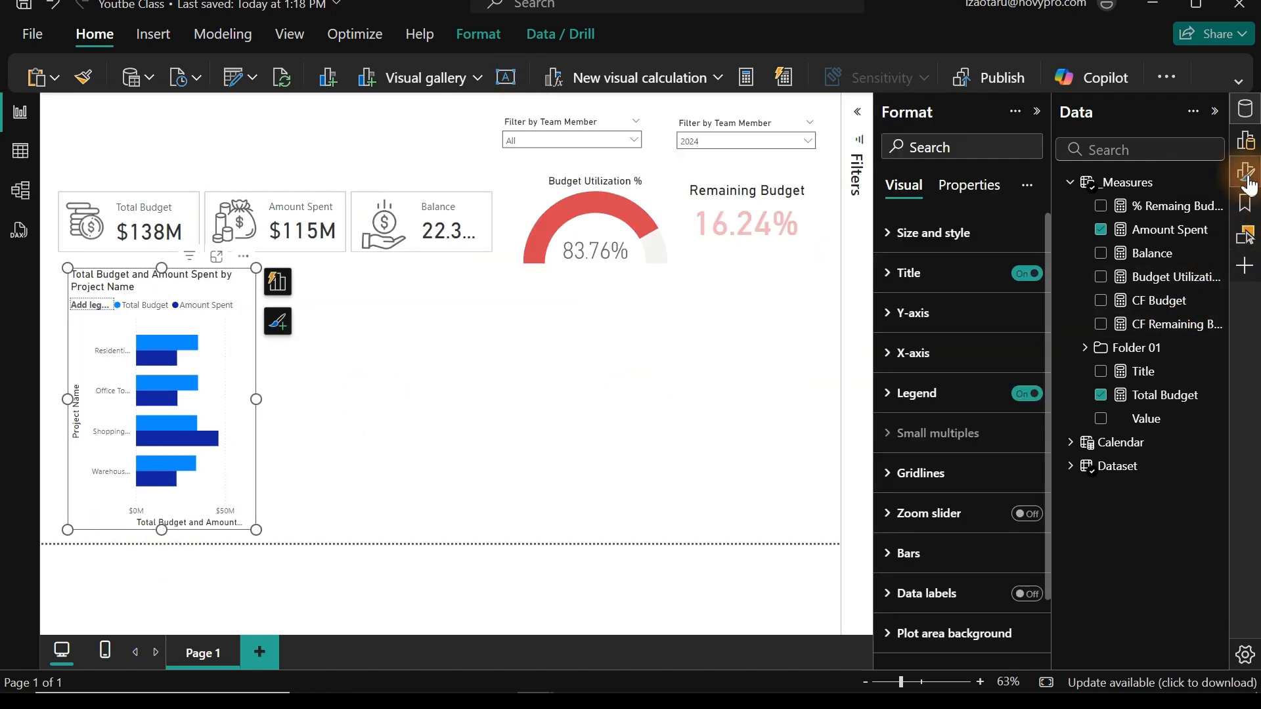
left_click(944, 363)
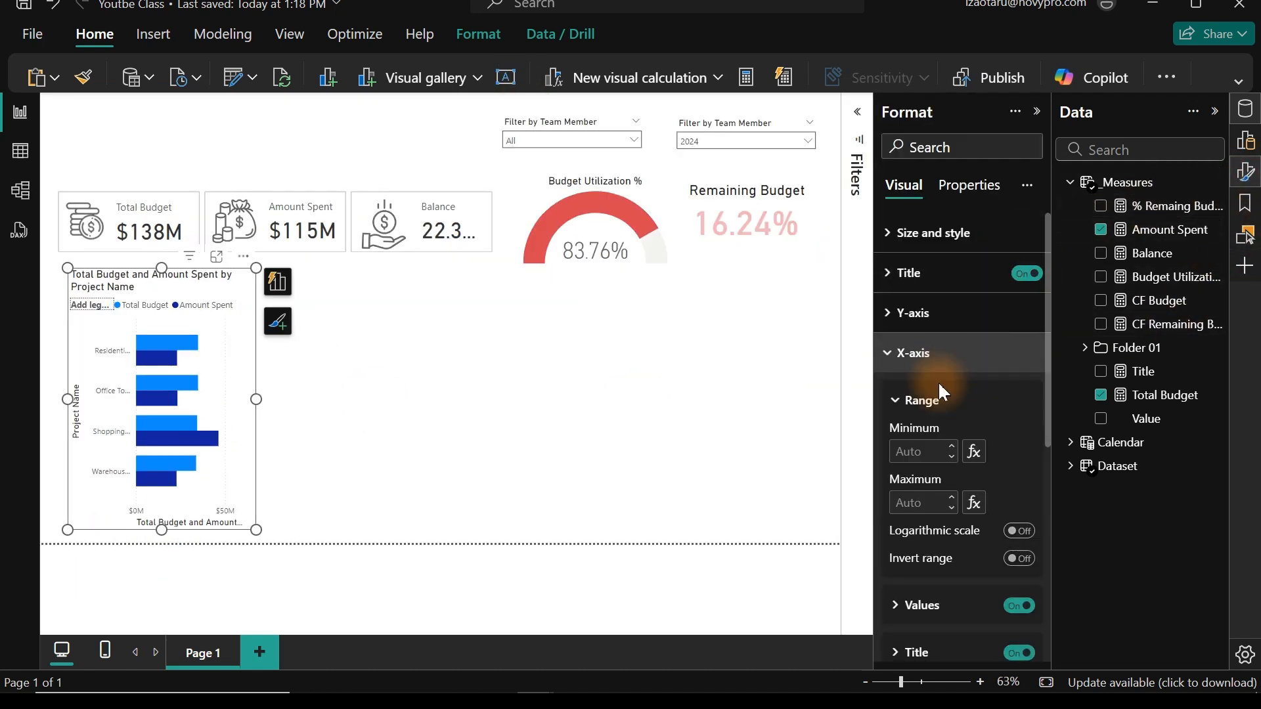
left_click(1013, 610)
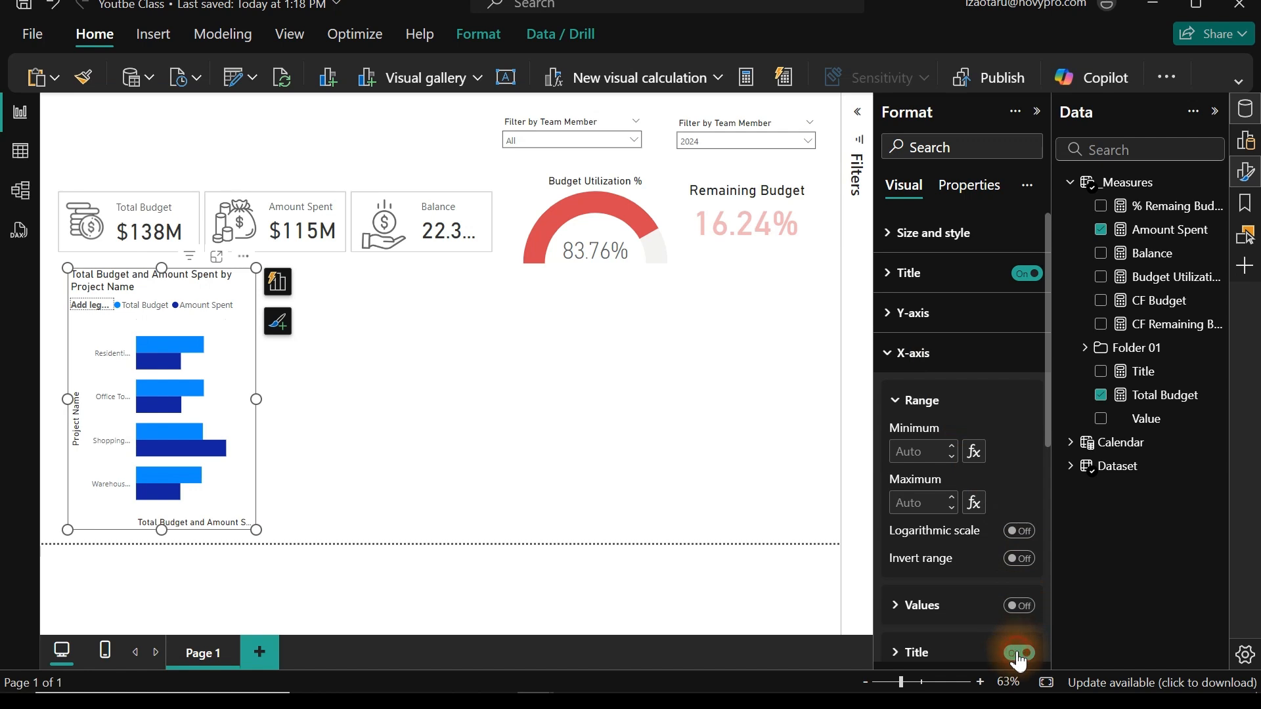
left_click(1019, 653)
left_click(915, 355)
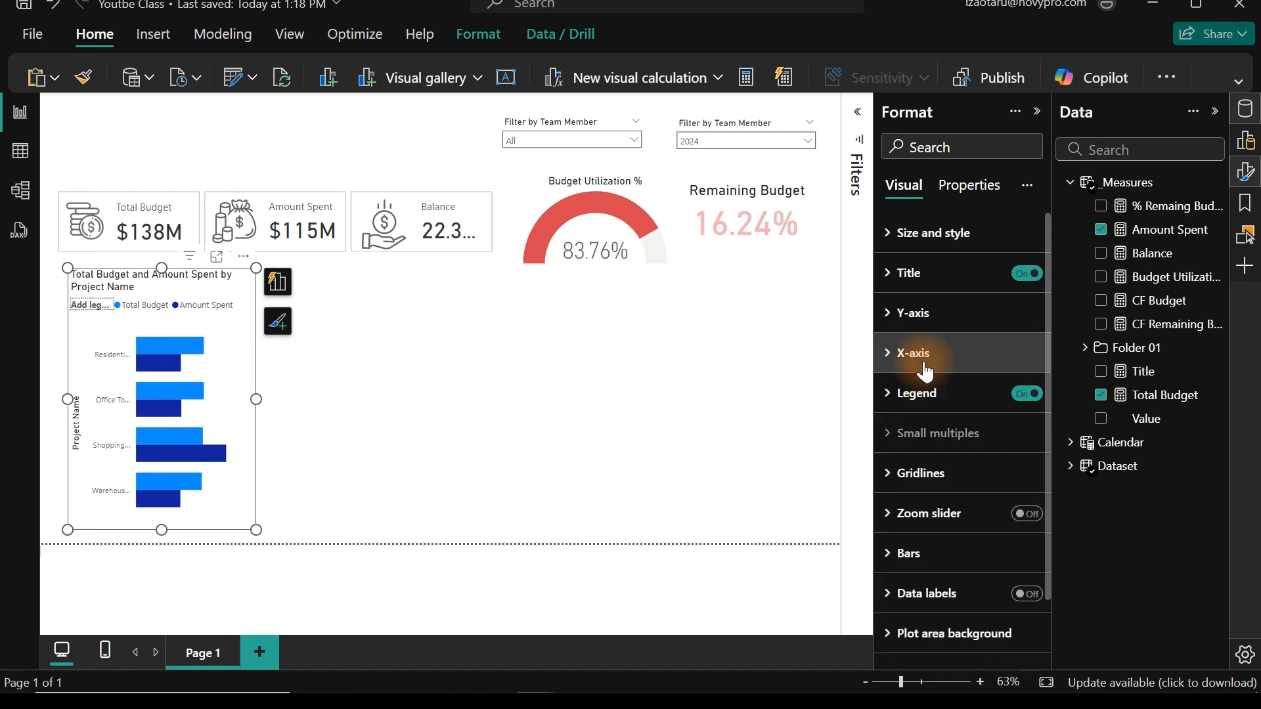
left_click(915, 315)
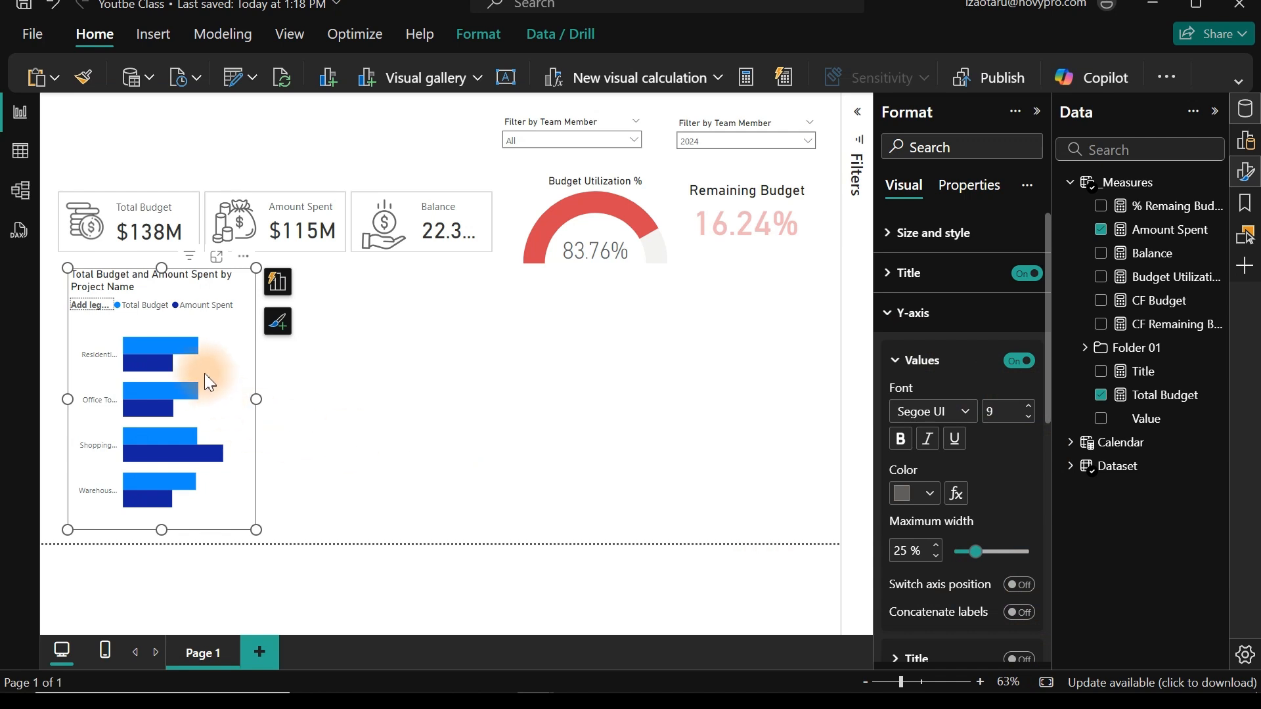
left_click(1005, 322)
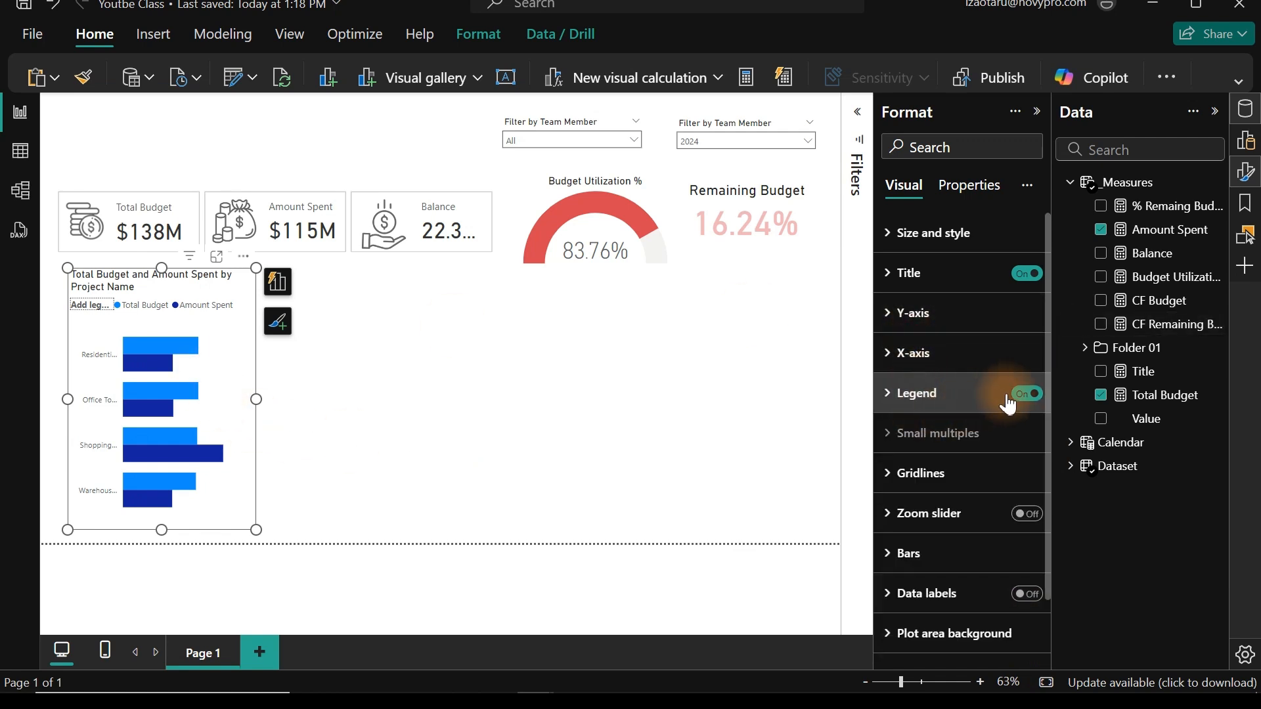
left_click(963, 399)
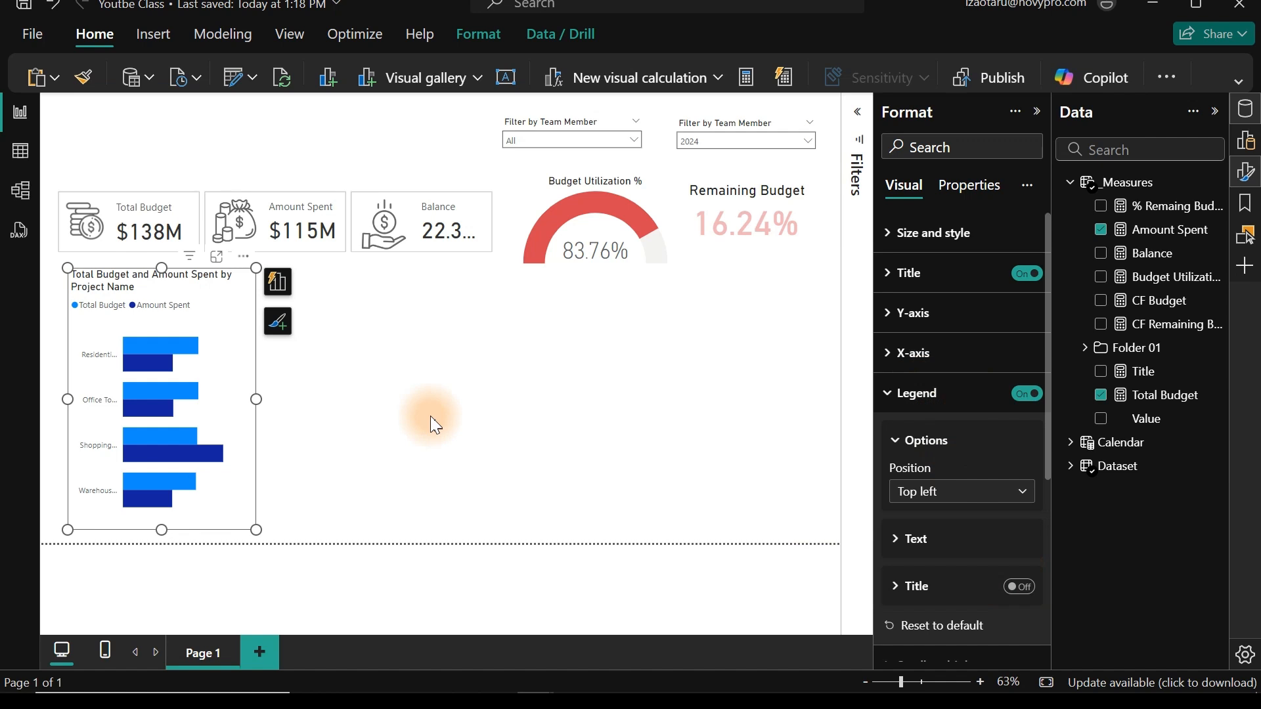
- Widen the bar chart slightly and make its Y-axis labels bold with a maximum width of 50%
left_click_drag(257, 400, 302, 413)
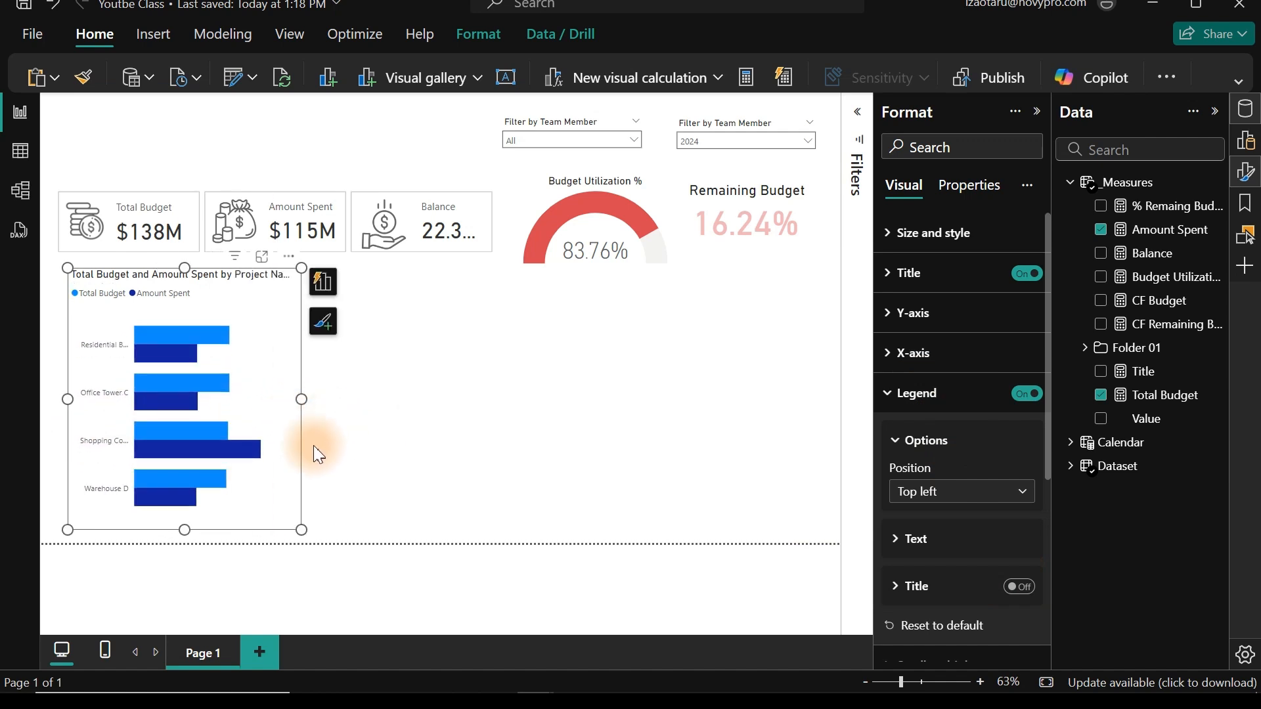
left_click(921, 355)
left_click(924, 320)
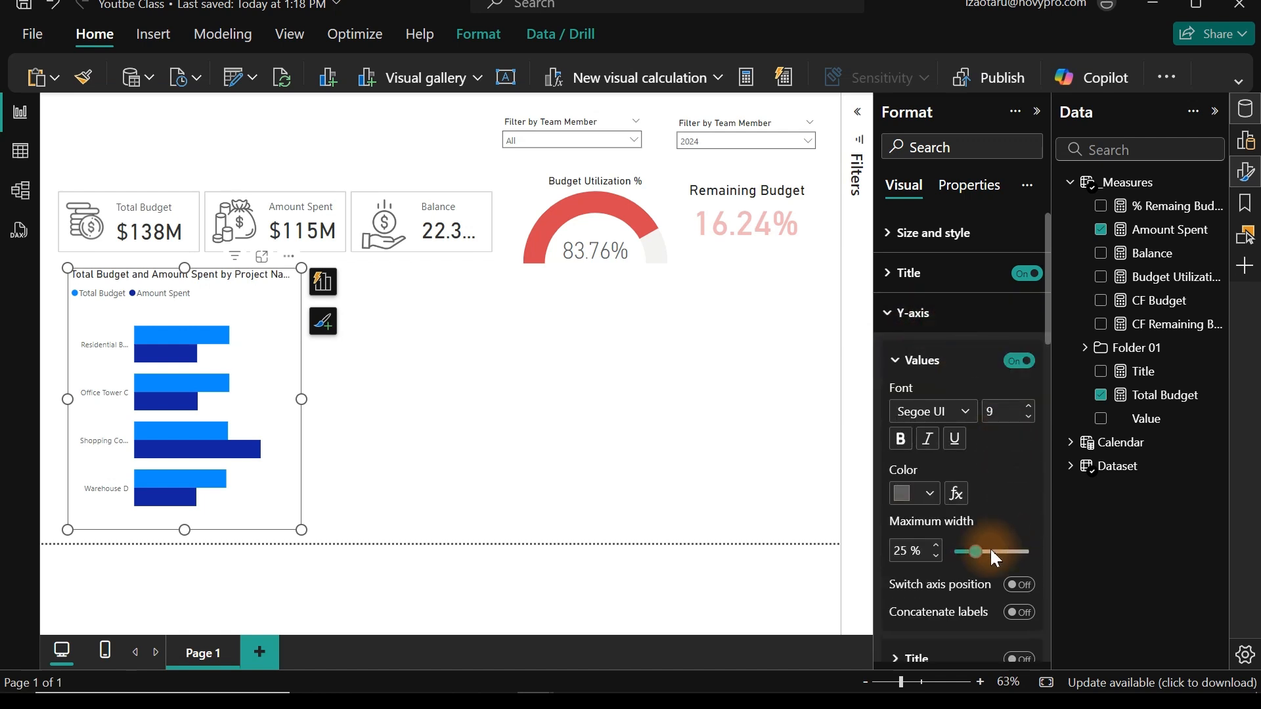
left_click_drag(977, 548, 1104, 550)
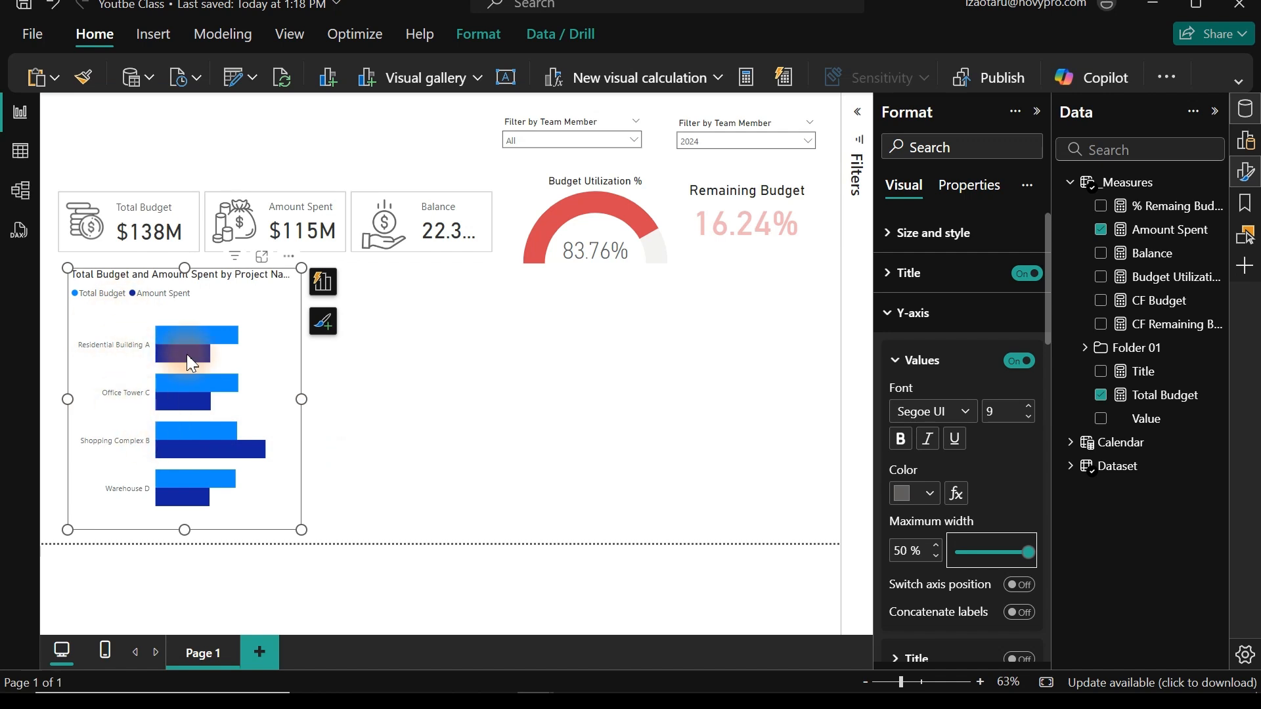
left_click(907, 444)
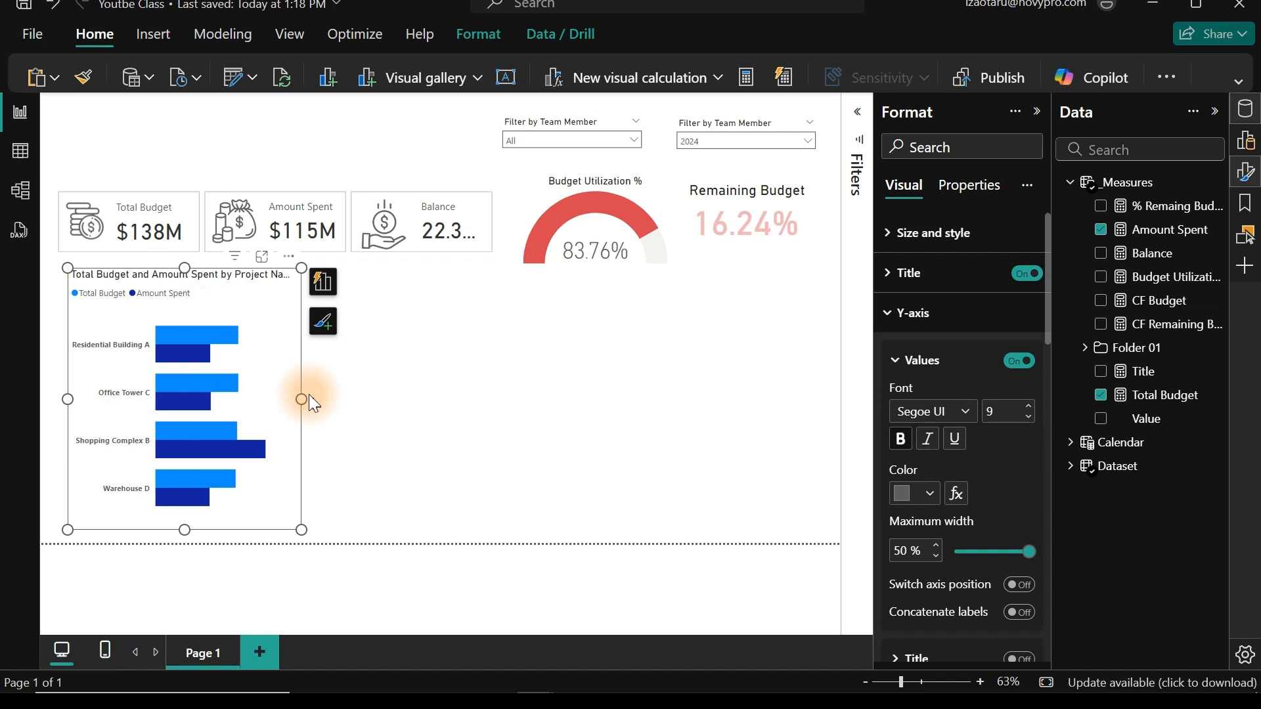
- Duplicate the bar chart beside the original and replace the copy's Total Budget and Amount Spent measures with Balance
key("ctrl+v")
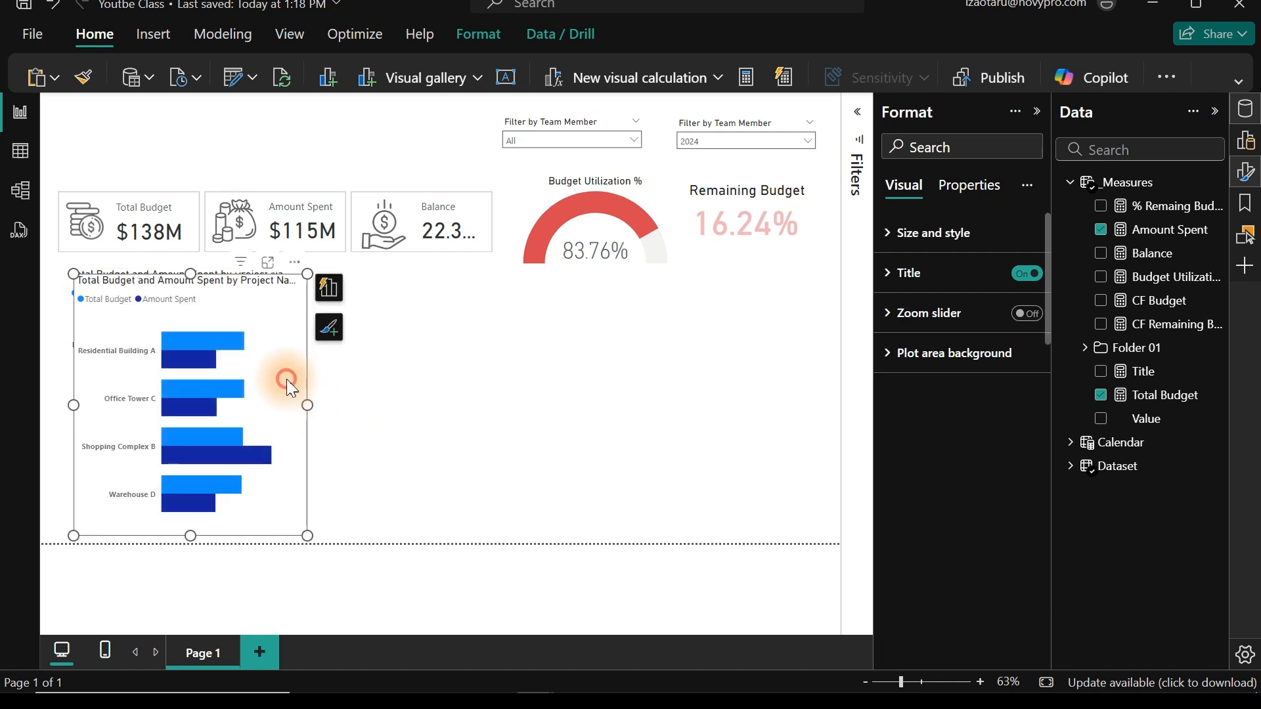
left_click_drag(287, 380, 519, 375)
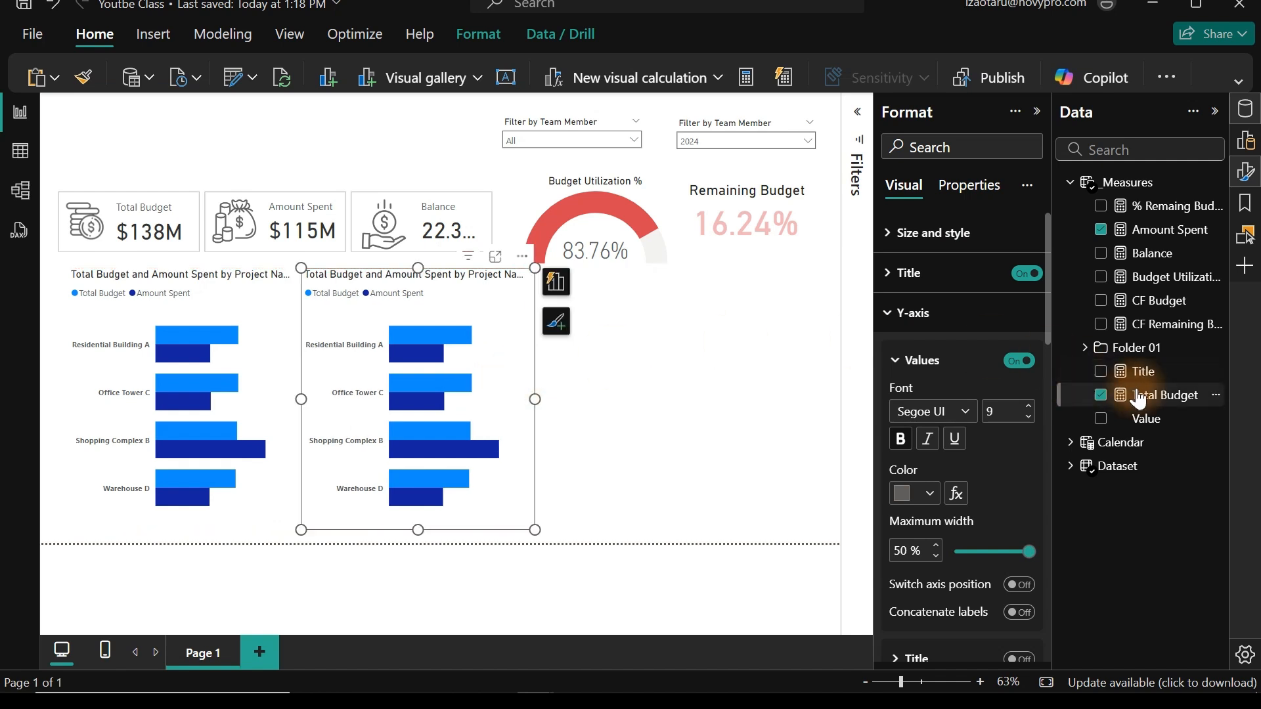
left_click(1101, 395)
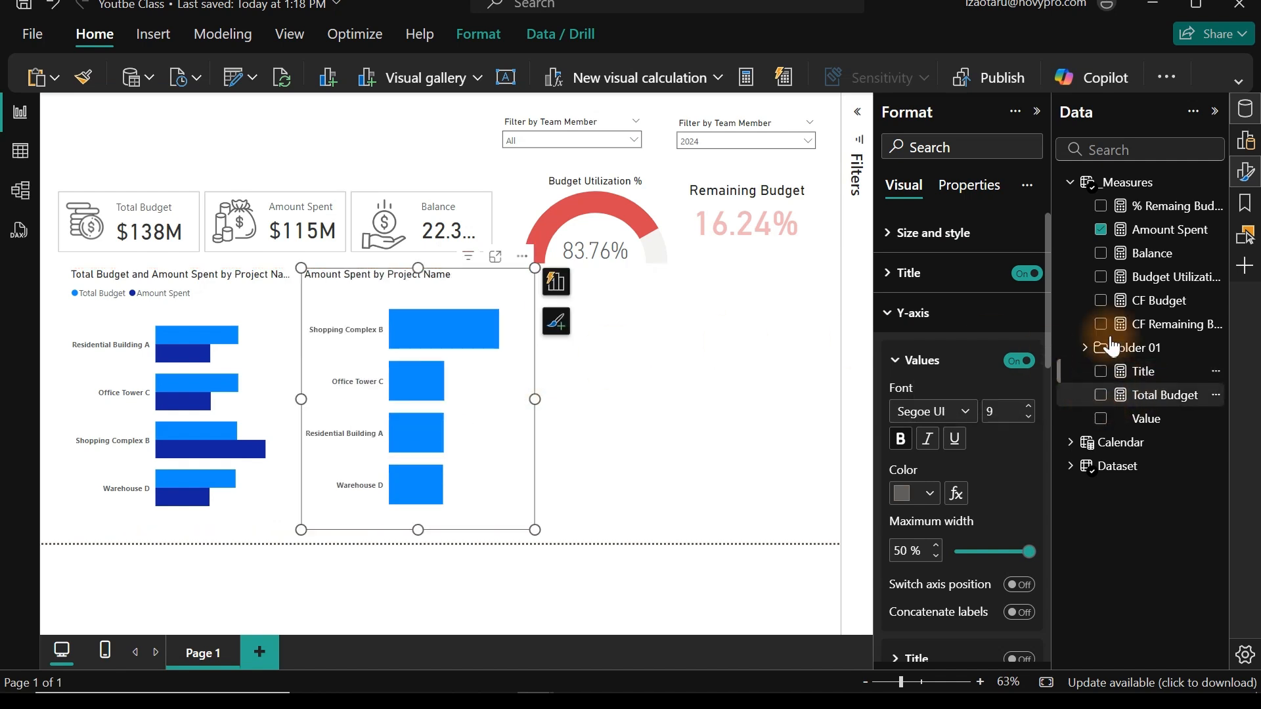
left_click(1103, 231)
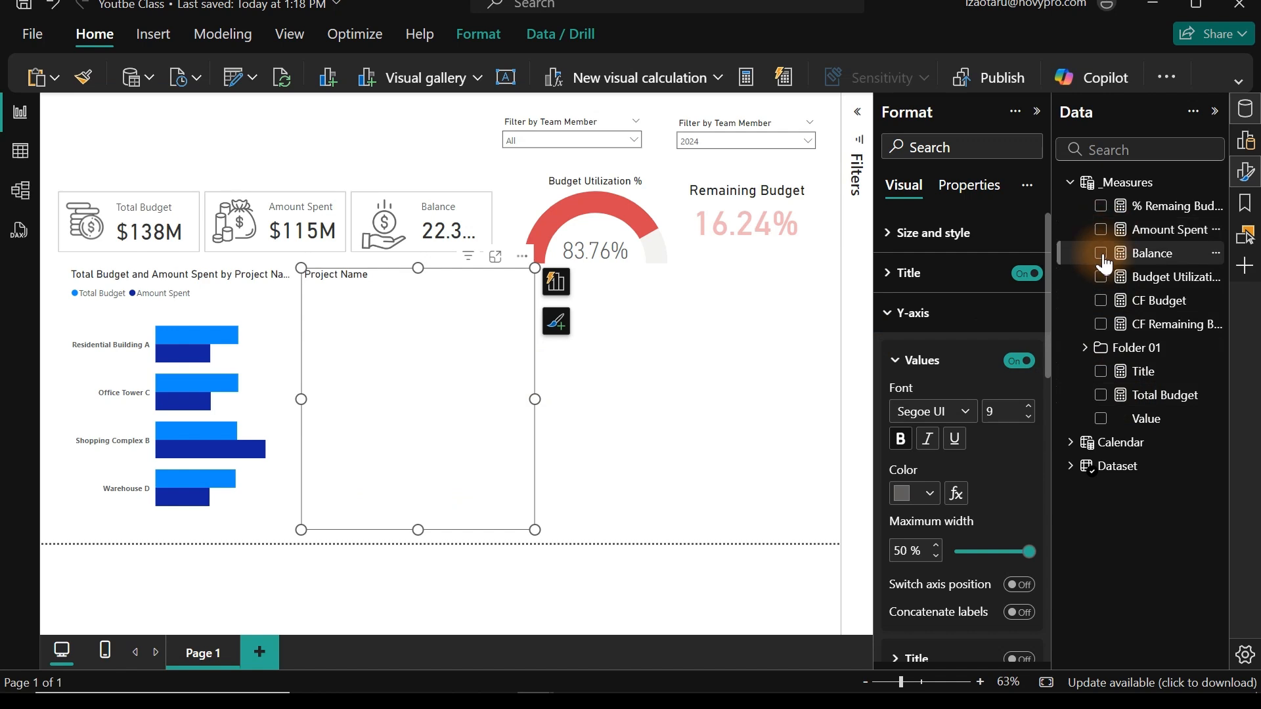
left_click(1102, 253)
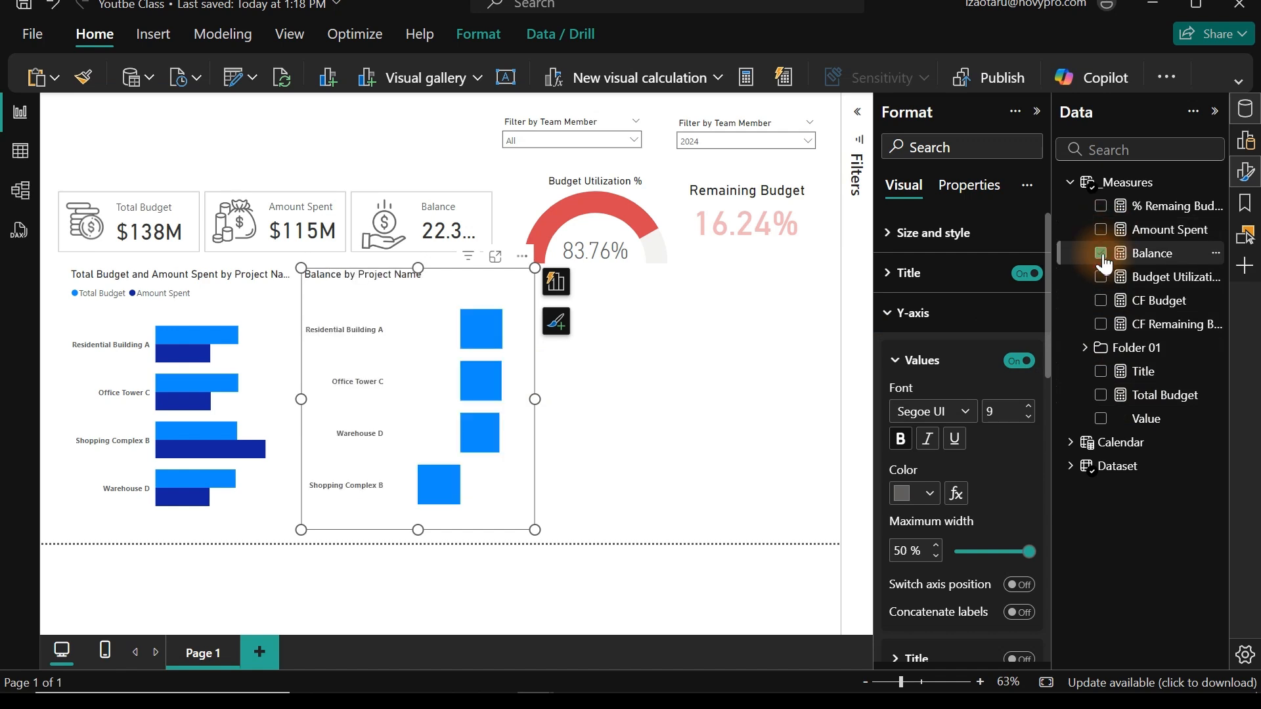
- Review the DAX formula of the Balance measure
left_click(1153, 254)
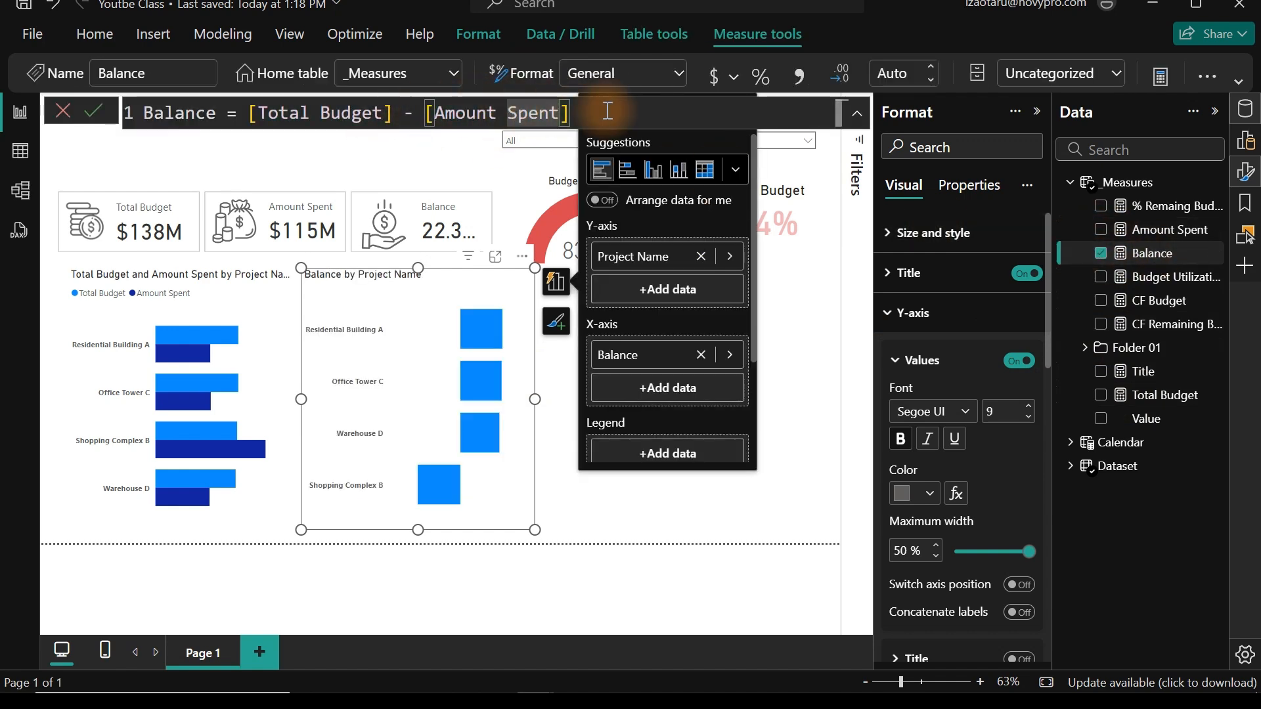
left_click_drag(608, 111, 165, 113)
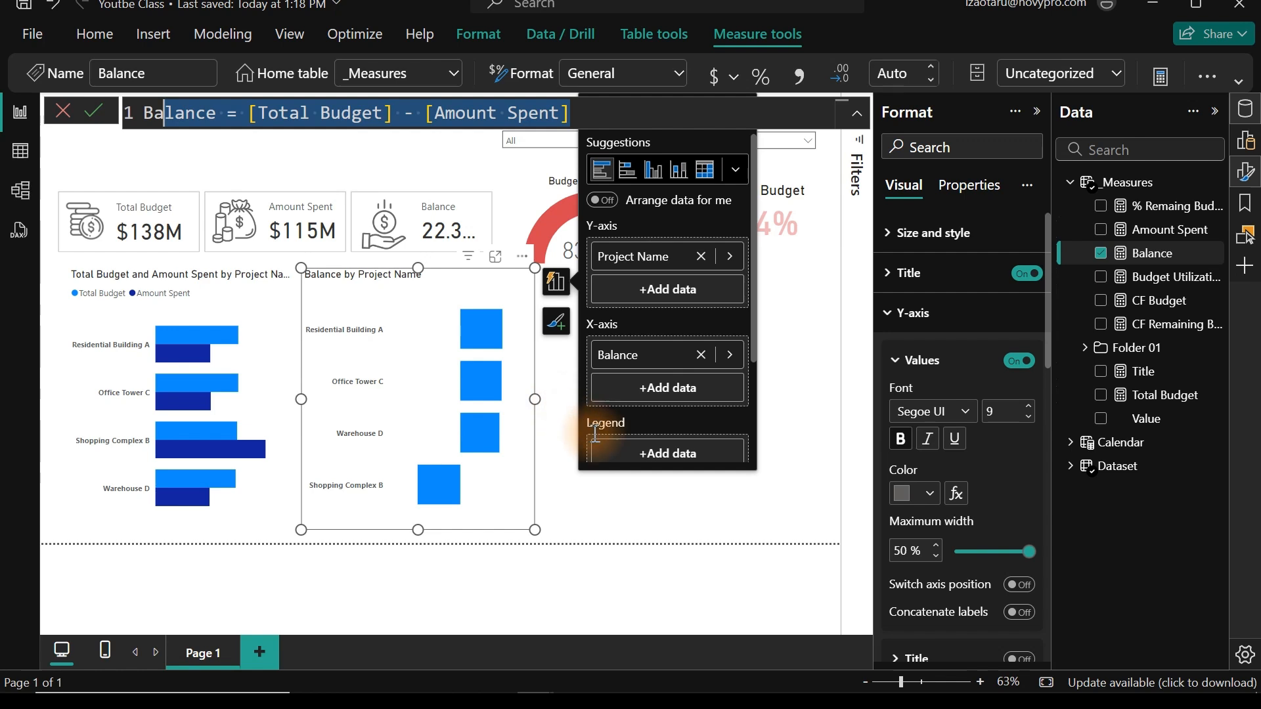
left_click(589, 502)
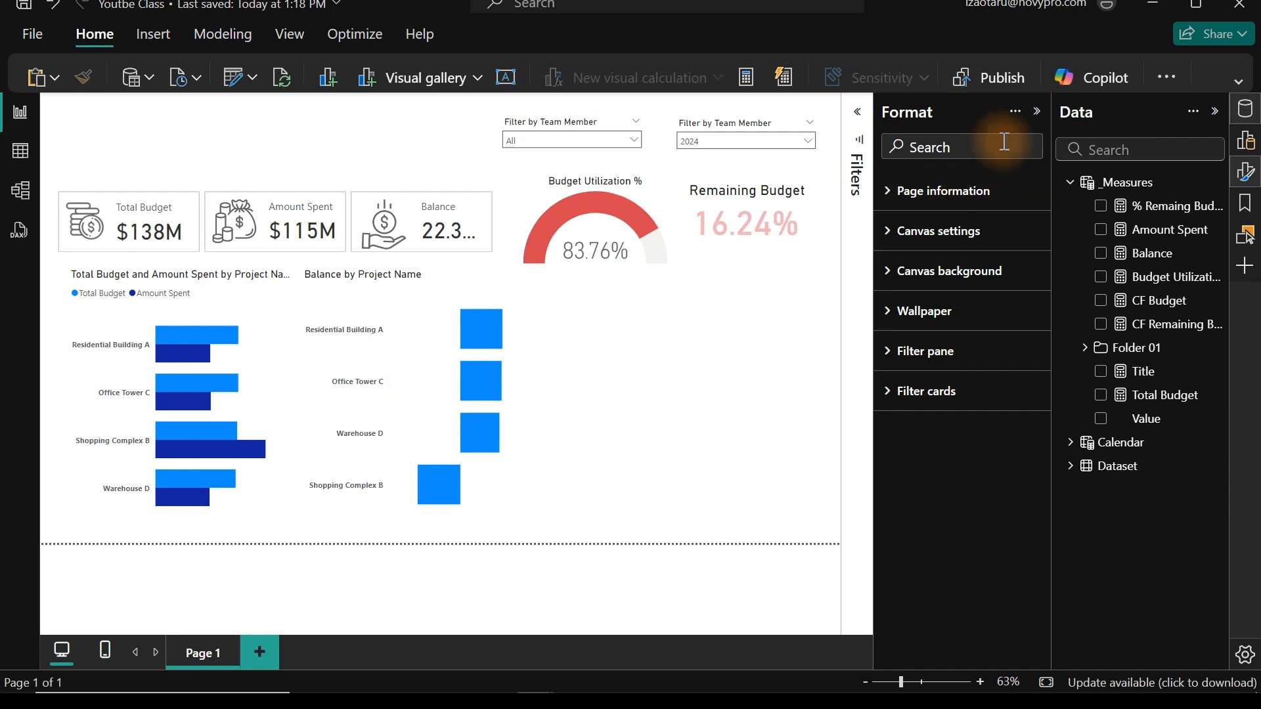
- Collapse the formatting and data panes and compare the project order row by row between the two bar charts
left_click(1038, 112)
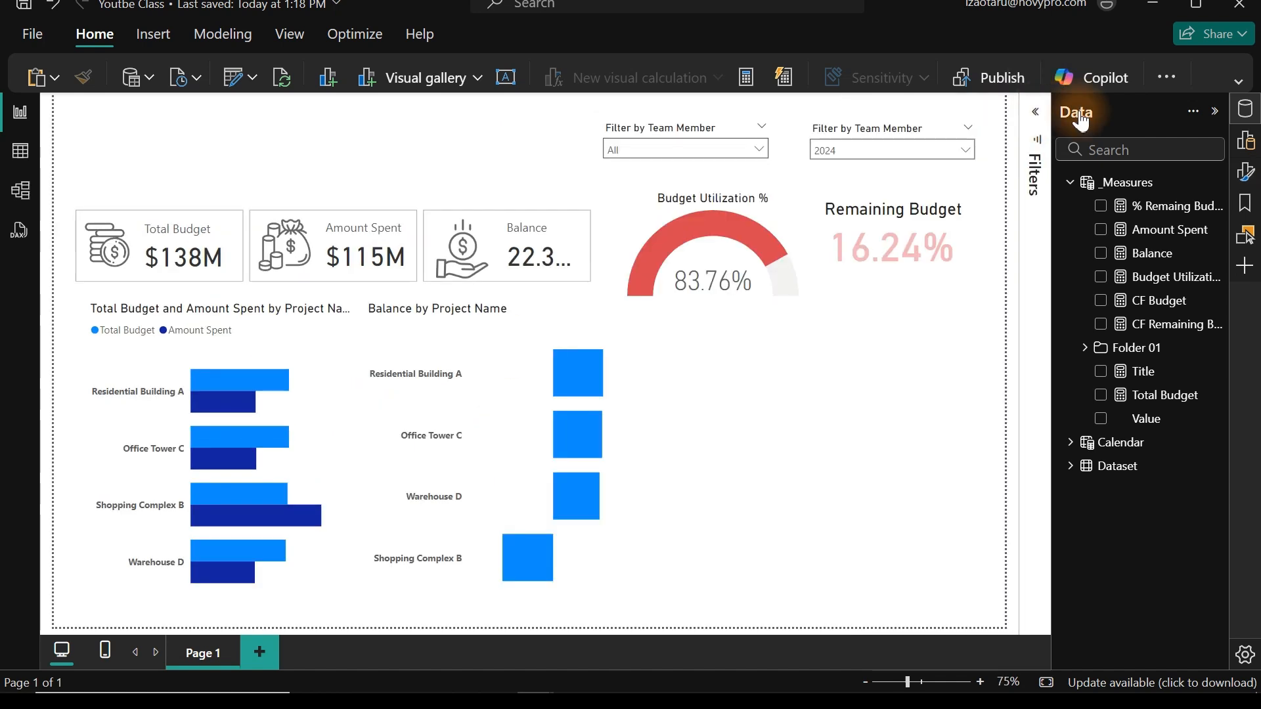
left_click(1217, 113)
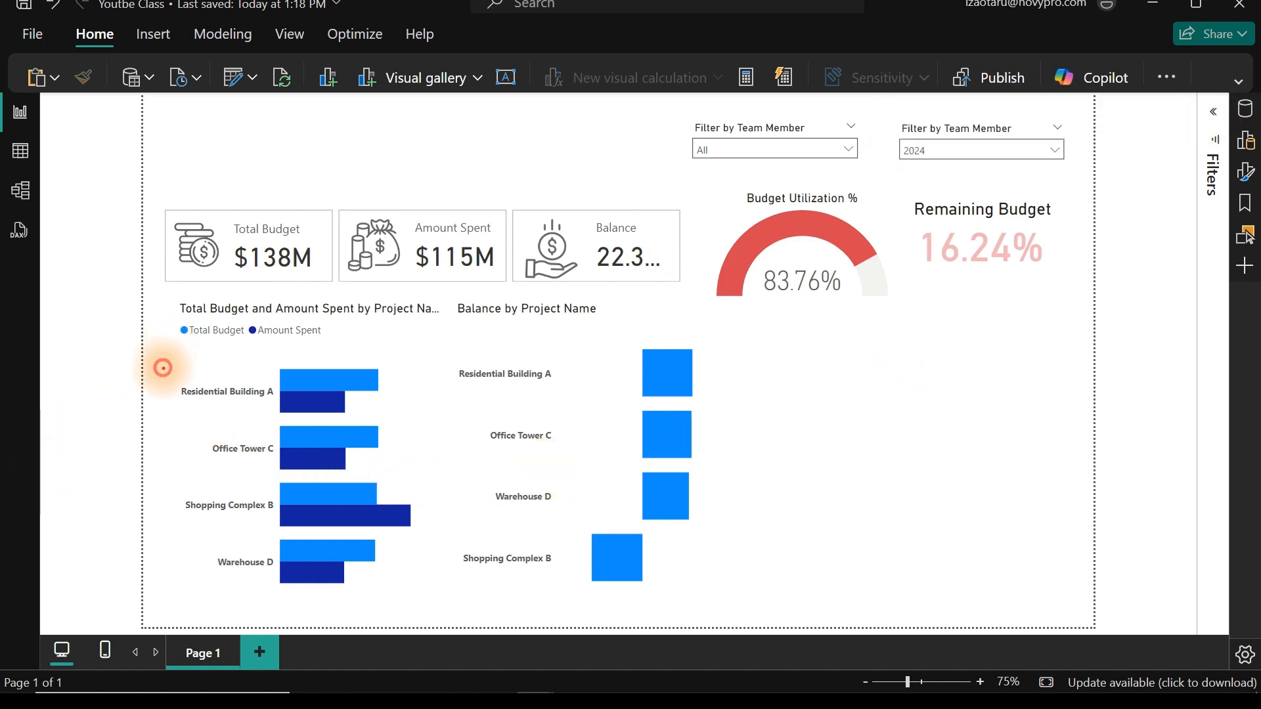
mouse_move(163, 368)
left_mouse_down()
mouse_move(341, 407)
mouse_move(708, 396)
left_mouse_up()
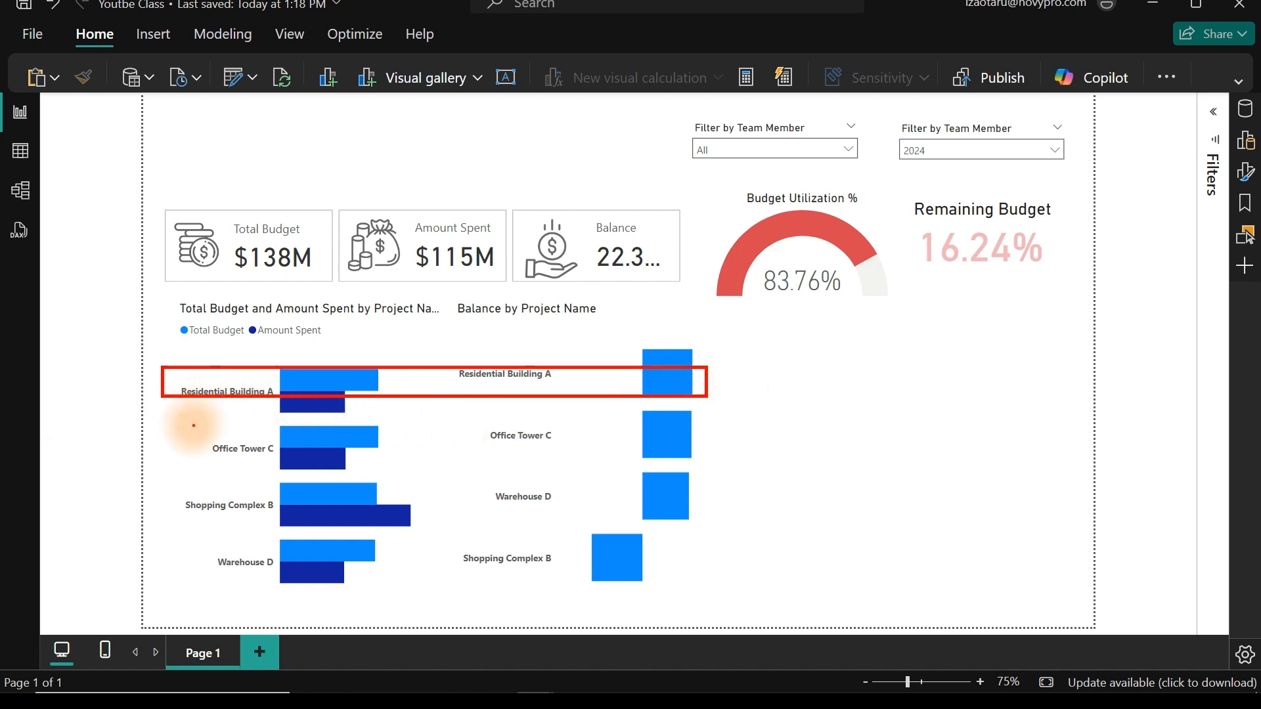
mouse_move(191, 437)
left_mouse_down()
mouse_move(676, 439)
mouse_move(712, 471)
mouse_move(707, 458)
left_mouse_up()
key("ctrl+z")
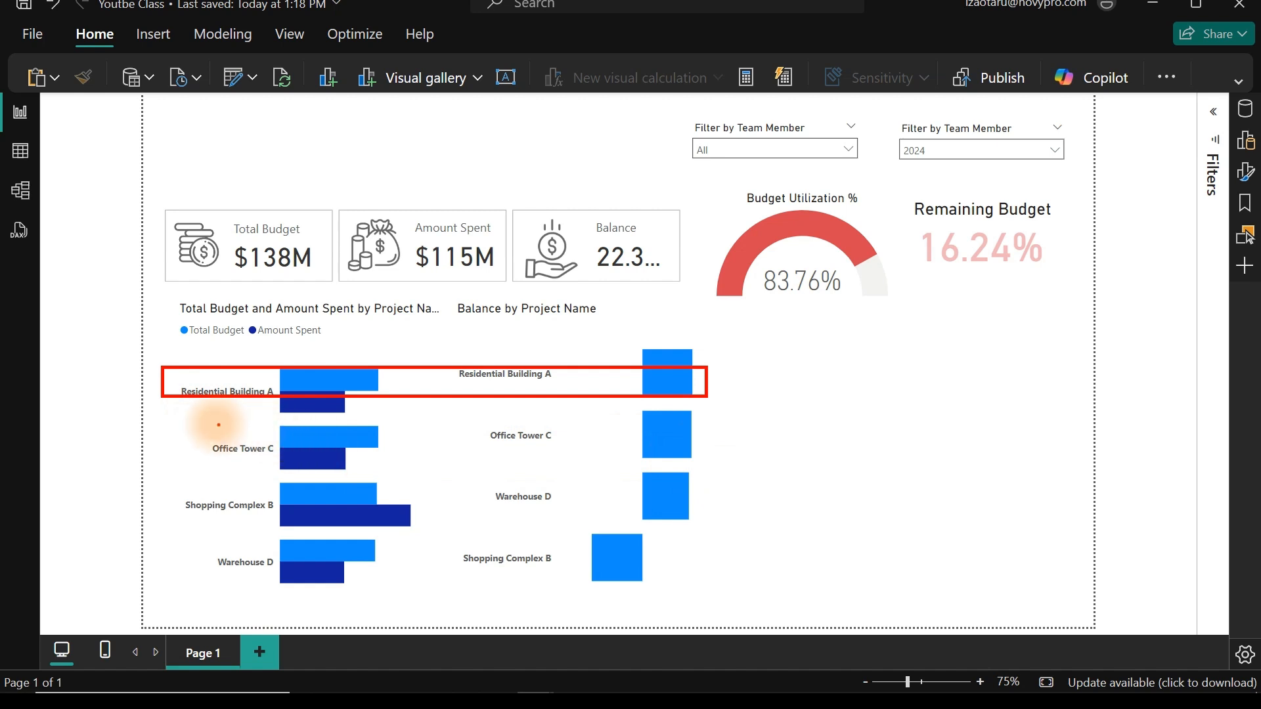
left_click_drag(203, 423, 710, 458)
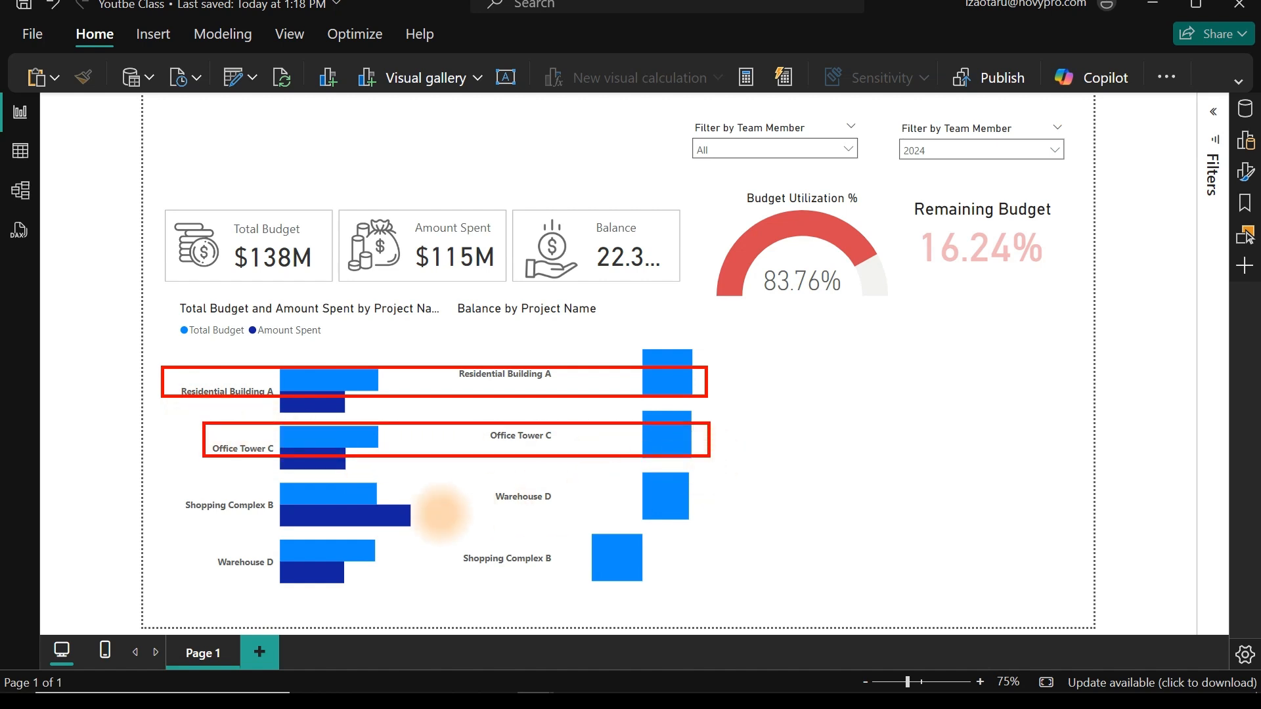
mouse_move(174, 489)
left_mouse_down()
mouse_move(662, 548)
mouse_move(716, 512)
mouse_move(711, 520)
left_mouse_up()
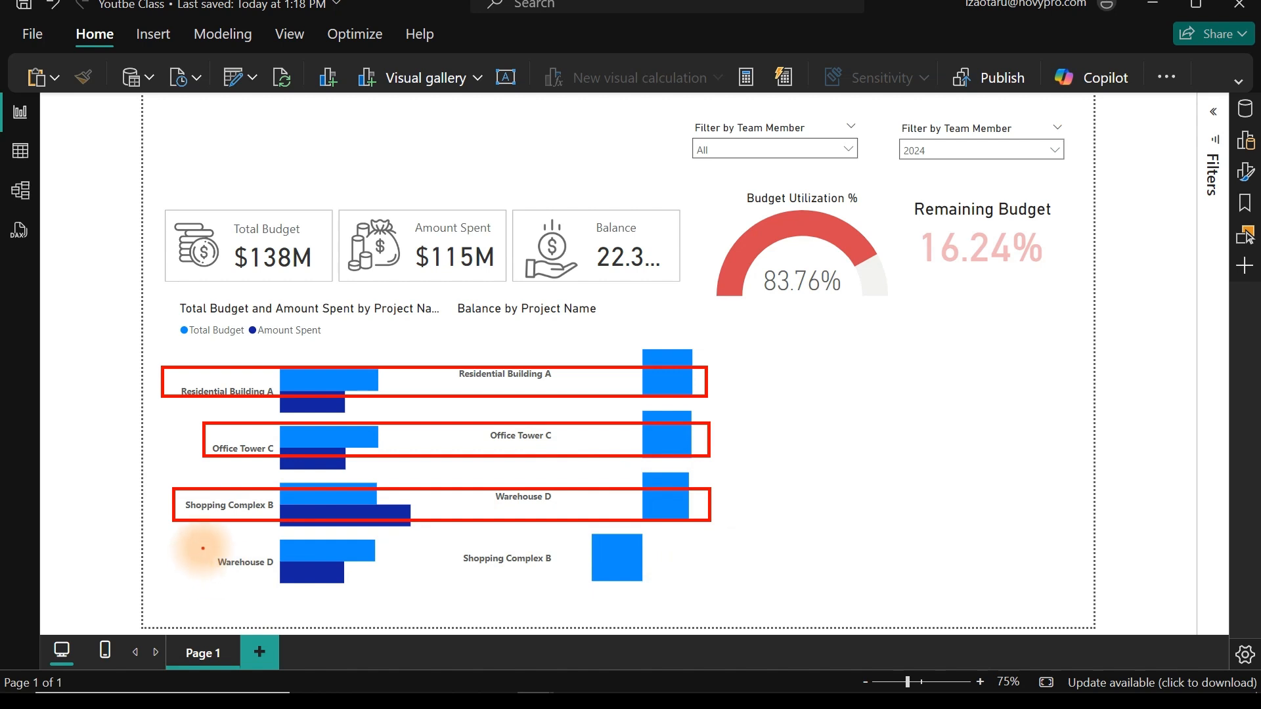
mouse_move(203, 548)
left_mouse_down()
mouse_move(555, 620)
mouse_move(726, 585)
mouse_move(728, 597)
left_mouse_up()
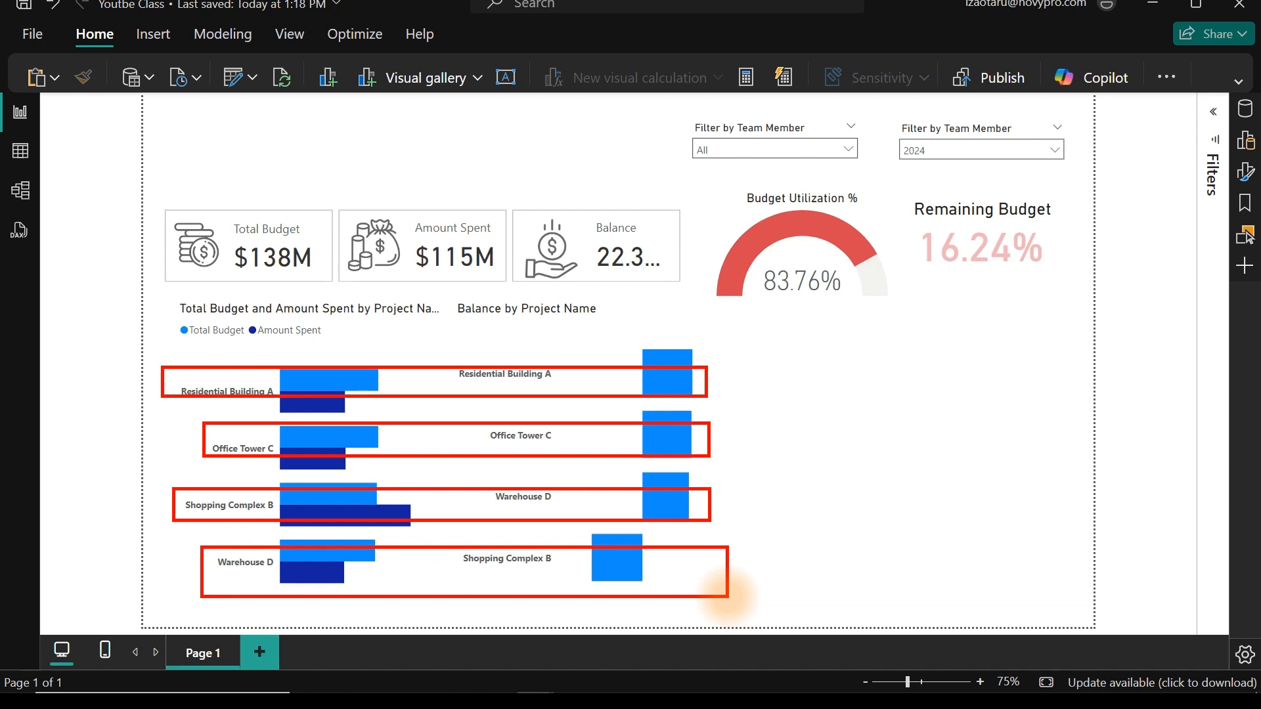
key("Escape")
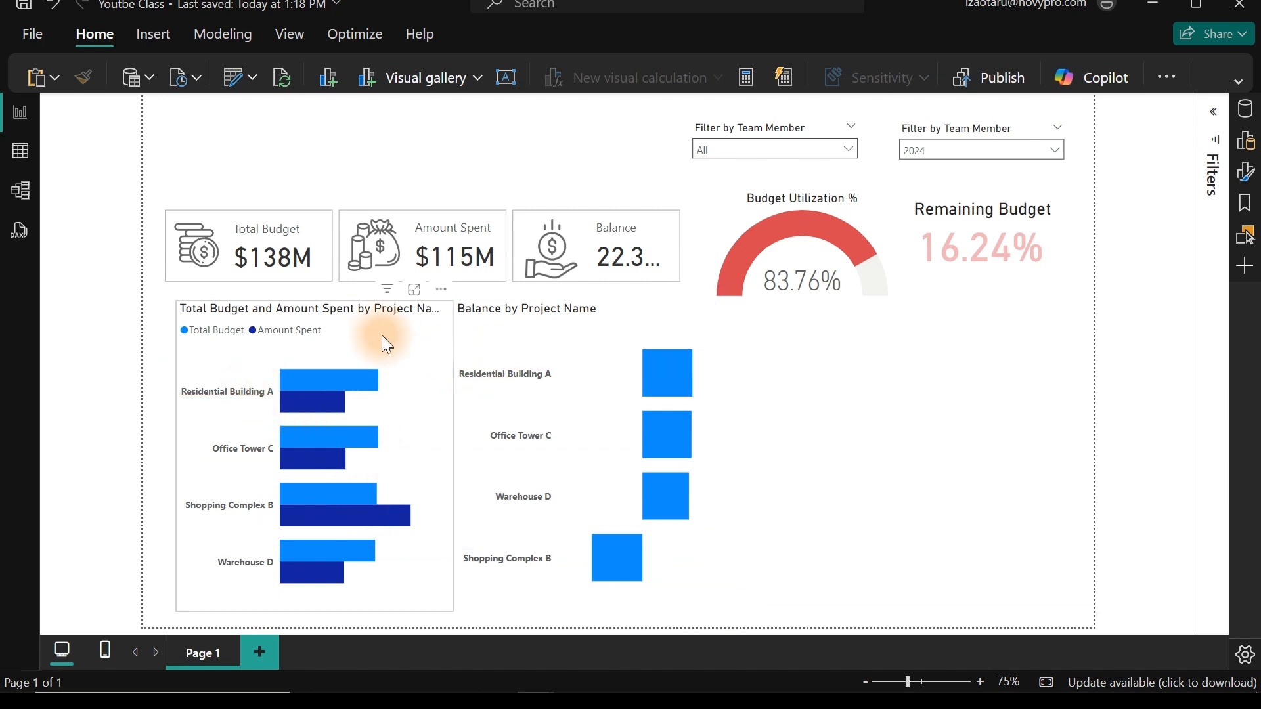
left_click(365, 329)
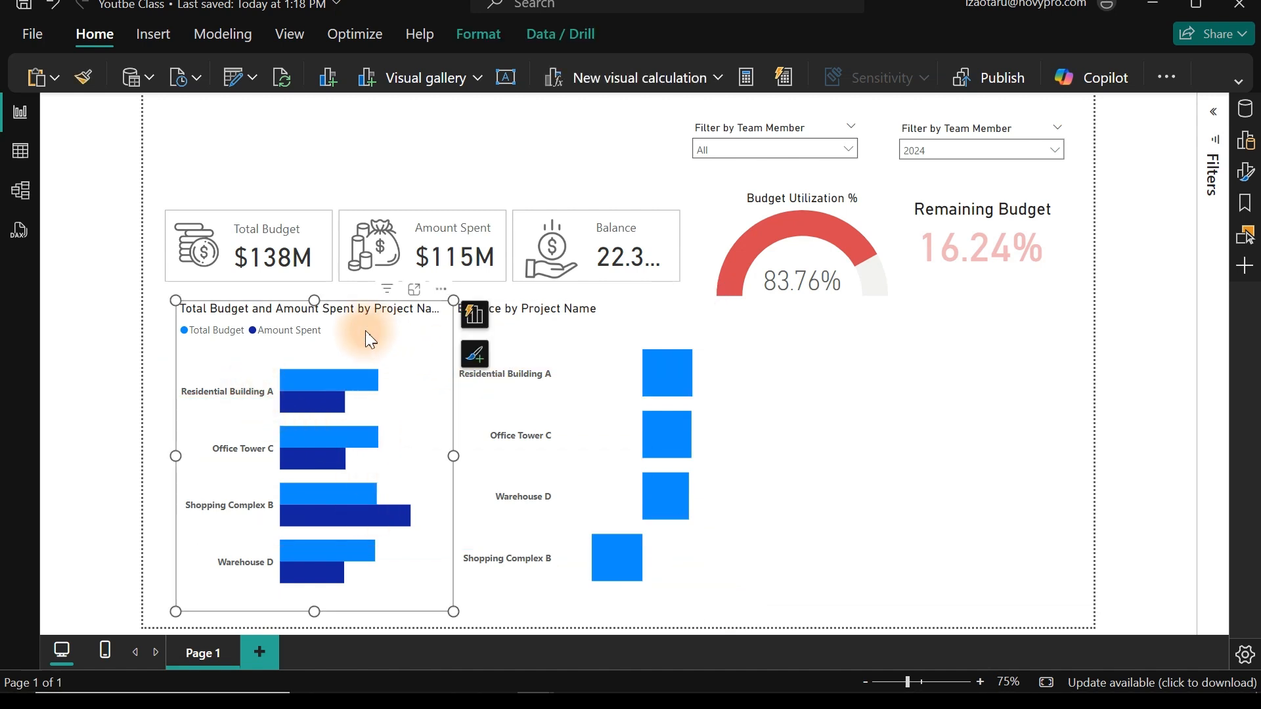
left_click(476, 313)
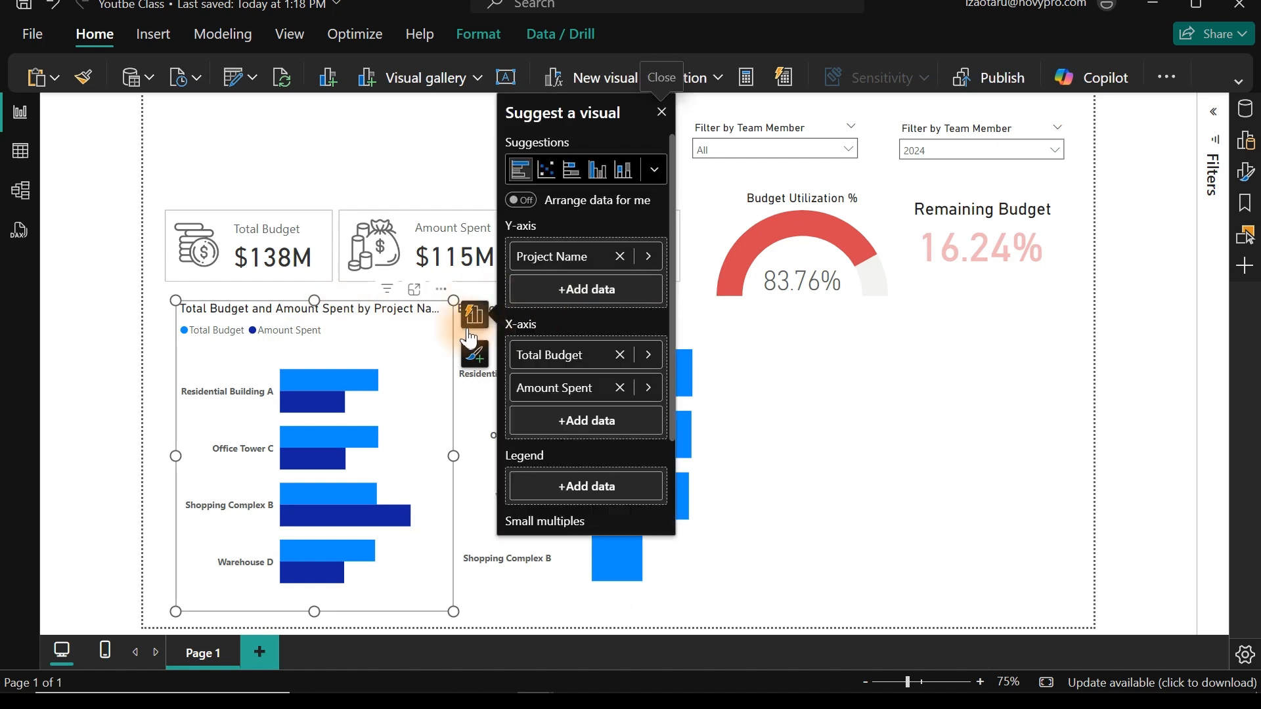
left_click(441, 291)
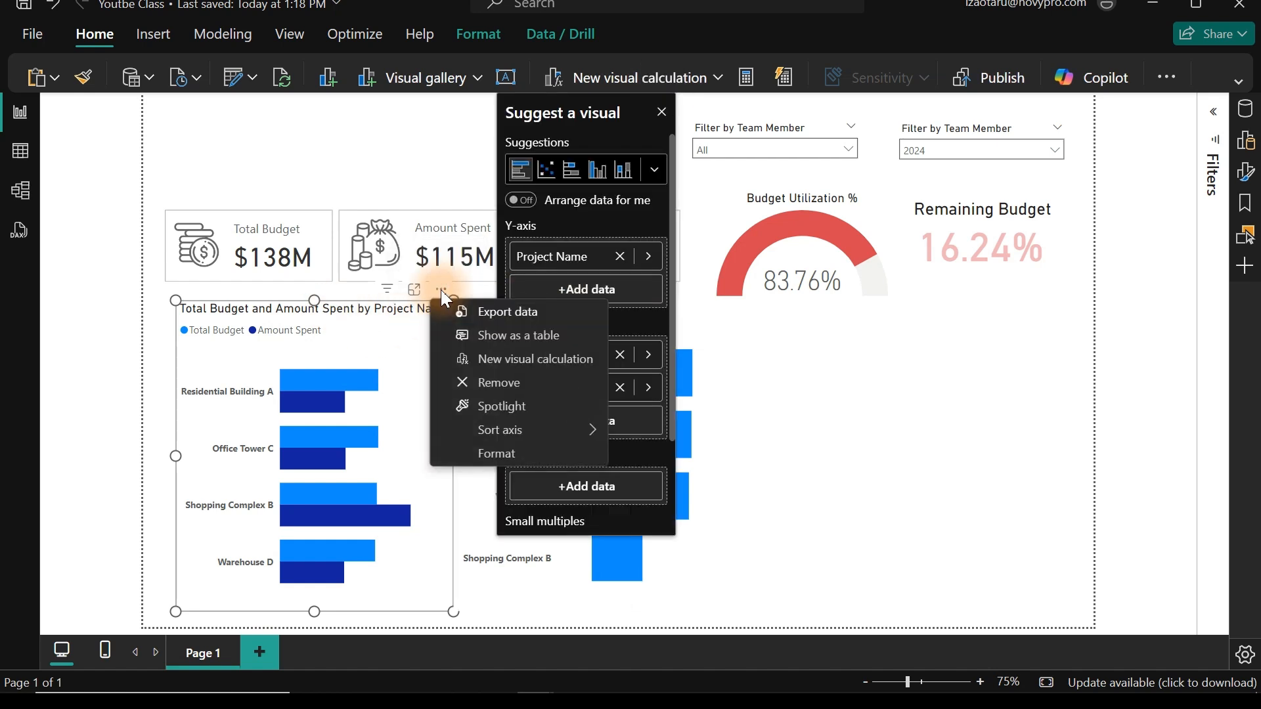
left_click(1055, 419)
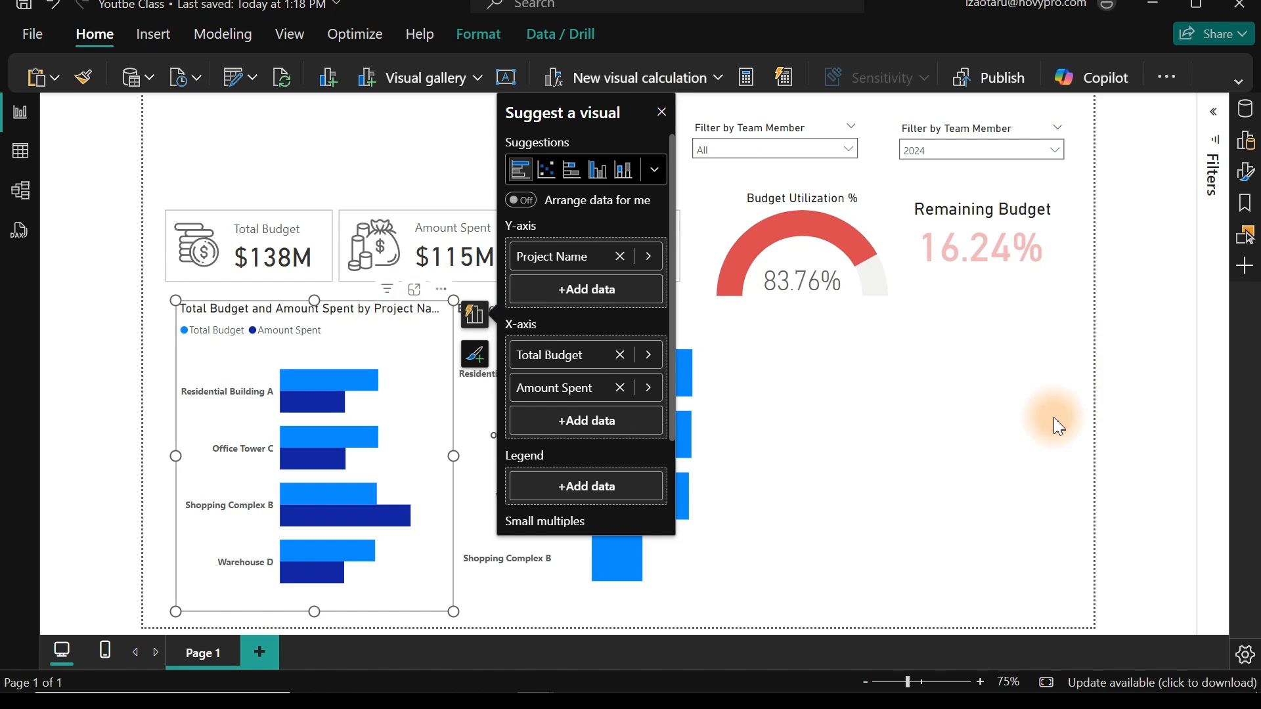
left_click(1053, 416)
- Check which measure the Total Budget and Amount Spent chart's axis is sorted by
left_click(387, 313)
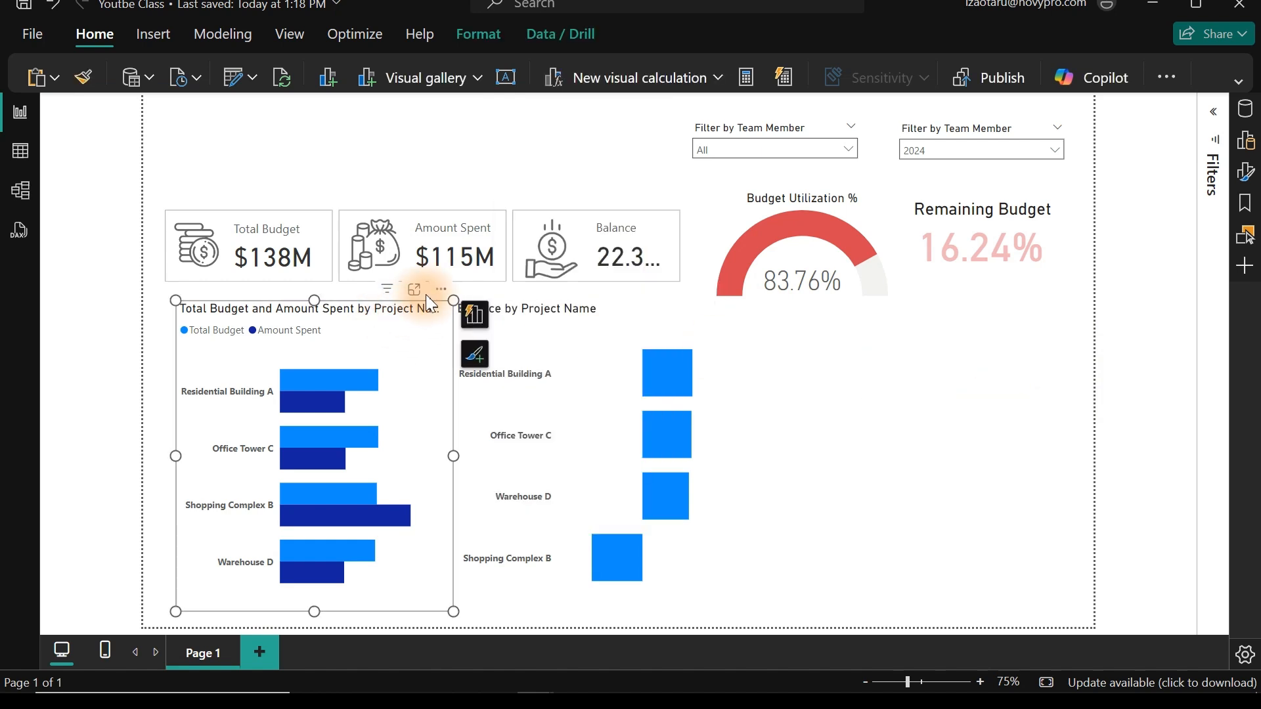
left_click(442, 290)
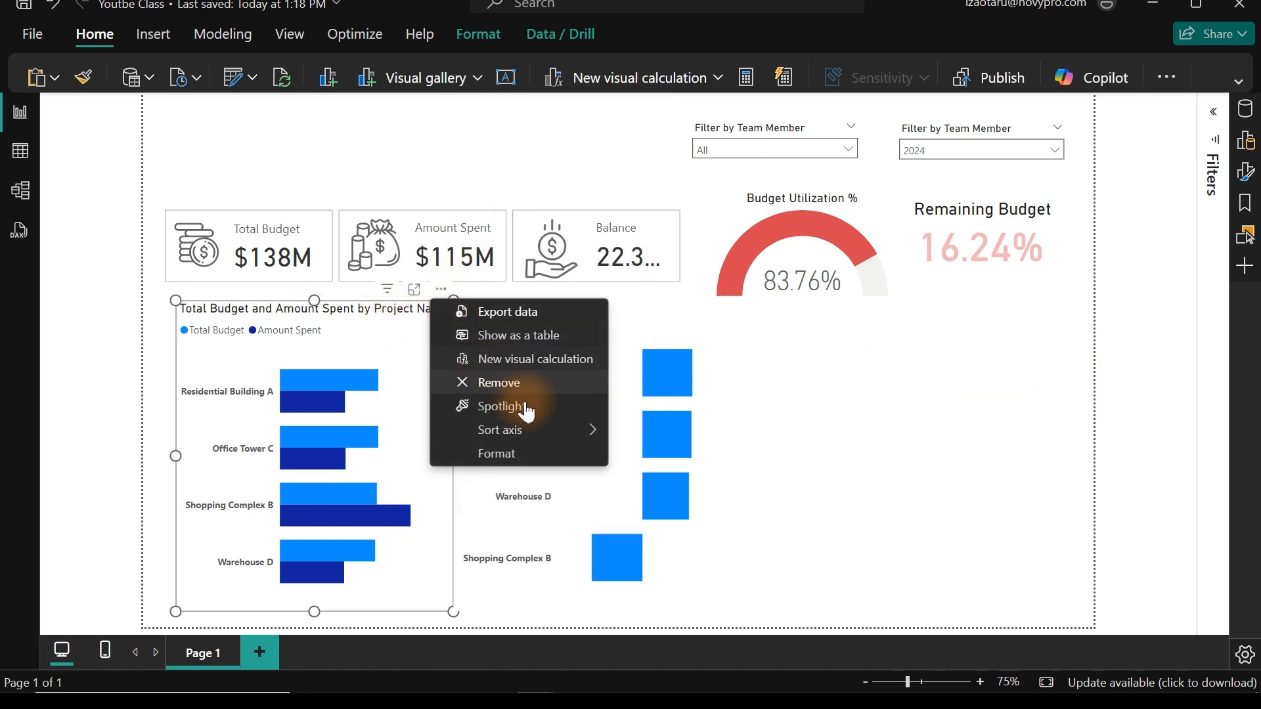
mouse_move(595, 439)
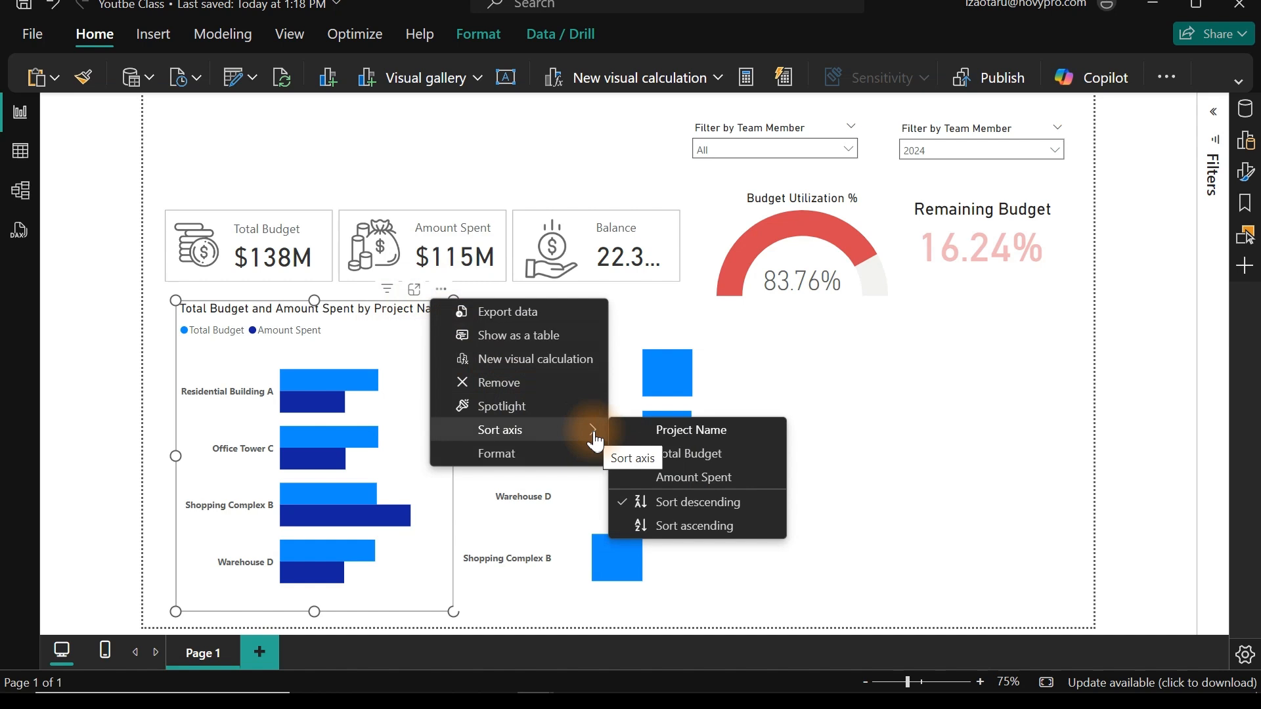
left_click(690, 454)
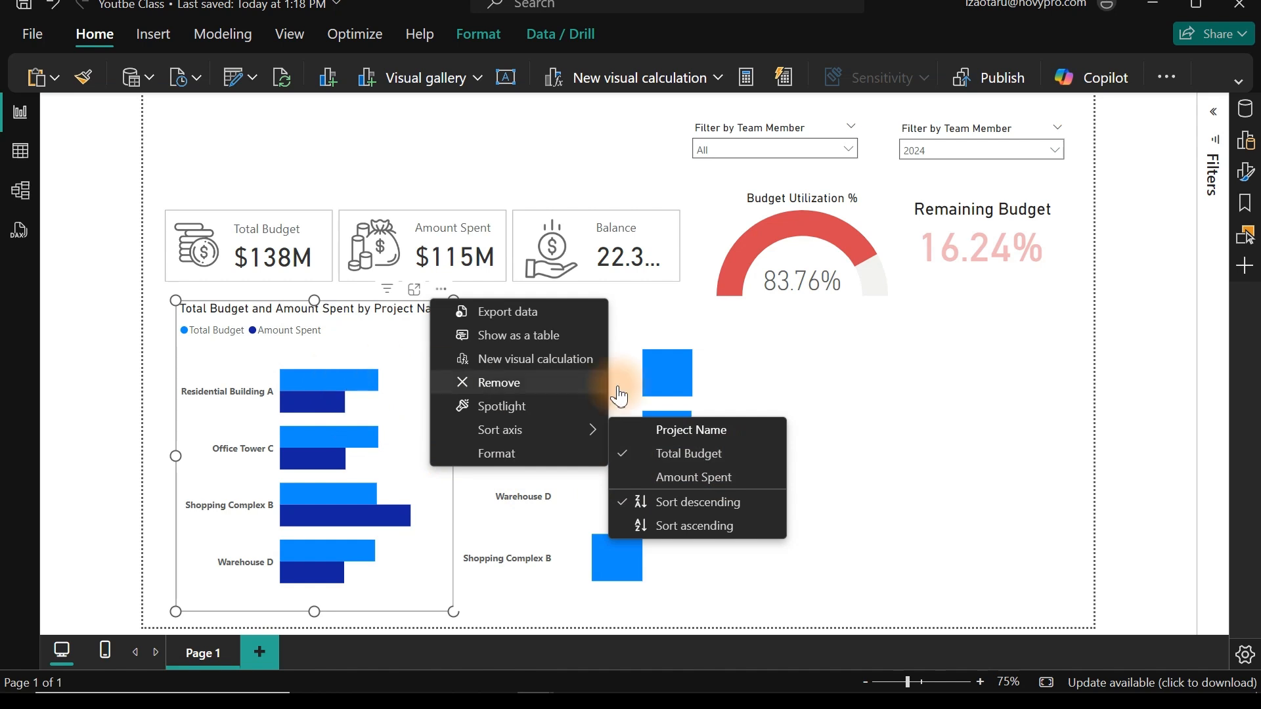
left_click(819, 408)
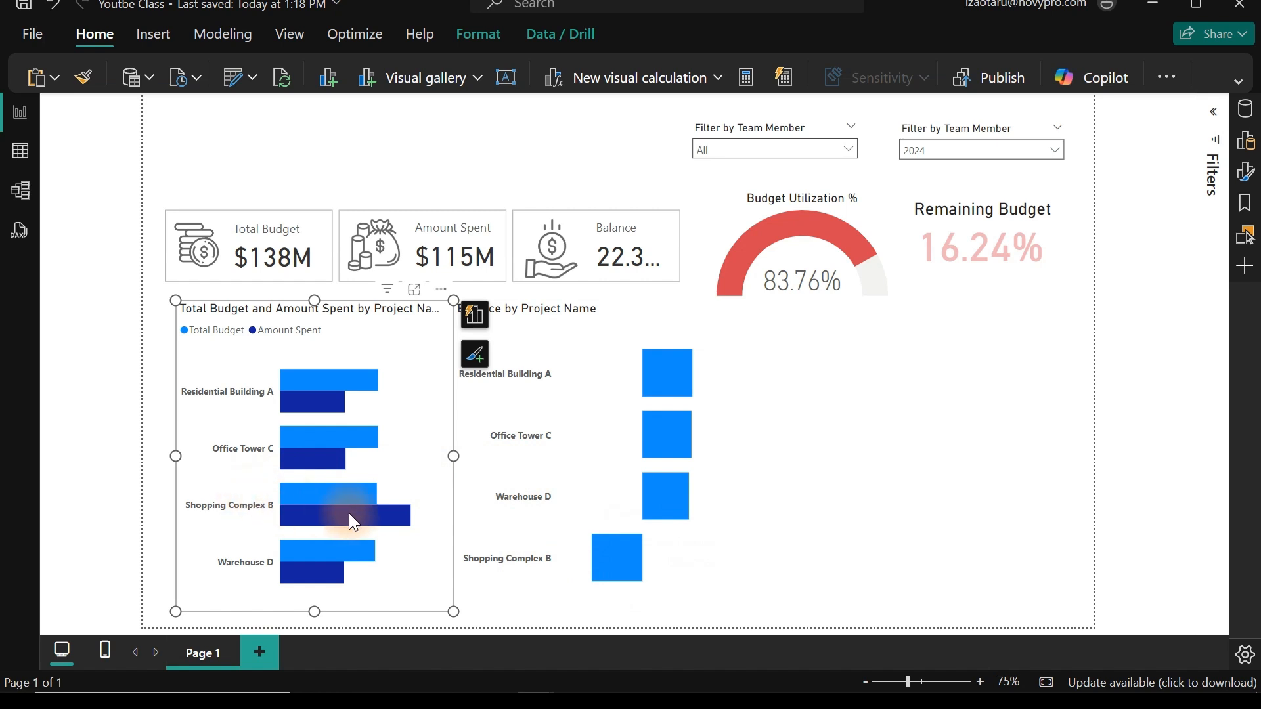
- Add the Total Budget measure to the Balance chart's tooltips
left_click(580, 373)
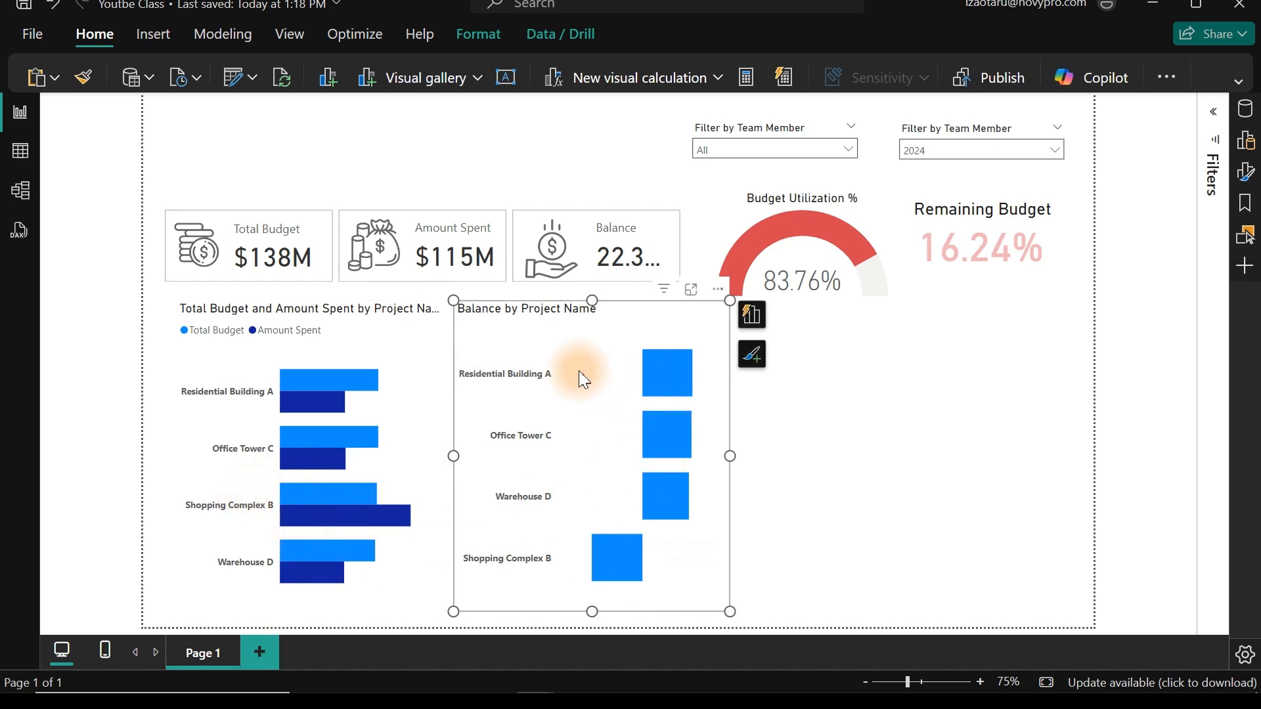
left_click(1245, 142)
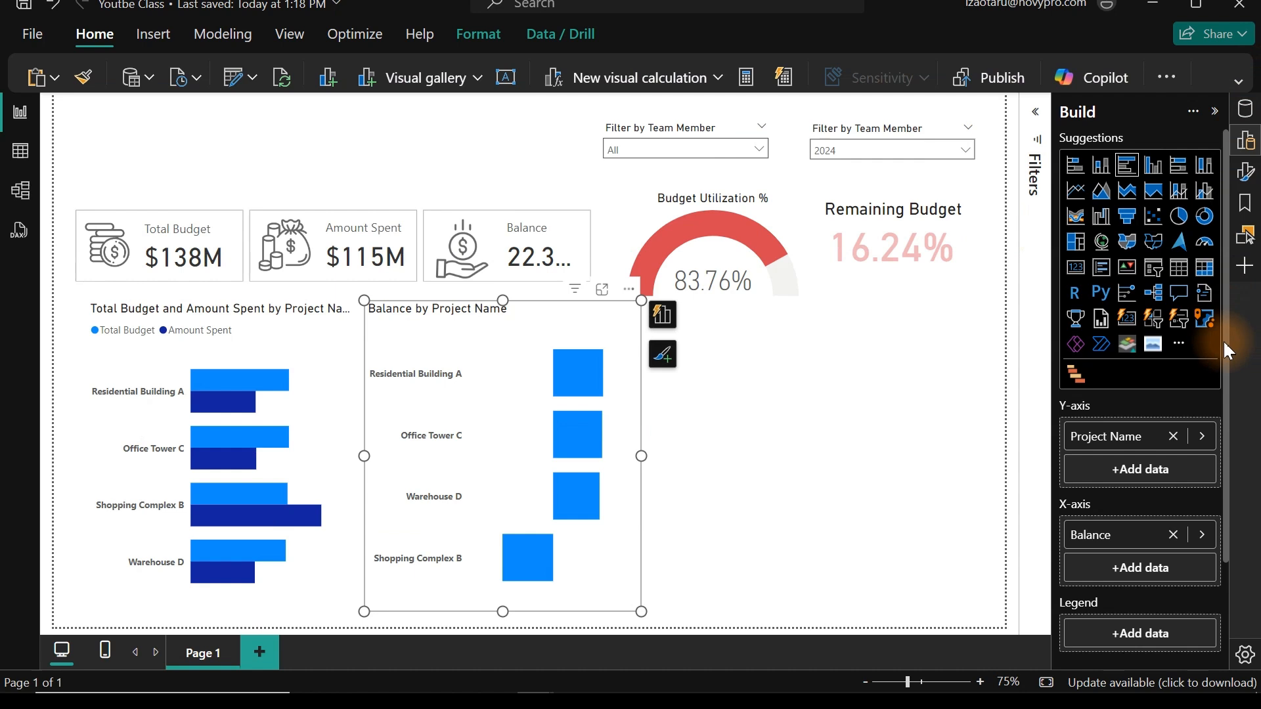
left_click_drag(1223, 340, 1226, 515)
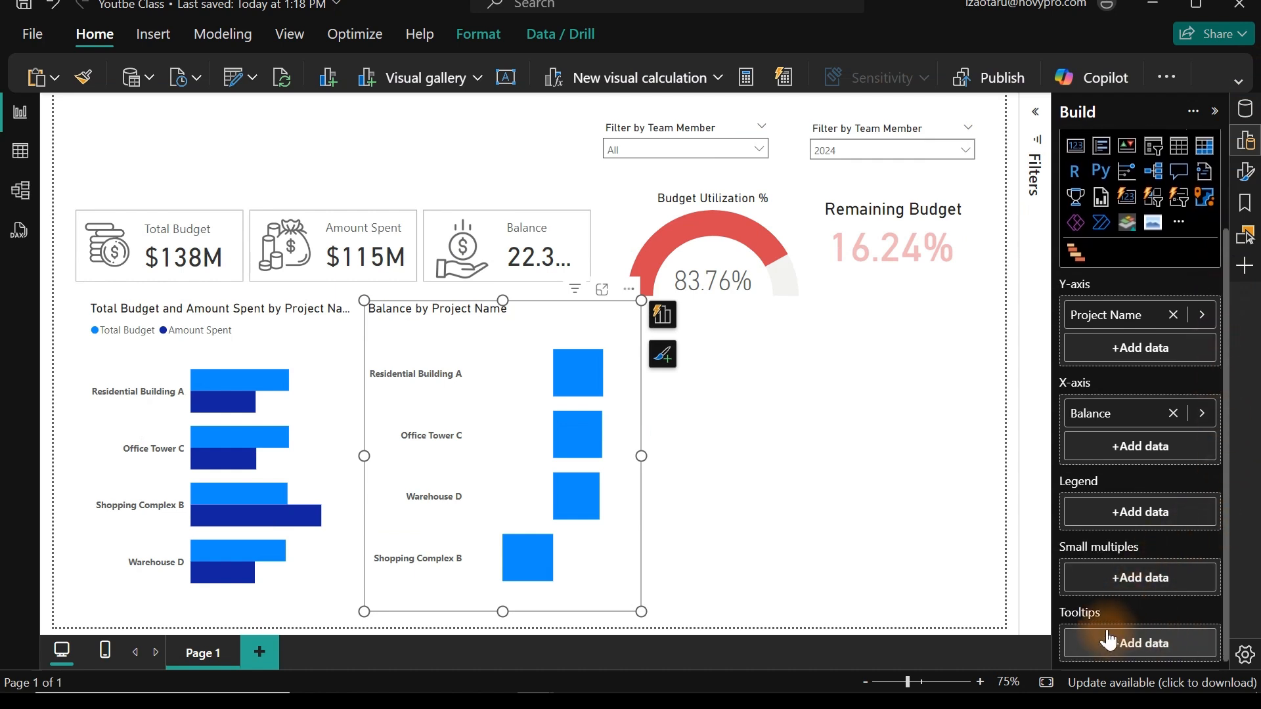
left_click(1246, 109)
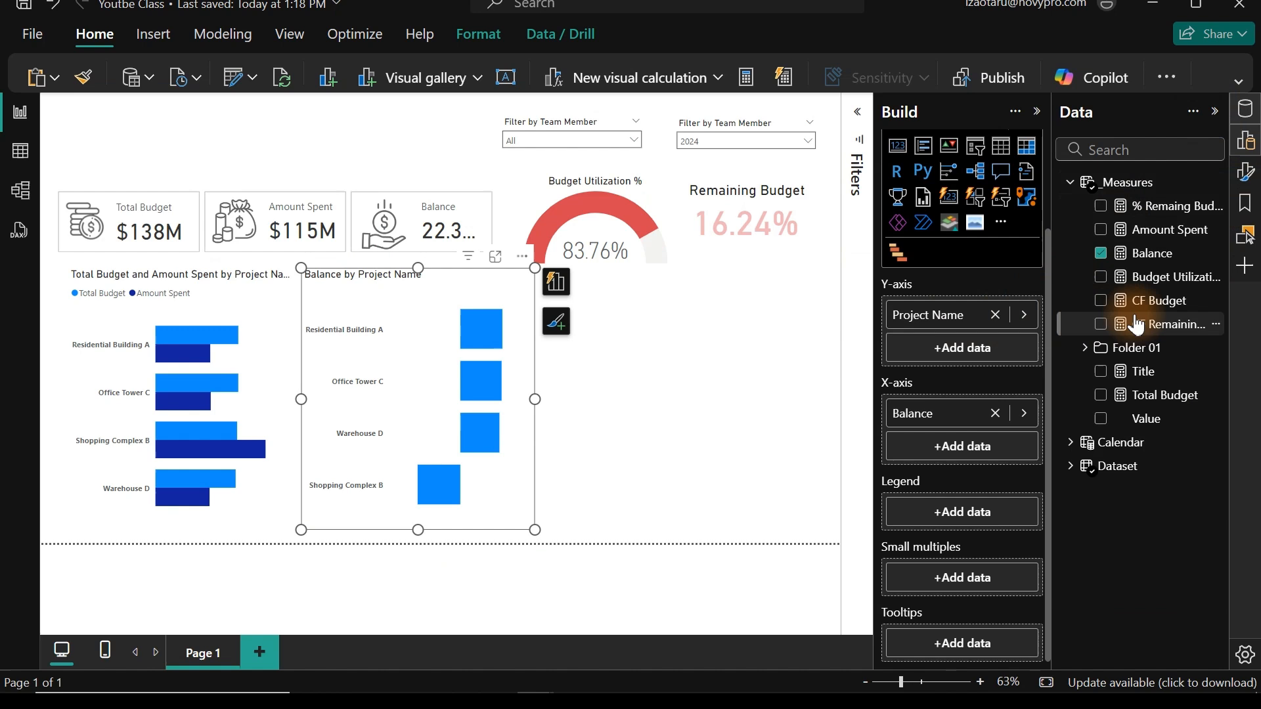
left_click(1166, 394)
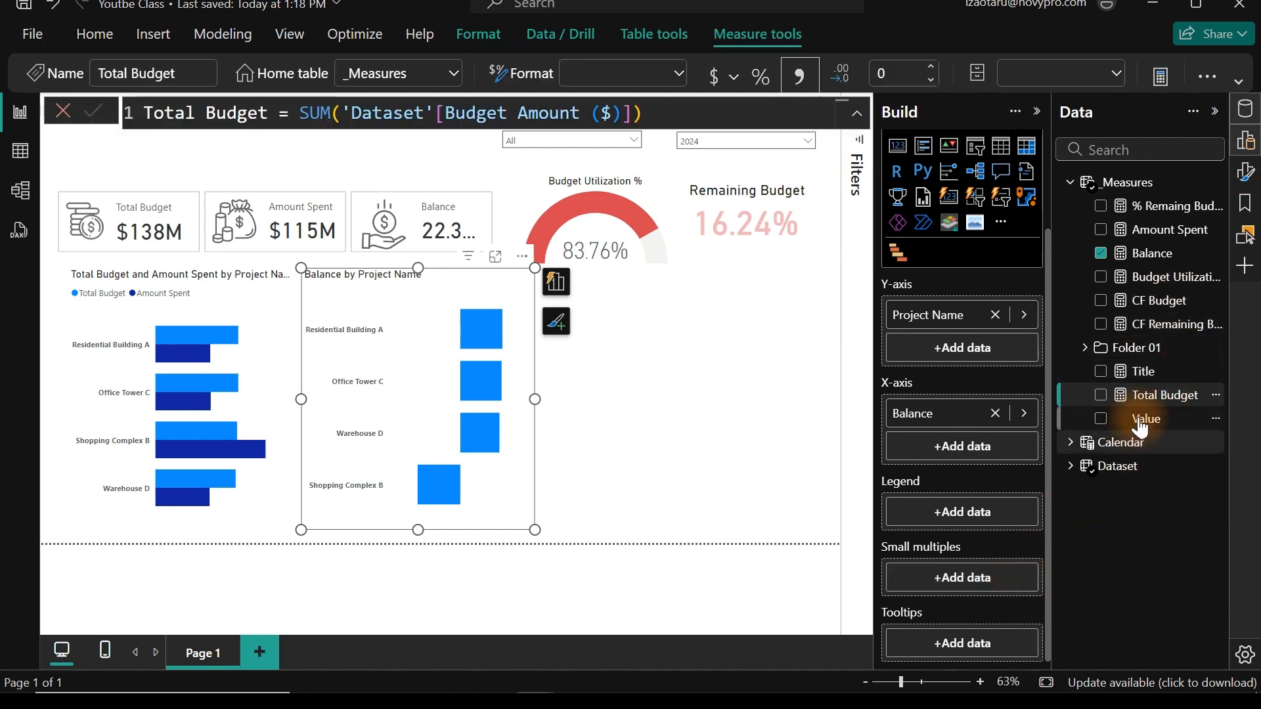
left_click_drag(1160, 395, 992, 642)
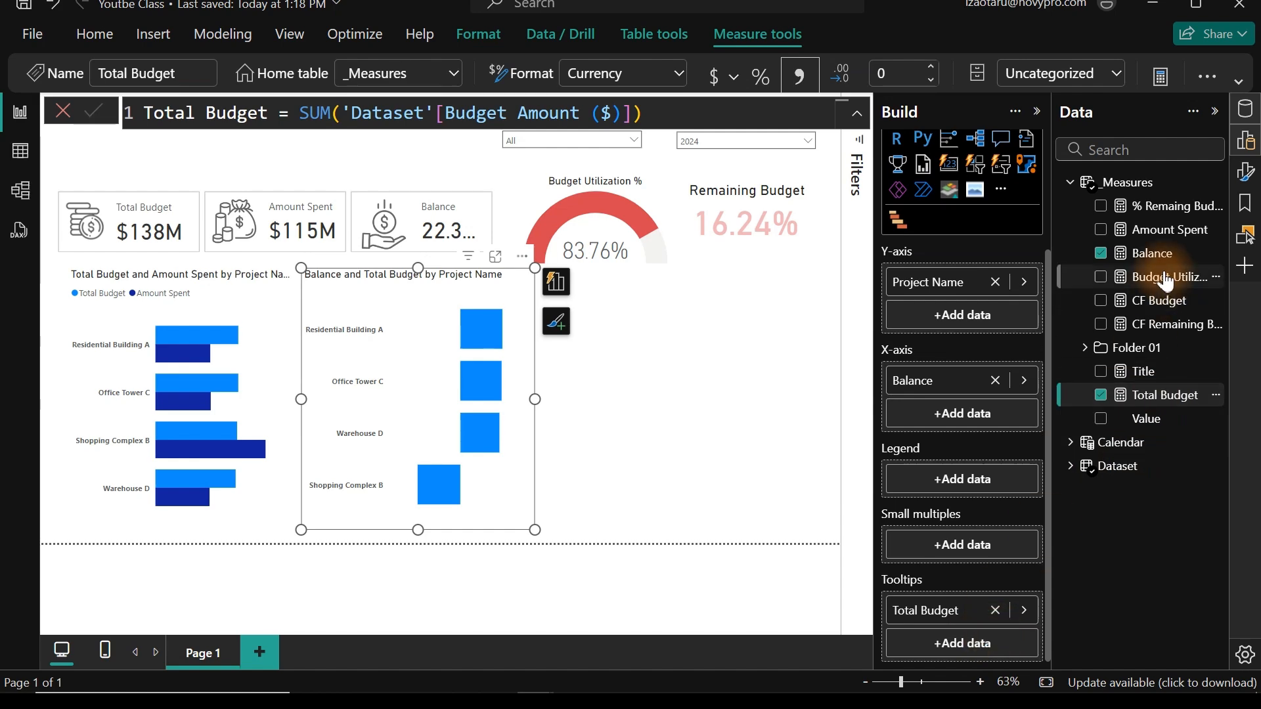
- Sort the Balance chart's axis by Total Budget so its projects follow the order of the budget chart
left_click(1246, 140)
left_click(1246, 176)
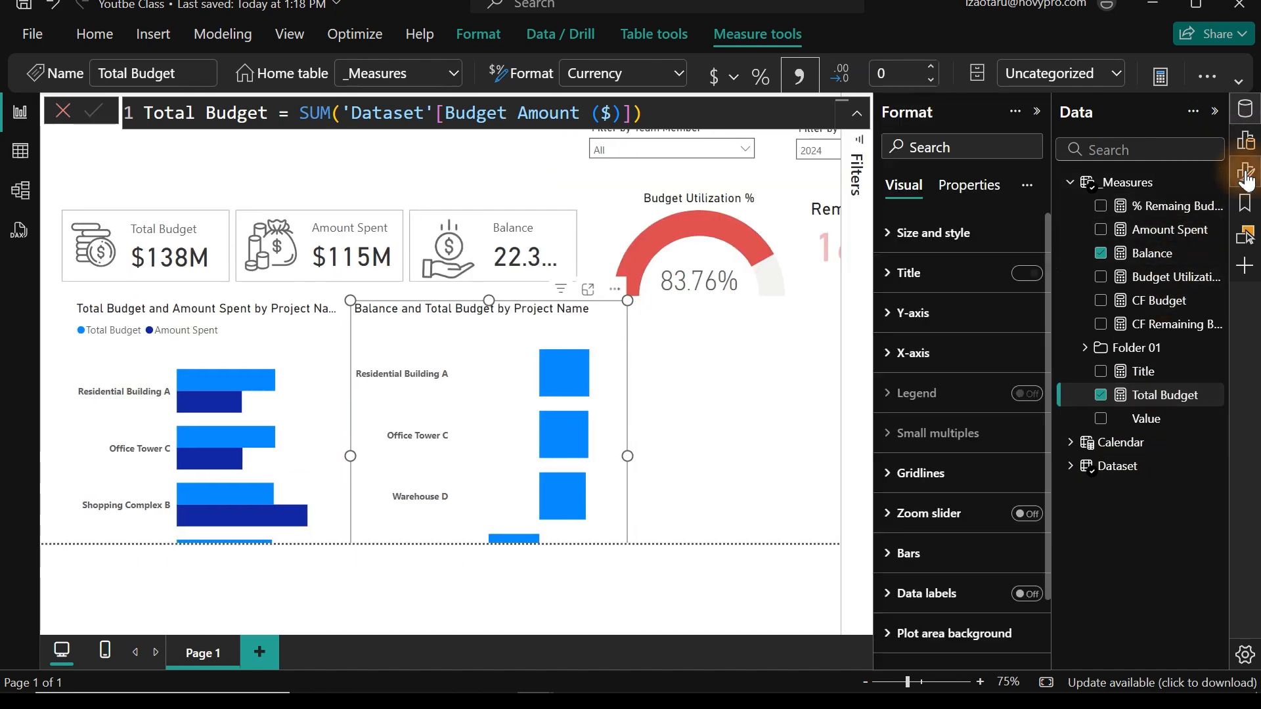
left_click(522, 258)
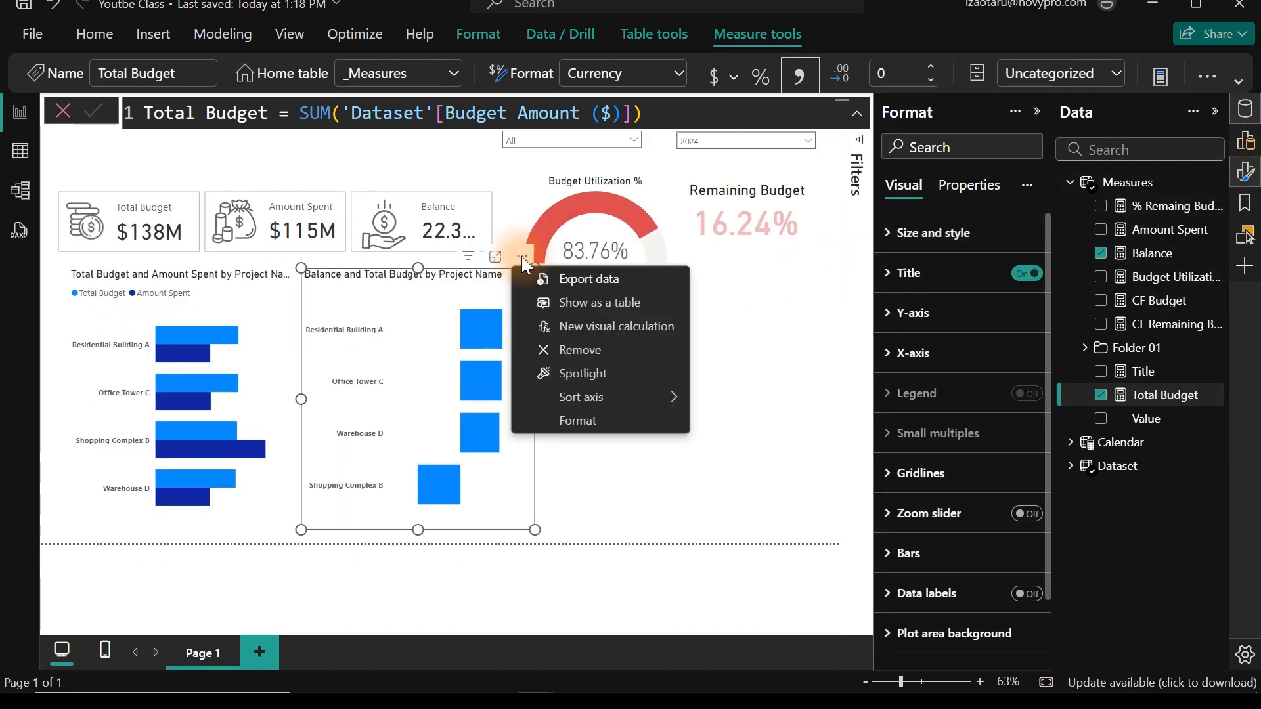
mouse_move(678, 402)
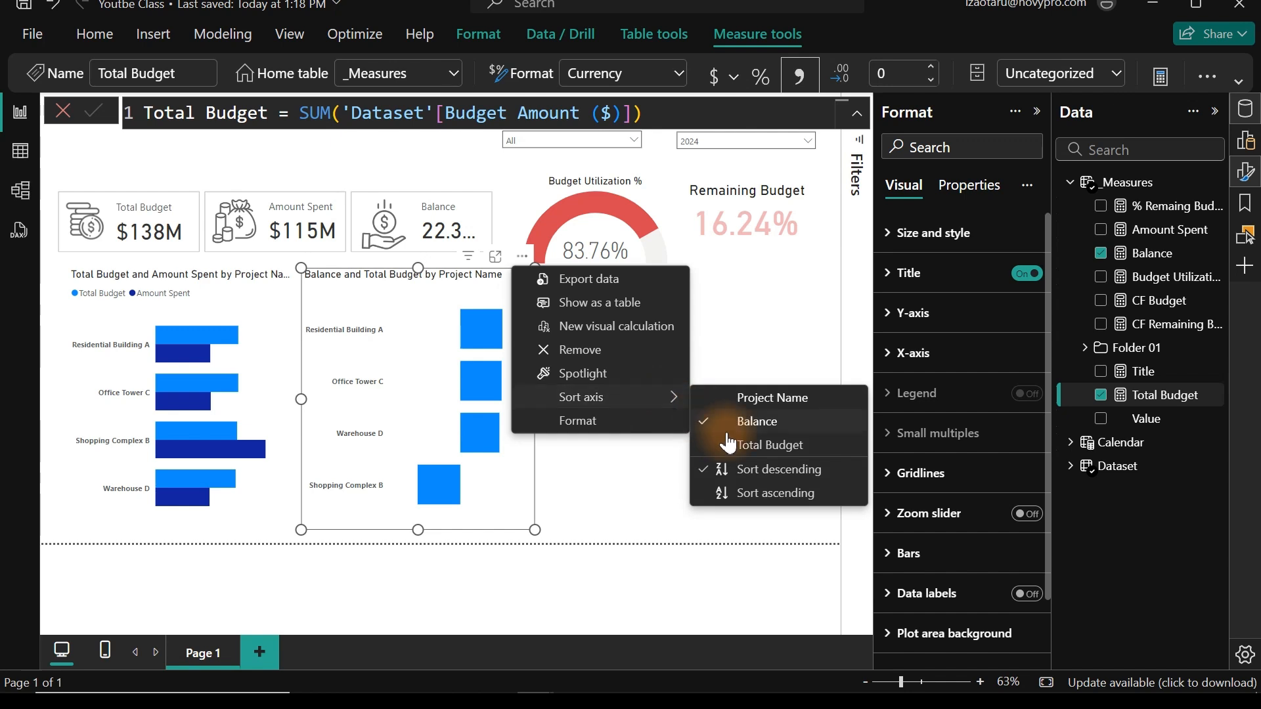
left_click(775, 445)
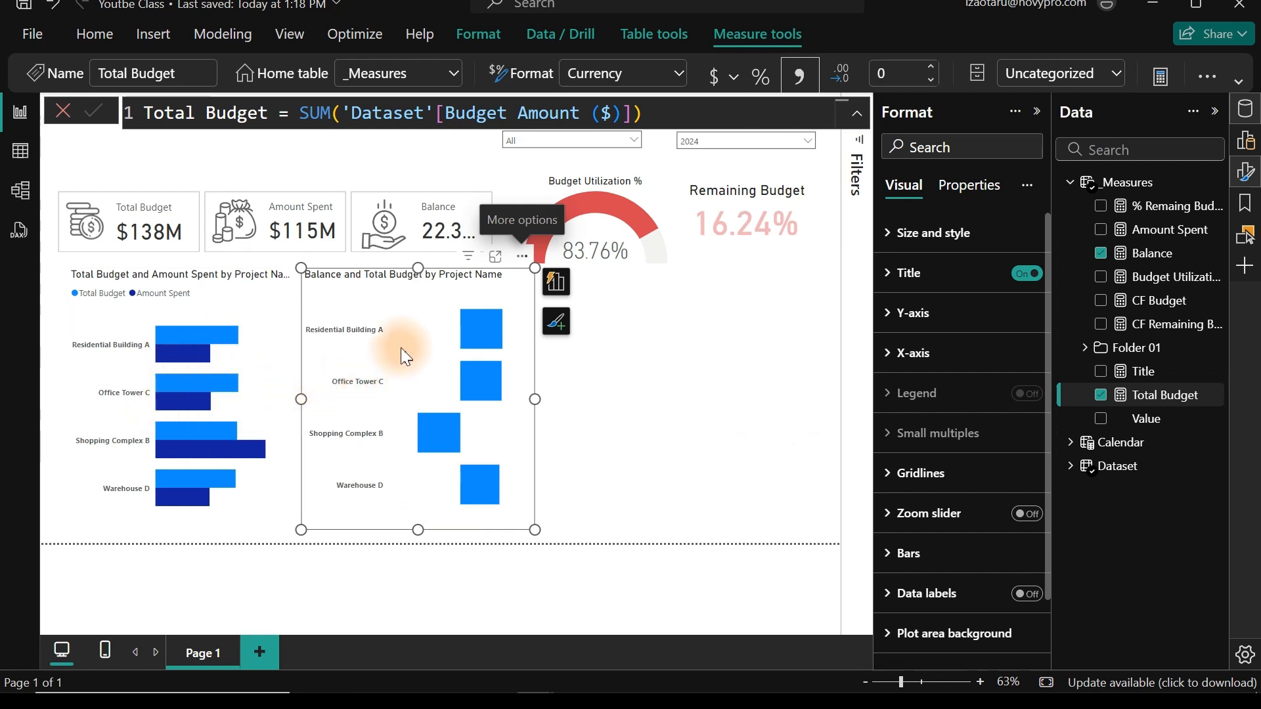
- Turn off the title and the Y-axis values of the Balance chart
left_click(1028, 276)
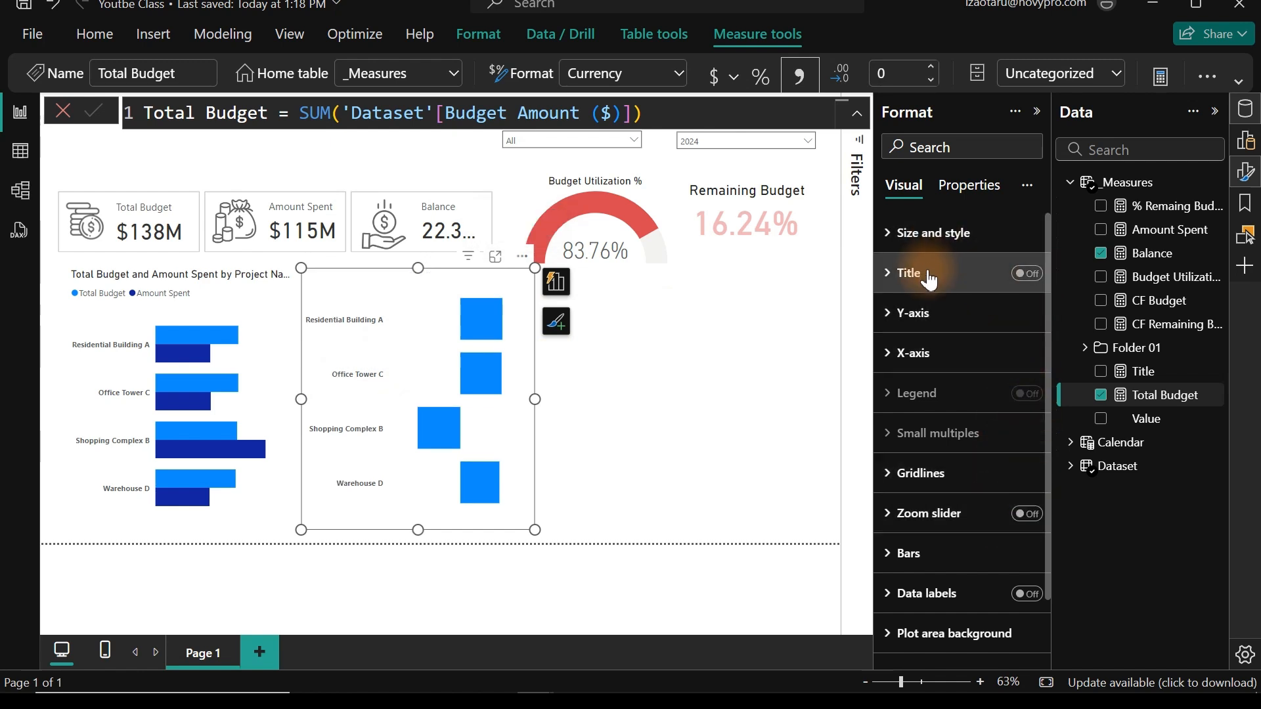
left_click_drag(1050, 384, 1047, 297)
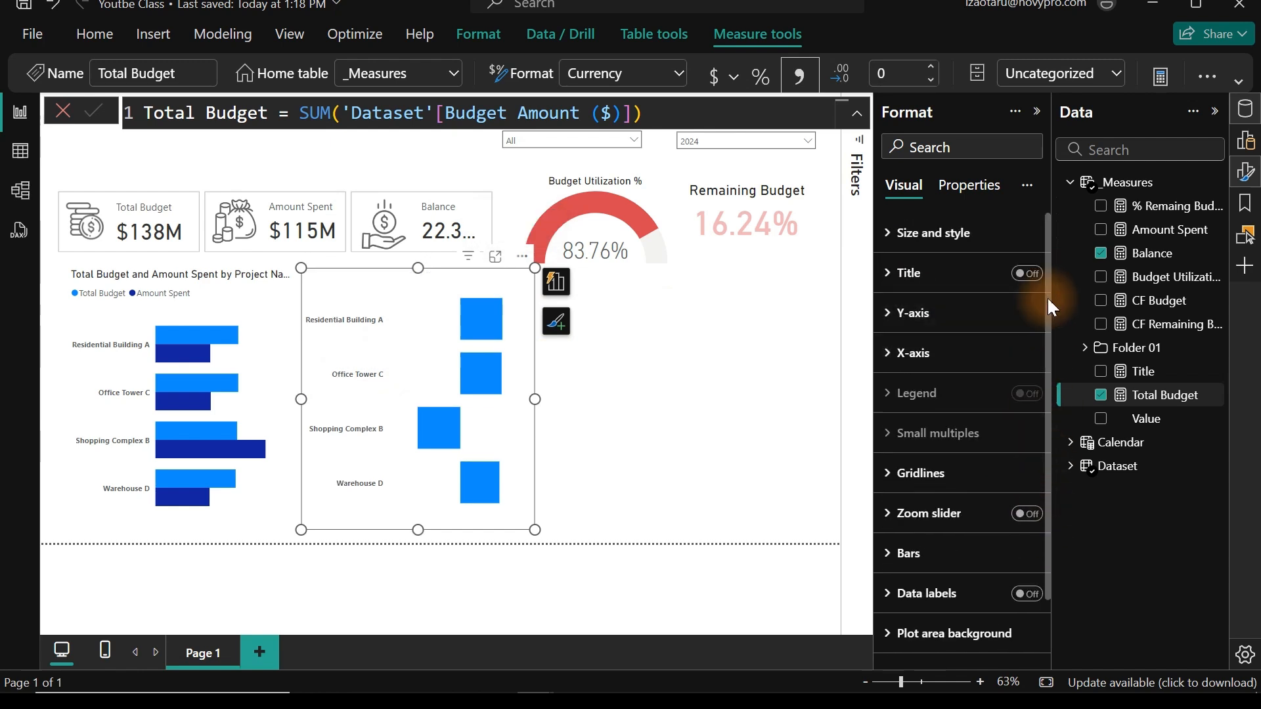
left_click(913, 331)
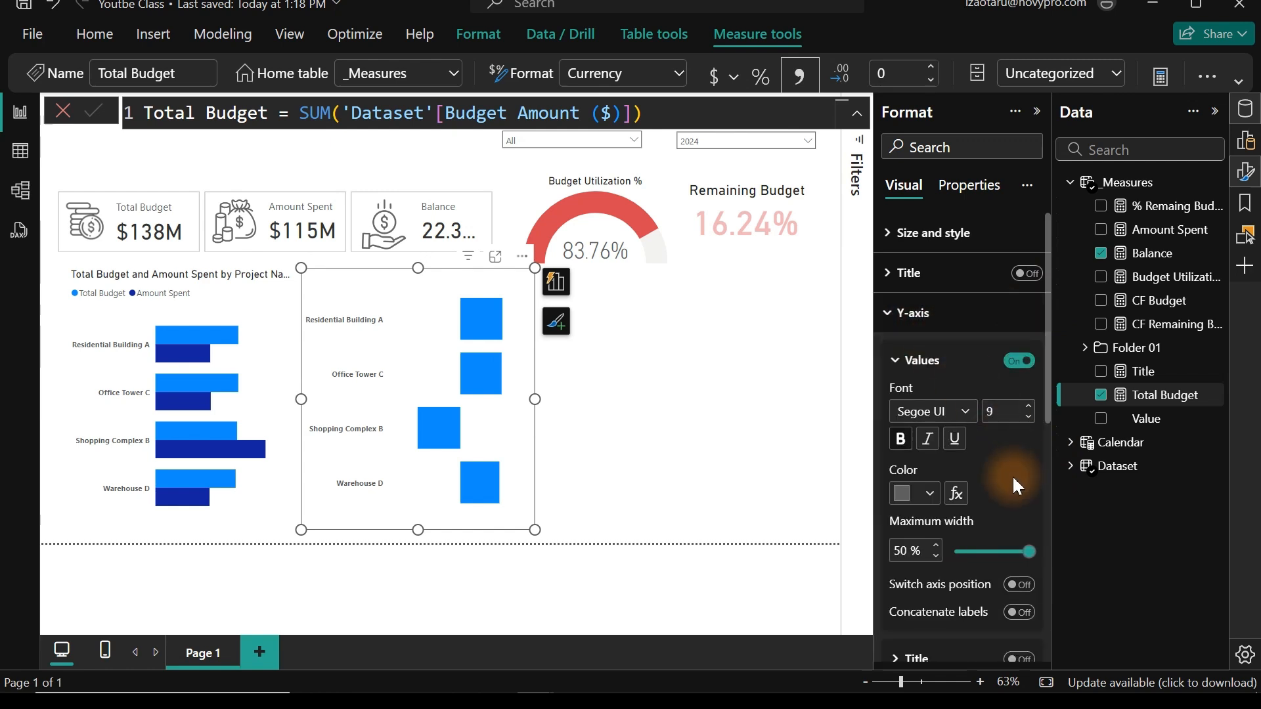
left_click(1019, 362)
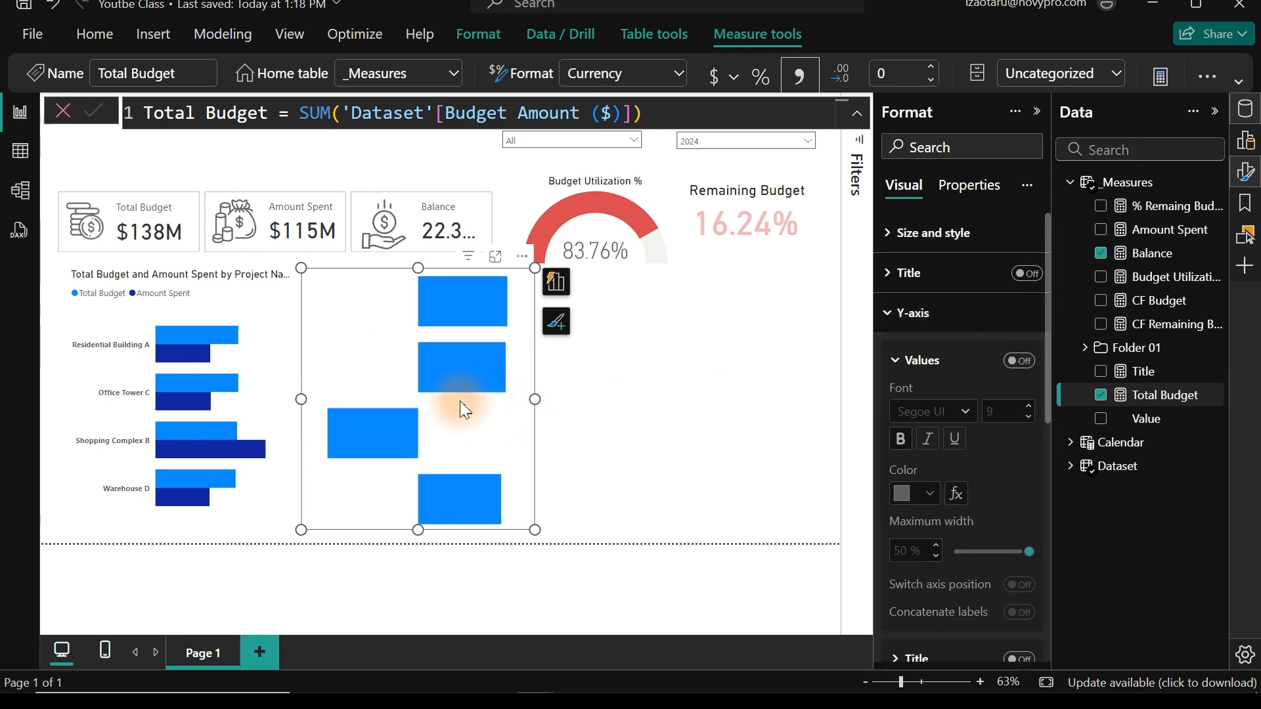
- Narrow and shorten the Balance chart and place it against the budget chart so each bar lines up with its project row
left_click_drag(535, 399, 349, 414)
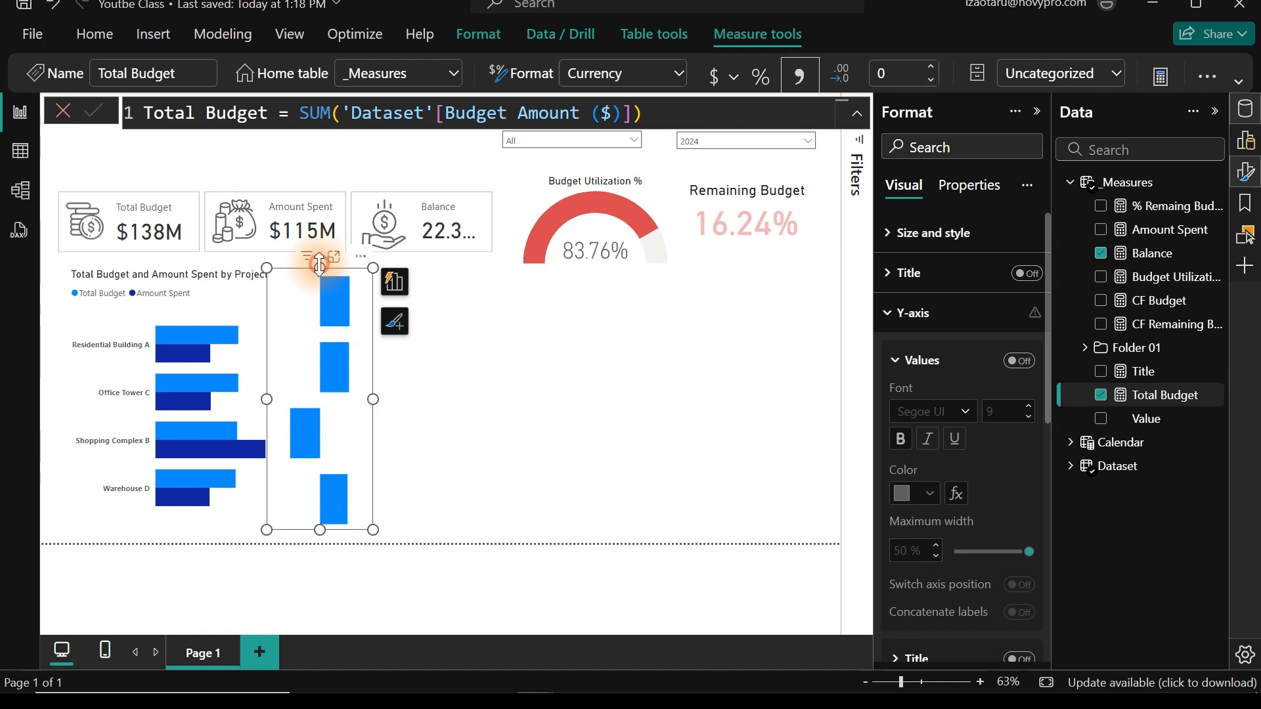
left_click_drag(320, 268, 320, 314)
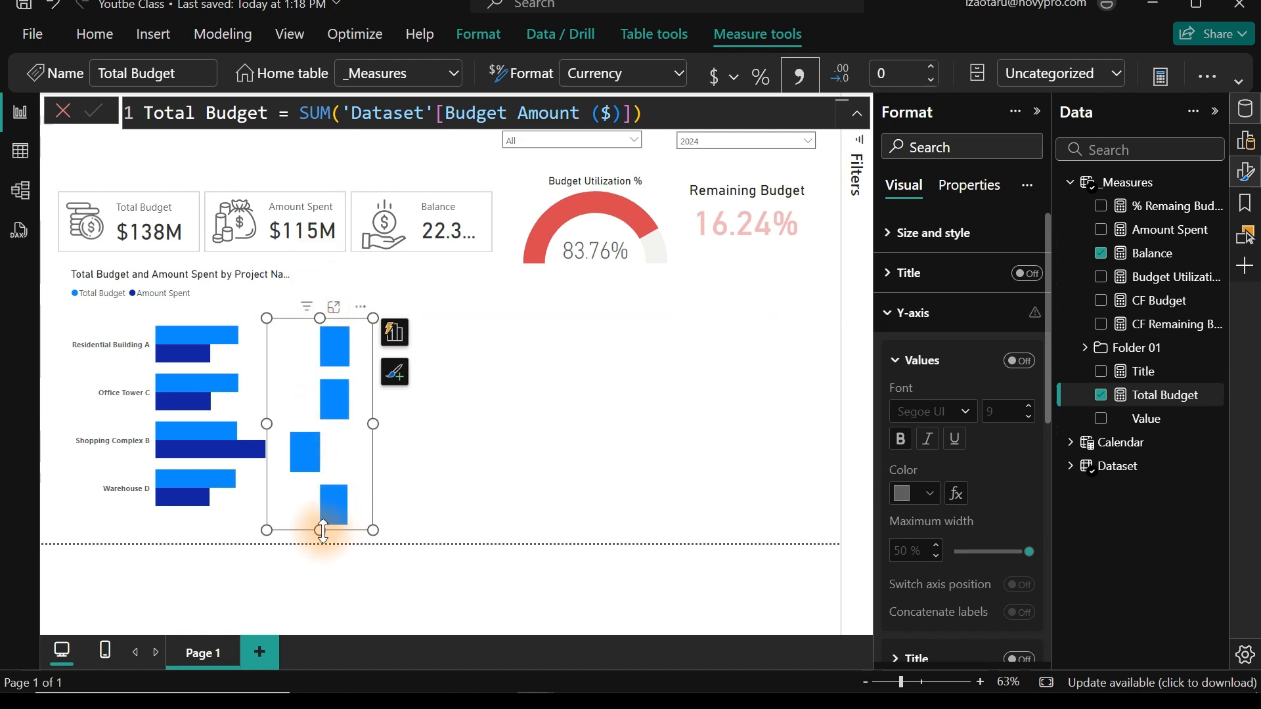
left_click_drag(320, 530, 318, 515)
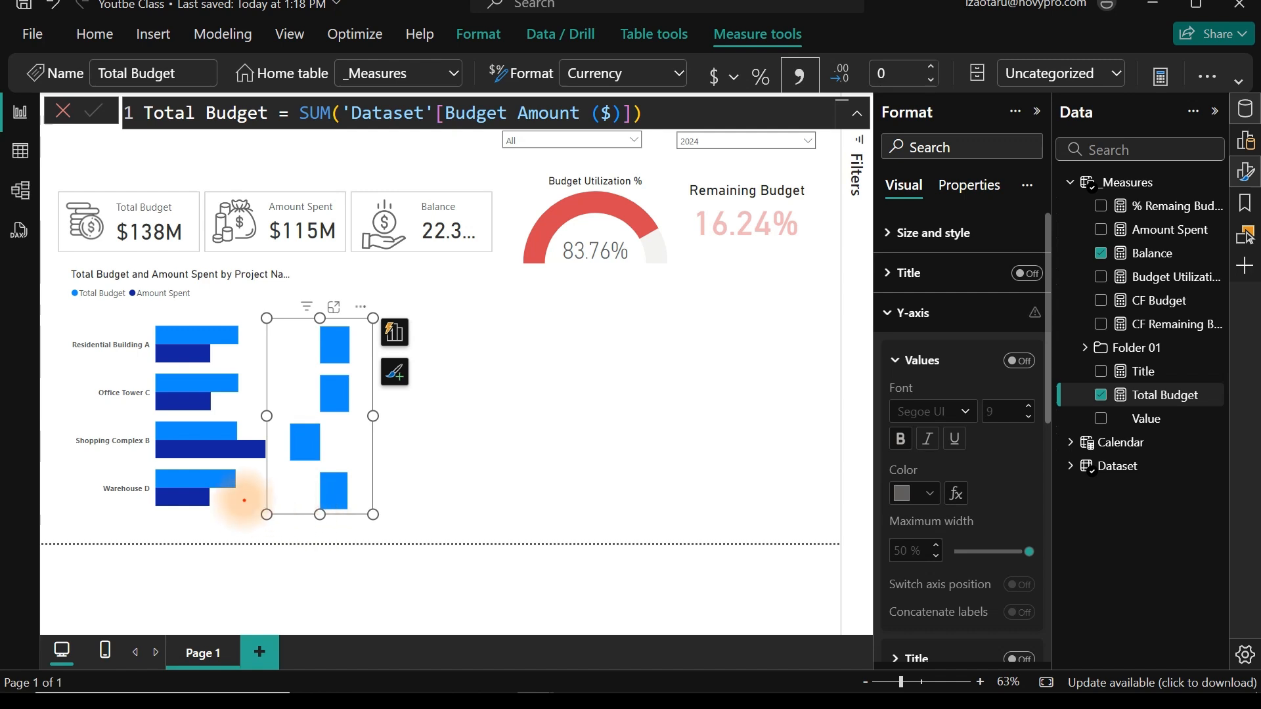
left_click_drag(241, 494, 321, 495)
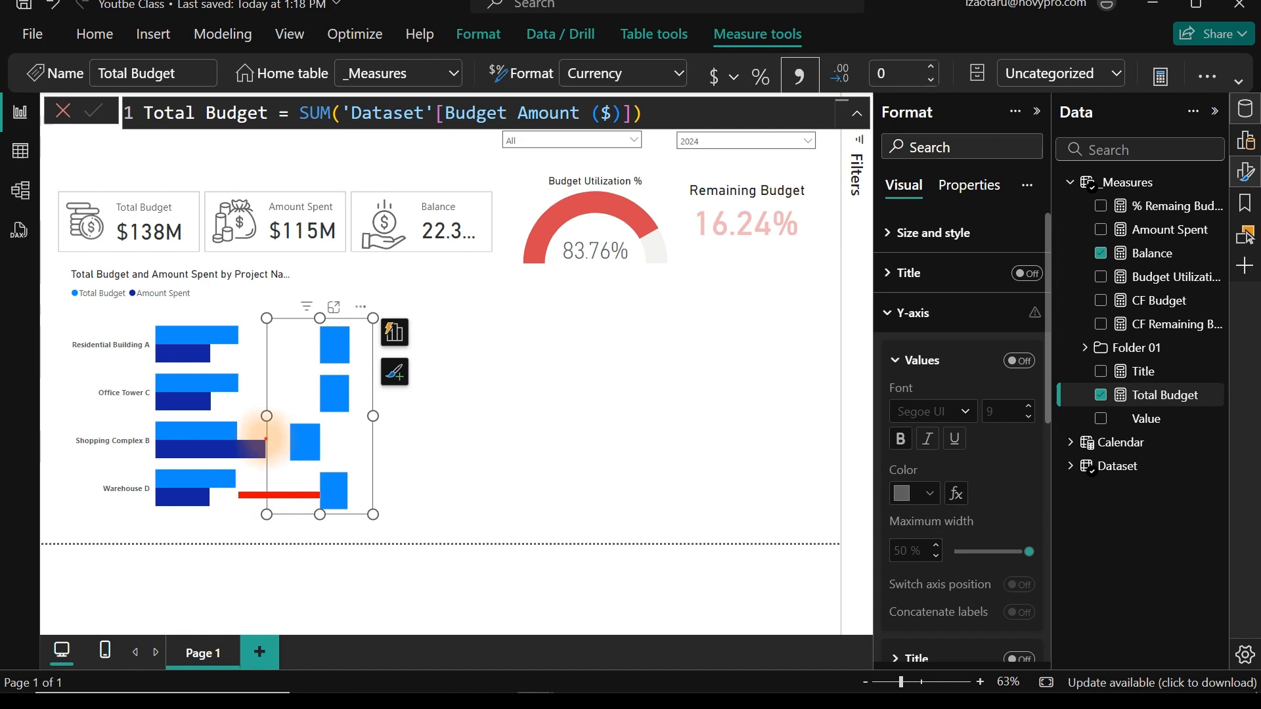
left_click_drag(265, 437, 290, 437)
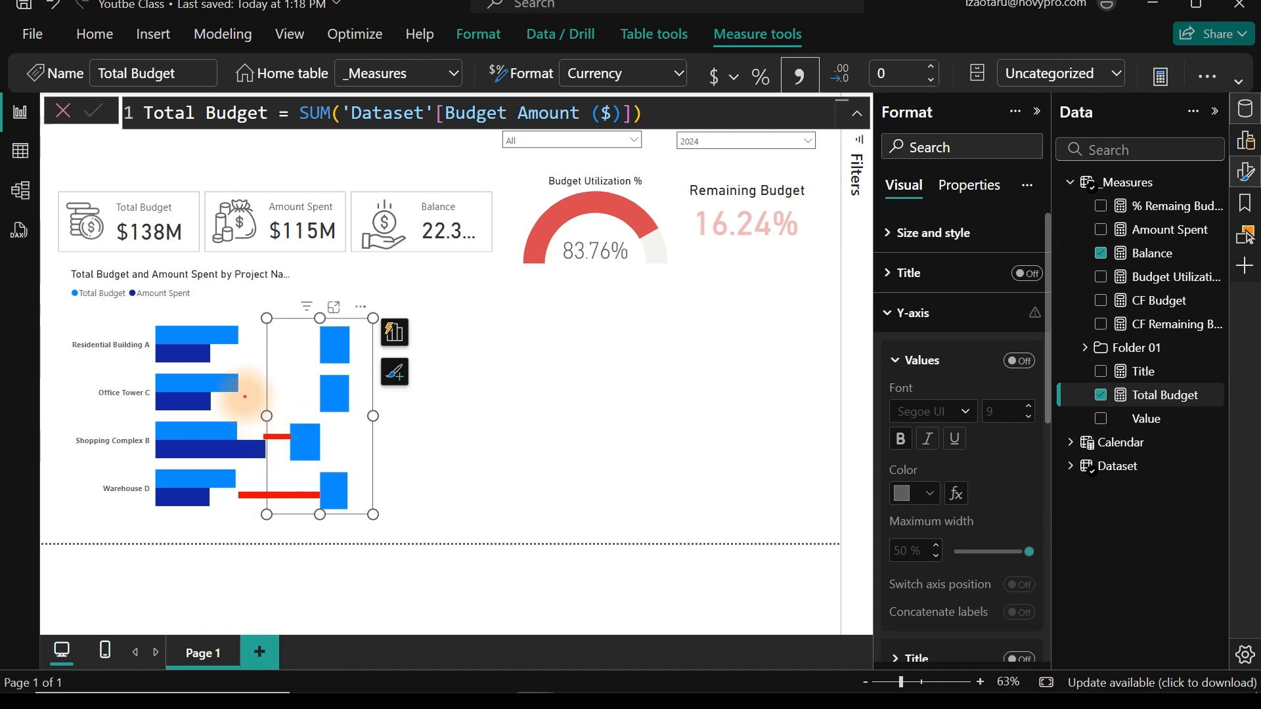
left_click_drag(244, 397, 305, 397)
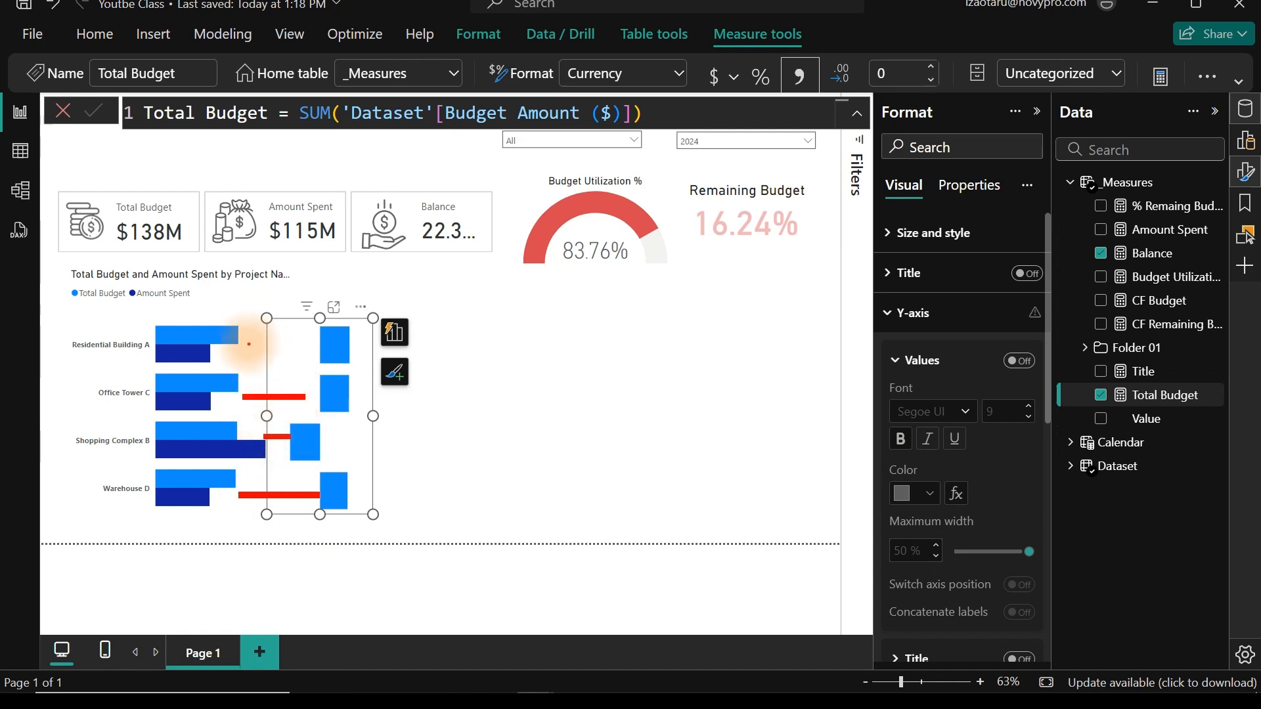
mouse_move(249, 345)
left_mouse_down()
mouse_move(314, 345)
mouse_move(248, 336)
left_mouse_up()
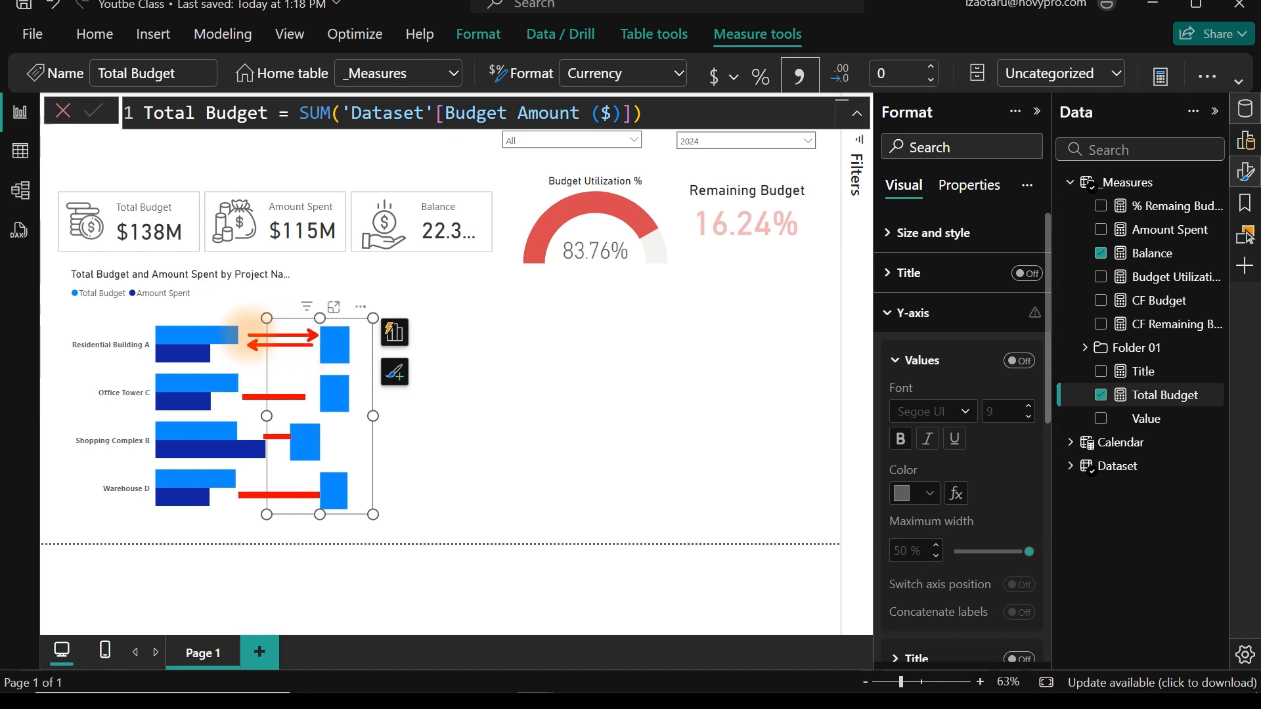
key("Escape")
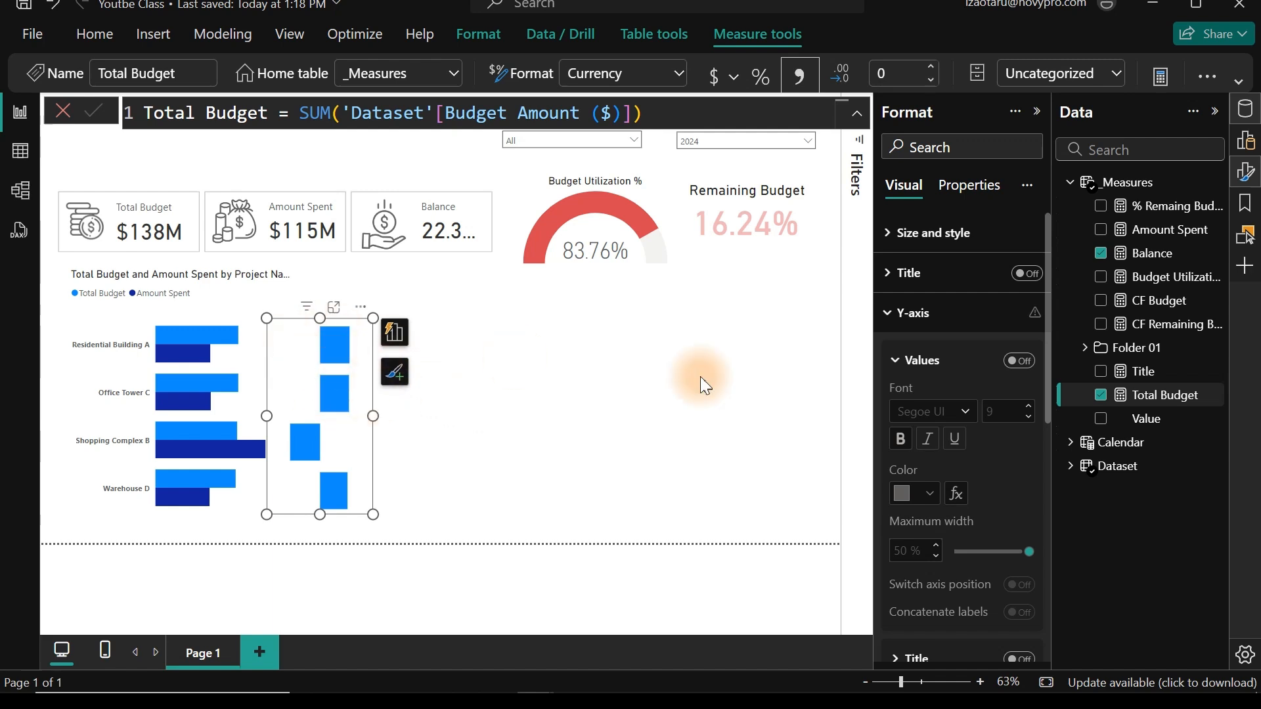
- Turn on data labels for the Balance chart and for the Total Budget and Amount Spent chart
left_click(931, 316)
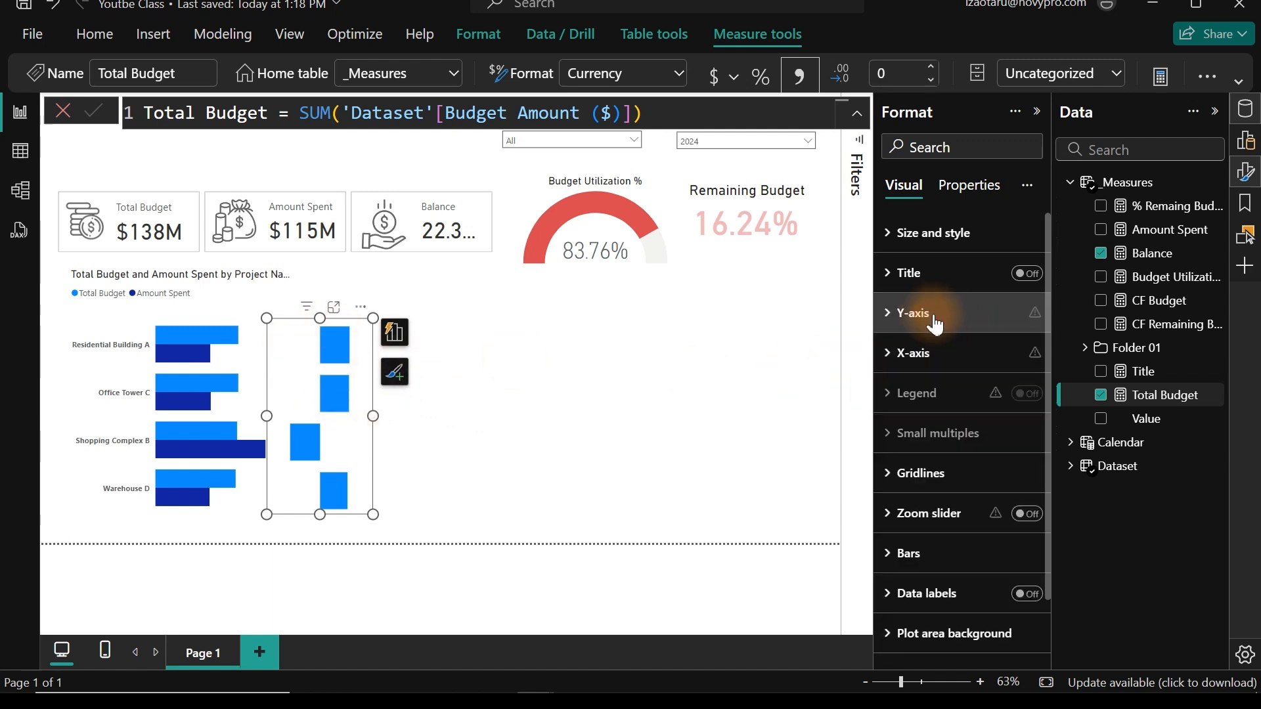
left_click(1027, 594)
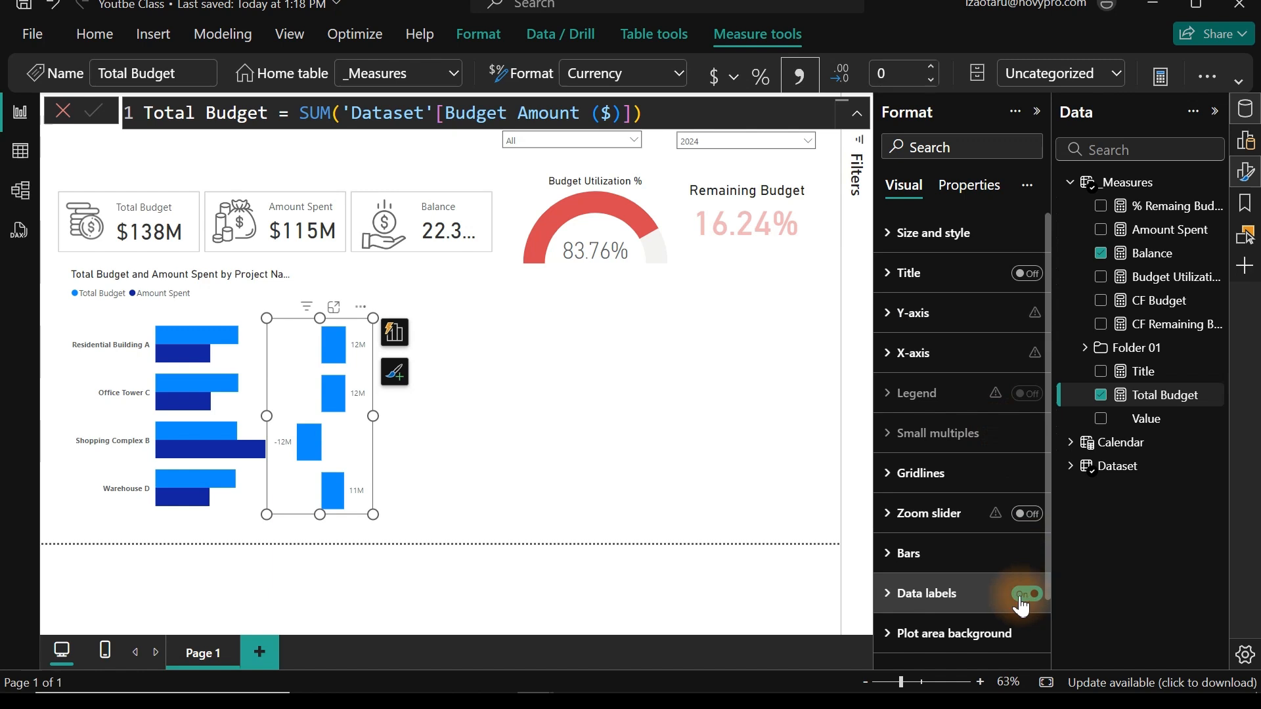
left_click(230, 353)
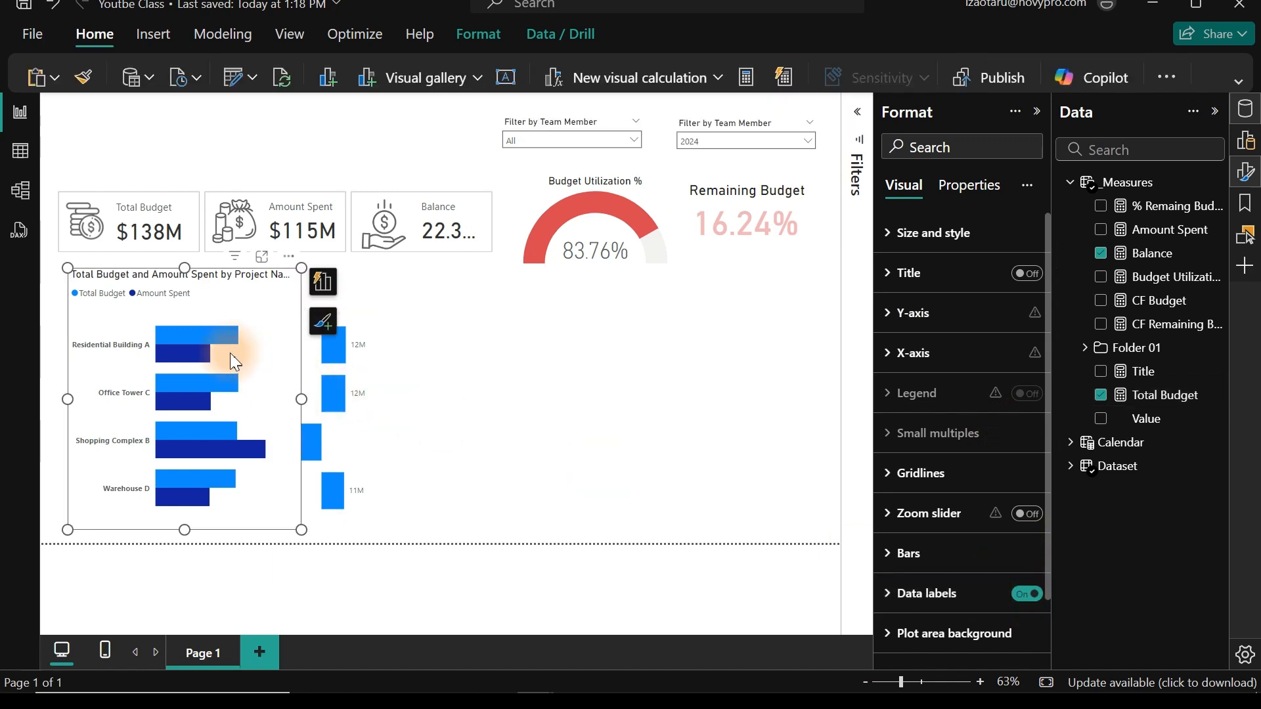
left_click(1033, 595)
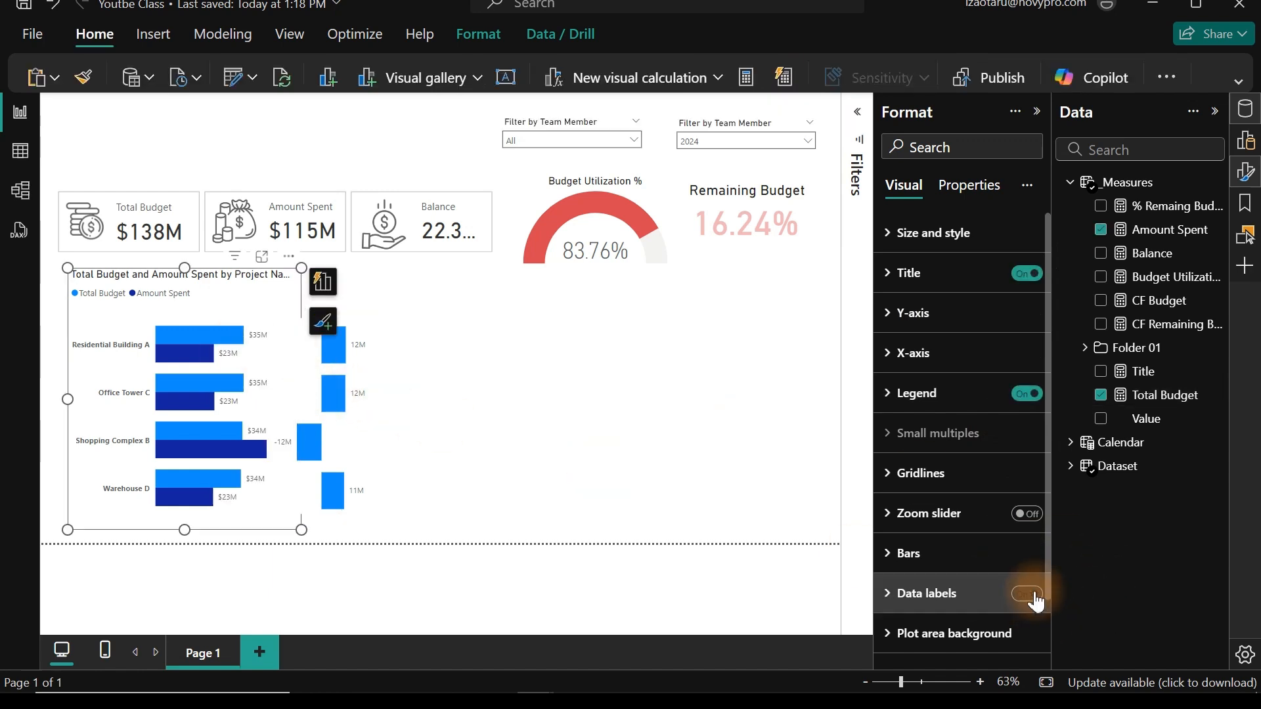
- Select the budget chart and the Balance chart together and paste a duplicate of the pair
left_click(460, 385)
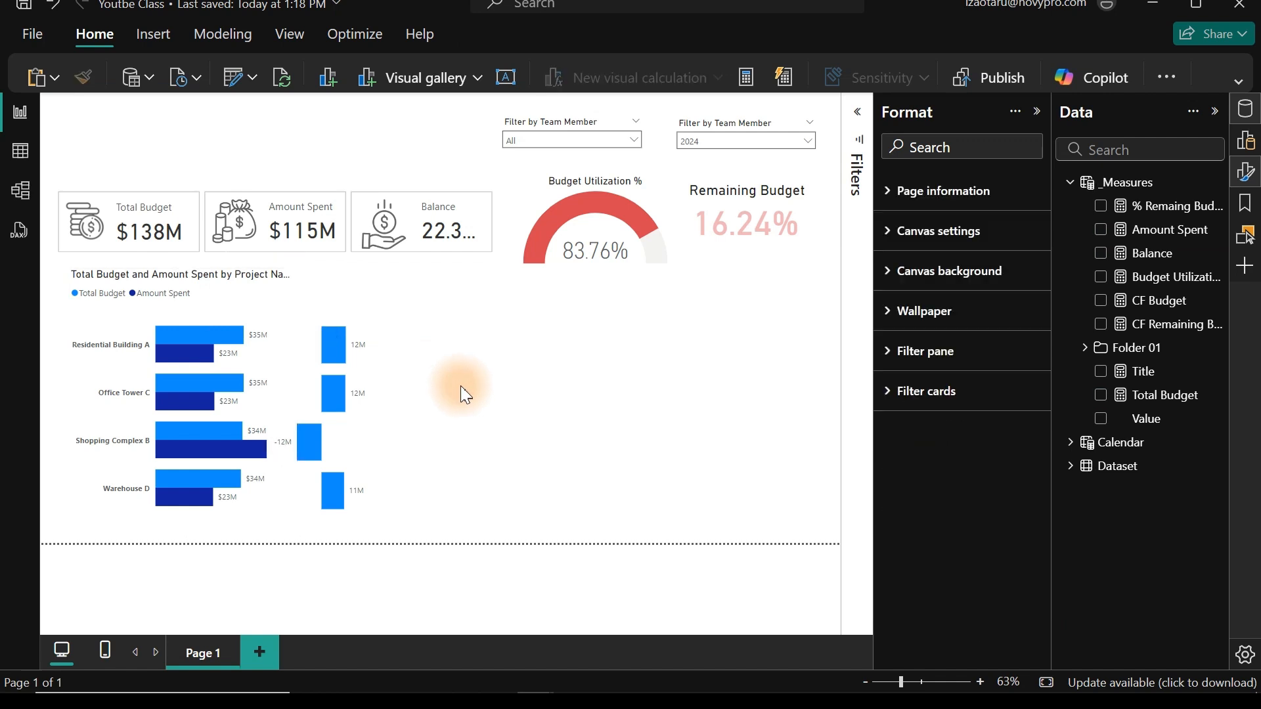
left_click(138, 299)
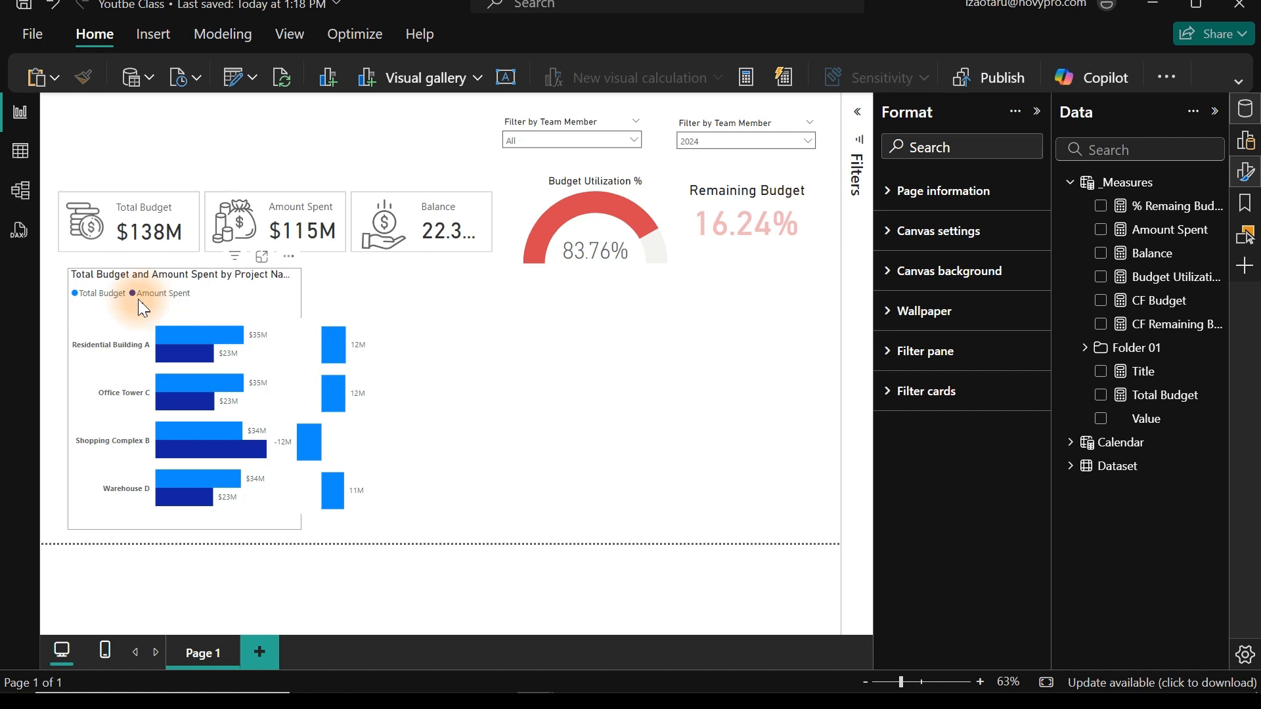
left_click(365, 331)
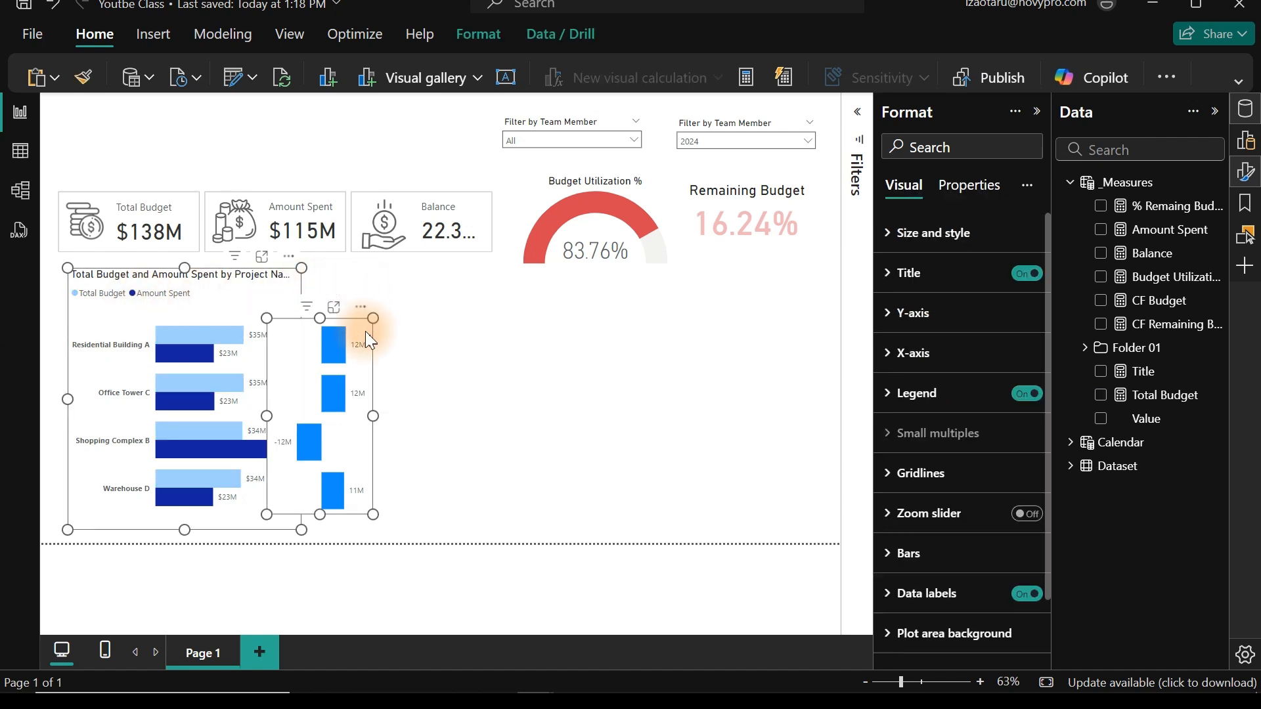
key("ctrl+v")
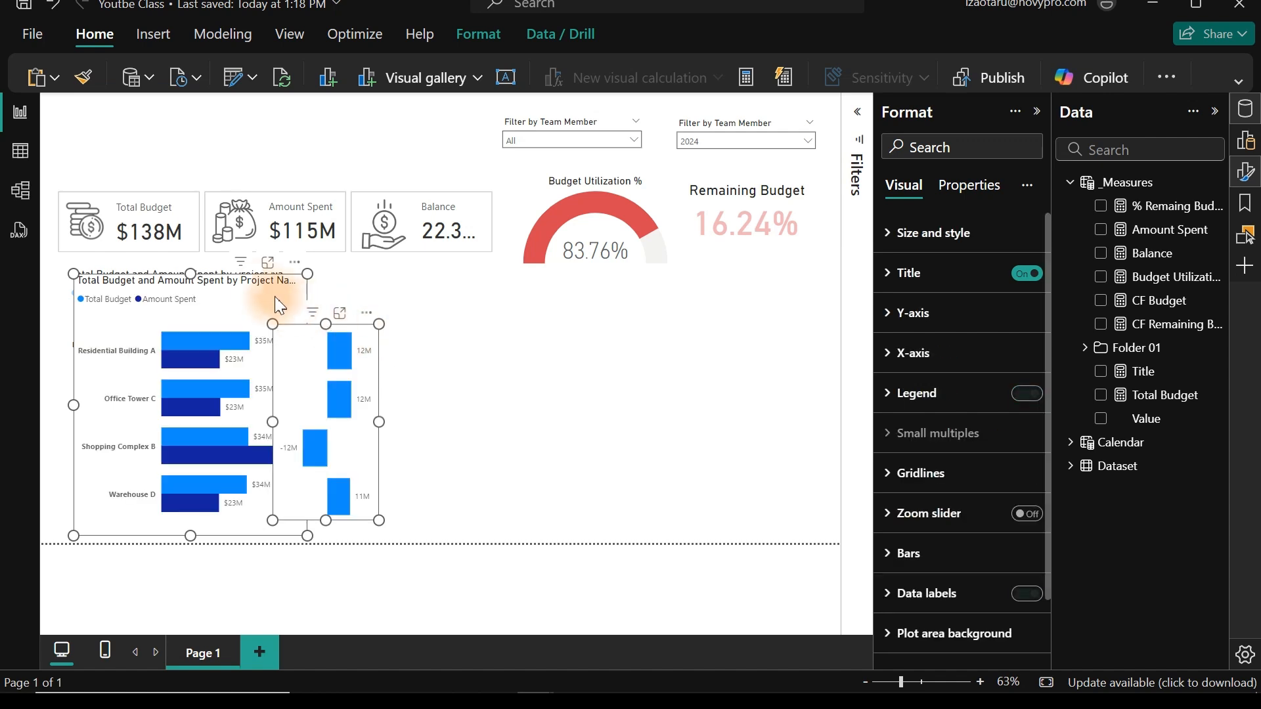
- Move the duplicated budget and Balance chart pair into the empty area beside the original pair
left_click_drag(252, 296, 558, 313)
left_click(558, 314)
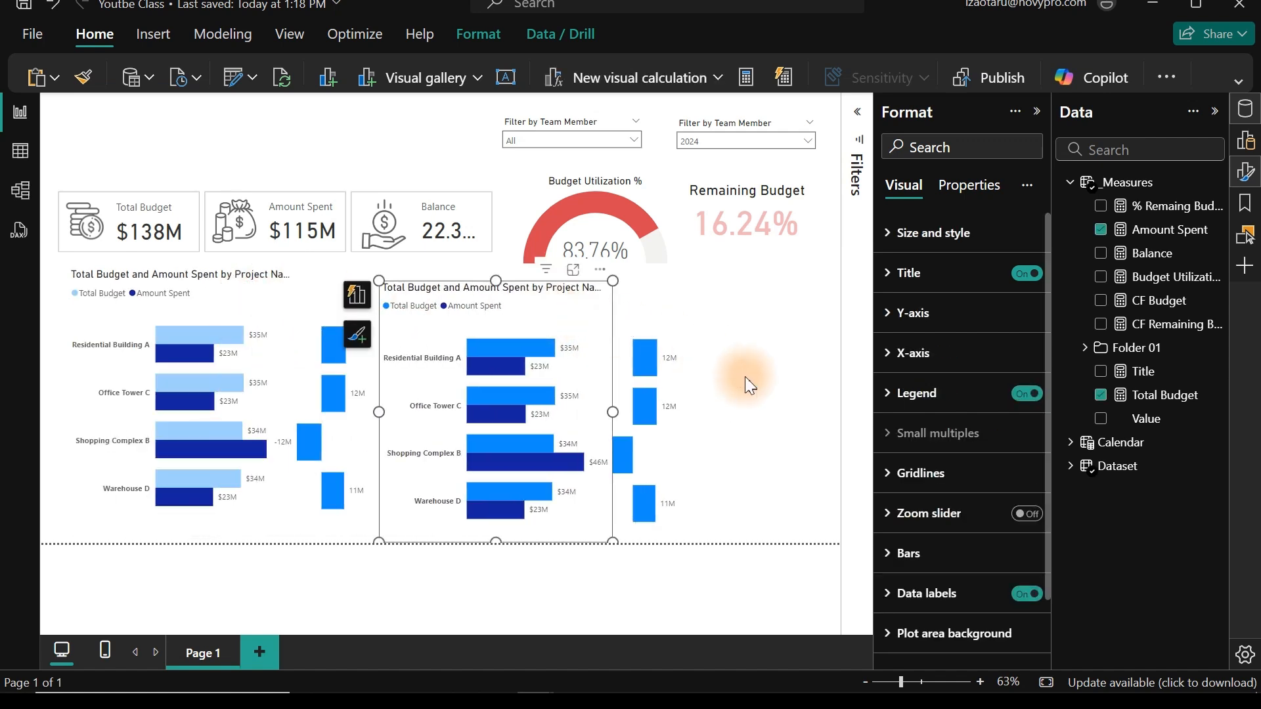
left_click(770, 397)
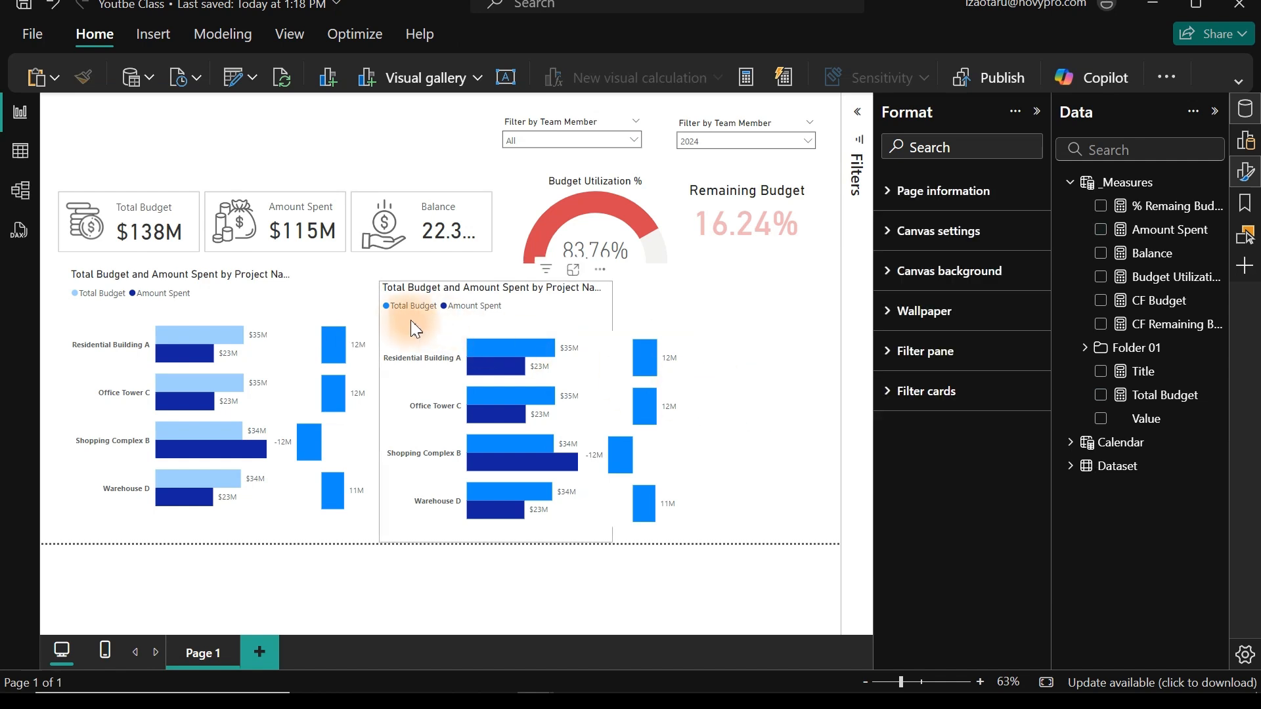
- Replace Project Name with Task Name on the Y-axis of the duplicated Total Budget and Amount Spent chart
left_click(406, 314)
left_click(355, 294)
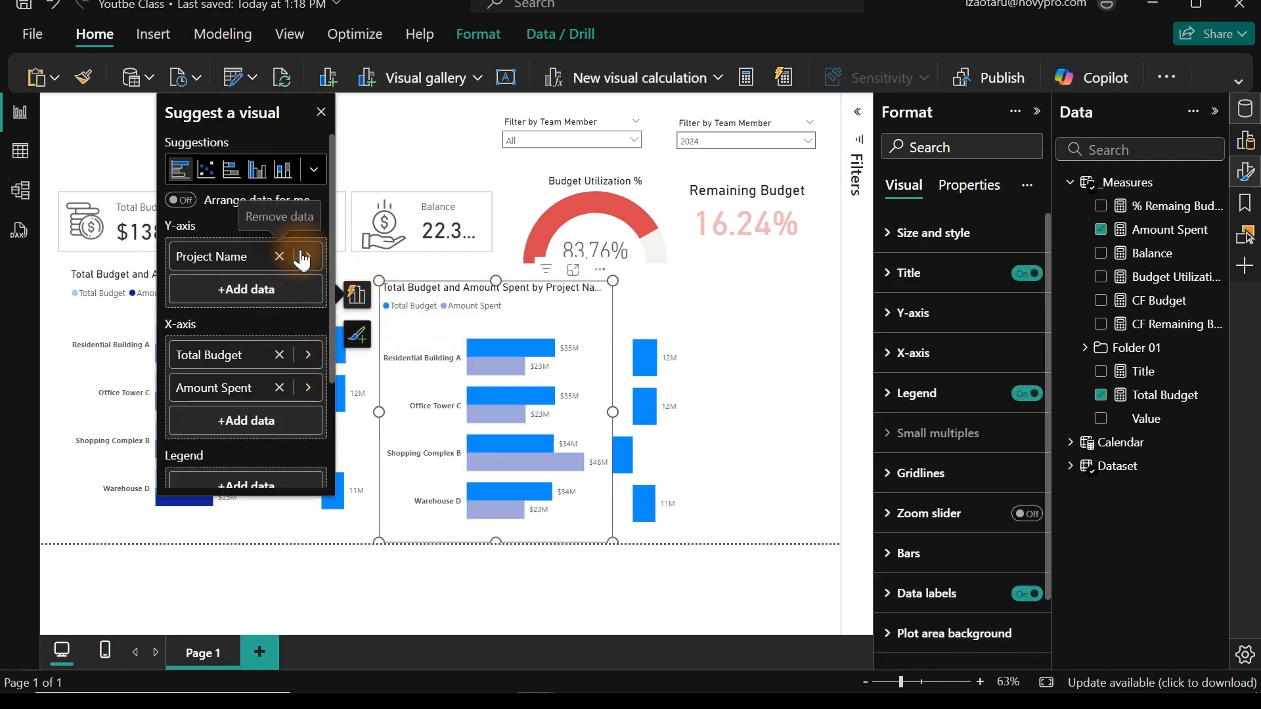
left_click(309, 257)
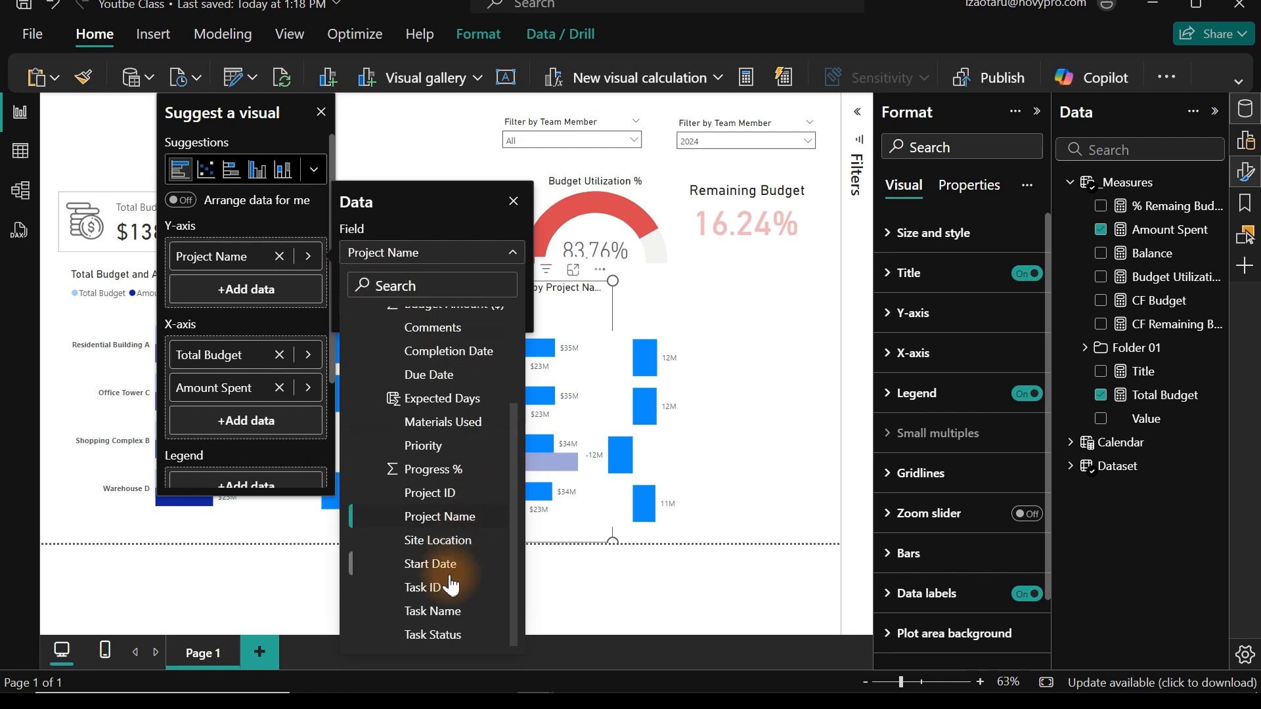
left_click(439, 613)
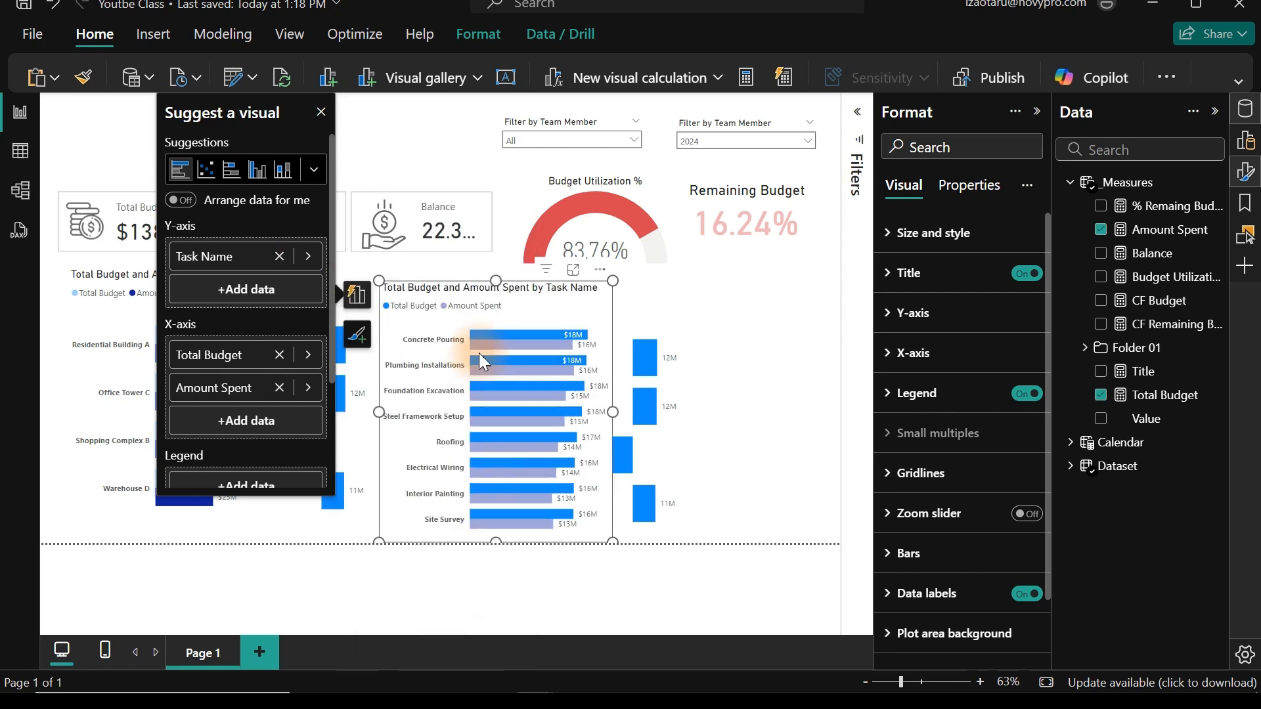
- Replace Project Name with Task Name on the Y-axis of the duplicated Balance chart
left_click(670, 343)
left_click(368, 330)
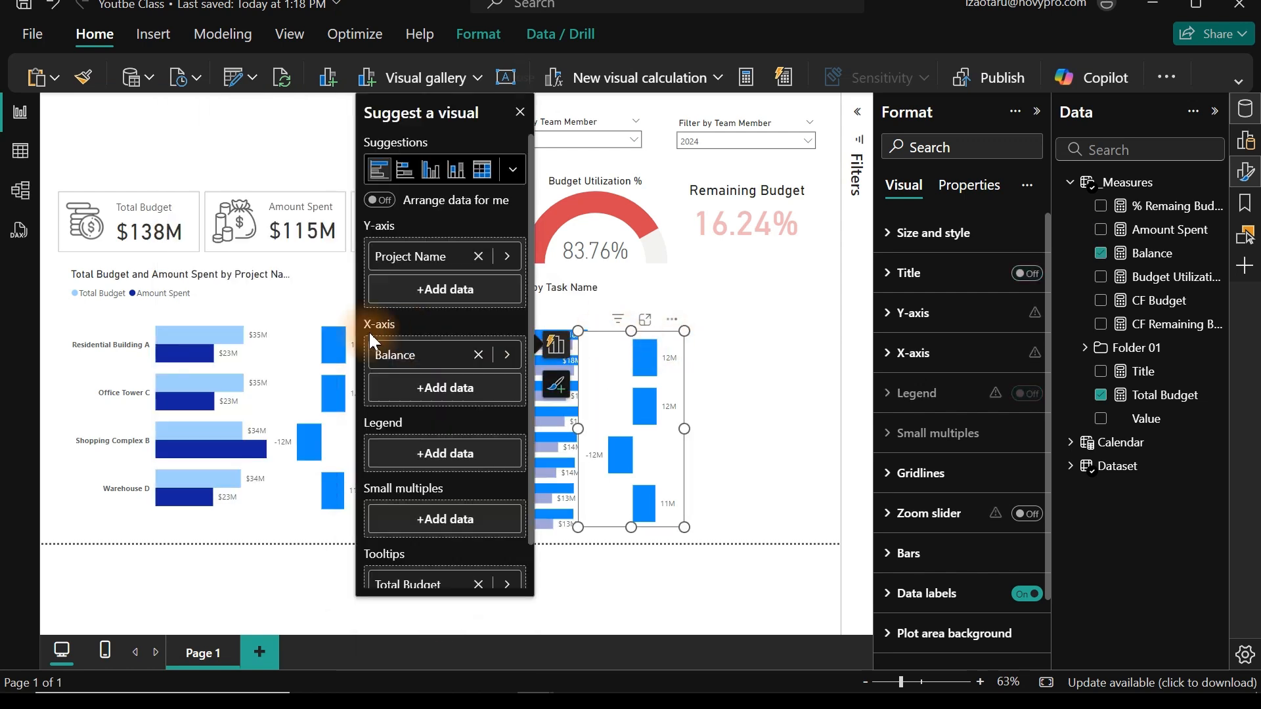
left_click(507, 257)
scroll(684, 563, "down", 3)
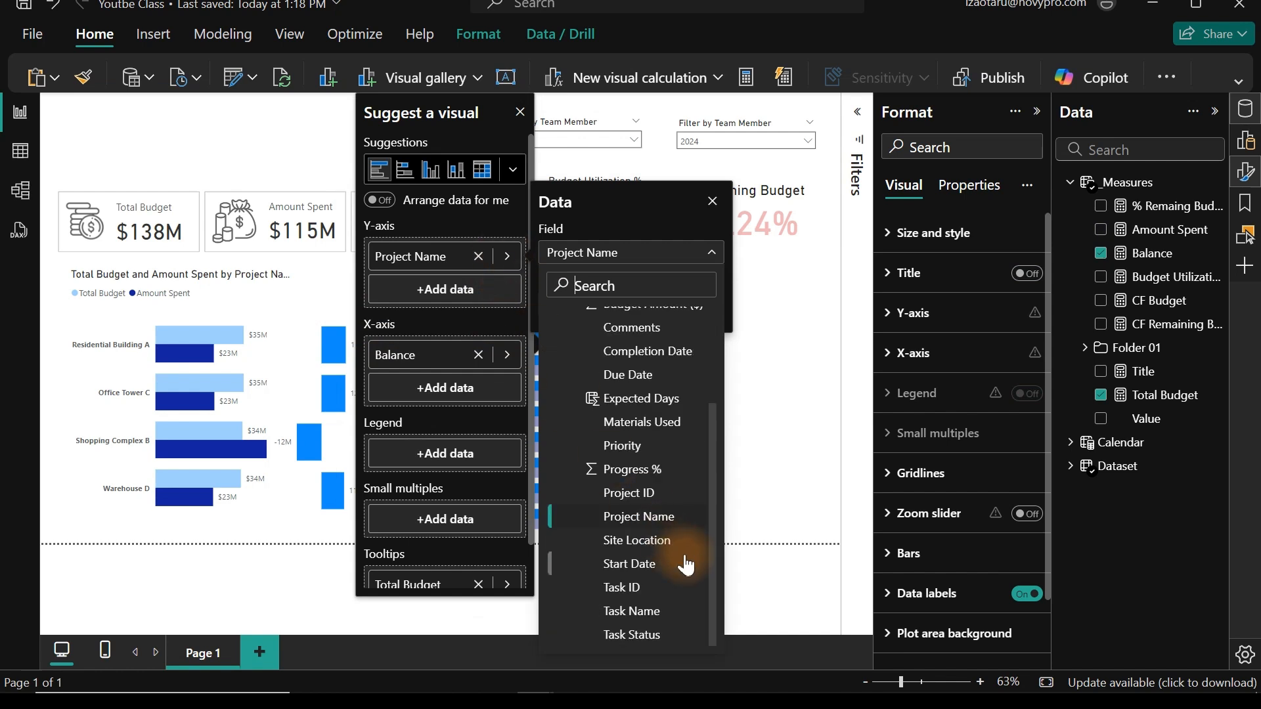
left_click(630, 610)
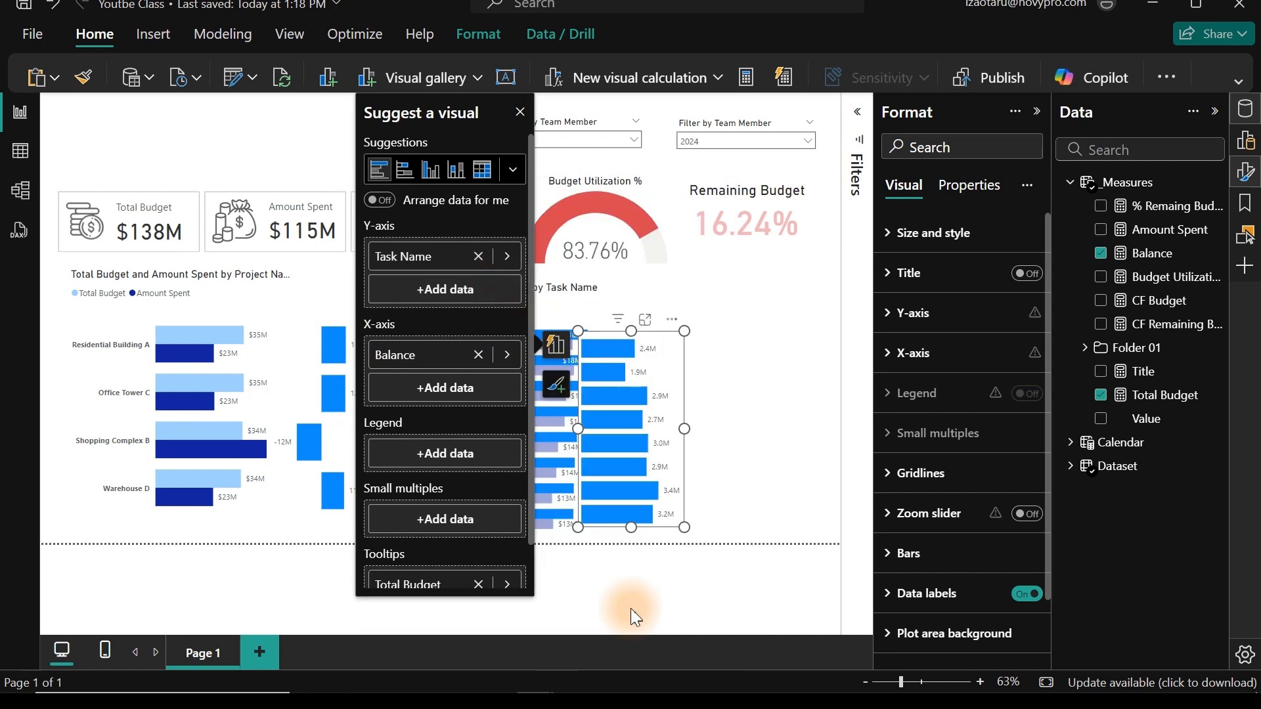
left_click(520, 112)
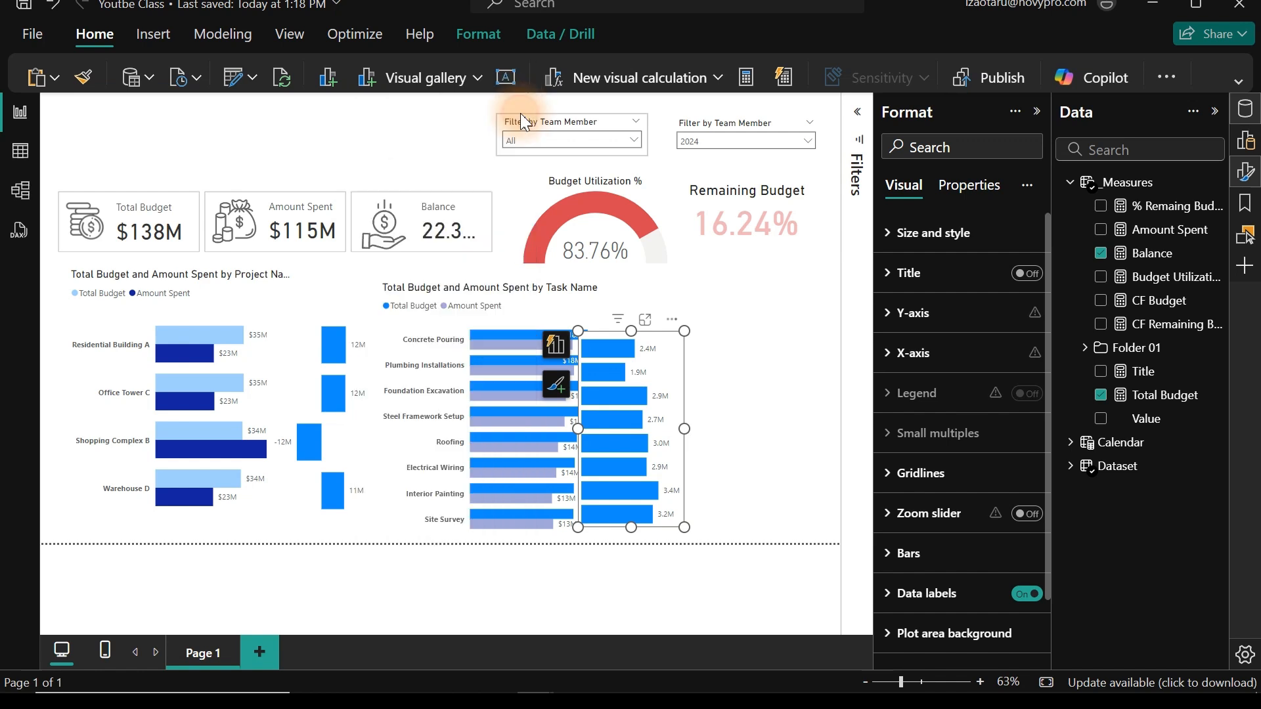
- Narrow the Balance chart by task and the Total Budget and Amount Spent by Task Name chart
left_click_drag(578, 429, 614, 426)
left_click(557, 302)
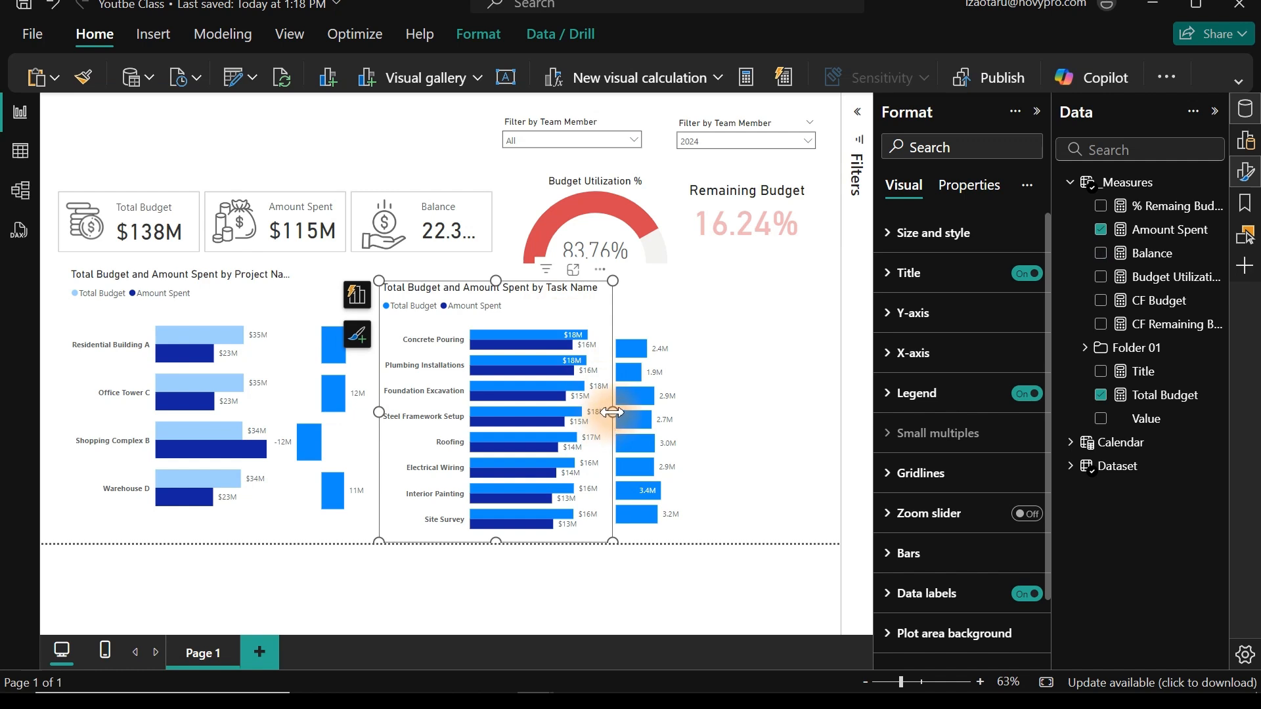
left_click_drag(607, 412, 539, 413)
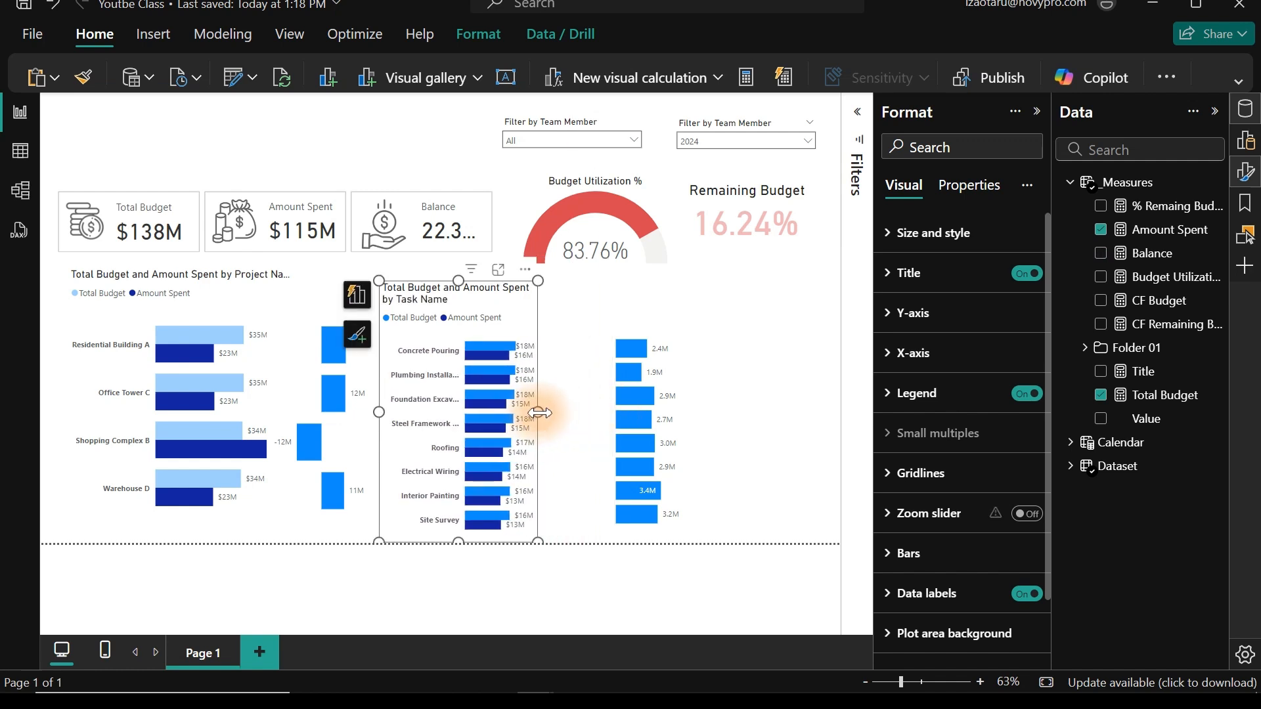
- Narrow the Project Name budget chart and close the gaps by moving its Balance chart and both Task Name charts toward it
left_click(238, 314)
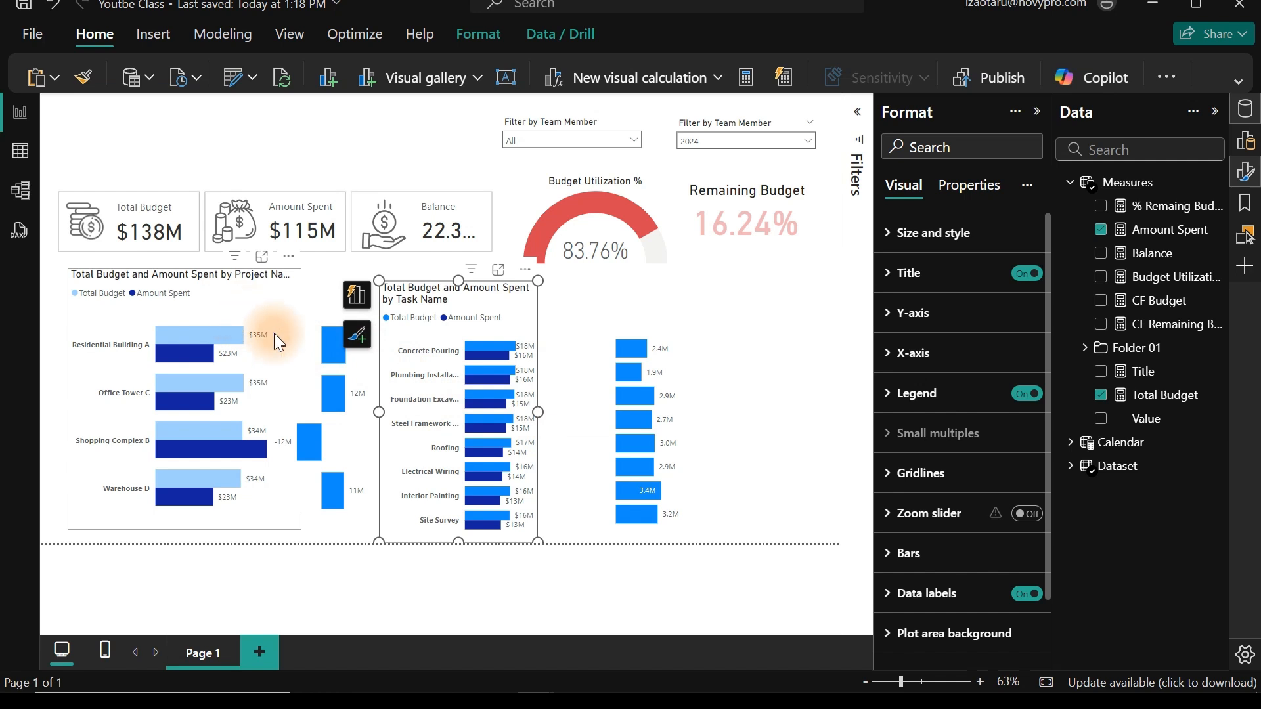
left_click_drag(301, 398, 243, 381)
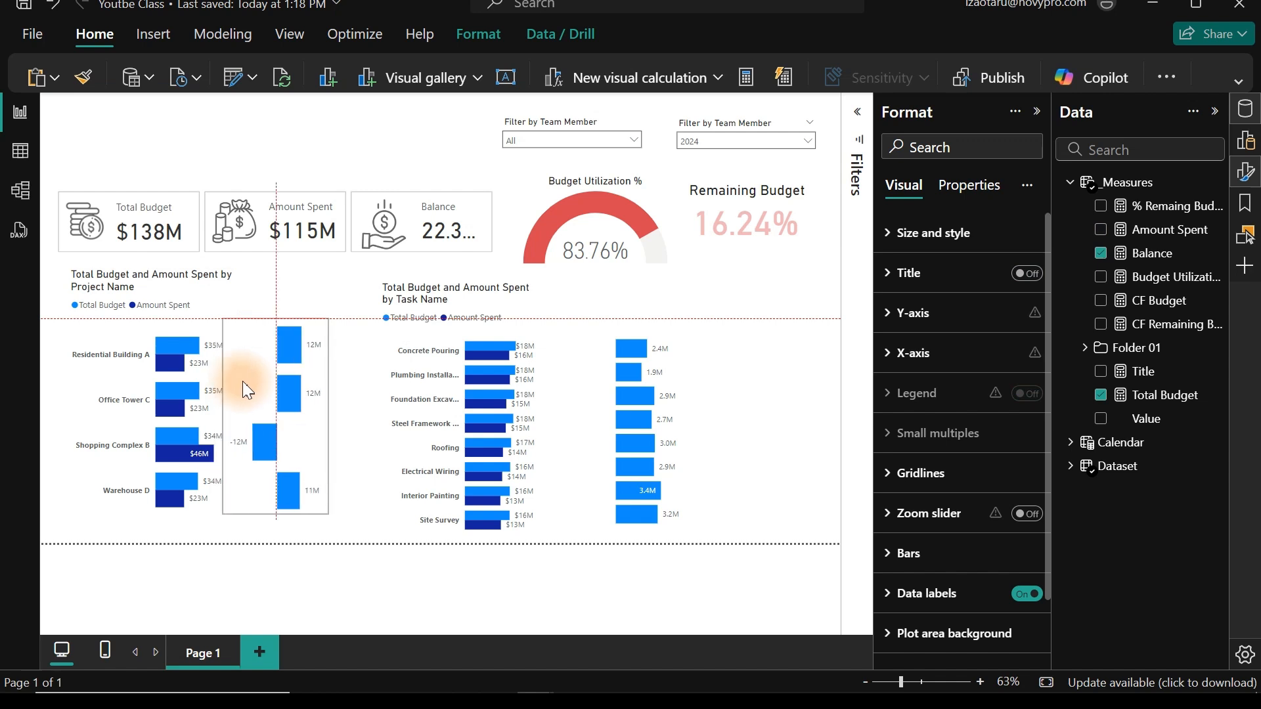
left_click(469, 314)
left_click_drag(468, 311, 427, 304)
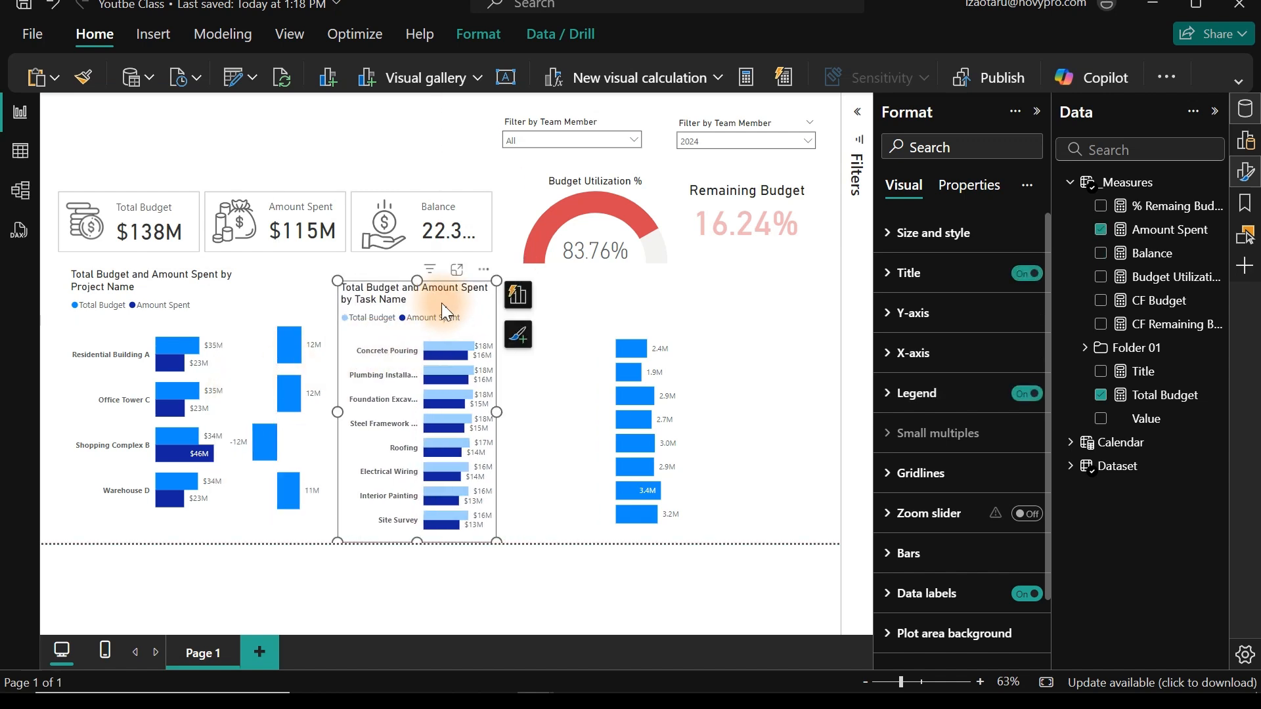
left_click_drag(665, 332, 557, 329)
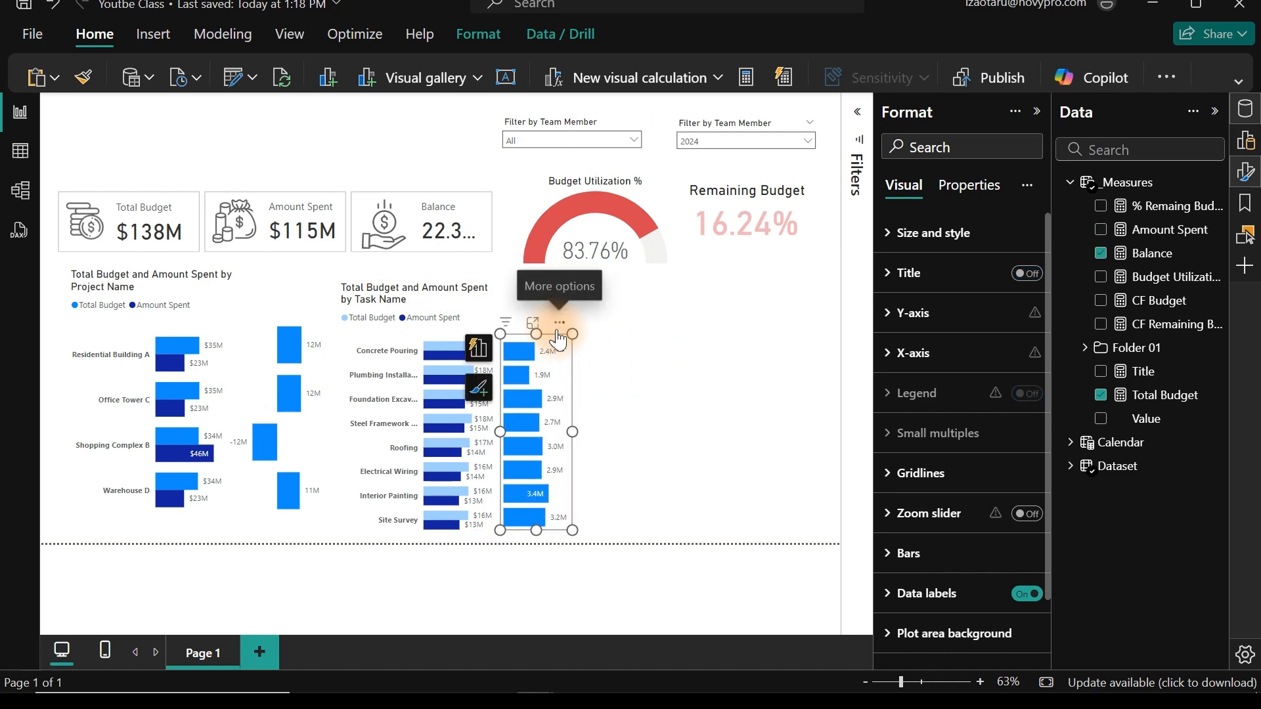
left_click(677, 369)
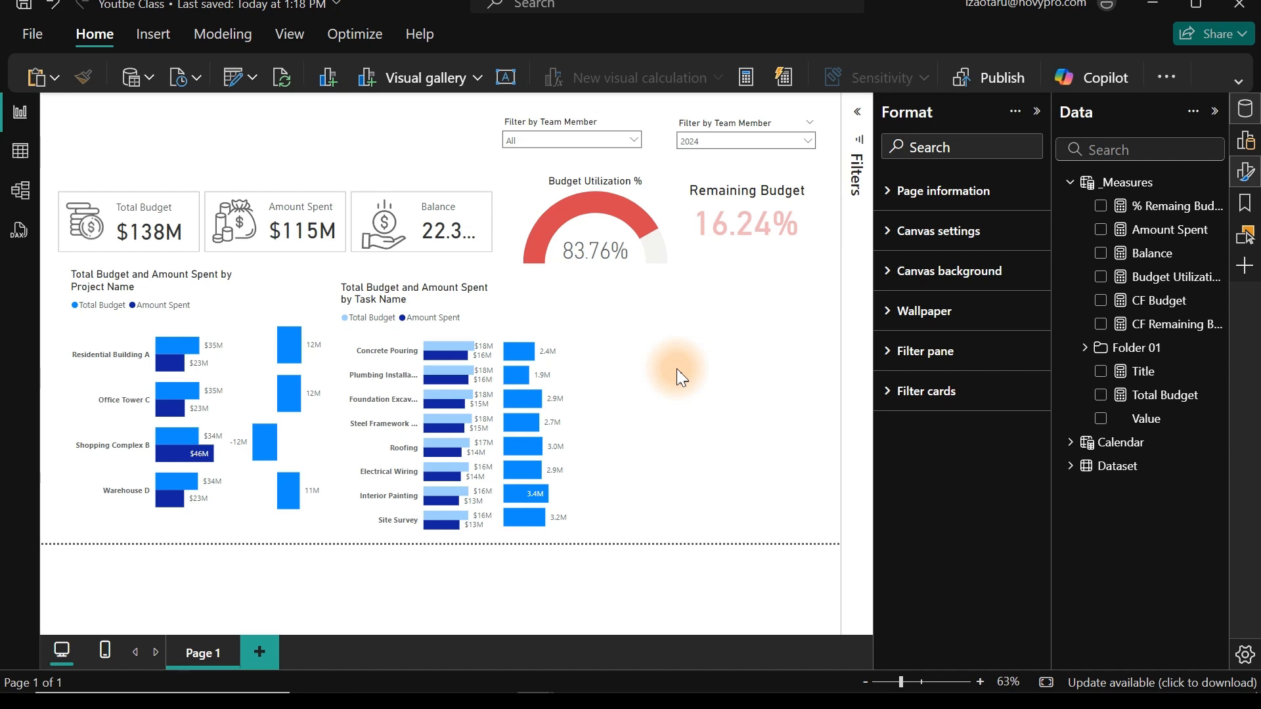
- Expand the ribbon and create a new visual from Amount Spent, Total Budget and the Calendar table's Month field
left_click(1240, 84)
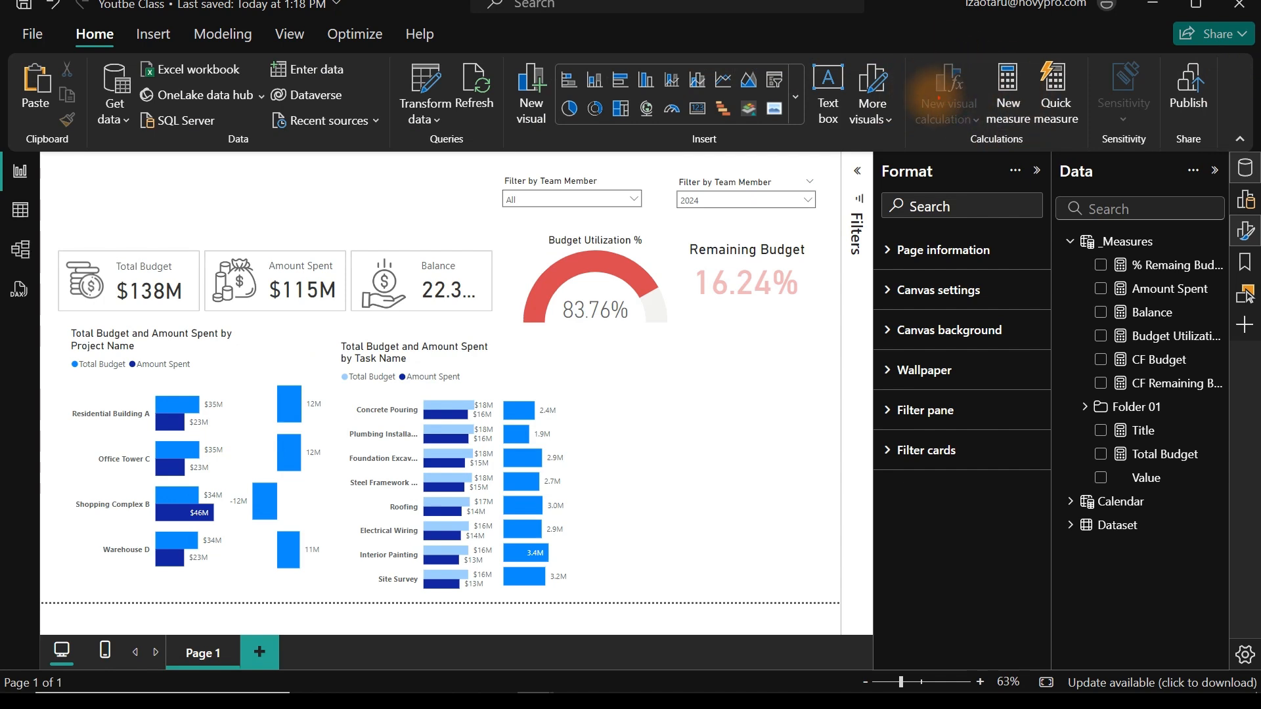
left_click_drag(916, 56, 979, 137)
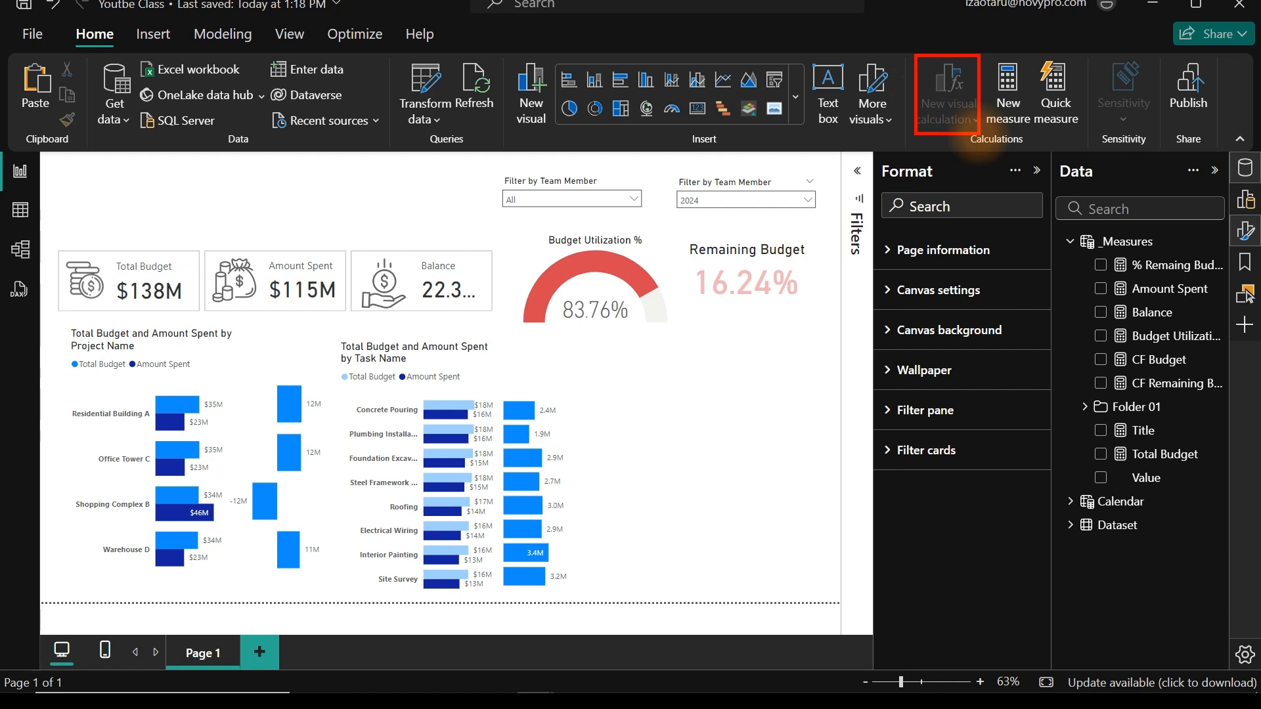
key("Escape")
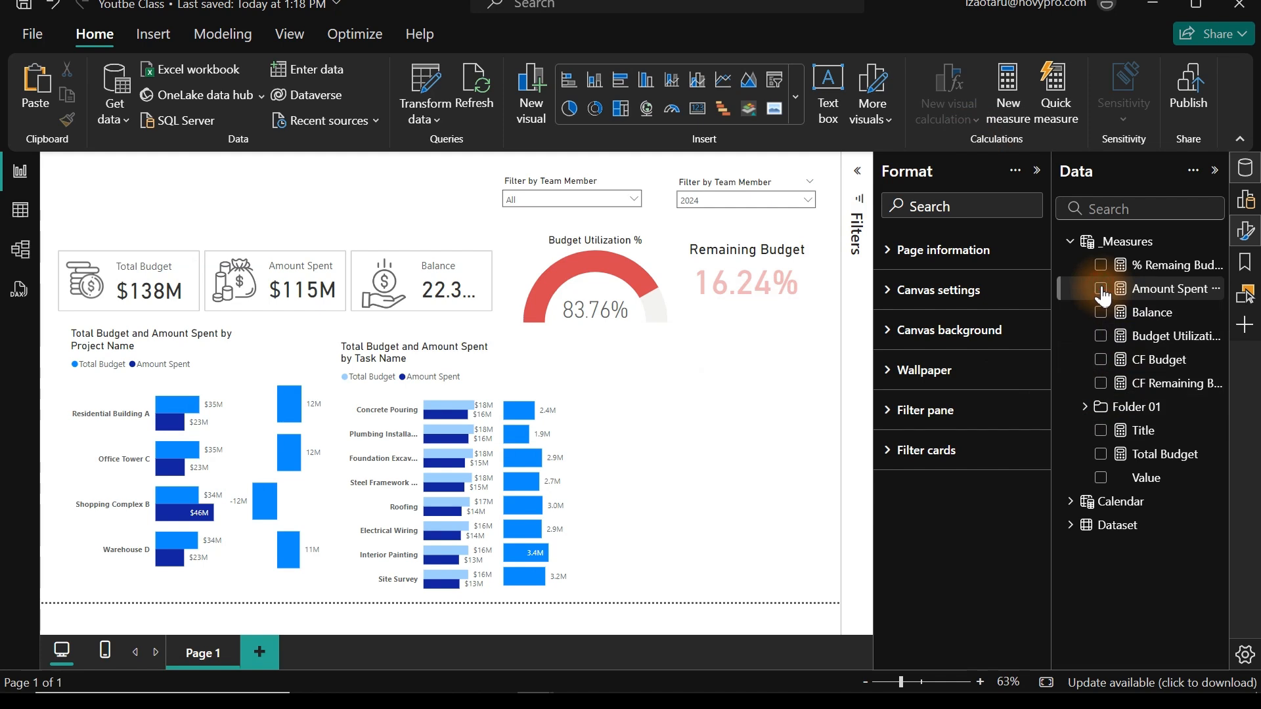
left_click(1100, 454)
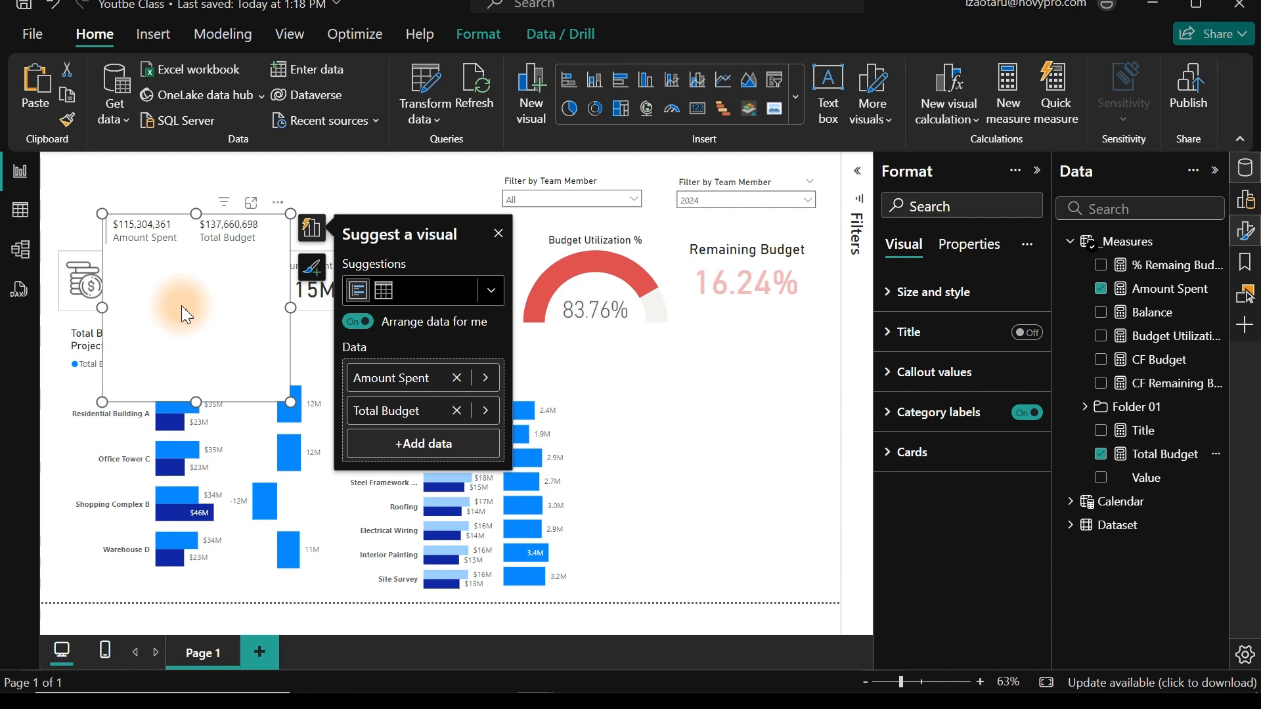
left_click(1066, 248)
left_click(1069, 243)
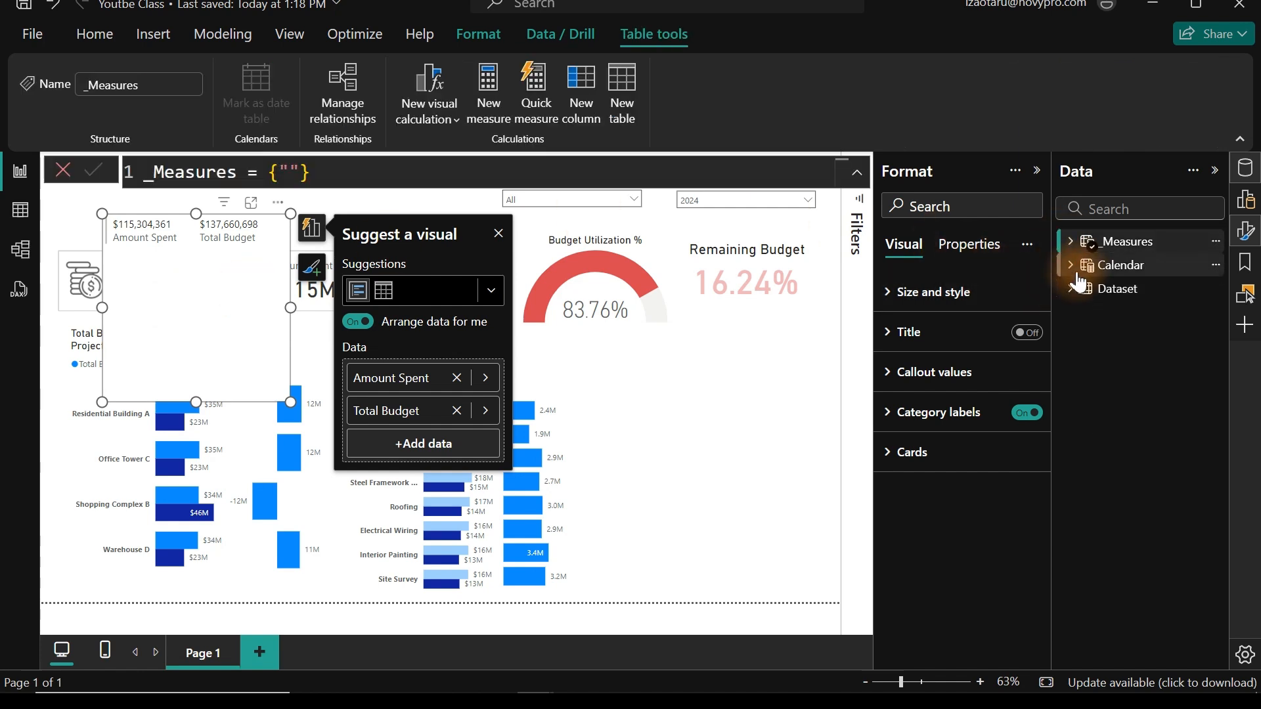
left_click(1076, 276)
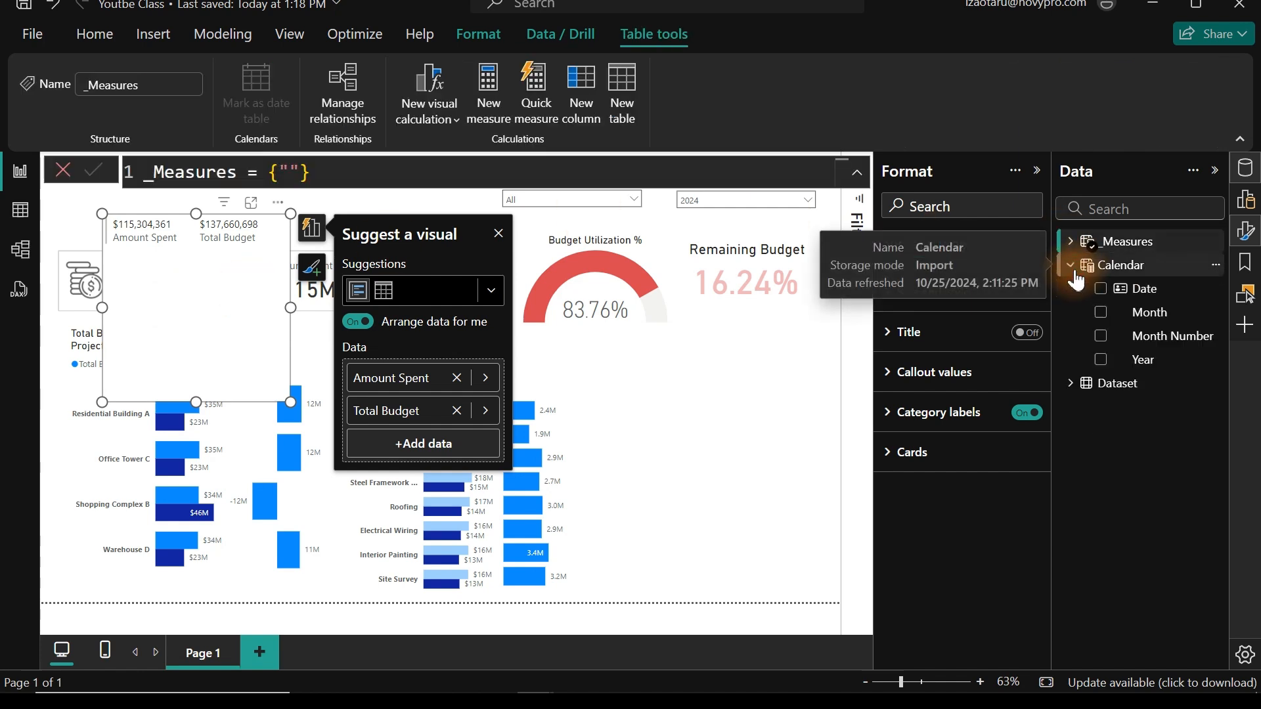
left_click(1101, 313)
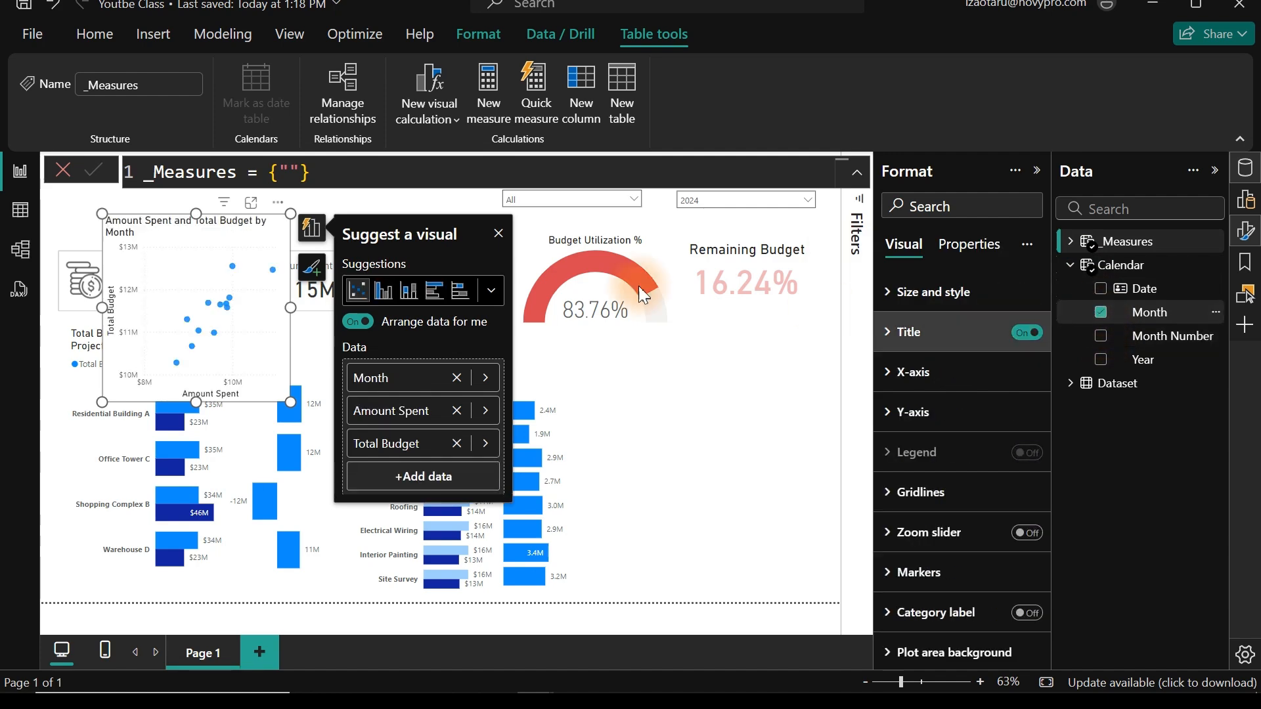
- Move the new monthly visual below the gauge and convert it into a table
left_click_drag(222, 245, 684, 382)
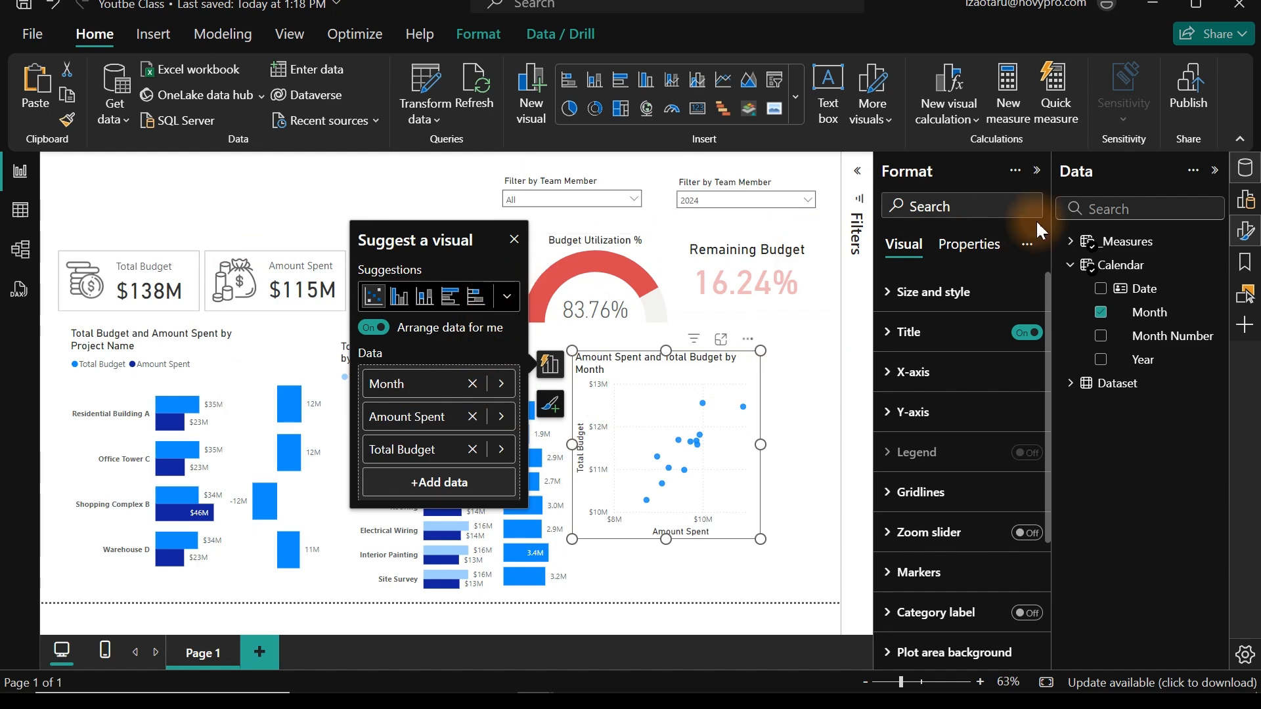
left_click(1246, 230)
left_click(1246, 204)
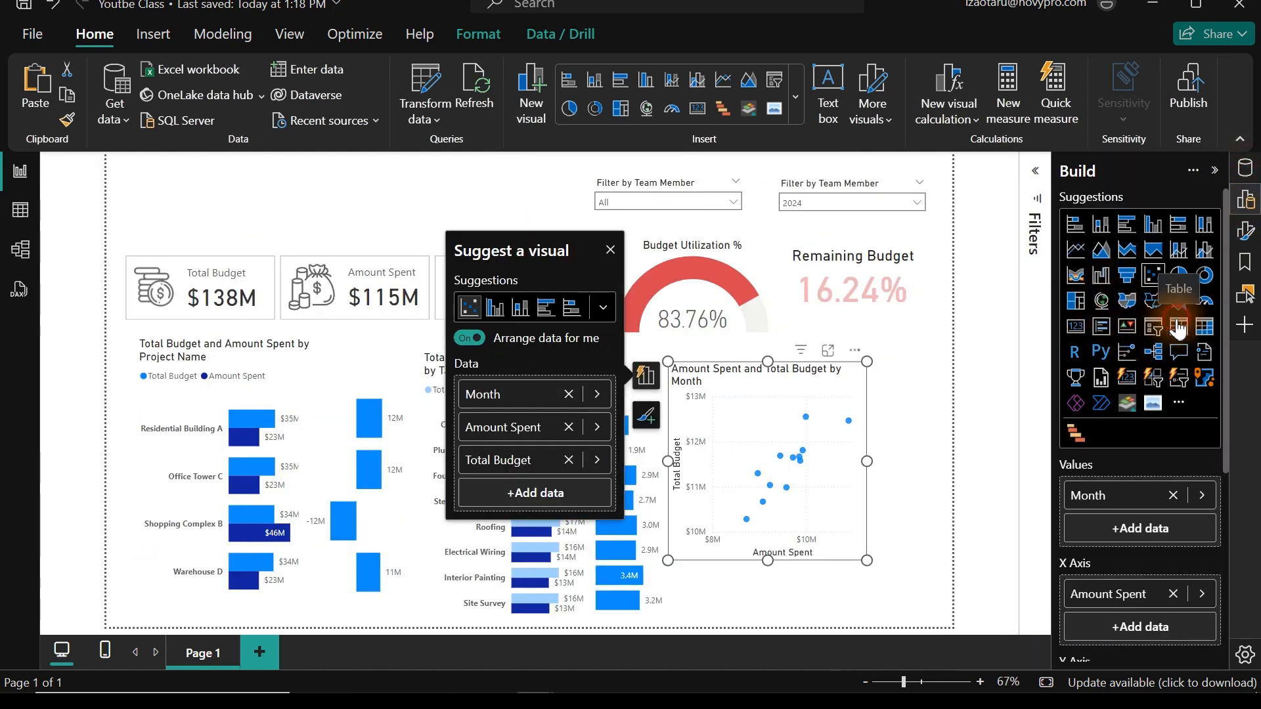
left_click(1179, 327)
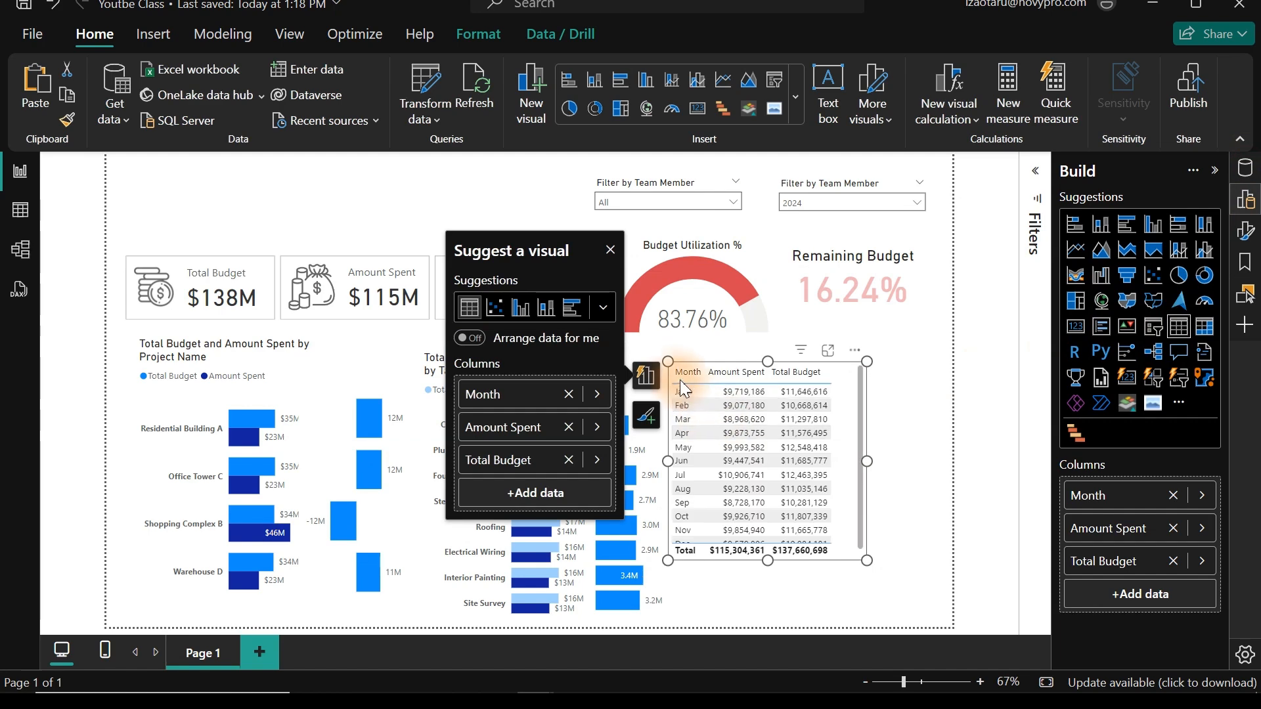
- Enlarge the monthly table until all twelve months fit, and reposition it below the cards
left_click_drag(663, 356, 309, 329)
left_click_drag(300, 328, 295, 330)
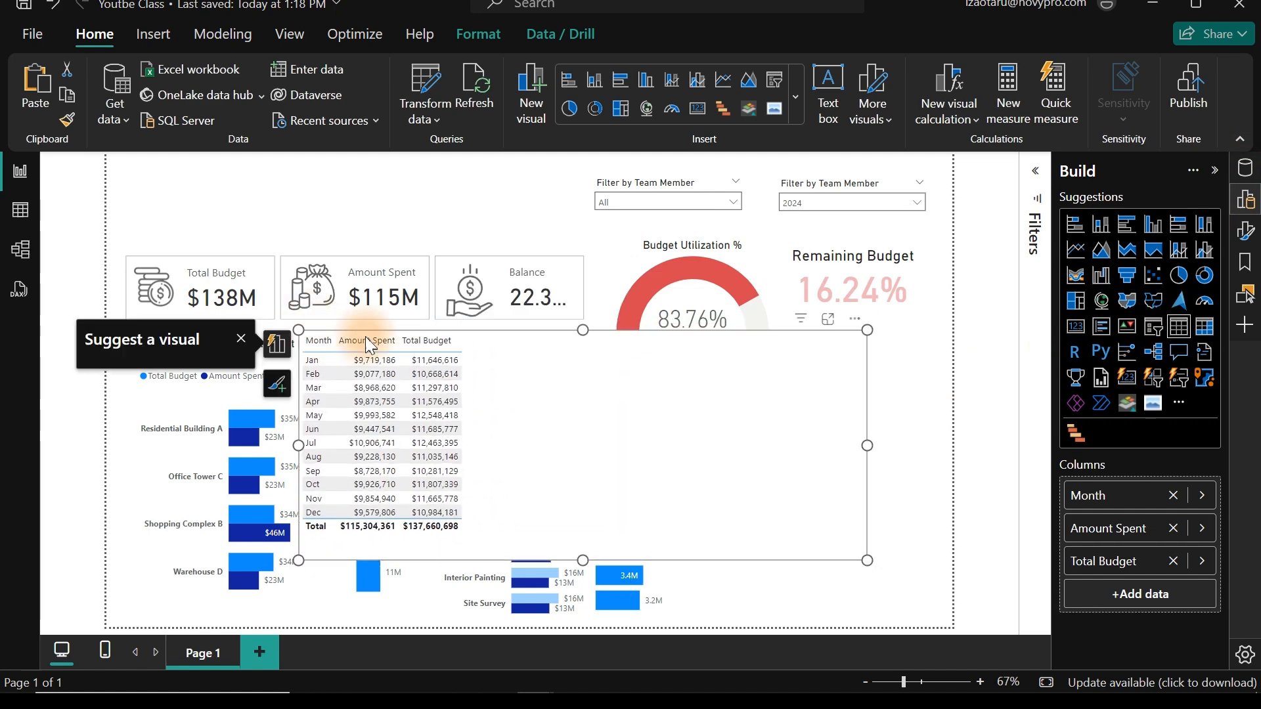
left_click_drag(593, 373, 550, 424)
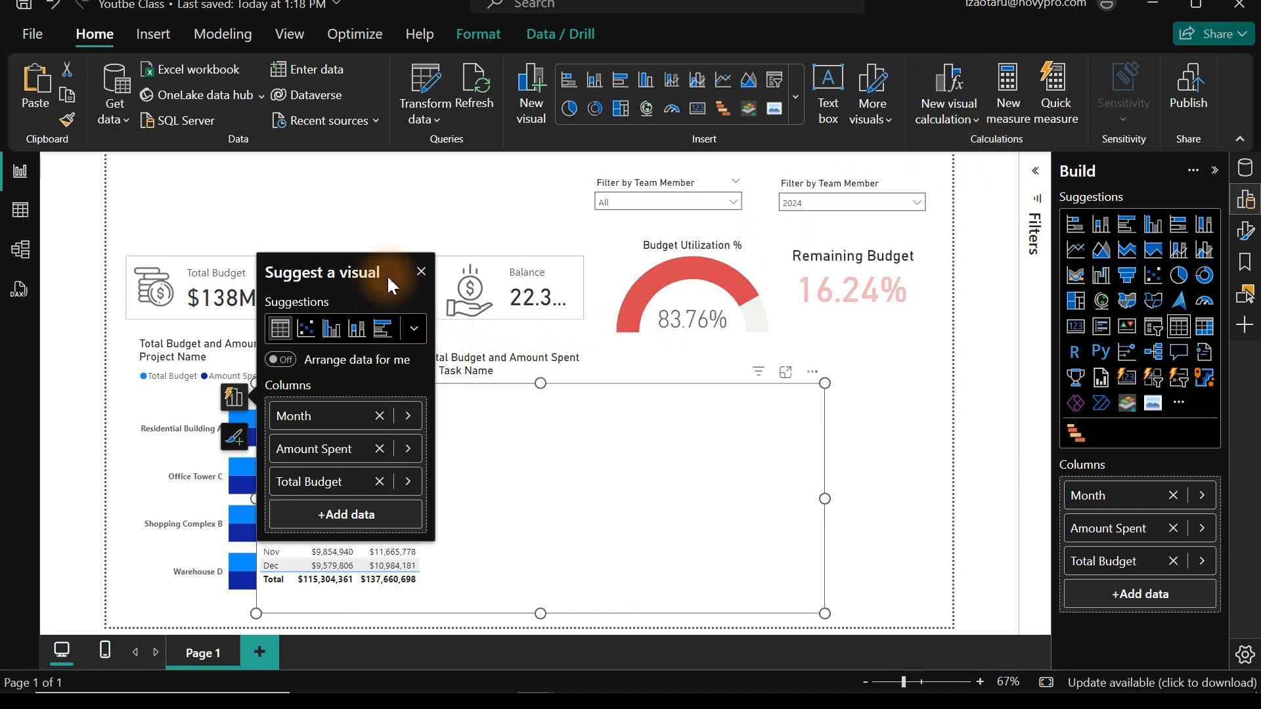
left_click(421, 275)
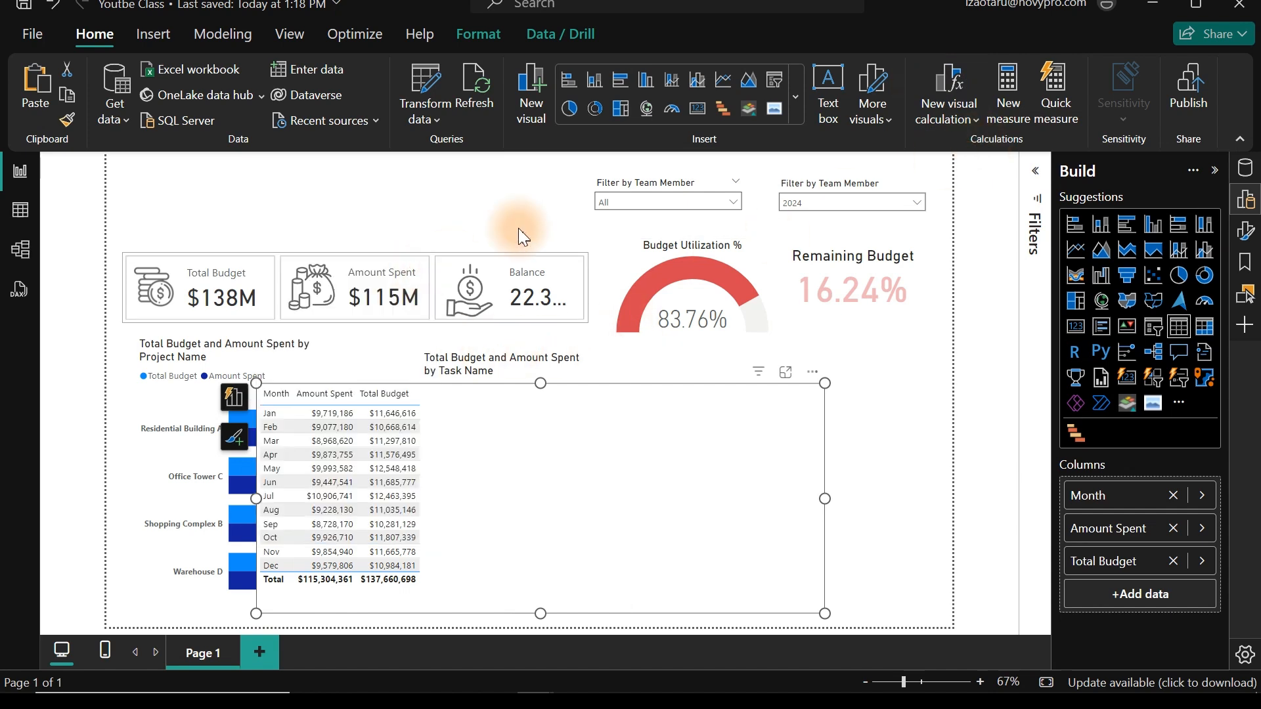
- Add a visual calculation to the monthly table from the Running sum template and name it Cumulative Budget
left_click(956, 98)
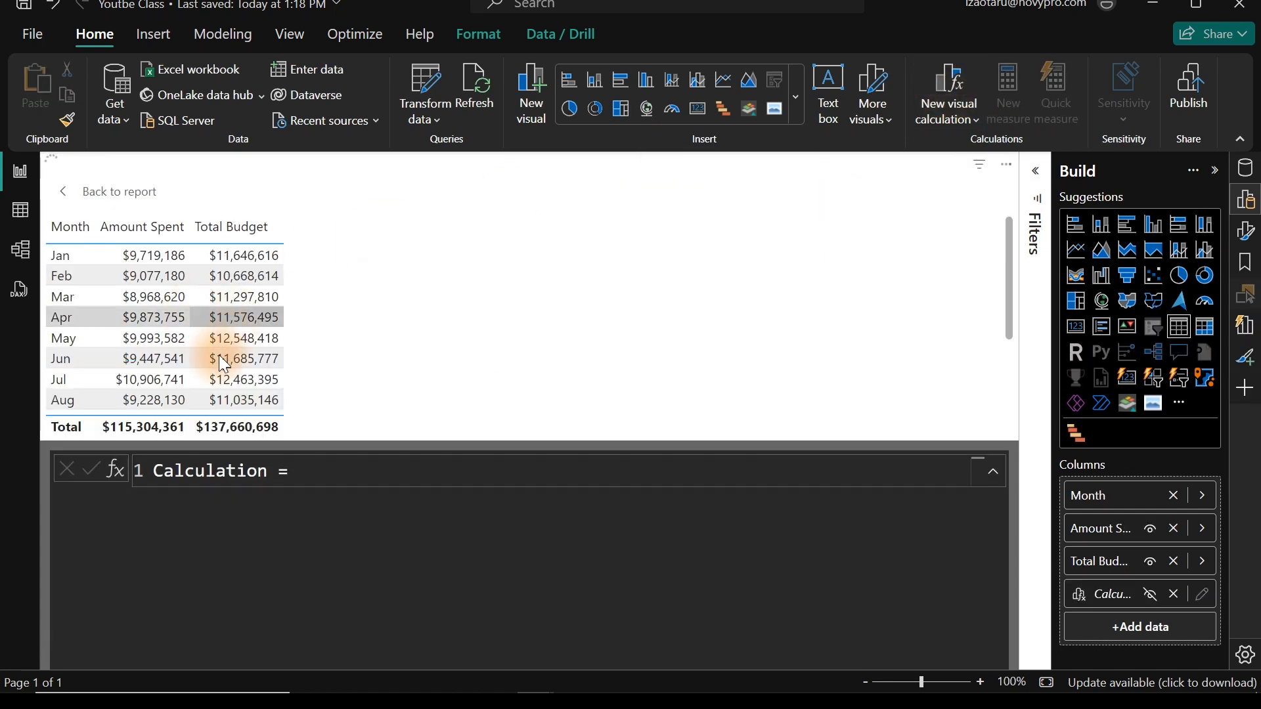
left_click(118, 470)
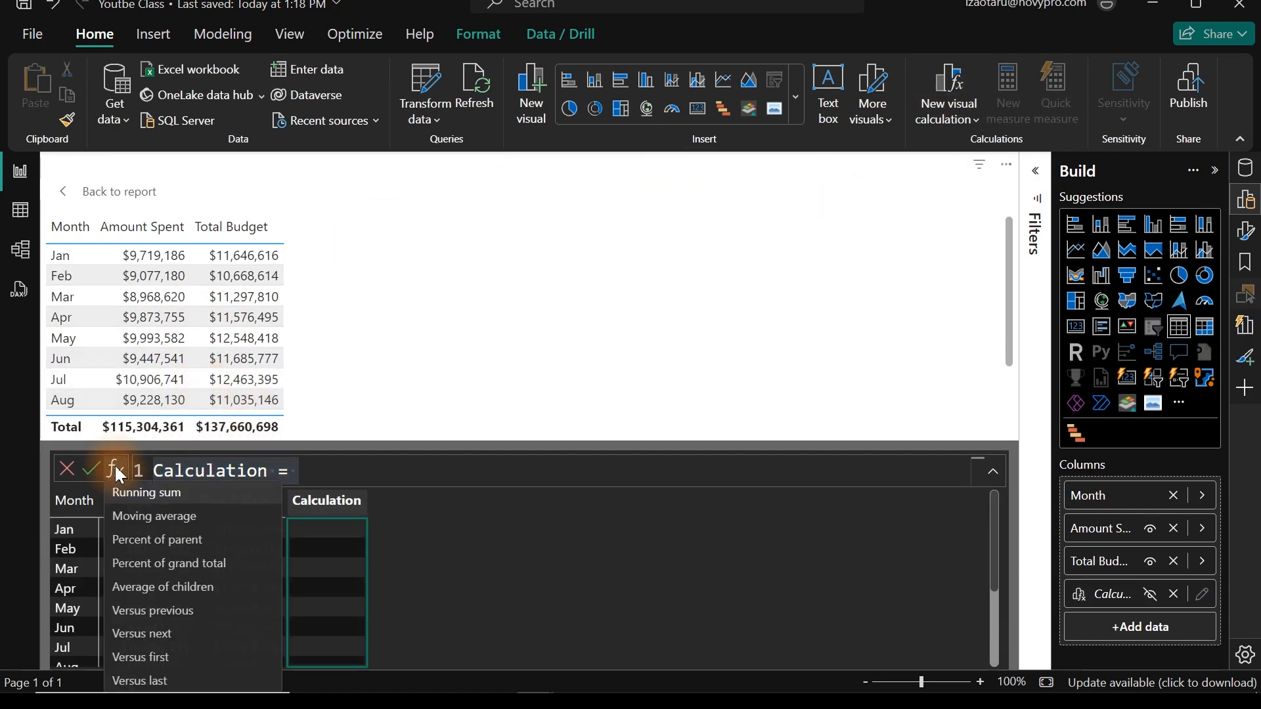
left_click(145, 494)
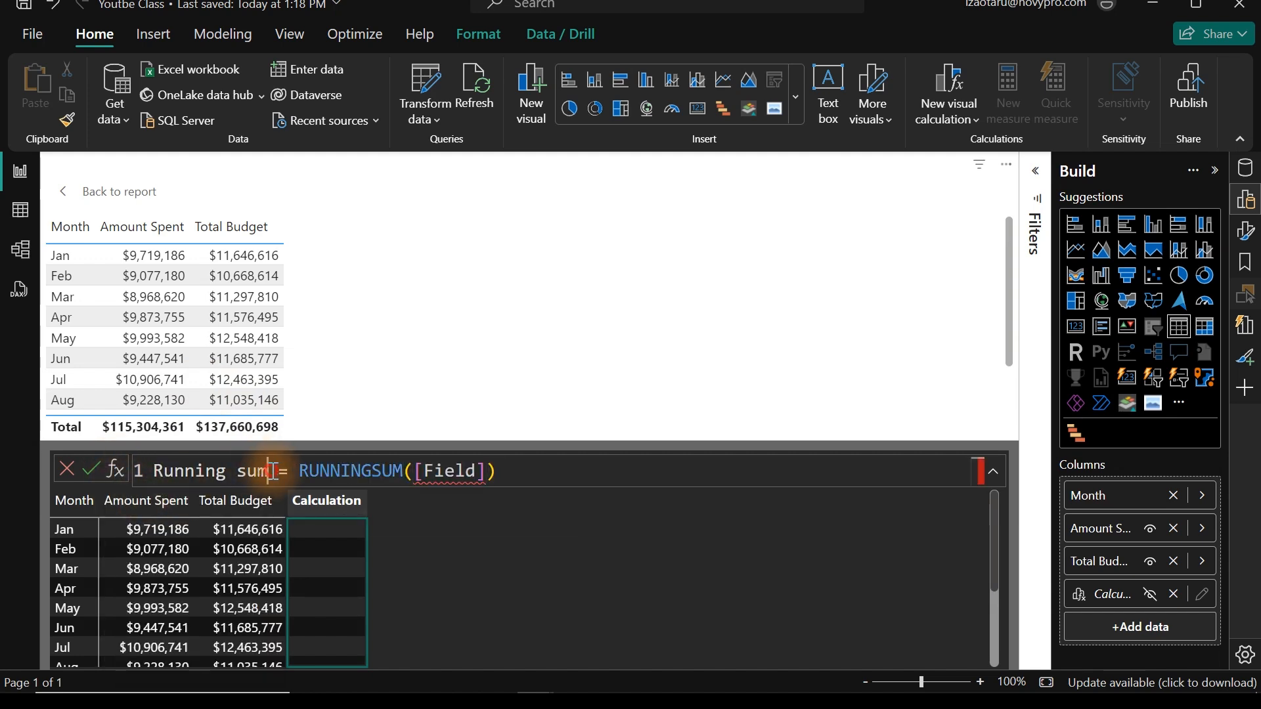
left_click_drag(272, 471, 143, 458)
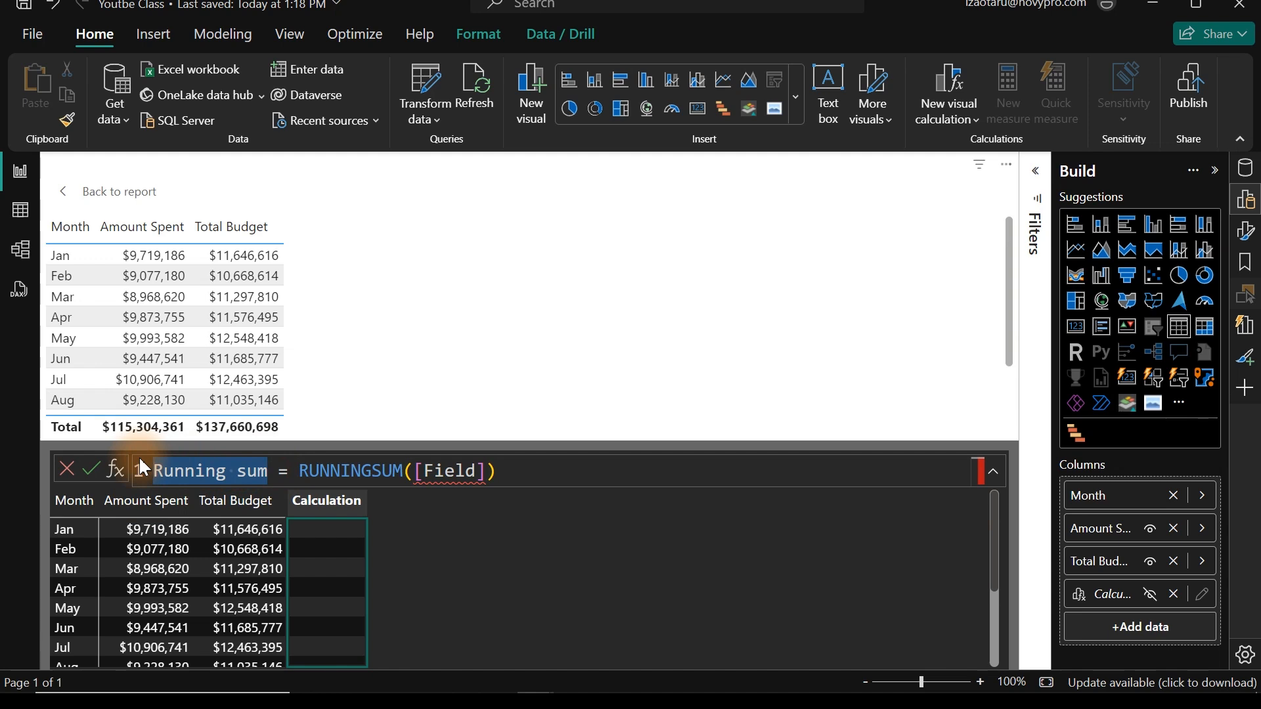
type("Cumulative ")
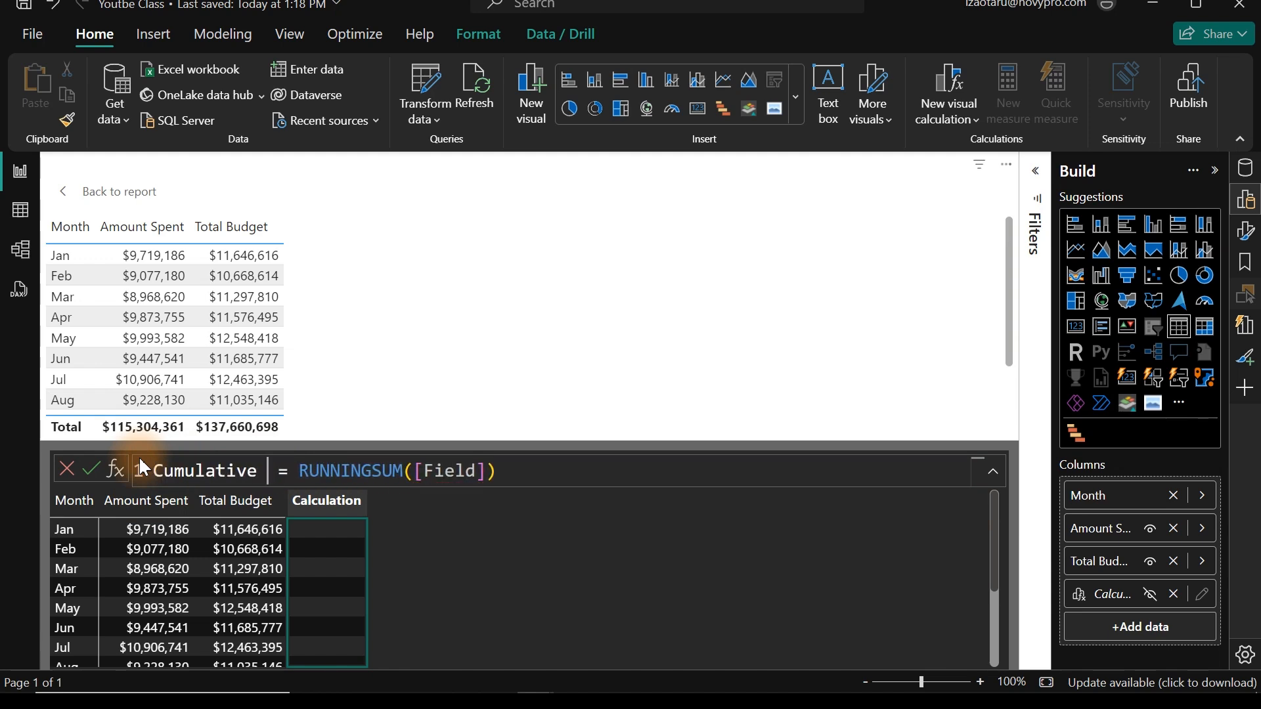
type("Budget")
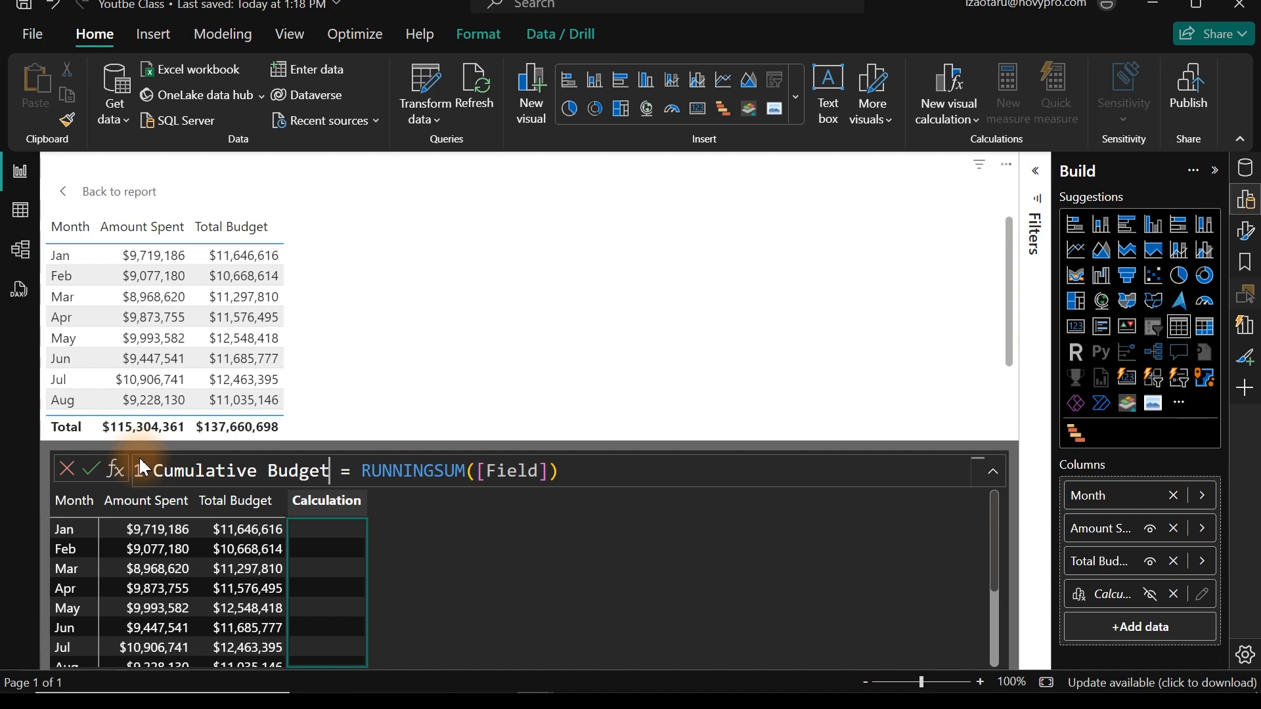
- Complete the Cumulative Budget visual calculation as RUNNINGSUM of [Total Budget] and commit it
double_click(519, 472)
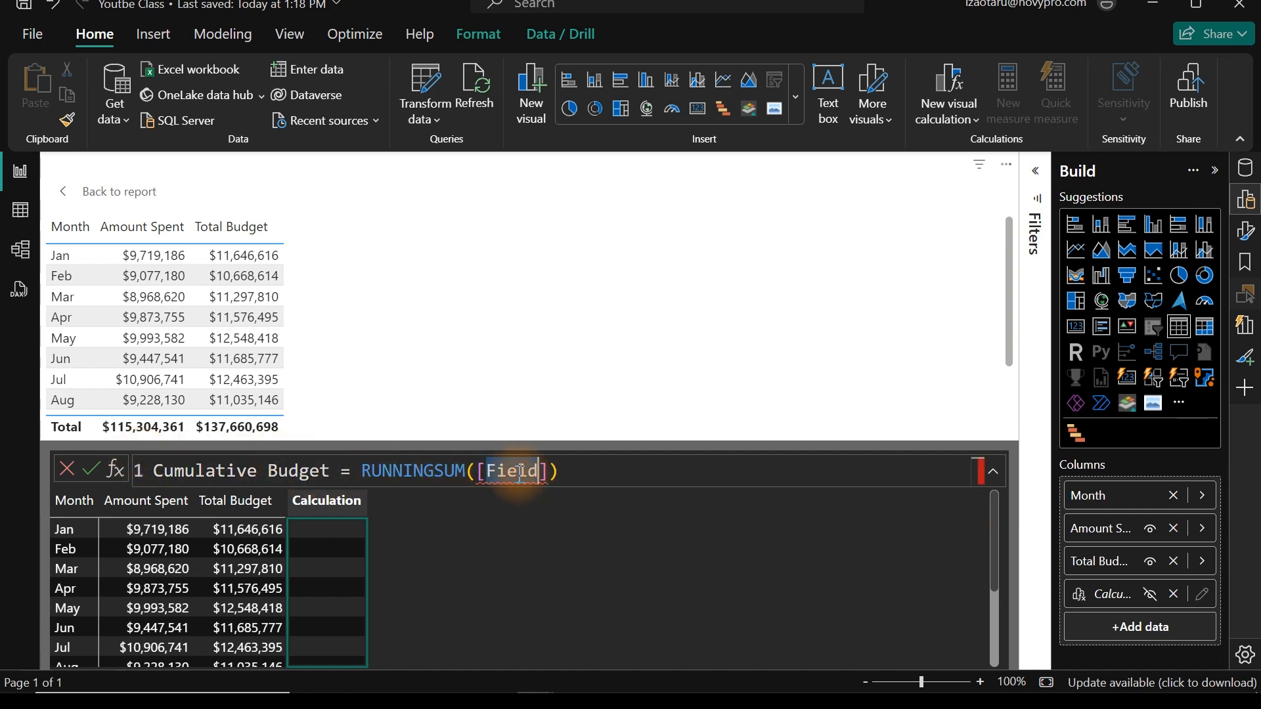
type("tot")
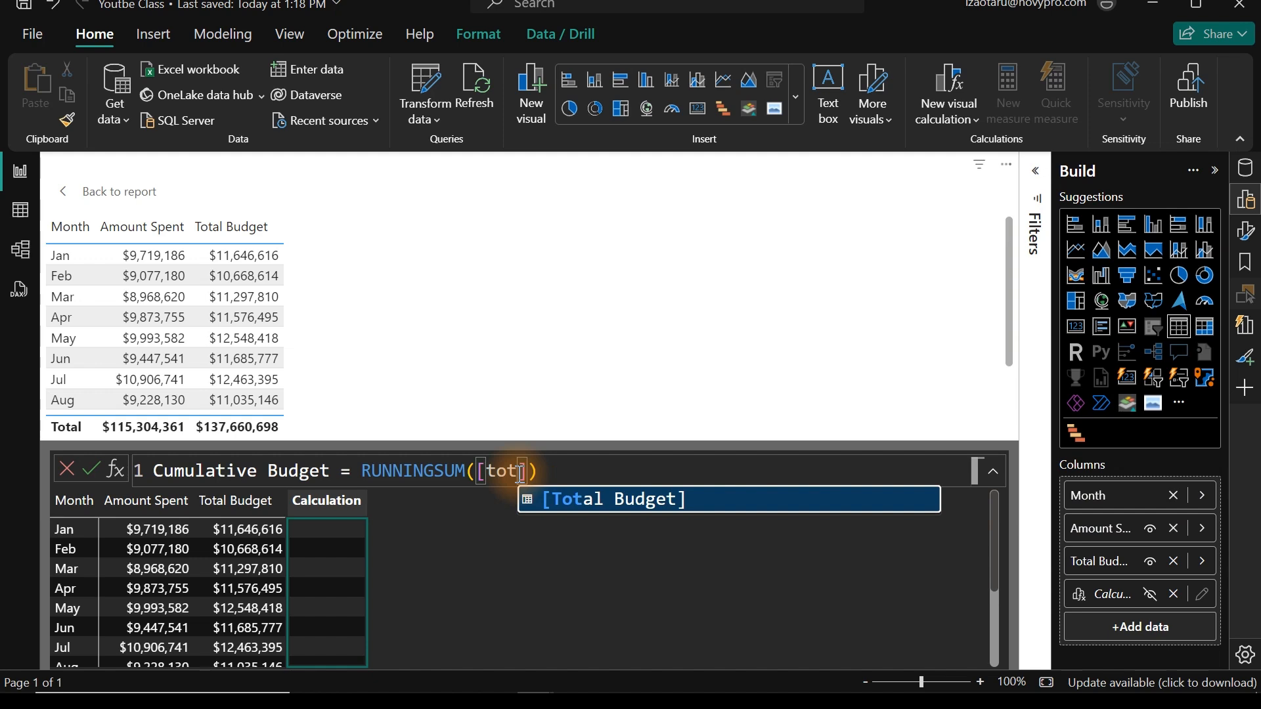
key("Tab")
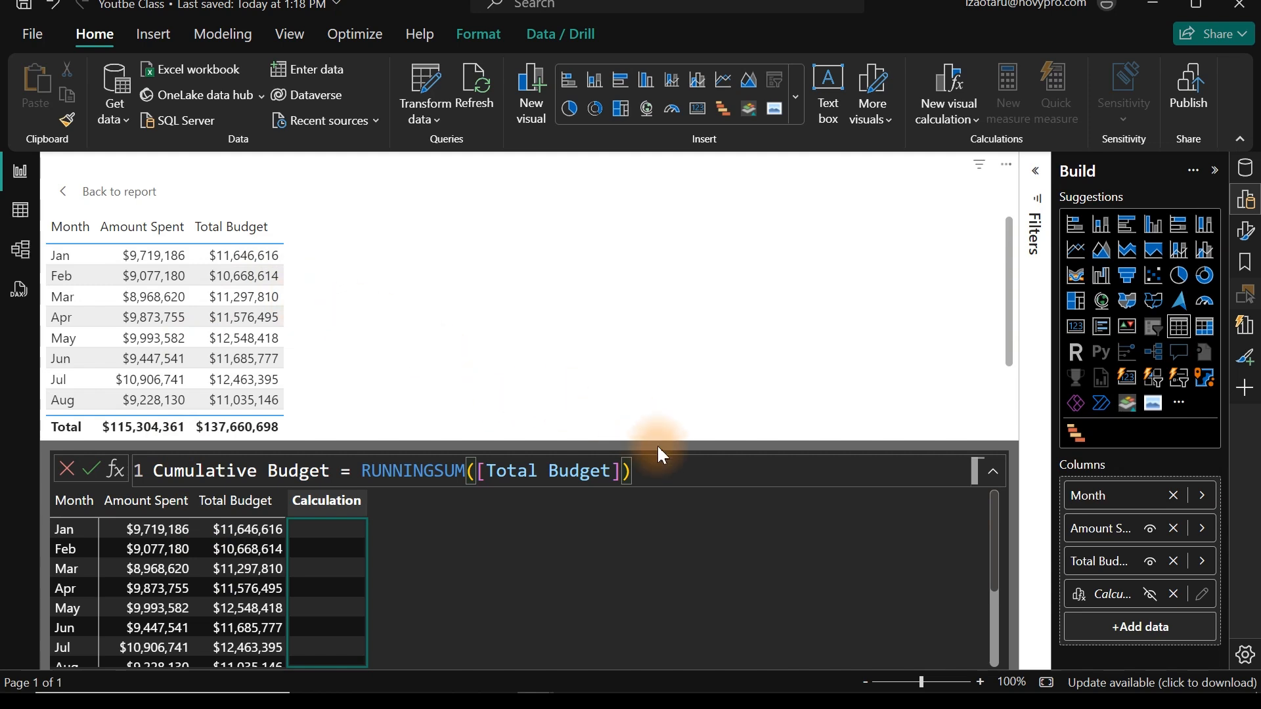
key("Return")
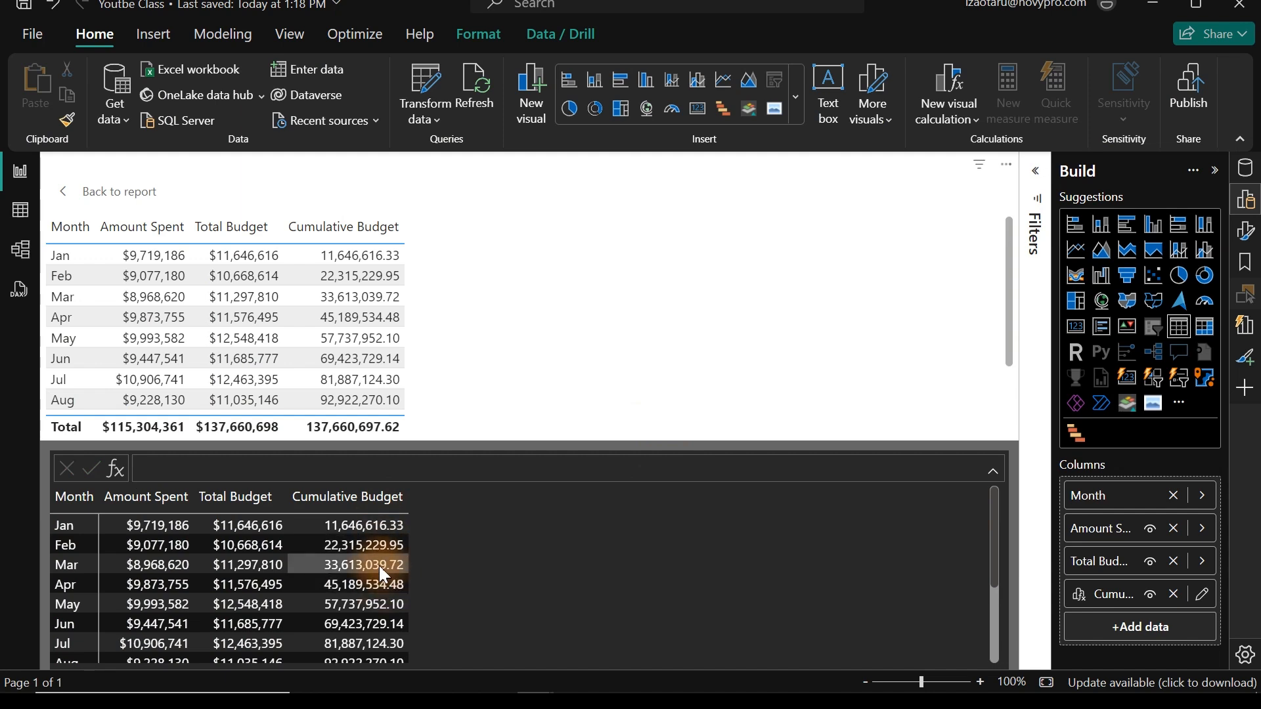
- Add a running sum visual calculation named Amount Spent, computed as RUNNINGSUM([Amount Spent])
left_click(116, 469)
left_click(169, 491)
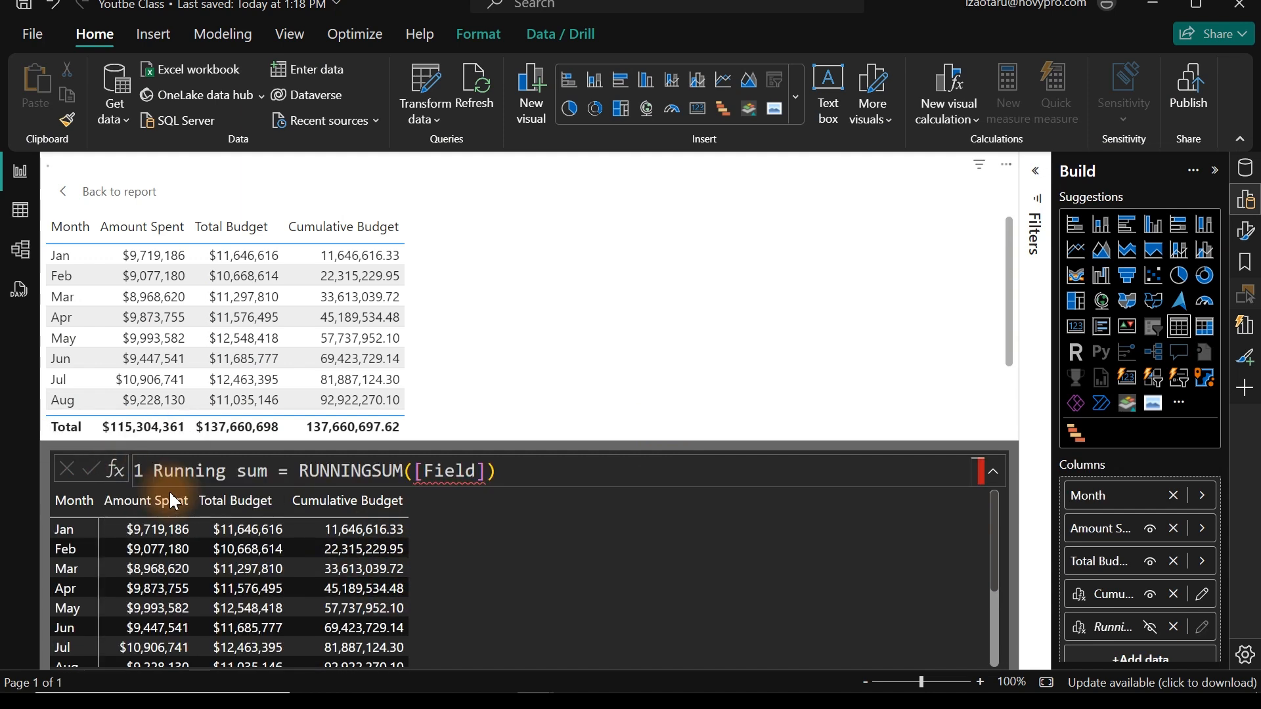
left_click_drag(268, 471, 151, 471)
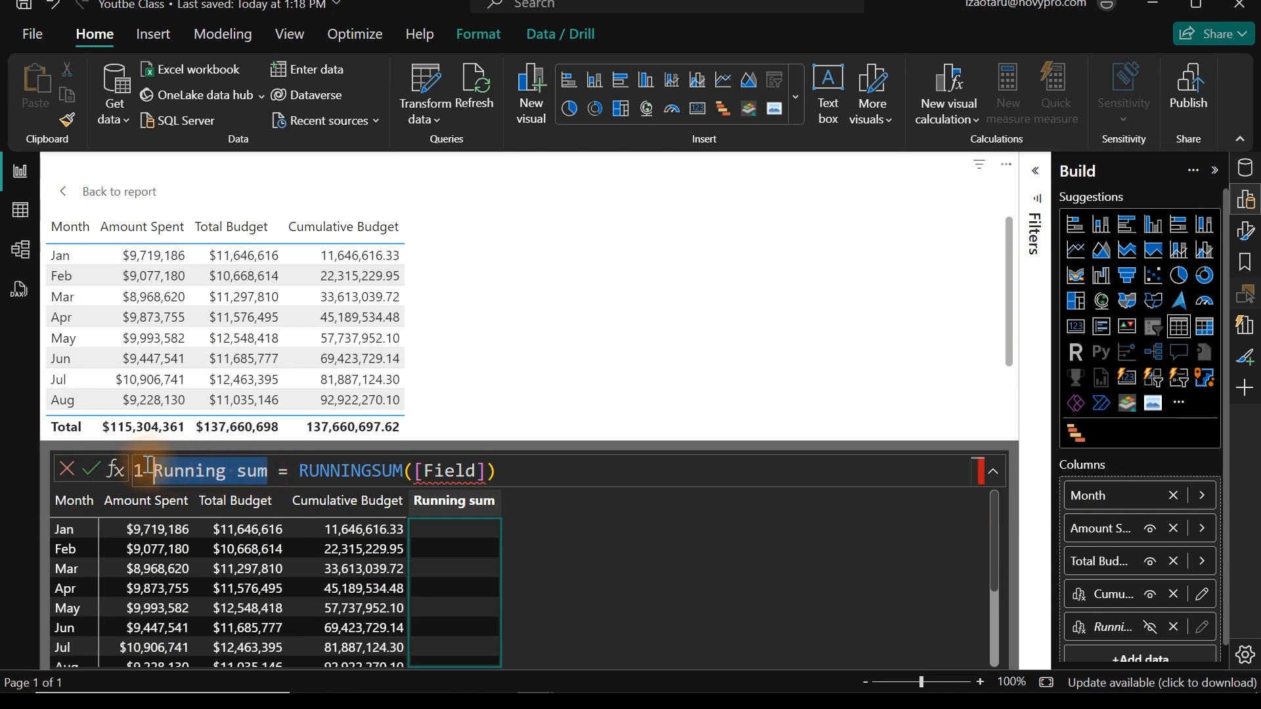
type("A")
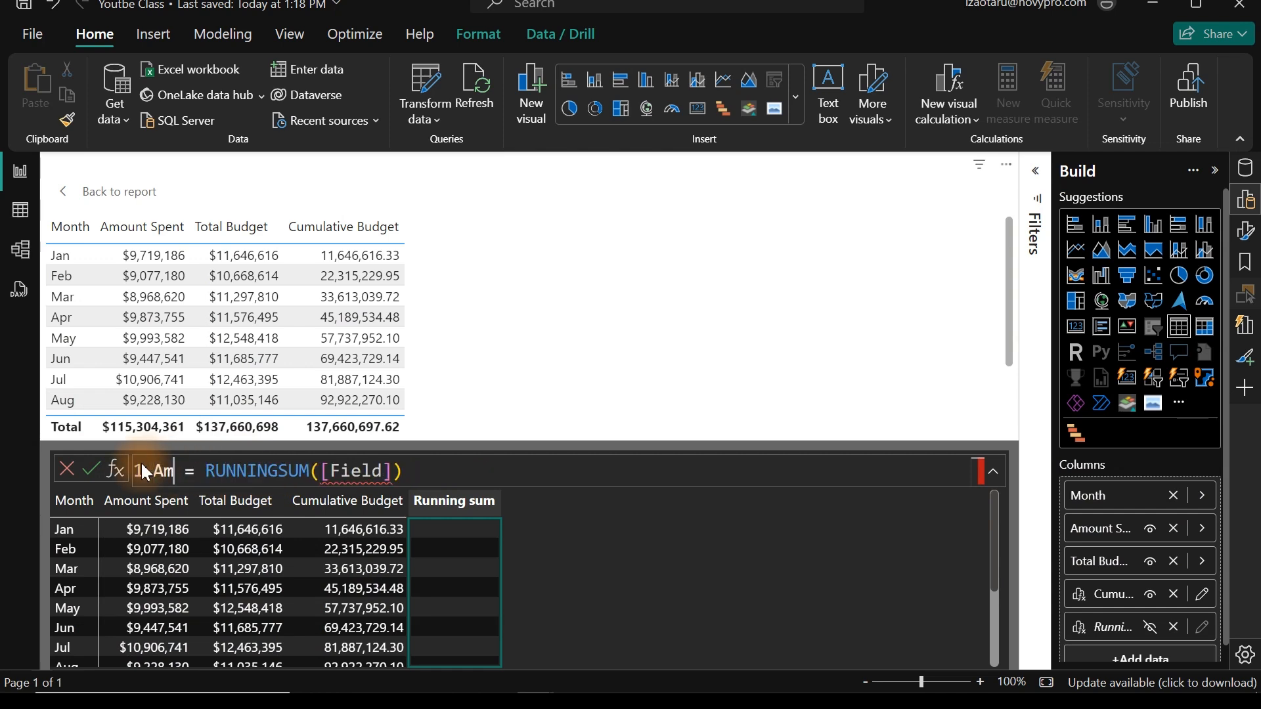
type("mount S")
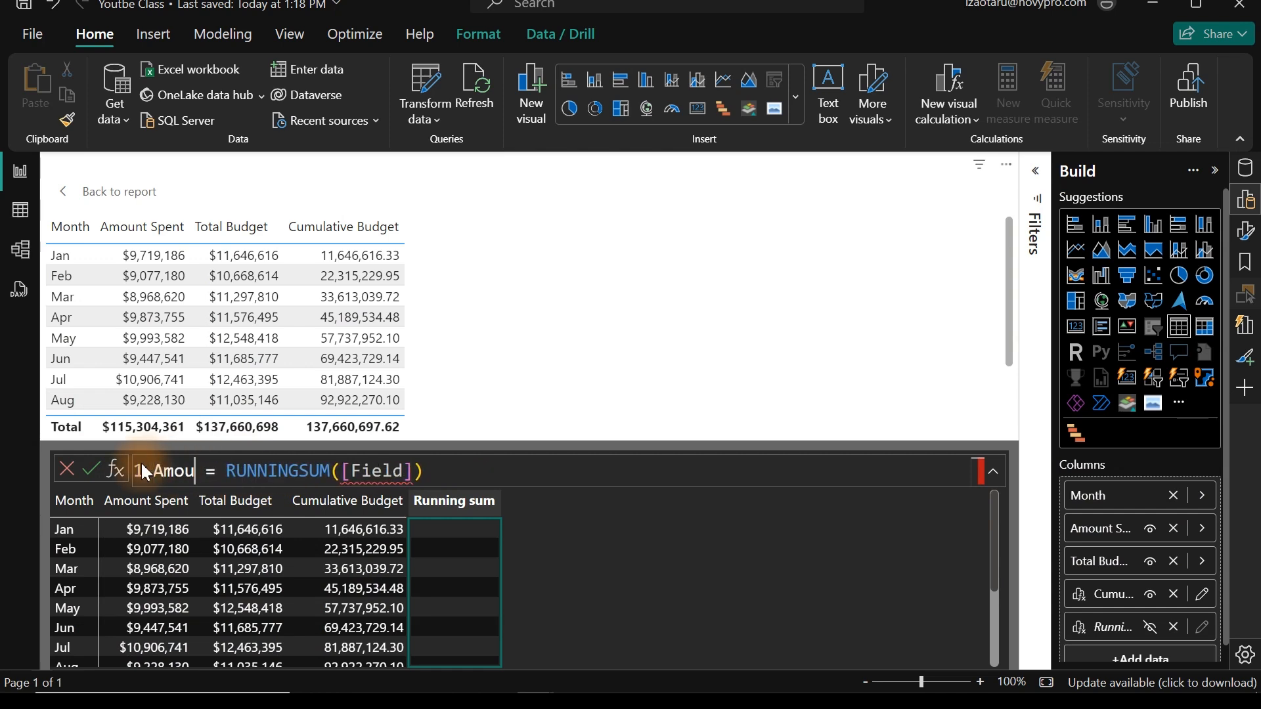
type("pent")
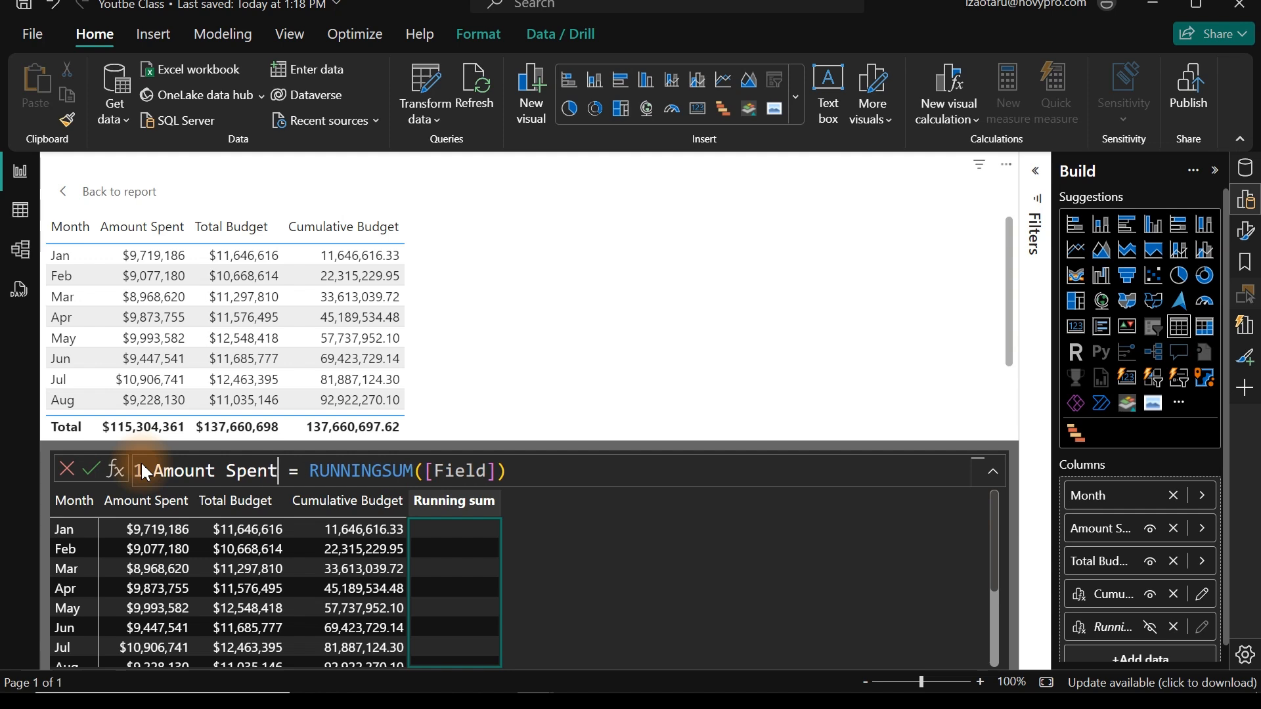
double_click(447, 470)
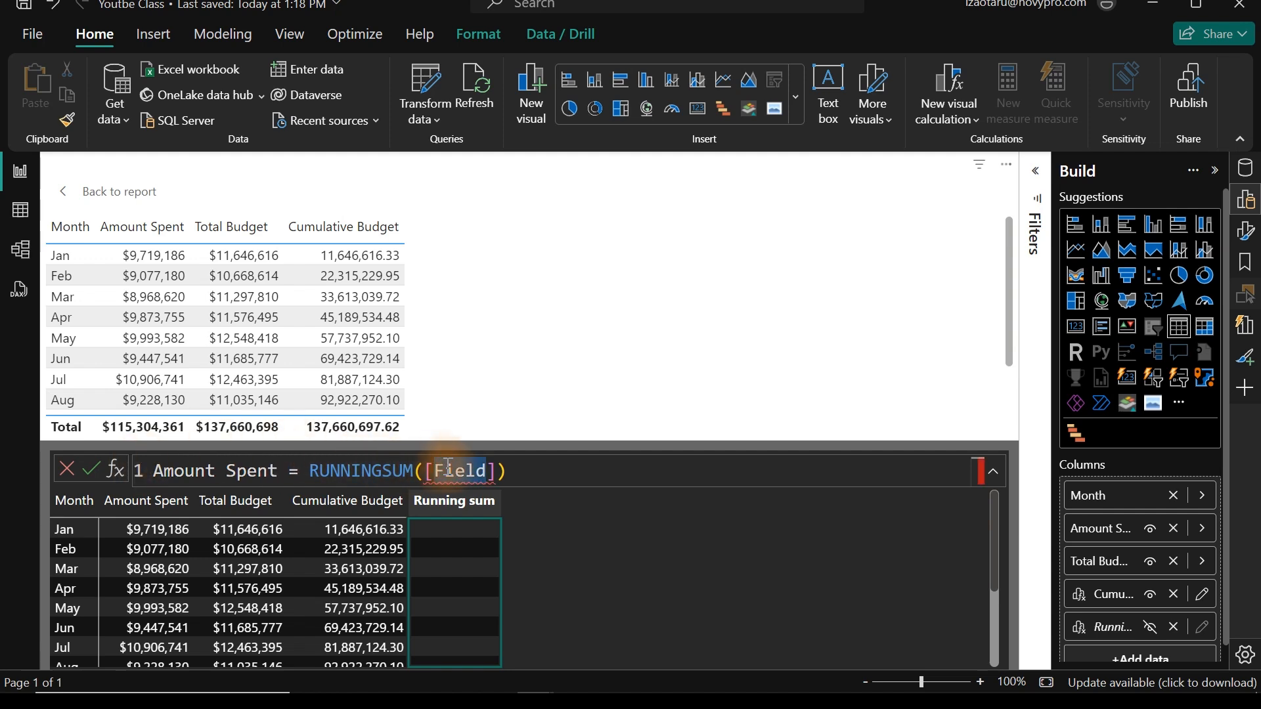
type("am")
key("Tab")
key("Return")
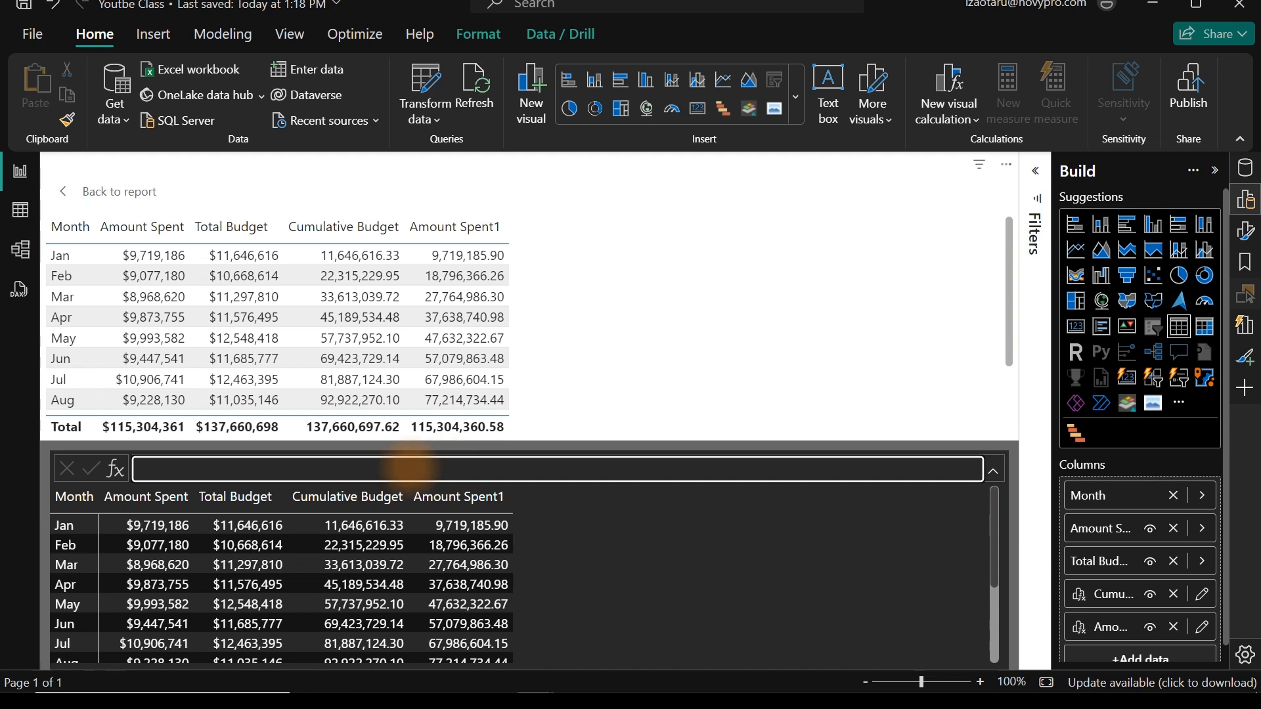
mouse_move(92, 206)
left_mouse_down()
mouse_move(275, 322)
mouse_move(286, 414)
left_mouse_up()
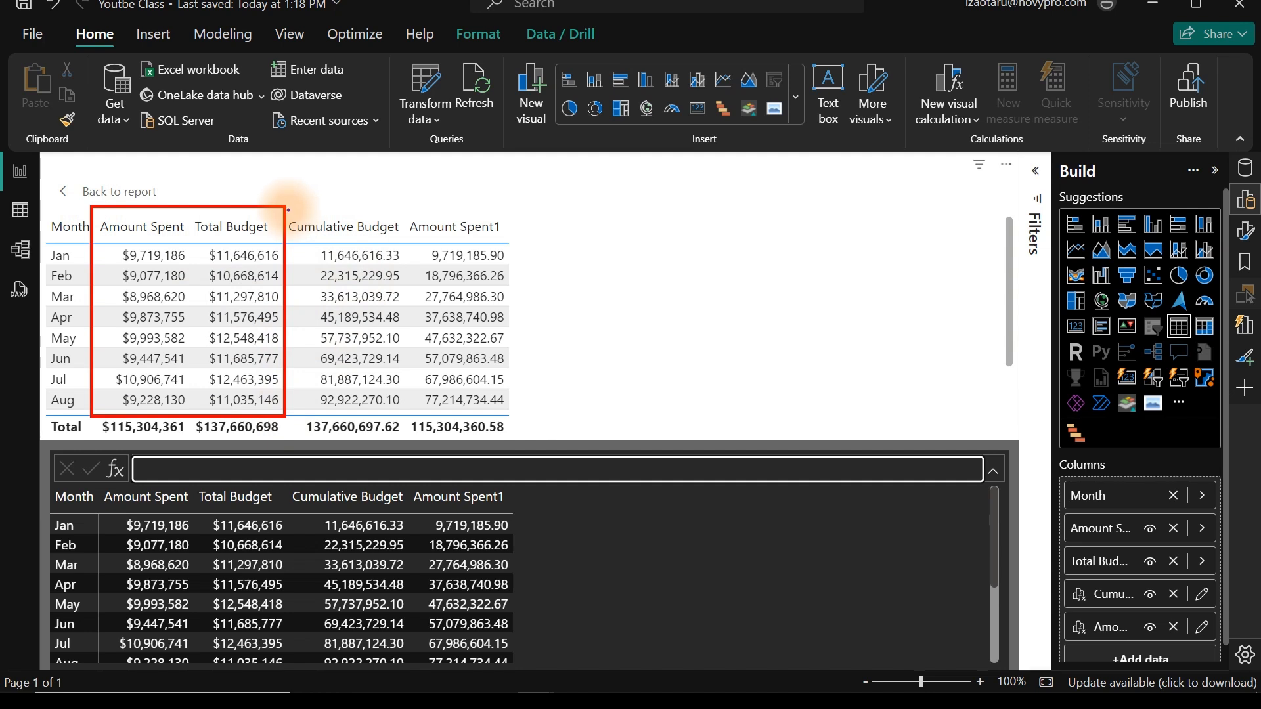
mouse_move(291, 205)
left_mouse_down()
mouse_move(427, 415)
mouse_move(532, 428)
left_mouse_up()
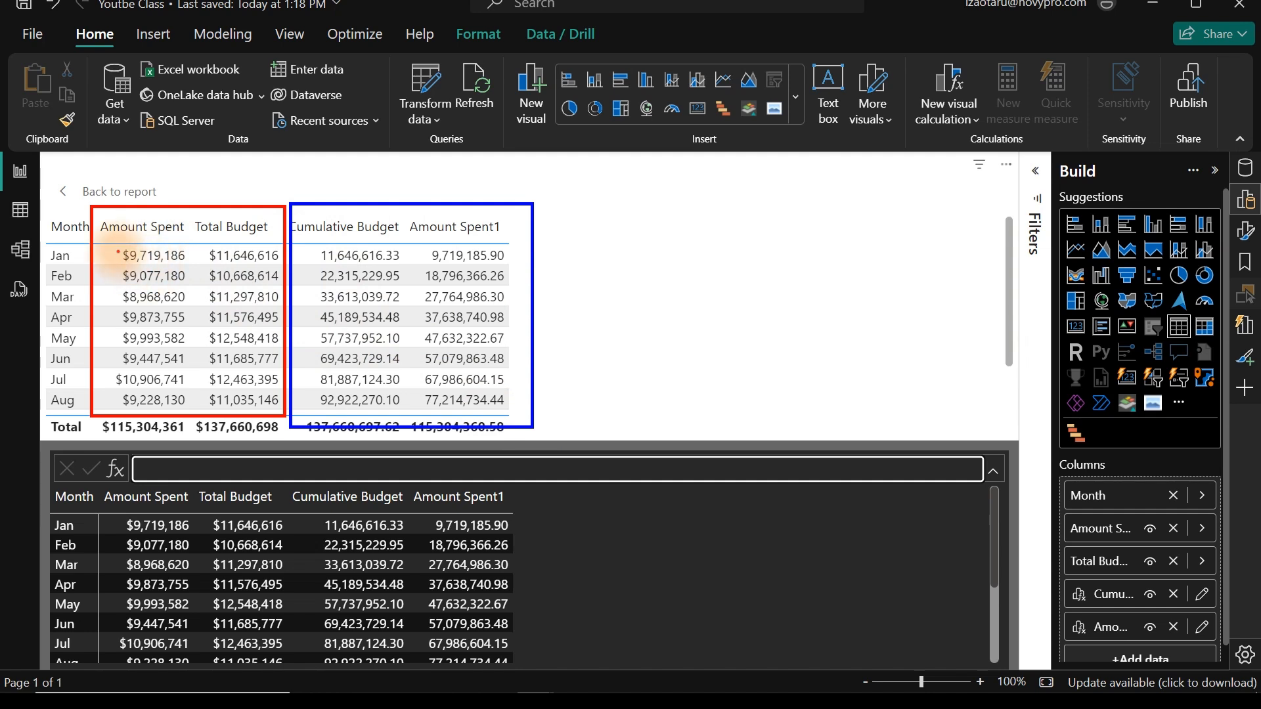
left_click_drag(106, 239, 295, 368)
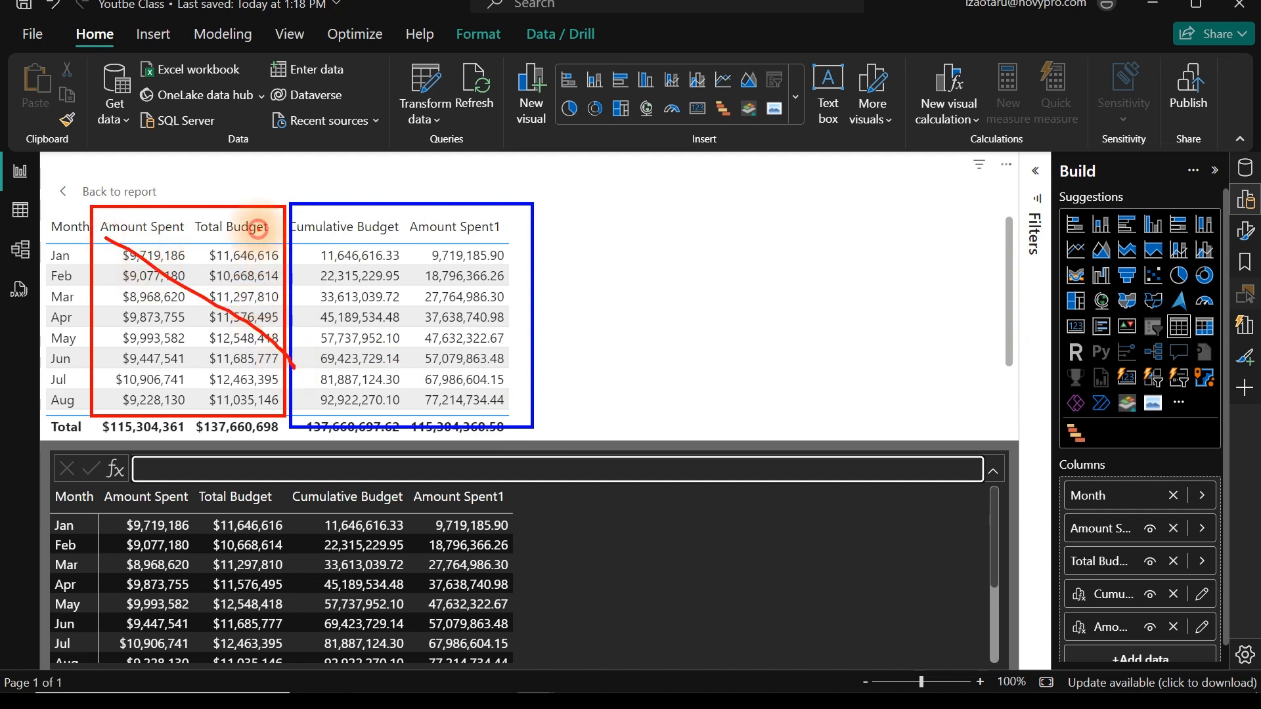
left_click_drag(260, 227, 108, 421)
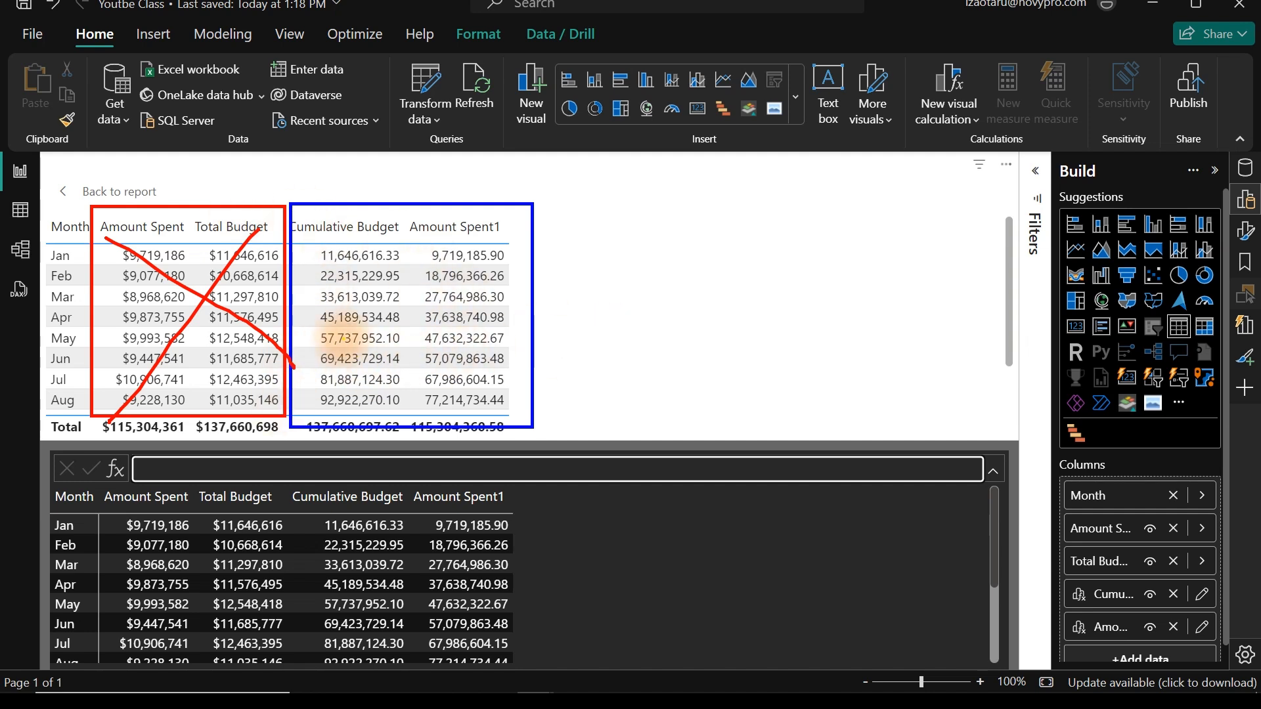
left_click_drag(341, 337, 511, 266)
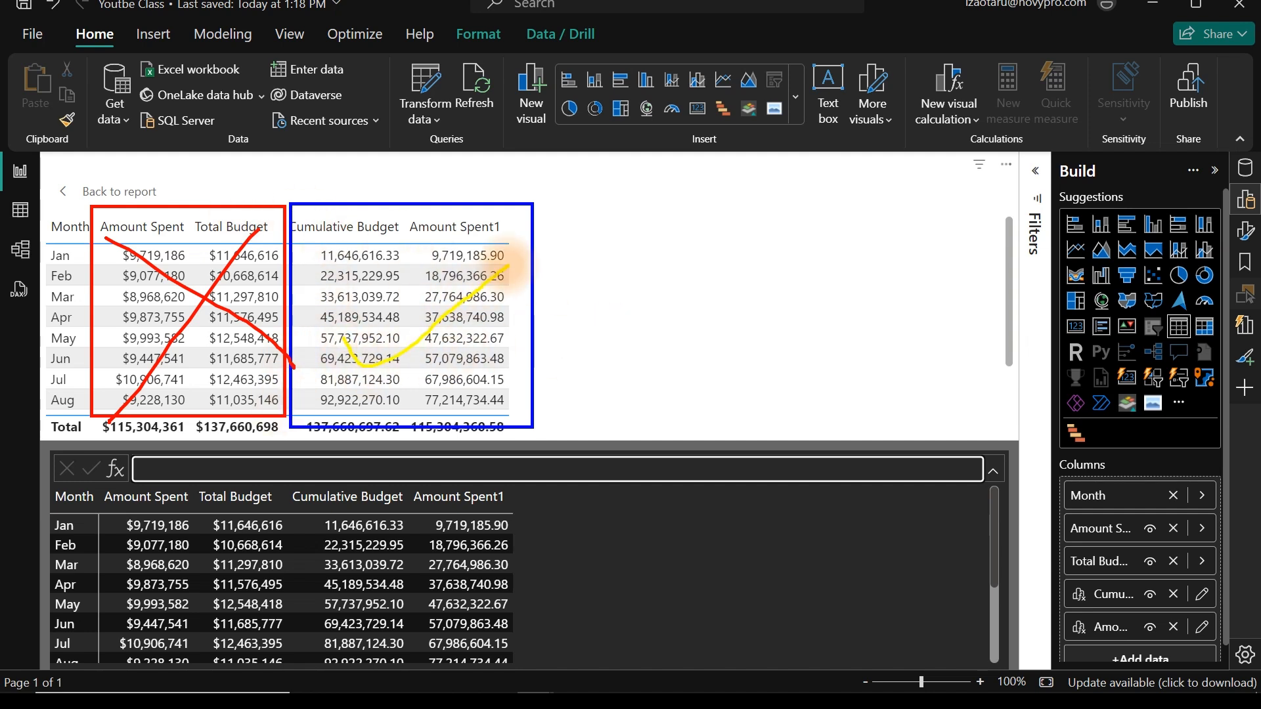
key("Escape")
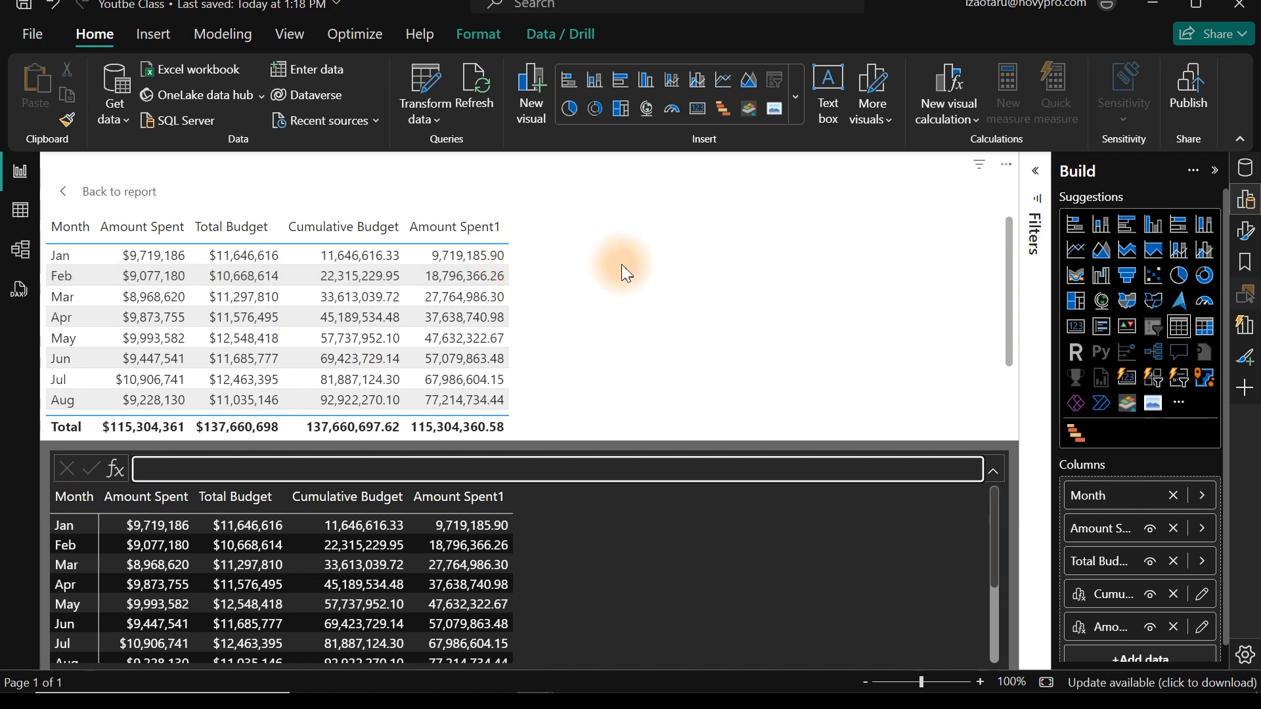
- Remove the Amount Spent measure from the table's columns and add it back above Total Budget from the _Measures table
left_click(1174, 531)
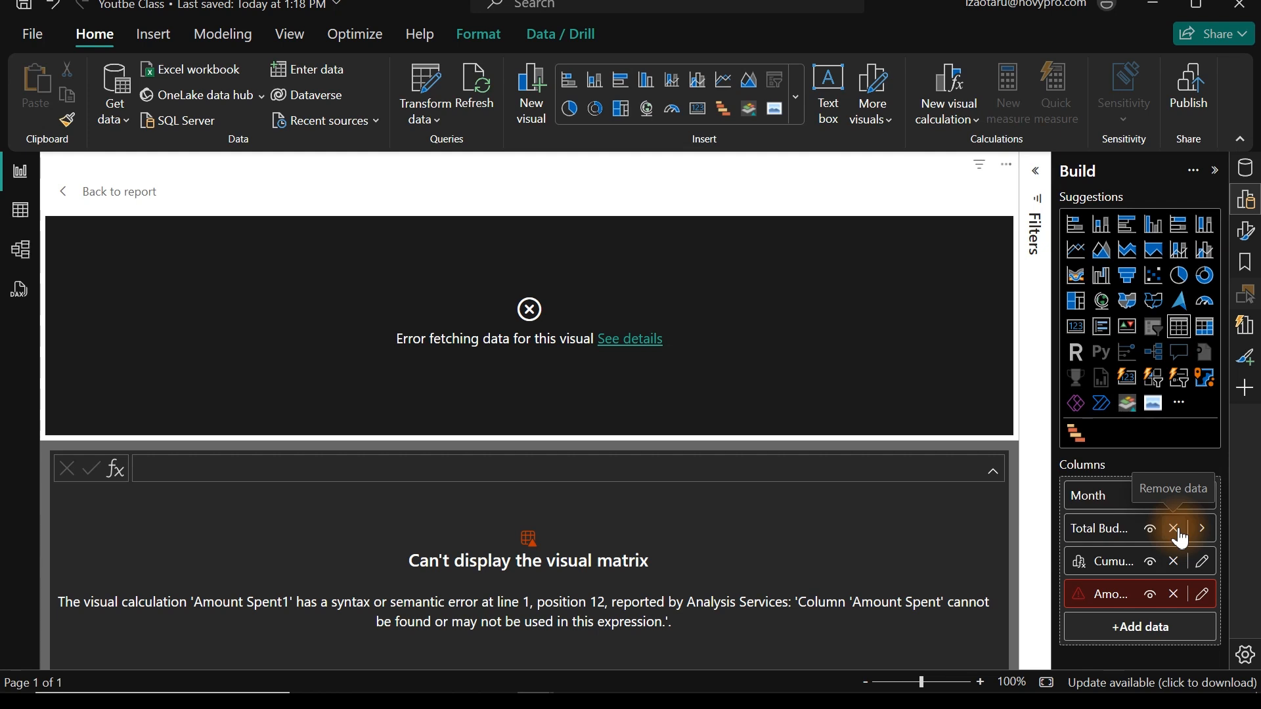
left_click(1246, 168)
left_click(1071, 265)
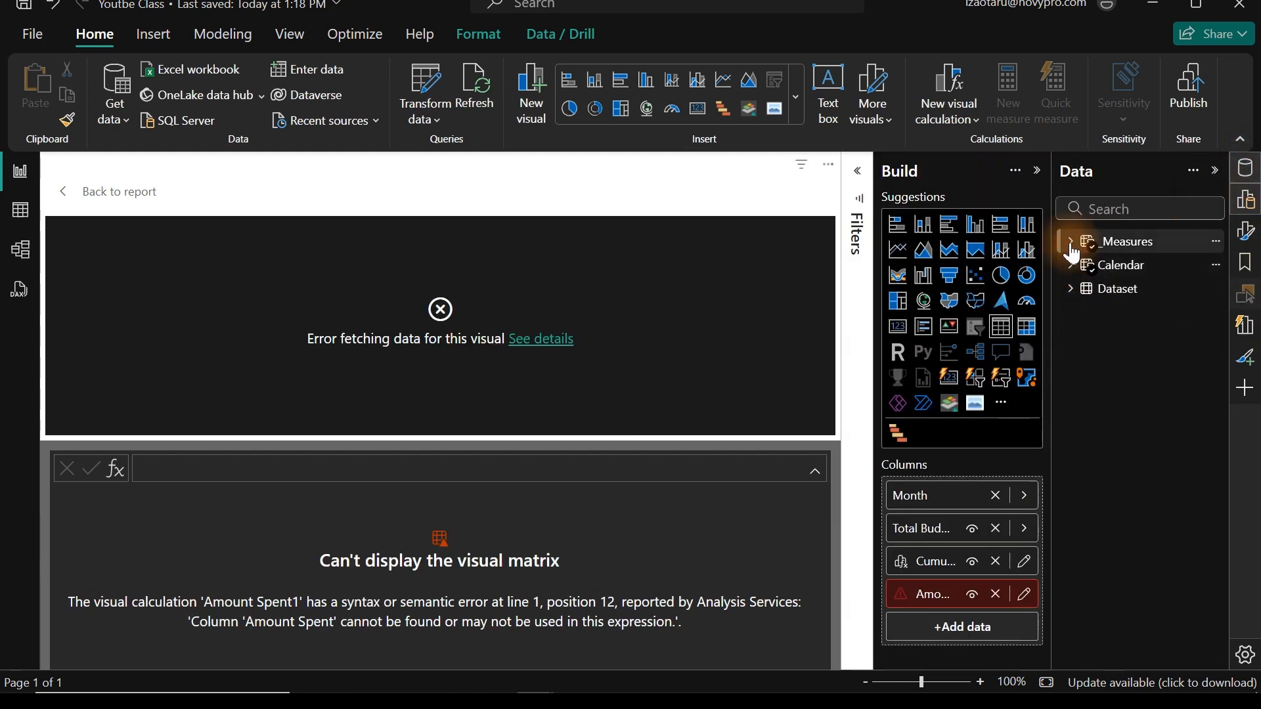
left_click(1071, 241)
left_click_drag(1176, 289, 1012, 521)
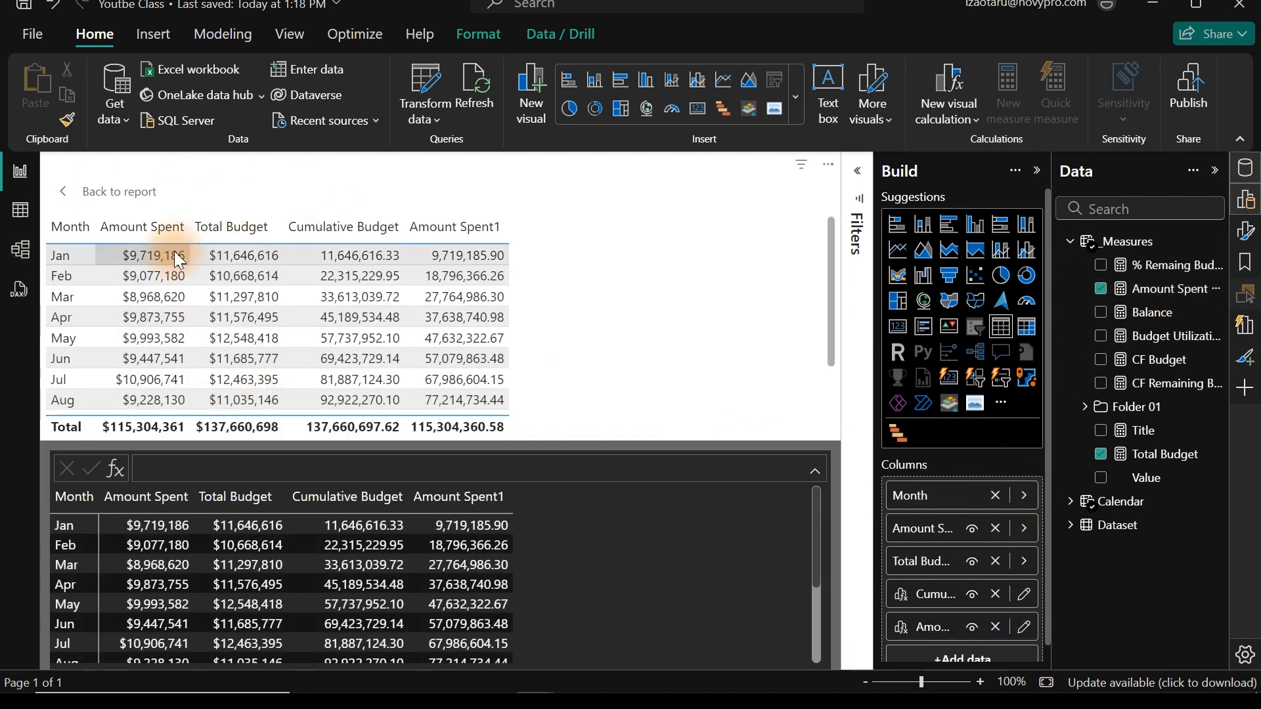
- Hide the Amount Spent and Total Budget columns from the visual while keeping them in its data
left_click(973, 530)
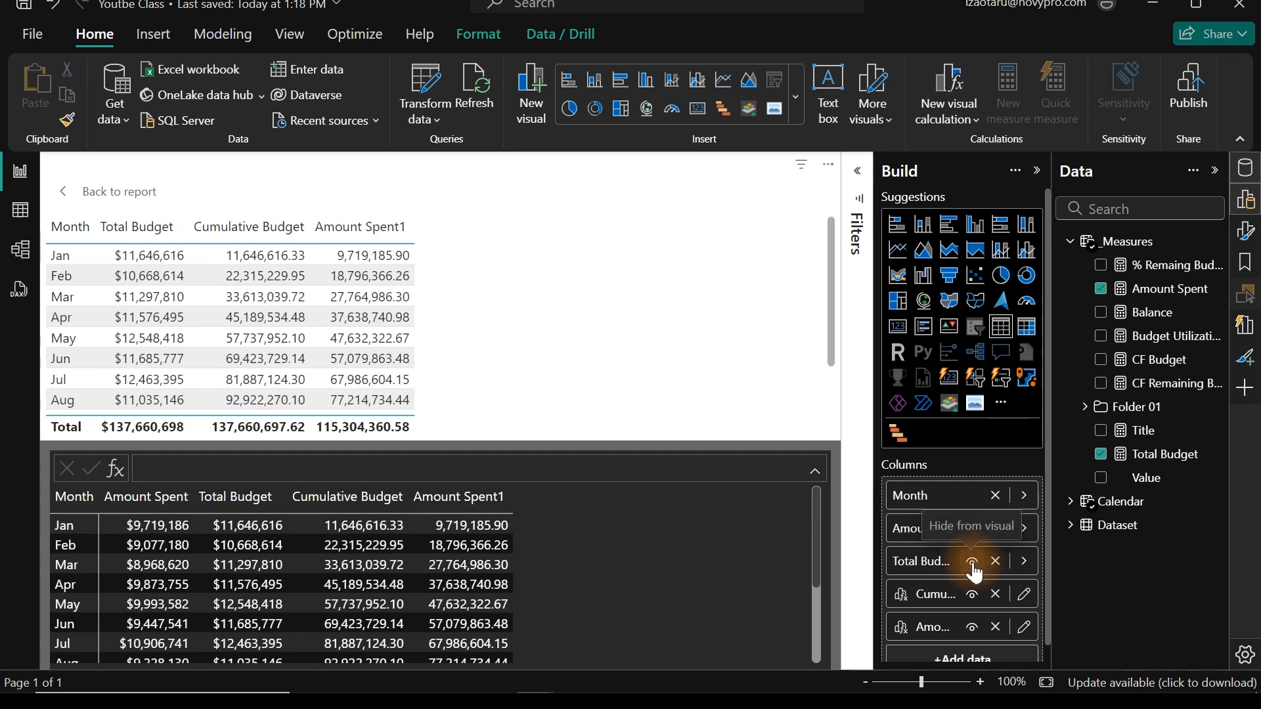
left_click(973, 564)
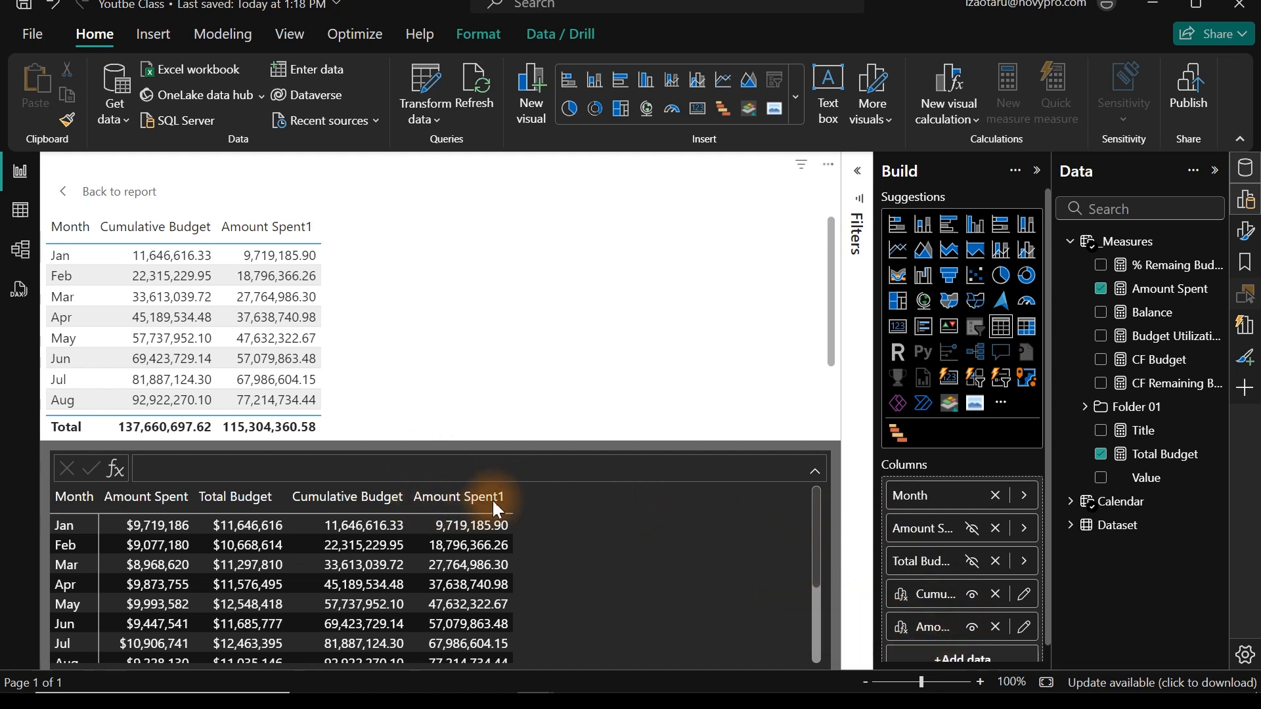
- Rename the Amount Spent1 visual calculation to Cumulative Amount Spent
left_click(1024, 631)
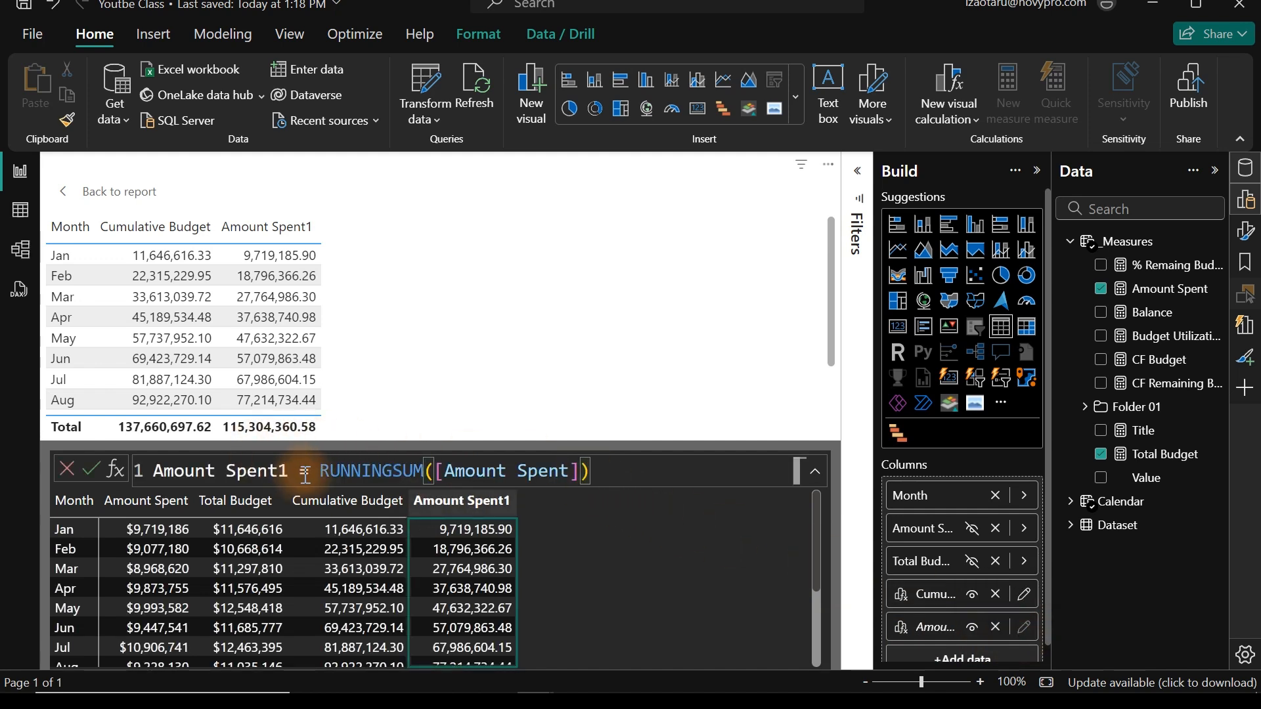
left_click_drag(299, 470, 153, 470)
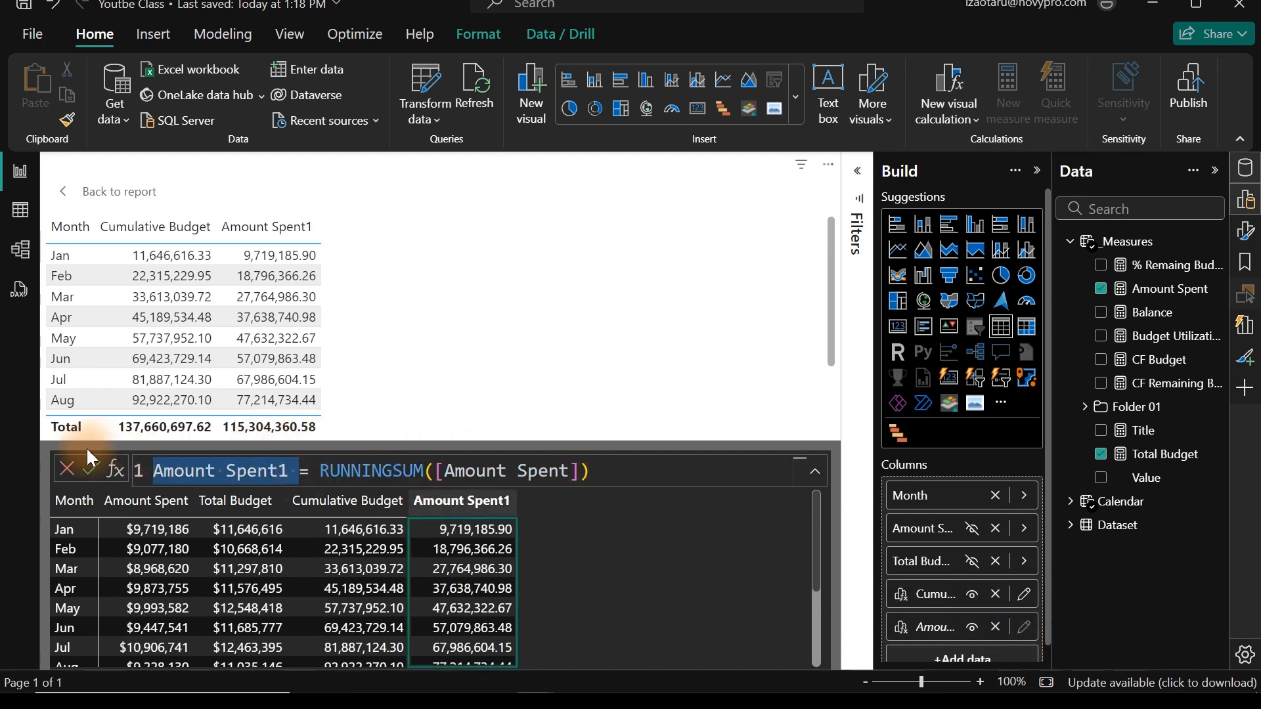
key("BackSpace")
type("Cumulative ")
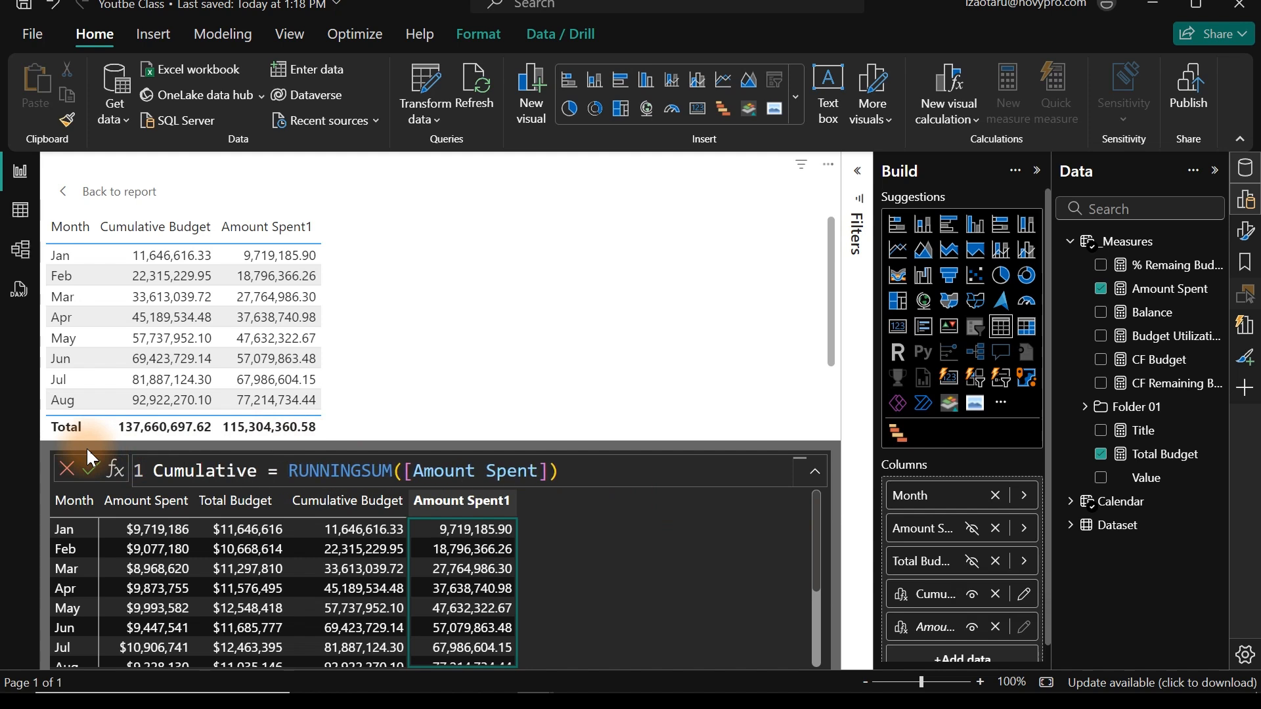
type("Amou")
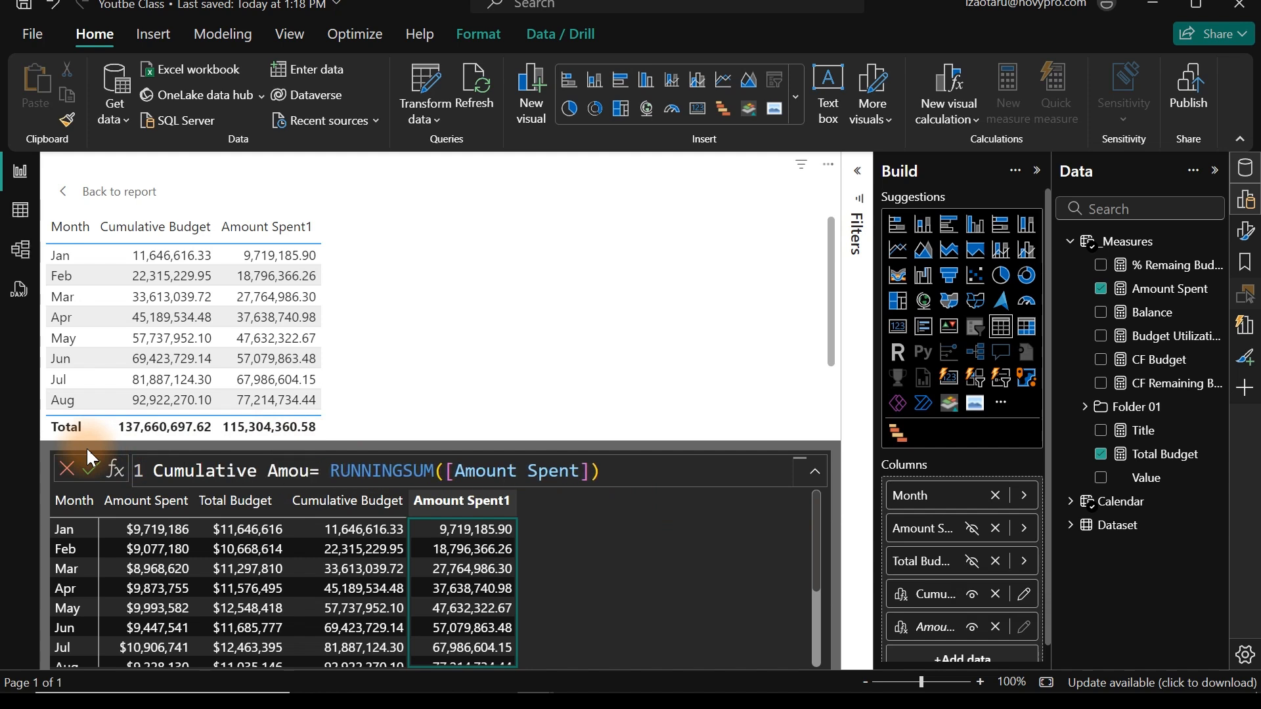
type("nt")
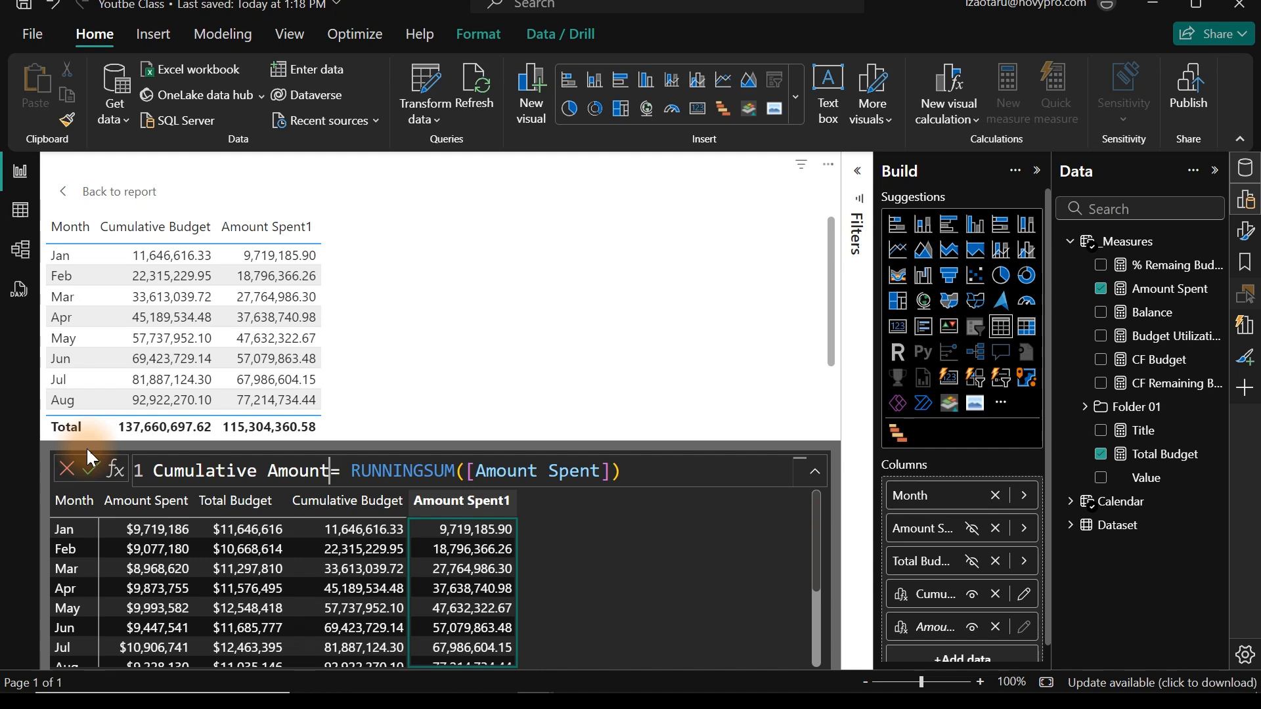
type(" Spent")
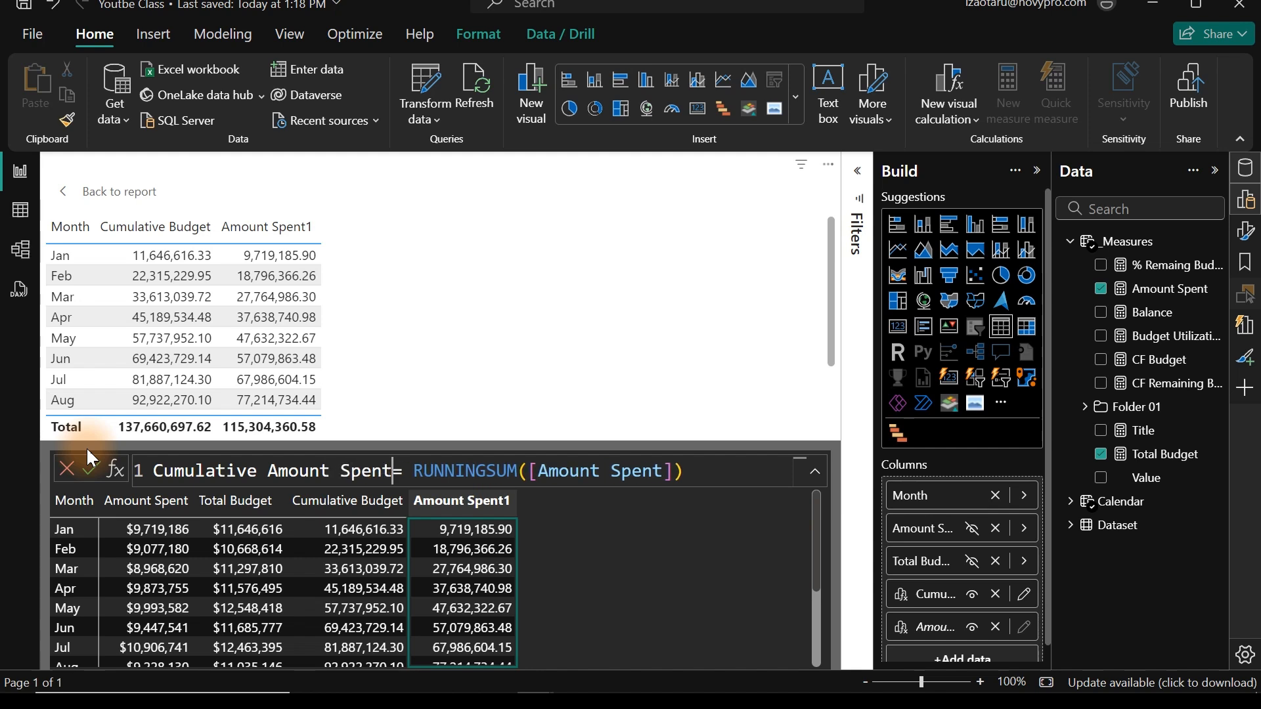
key("Return")
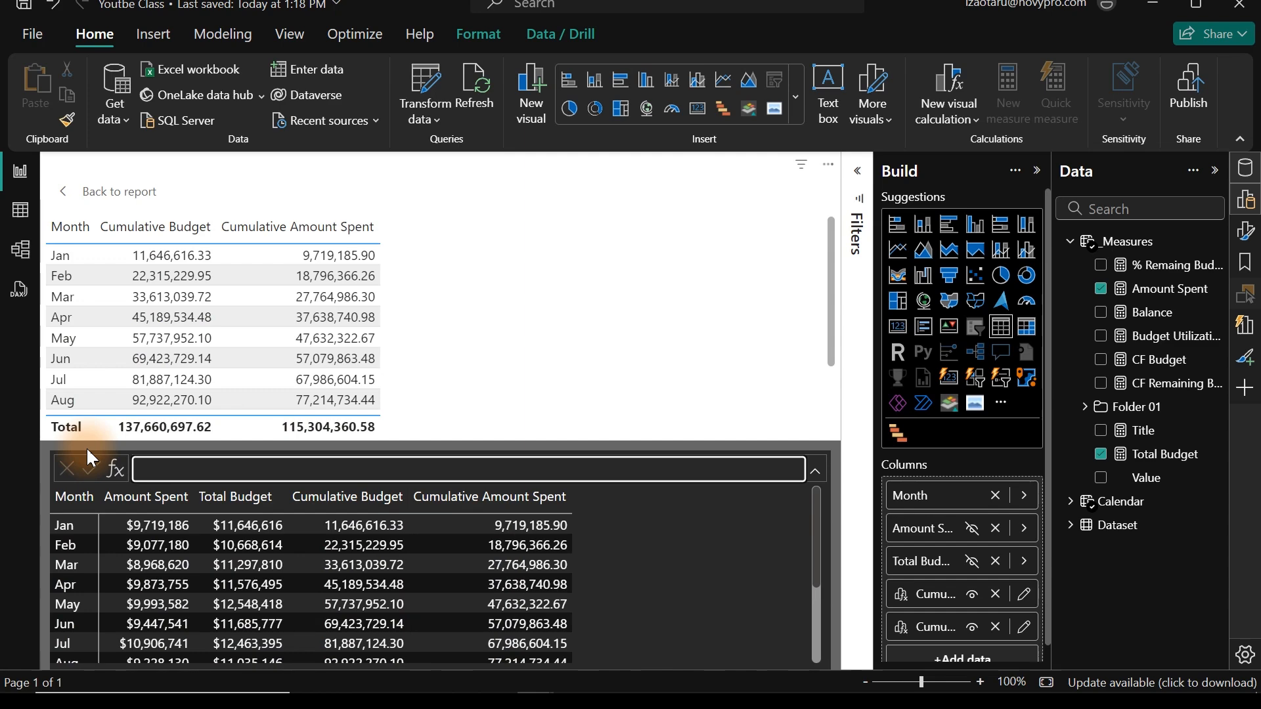
- Return to the report page and convert the cumulative table into an area chart
left_click(100, 193)
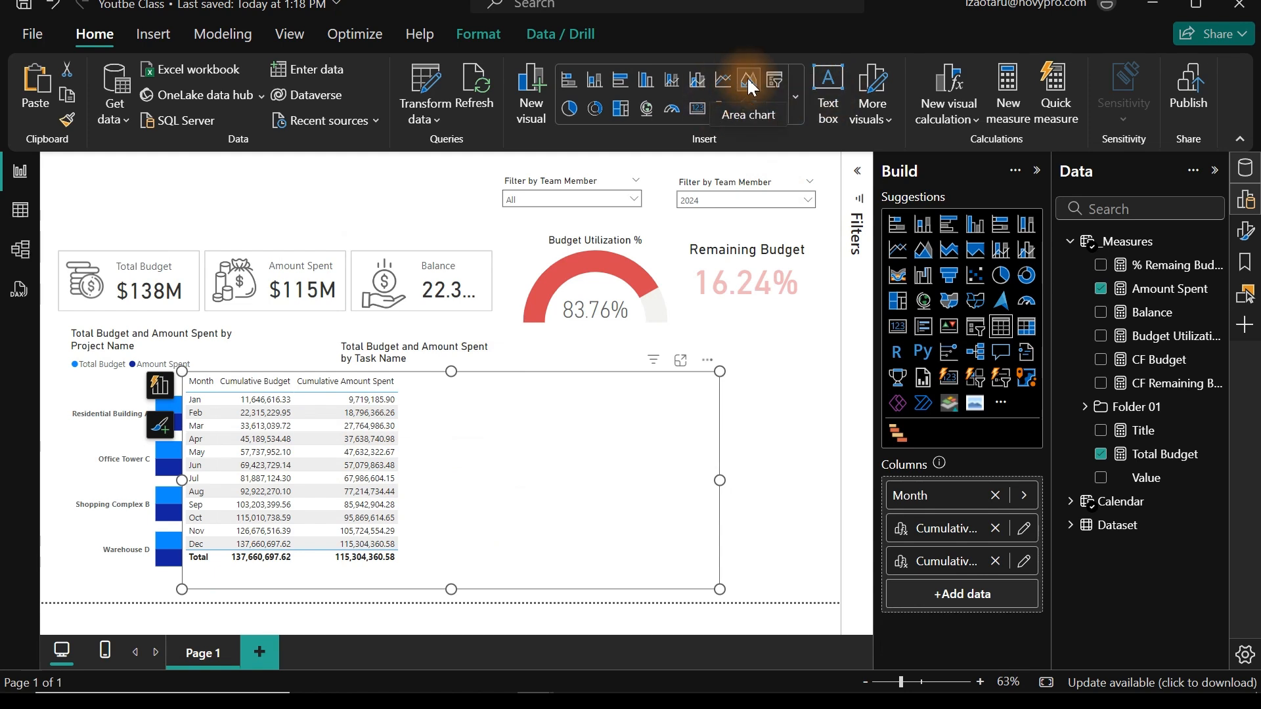
left_click(746, 76)
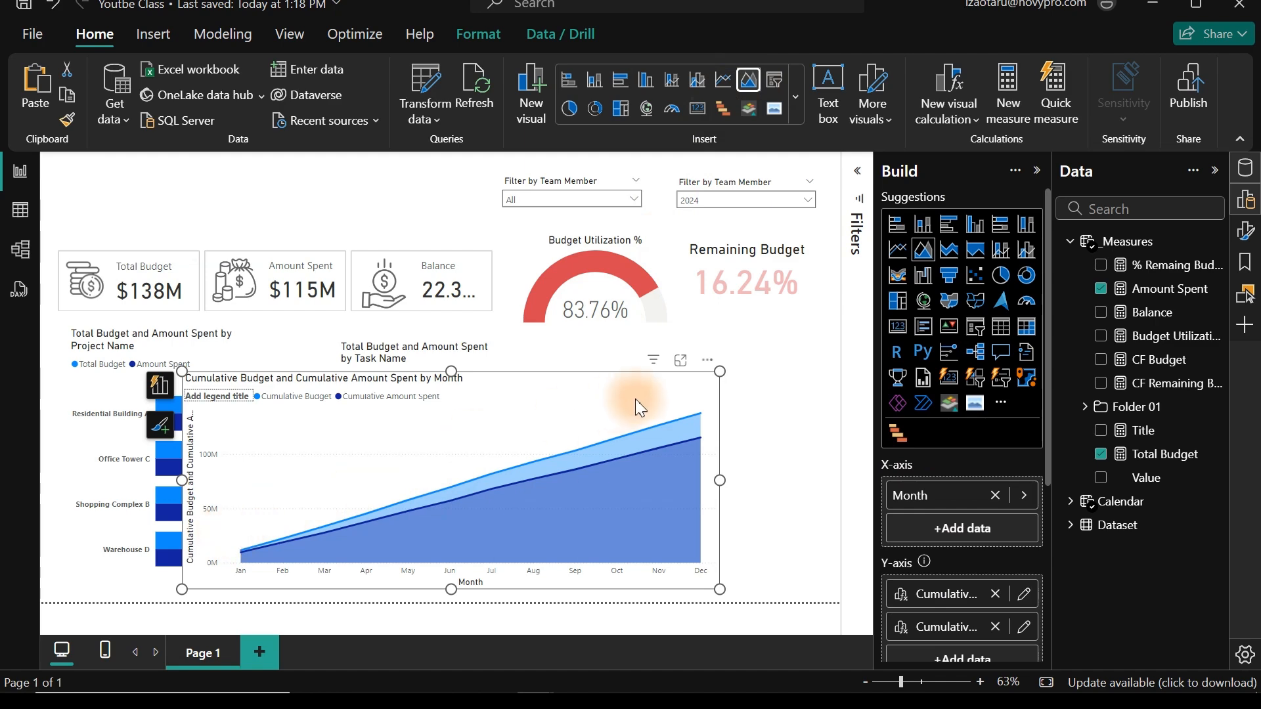
- Turn off the Y-axis values and the Y-axis title of the area chart
left_click(680, 363)
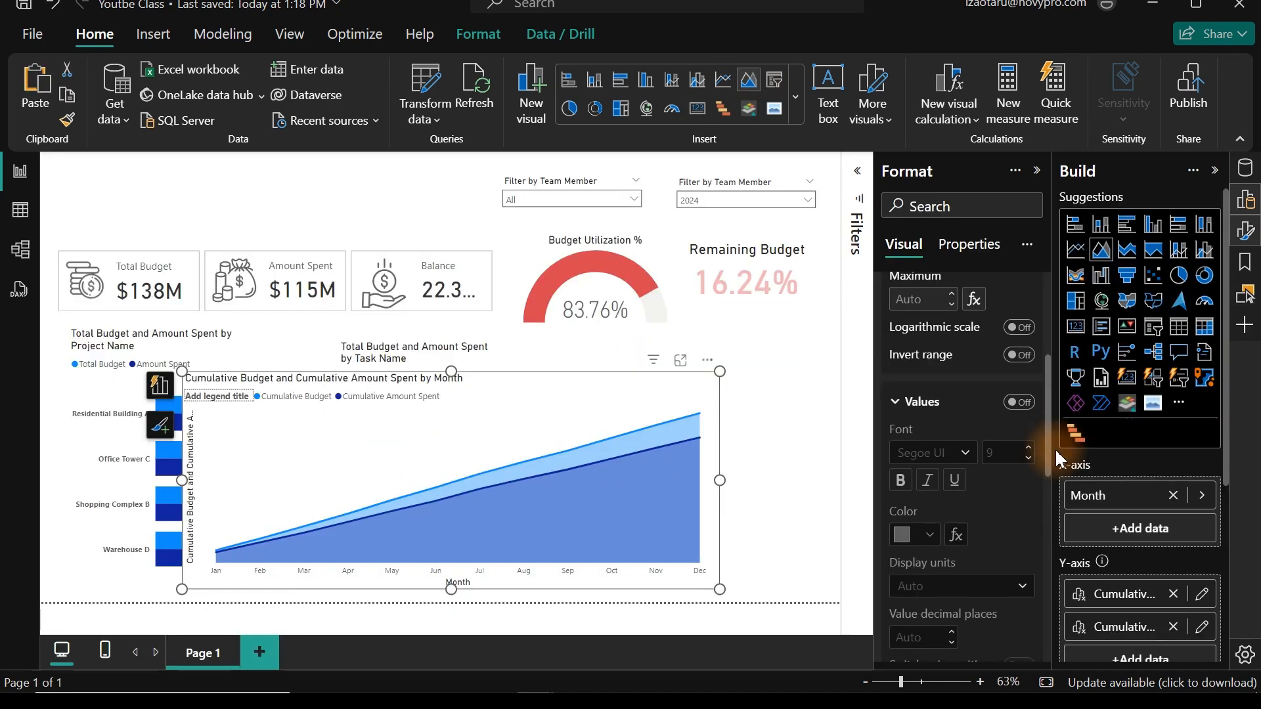
left_click_drag(1054, 448, 1053, 498)
left_click(1020, 556)
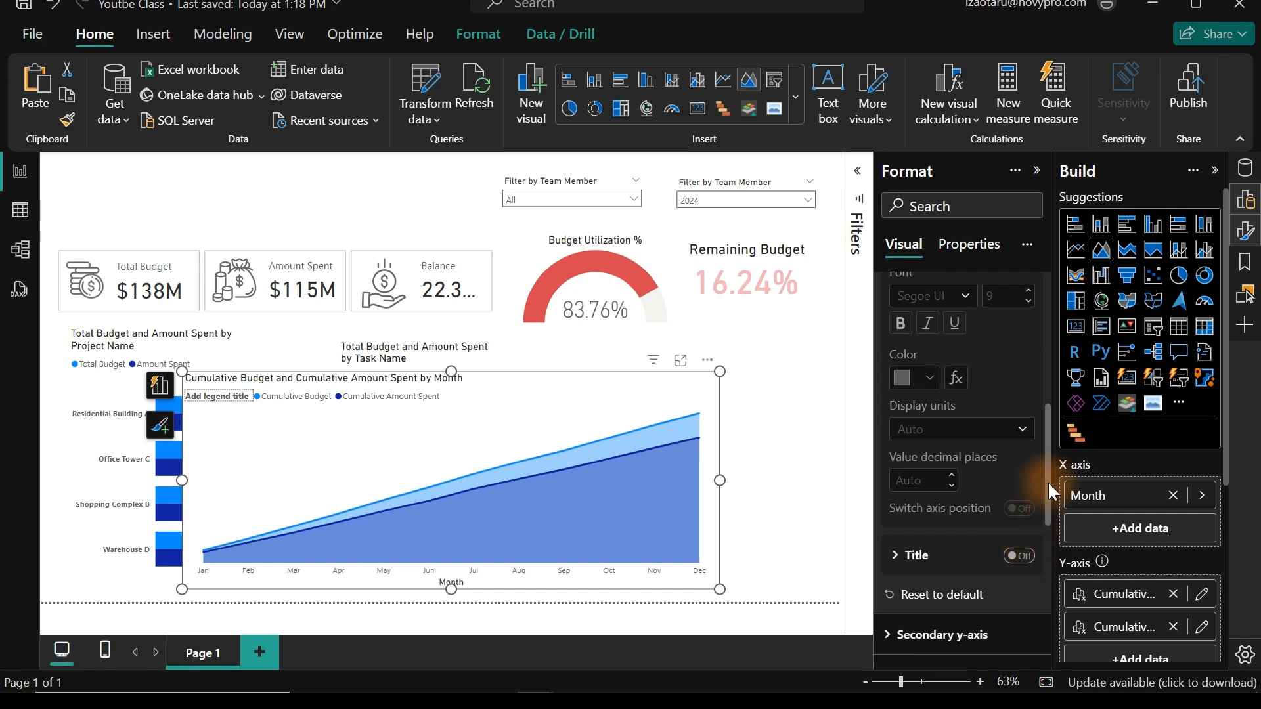
- Turn off the X-axis title of the cumulative area chart
left_click_drag(1051, 491, 1055, 289)
left_click(918, 413)
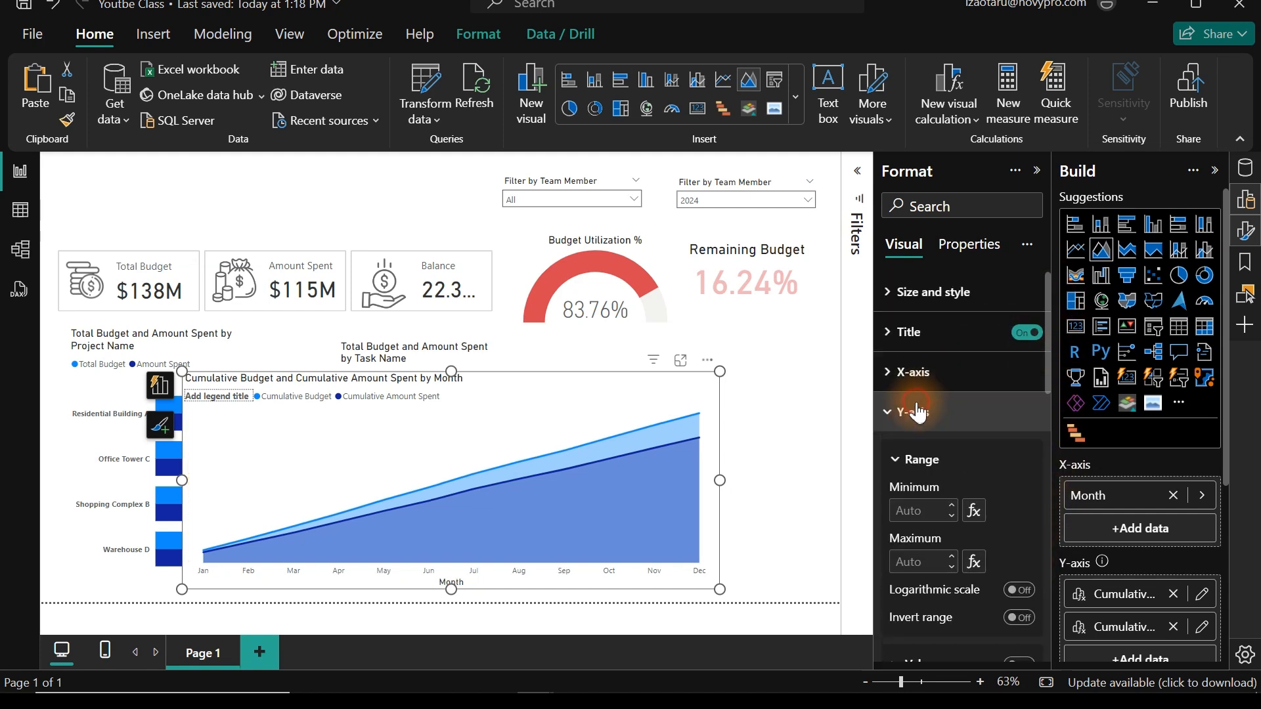
left_click(910, 372)
left_click(1022, 420)
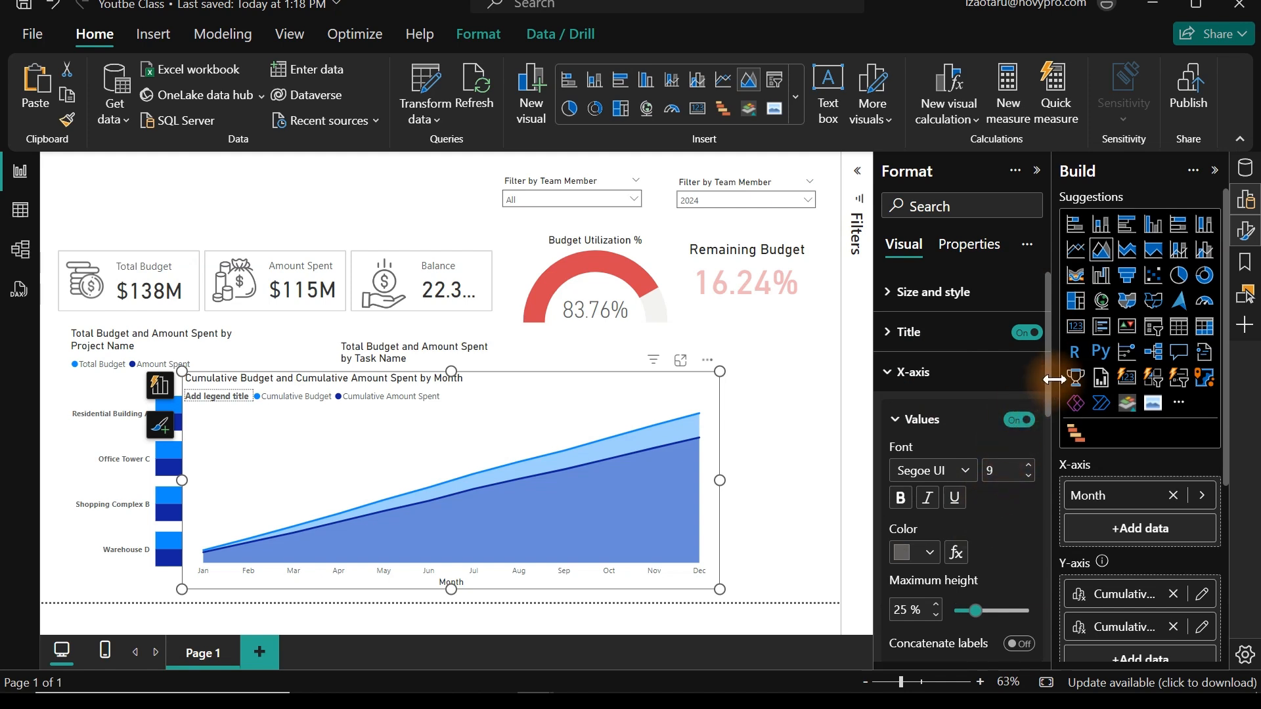
left_click_drag(1049, 379, 1050, 463)
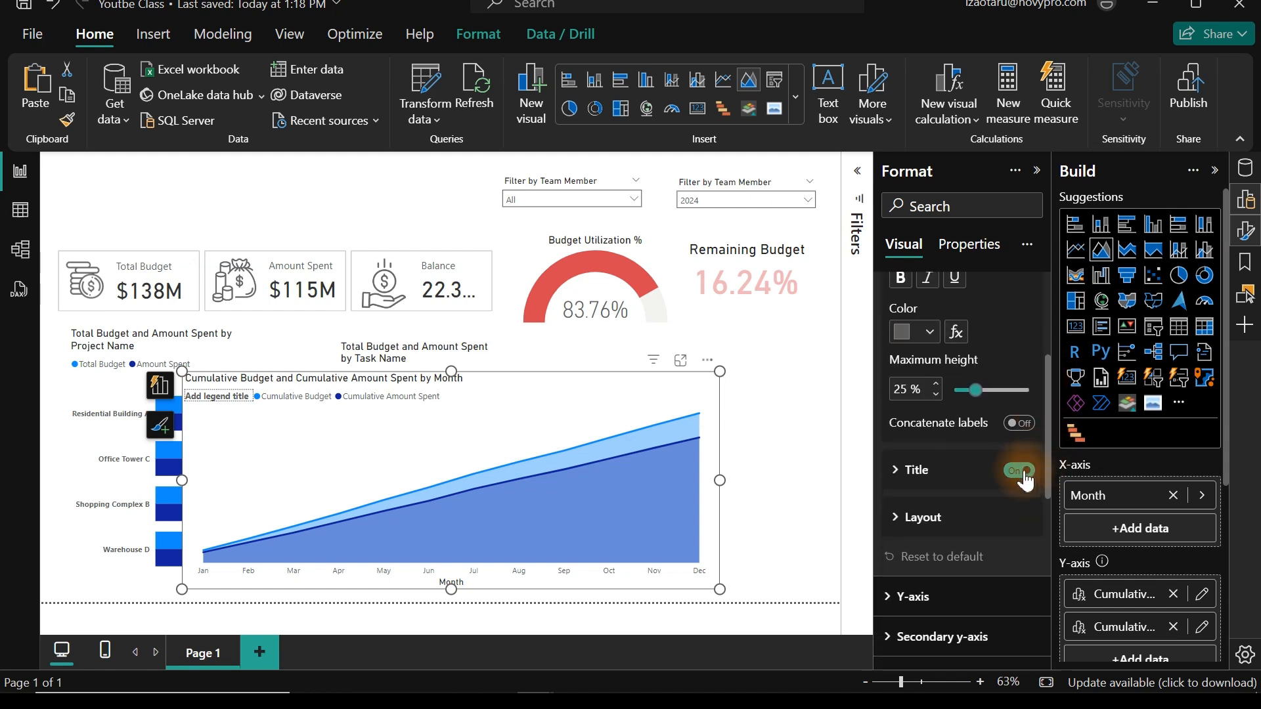
left_click(1021, 470)
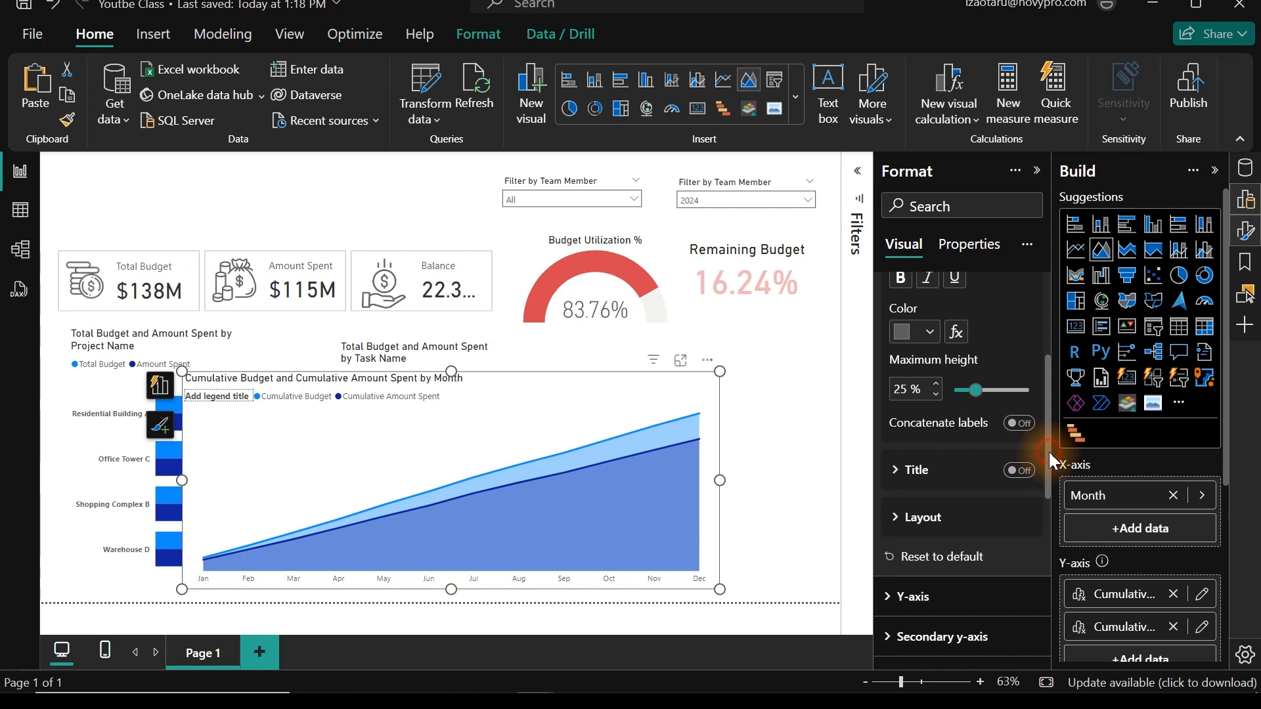
- Change the area chart's title text to "Cumulative Analysis"
scroll(1048, 450, "up", 3)
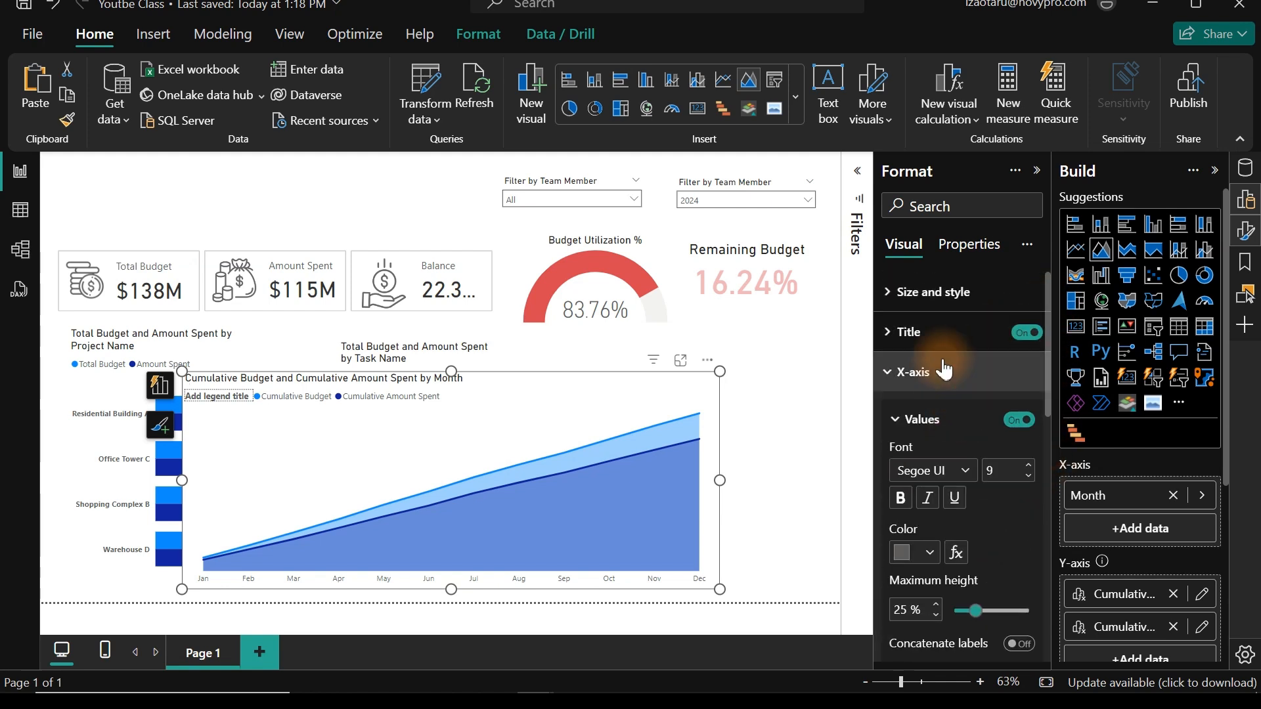
left_click(933, 335)
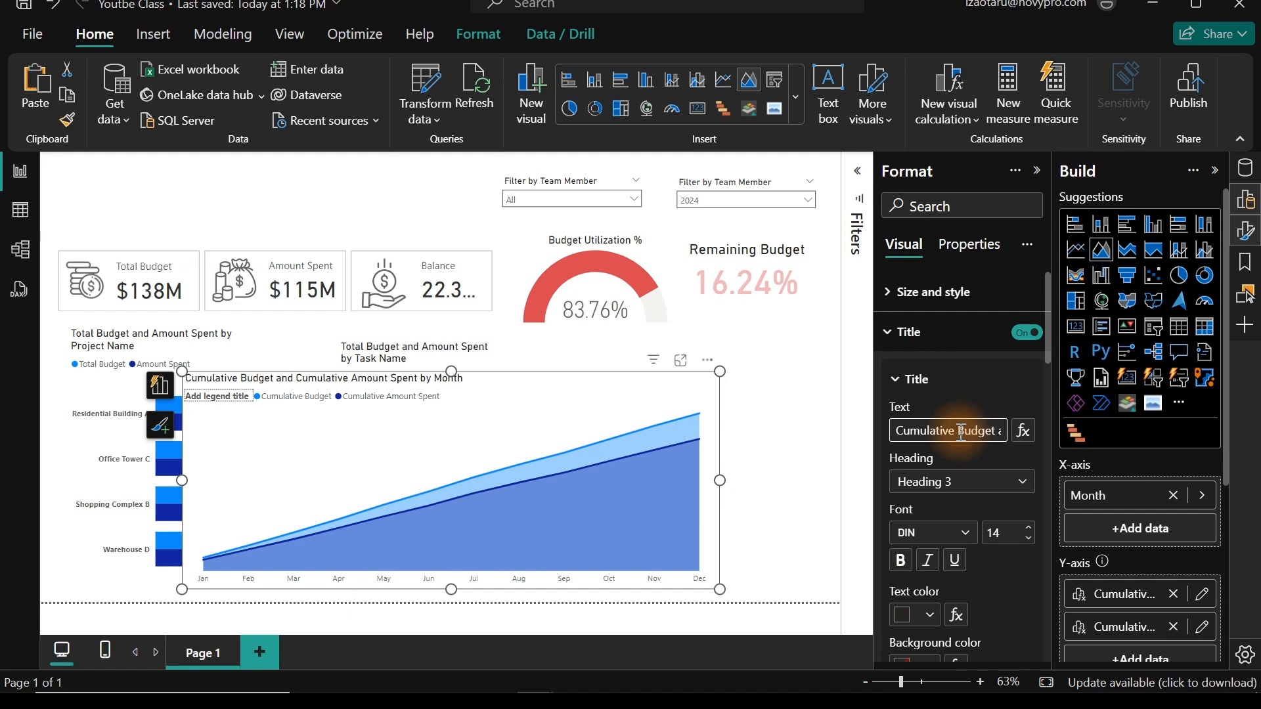
left_click_drag(961, 432, 1101, 434)
key("BackSpace")
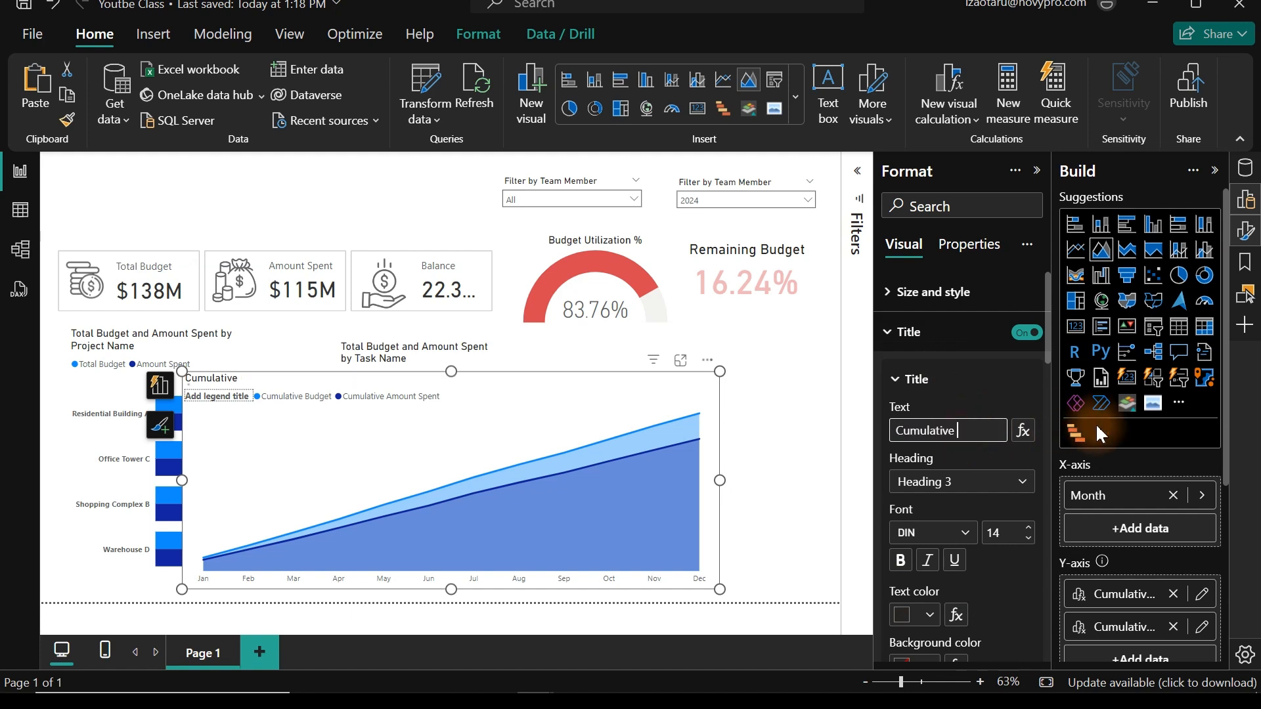
type("Analys")
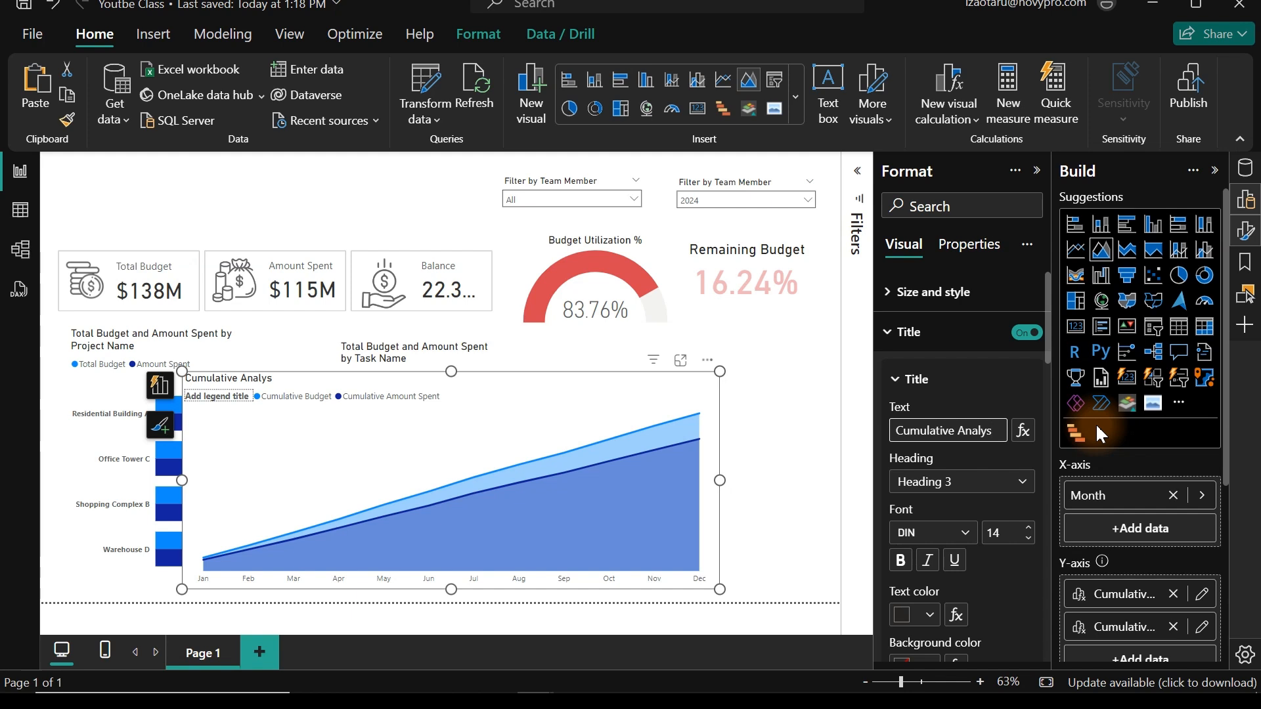
type("sis")
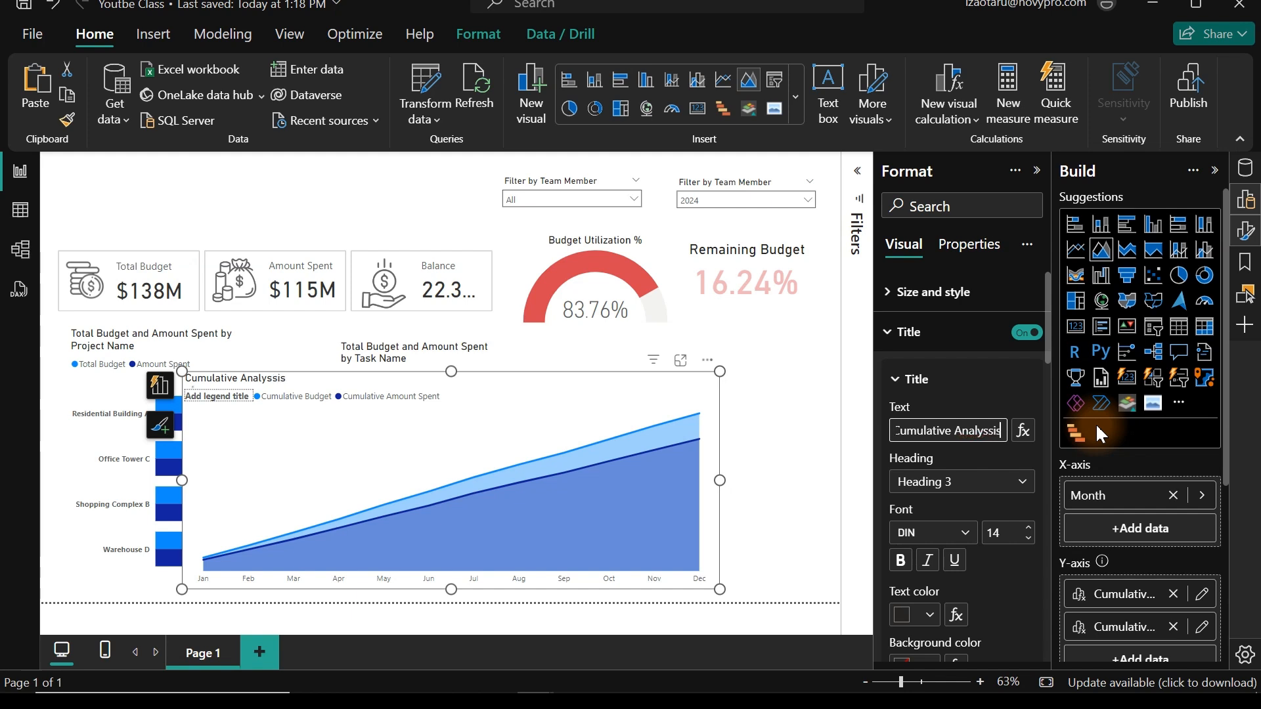
key("BackSpace")
key("BackSpace")
key("BackSpace")
key("BackSpace")
type("is")
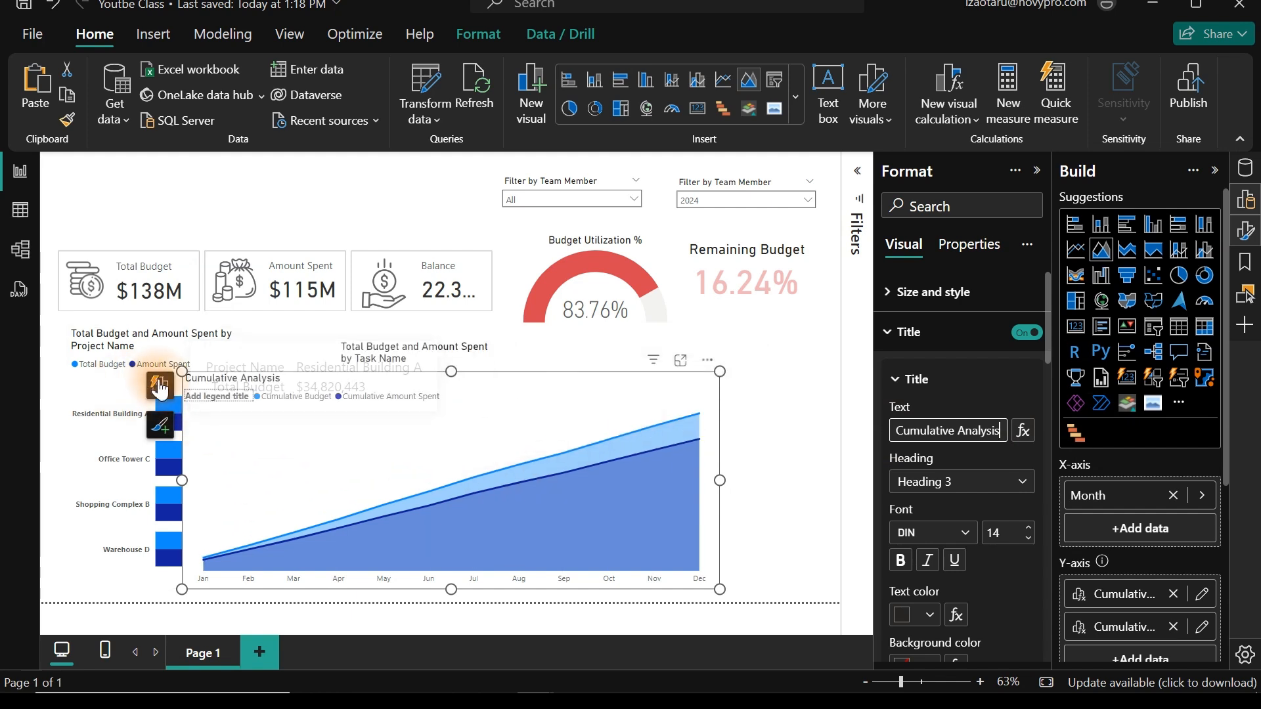
- Shrink the Cumulative Analysis chart and place it in the report page's lower-right corner beside the task name charts
left_click_drag(182, 371, 439, 435)
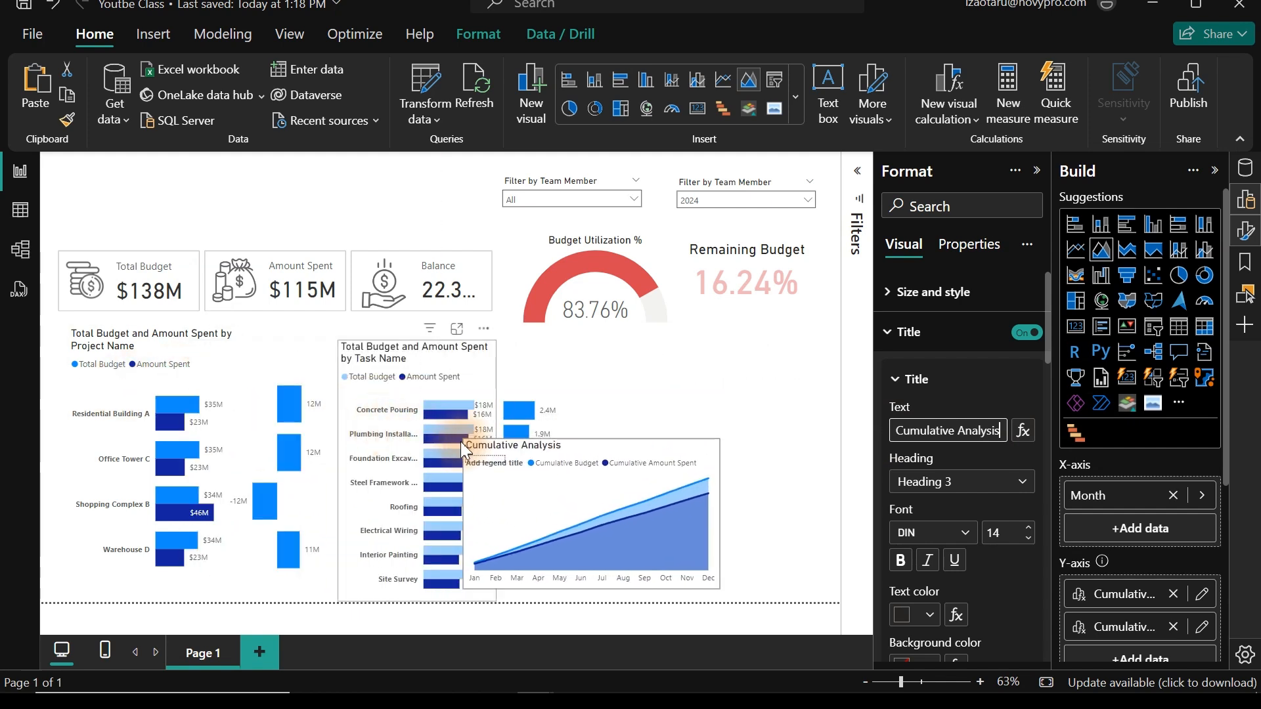
left_click_drag(527, 474, 667, 484)
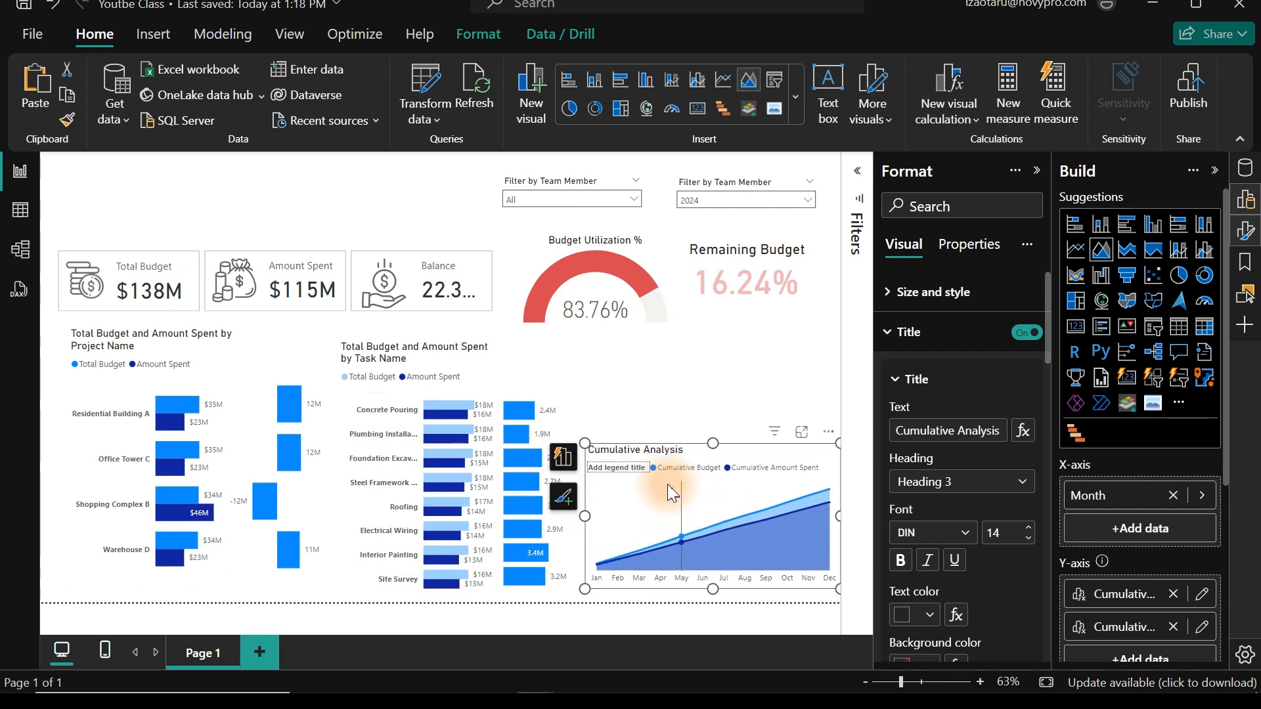
left_click(637, 402)
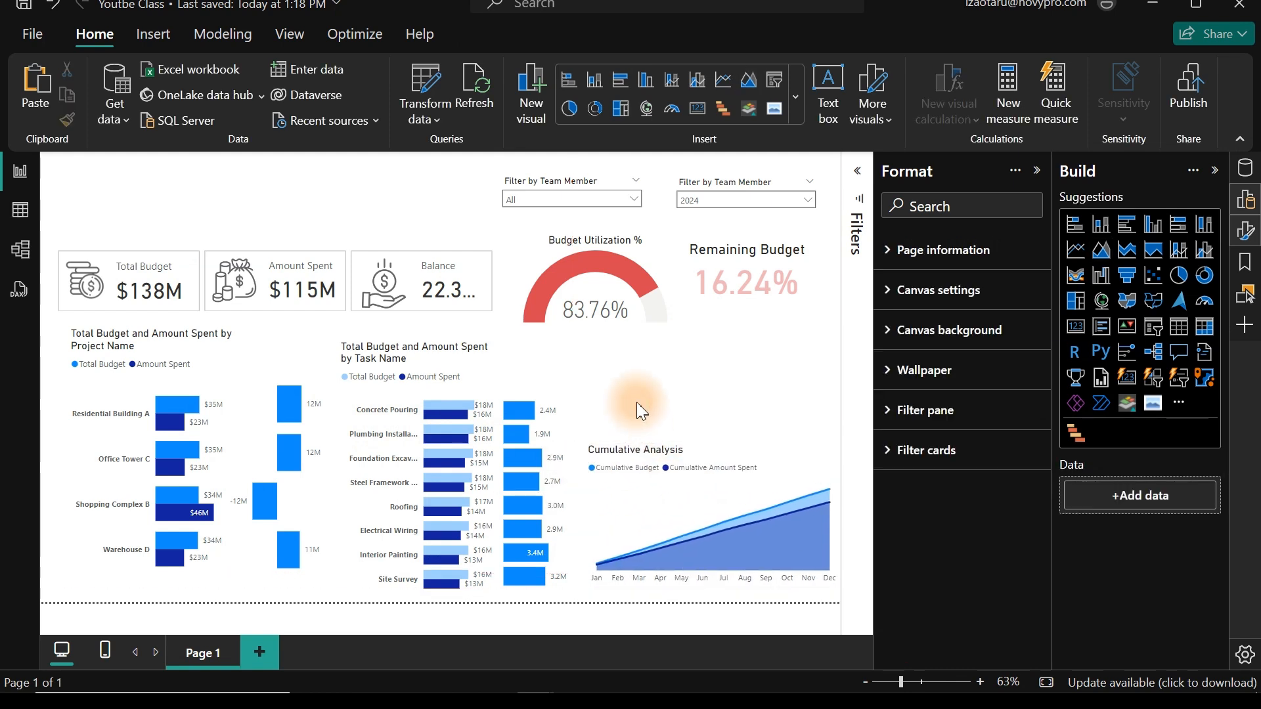
- Insert a blank line chart, move it to the middle of the report page and enlarge it
left_click(721, 84)
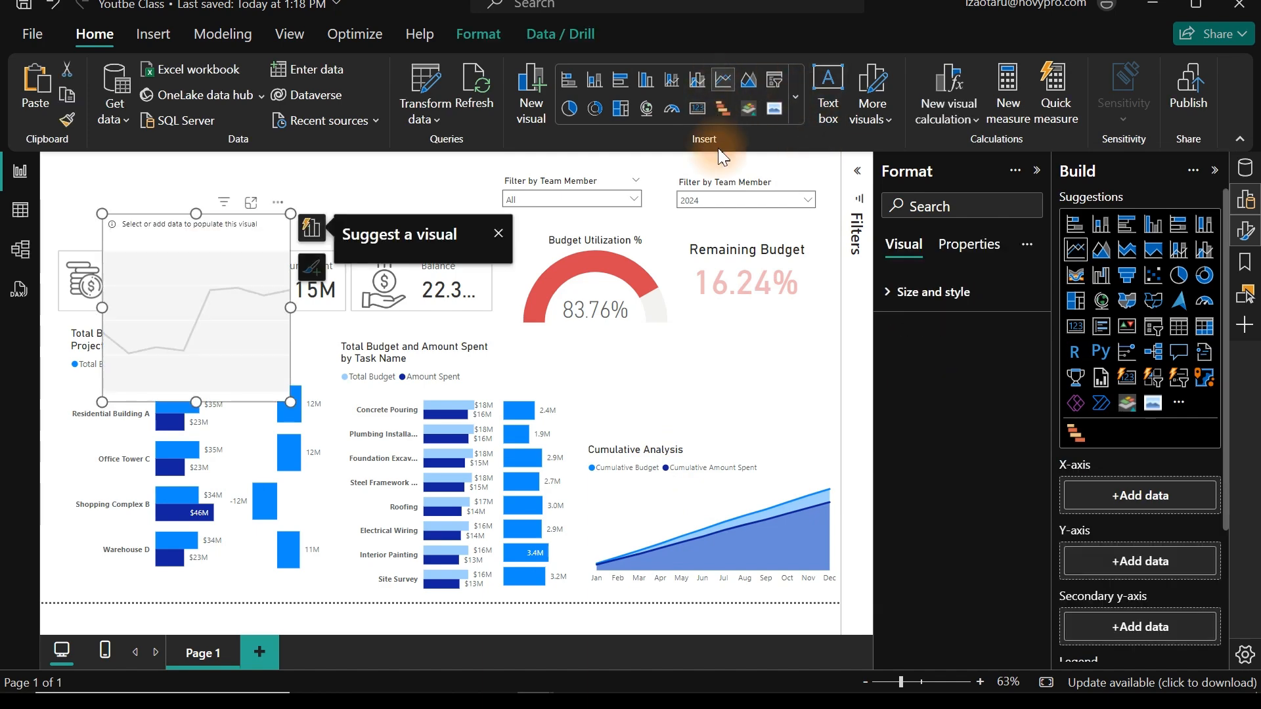
left_click_drag(278, 294, 653, 317)
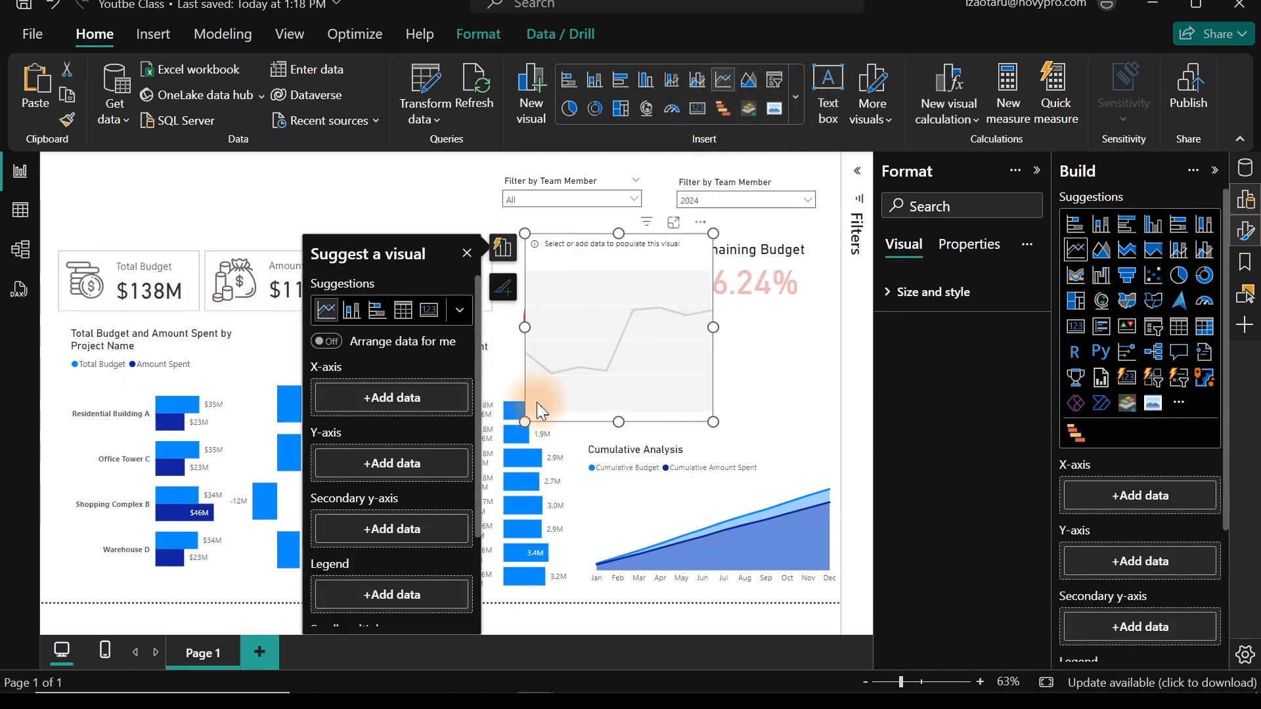
left_click_drag(526, 419, 291, 471)
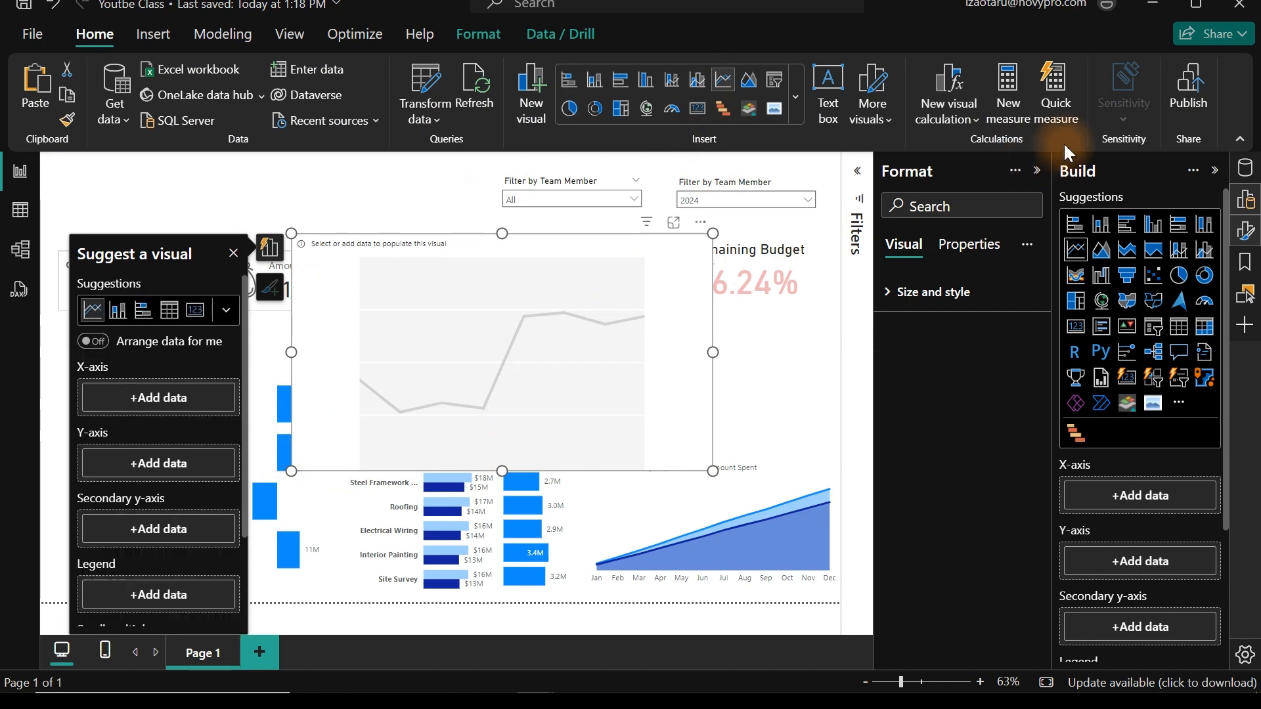
- Plot the Total Budget and Amount Spent measures by the Calendar table's Month in the new line chart
left_click(1038, 172)
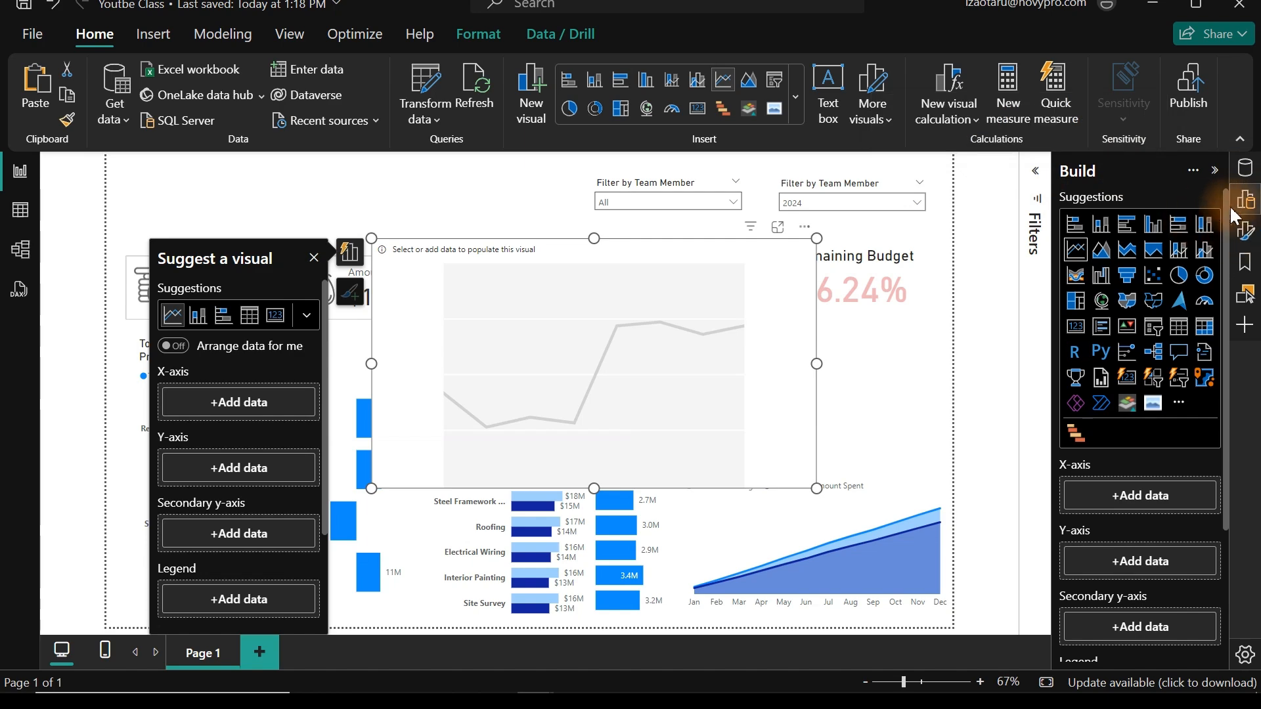
left_click(1246, 168)
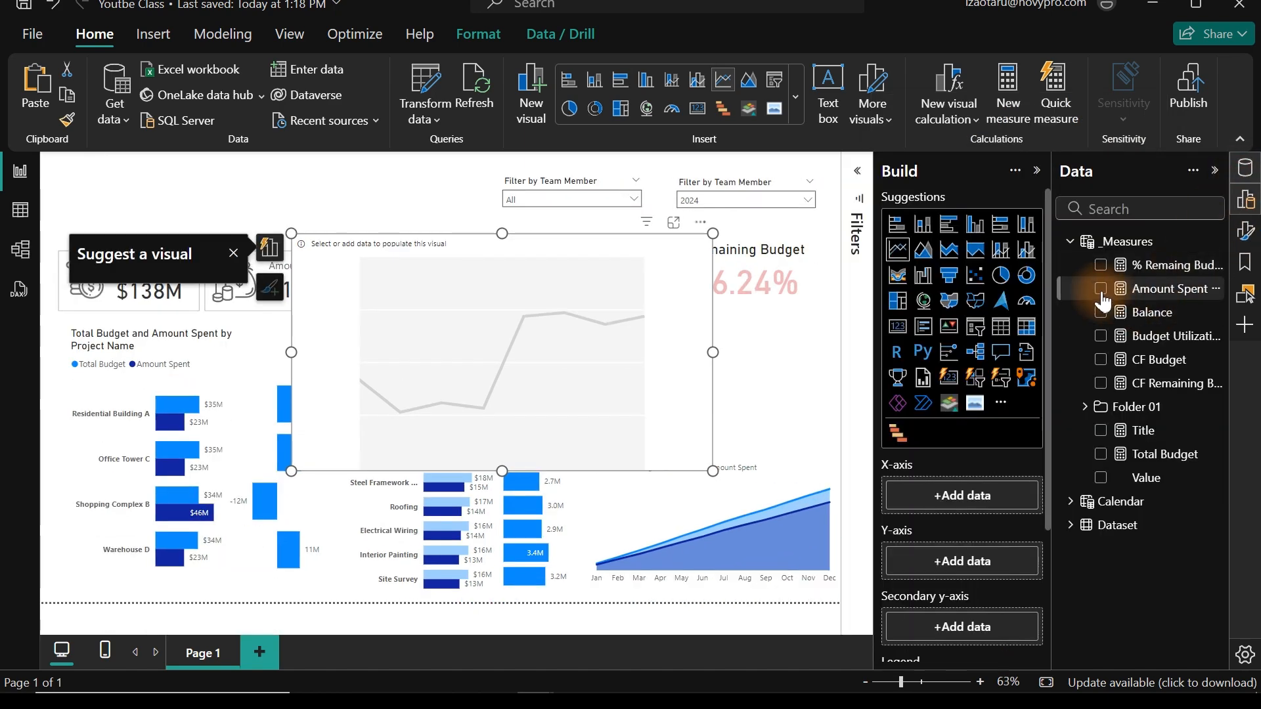
left_click(1102, 454)
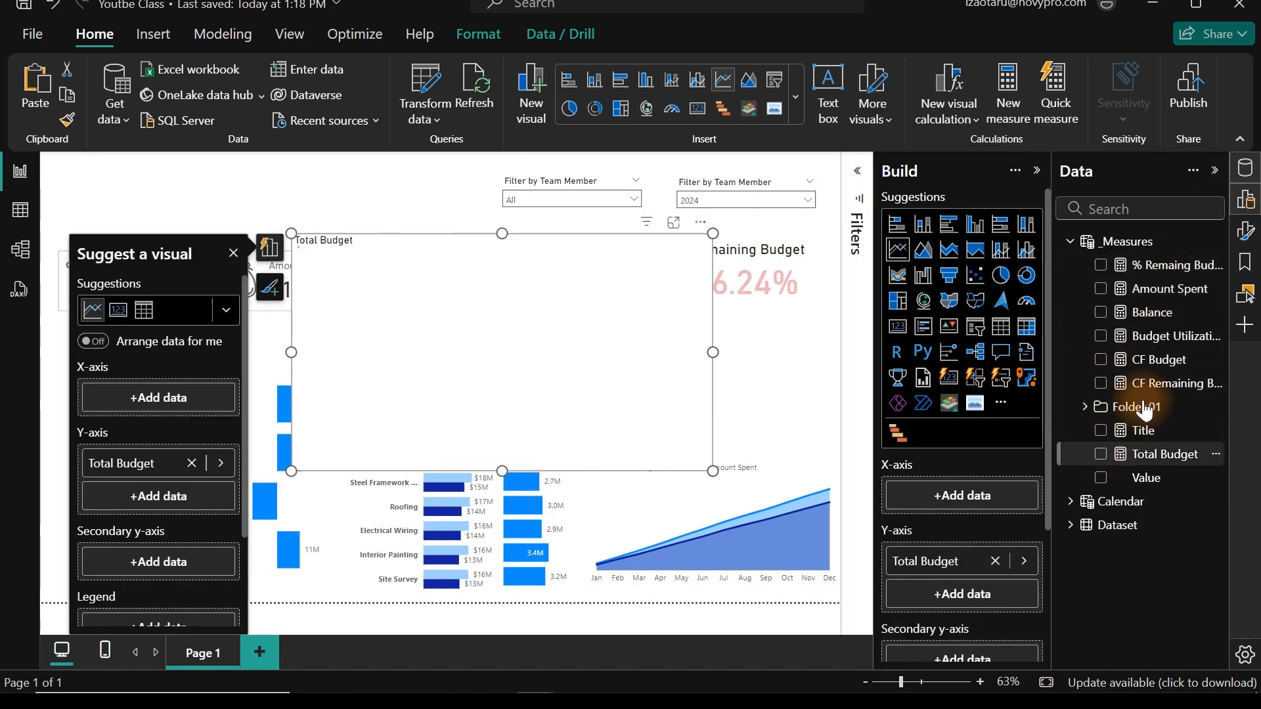
left_click(1102, 290)
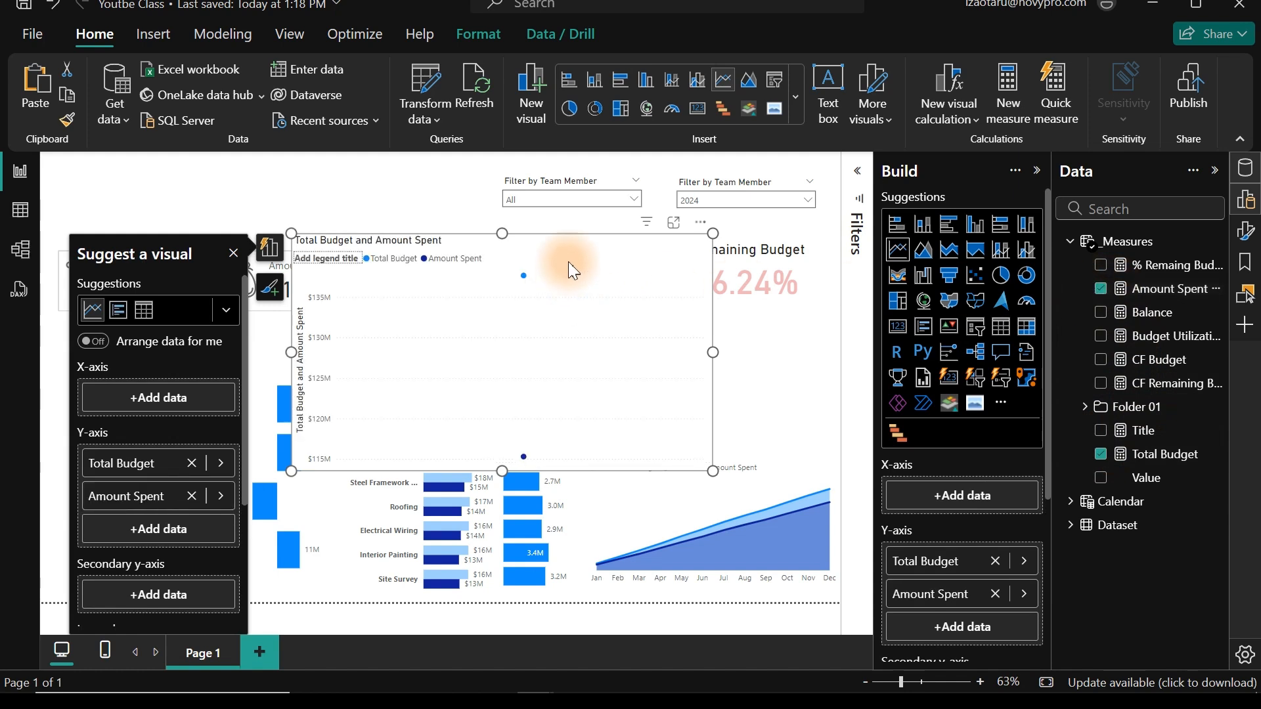
left_click(1071, 242)
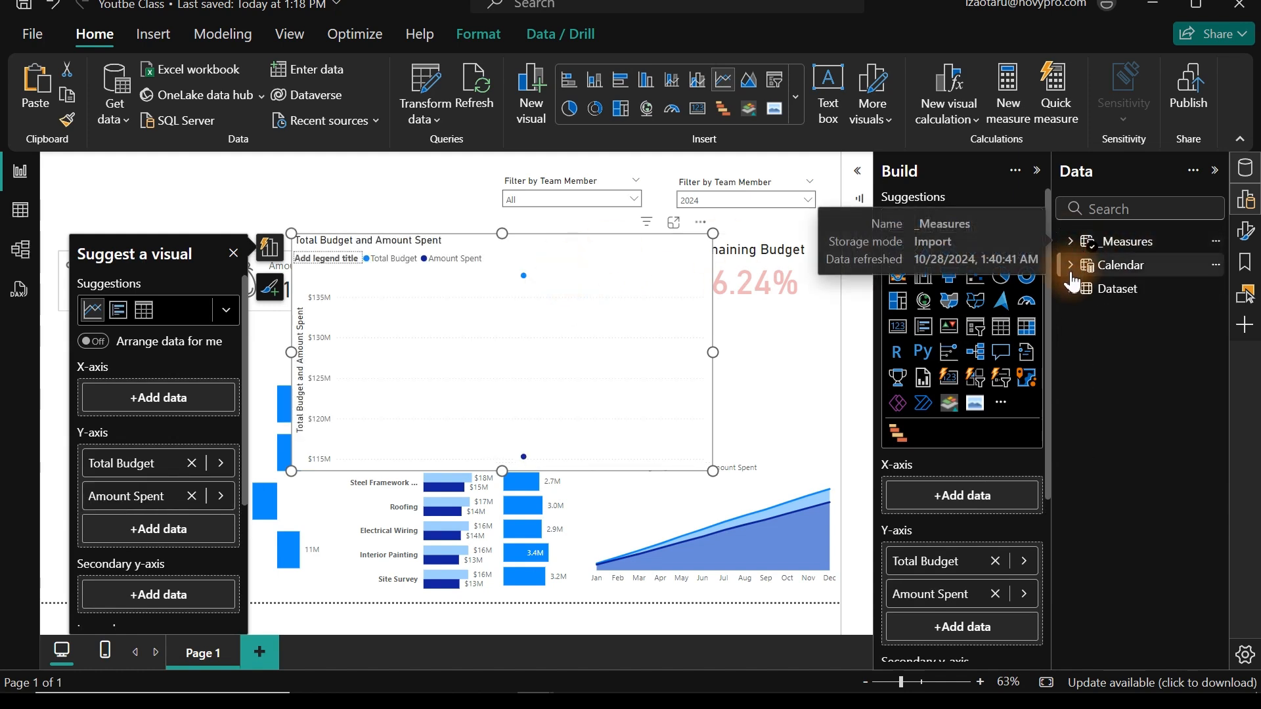
left_click(1072, 266)
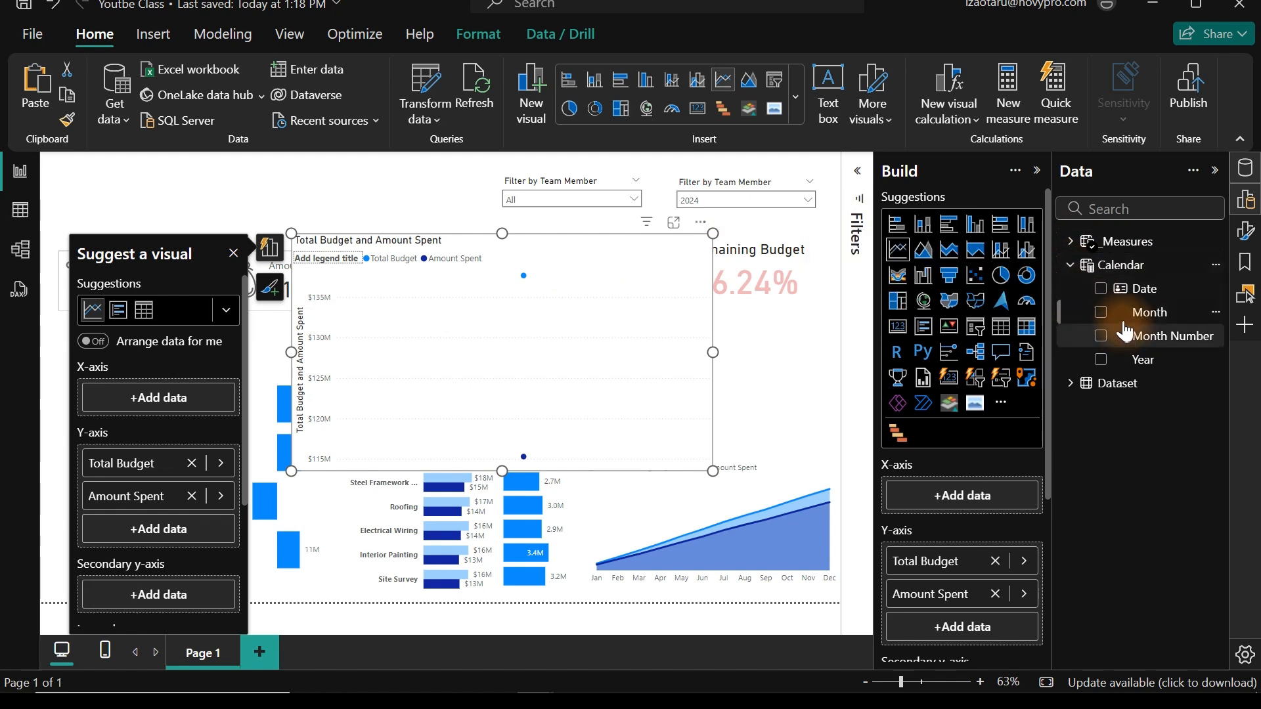
left_click(1103, 316)
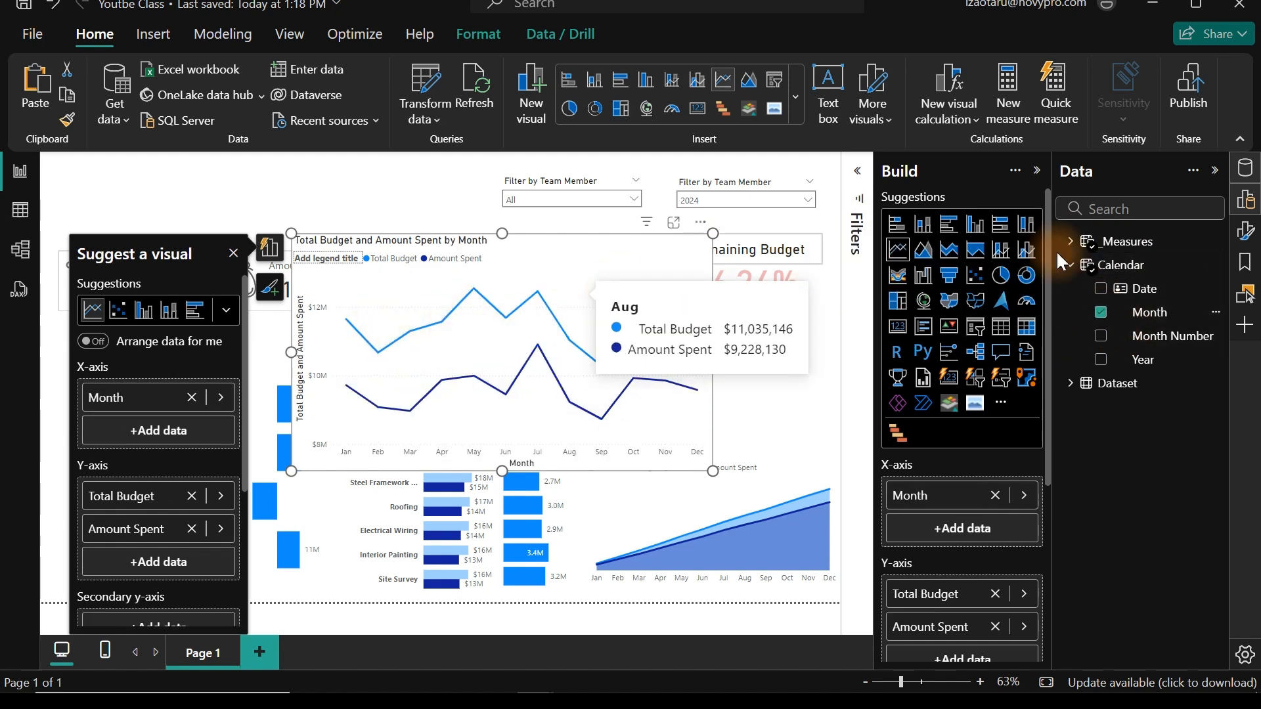
- Set the interpolation type of all series in the monthly line chart to Smooth
left_click(1246, 197)
left_click(1246, 170)
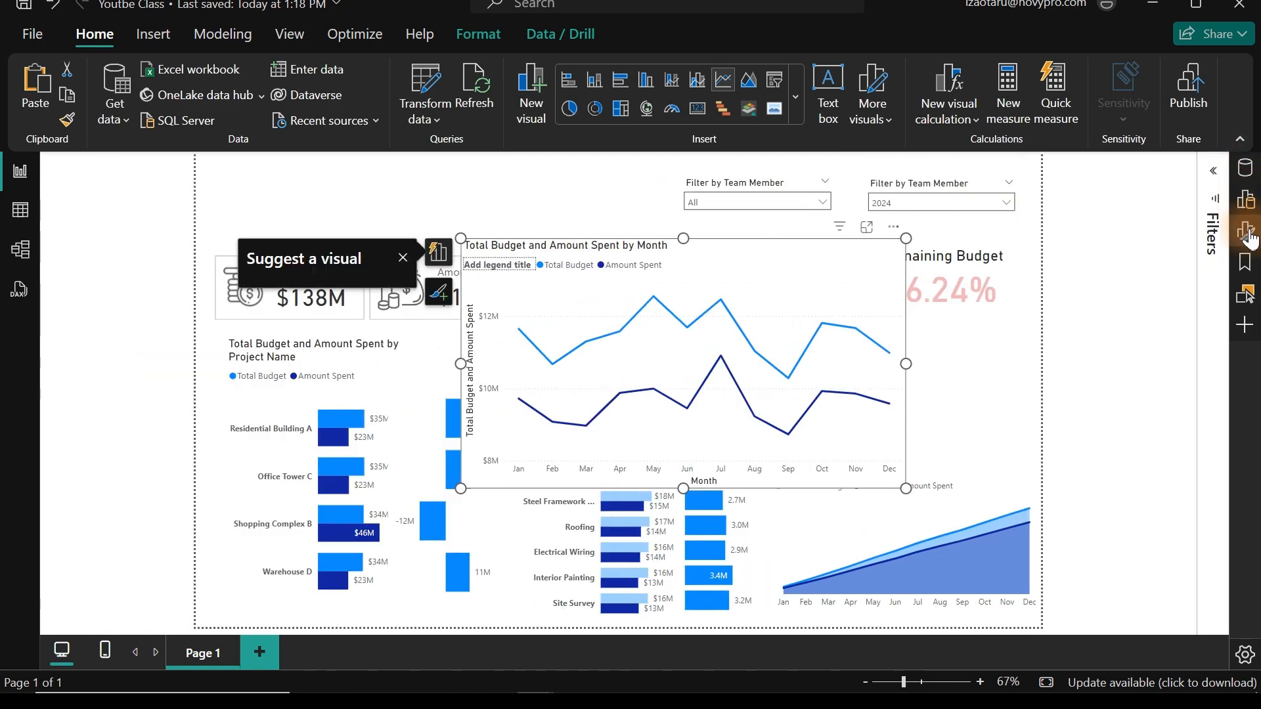
left_click(1248, 234)
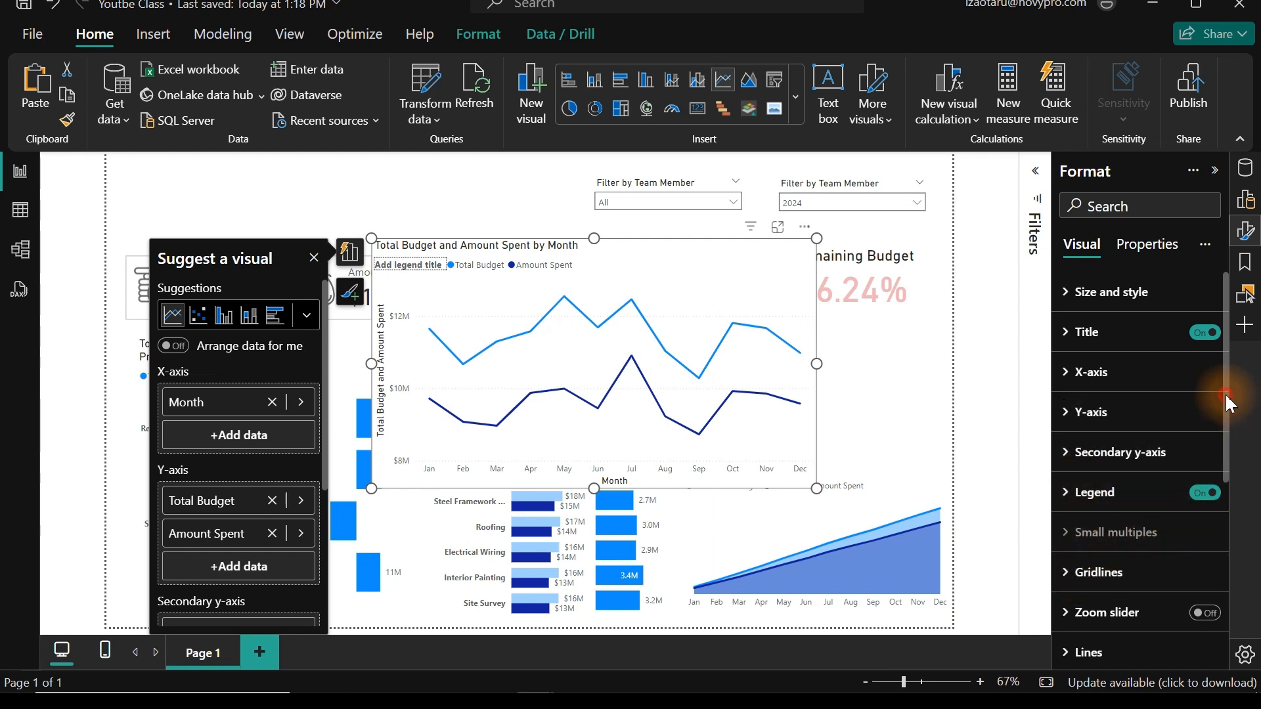
left_click_drag(1227, 404, 1223, 543)
left_click(1065, 391)
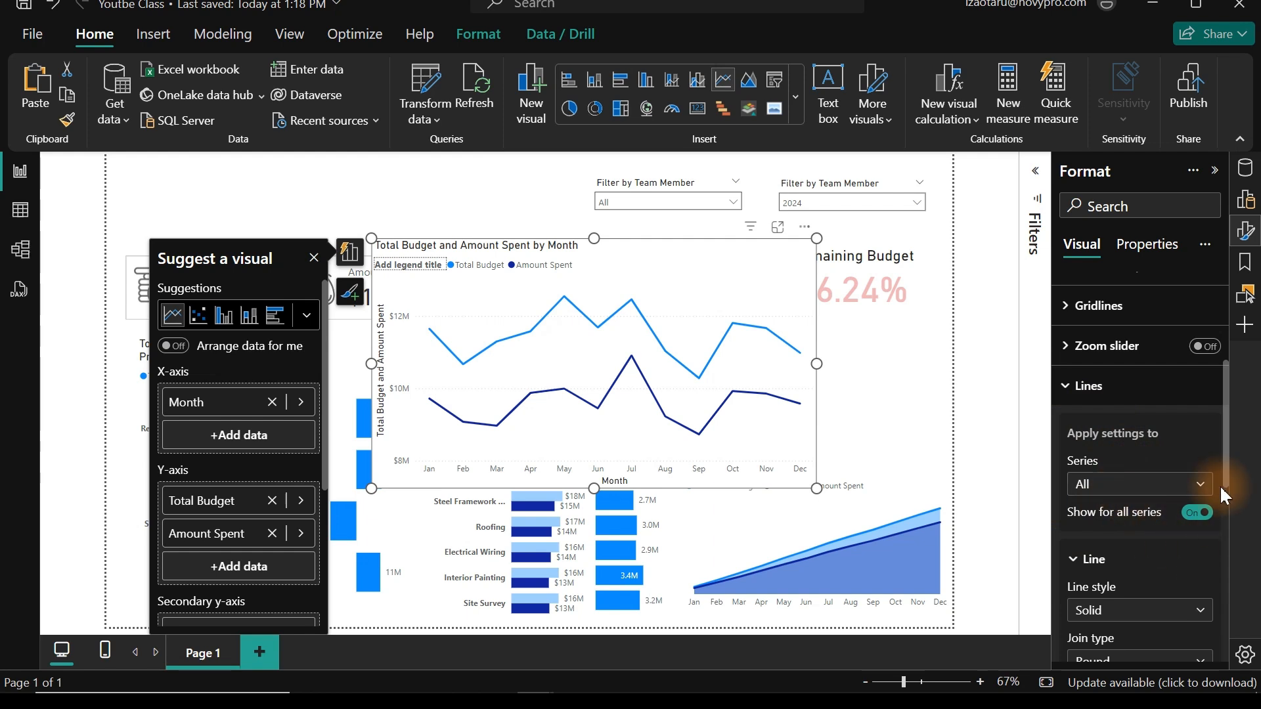
left_click_drag(1224, 420, 1212, 511)
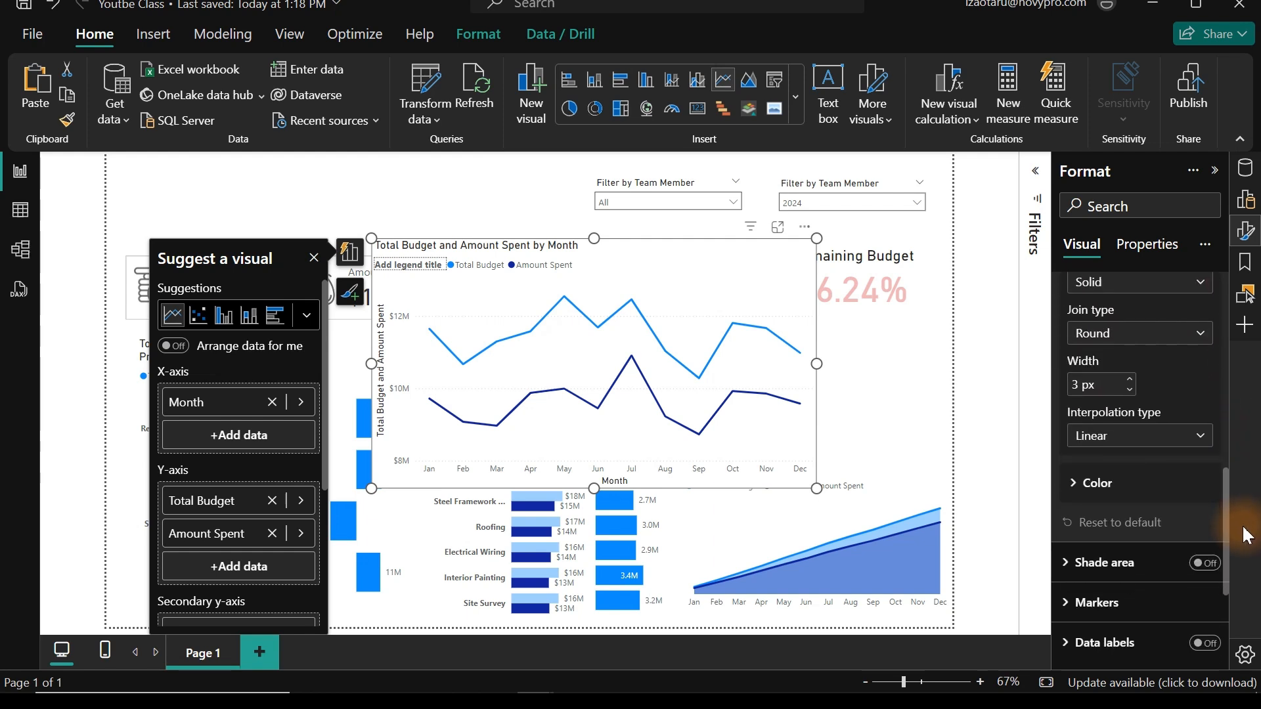
left_click(1137, 438)
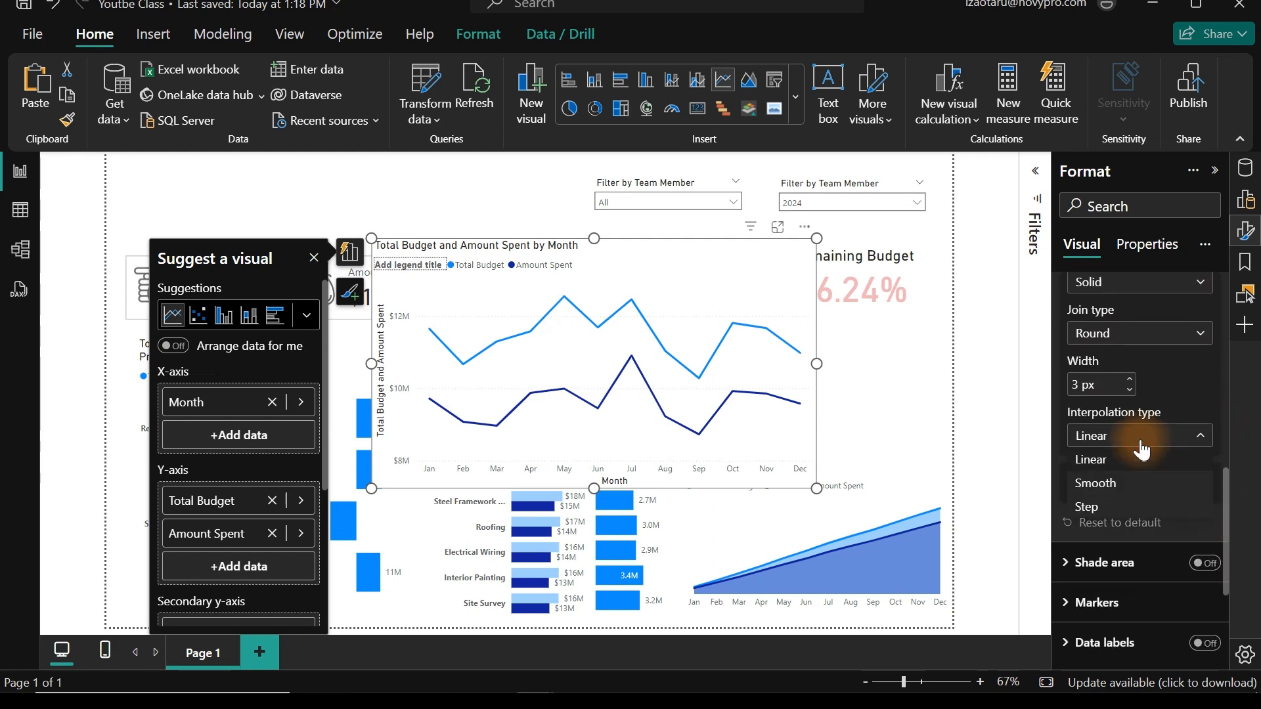
left_click(1106, 485)
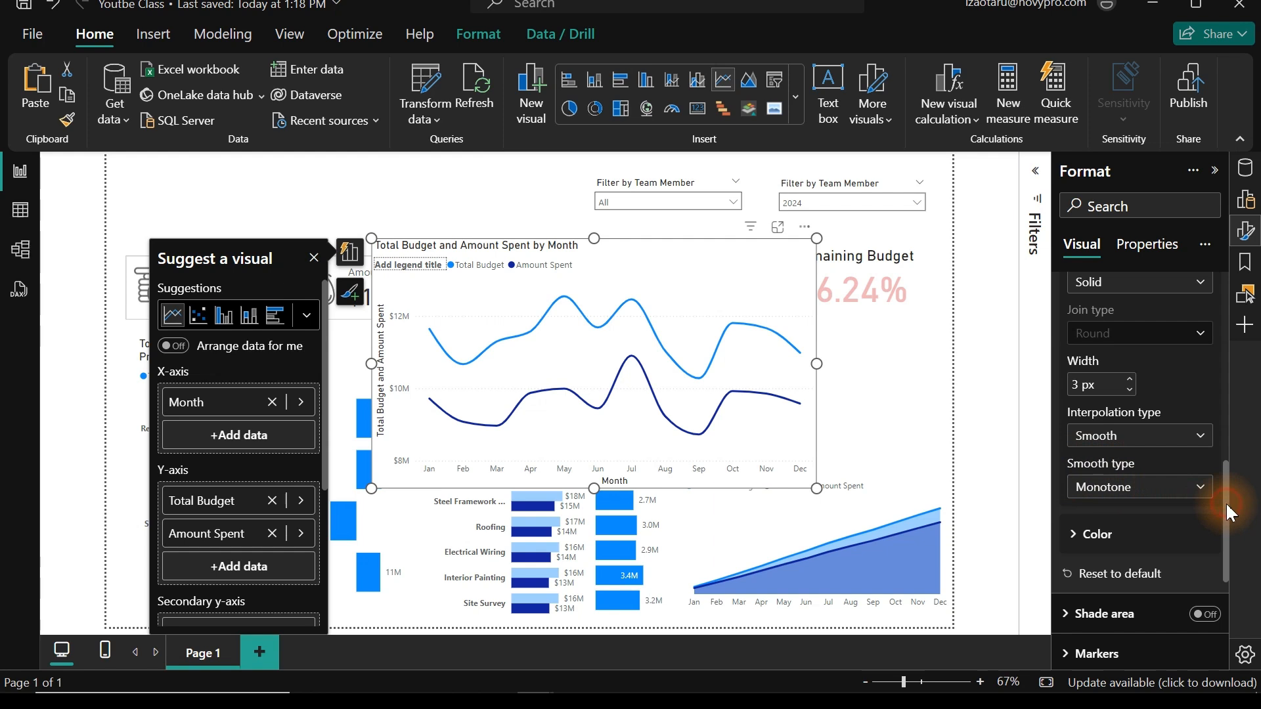
- Turn off the legend title of the monthly line chart
left_click_drag(1226, 502, 1223, 451)
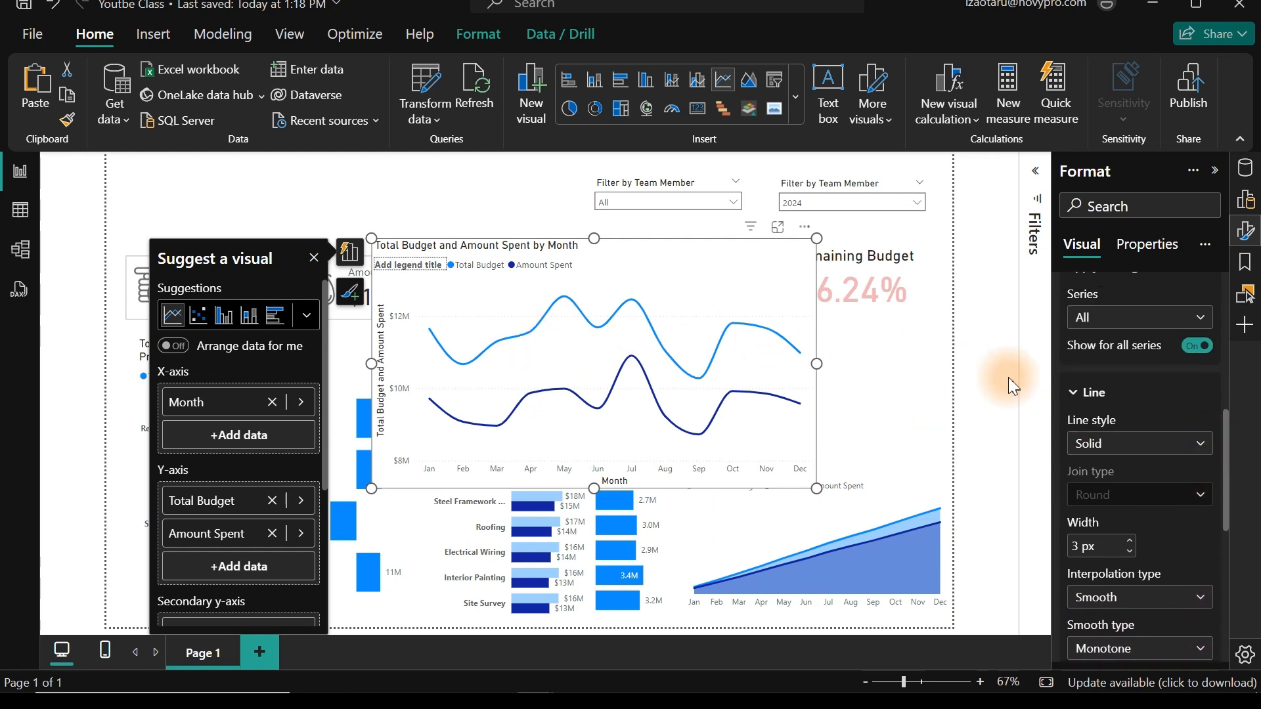
left_click_drag(1227, 497, 1221, 355)
left_click(1117, 506)
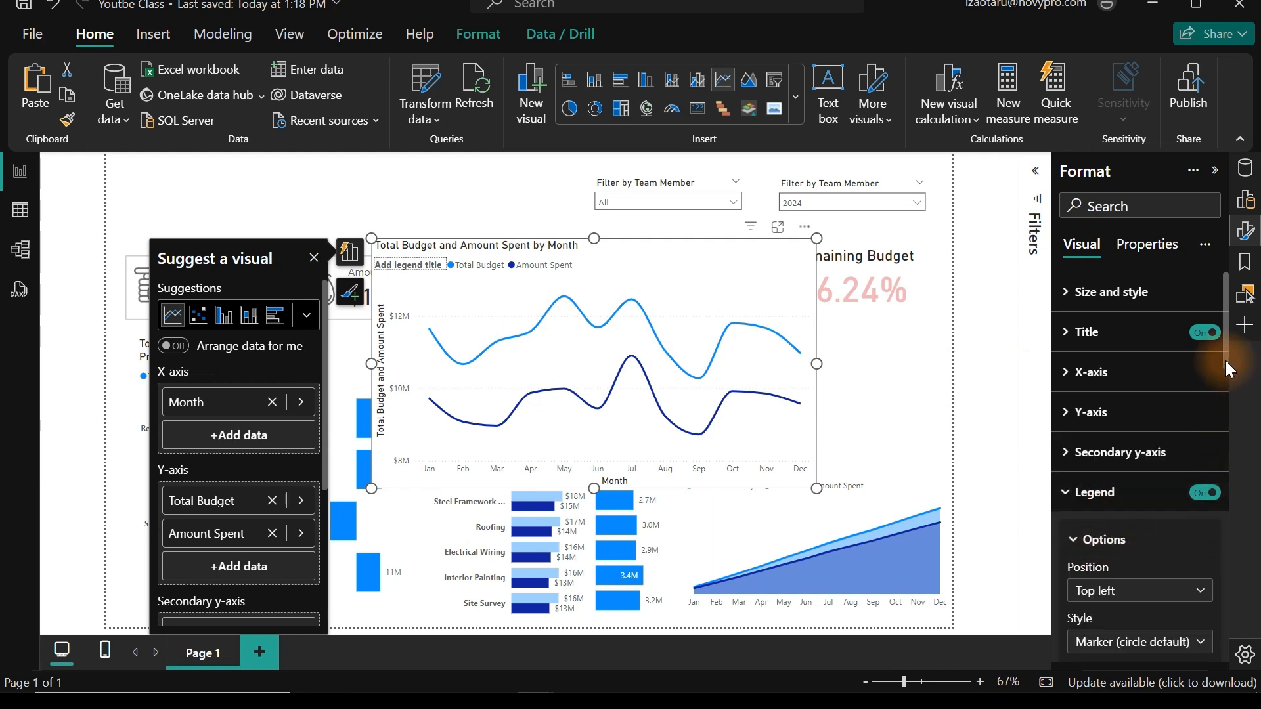
left_click_drag(1224, 356, 1219, 443)
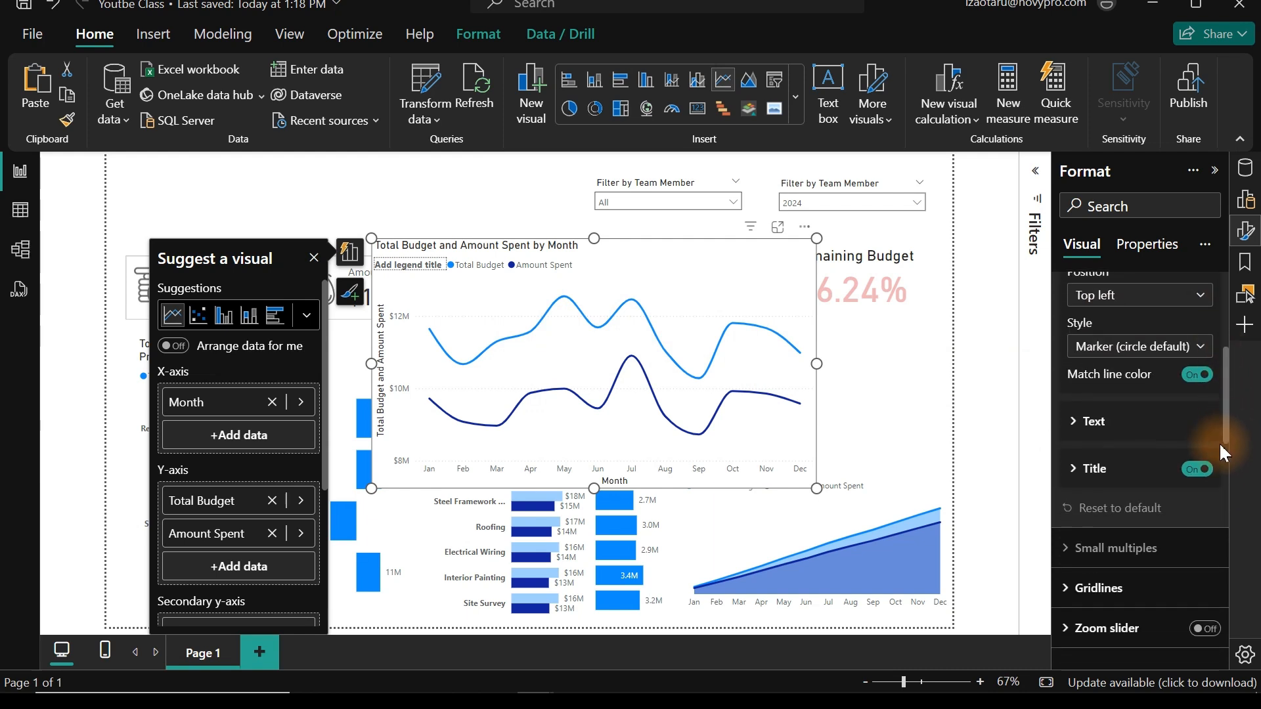
left_click(1198, 470)
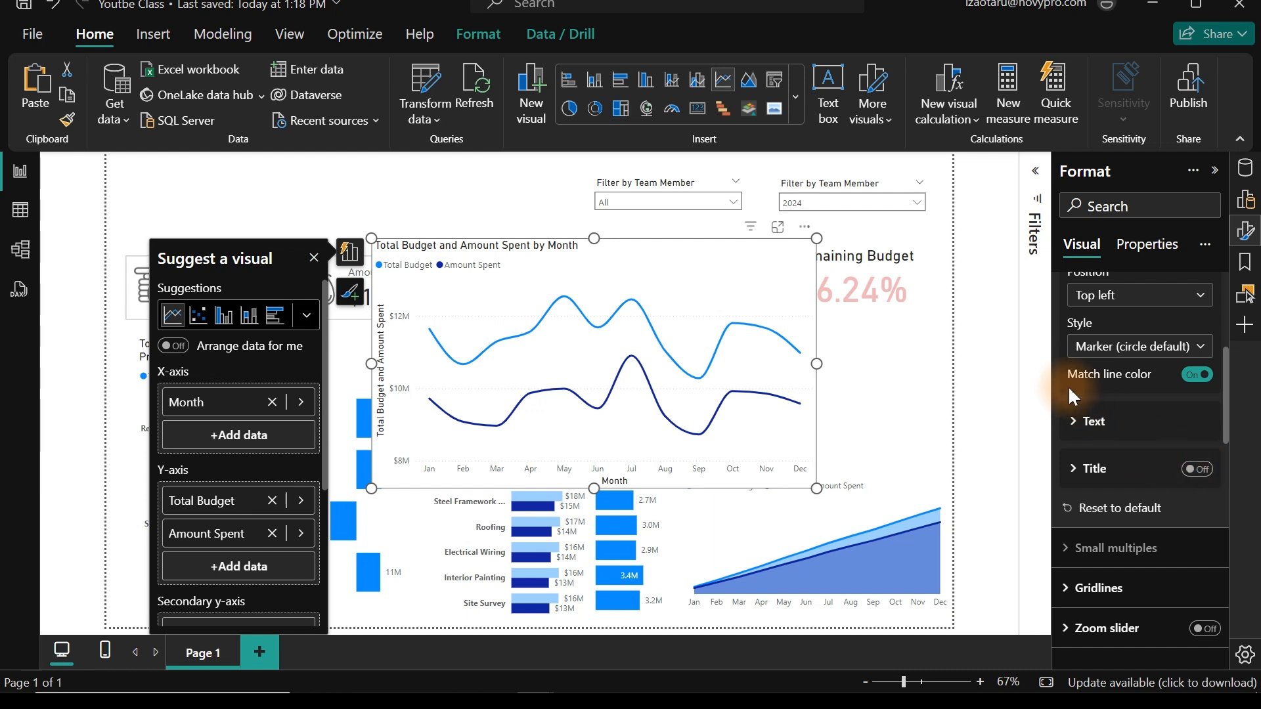
- Change the title text of the monthly line chart to "Budget vs Amount Spent"
left_click_drag(1224, 422, 1223, 338)
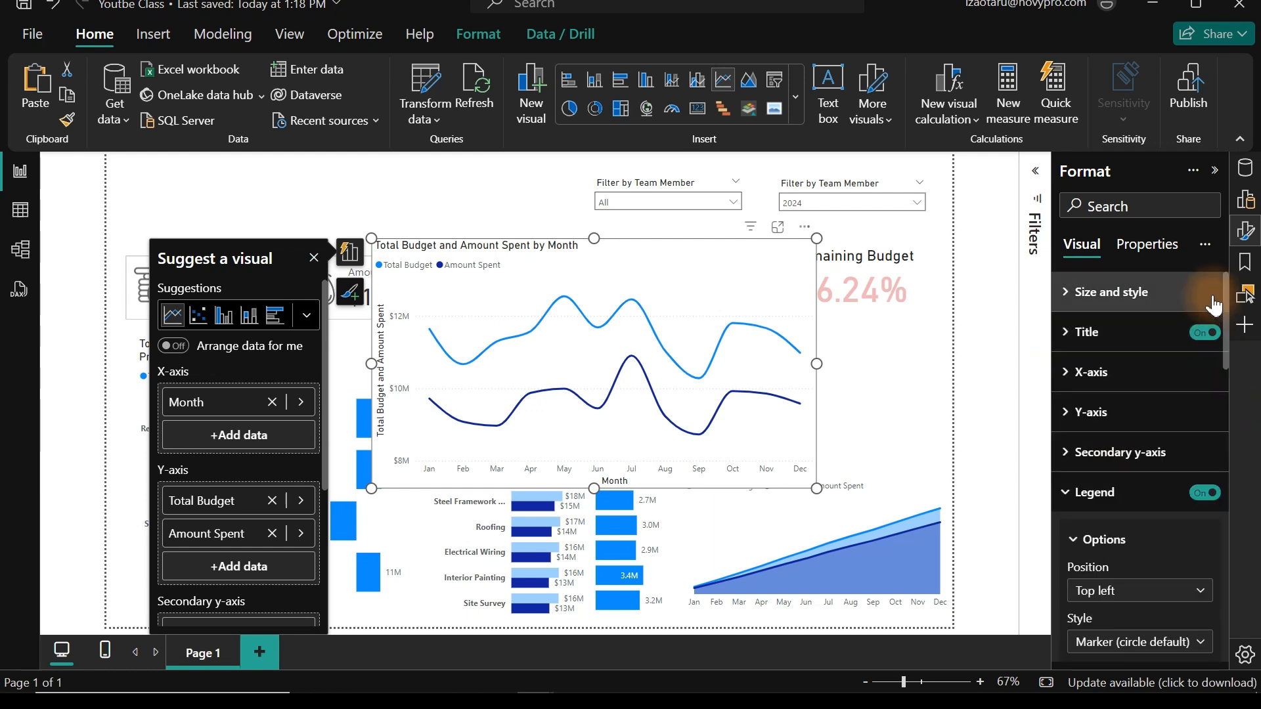
left_click(1091, 333)
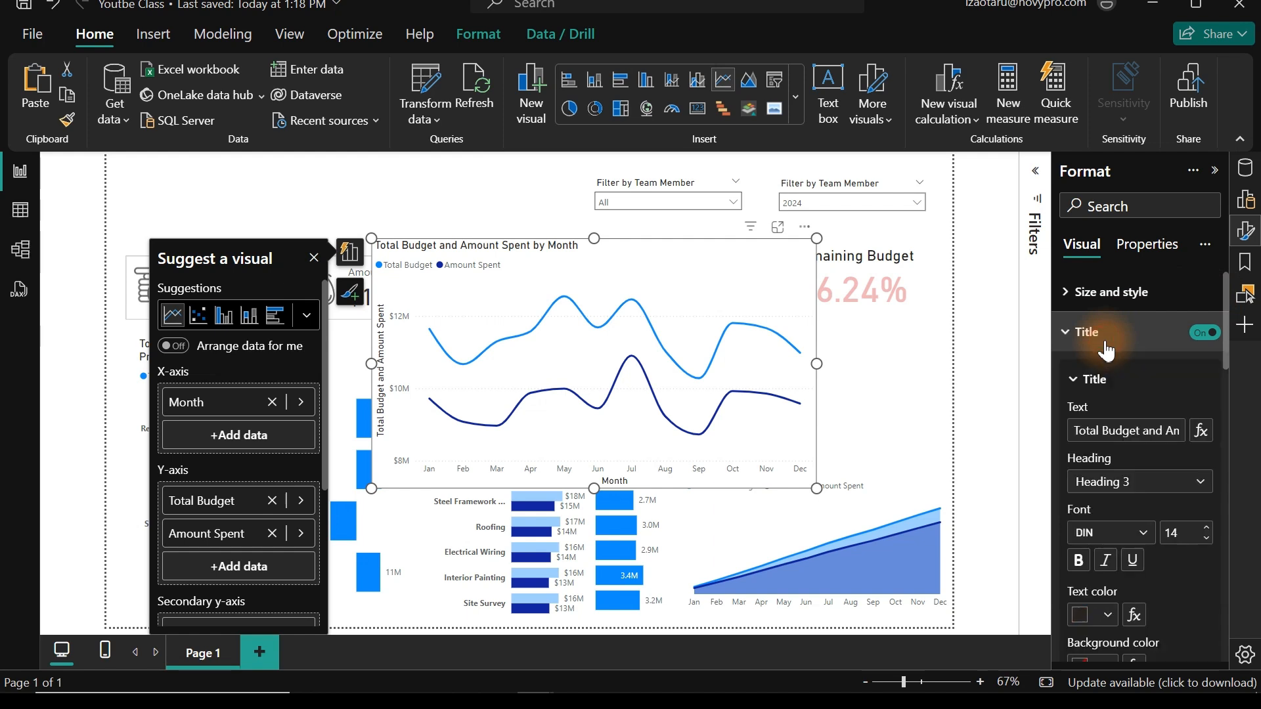
left_click(1151, 431)
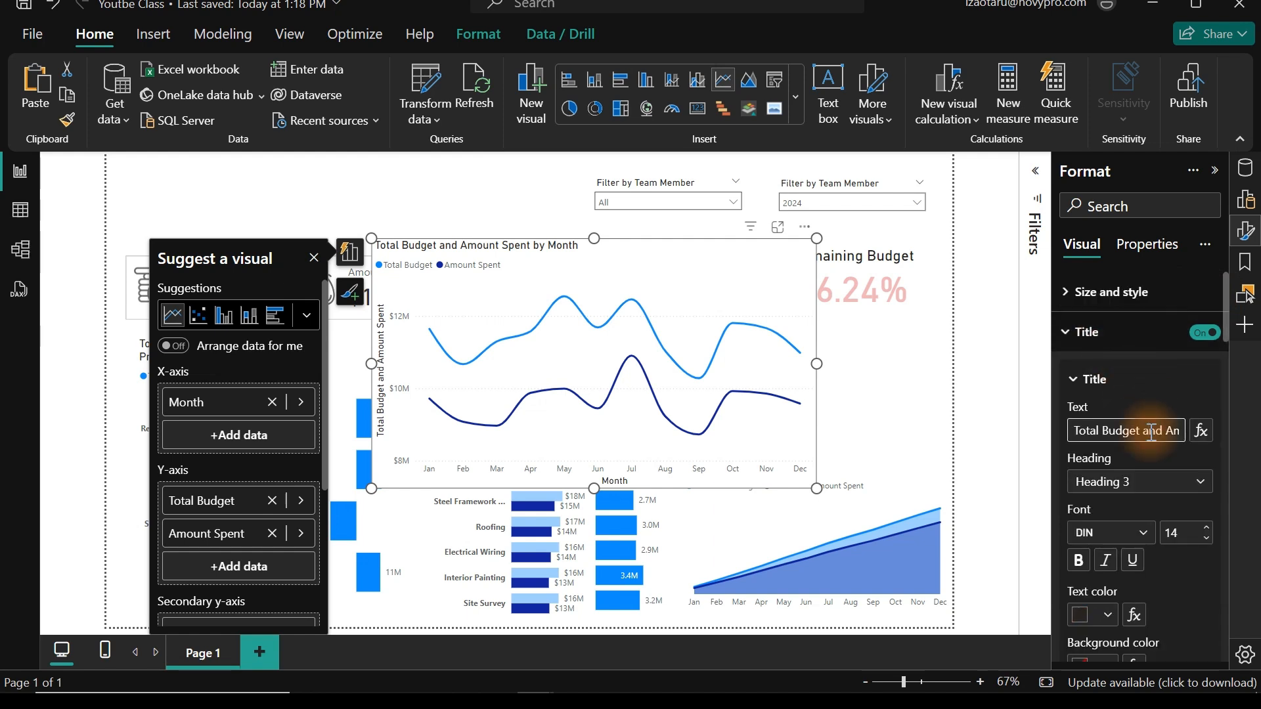
triple_click(1151, 431)
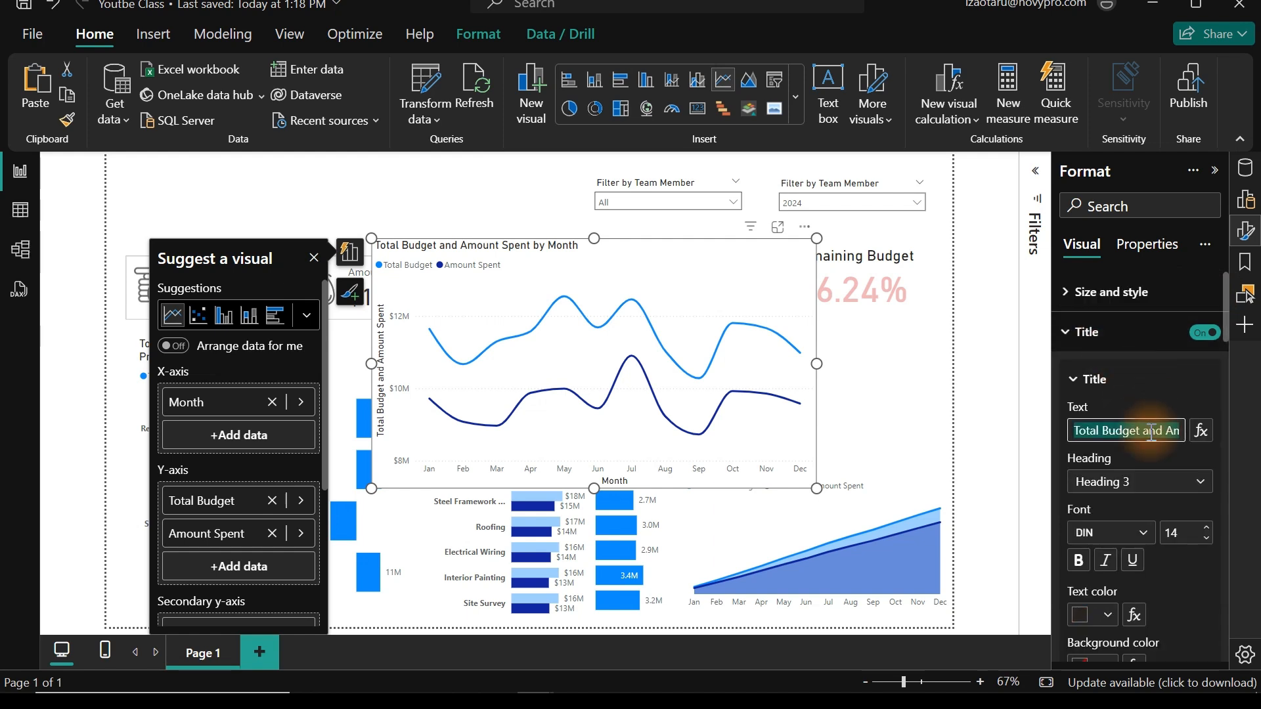
type("Bud")
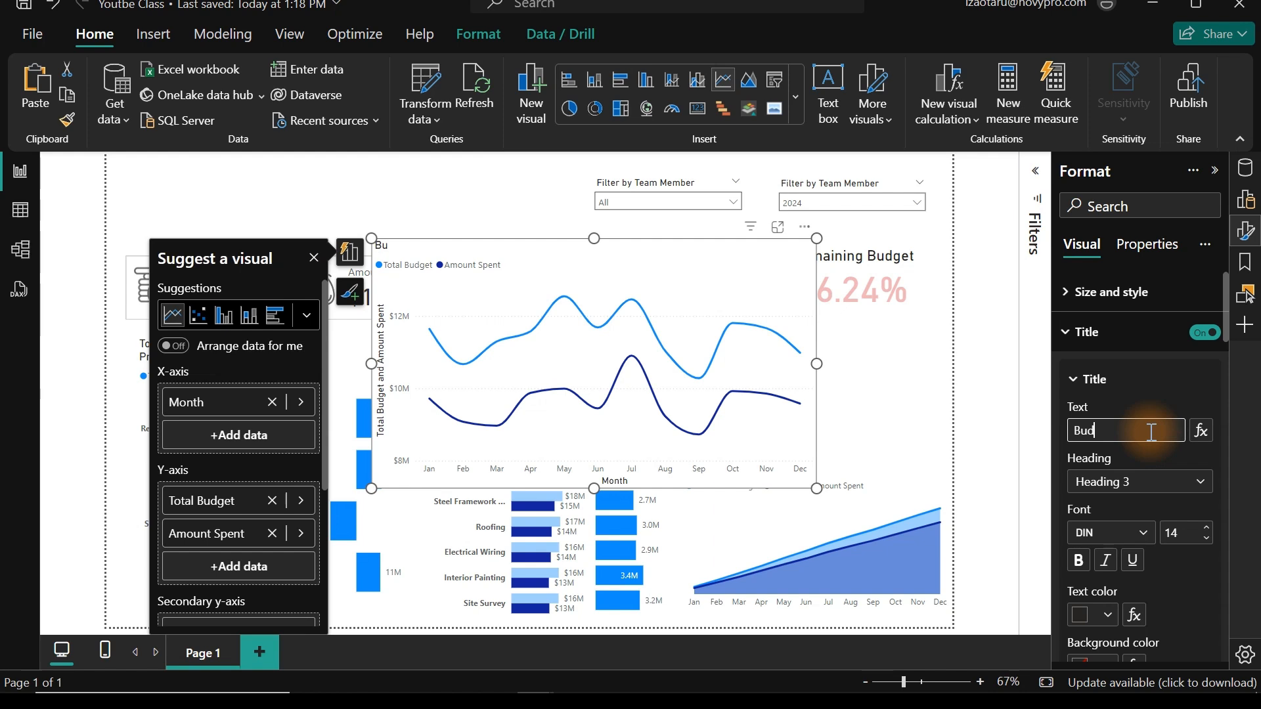
type("get vs Amount Spent")
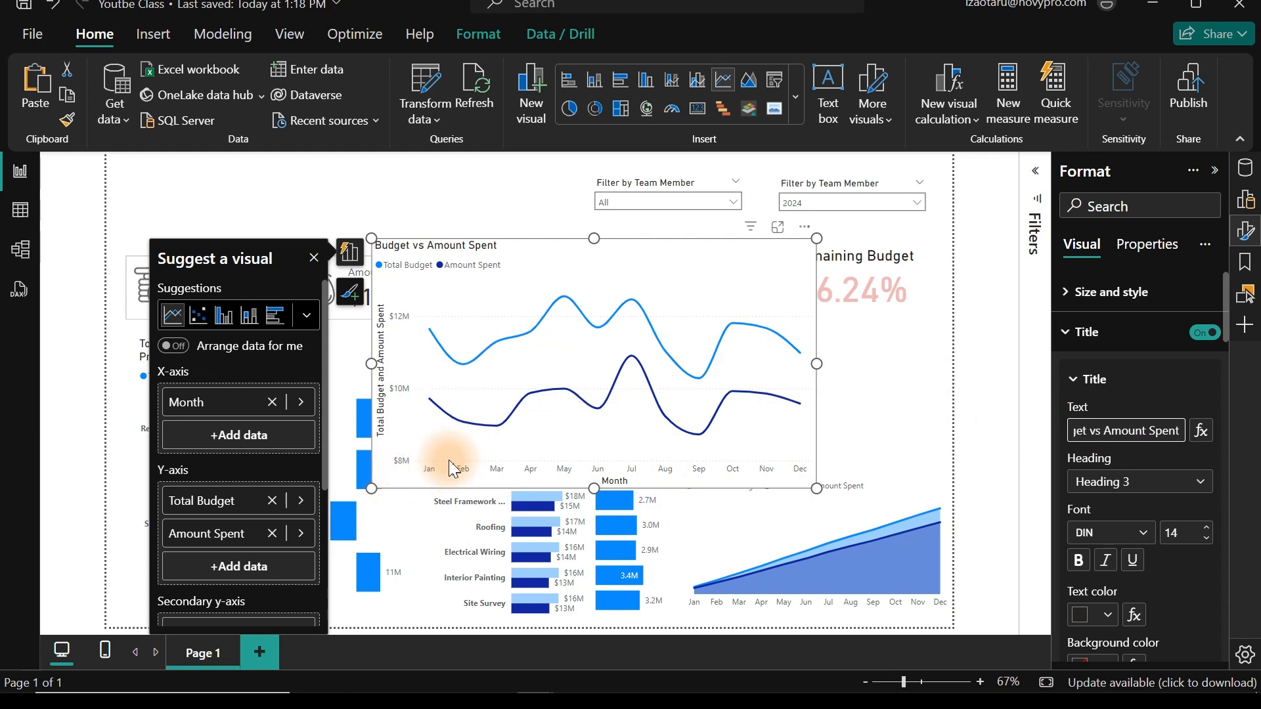
left_click(1107, 333)
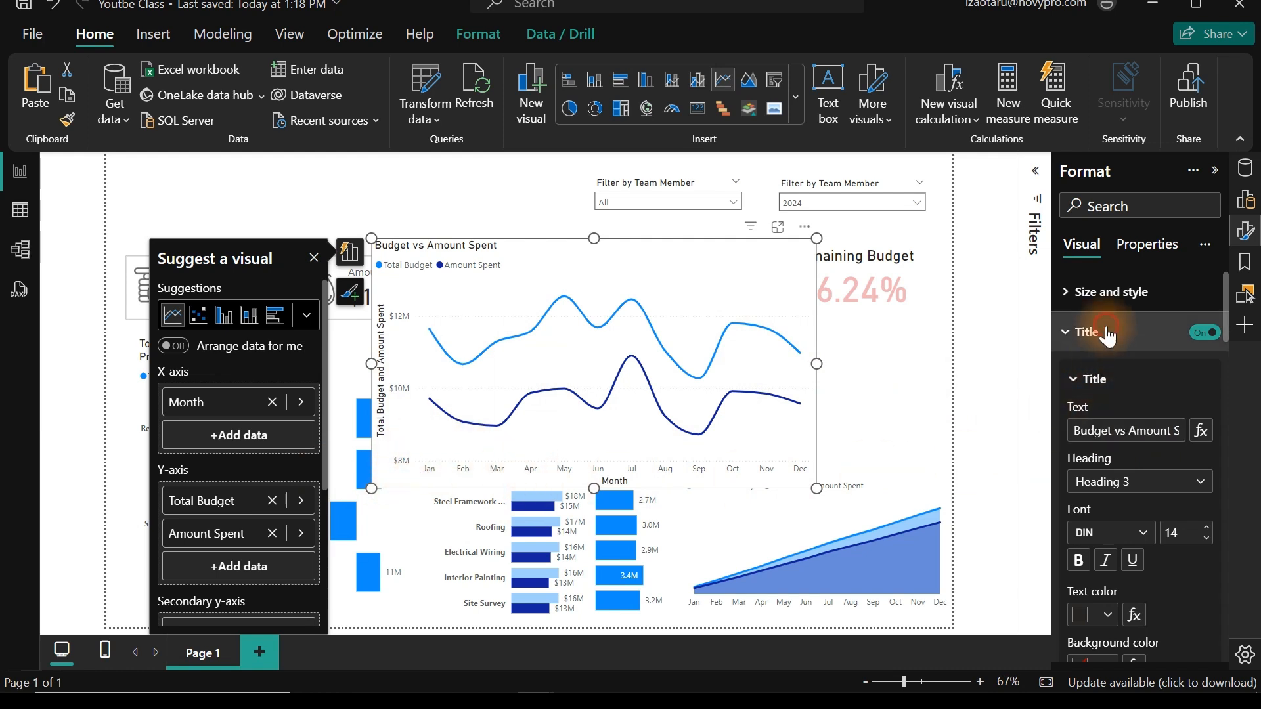
- Turn off the X-axis title of the monthly line chart and make its month labels bold
left_click(1086, 372)
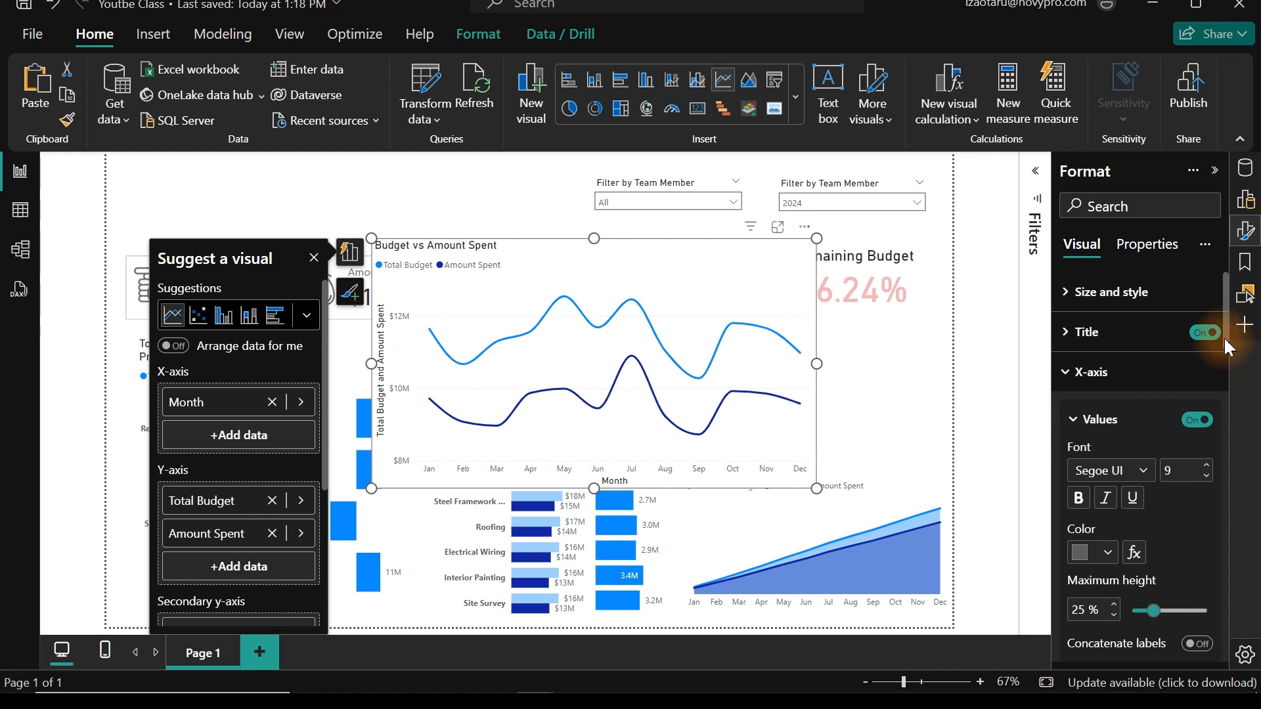
left_click_drag(1224, 337, 1208, 392)
left_click(1200, 383)
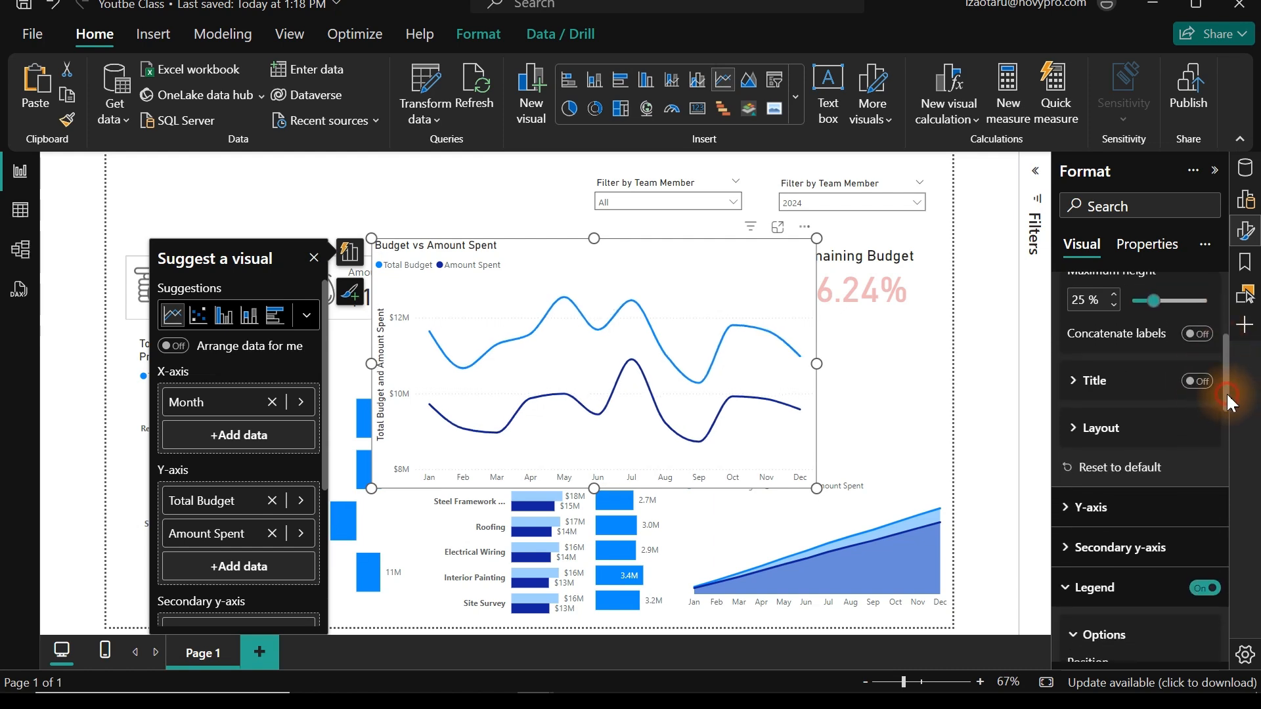
left_click_drag(1227, 392, 1226, 348)
left_click(1080, 400)
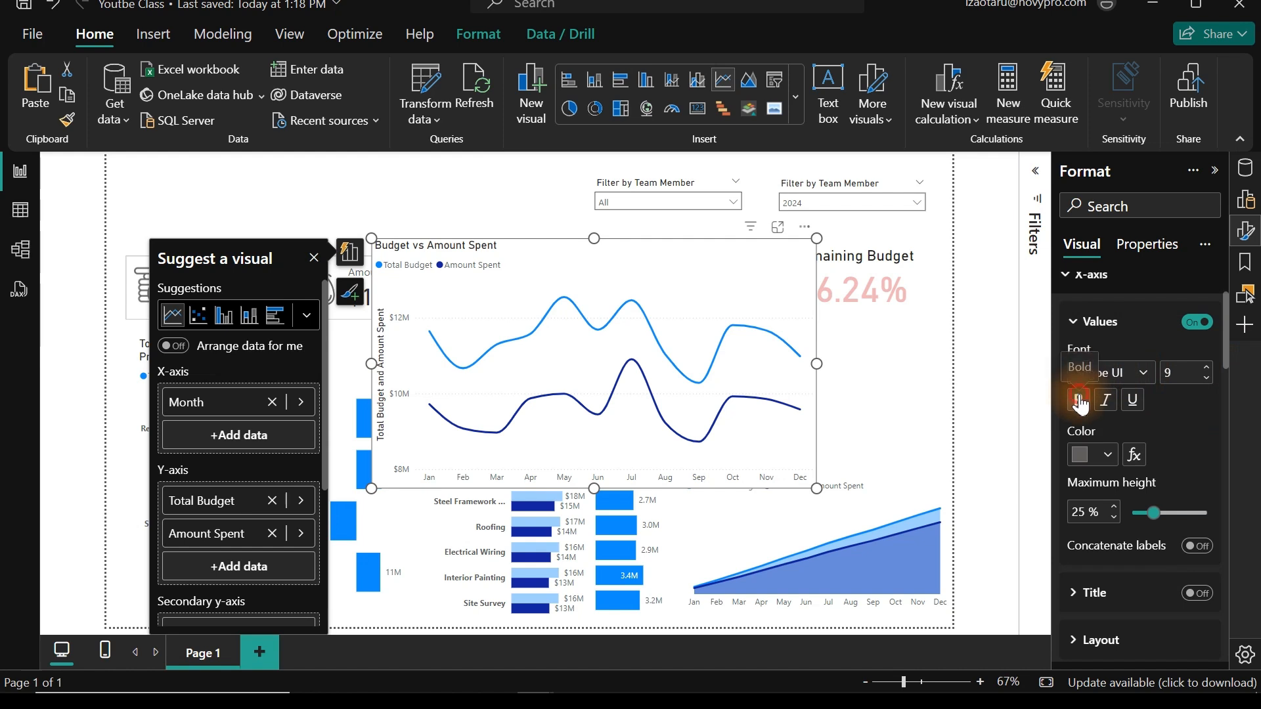
left_click(1227, 348)
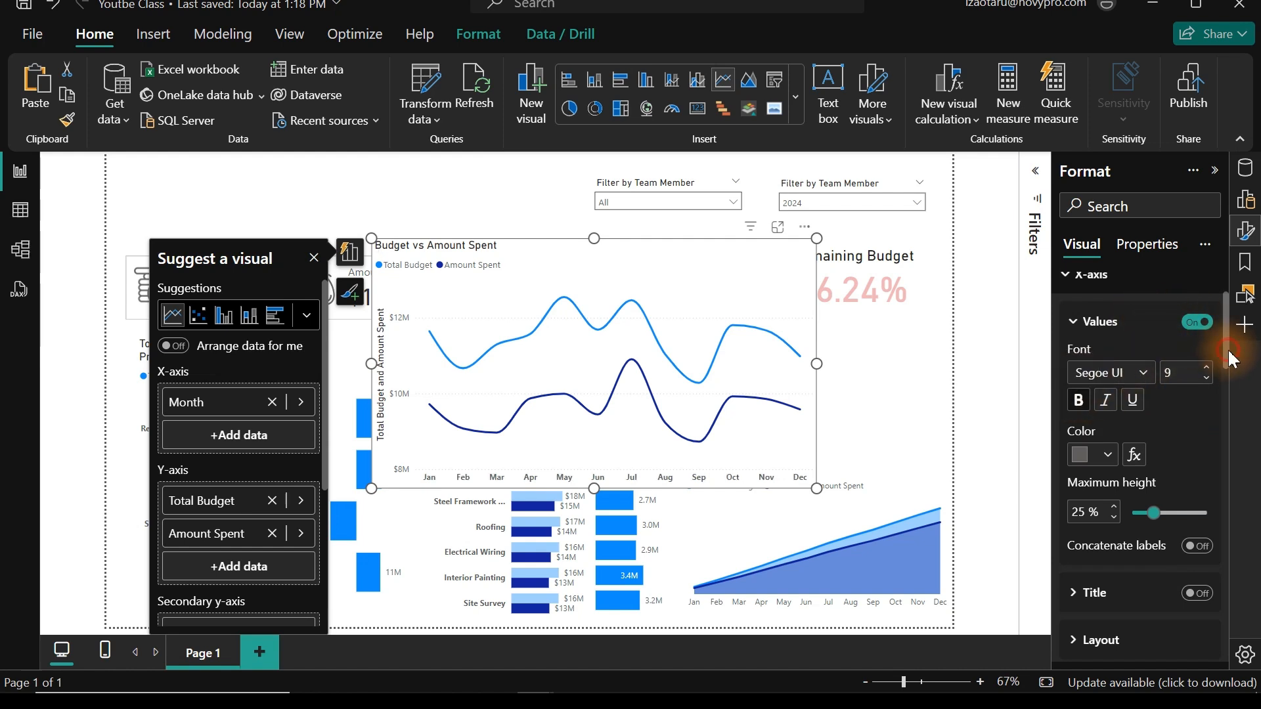
left_click_drag(1227, 348, 1227, 328)
left_click(1092, 370)
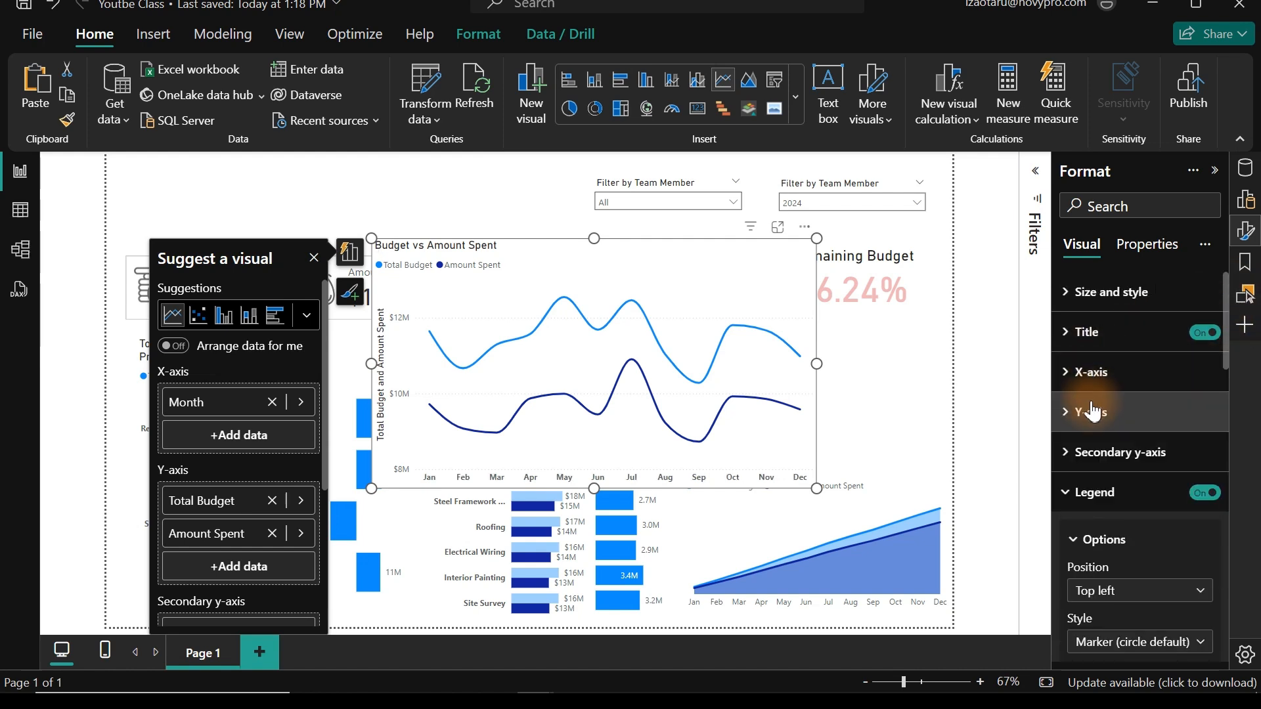
- Turn off both the title and the values of the monthly line chart's Y-axis
left_click(1093, 412)
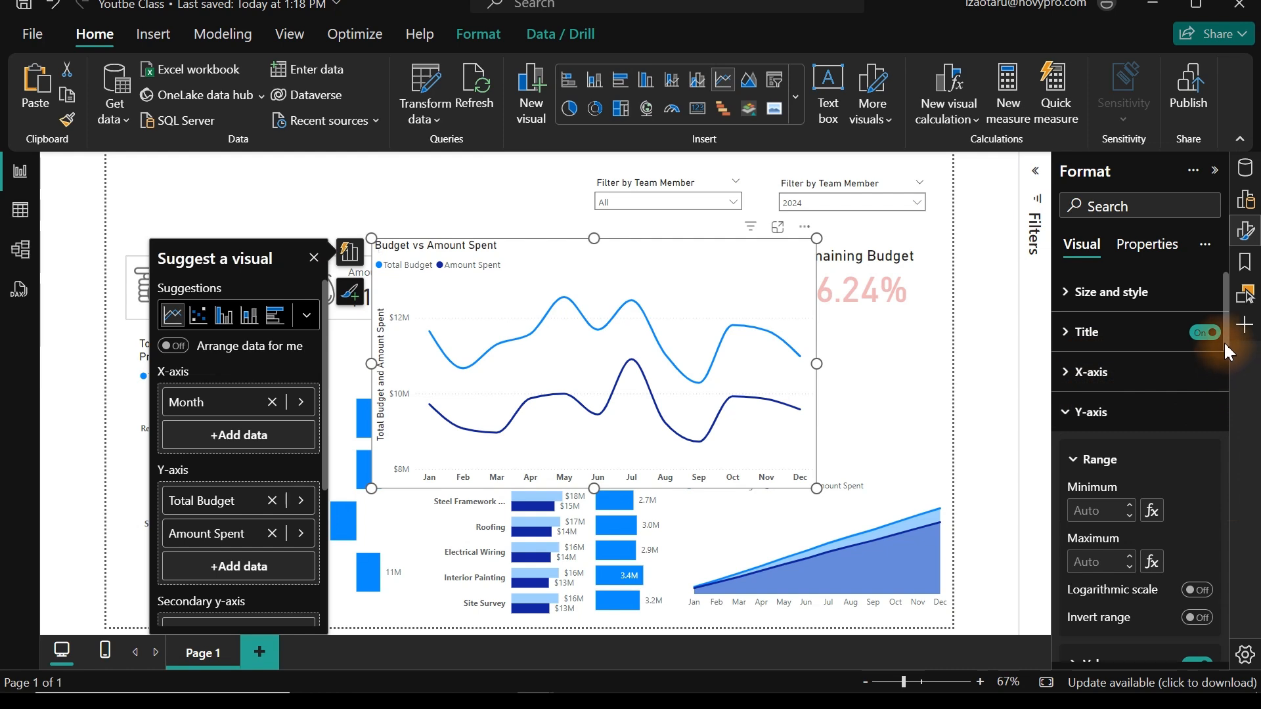
left_click_drag(1224, 338, 1227, 416)
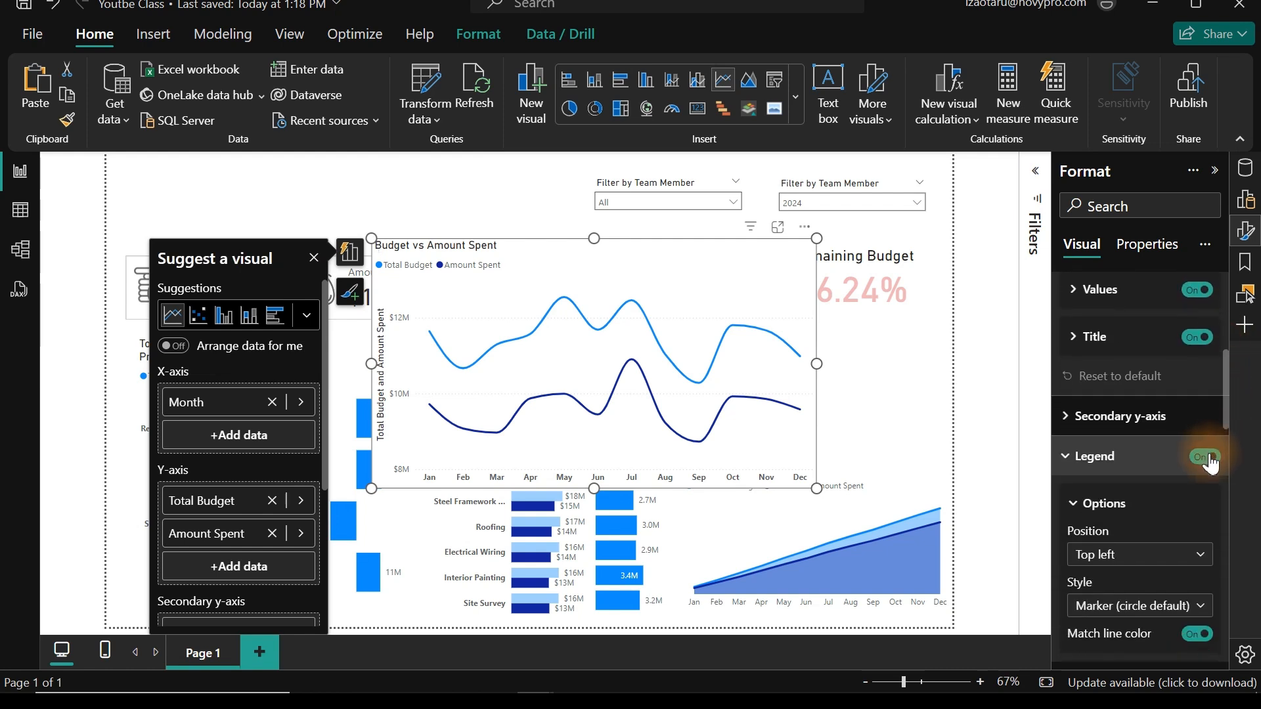
left_click(1197, 337)
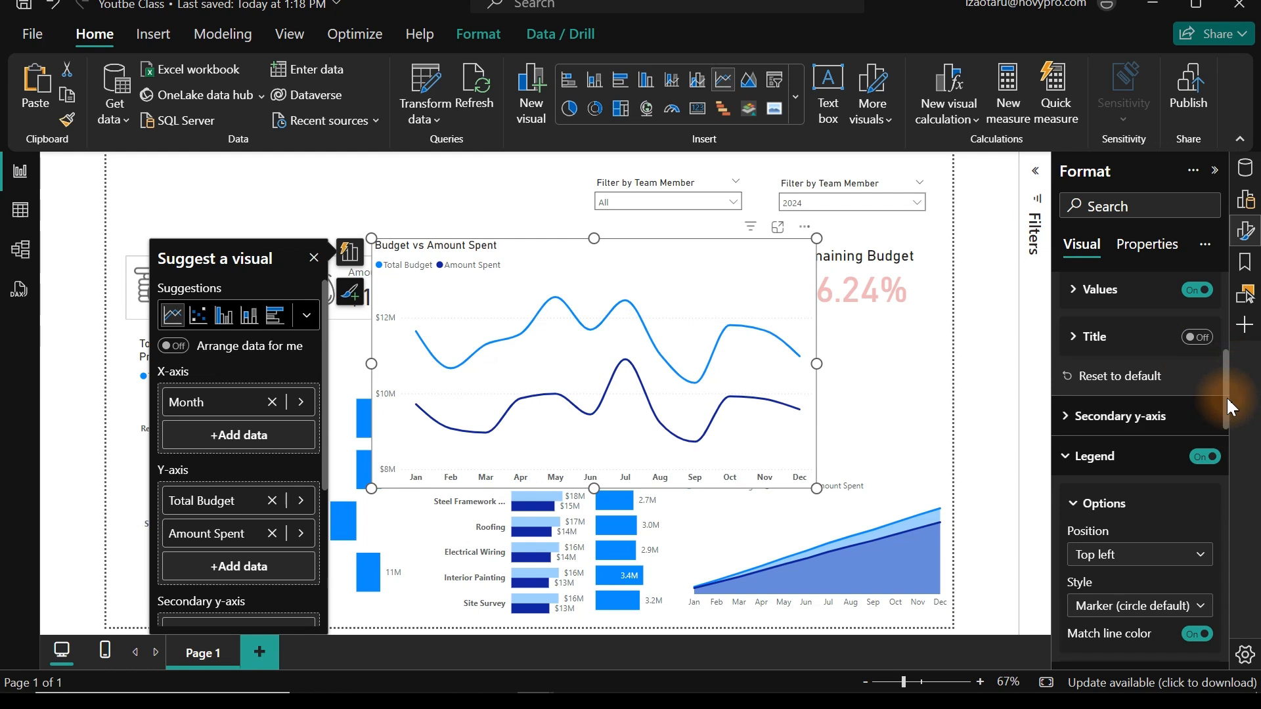
left_click_drag(1225, 409, 1227, 366)
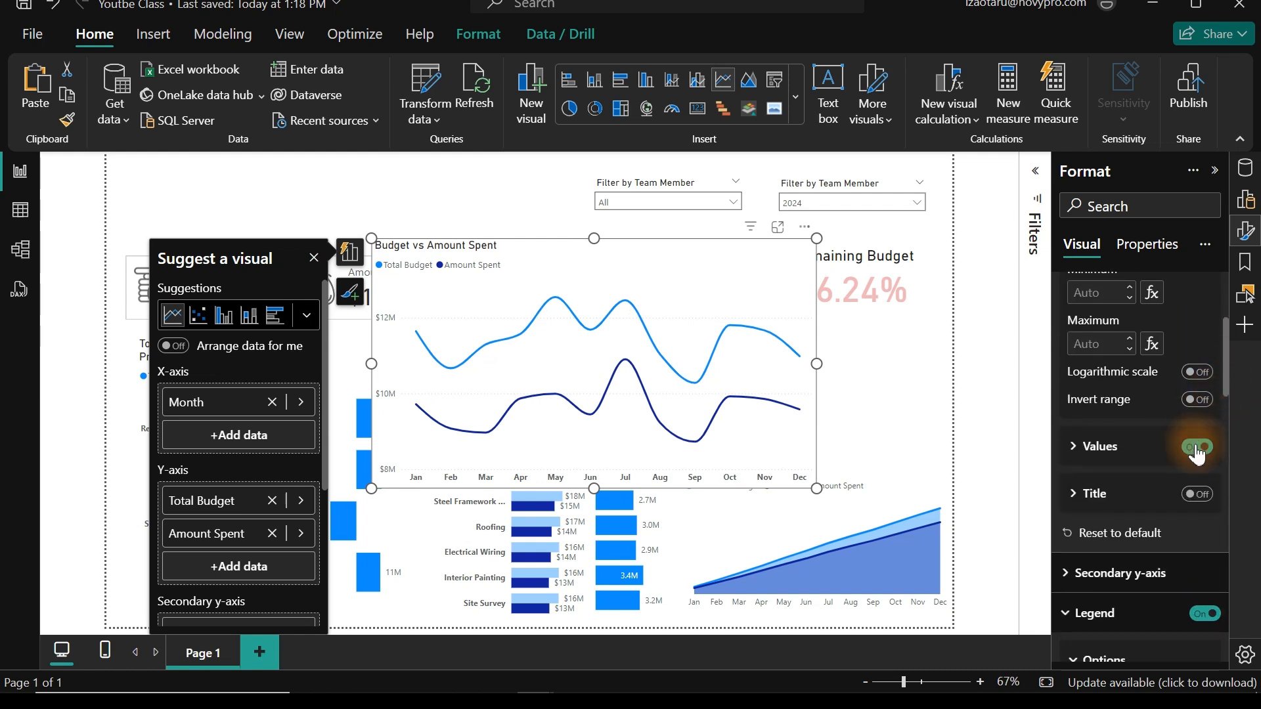
left_click(1197, 447)
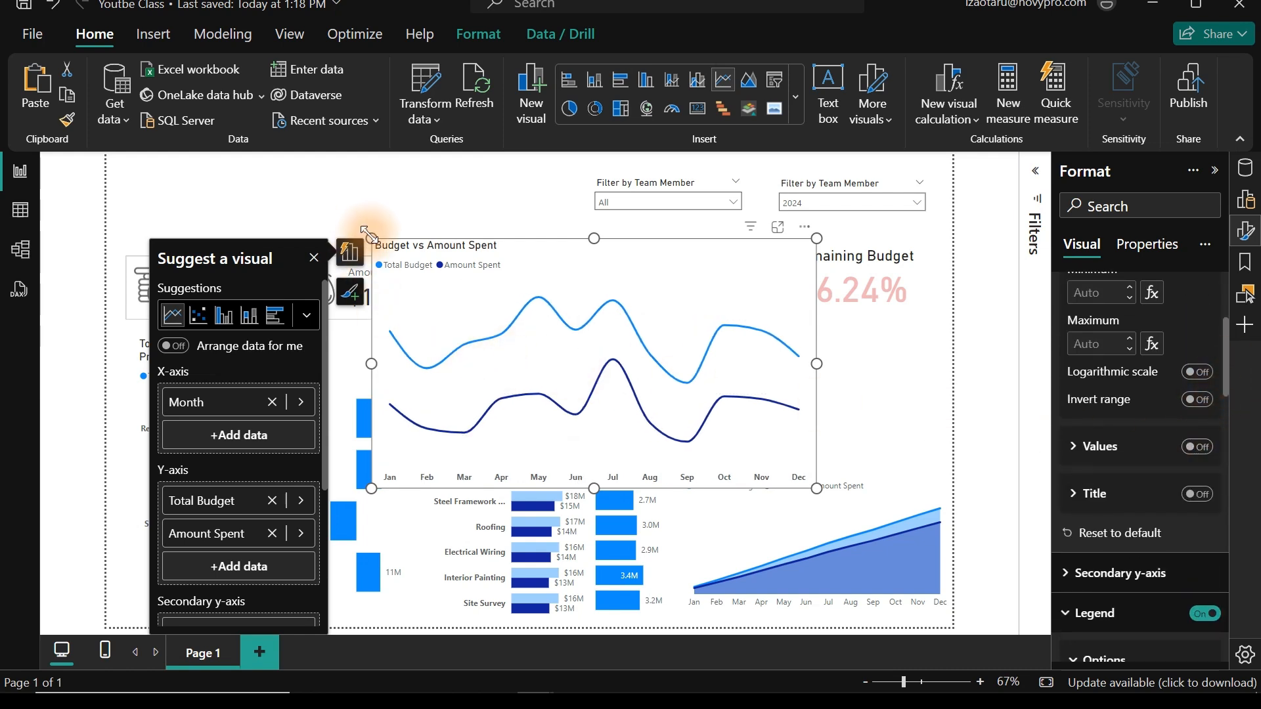
- Shrink the Budget vs Amount Spent chart and place it directly above the Cumulative Analysis chart
left_click_drag(368, 234, 573, 372)
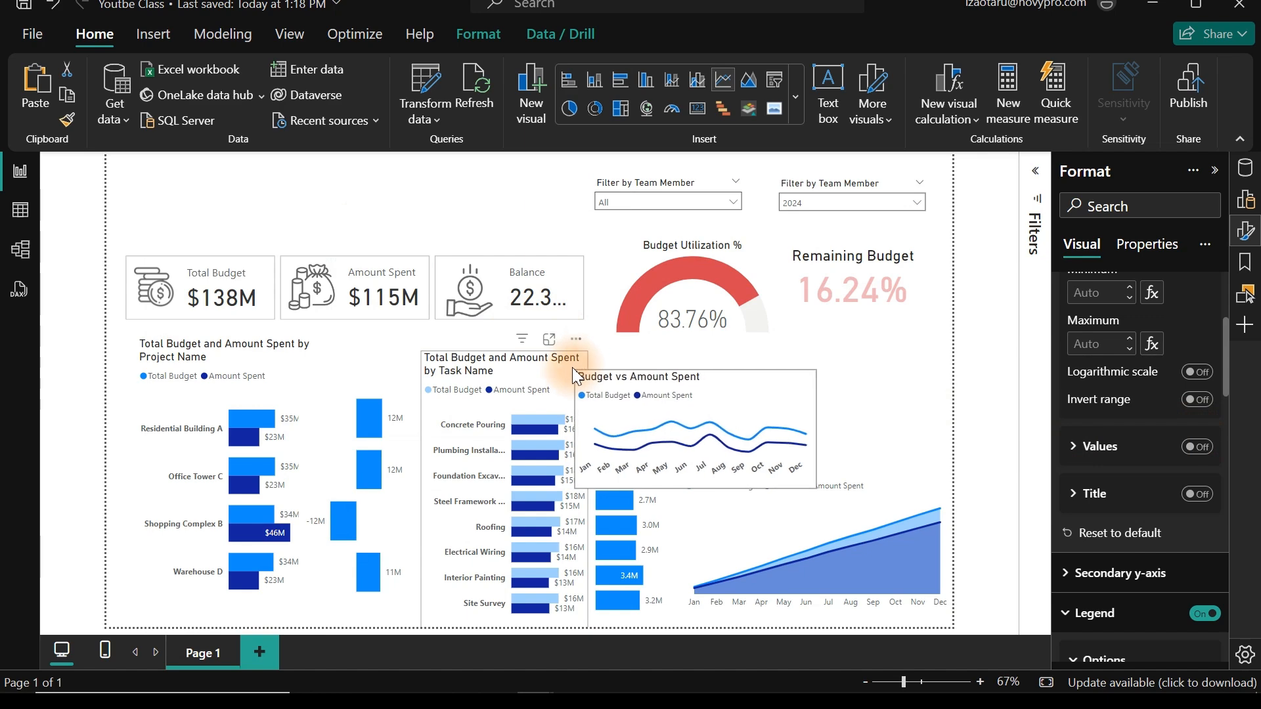
left_click_drag(732, 392, 853, 357)
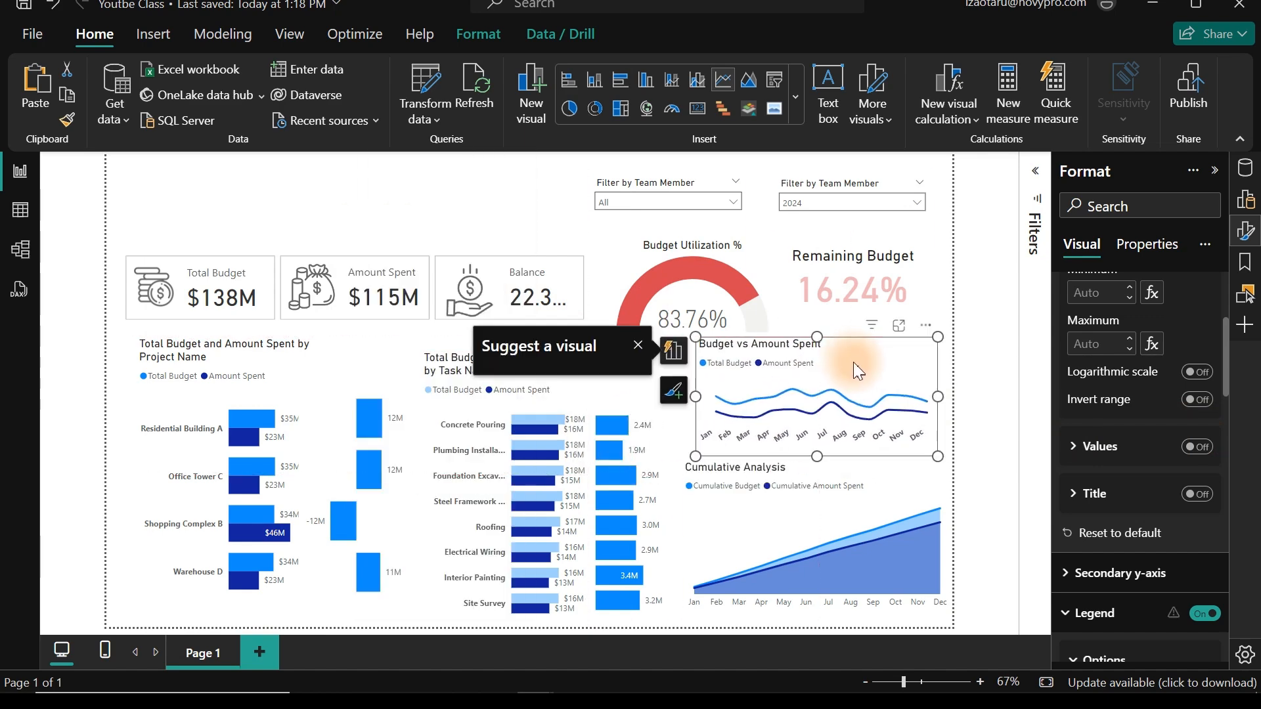
left_click(226, 196)
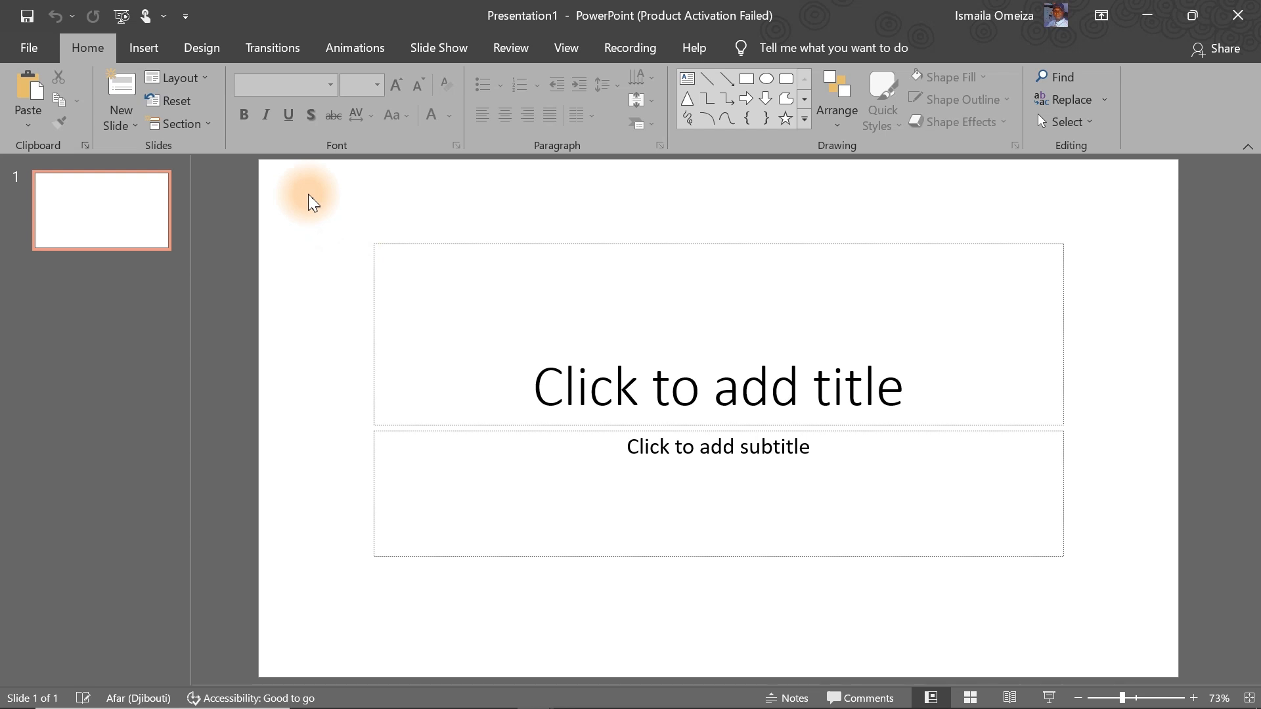
- In PowerPoint, delete the title and subtitle placeholders from the blank slide and draw a rectangle about 7.3 by 1.9 inches near its upper edge
left_click_drag(310, 196, 1156, 601)
key("Delete")
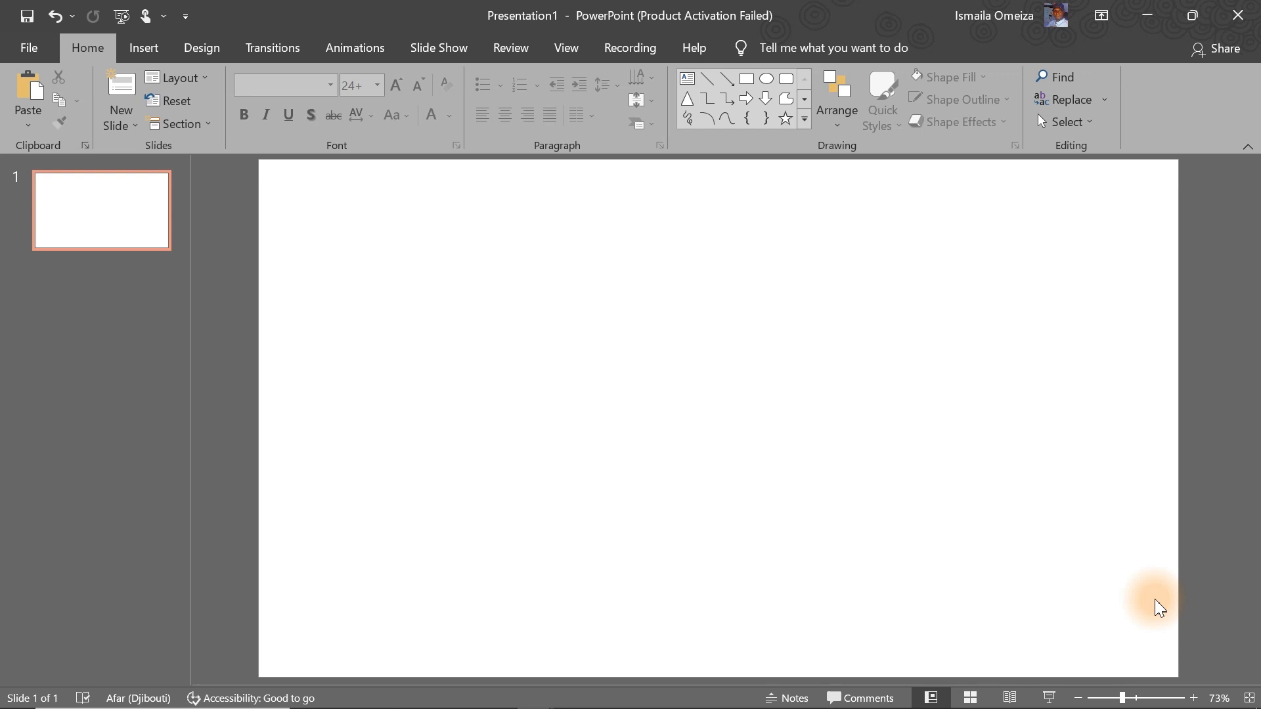
left_click(749, 80)
left_click_drag(346, 191, 852, 319)
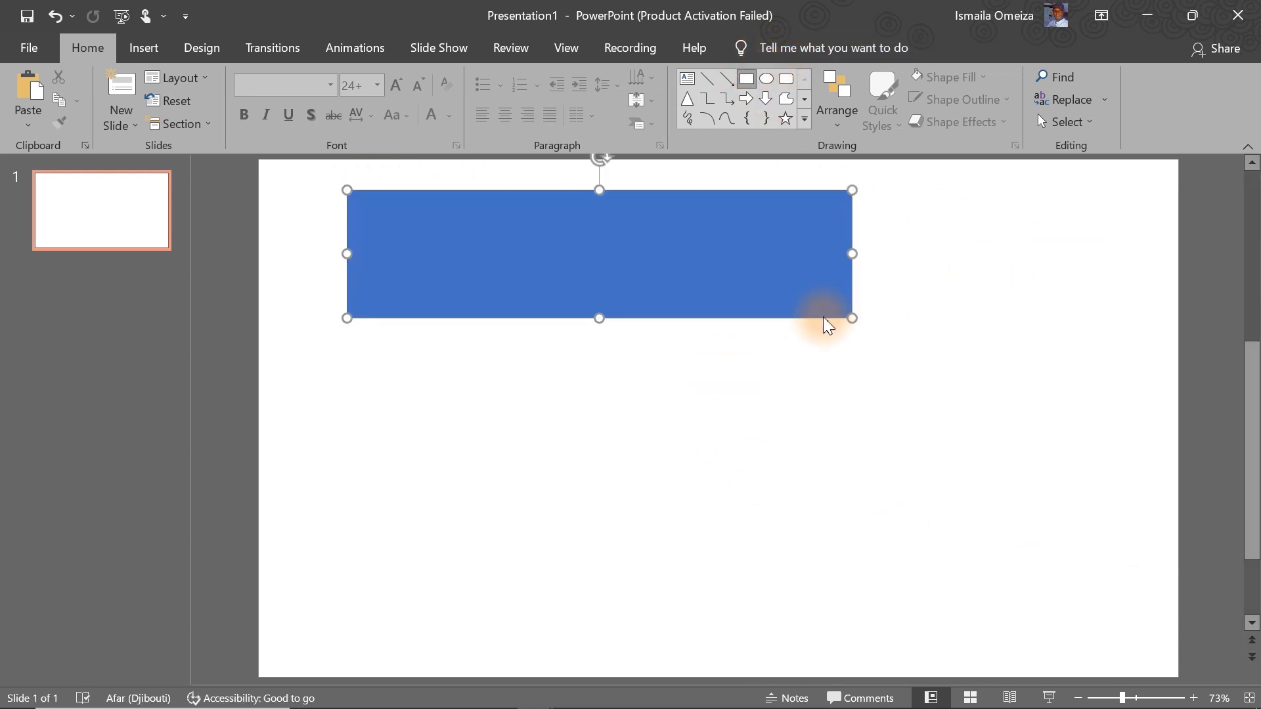
left_click_drag(682, 280, 721, 283)
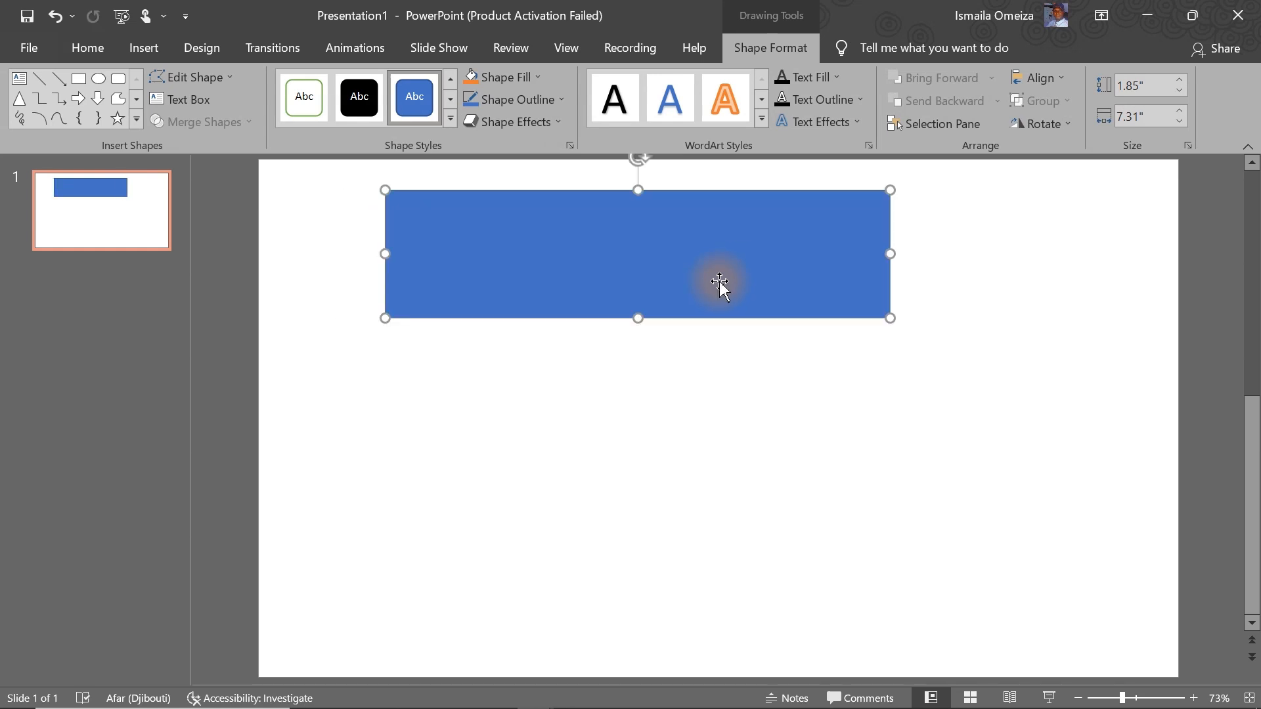
- Resize the blue rectangle to 0.85" high and 13.33" wide and align it as a full-width header along the slide's upper edge
left_click(1132, 85)
key("BackSpace")
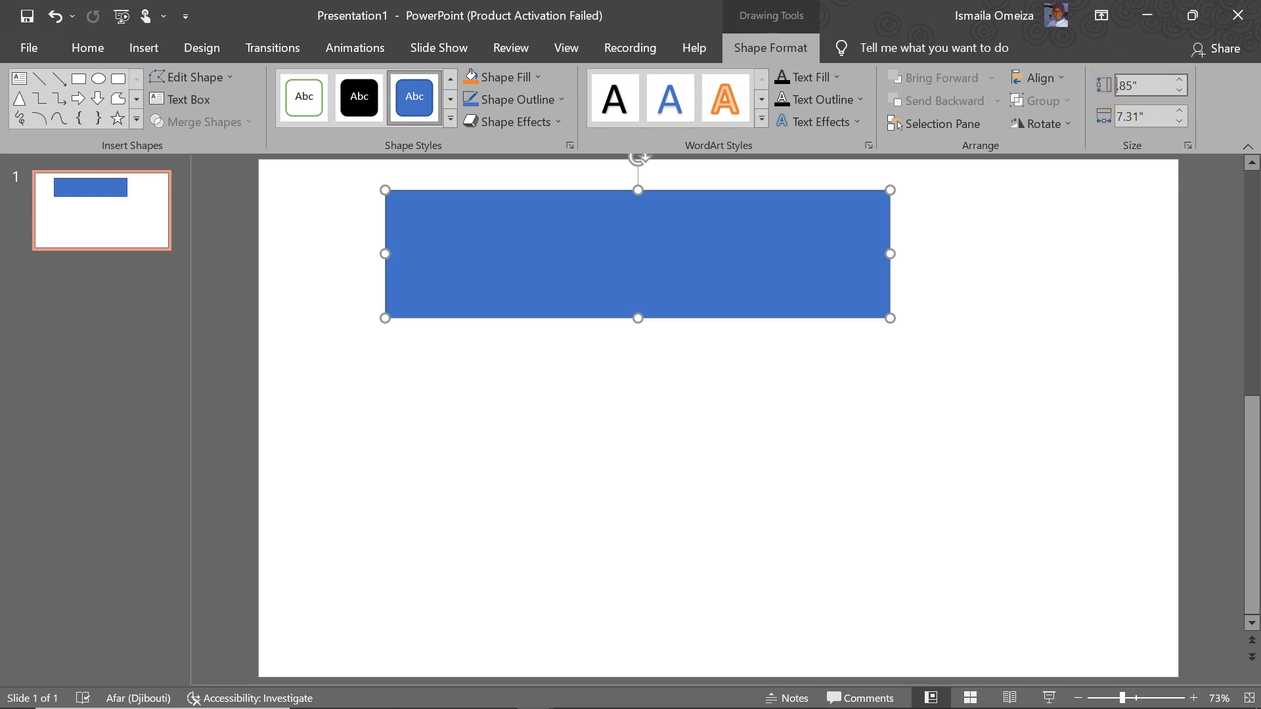
type("0")
key("Tab")
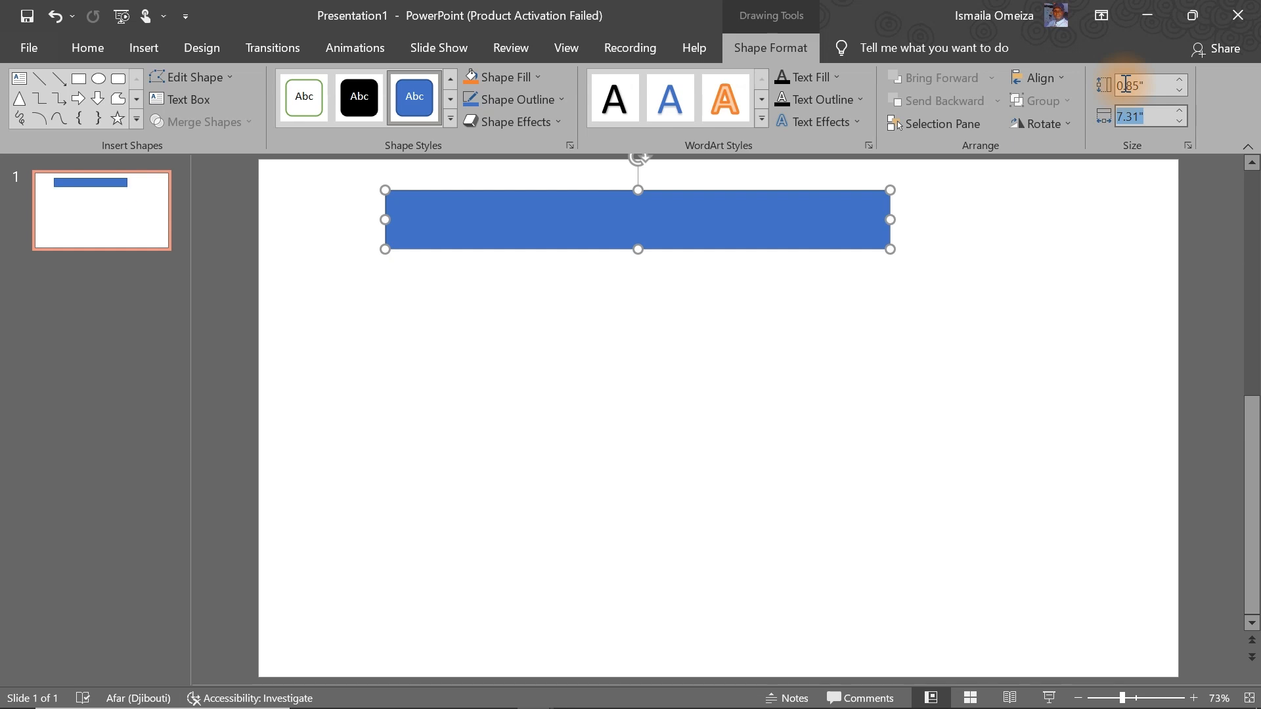
type("13.33\"")
key("Return")
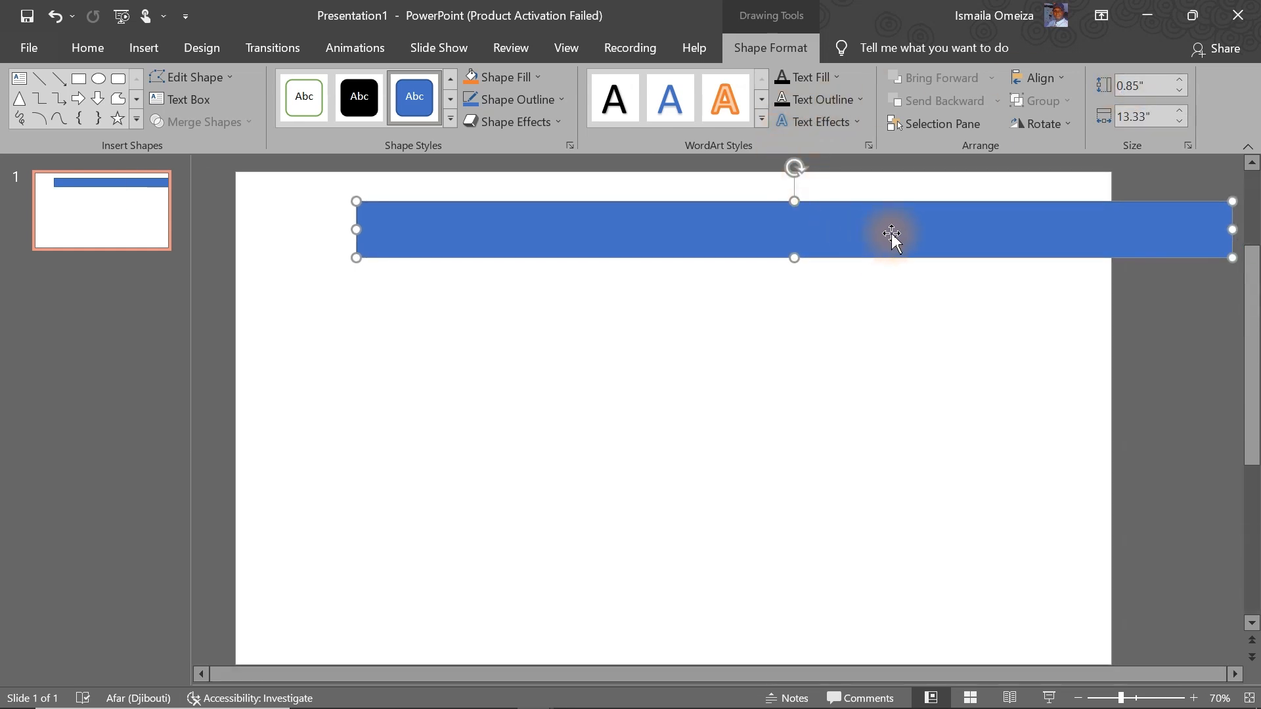
left_click_drag(891, 235, 766, 207)
left_click(665, 322)
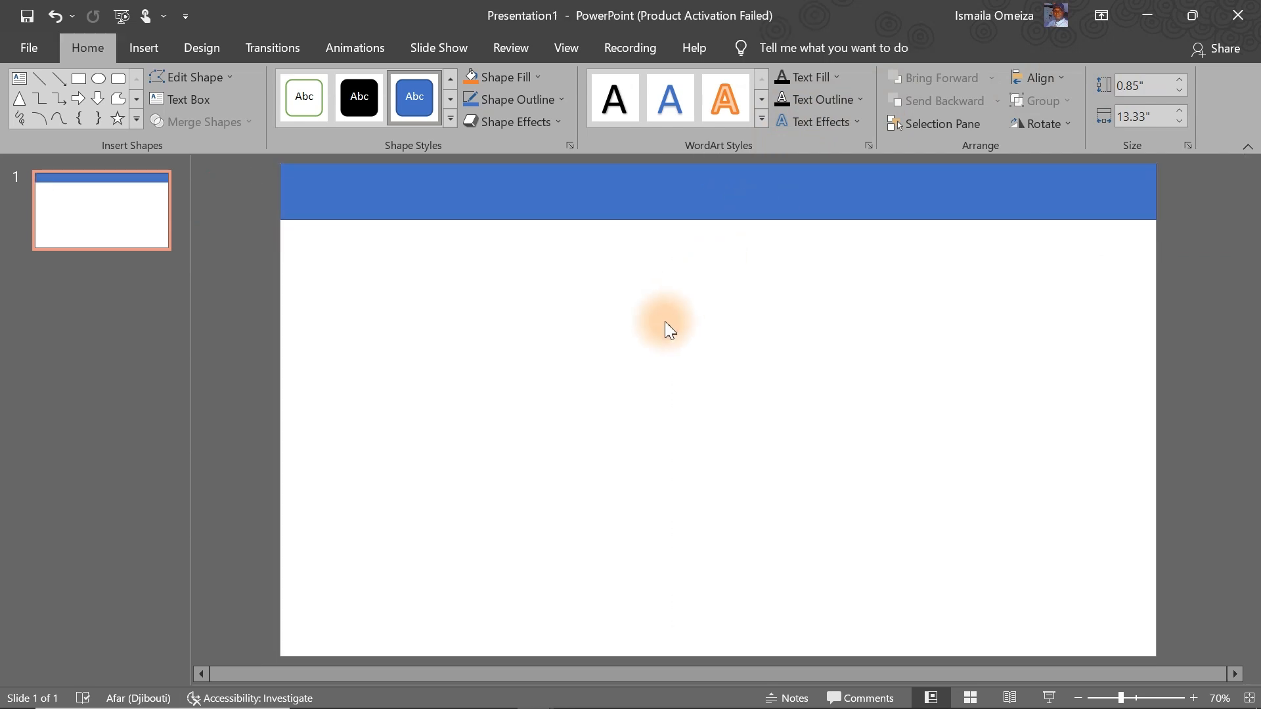
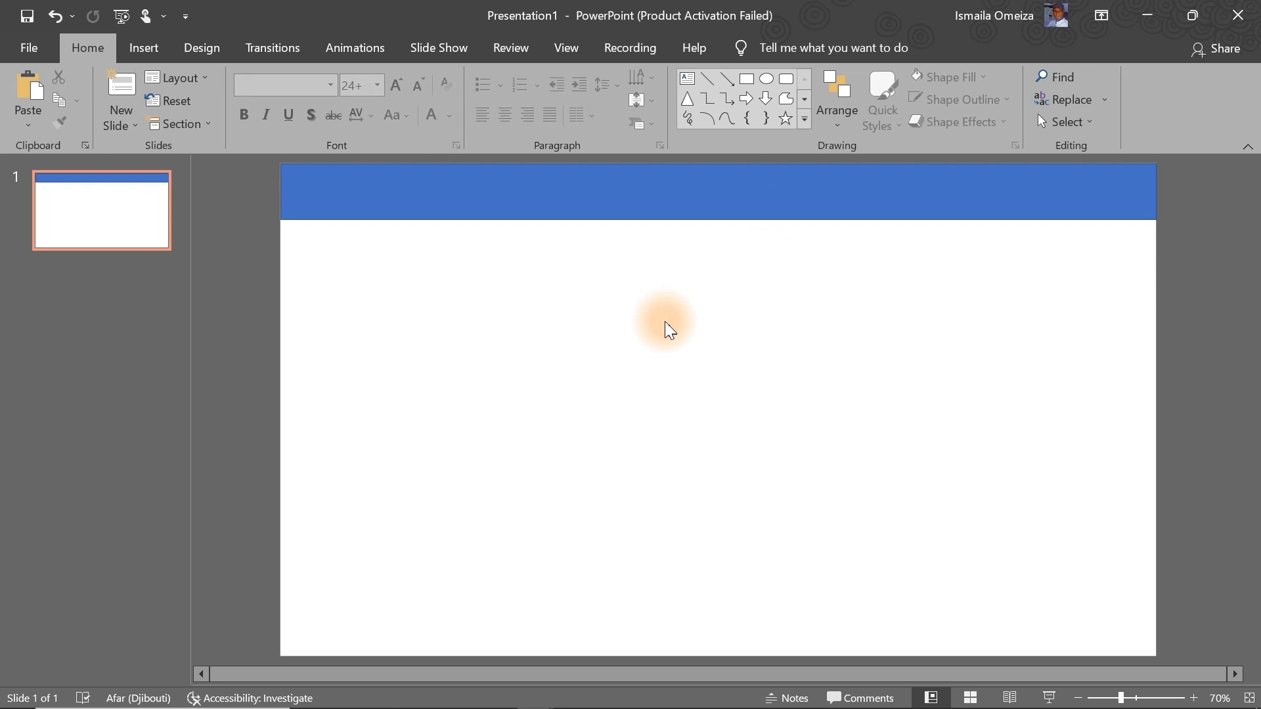
- Insert the Skyline Constructors logo from the Project Management folder on this device and shrink it to a small picture just below the blue header
double_click(153, 49)
left_click(157, 46)
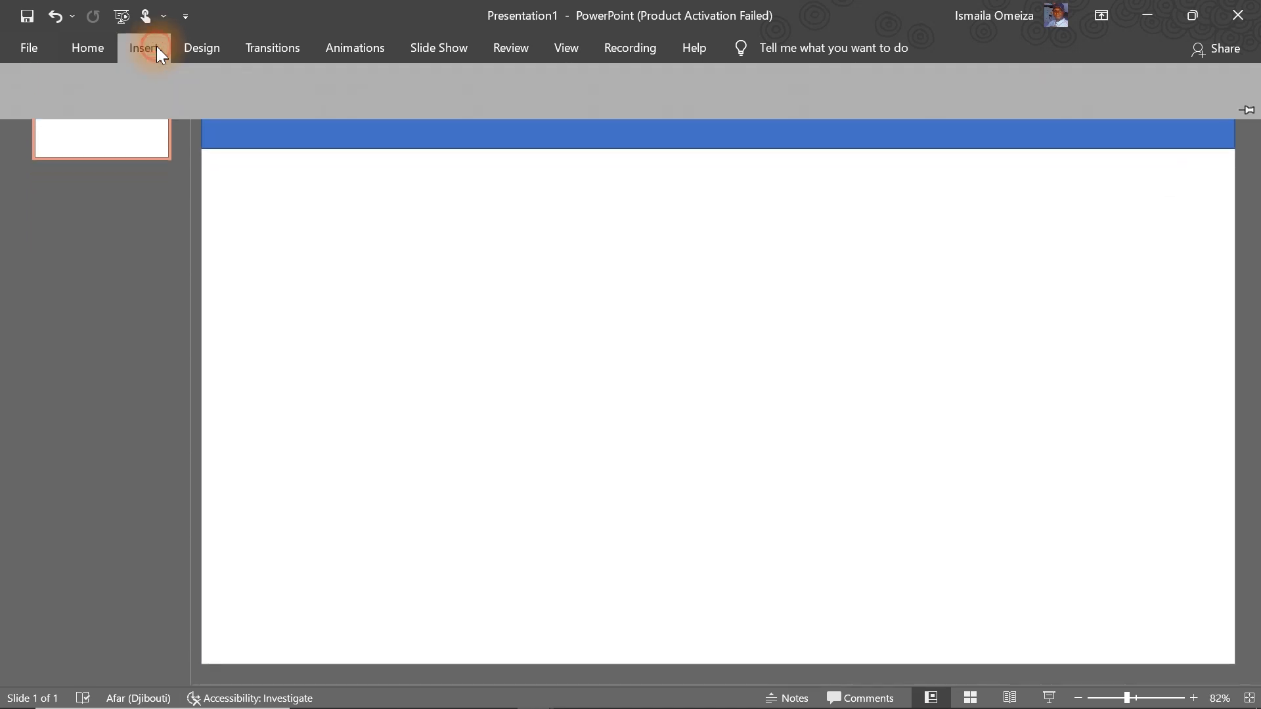
left_click(149, 128)
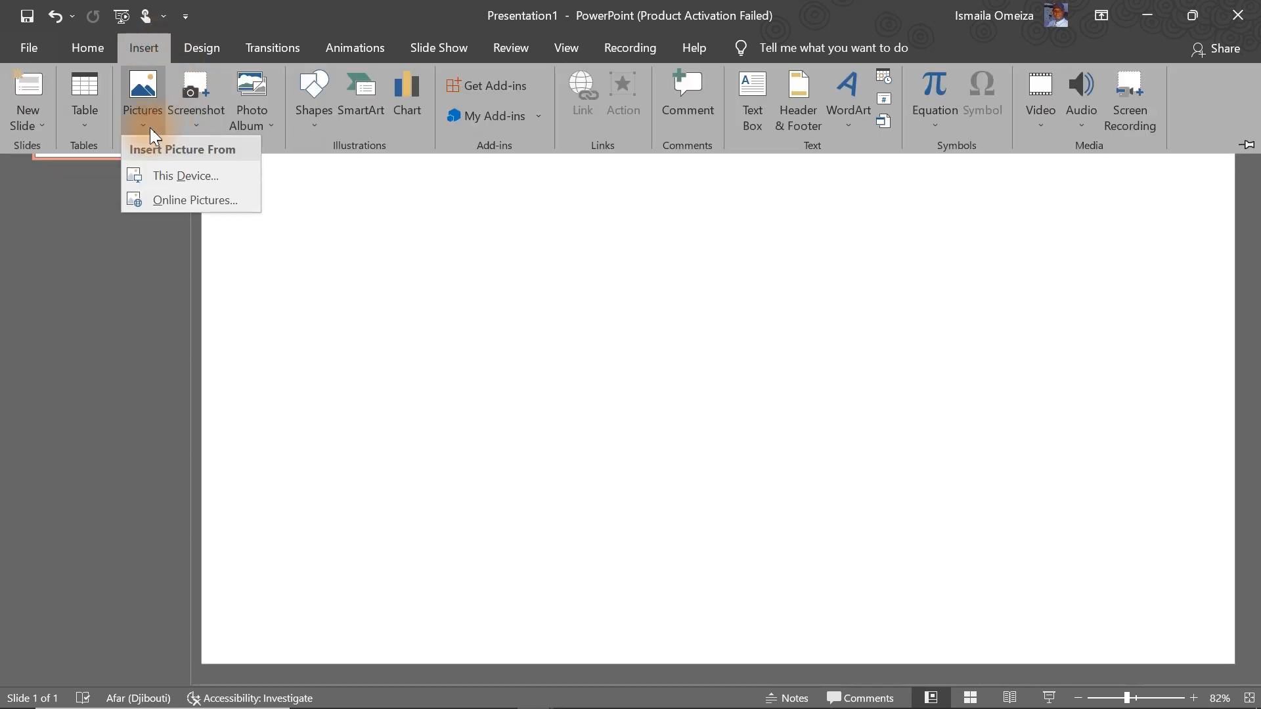
left_click(187, 183)
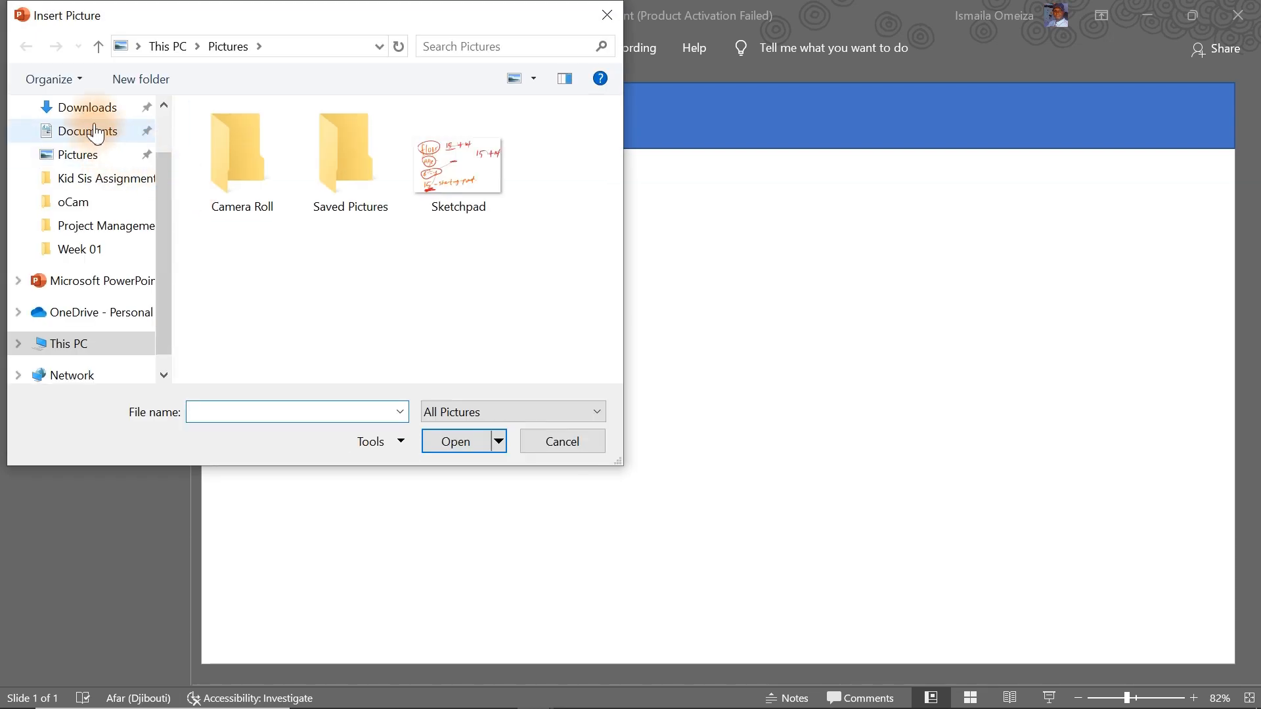
left_click_drag(157, 207, 167, 169)
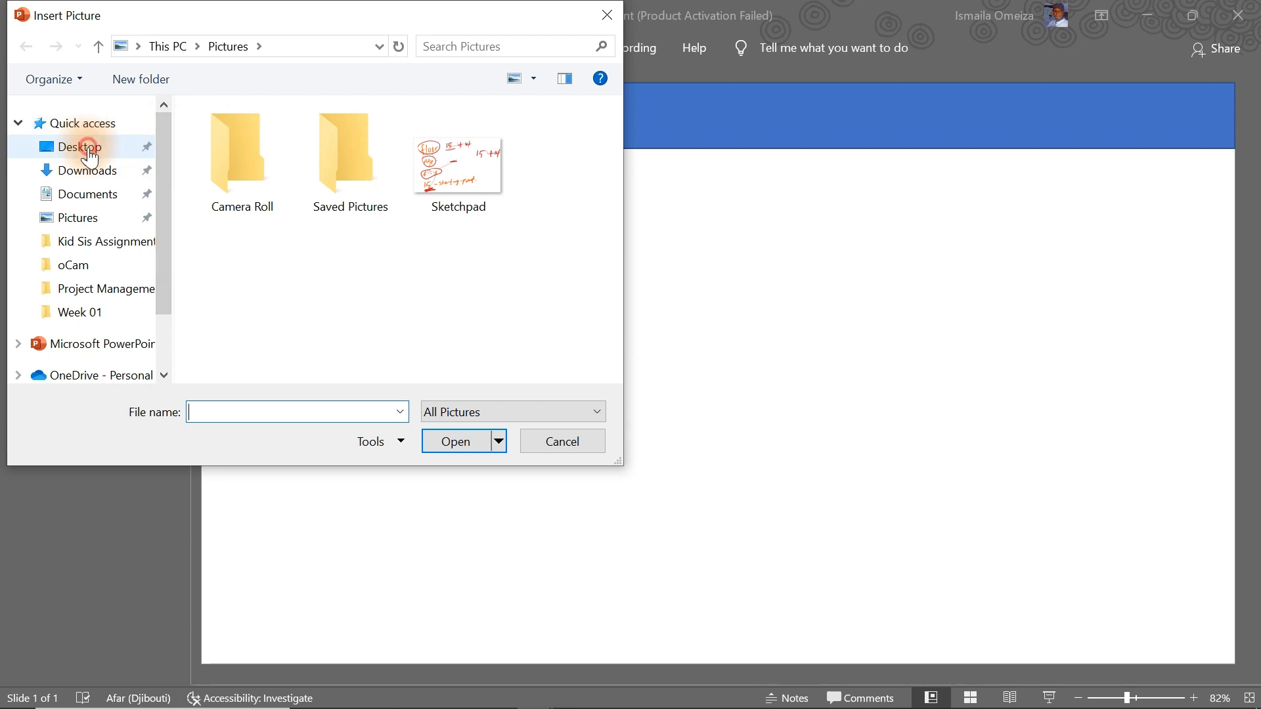
left_click(85, 150)
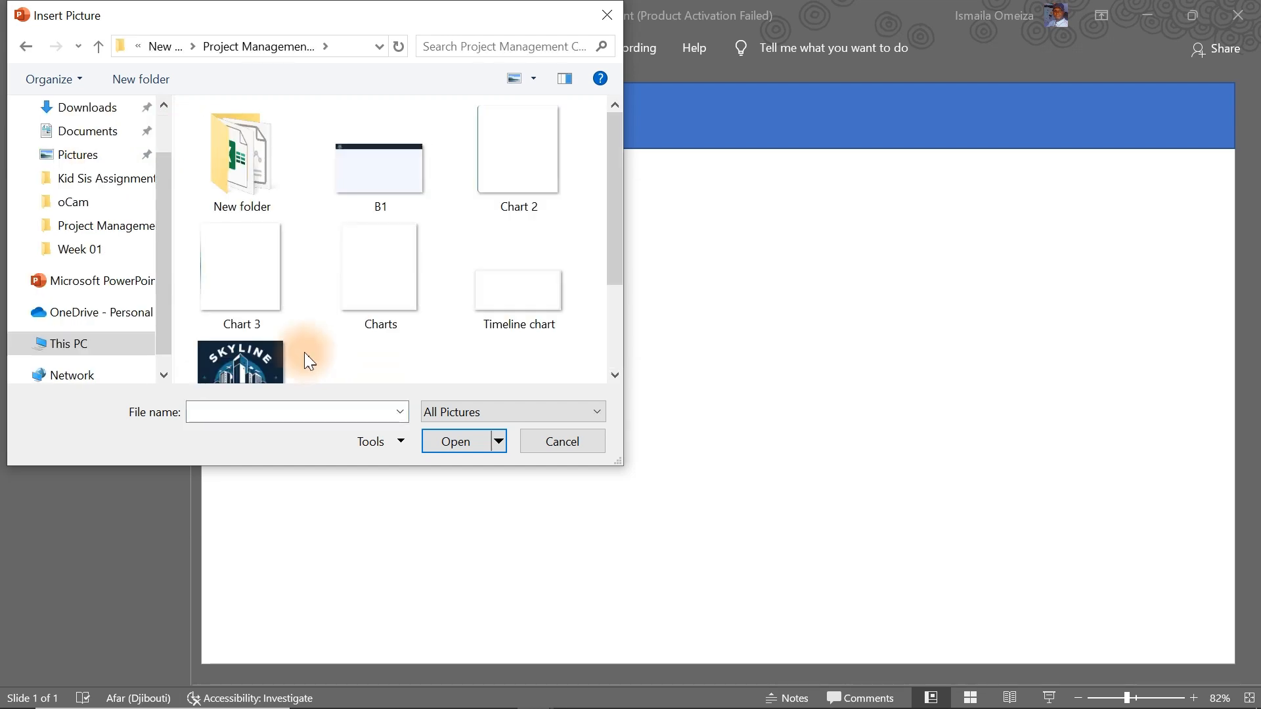
double_click(265, 352)
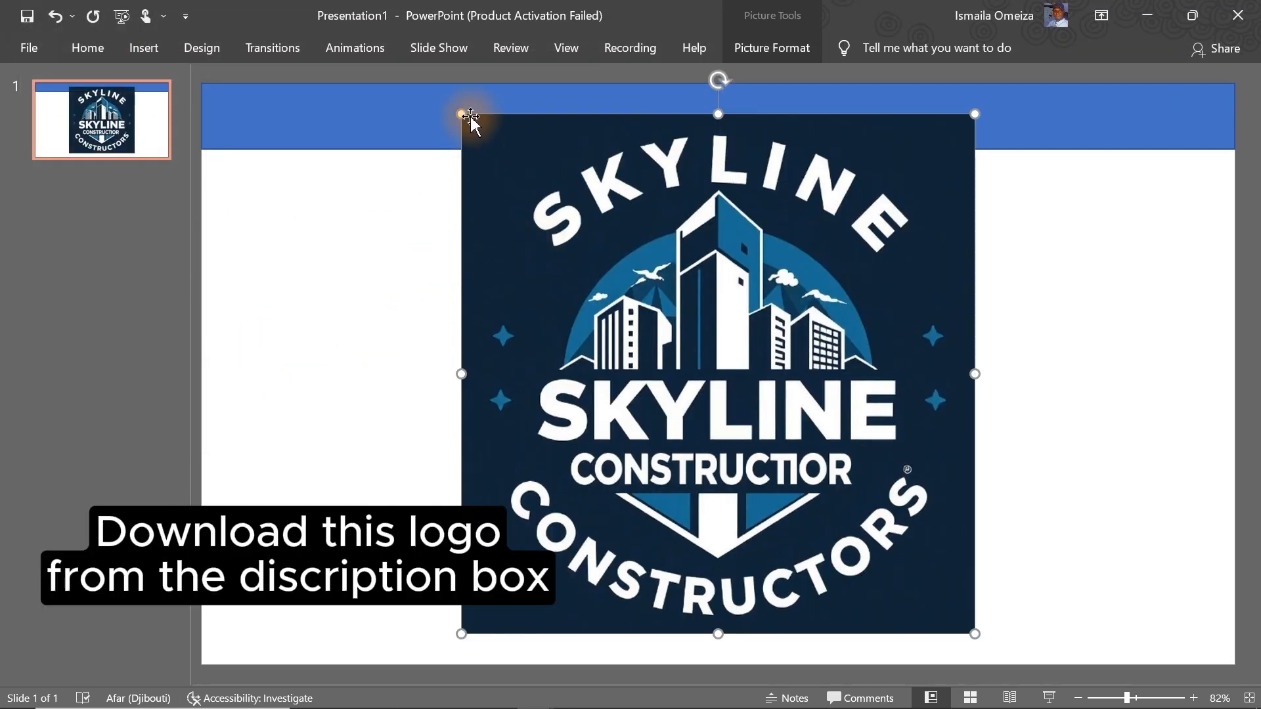
left_click_drag(461, 115, 302, 214)
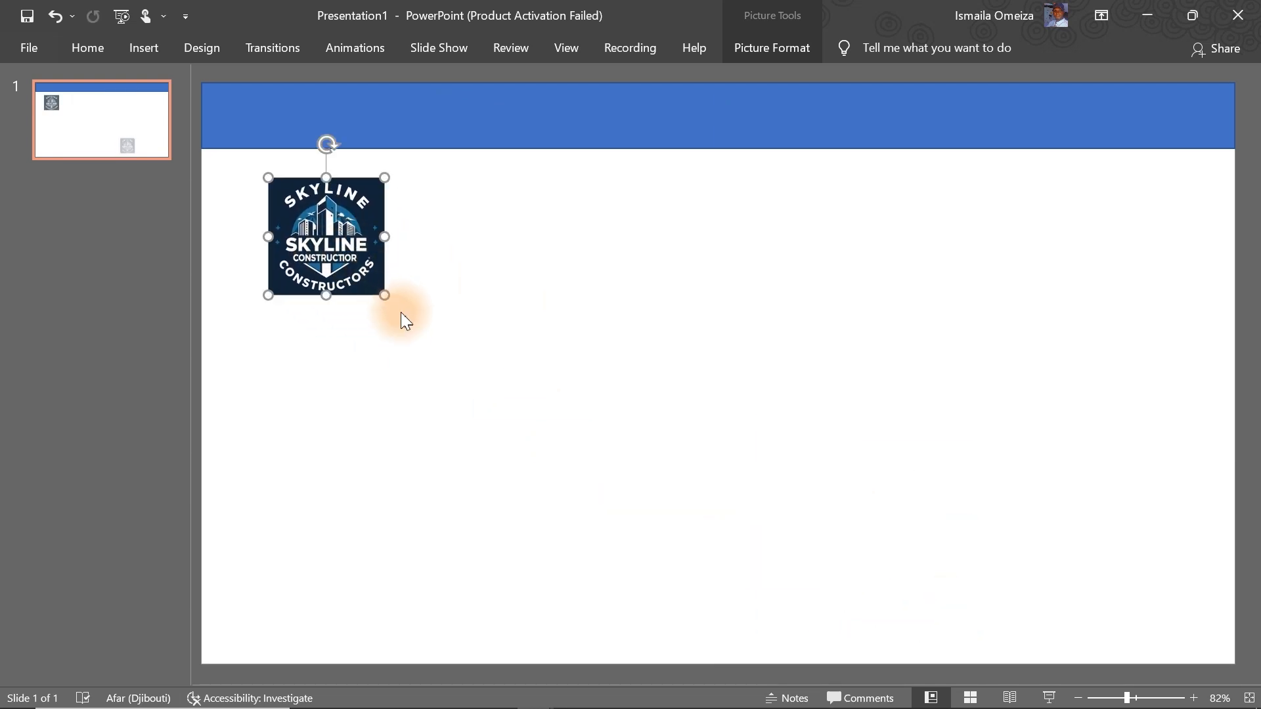
- Shrink the Skyline Constructors logo to the height of the blue header and place it inside the band near its start
left_click_drag(385, 294, 272, 160)
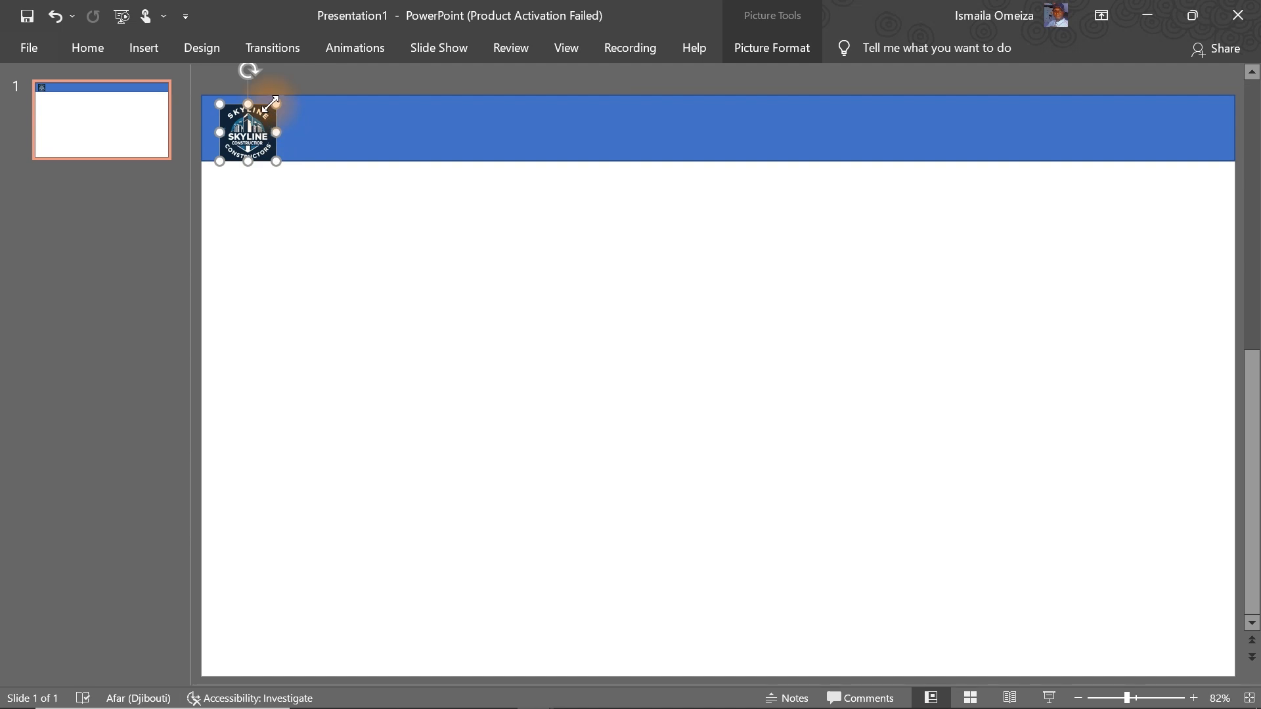
left_click_drag(274, 105, 276, 98)
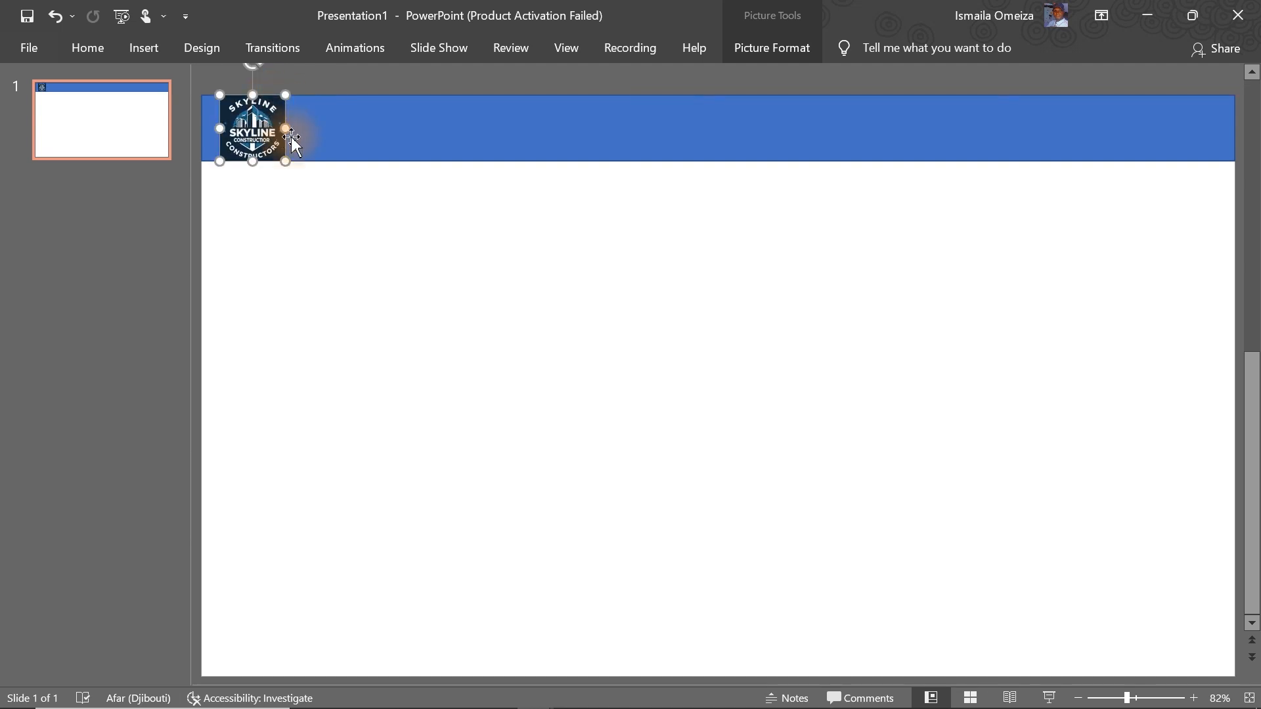
left_click(412, 263)
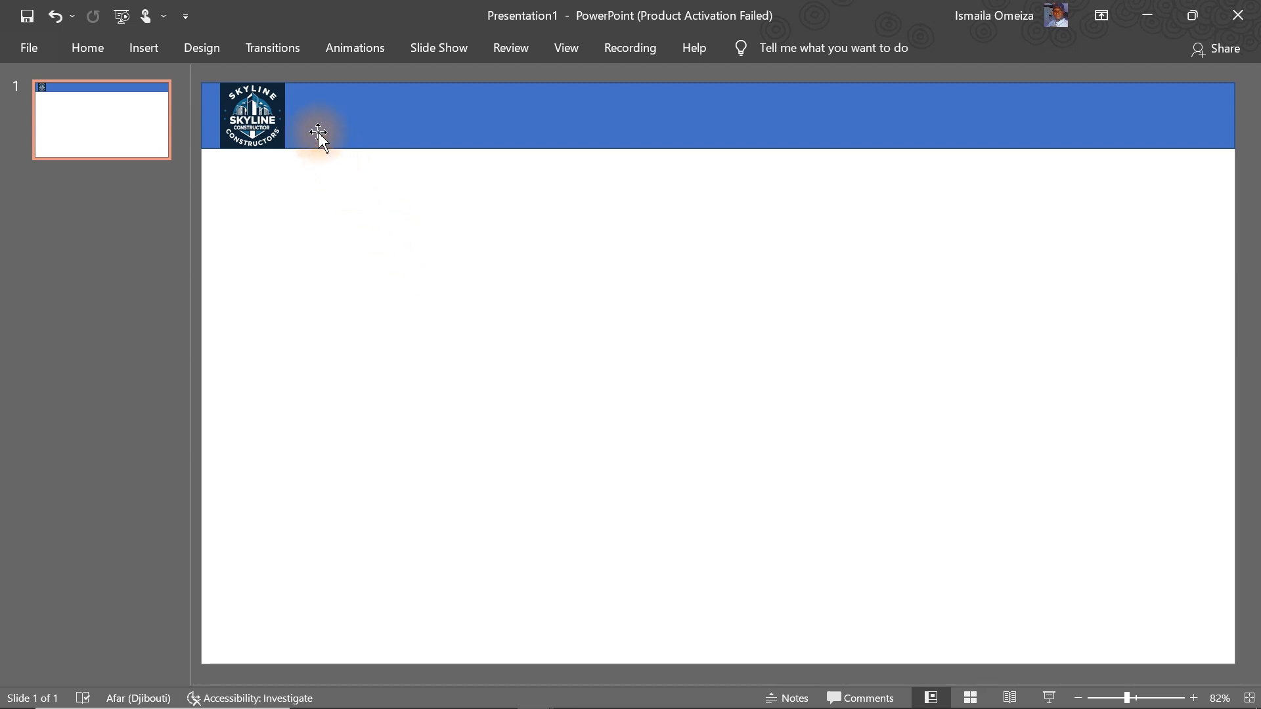
- Remove the outline of the blue header rectangle
left_click(262, 109)
left_click(449, 119)
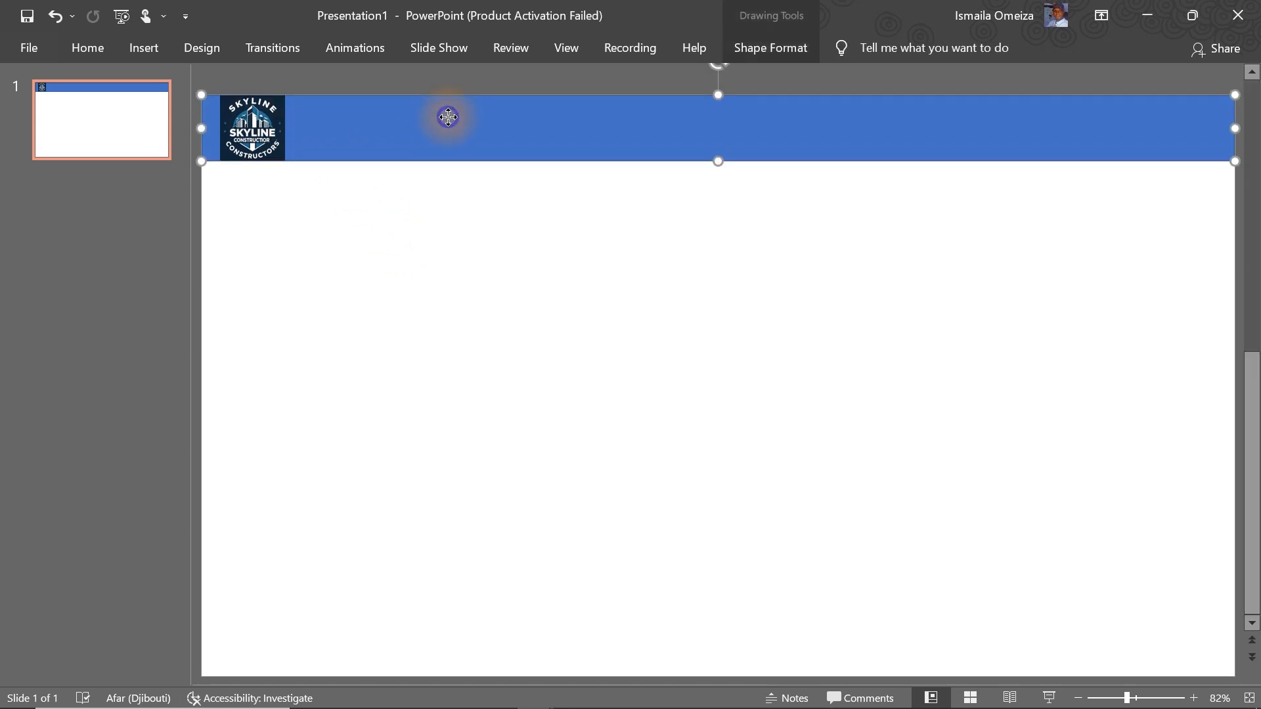
right_click(449, 118)
left_click(535, 525)
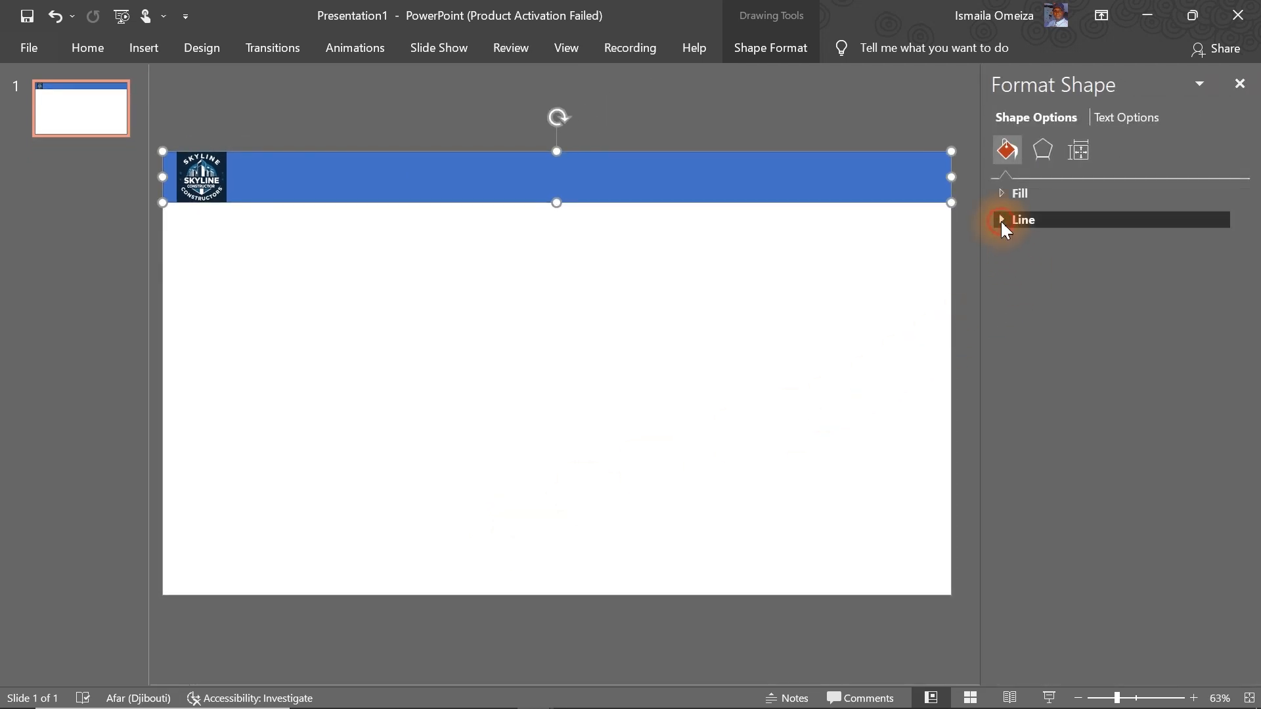
left_click(1000, 219)
left_click(1031, 252)
left_click(1002, 220)
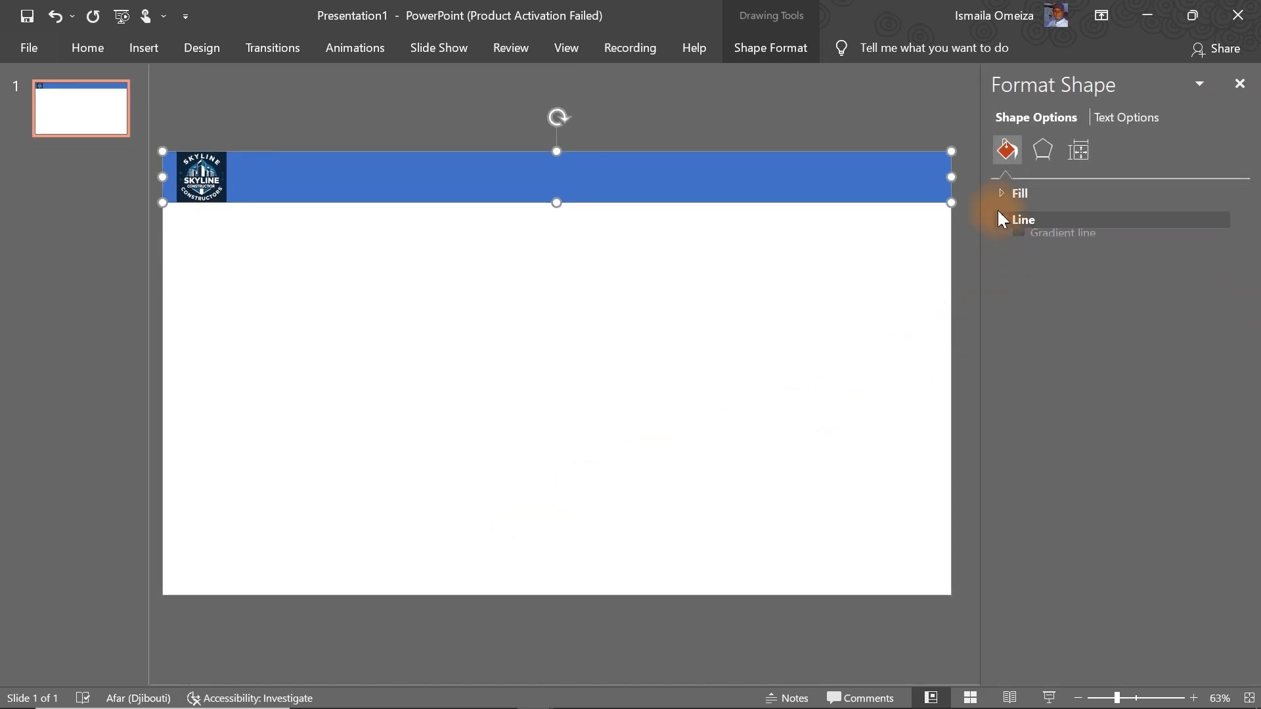
- Fill the header rectangle with the logo's dark navy background colour, sampled with the Eyedropper
left_click(998, 194)
left_click(1223, 379)
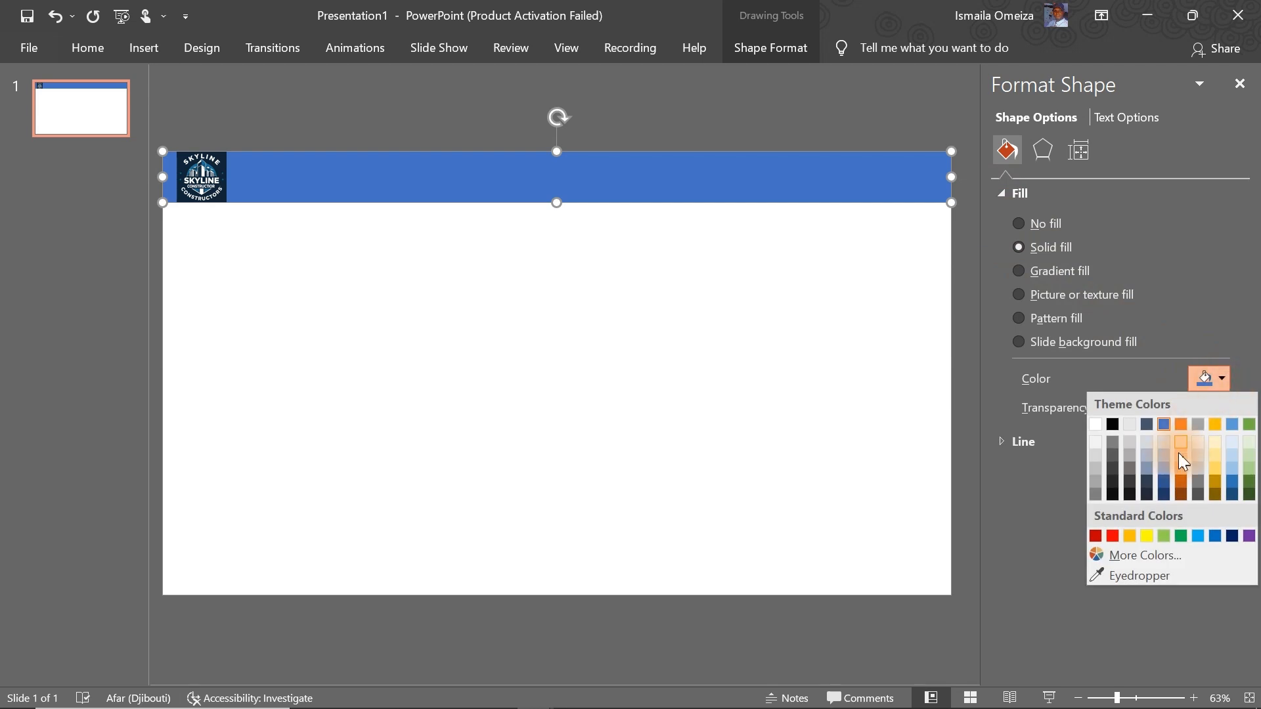
left_click(1139, 578)
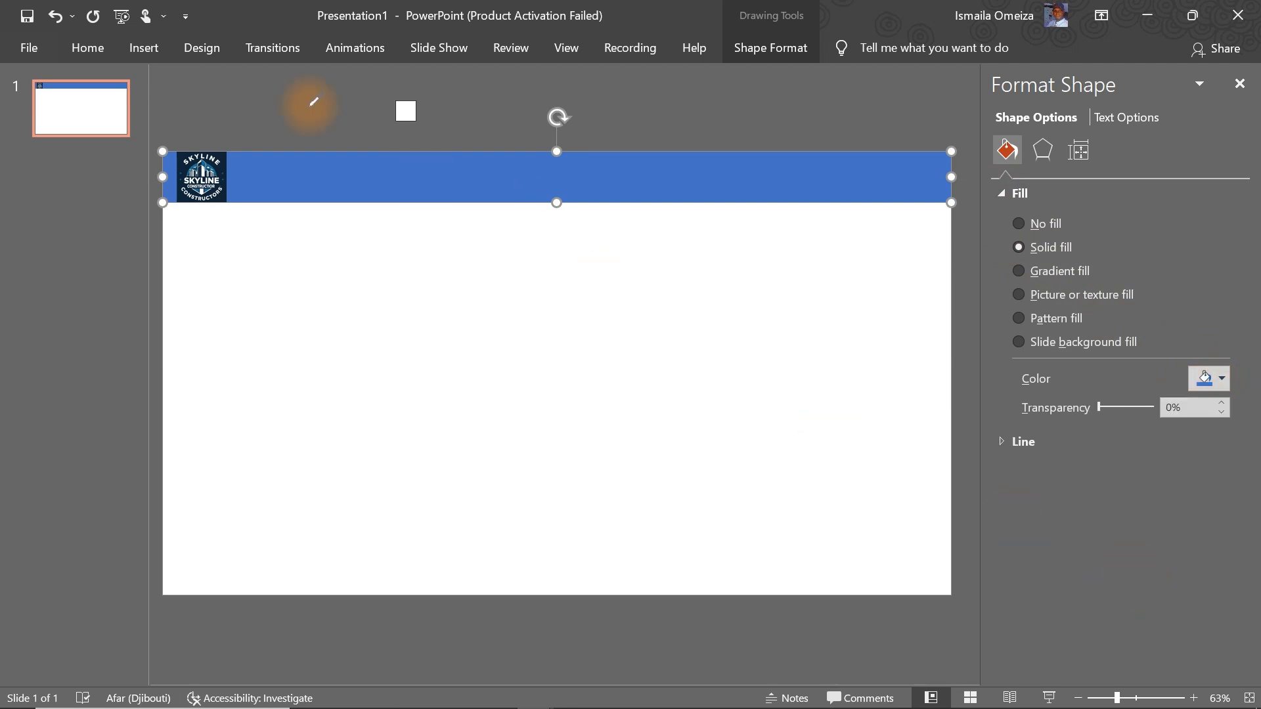
left_click(225, 158)
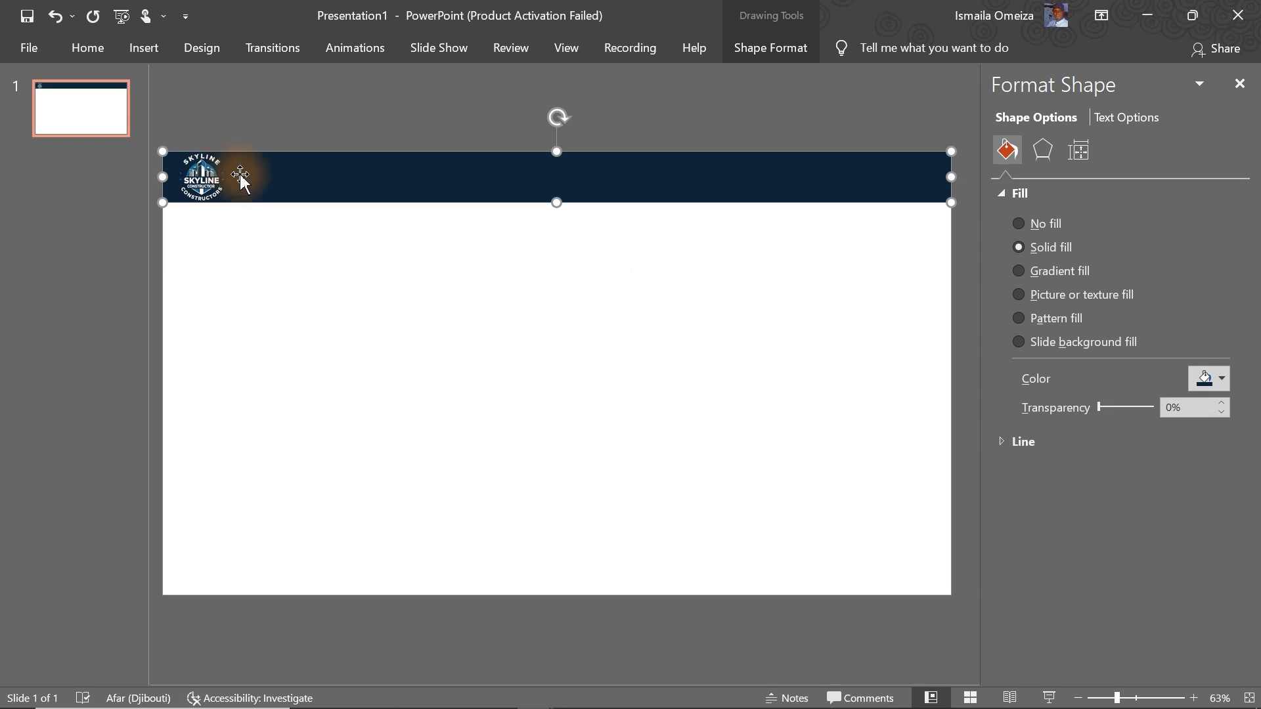
left_click(355, 324)
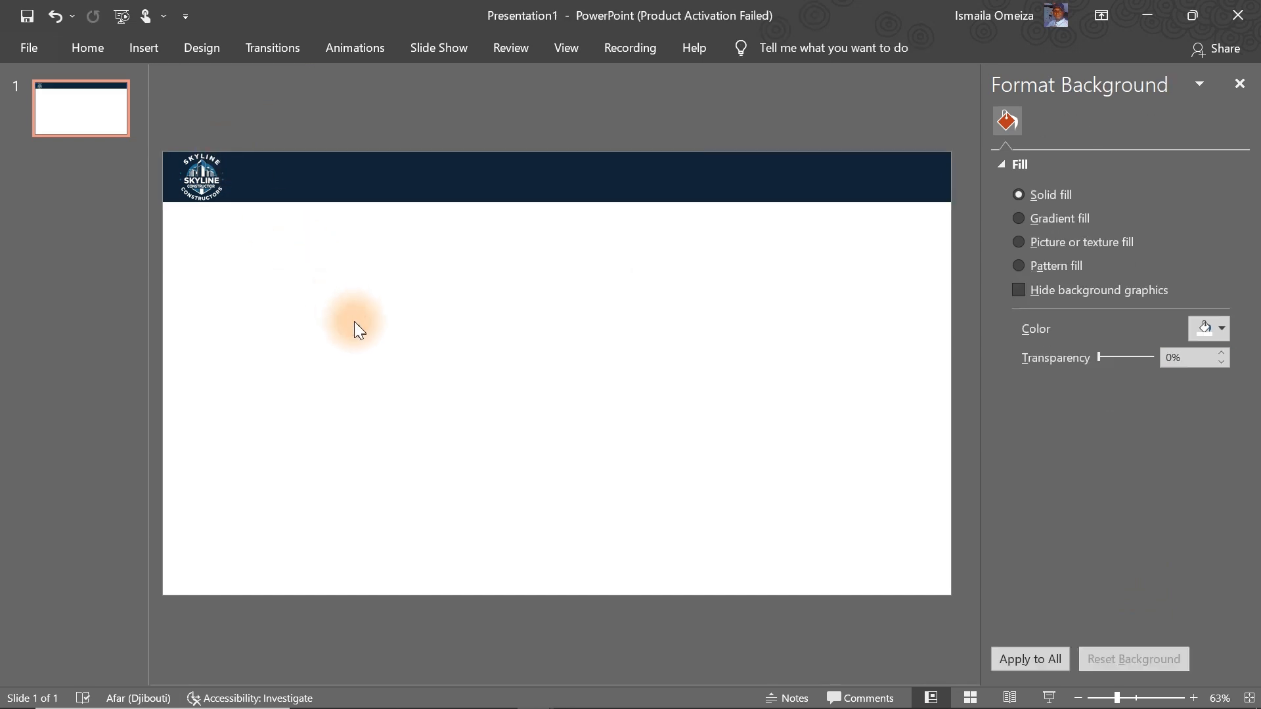
left_click(208, 197)
left_click(384, 349)
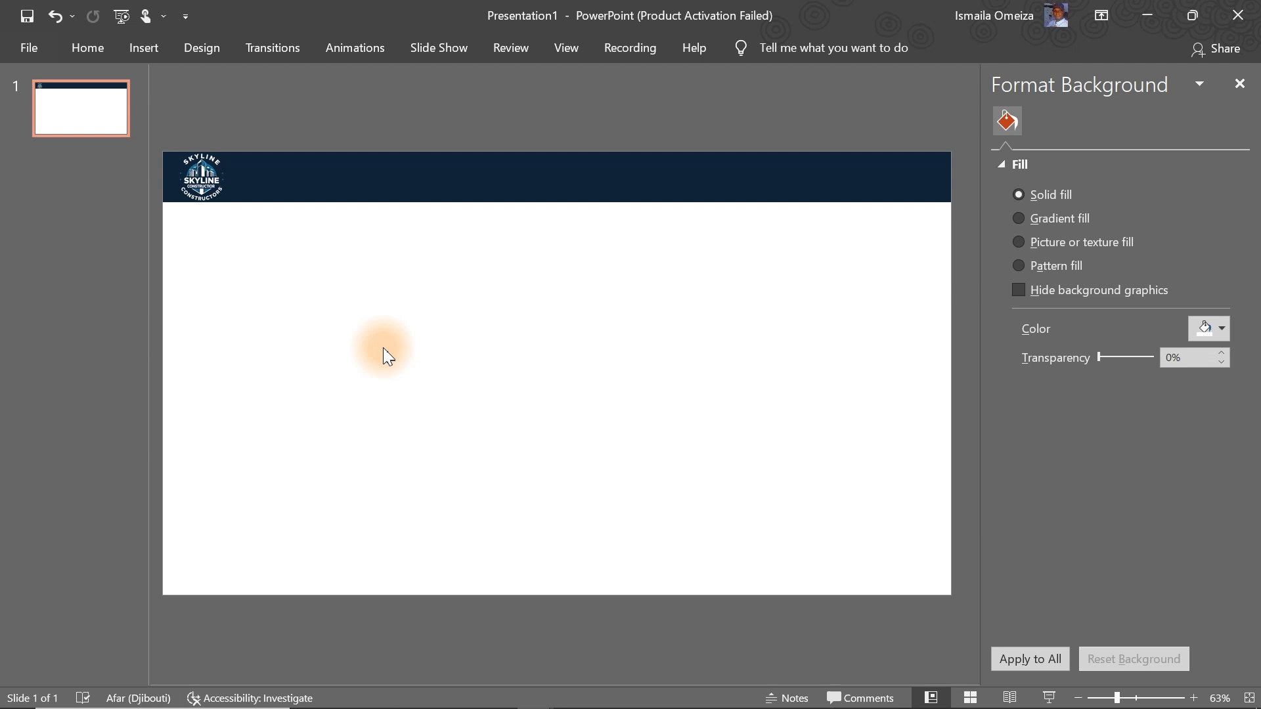
- Export the slide in JPEG File Interchange Format as ProjectBG10 in the Project Management Construction company folder
left_click(17, 50)
left_click(71, 474)
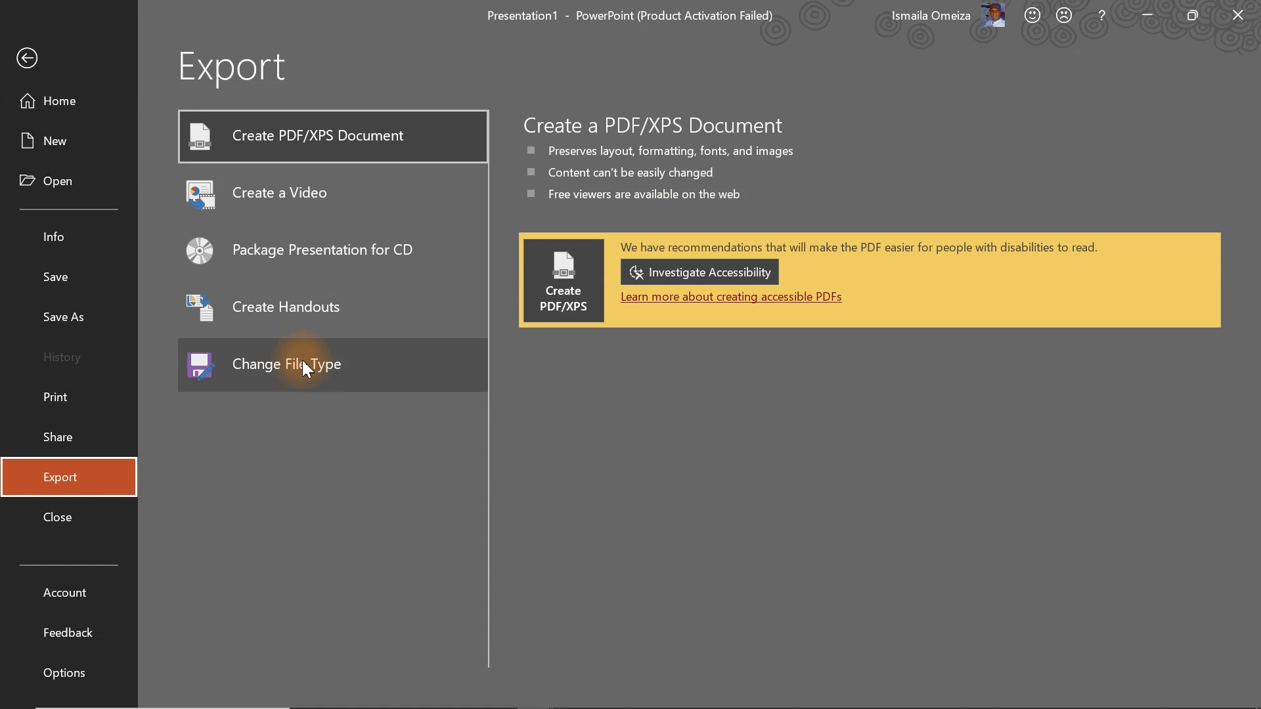
left_click(306, 365)
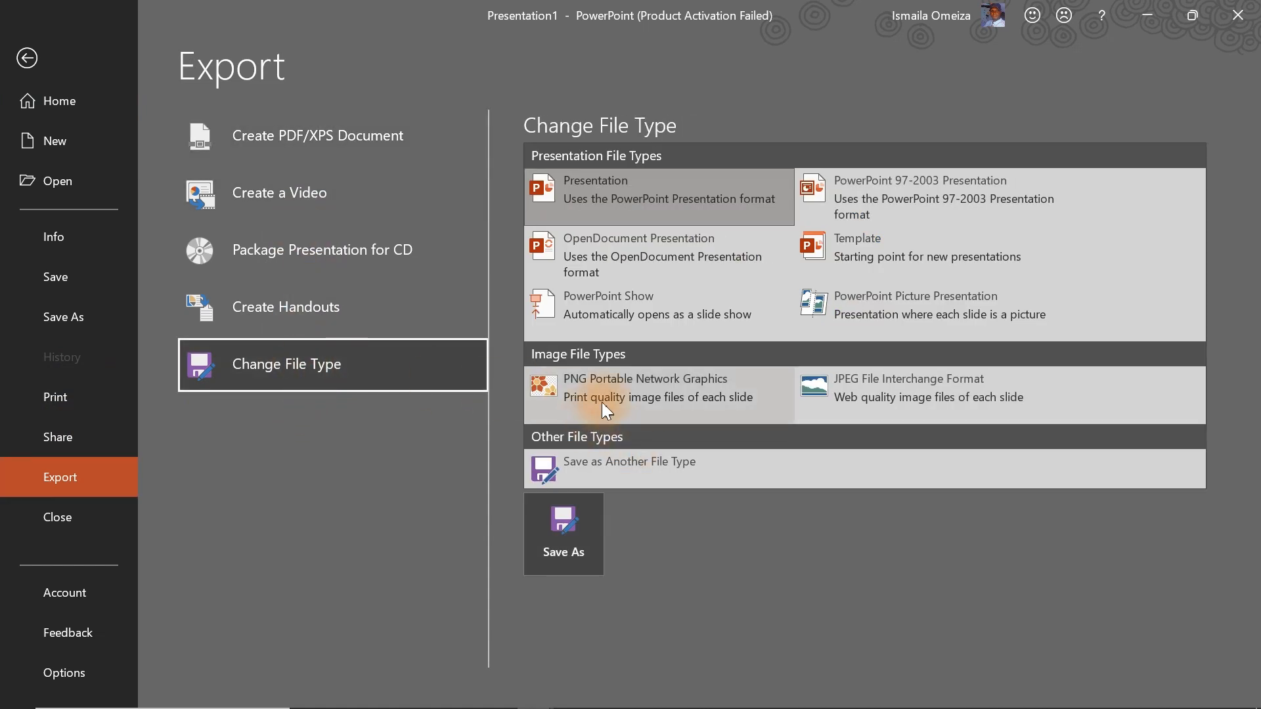
left_click(881, 389)
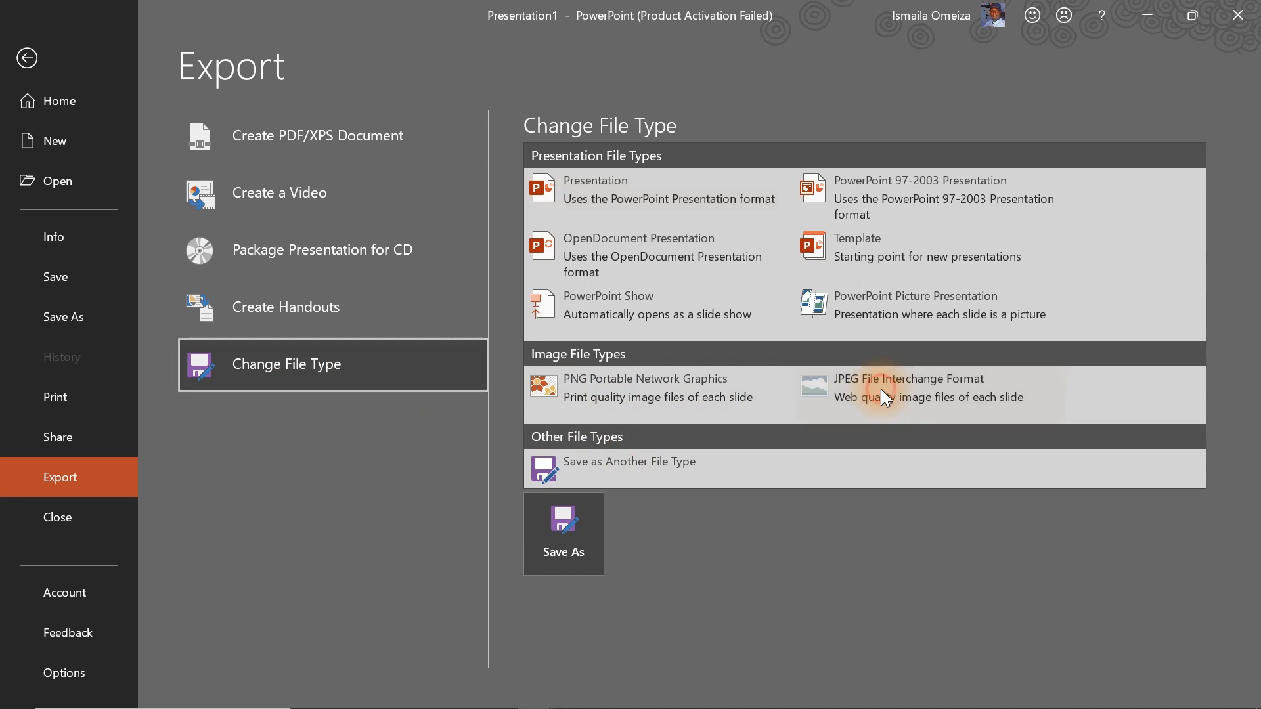
left_click(881, 388)
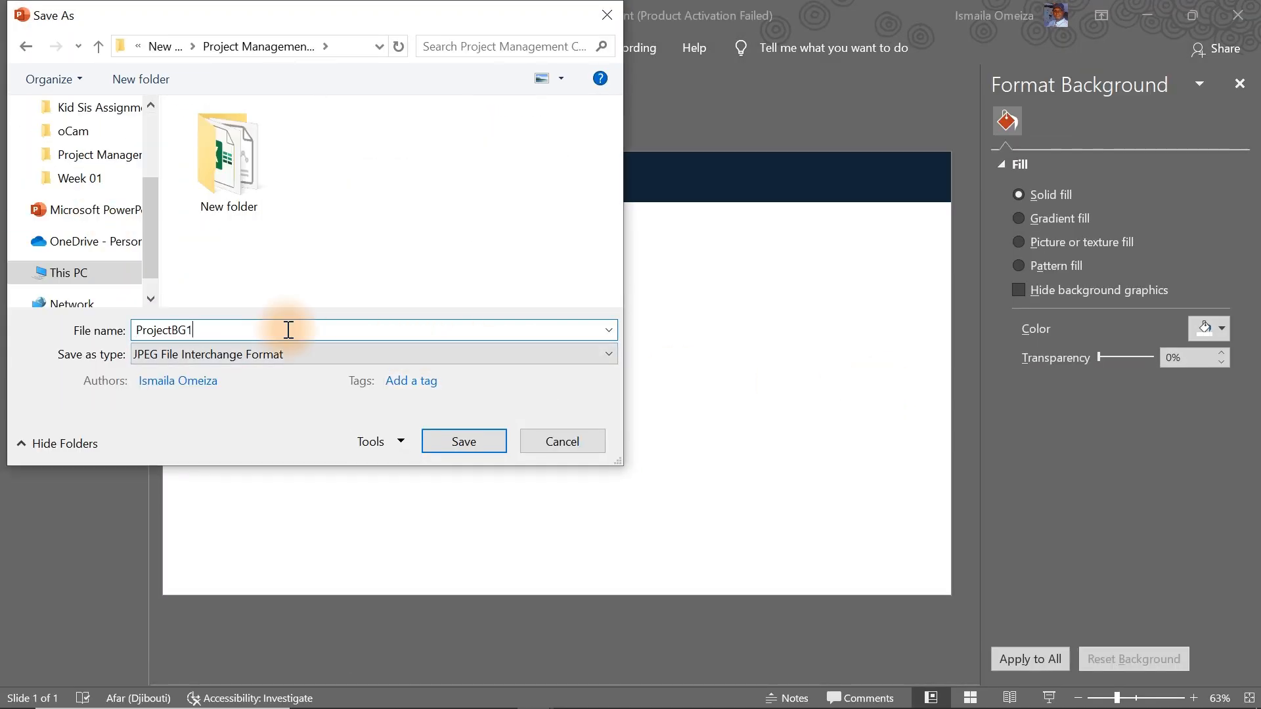
left_click(463, 441)
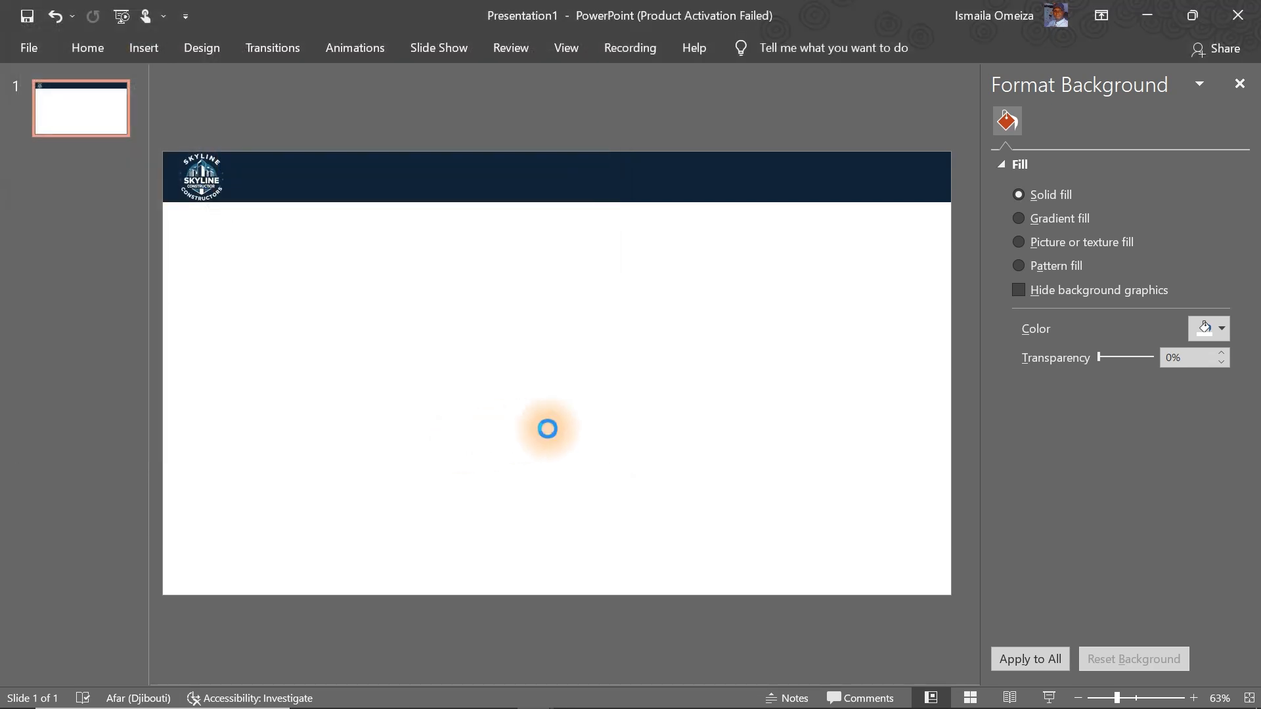
left_click(612, 421)
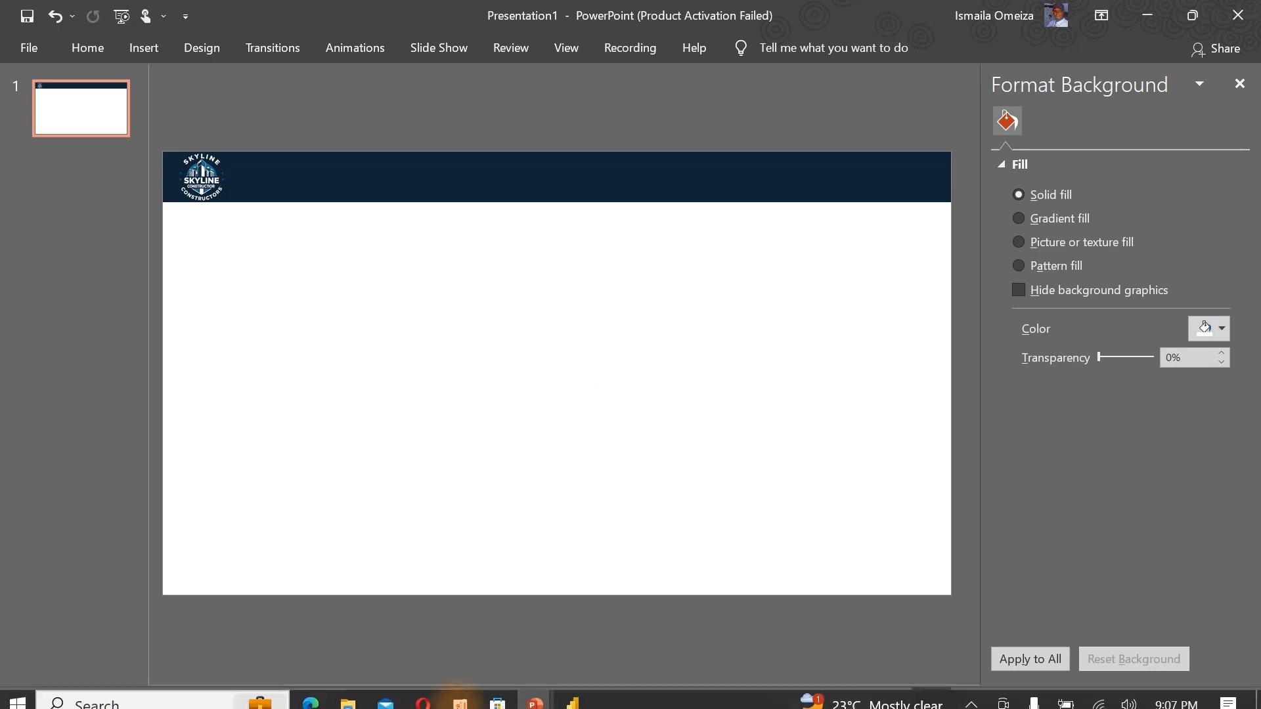
- Switch to Power BI and set ProjectBG10.jpg as the page's canvas background image with 0% transparency
left_click(570, 695)
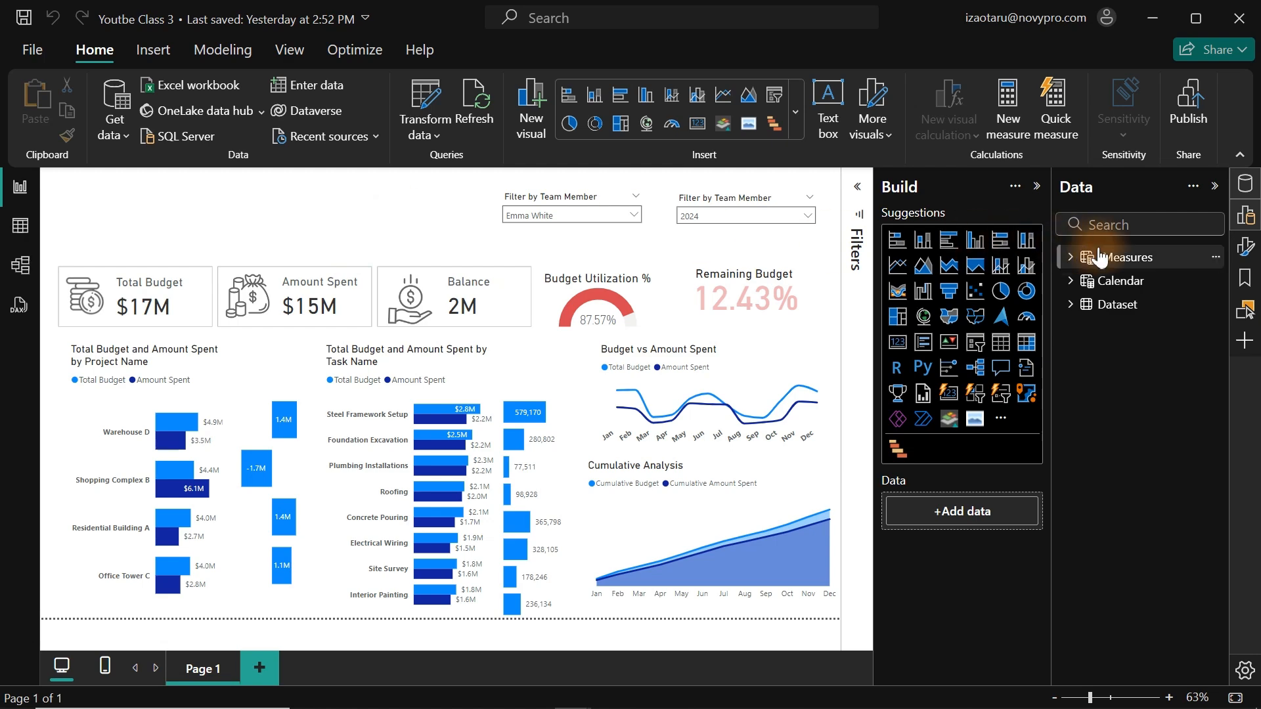
left_click(1245, 215)
left_click(1246, 184)
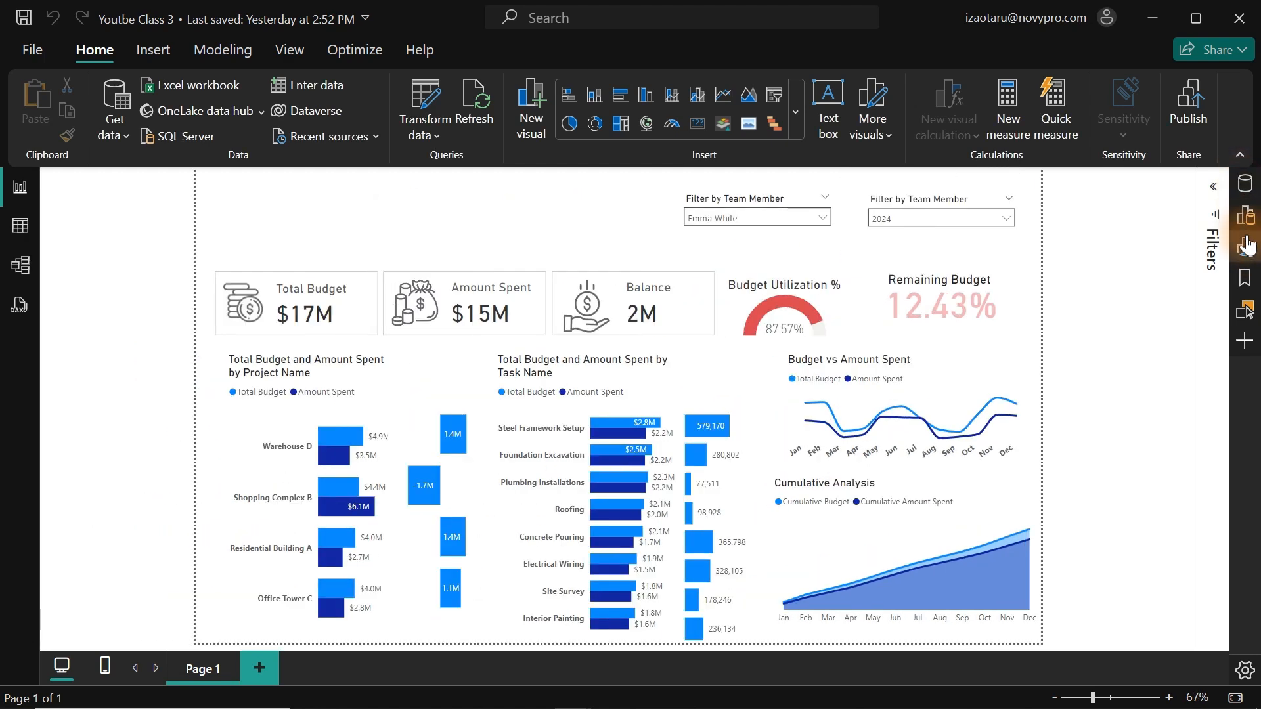
left_click(1246, 247)
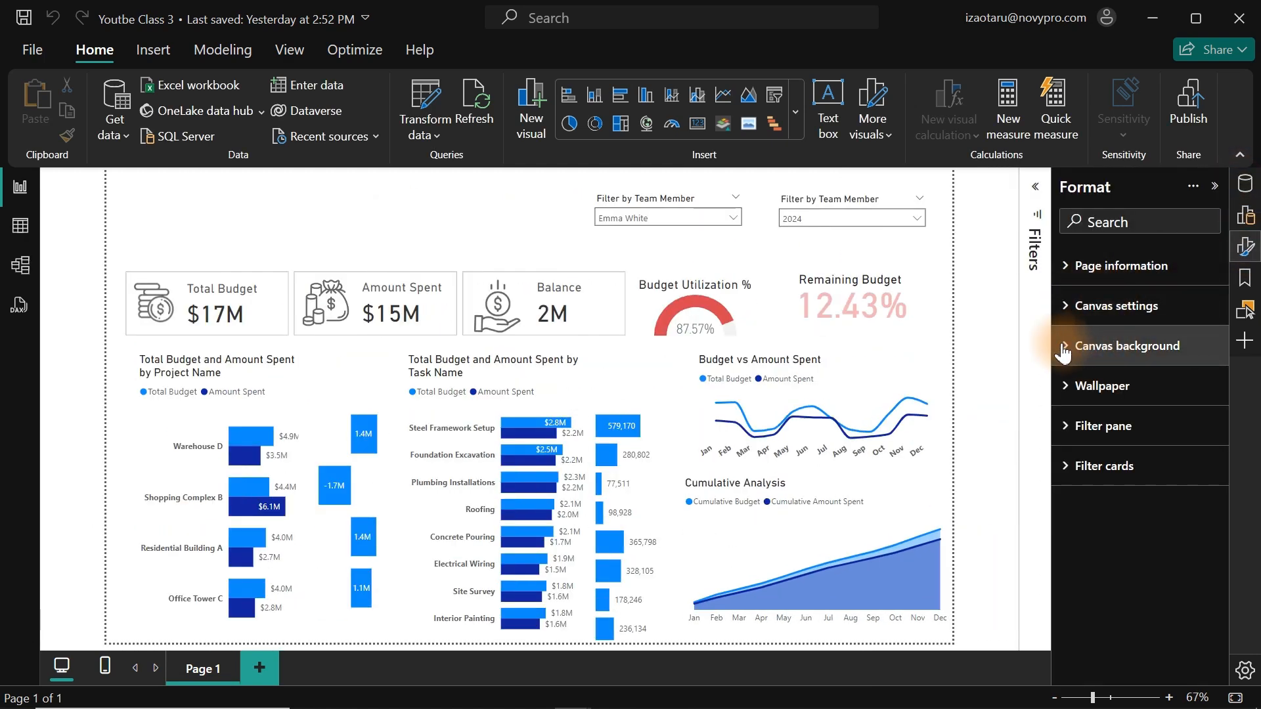
left_click(1107, 343)
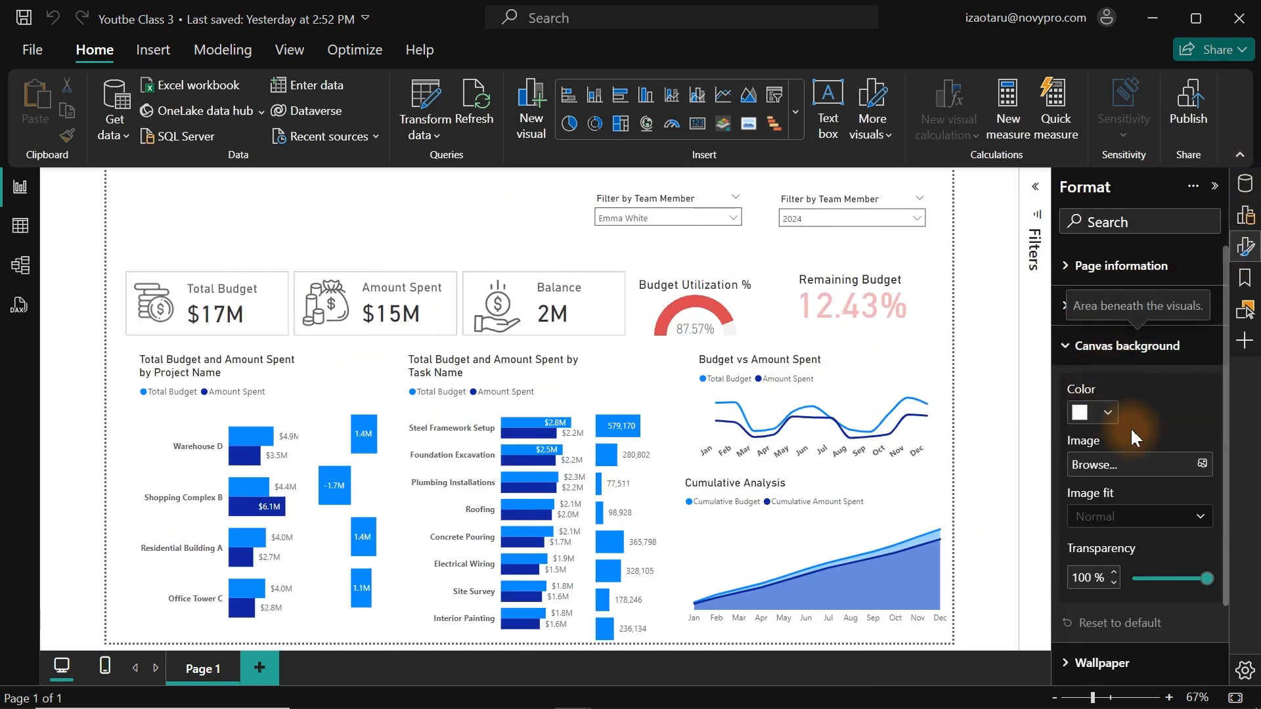
left_click(1204, 463)
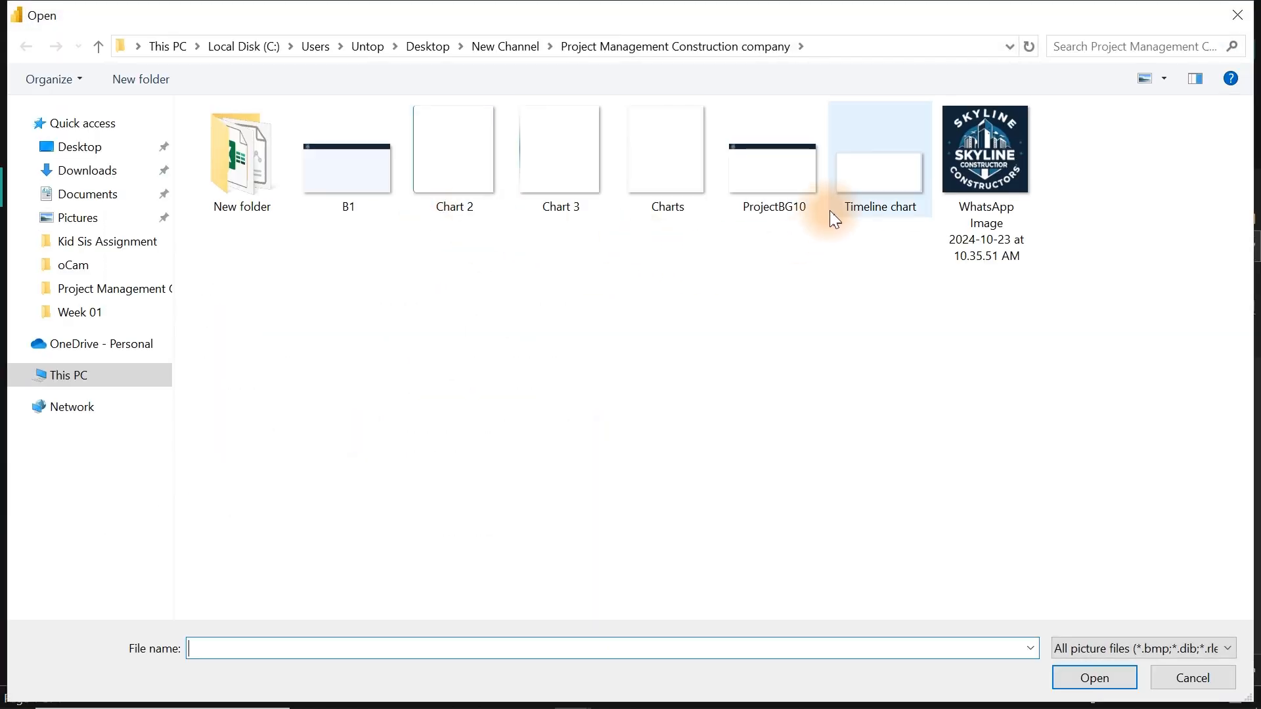
double_click(786, 175)
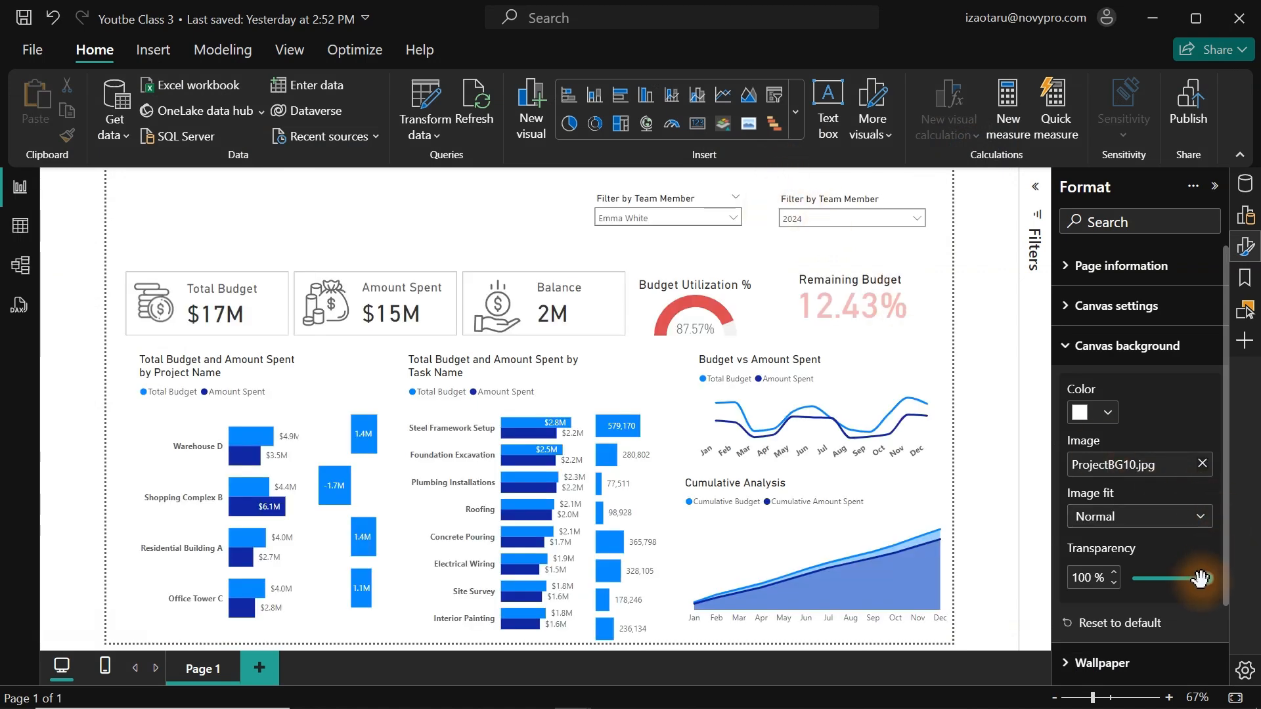
left_click_drag(1208, 578, 1102, 582)
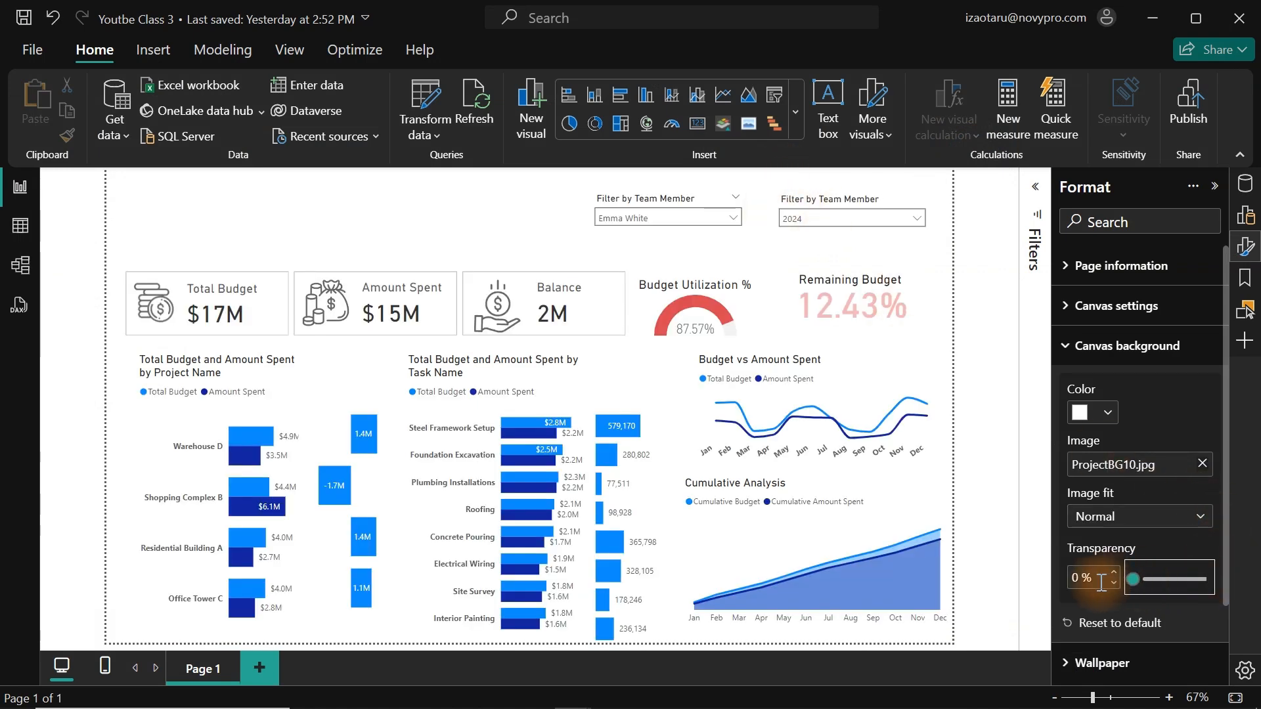
- Move the year and team member slicers up into the dark header band and align them to each other by their bottom edges
mouse_move(865, 192)
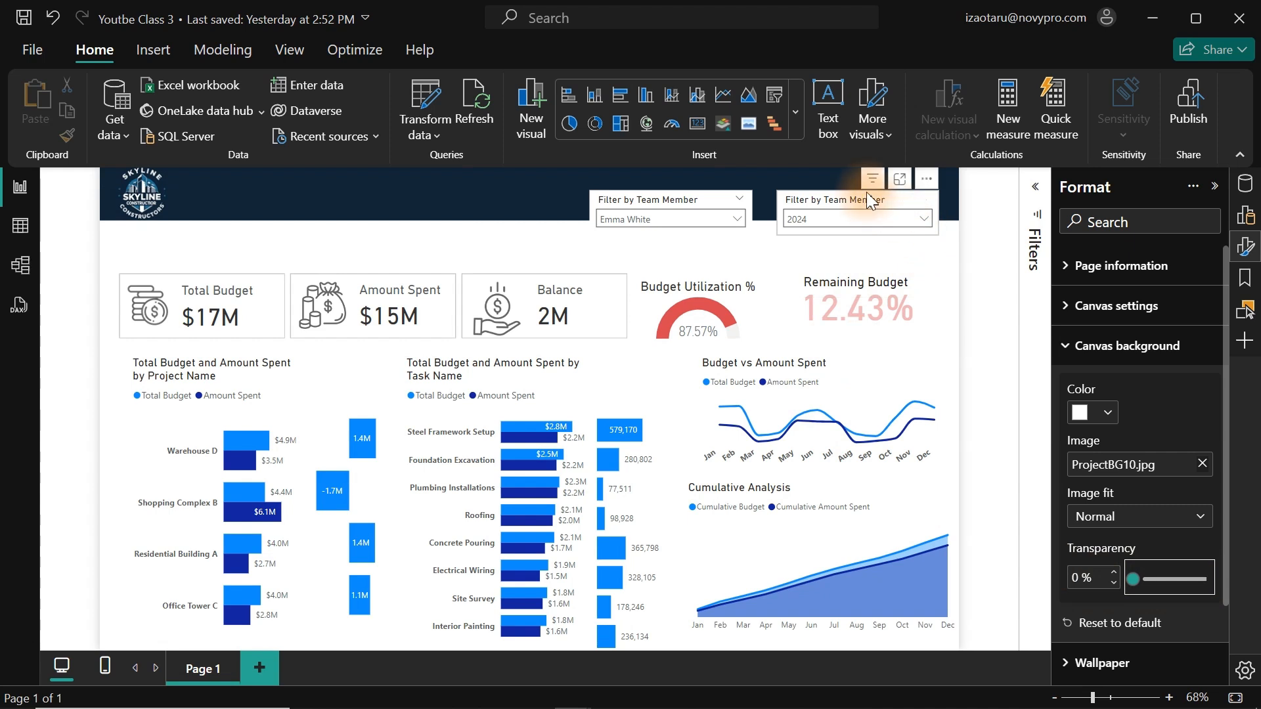
mouse_move(907, 191)
left_mouse_down()
mouse_move(929, 166)
mouse_move(897, 179)
left_mouse_up()
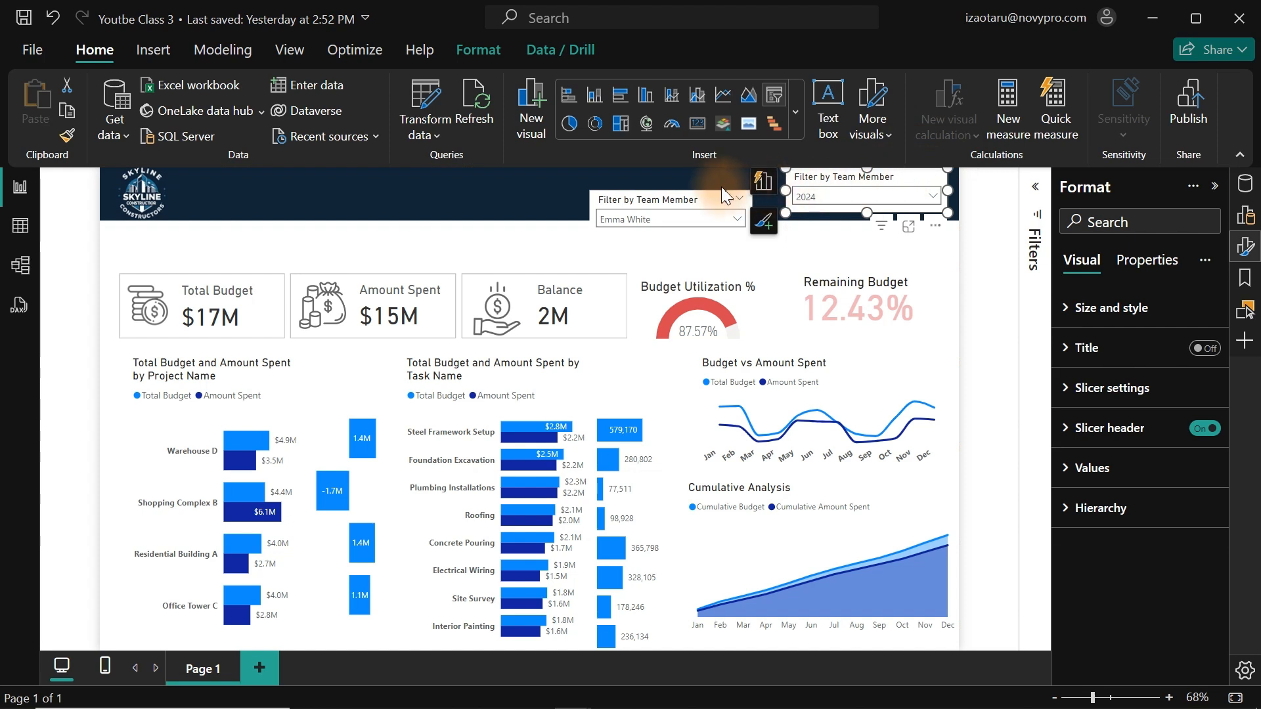
left_click_drag(715, 179, 723, 176)
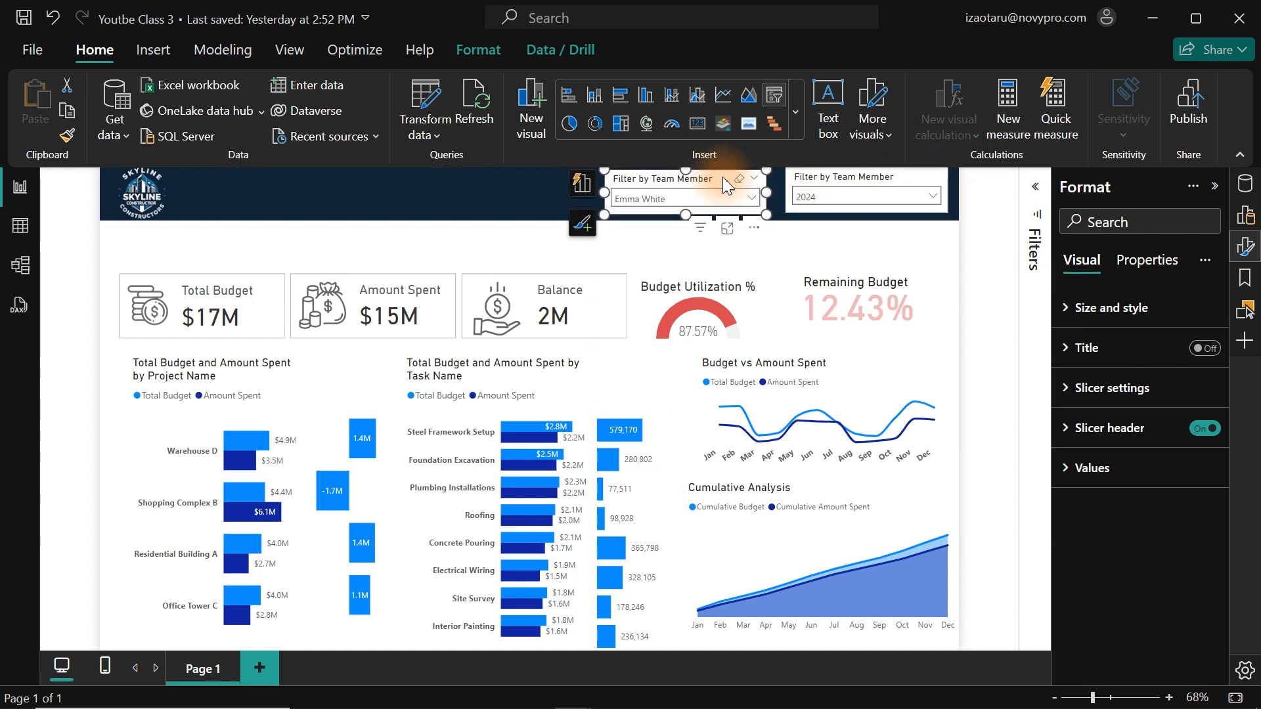
left_click(859, 176, "ctrl")
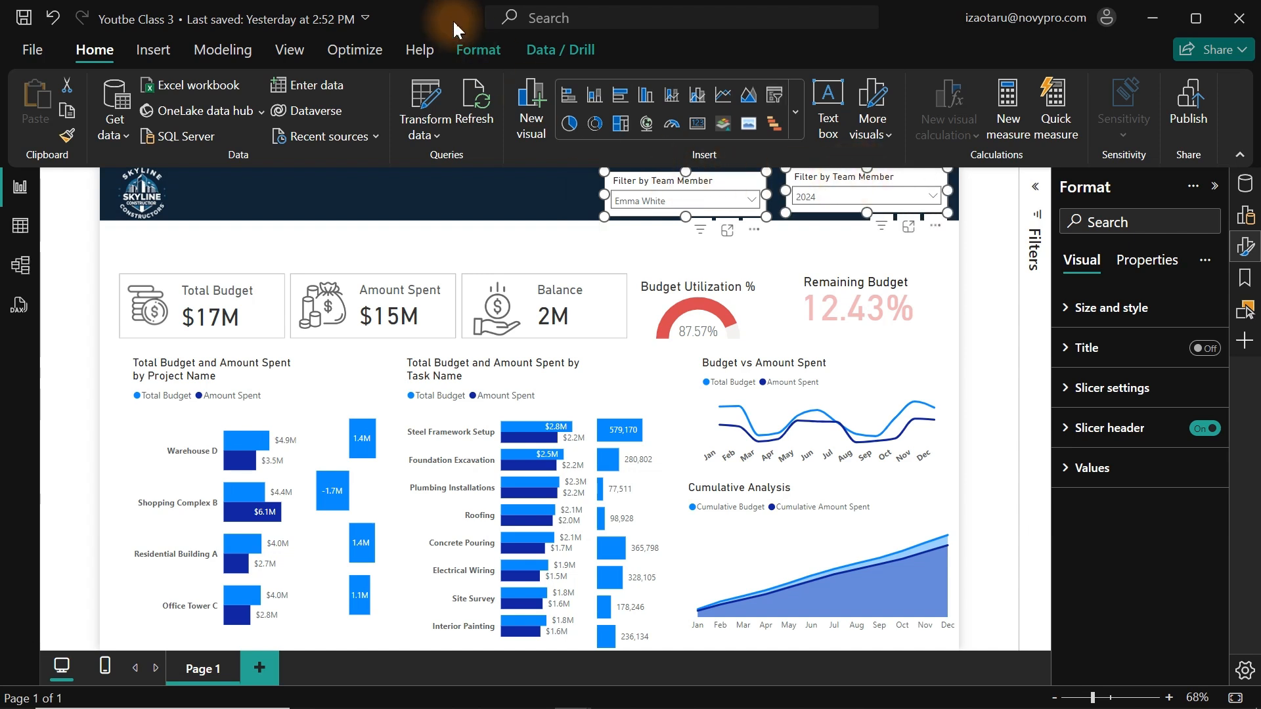
left_click(490, 51)
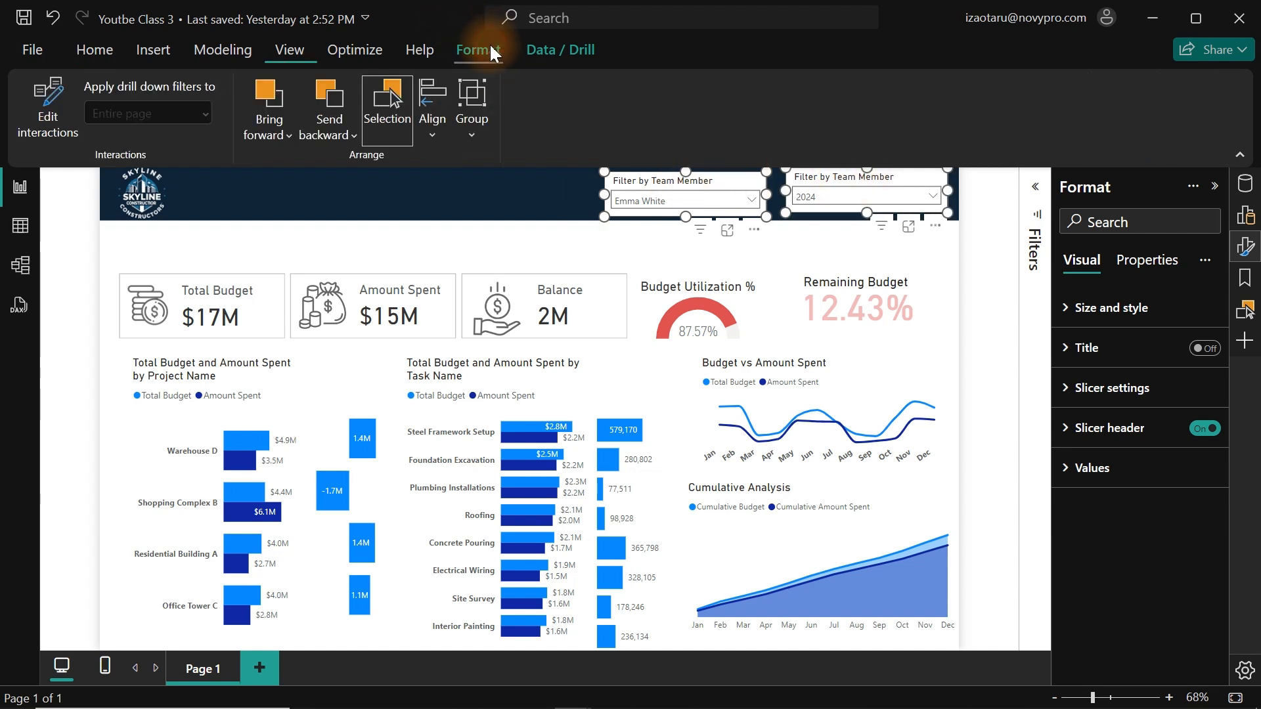
left_click(434, 124)
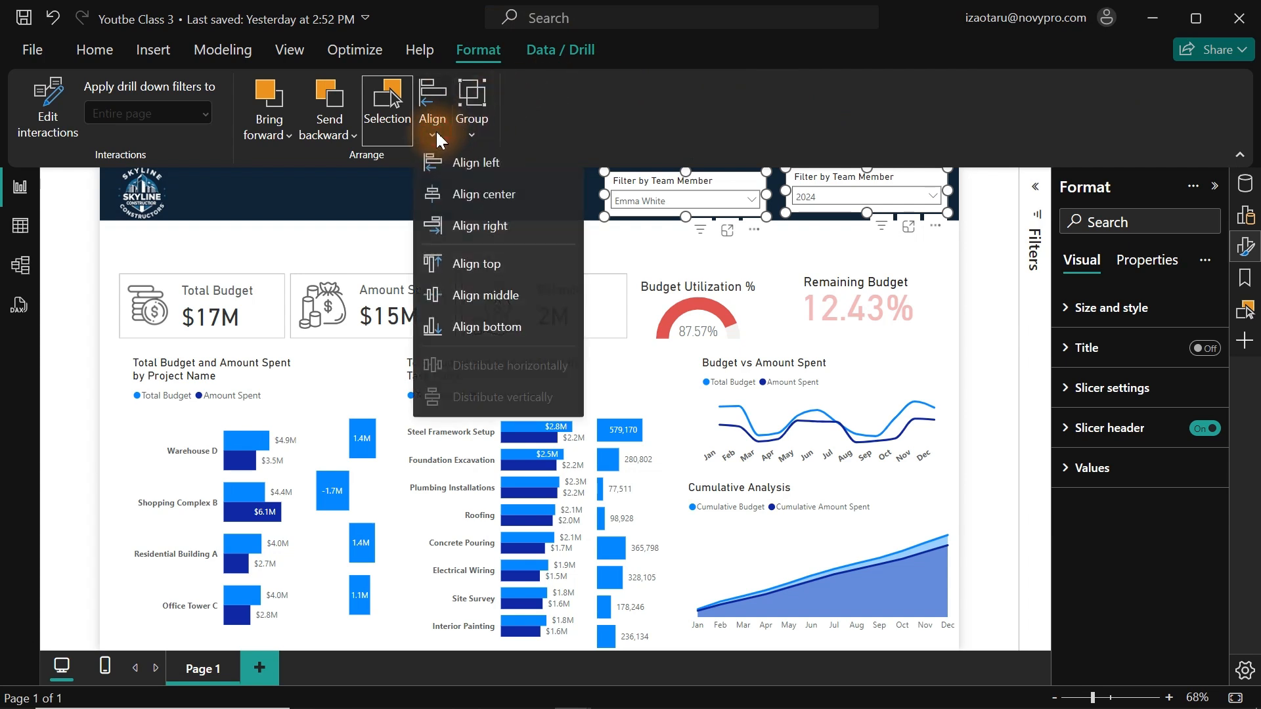
left_click(494, 331)
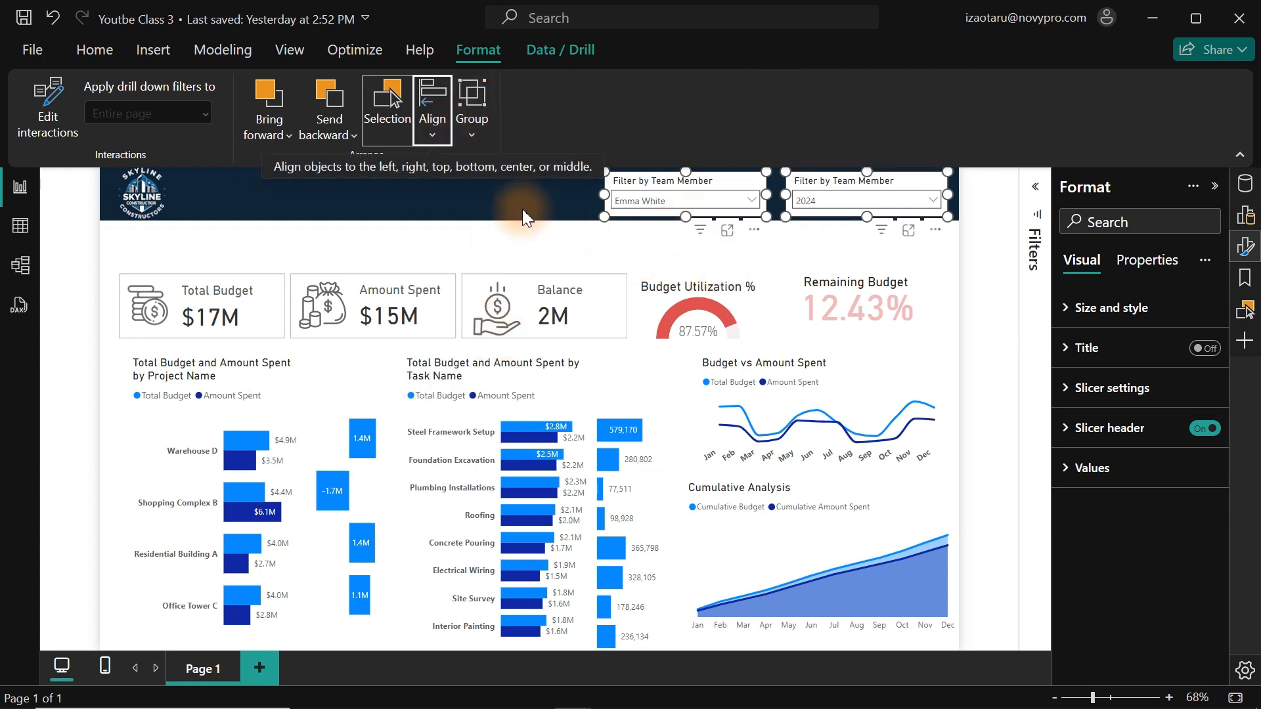
- Turn off the background of both selected slicers in the header
left_click(1133, 310)
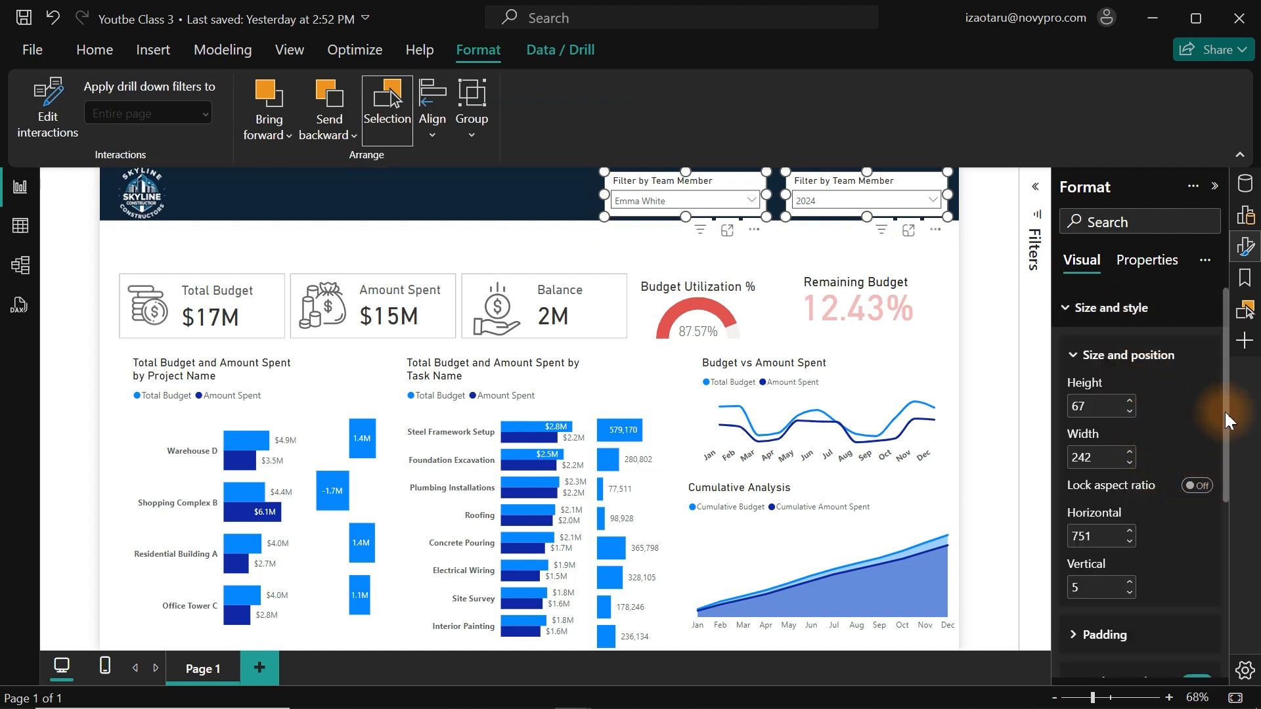
left_click_drag(1224, 410, 1207, 515)
left_click(1197, 552)
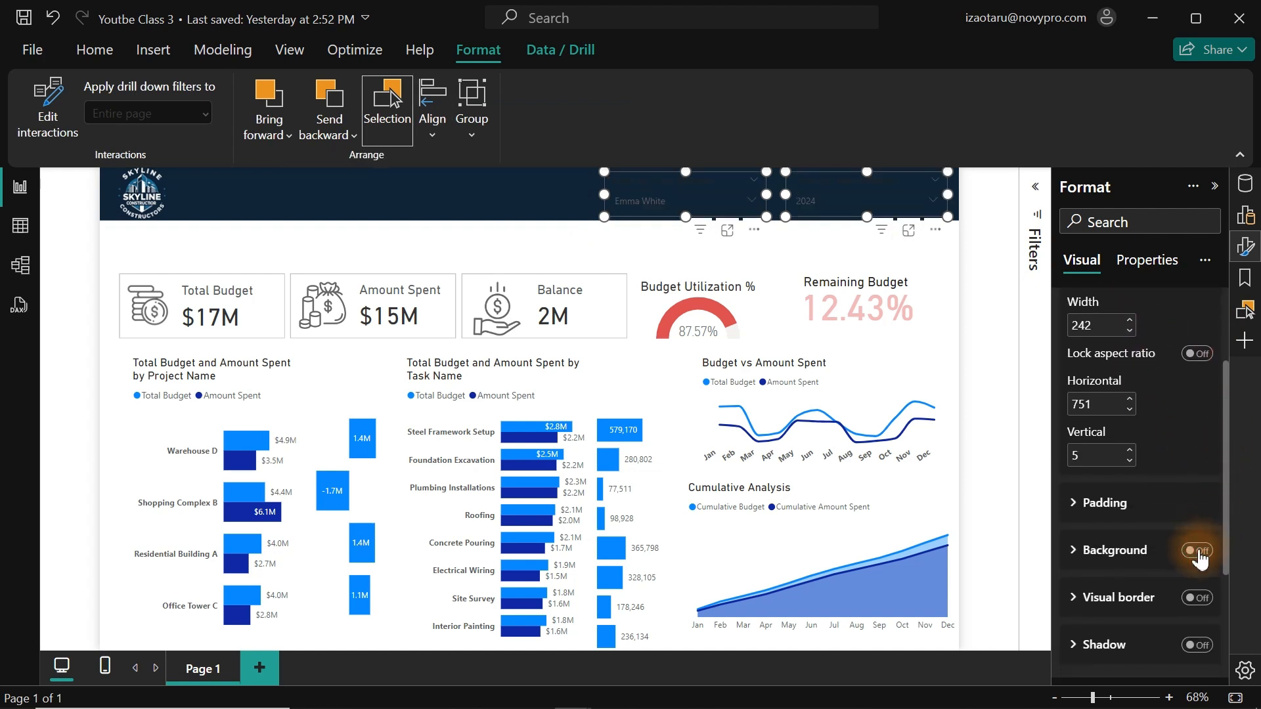
scroll(1218, 427, "up", 4)
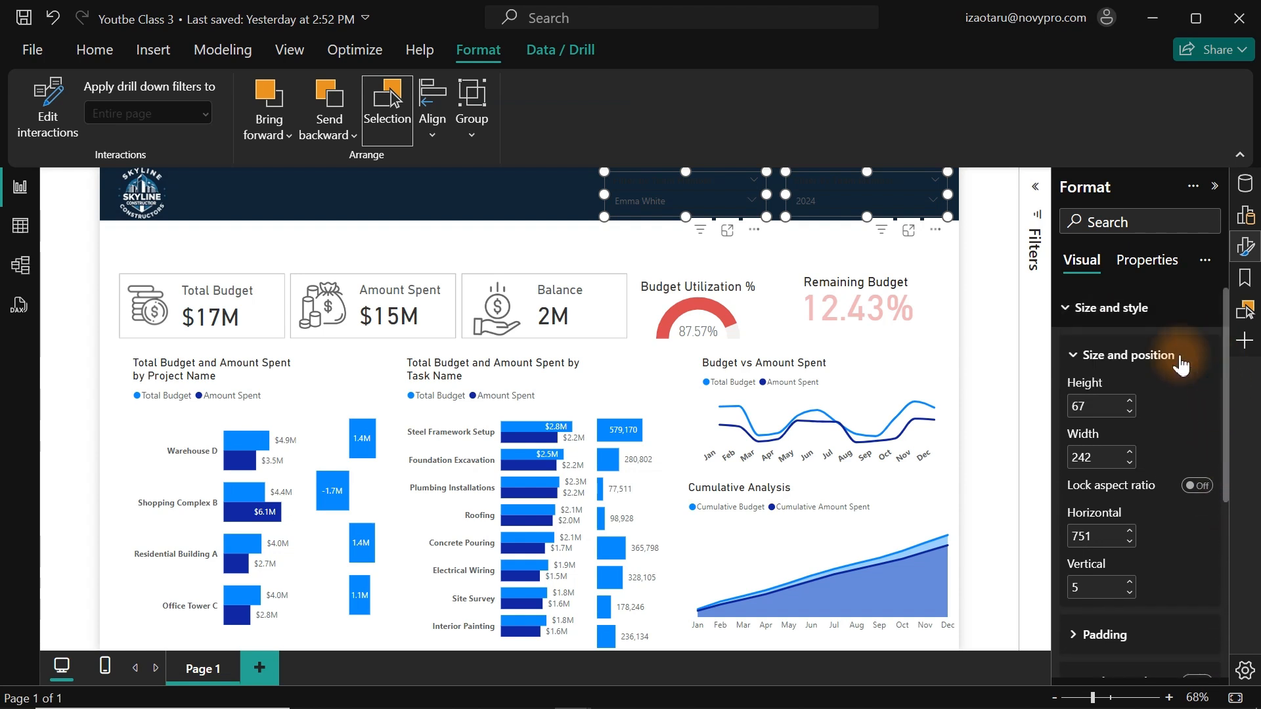
left_click(1098, 324)
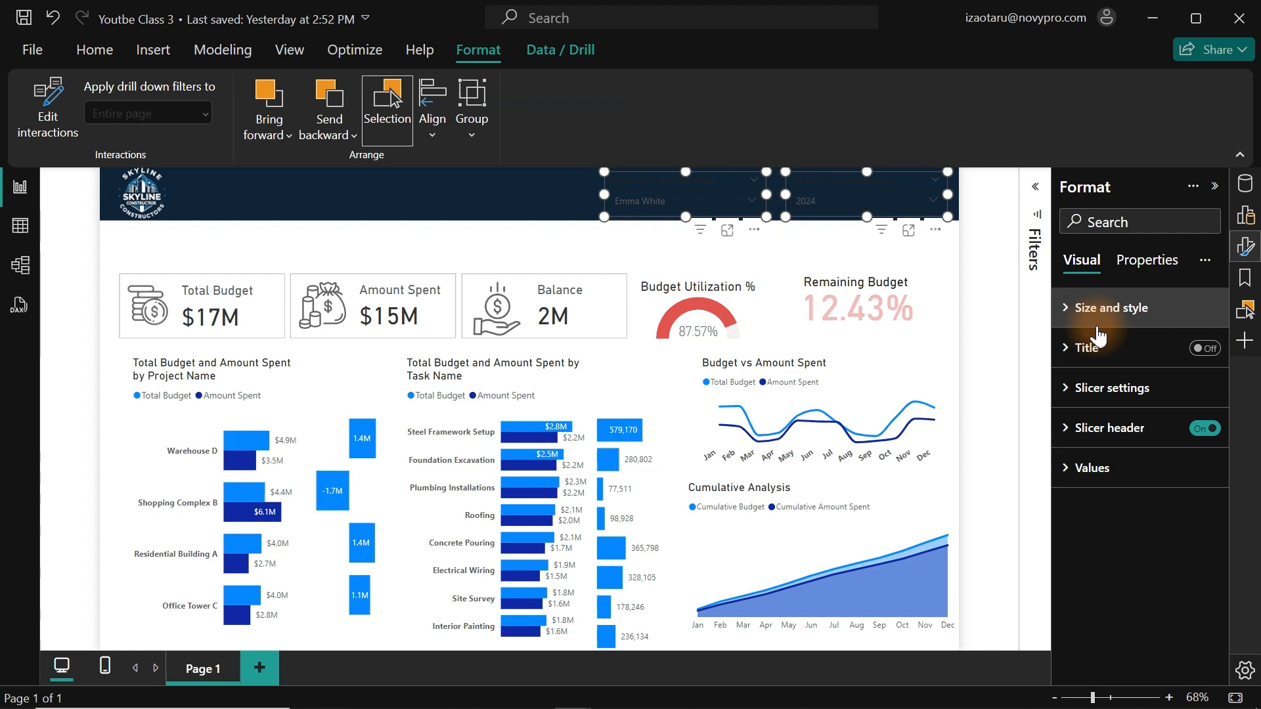
- Set the font color of the values in both selected header slicers to white
left_click(1091, 468)
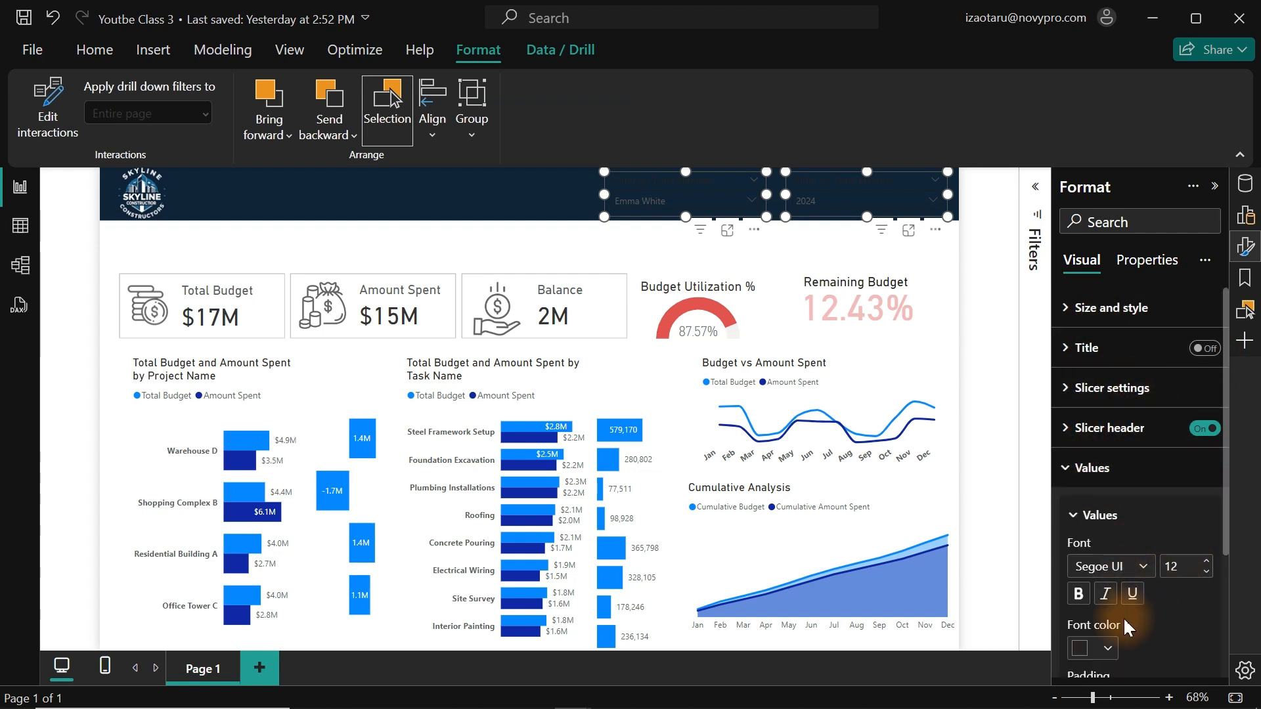
left_click(1109, 649)
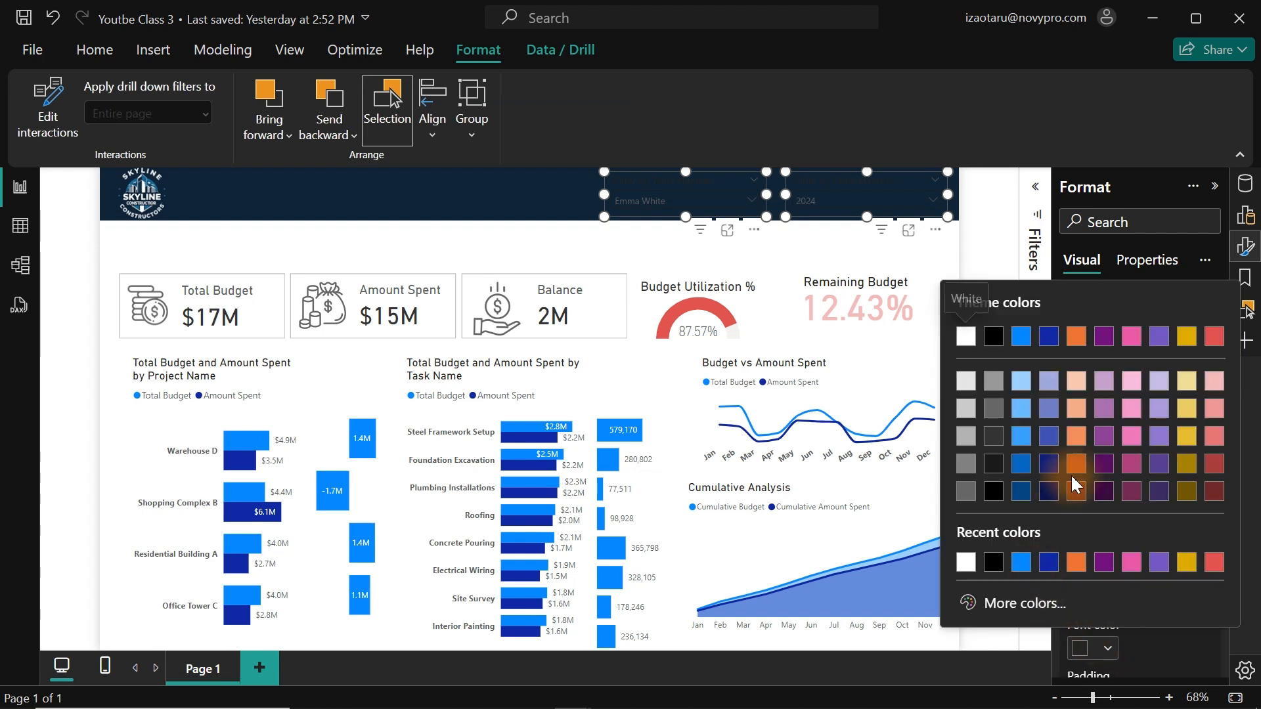
left_click(966, 338)
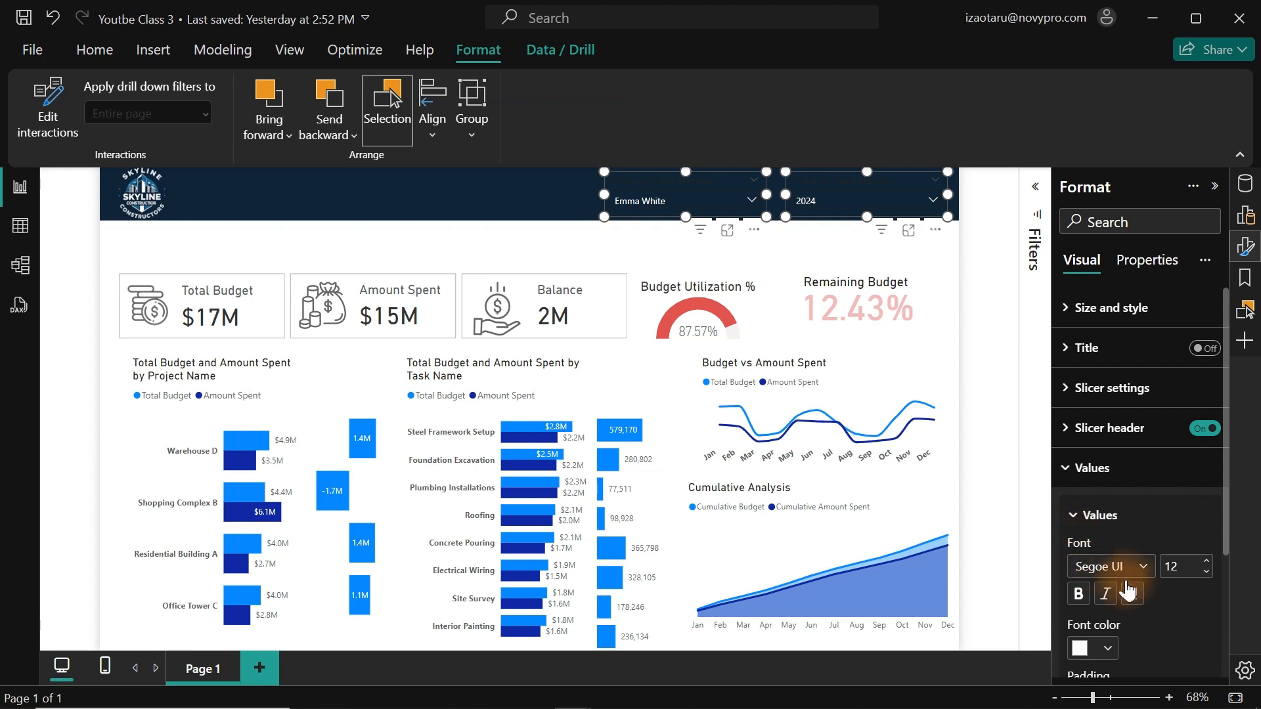
left_click(1103, 485)
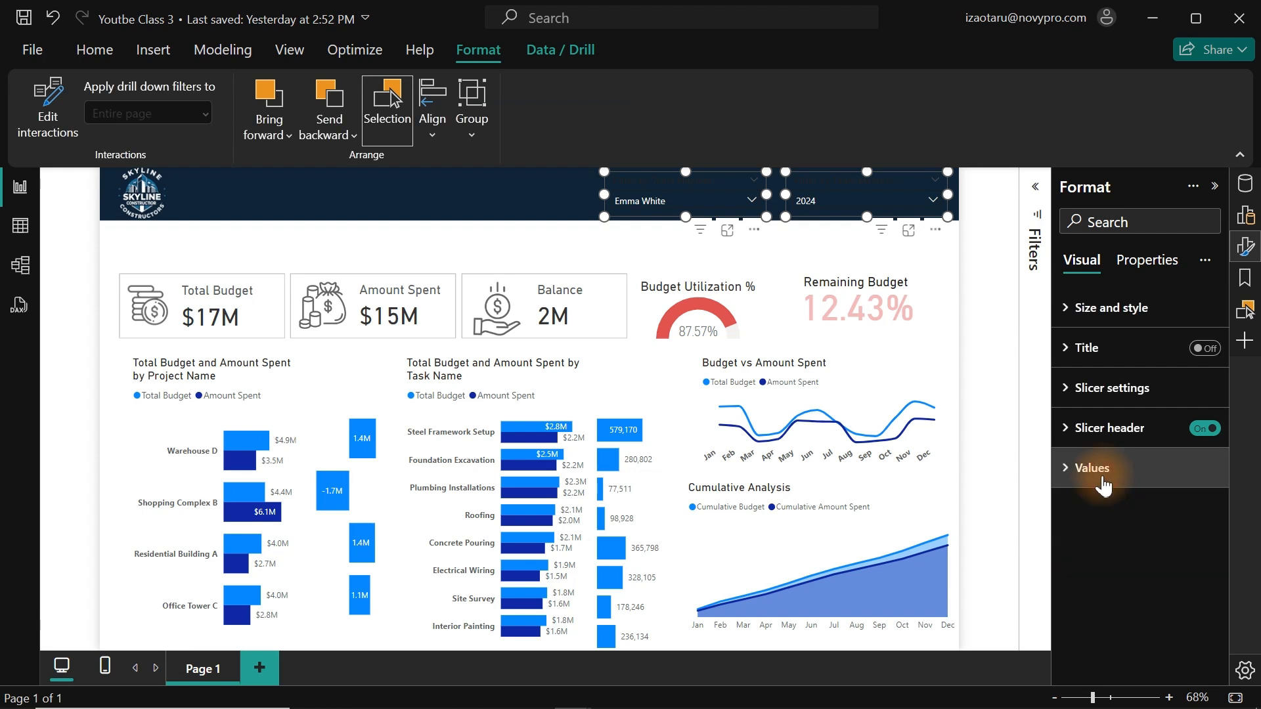
- Set the slicer header font color of both slicers to a light grey shade of white
left_click(1100, 433)
left_click(1094, 659)
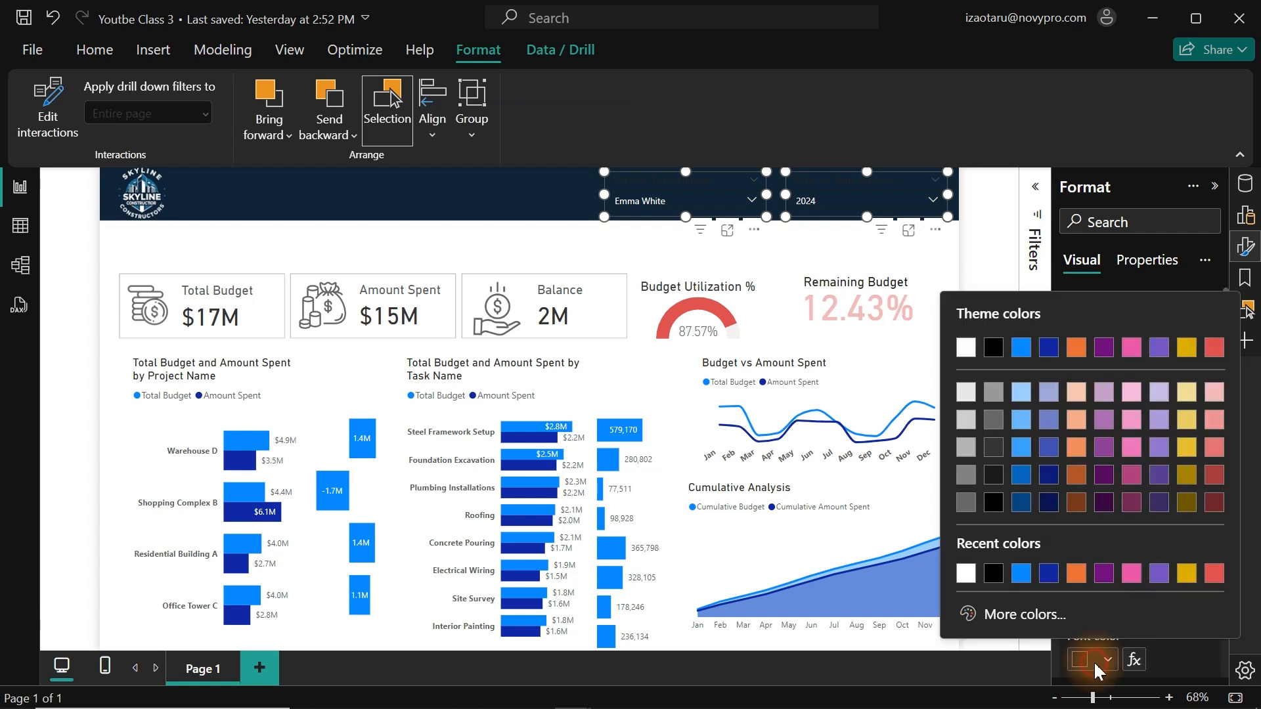
left_click(967, 393)
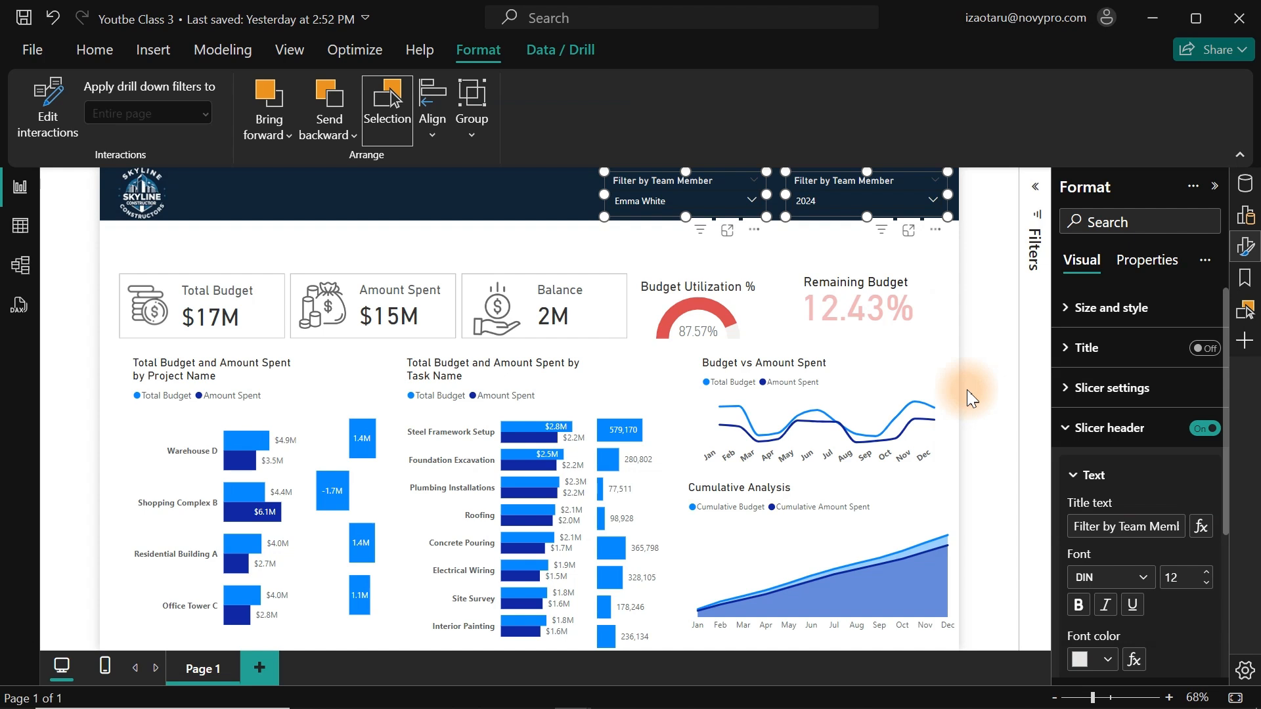
left_click(1097, 662)
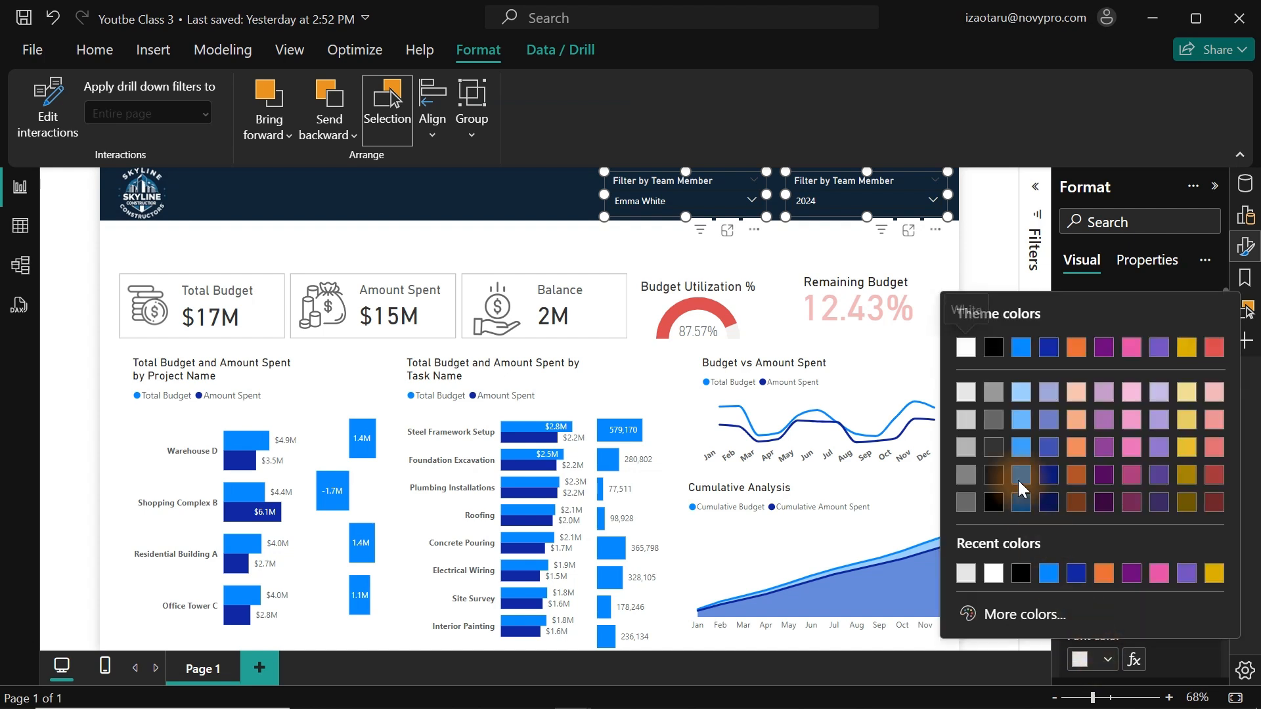
left_click(969, 423)
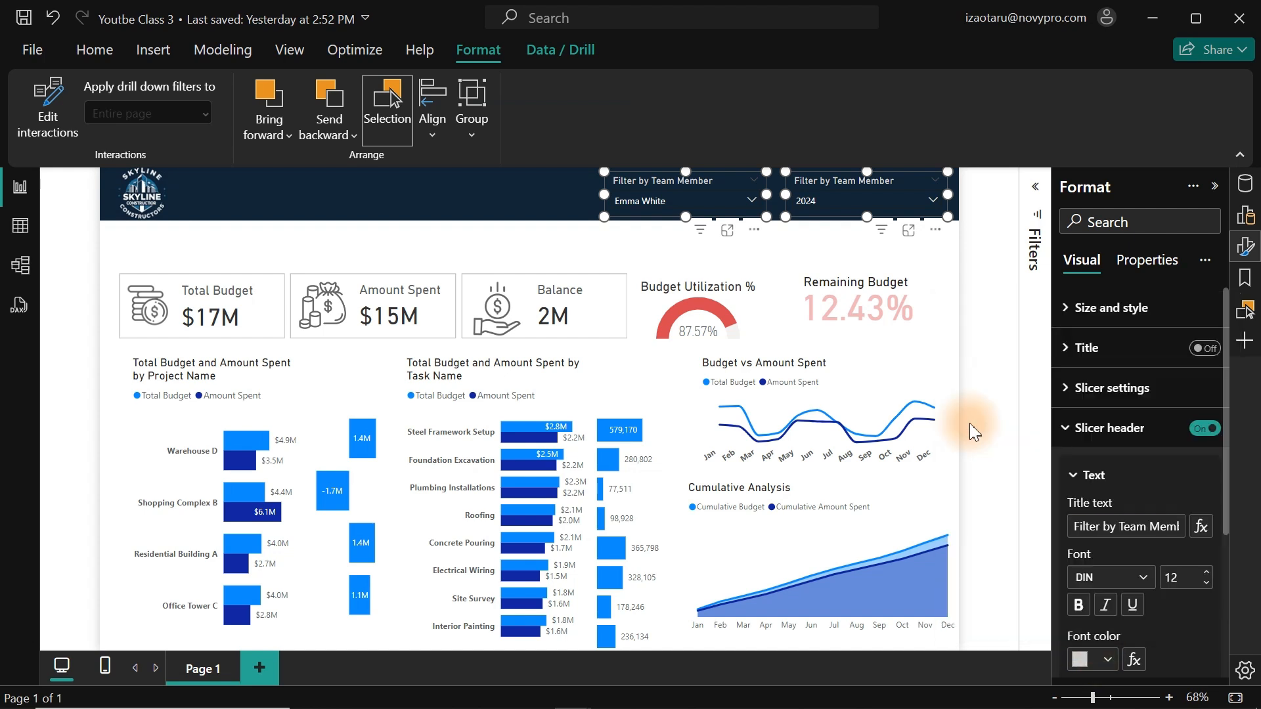
left_click(440, 190)
- Expand the team member slicer and try filtering the dashboard by two different members from its list
left_click(732, 198)
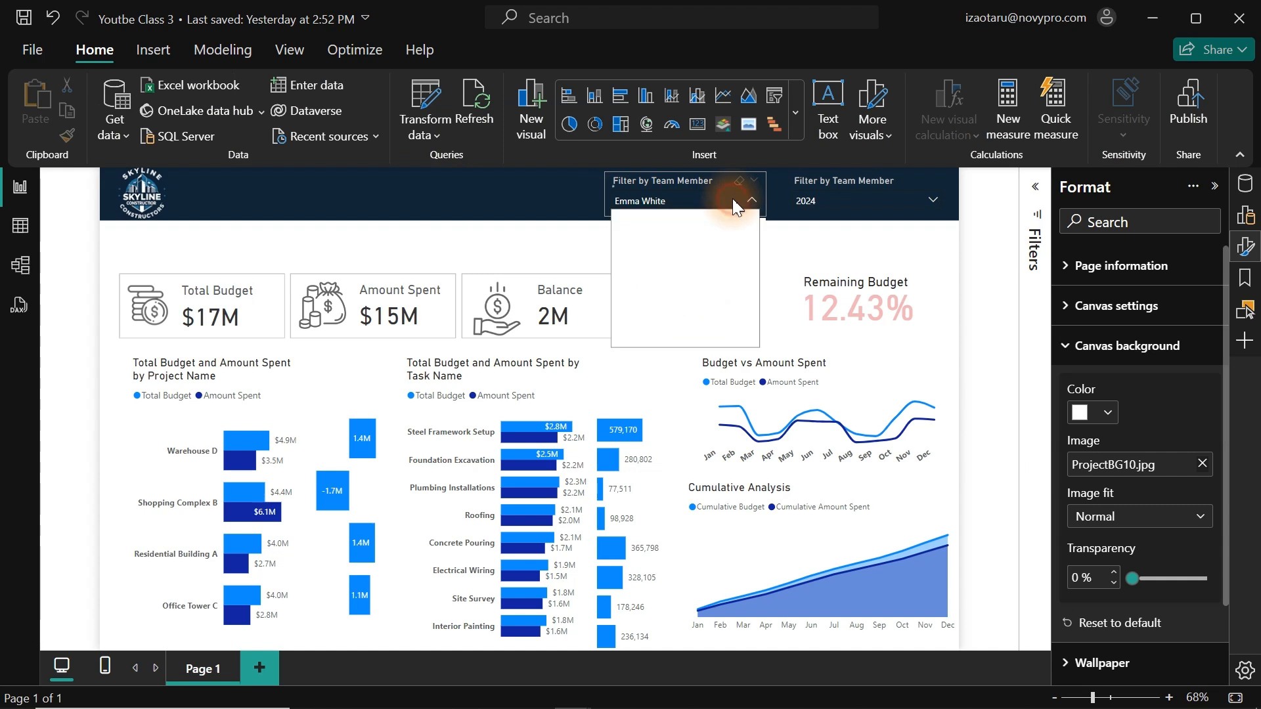
left_click(642, 277)
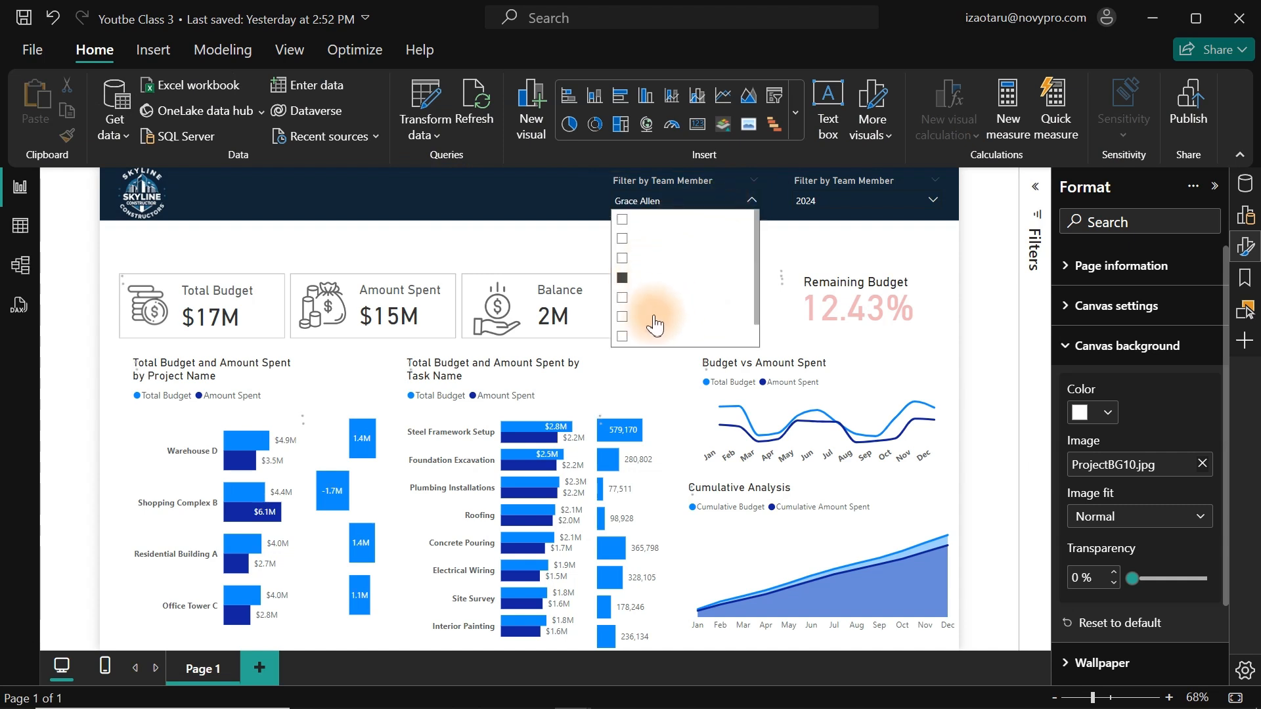
left_click(668, 320)
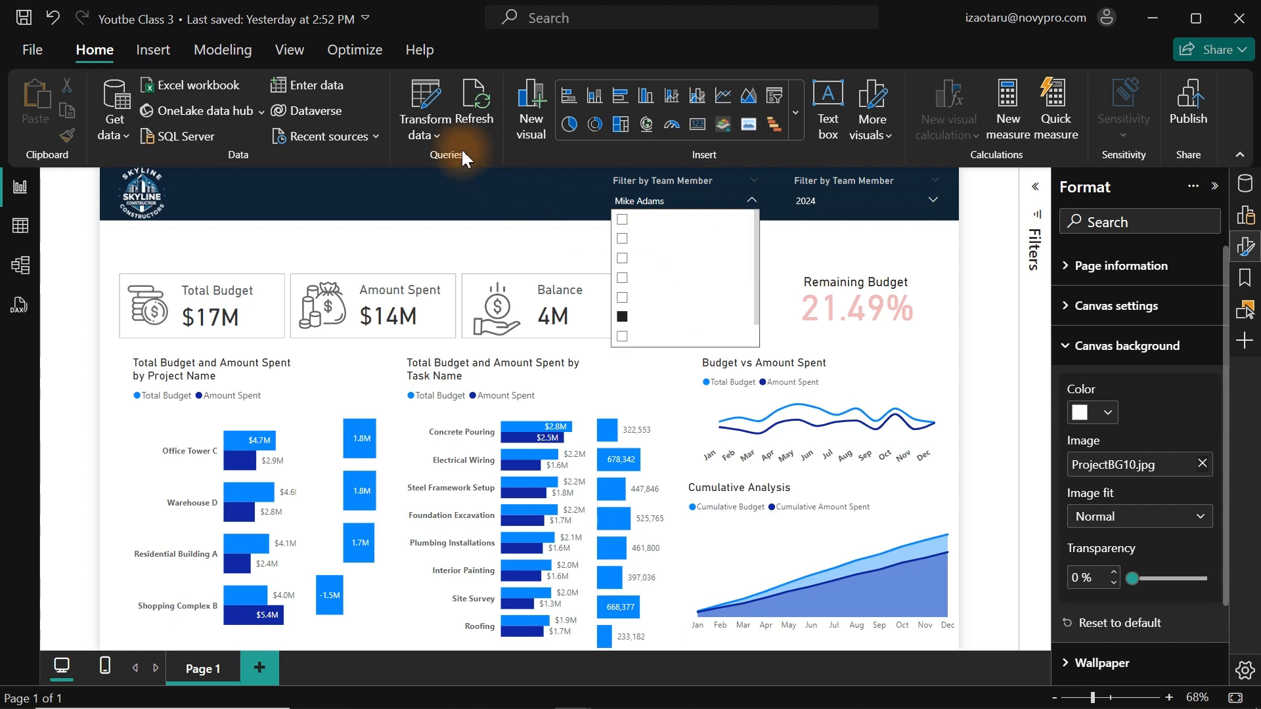
left_click(456, 204)
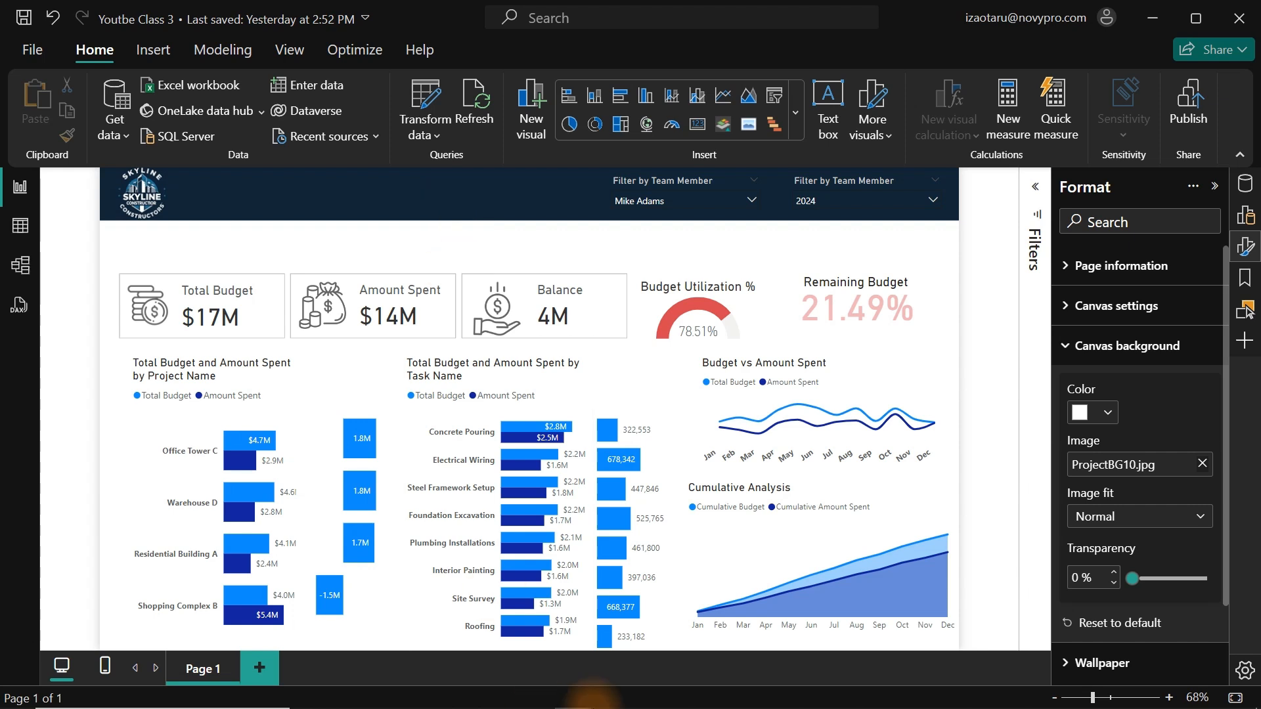
- Switch to Presentation1 in PowerPoint, copy the header rectangle's fill hex code #112537, and return to Power BI
mouse_move(545, 695)
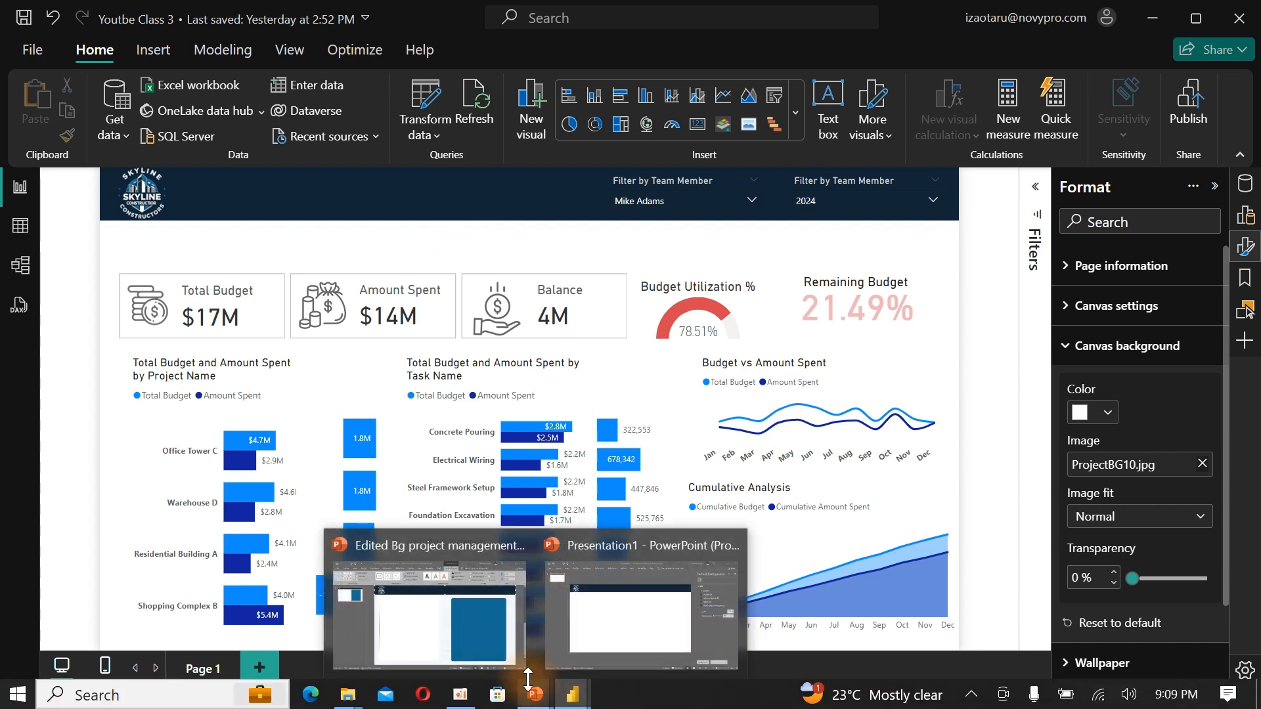
left_click(632, 635)
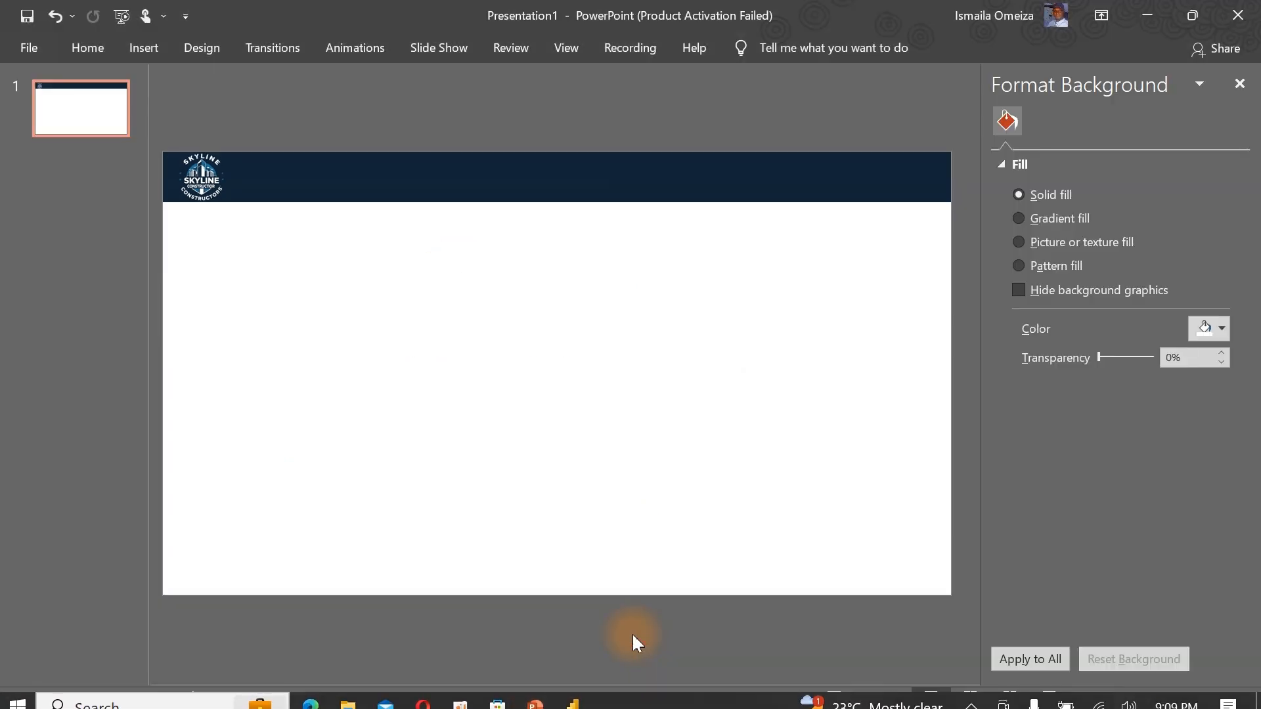
left_click(572, 188)
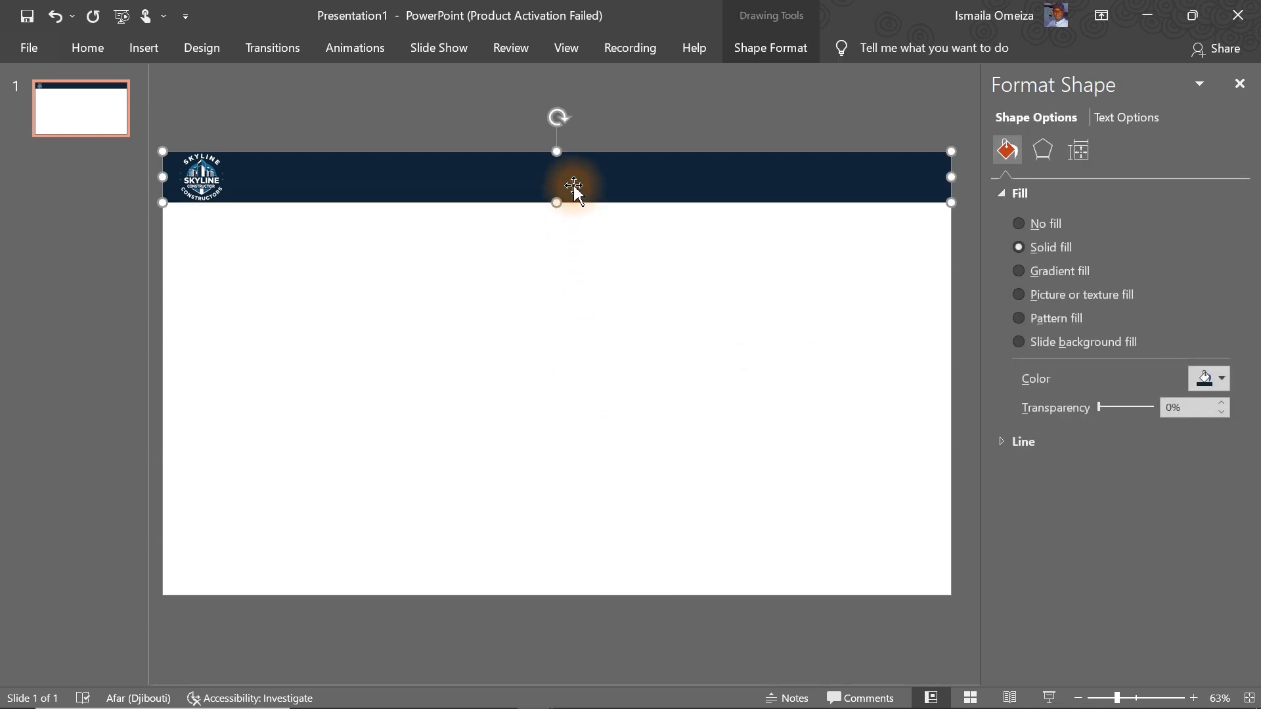
left_click(1211, 378)
left_click(1146, 599)
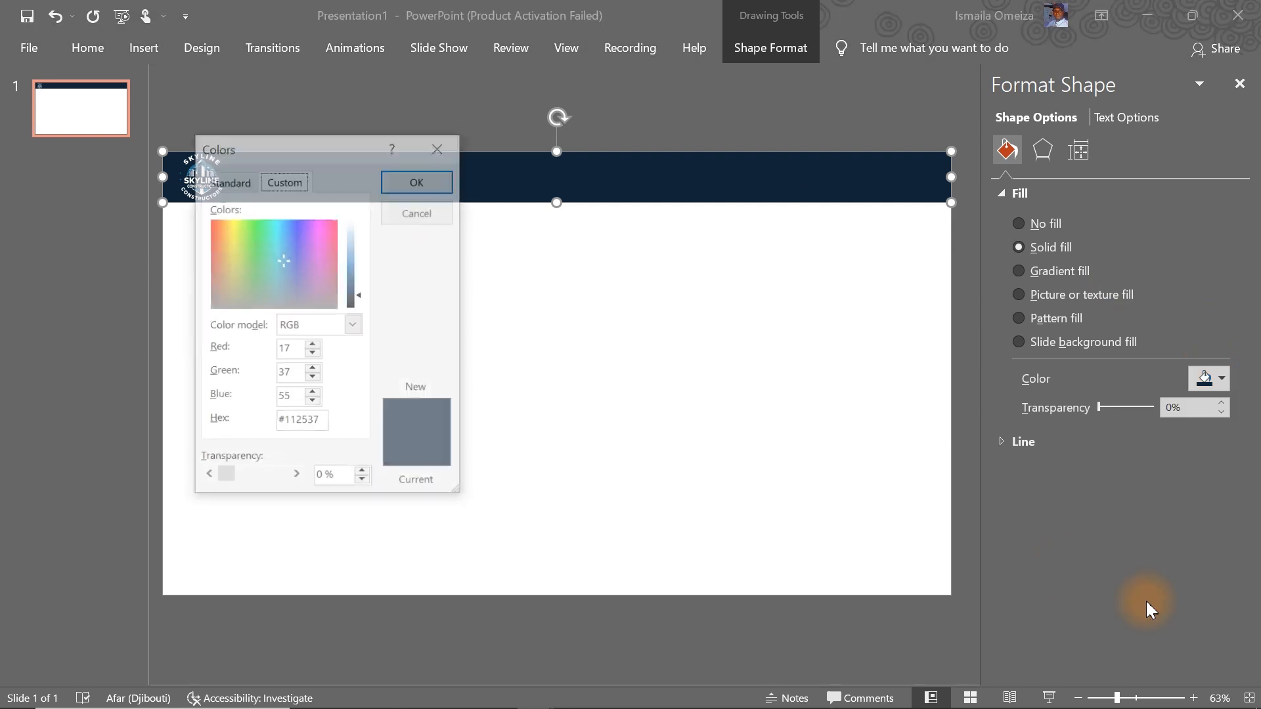
left_click_drag(320, 421, 242, 409)
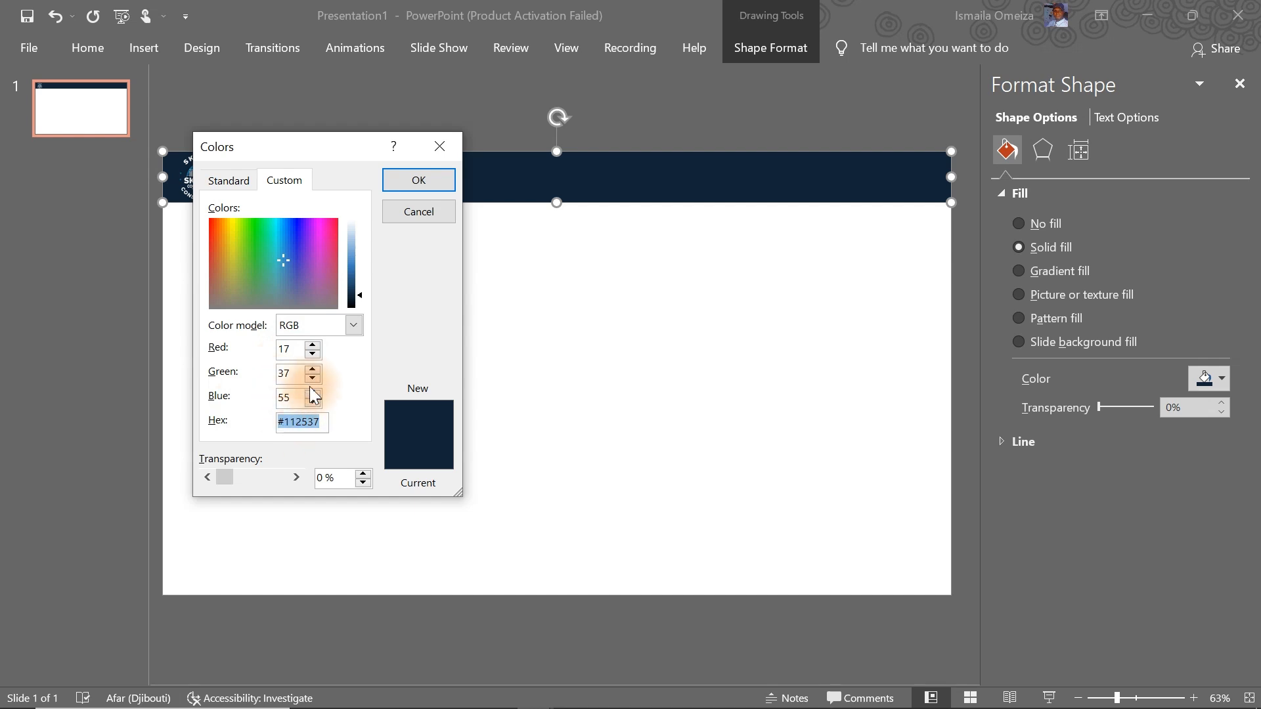
left_click(388, 207)
left_click(1154, 14)
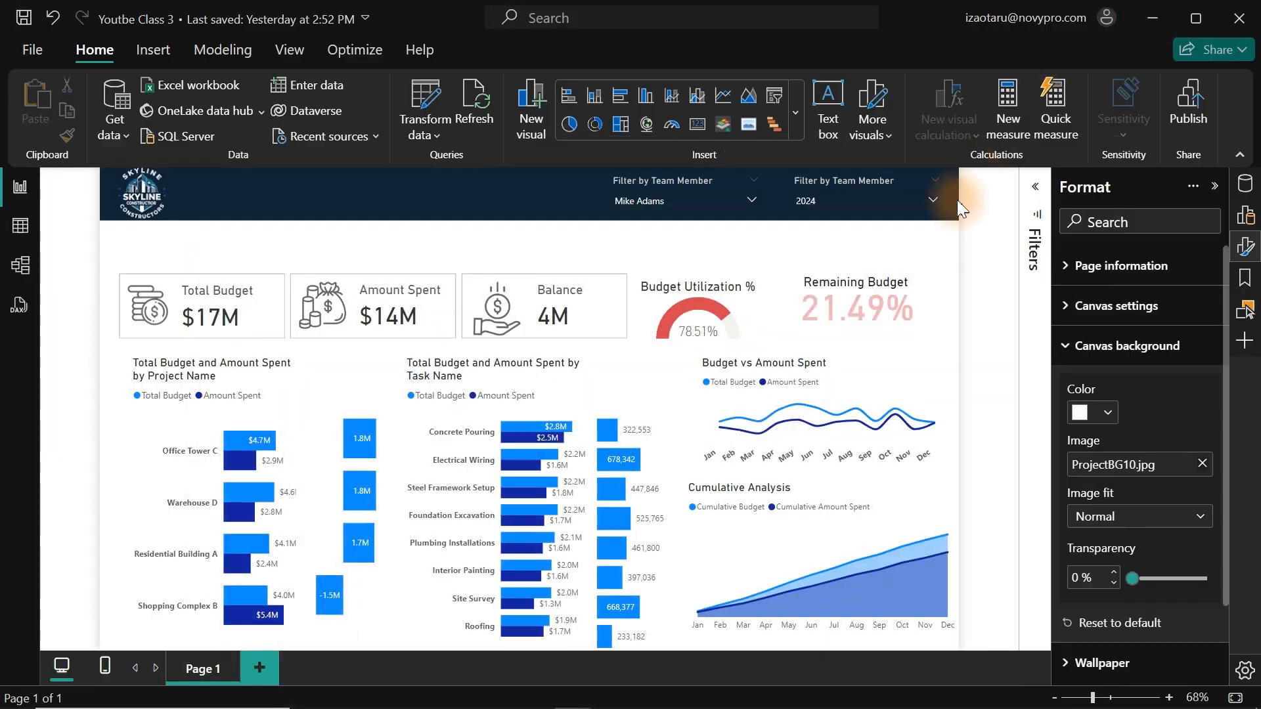
- Select both header slicers and set the background color of their values to #112537
left_click(714, 179)
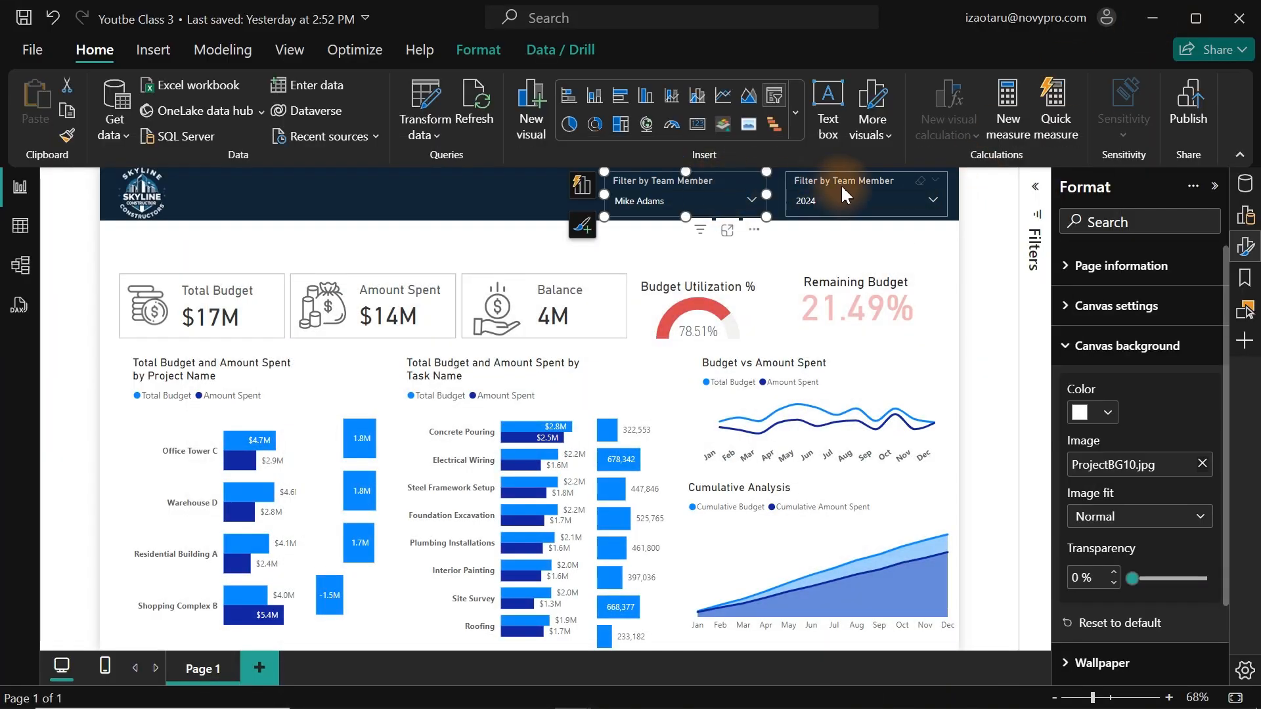
left_click(852, 191, "ctrl")
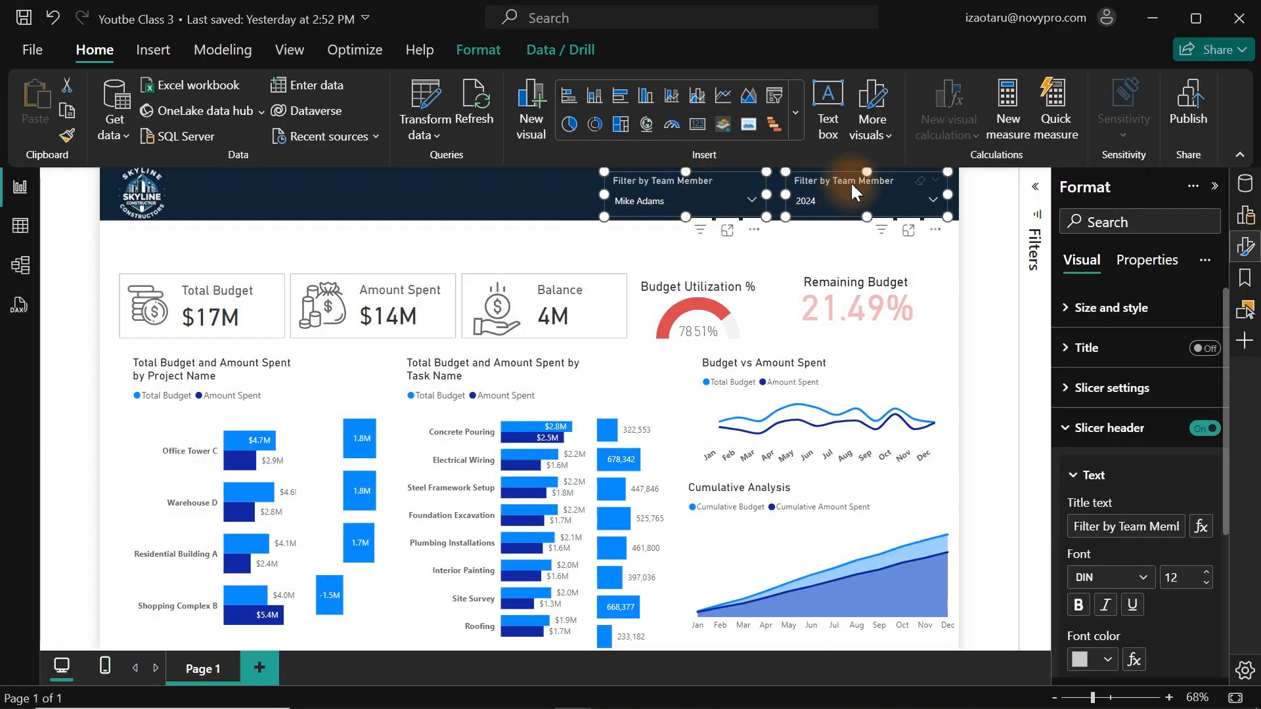
left_click(1100, 433)
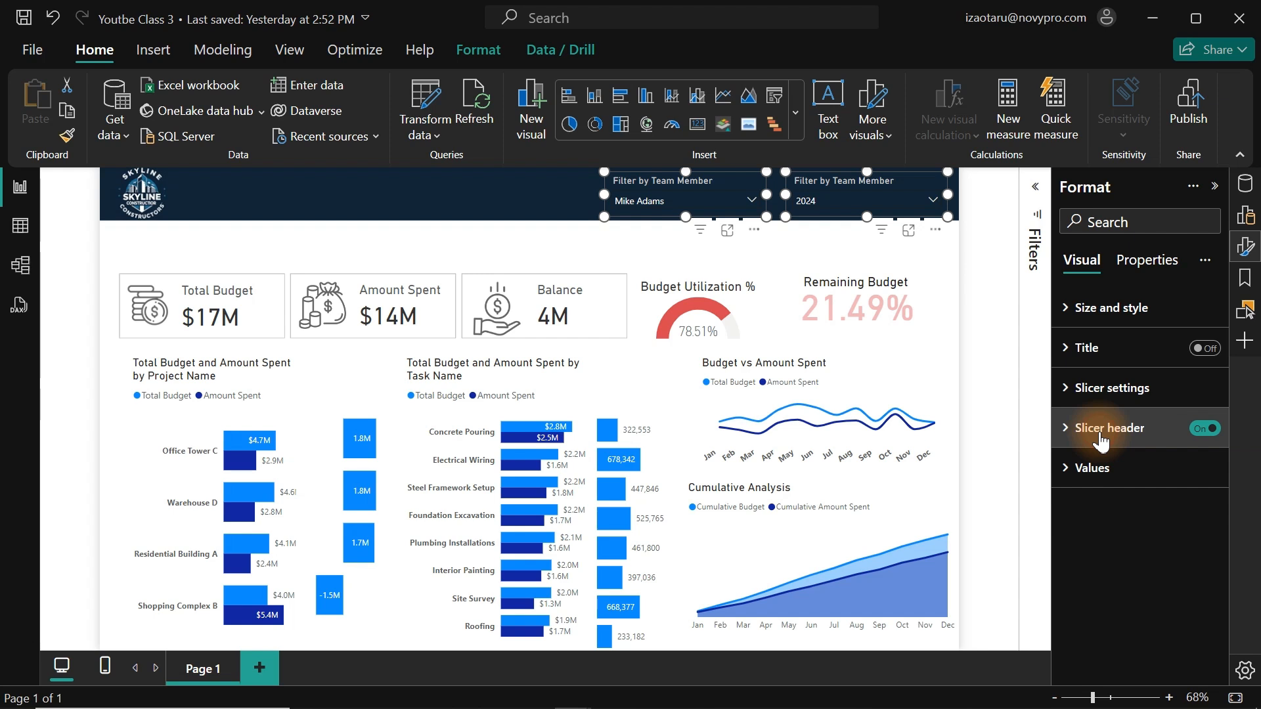
left_click(1090, 472)
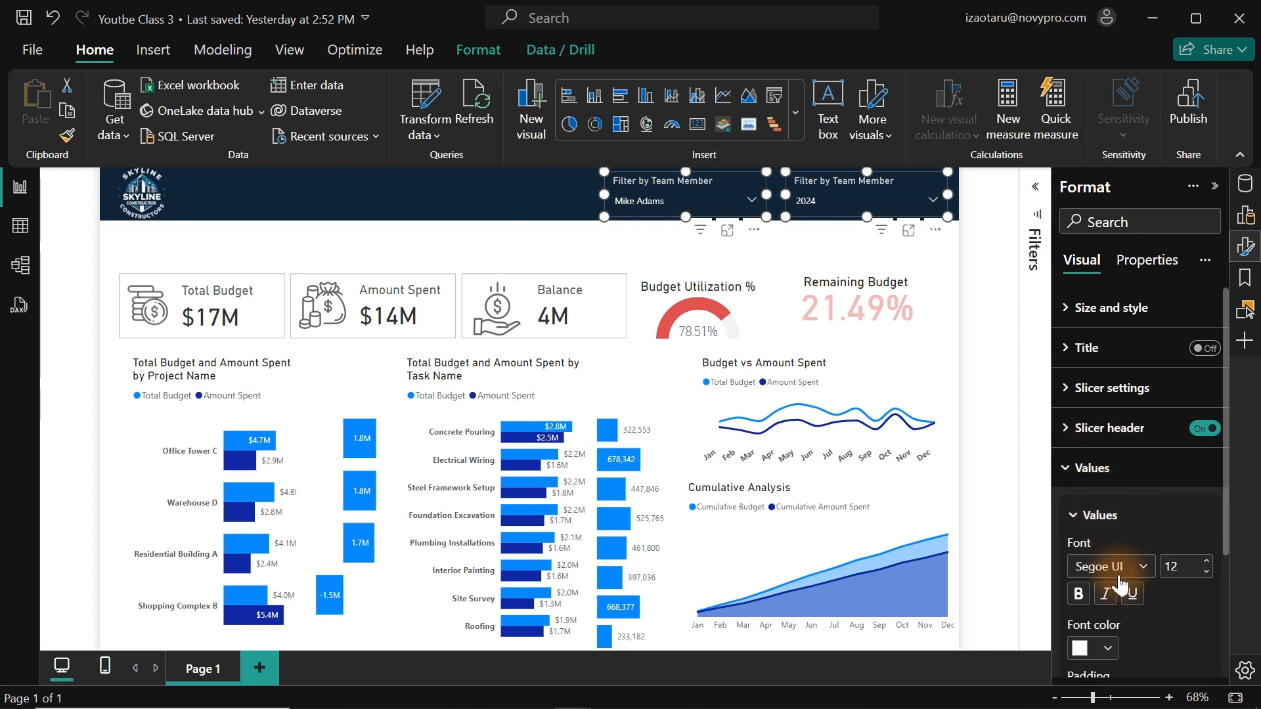
left_click_drag(1225, 472, 1227, 617)
left_click(1130, 624)
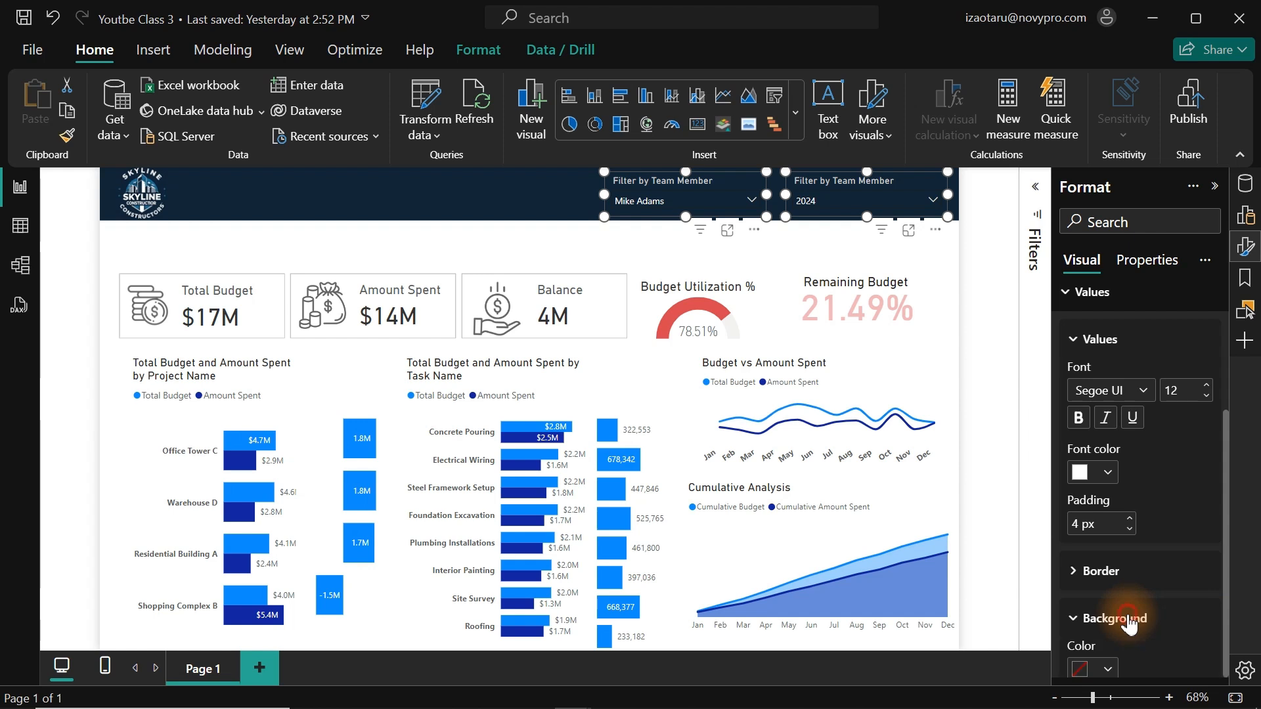
scroll(1227, 571, "down", 2)
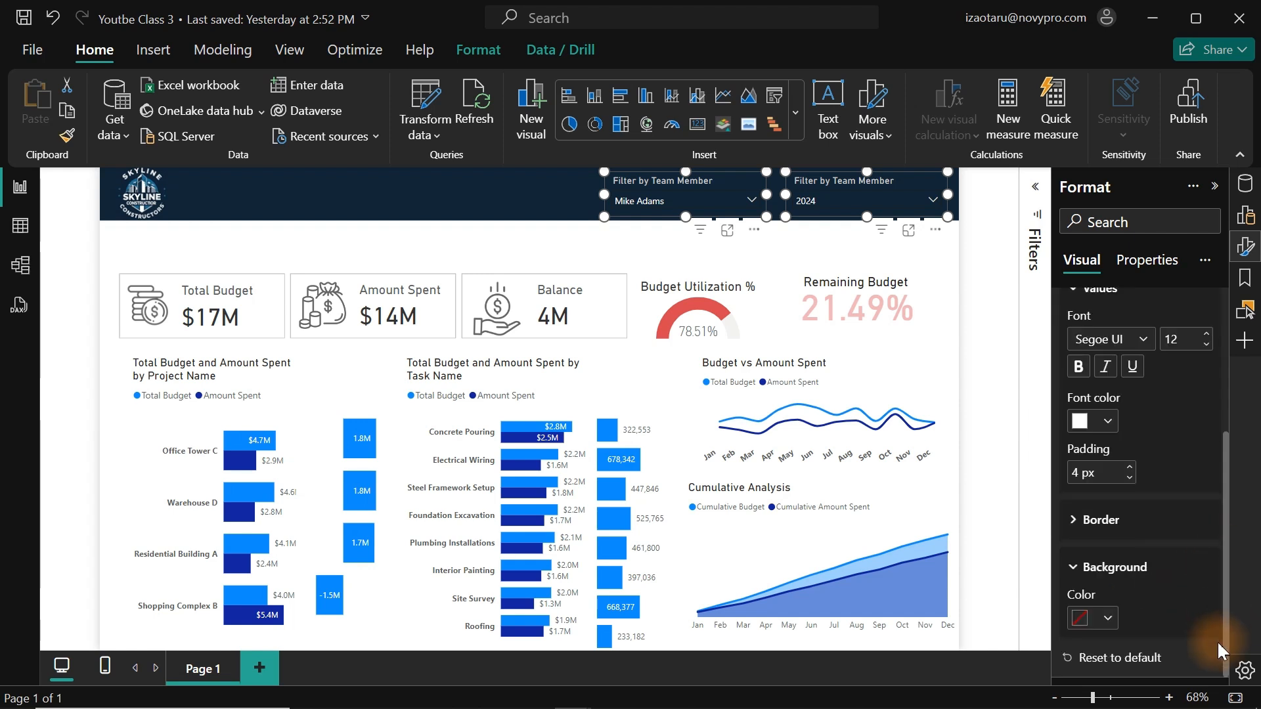
left_click(1110, 621)
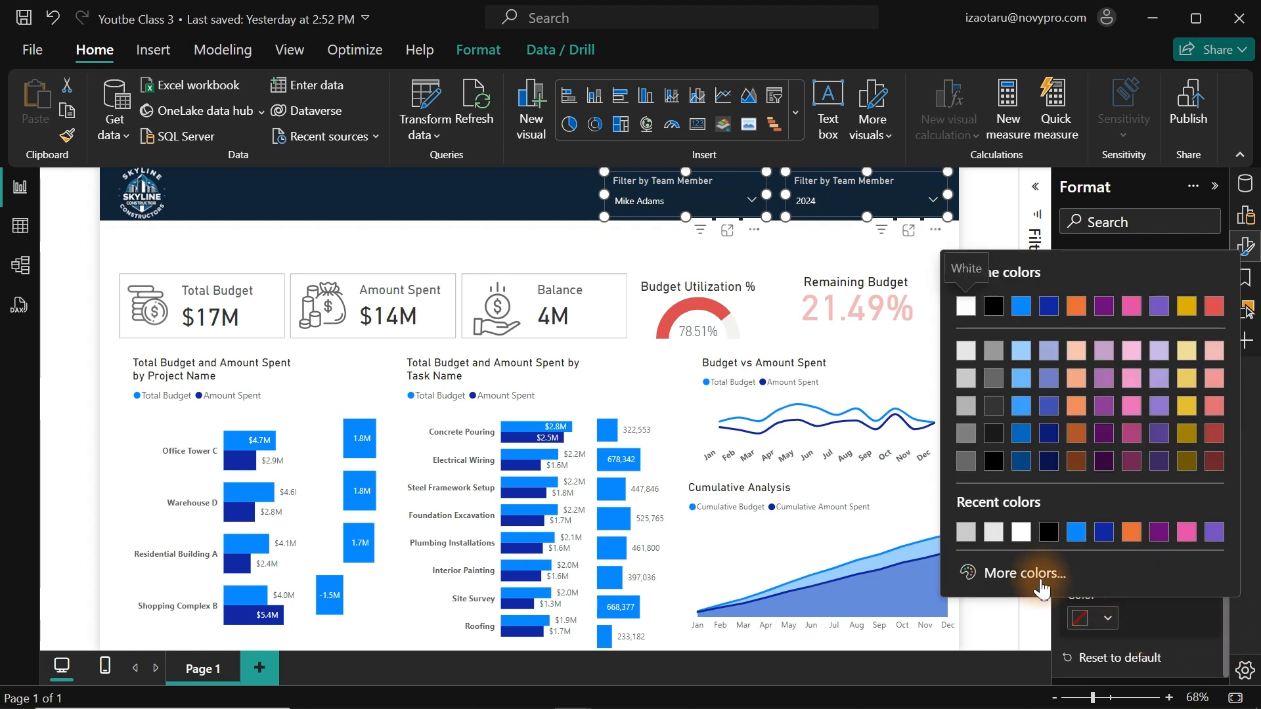
left_click(1044, 578)
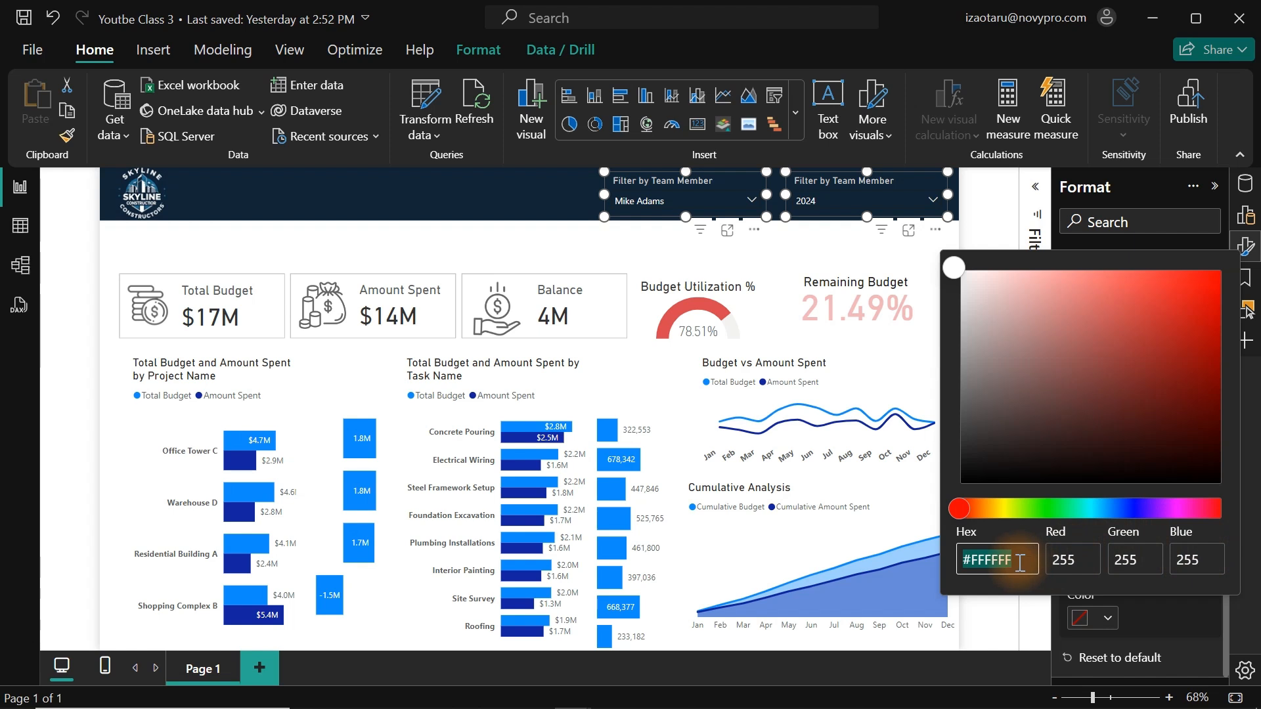
type("#112537")
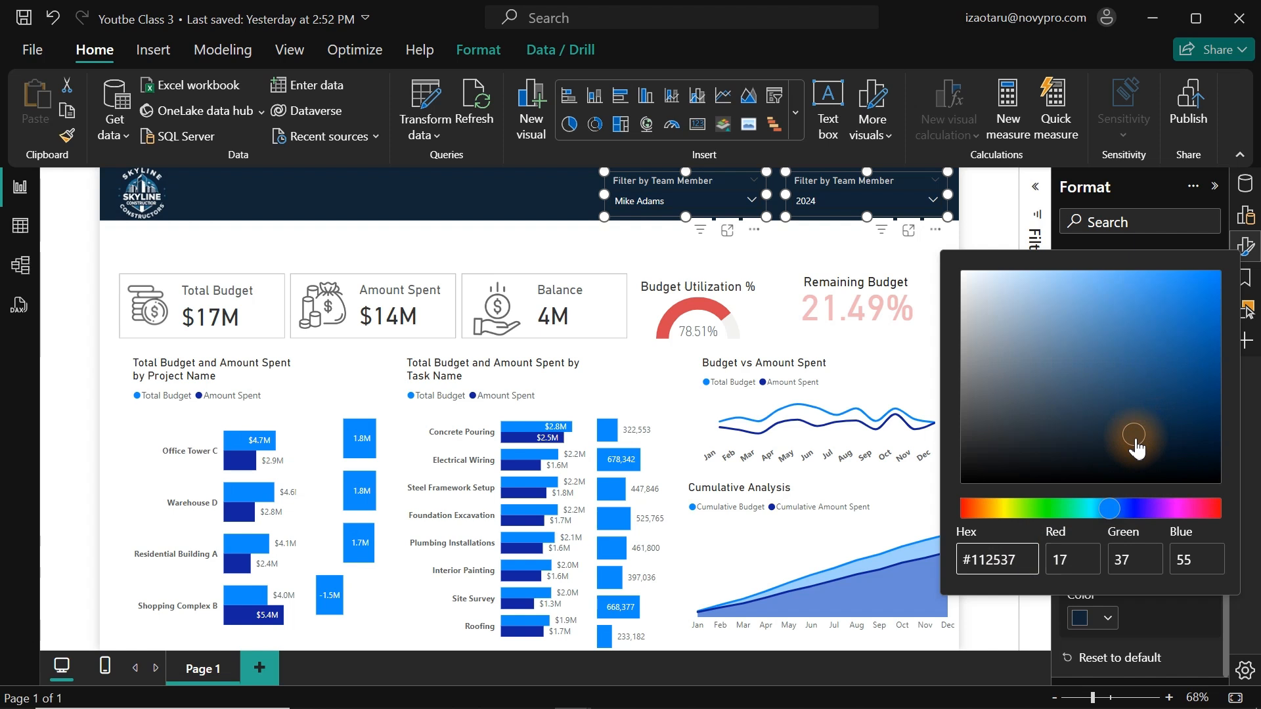
left_click(474, 192)
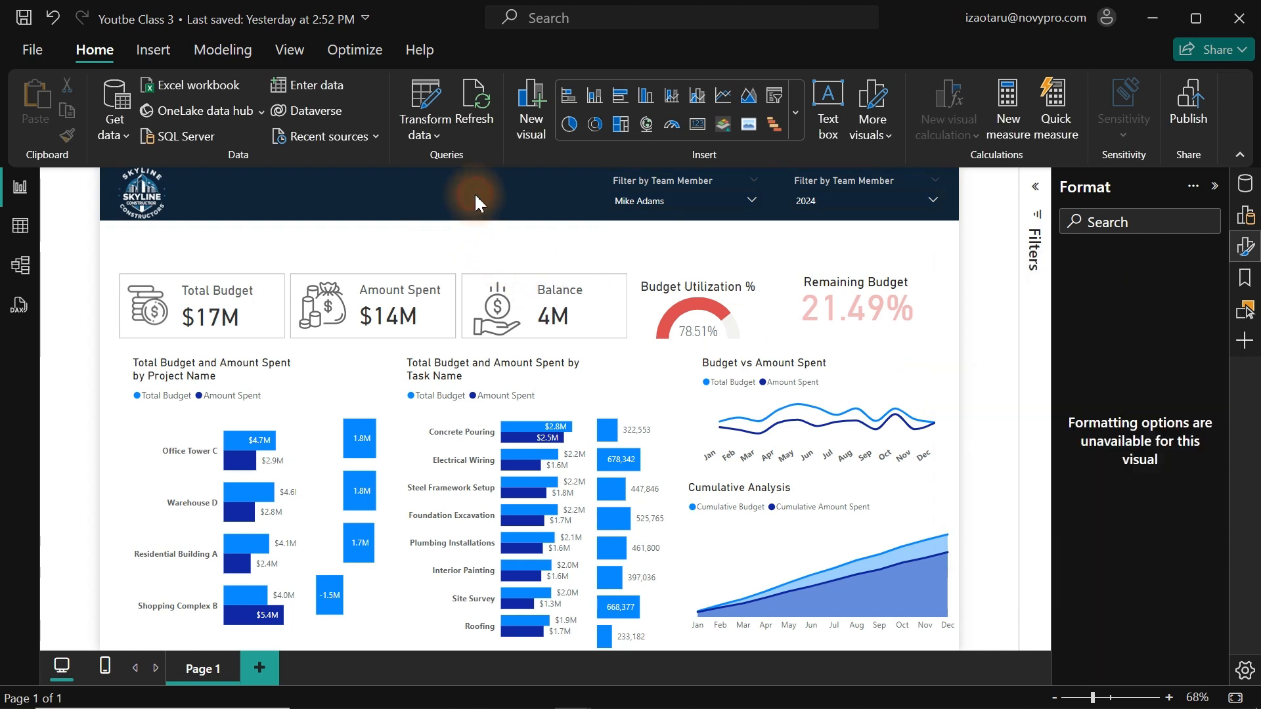
- Expand the recolored team member slicer and filter the dashboard by the first member in the list
left_click(708, 203)
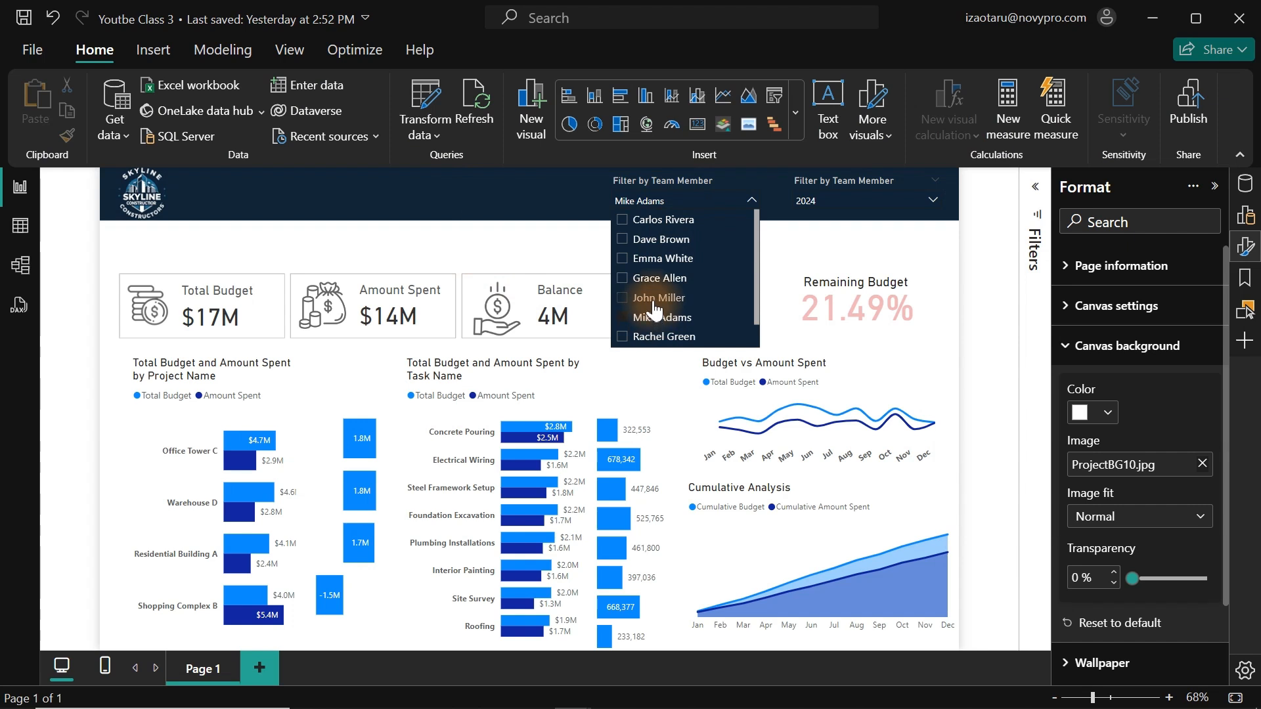
left_click(650, 258)
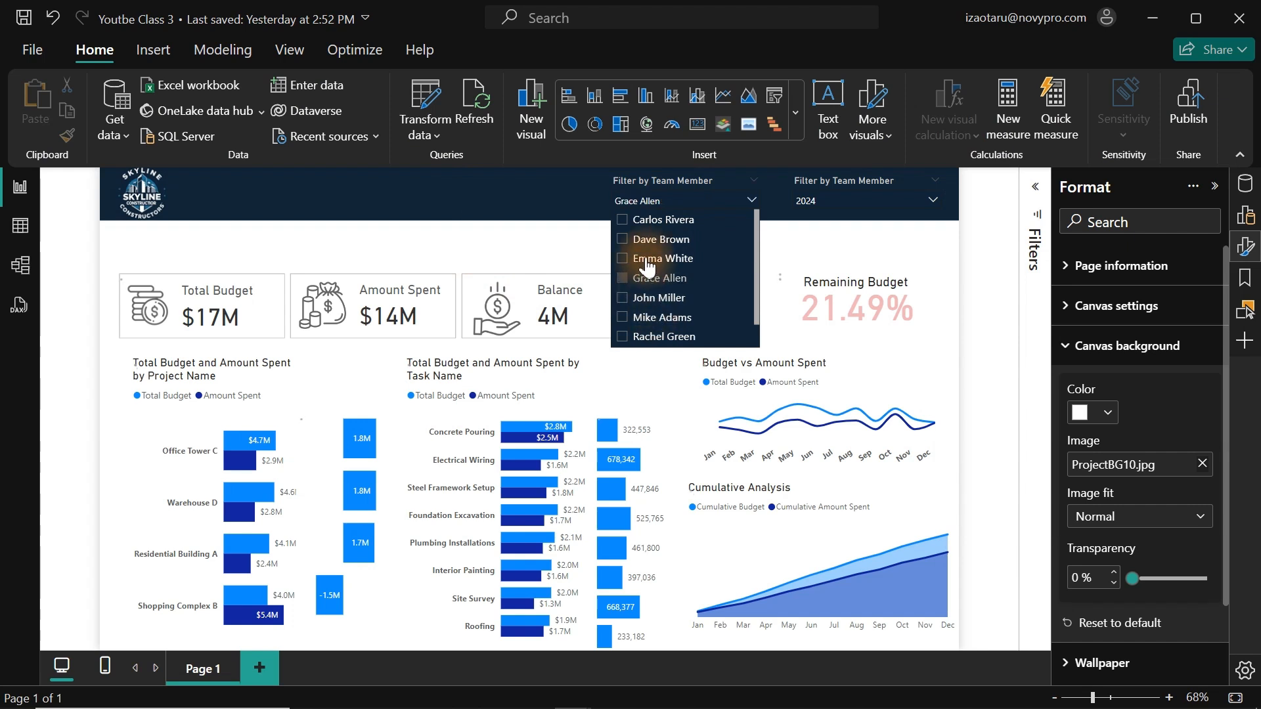
left_click(647, 222)
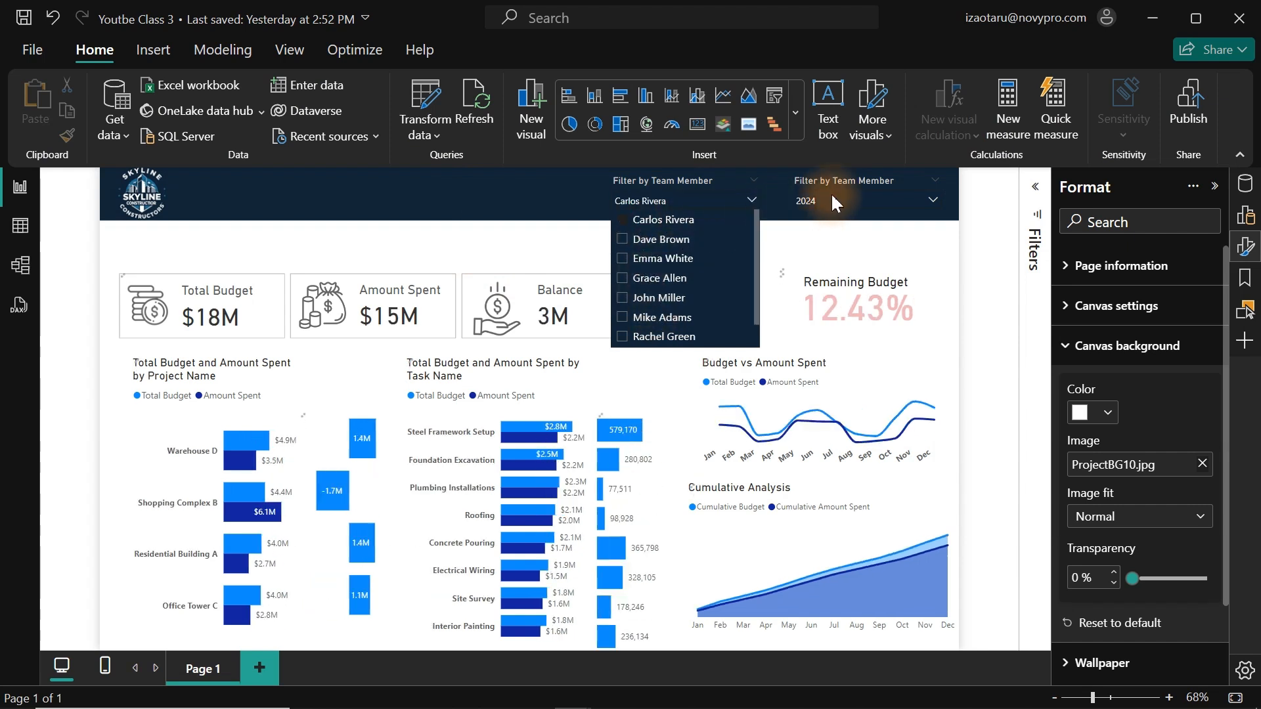
- Filter the dashboard with the date slicer to Mar 2023, and change the selection to Feb 2023
left_click(858, 200)
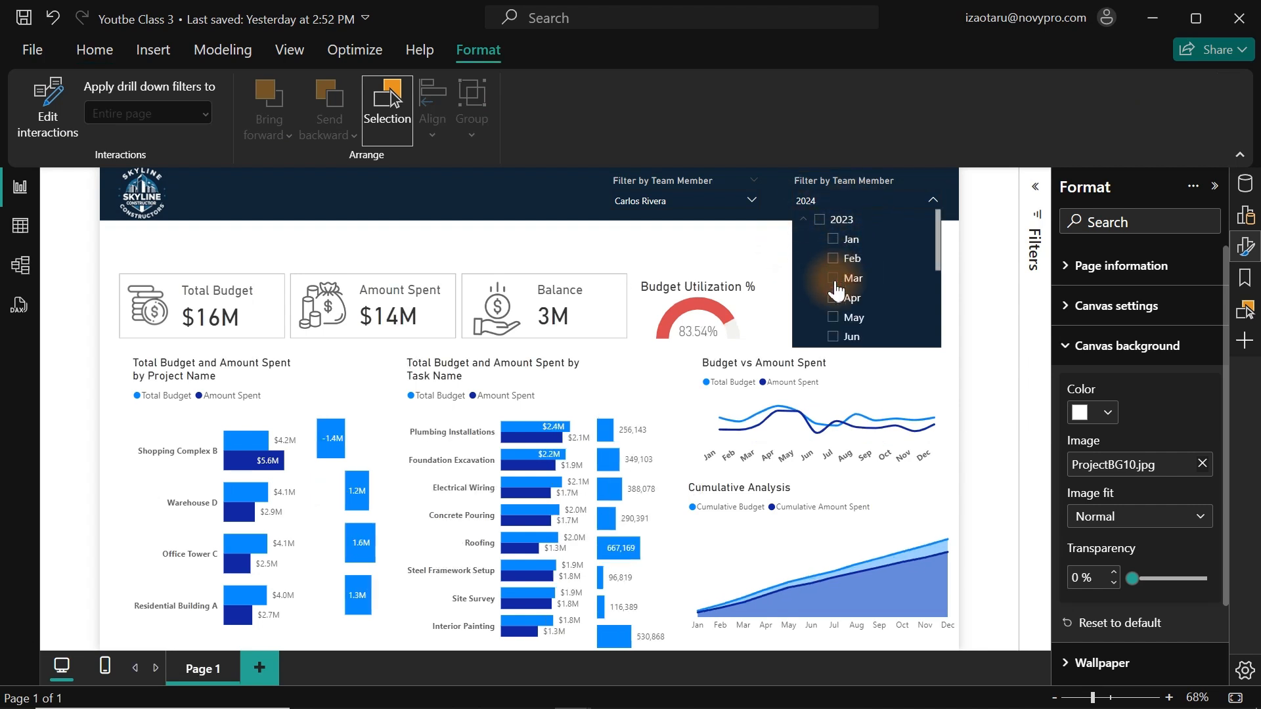
left_click(835, 279)
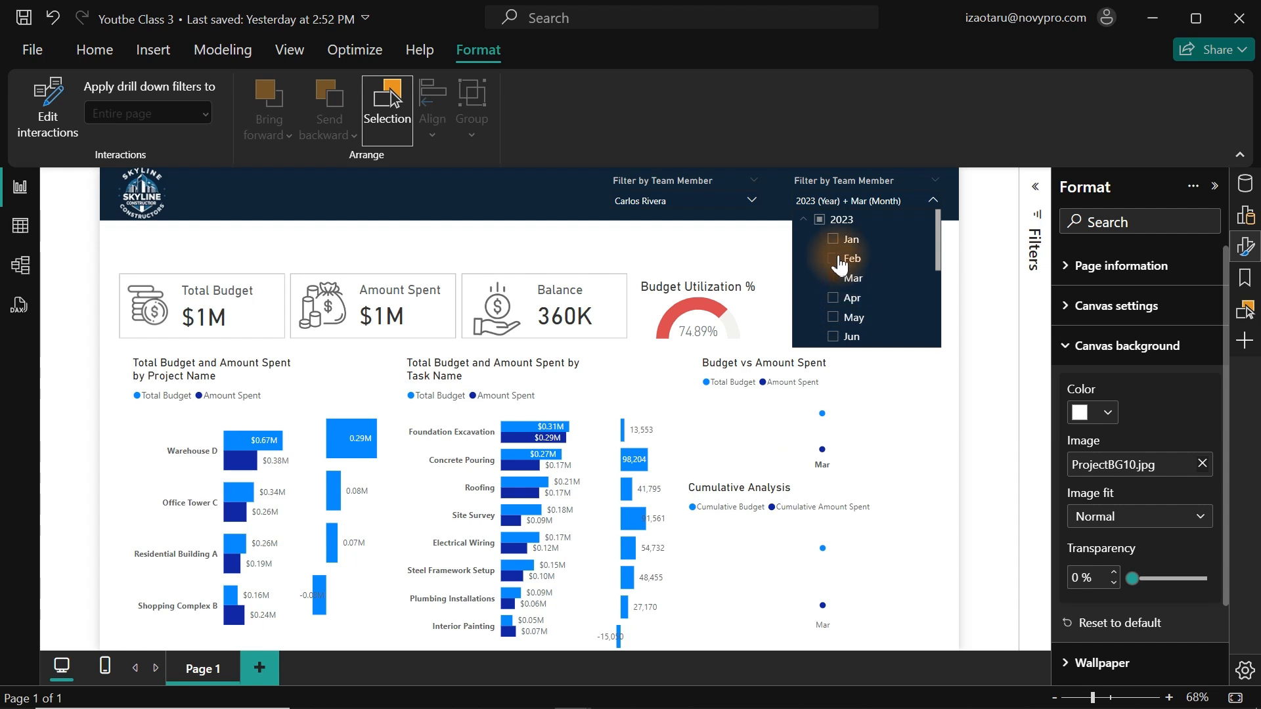
left_click(838, 260)
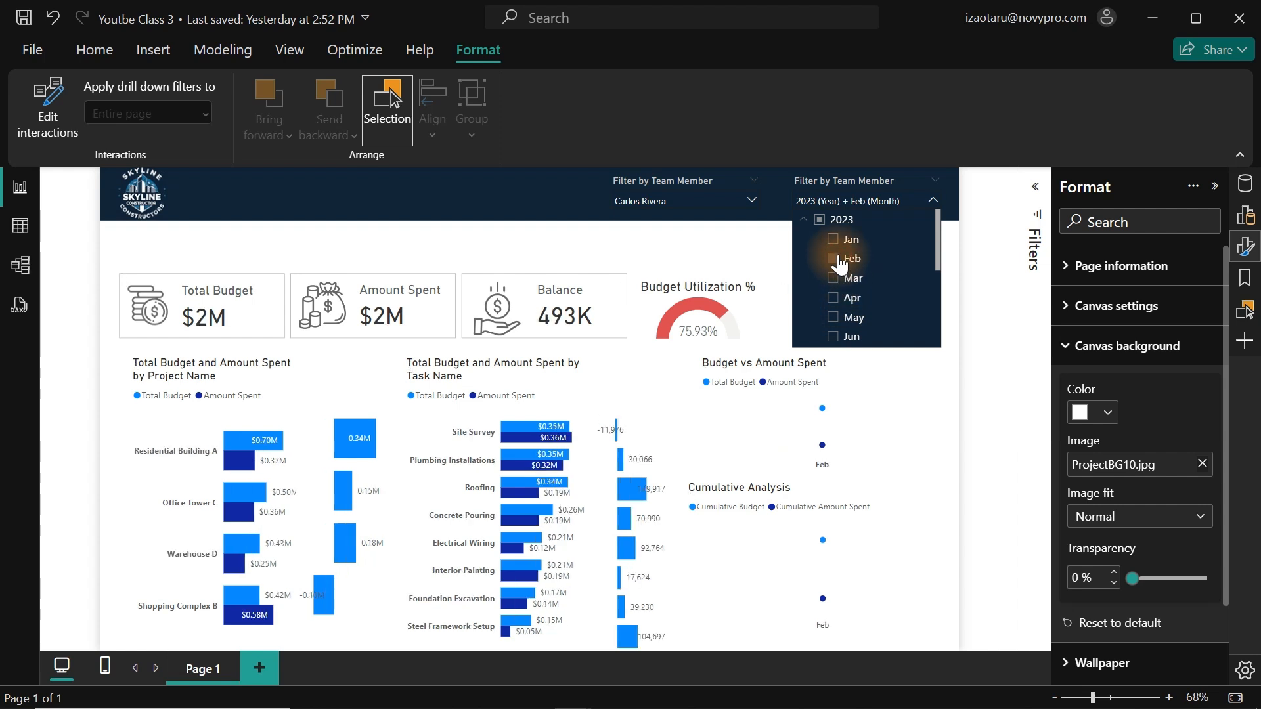
left_click(494, 186)
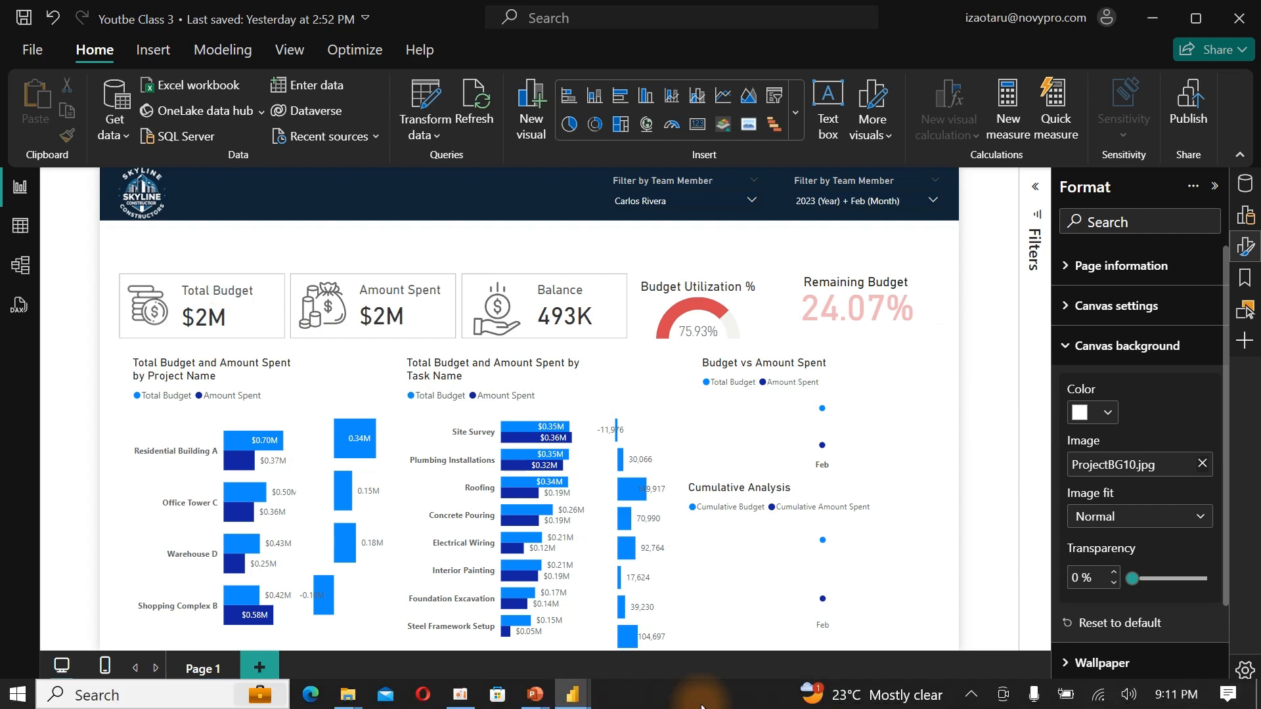
- Switch to Presentation1 in PowerPoint and open the full color selection for the slide background's solid fill
left_click(530, 696)
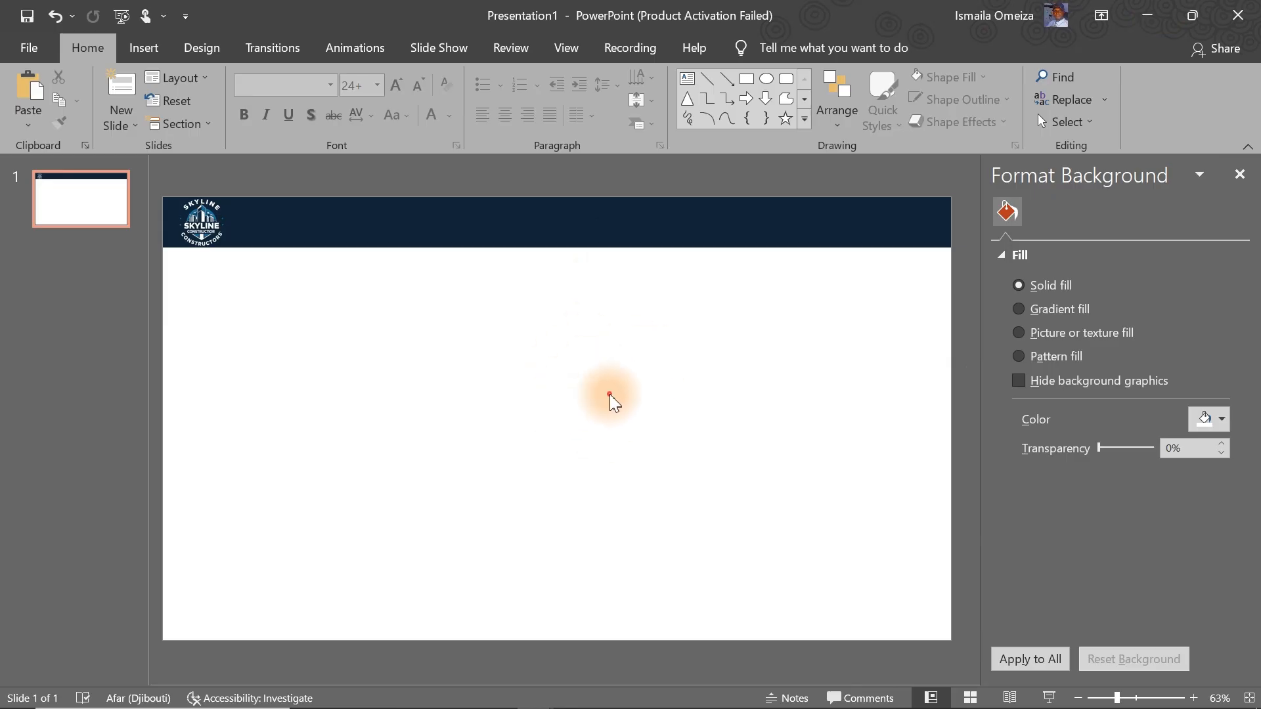
left_click(1209, 418)
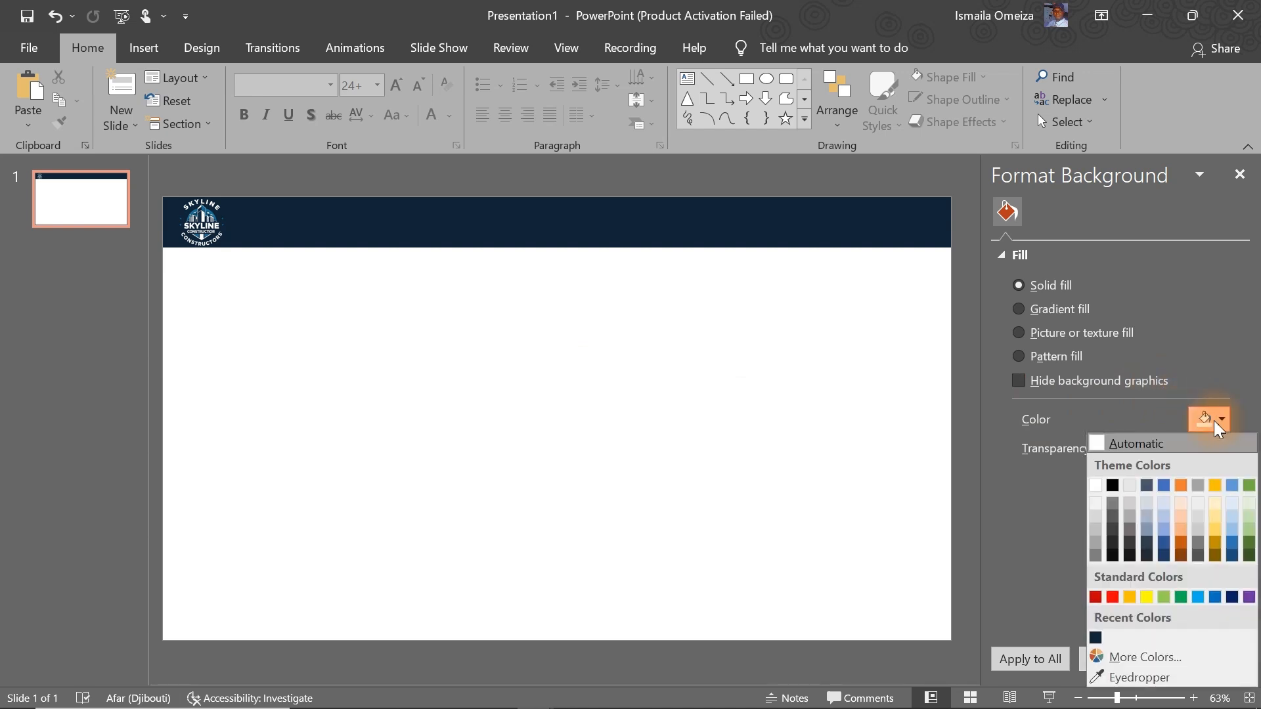
left_click(1162, 656)
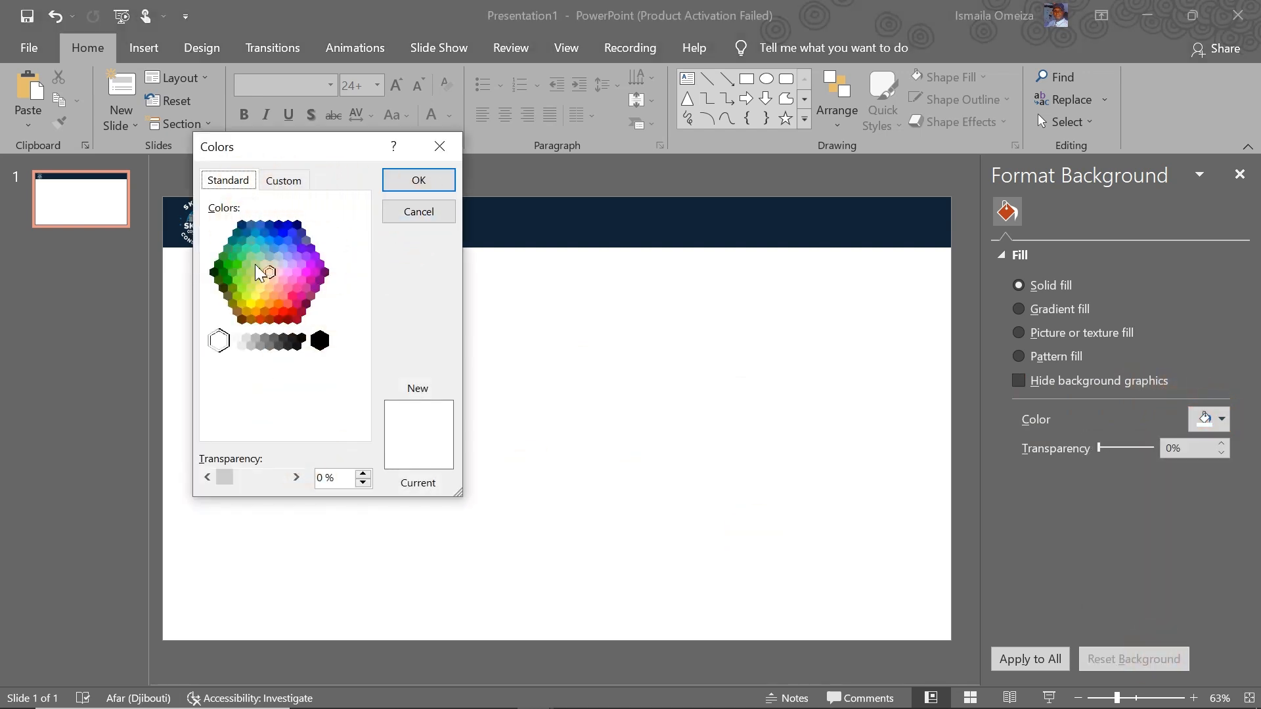
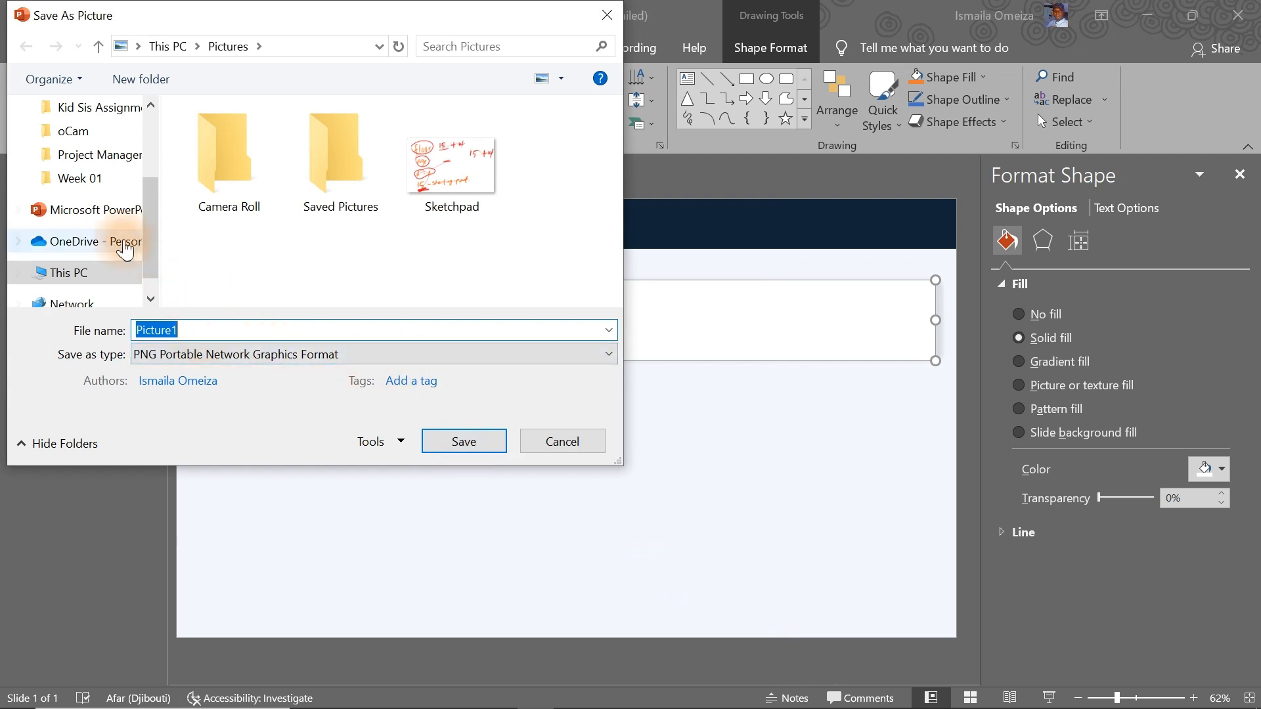
- Save the white rounded rectangle as a PNG picture named P KPI Card in the Project Management Construction company folder
left_click_drag(153, 231, 152, 156)
left_click(108, 151)
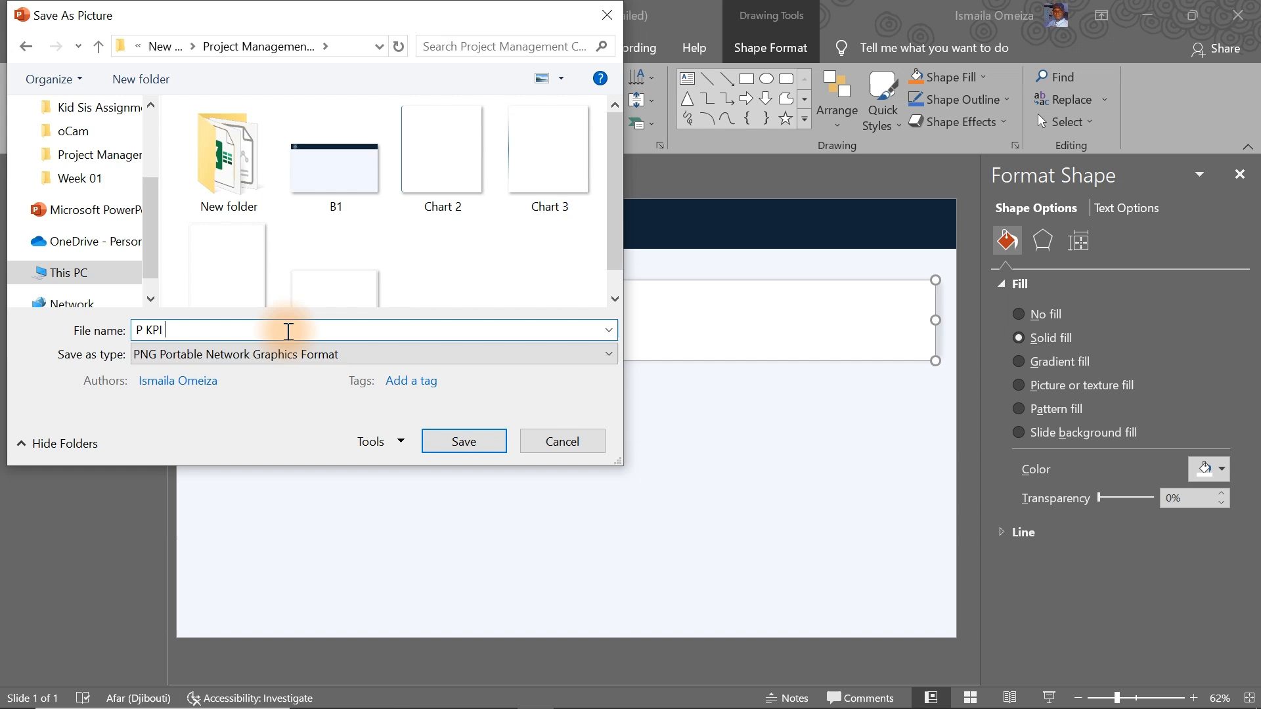
type("Card")
left_click(458, 442)
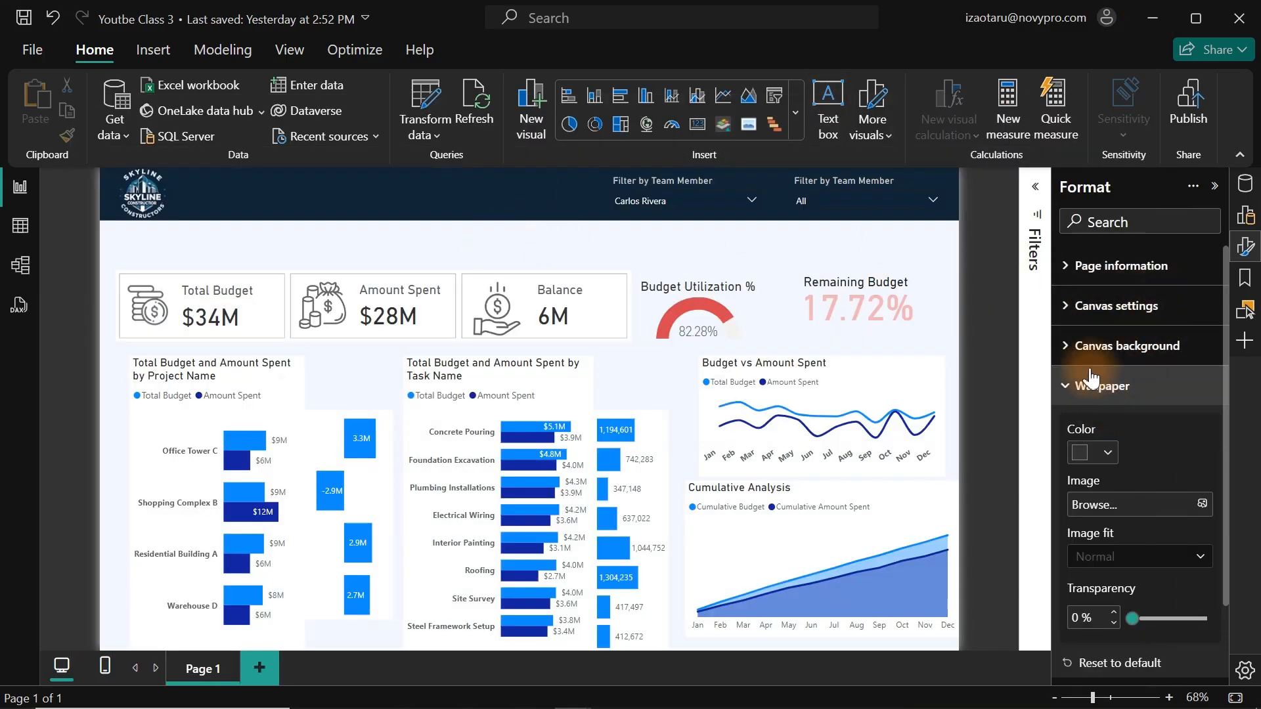
- Collapse the wallpaper settings and insert the P KPI Card picture onto the Power BI report page
left_click(1084, 403)
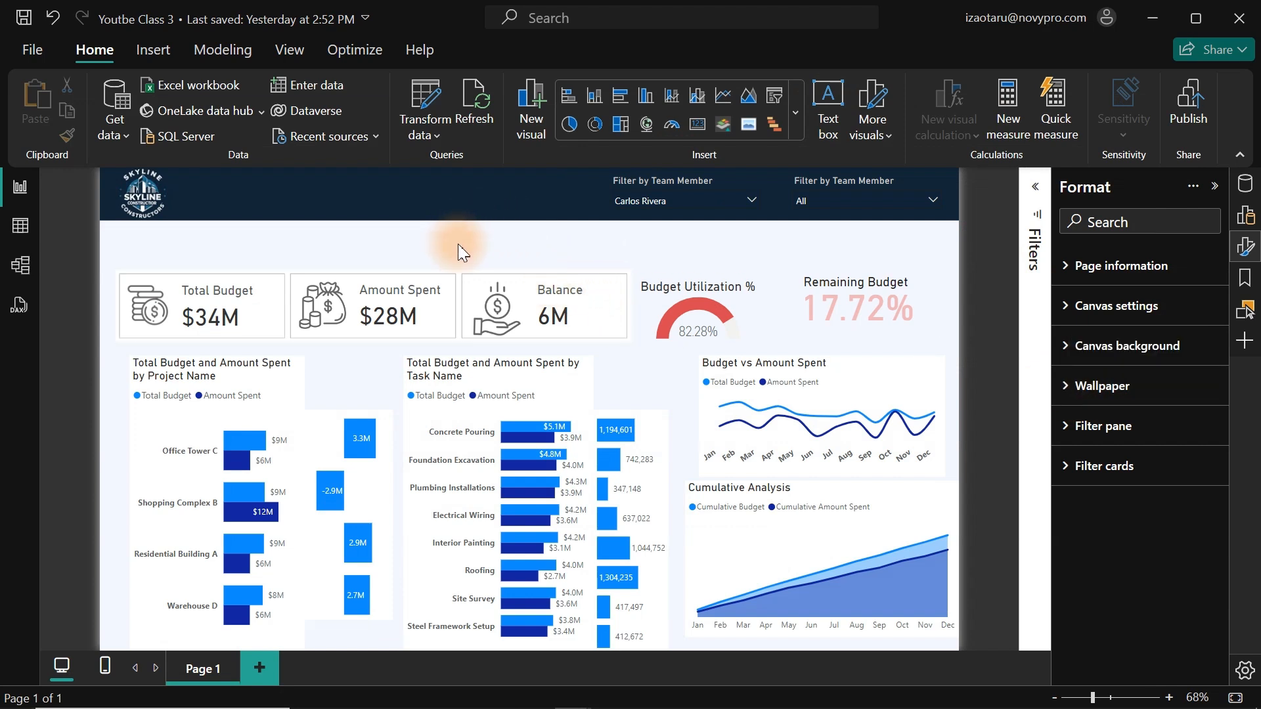
left_click(156, 51)
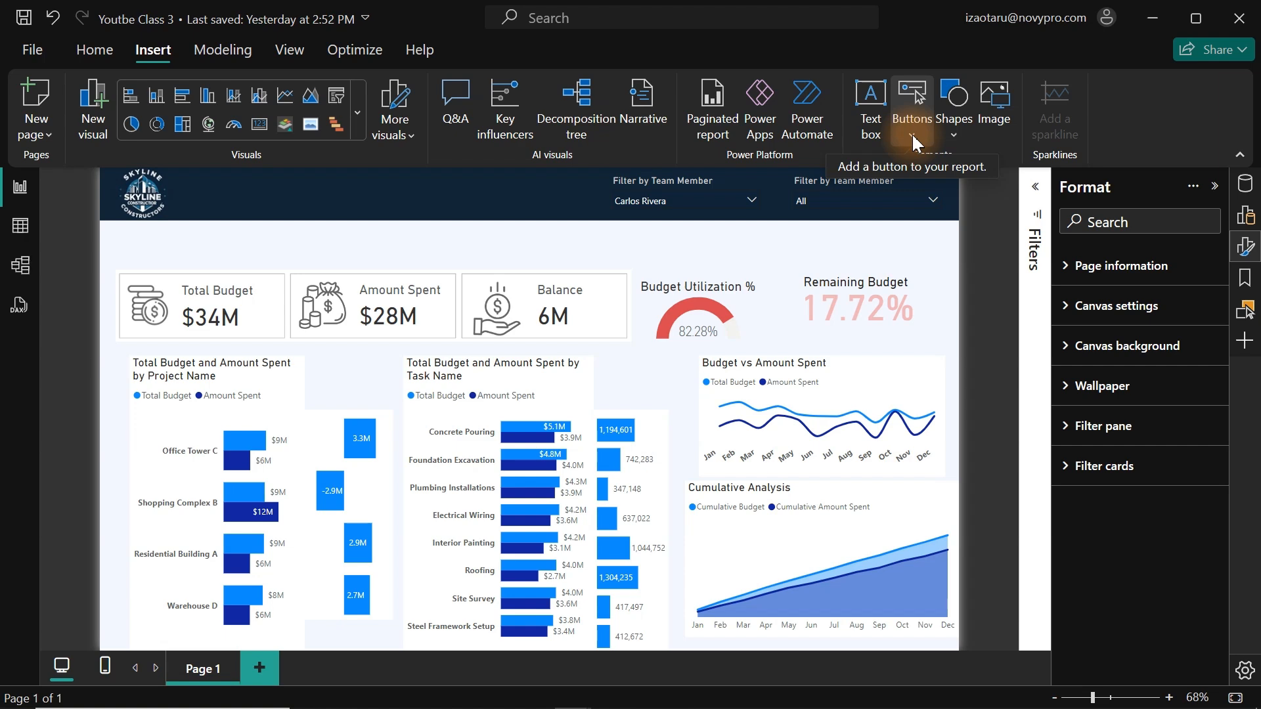
left_click(996, 104)
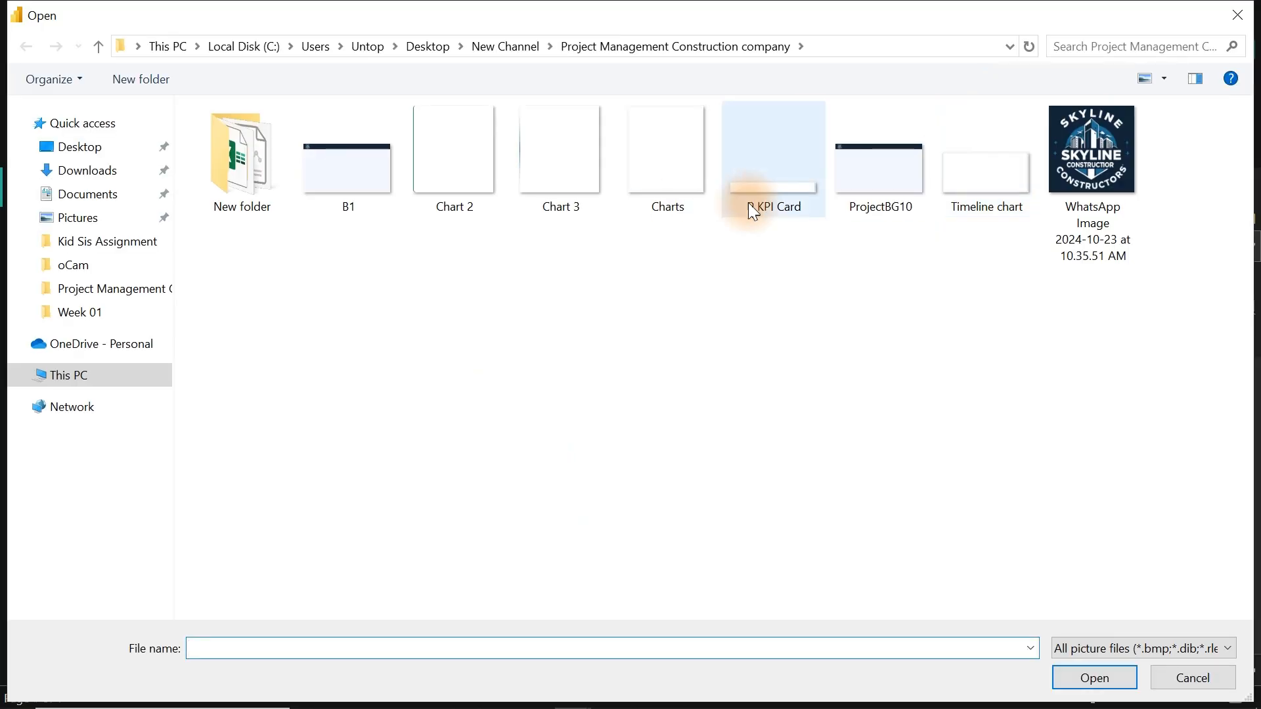
left_click(789, 170)
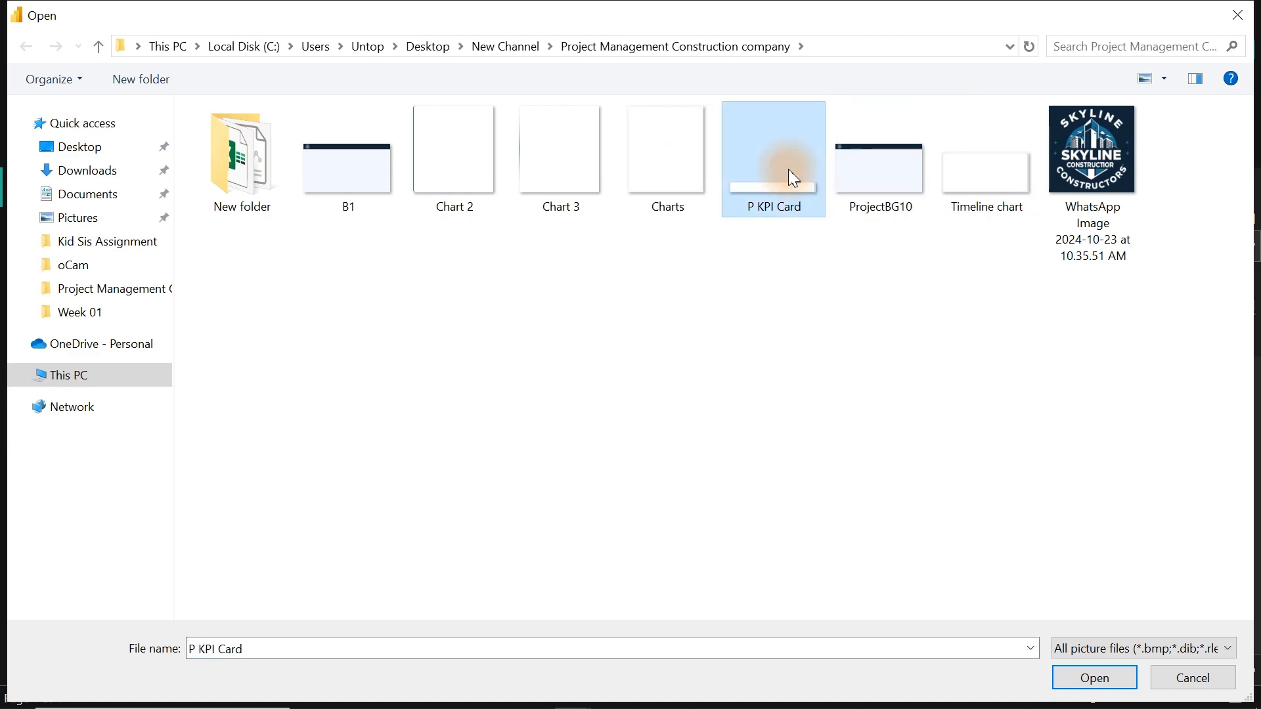
double_click(788, 168)
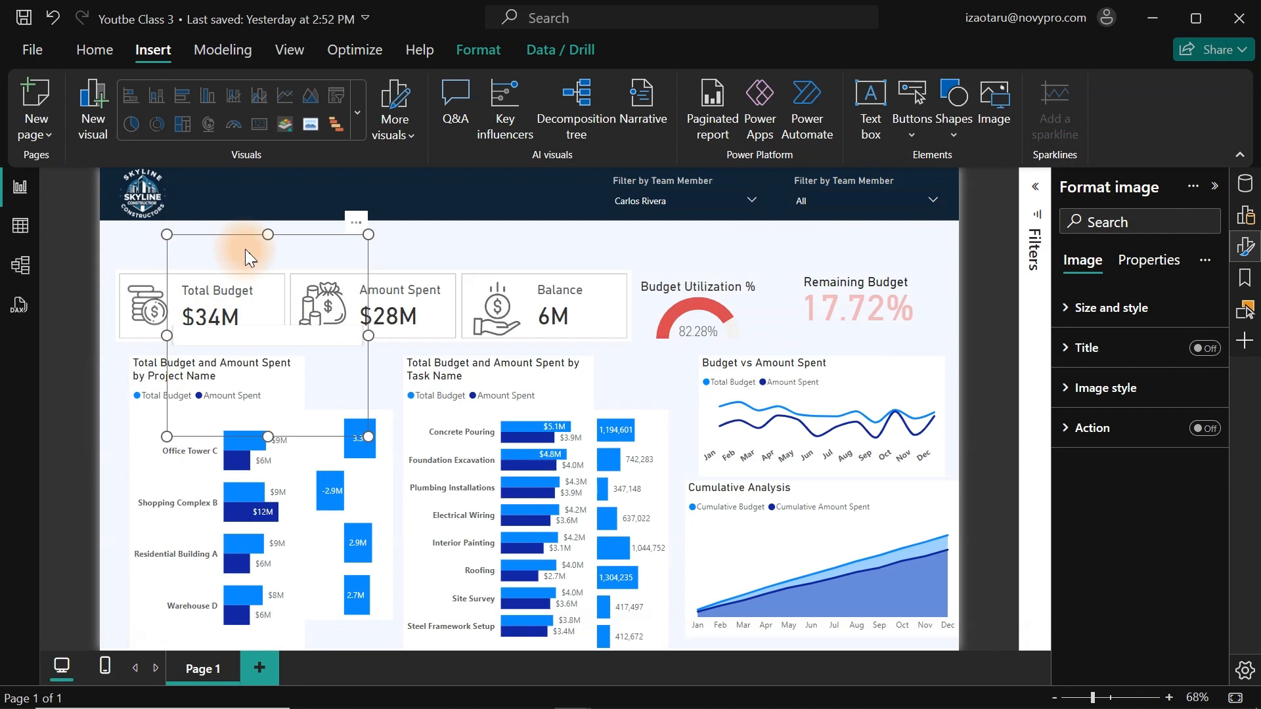
- Shift the inserted P KPI Card image over the Amount Spent card and set its scaling to Fit
left_click_drag(246, 250, 359, 180)
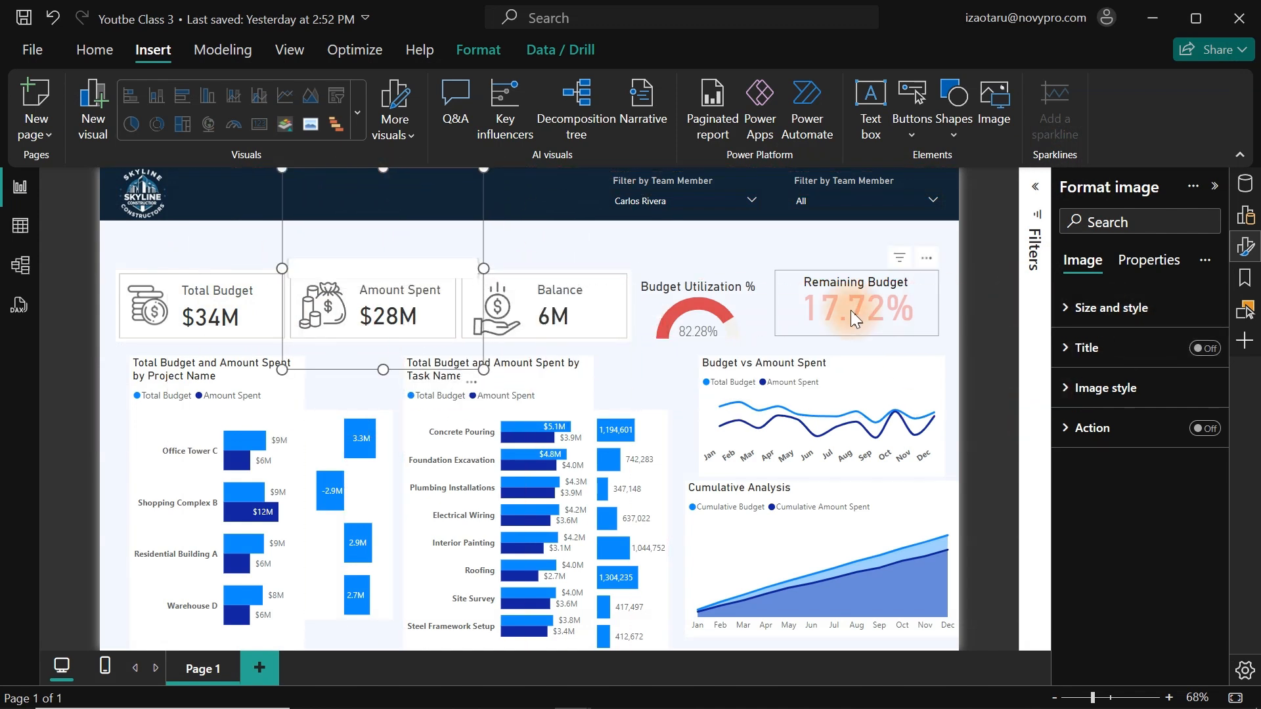
left_click(1085, 391)
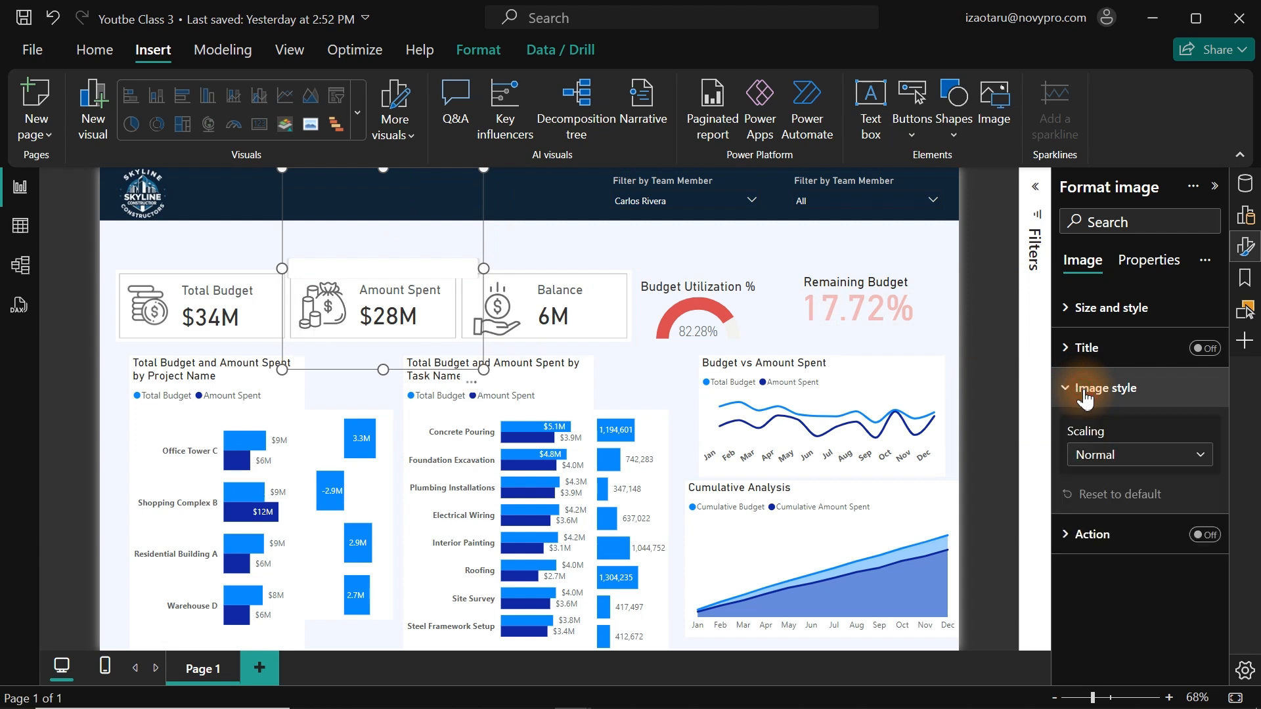
left_click(1130, 453)
left_click(1103, 503)
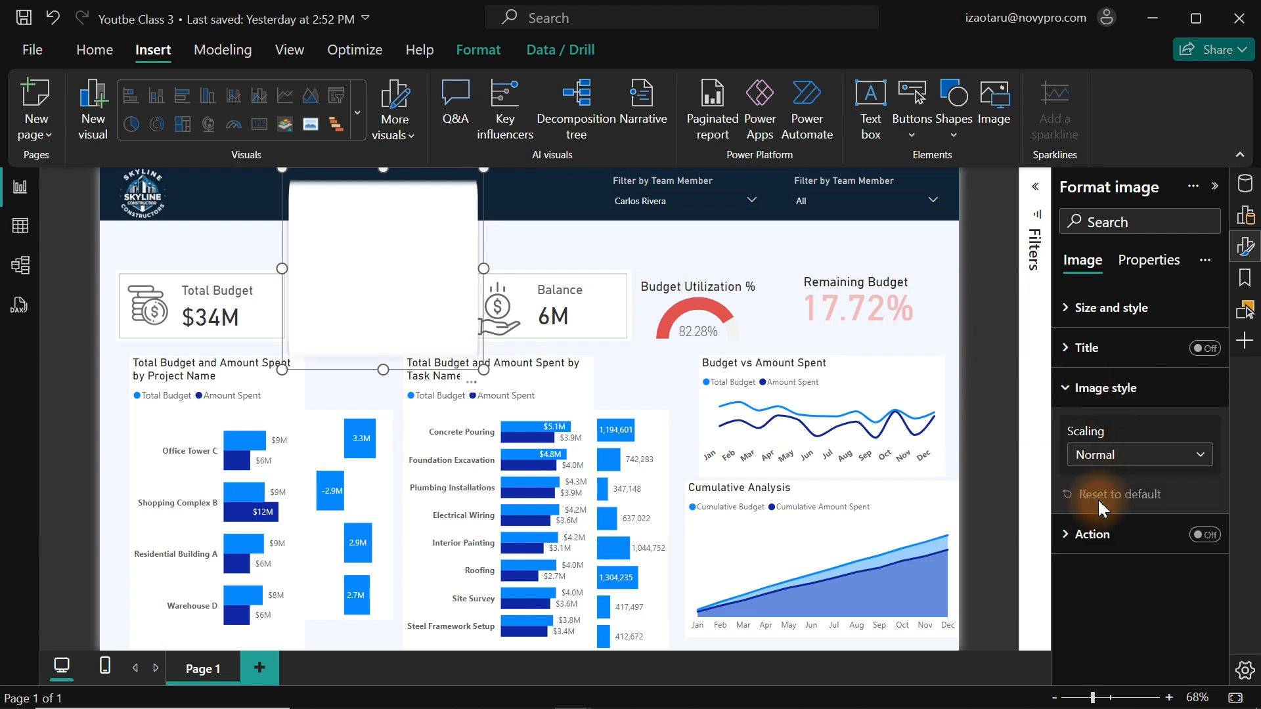
- Resize and position the P KPI Card image as a short white band spanning the page width just below the dark header
left_click_drag(353, 271, 602, 348)
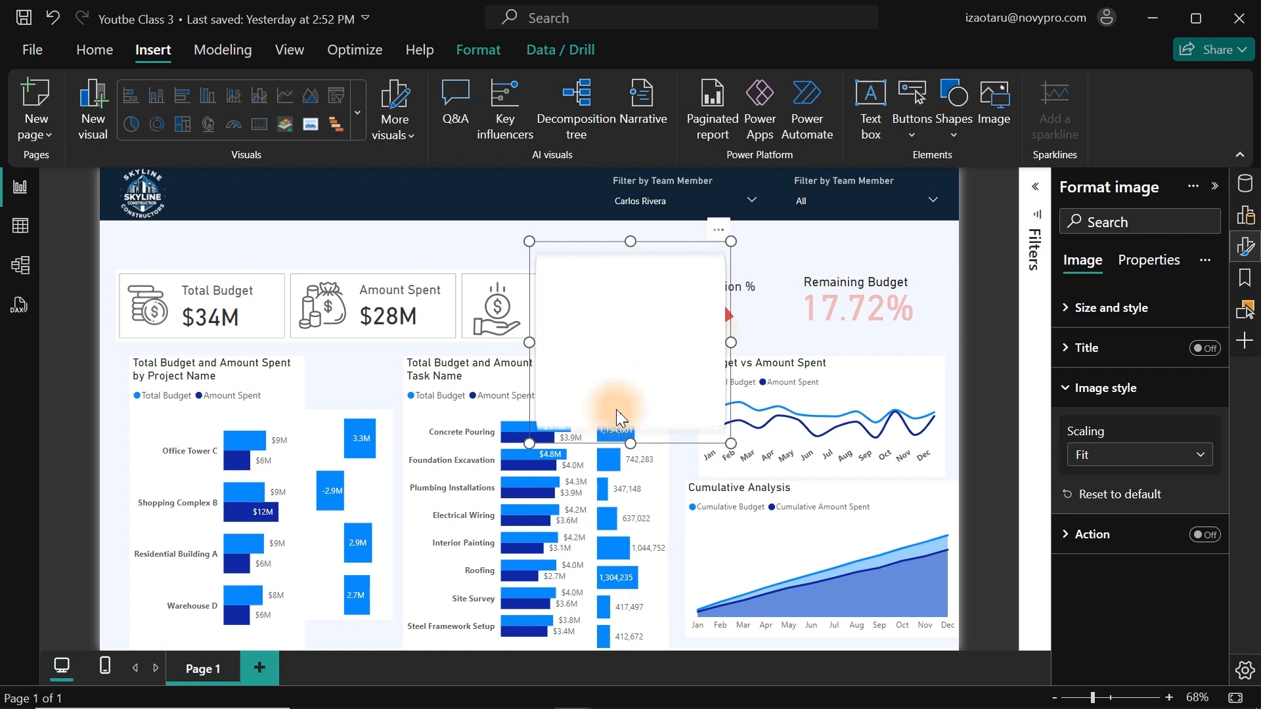
left_click_drag(630, 441, 206, 273)
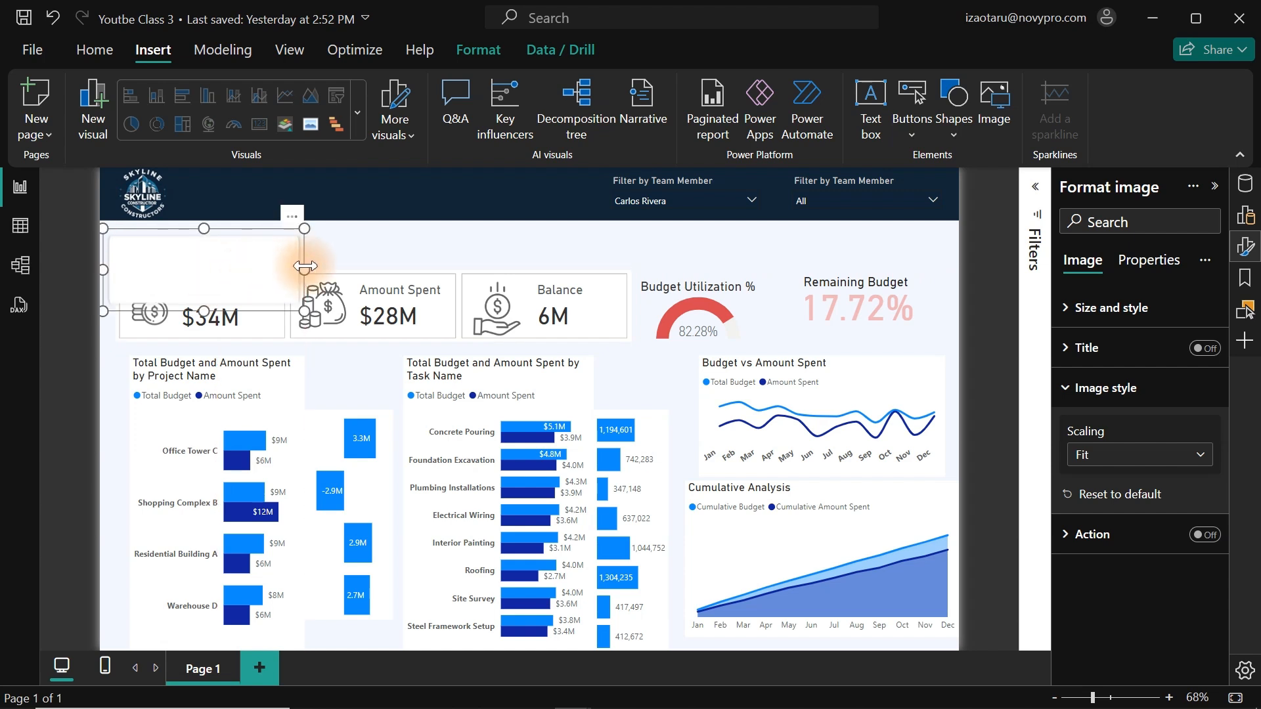
left_click_drag(305, 267, 972, 289)
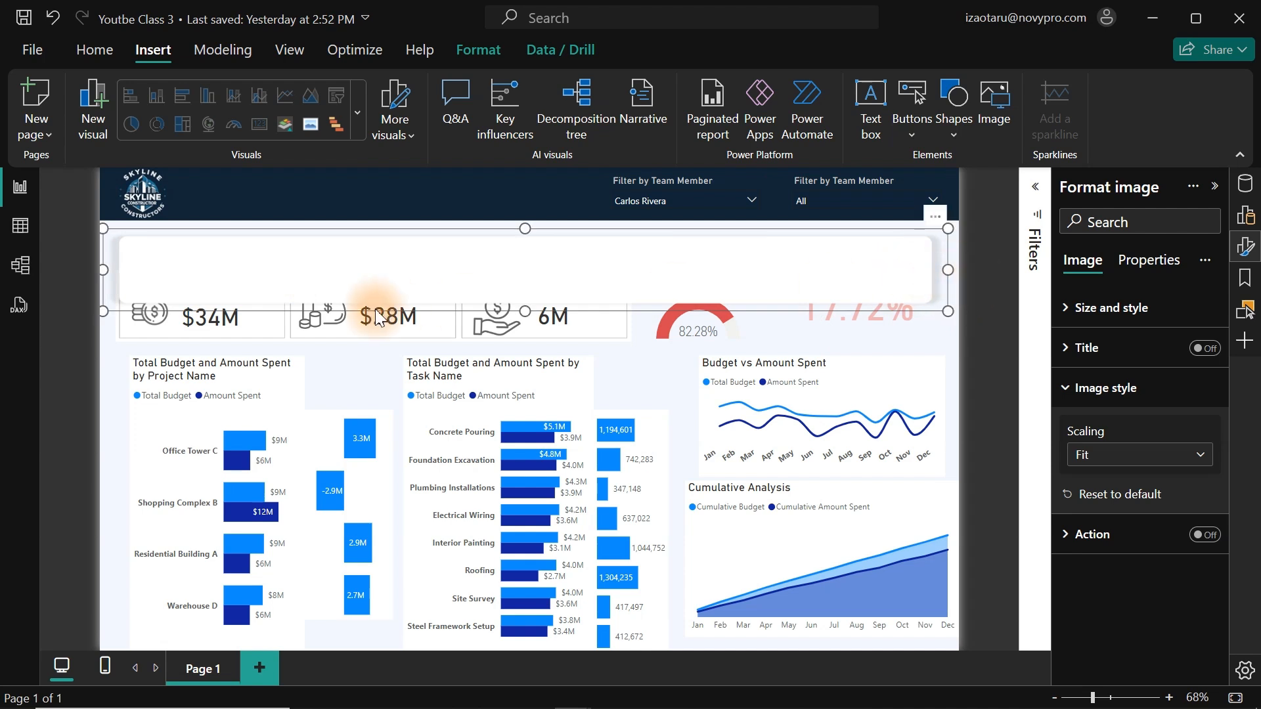
left_click_drag(242, 274, 204, 278)
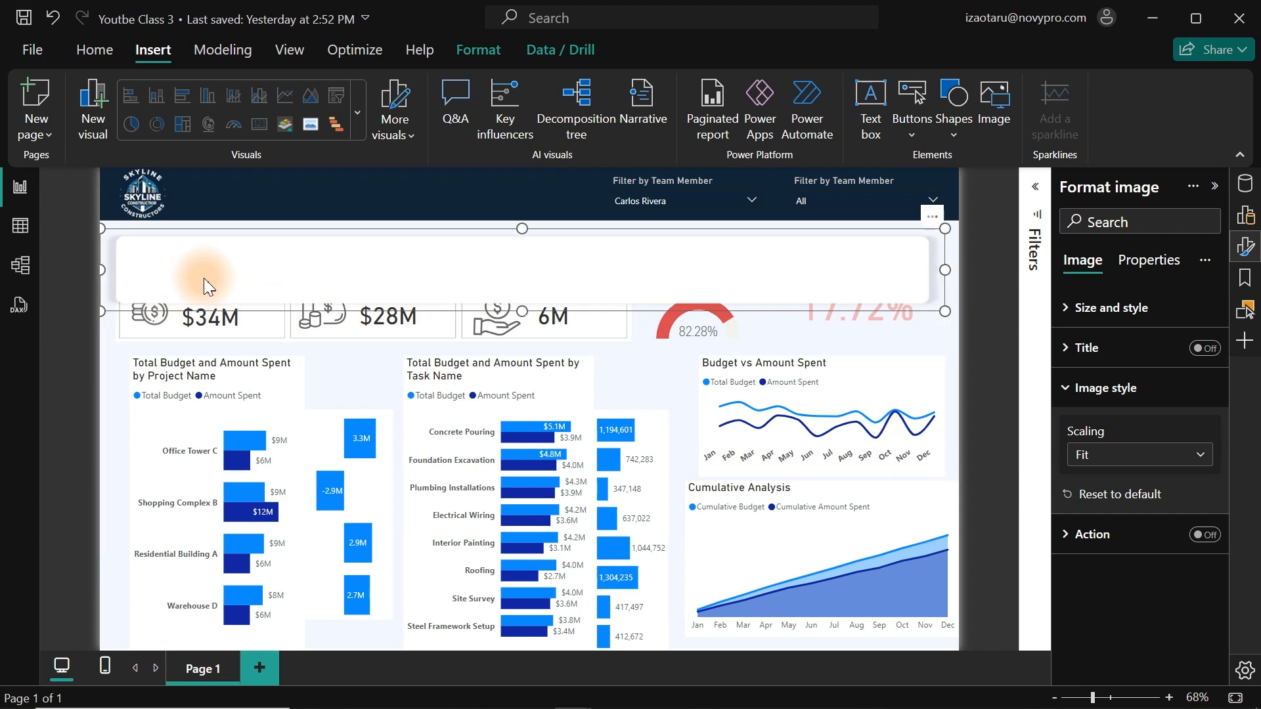
left_click_drag(945, 271, 948, 271)
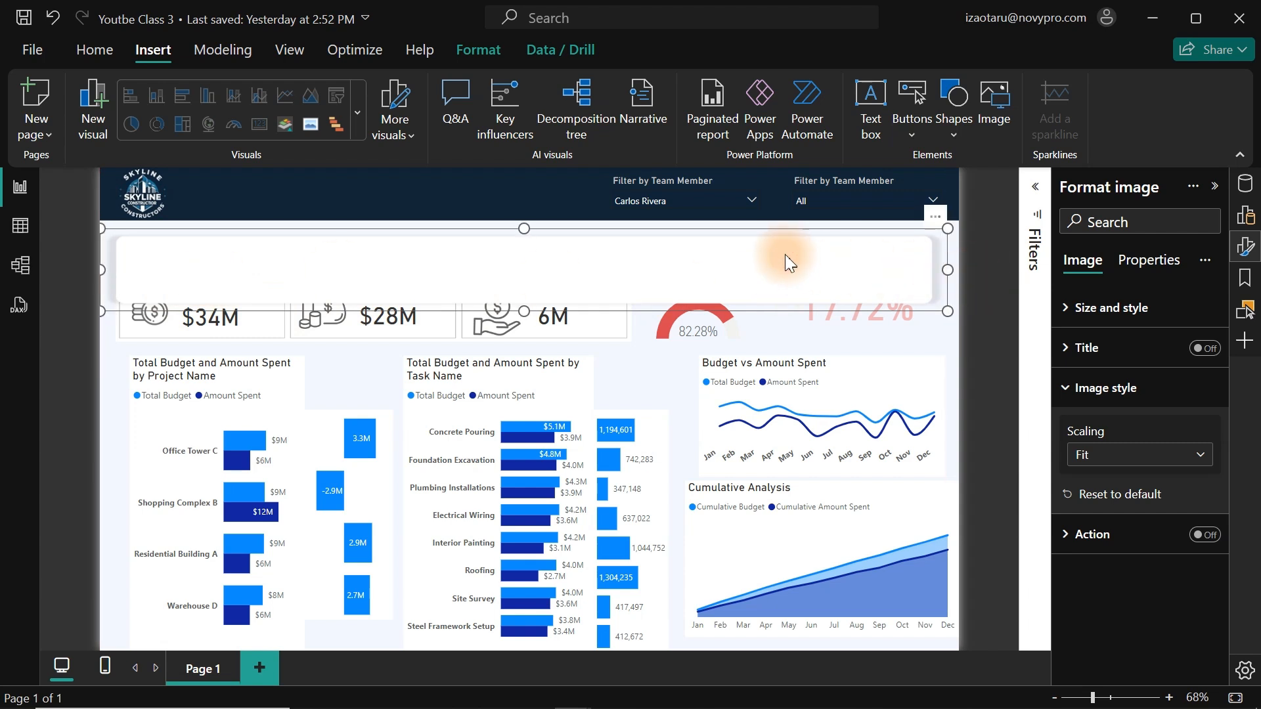
left_click_drag(947, 269, 1029, 273)
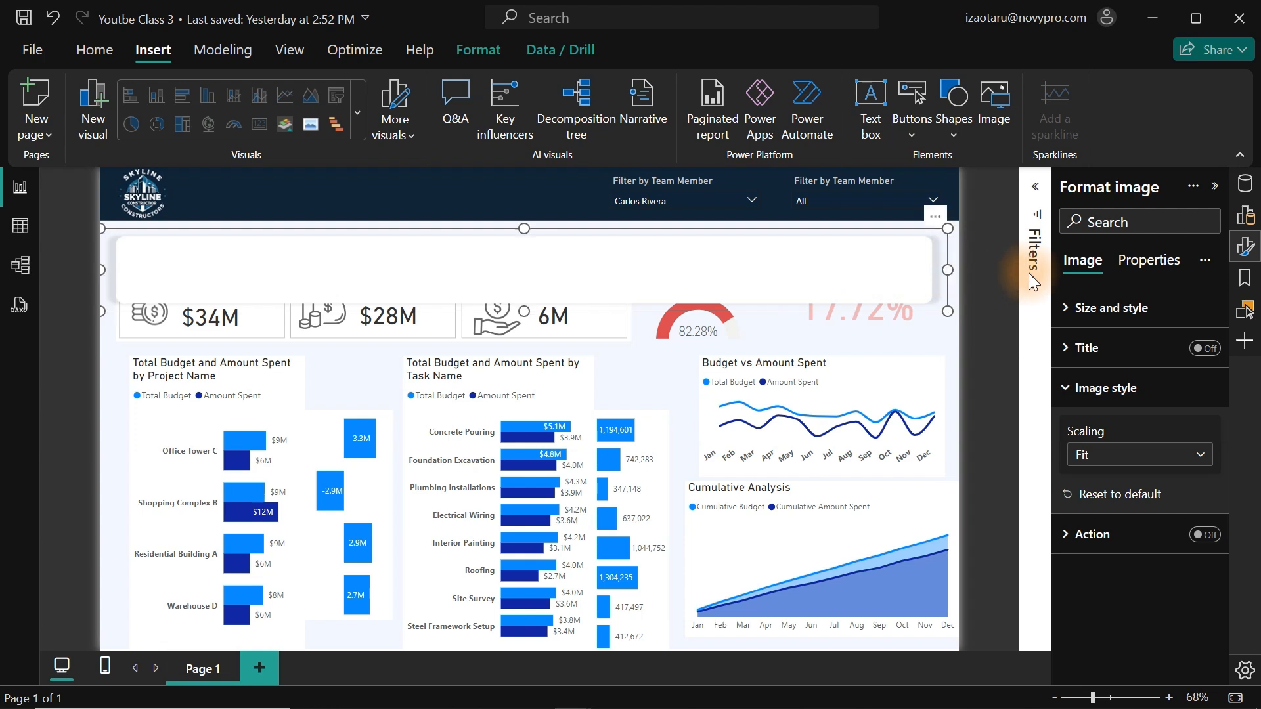
left_click(429, 282)
left_click_drag(431, 282, 439, 282)
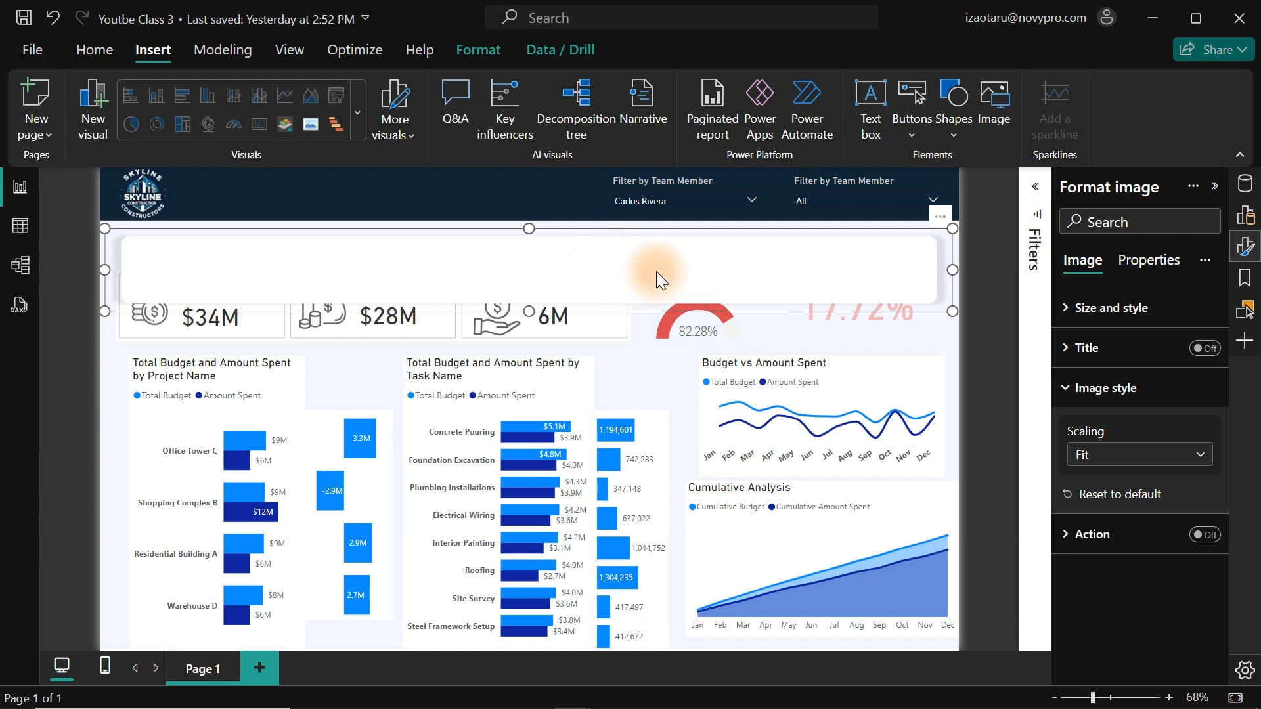
- Send the white band image to the back, behind the KPI visuals
left_click(496, 49)
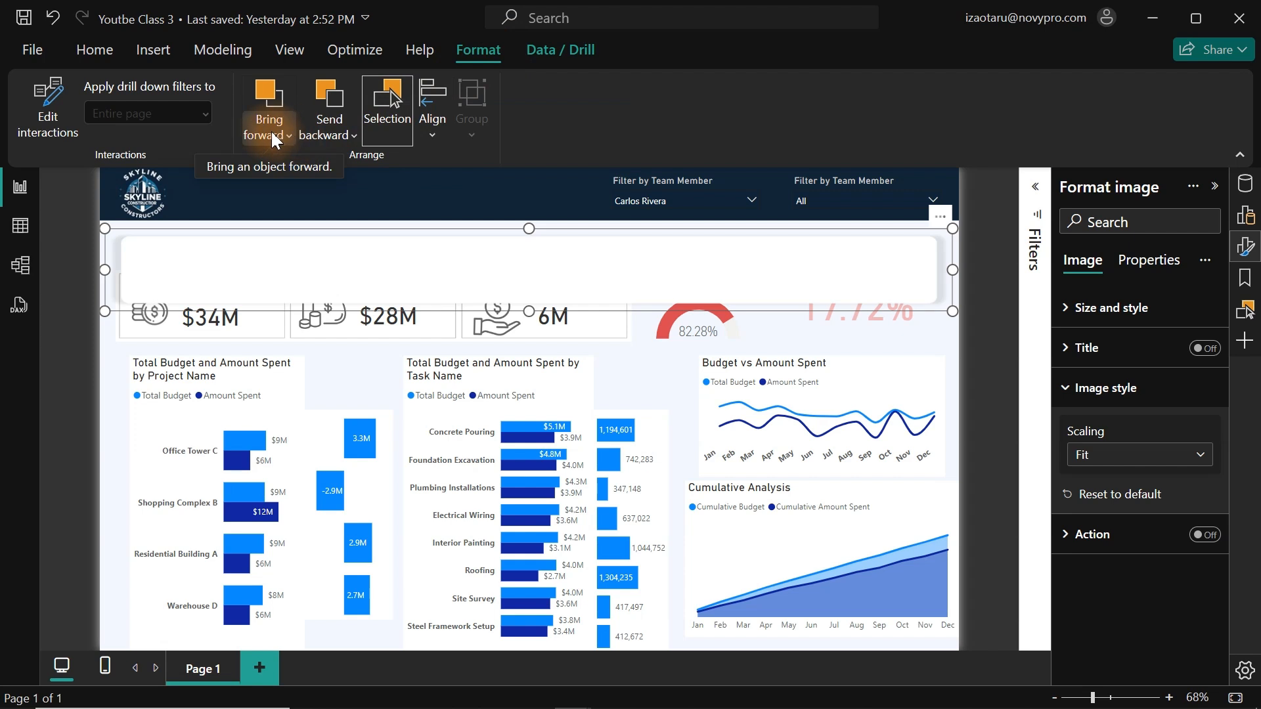
left_click(336, 132)
left_click(347, 195)
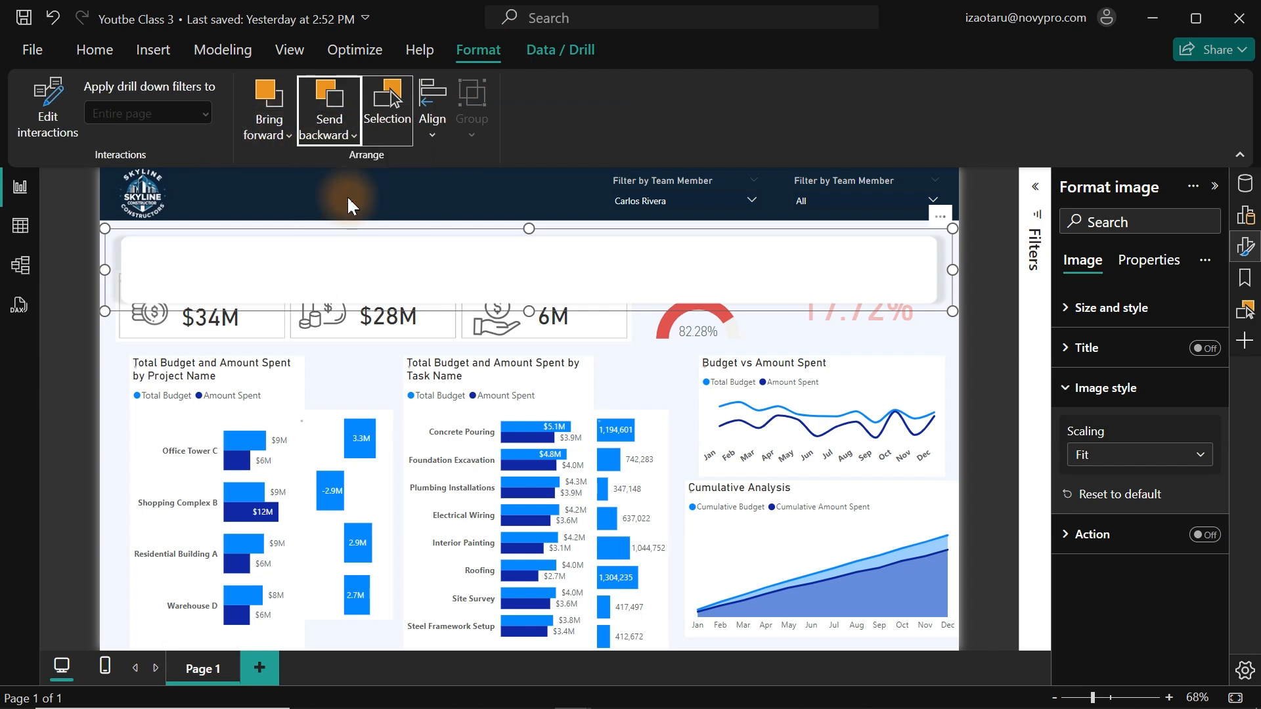
left_click(449, 184)
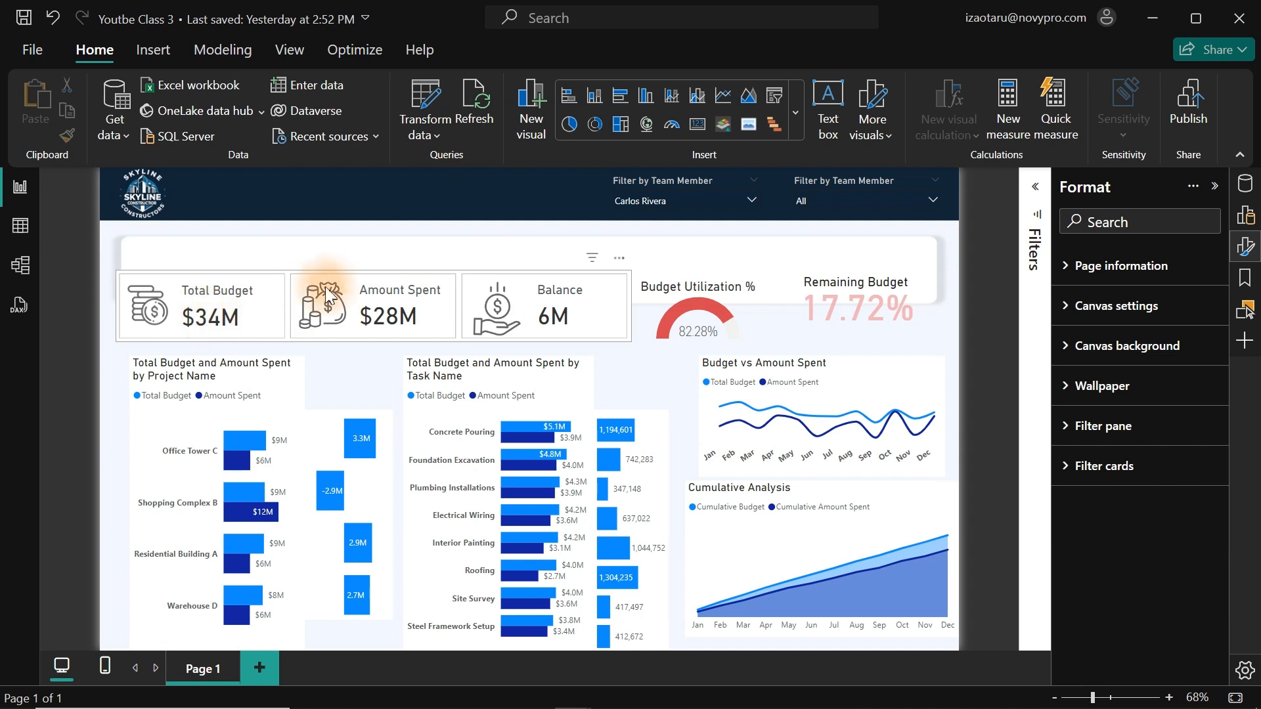
- Move the Total Budget, Amount Spent and Balance card visual onto the white band and turn off its overall background
left_click_drag(346, 279, 353, 247)
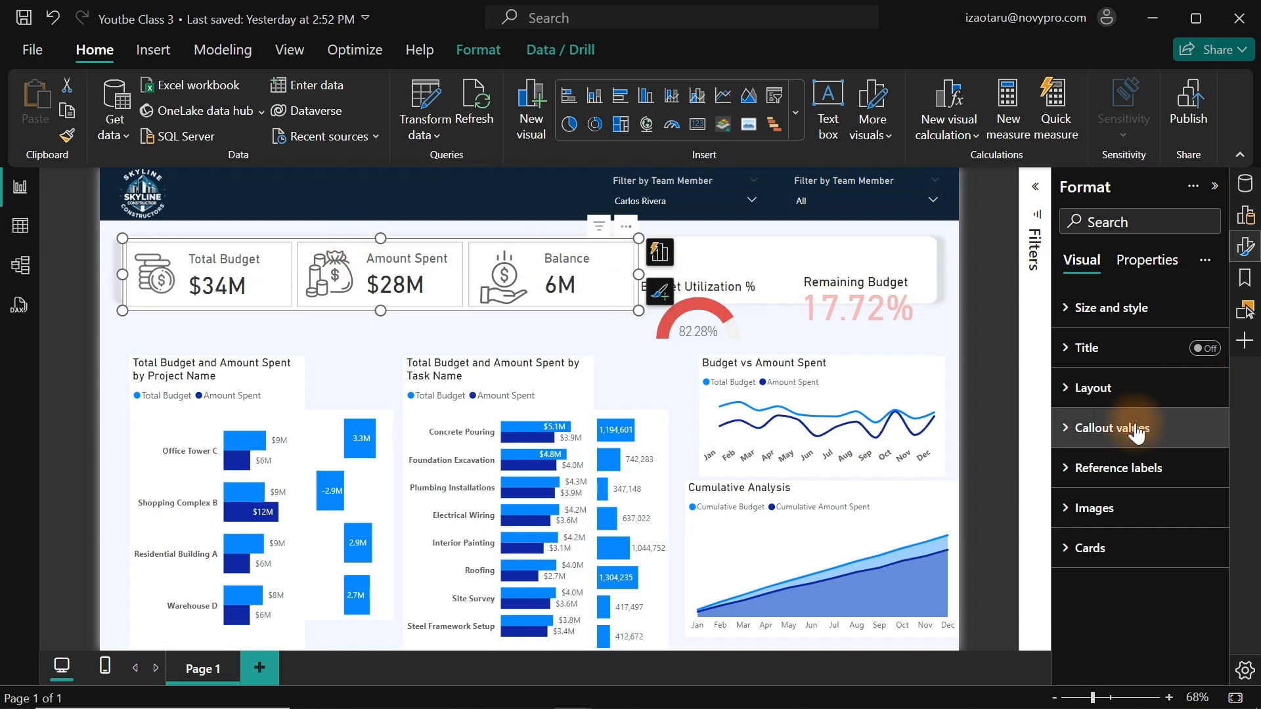
left_click(1092, 322)
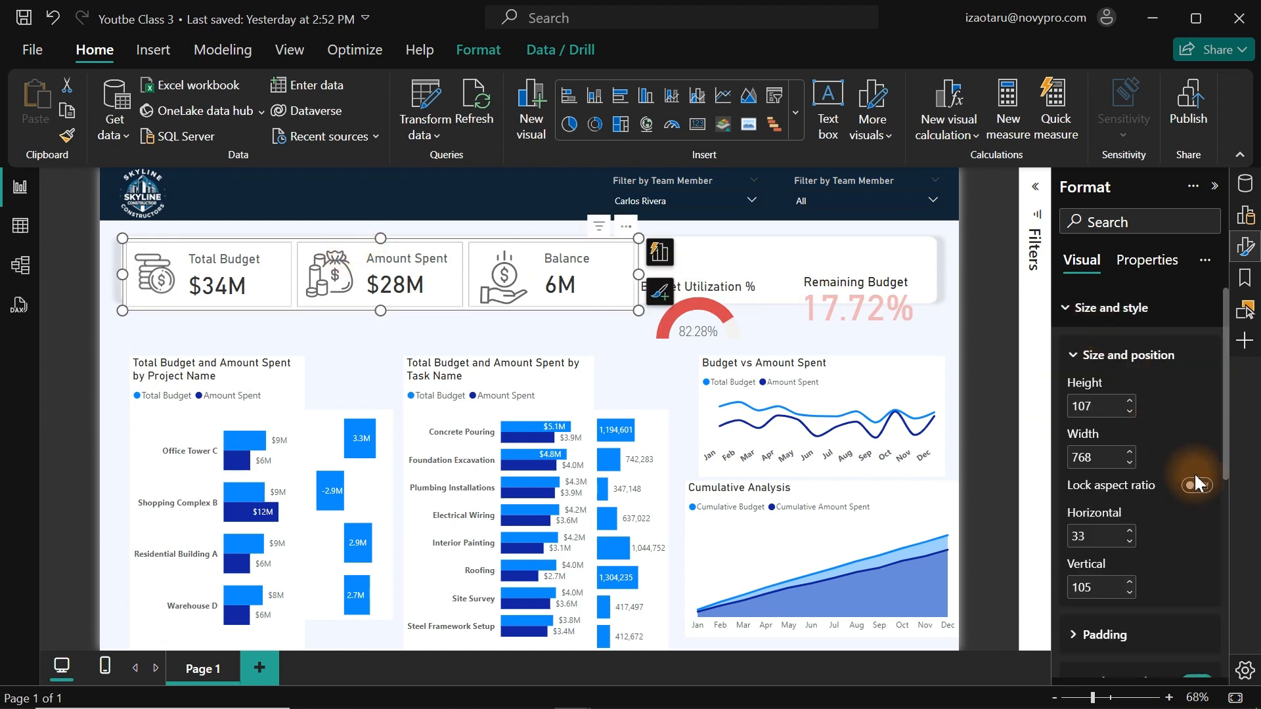
left_click_drag(1227, 420, 1225, 359)
left_click(1197, 540)
left_click(1117, 305)
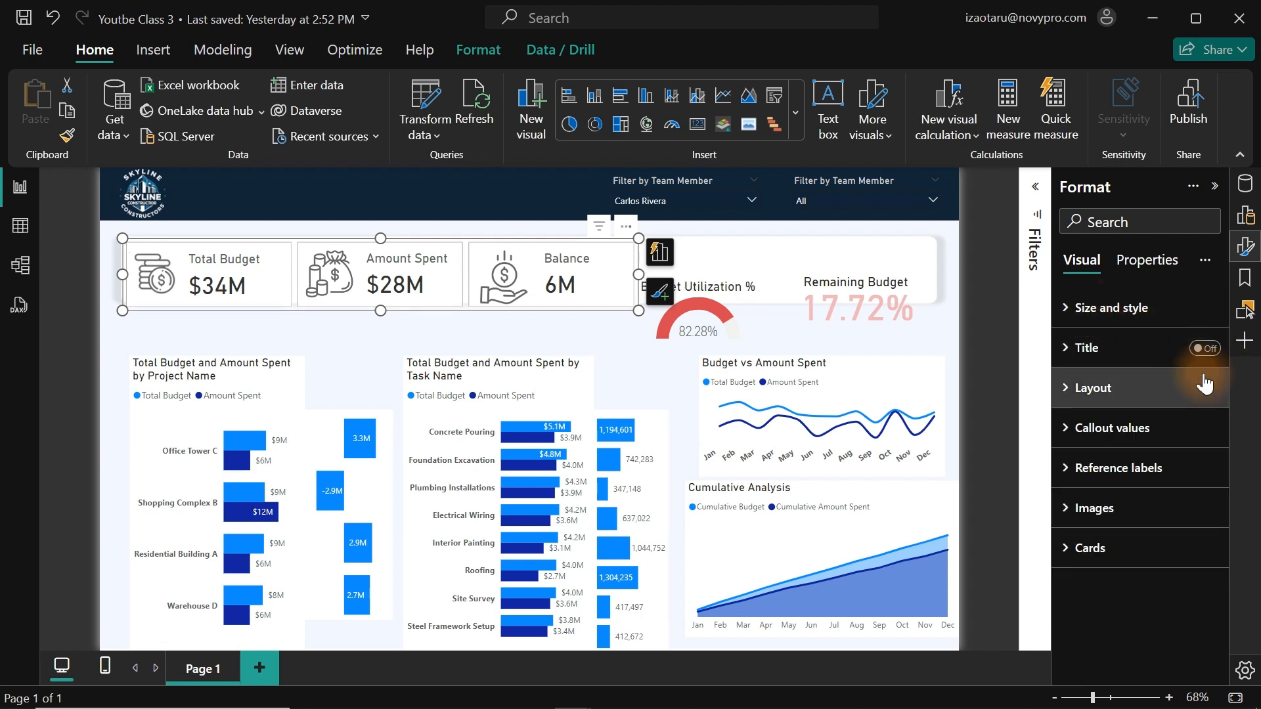
- Turn off the border and background of the individual cards in the Total Budget, Amount Spent and Balance visual
left_click(1107, 549)
left_click_drag(1227, 419, 1228, 571)
left_click(1197, 541)
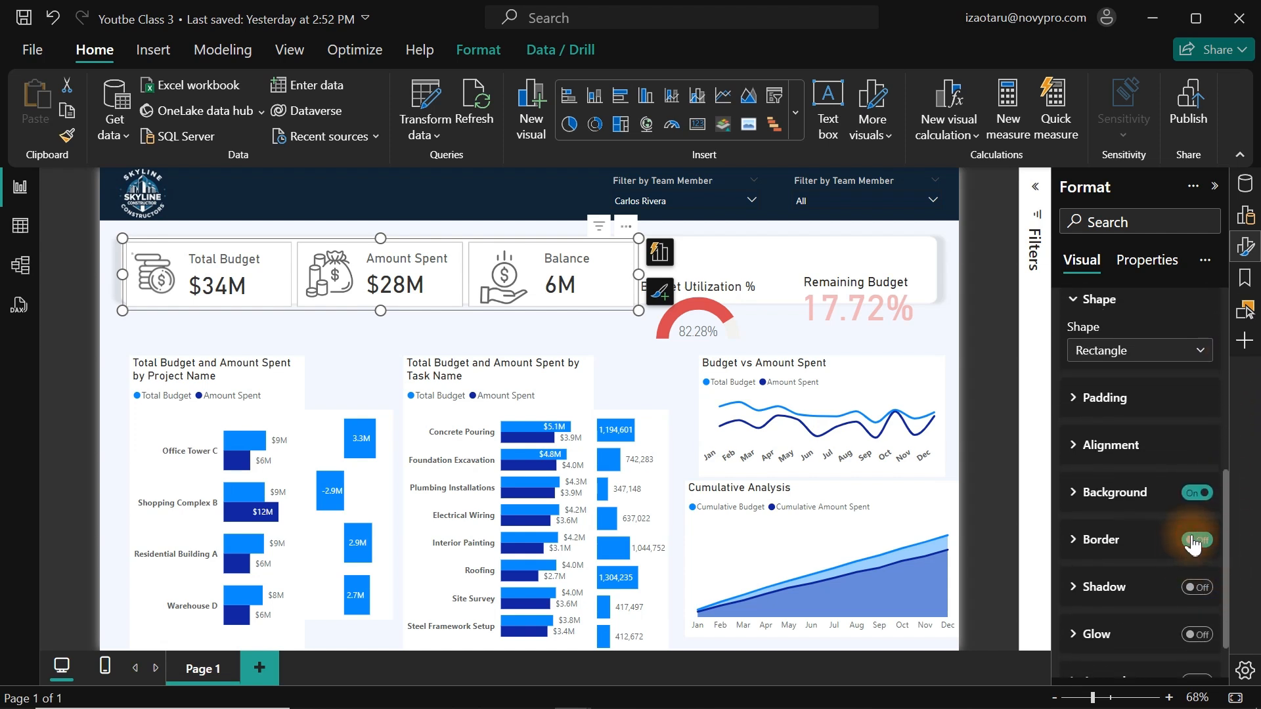
left_click(1197, 494)
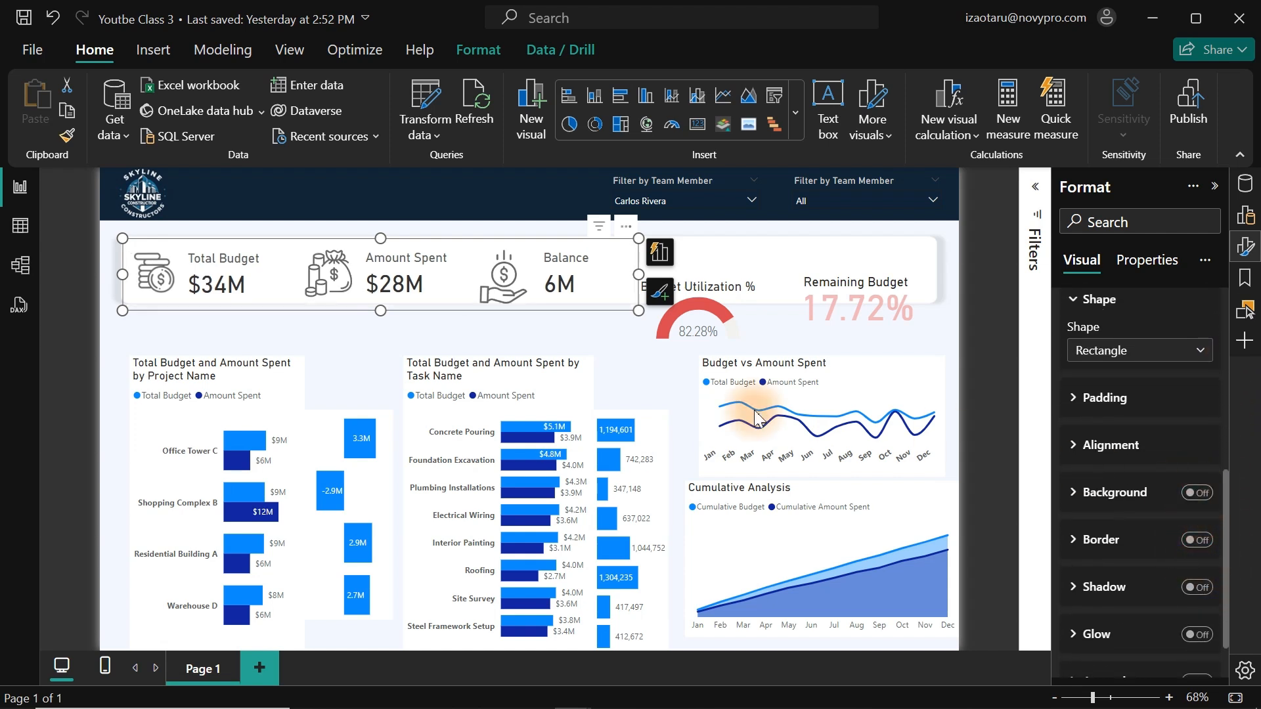
left_click(469, 193)
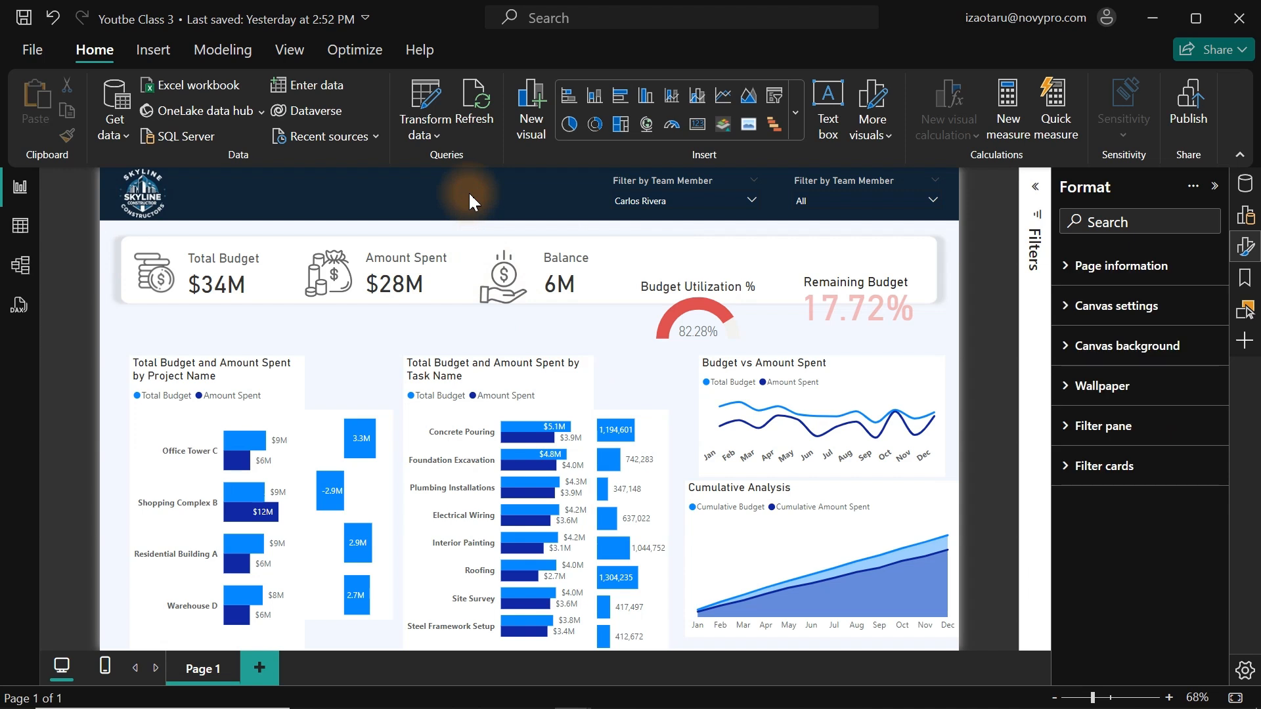
- Nudge the three-card KPI visual slightly upward to center it vertically within the white band
left_click(475, 263)
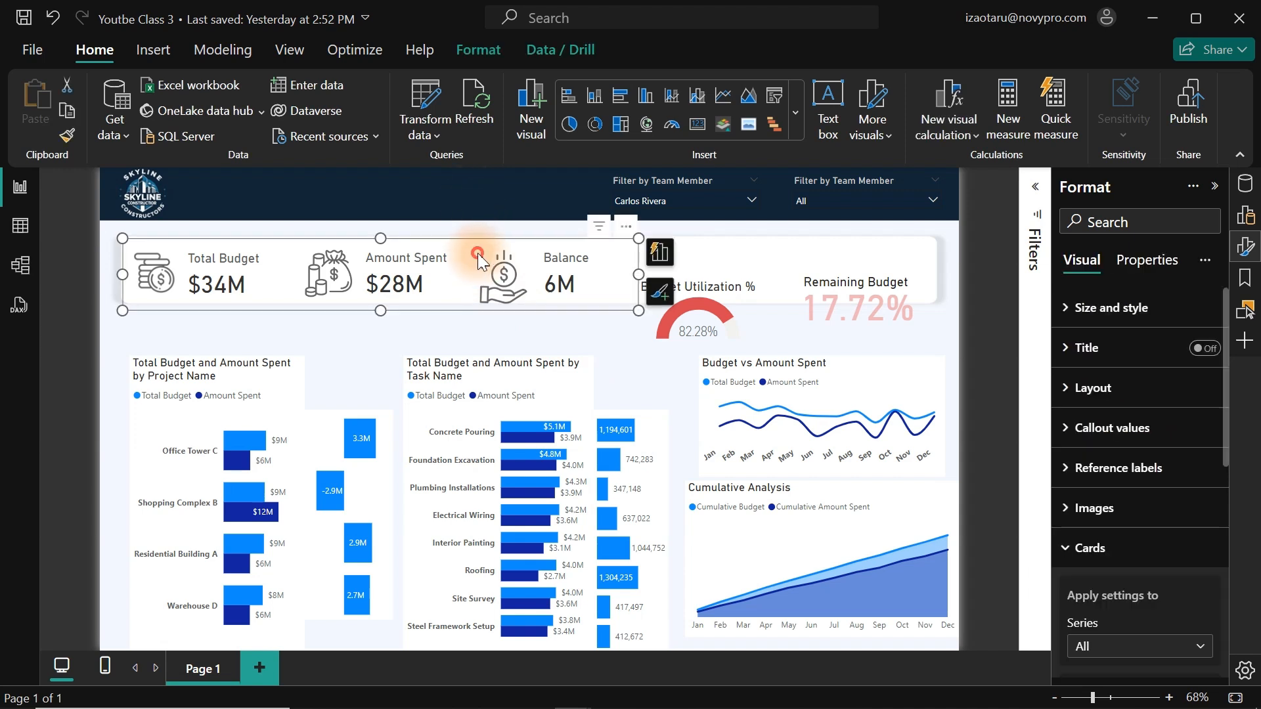
left_click_drag(475, 263, 478, 246)
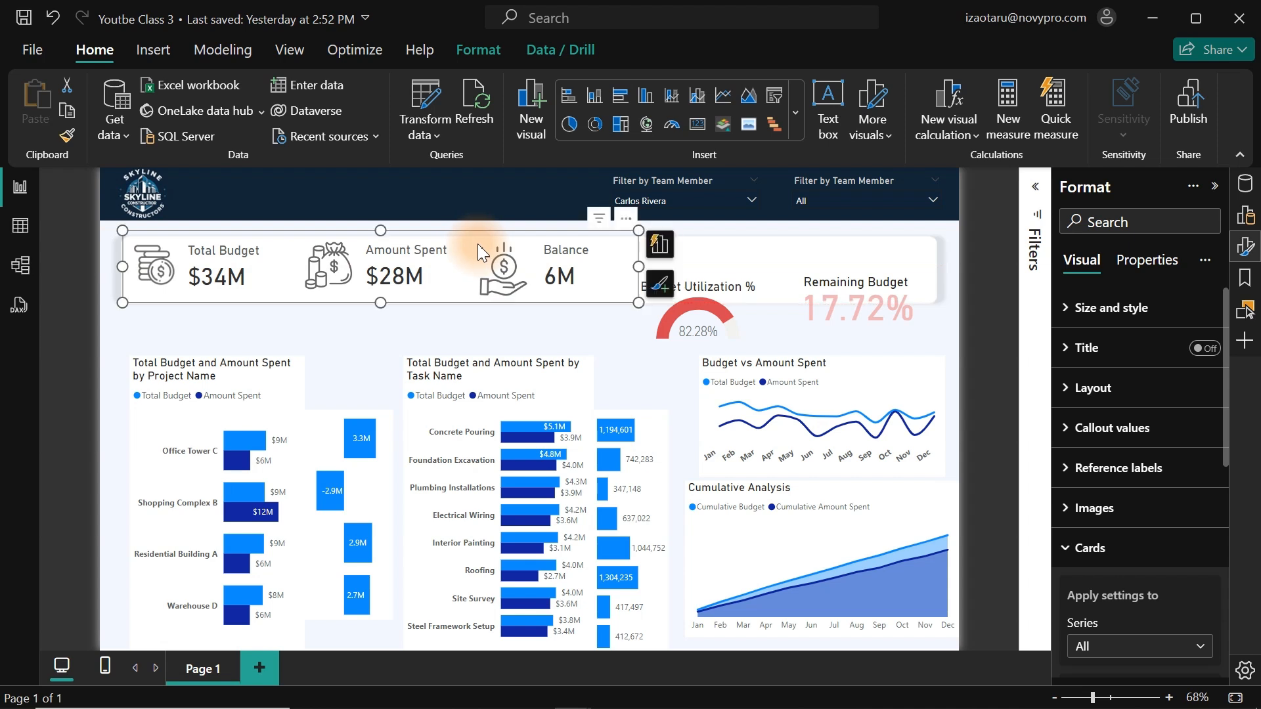
left_click(483, 175)
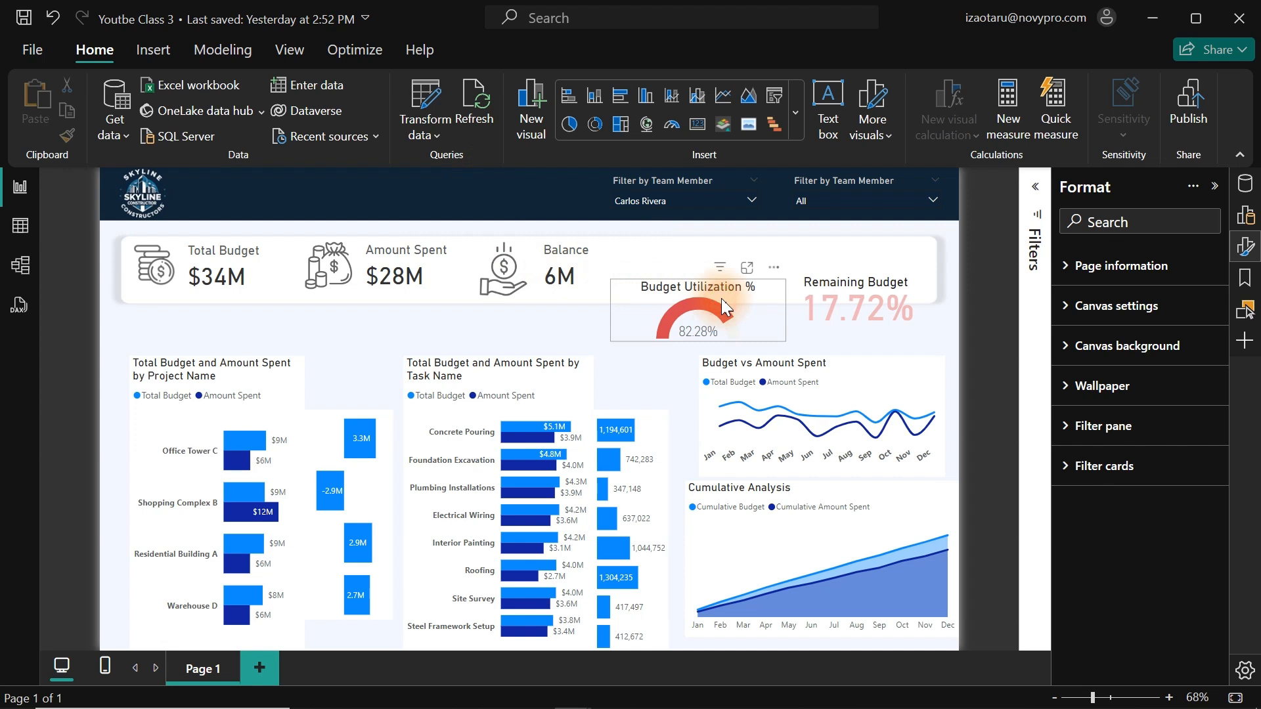
- Move the Budget Utilization % gauge, the Remaining Budget label and its percentage card up onto the white KPI band
left_click_drag(721, 299, 717, 259)
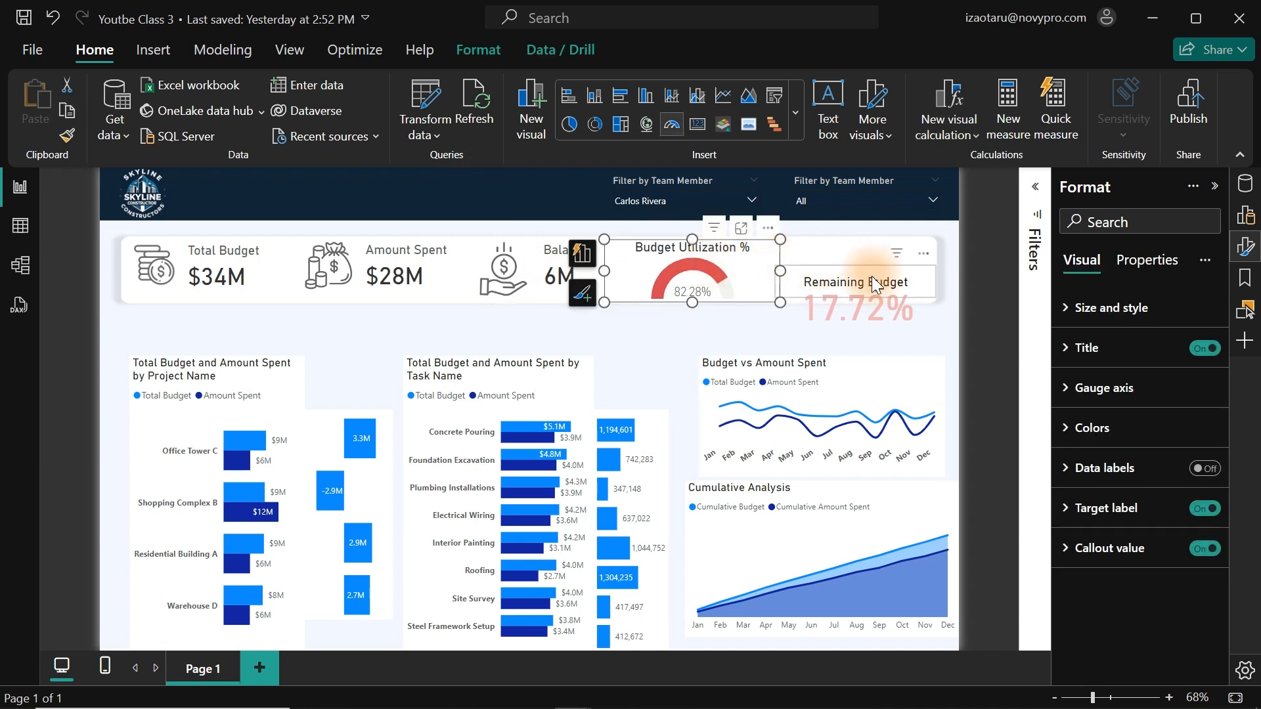
left_click_drag(873, 278, 873, 248)
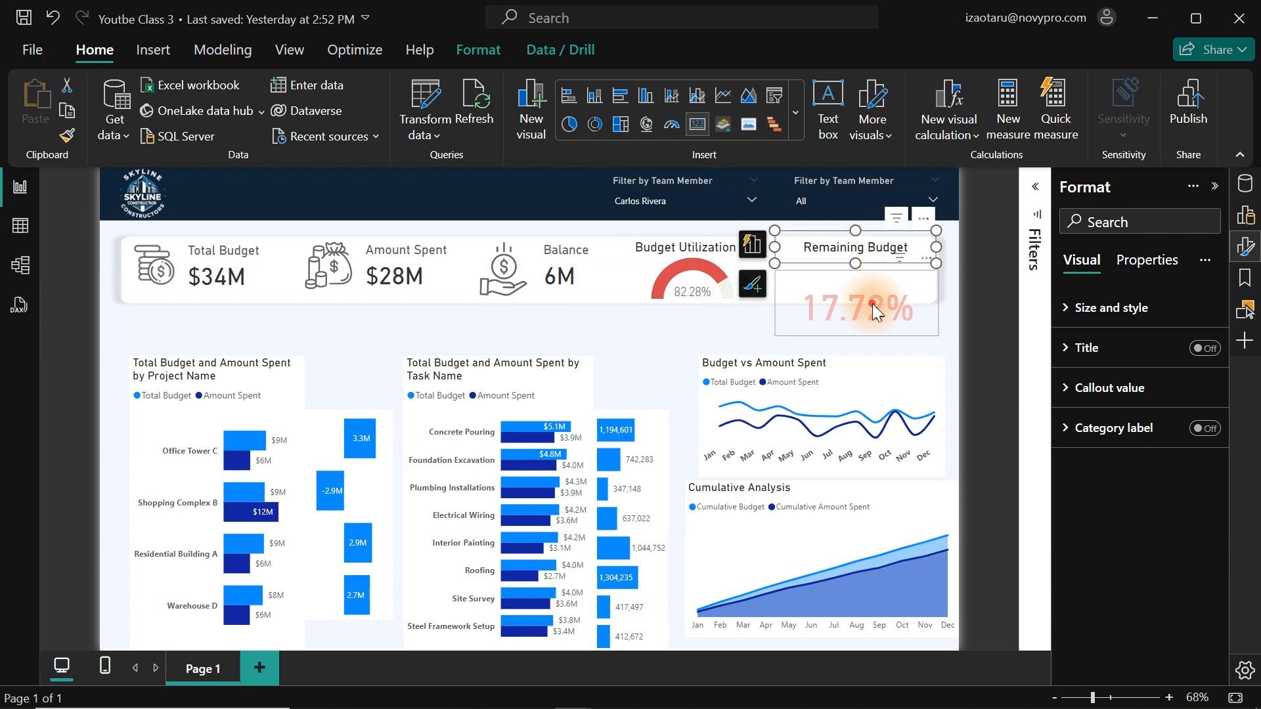
left_click_drag(872, 304, 874, 271)
left_click(637, 332)
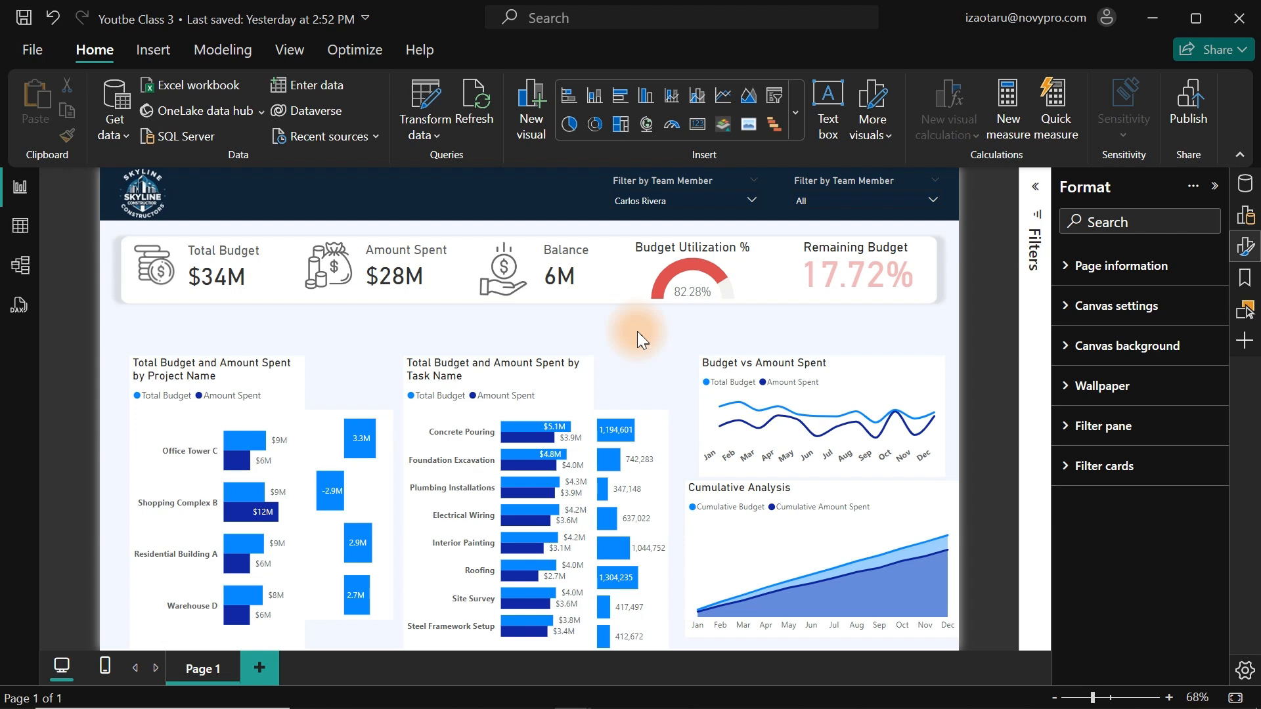
left_click(137, 52)
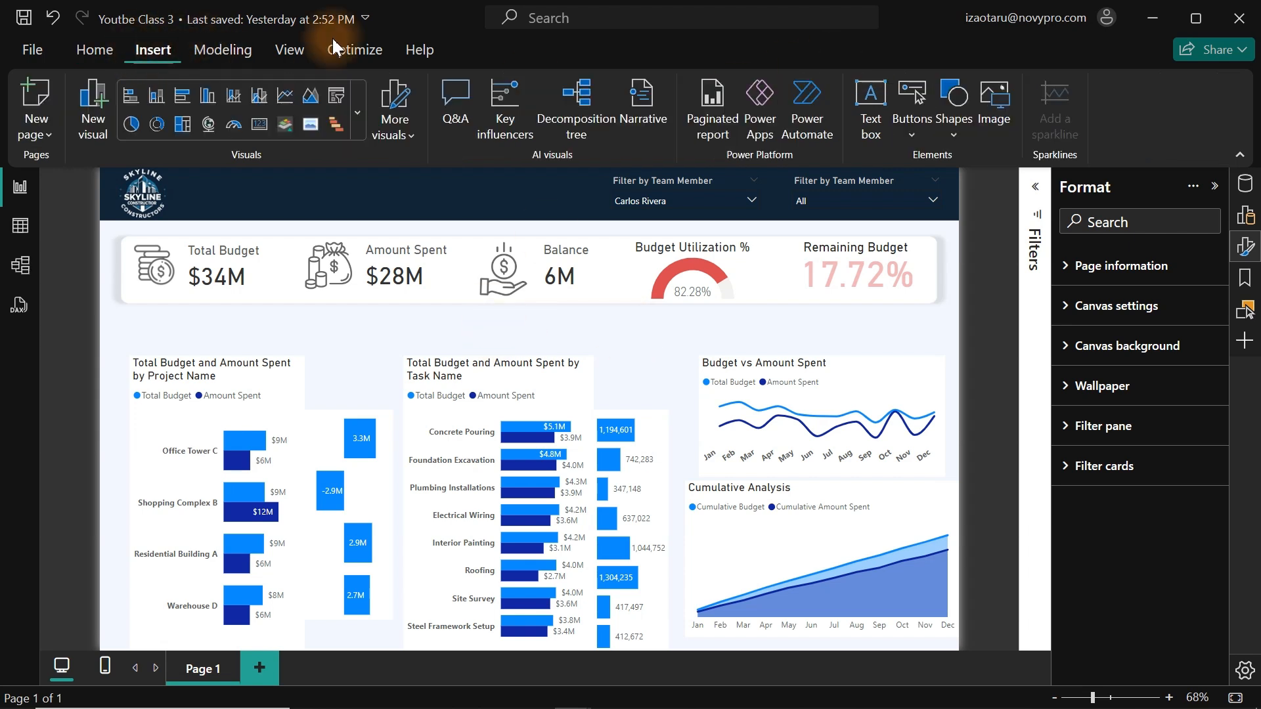
left_click(949, 140)
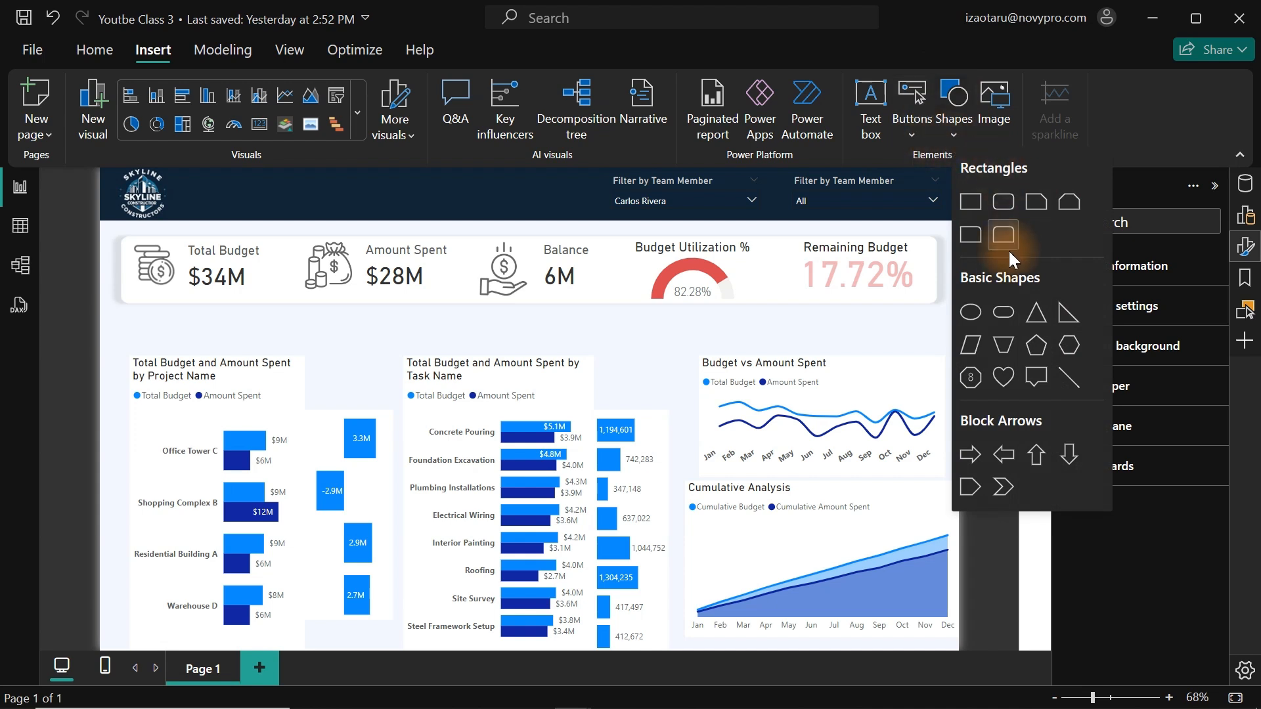
left_click(1005, 201)
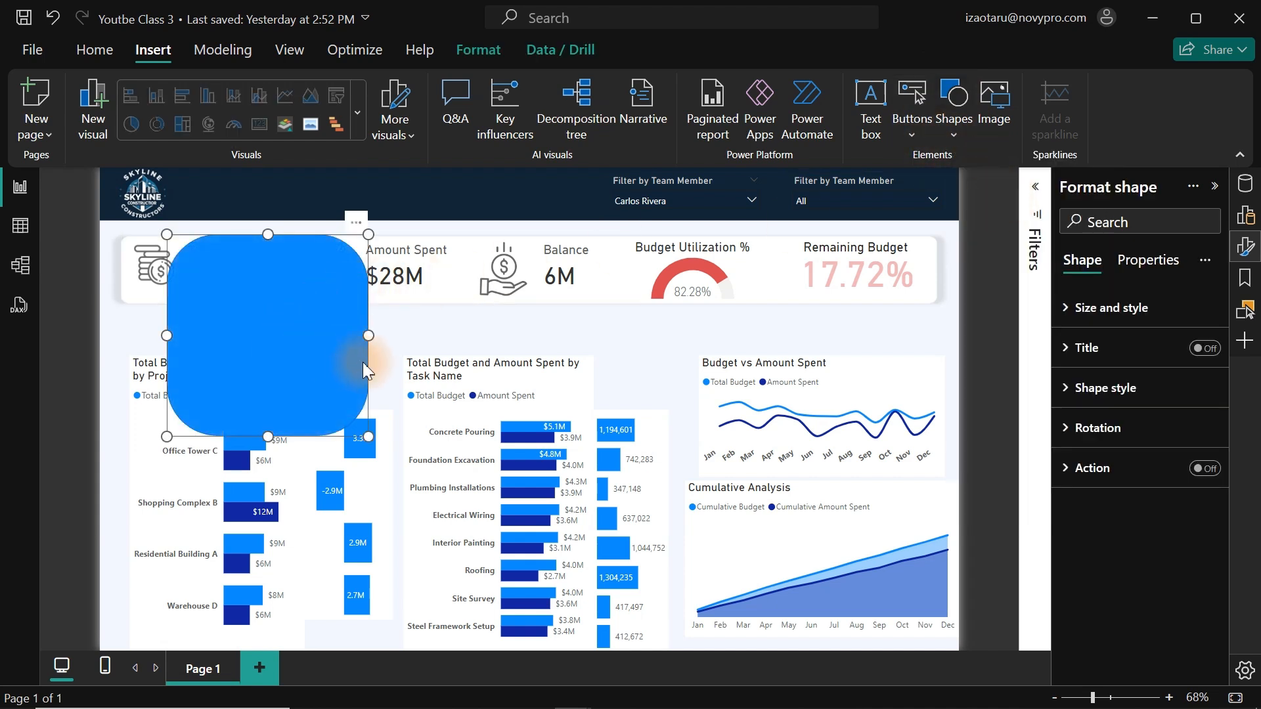
left_click_drag(350, 431, 566, 326)
left_click_drag(495, 307, 708, 475)
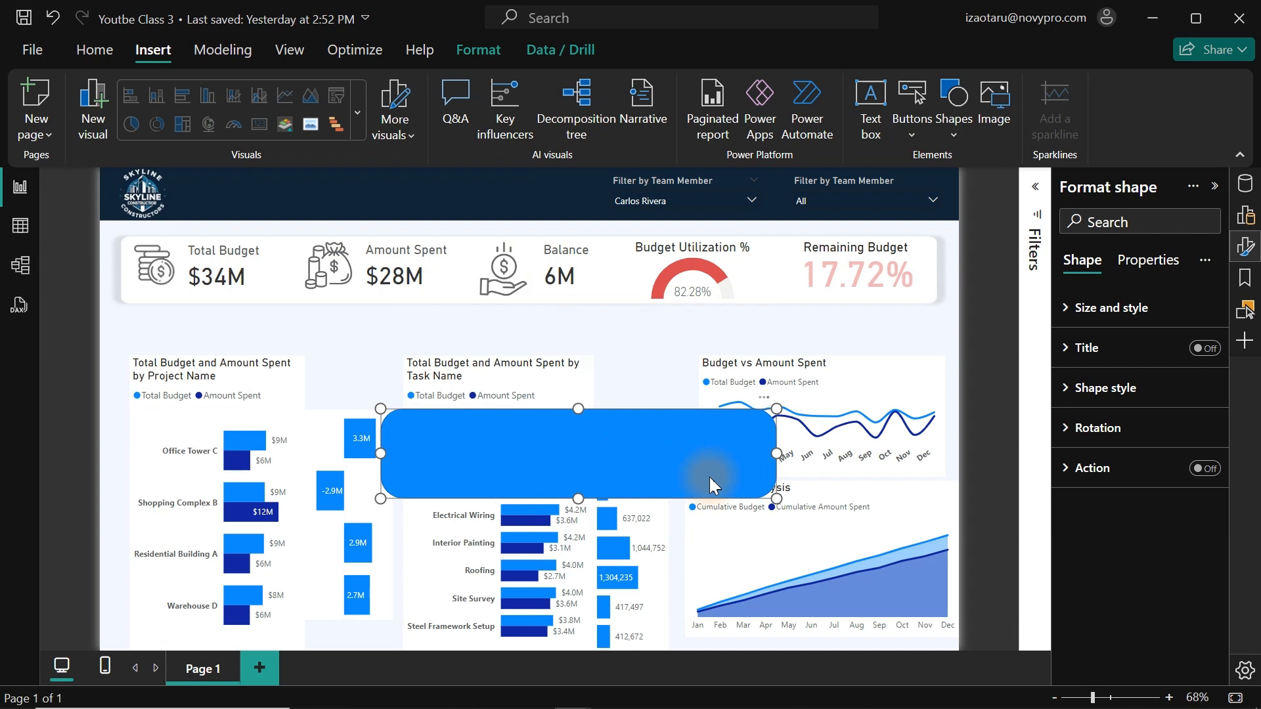
left_click_drag(648, 456, 723, 414)
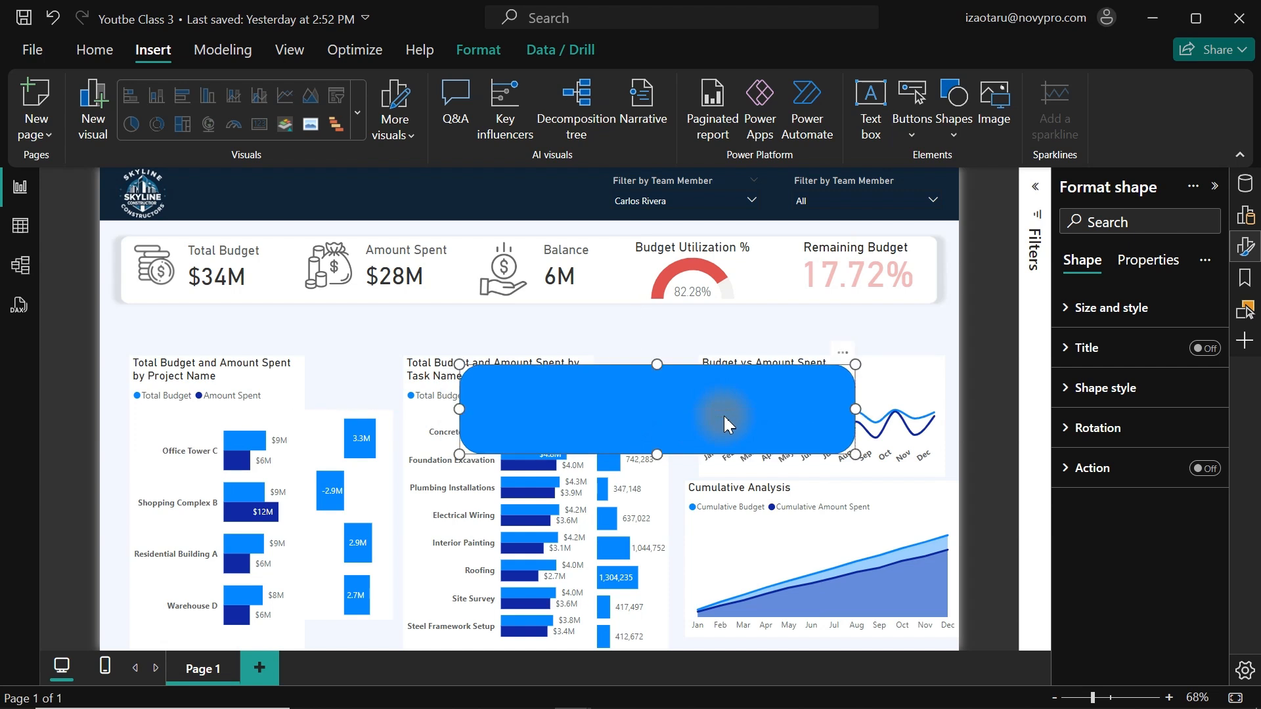
key("Delete")
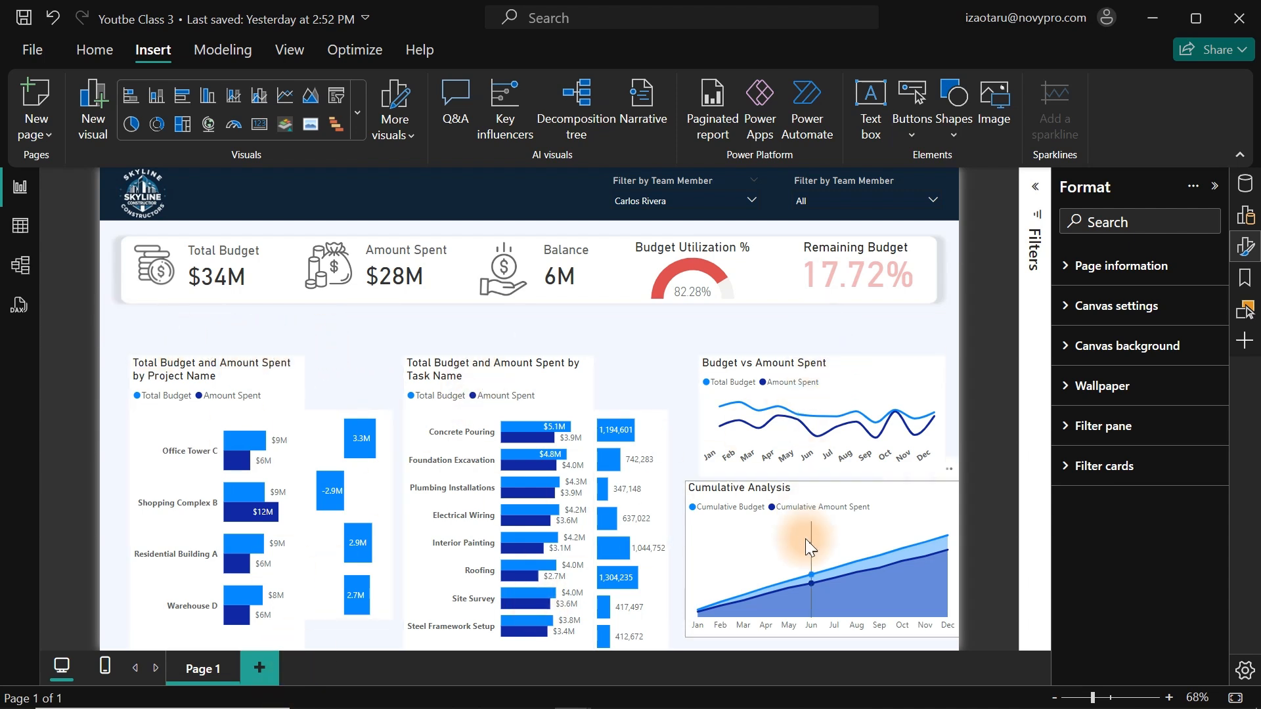
- Switch to the PowerPoint background file and delete the white band shape from the slide
mouse_move(809, 559)
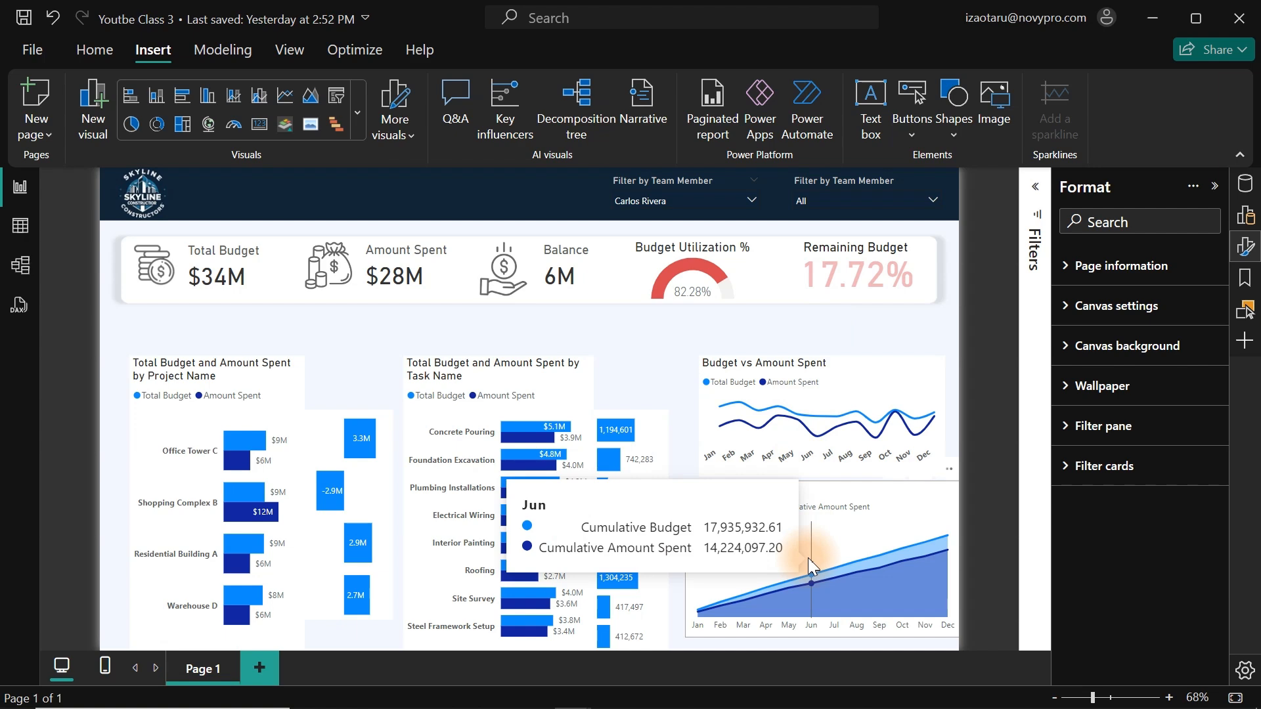
mouse_move(803, 705)
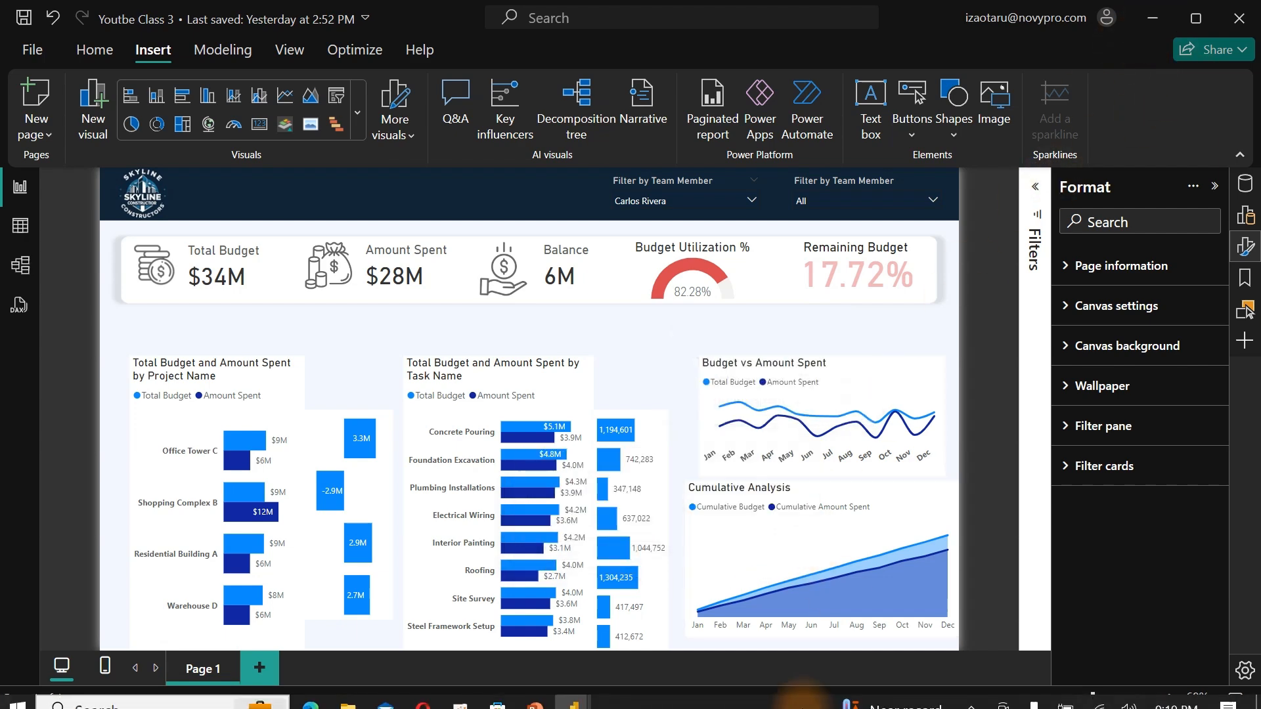
left_click(542, 704)
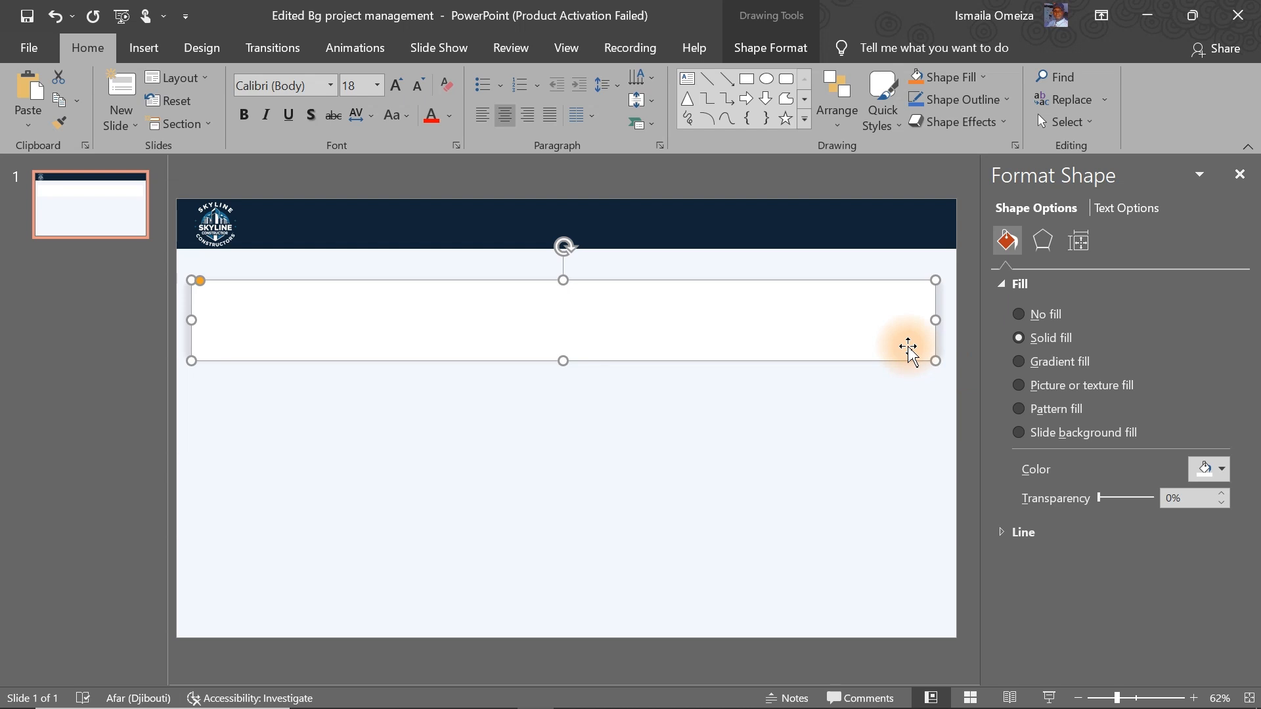
key("Delete")
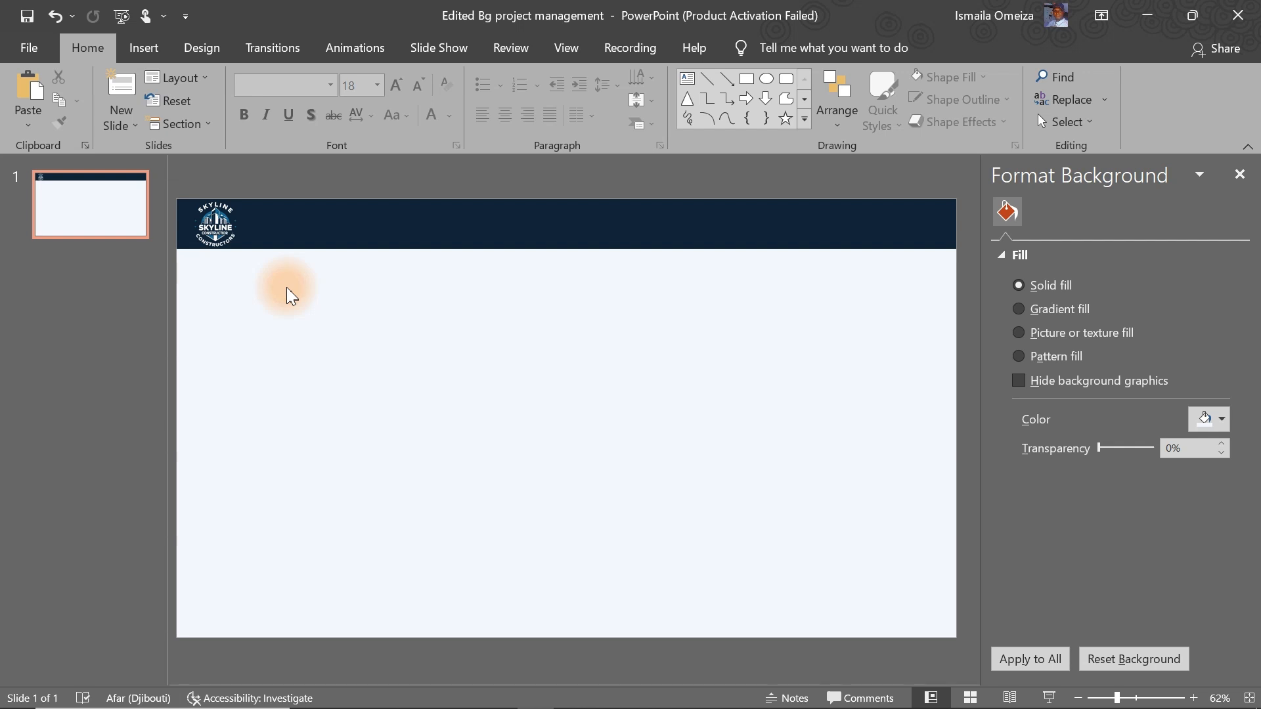
- Draw a tall rounded rectangle about 5.46" high and 4.3" wide on the slide and reduce its corners to a slight rounding
left_click(788, 79)
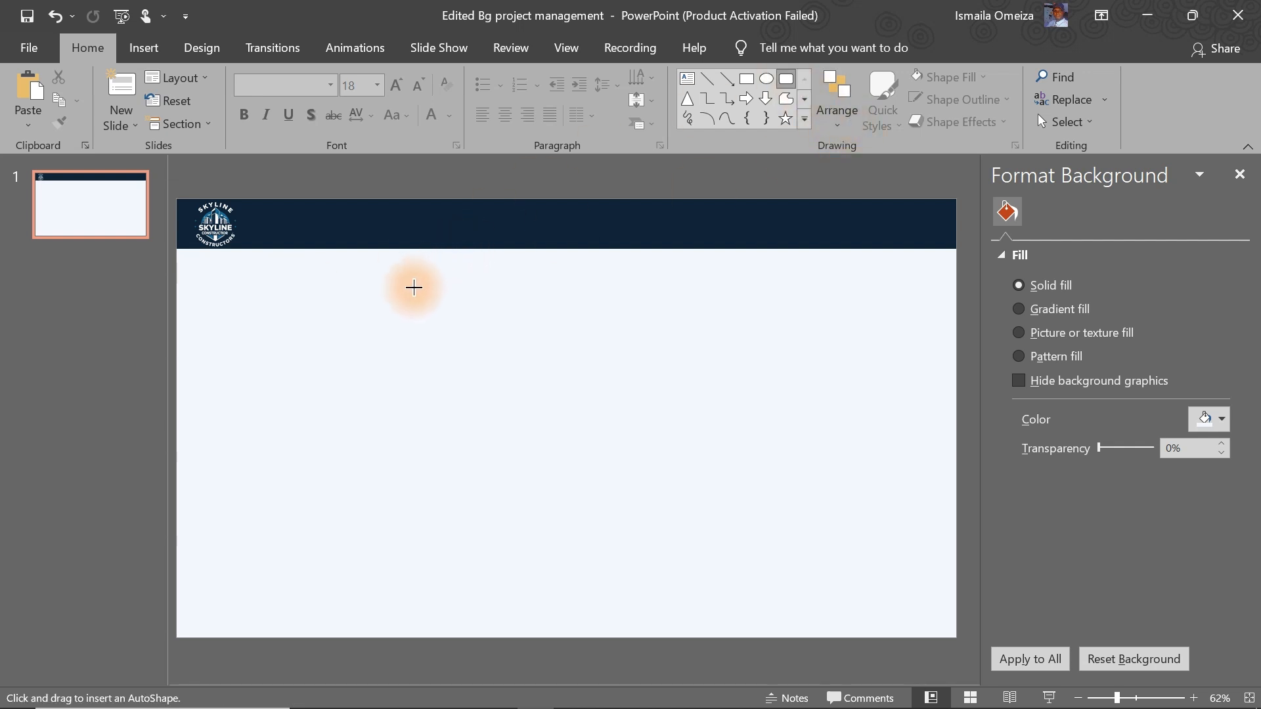
mouse_move(374, 302)
left_mouse_down()
mouse_move(603, 575)
mouse_move(633, 586)
mouse_move(627, 622)
left_mouse_up()
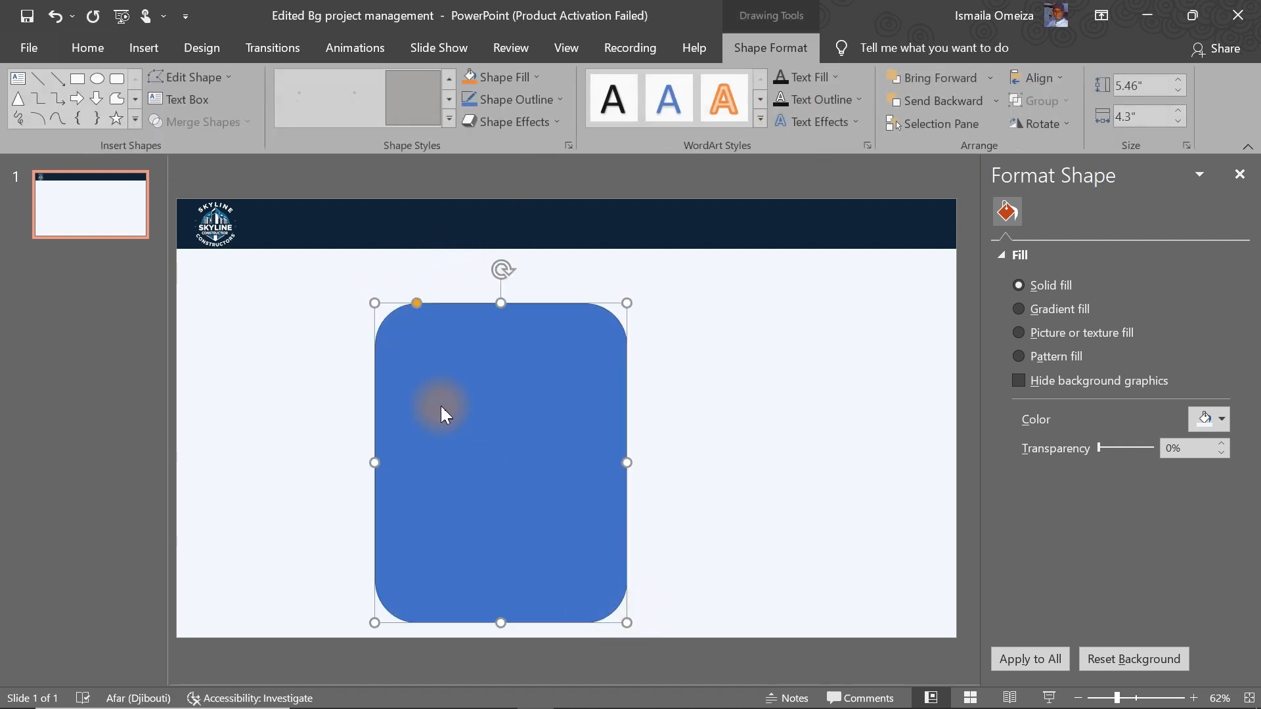
left_click_drag(417, 302, 377, 305)
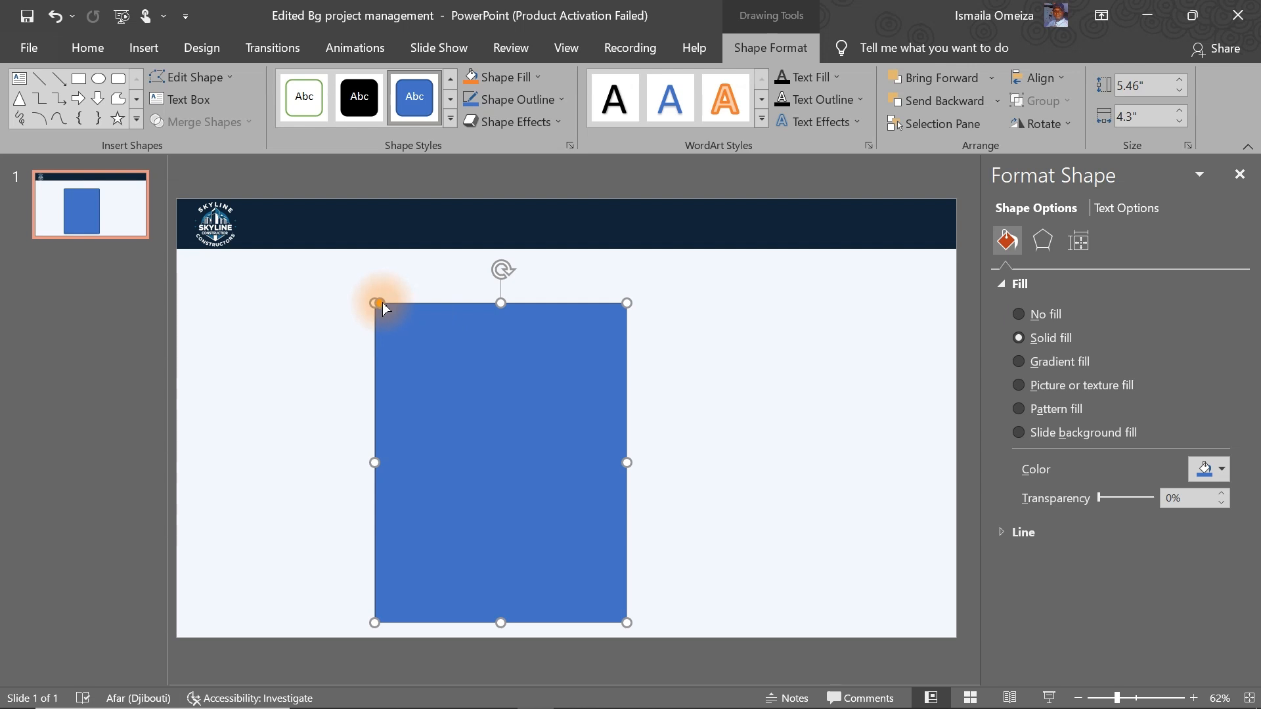
left_click_drag(381, 307, 384, 301)
left_click(678, 318)
key("ctrl+z")
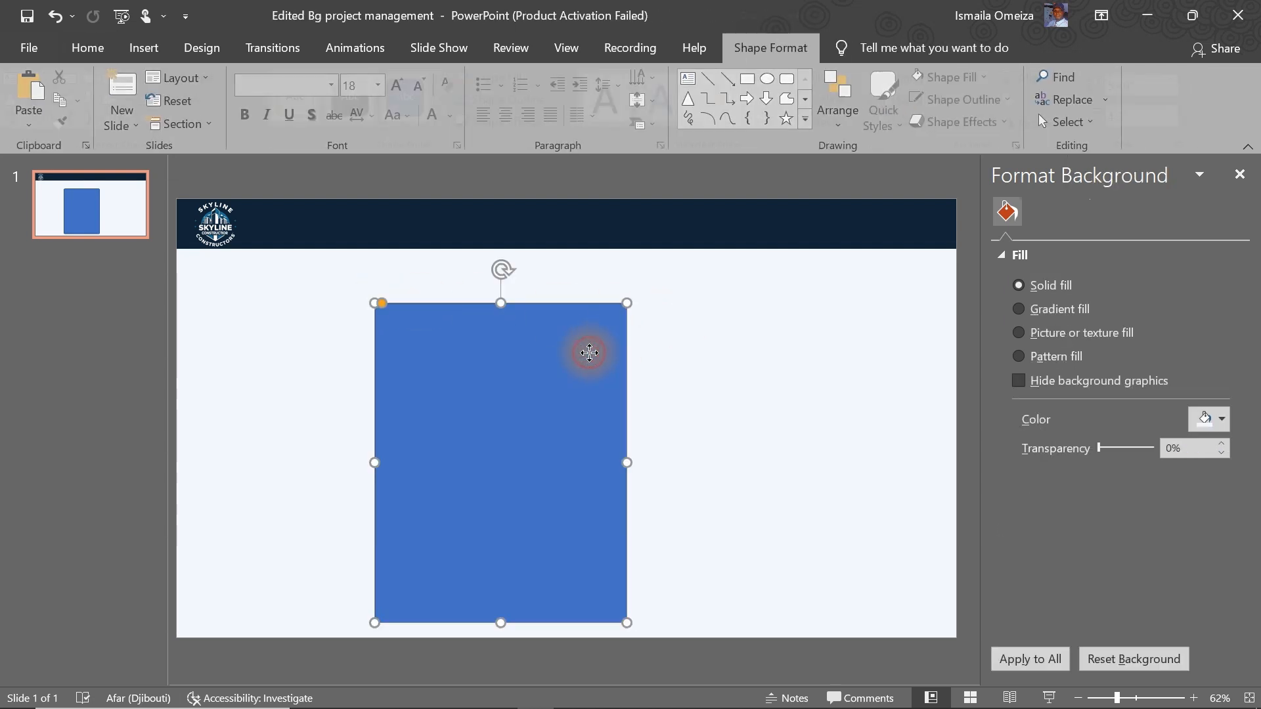
left_click(757, 345)
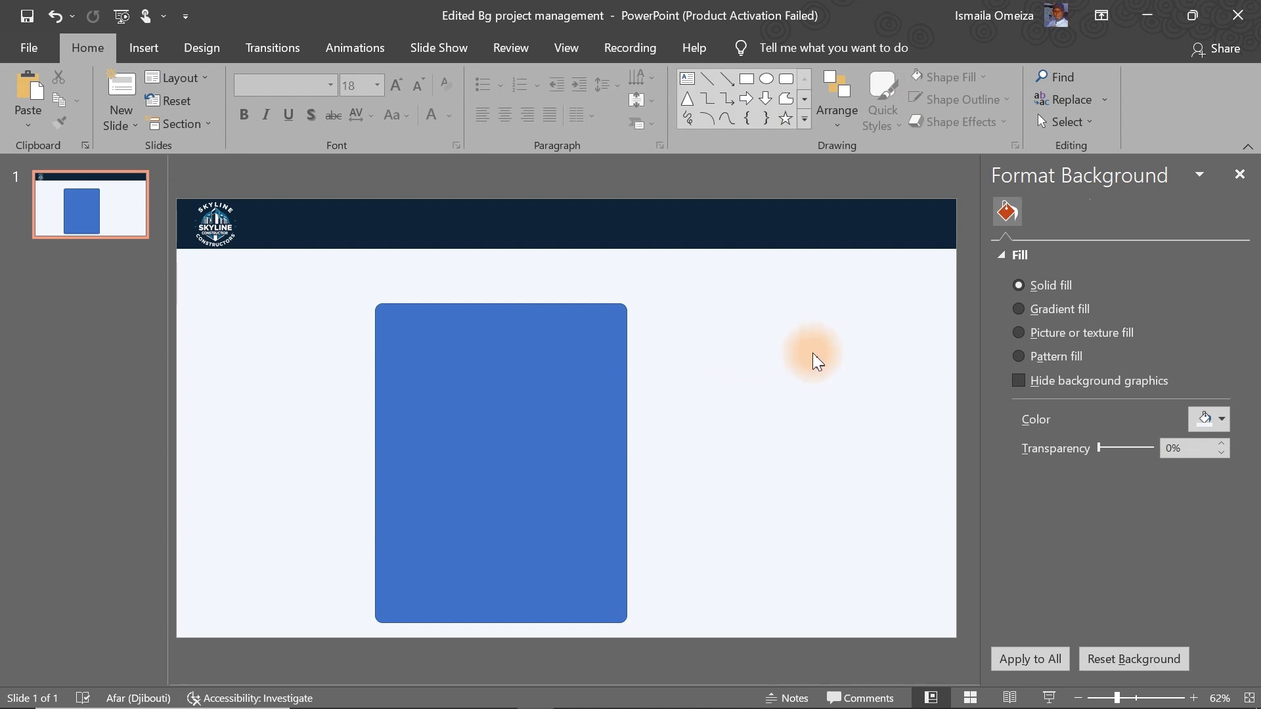
- Check the hex code of the slide background's custom fill color
left_click(1222, 420)
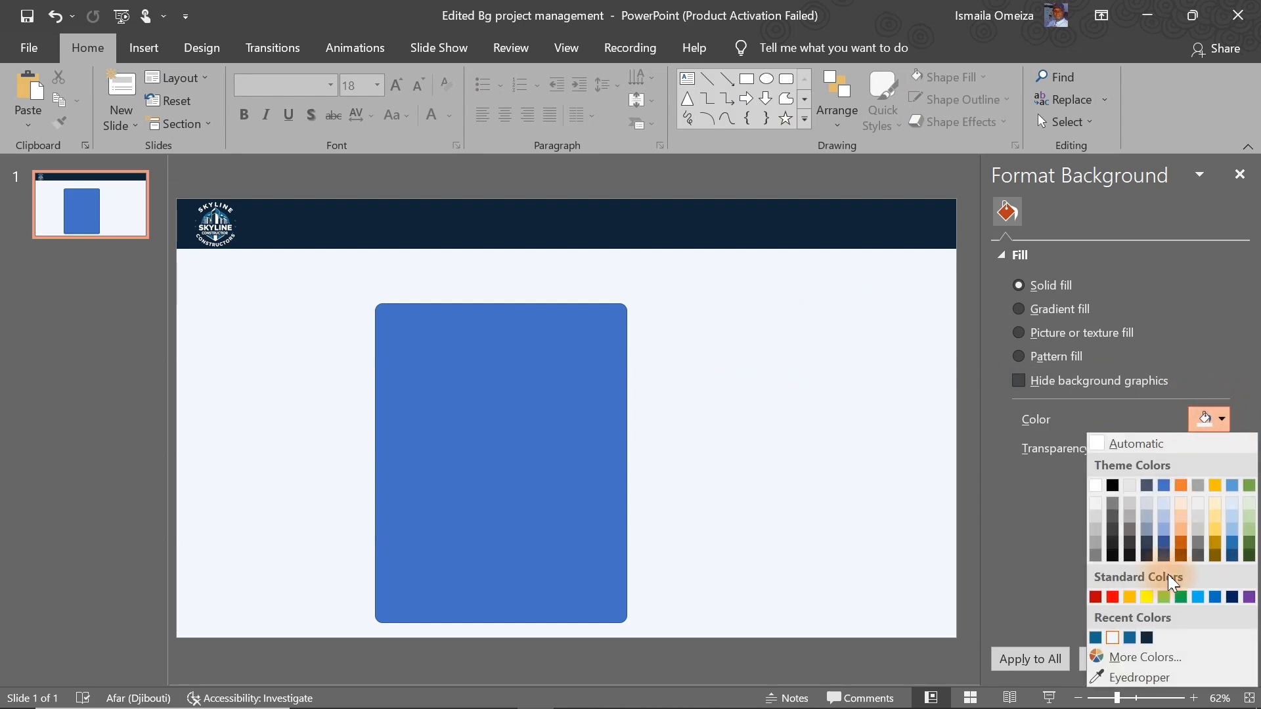
left_click(1164, 657)
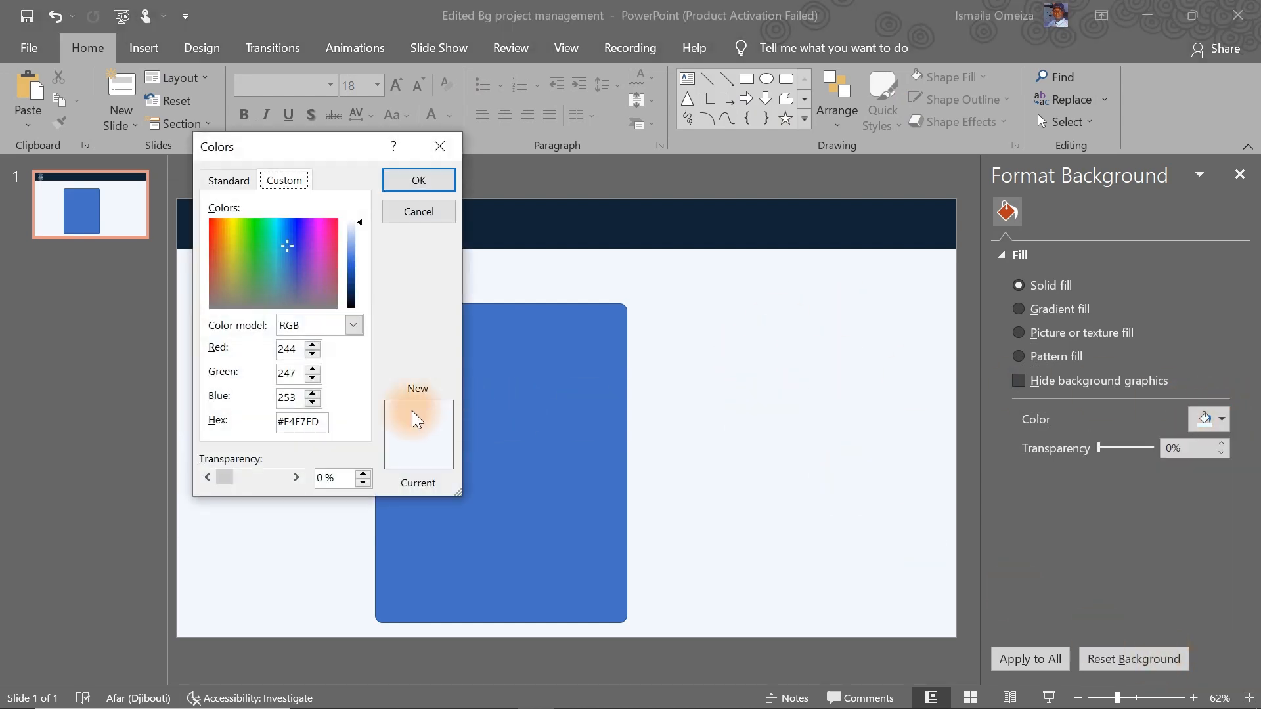
left_click_drag(327, 424, 254, 420)
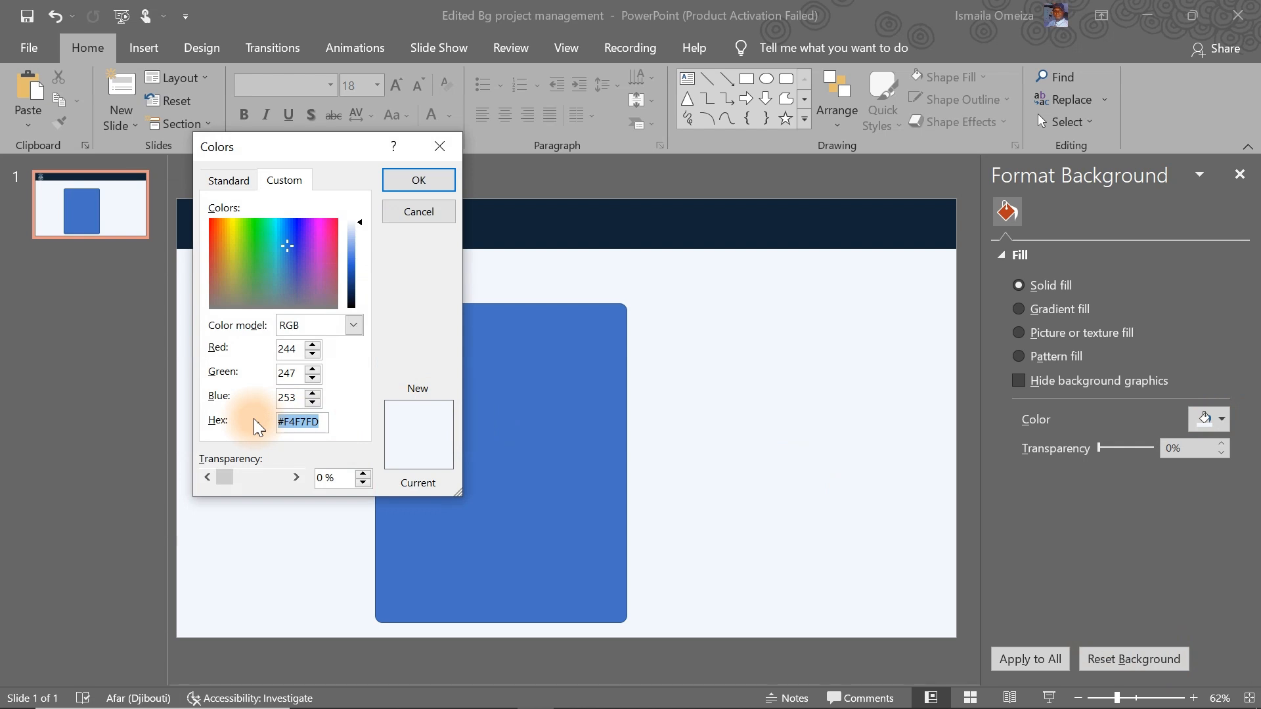
left_click(415, 210)
- Give the tall rectangle a linear gradient fill reduced to two stops, with the inner stop moved to the start of the gradient
left_click(533, 370)
left_click(1018, 385)
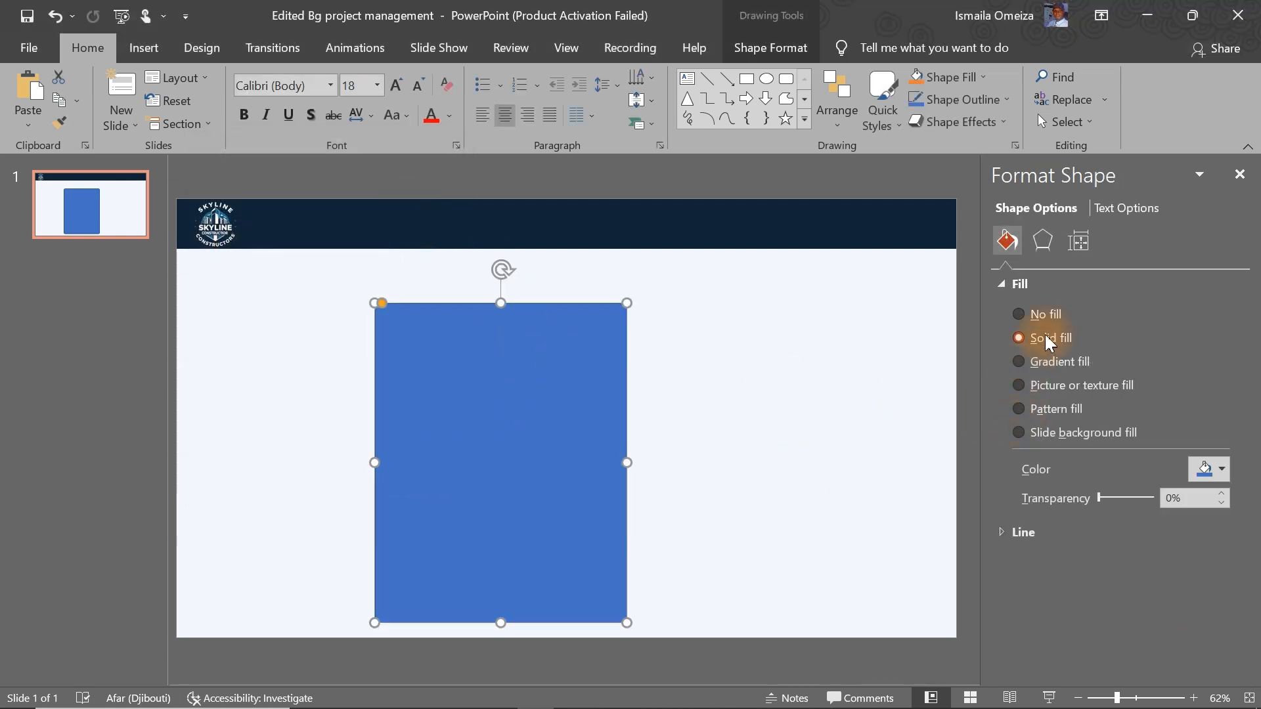
left_click(1041, 362)
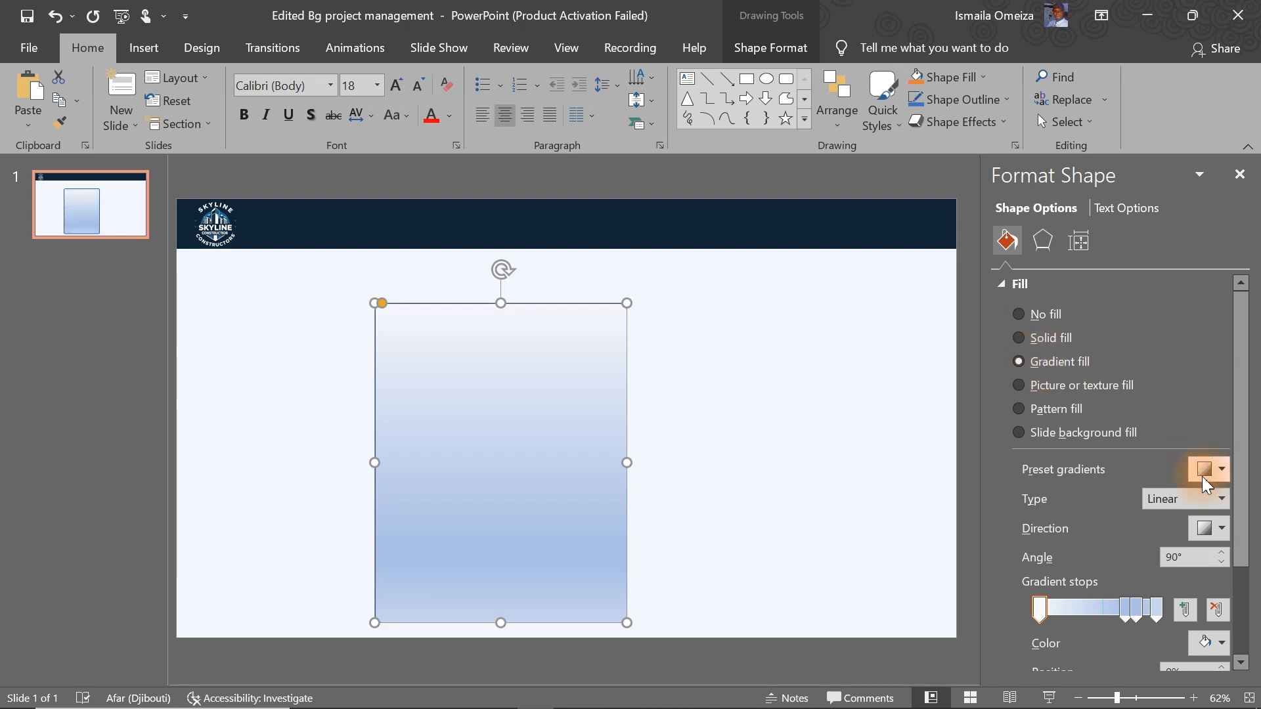
left_click(1217, 610)
left_click(1217, 611)
left_click_drag(1132, 613, 960, 601)
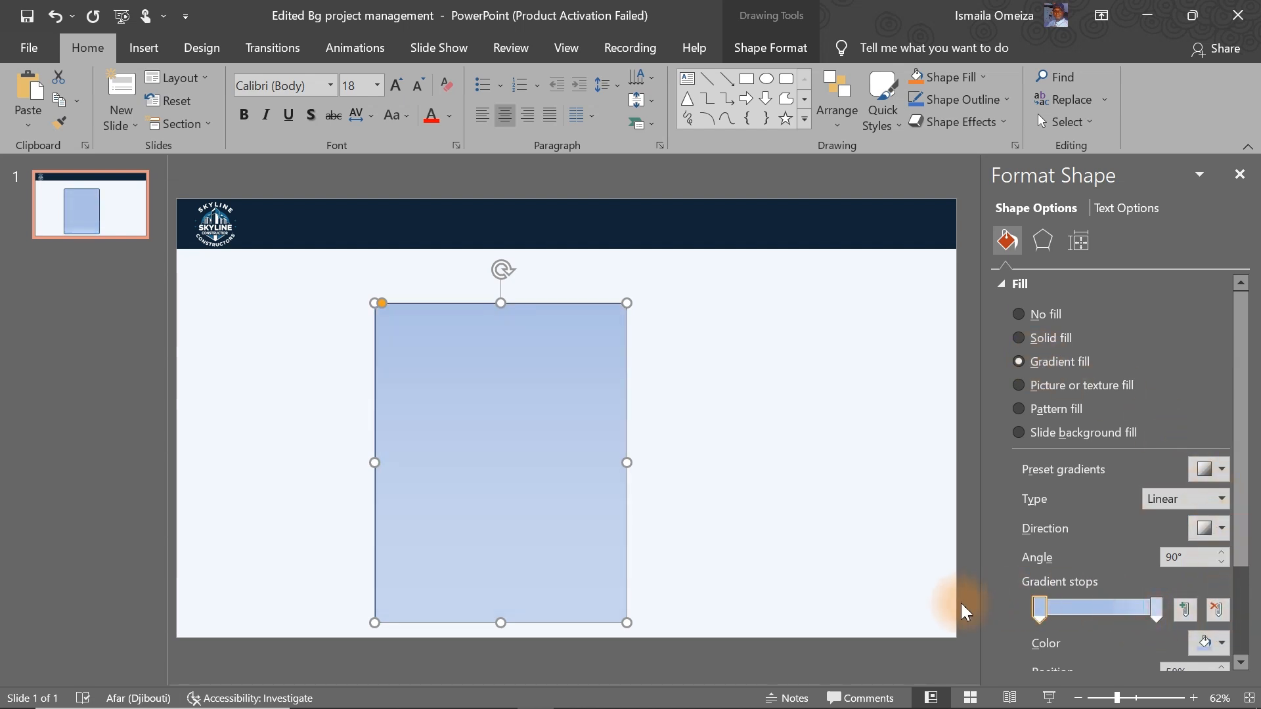
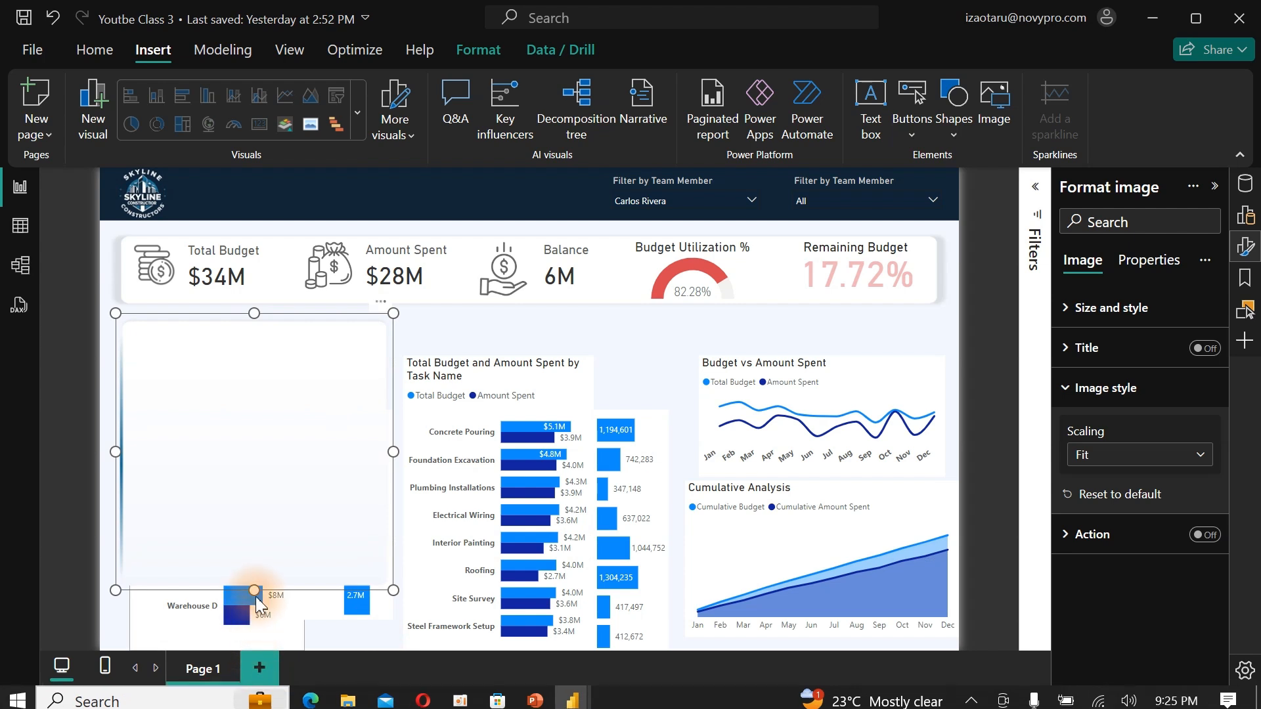
- In Power BI, lengthen the gradient panel image over the Project Name charts to near the page bottom and place a copy over the Task Name charts
left_click_drag(254, 589, 253, 638)
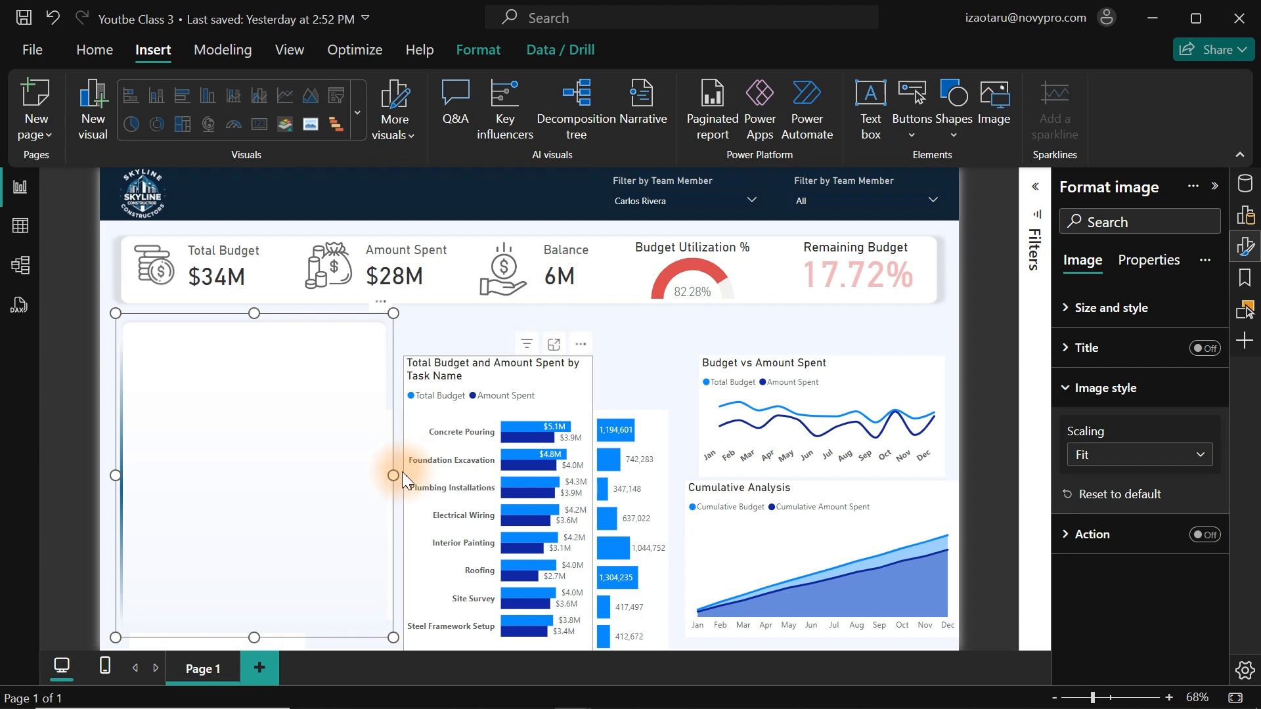
mouse_move(394, 475)
left_mouse_down()
mouse_move(377, 475)
mouse_move(393, 475)
left_mouse_up()
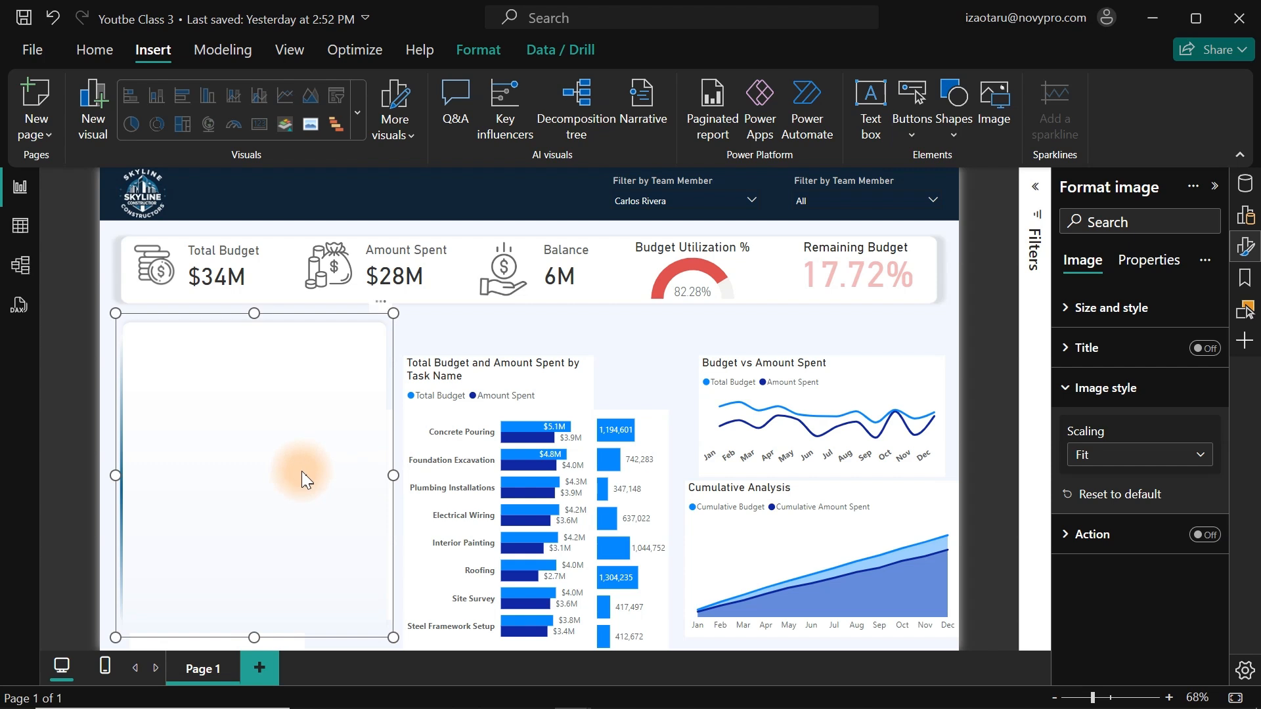
key("ctrl+v")
left_click_drag(301, 471, 575, 462)
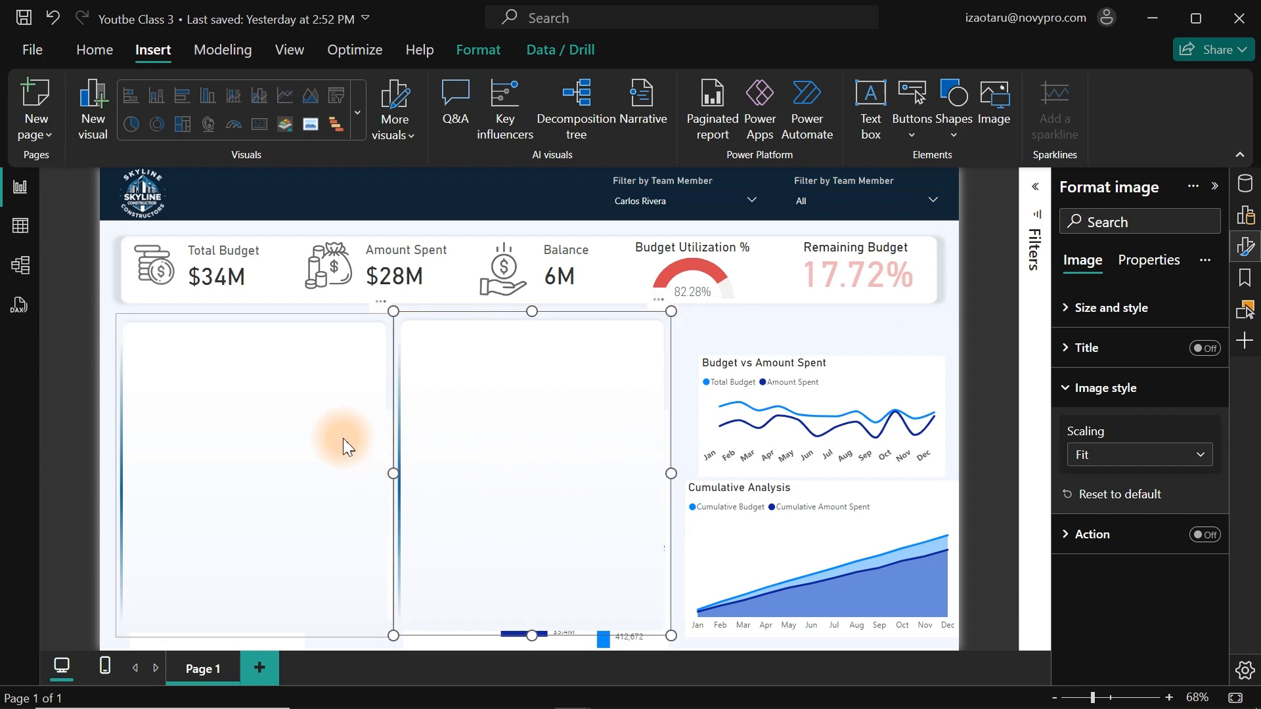
key("Right")
key("Right")
key("Right")
key("Right")
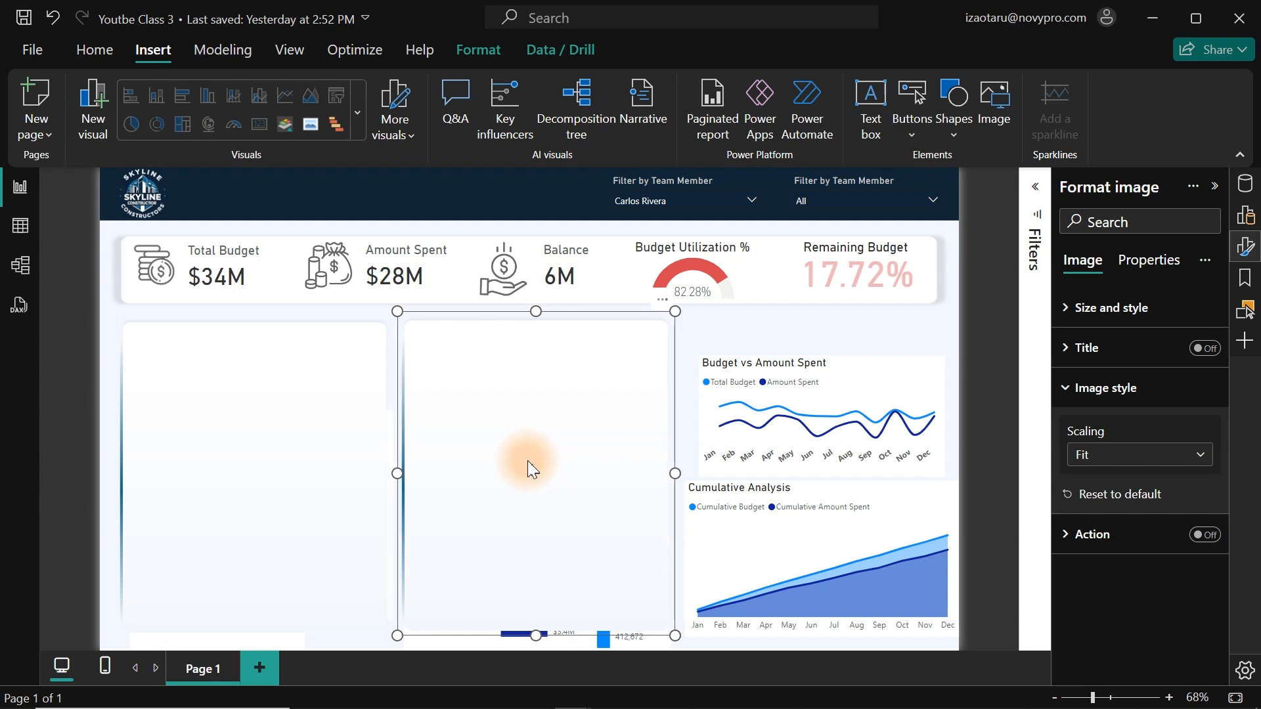
- Select both gradient panel images and align their tops
left_click(332, 443, "ctrl")
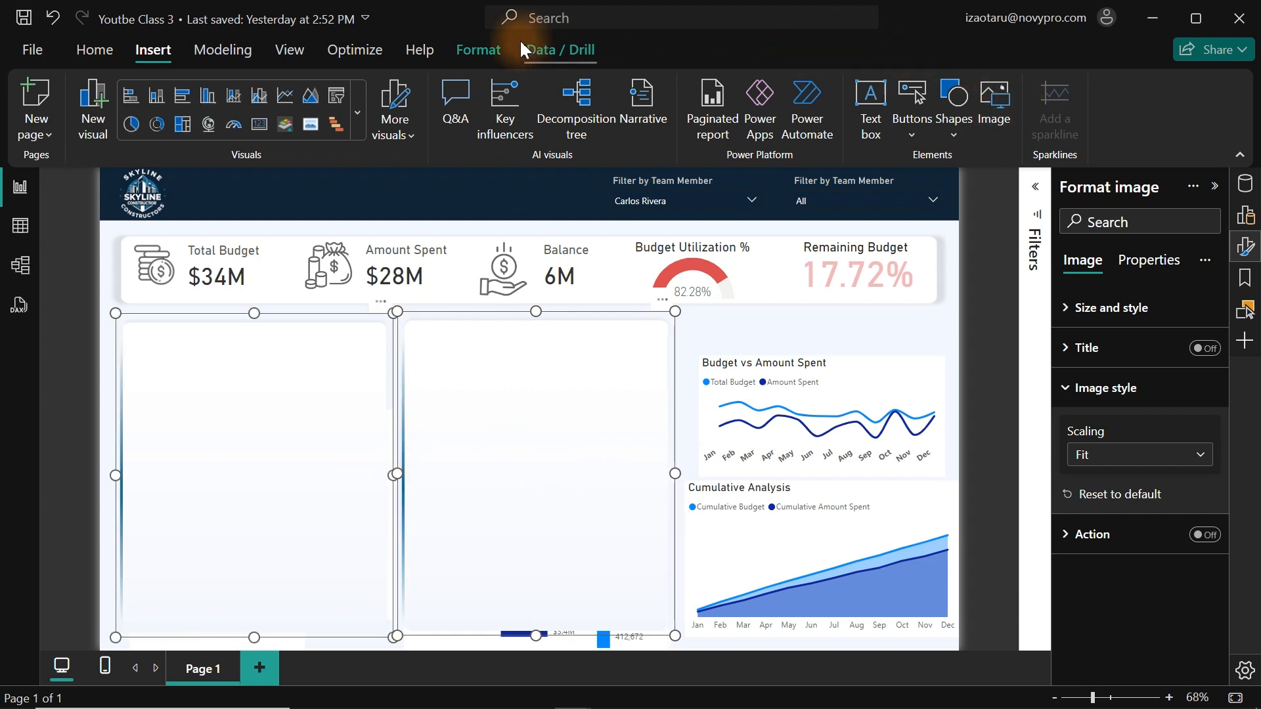
left_click(476, 58)
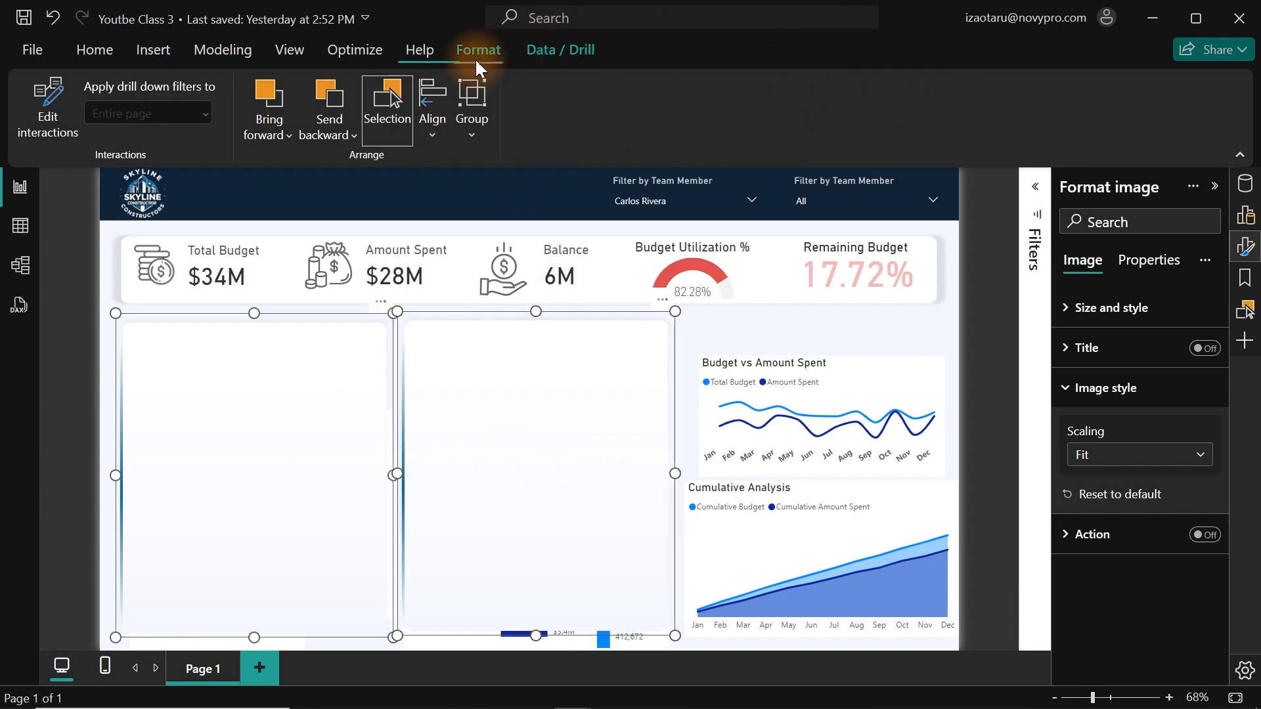
left_click(434, 122)
left_click(474, 263)
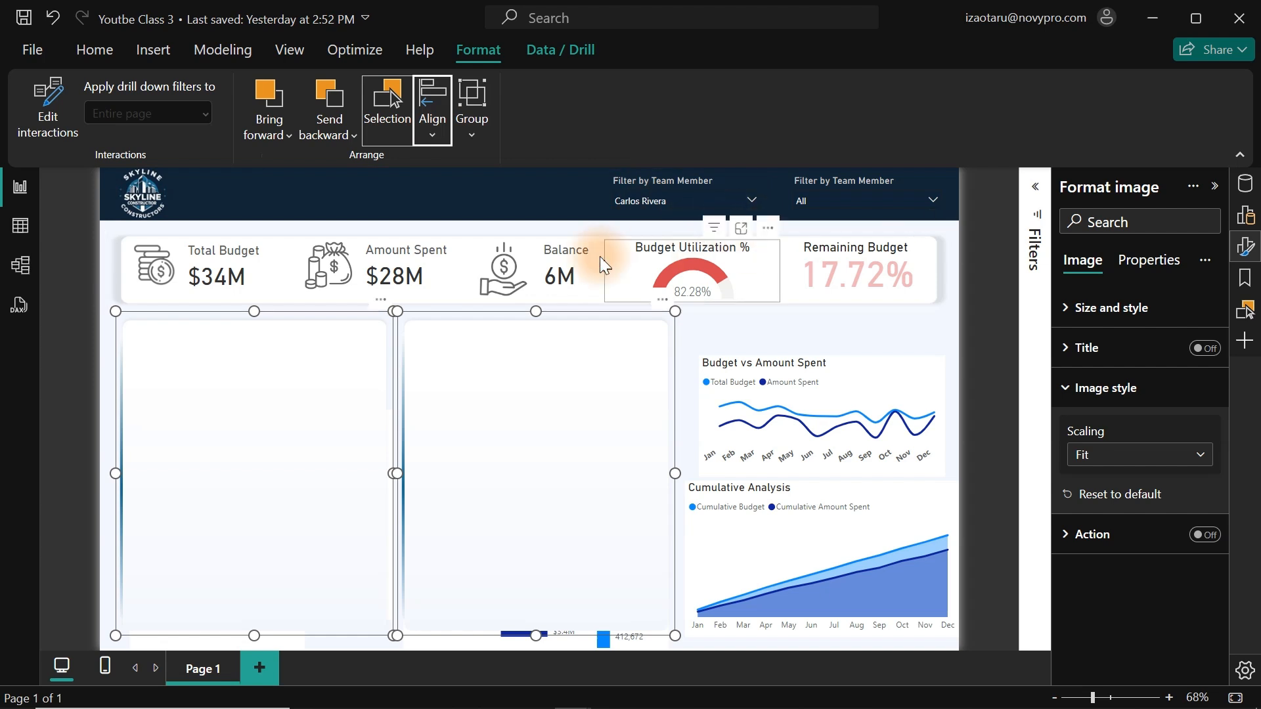
- Send both gradient panel images to the back, behind the Project Name and Task Name charts
left_click(337, 133)
left_click(355, 198)
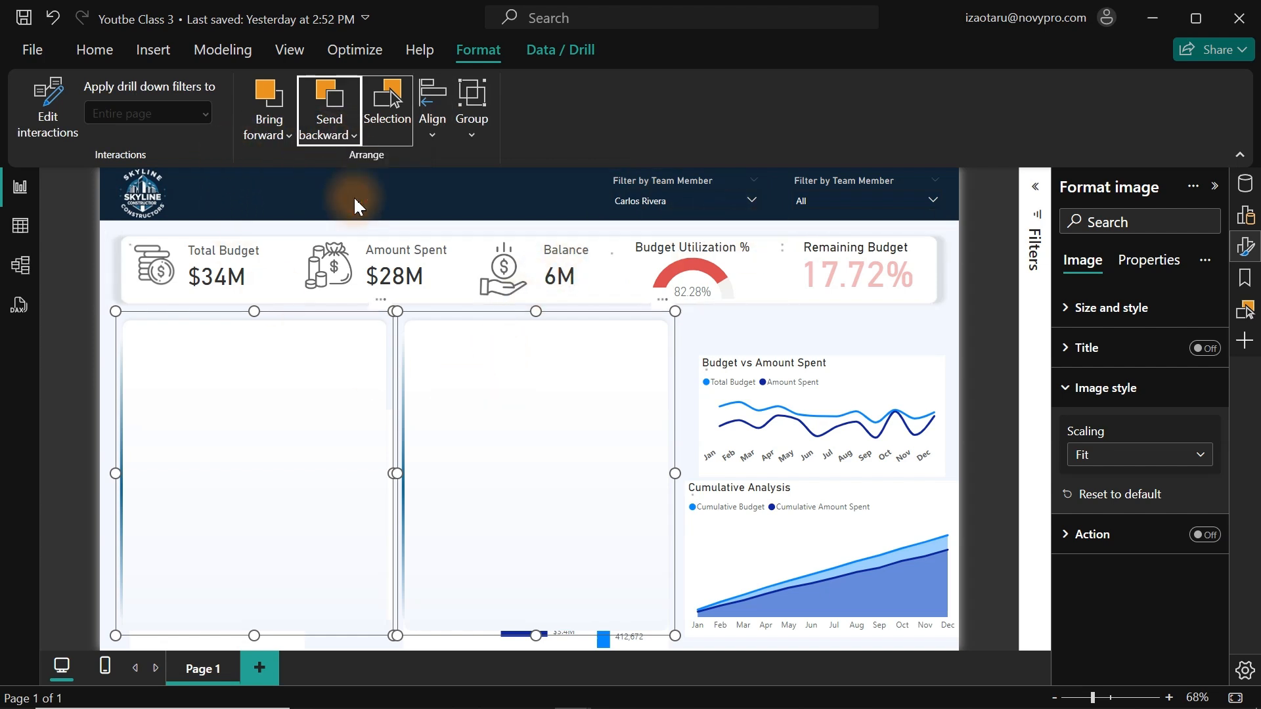
left_click(353, 195)
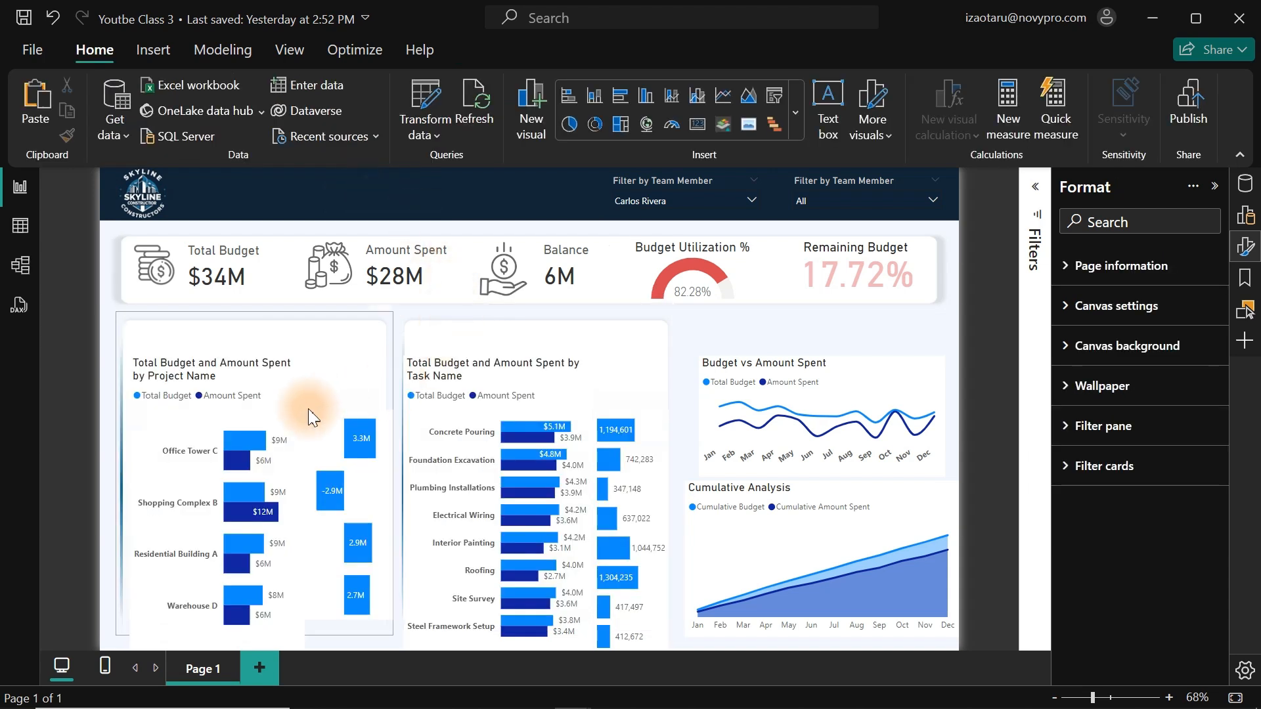
left_click(283, 383)
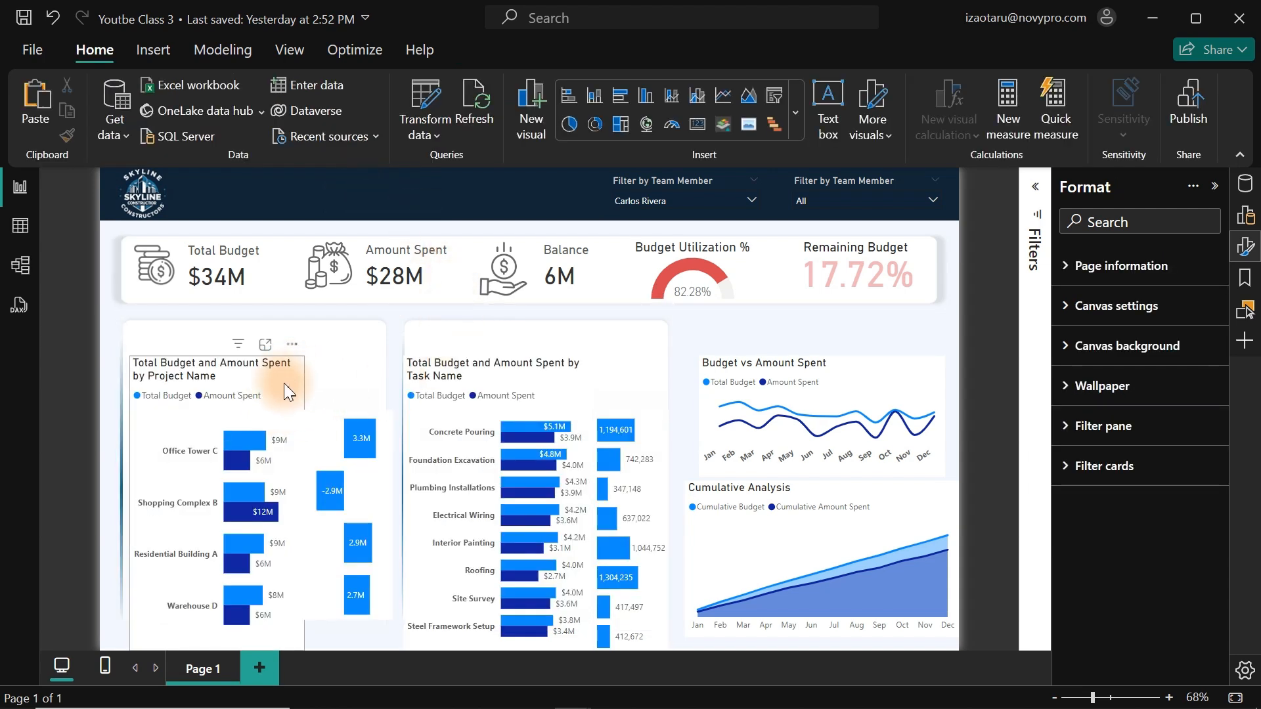
- Move the Project Name bar chart and its adjacent variance chart up so they sit inside their gradient panel
left_click_drag(284, 383, 283, 359)
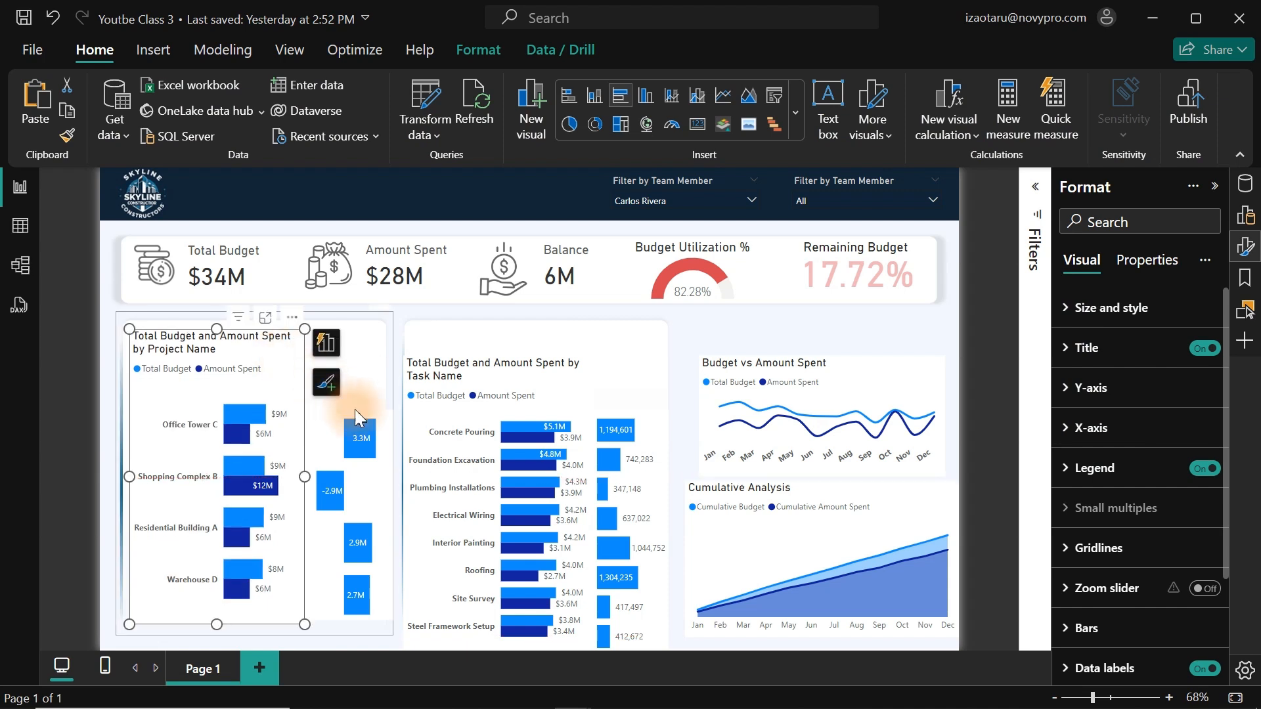
left_click(381, 464)
left_click_drag(381, 471, 374, 459)
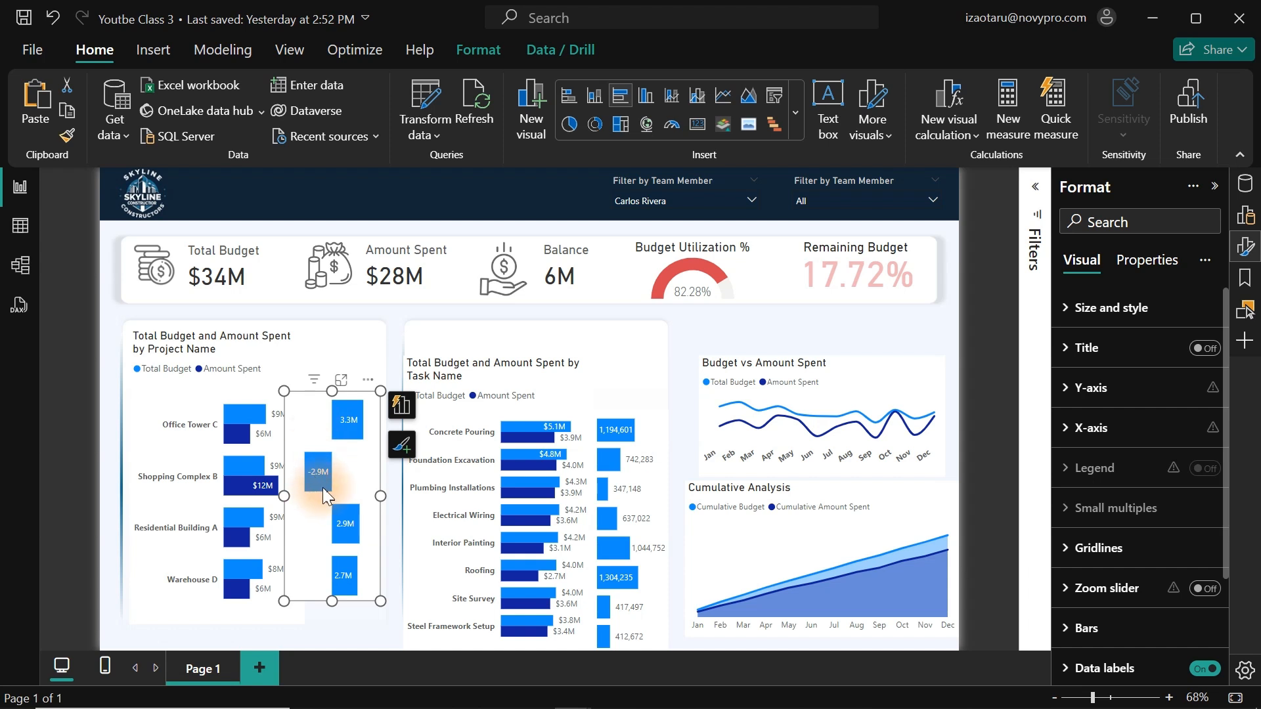
mouse_move(325, 487)
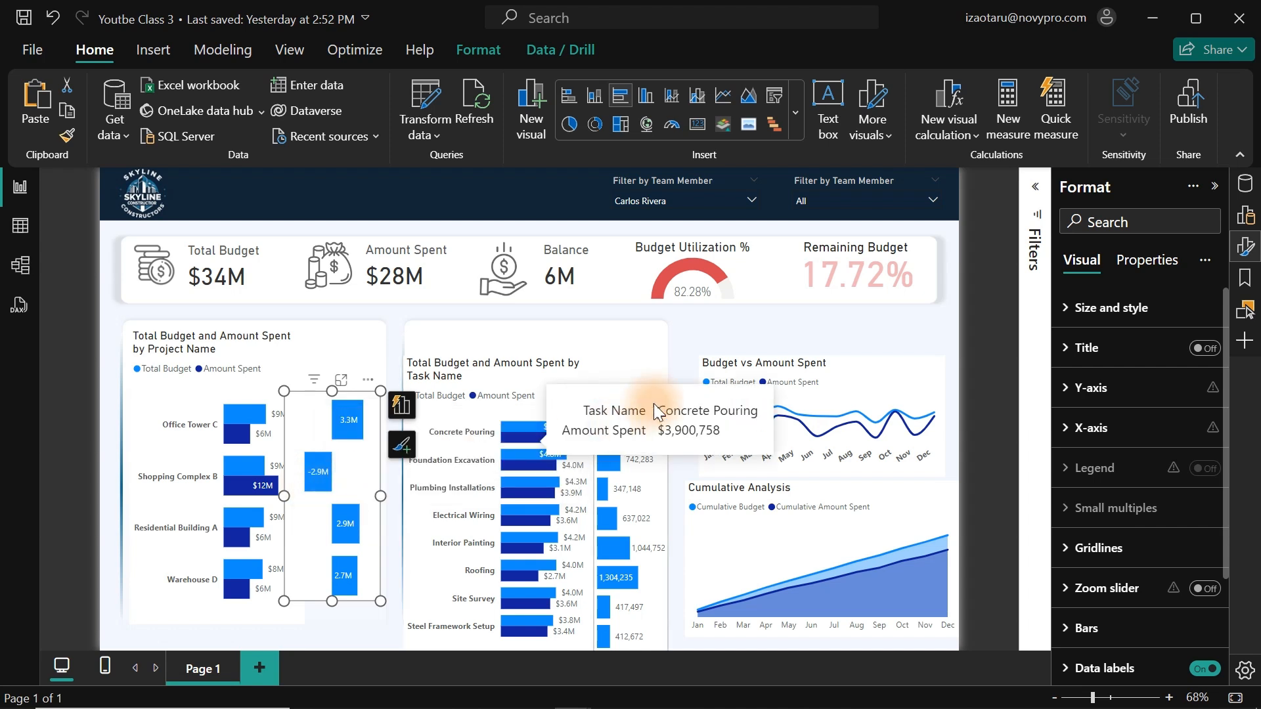
- Move the Task Name bar chart and its adjacent variance chart up so they sit inside their gradient panel
left_click(523, 384)
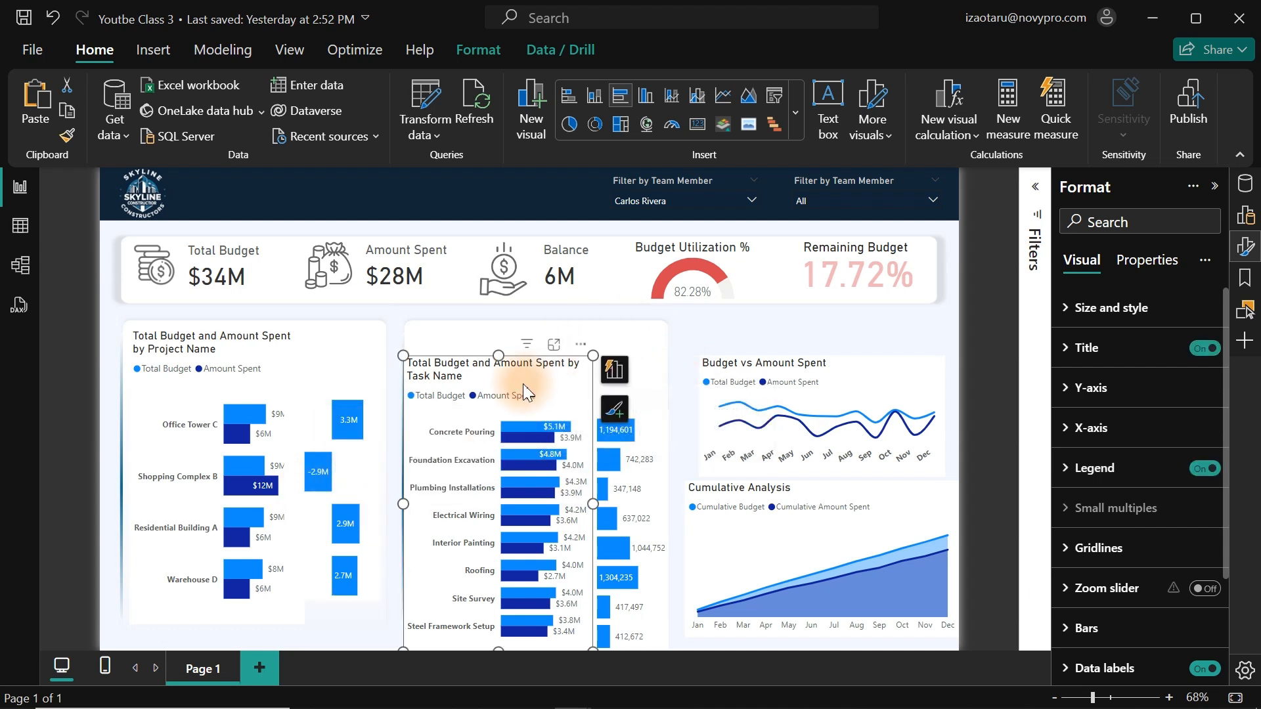
left_click_drag(523, 380, 525, 358)
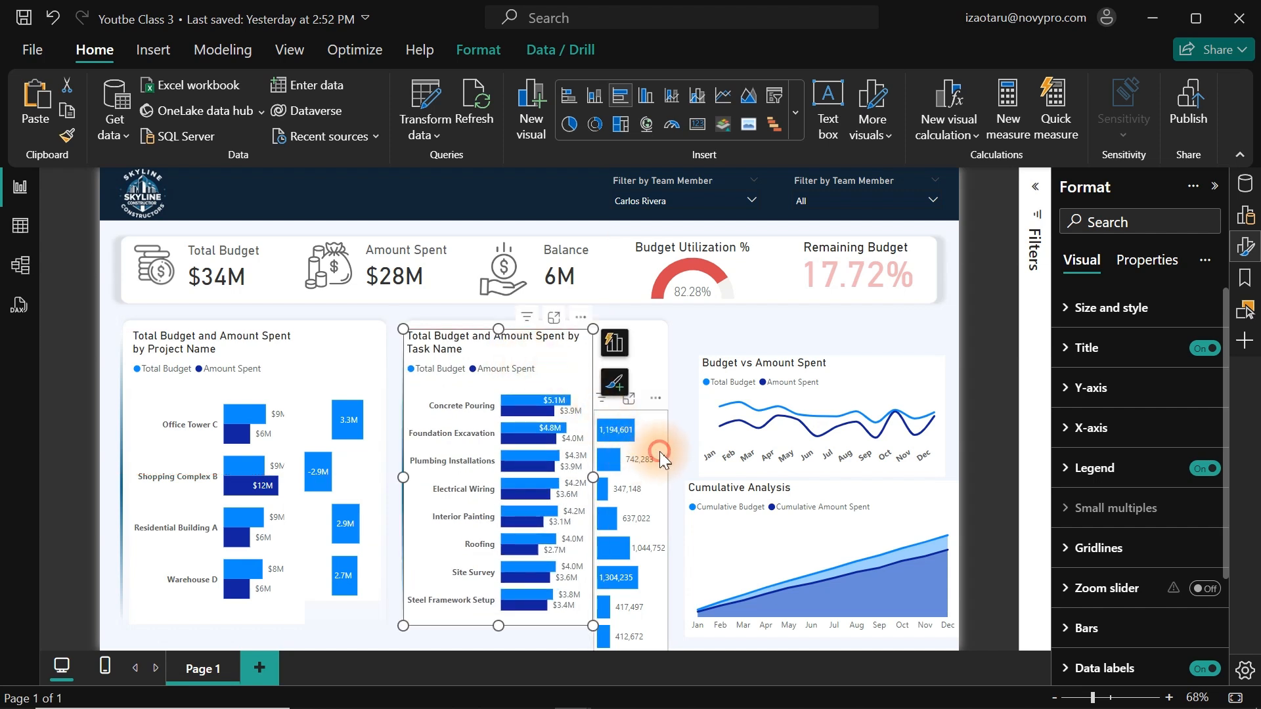
left_click_drag(659, 448, 661, 413)
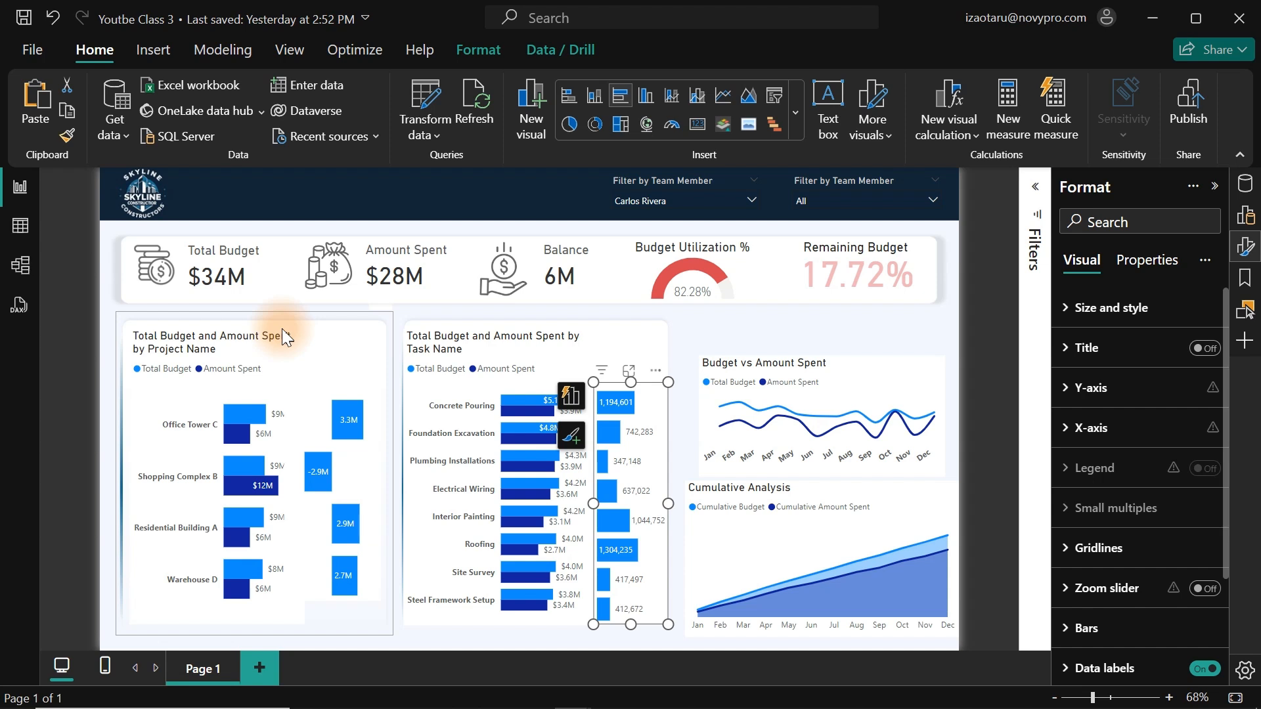
- Place a half-height copy of the Project Name gradient panel image over the Budget vs Amount Spent chart and another over the Cumulative Analysis chart
left_click(344, 318)
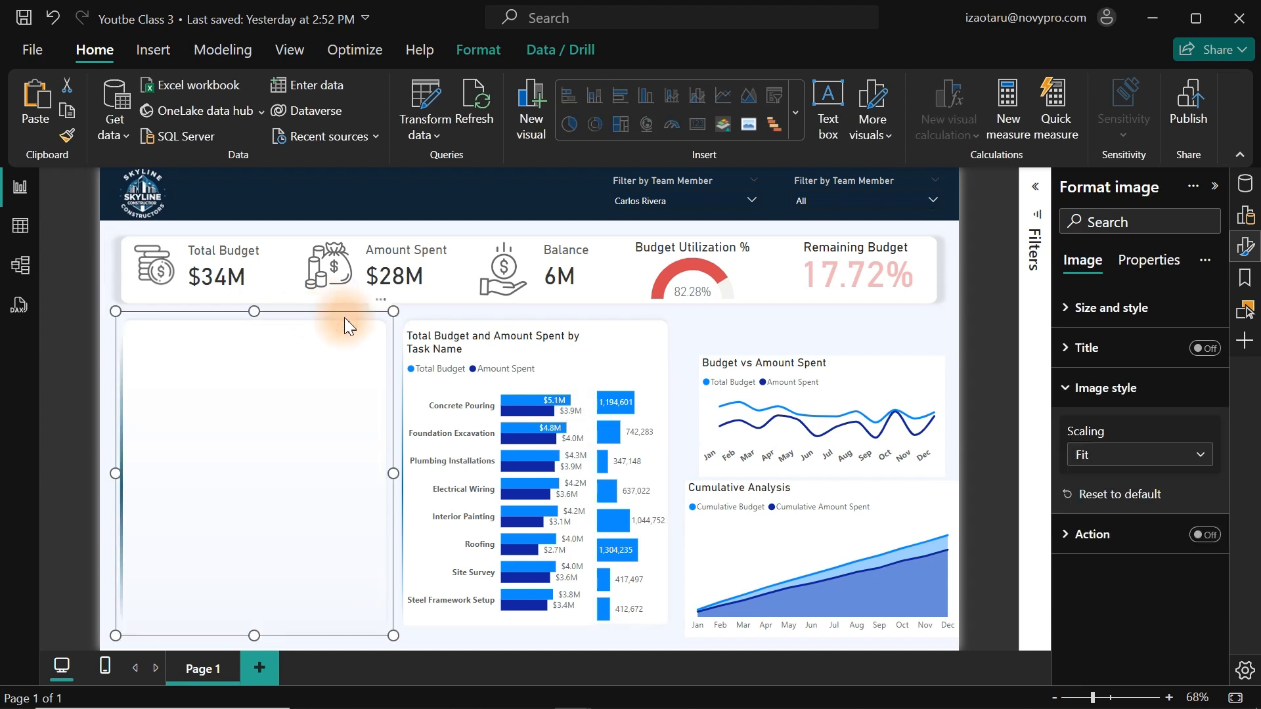
left_click_drag(344, 317, 862, 284)
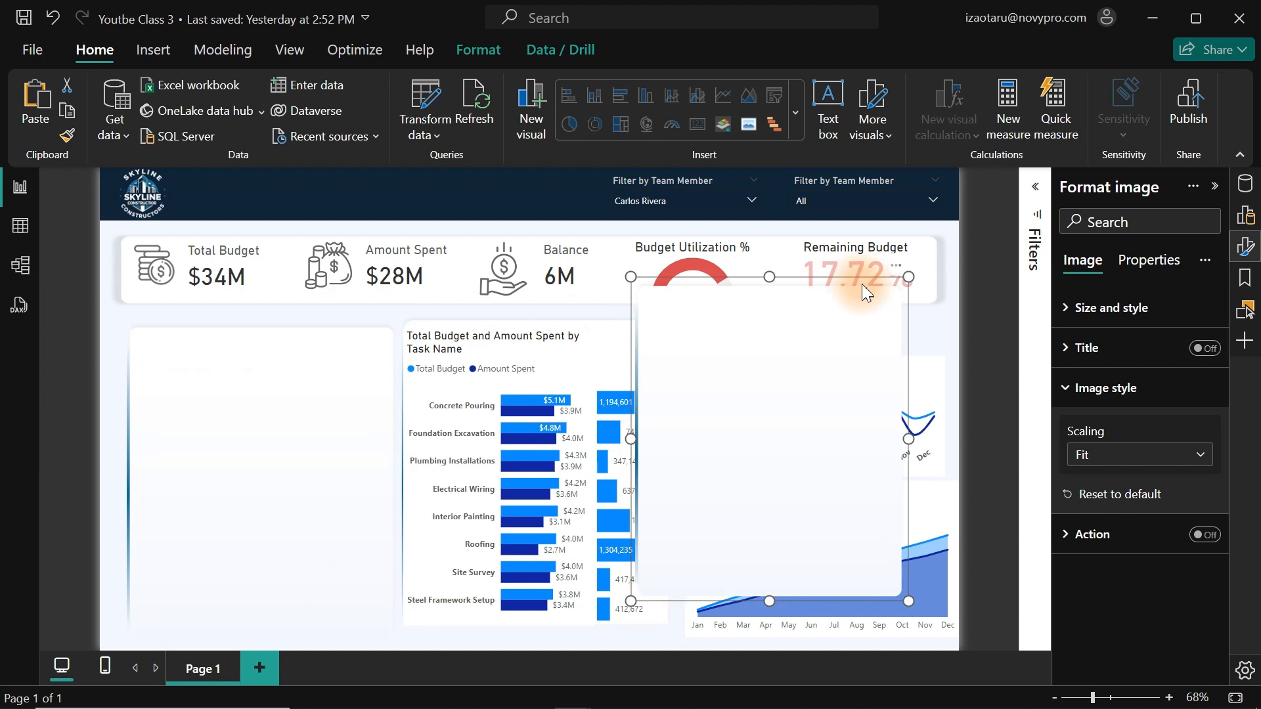
left_click_drag(738, 326, 781, 359)
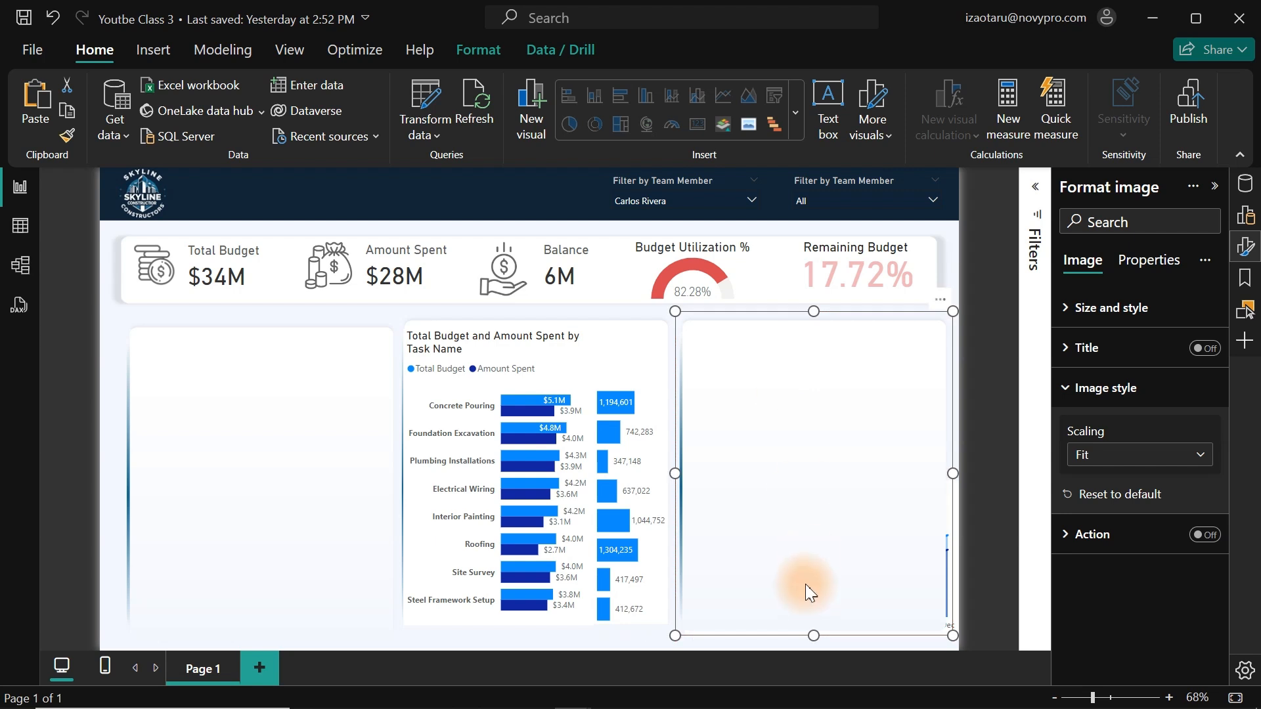
left_click_drag(816, 635, 806, 458)
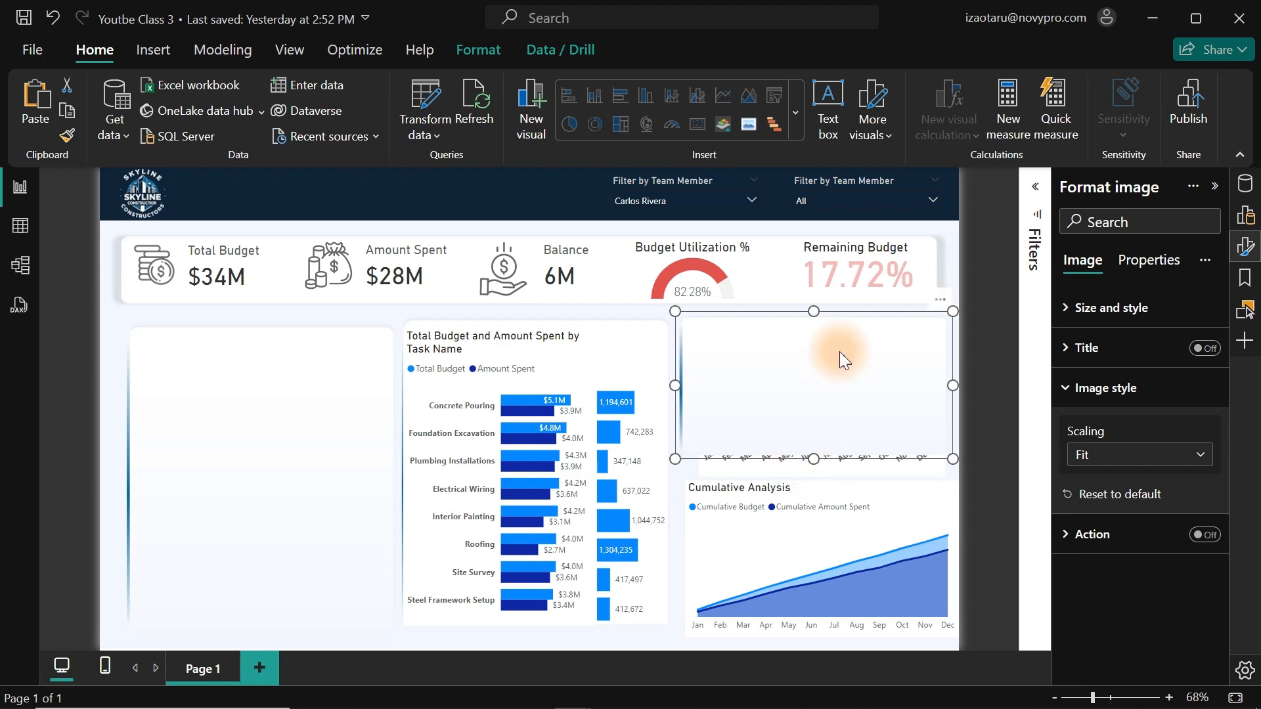
left_click_drag(839, 352, 837, 520)
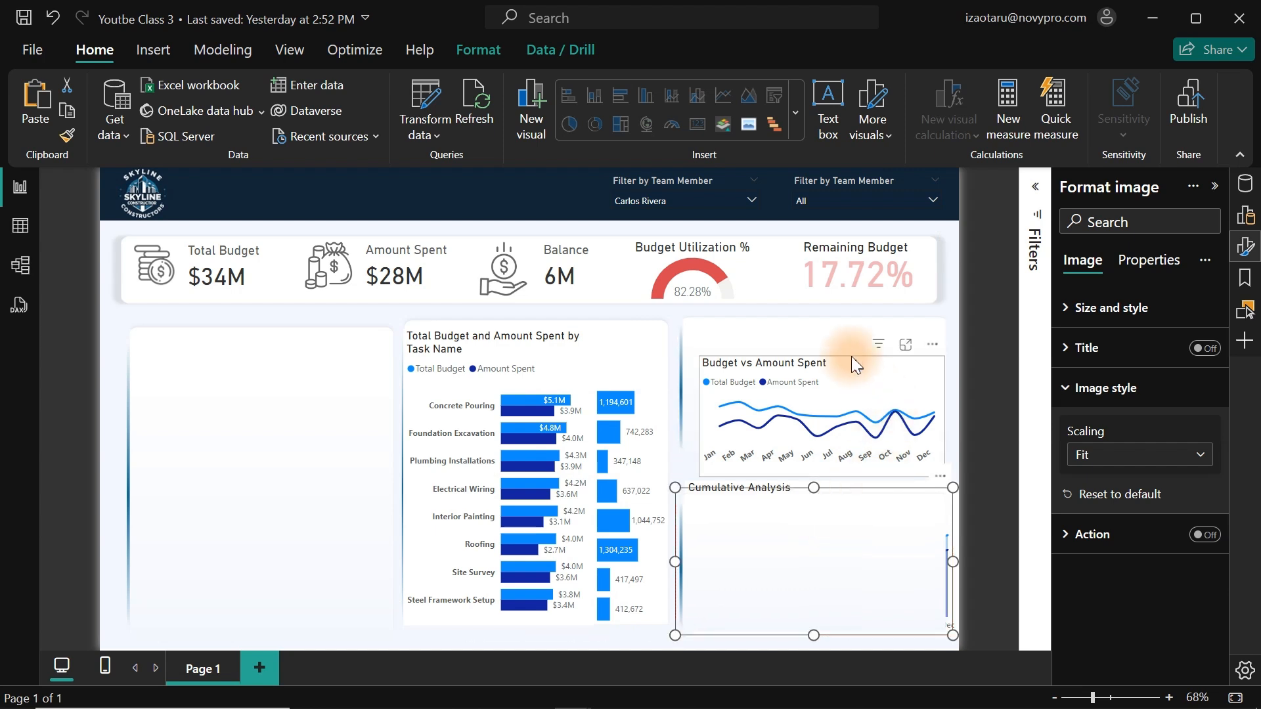
- Send the two short gradient panel images to the back, behind the Budget vs Amount Spent and Cumulative Analysis charts
left_click(519, 189)
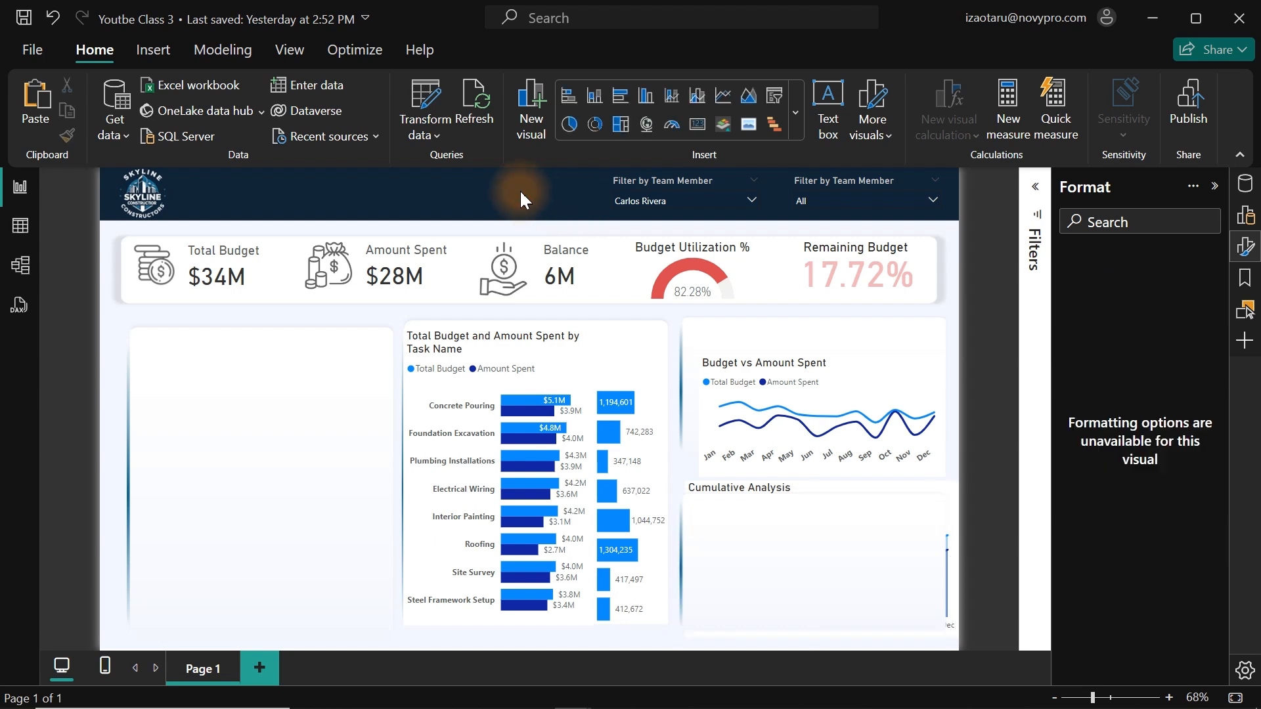
left_click(841, 578)
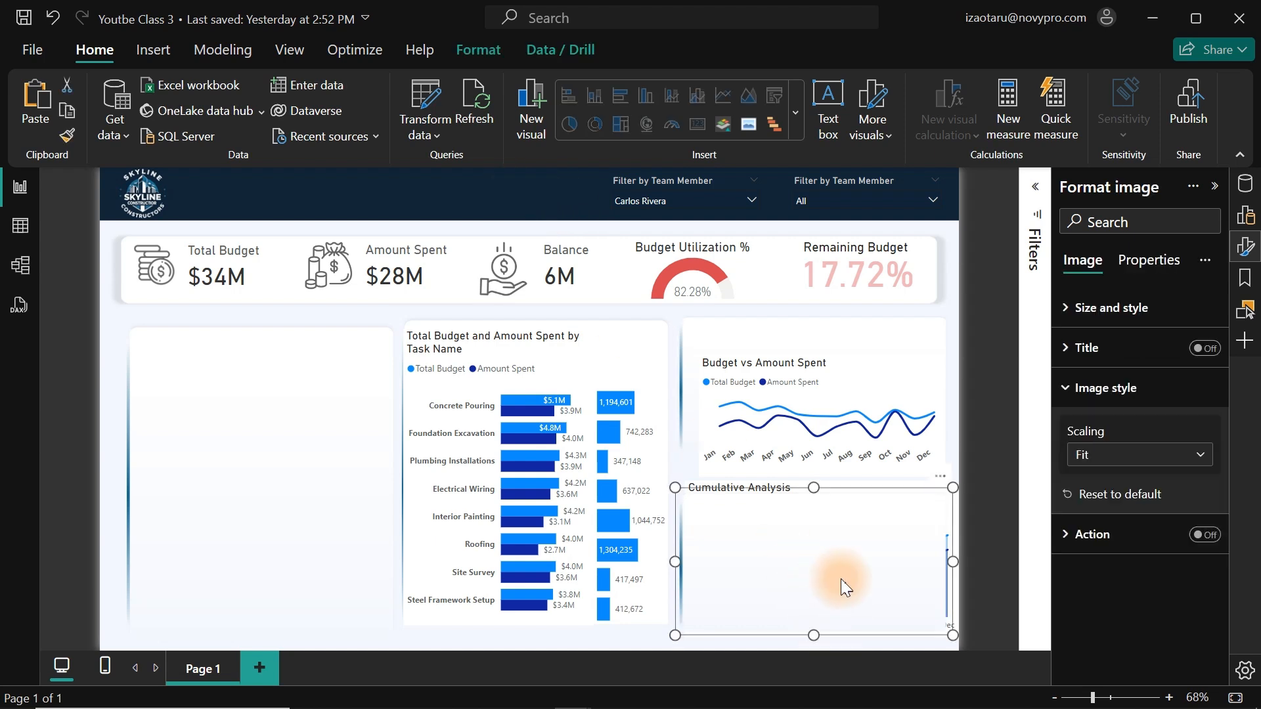
left_click(815, 330)
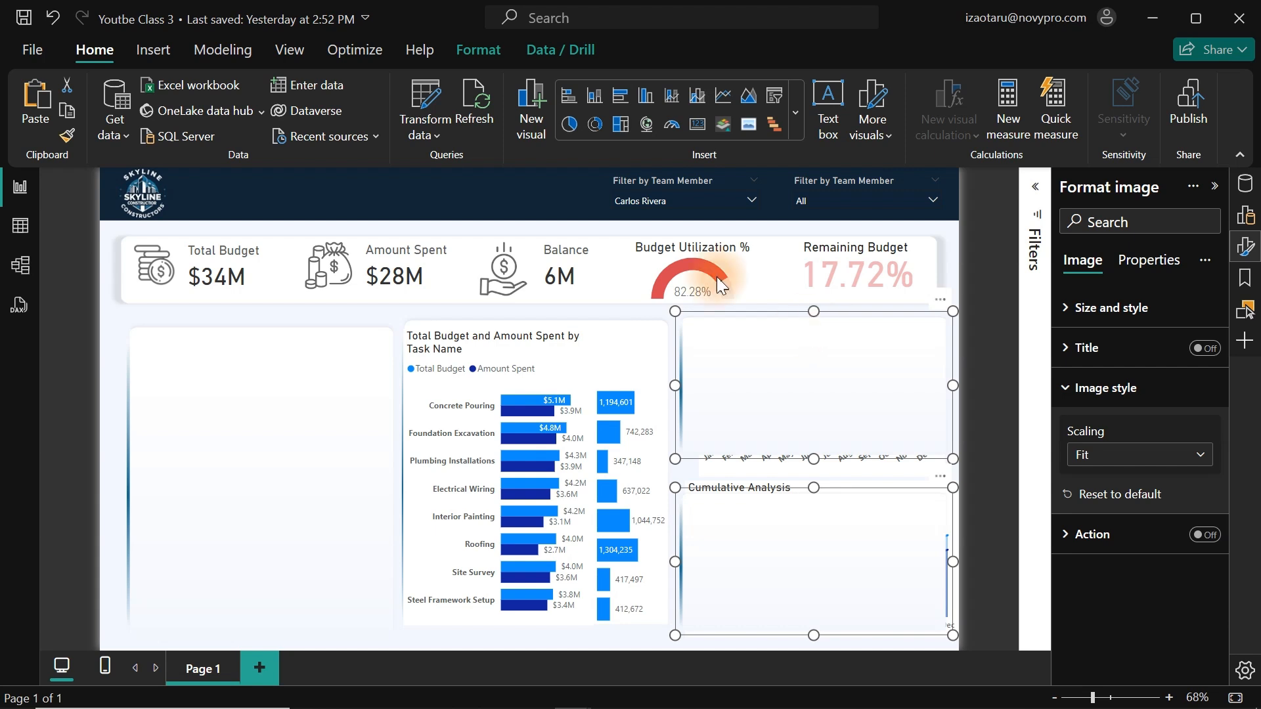
left_click(478, 50)
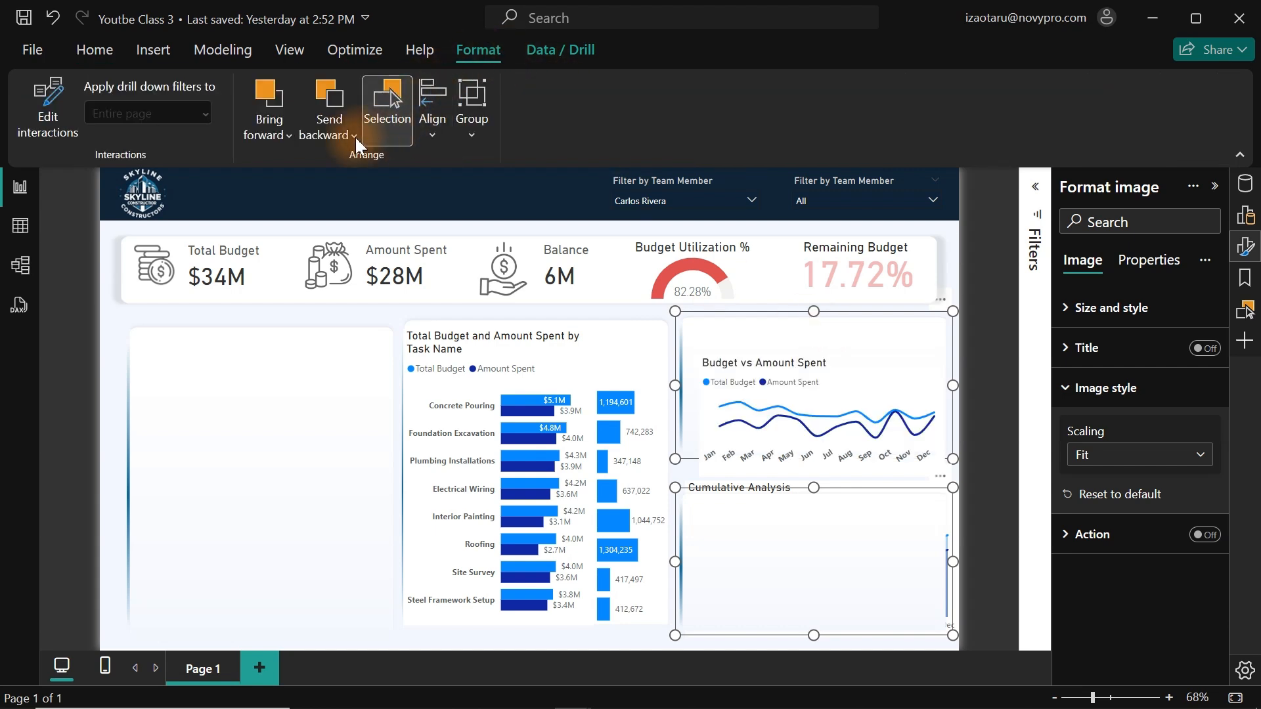
left_click(329, 127)
left_click(369, 199)
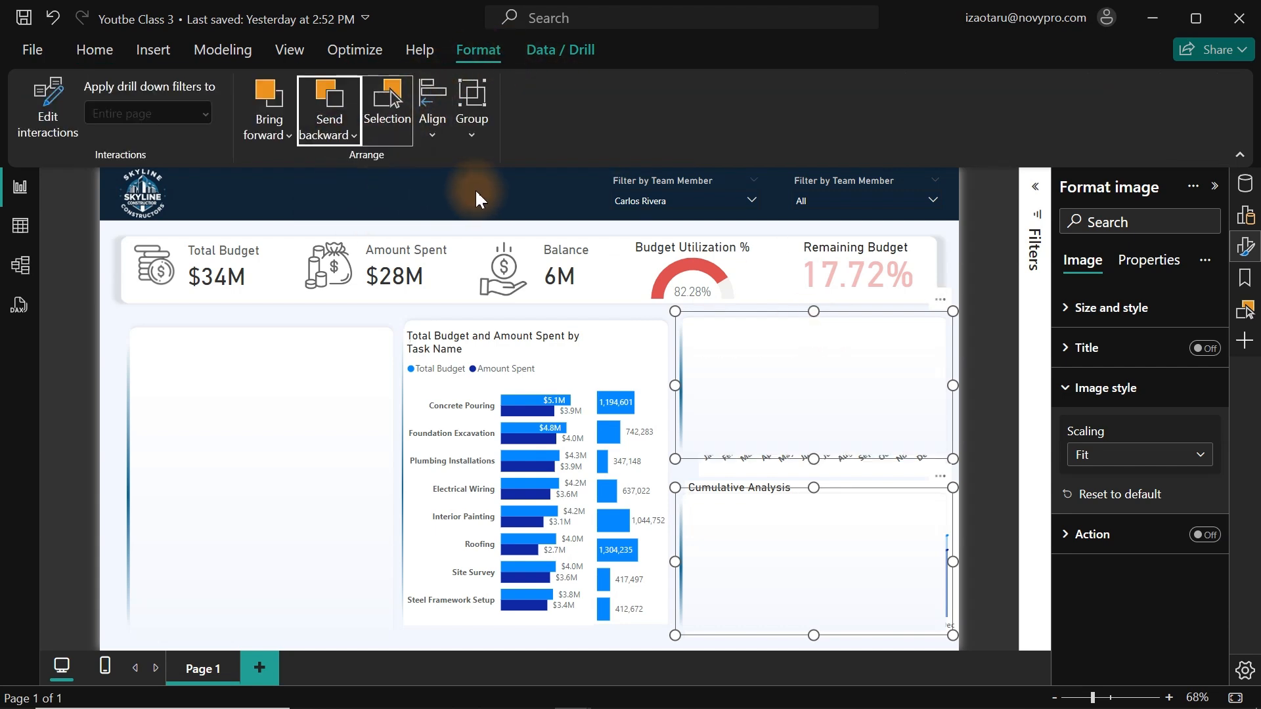
left_click(477, 188)
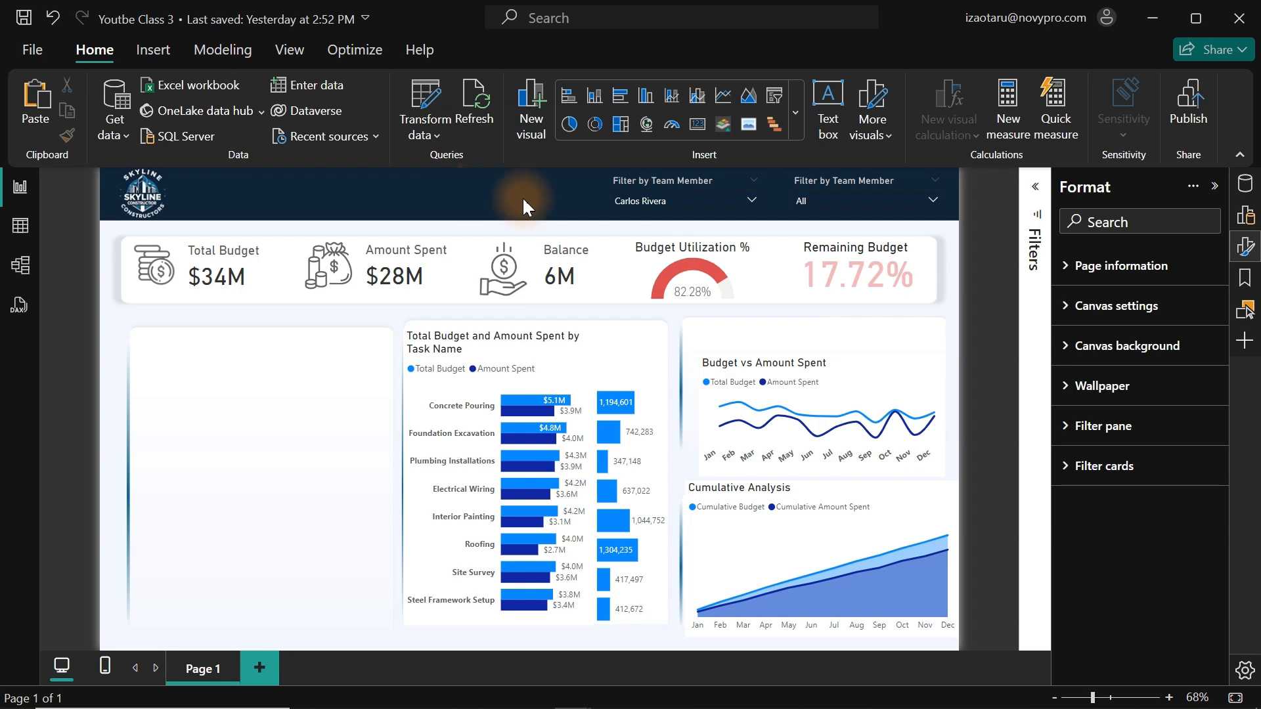
- Lower the Cumulative Analysis chart's top edge, and fit the Budget vs Amount Spent chart into its panel by moving it up and widening it slightly
left_click(845, 529)
left_click_drag(821, 484, 816, 501)
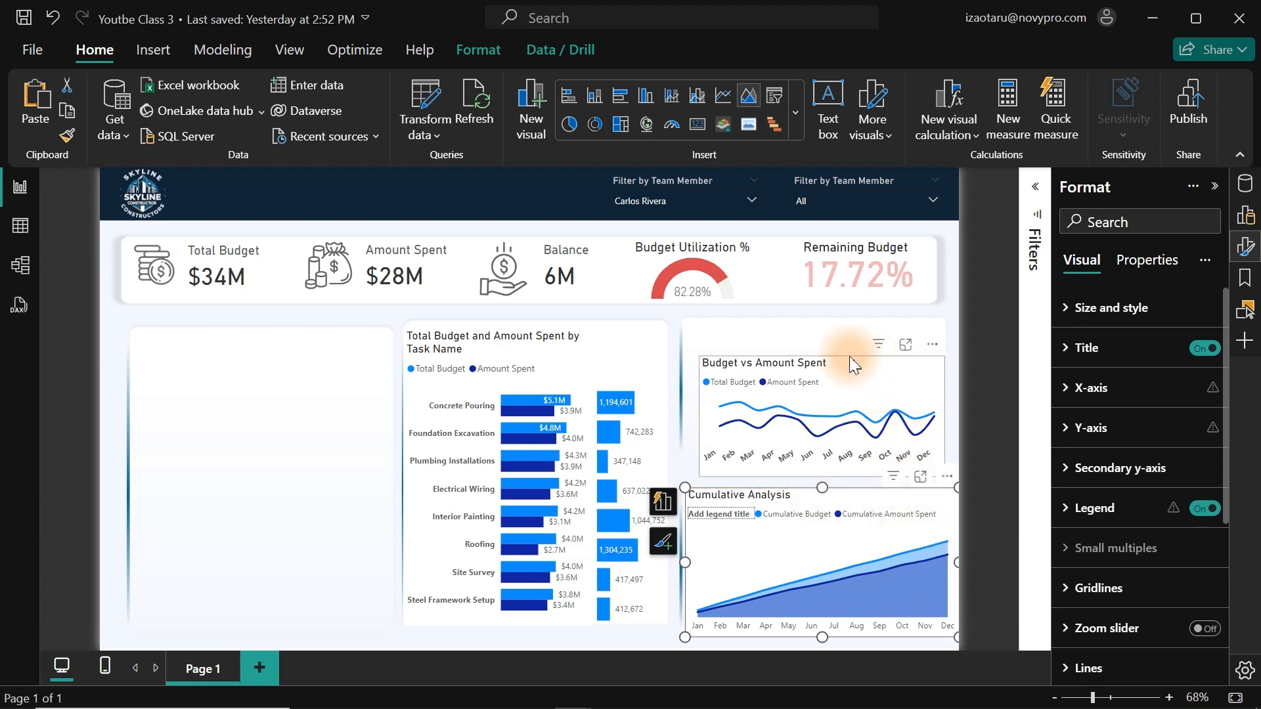
left_click_drag(849, 356, 840, 335)
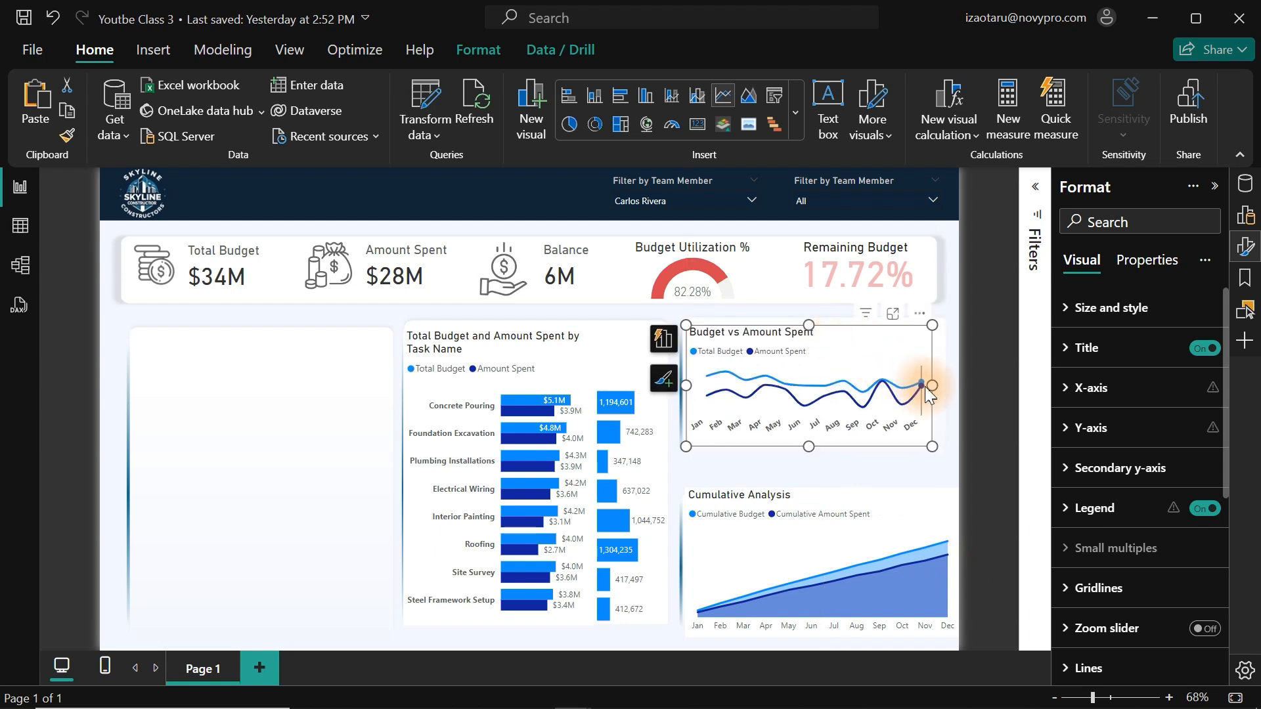
left_click_drag(925, 387, 938, 383)
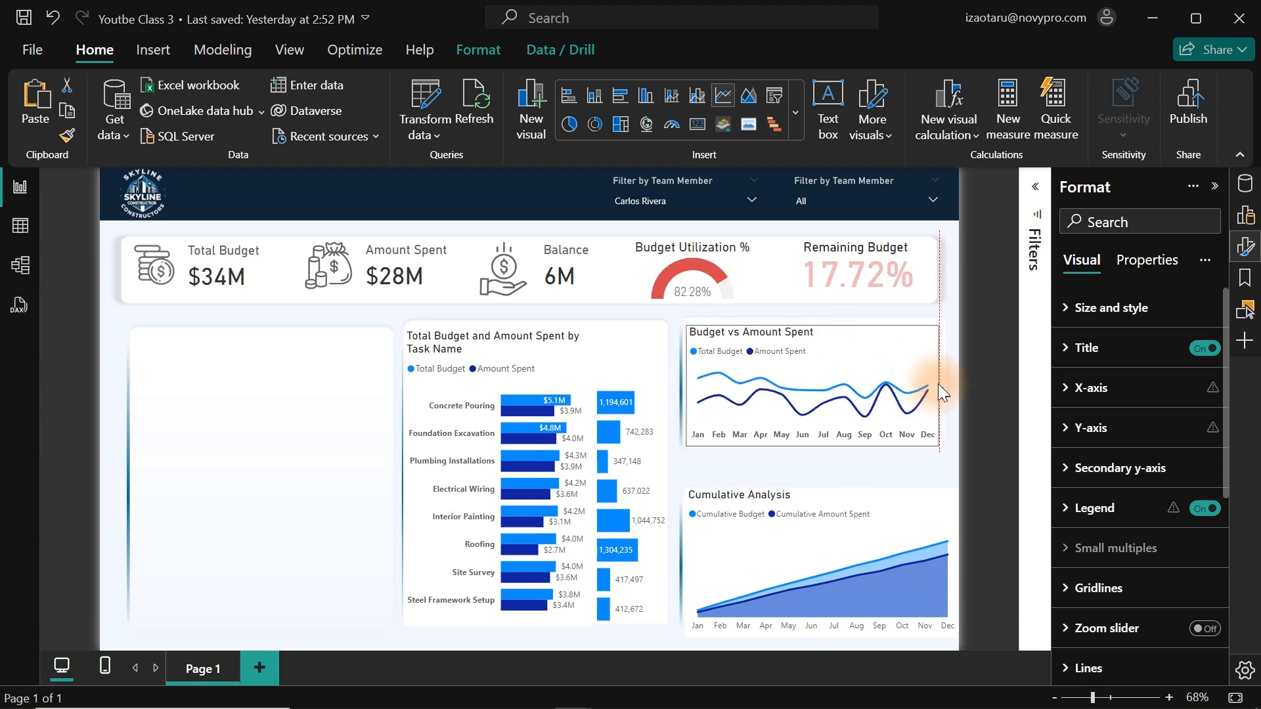
- Extend the Cumulative Analysis chart and its gradient panel image upward toward the Budget vs Amount Spent panel
left_click(838, 525)
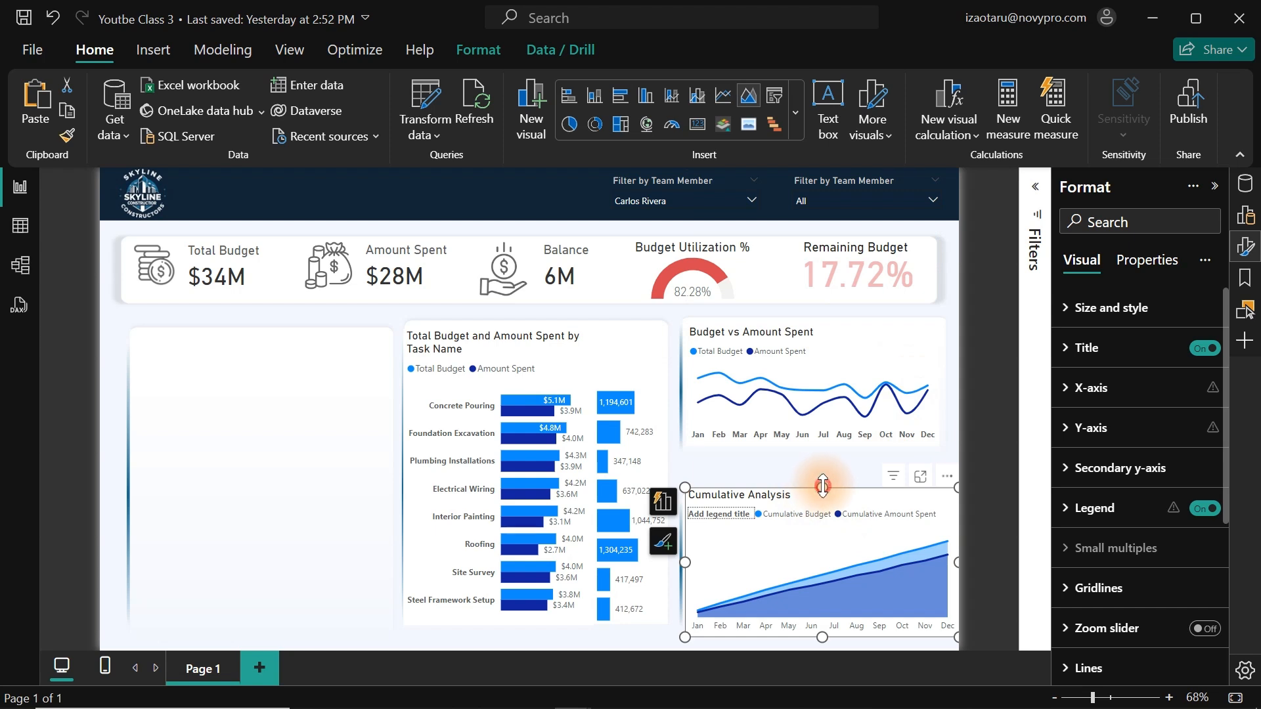
left_click_drag(823, 486, 822, 471)
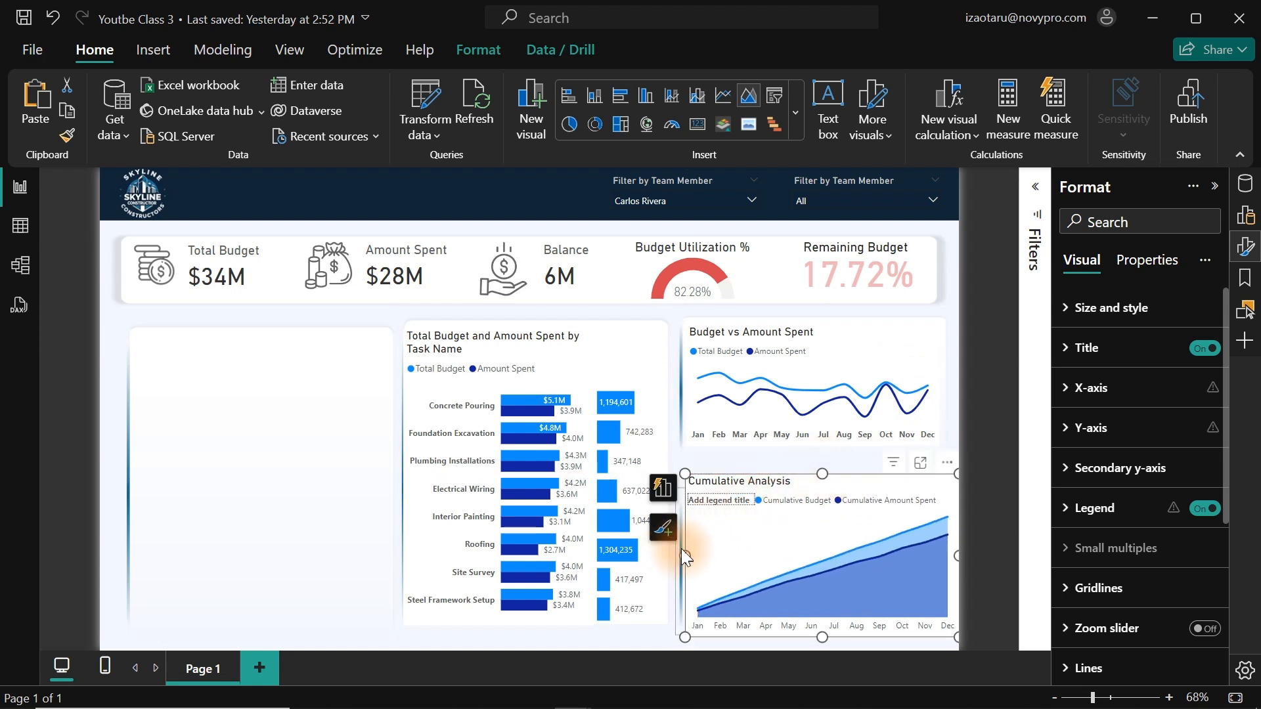
left_click(684, 609)
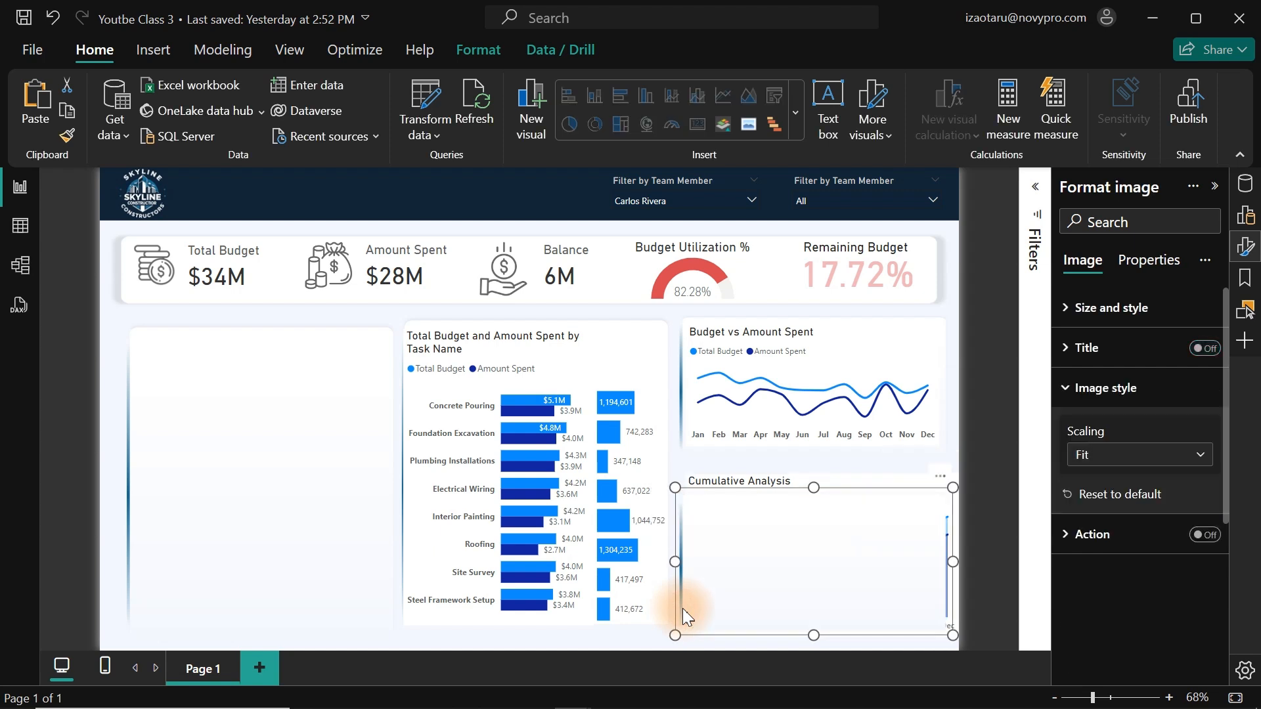
left_click_drag(814, 488, 816, 459)
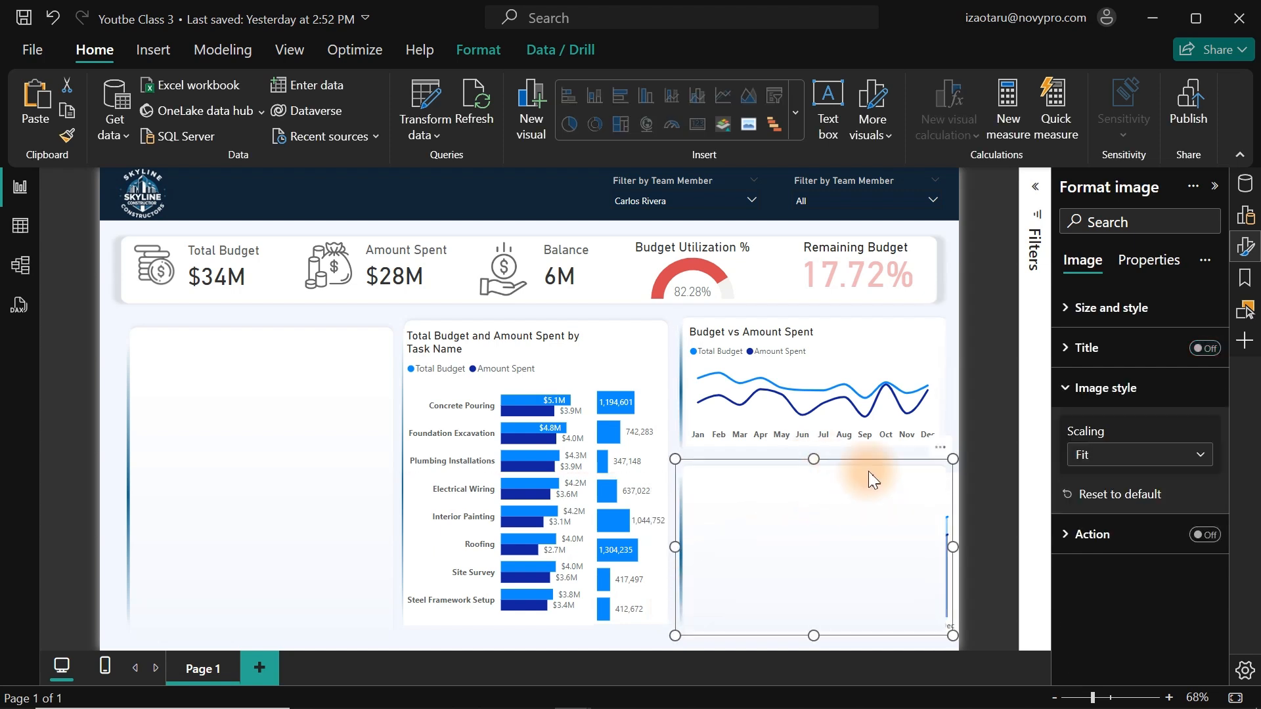
left_click(517, 196)
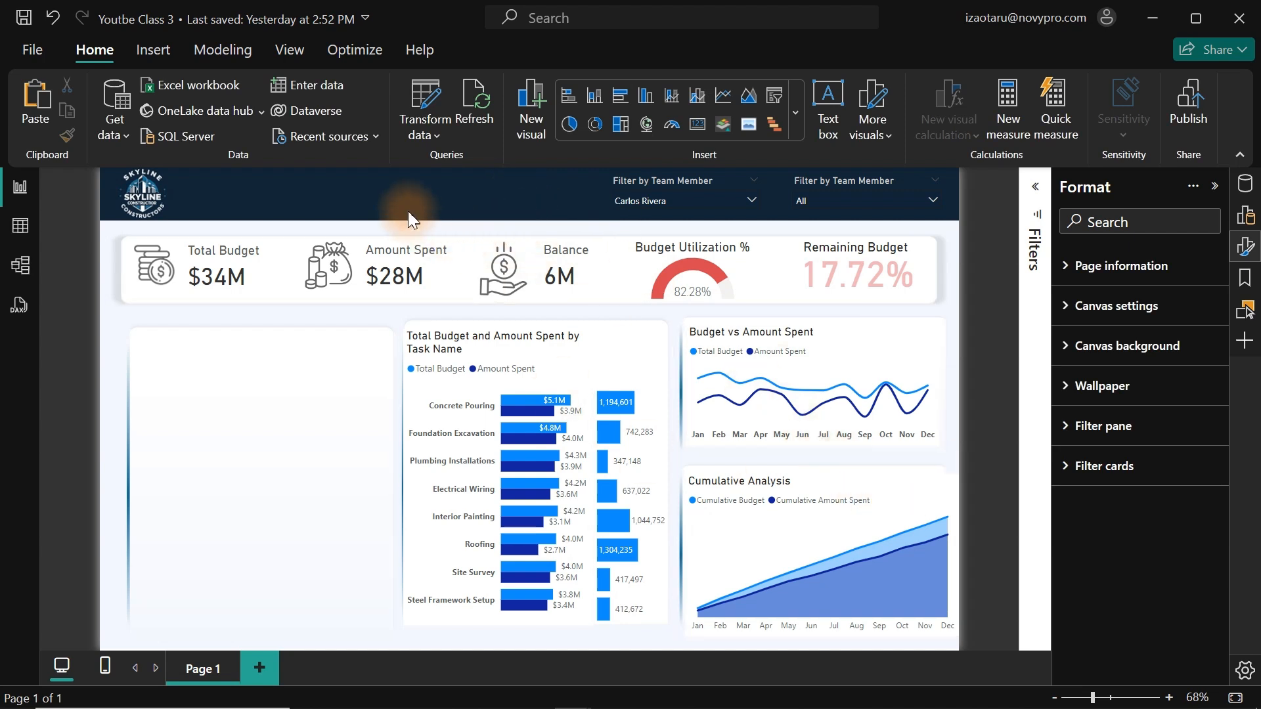
- Send the gradient panel image covering the Project Name charts to the back
left_click(242, 447)
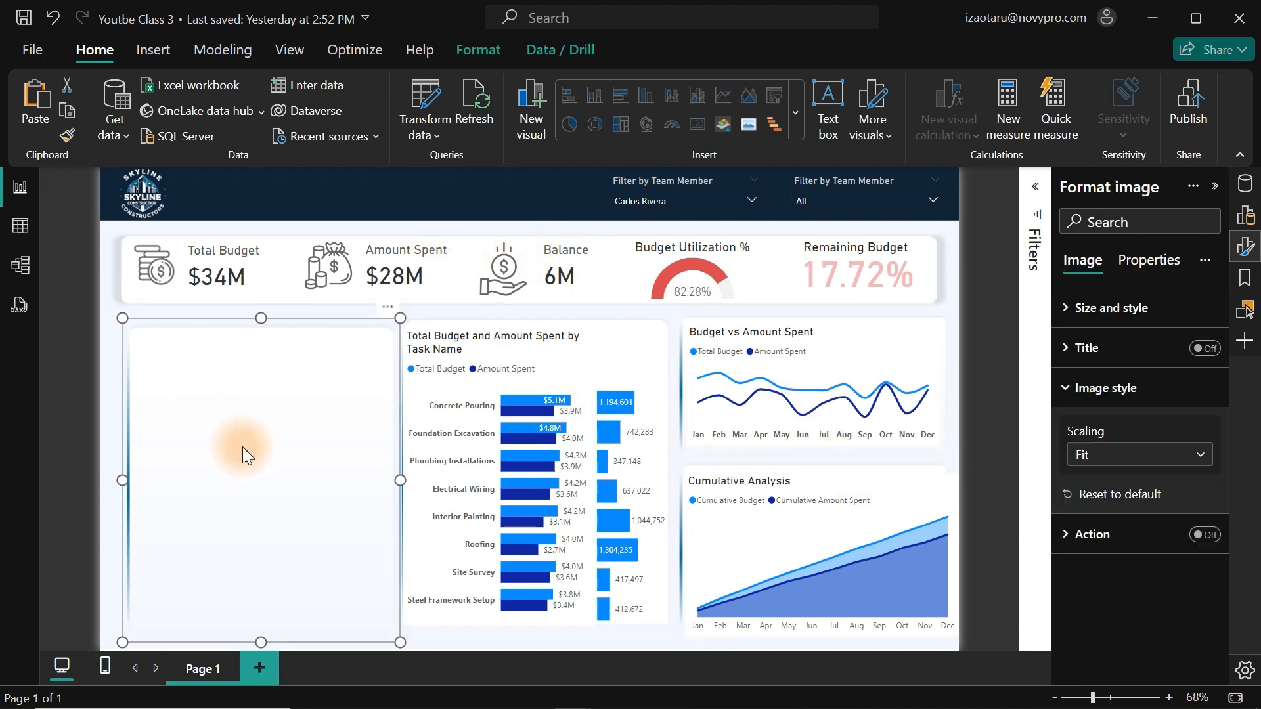
left_click(478, 47)
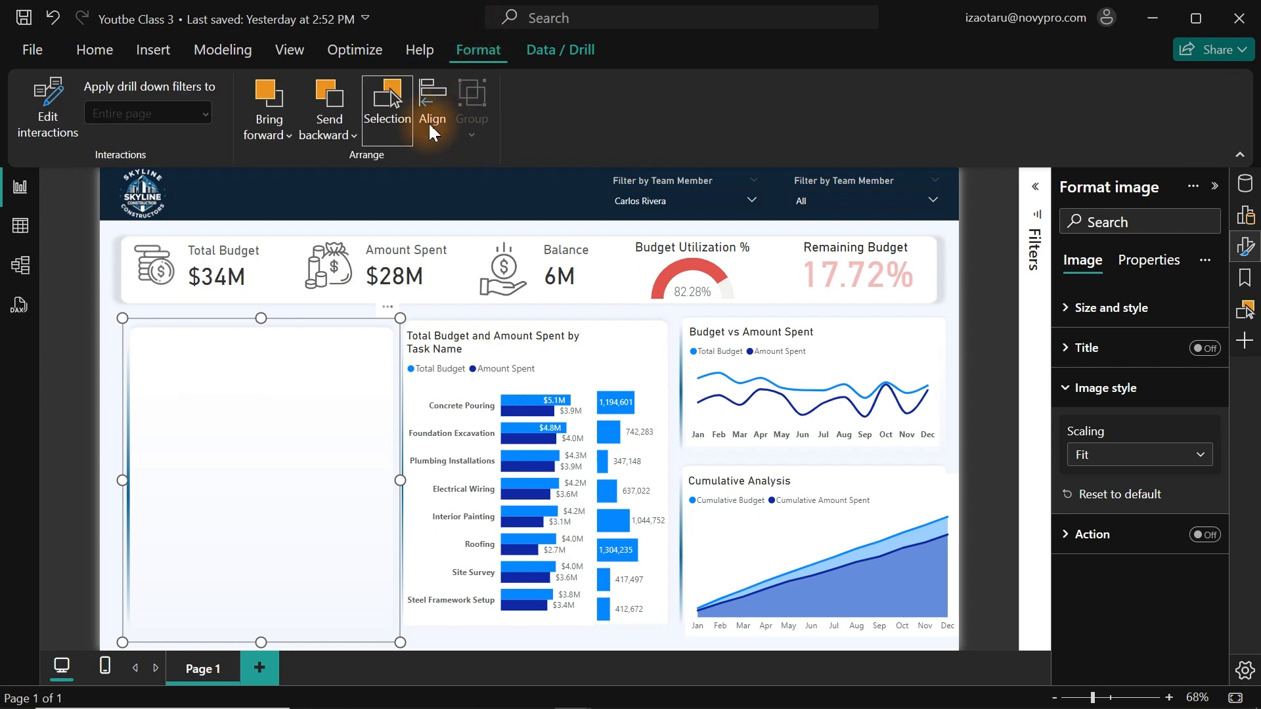
left_click(337, 139)
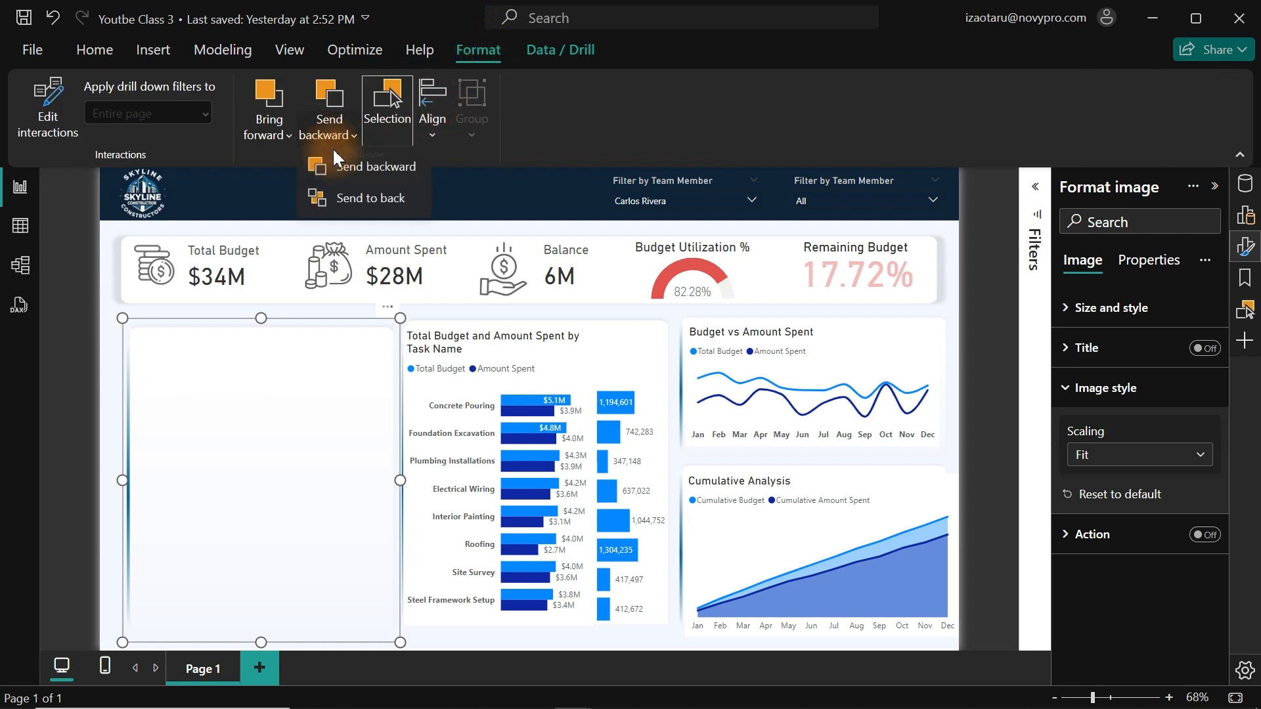
left_click(351, 204)
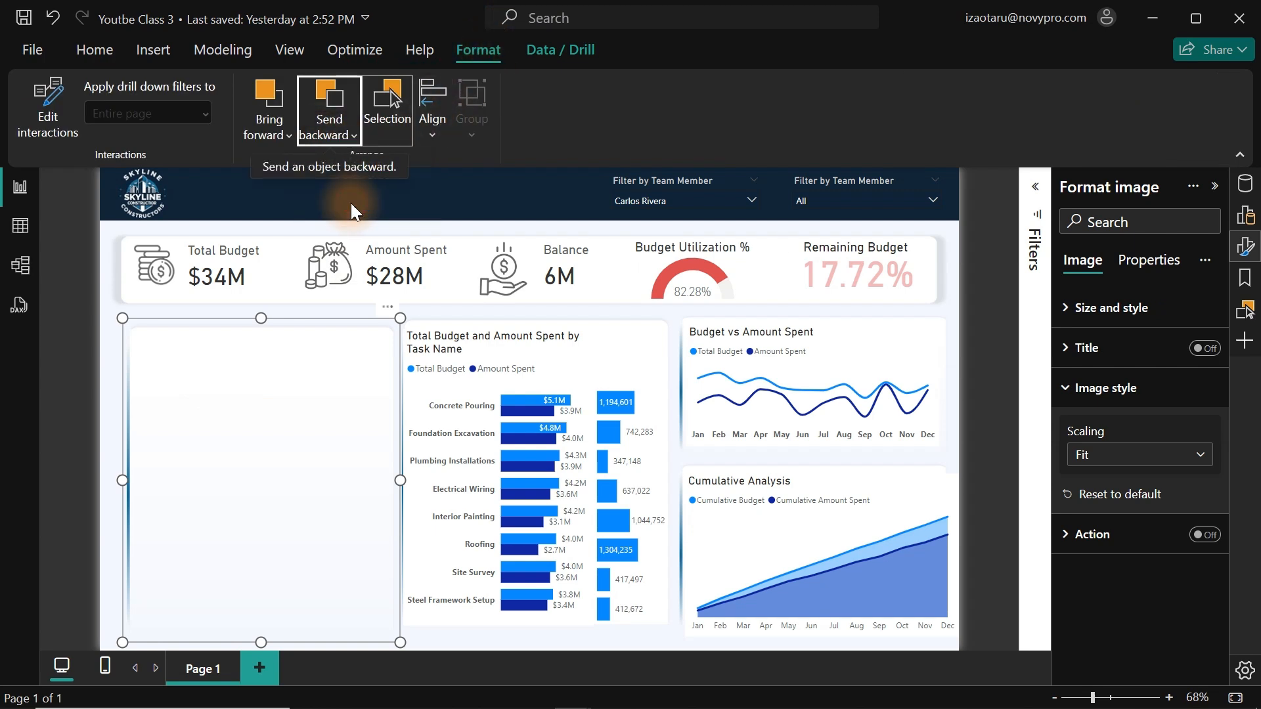
left_click(436, 196)
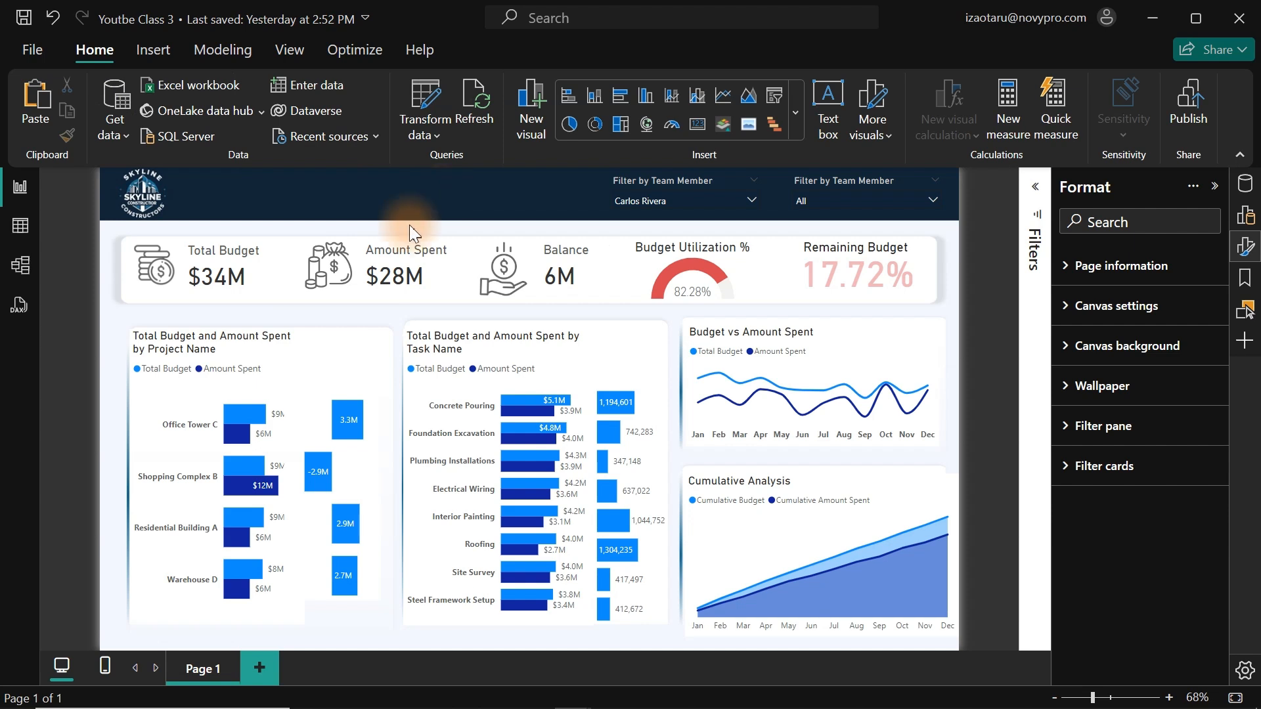
- Lower the top edge of the Project Name bar chart slightly to fit within its gradient panel
left_click(274, 360)
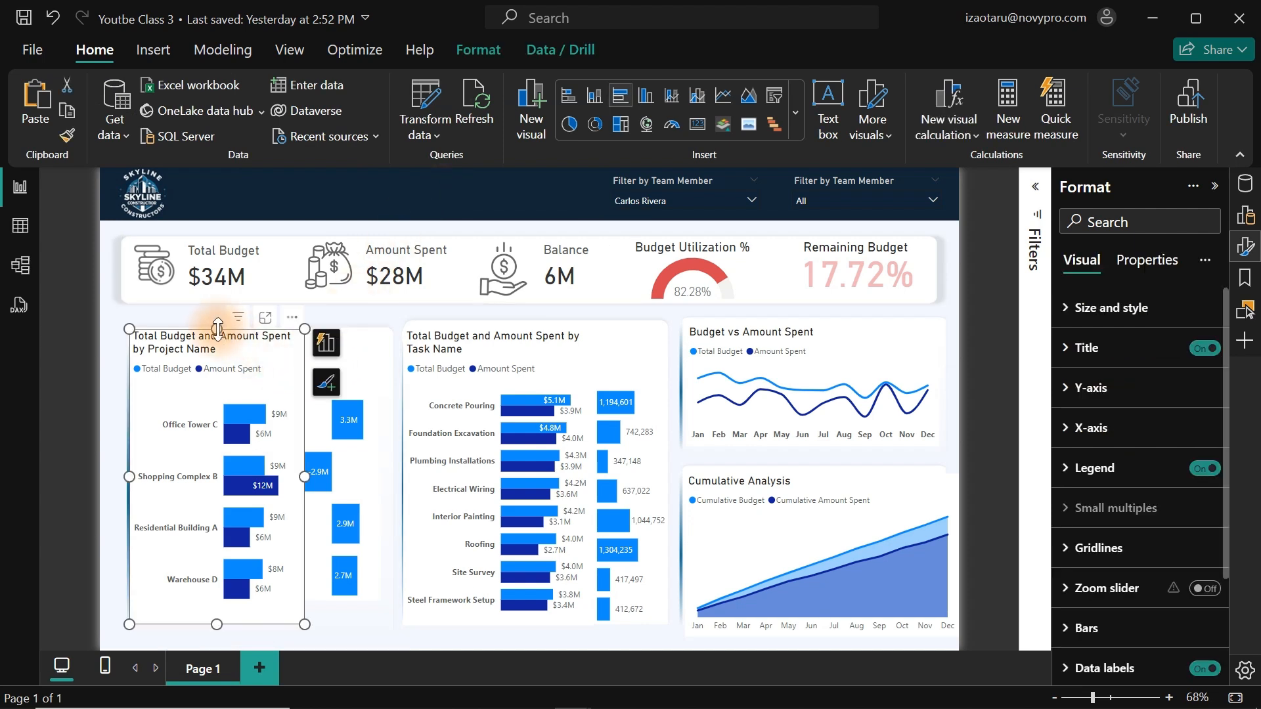
left_click(217, 333)
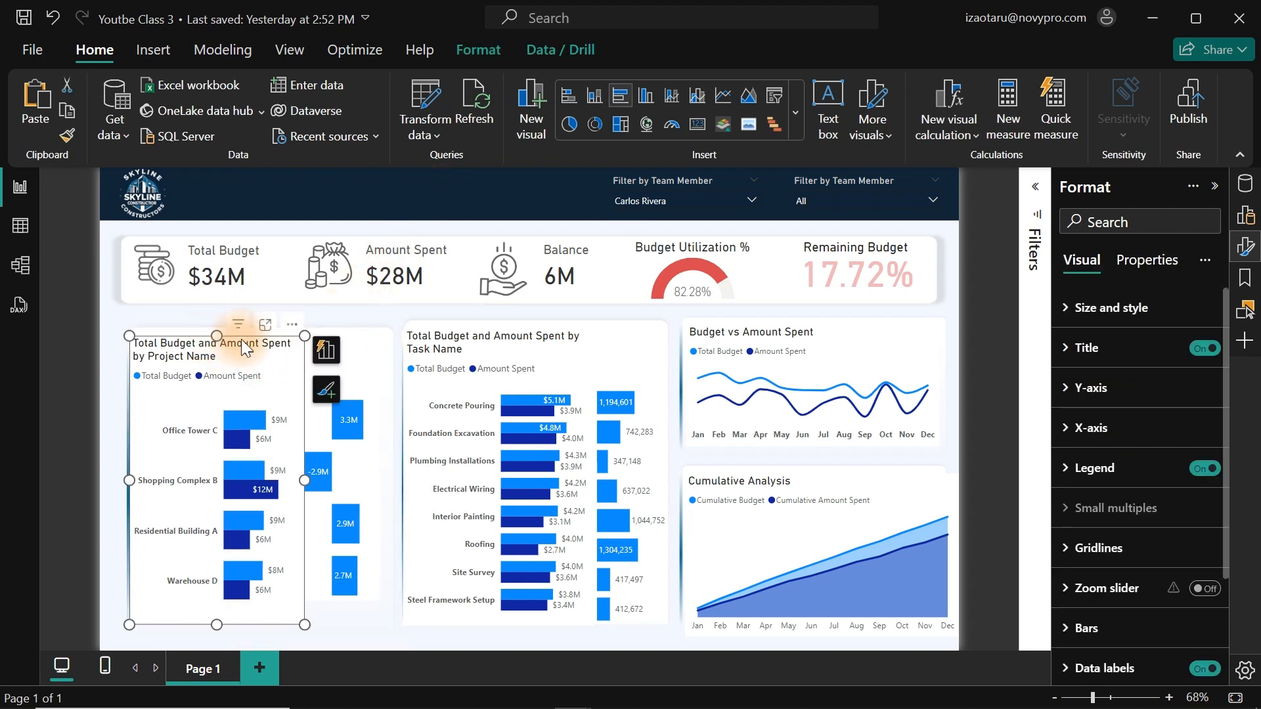
left_click(452, 187)
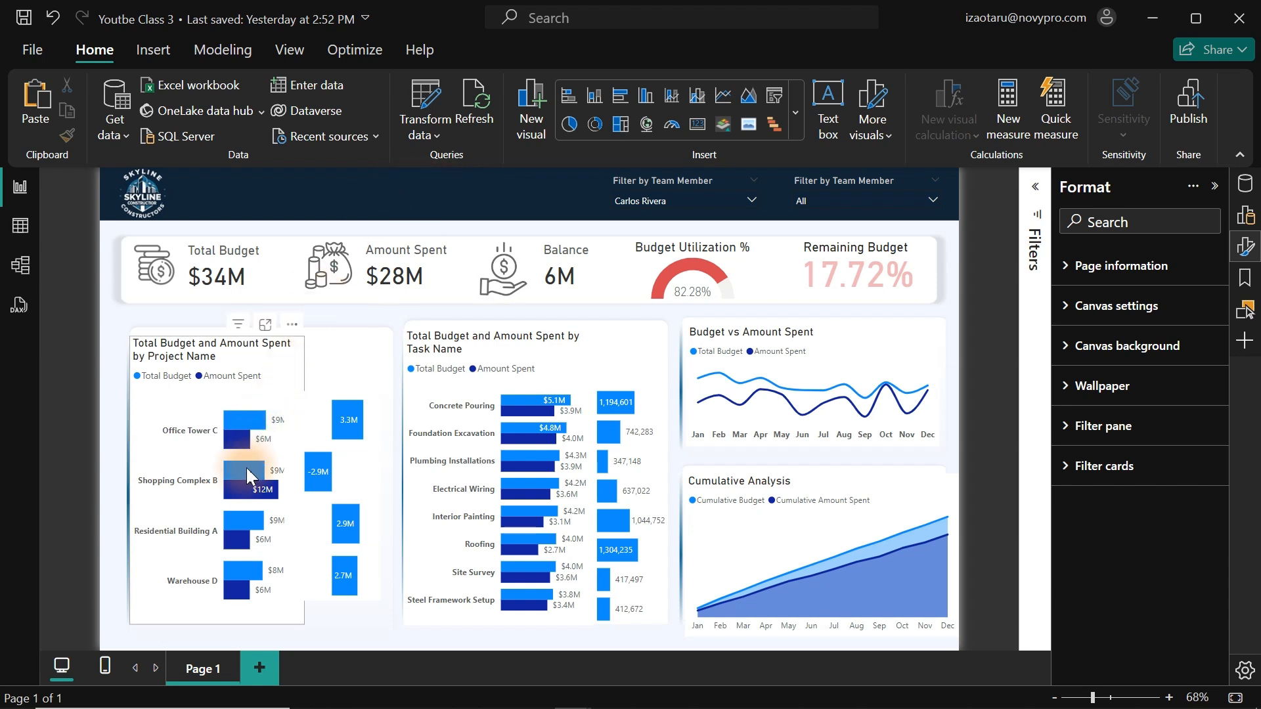
- Switch to PowerPoint, copy the header bar's fill hex code #112537 without changing the colour, and return to Power BI
mouse_move(246, 469)
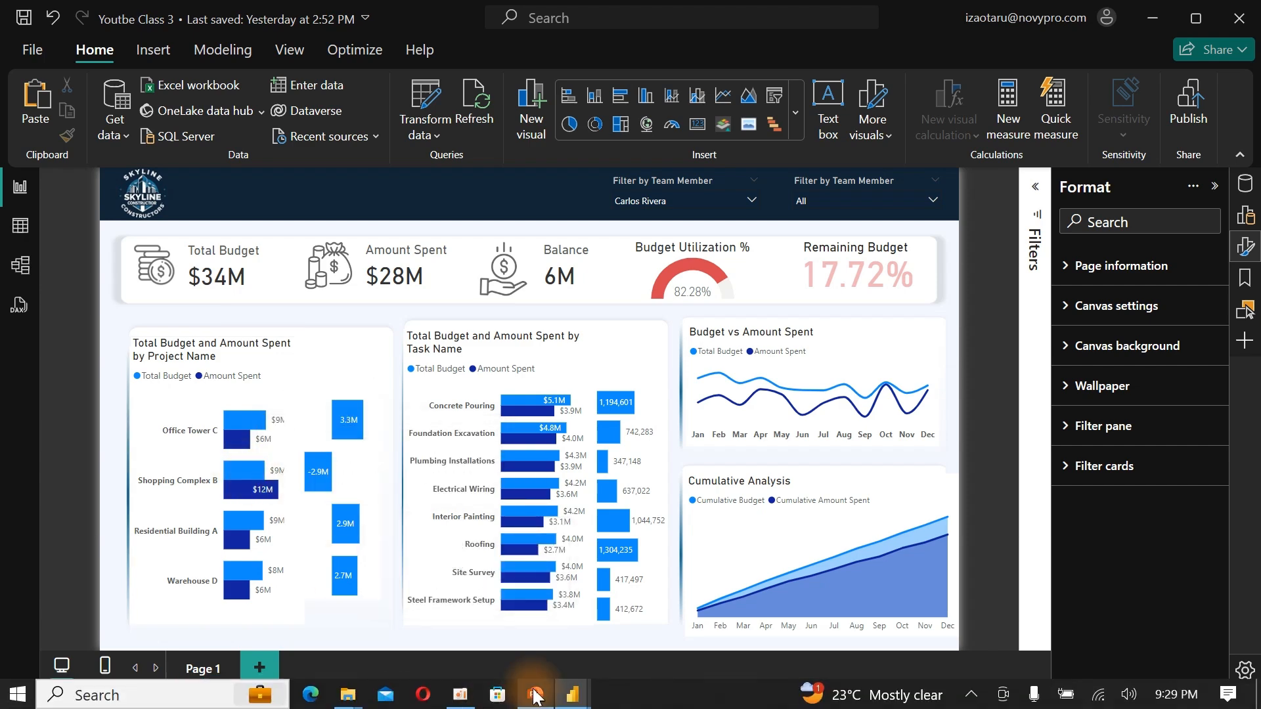
left_click(535, 695)
left_click(634, 240)
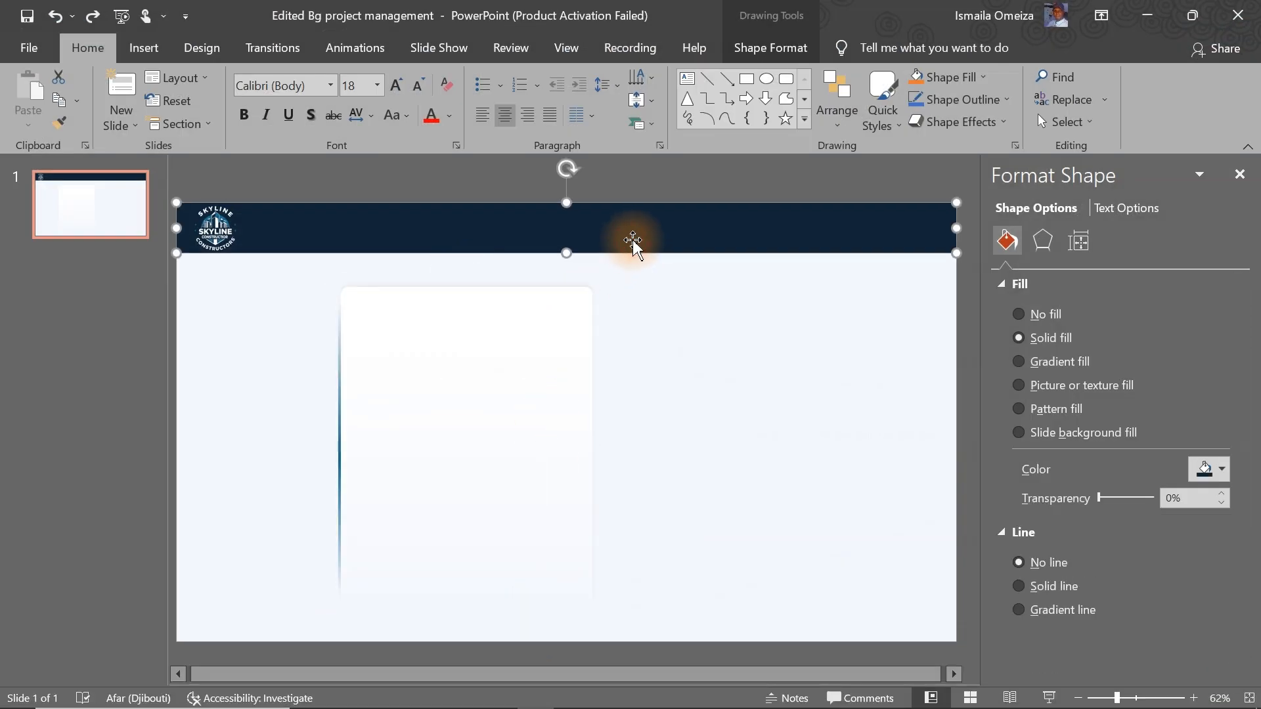
left_click(1214, 469)
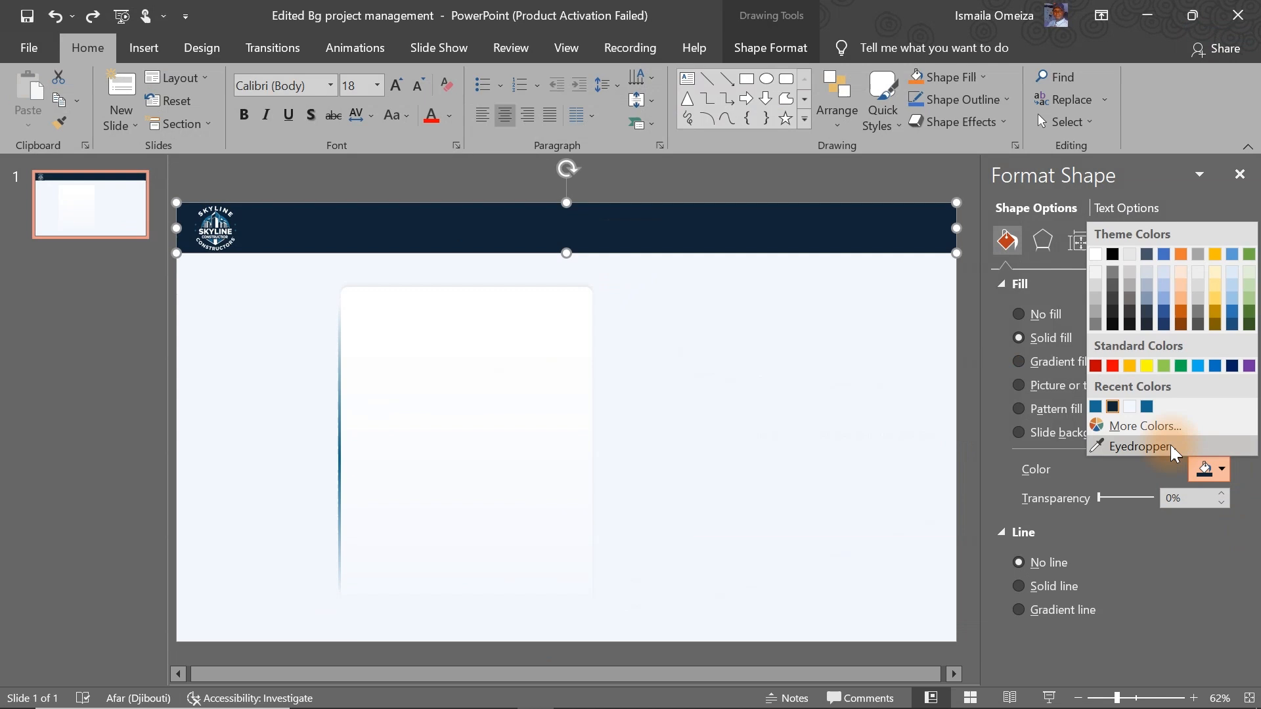
left_click(1133, 436)
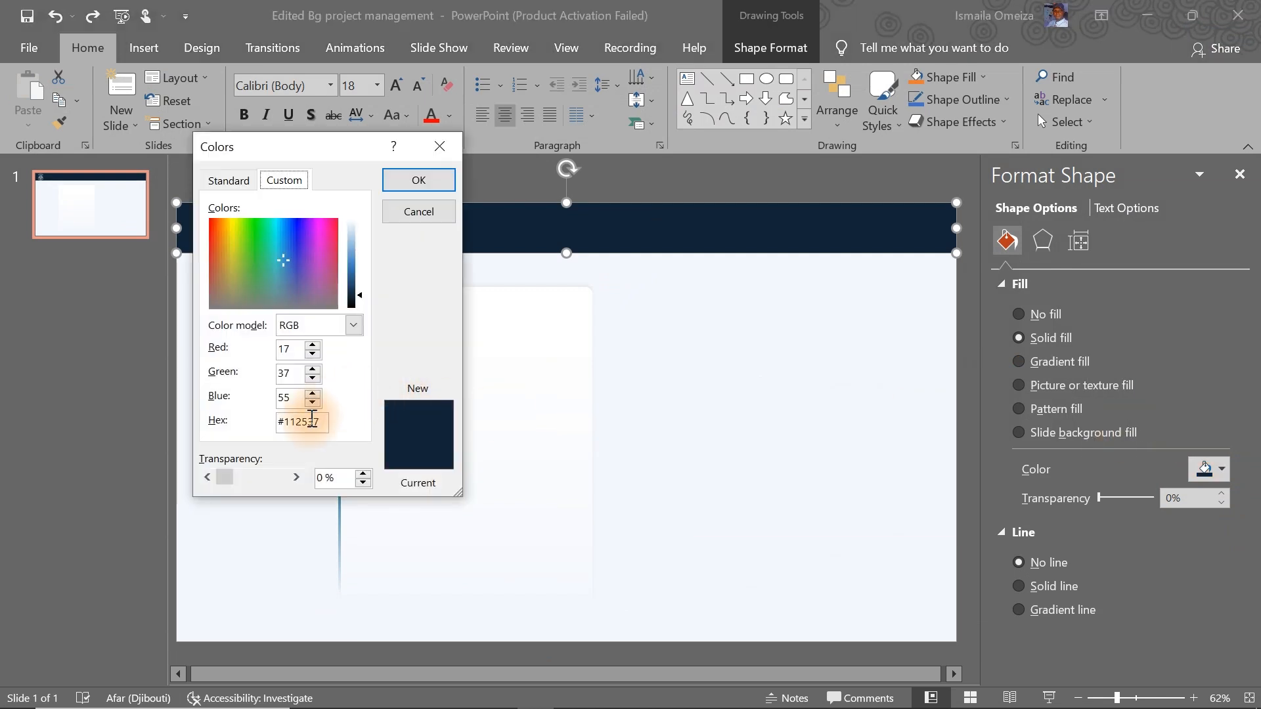
left_click_drag(325, 423, 222, 435)
key("ctrl+c")
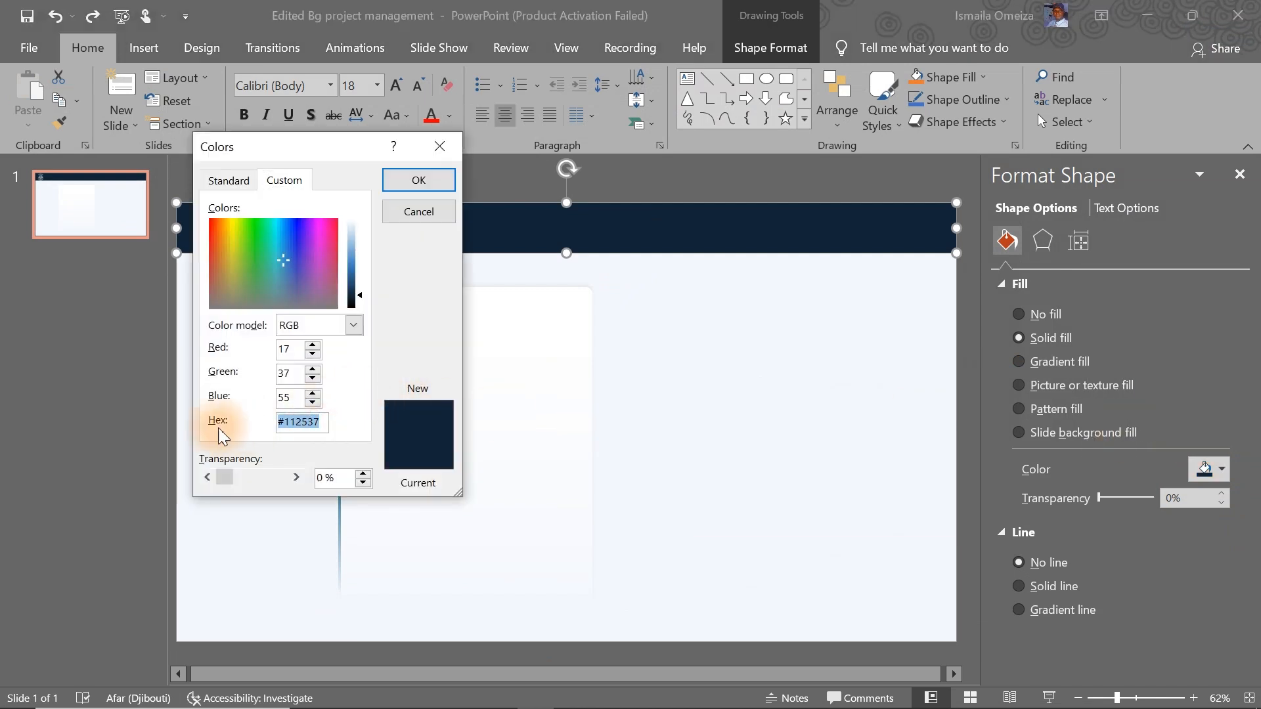
left_click(1144, 4)
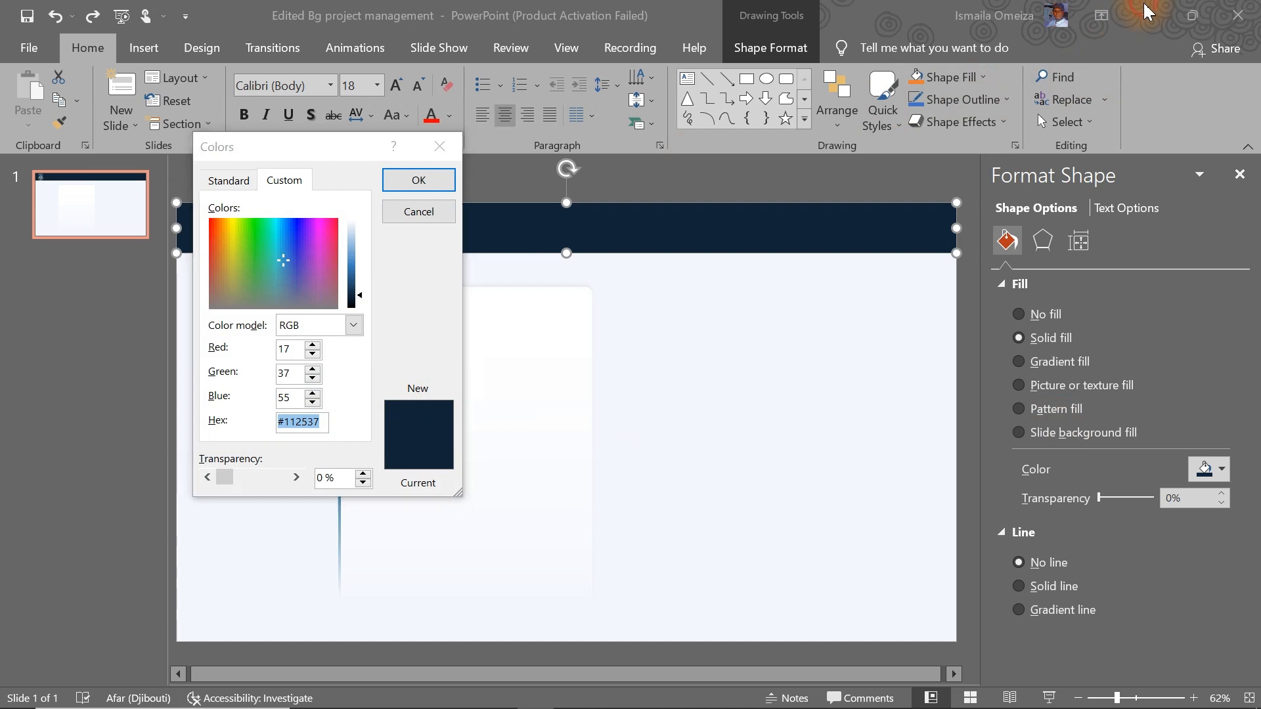
left_click(418, 211)
left_click(1148, 14)
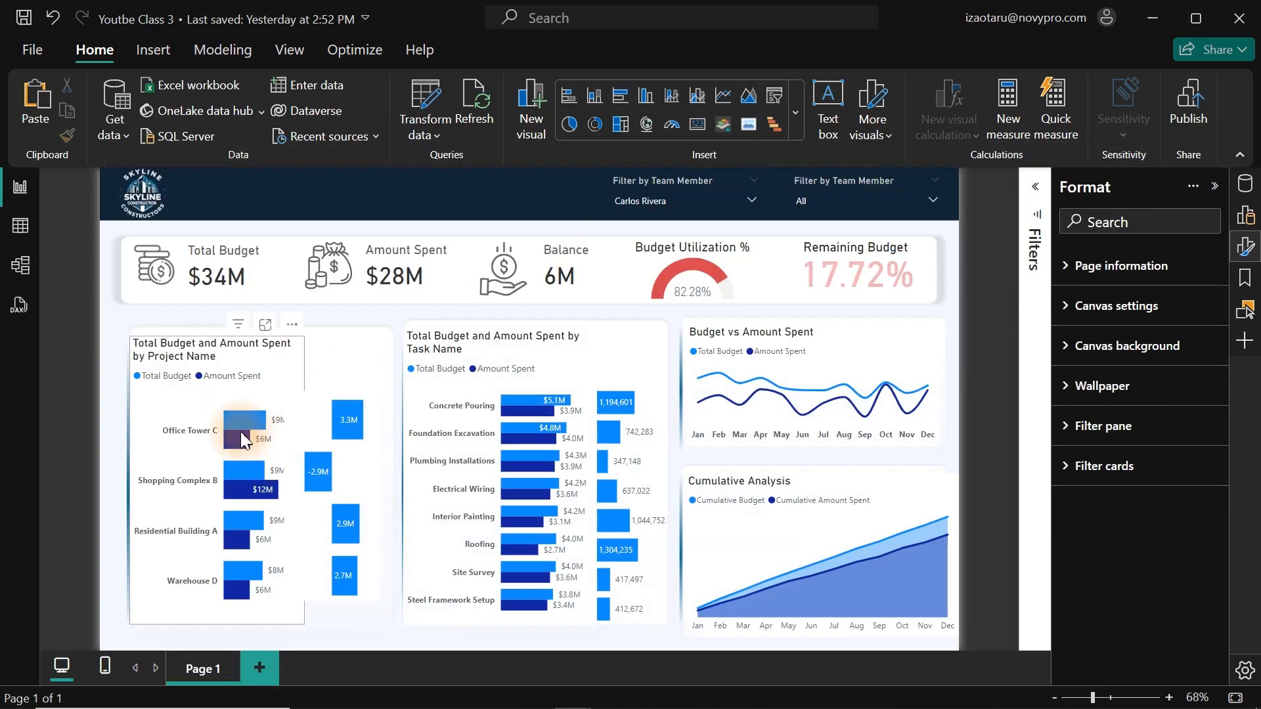
- Turn off the background of the Project Name bar chart and of the narrow bar chart beside it
left_click(281, 373)
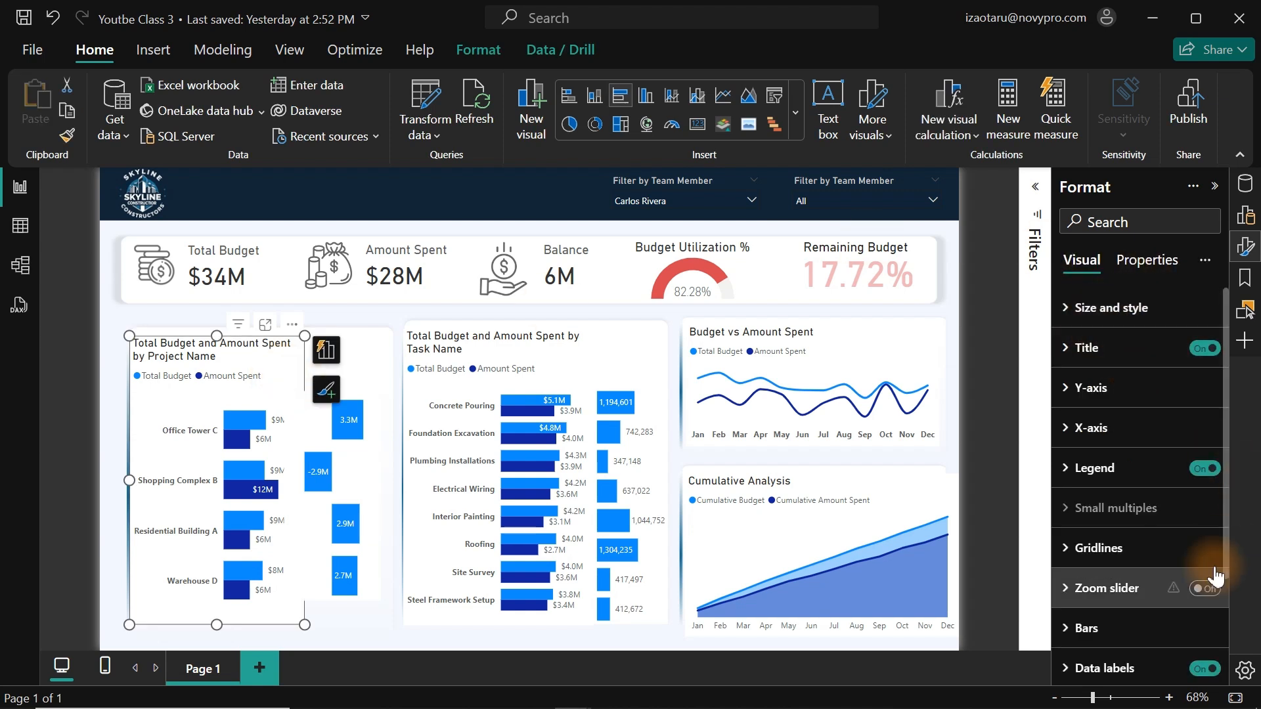
left_click(1204, 670)
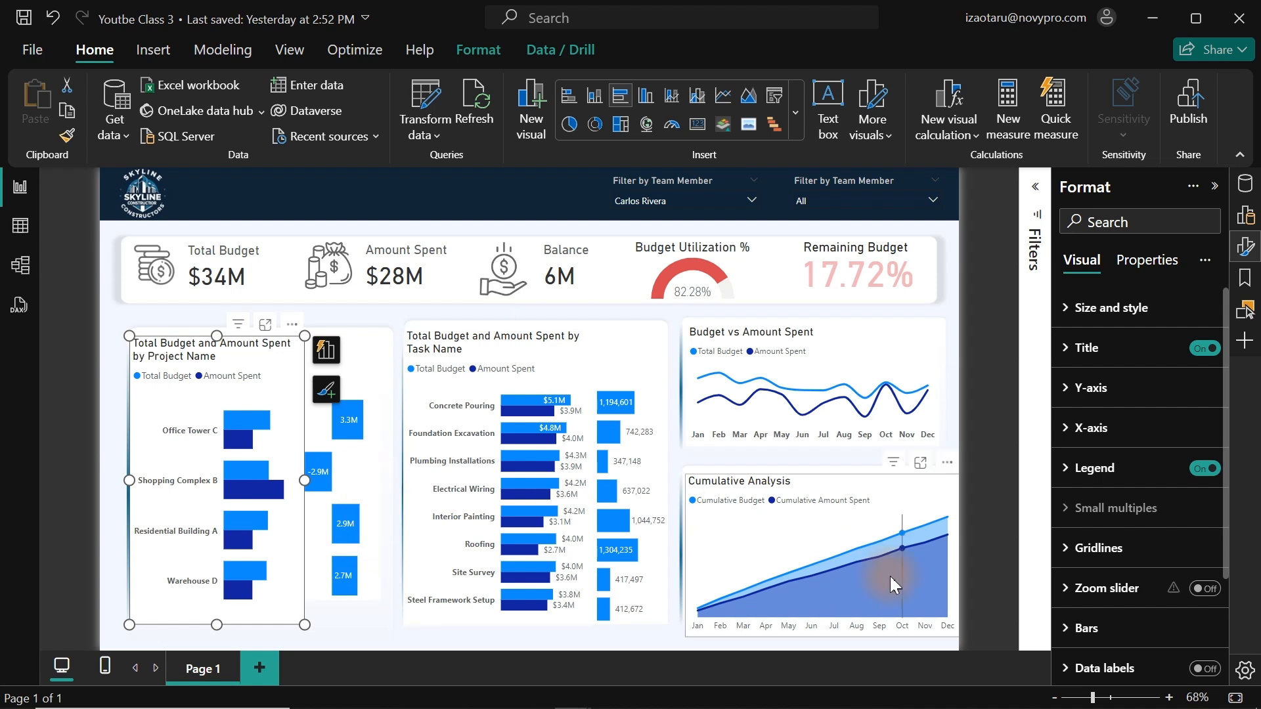
left_click(1202, 669)
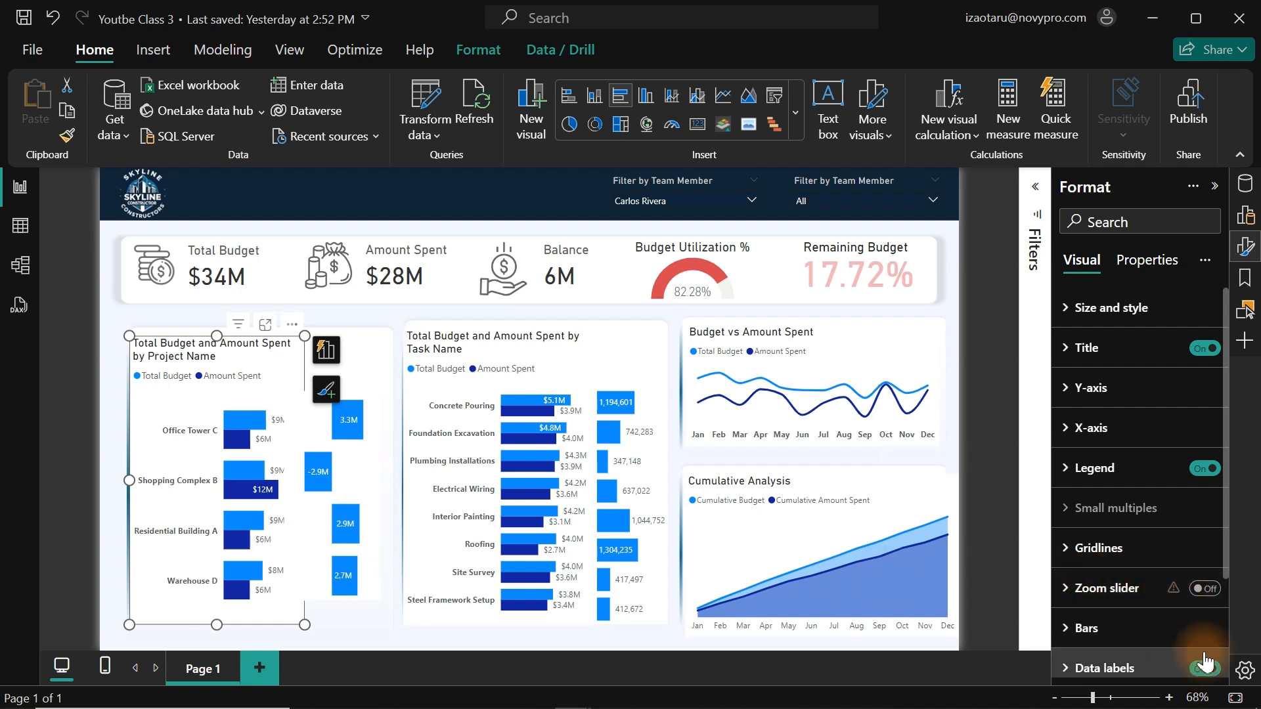
left_click(1106, 296)
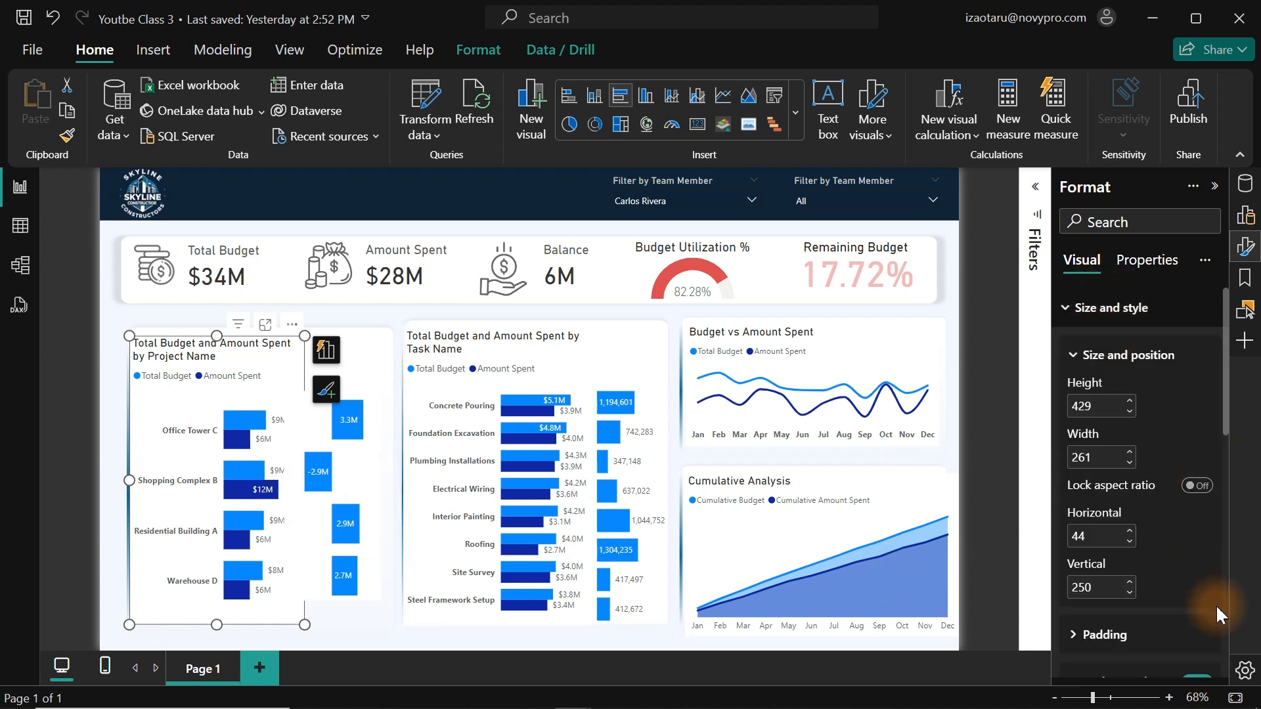
left_click_drag(1227, 404, 1223, 454)
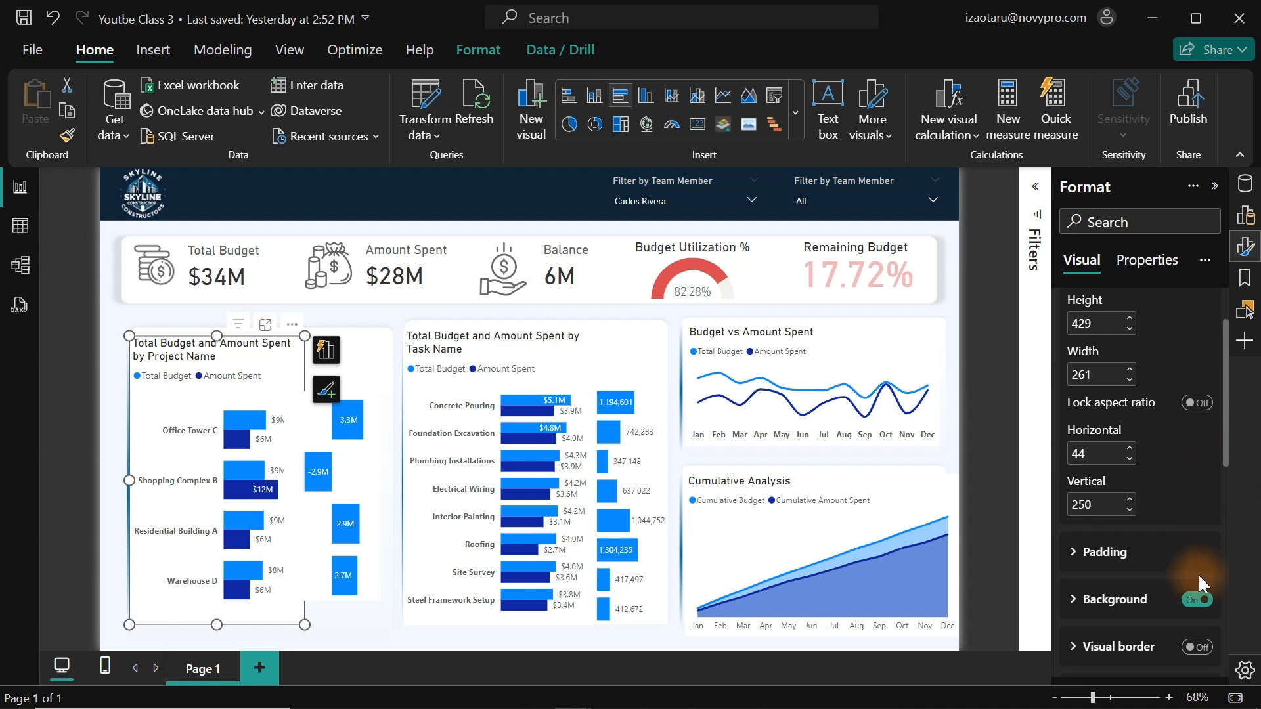
left_click(1197, 599)
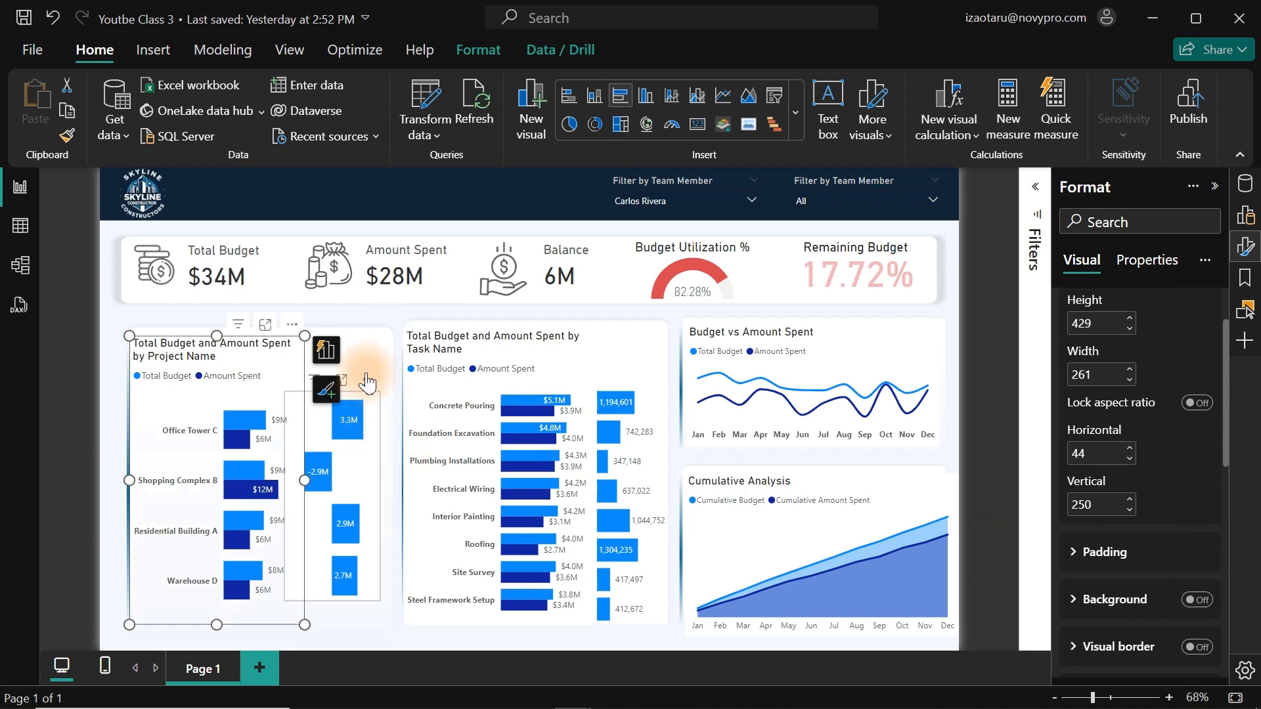
left_click(373, 400)
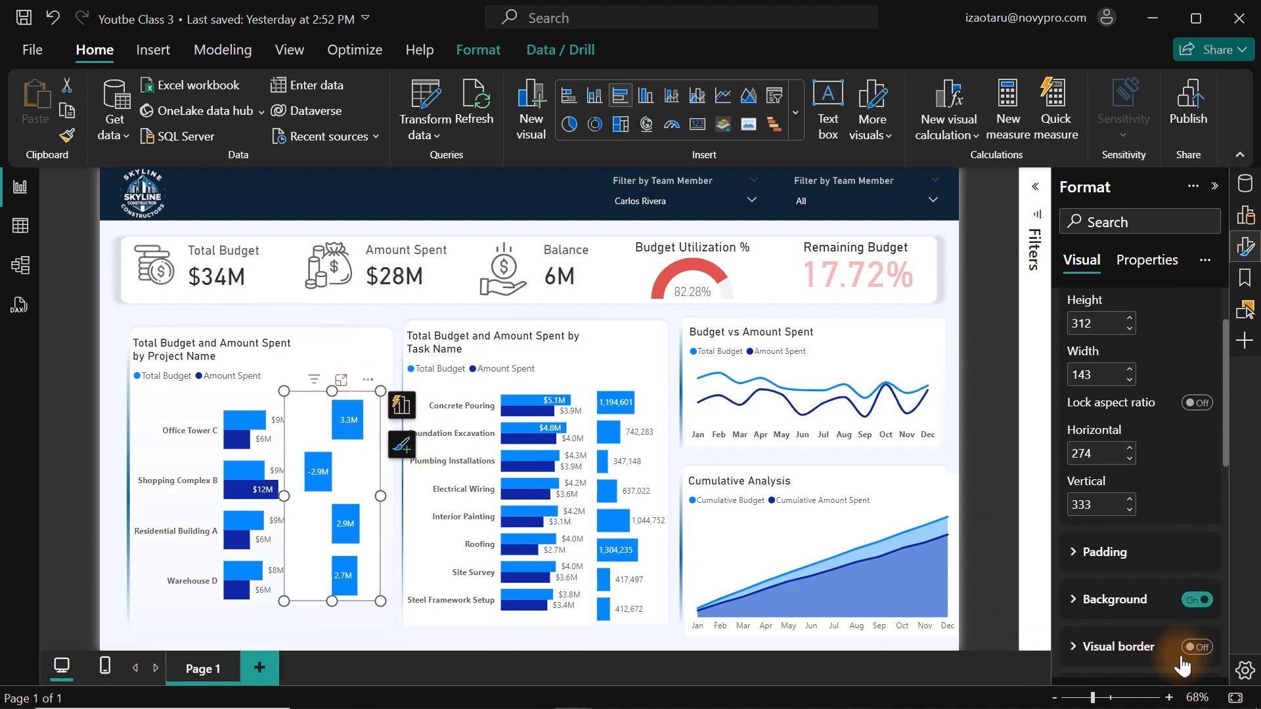
left_click(1197, 599)
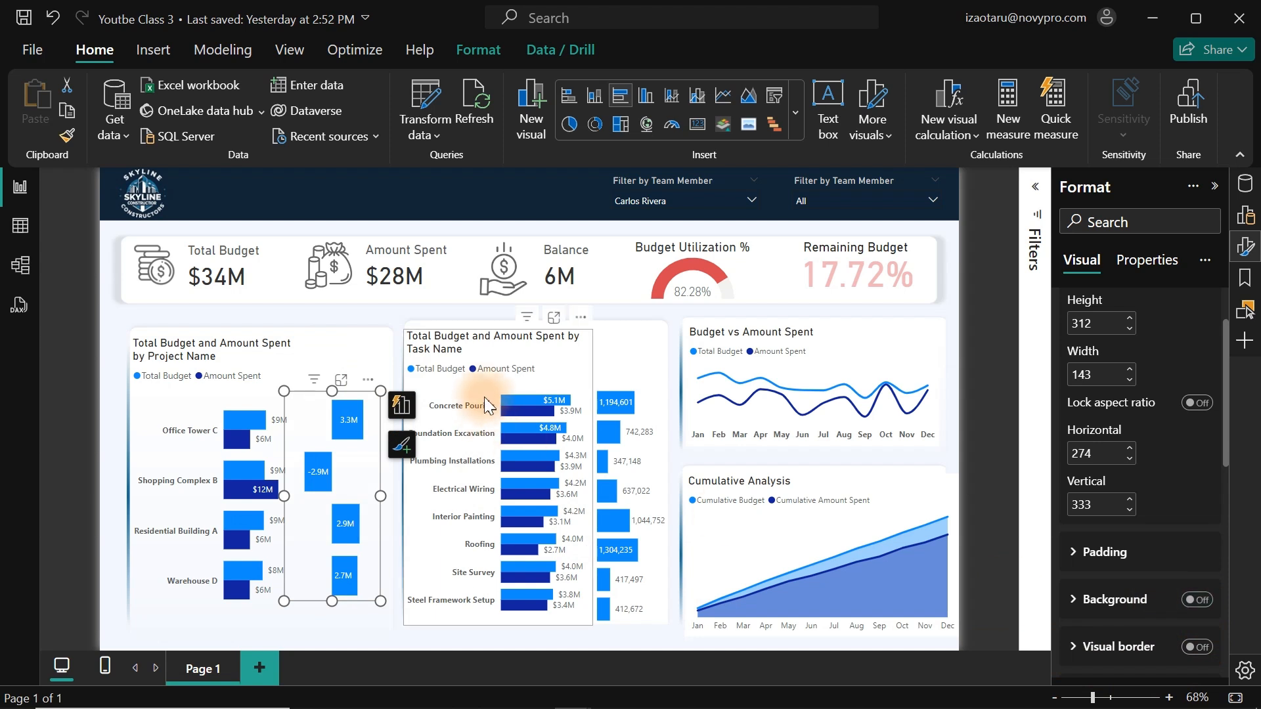
left_click(481, 381)
left_click(1197, 599)
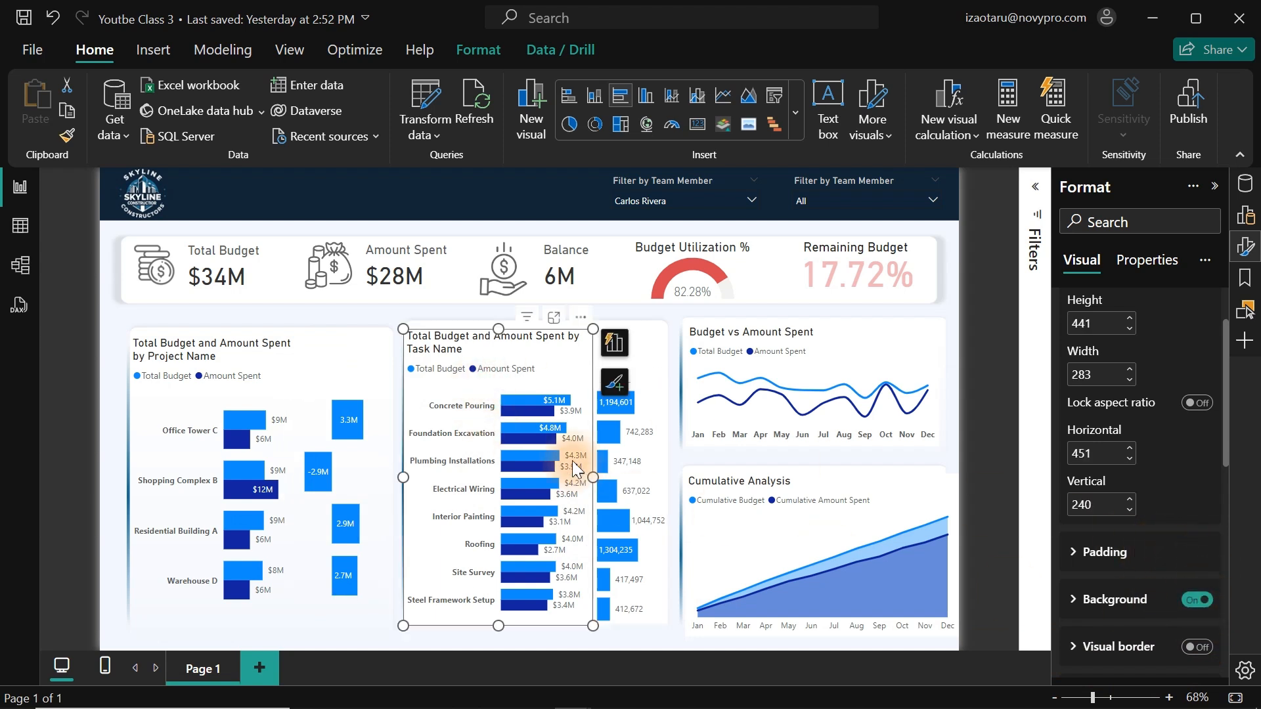
- Set the Total Budget bars in the Project Name bar chart to the copied hex colour #112537
left_click(210, 404)
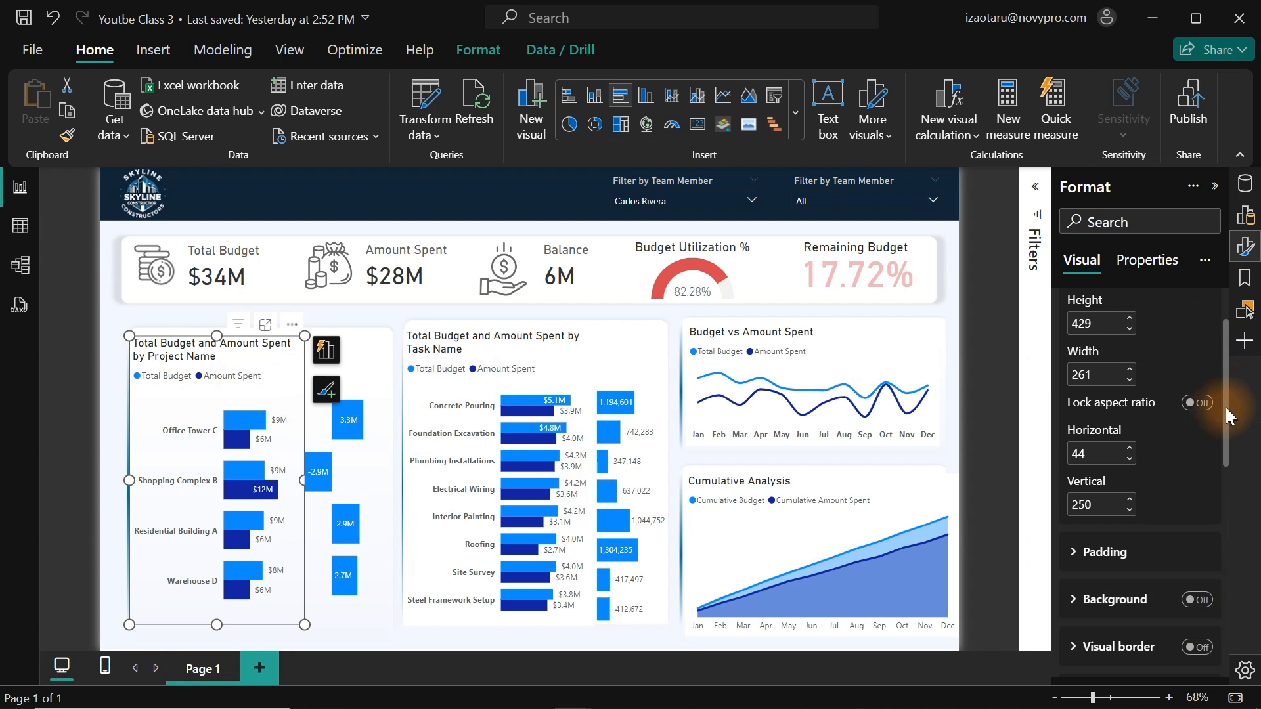
scroll(1229, 418, "up", 3)
left_click(1084, 304)
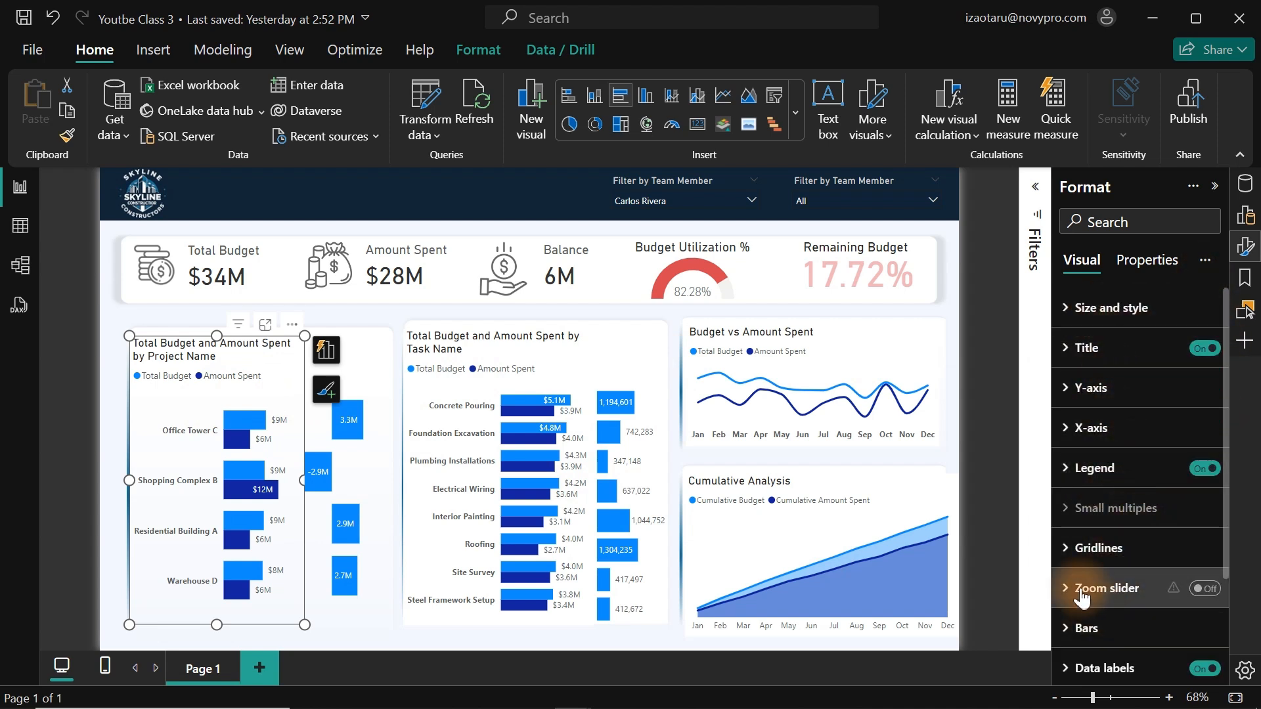
scroll(1227, 418, "down", 3)
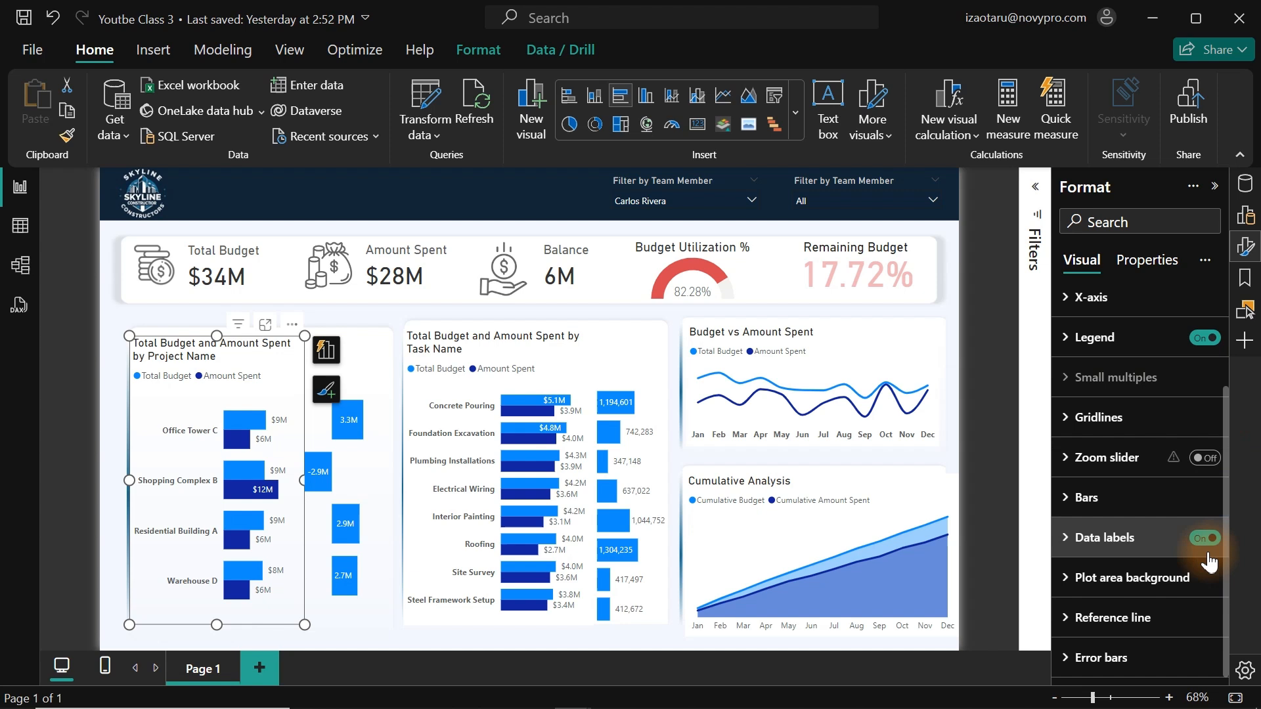
left_click(1093, 522)
left_click_drag(1224, 451, 1220, 578)
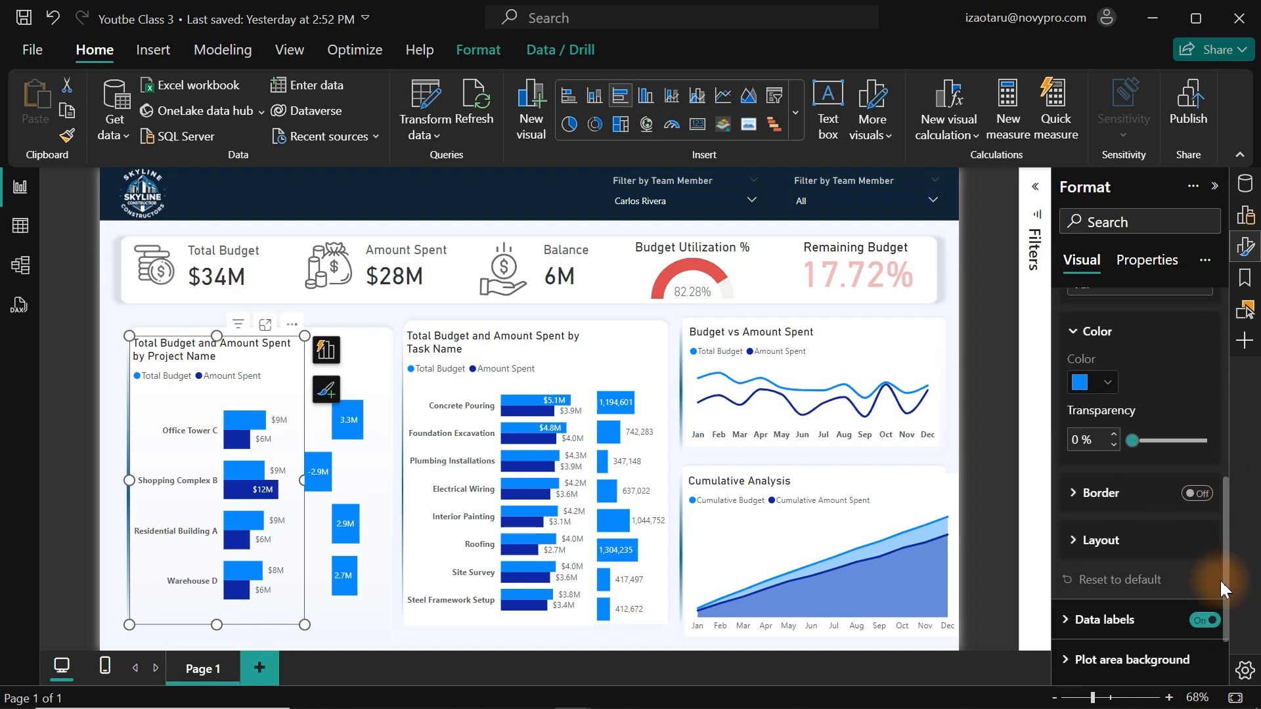
left_click_drag(1230, 509, 1230, 479)
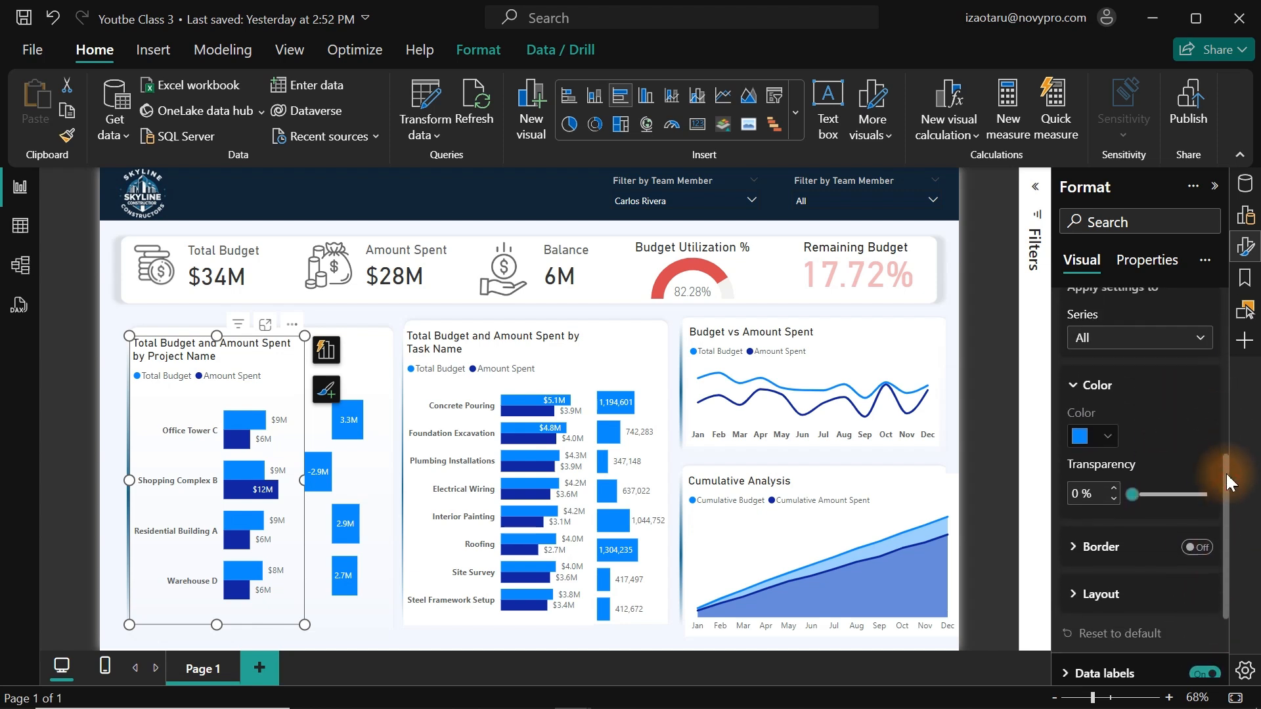
left_click(1108, 344)
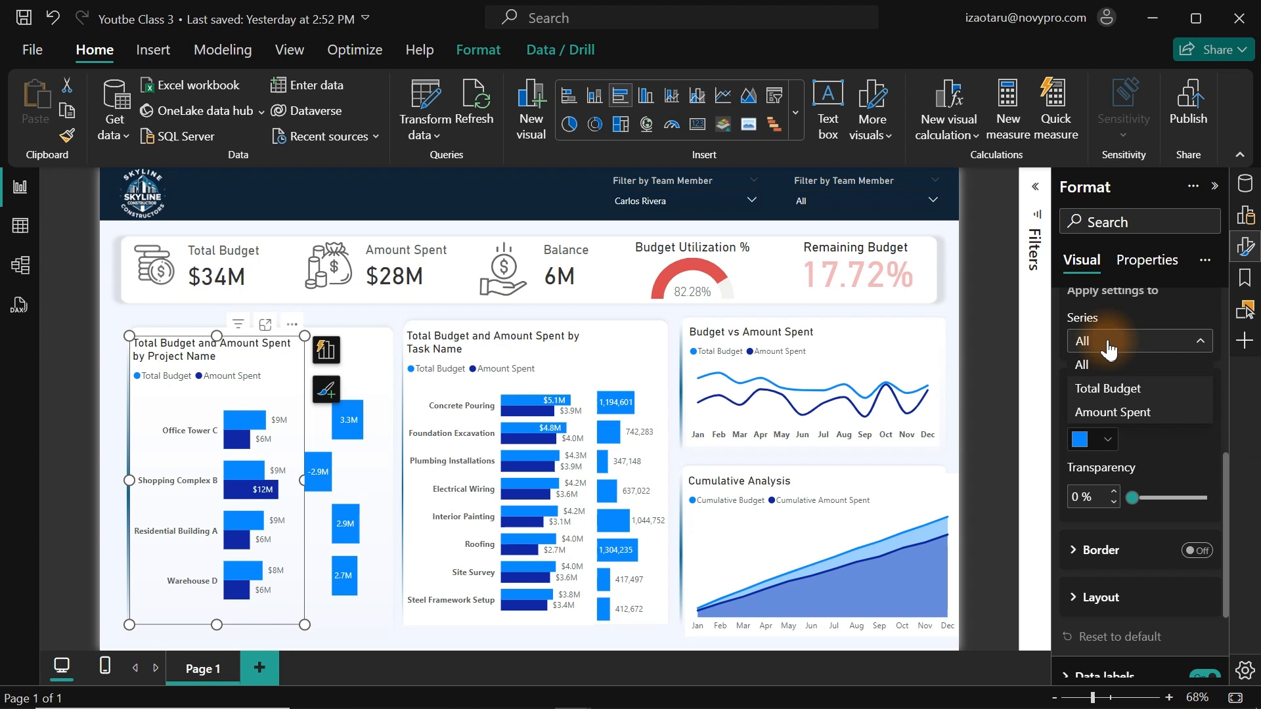
left_click(1125, 390)
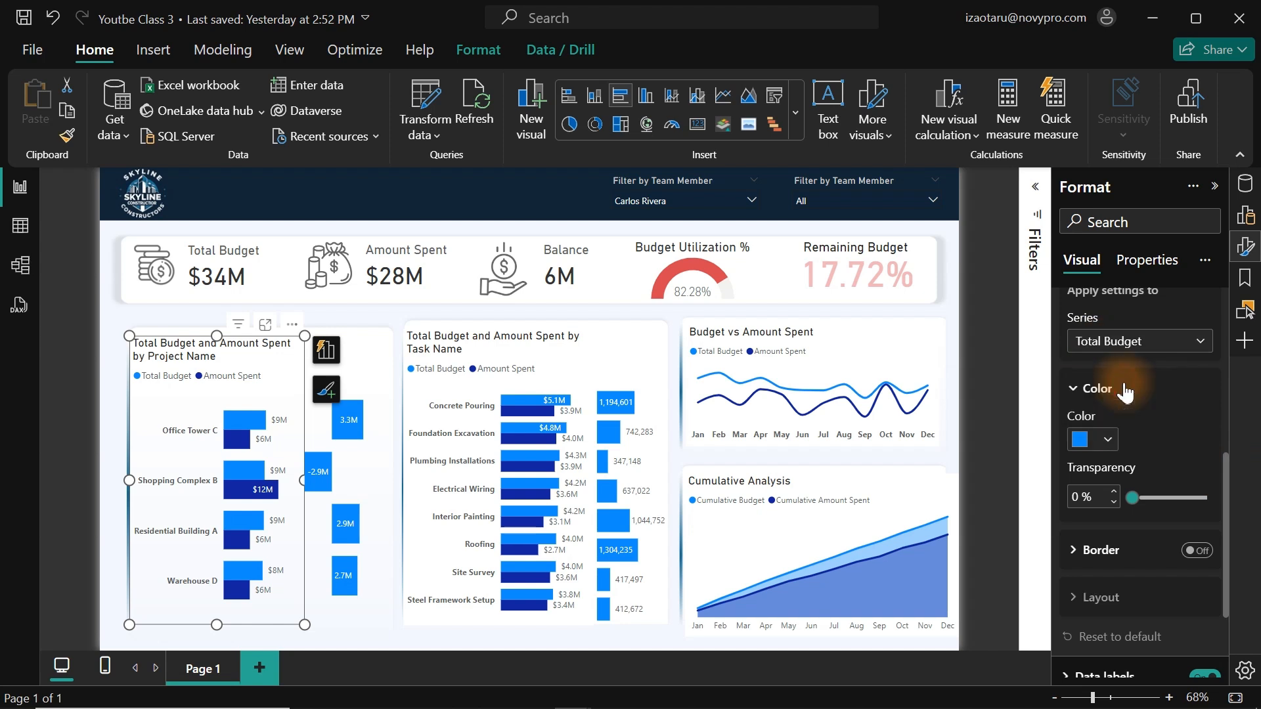
left_click(1107, 440)
left_click(1025, 395)
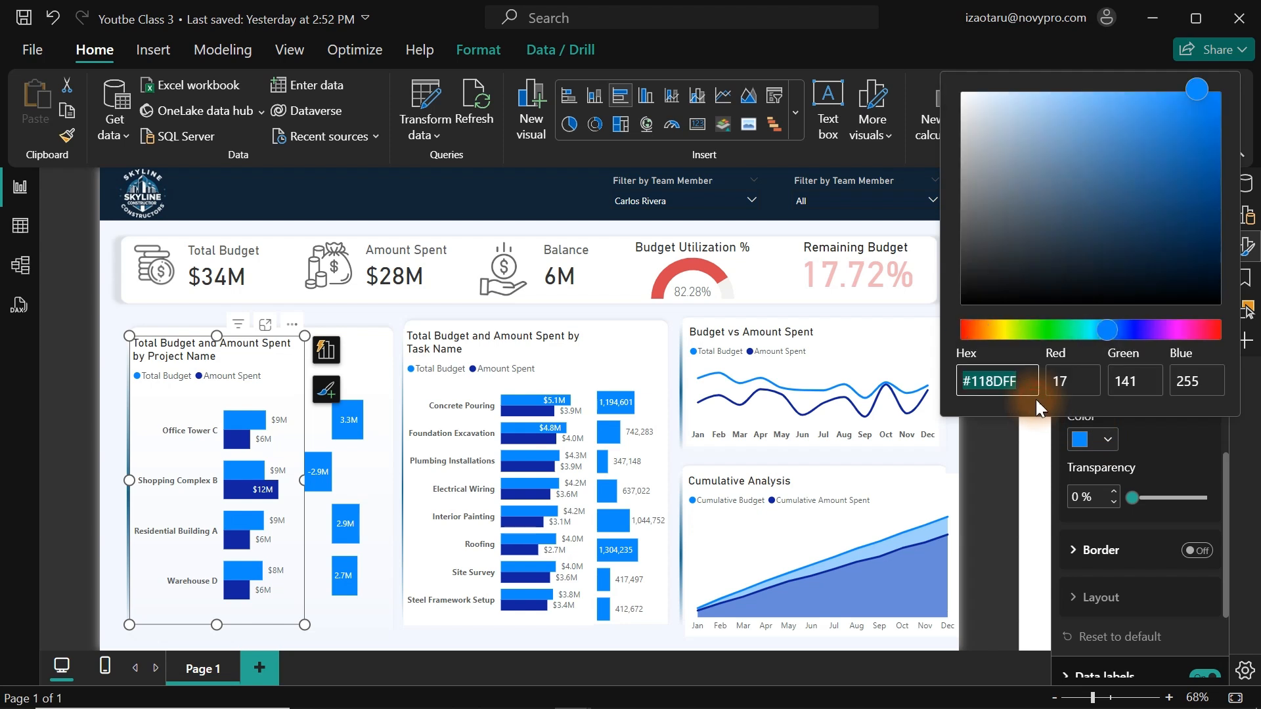
key("ctrl+v")
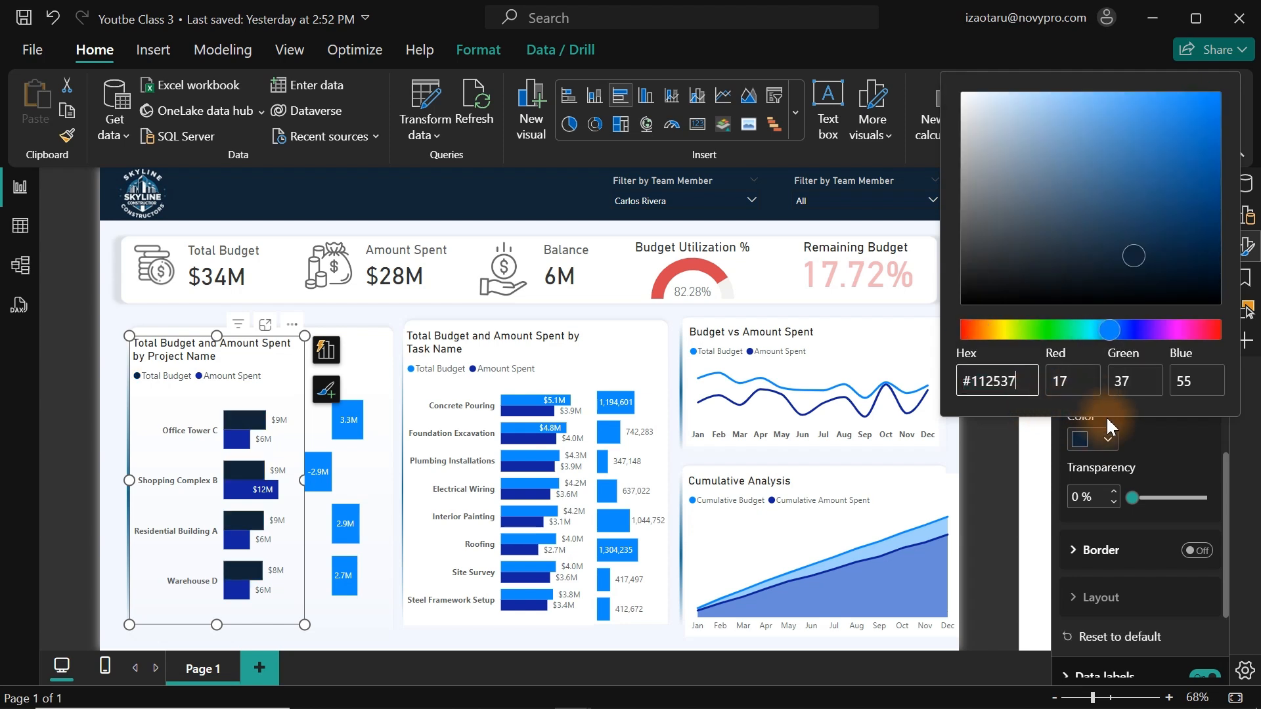
left_click(1127, 439)
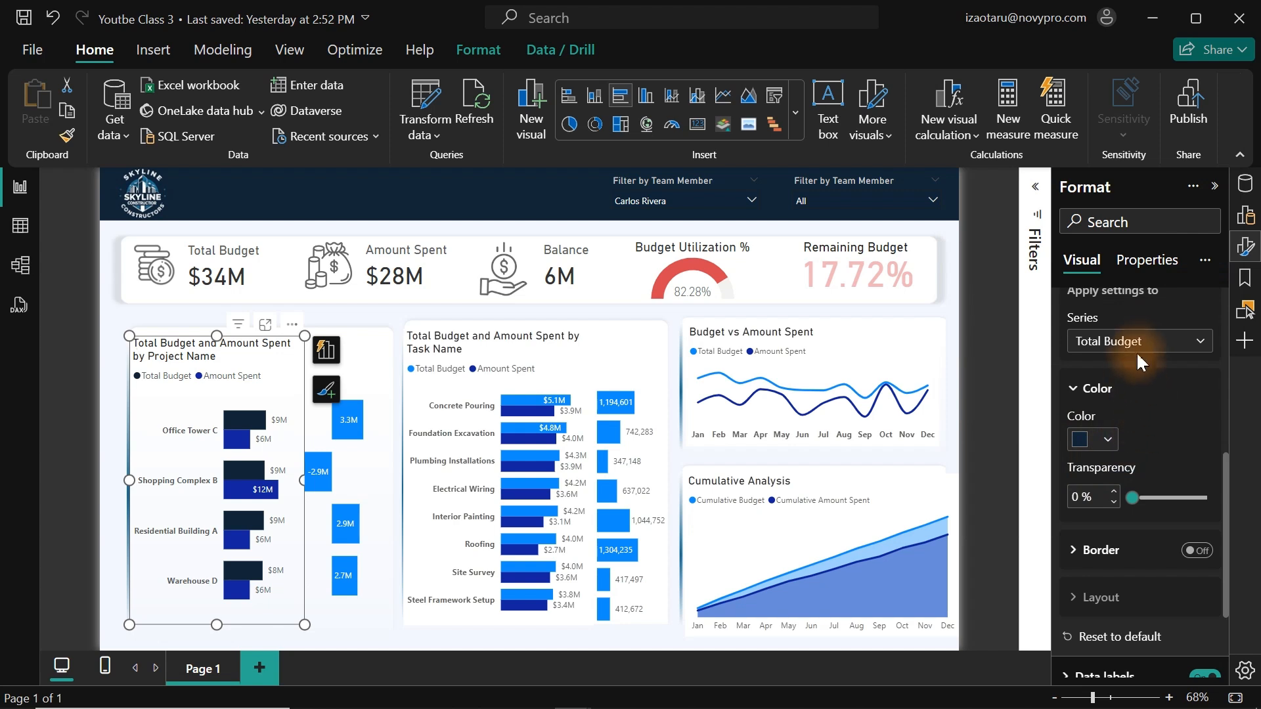
- Set the Amount Spent bars in the Project Name bar chart to the custom steel blue #416E94
left_click(1141, 341)
left_click(1121, 410)
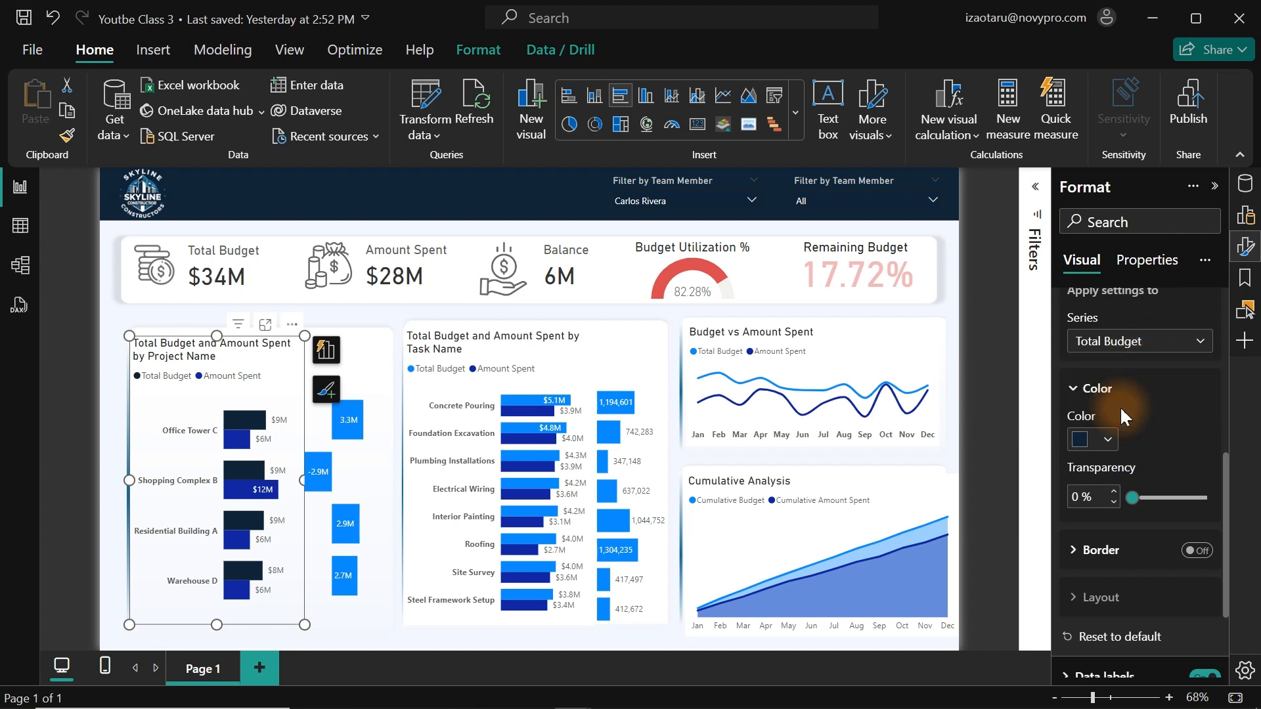
left_click(1105, 447)
left_click(971, 356)
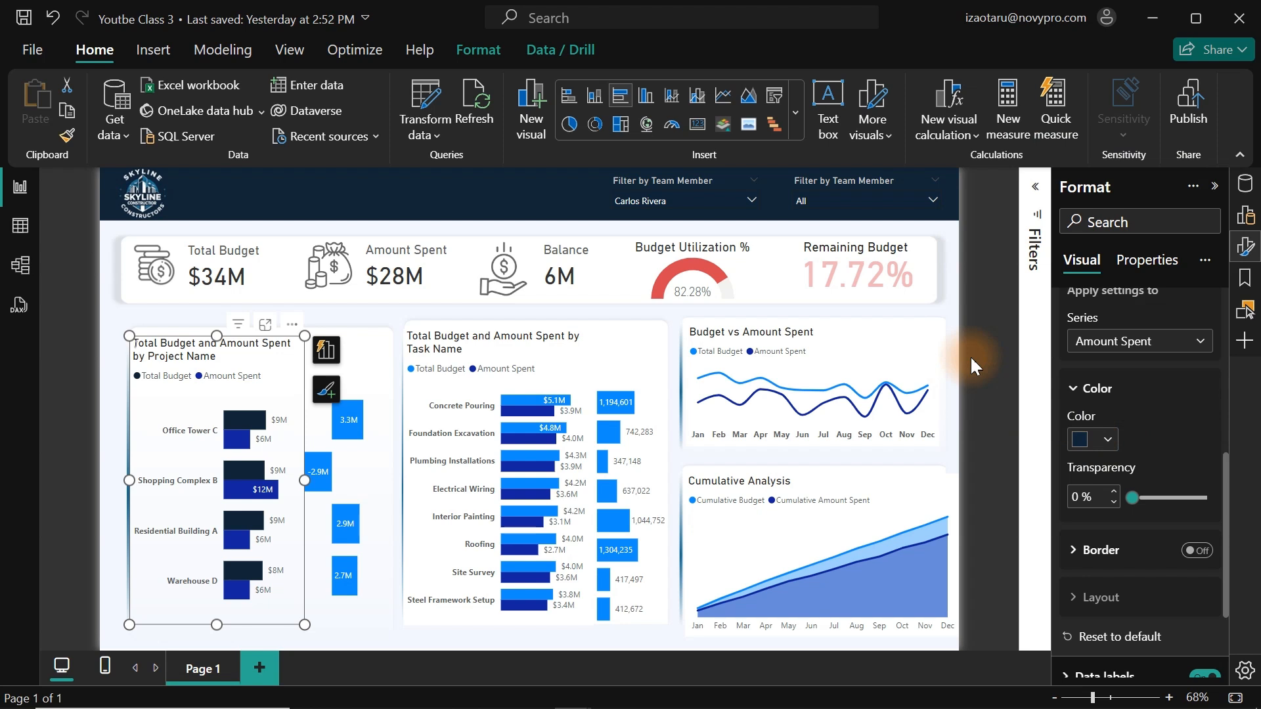
left_click(1093, 439)
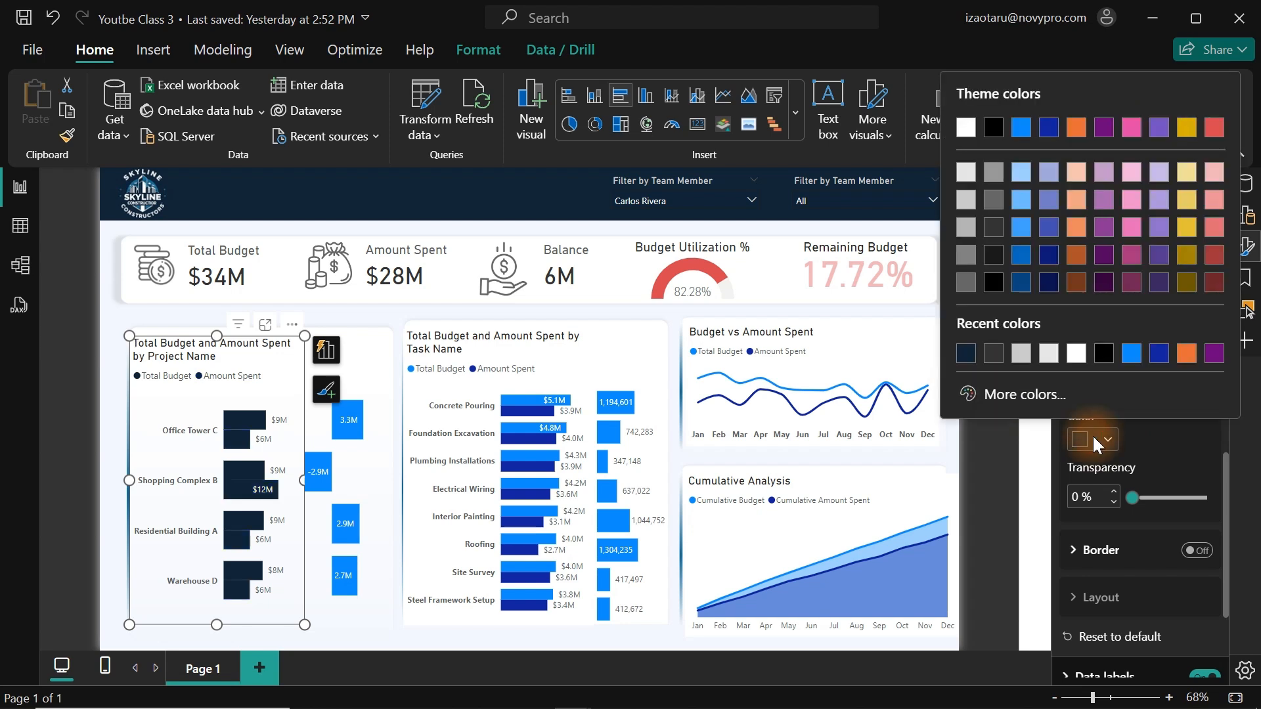
left_click(1030, 402)
left_click(1051, 211)
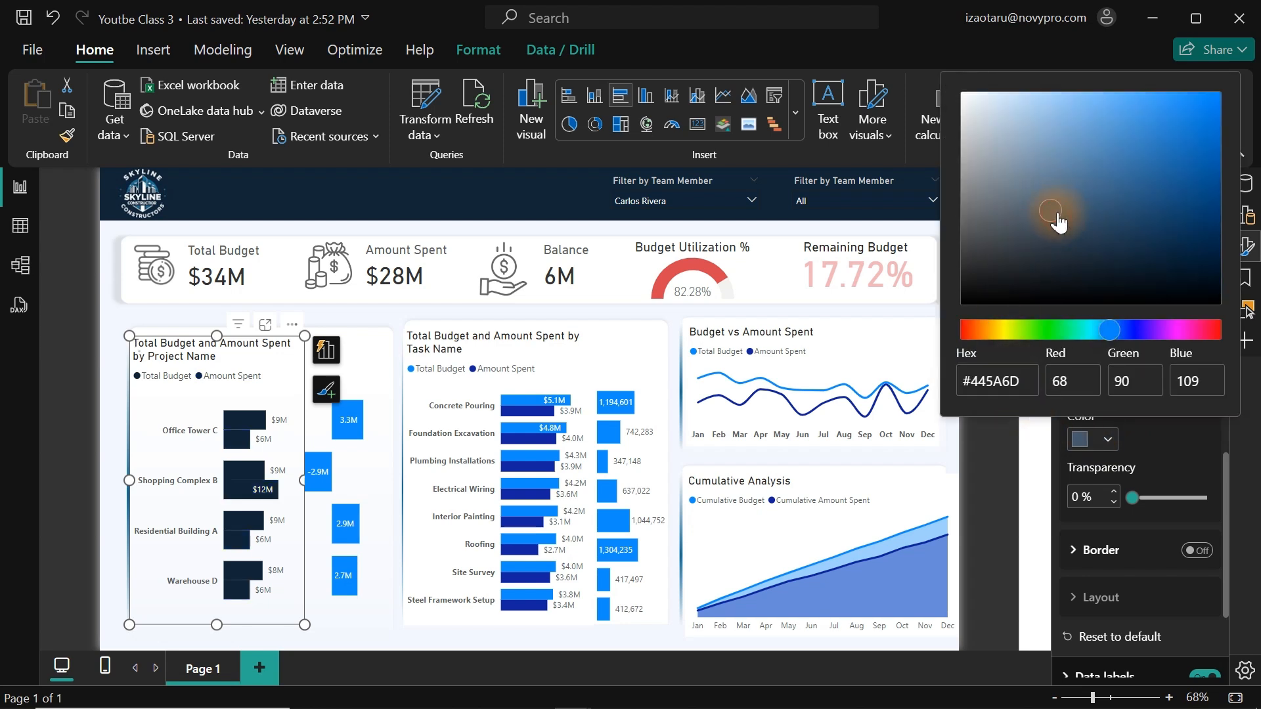
left_click_drag(1056, 215, 1103, 184)
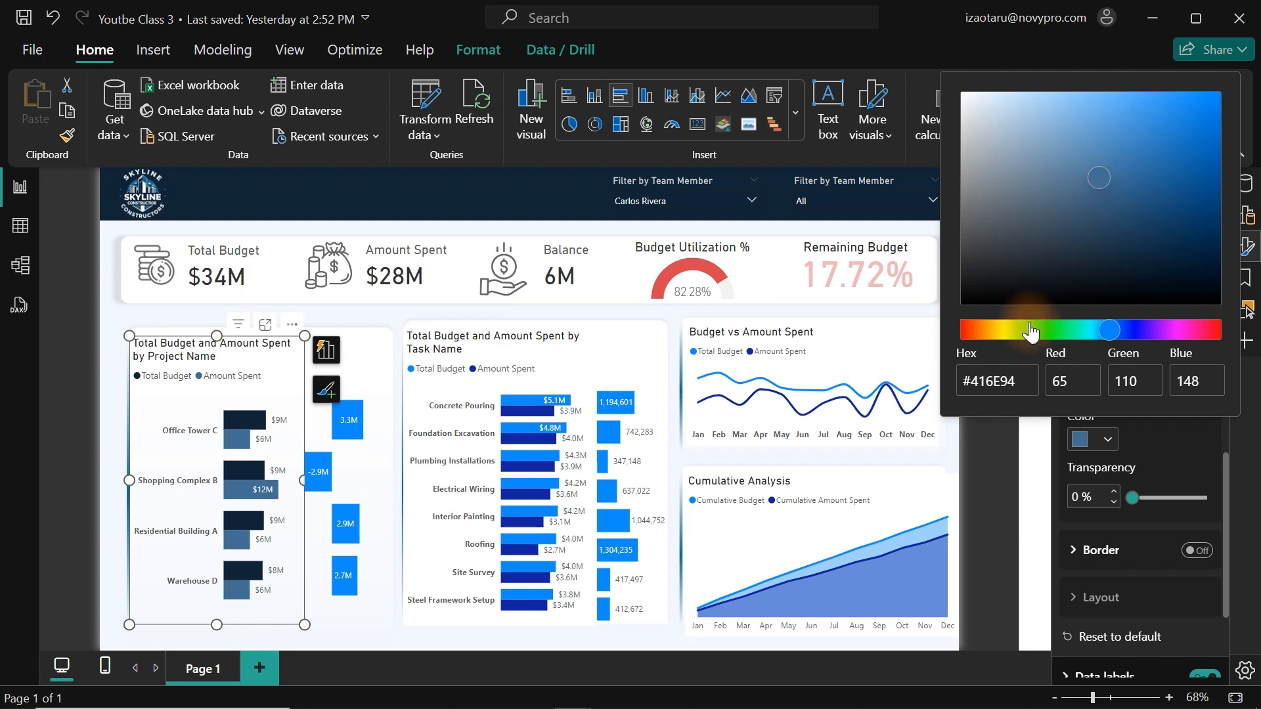
- Apply the recent steel blue #416E94 to the Amount Spent bars in the Task Name bar chart
left_click(508, 379)
left_click(507, 380)
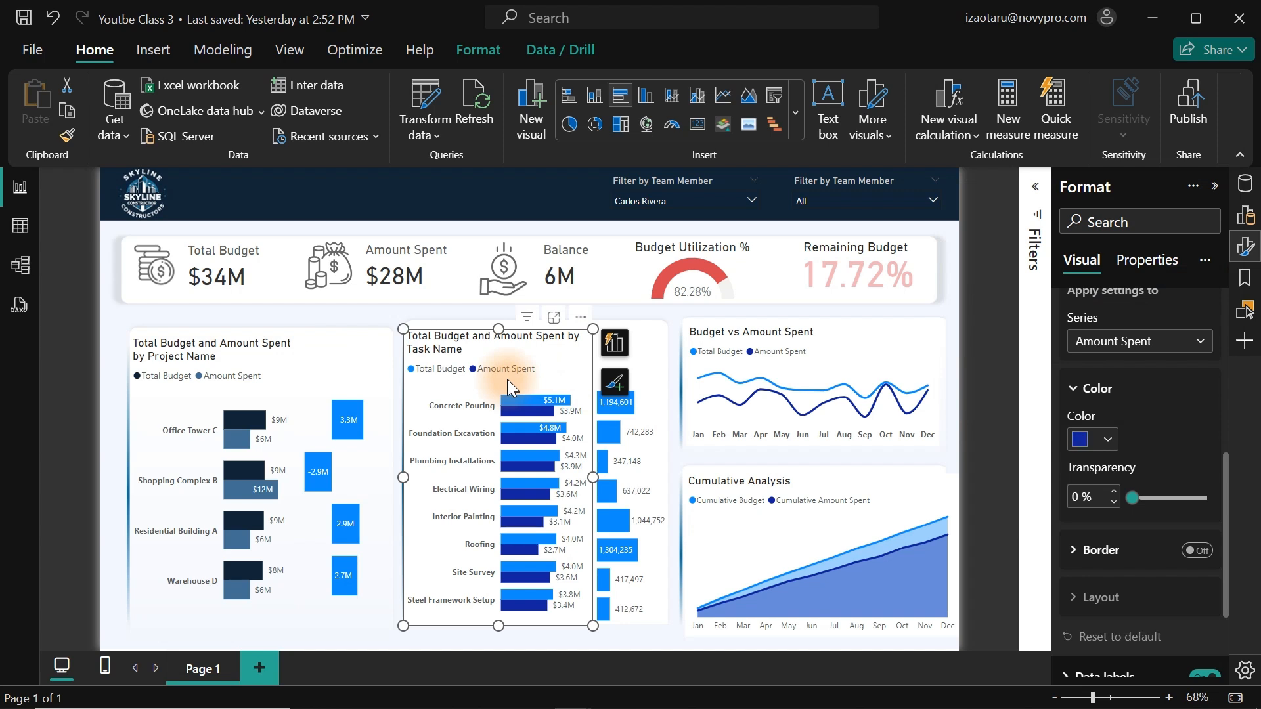
left_click(1098, 437)
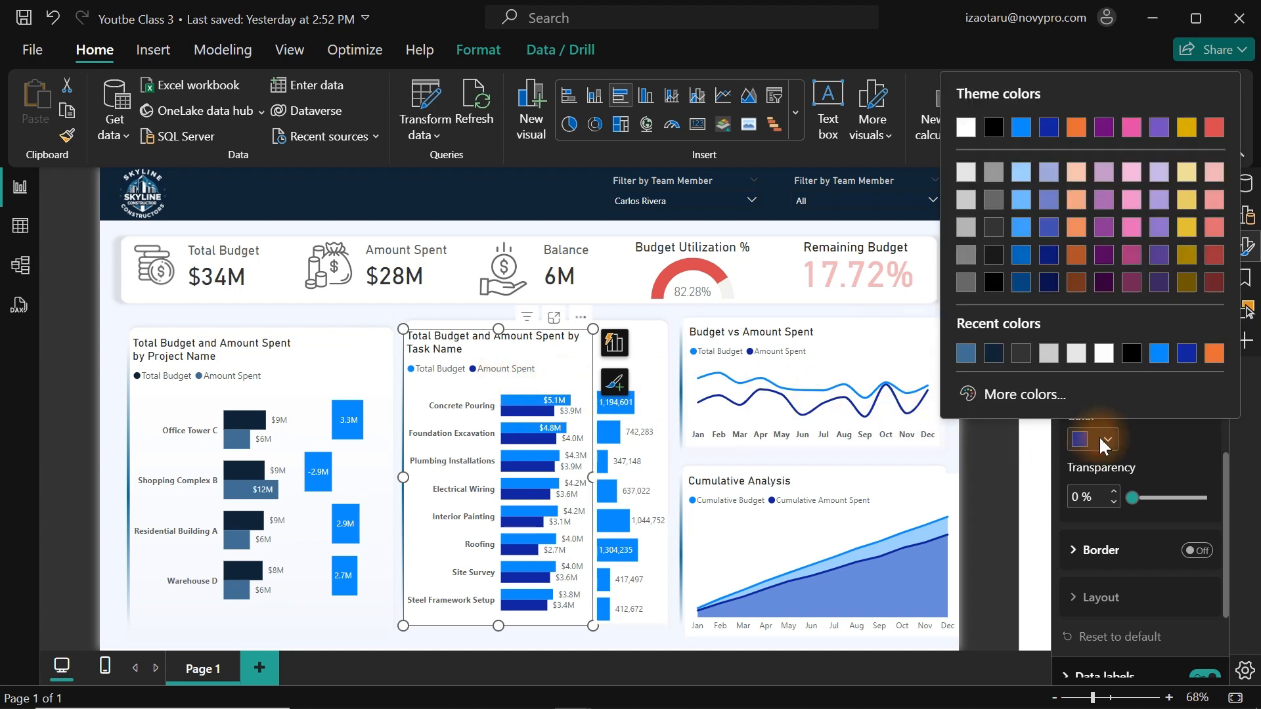
left_click(965, 353)
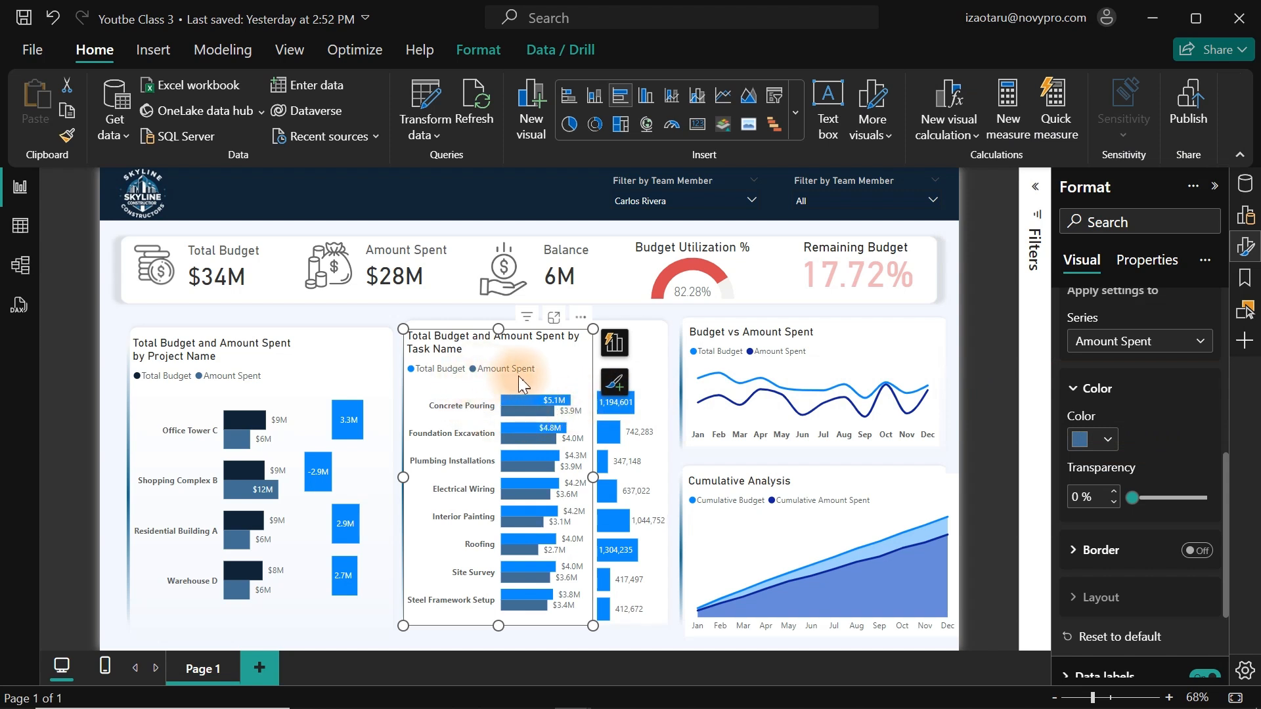
- Apply the recent dark navy #112537 to the Total Budget bars in the Task Name bar chart
left_click(1137, 343)
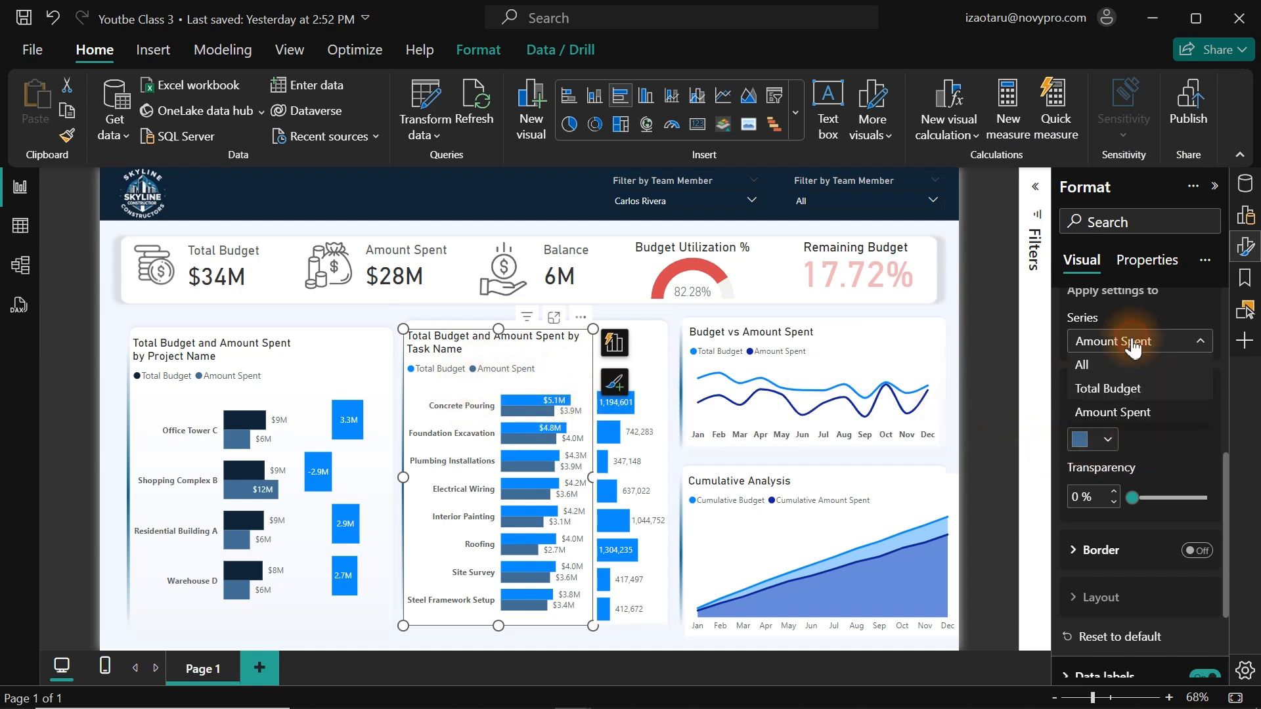
left_click(1116, 389)
left_click(1105, 440)
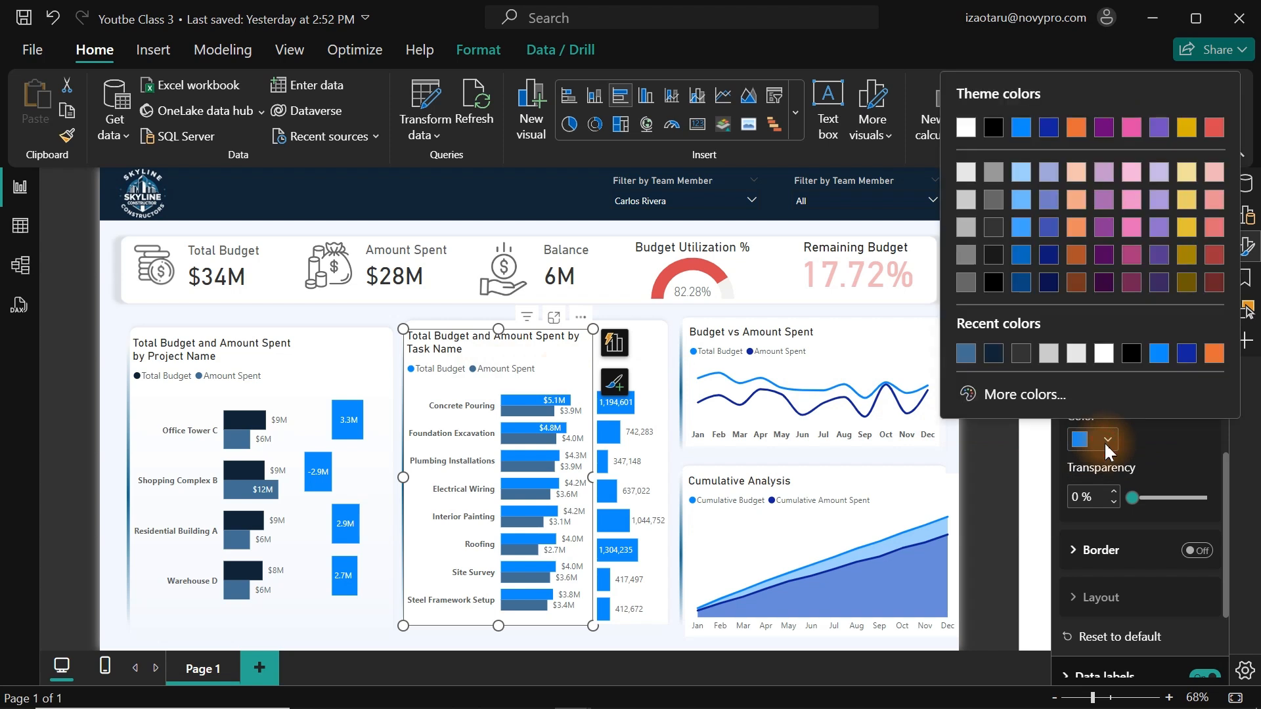
left_click(993, 357)
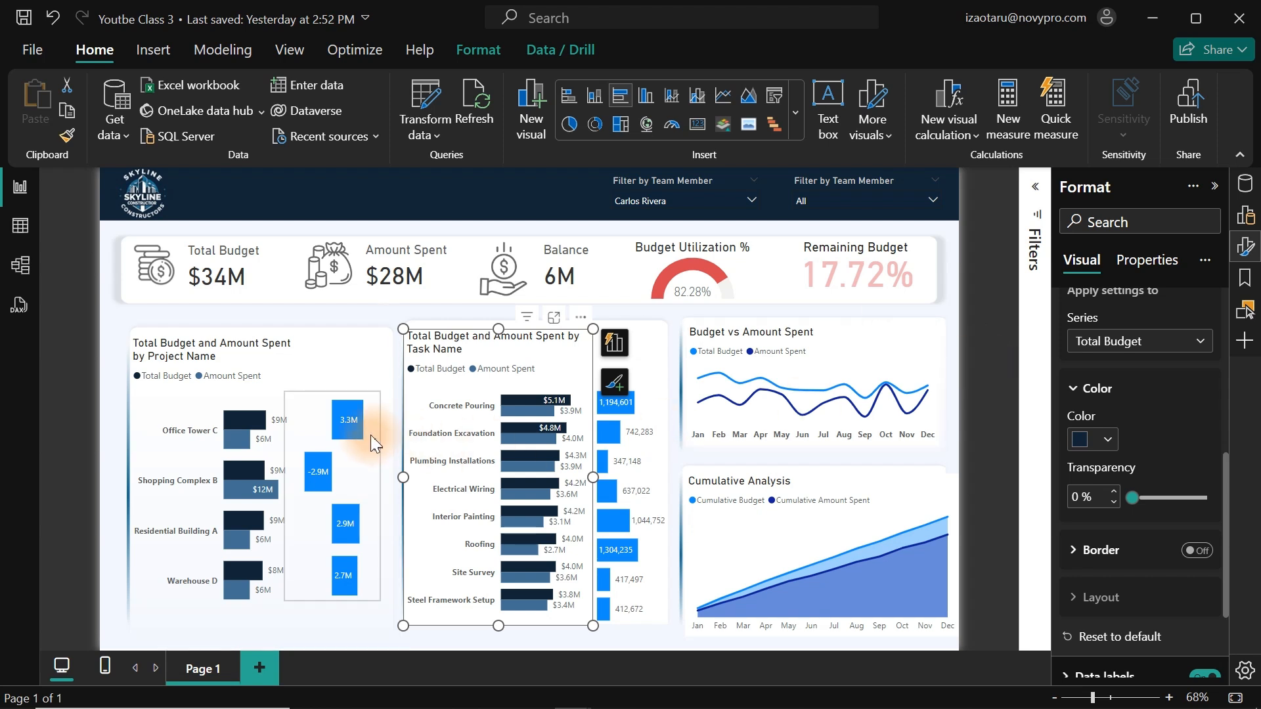
- Apply the recent steel blue #416E94 to all bars of the narrow bar chart beside the Task Name chart
left_click(348, 468)
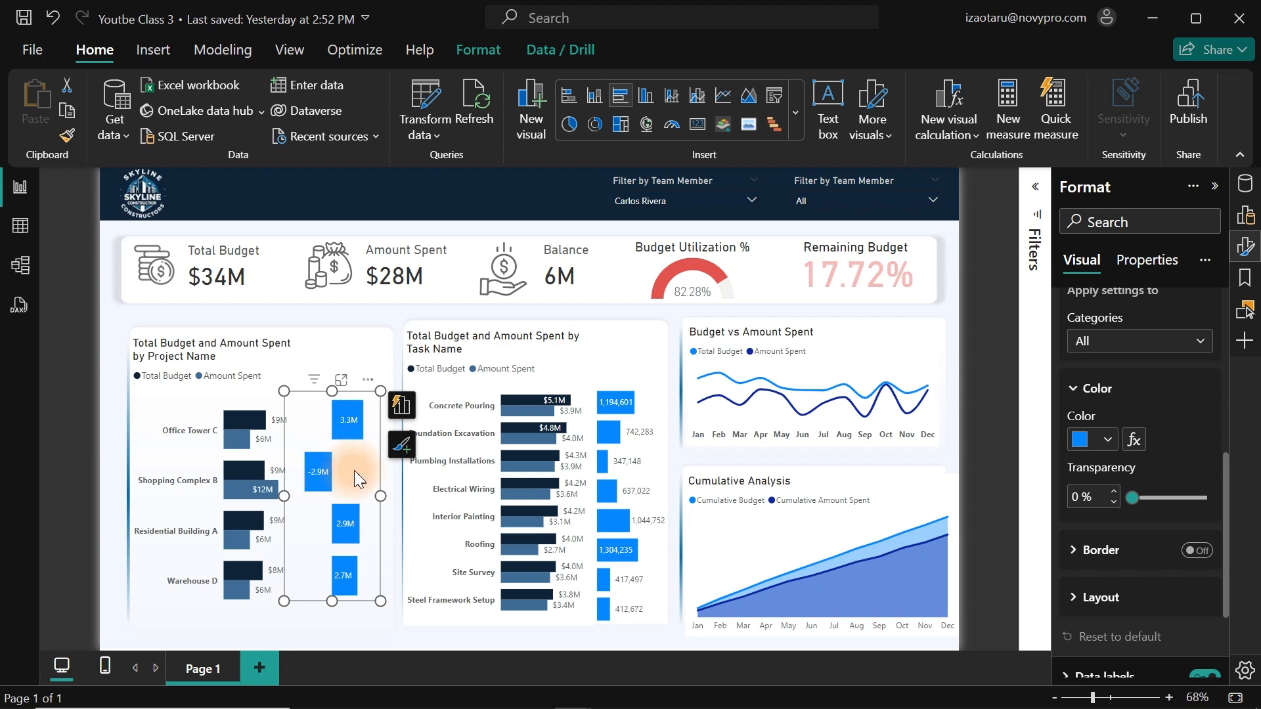
left_click(655, 399)
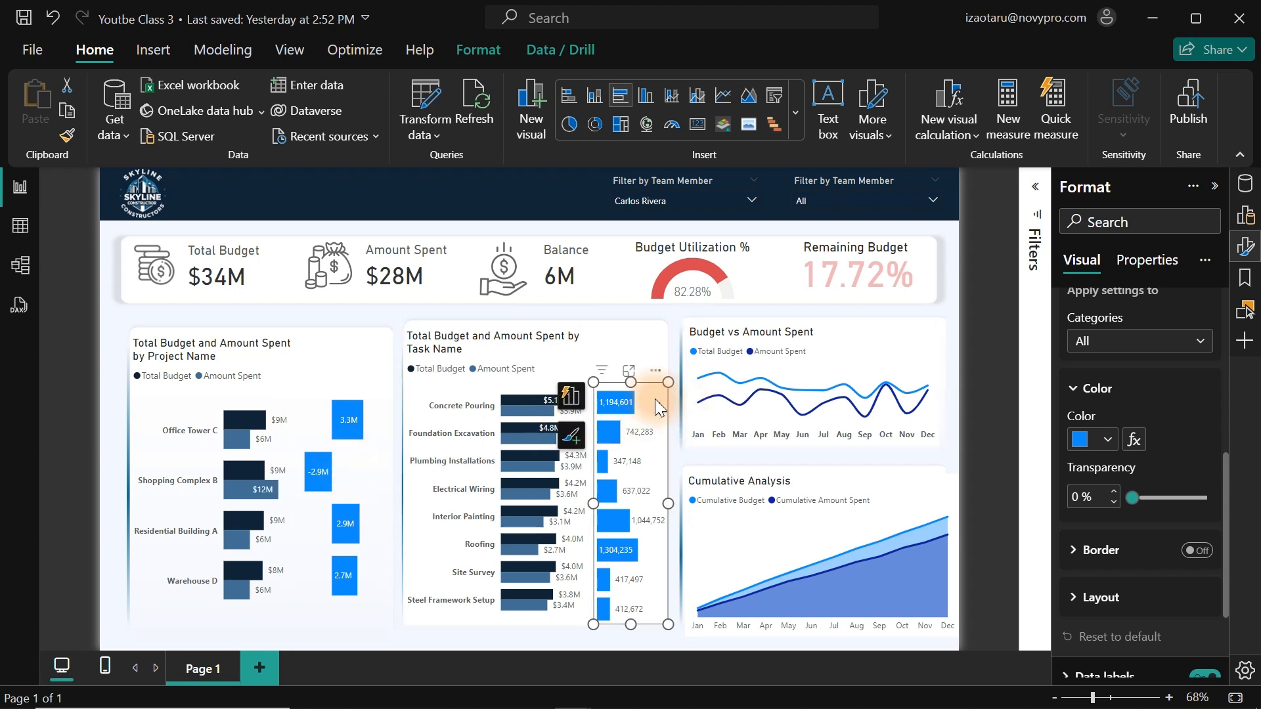
left_click(1115, 352)
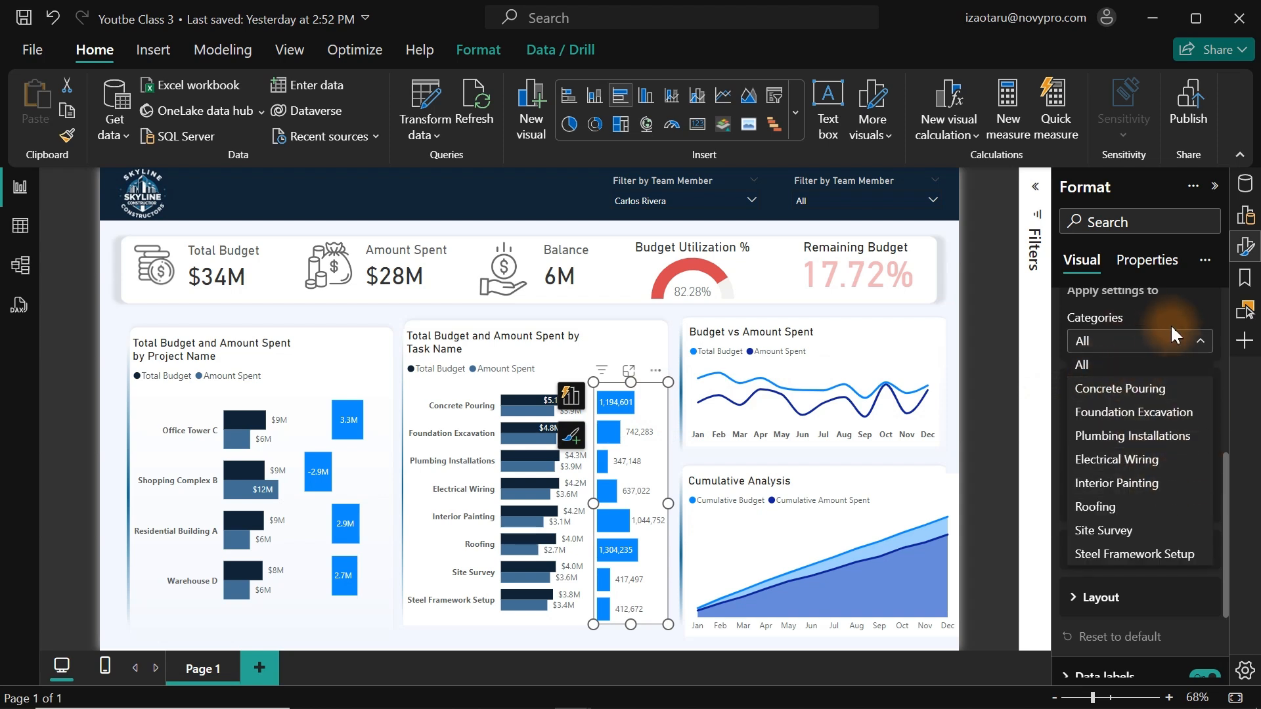
left_click(1178, 309)
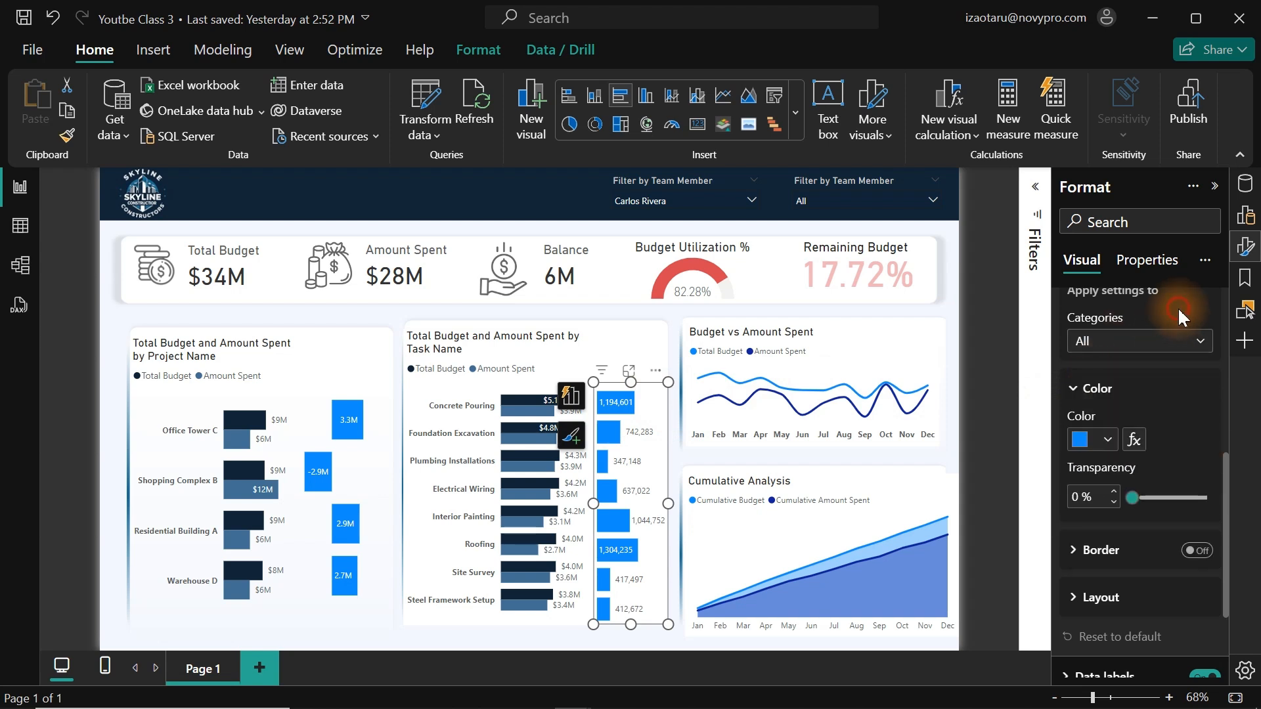
left_click(1109, 438)
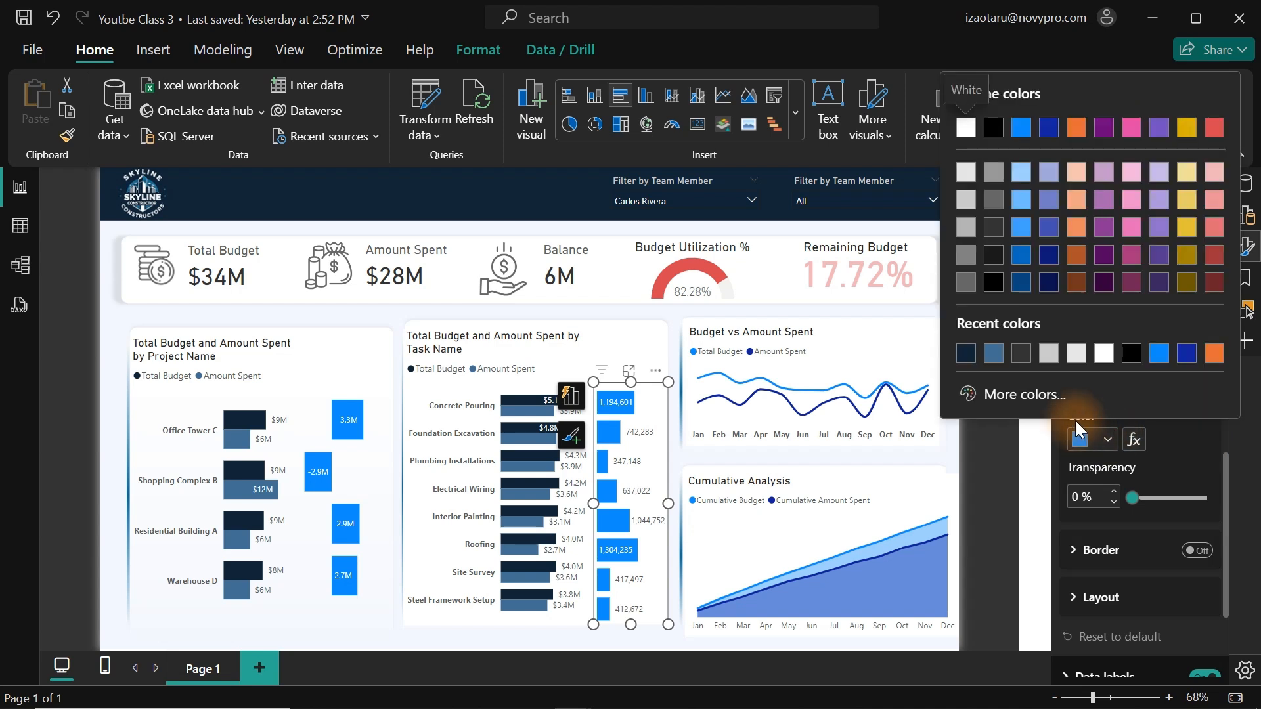
left_click(993, 353)
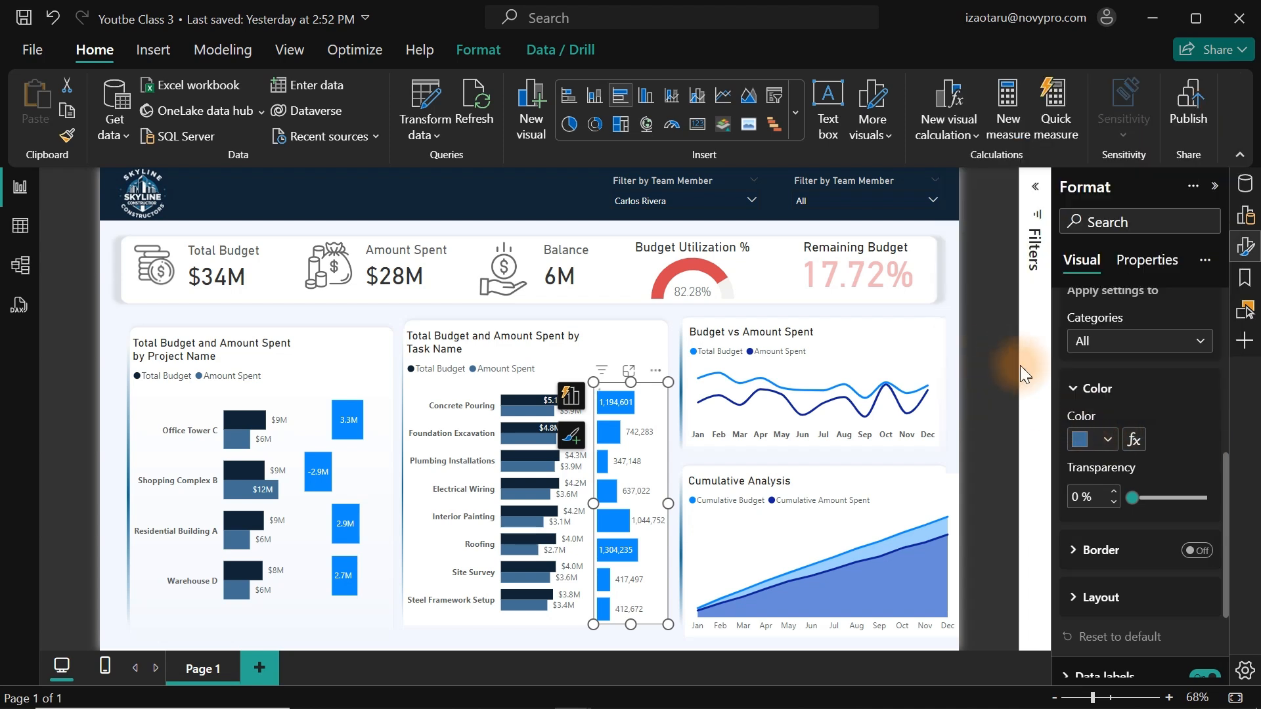
- Recolour the bars of the narrow chart beside the Task Name chart with the custom light blue #6BAECE
left_click(1107, 437)
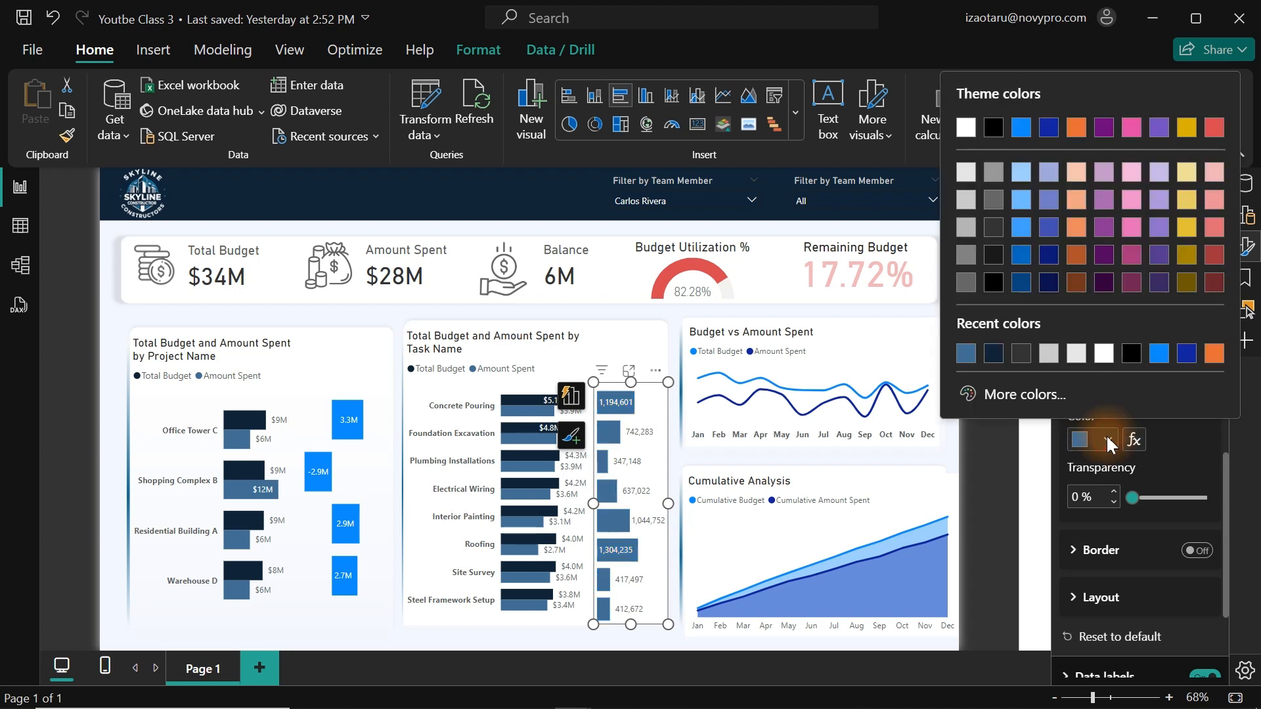
left_click(1016, 397)
left_click_drag(1098, 203, 1083, 146)
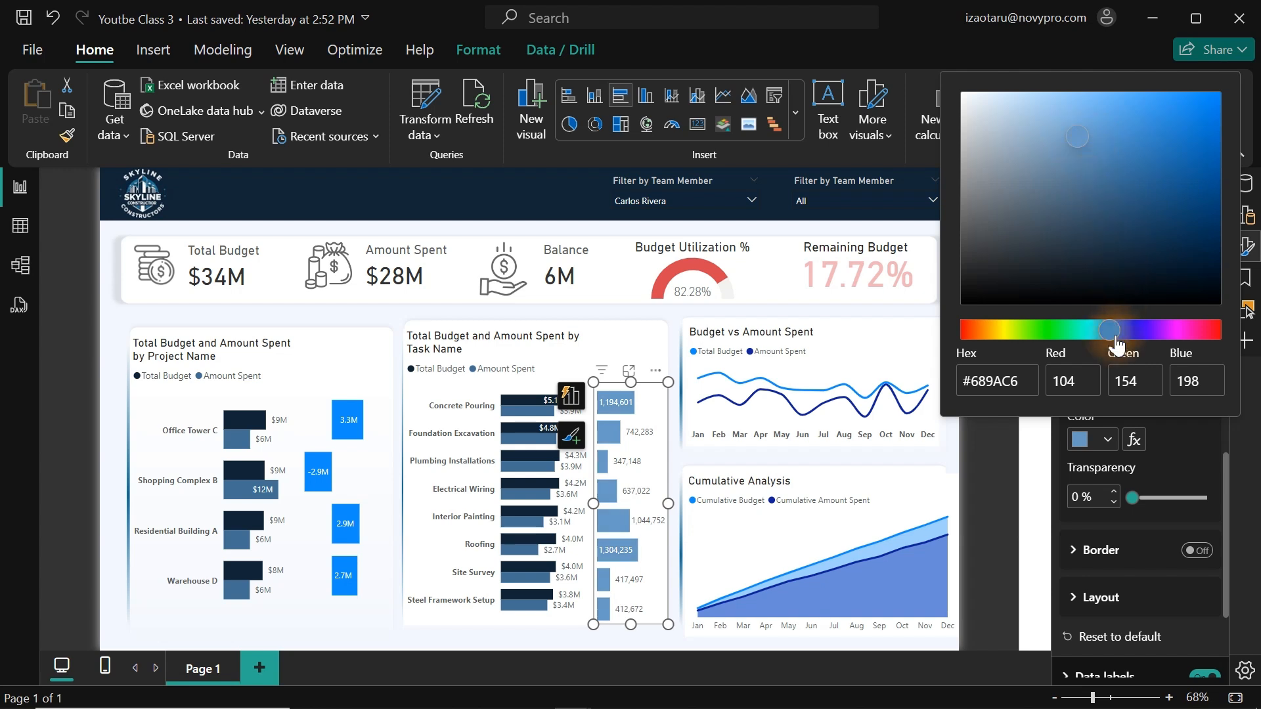
left_click_drag(1117, 344, 1108, 343)
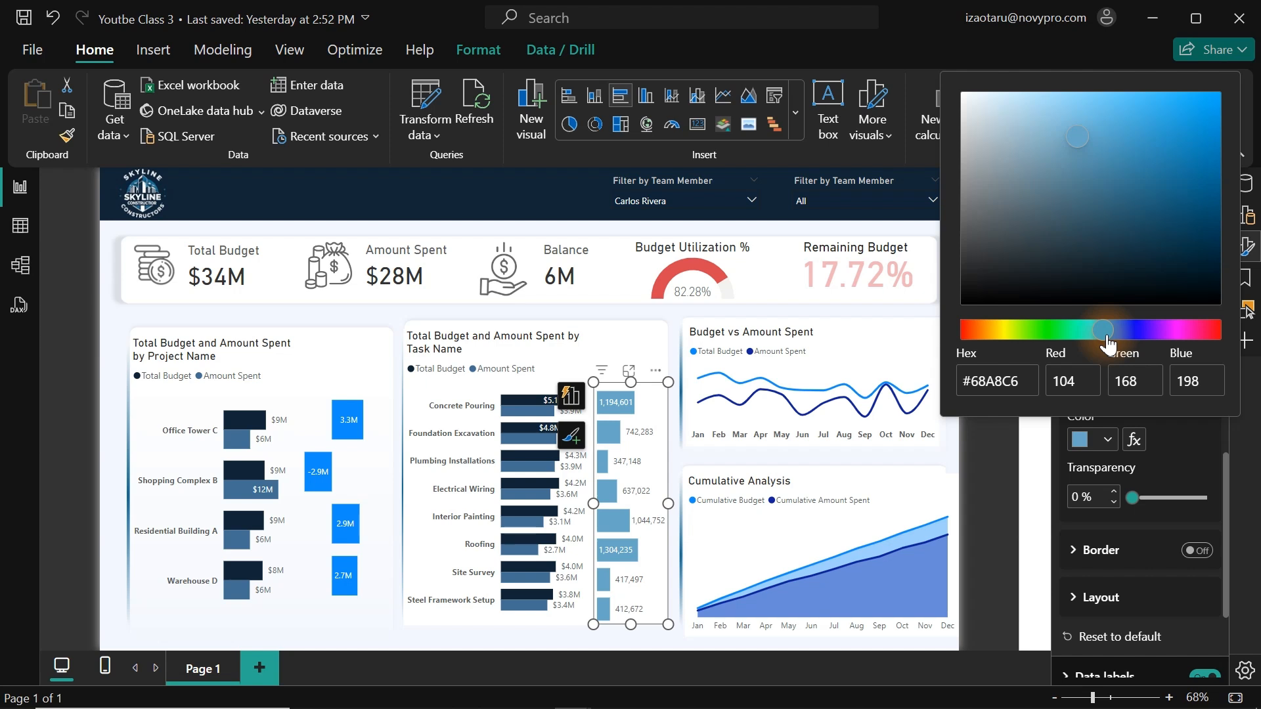
left_click(1081, 144)
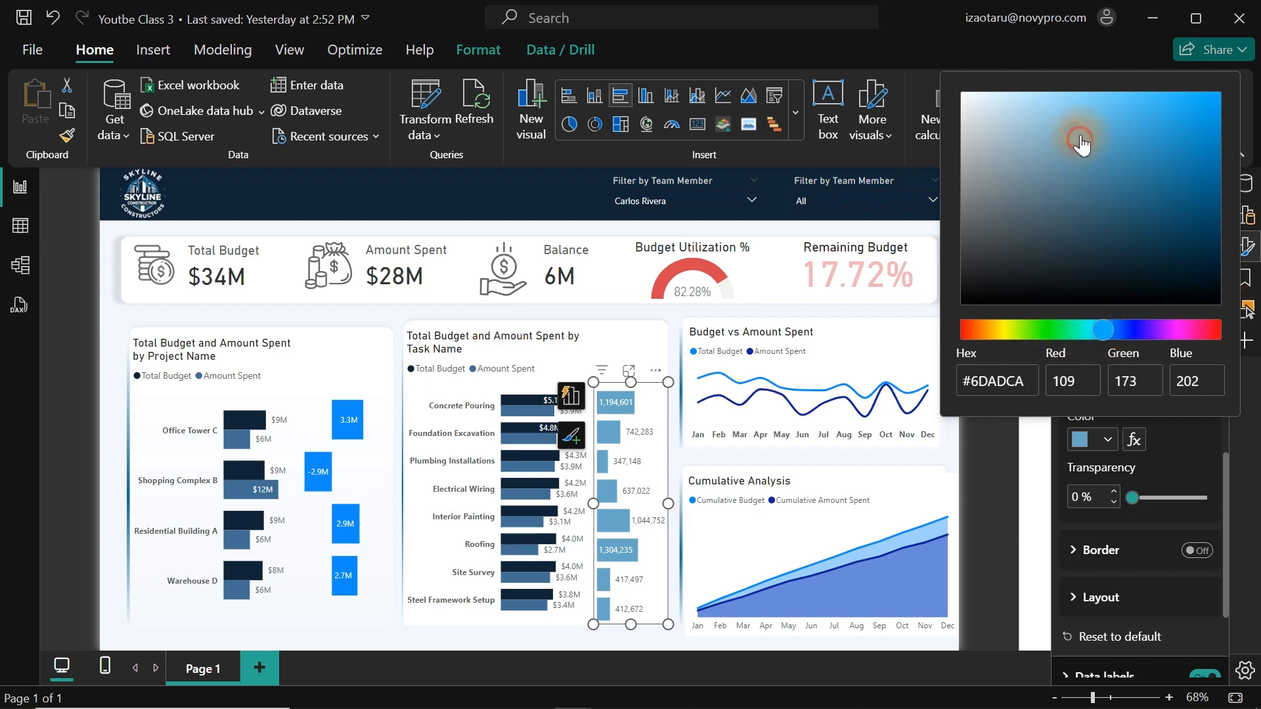
left_click_drag(1082, 144, 1088, 144)
left_click(1024, 382)
left_click_drag(1024, 382, 958, 385)
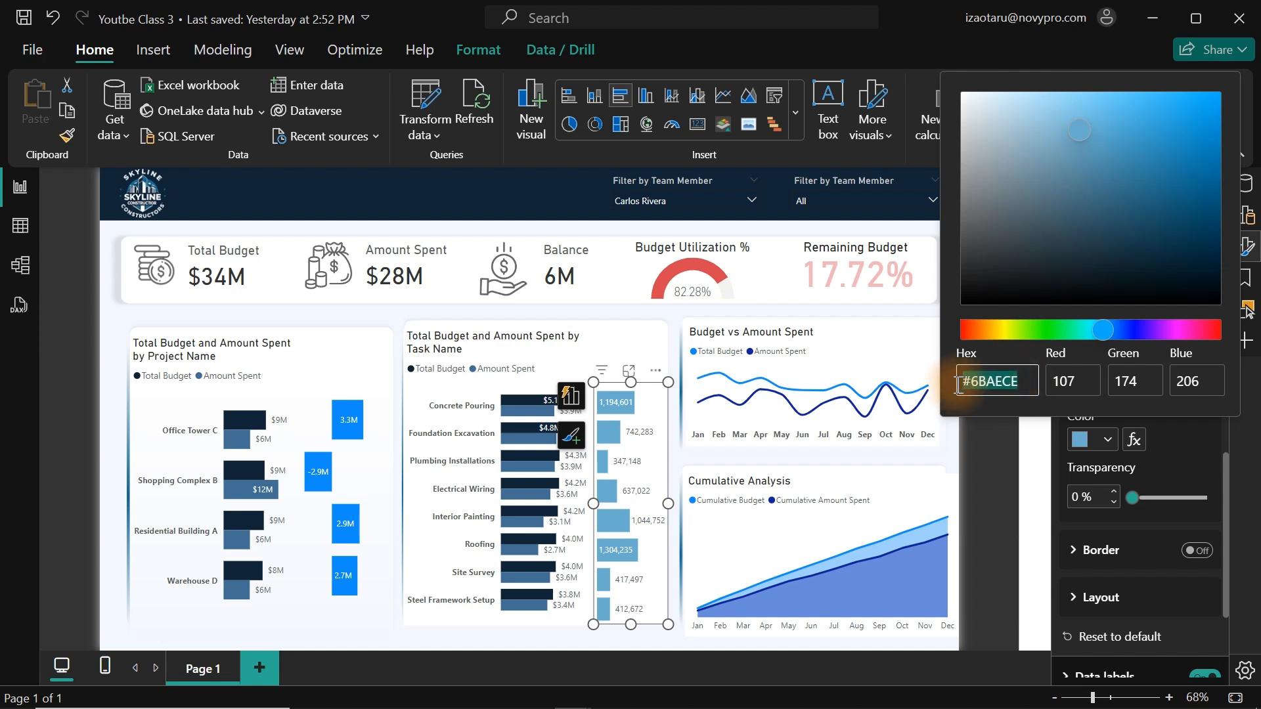
left_click(459, 178)
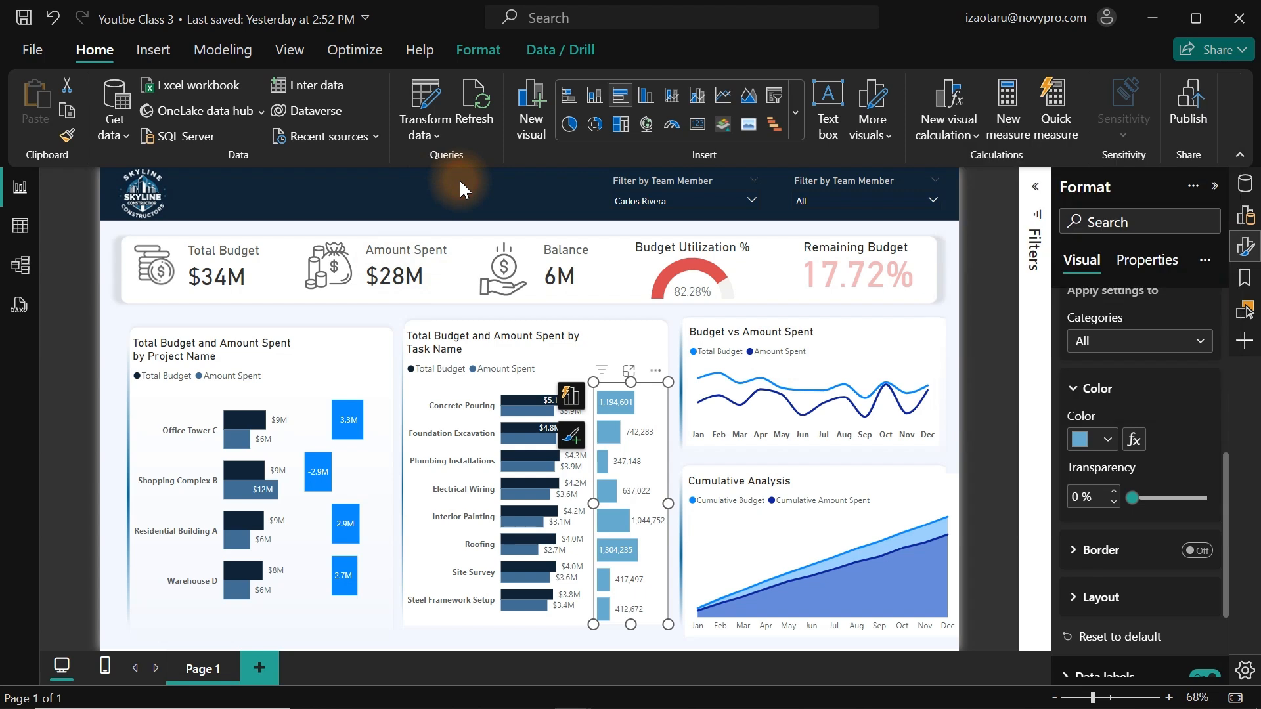
left_click(445, 195)
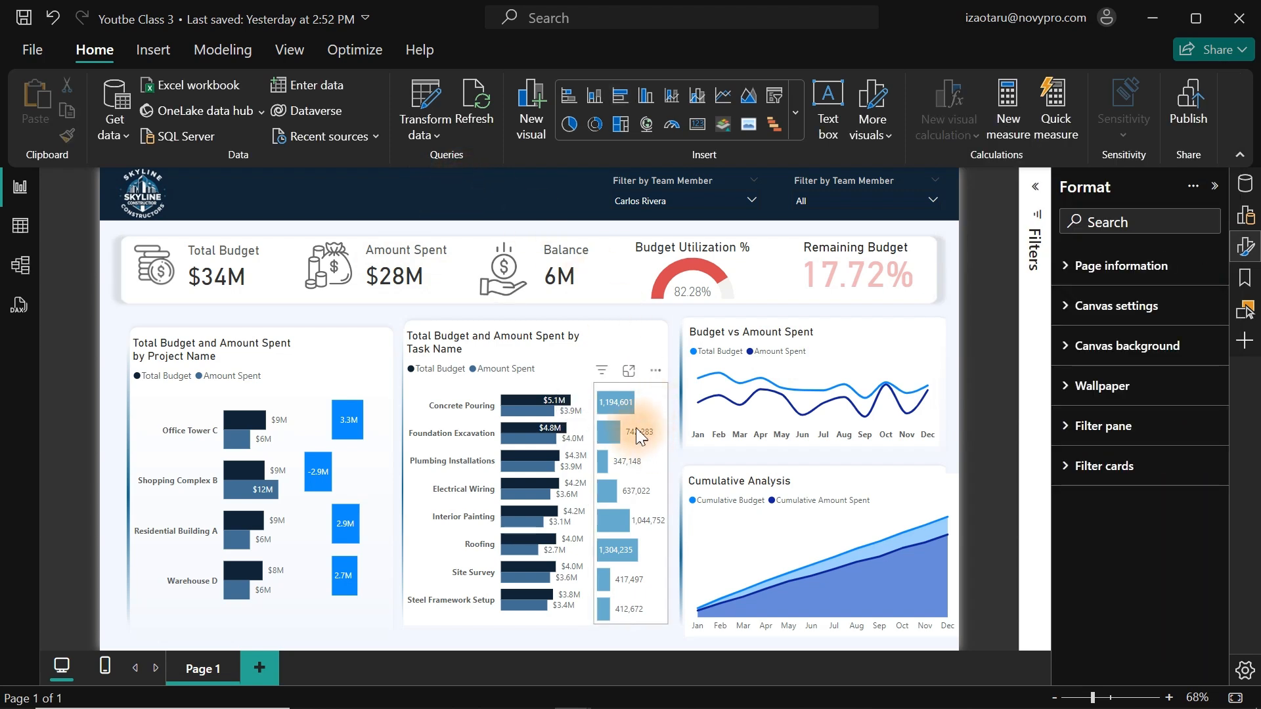
- Select the narrow bar chart beside the Project Name chart and start a new measure named CF ProjectName in the _Measures table
left_click(349, 471)
left_click(1246, 186)
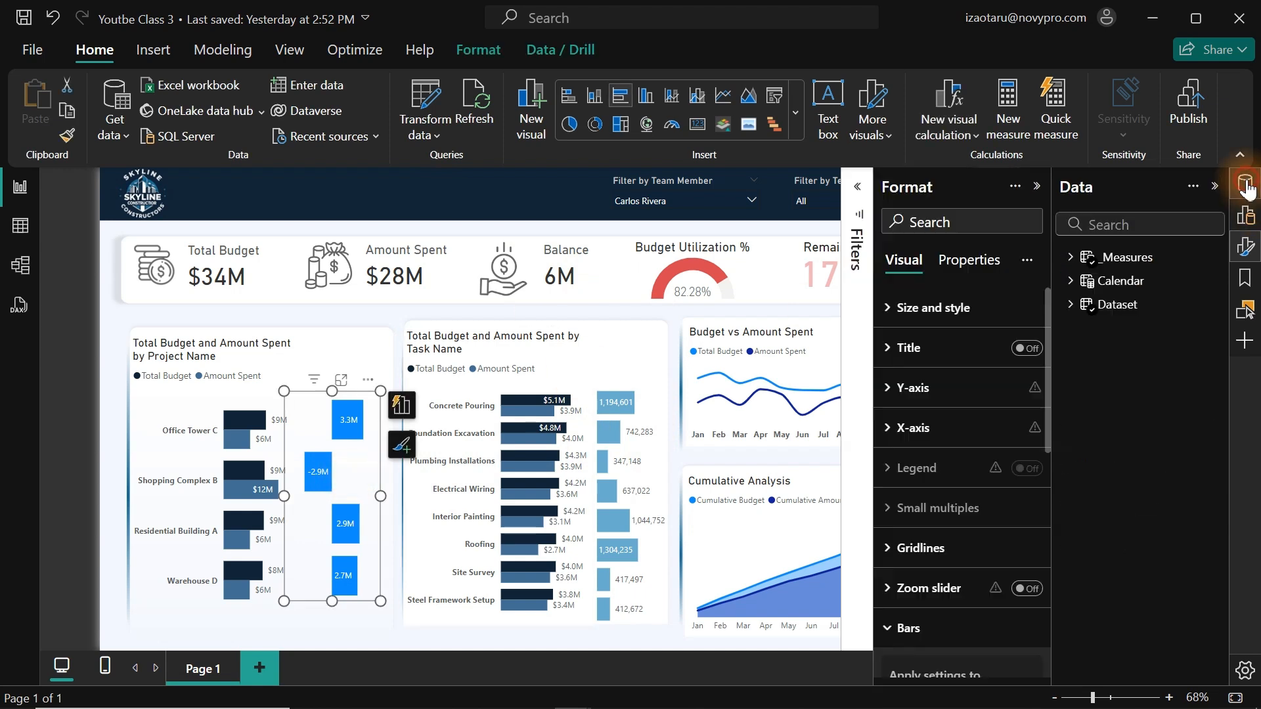
left_click(1071, 259)
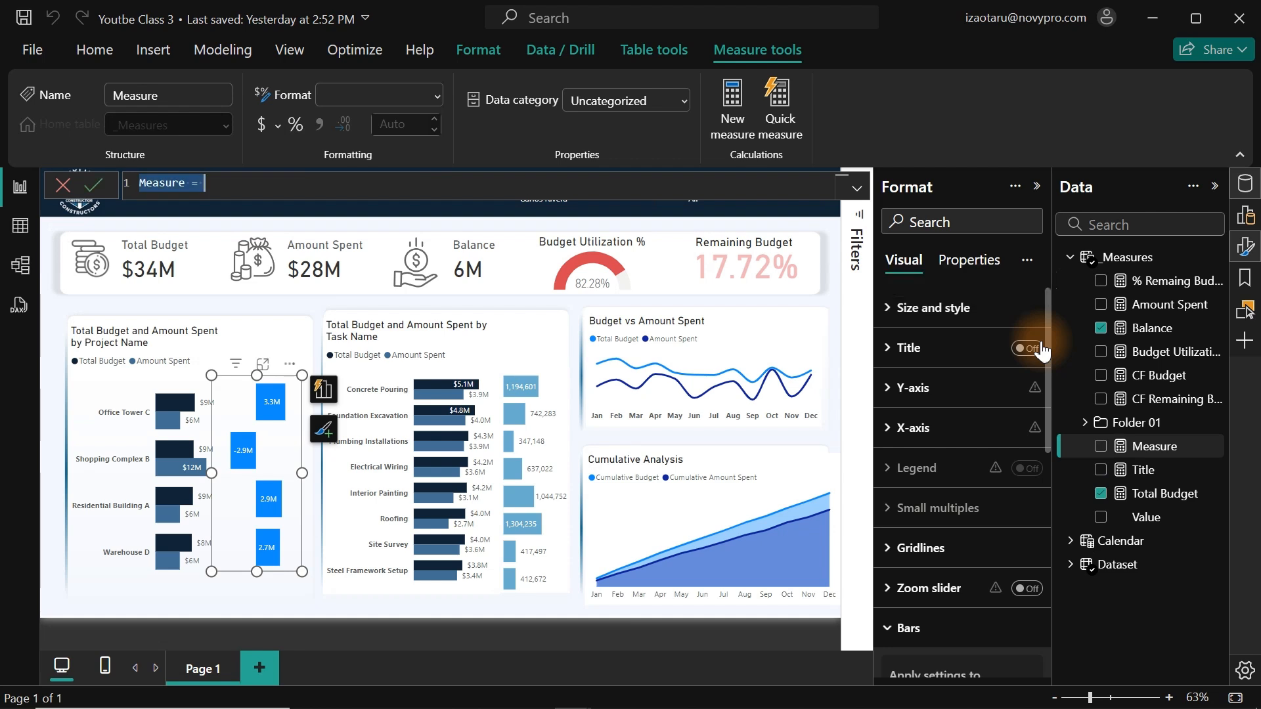
type("CF")
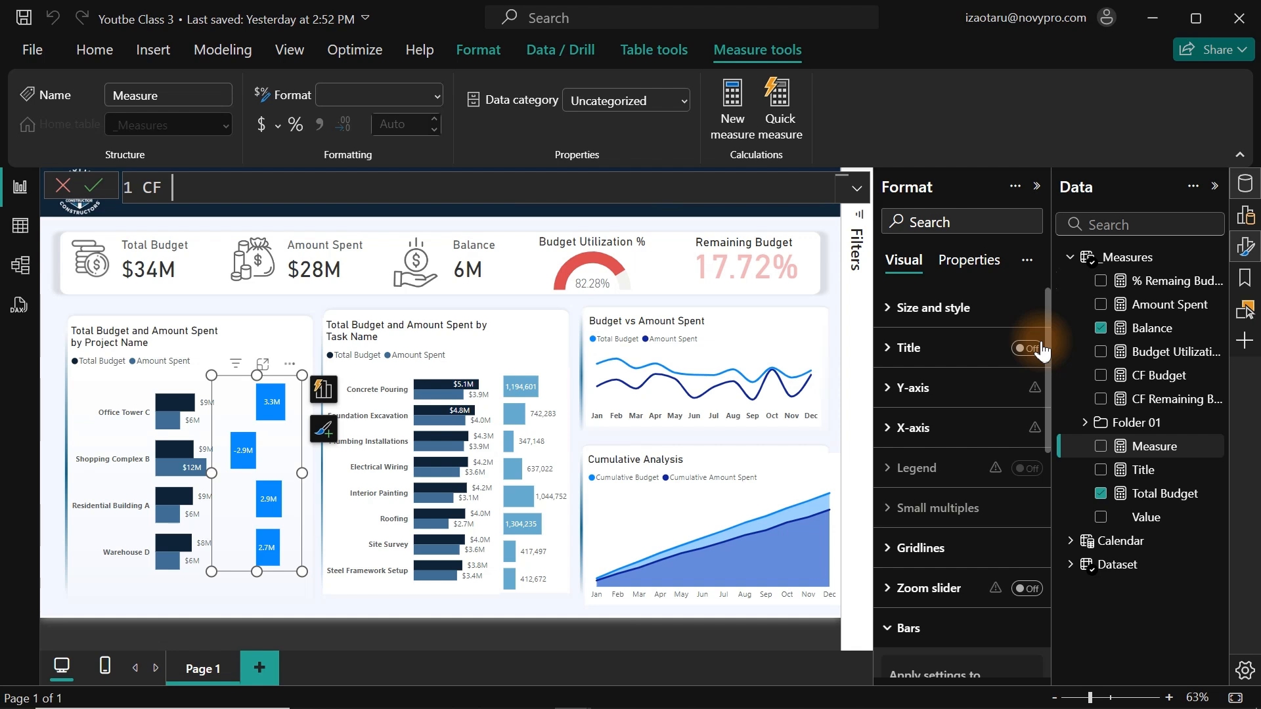
type(" Project")
type("N")
key("BackSpace")
type("Name")
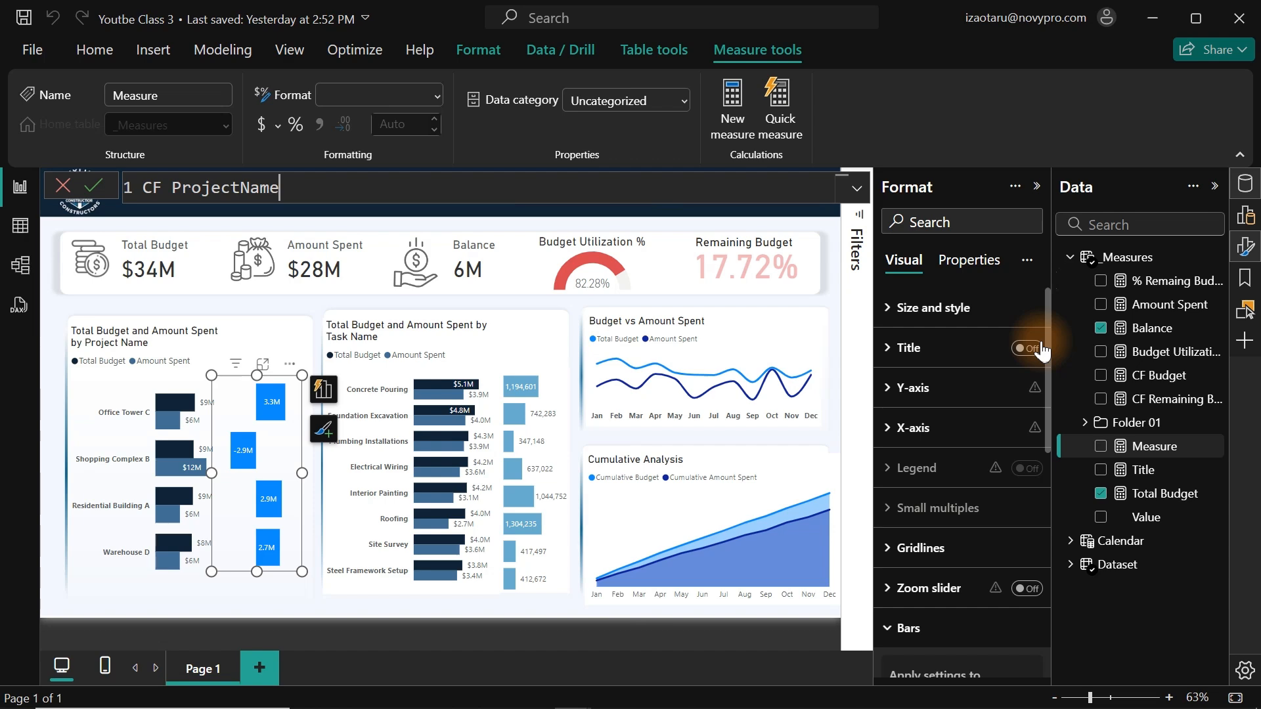
type(" =")
- Begin the CF ProjectName formula on a new line with an IF function testing [Balance]>0
key("shift+Return")
key("Tab")
type("i")
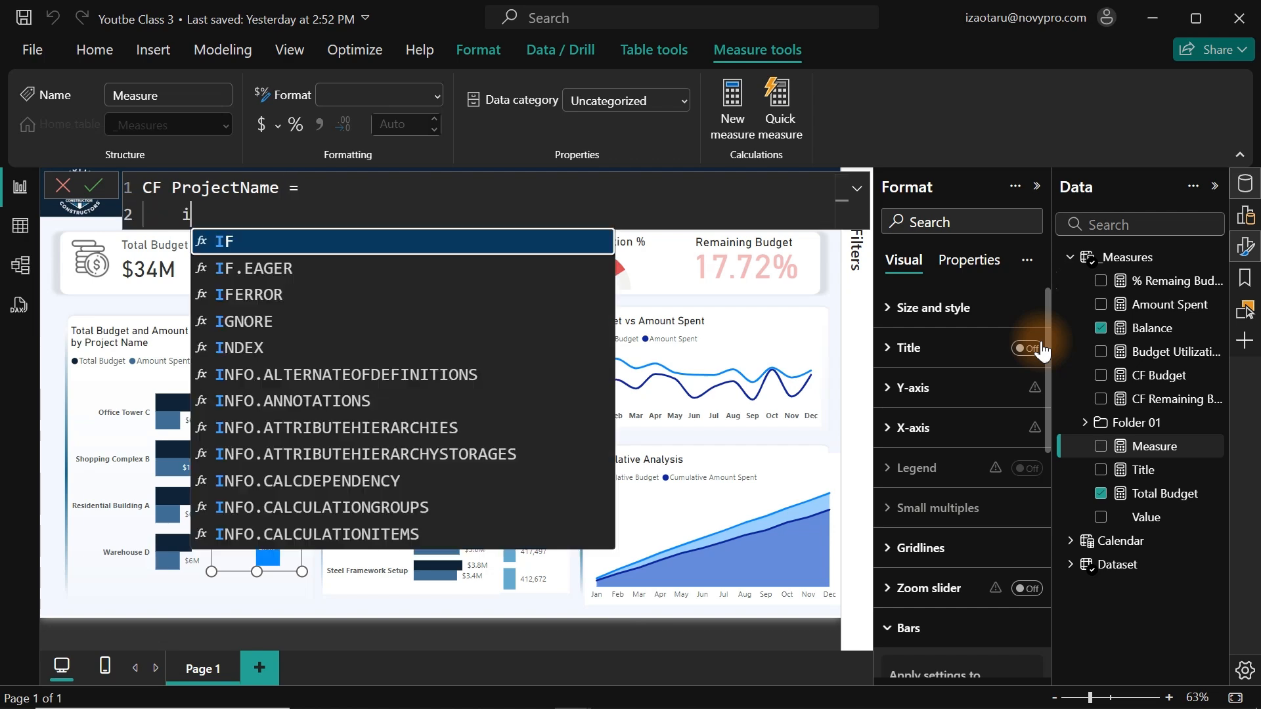
type("f")
key("Tab")
key("shift+Return")
key("Tab")
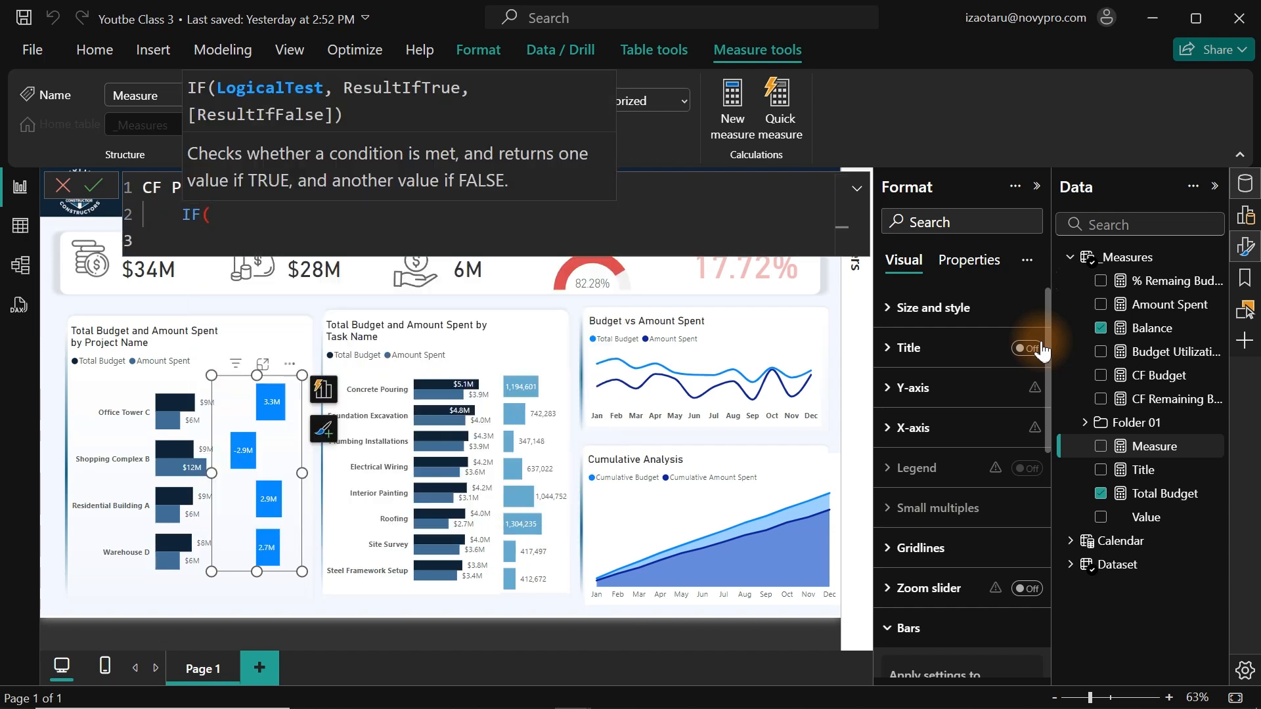
type("[bal")
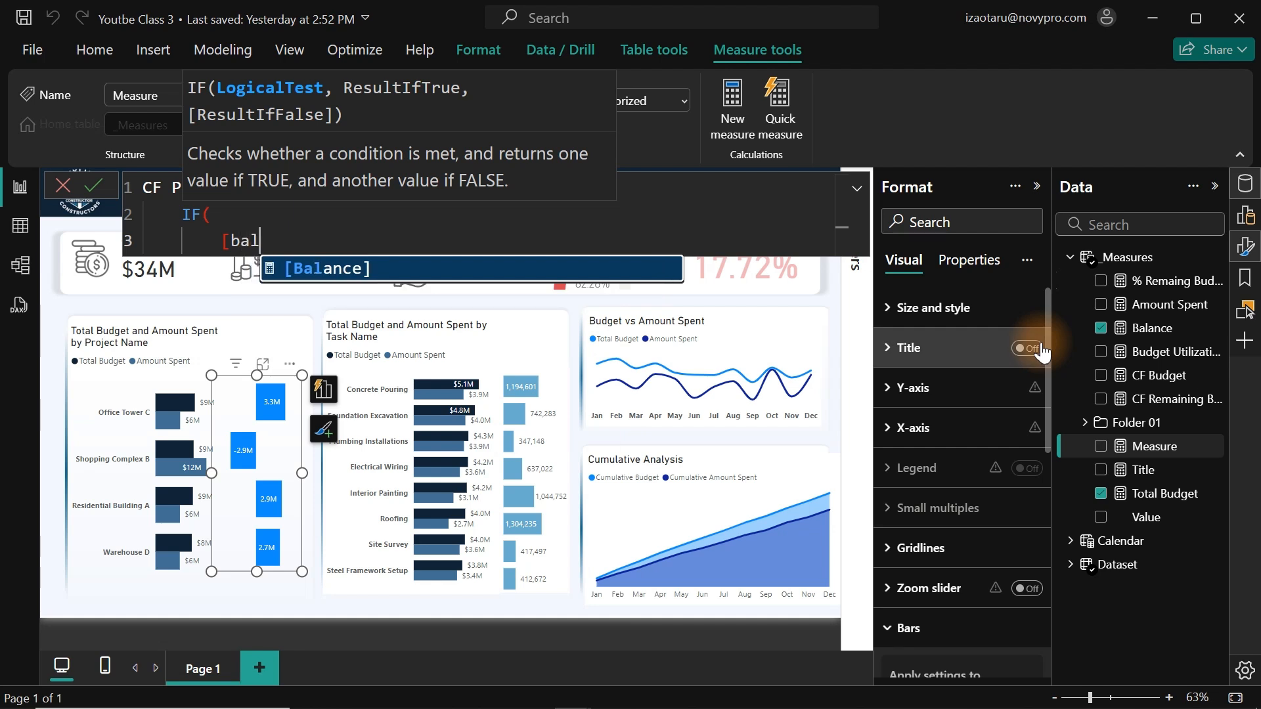
key("Tab")
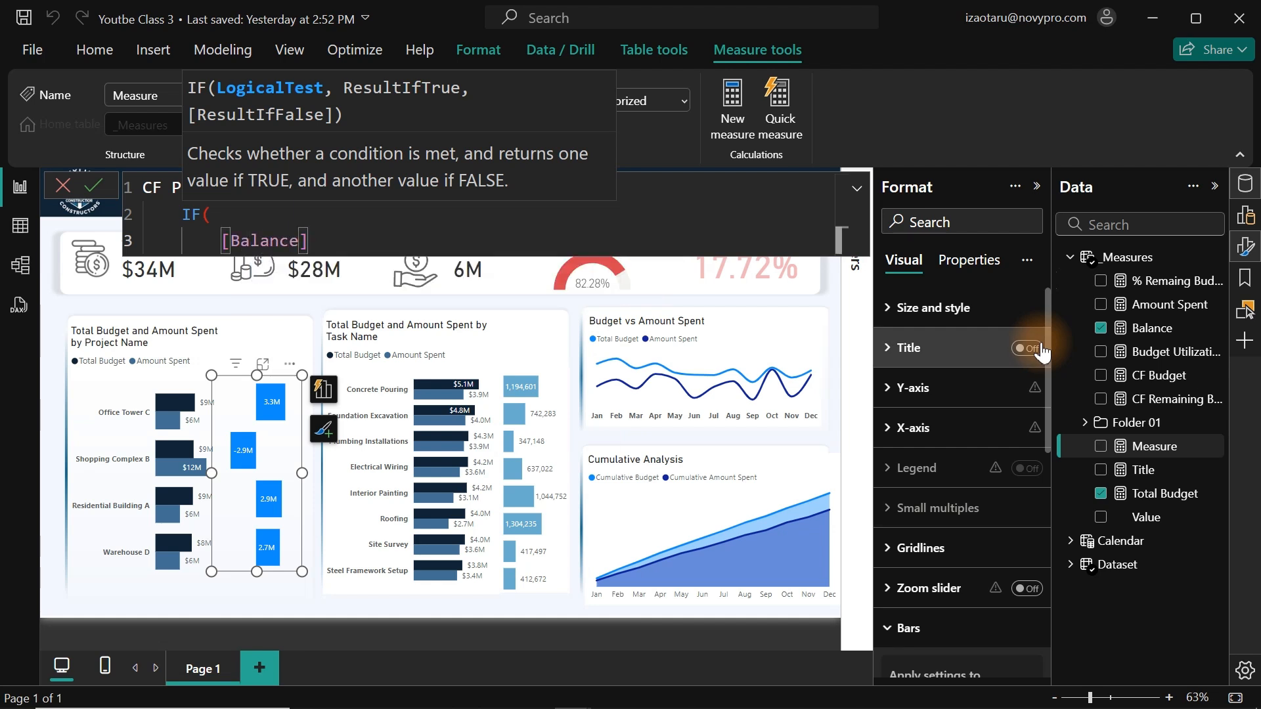
type(">")
type("0,")
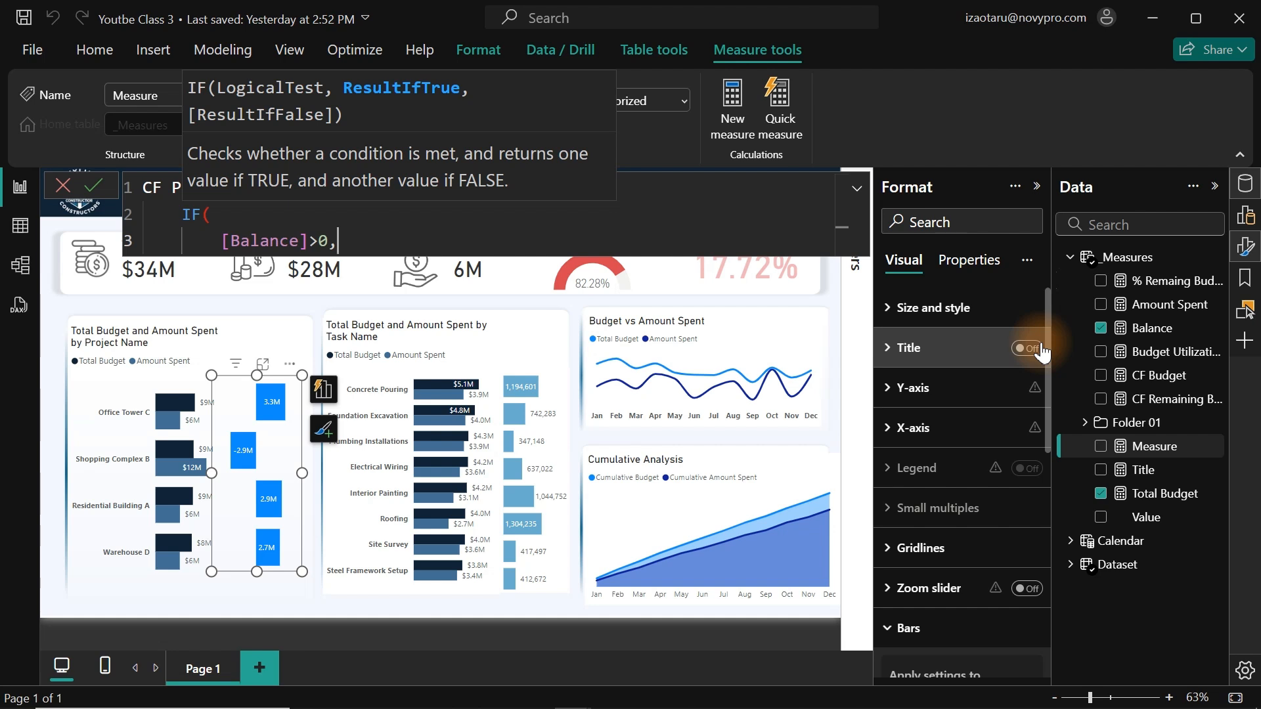
- Complete the IF formula so it returns 1 when true and 0 otherwise, and commit the CF ProjectName measure
key("Return")
type("1,")
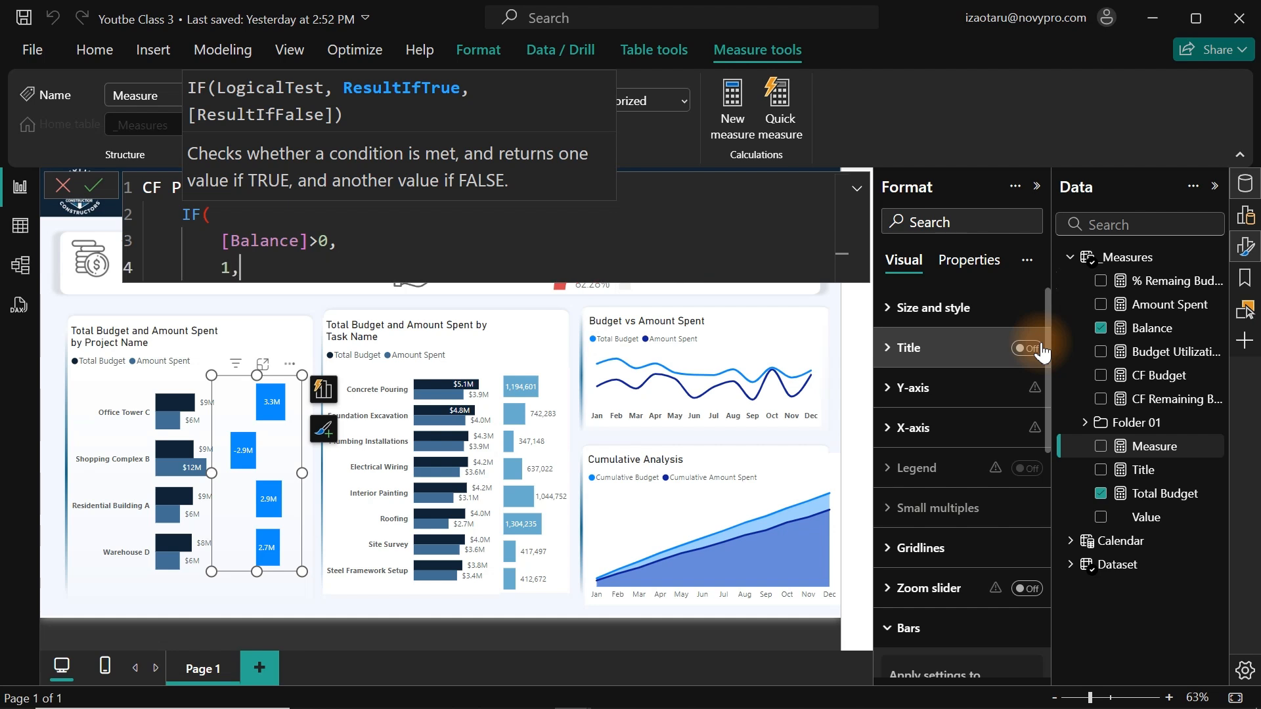
key("Return")
type("0")
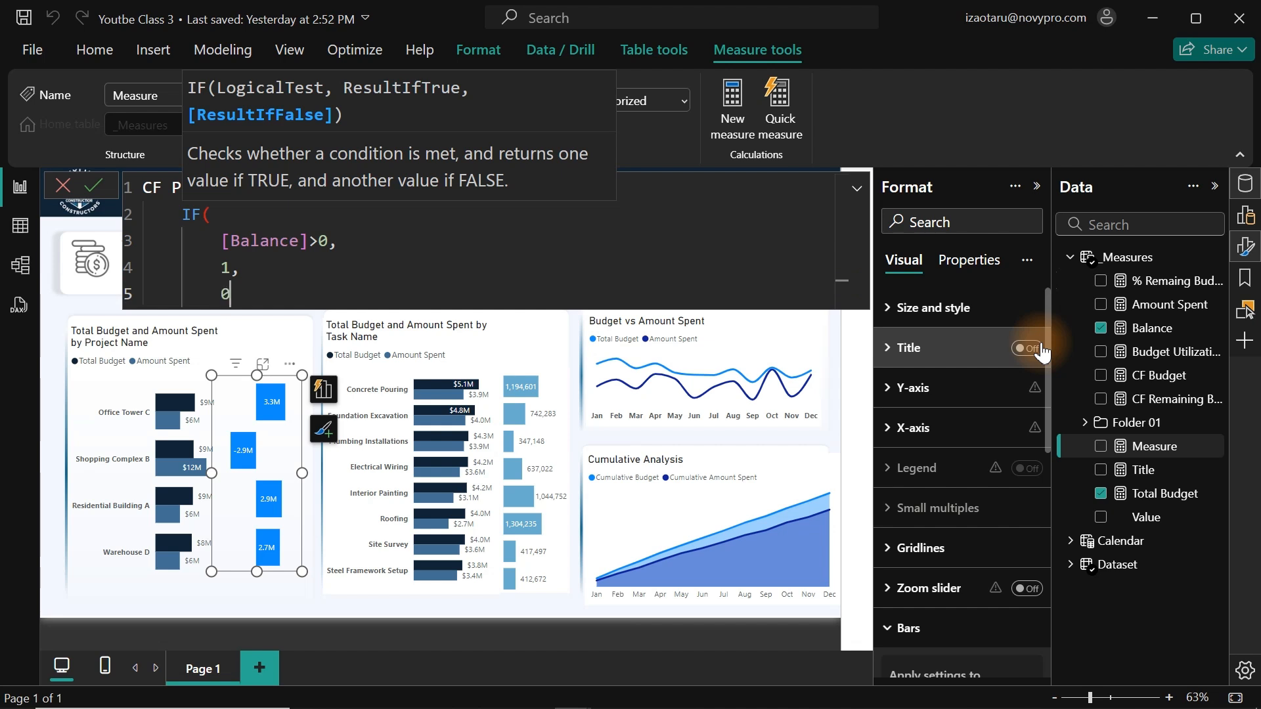
key("Return")
type(")")
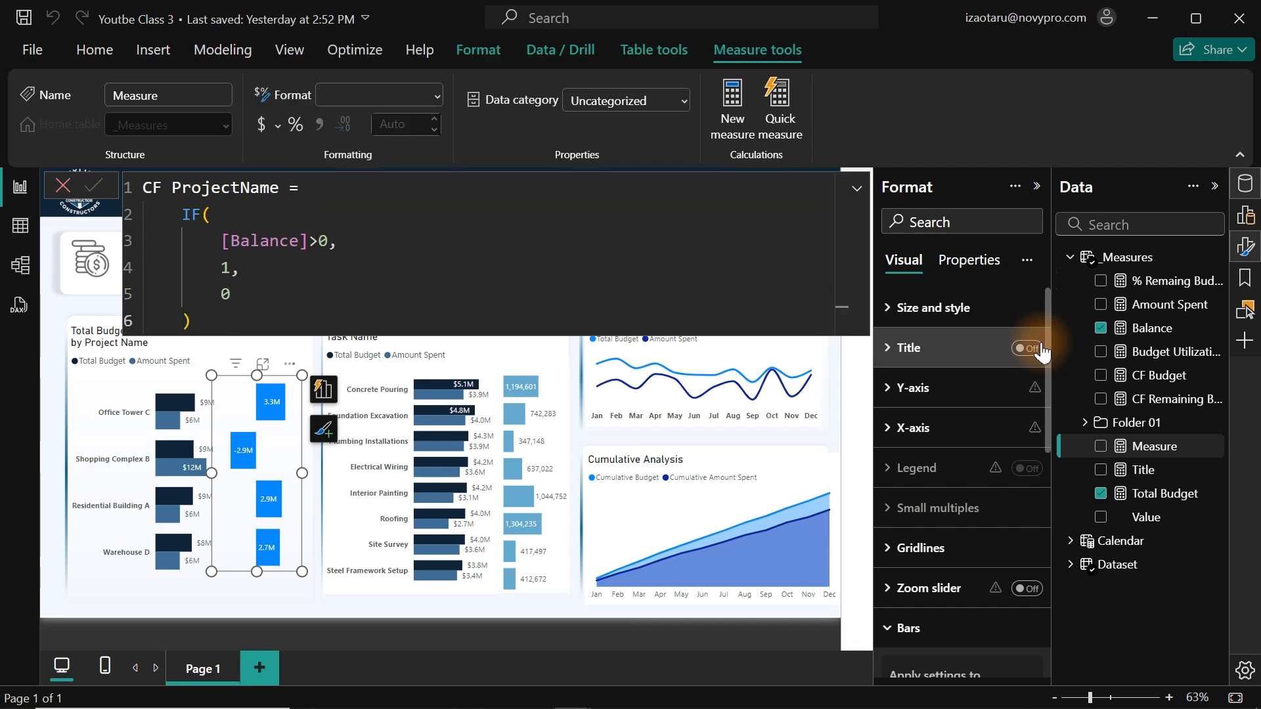
left_click(1042, 343)
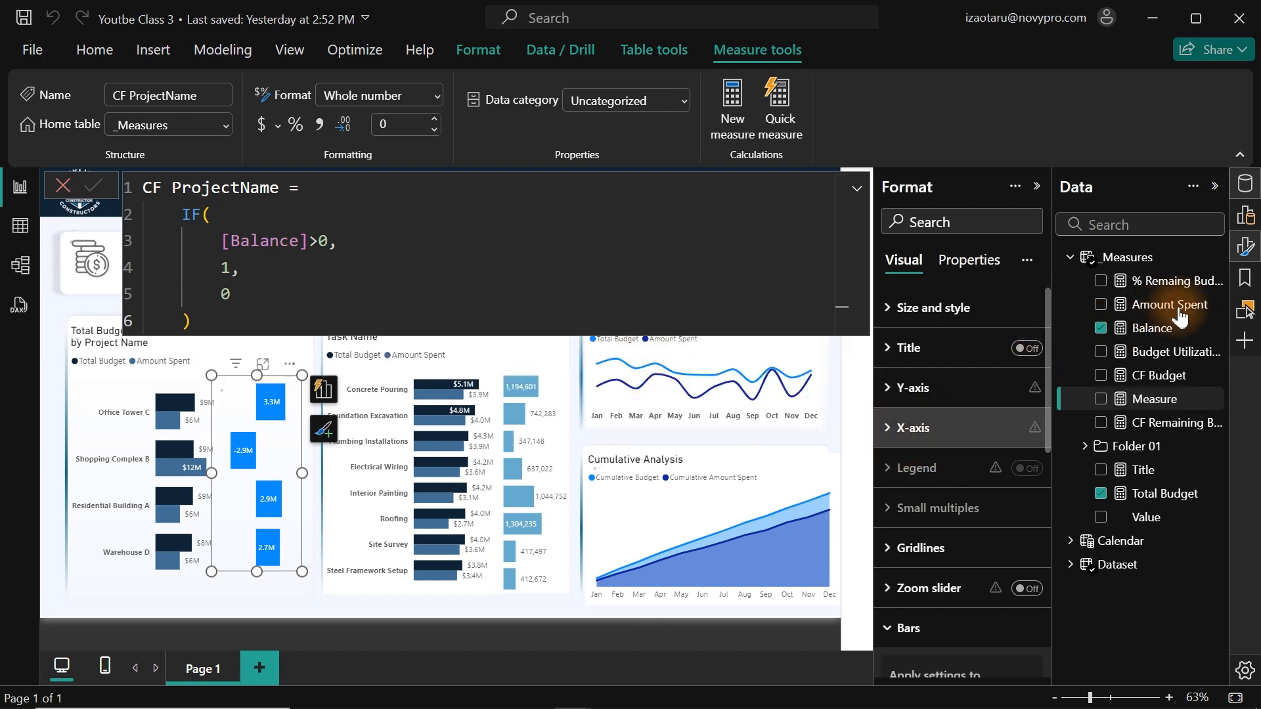
- Open the conditional formatting rules for the bar colour of the narrow balance chart beside the Project Name chart
left_click(1247, 248)
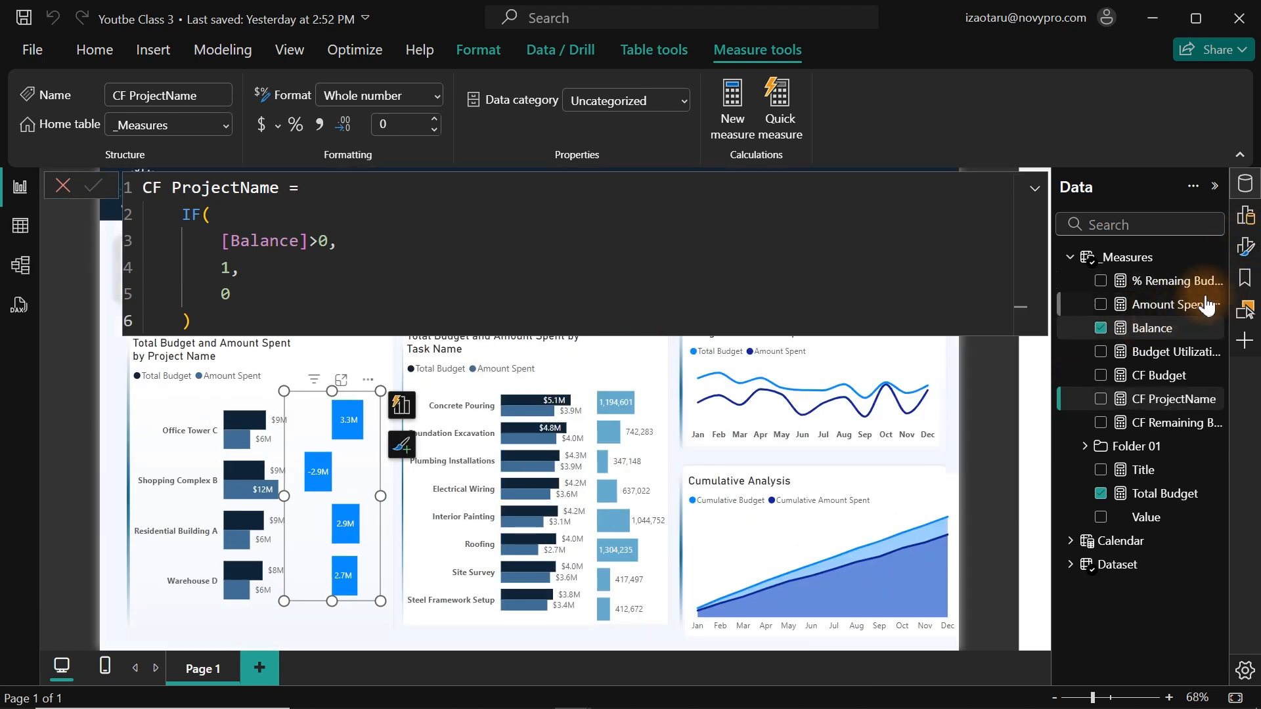
left_click(1246, 183)
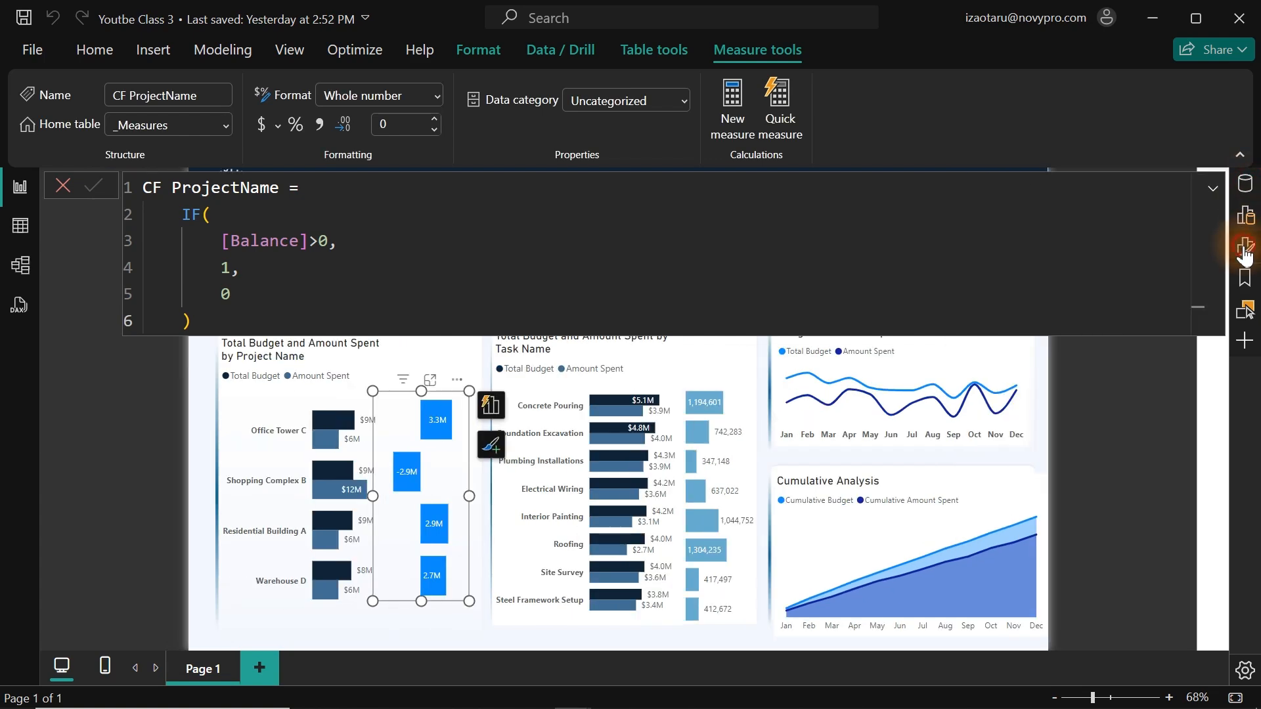
left_click(1245, 247)
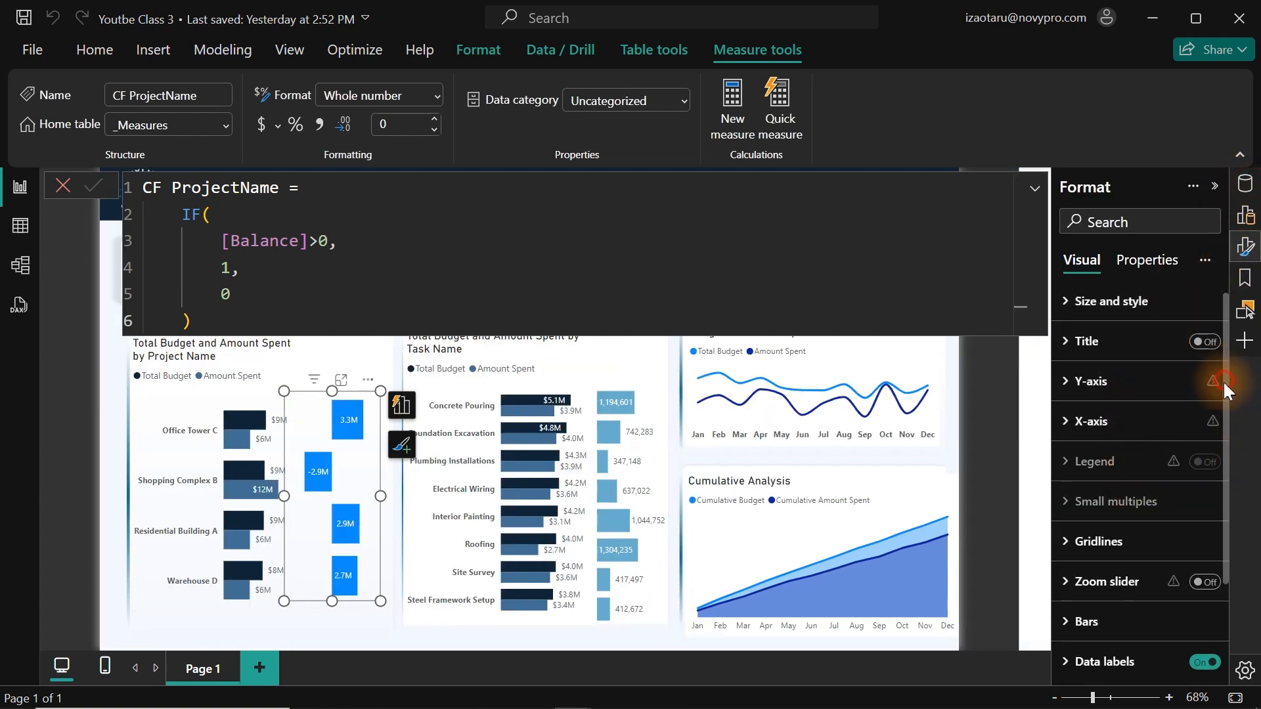
scroll(1223, 380, "down", 2)
left_click(1103, 502)
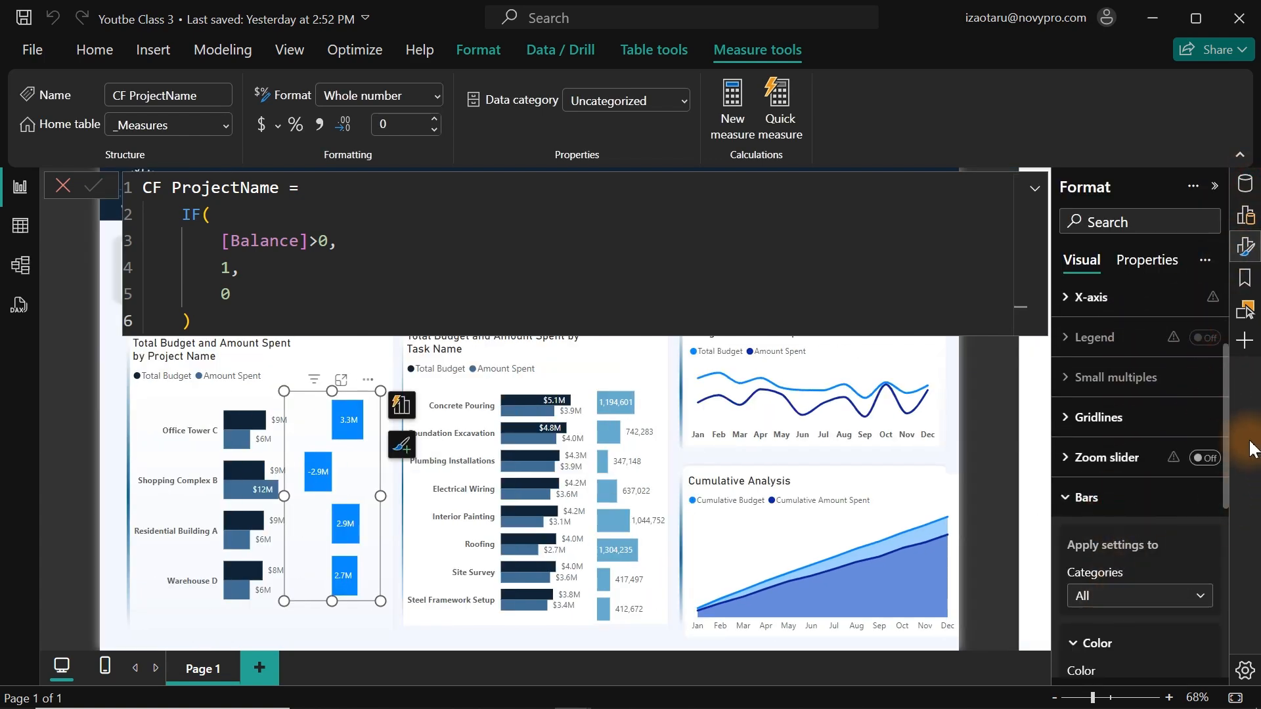
left_click_drag(1224, 406, 1225, 506)
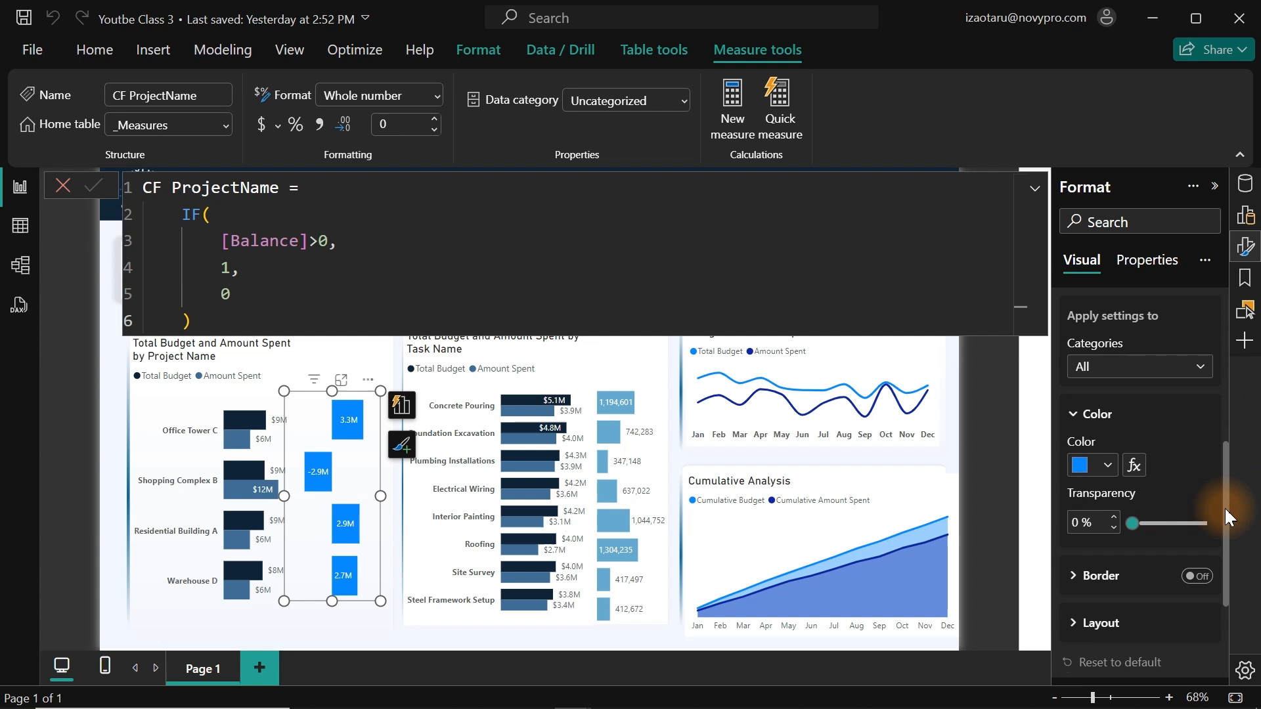
left_click(1134, 455)
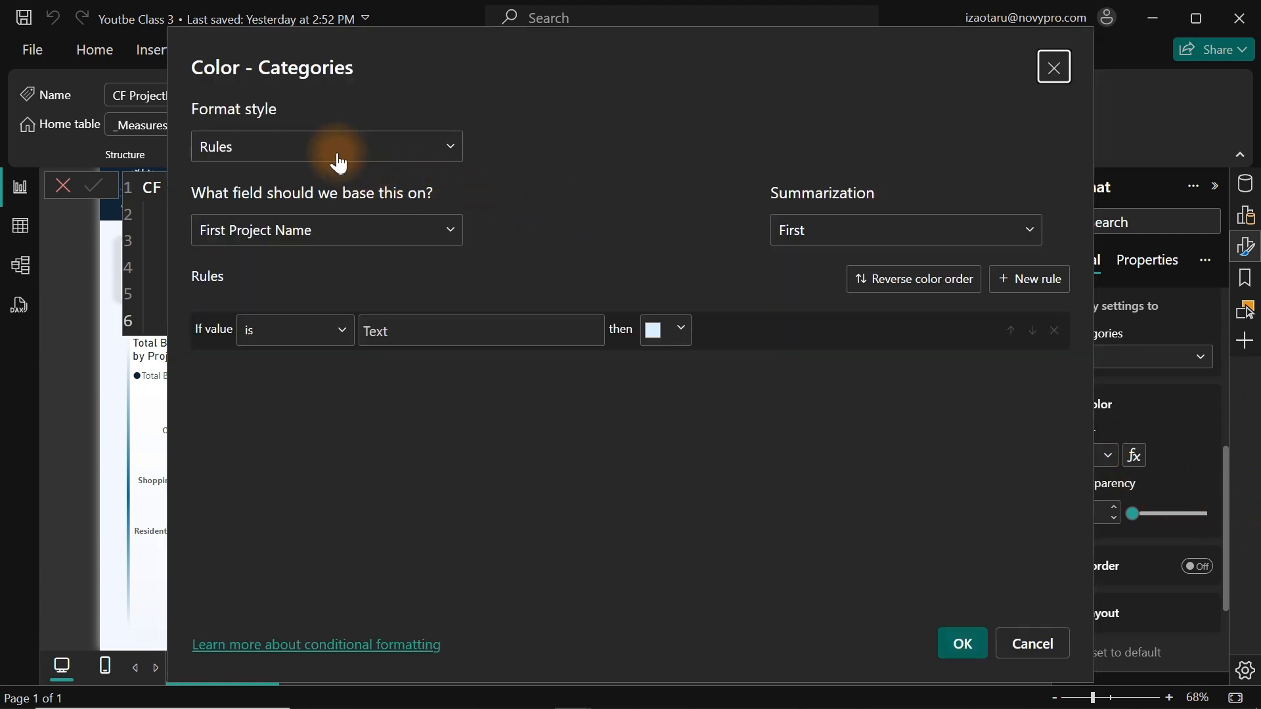
- Keep Rules as the format style and base the Project Name balance bar colours on the CF ProjectName measure
left_click(339, 163)
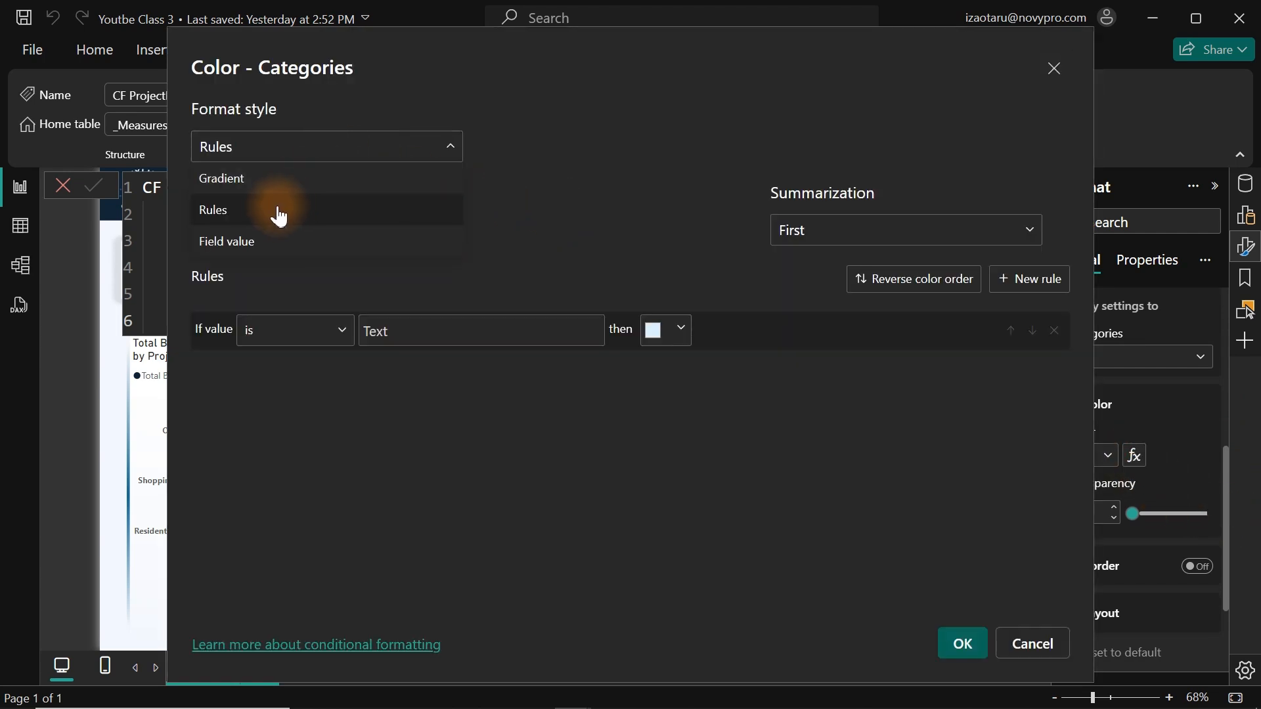
left_click(258, 215)
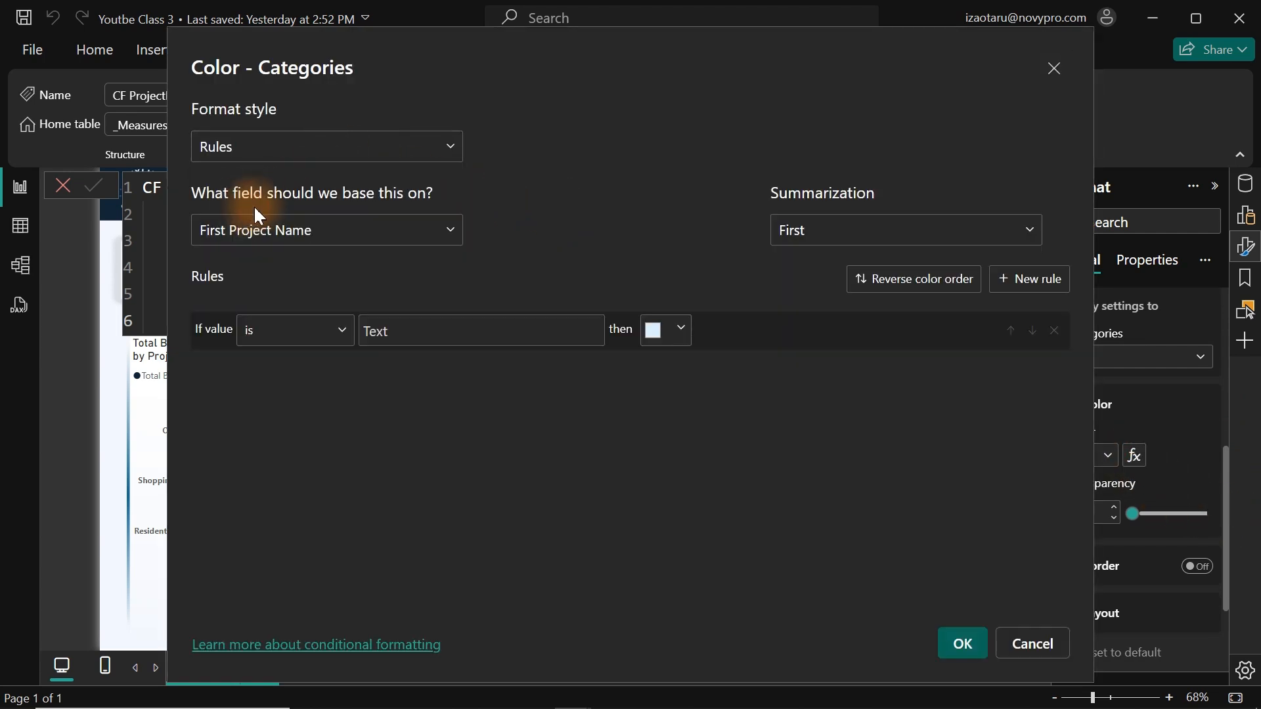
left_click(433, 237)
type("cf")
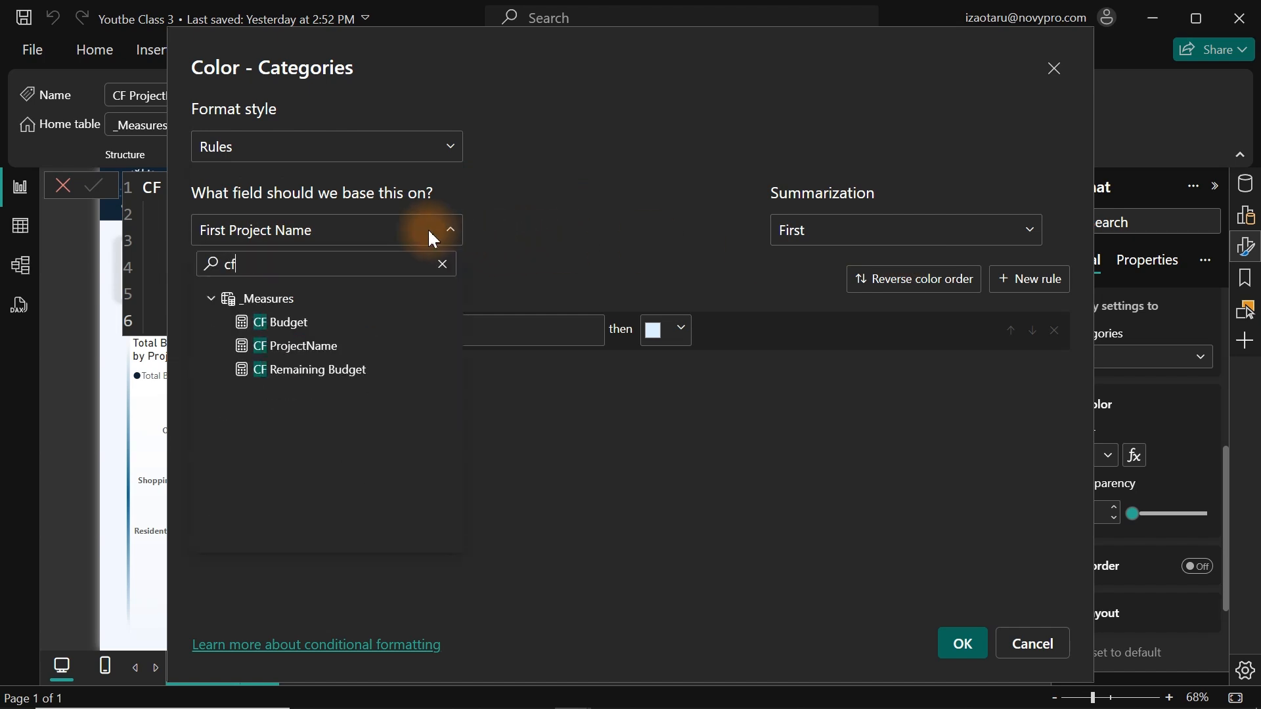
left_click(292, 346)
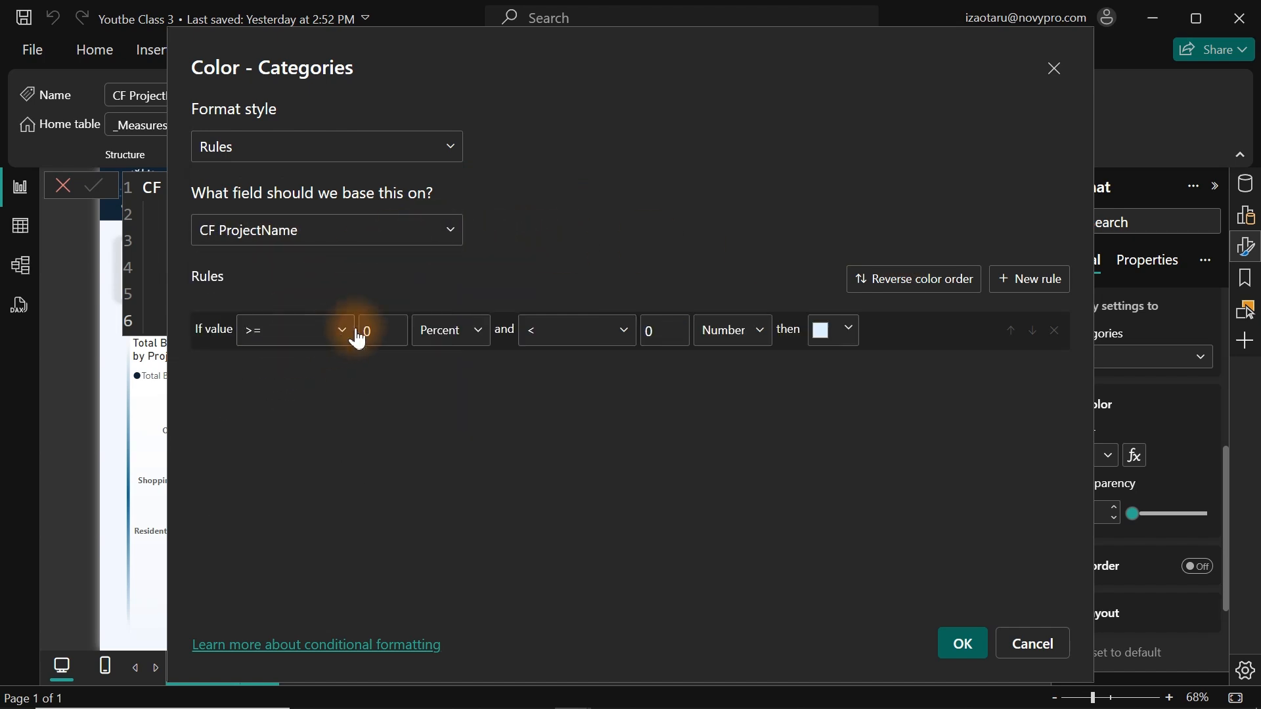
- Add a second colour rule for the Project Name balance bars and set both rules to the equals condition
left_click(1040, 281)
left_click(330, 353)
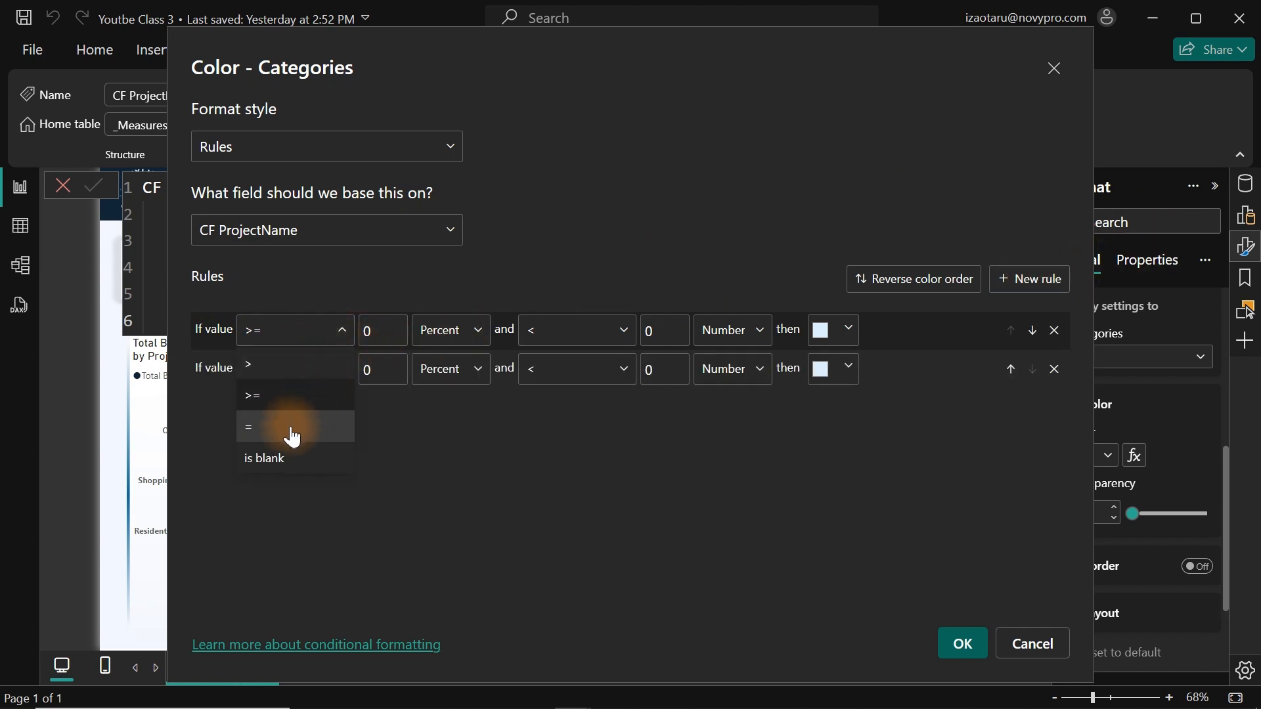
left_click(290, 427)
left_click(298, 370)
left_click(284, 468)
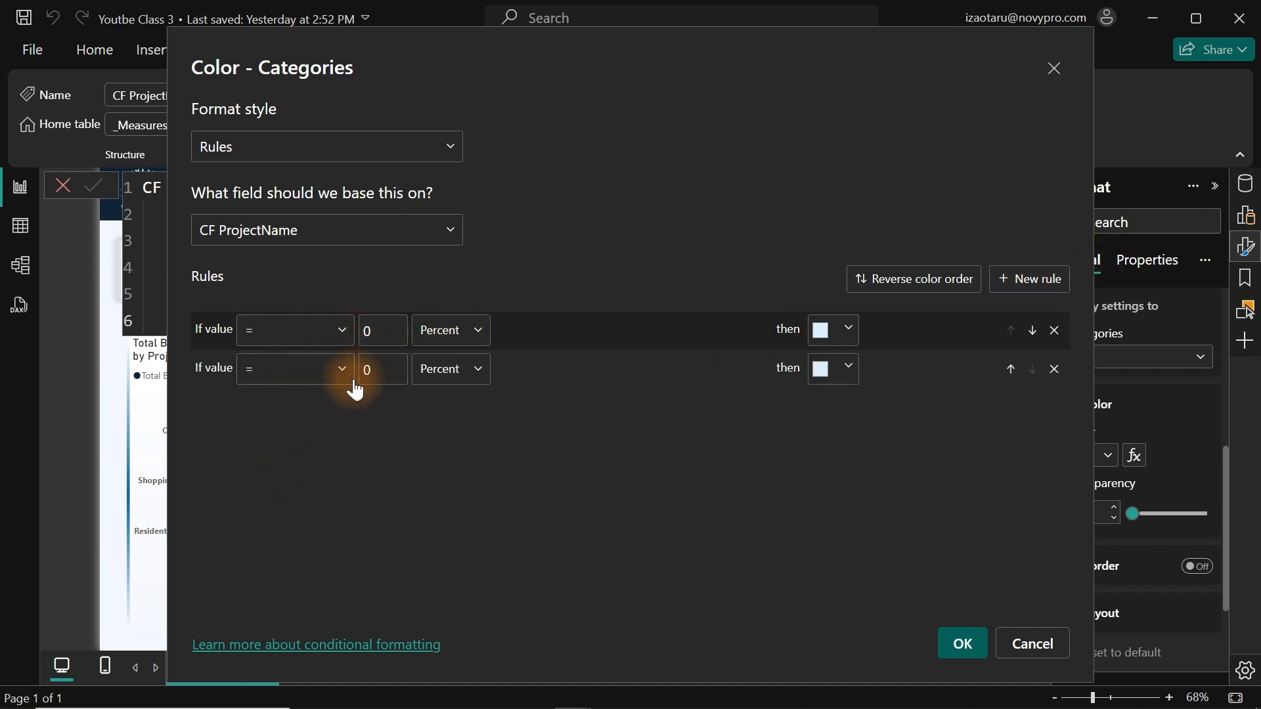
- Make the first rule match the value 1 and give it the custom light blue #6BAECE
left_click(383, 332)
key("BackSpace")
type("1")
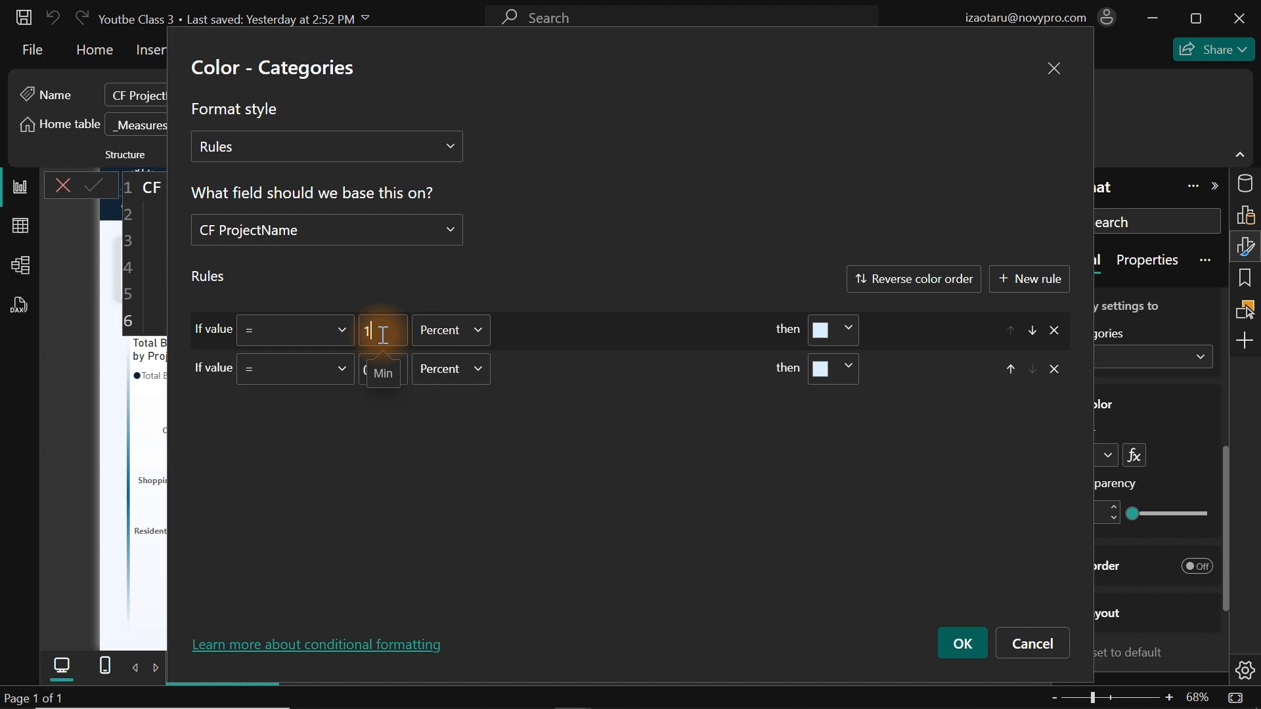
left_click(853, 328)
left_click(780, 612)
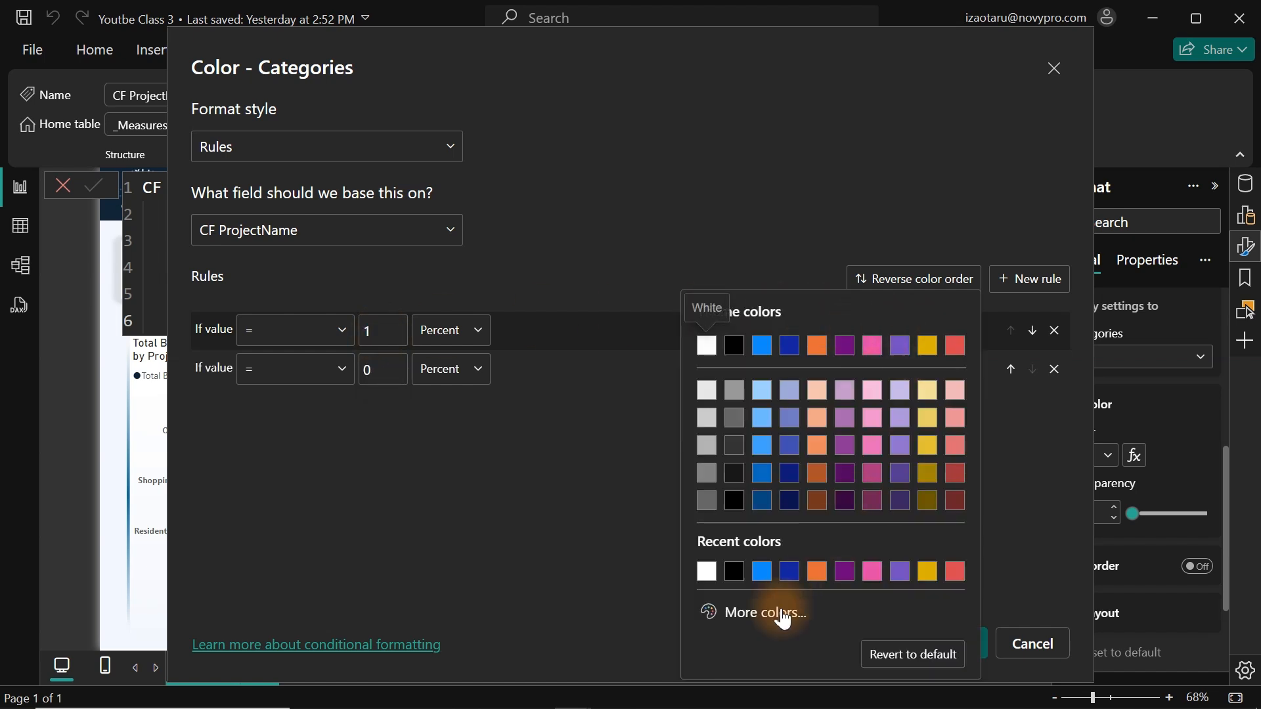
type("#6BAECE")
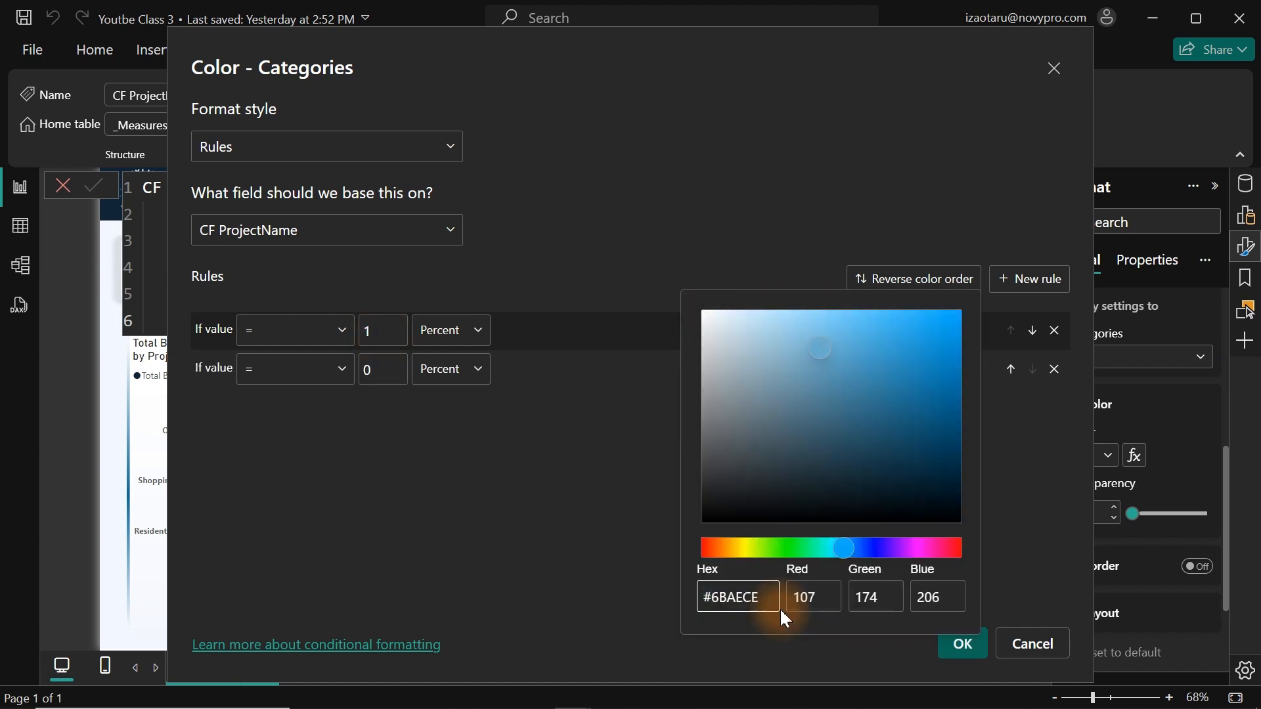
left_click(565, 489)
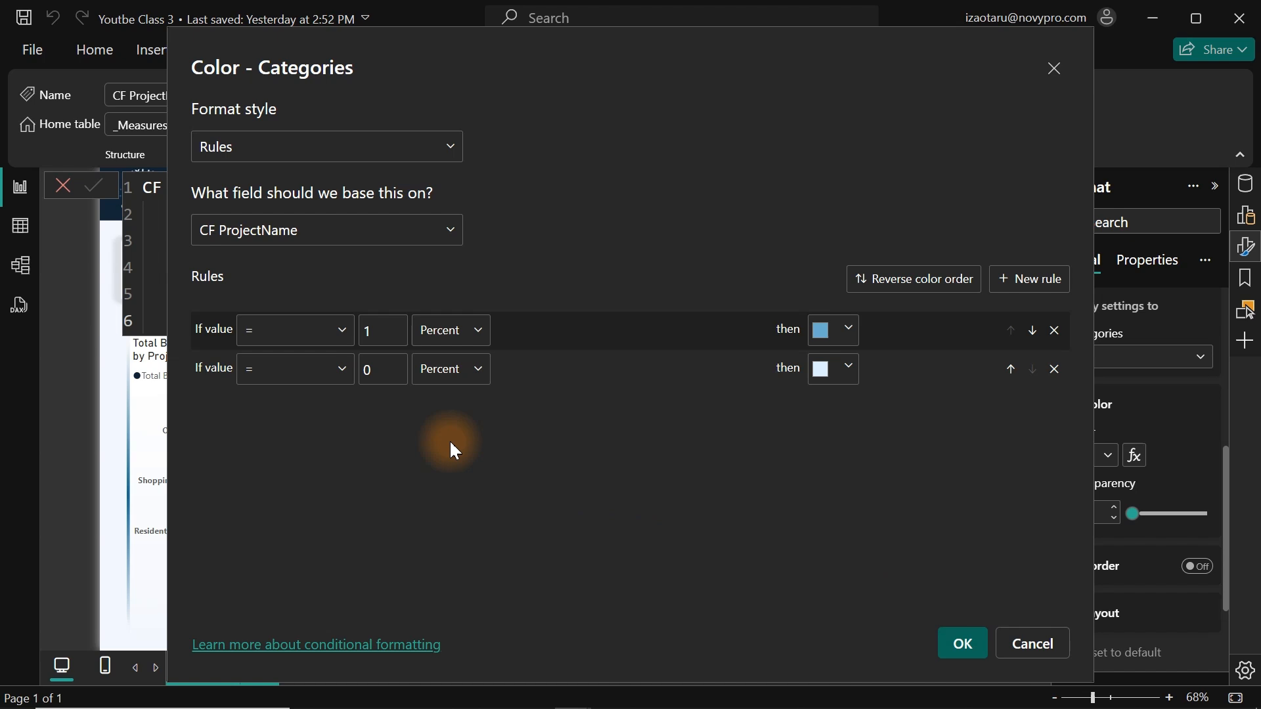
- Colour the rule for value 0 red and apply the conditional formatting to the Project Name balance bars
left_click(830, 375)
left_click(959, 84)
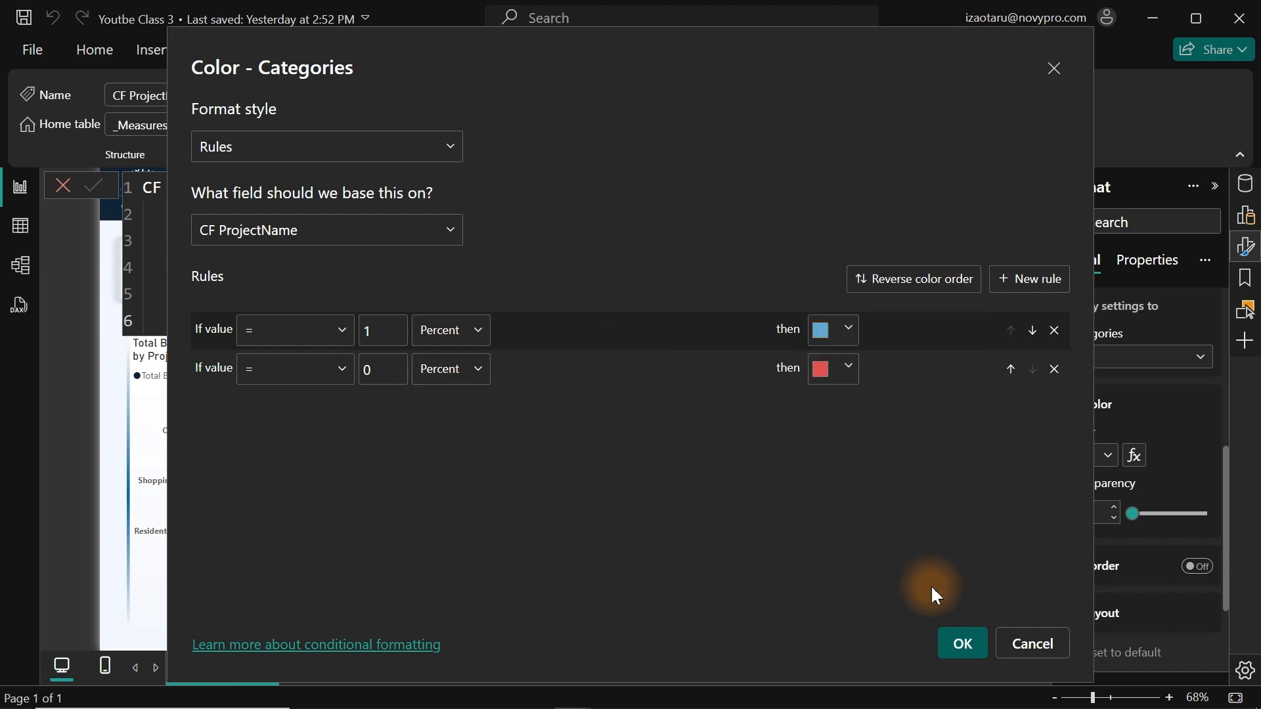
left_click(960, 644)
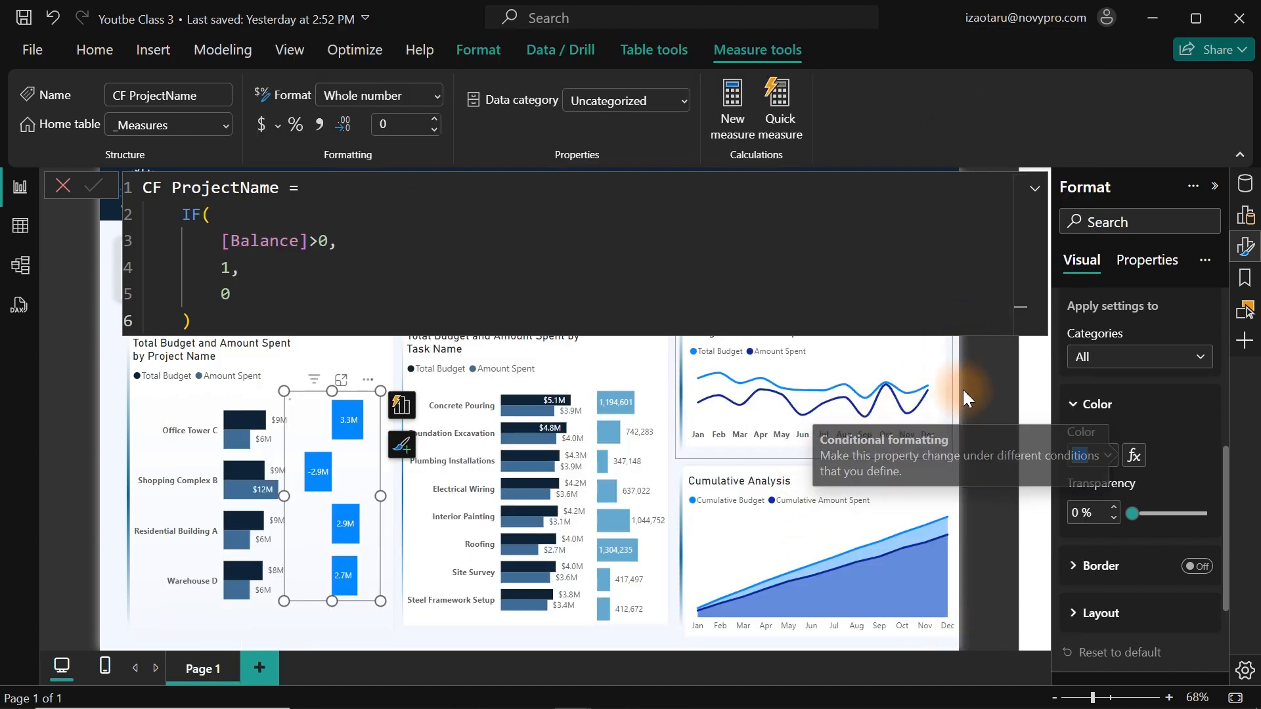
- Hide the formatting options, show the data fields and select the _Measures table
left_click(1246, 247)
left_click(1244, 185)
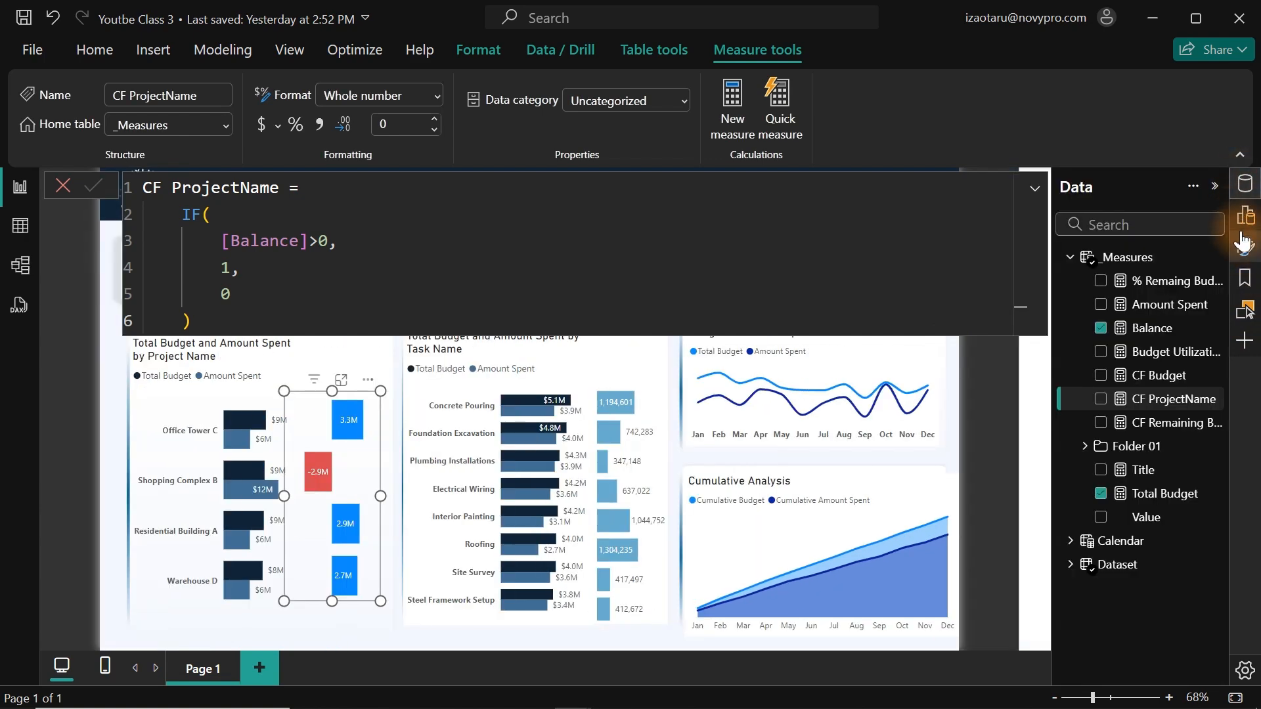
left_click(1114, 258)
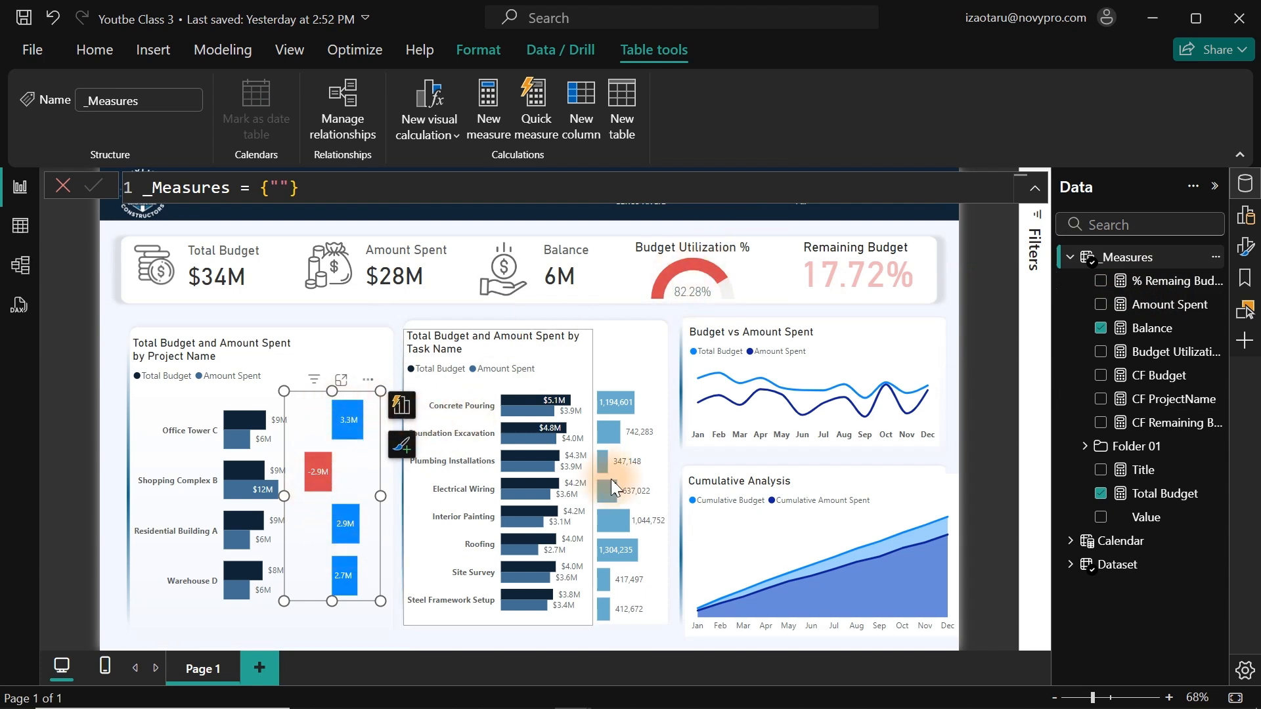
- Select the narrow balance chart beside the Task Name chart and open conditional formatting for its bar colour
left_click(659, 400)
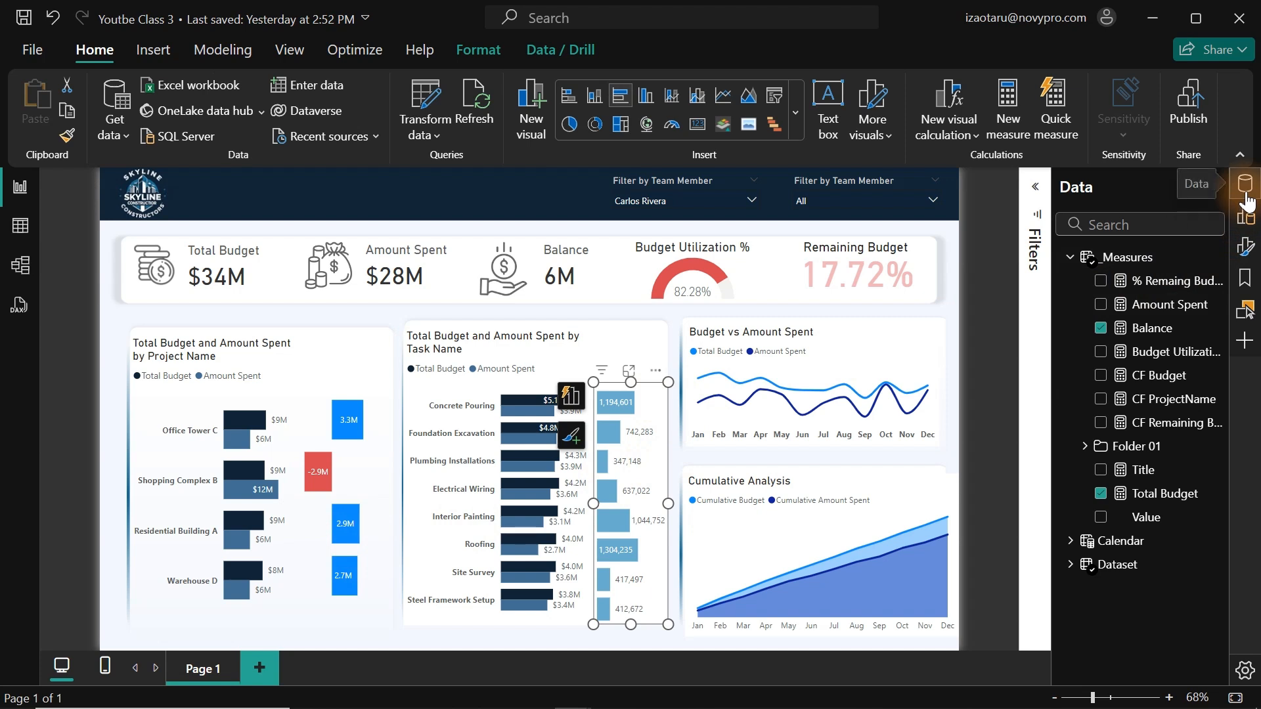
left_click(1246, 249)
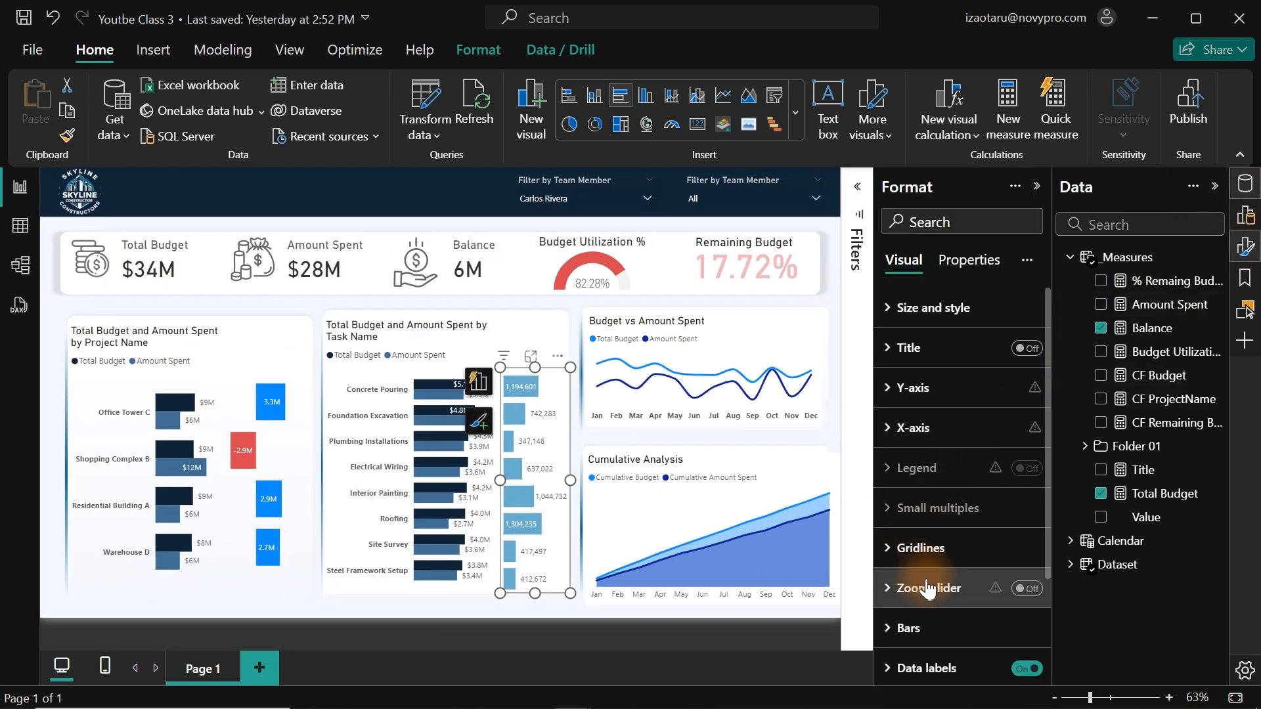
scroll(1047, 463, "down", 3)
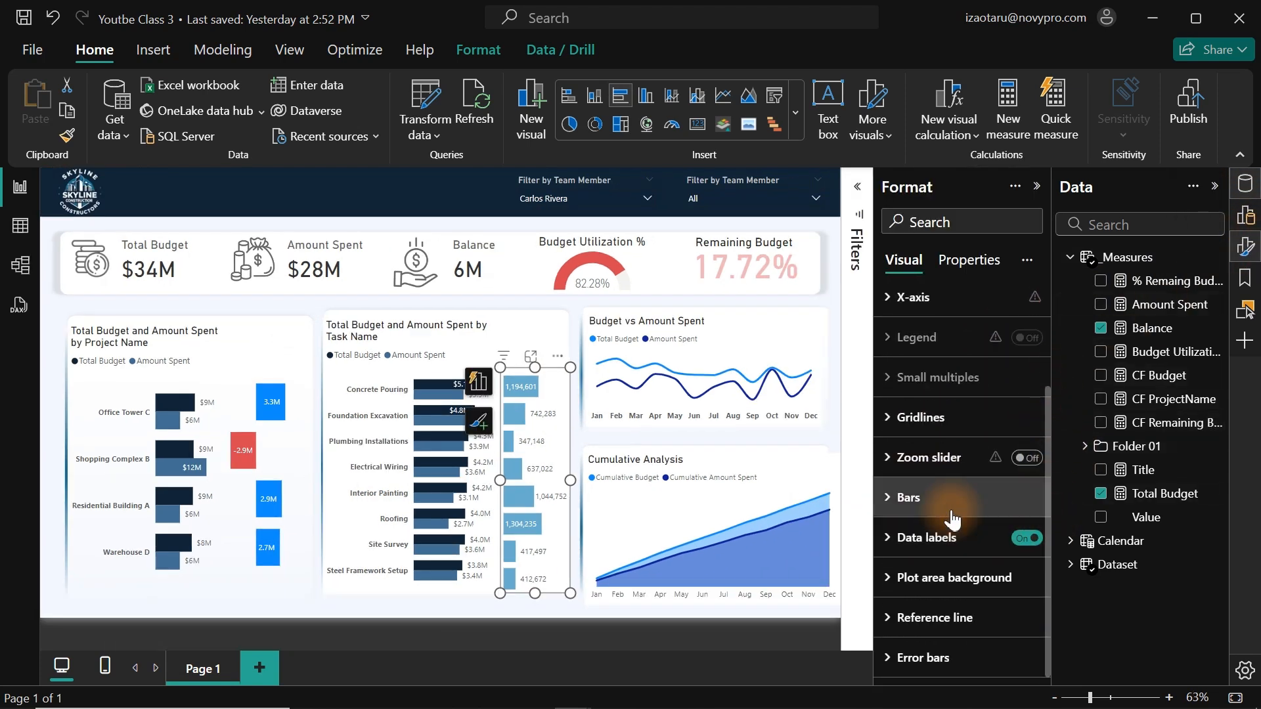
left_click(917, 502)
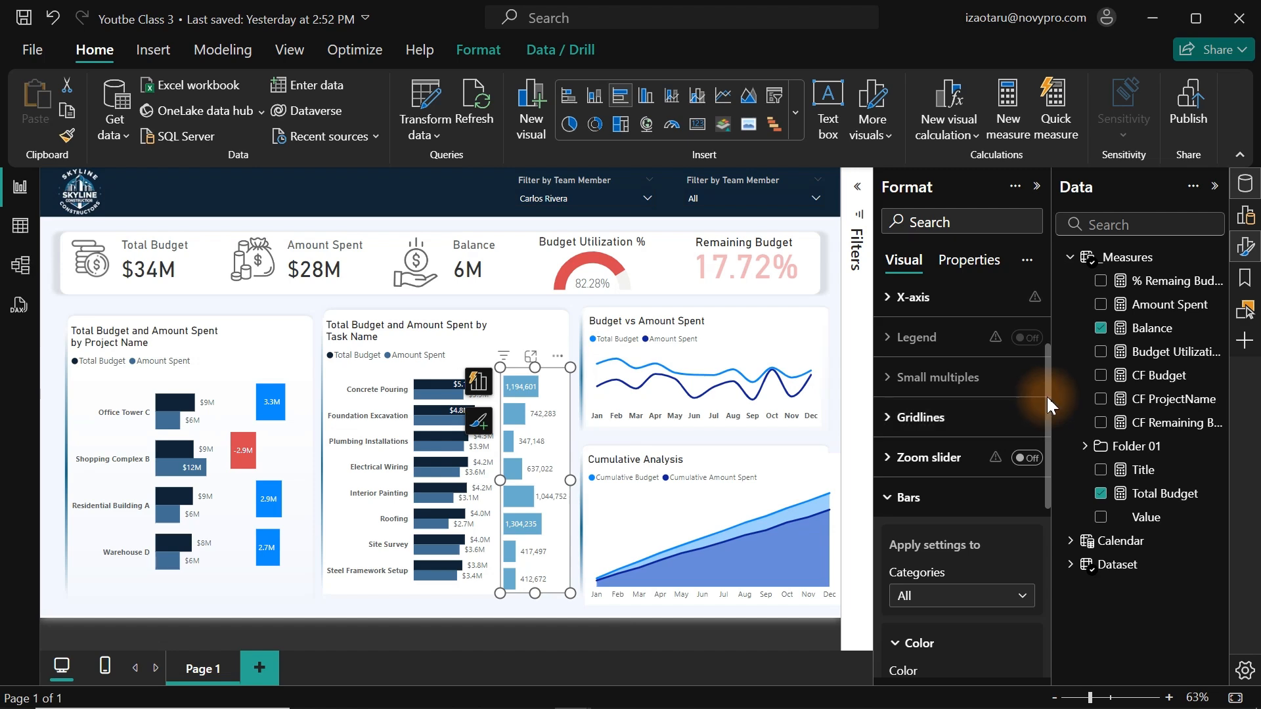
left_click_drag(1047, 396, 1046, 479)
scroll(1046, 479, "down", 1)
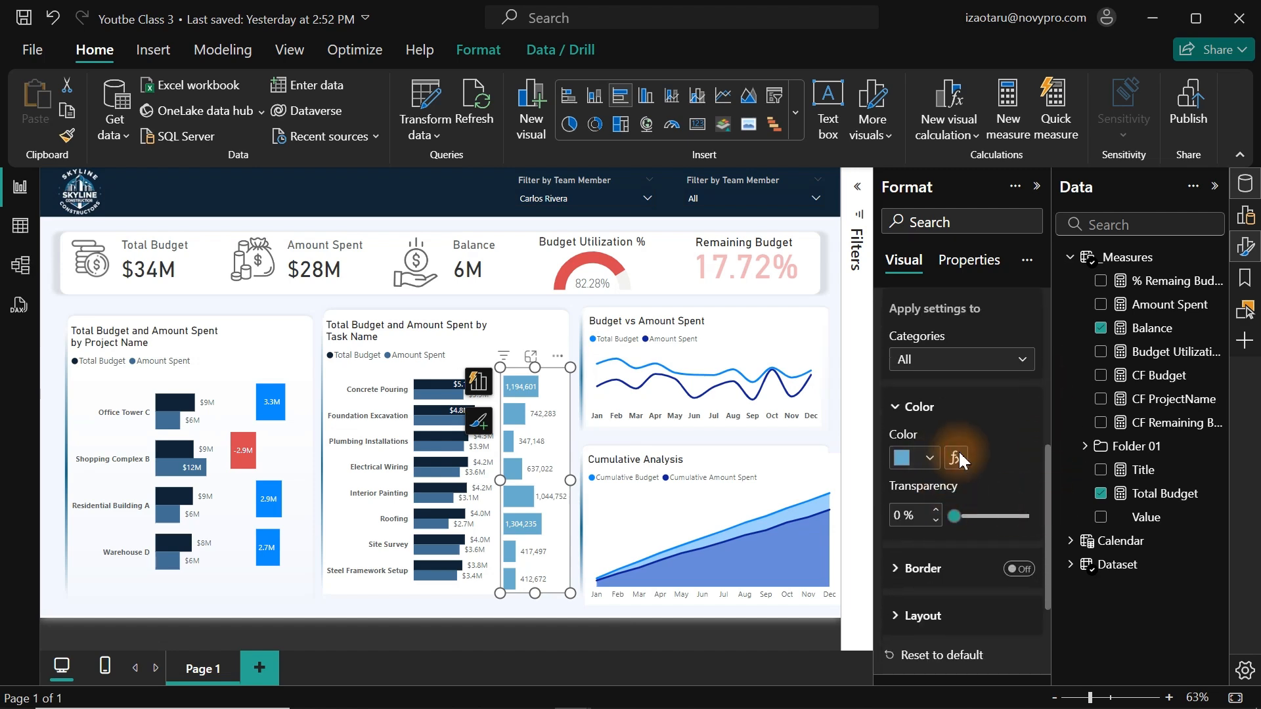
left_click(958, 450)
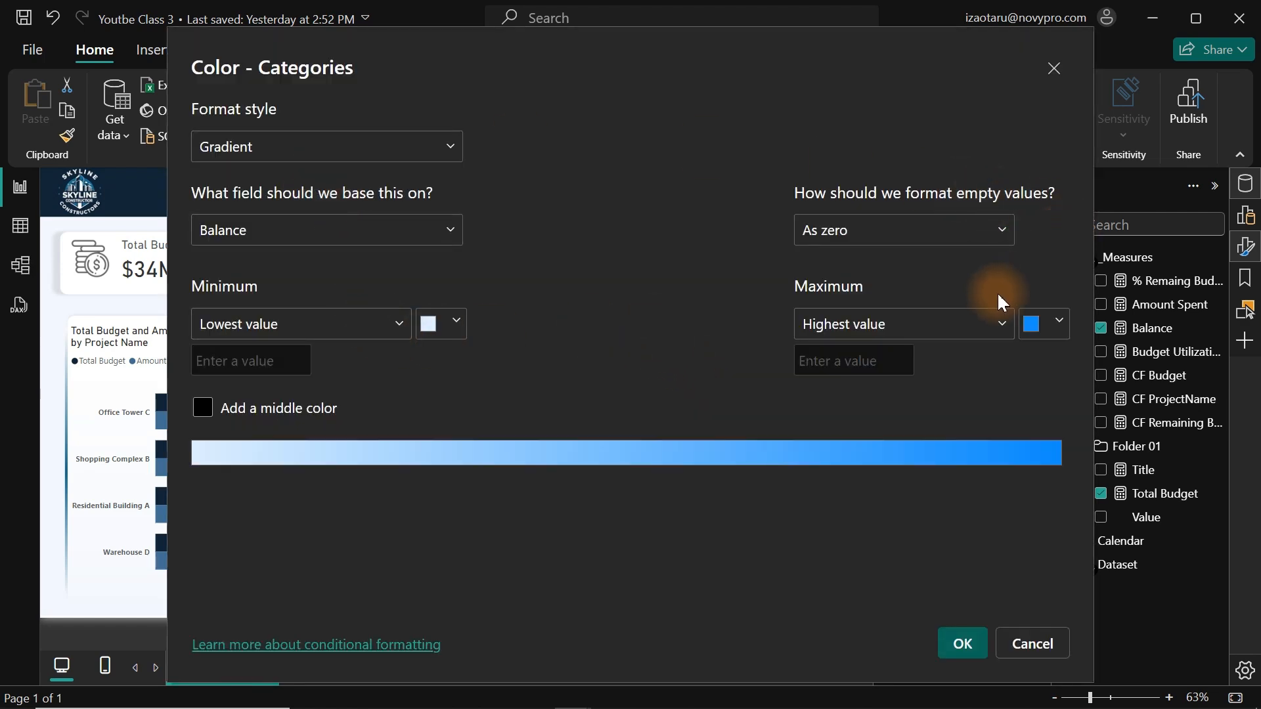
- Set the format style to Rules and base the Task Name balance bar colours on the CF ProjectName measure
left_click(277, 152)
left_click(265, 208)
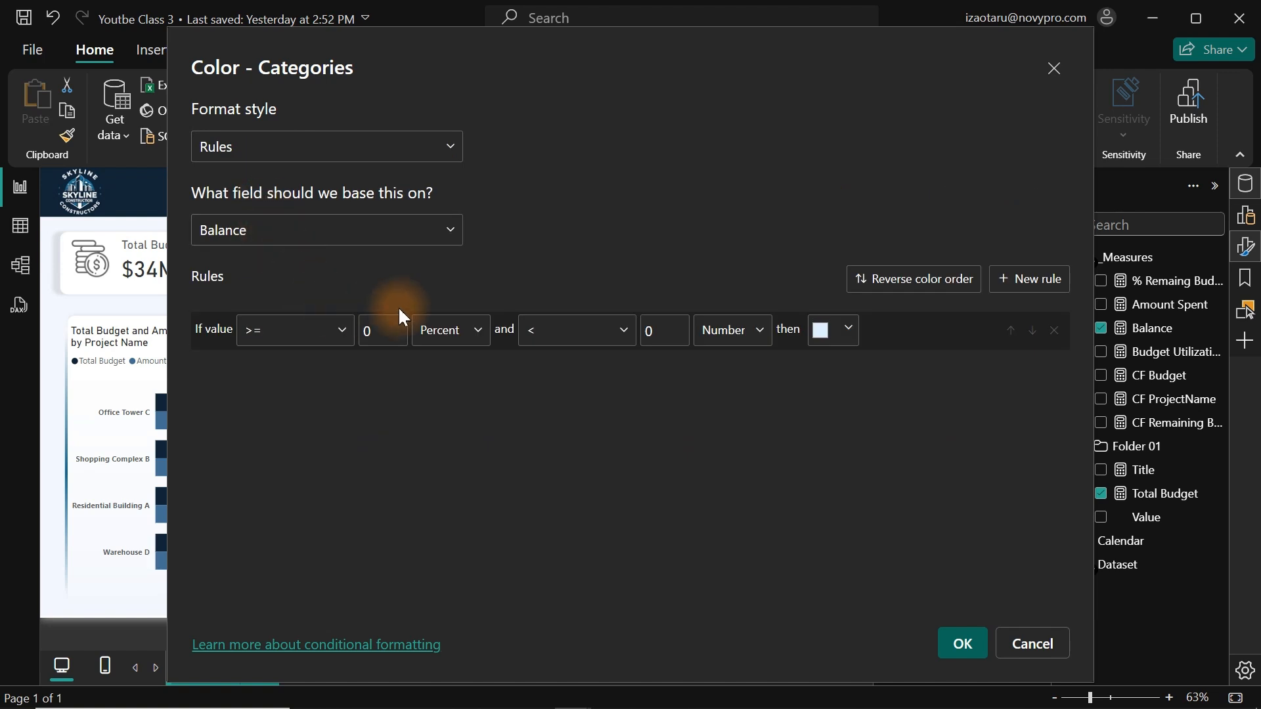
left_click(365, 243)
type("cf")
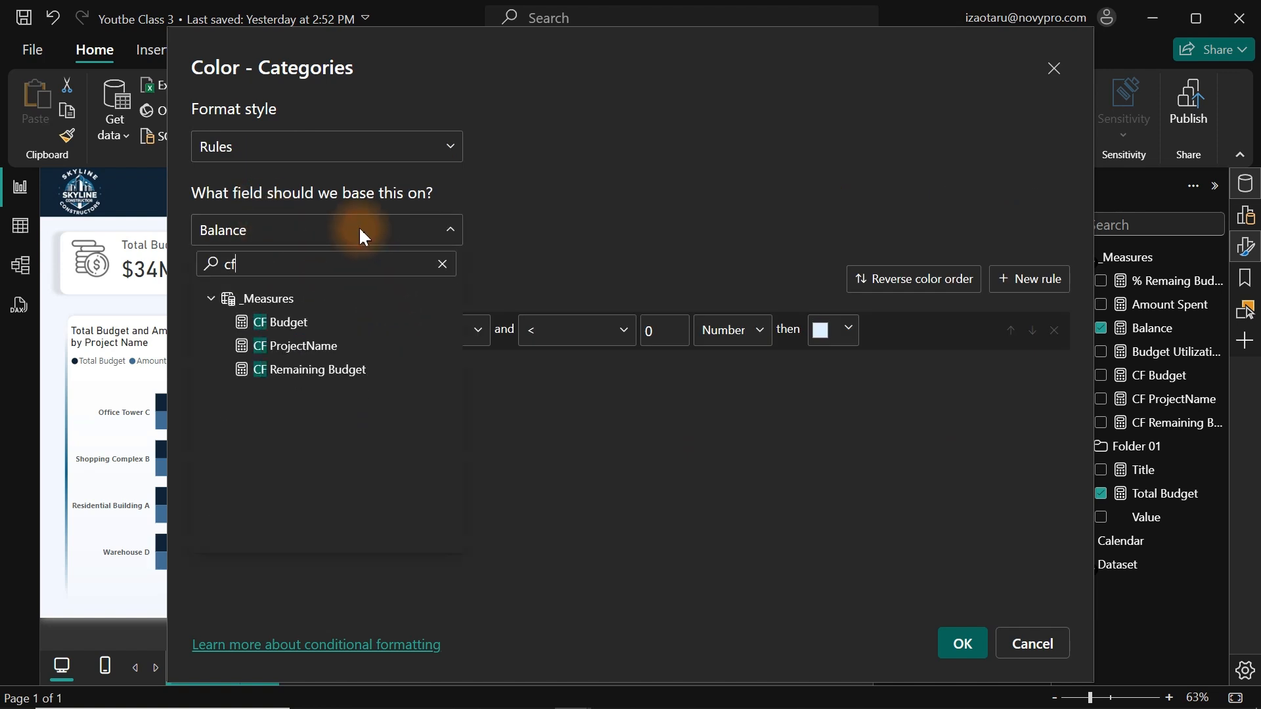
left_click(299, 348)
- Add a second colour rule for the Task Name balance bars and set both rules to the equals condition
left_click(1029, 279)
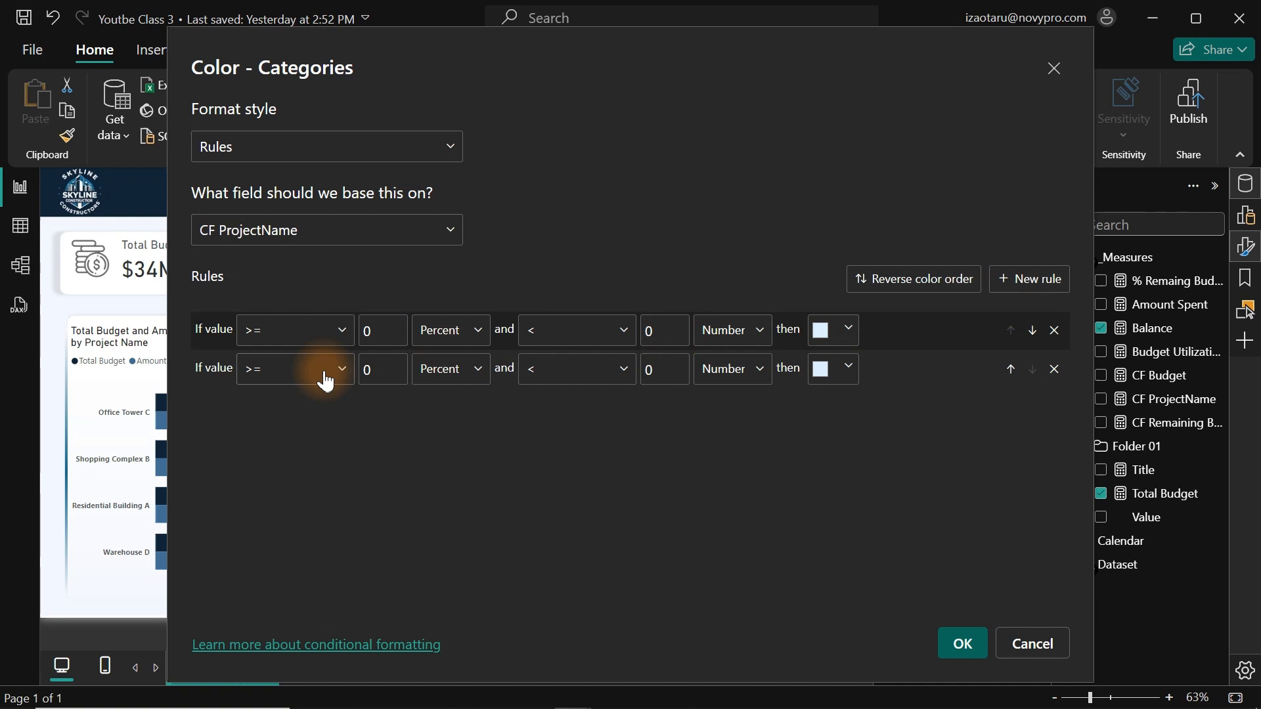
left_click(283, 331)
left_click(269, 424)
left_click(277, 373)
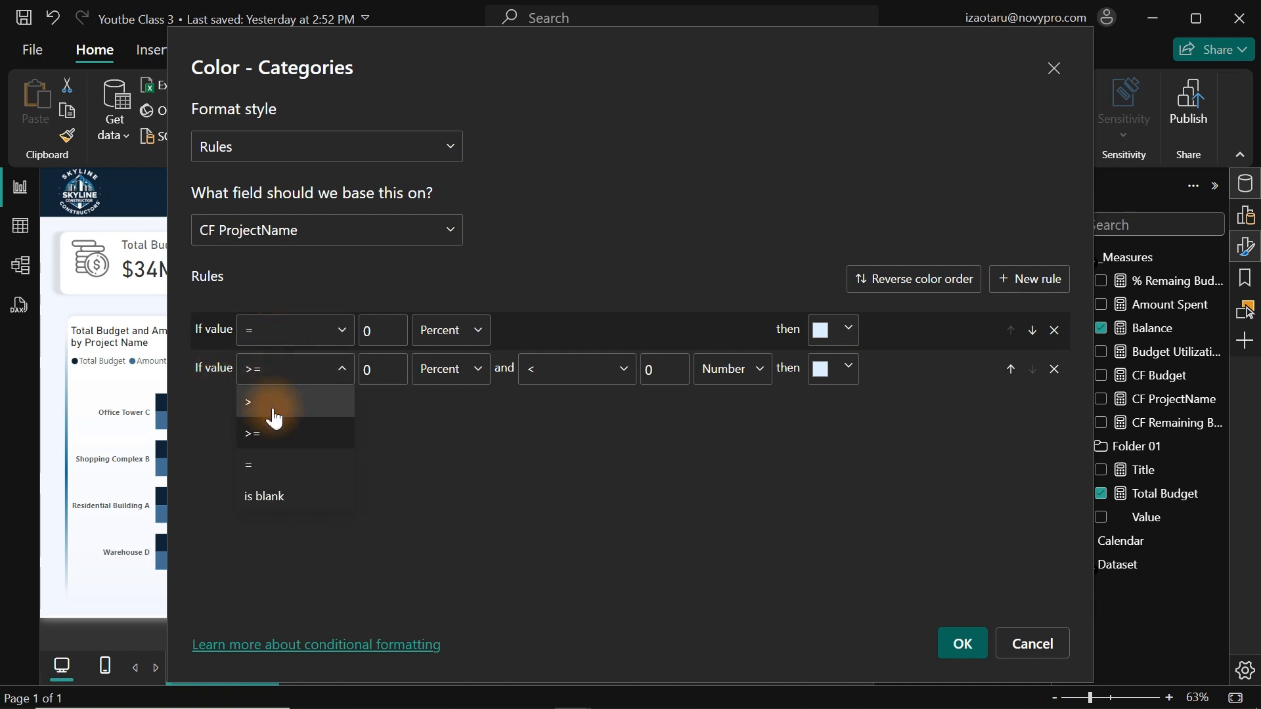
left_click(267, 466)
- Set the first Task Name balance rule to value 1 with the custom light blue #6BAECE
left_click(381, 331)
key("BackSpace")
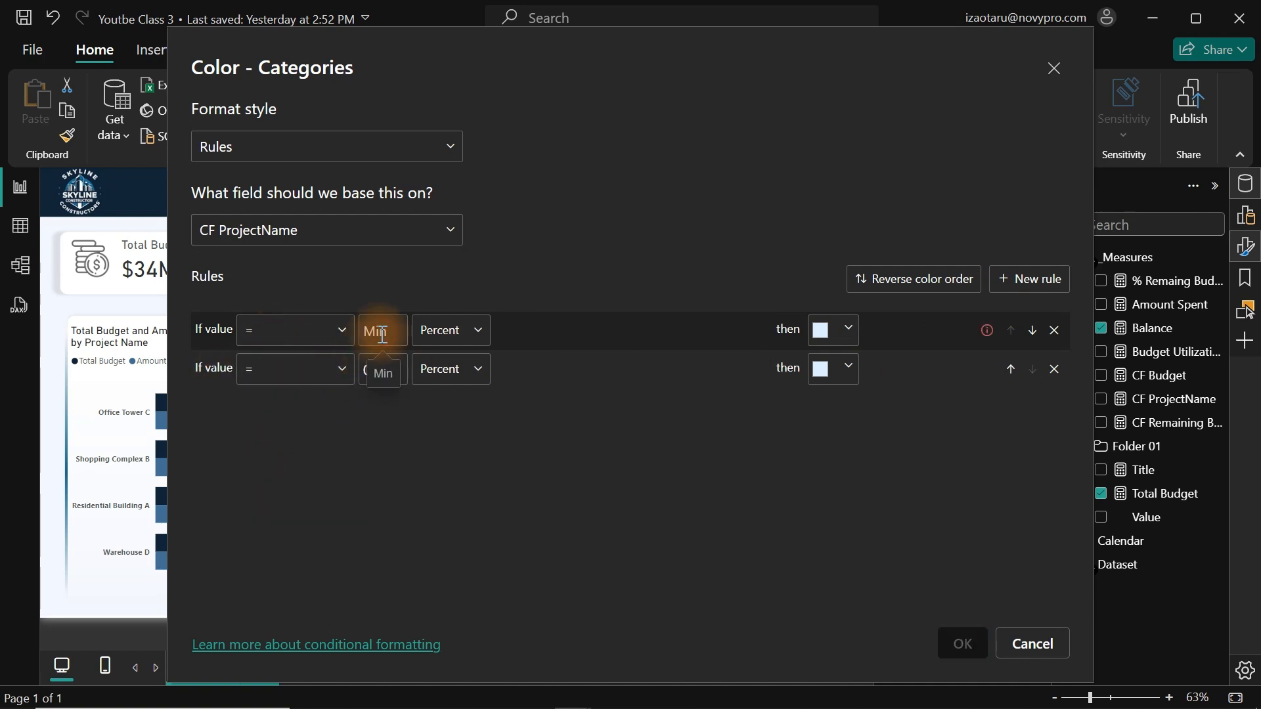
type("1")
left_click(812, 338)
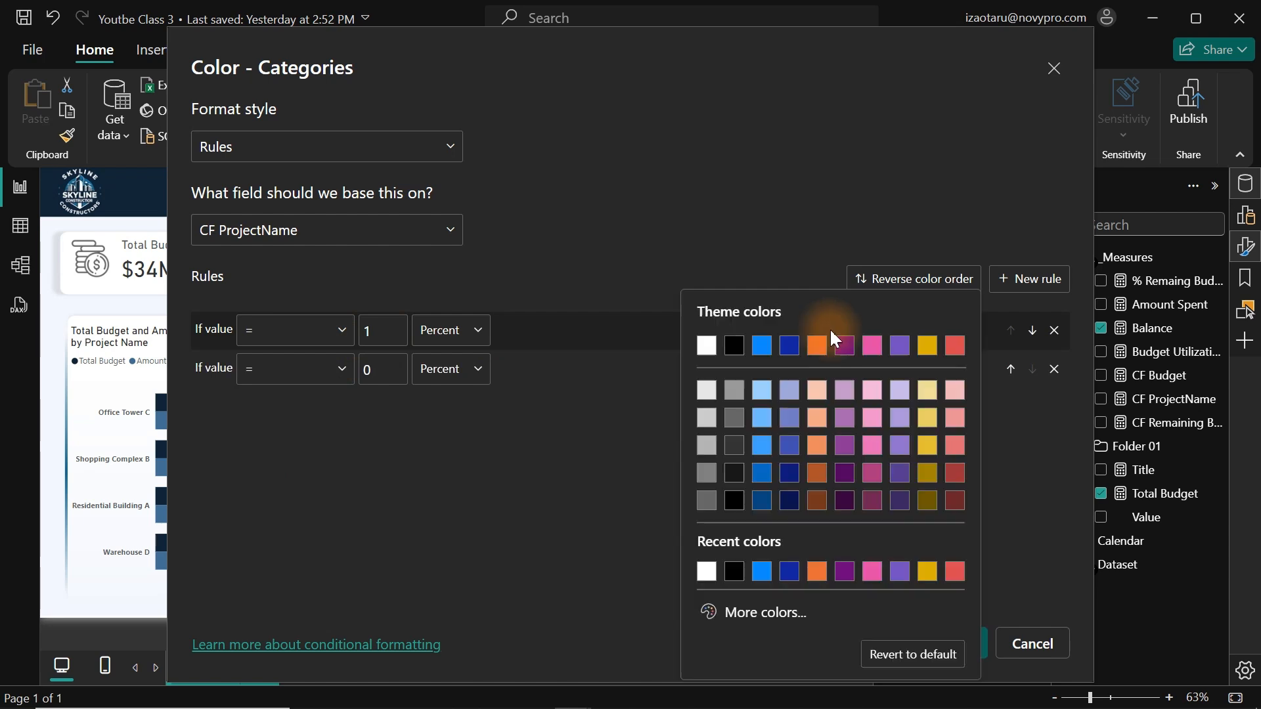
left_click(738, 611)
type("#6BAECE")
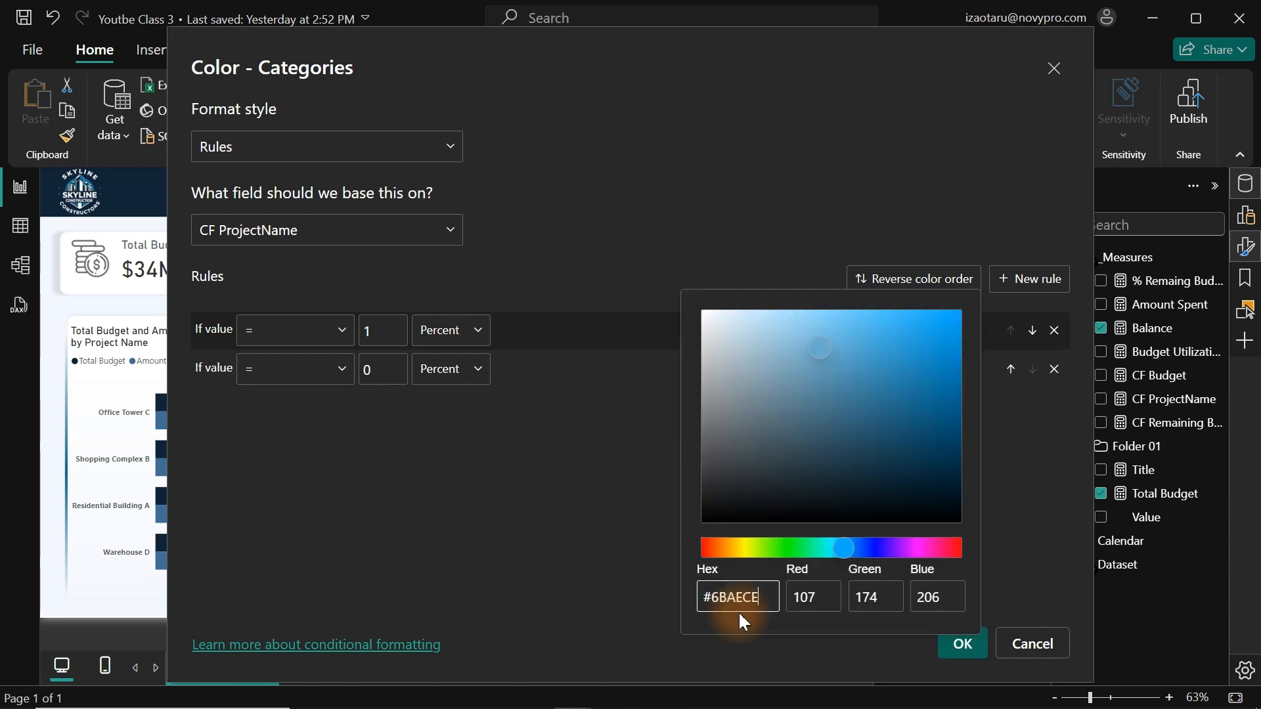
left_click(779, 594)
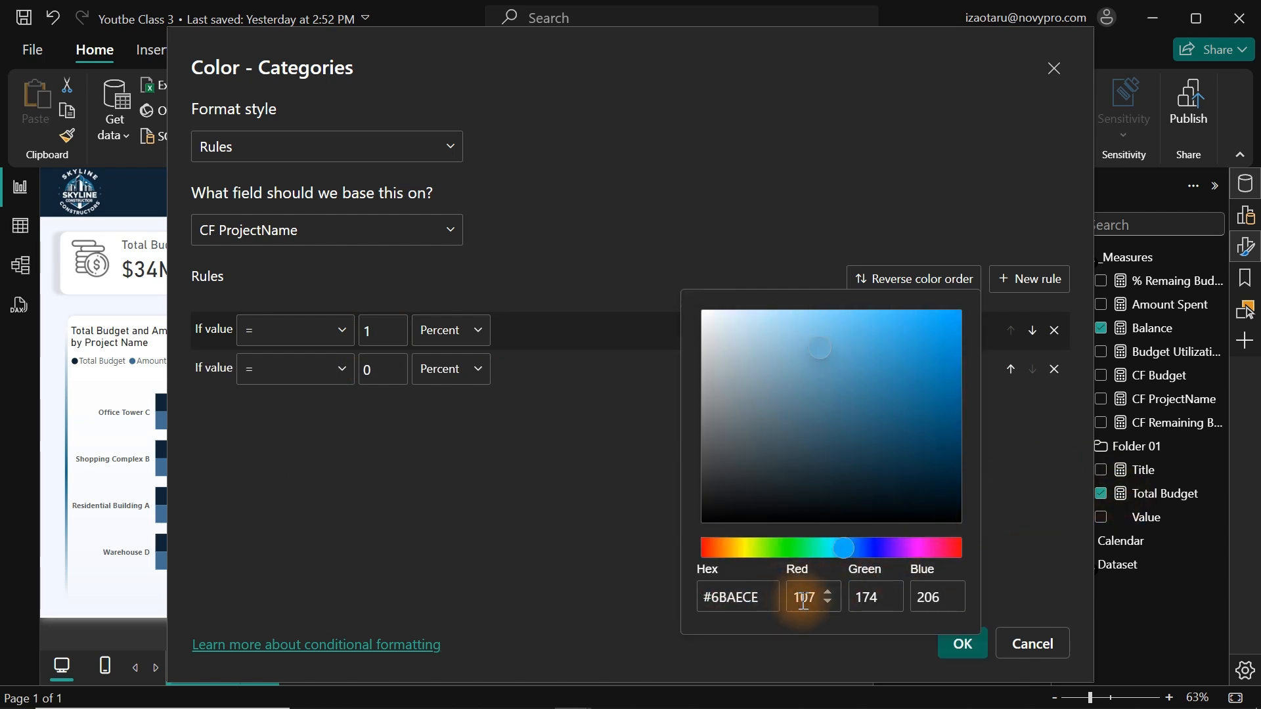
left_click(1044, 554)
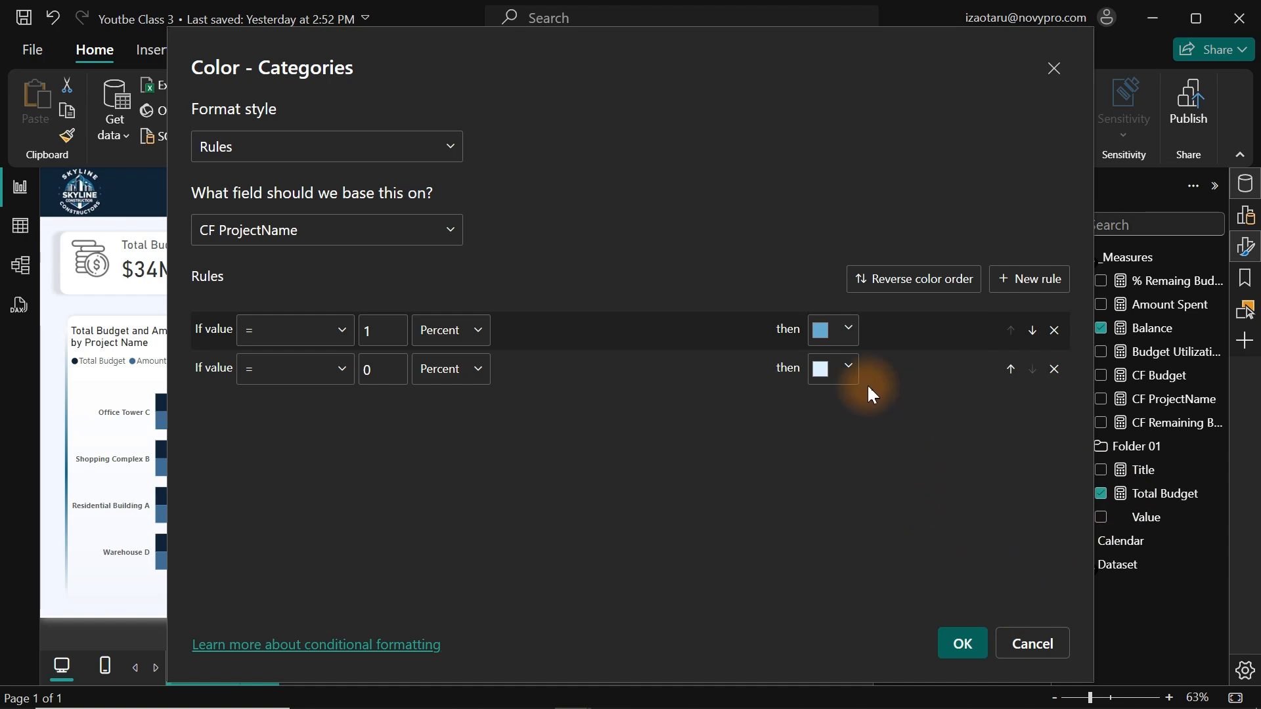
- Colour the rule for value 0 of the Task Name balance bars red
left_click(829, 369)
left_click(958, 84)
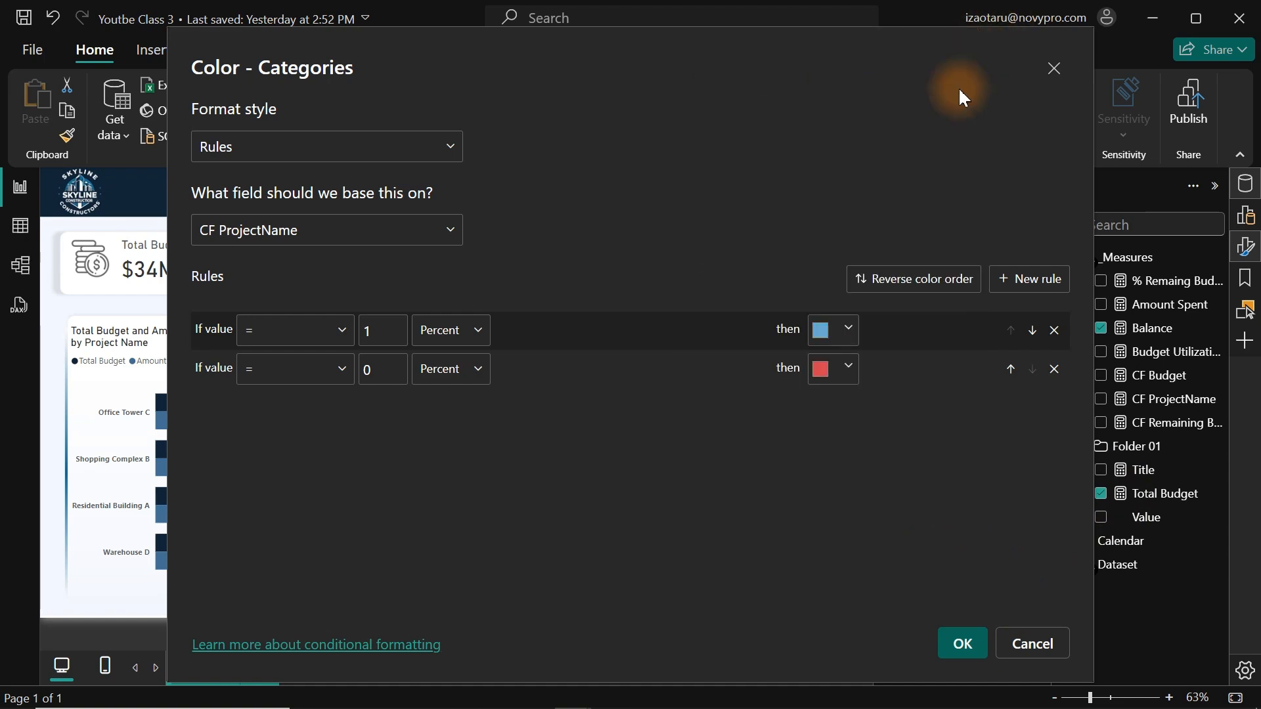
- Apply the CF ProjectName color rules to the task balance bars, using blue for 1 and red for 0
left_click(960, 644)
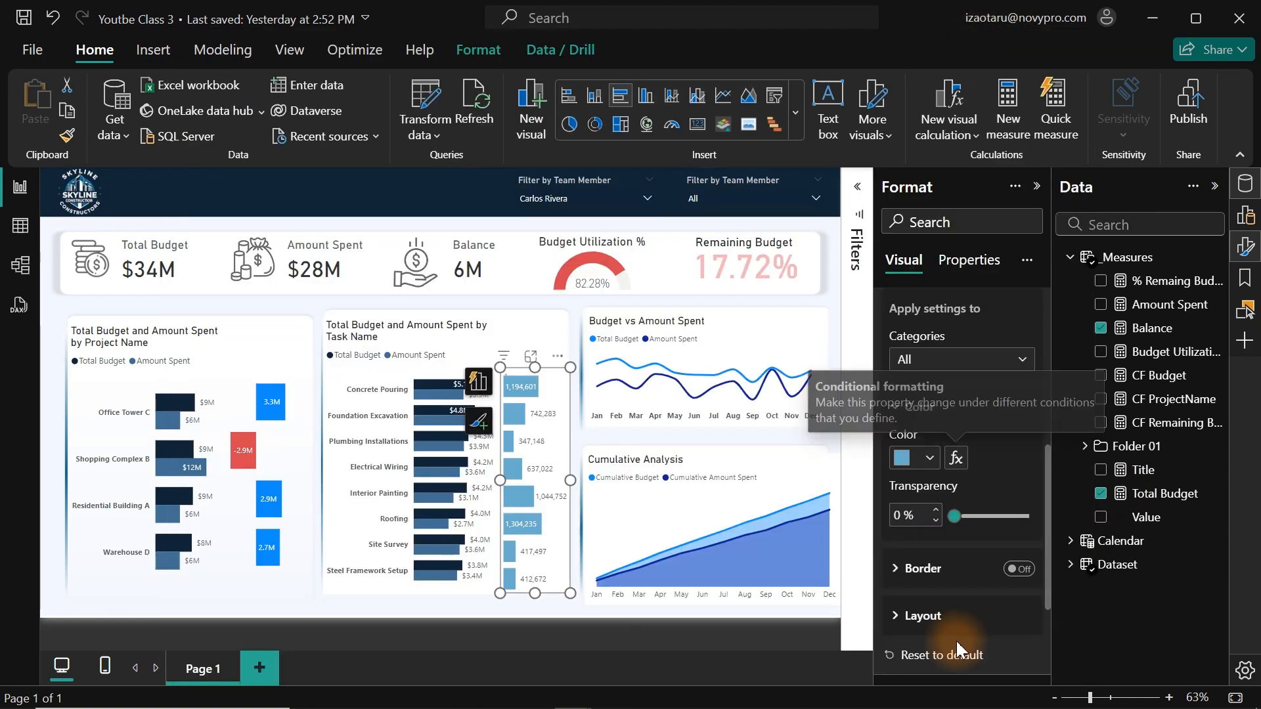
mouse_move(679, 526)
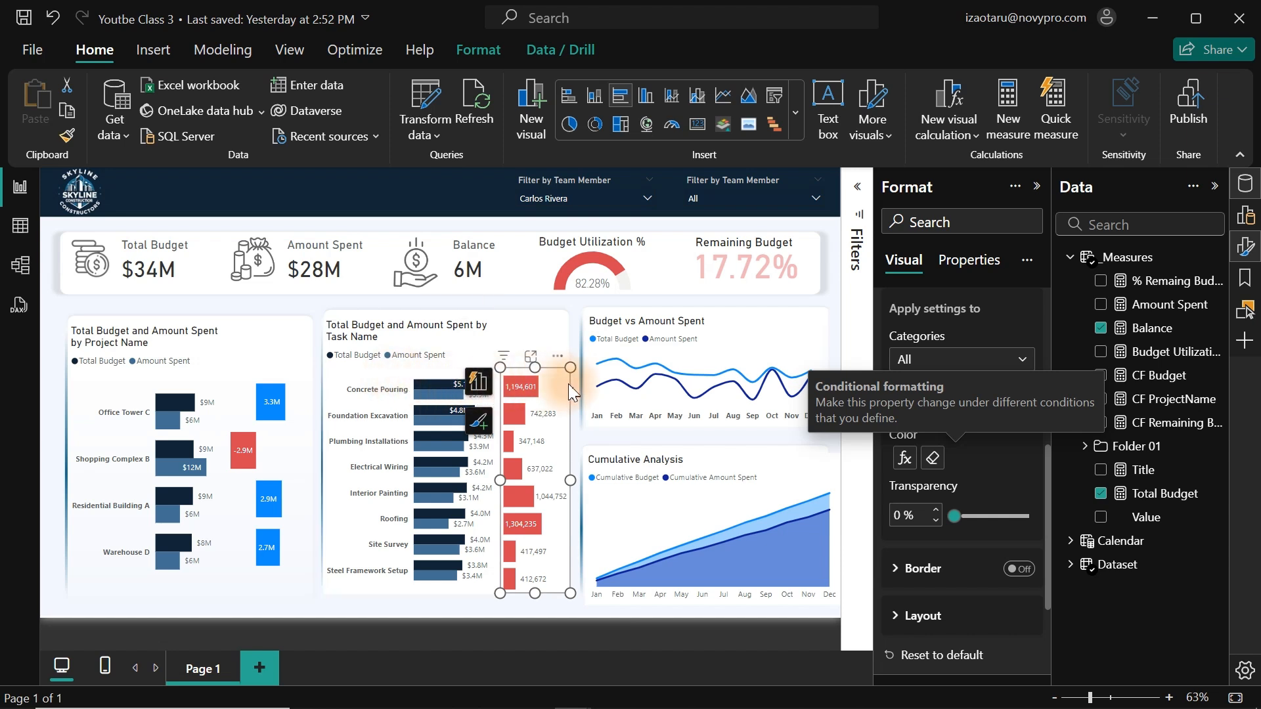
left_click(478, 388)
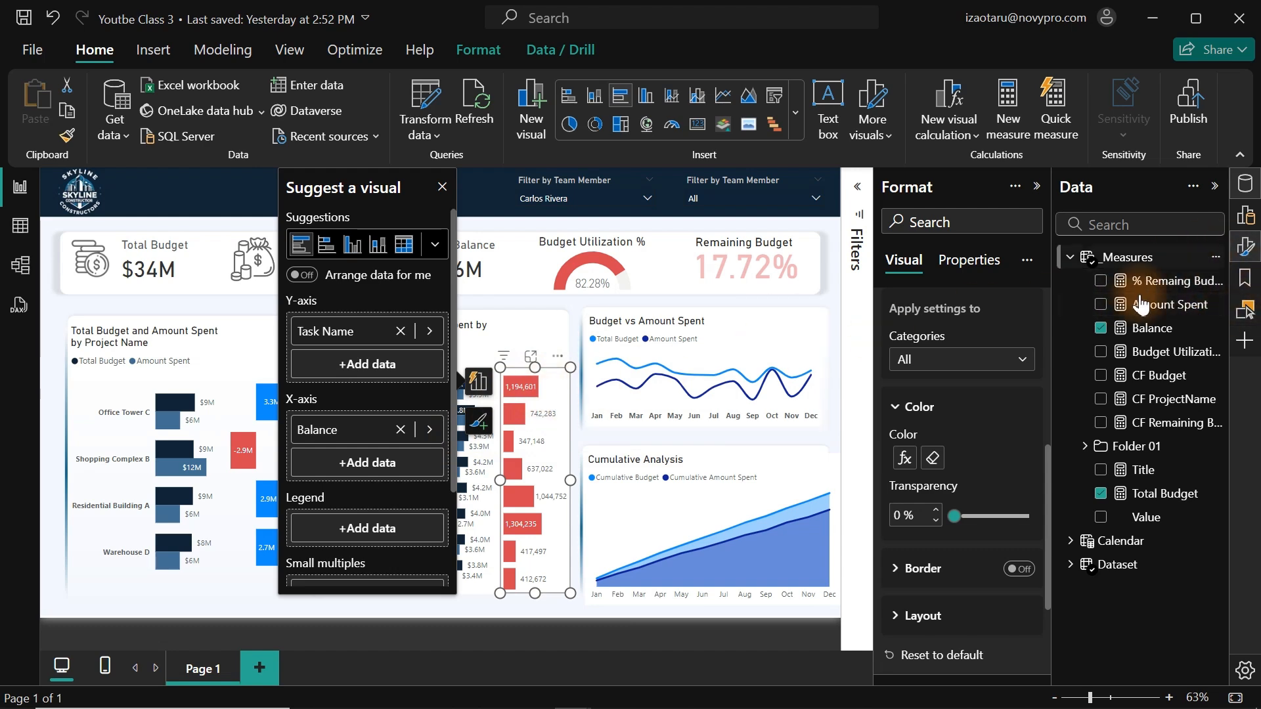
- Change both color rules of the task balance bars from percent to Number and apply them
left_click(908, 458)
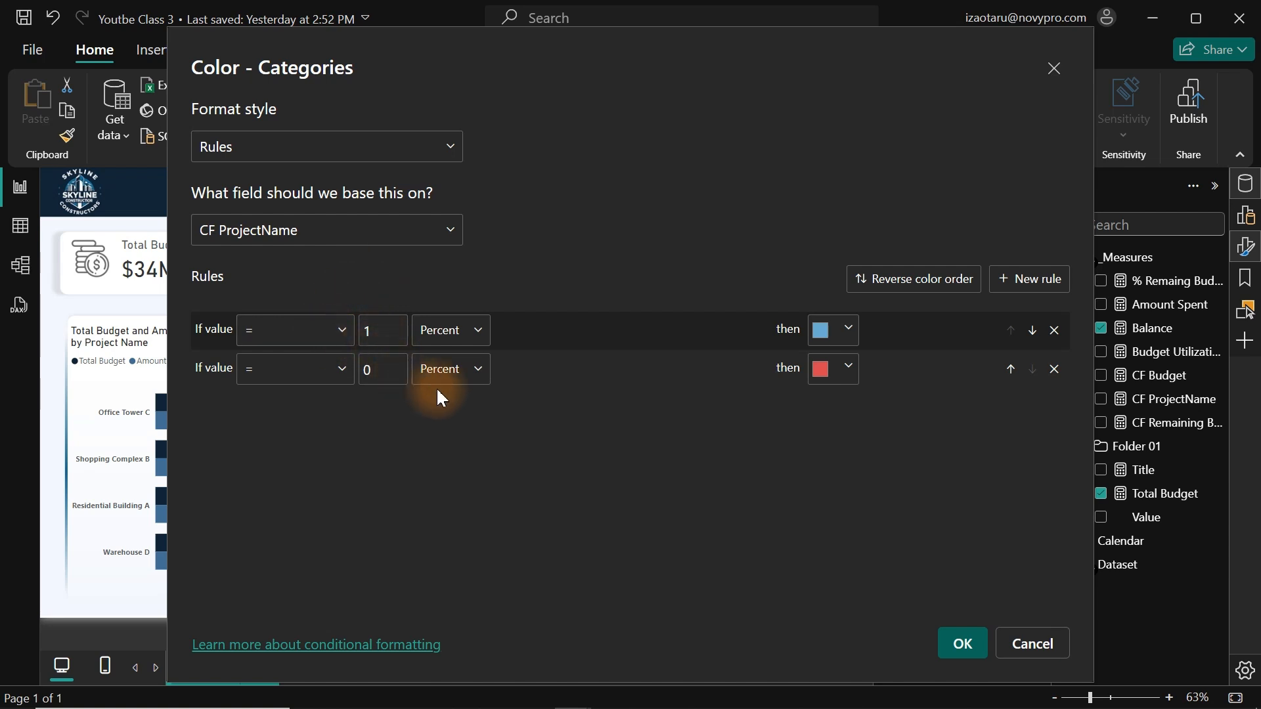
left_click(469, 353)
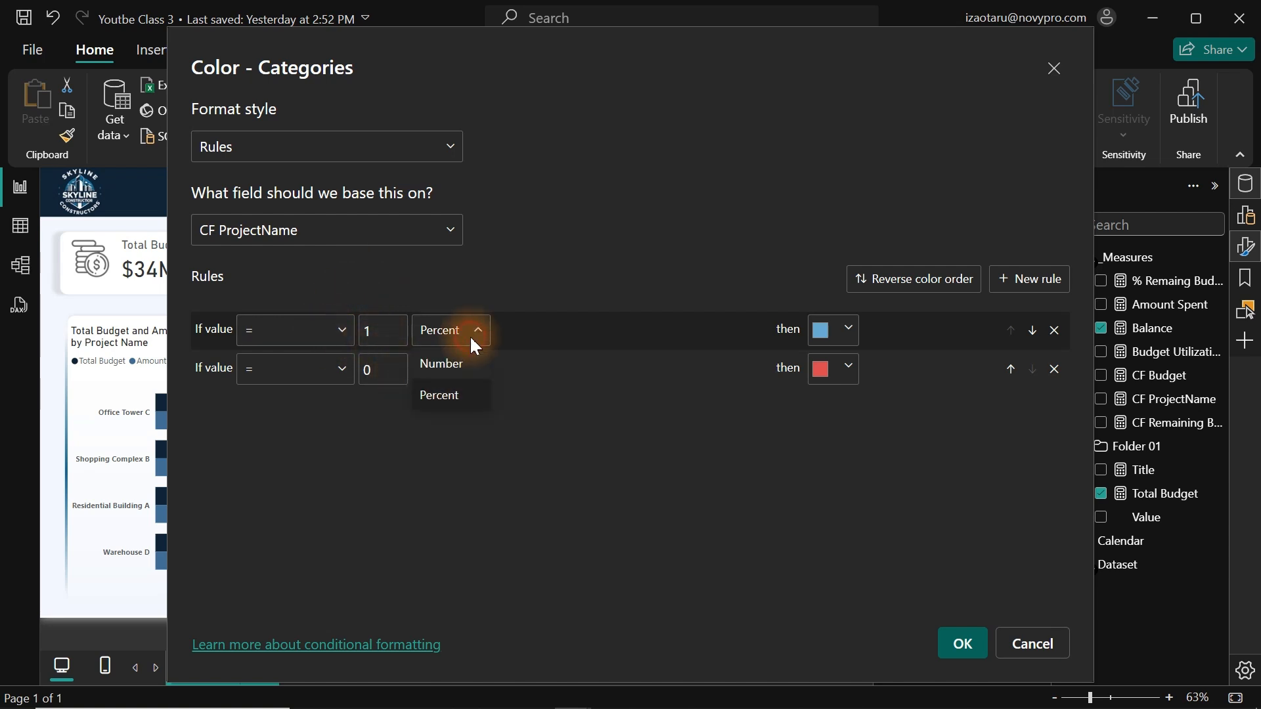
left_click(456, 377)
left_click(453, 369)
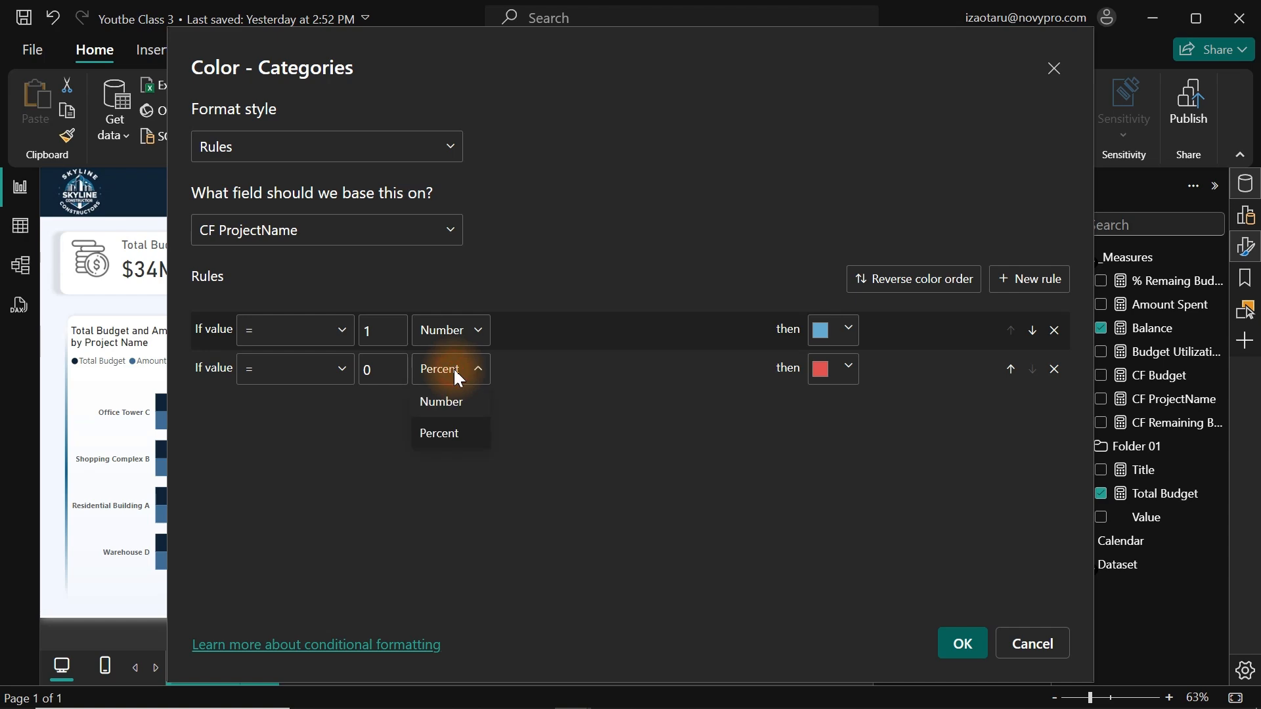
left_click(450, 403)
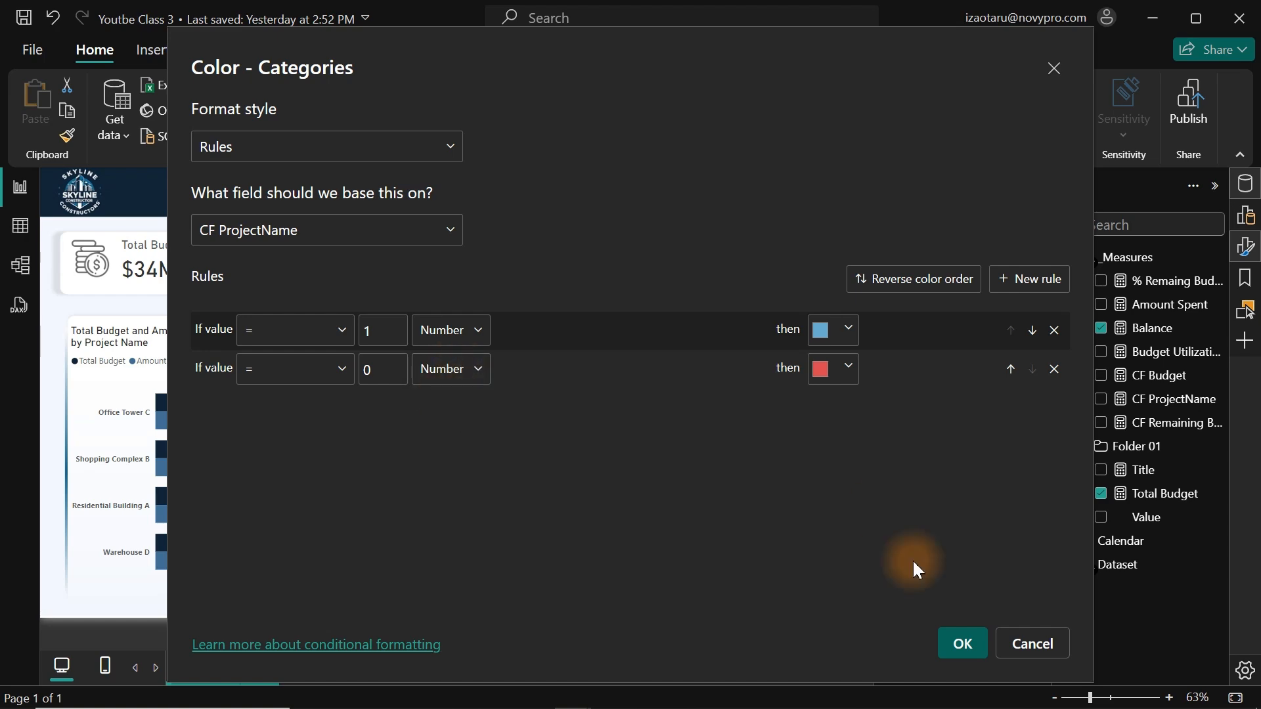
left_click(959, 647)
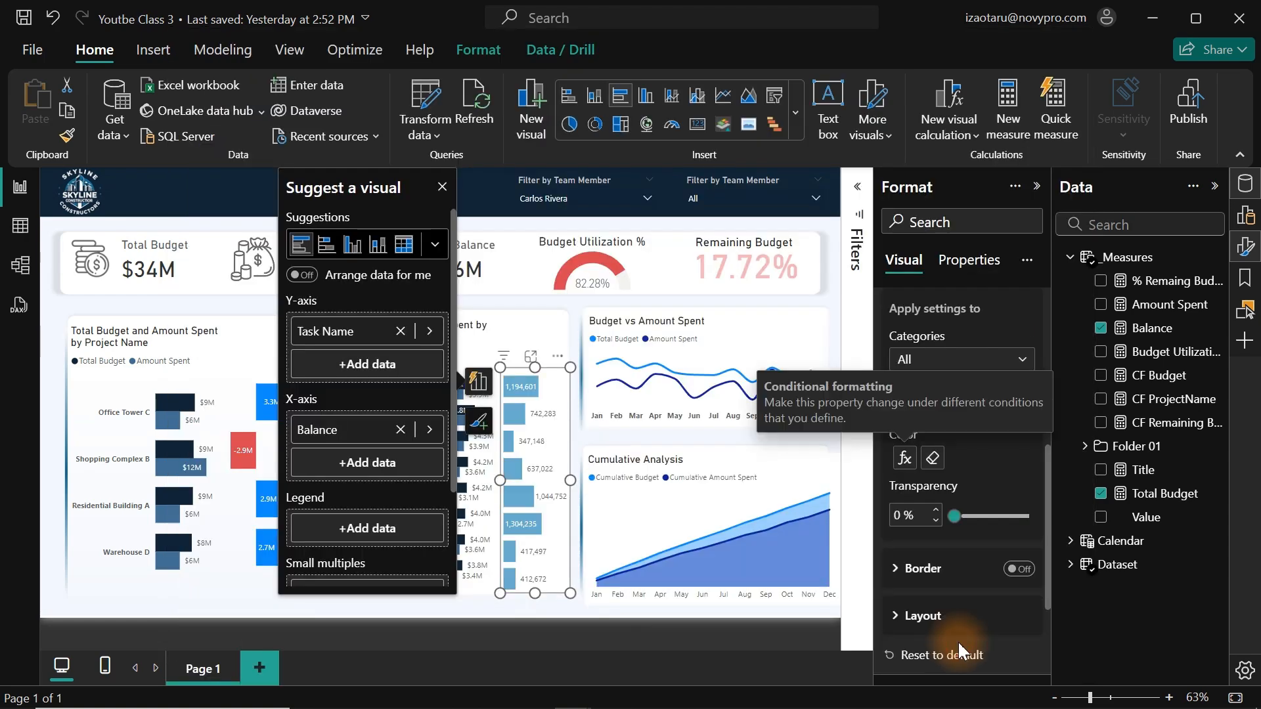
left_click(440, 187)
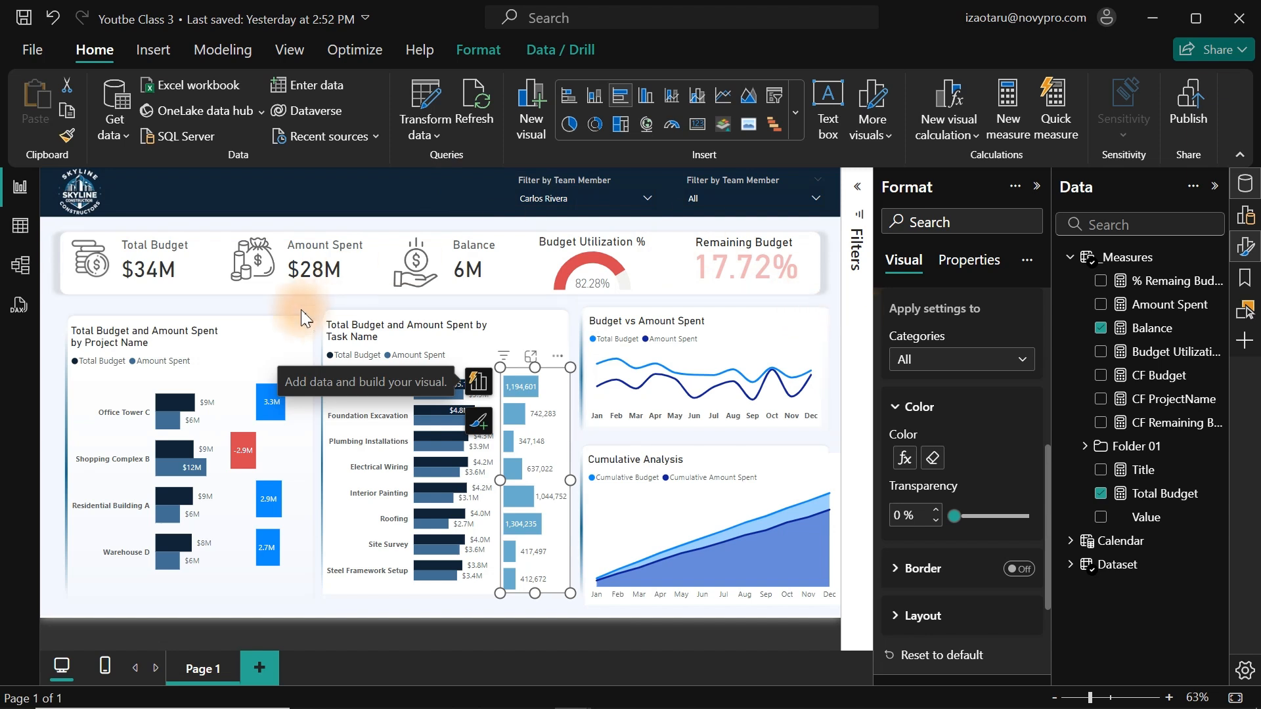
- Cross-filter the report by the Shopping Complex B and Office Tower C balance bars to check the visuals, clearing each selection
left_click(238, 444)
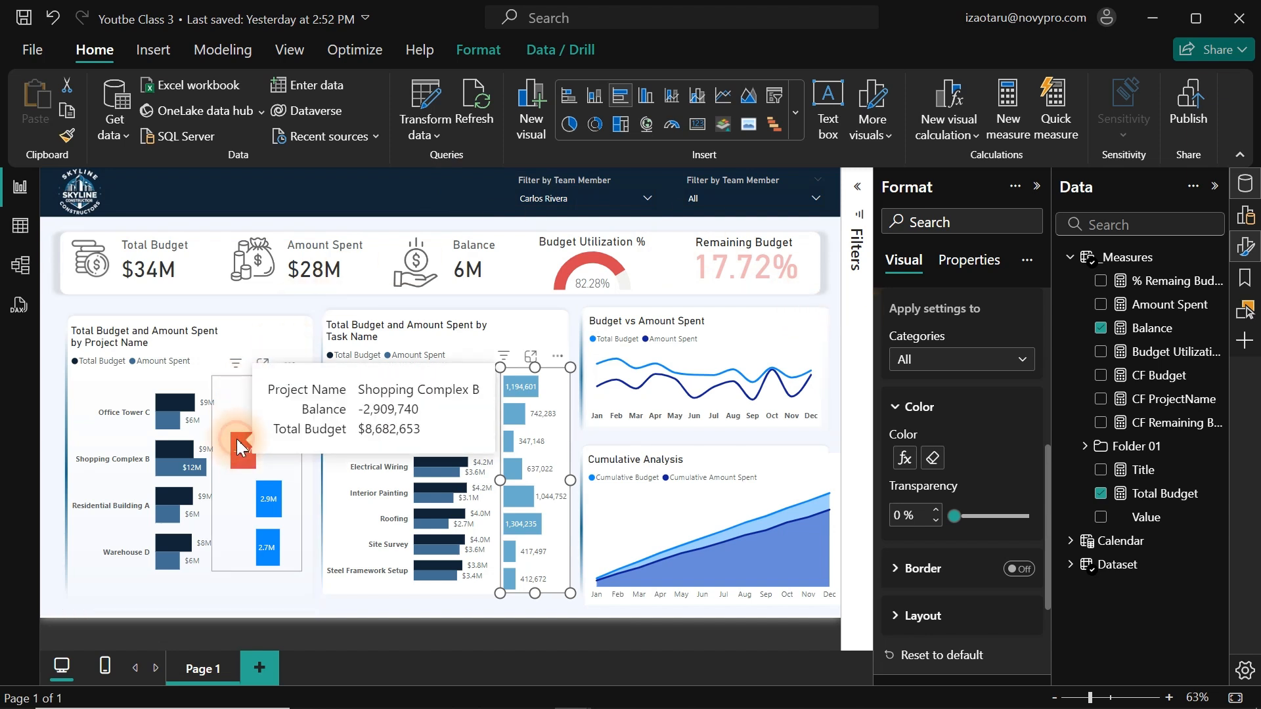
left_click(235, 436)
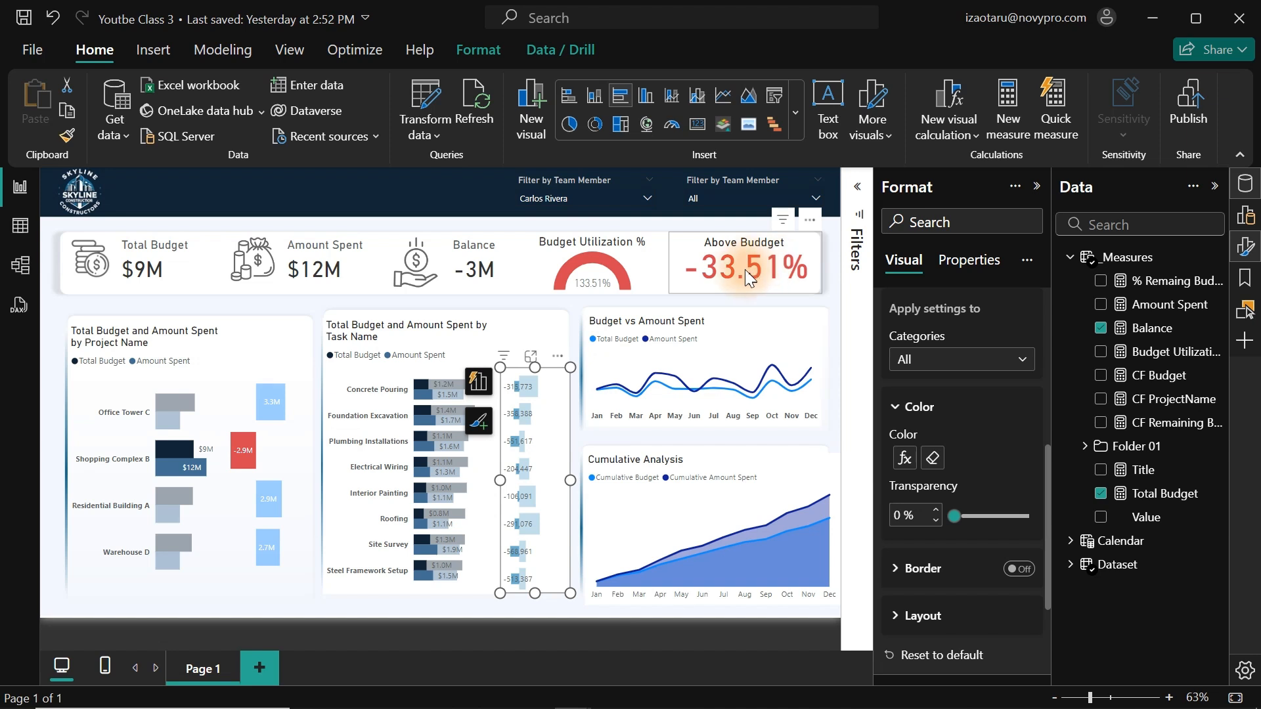
left_click(244, 447)
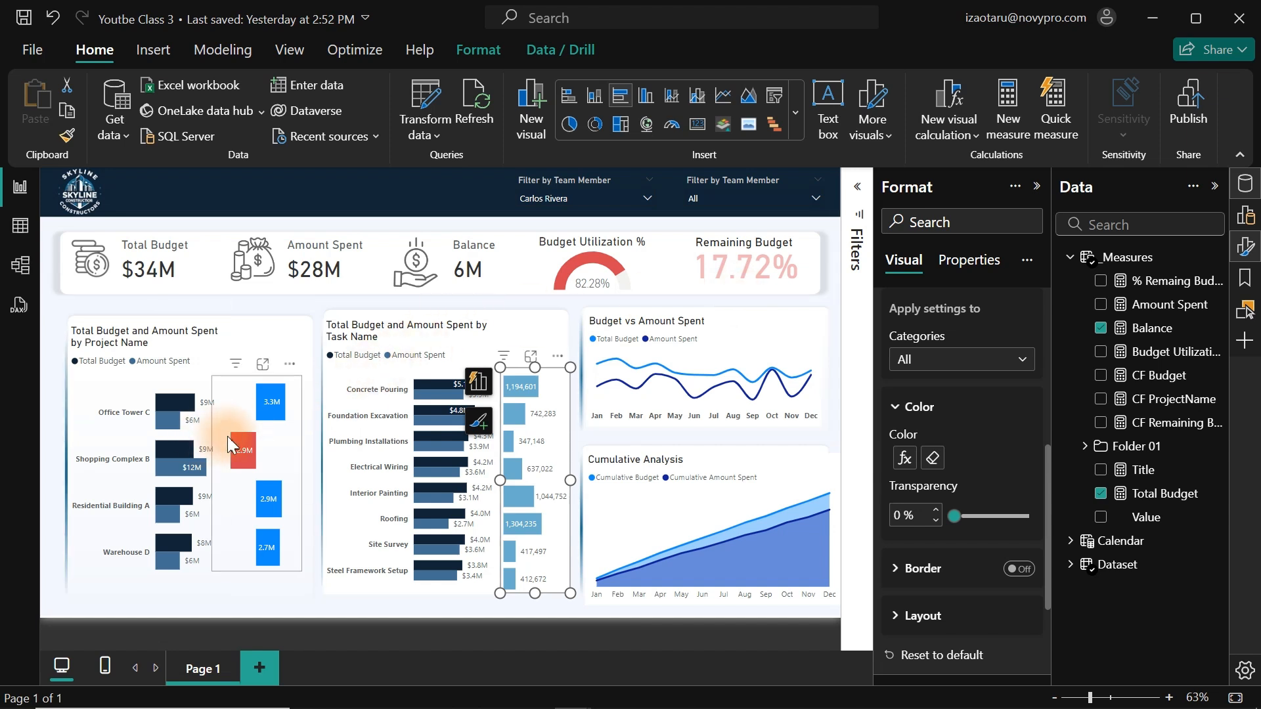
left_click(243, 444)
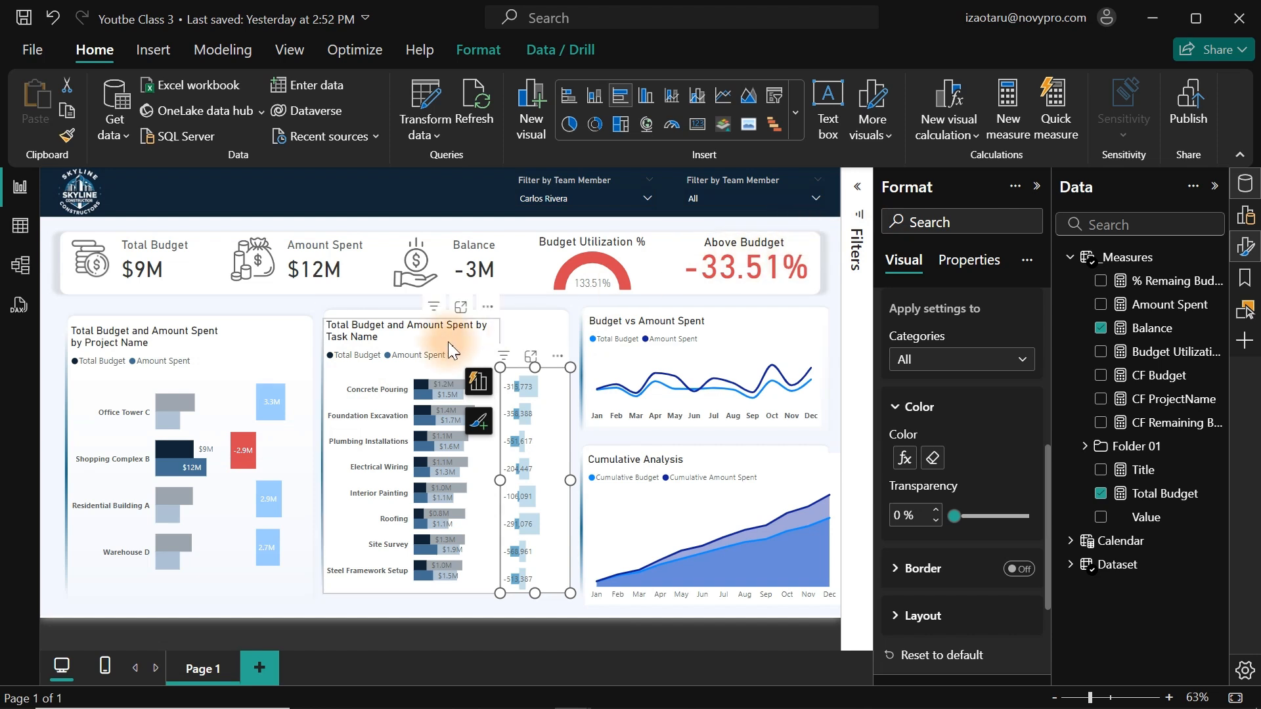
left_click(272, 392)
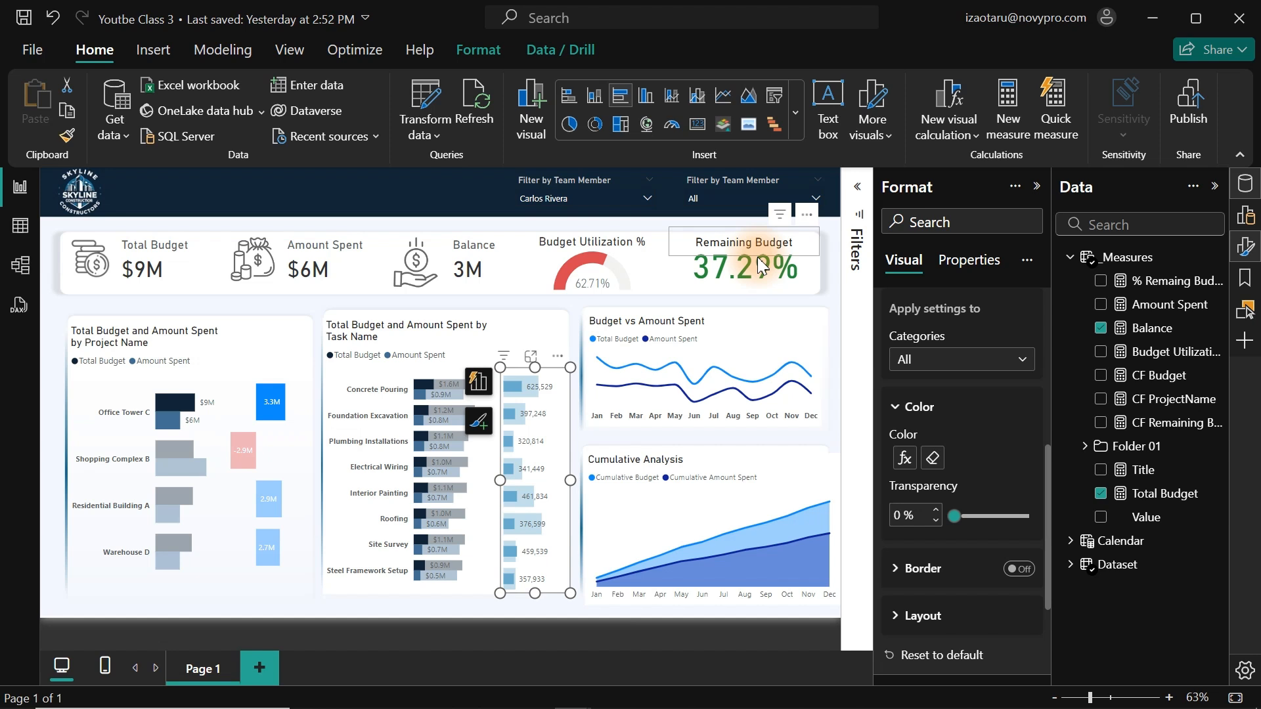
left_click(269, 396)
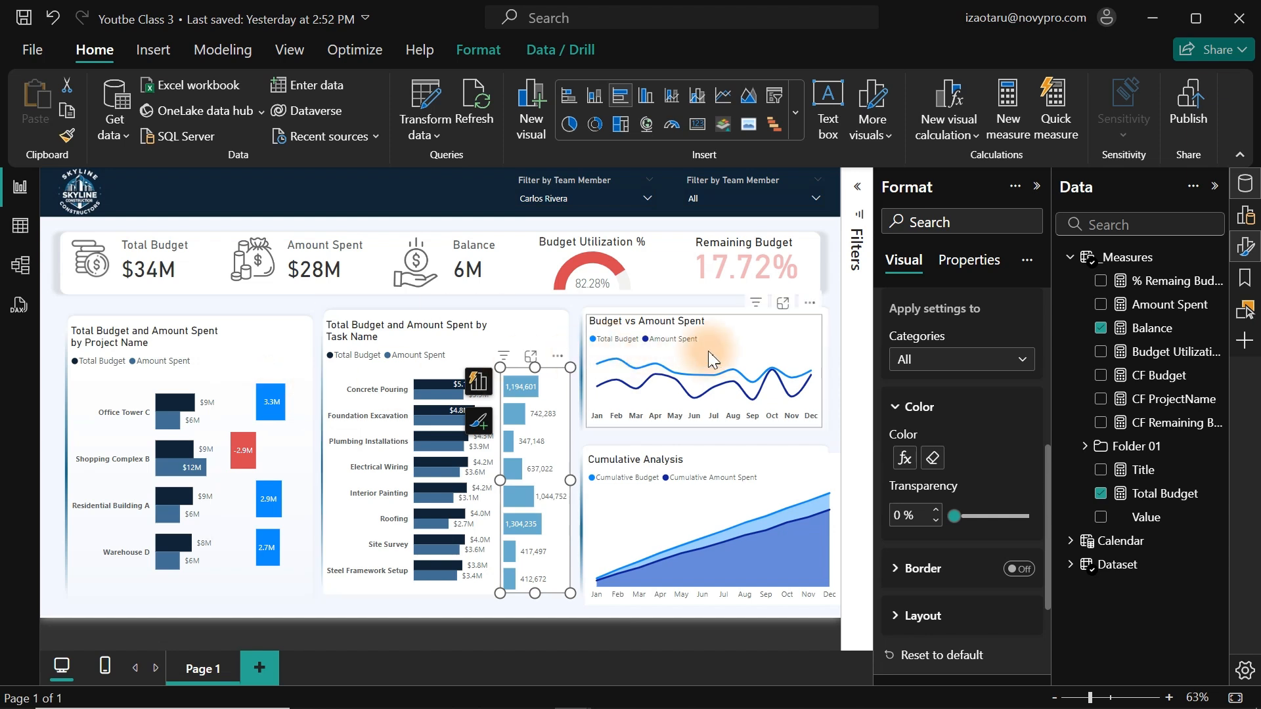
- Set the Total Budget line color in the Budget vs Amount Spent chart to the recently used dark navy
left_click(721, 332)
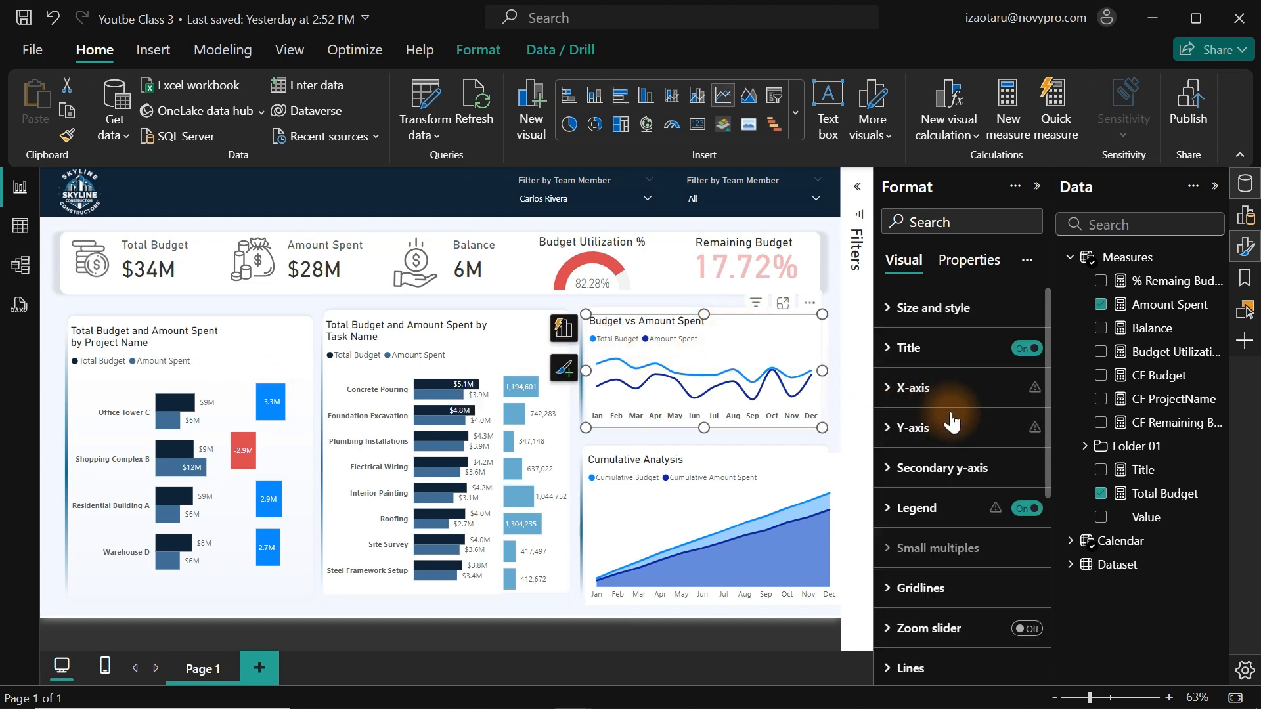
left_click_drag(1047, 393, 1042, 524)
left_click(928, 446)
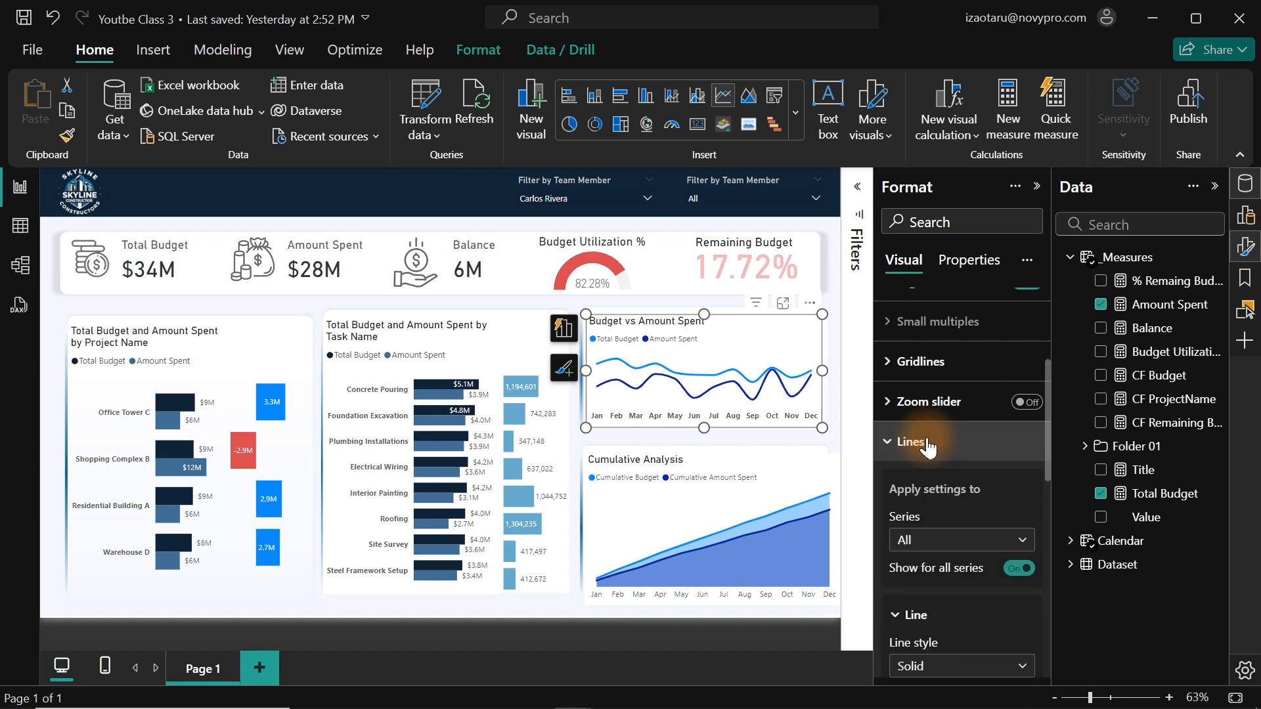
left_click(1005, 540)
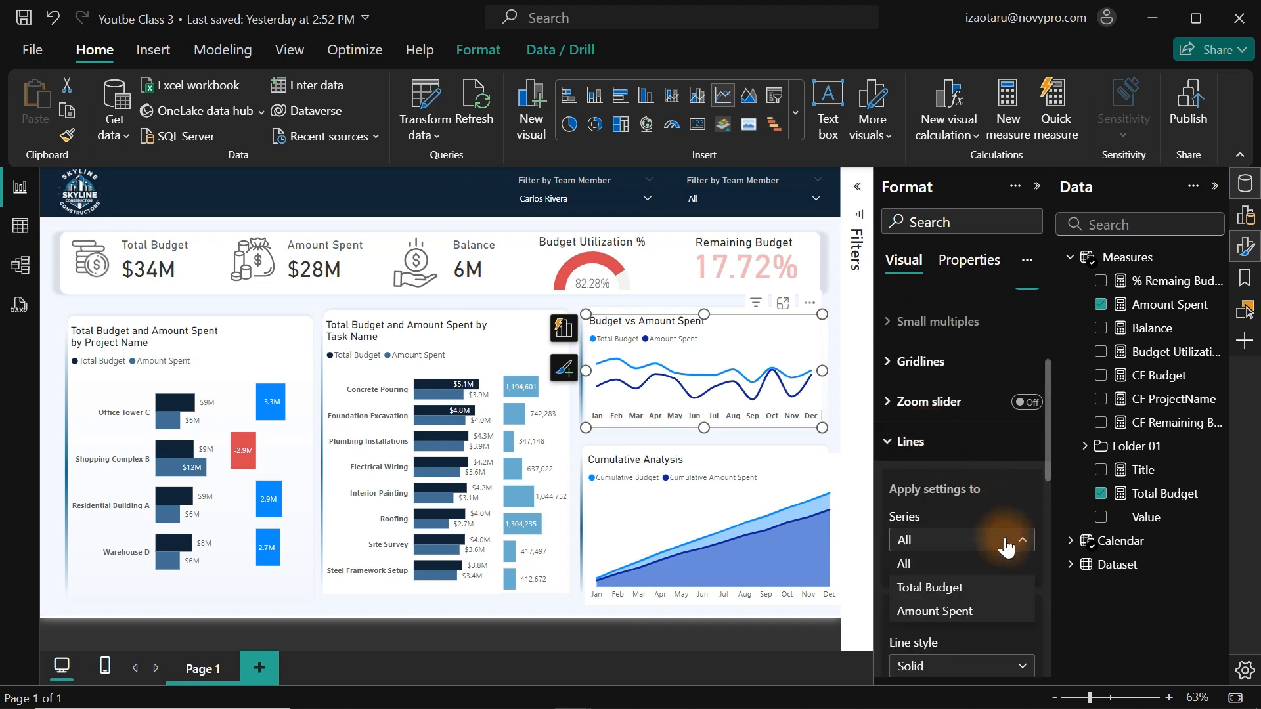
left_click(935, 588)
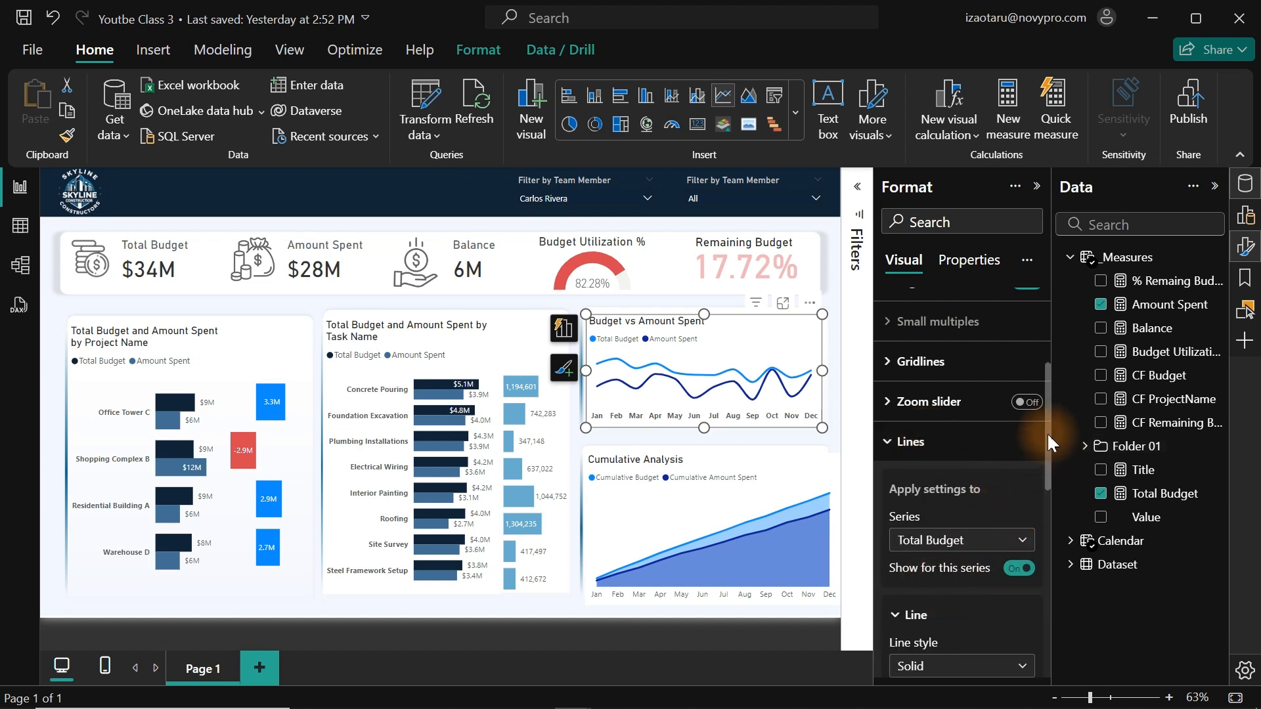
left_click_drag(1047, 442, 1041, 548)
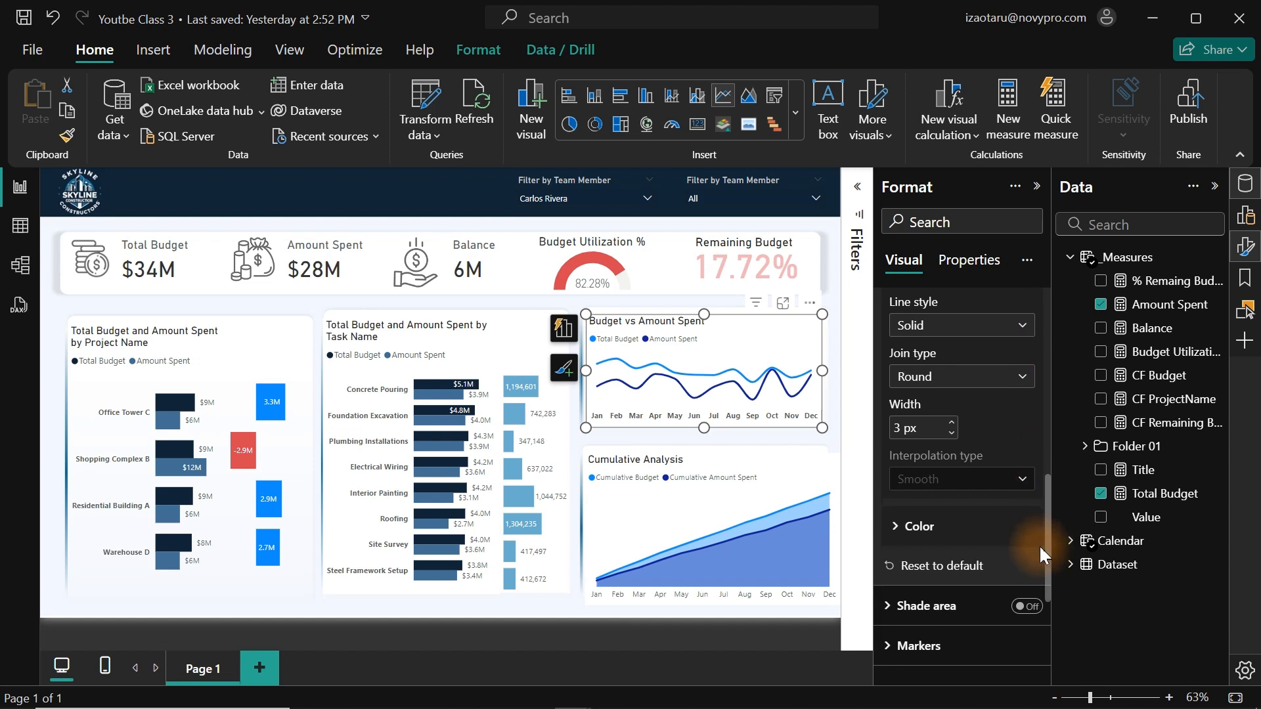
left_click(944, 527)
left_click(929, 578)
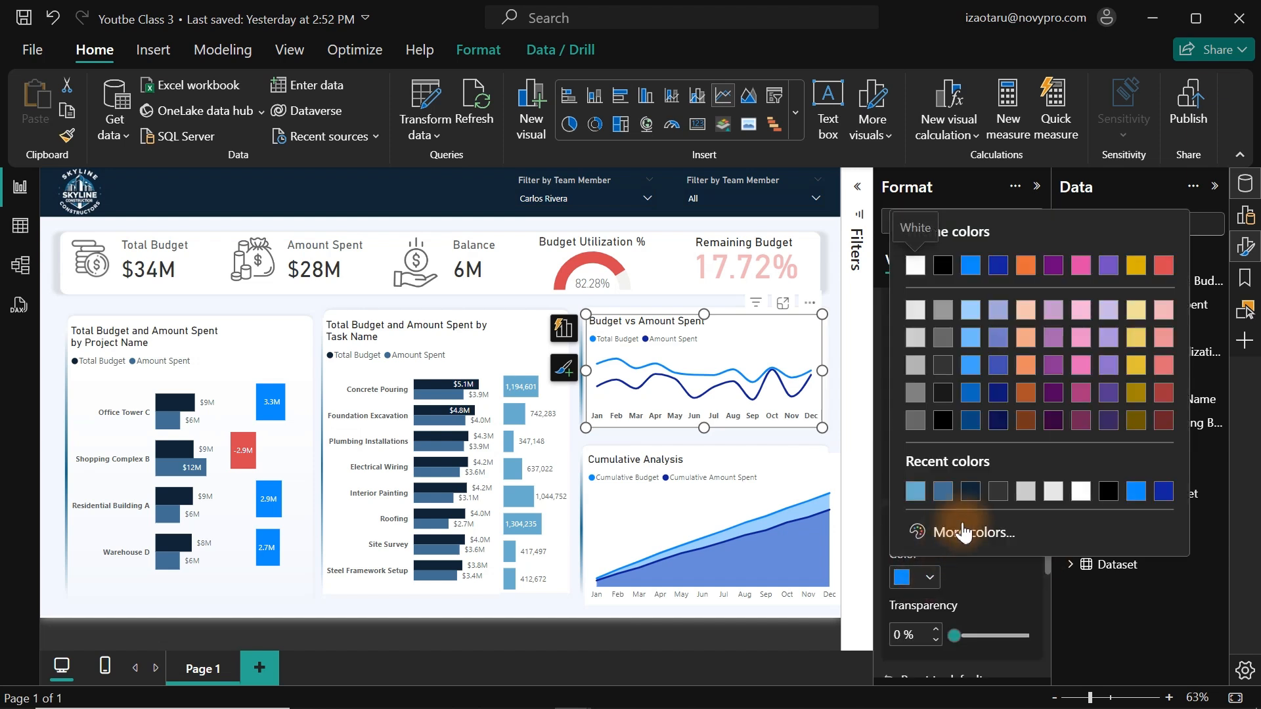
left_click(971, 491)
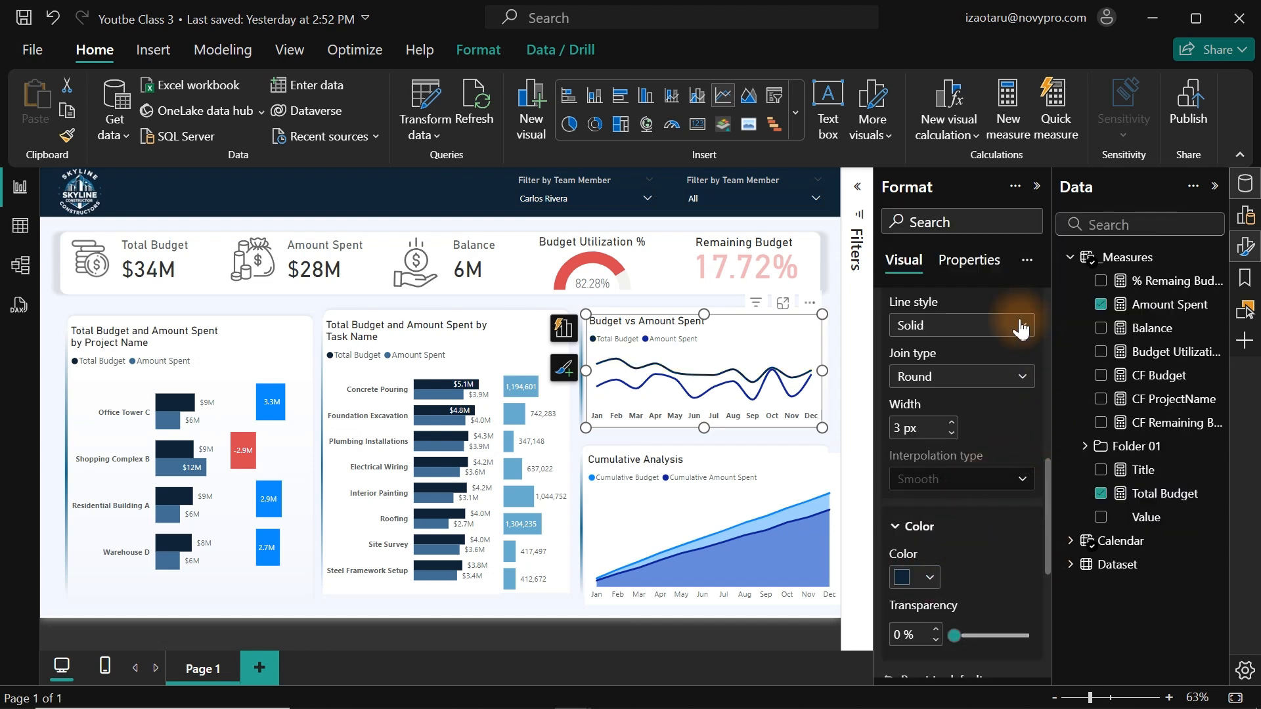
- Recolor the Total Budget line in the Budget vs Amount Spent chart to #416E94
left_click_drag(1050, 490, 1047, 419)
left_click(1013, 452)
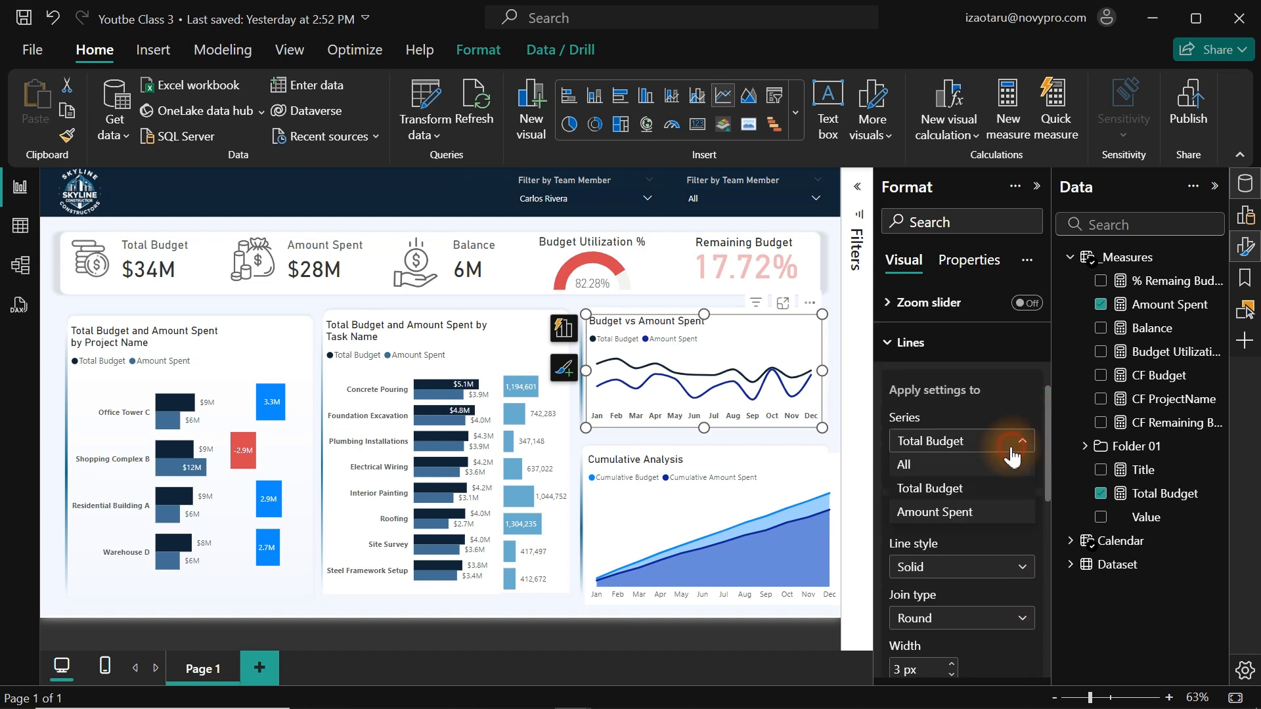
left_click(944, 493)
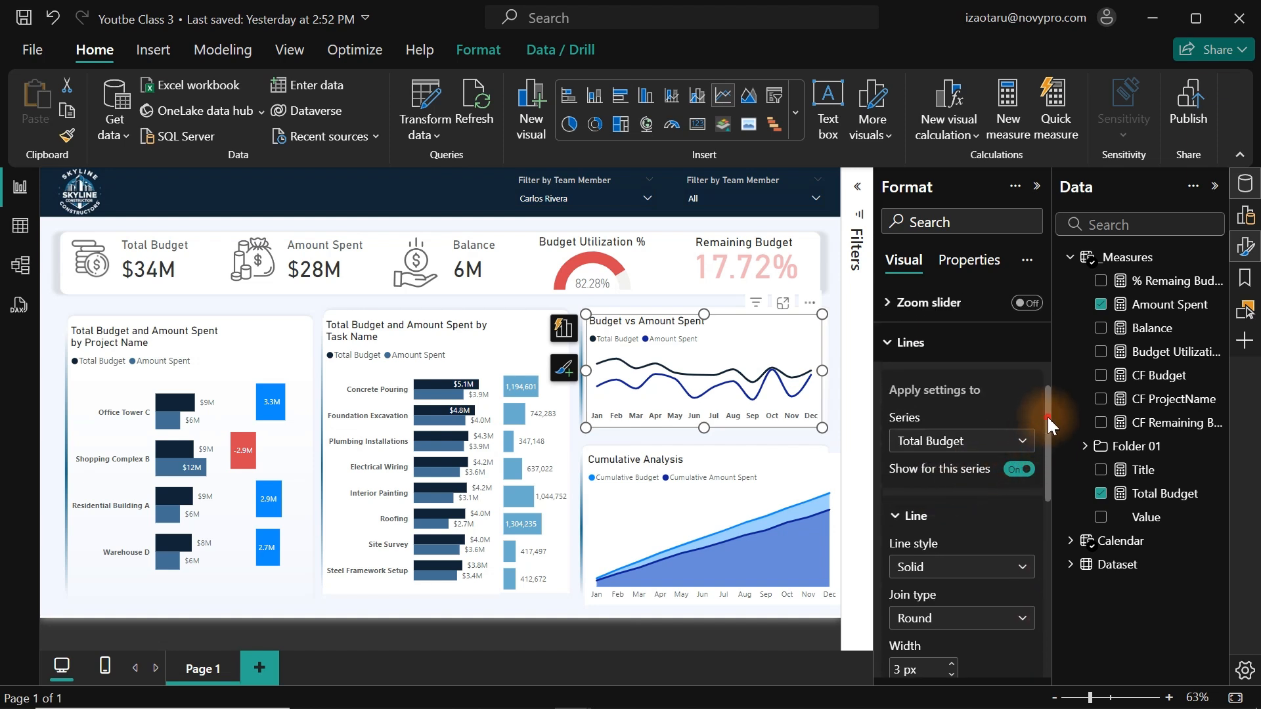
left_click_drag(1048, 424, 1048, 524)
left_click(932, 460)
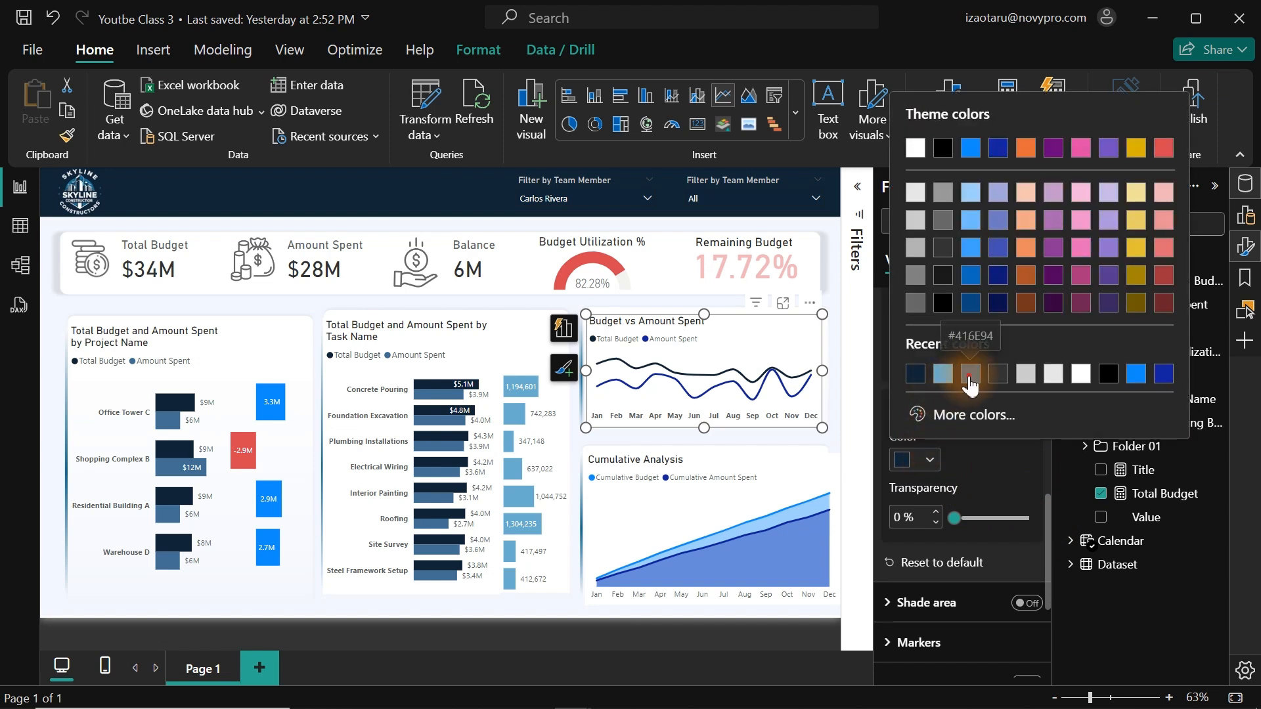
left_click(970, 374)
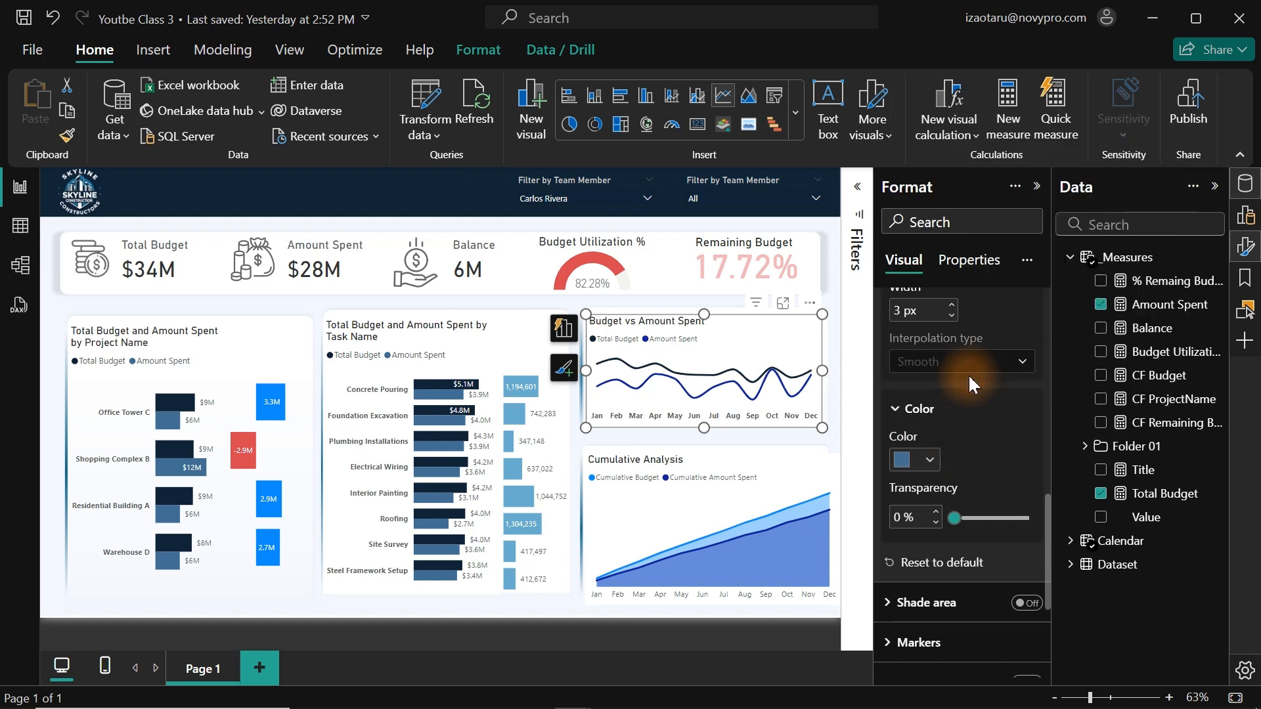
- Set the Cumulative Budget series color in the Cumulative Analysis chart to the recently used dark navy
left_click(753, 455)
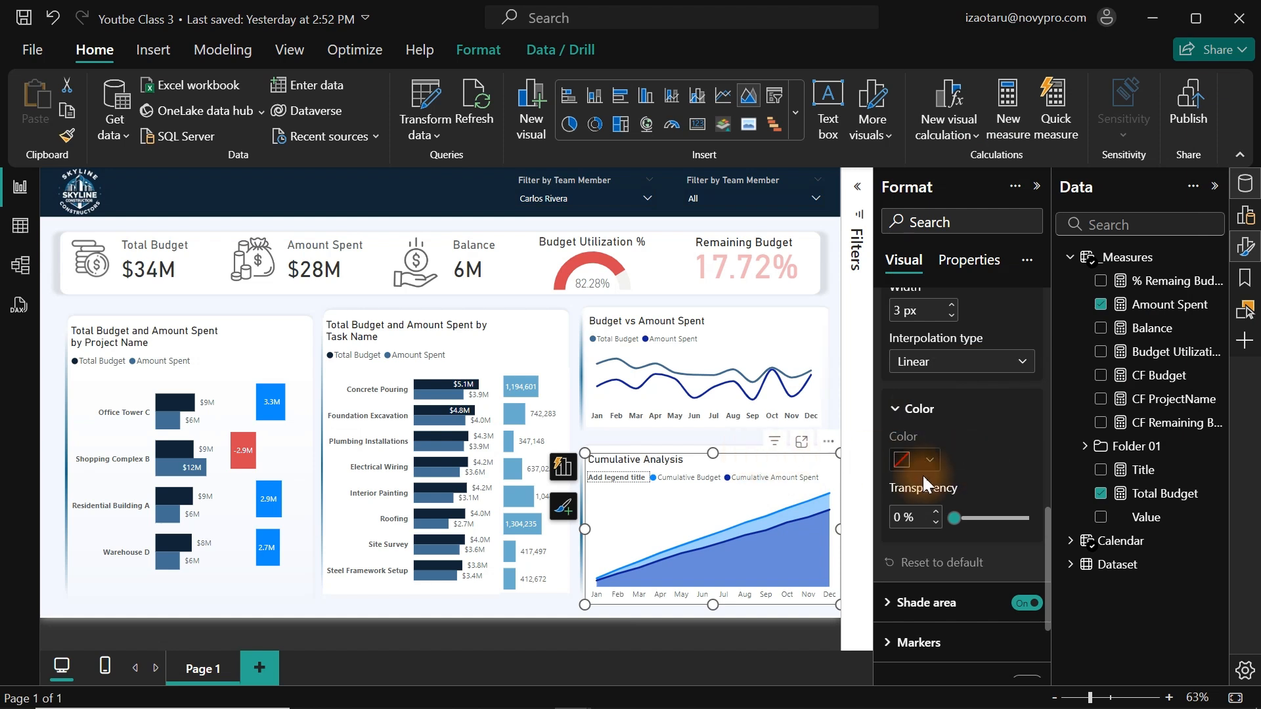
left_click_drag(1047, 531, 1039, 451)
left_click(942, 340)
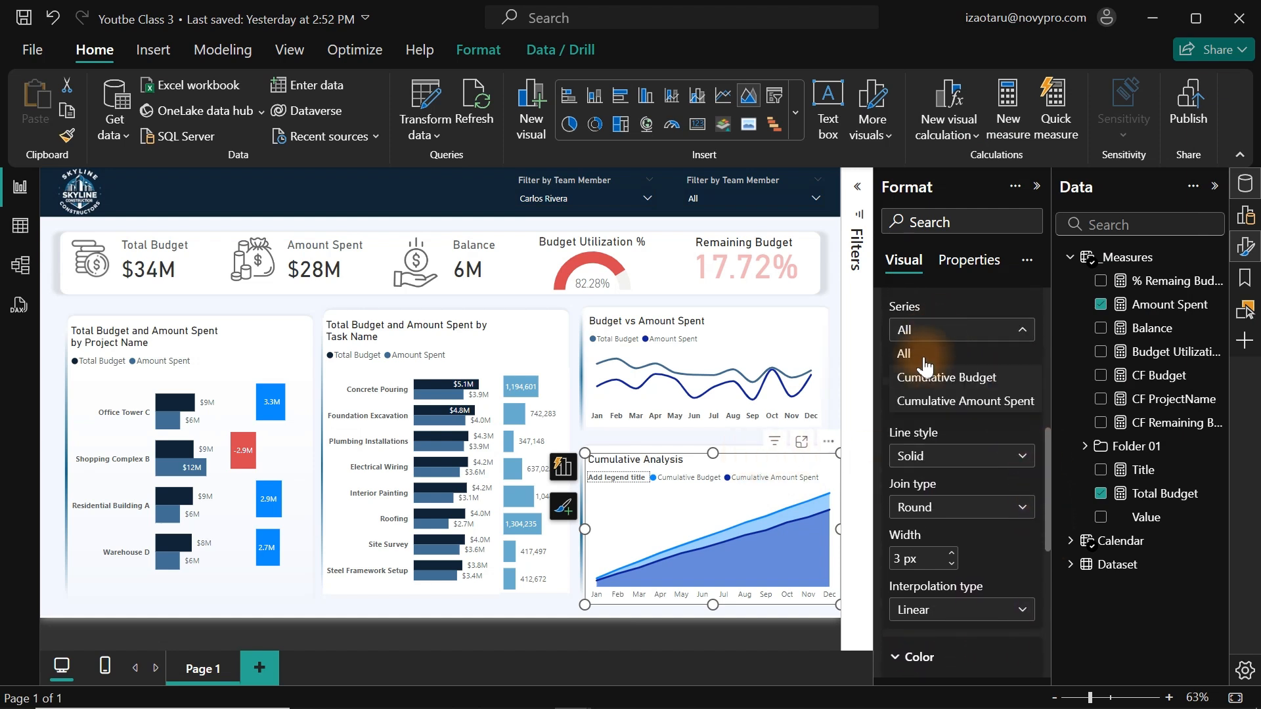
left_click(923, 376)
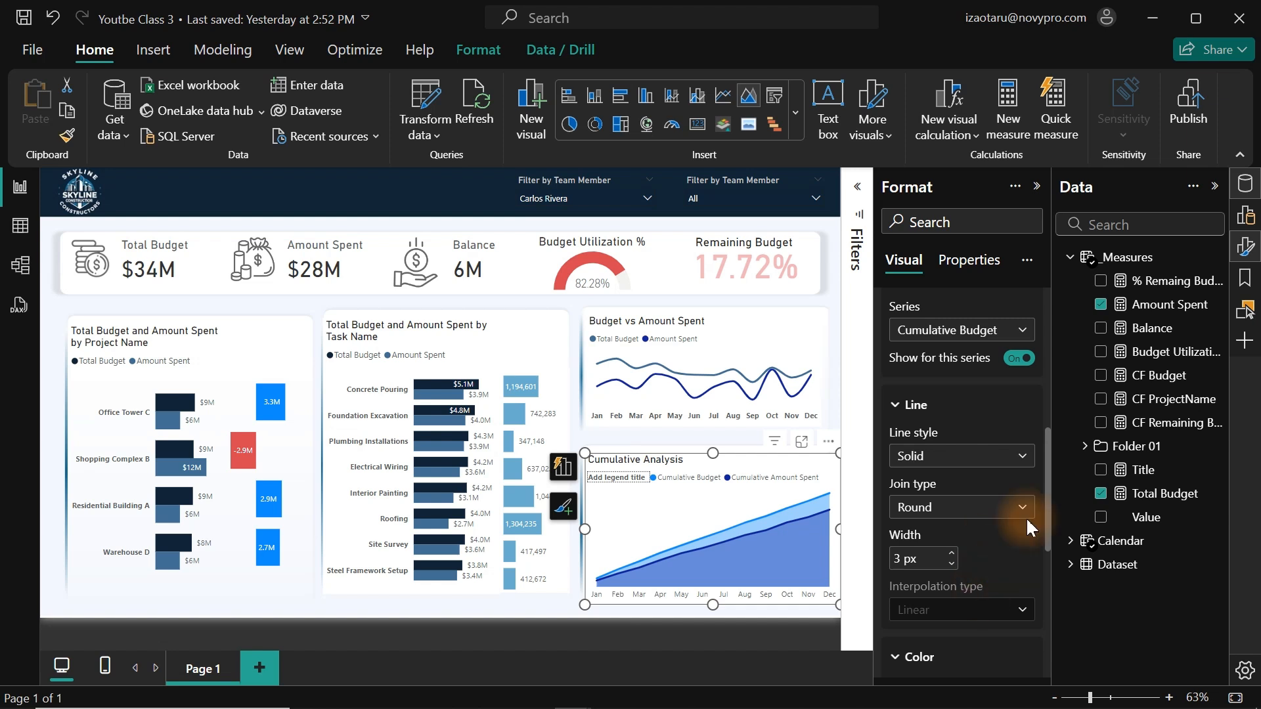
left_click_drag(1048, 428, 961, 514)
left_click(929, 521)
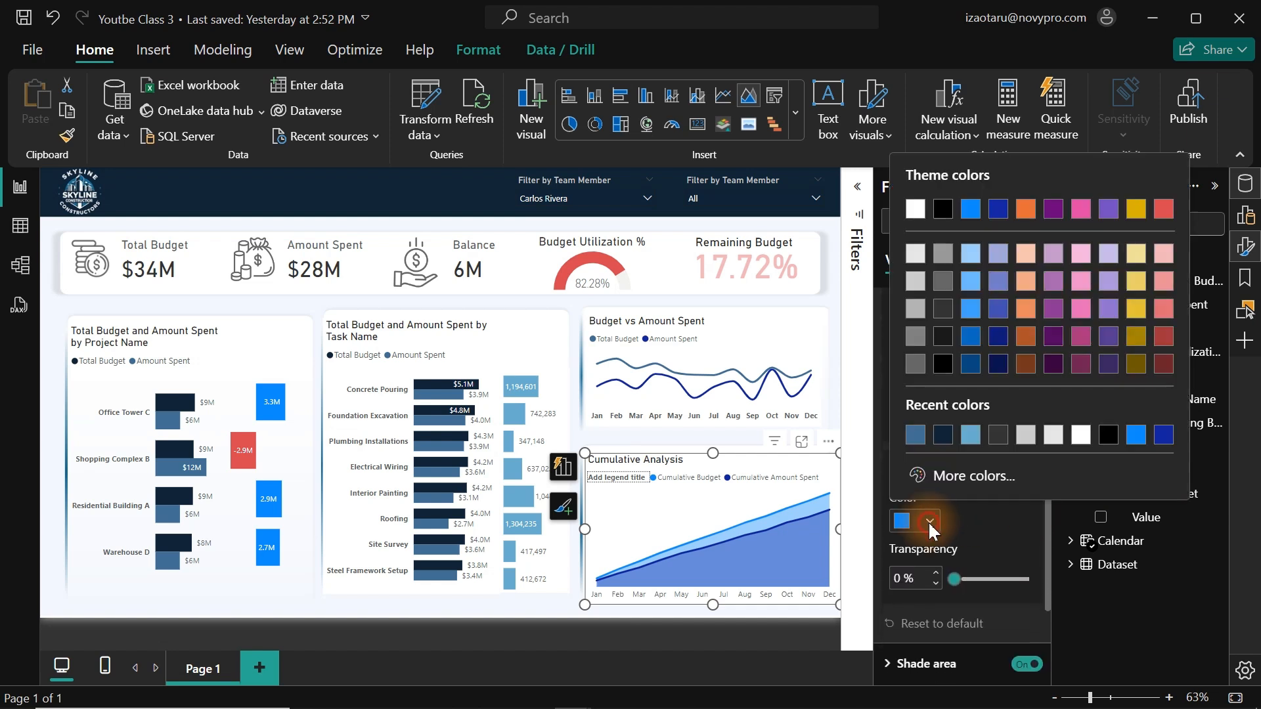
left_click(928, 437)
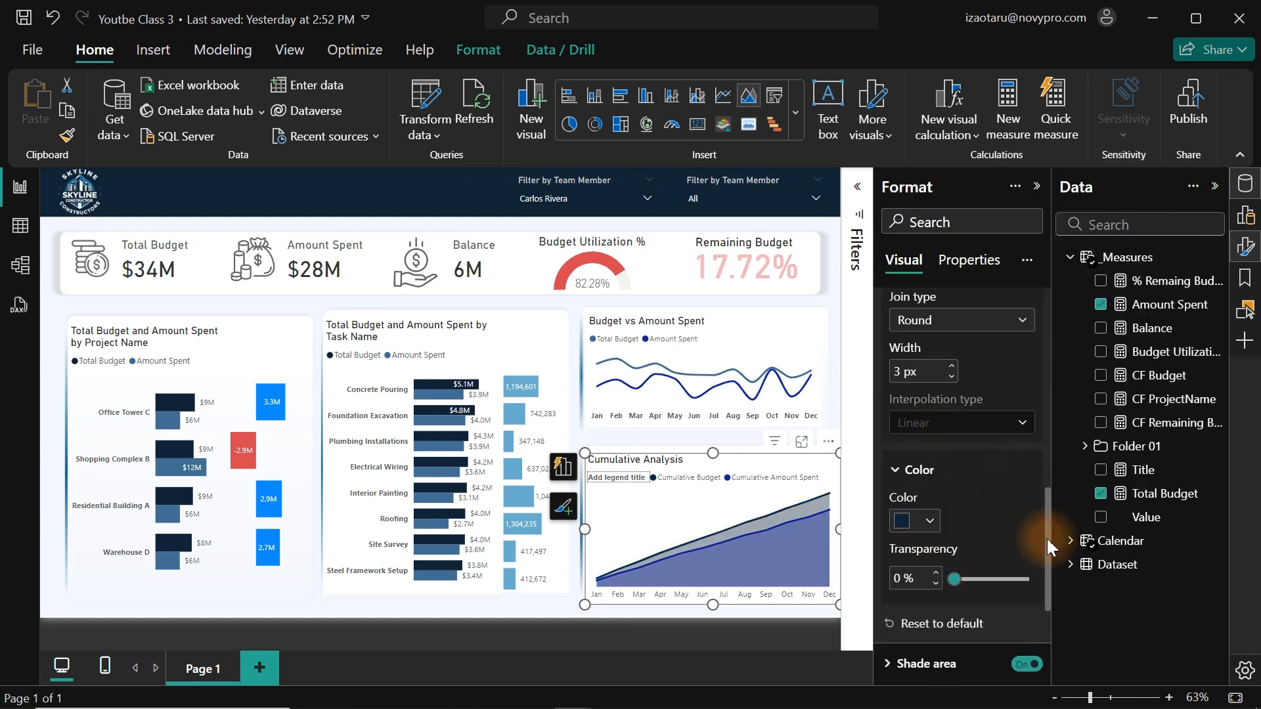
- Set the Cumulative Amount Spent series color in the Cumulative Analysis chart to the recently used steel blue #416E94
left_click_drag(1049, 545, 1042, 450)
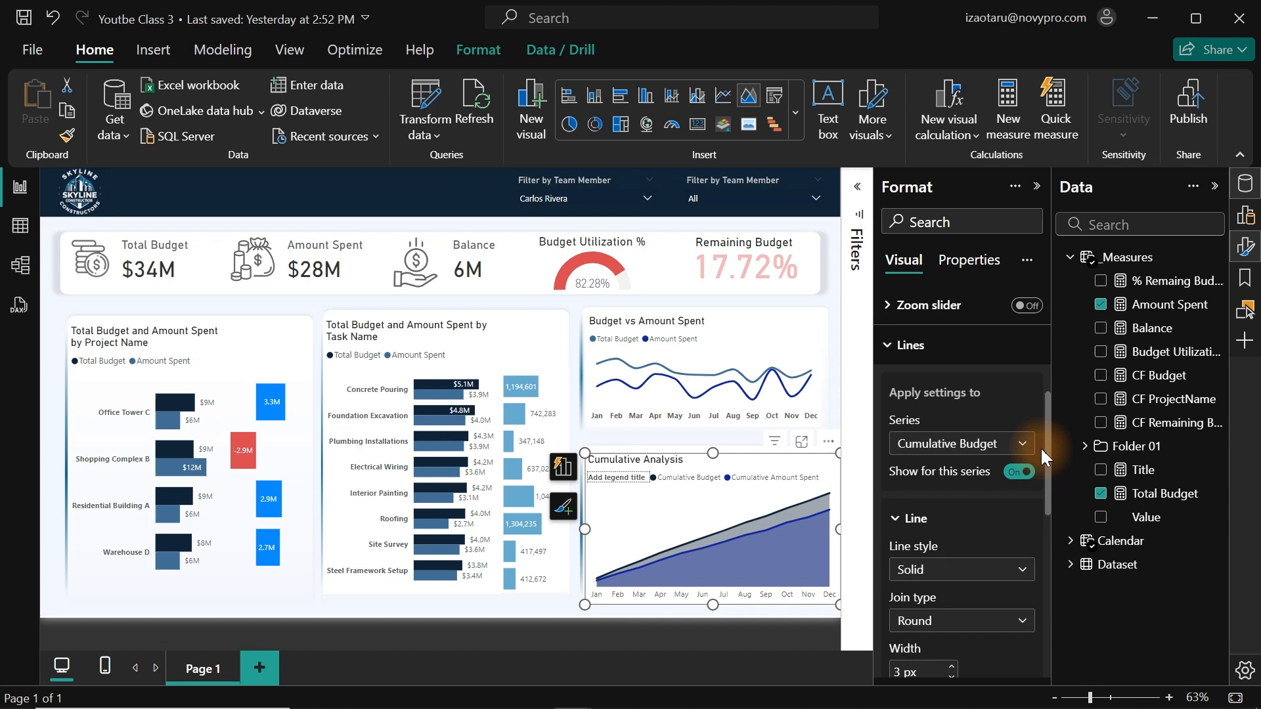
left_click(1008, 444)
left_click(950, 520)
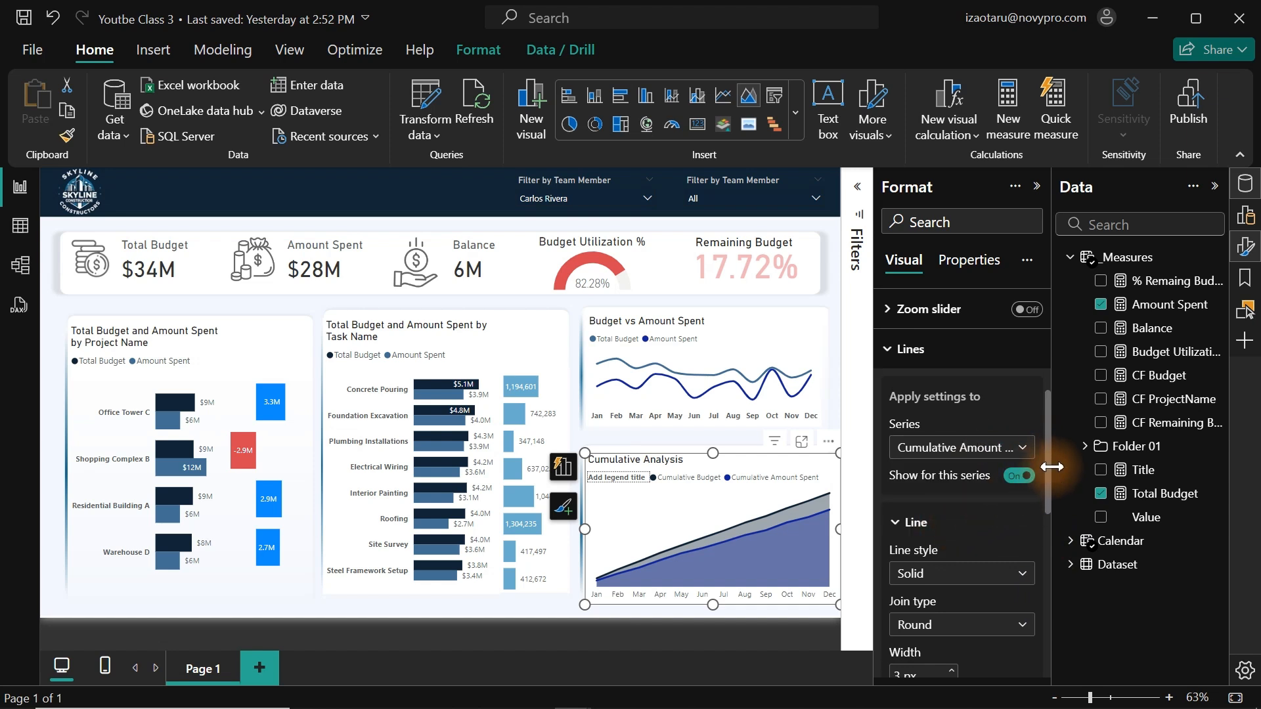
left_click_drag(1047, 467, 1047, 563)
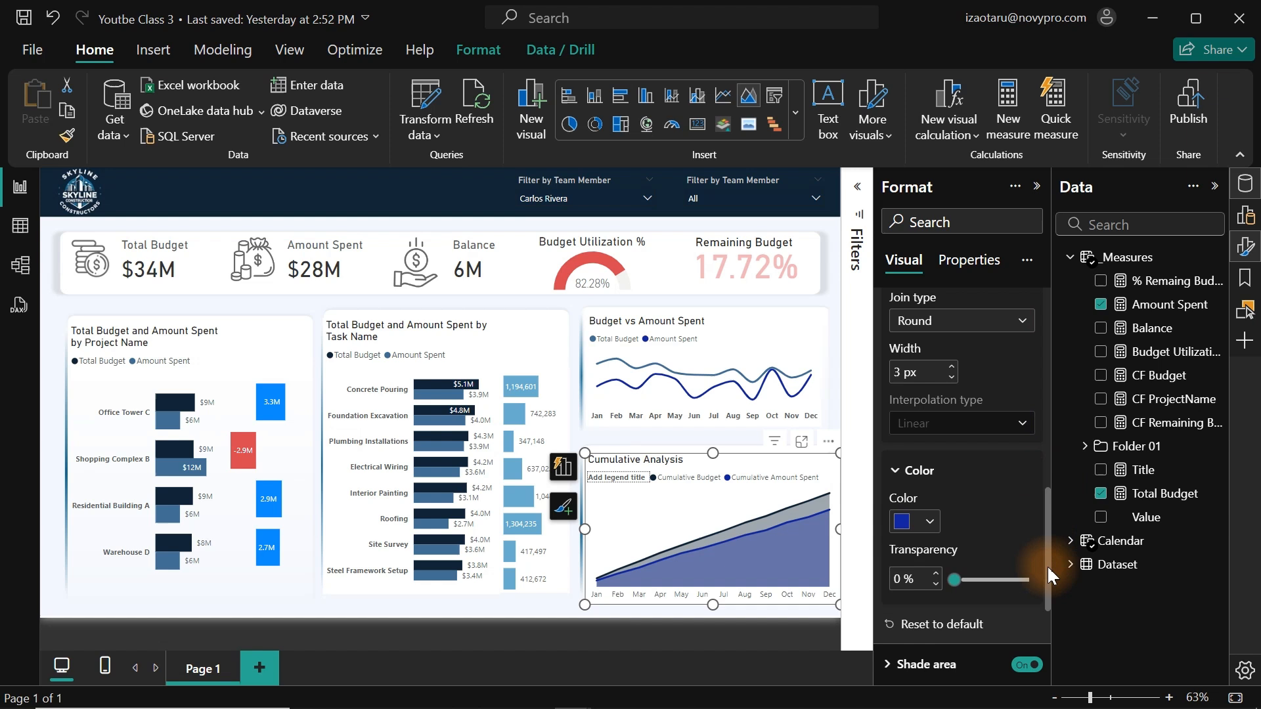
left_click(907, 518)
left_click(946, 432)
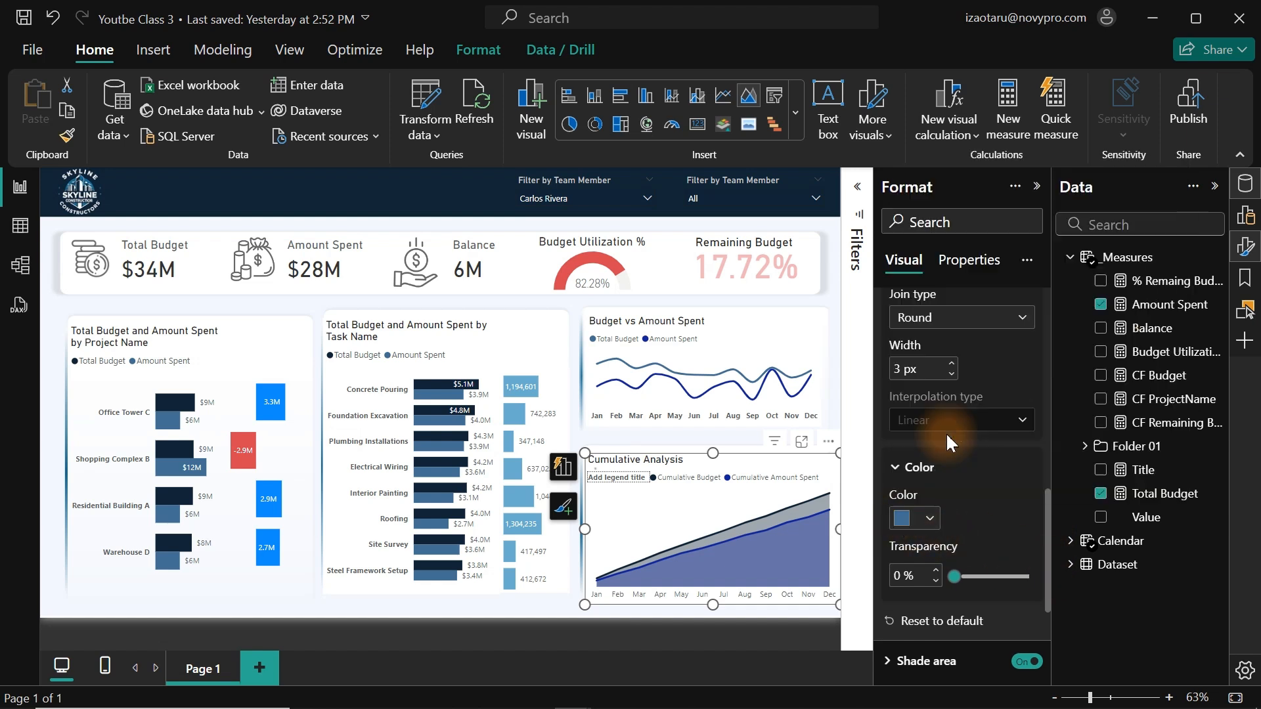
- Retitle the project bar chart "Budget vs Amount Spent by Project Name"
left_click(436, 192)
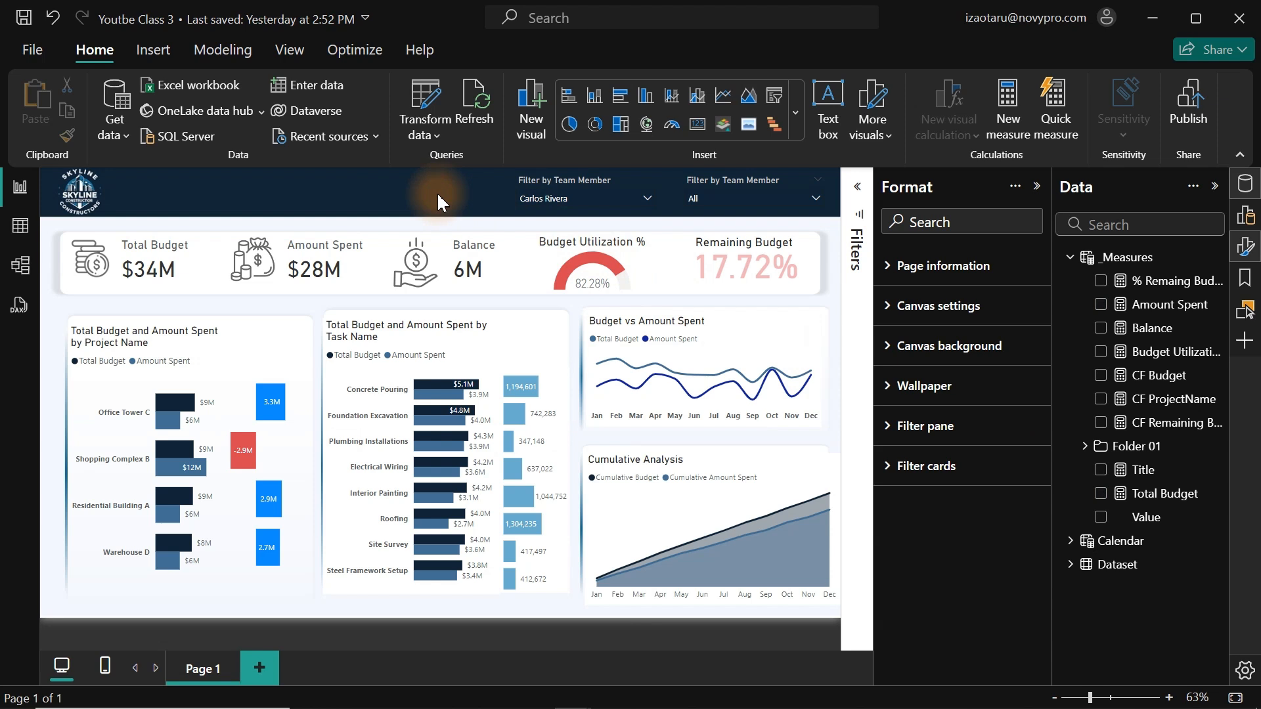
left_click(171, 328)
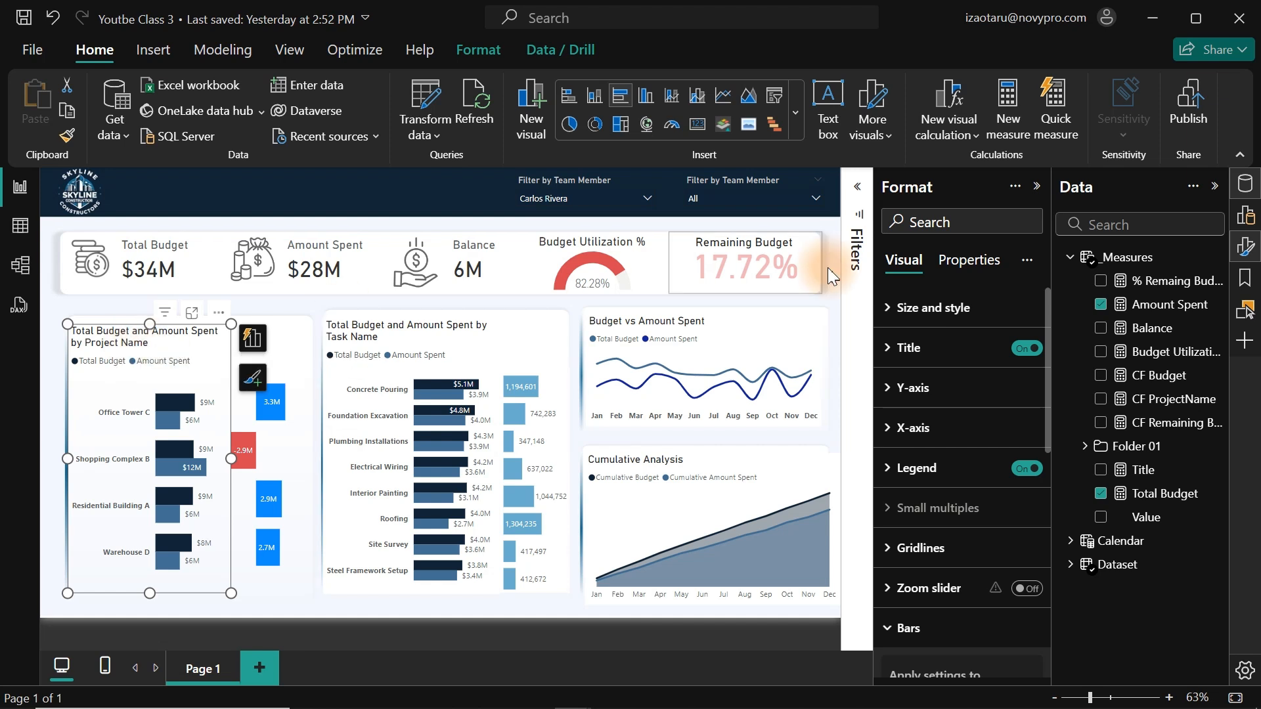
left_click(994, 349)
left_click(988, 447)
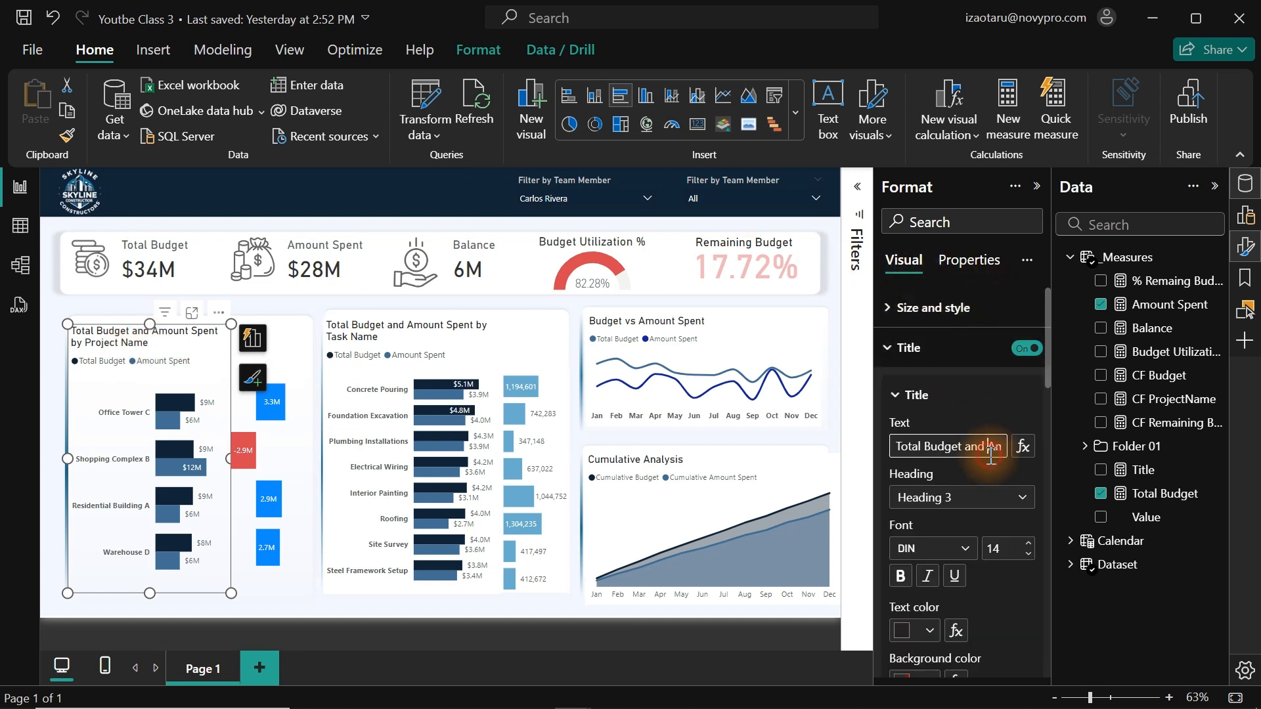
key("ctrl+a")
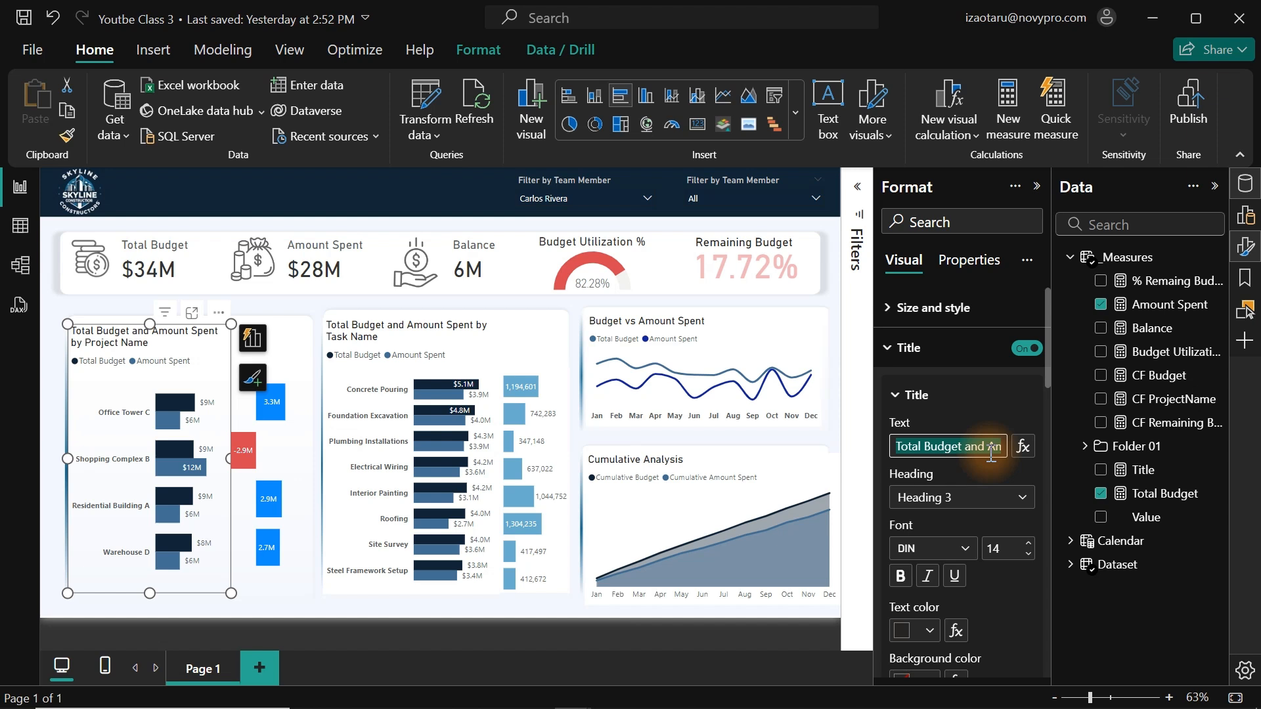
type("Budget")
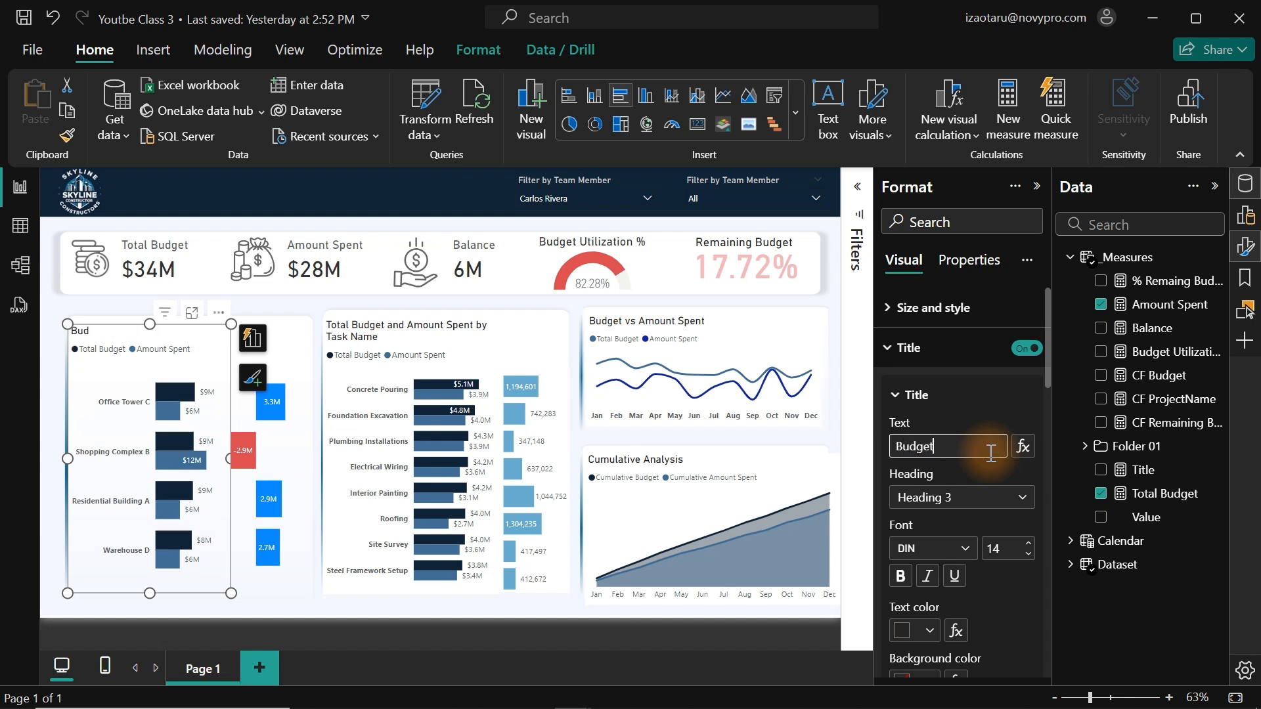
type(" vs Amount Spent")
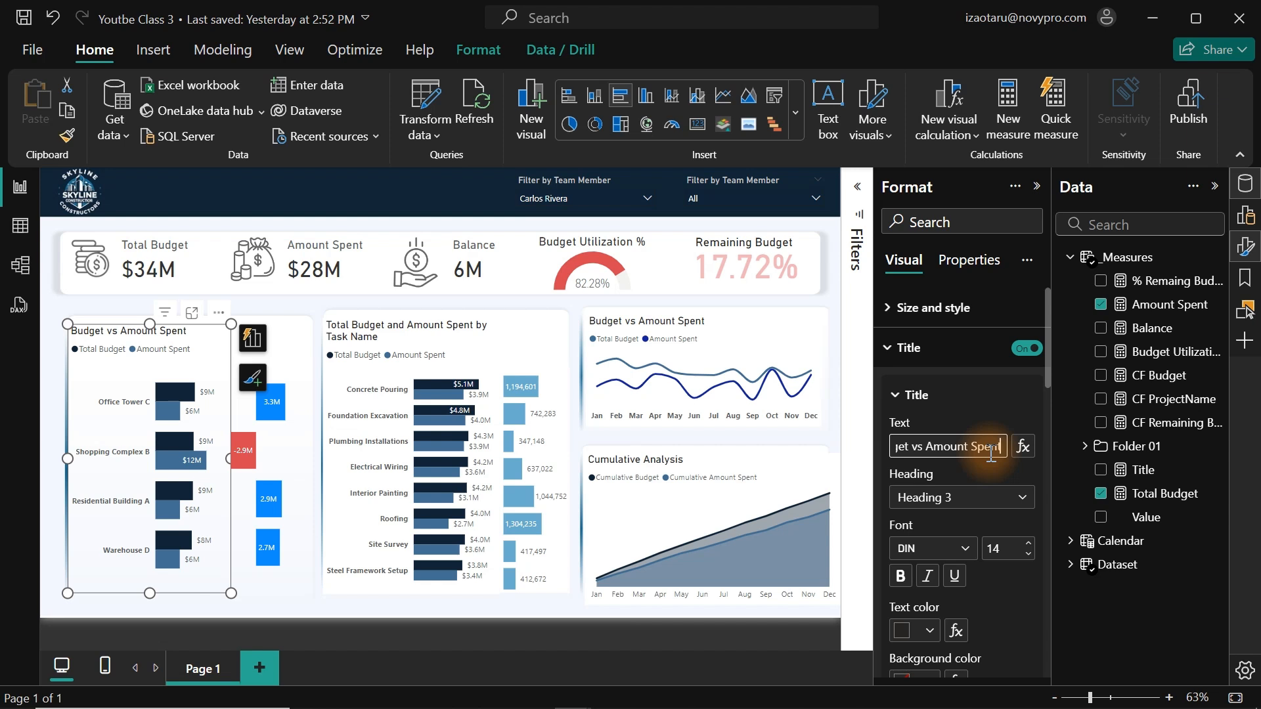
type(" by Proje")
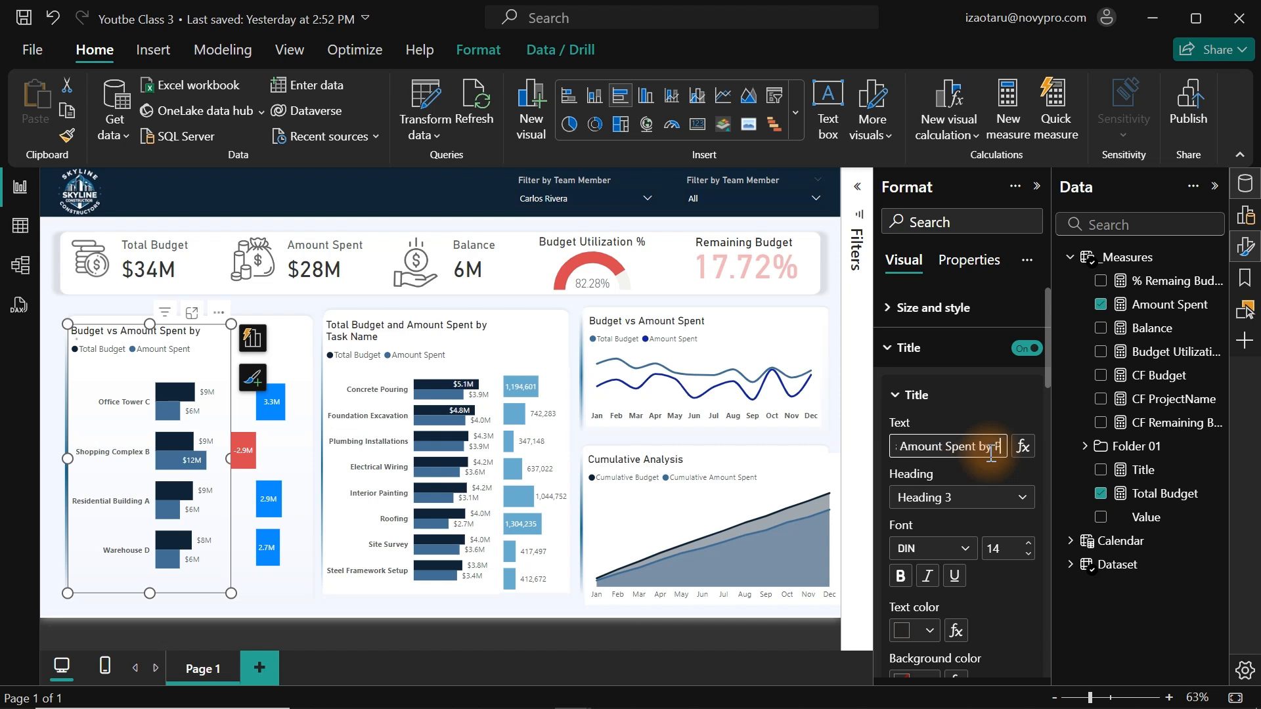
type("ct")
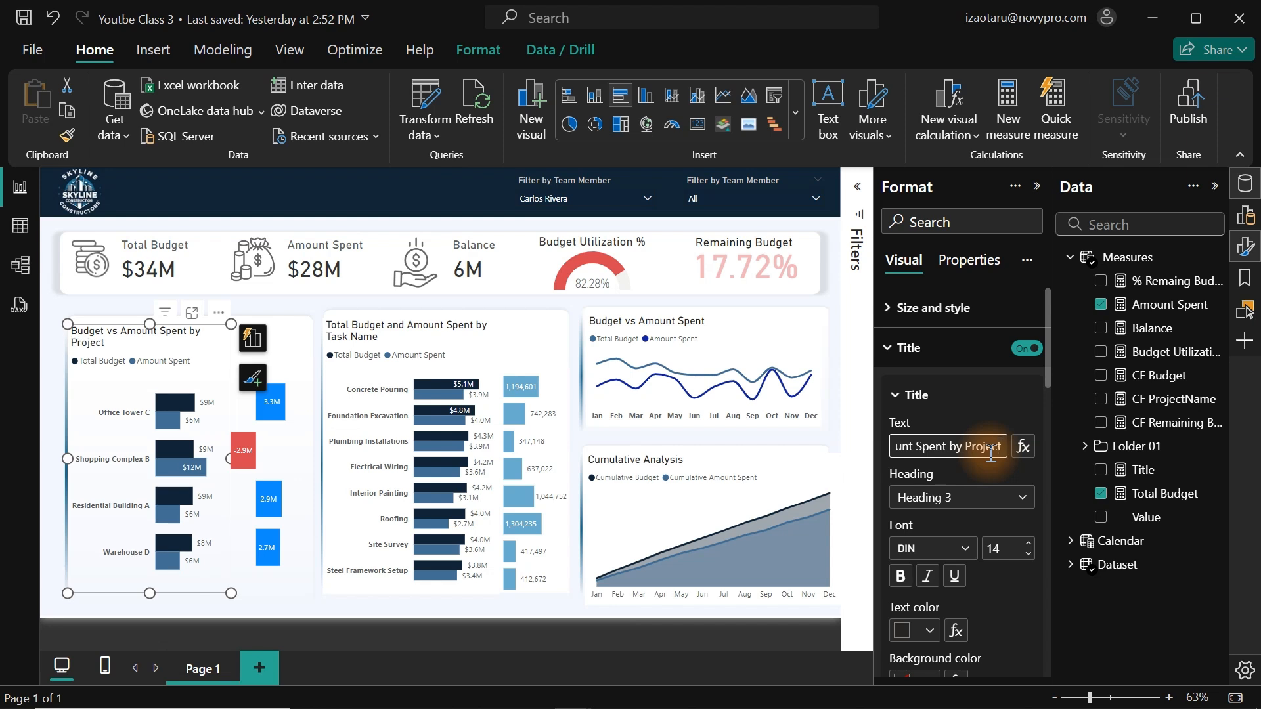
type(" Name")
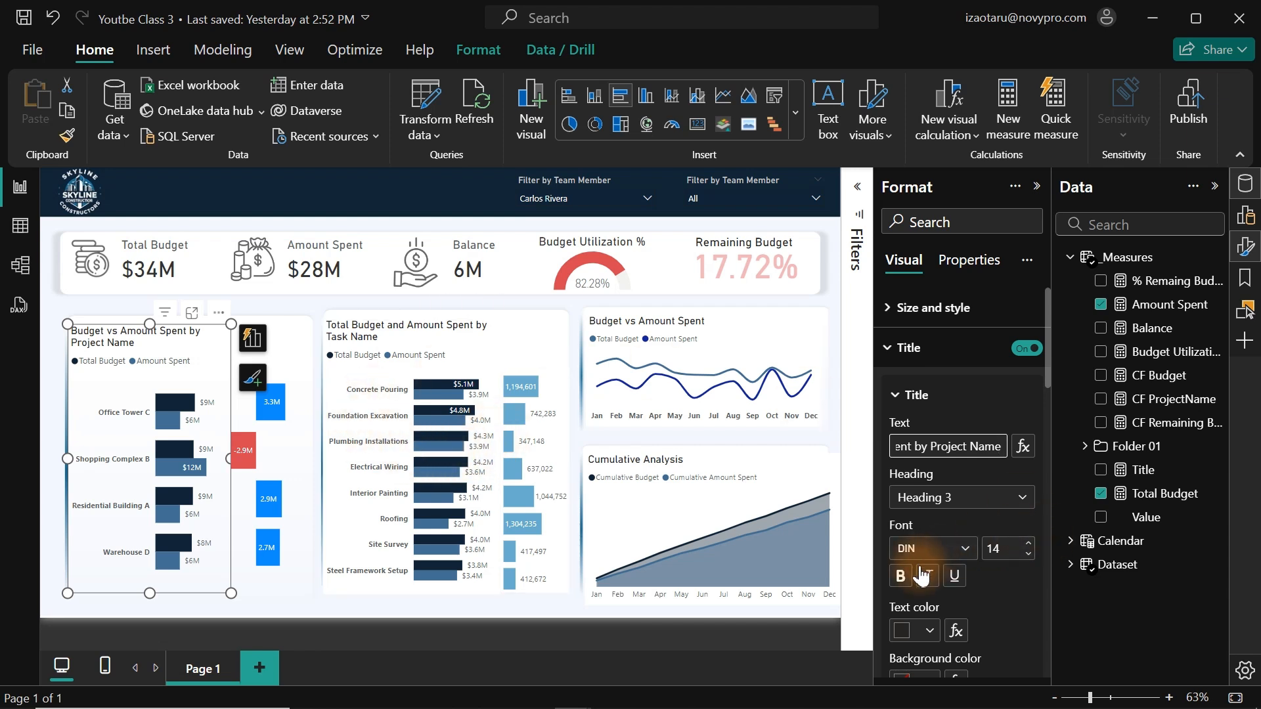
- Set the project bar chart's title to font size 16 with a dark text color
left_click(1028, 544)
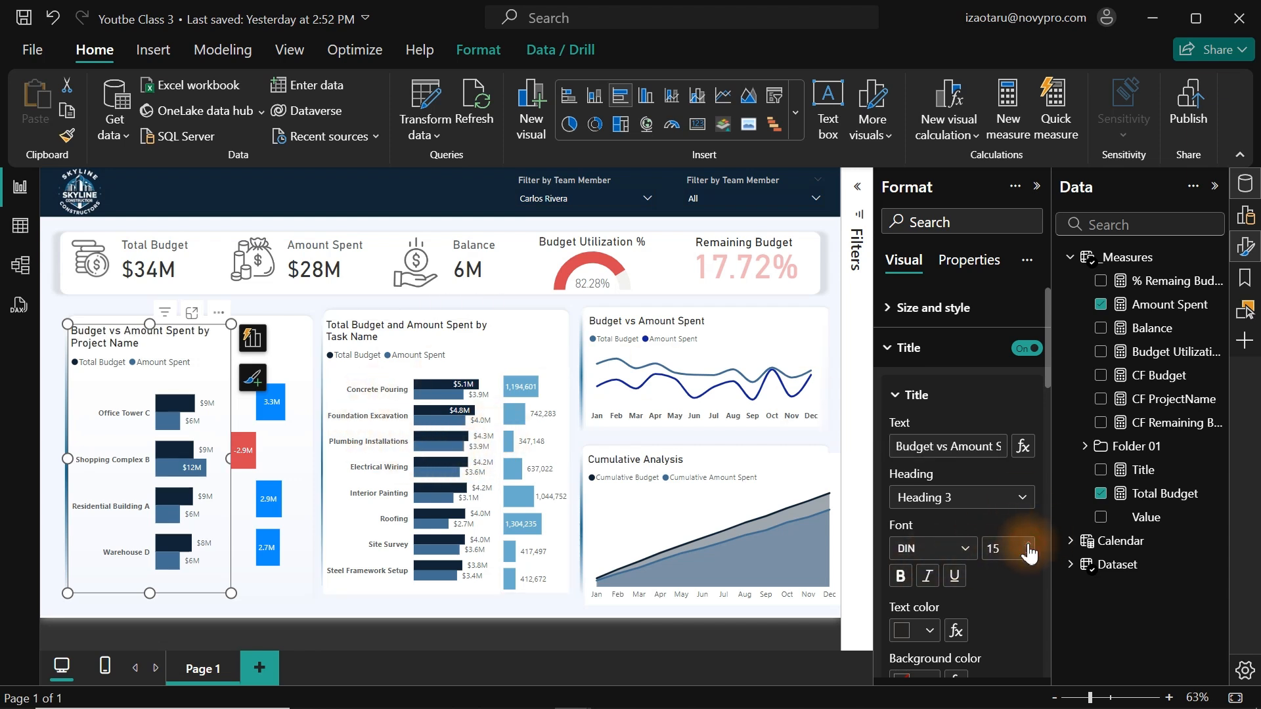
left_click(1028, 544)
left_click(926, 632)
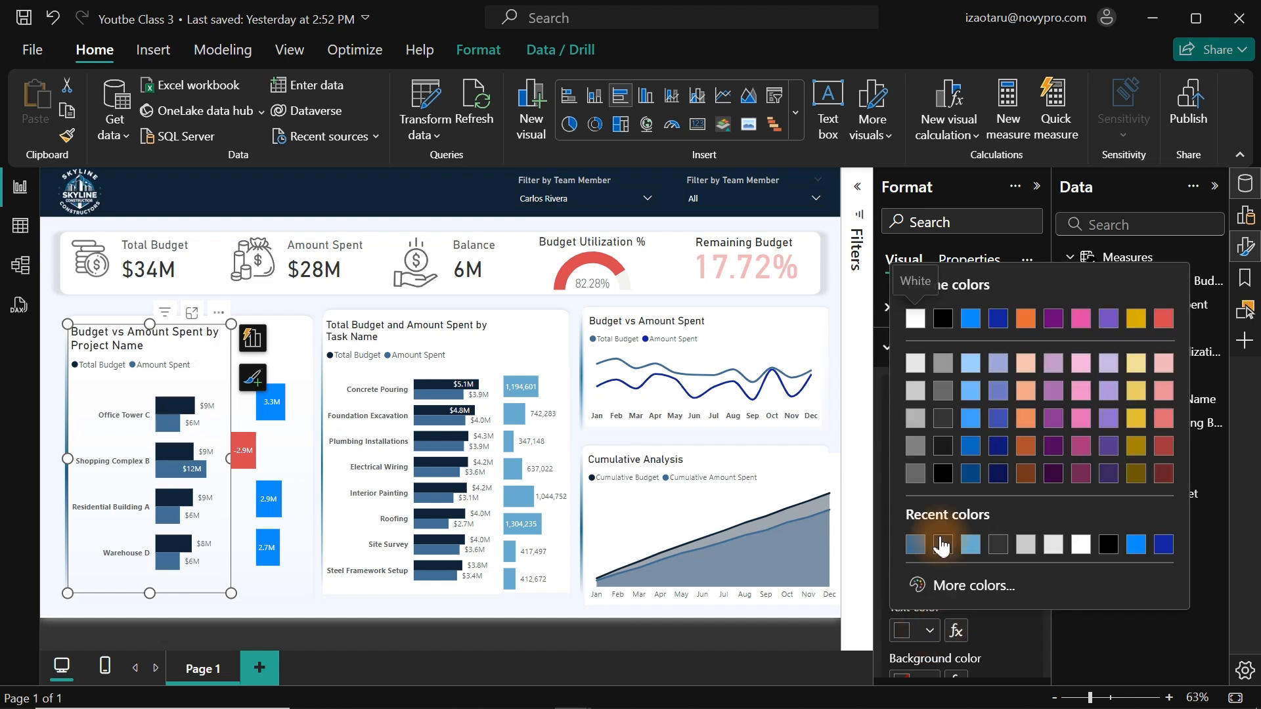
left_click(943, 418)
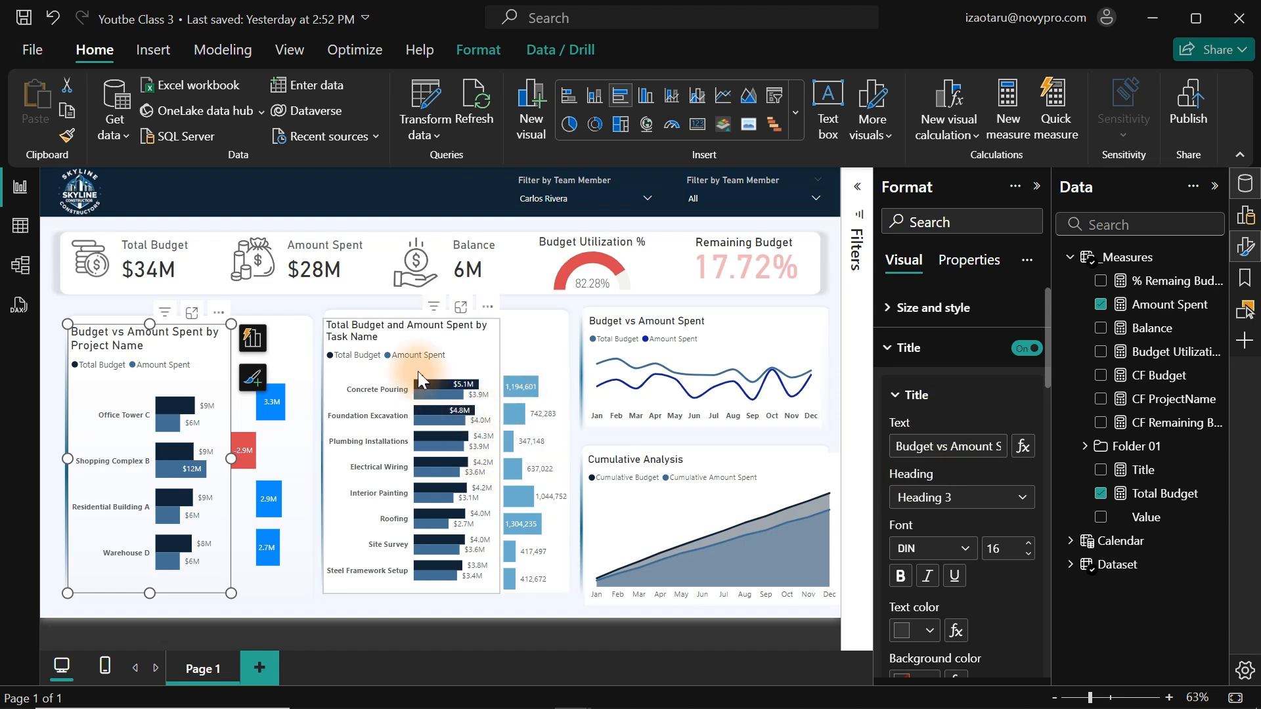
- Retitle the task bar chart "Budget vs Amount Spent by Tasks"
left_click(399, 330)
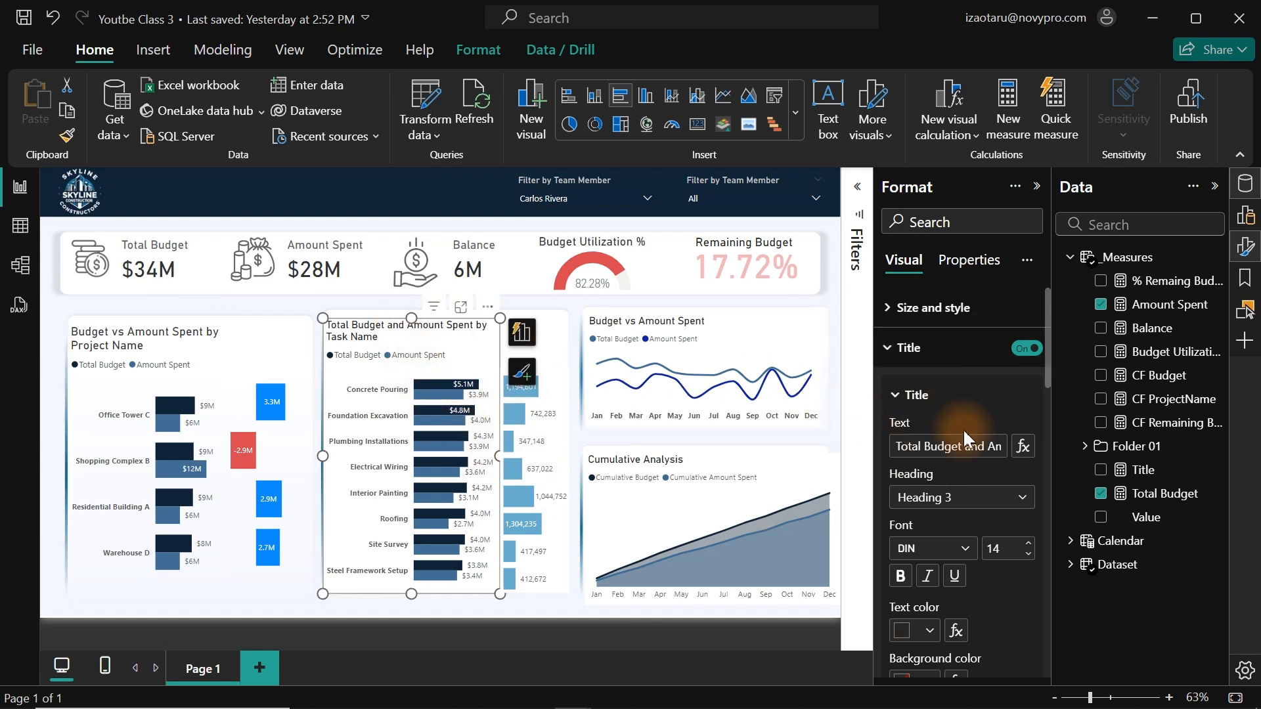
left_click(958, 447)
key("ctrl+a")
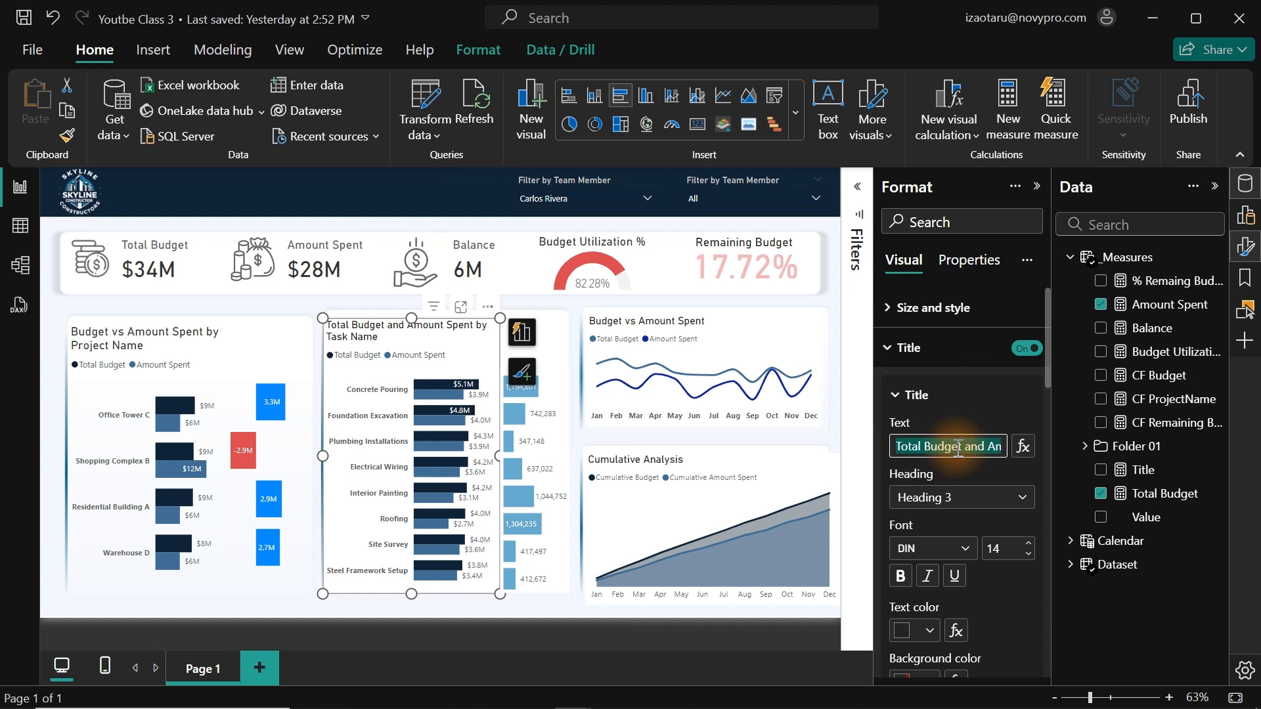
type("Budget vss")
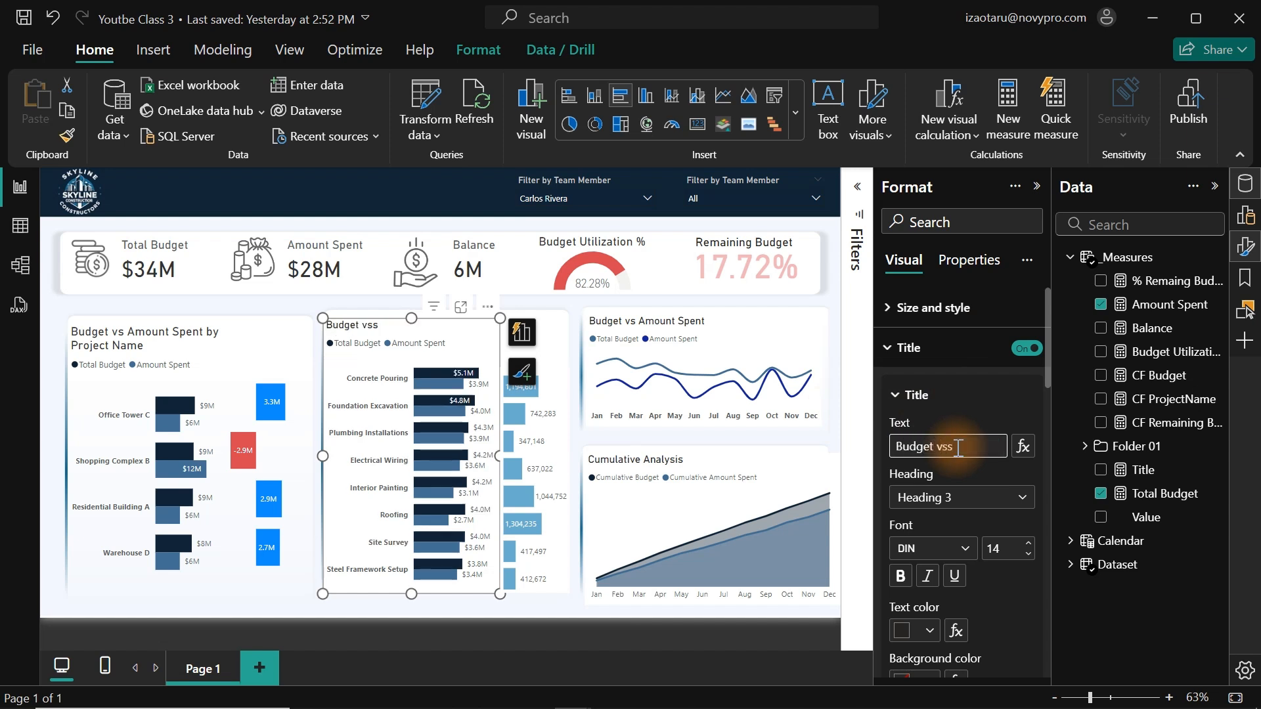
key("BackSpace")
type("Amount S")
type("pent by")
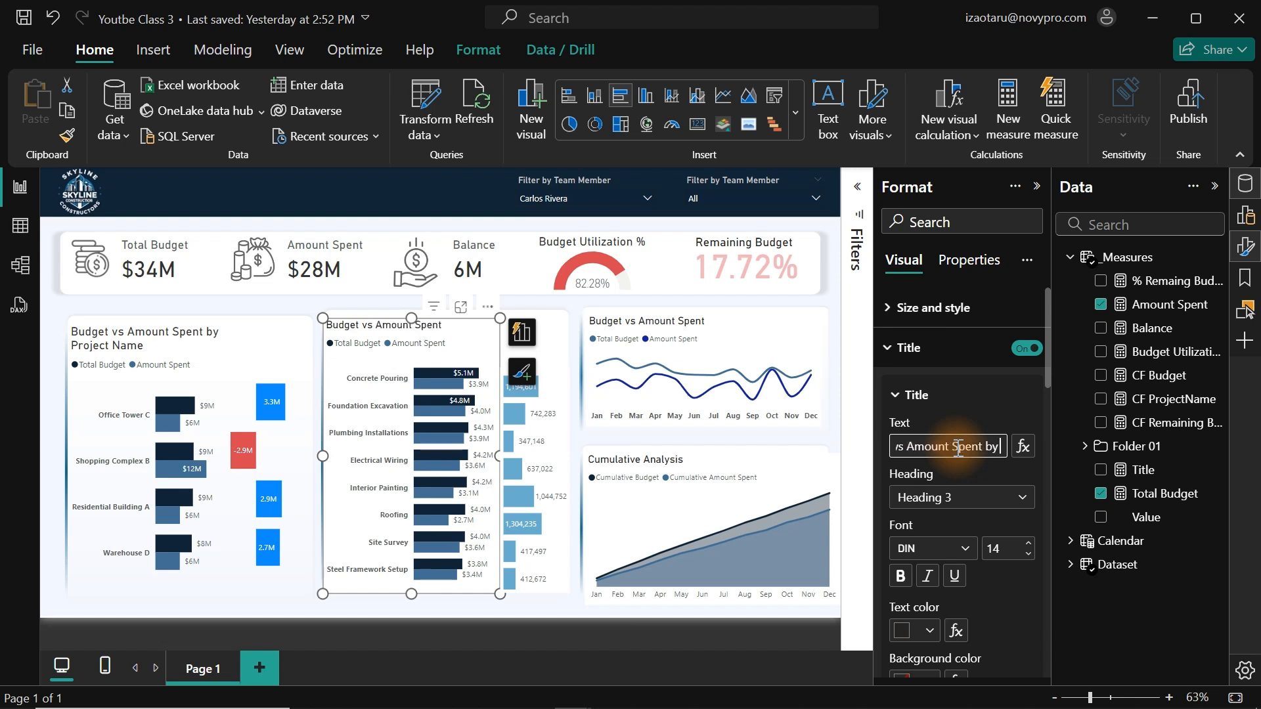
type(" Task")
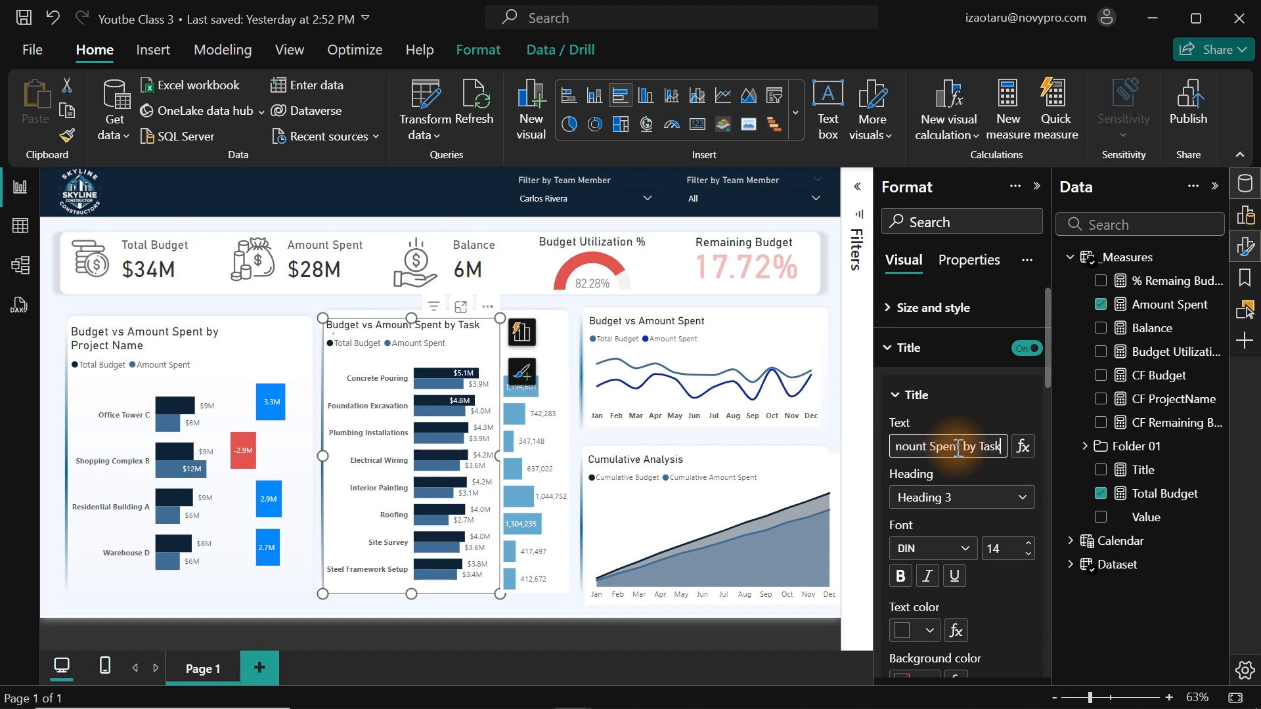
type("s")
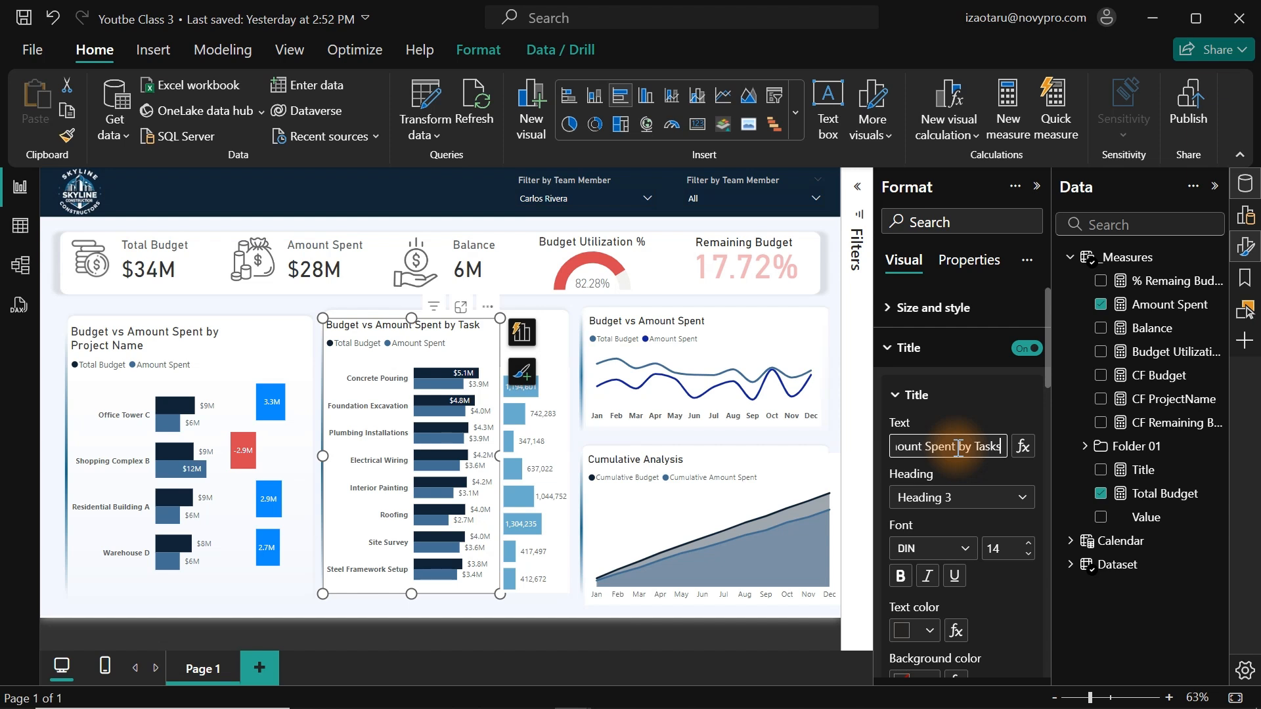
- Set the task bar chart's title to font size 16 with the recently used dark text color
left_click(1029, 544)
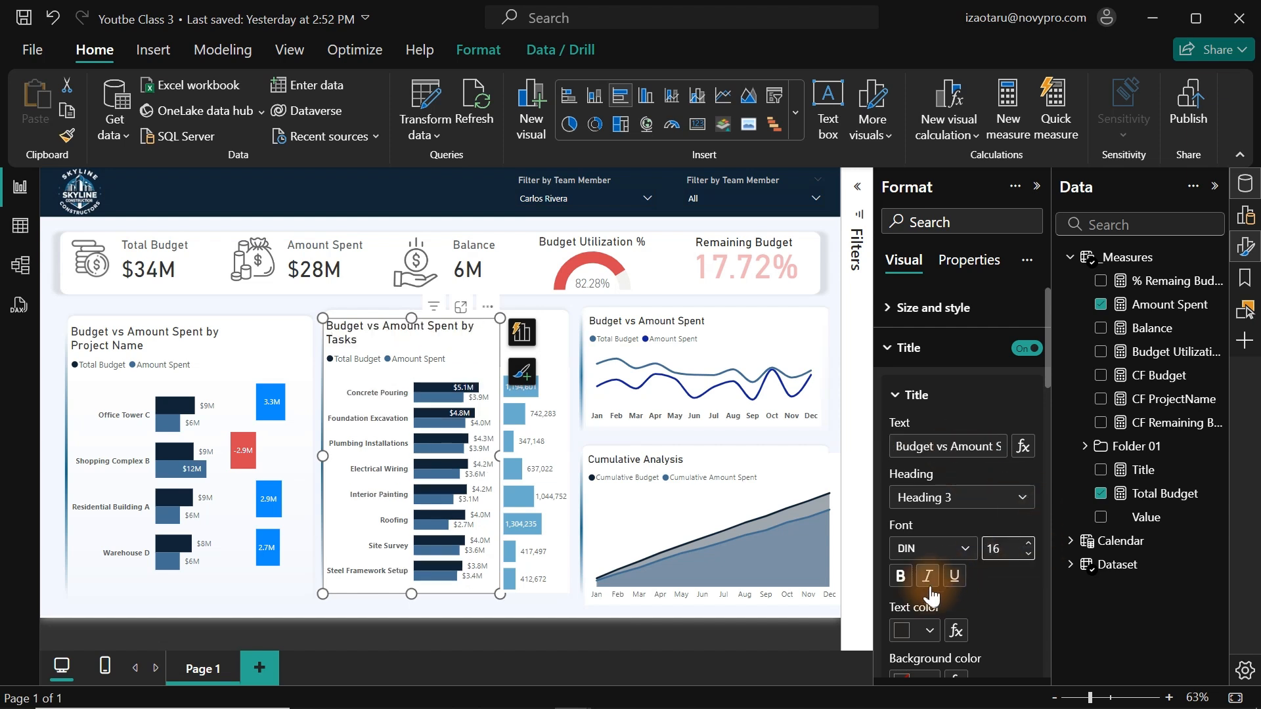
left_click(920, 630)
left_click(913, 551)
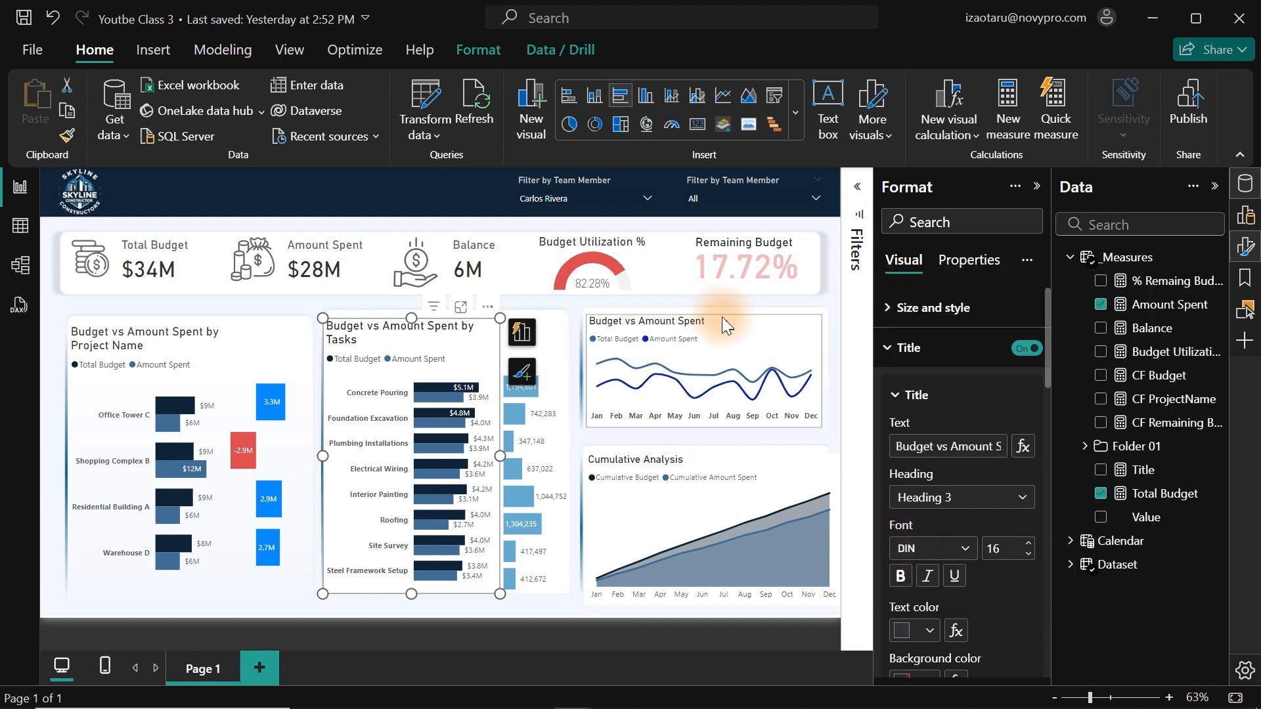
left_click(278, 190)
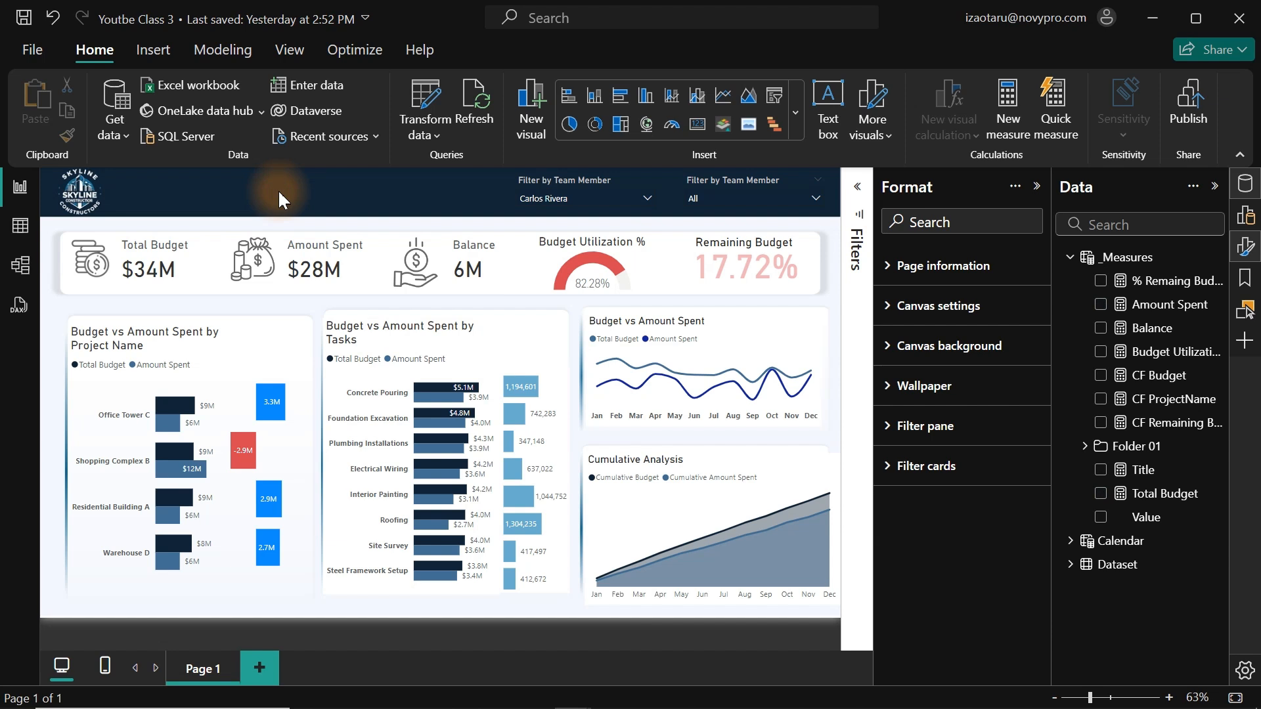
- Put away the Format and Data panes and display the layer order of the page's visuals
left_click(120, 265)
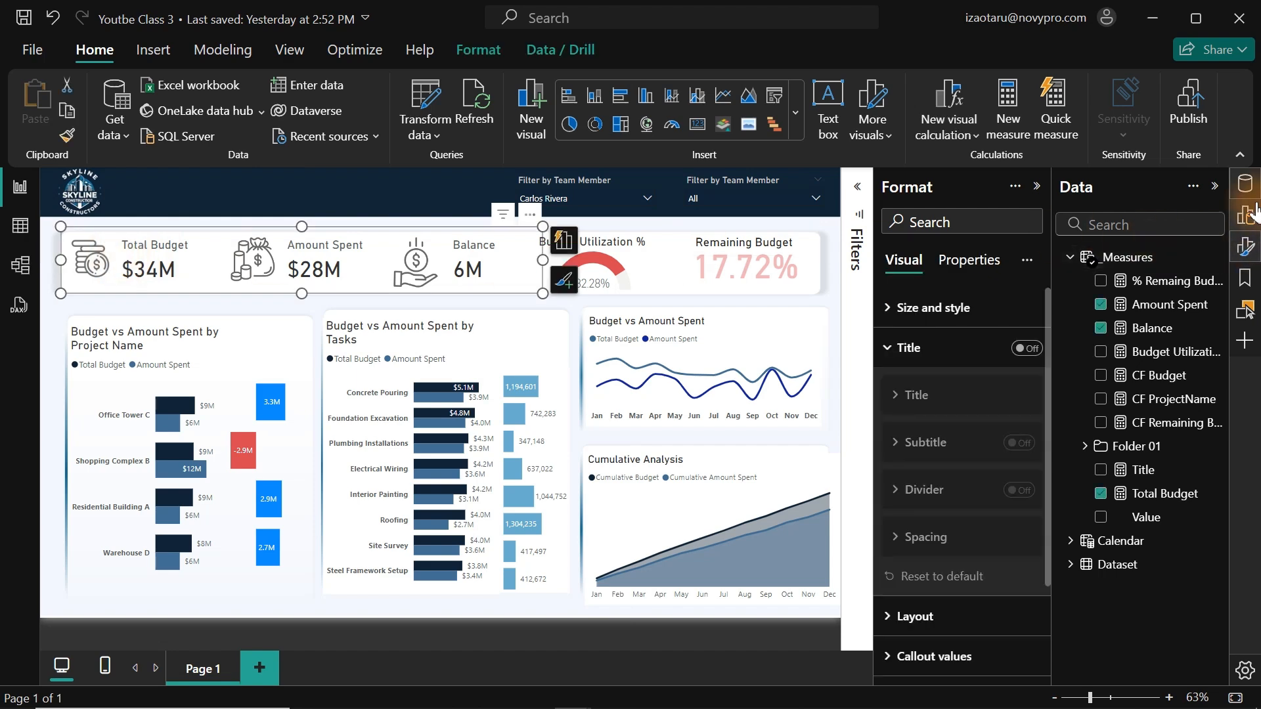
left_click(1251, 253)
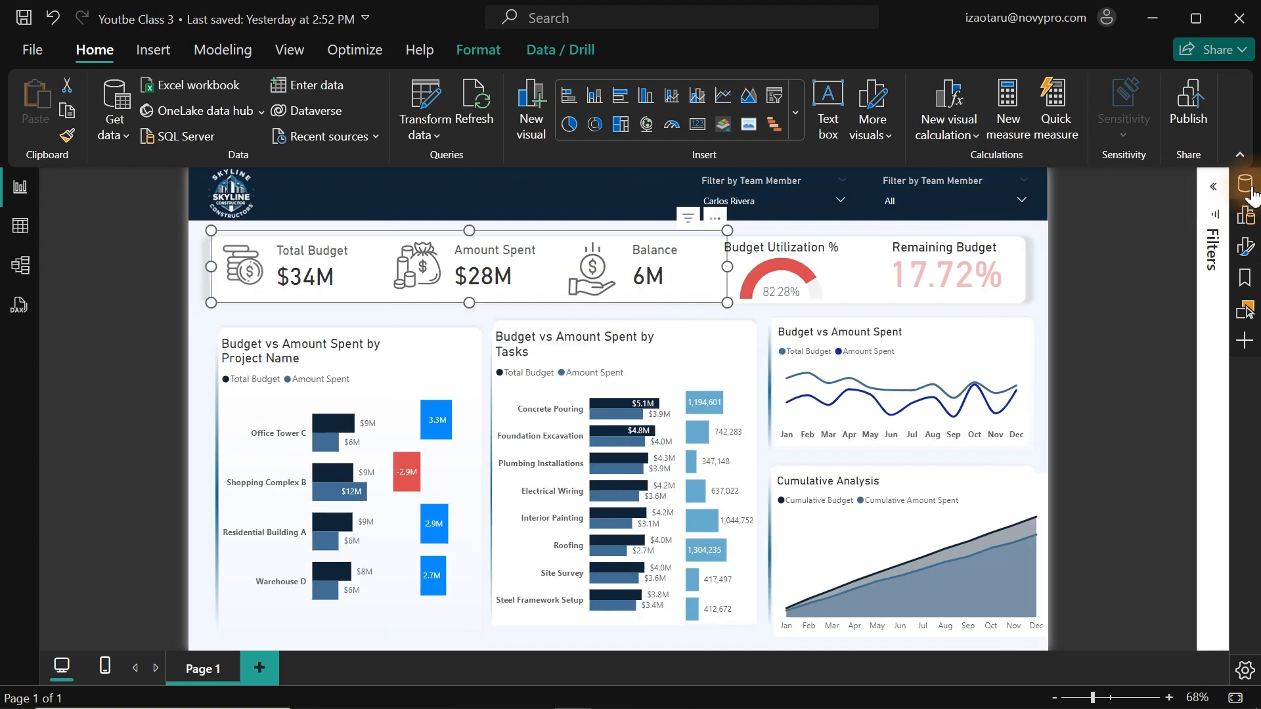
left_click(1248, 313)
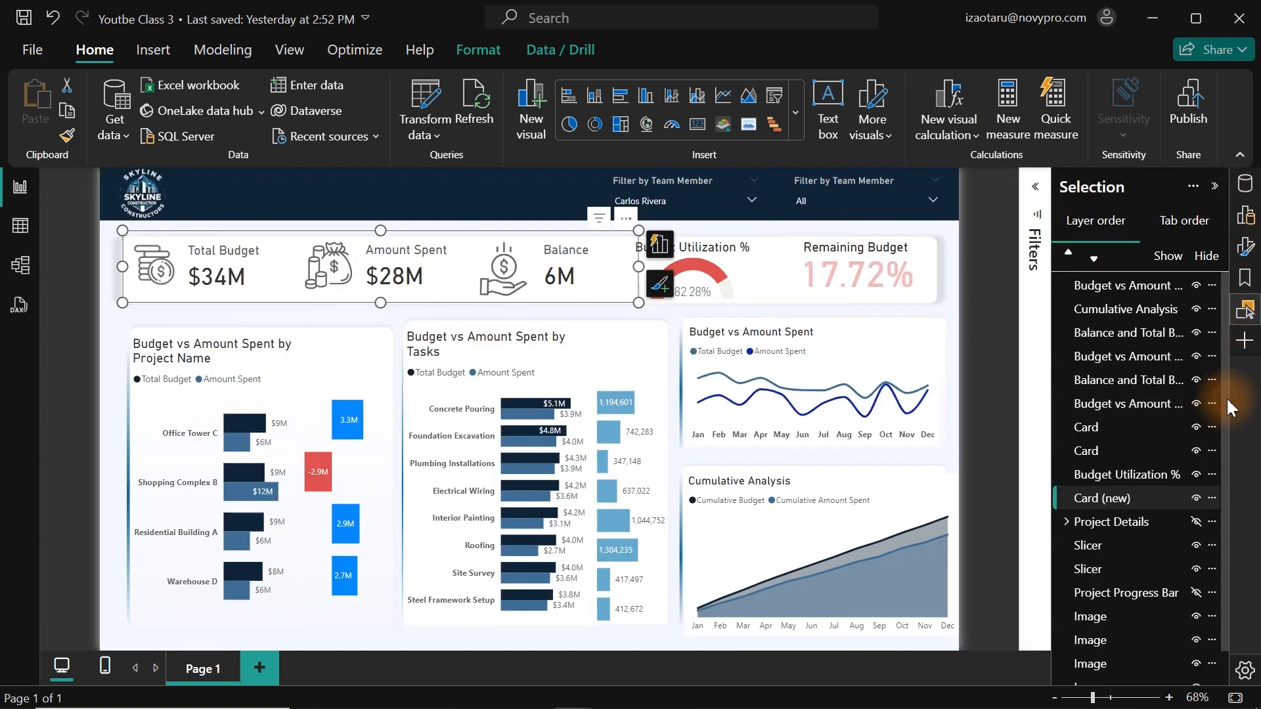
scroll(1237, 530, "down", 1)
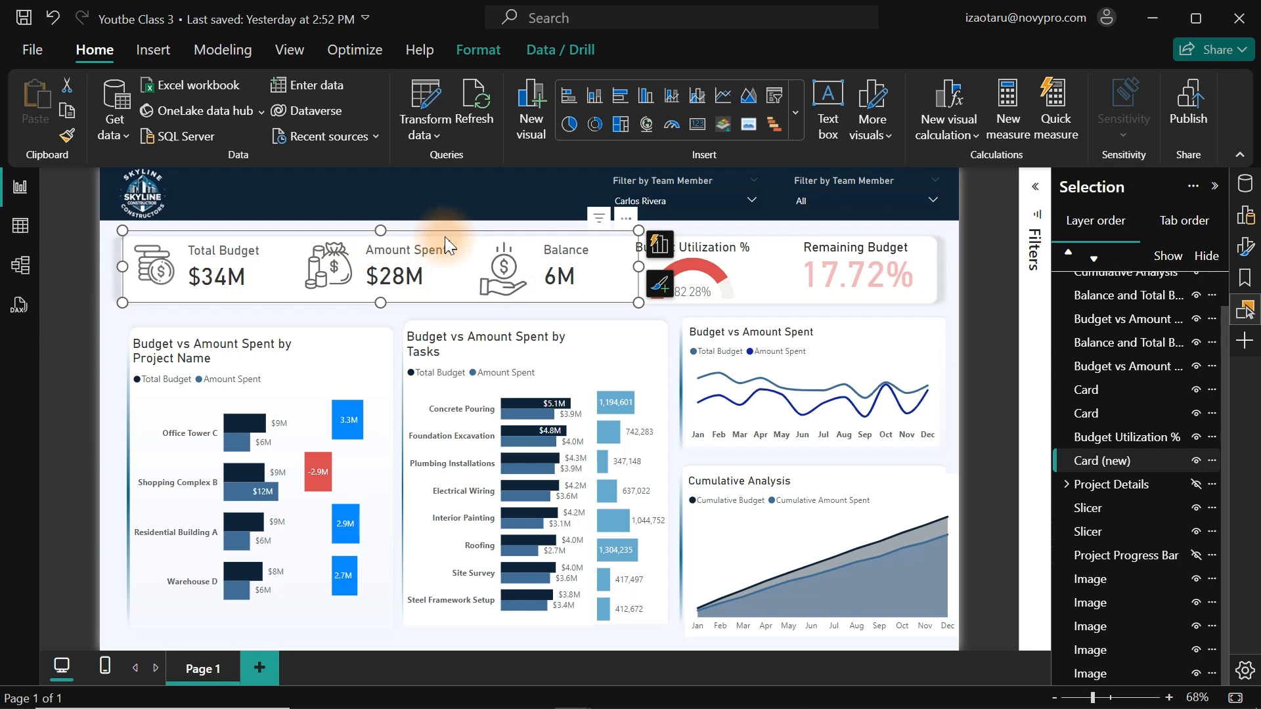
- Group all visuals and images on the page except Project Details, Project Progress Bar and the two slicers
key("ctrl+a")
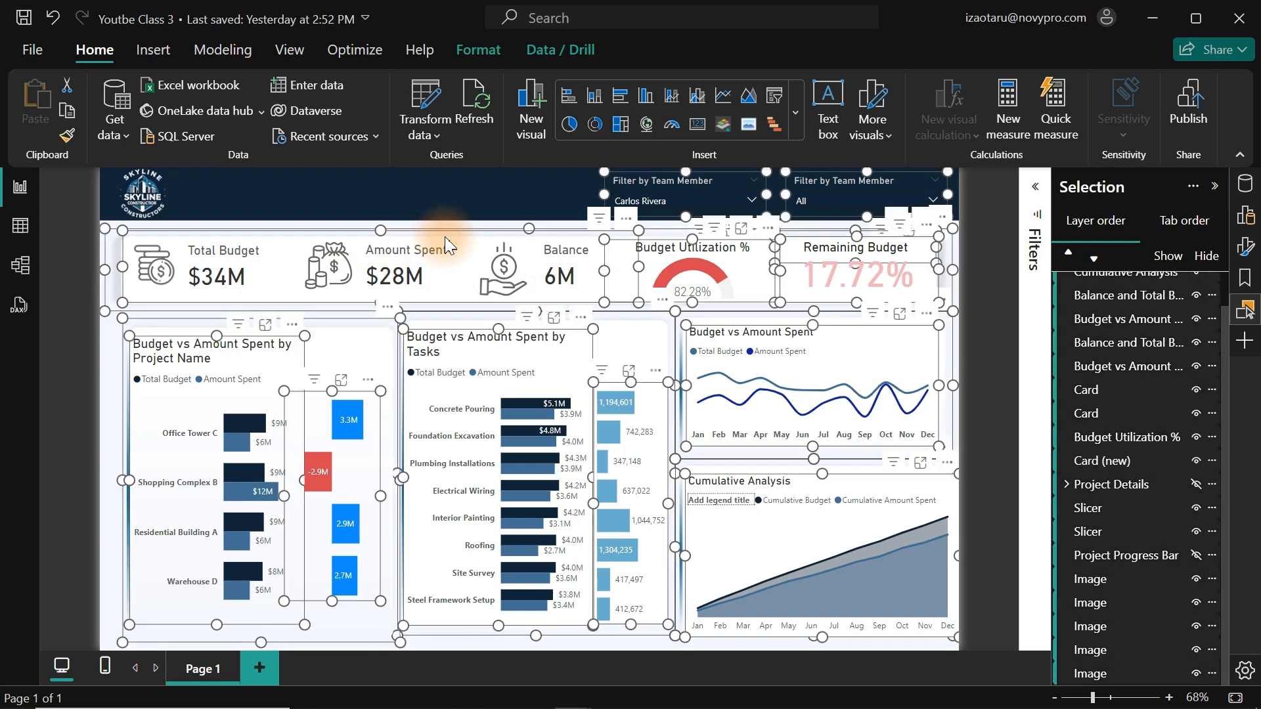
left_click(1120, 490)
left_click(1125, 569)
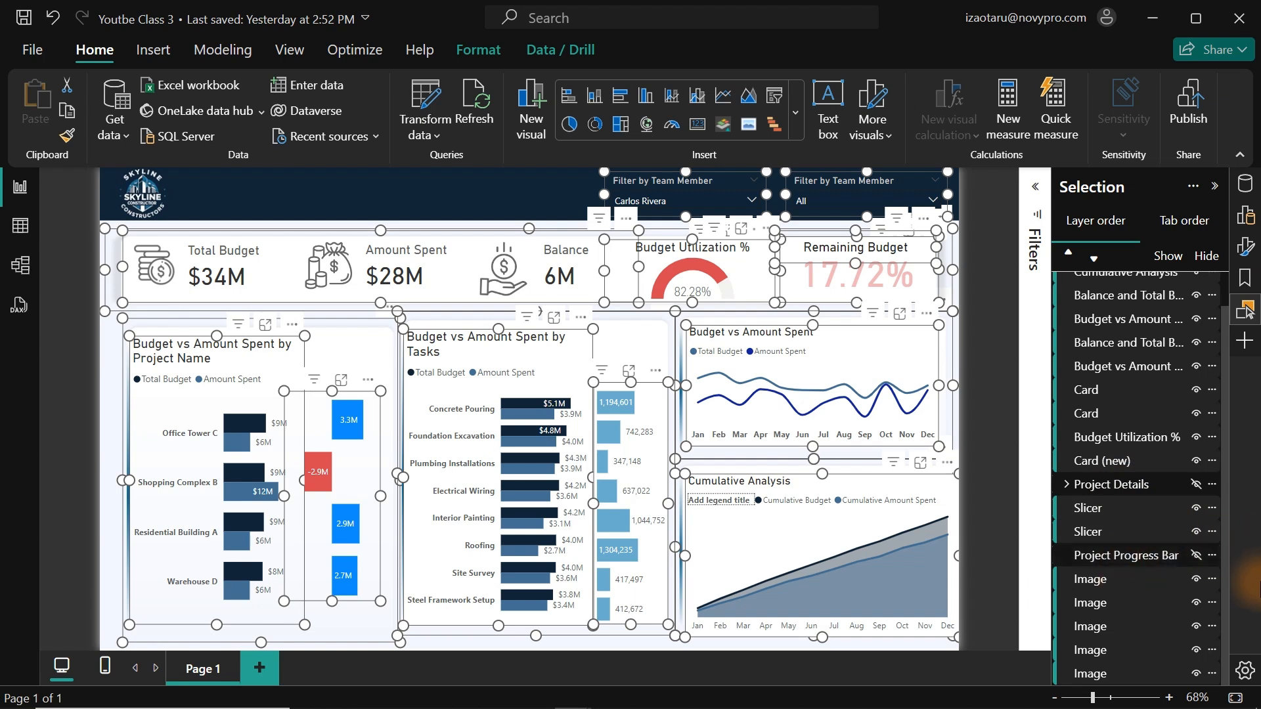
left_click(640, 197)
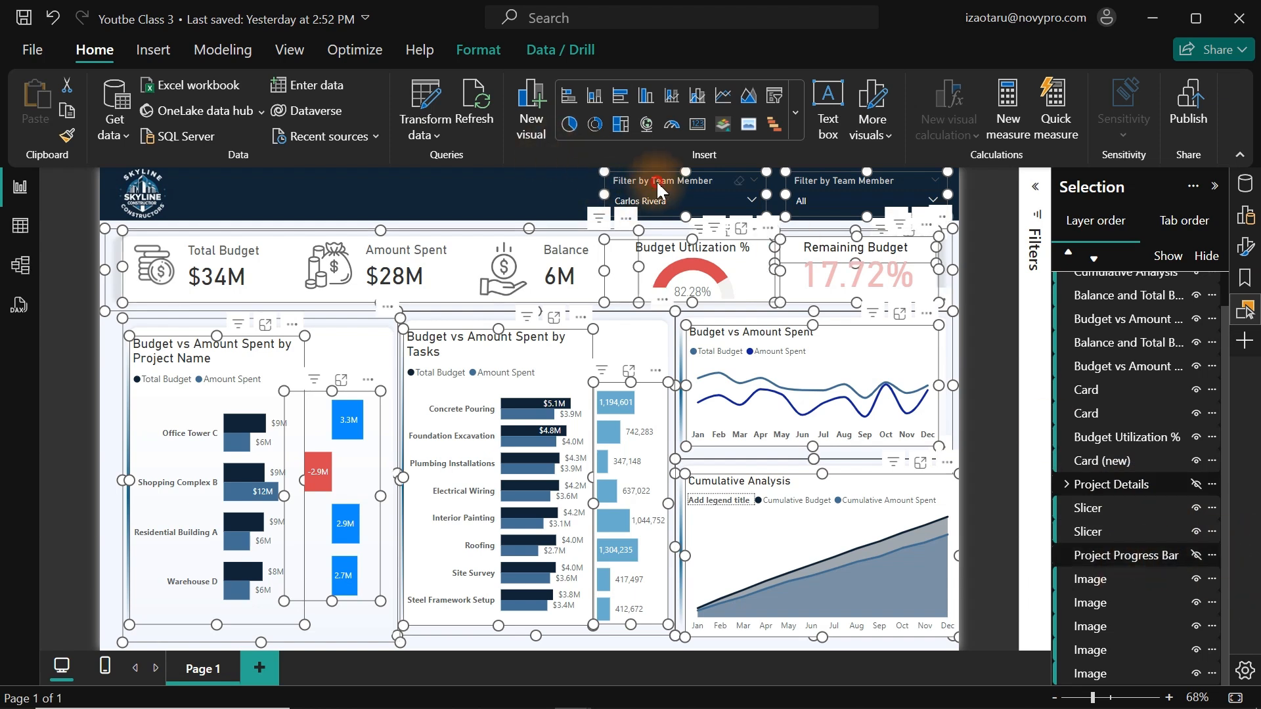
left_click(838, 179)
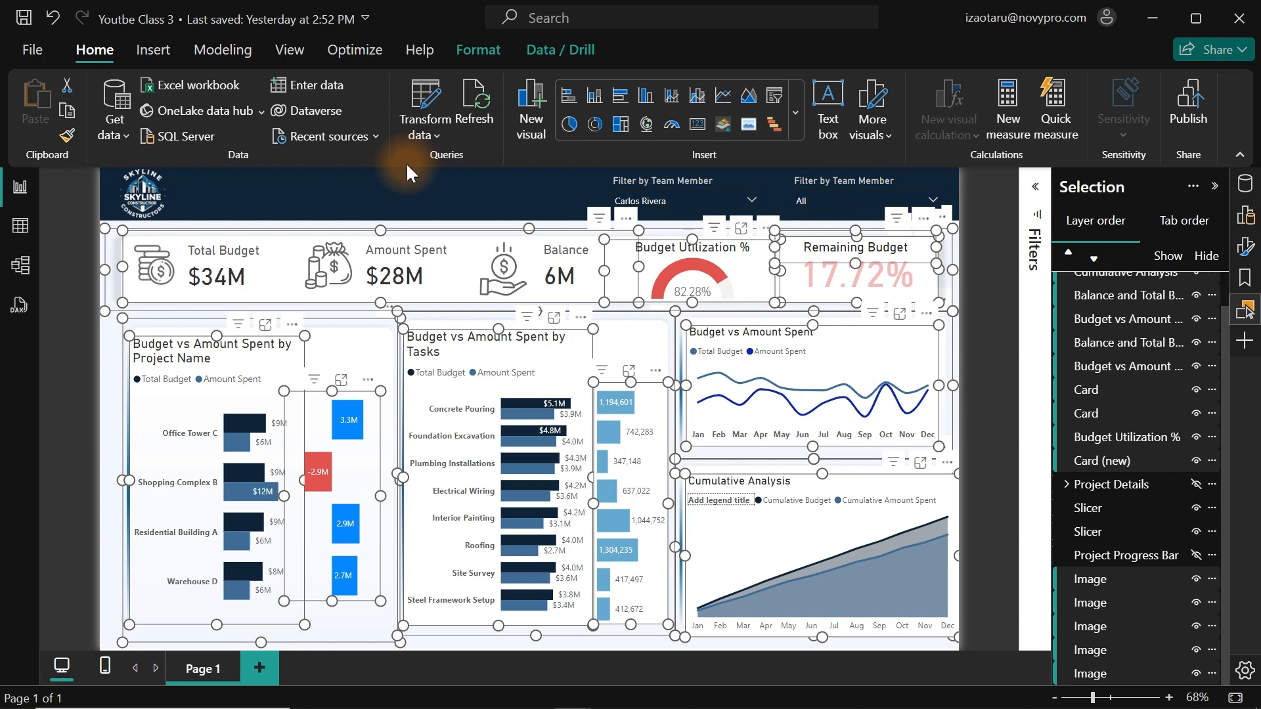
right_click(466, 249)
mouse_move(589, 318)
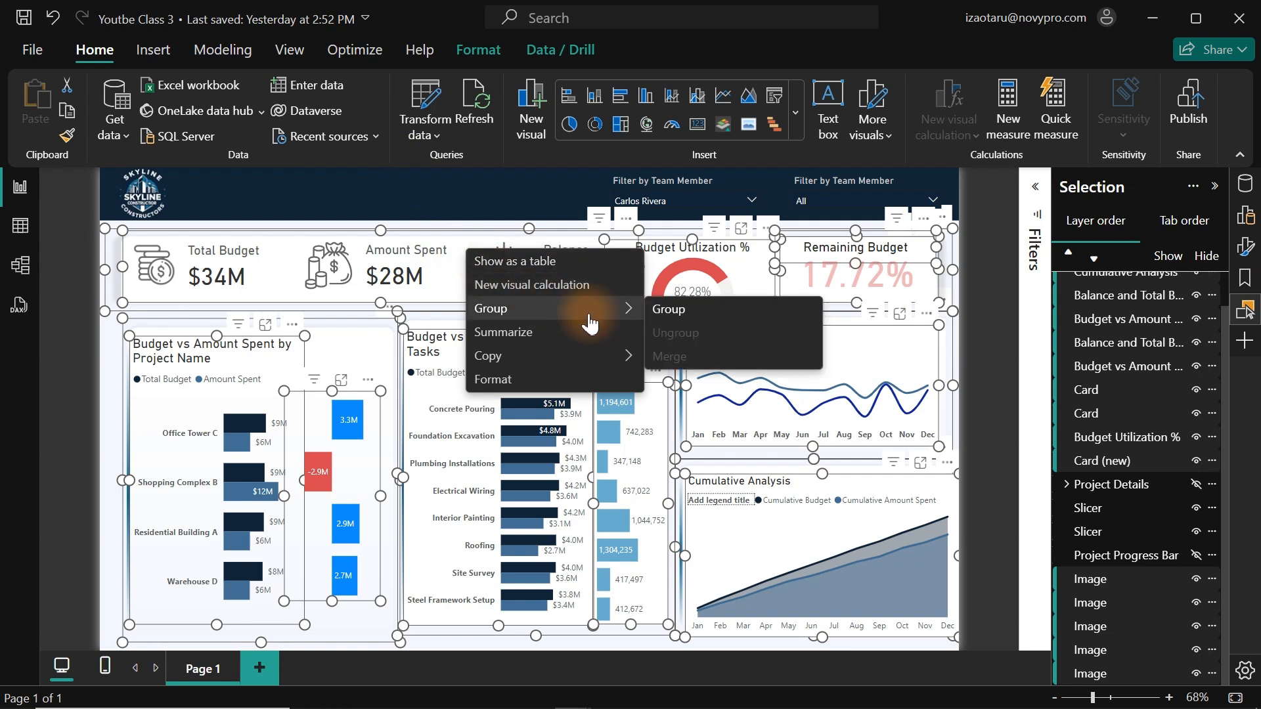
left_click(695, 316)
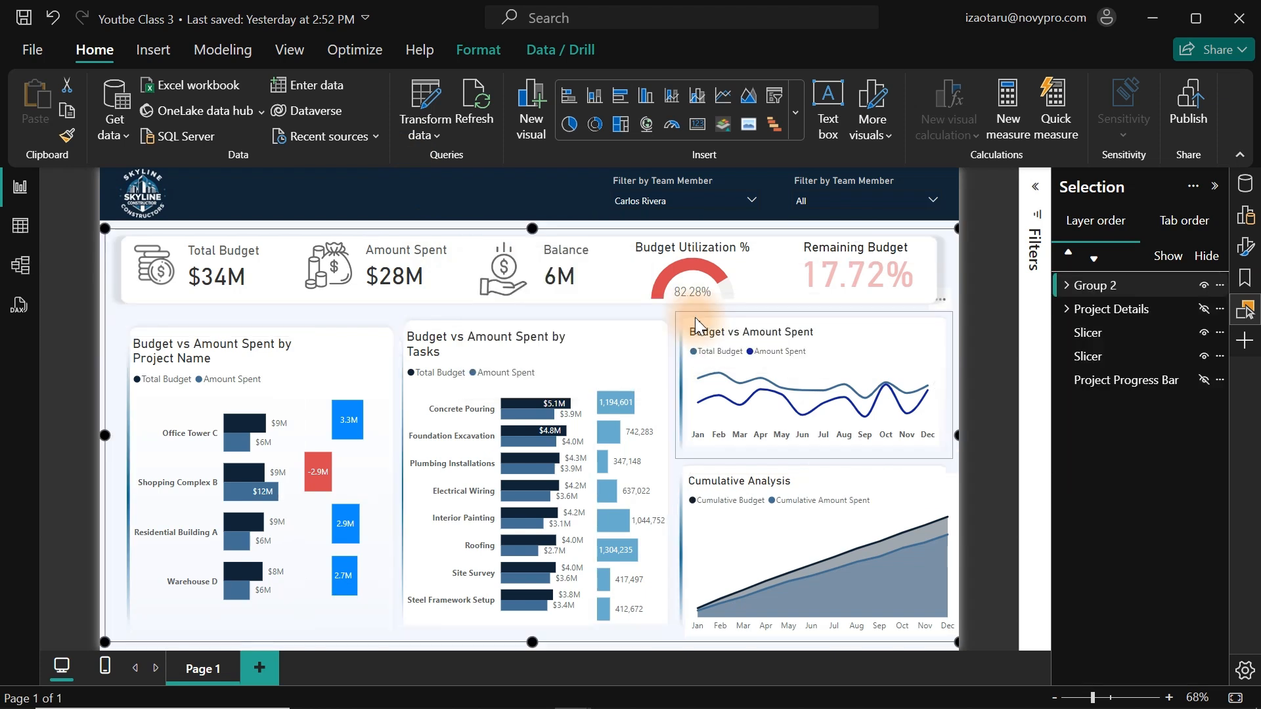
- Rename the new group of budget visuals to "Budget"
double_click(1124, 289)
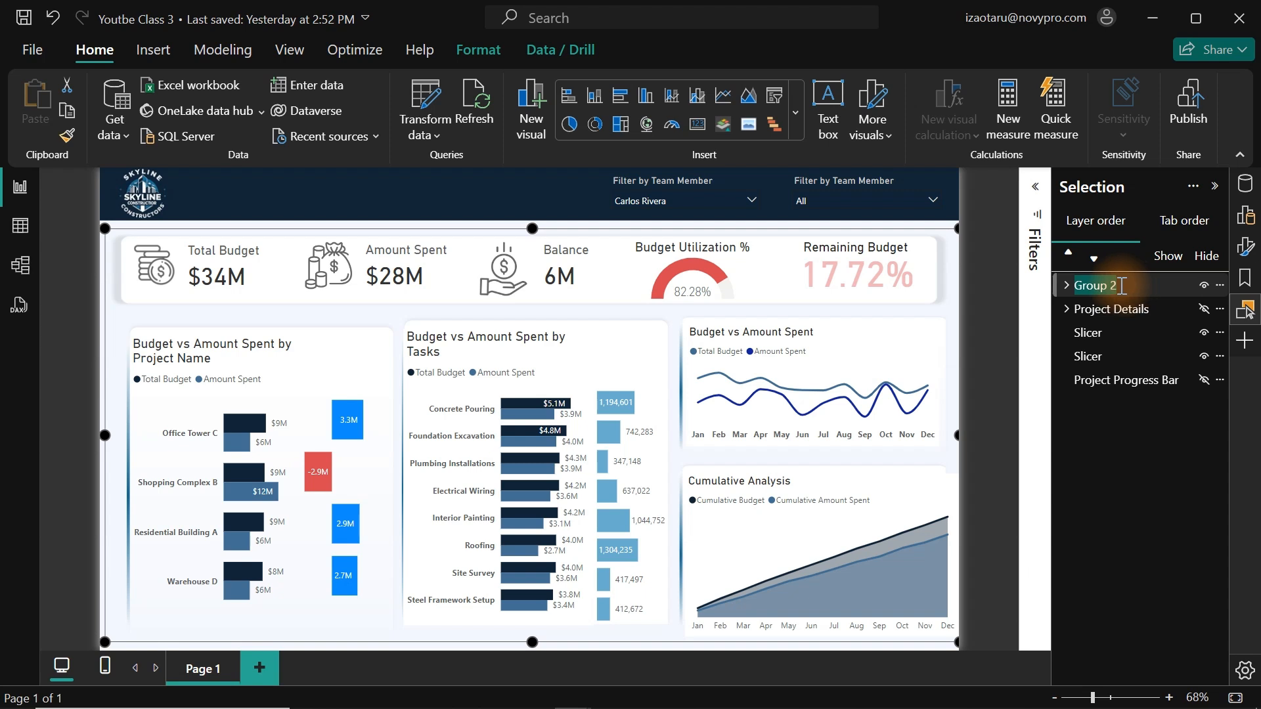
key("BackSpace")
type("Budget")
key("Return")
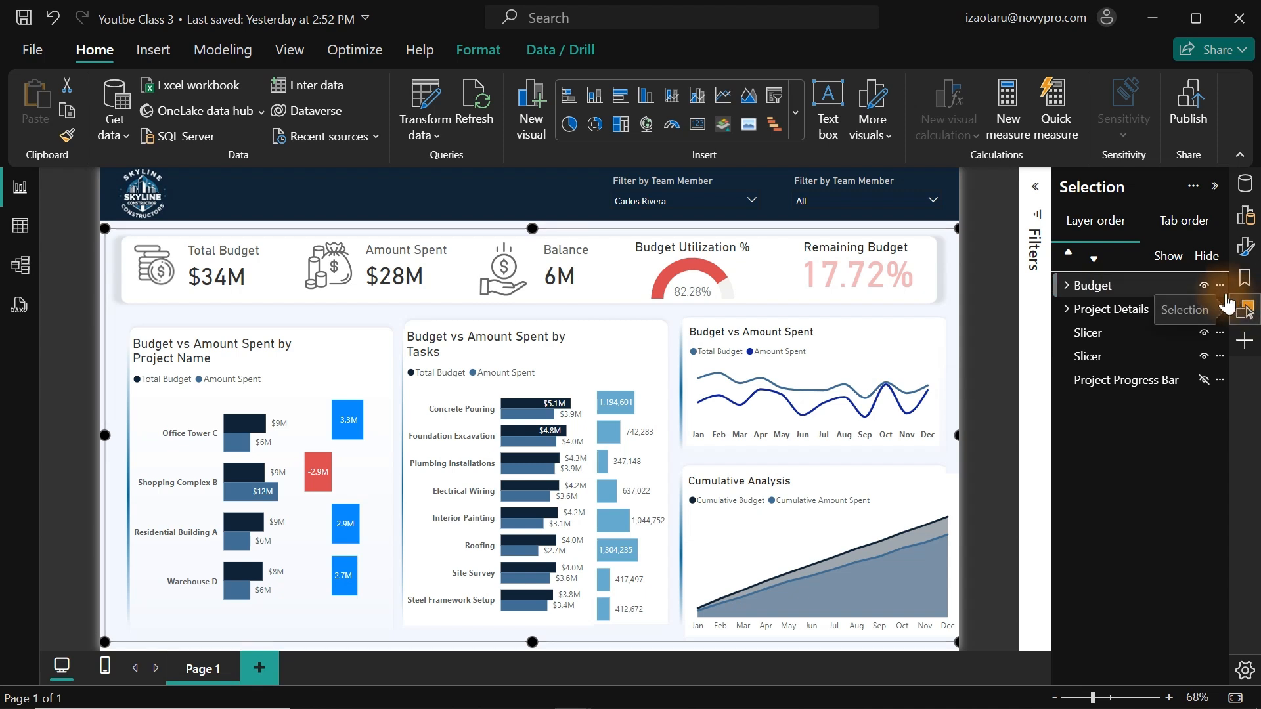
- Hide the Budget group and show the Project Progress Bar visual
left_click(1204, 289)
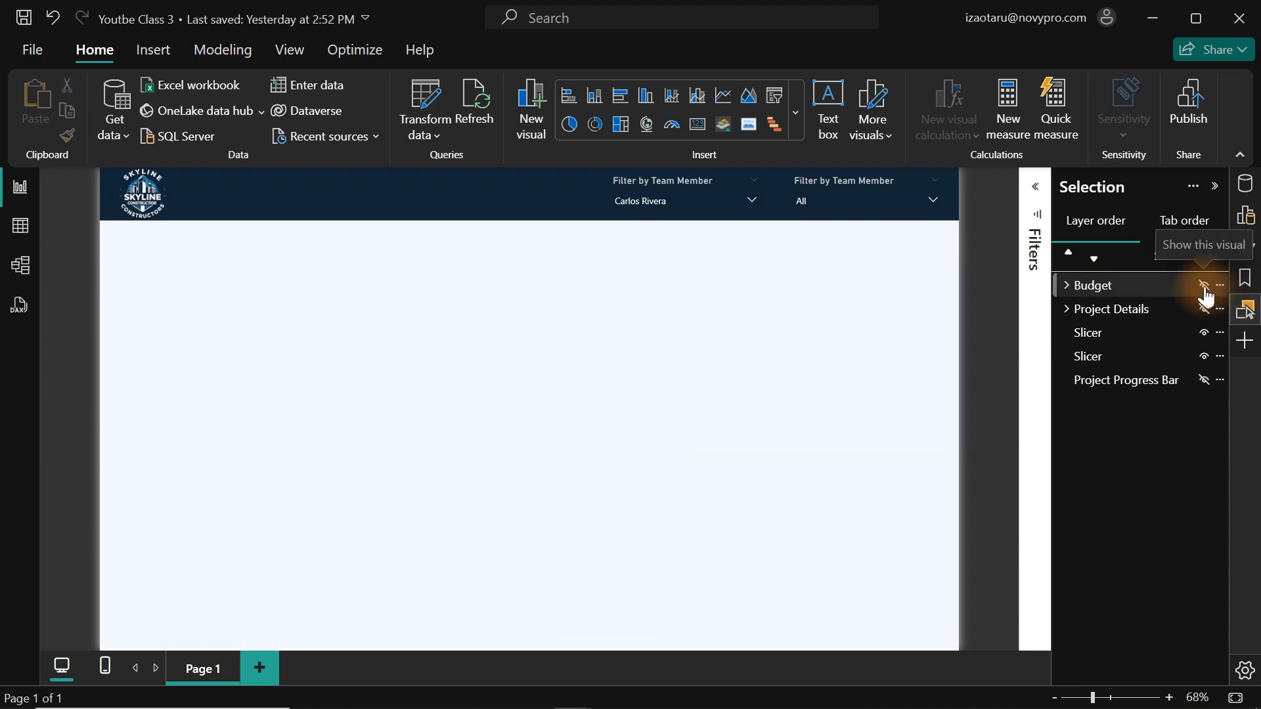
left_click(1204, 380)
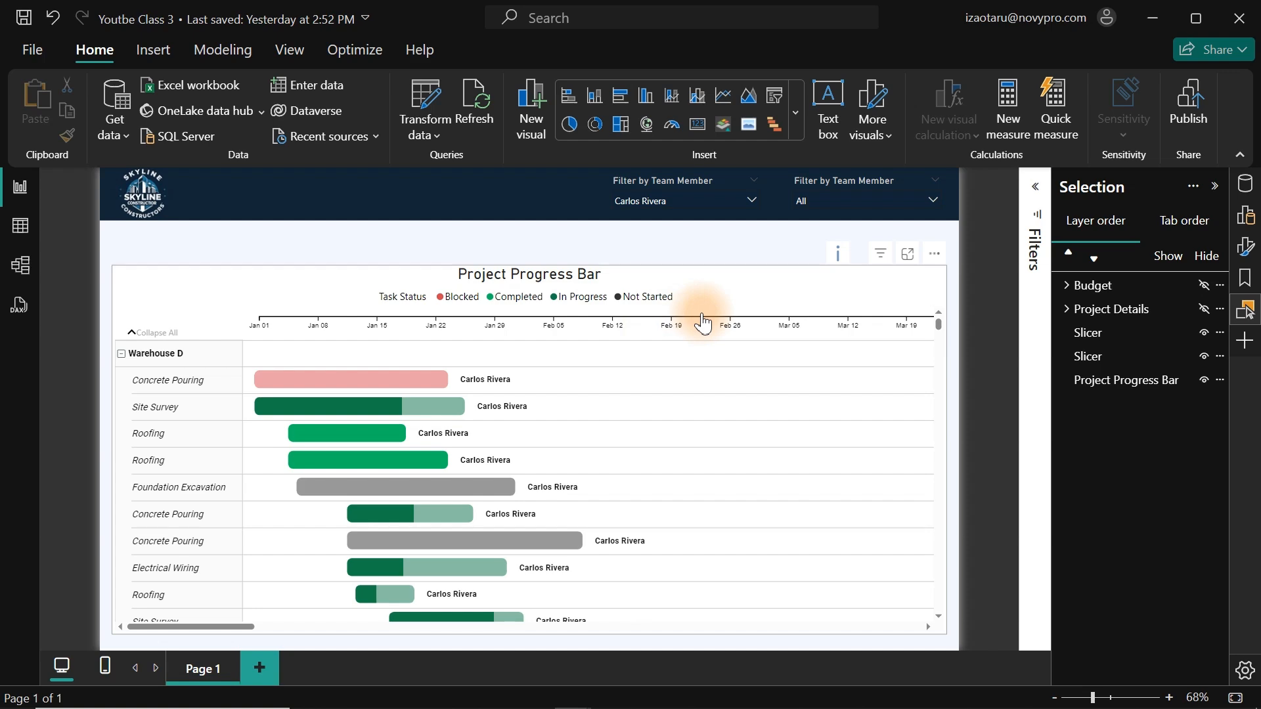
- Switch to the PowerPoint background slide and delete the white card and the blue gradient shape behind it
left_click(535, 692)
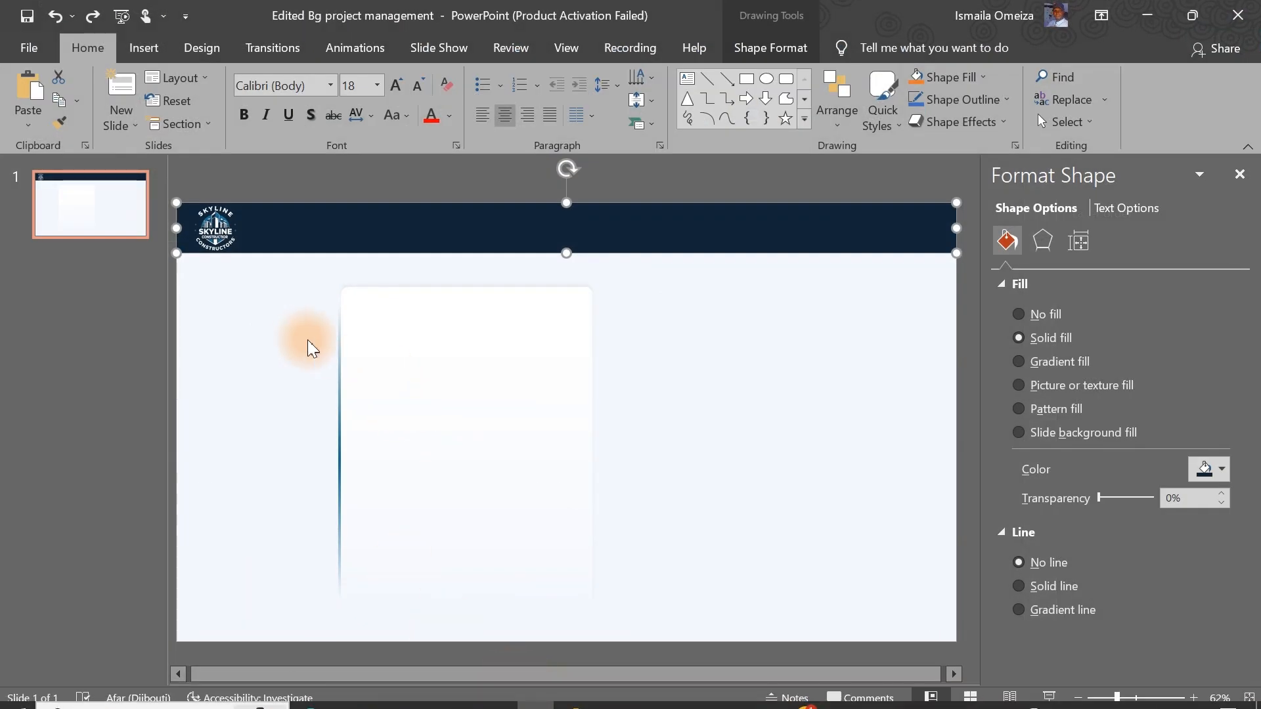
left_click(520, 423)
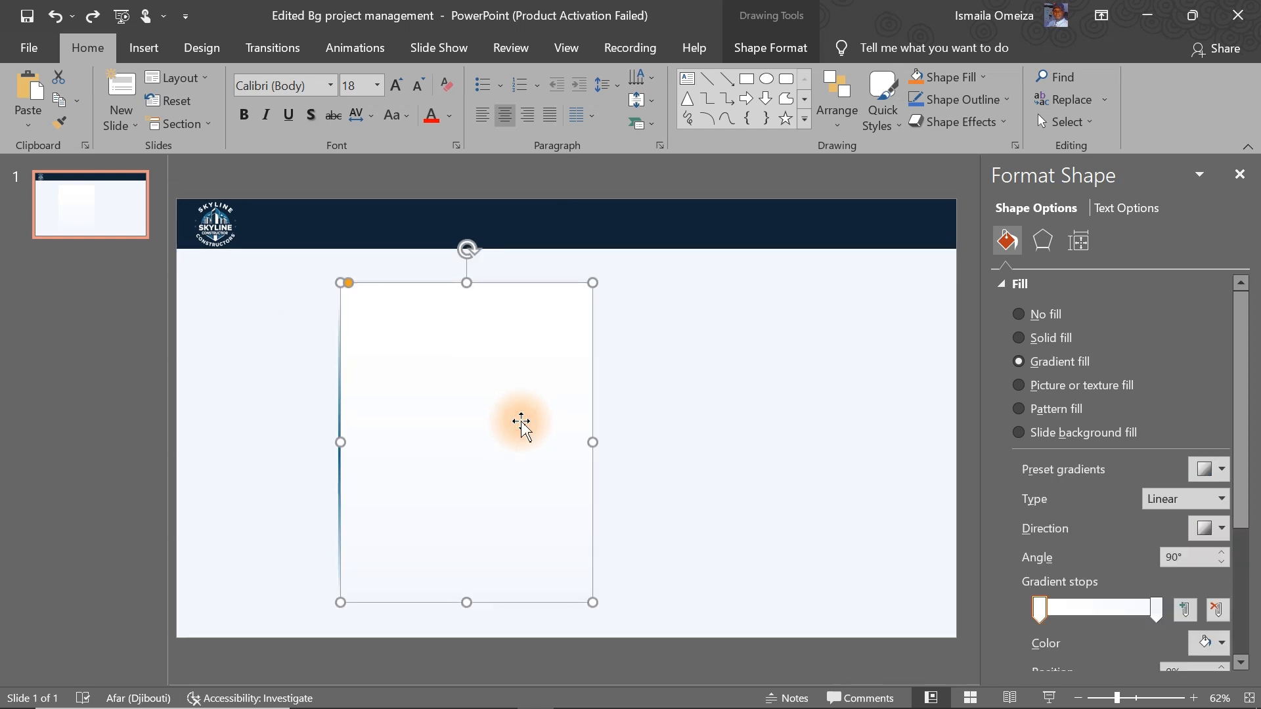
key("Delete")
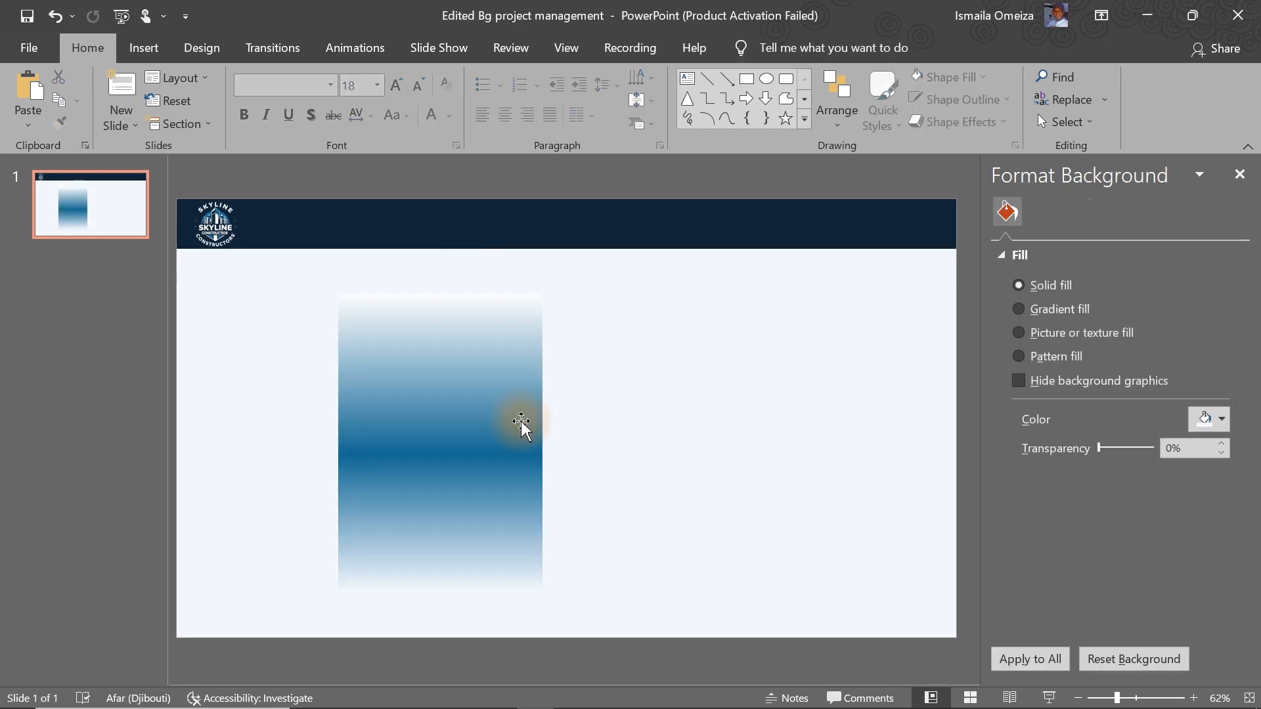
left_click(520, 423)
key("Delete")
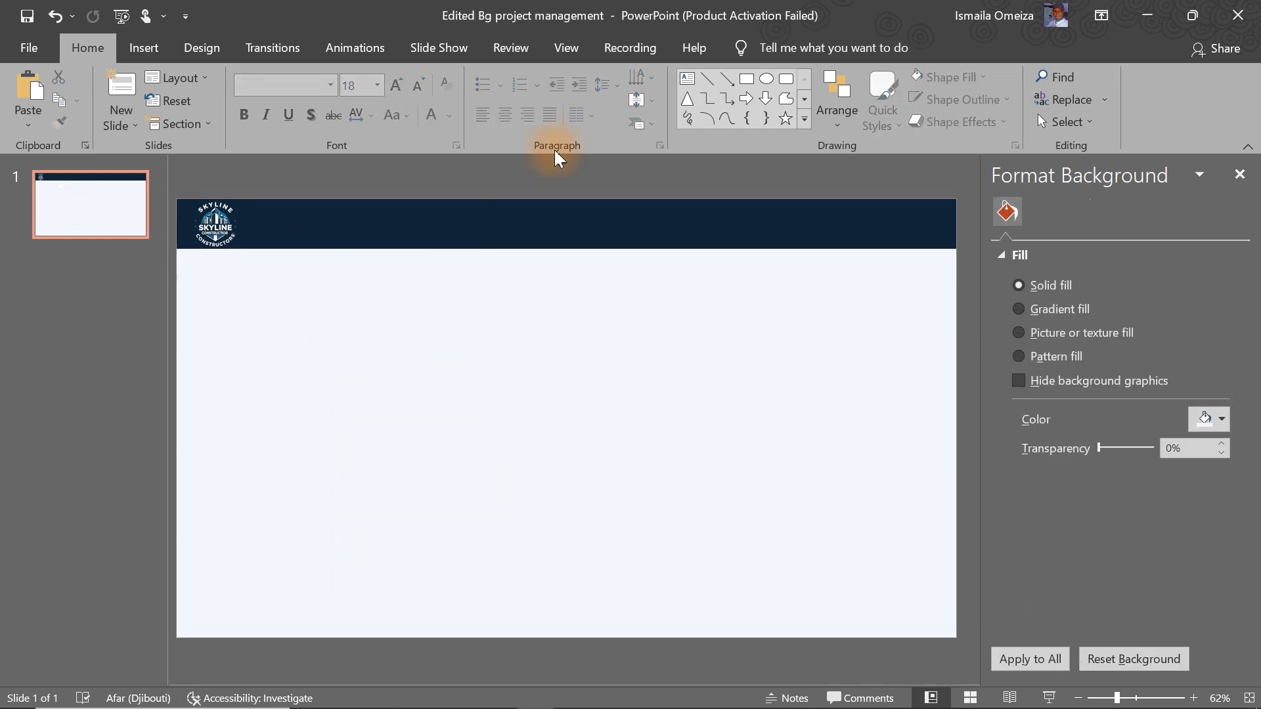
- Draw a rounded rectangle about 12.05" wide and 5.78" high below the header, reduce its corner rounding and shift it slightly up
left_click(790, 81)
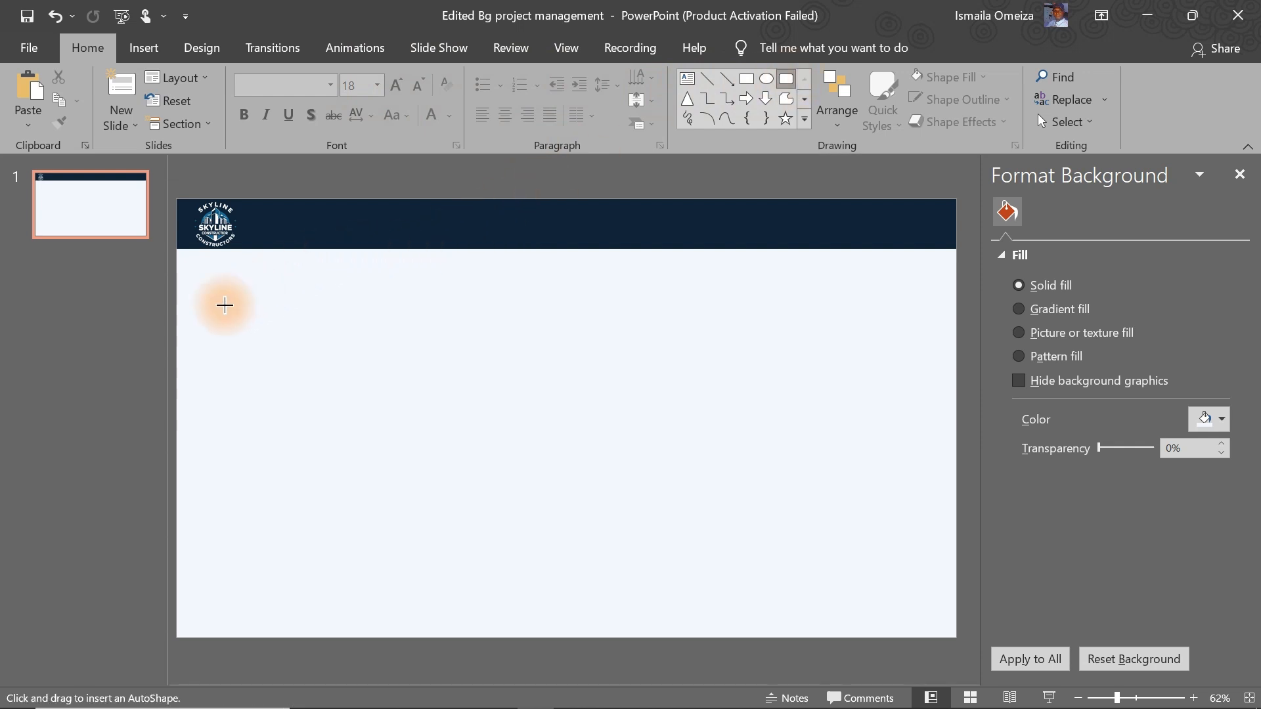
left_click_drag(224, 305, 922, 623)
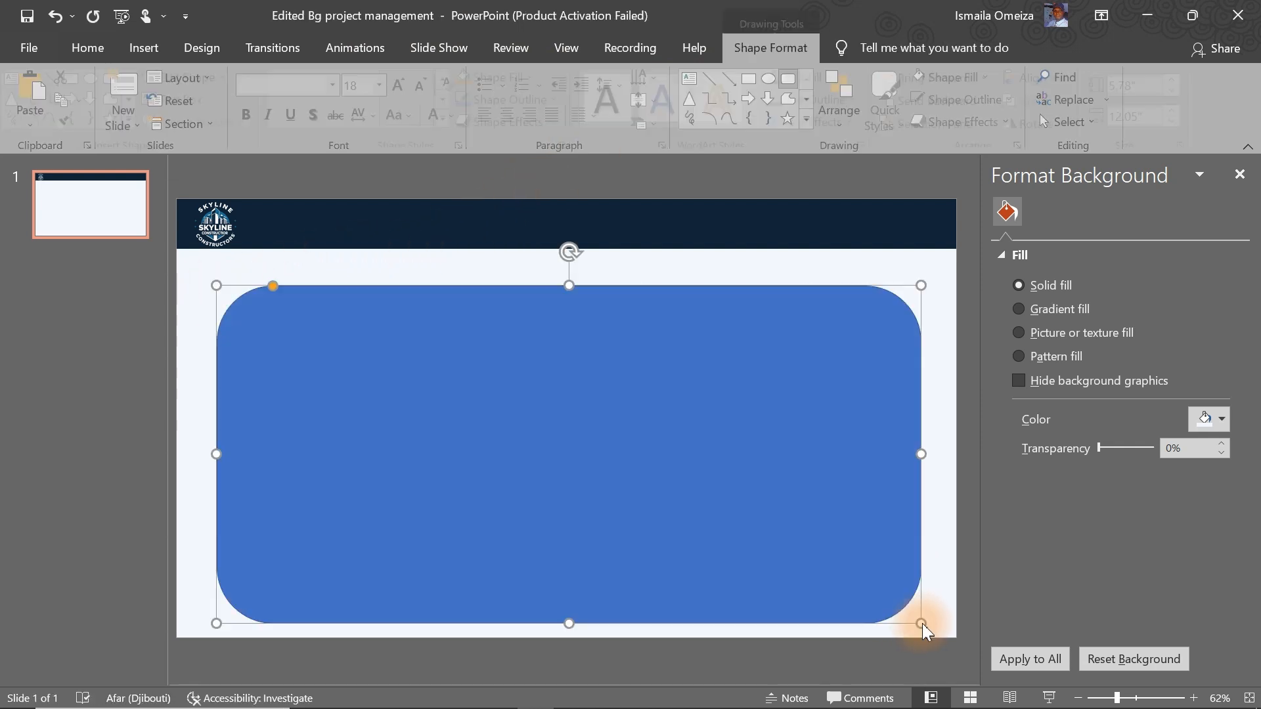
left_click_drag(272, 286, 235, 289)
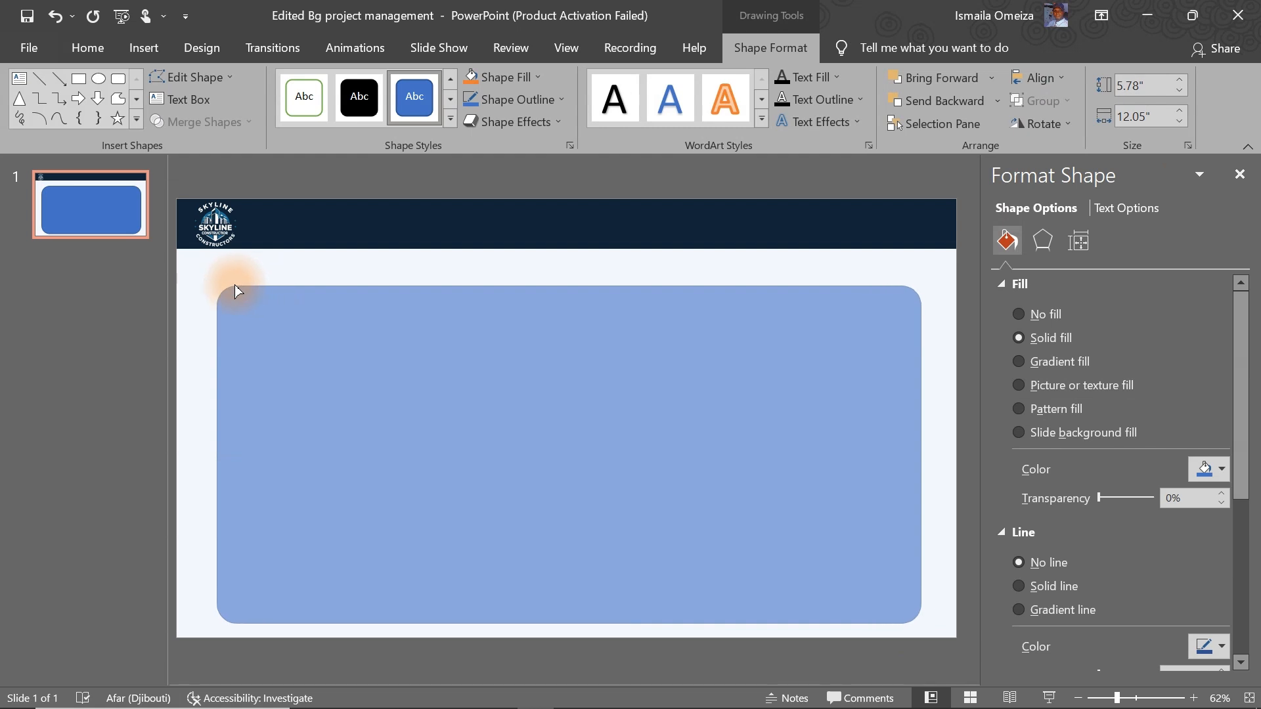
left_click_drag(234, 285, 231, 287)
left_click_drag(403, 355, 398, 341)
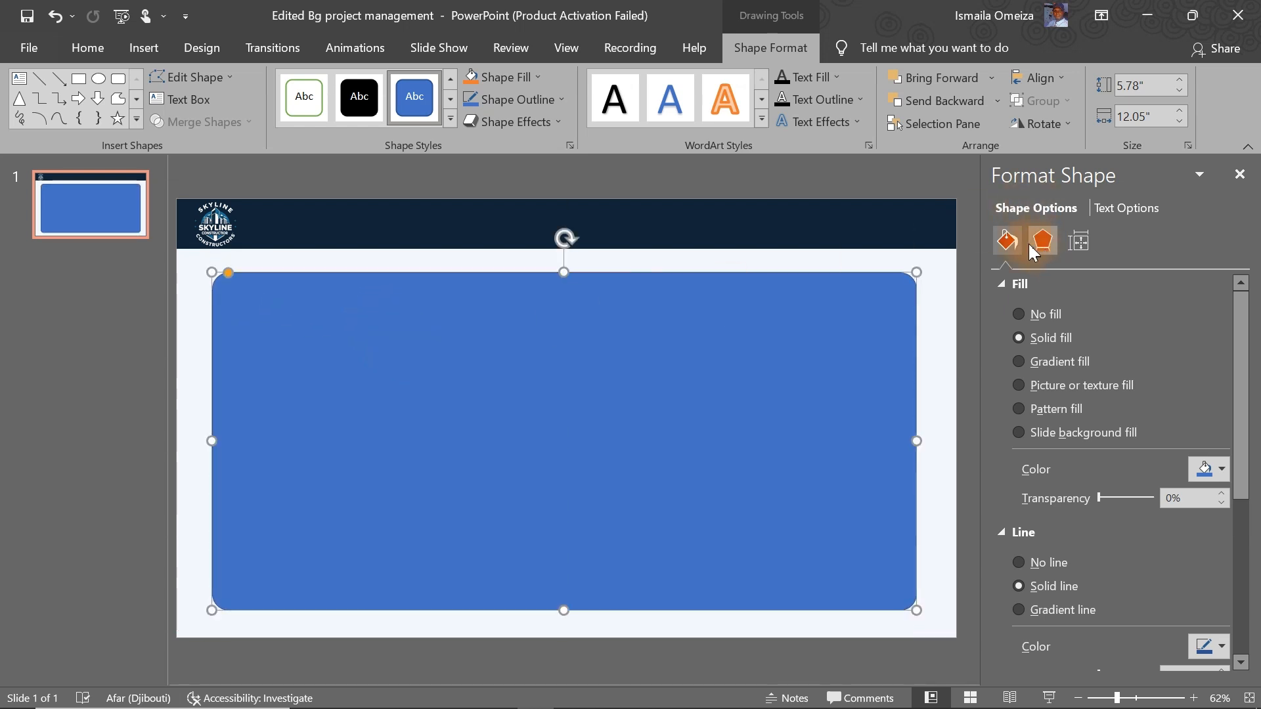
- Fill the large rounded rectangle with white and remove its outline
left_click(1220, 479)
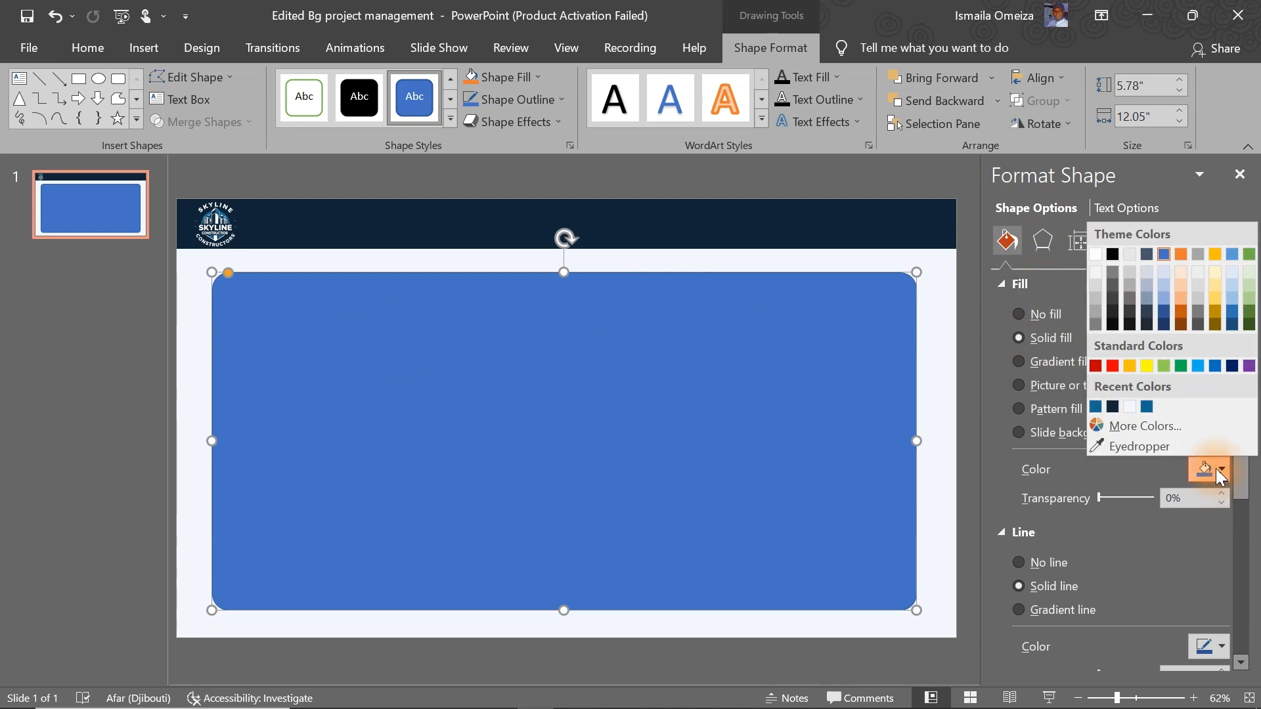
left_click(1100, 257)
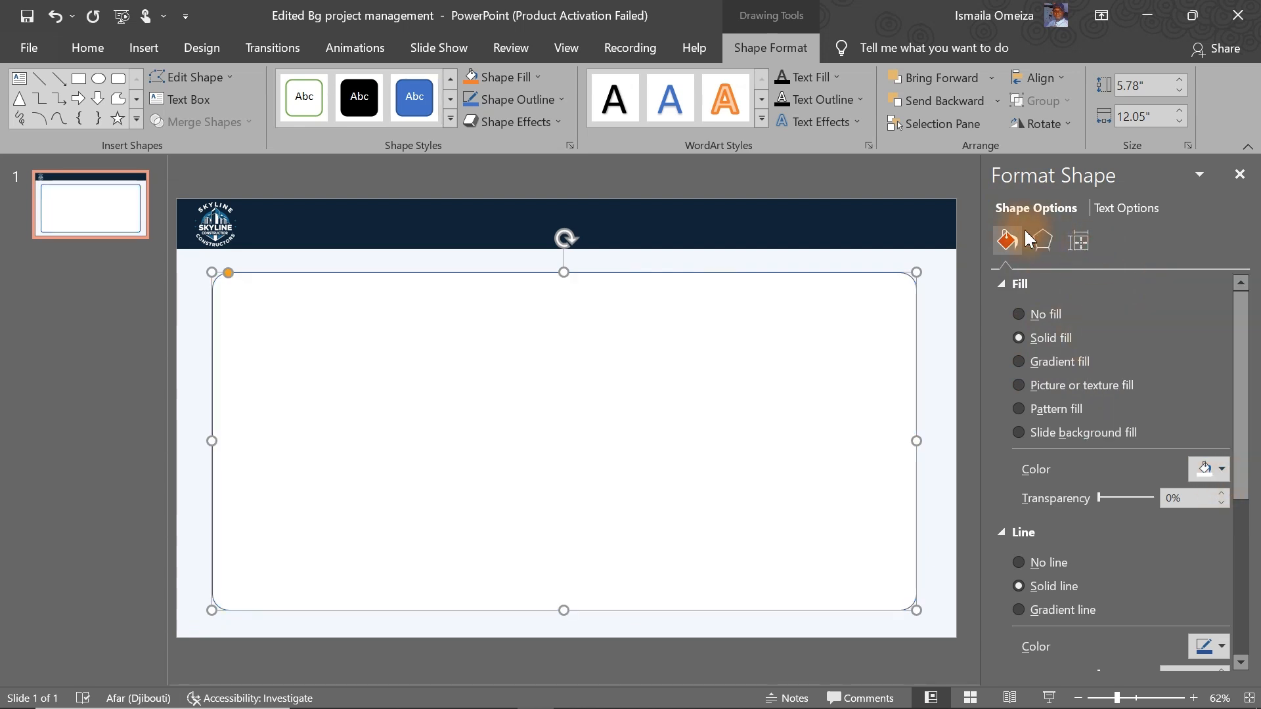
left_click(1066, 561)
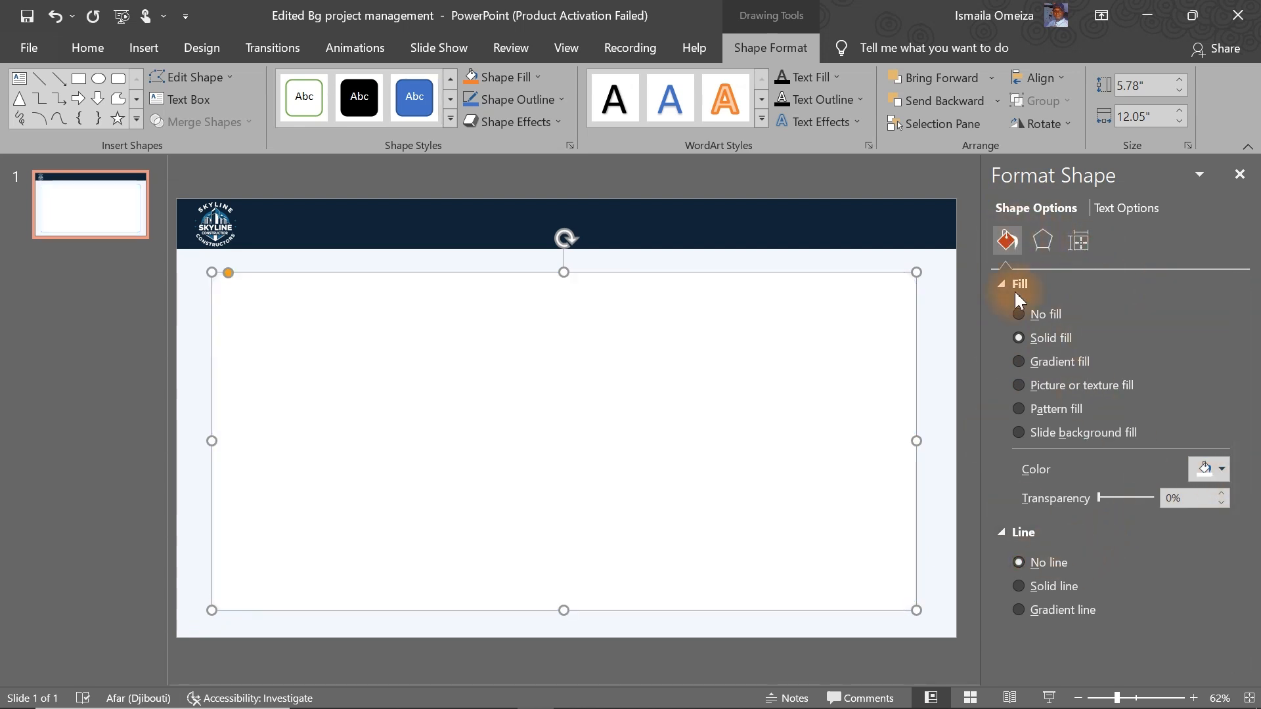
- Apply the centred outer shadow preset to the white rectangle and set the shadow transparency to 90%
left_click(1043, 243)
left_click(1194, 310)
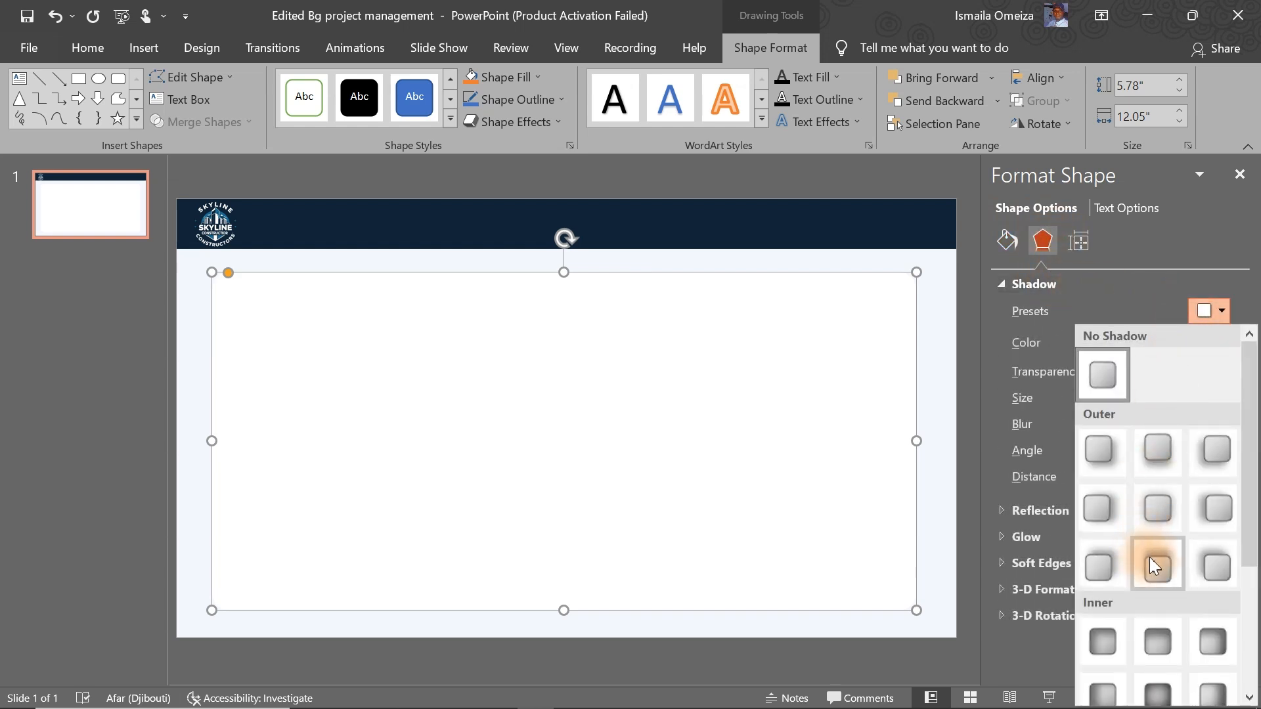
left_click(1160, 502)
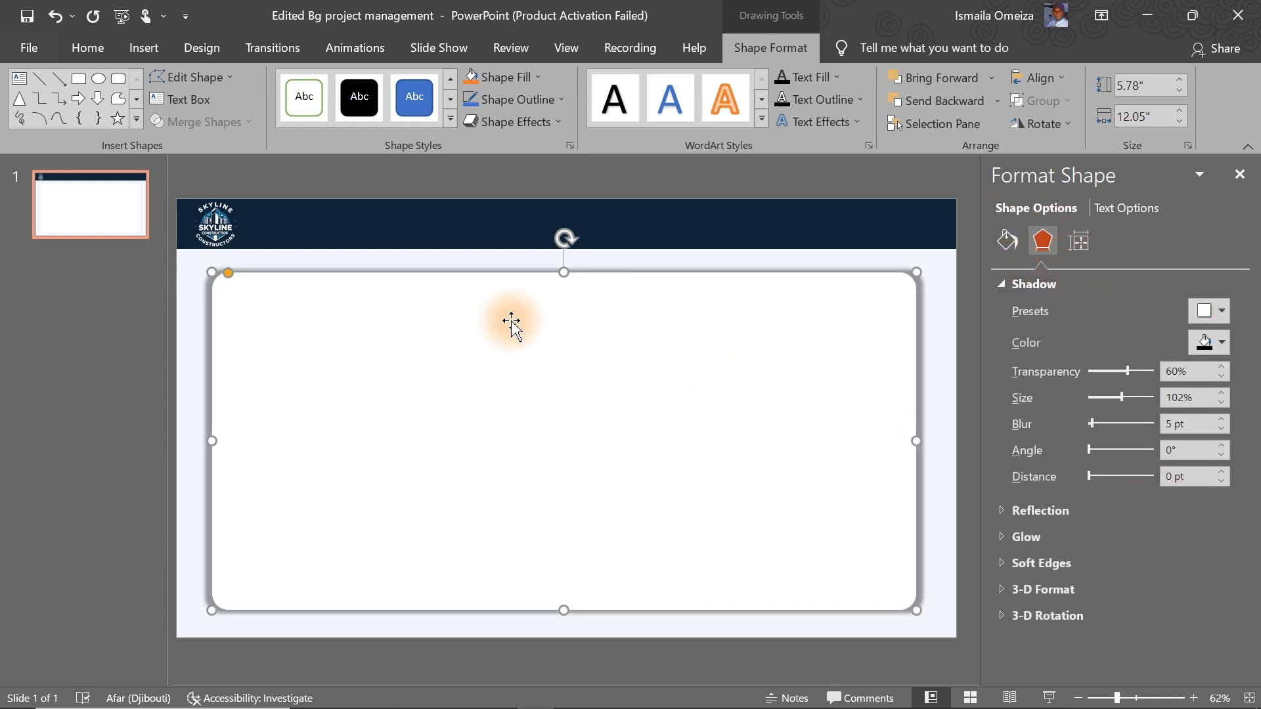
left_click_drag(1121, 372, 1147, 372)
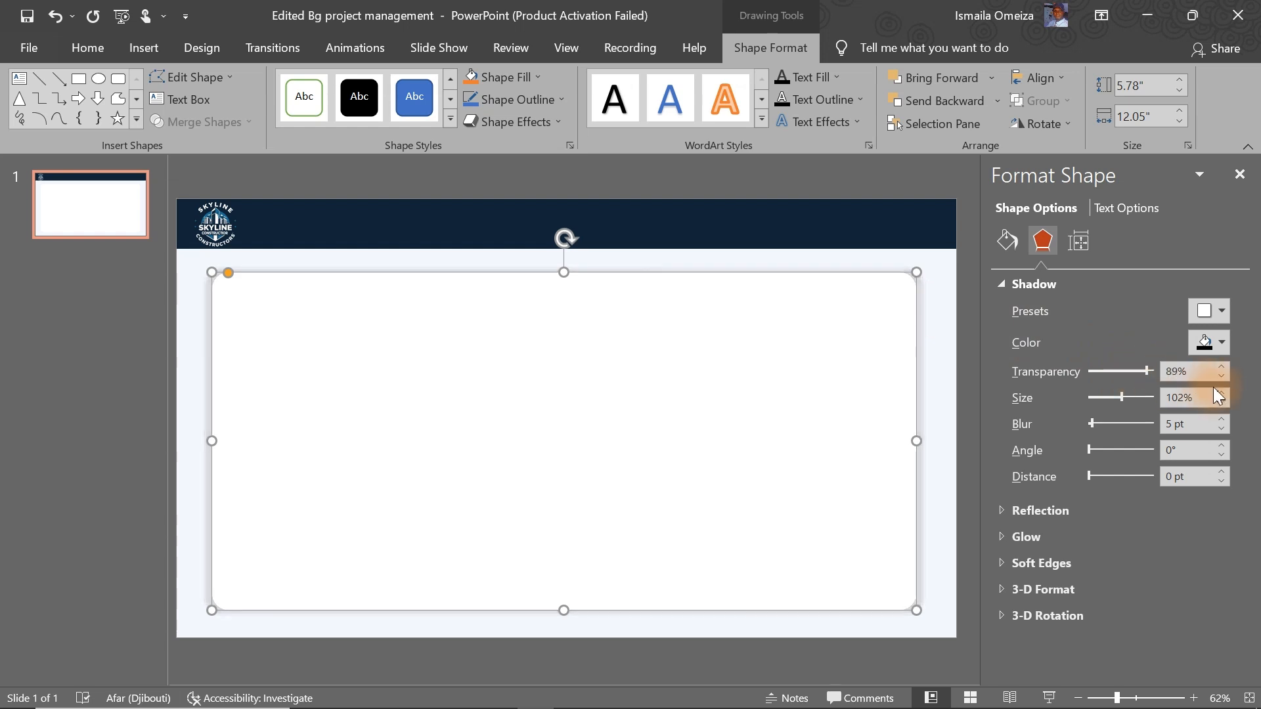
left_click(1222, 367)
left_click(1222, 366)
left_click(643, 188)
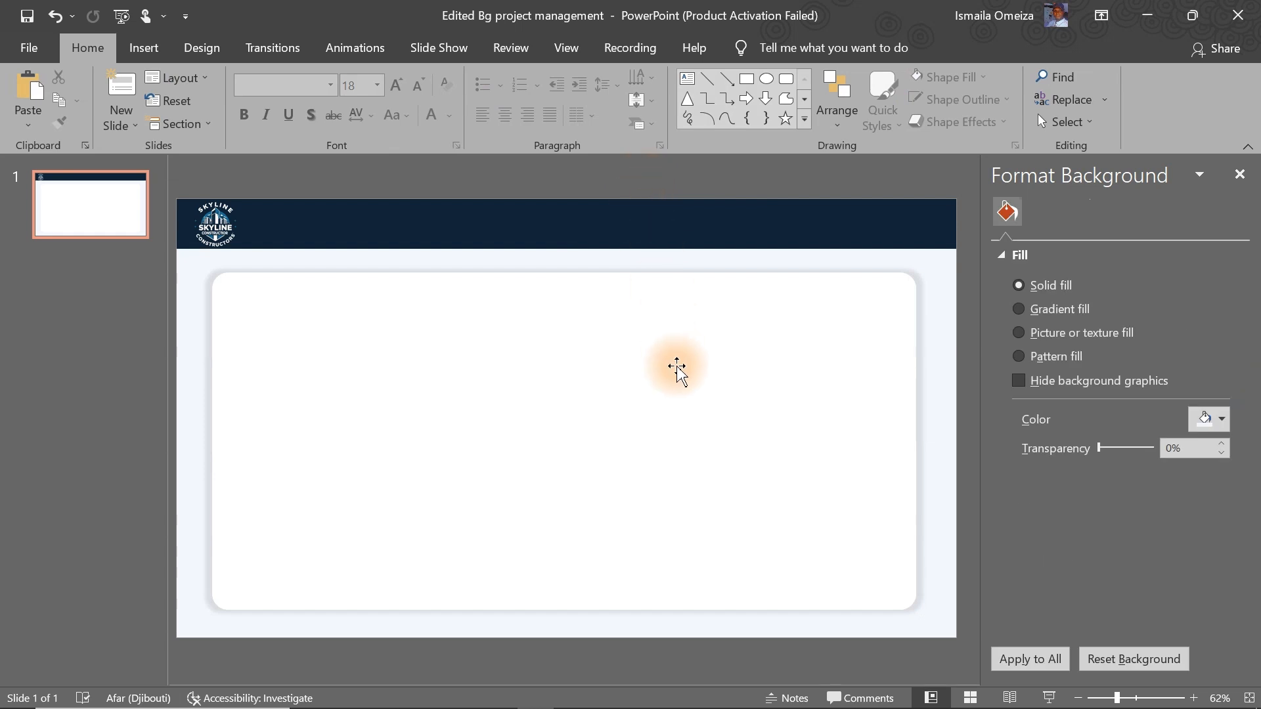
- Set the white rectangle's shadow transparency to 94%
left_click(676, 368)
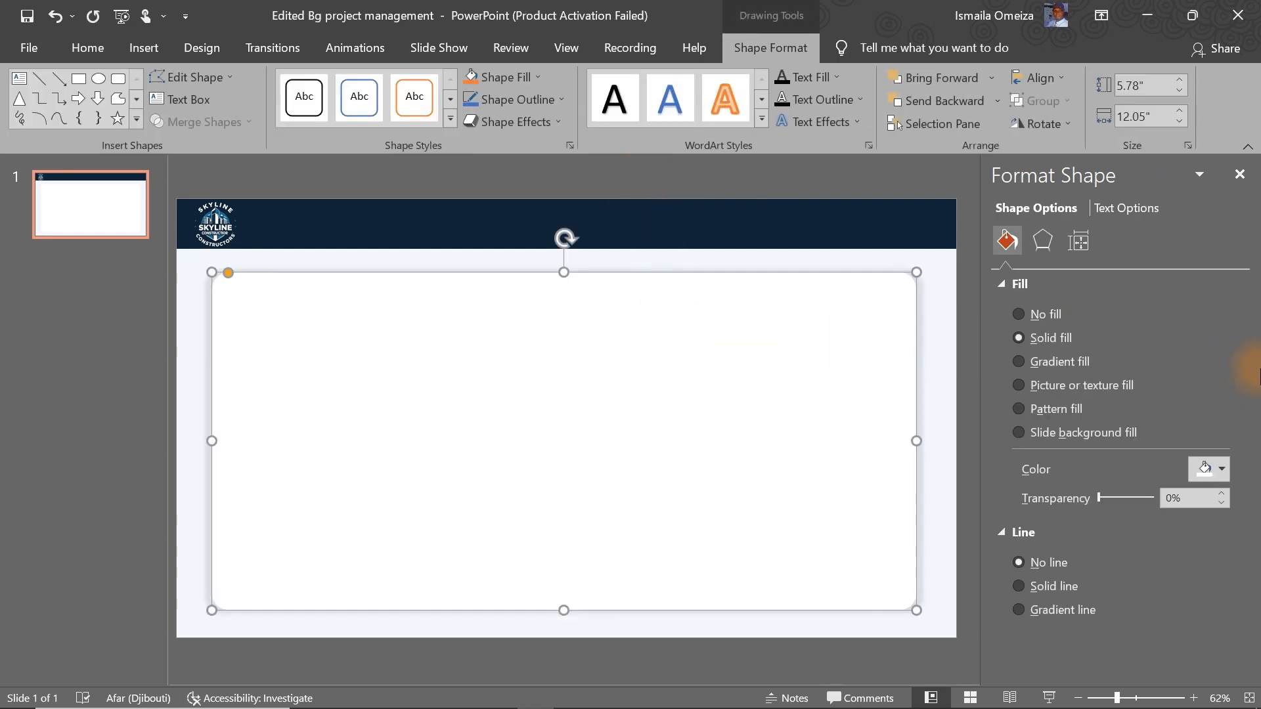
left_click(1048, 238)
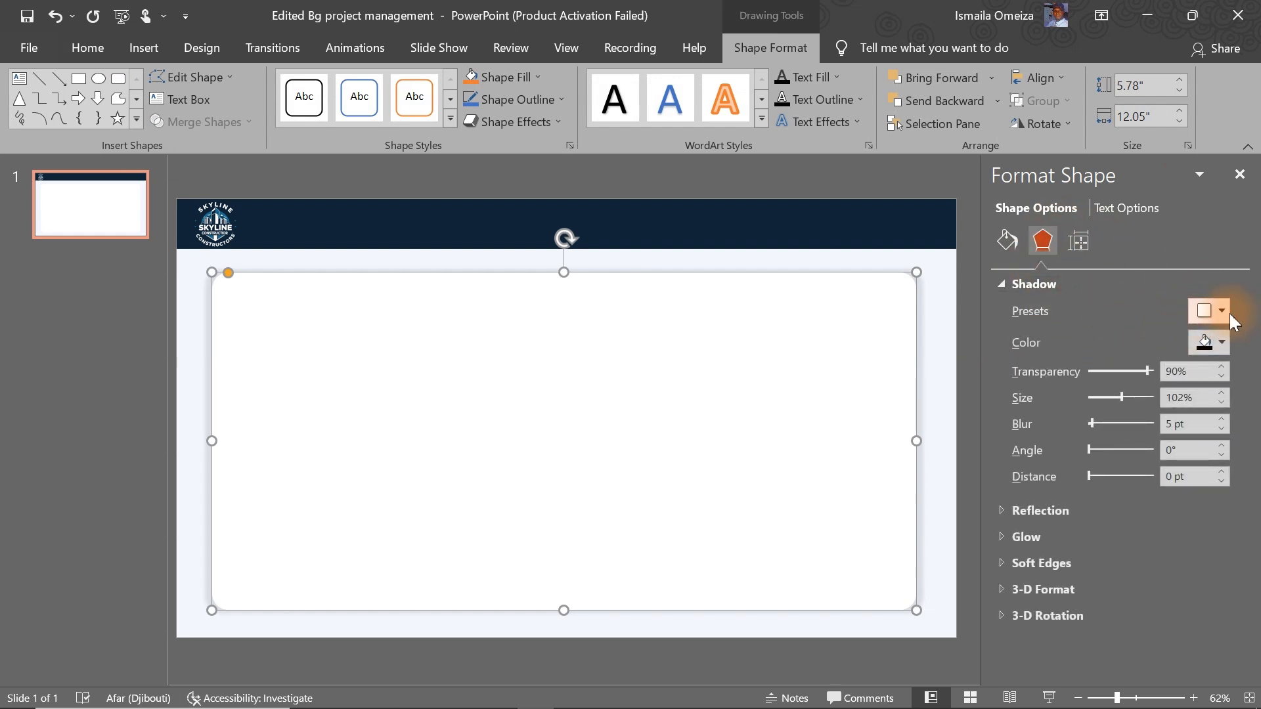
left_click(1177, 372)
key("BackSpace")
type("4")
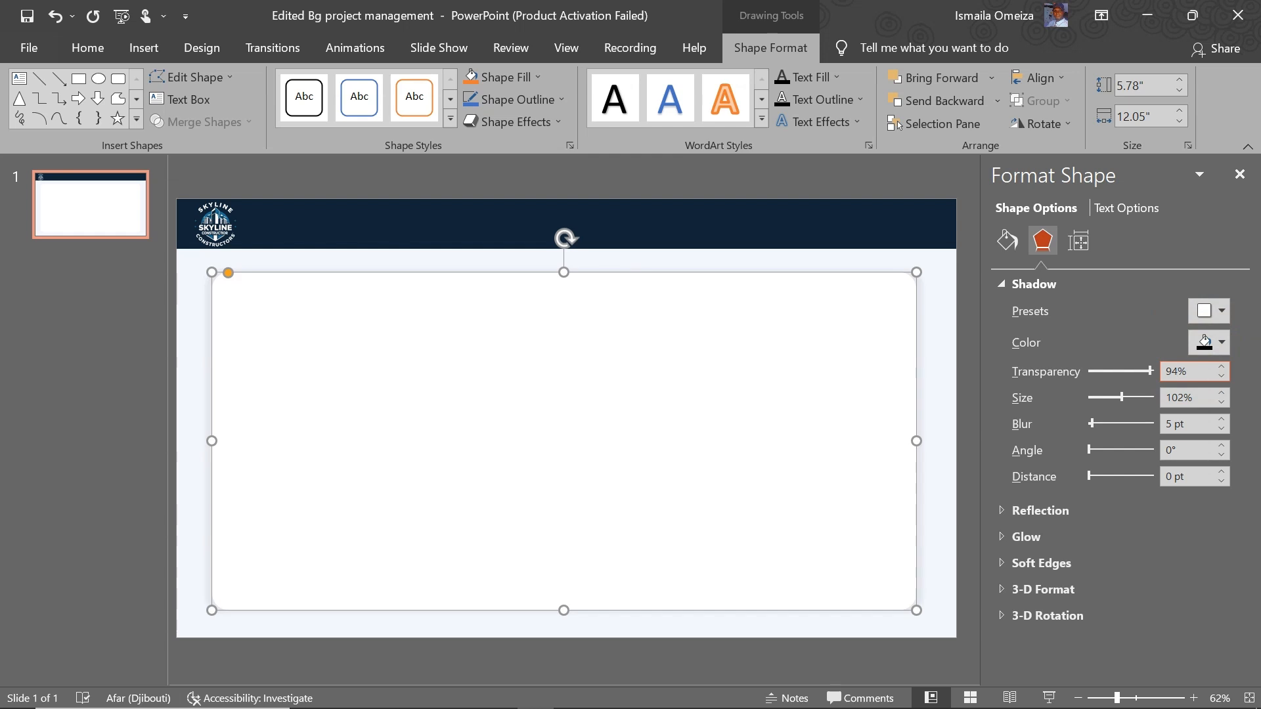
left_click(543, 186)
- Save the white rectangle as a PNG picture named P2 in the project management folder
left_click(584, 343)
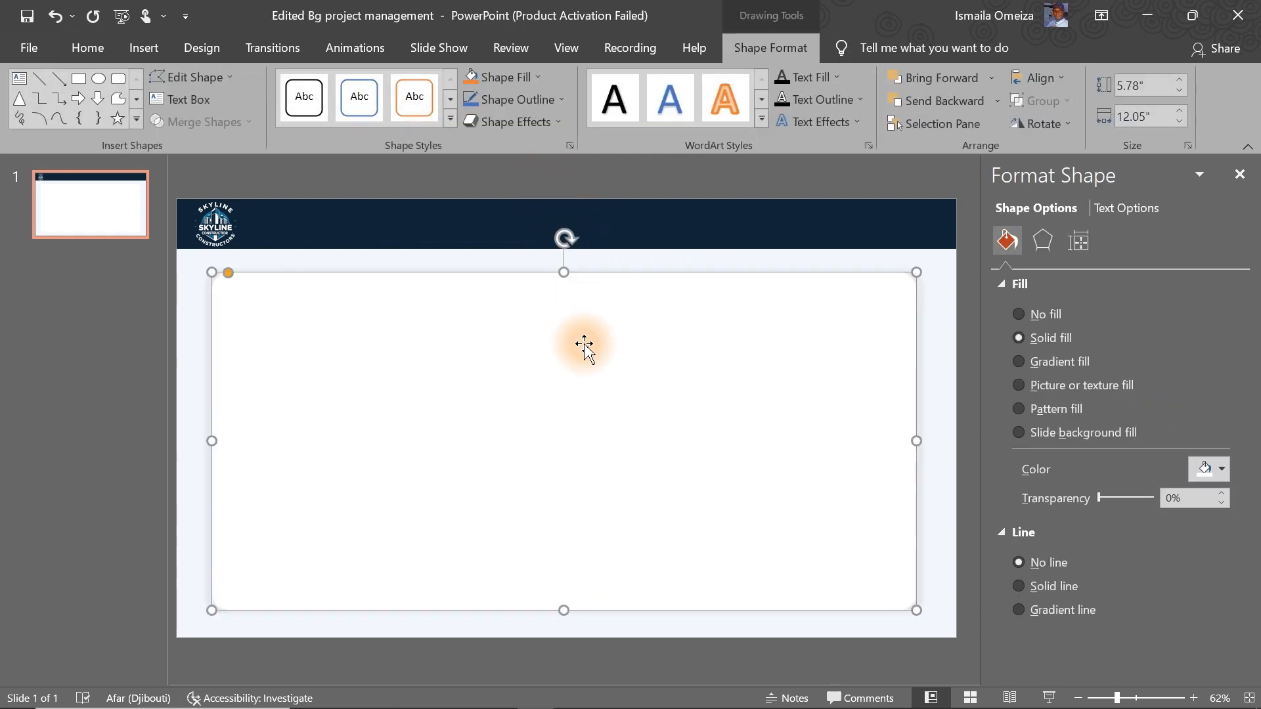
right_click(585, 347)
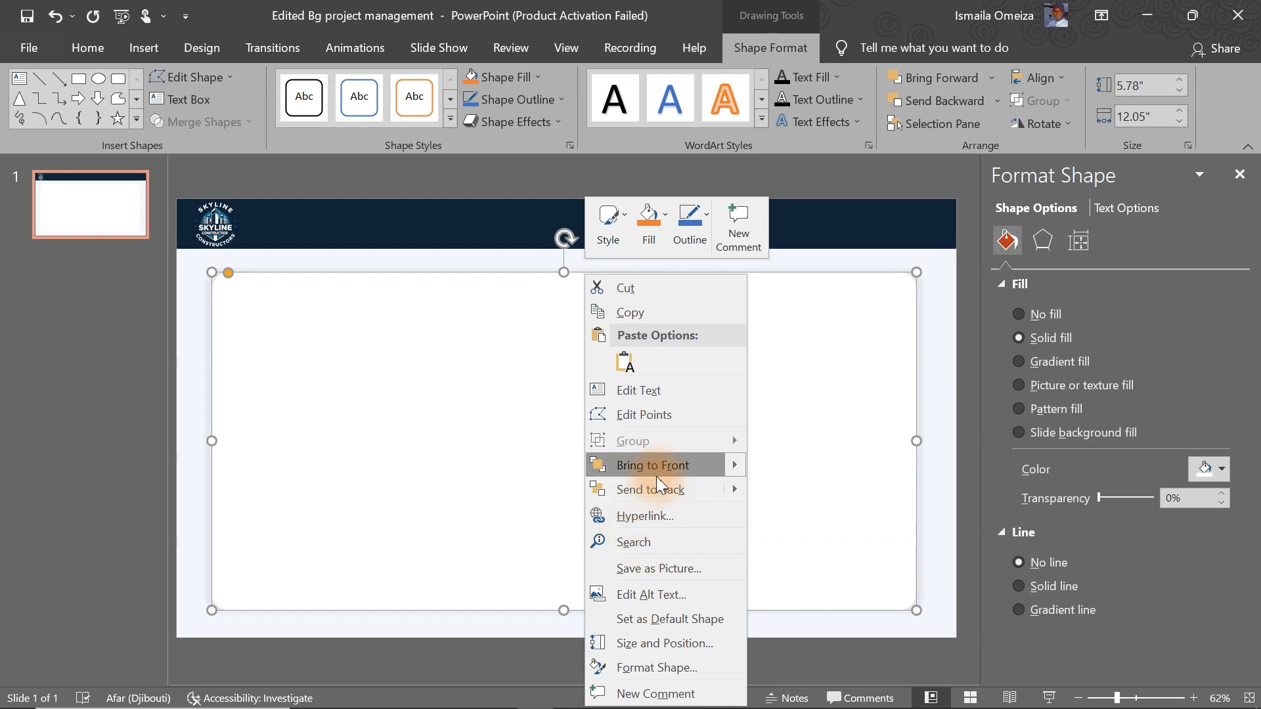
left_click(677, 566)
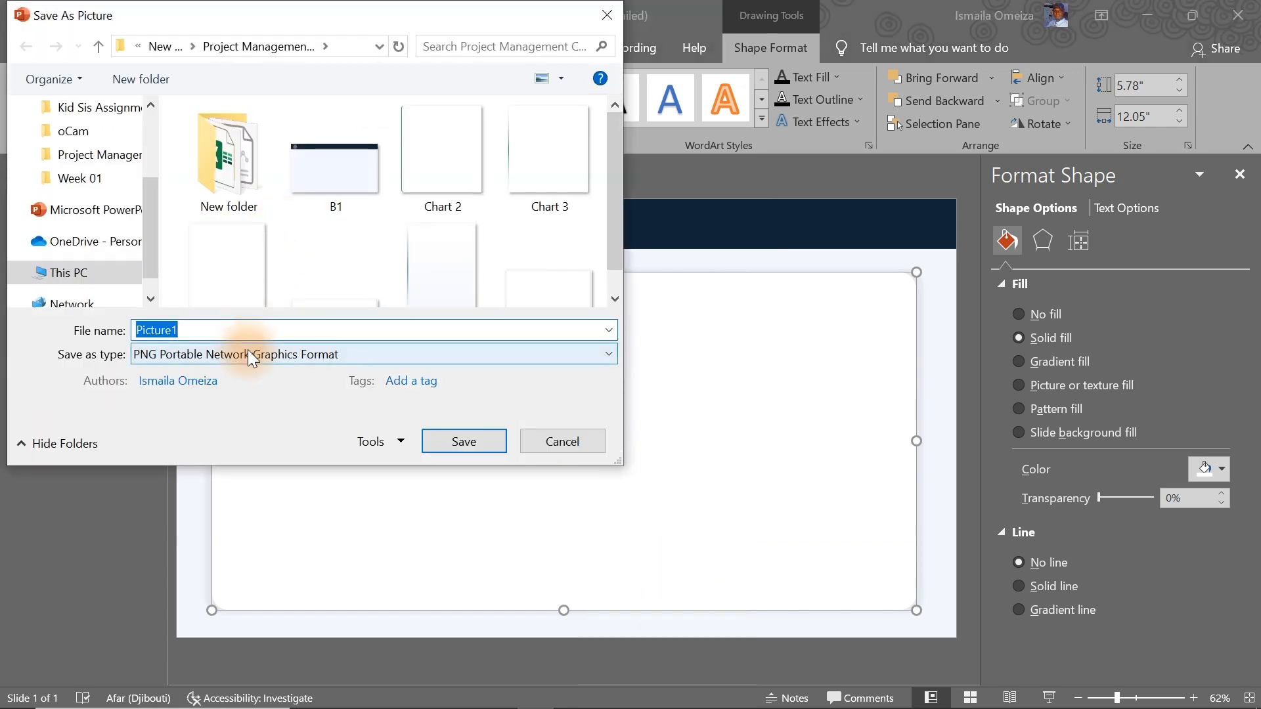
type("P2")
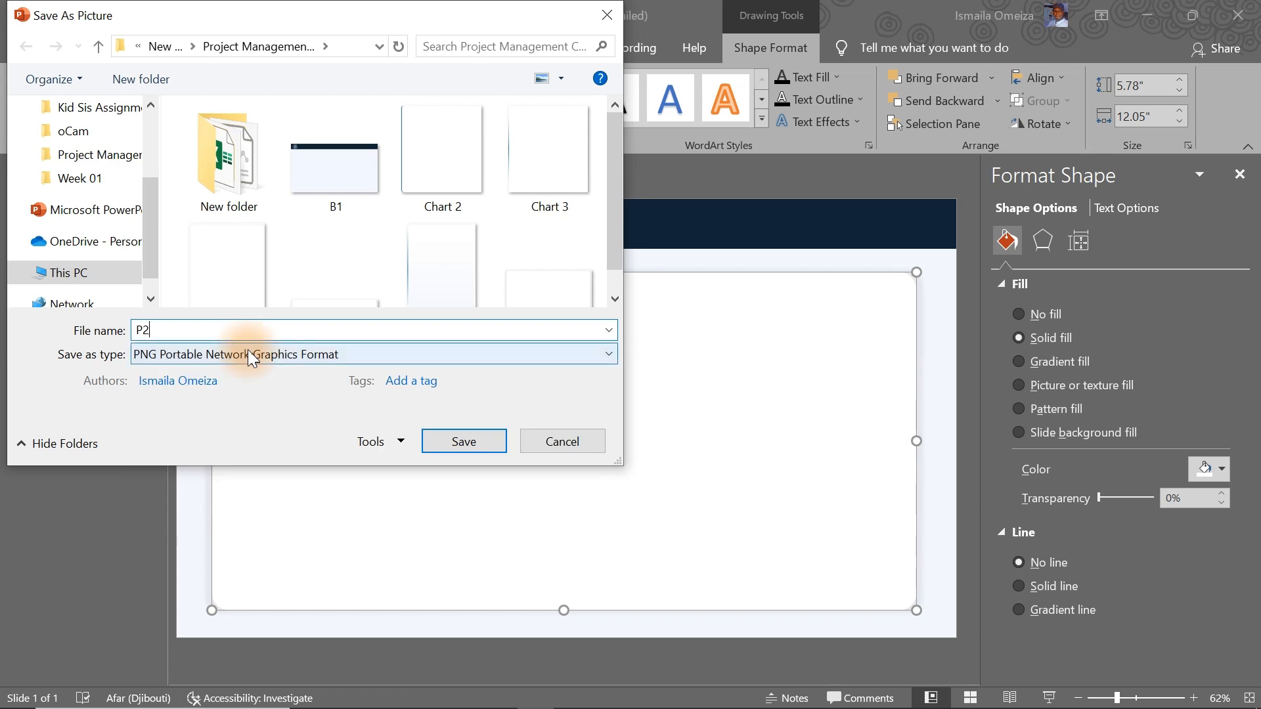
left_click(449, 441)
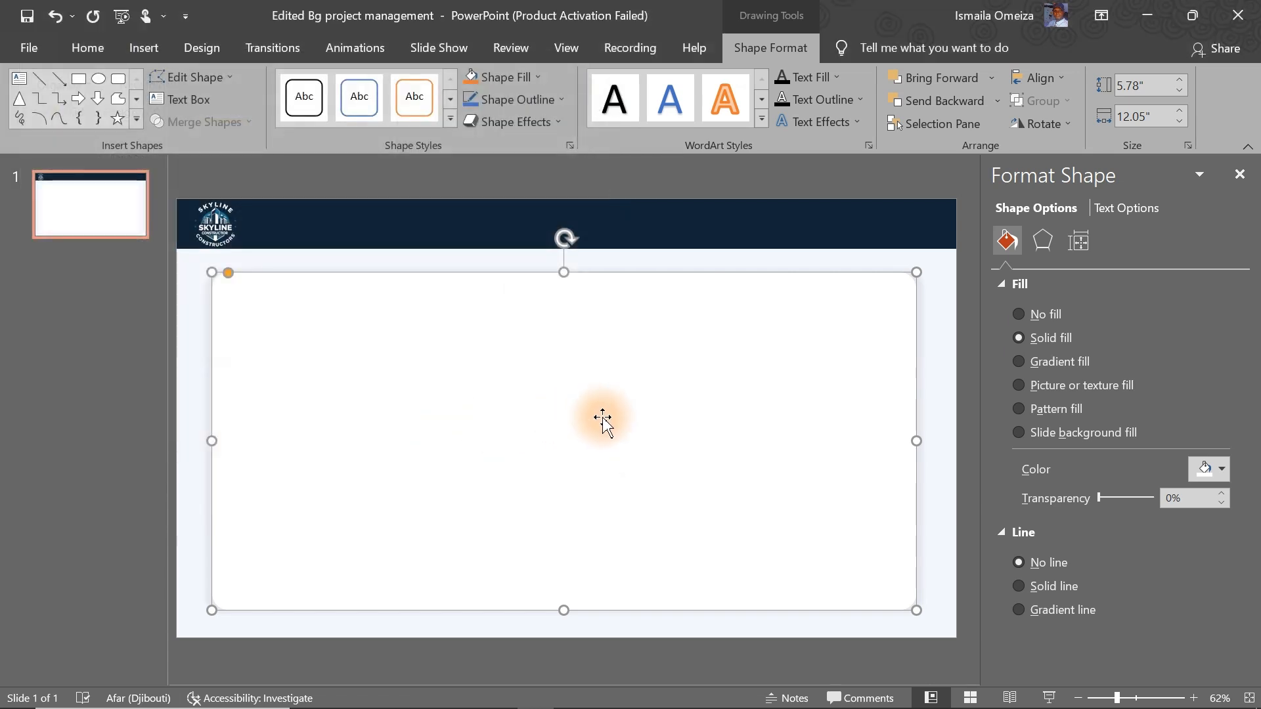
- Switch back to the Power BI report and insert the picture P2 on the page
left_click(1150, 14)
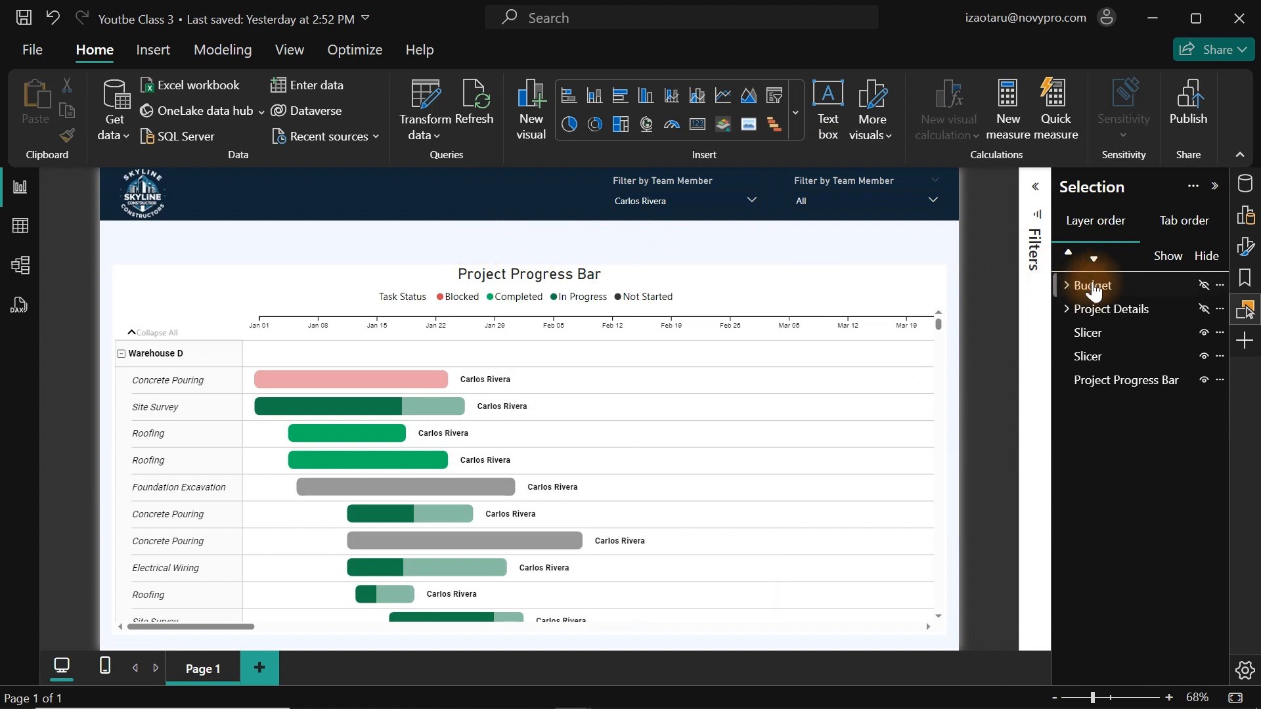
left_click(1246, 247)
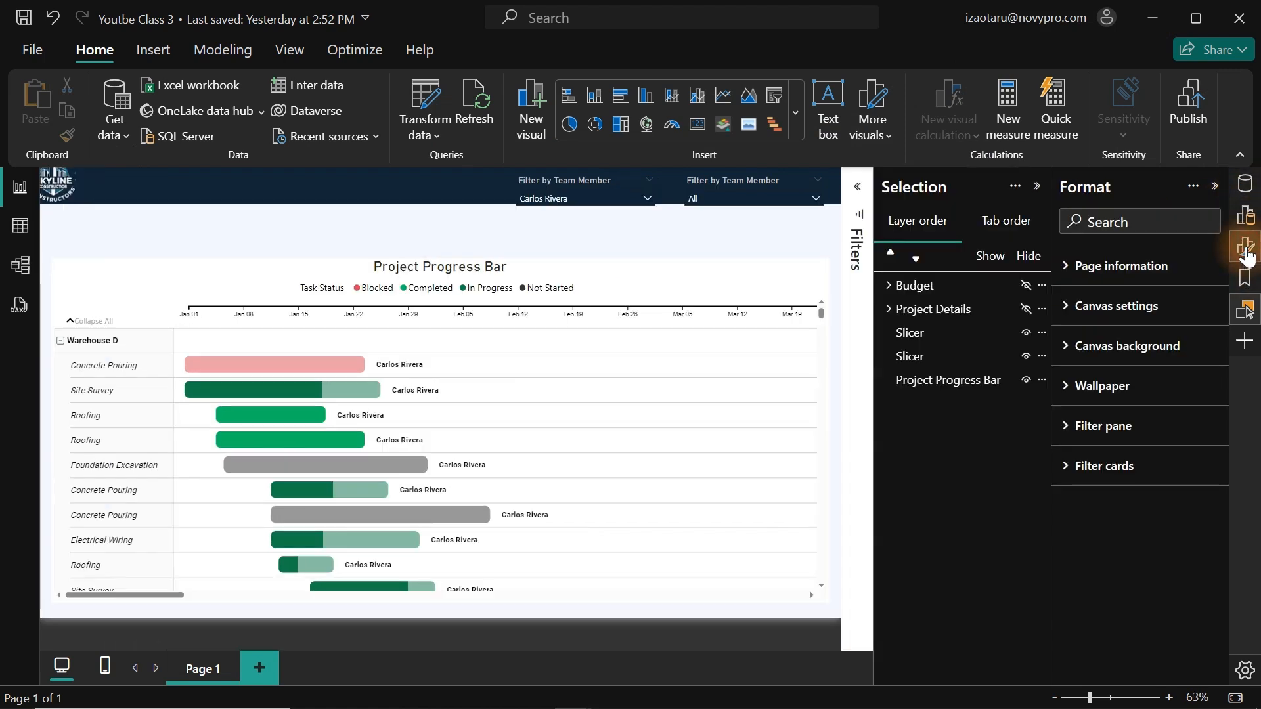
left_click(1246, 247)
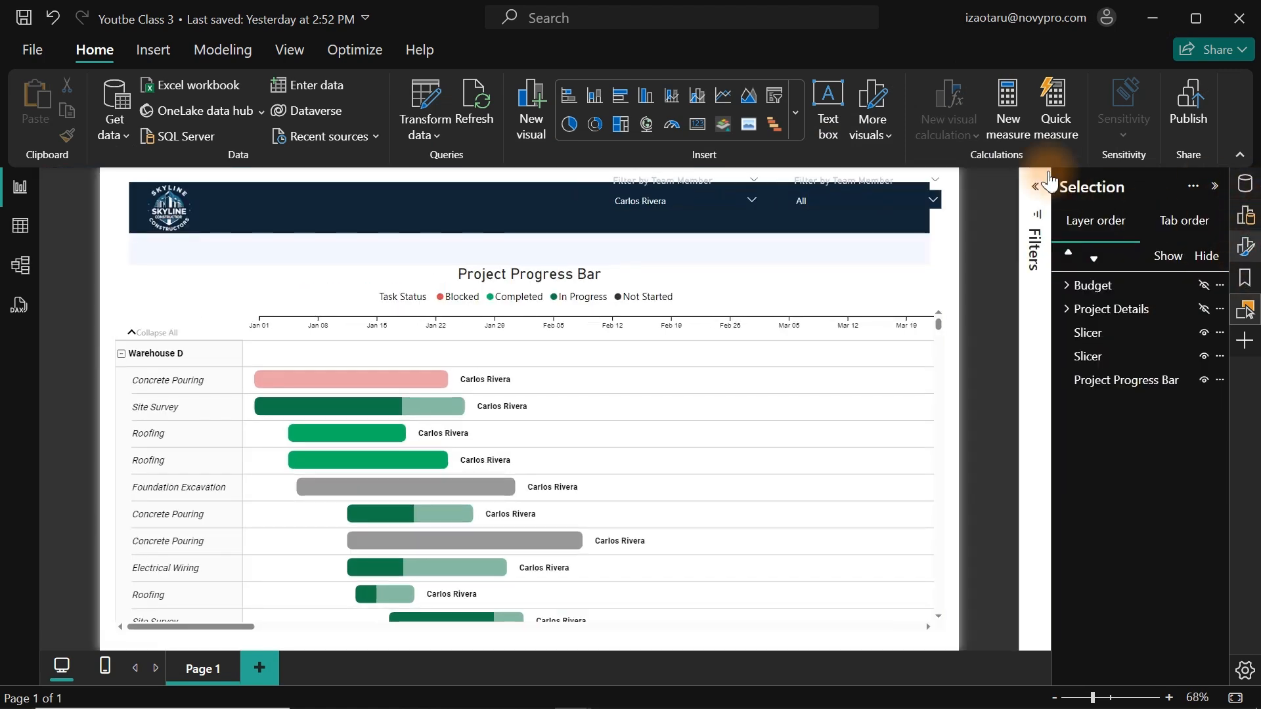
left_click(153, 51)
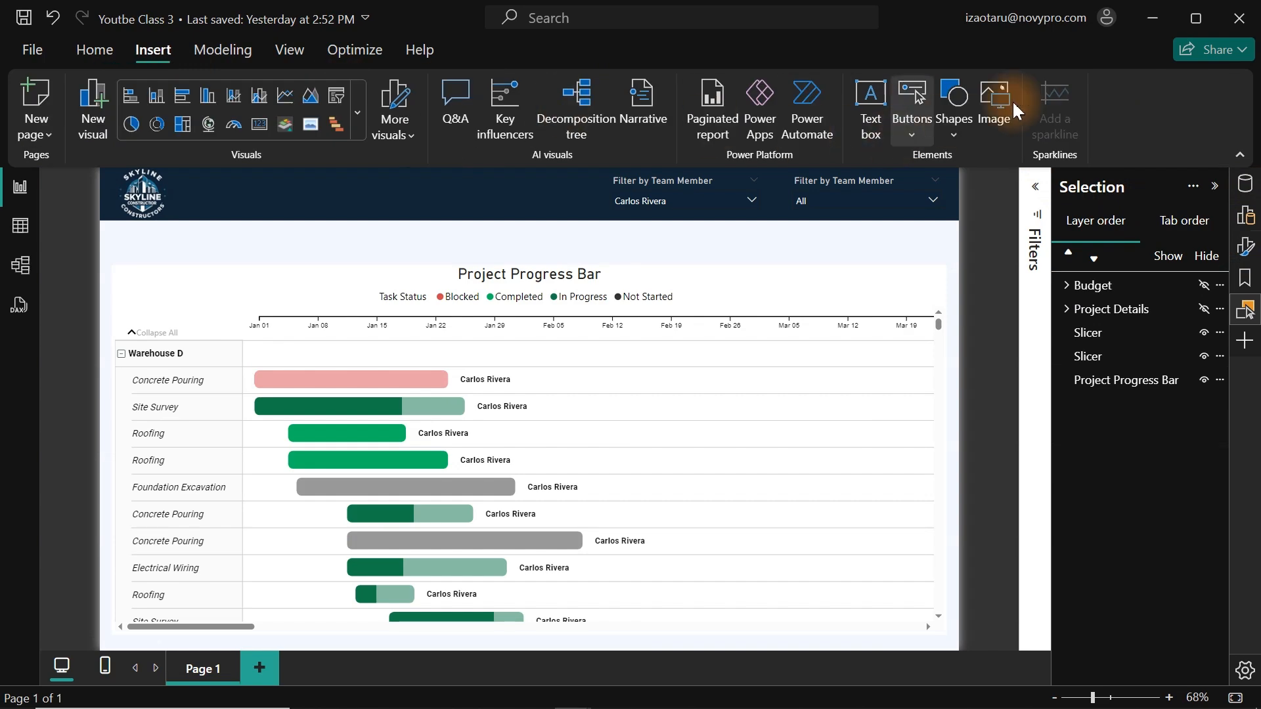
left_click(992, 103)
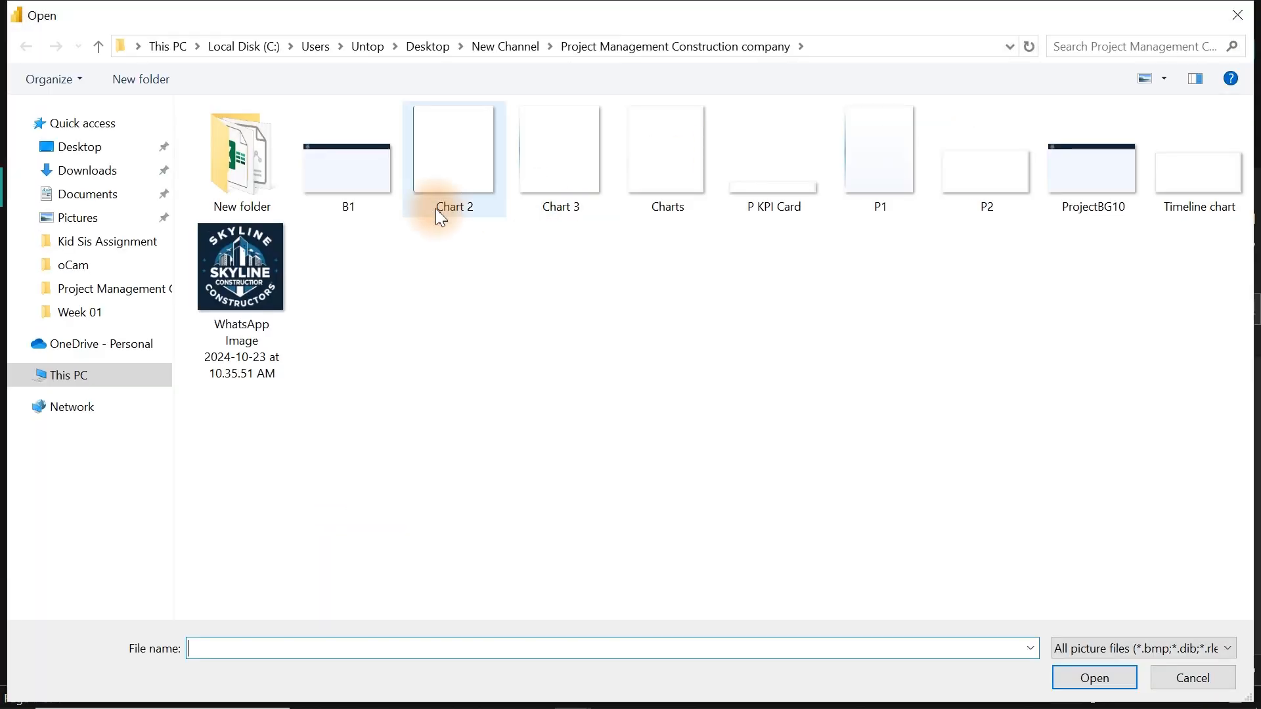
double_click(977, 168)
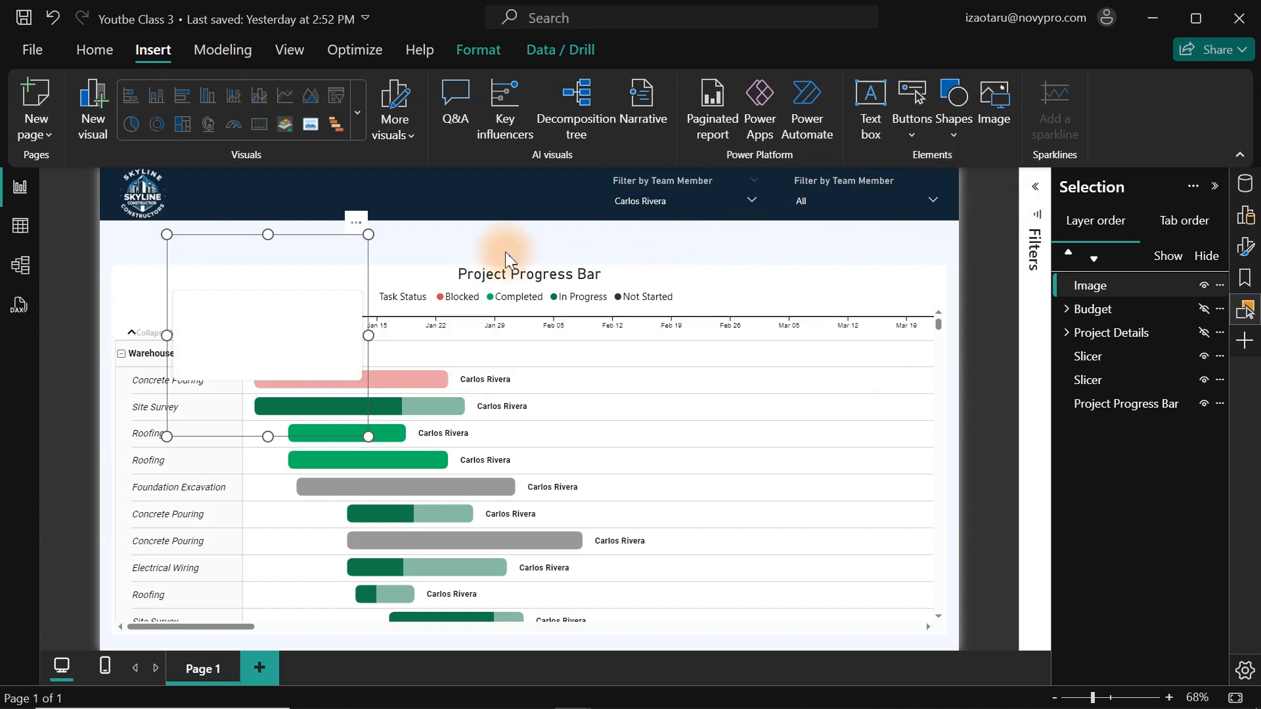
- Put away the Selection pane and set the inserted image's scaling to Fit
left_click(1246, 251)
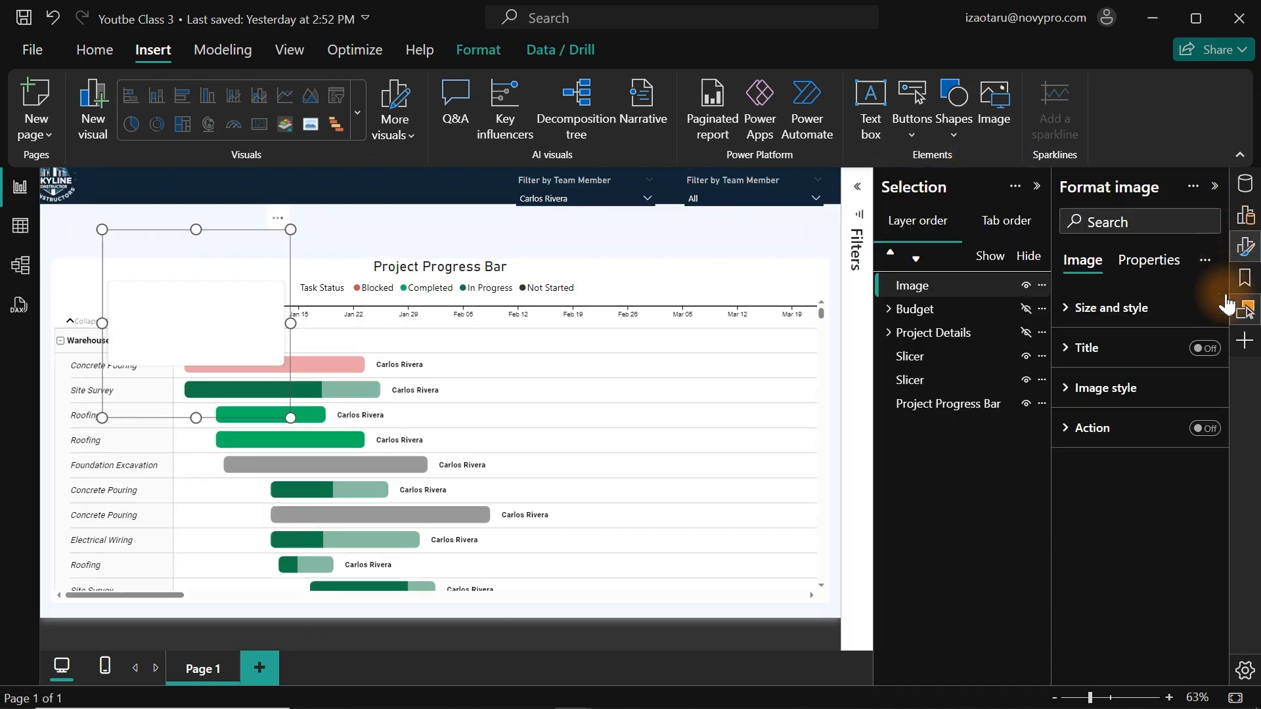
left_click(1245, 310)
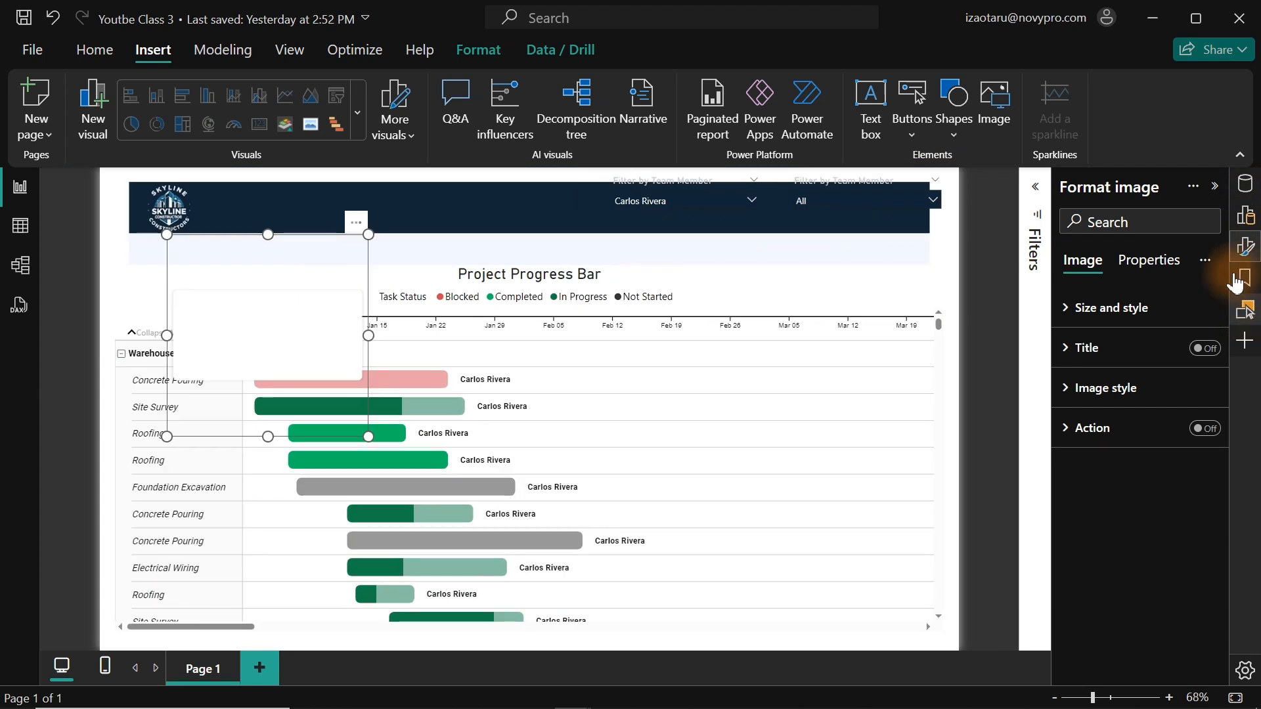
left_click(1107, 392)
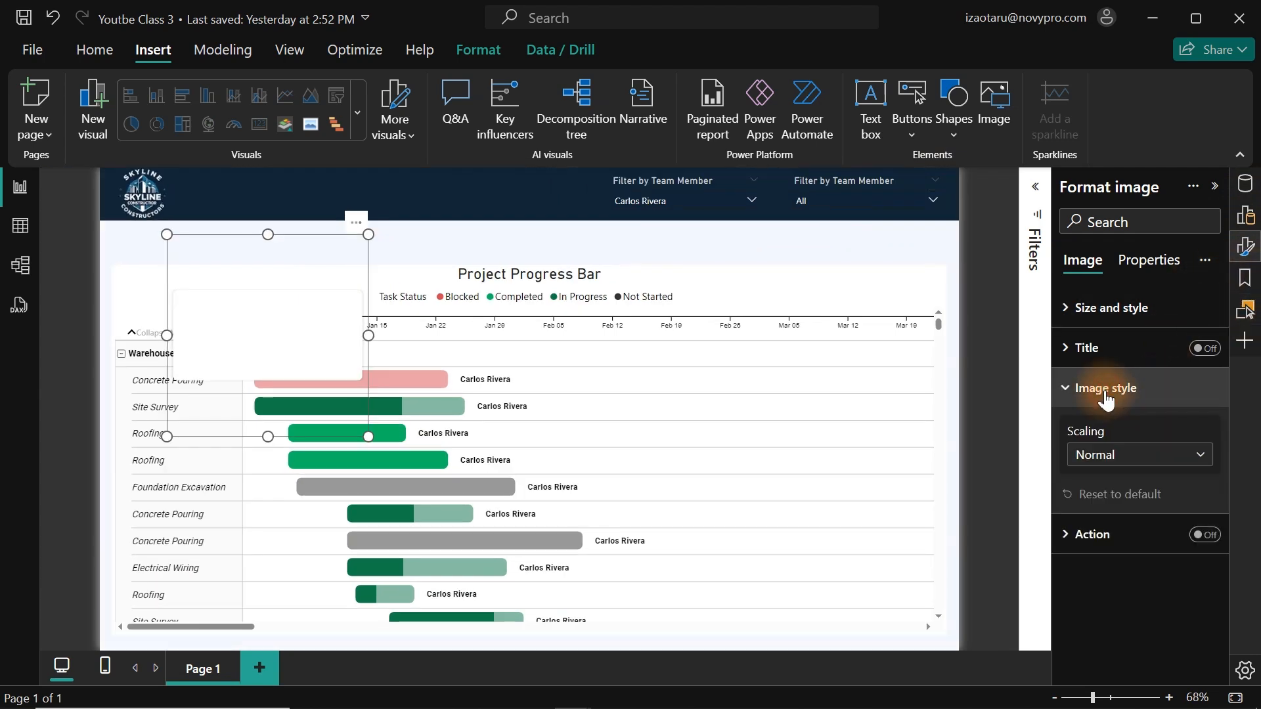
left_click(1112, 457)
left_click(1094, 507)
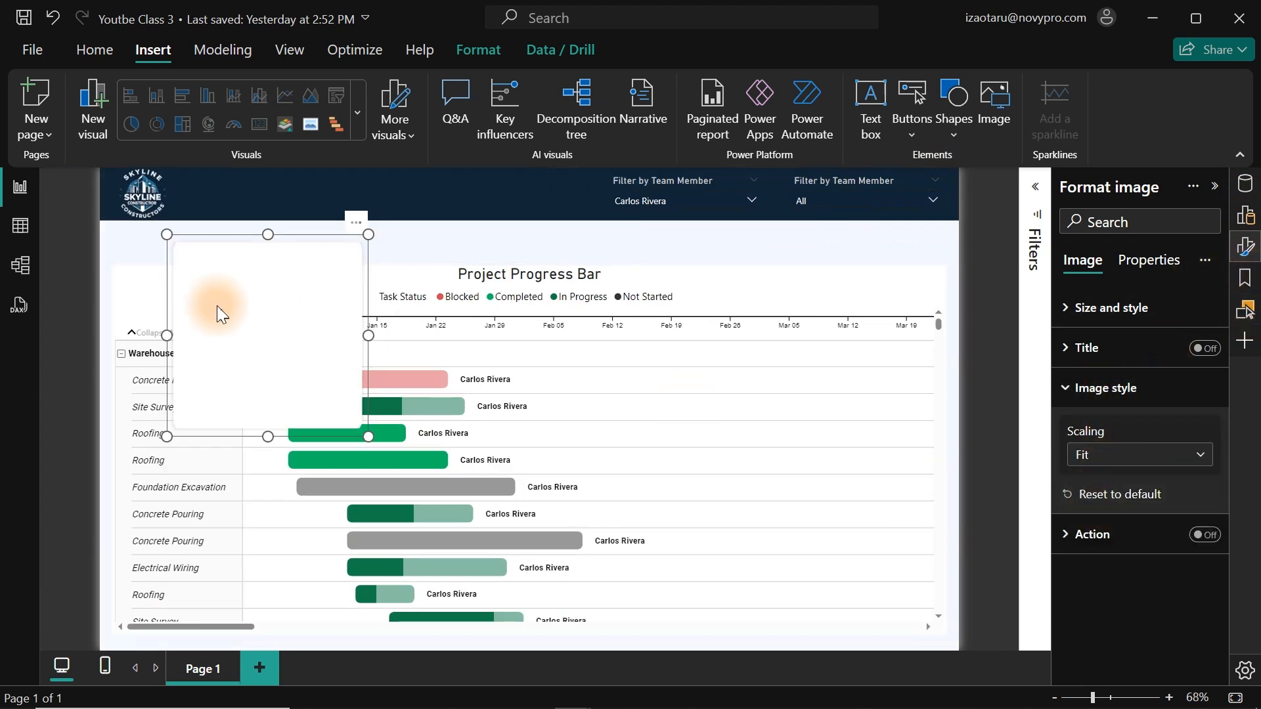
- Enlarge the white card image to fill the page area below the header and send it to the back
left_click_drag(217, 306, 157, 300)
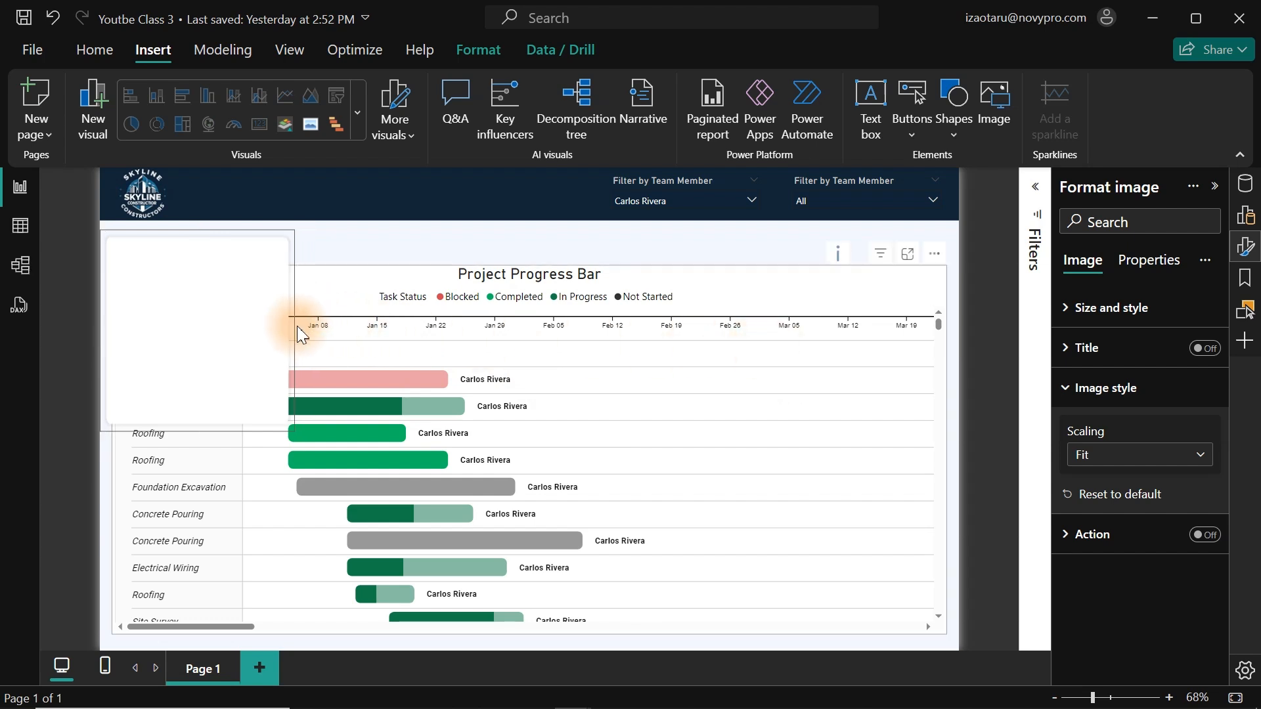
left_click_drag(296, 326, 957, 321)
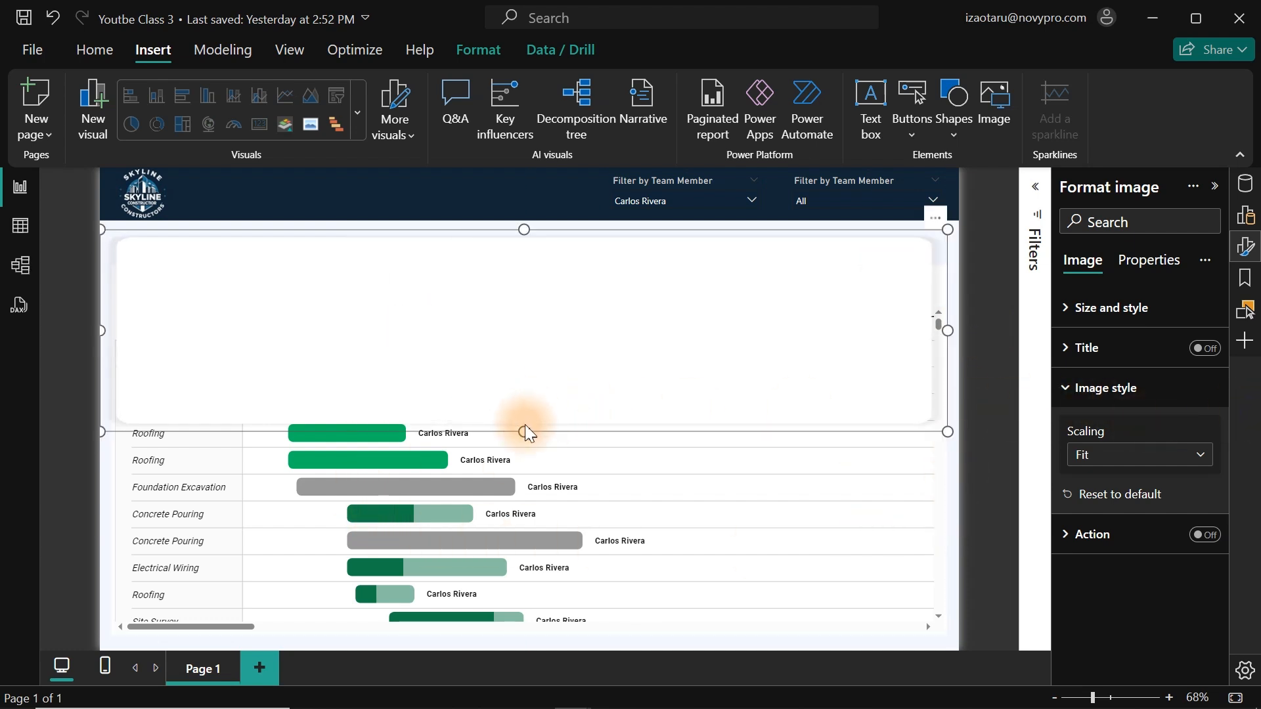
left_click_drag(524, 432, 530, 631)
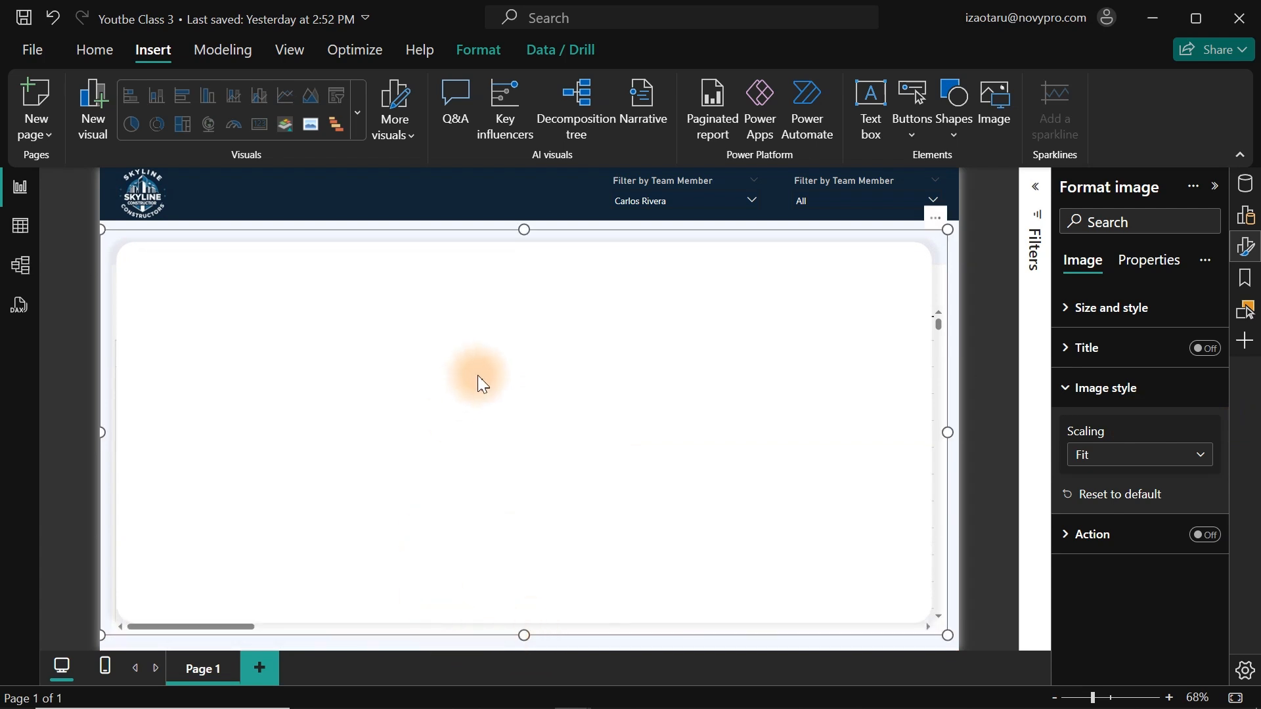
left_click(490, 56)
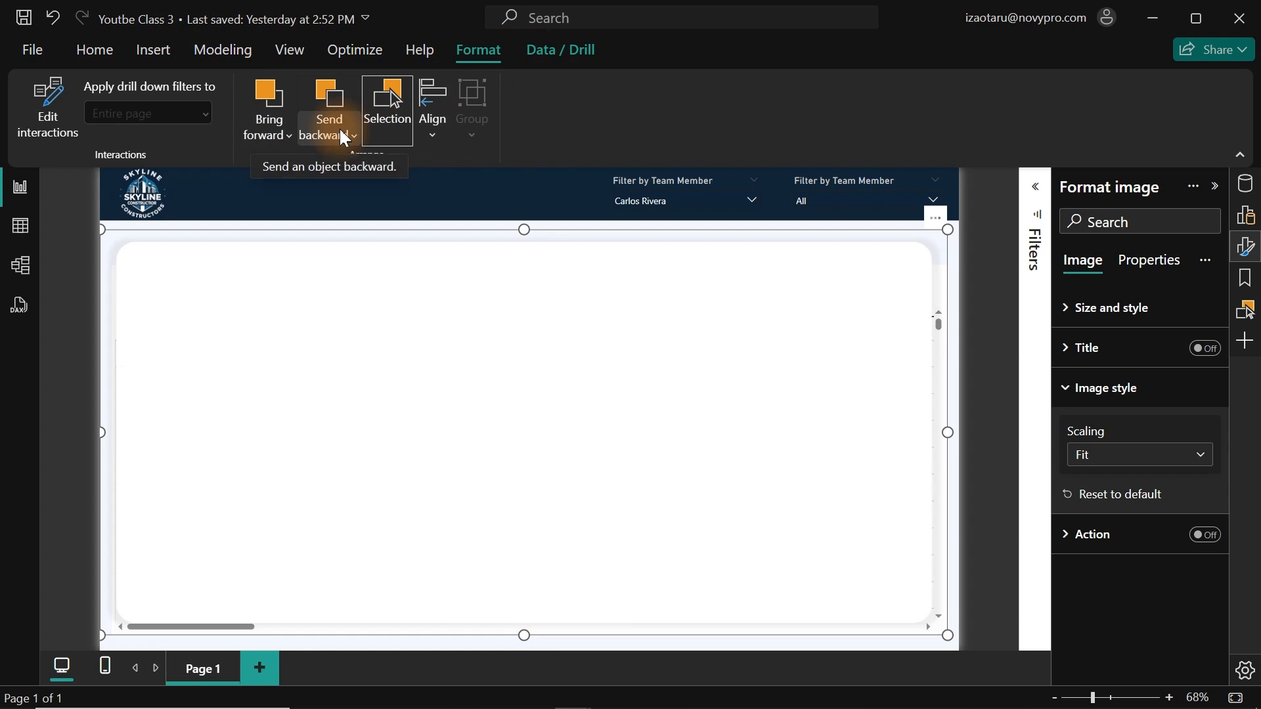
left_click(319, 131)
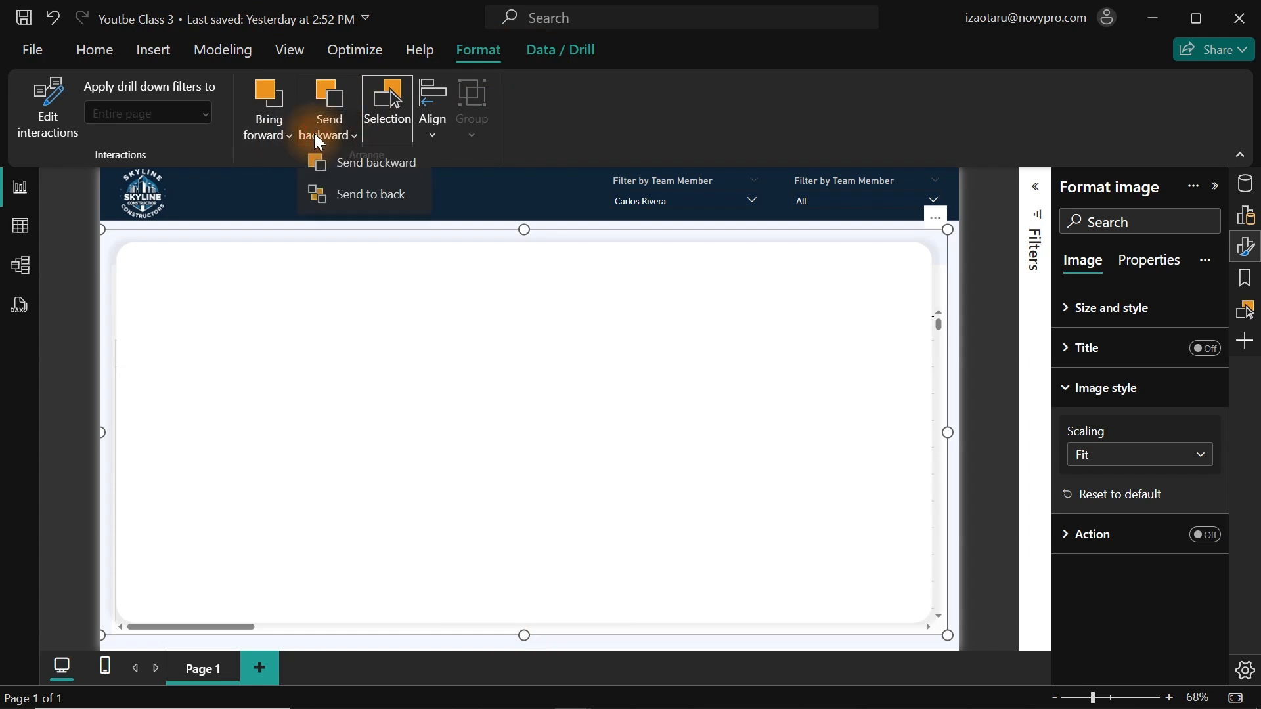
left_click(333, 194)
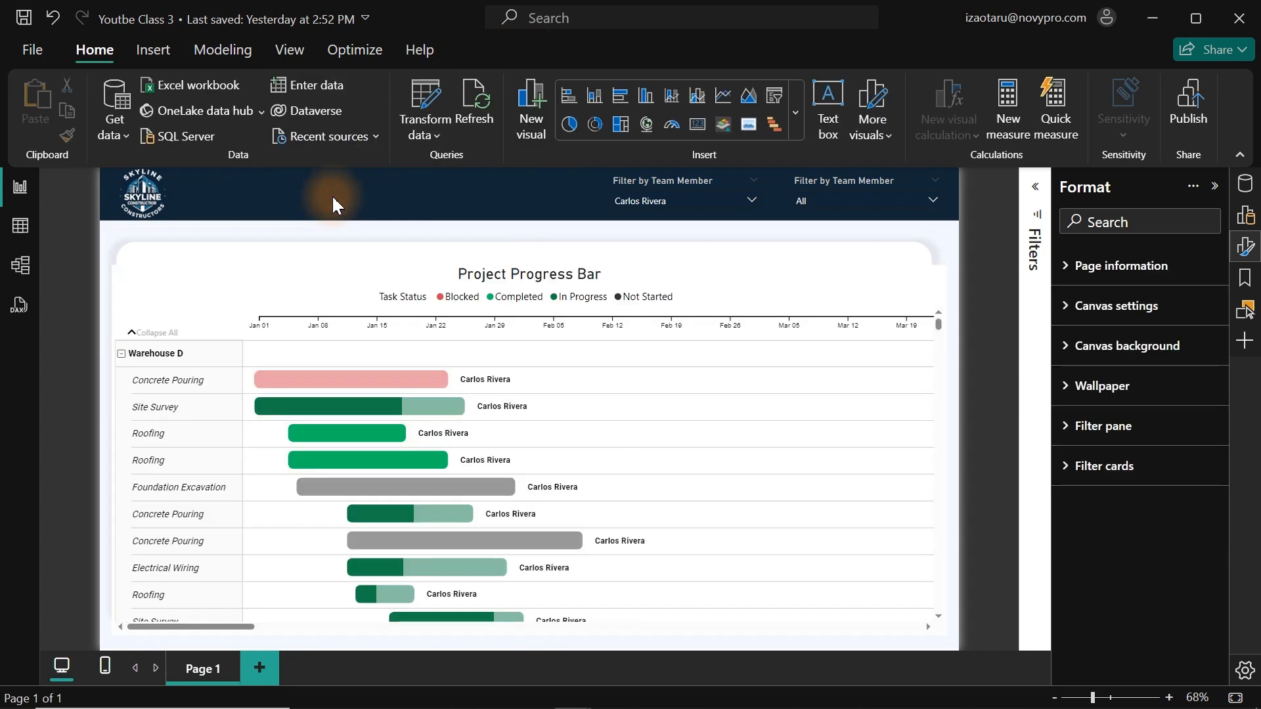
- Reposition and shrink the Project Progress Bar chart so it fits inside the white card
left_click(197, 295)
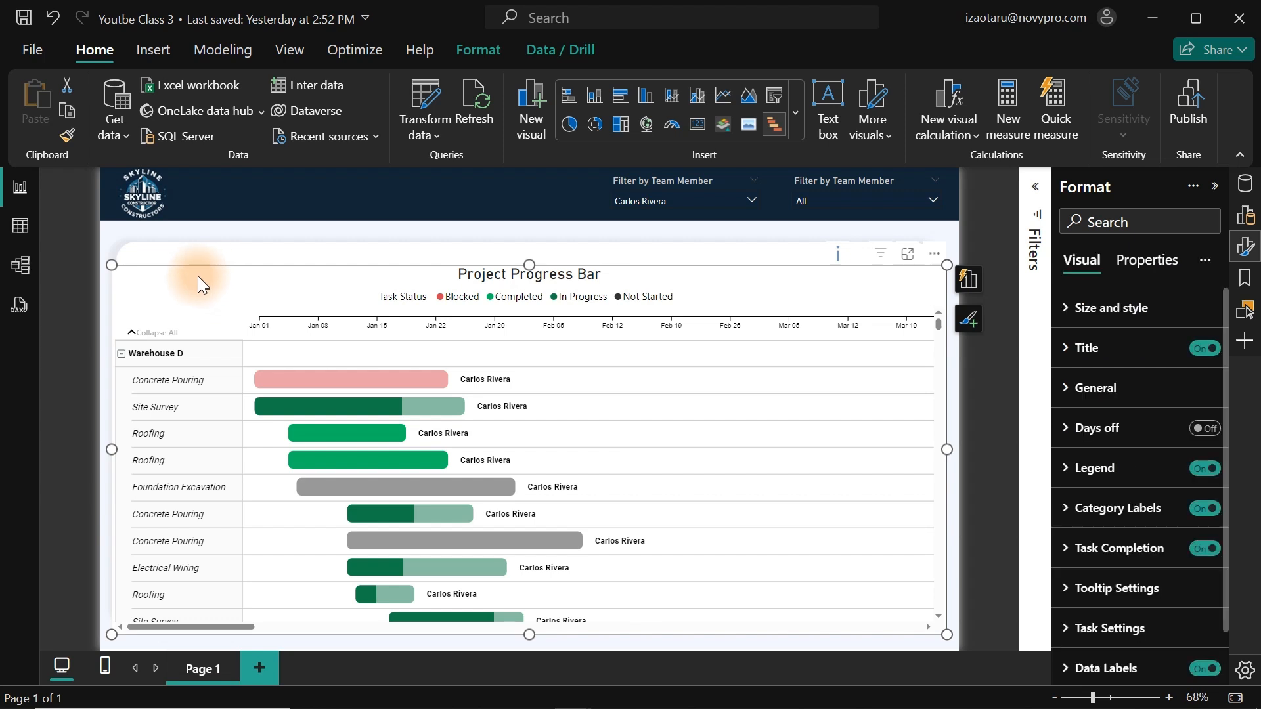
left_click_drag(200, 276, 726, 332)
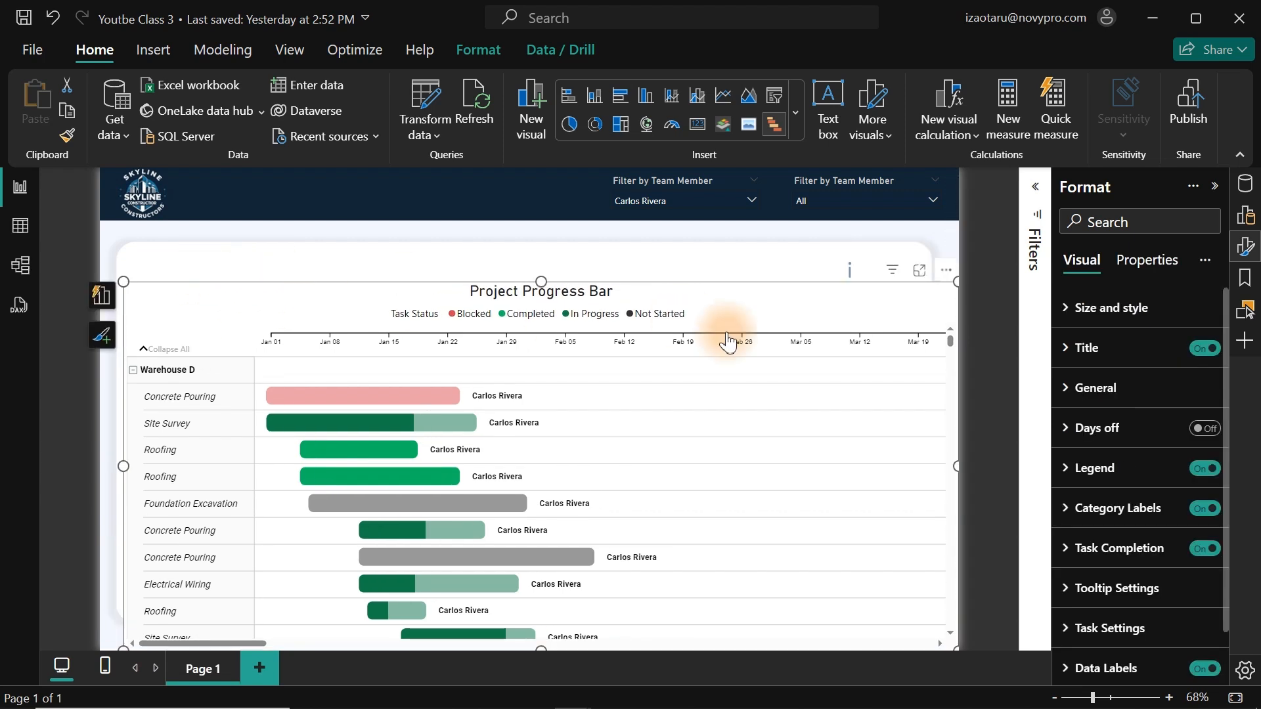
left_click_drag(389, 293, 384, 271)
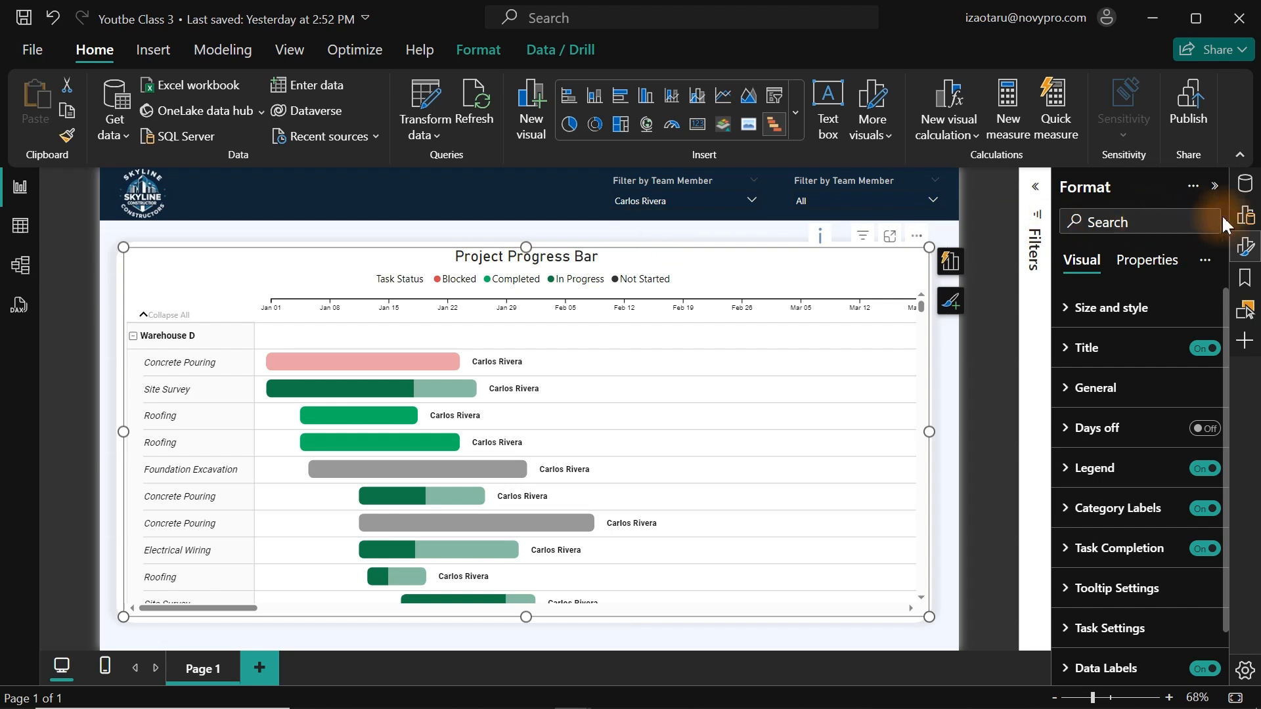
- Group the Project Progress Bar chart with its background image and name the group ProjectProgressBar
left_click(1245, 246)
left_click(1248, 314)
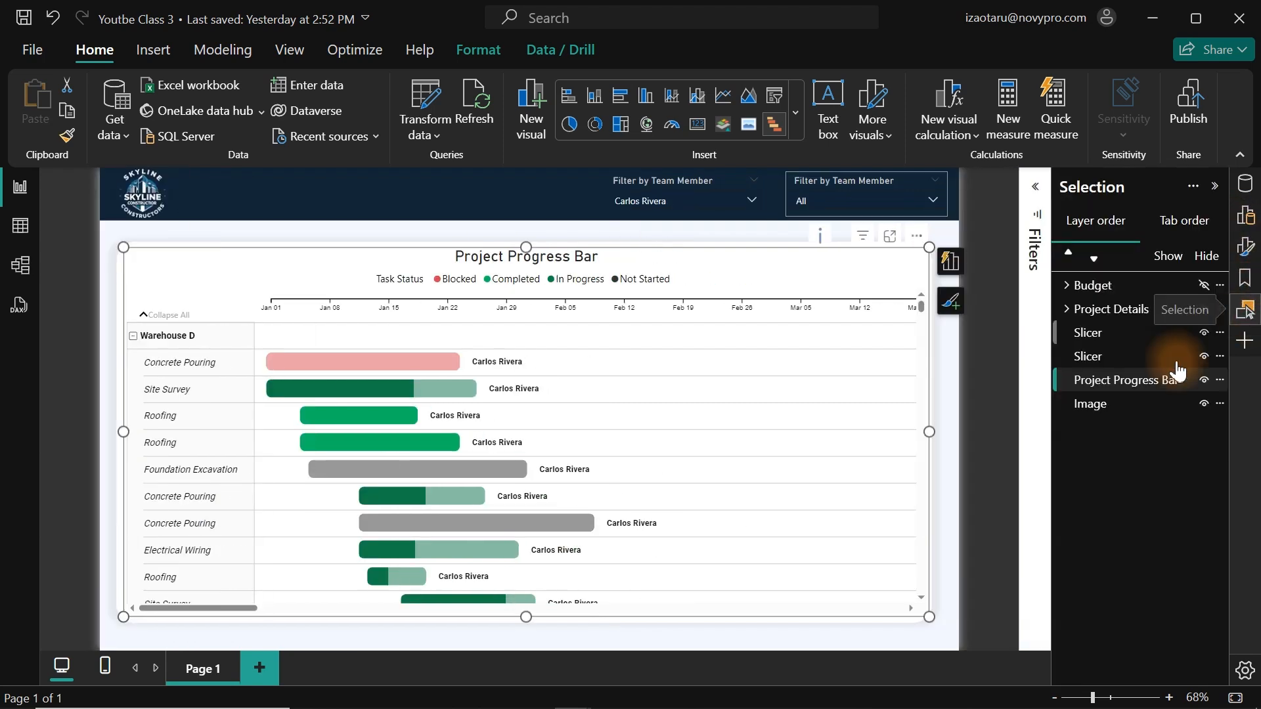
left_click(732, 293)
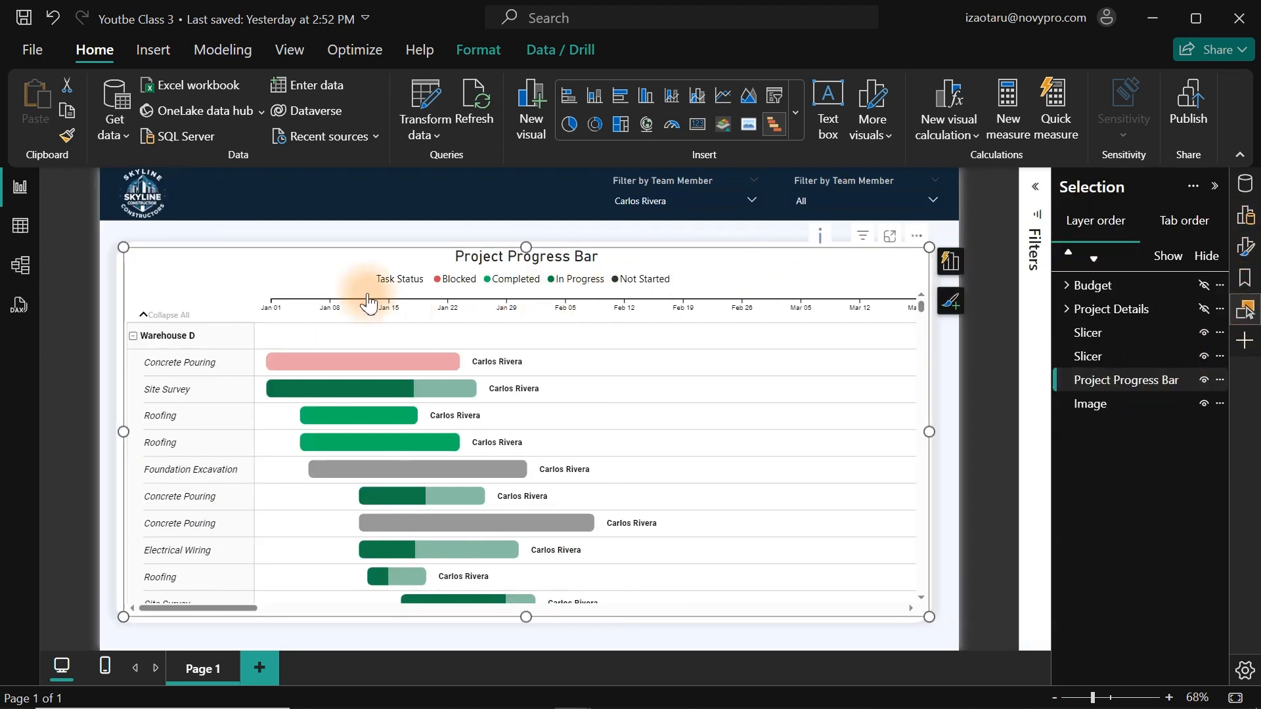
left_click(380, 241, "ctrl")
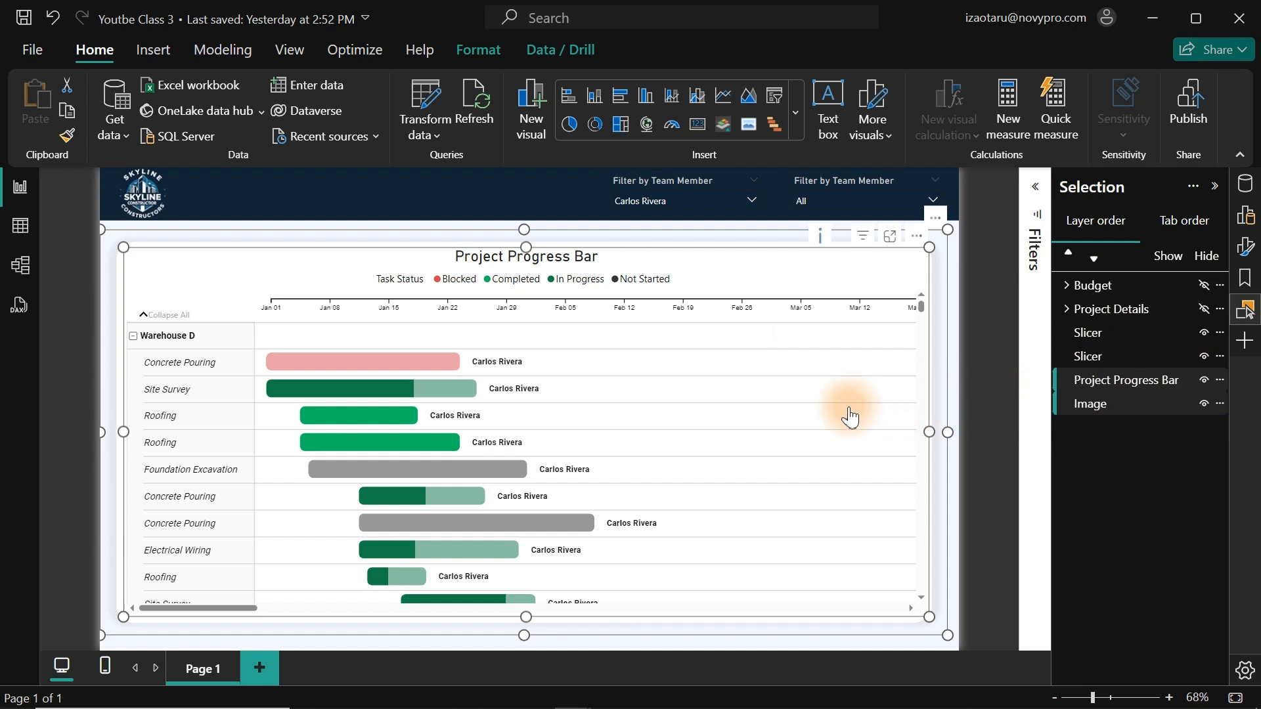
right_click(411, 237)
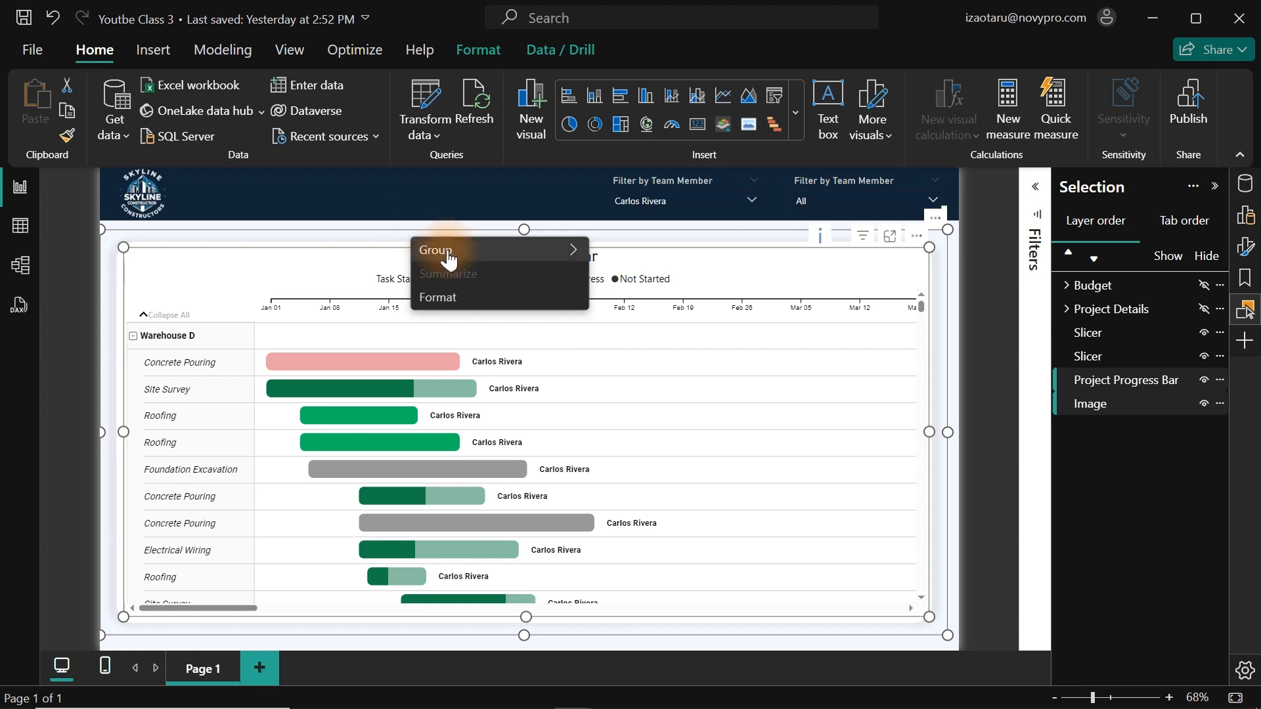
mouse_move(536, 260)
left_click(647, 256)
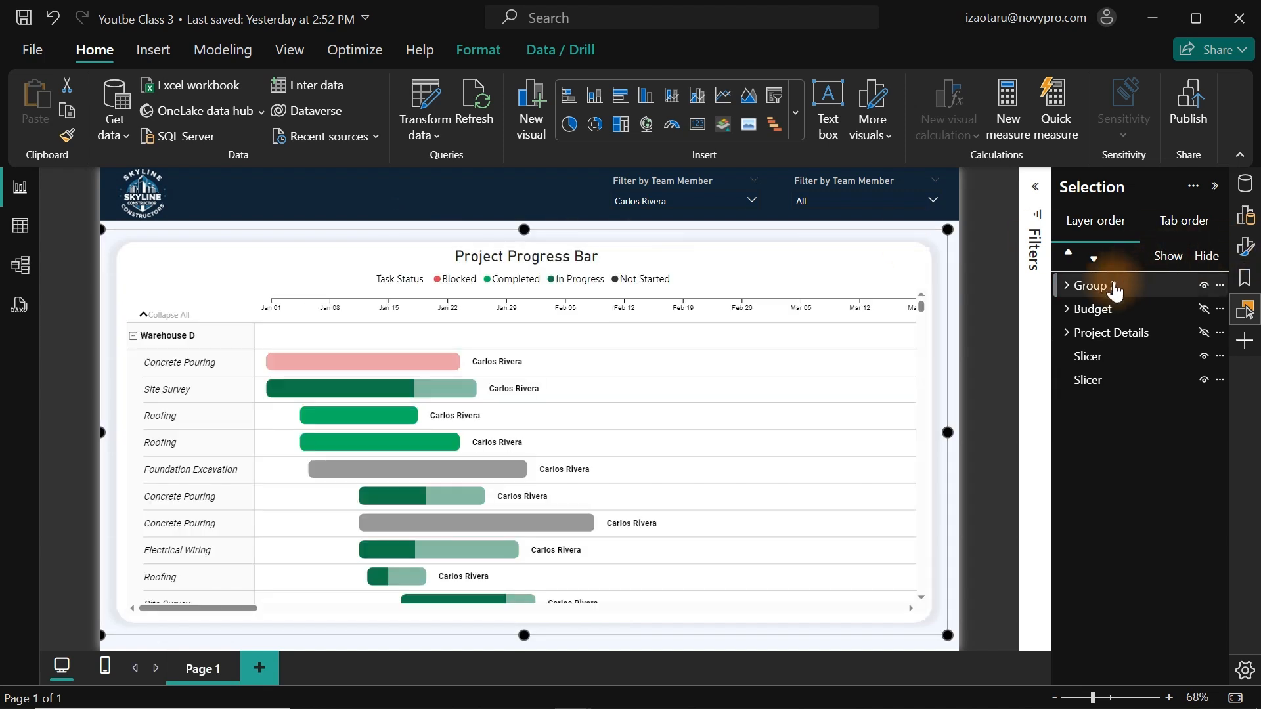
double_click(1115, 288)
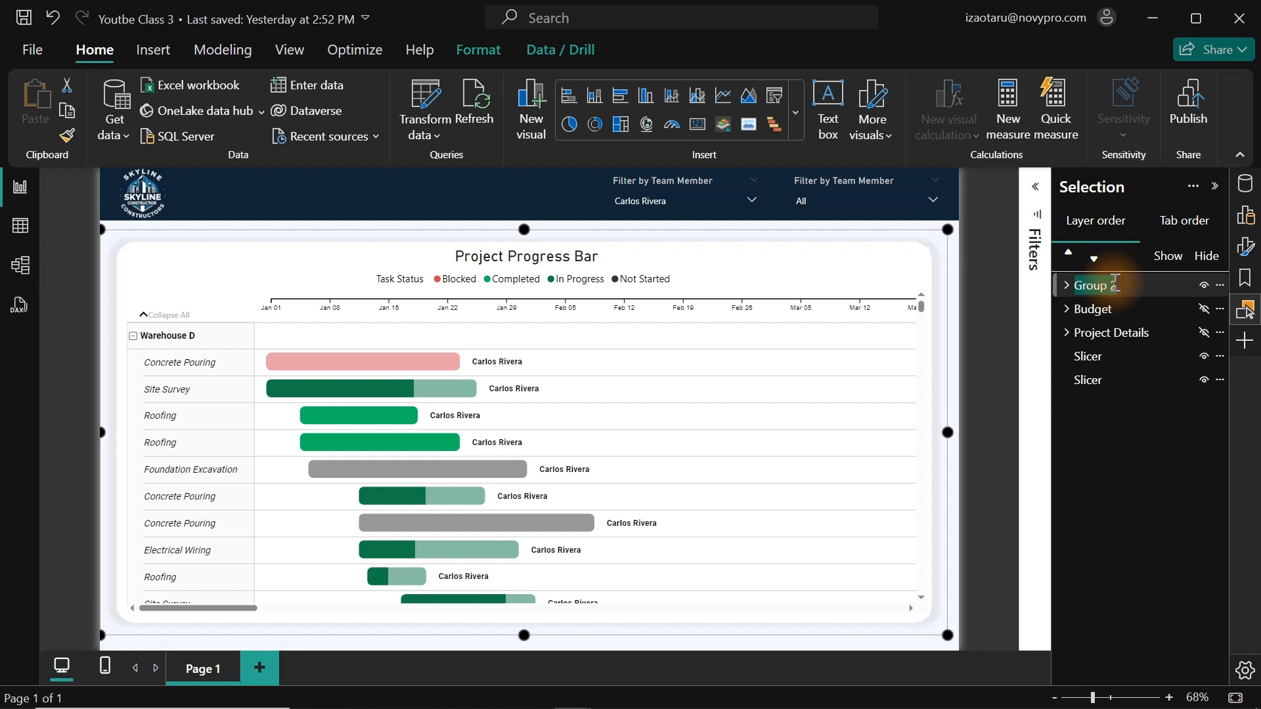
type("ProjectProgressBar")
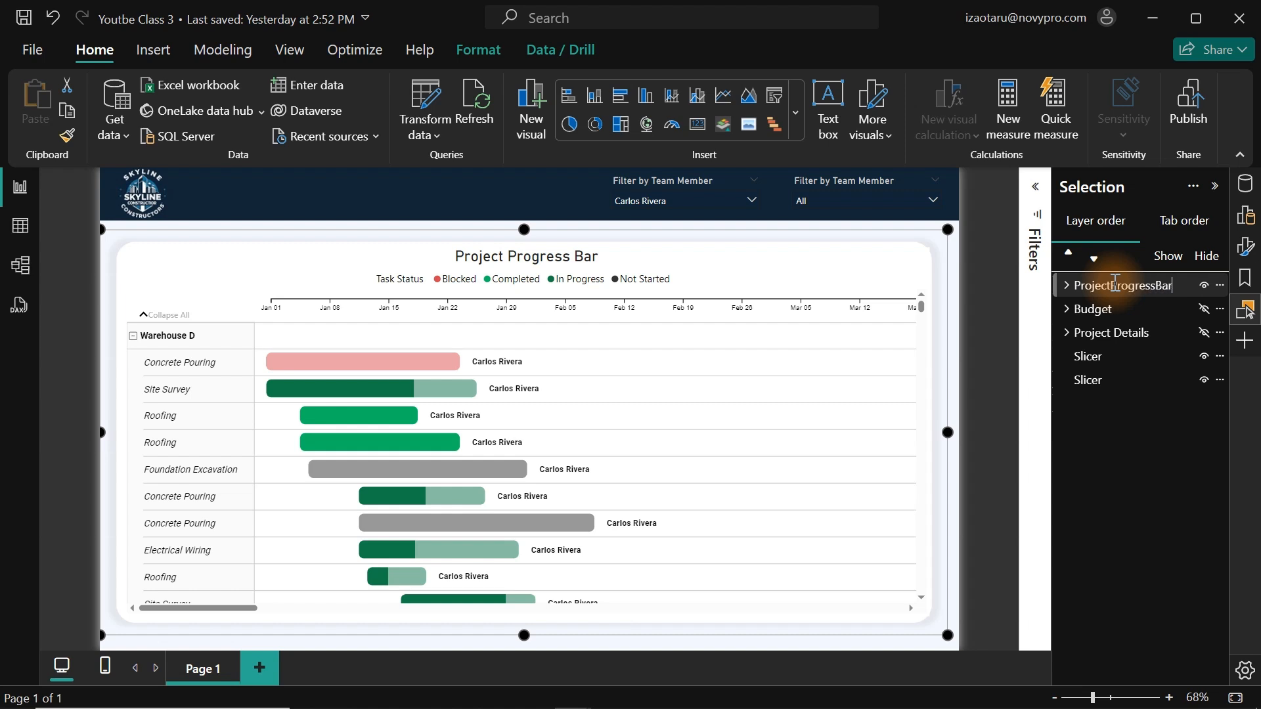
- Hide the ProjectProgressBar group and show the Project Details group
left_click(1206, 286)
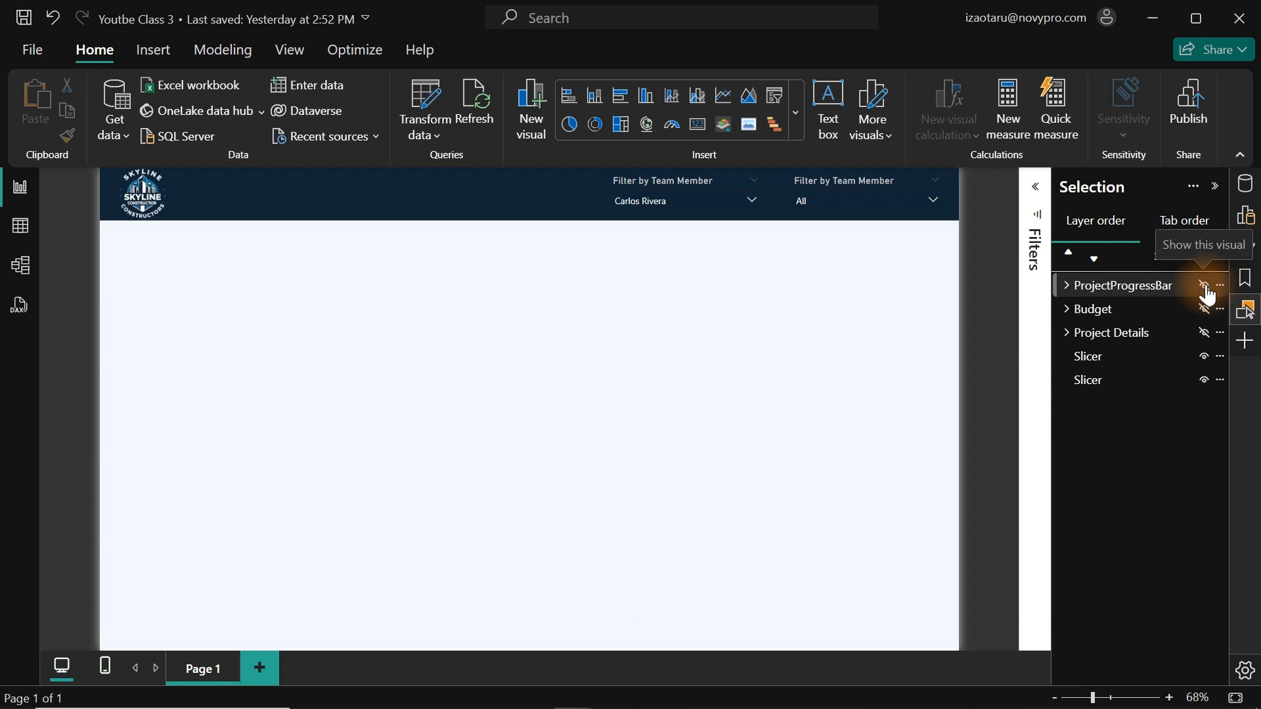
left_click(1204, 333)
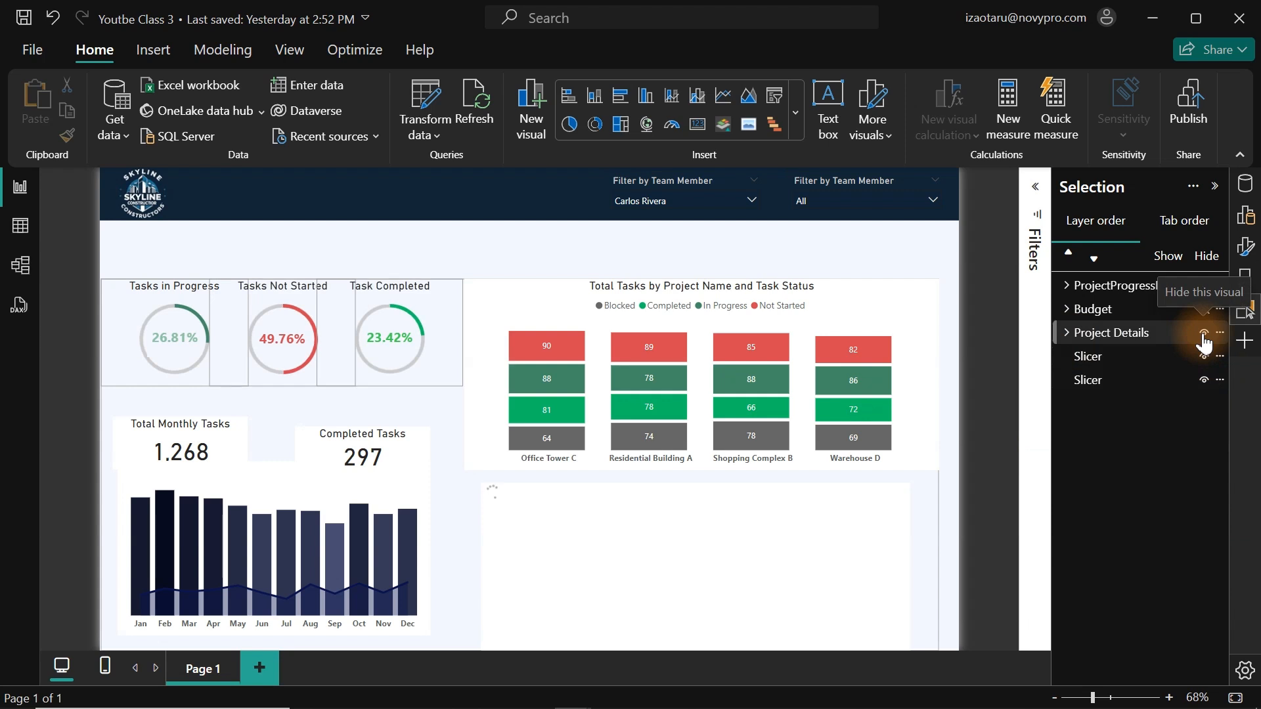
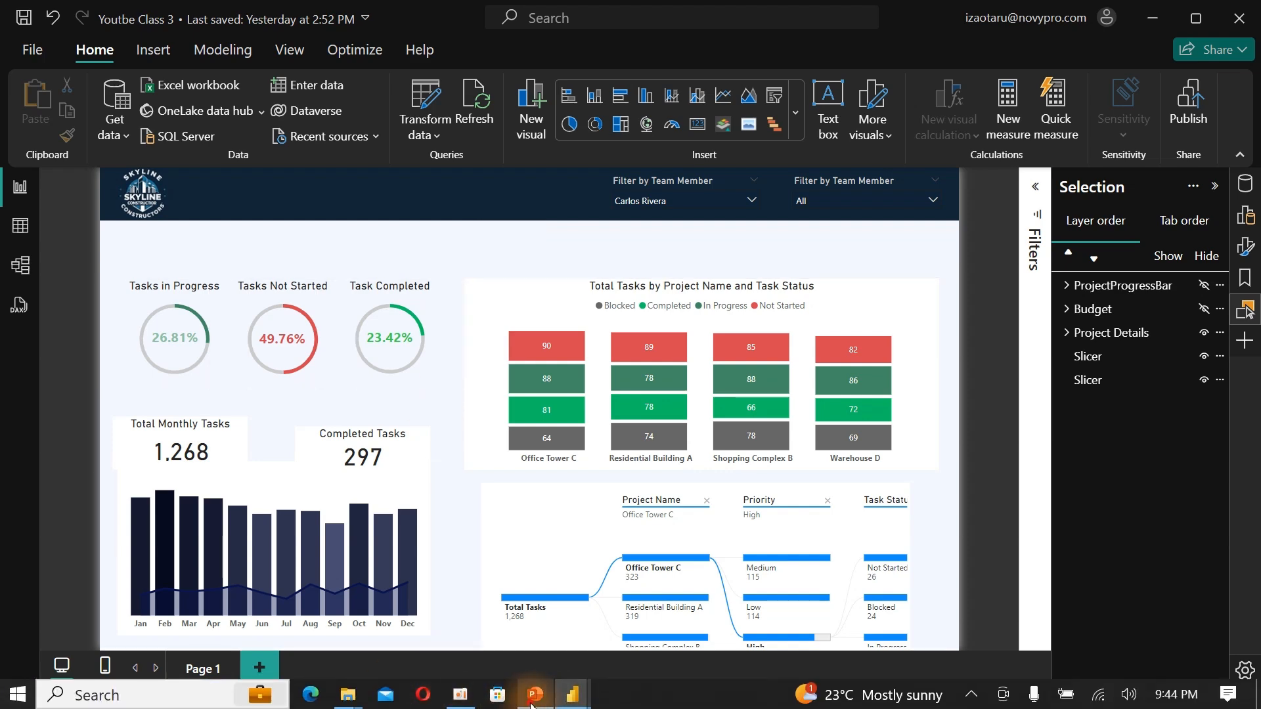
- Switch to PowerPoint and shrink the white rectangle to about 4.26" high by 8.13" wide
left_click(534, 695)
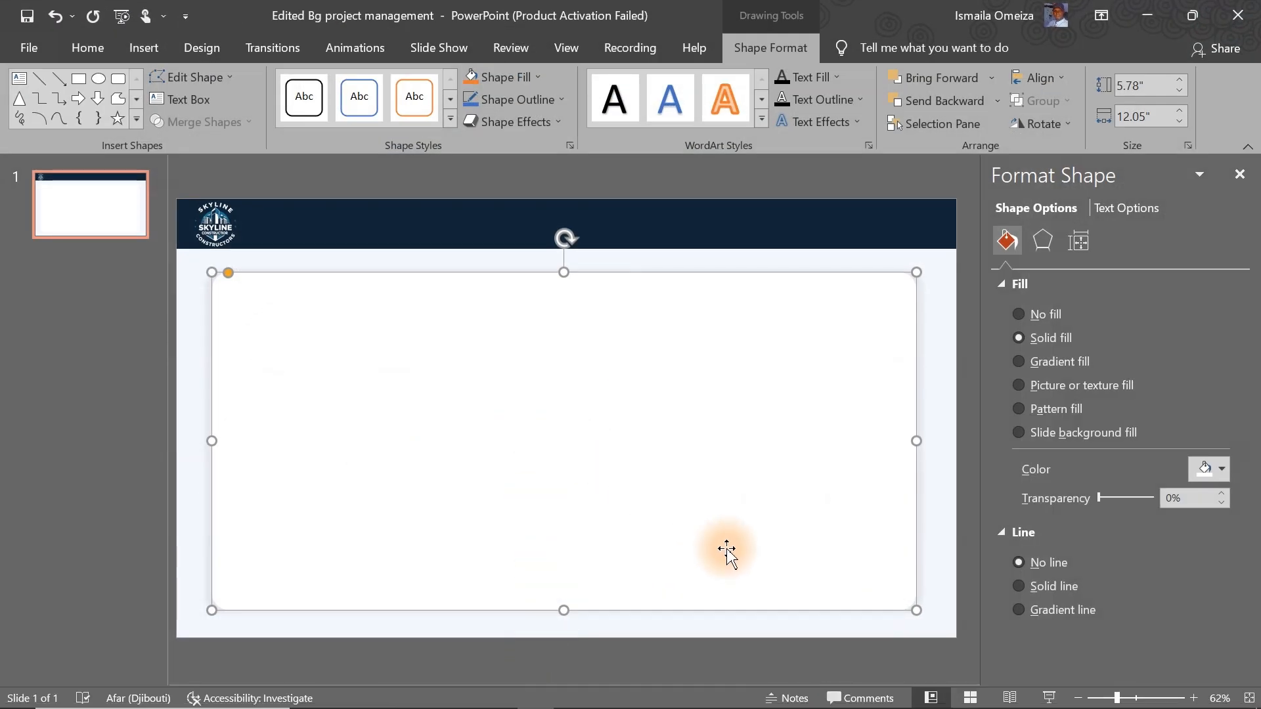
left_click_drag(915, 610, 687, 522)
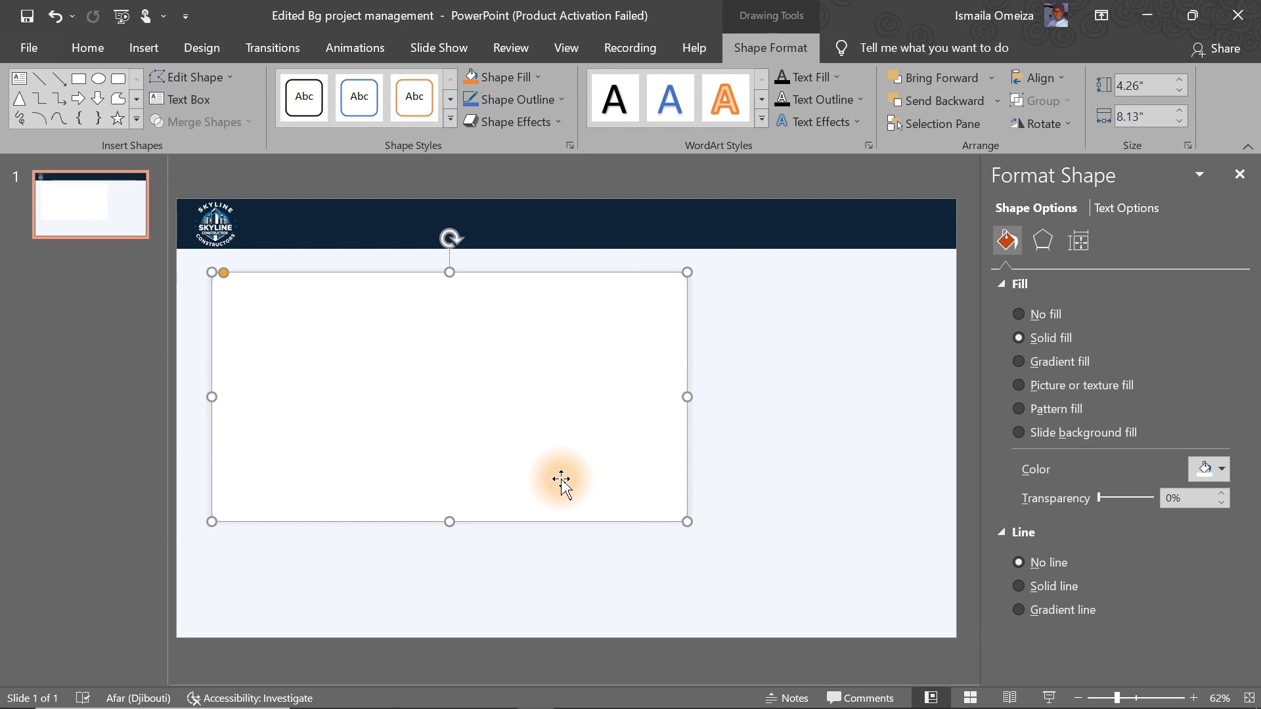
- Switch back to the Power BI report and insert the picture P2 on the project details view
left_click(1152, 25)
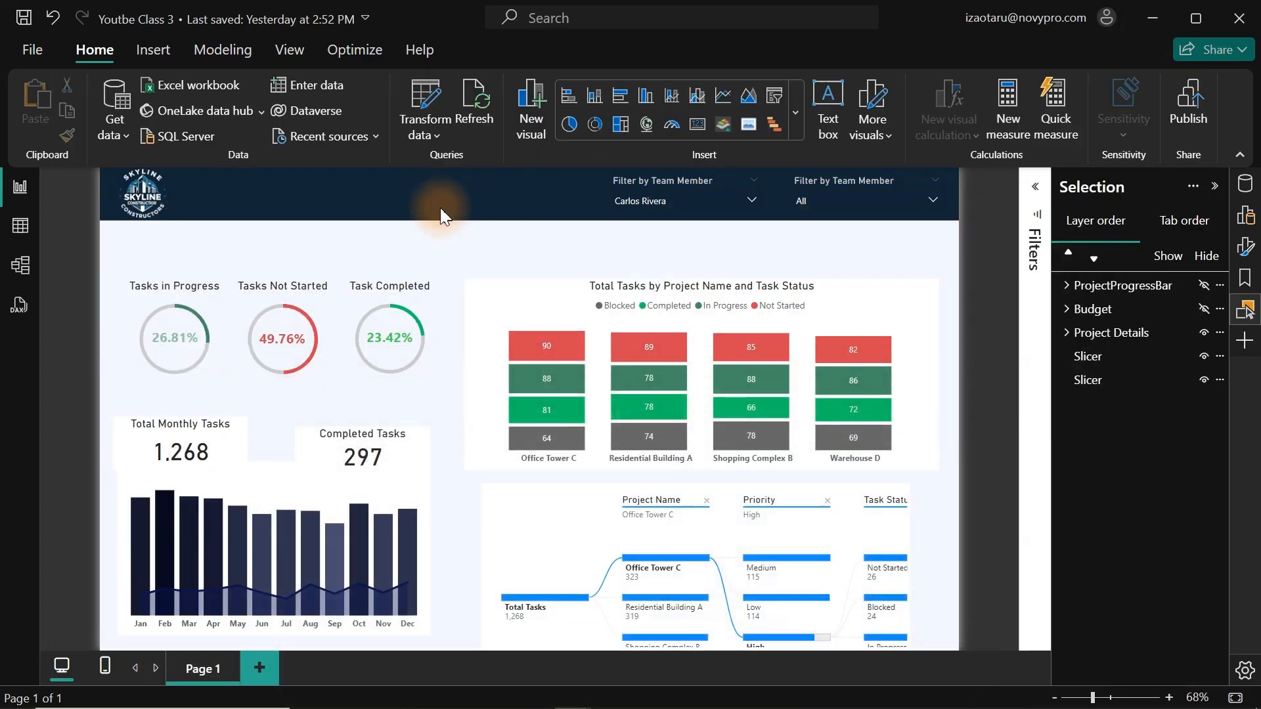
left_click(156, 50)
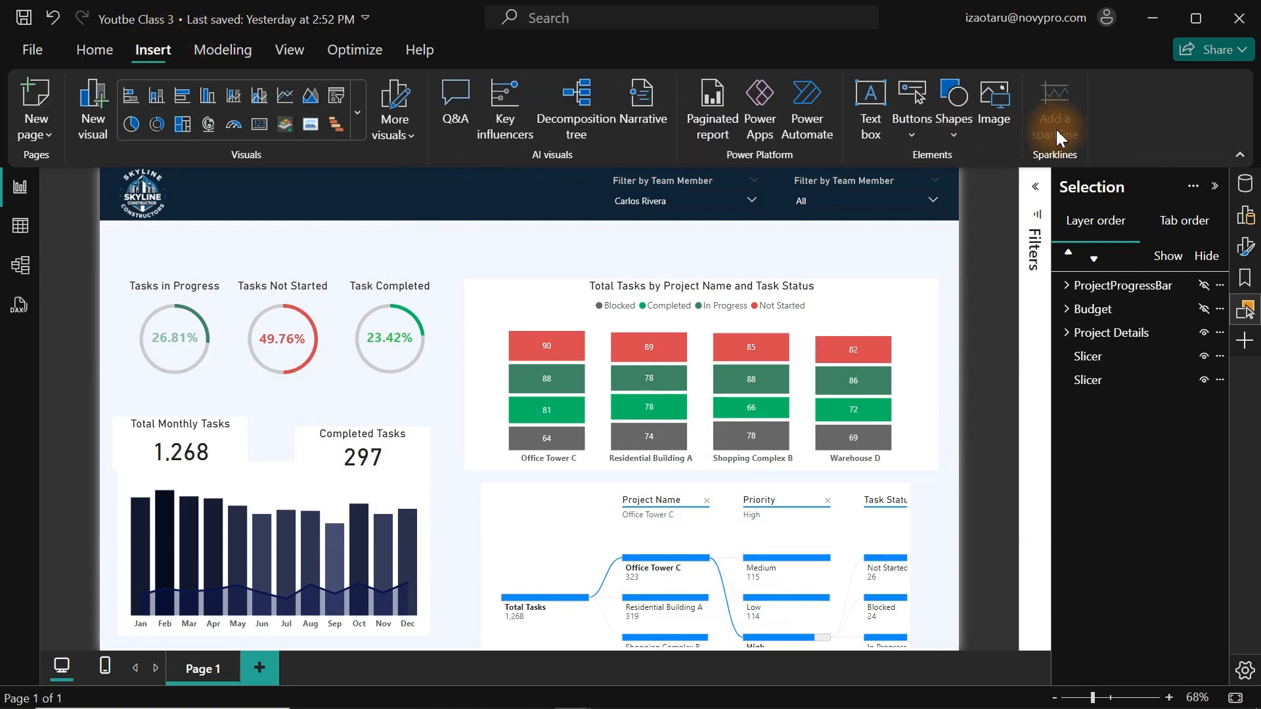
left_click(997, 104)
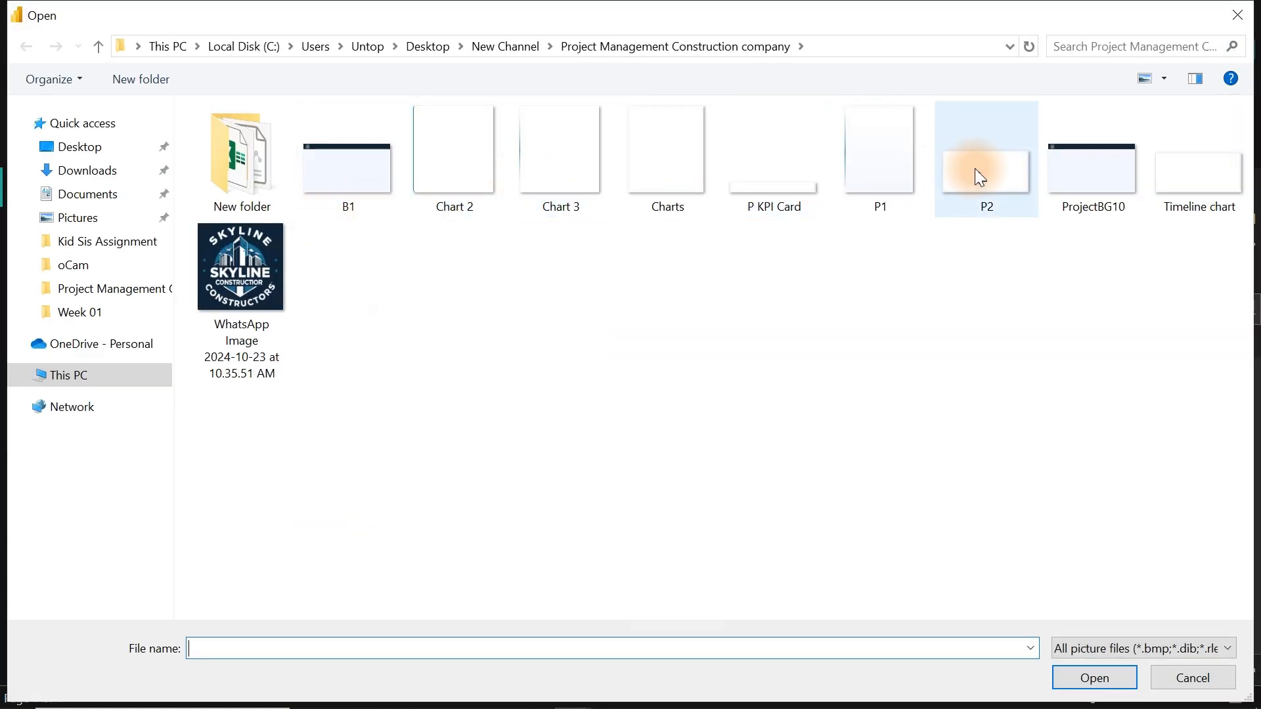
left_click(984, 170)
double_click(984, 169)
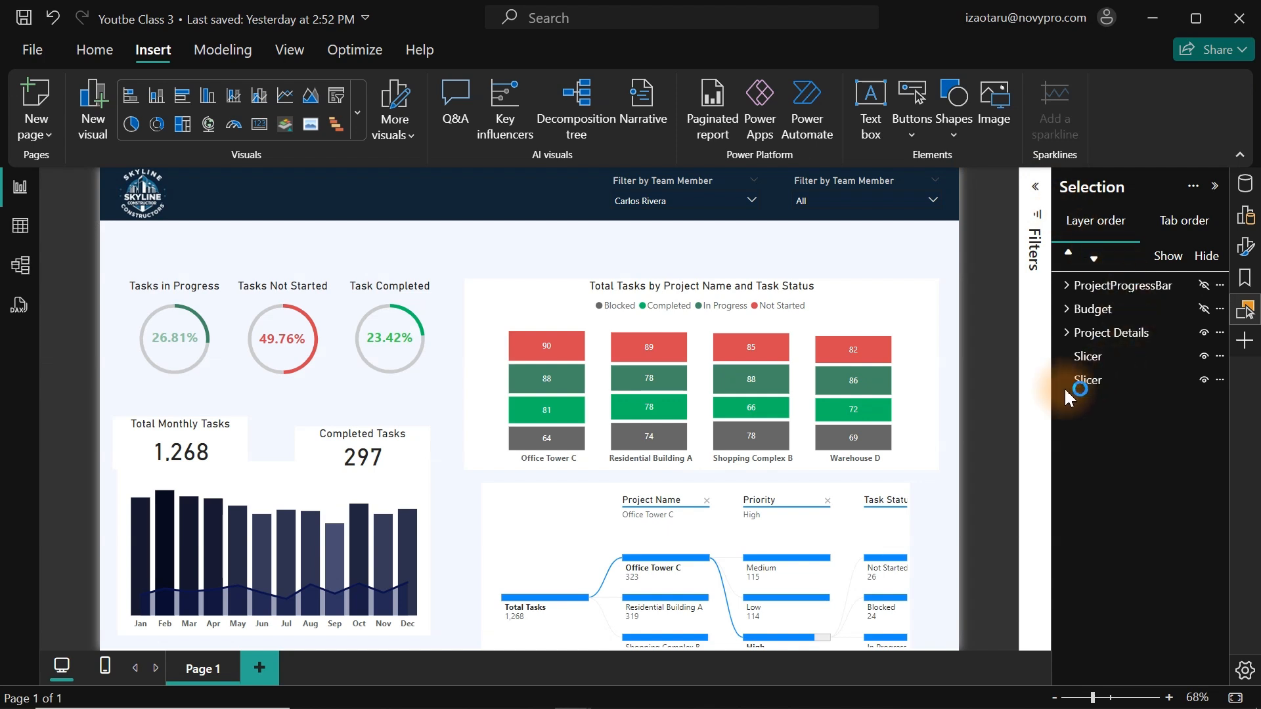
left_click(827, 376)
mouse_move(826, 376)
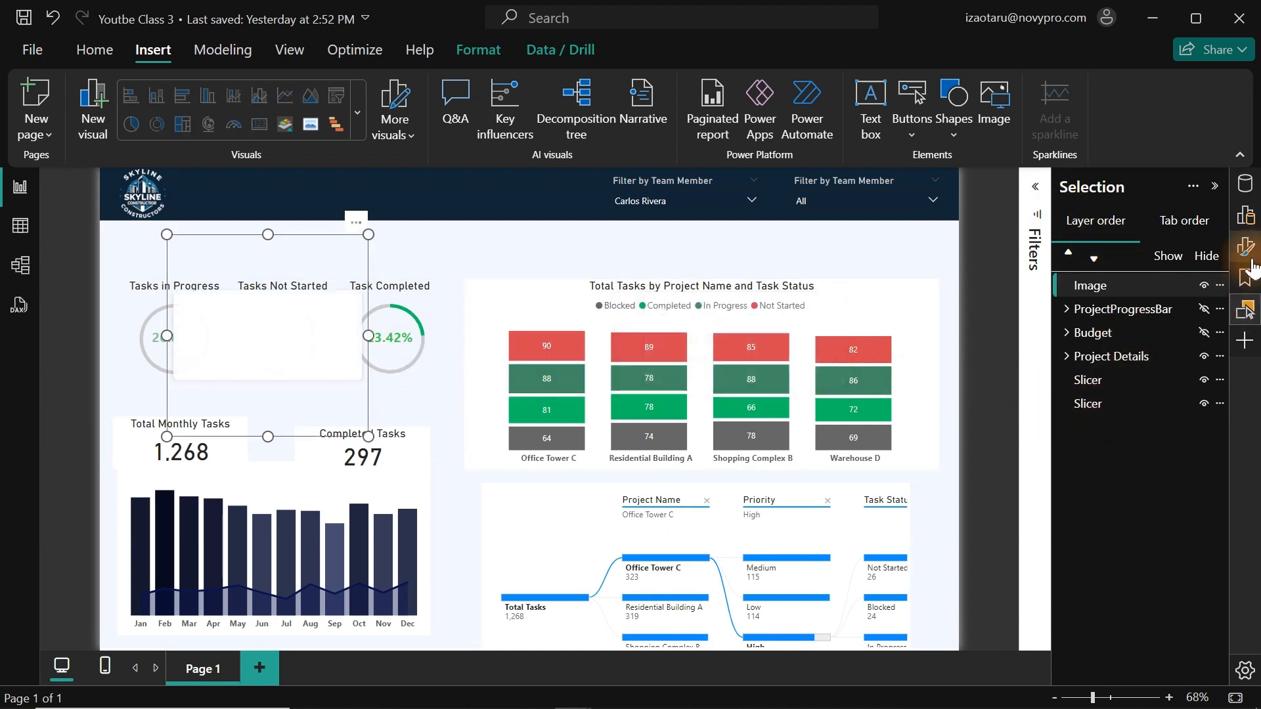
- Replace the Selection pane with the image formatting options and set the new picture's scaling to Fit
left_click(1246, 311)
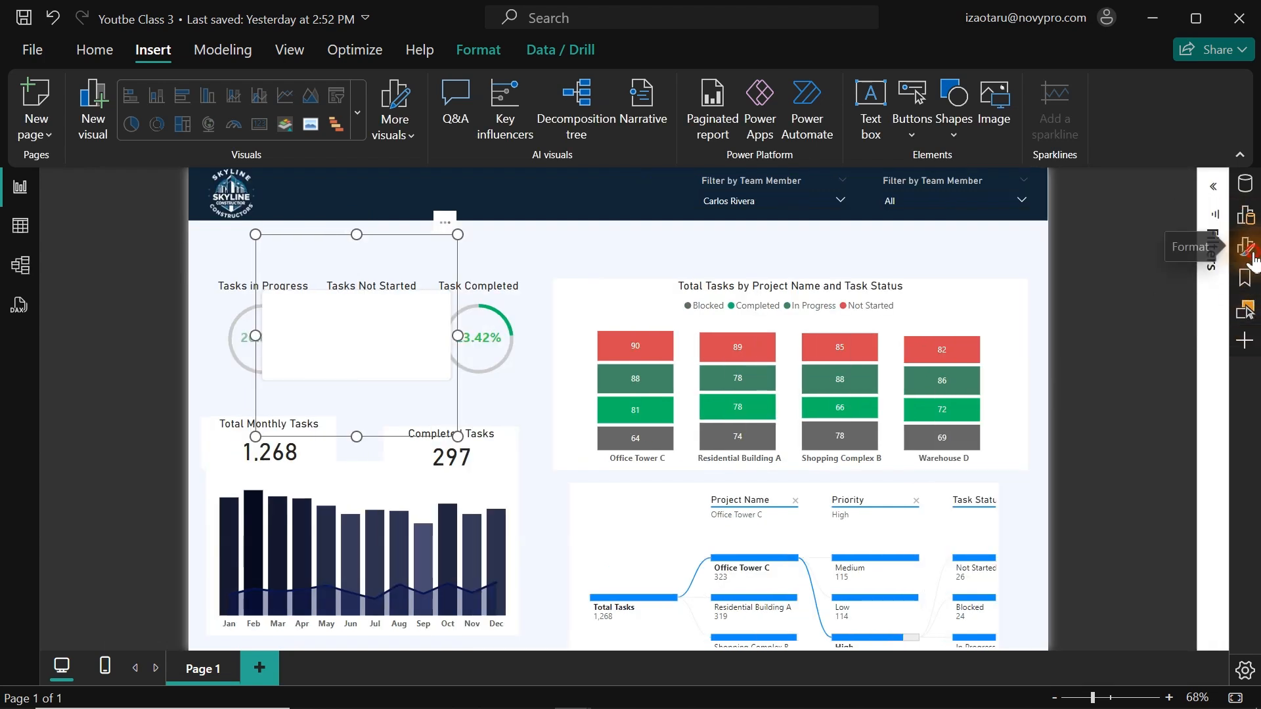
left_click(1250, 255)
left_click(1106, 388)
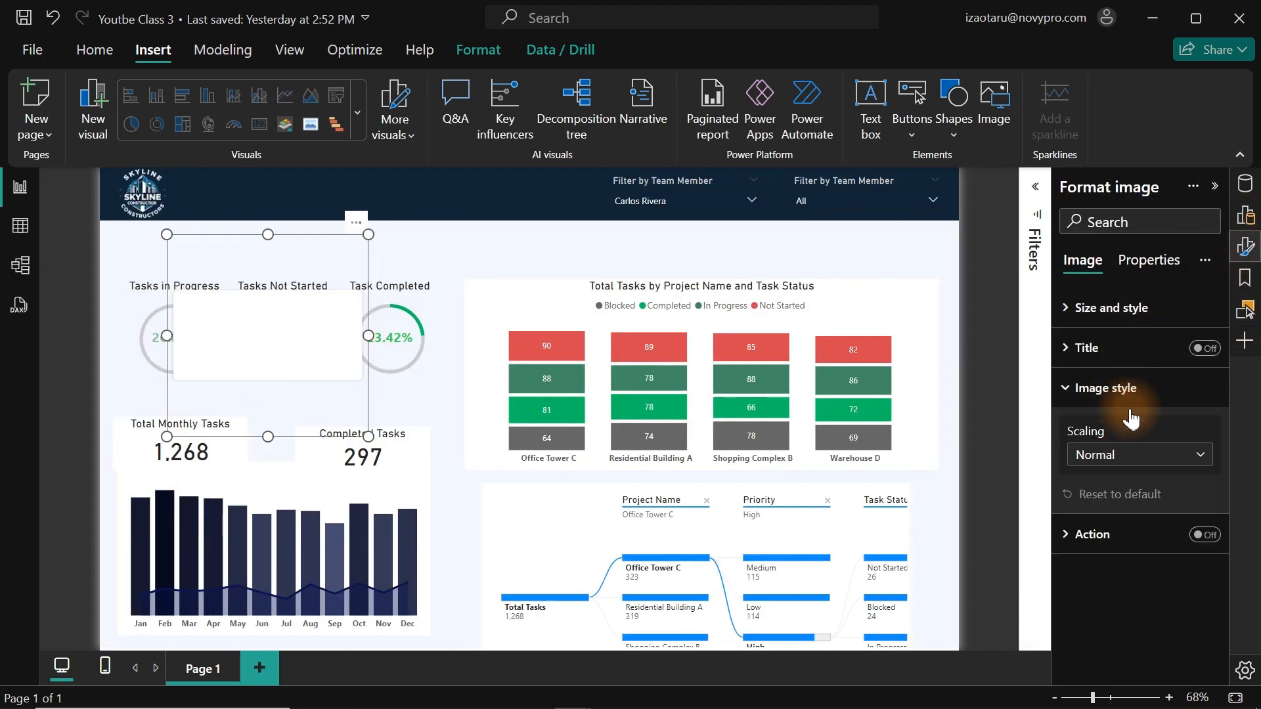
left_click(1168, 456)
left_click(1086, 504)
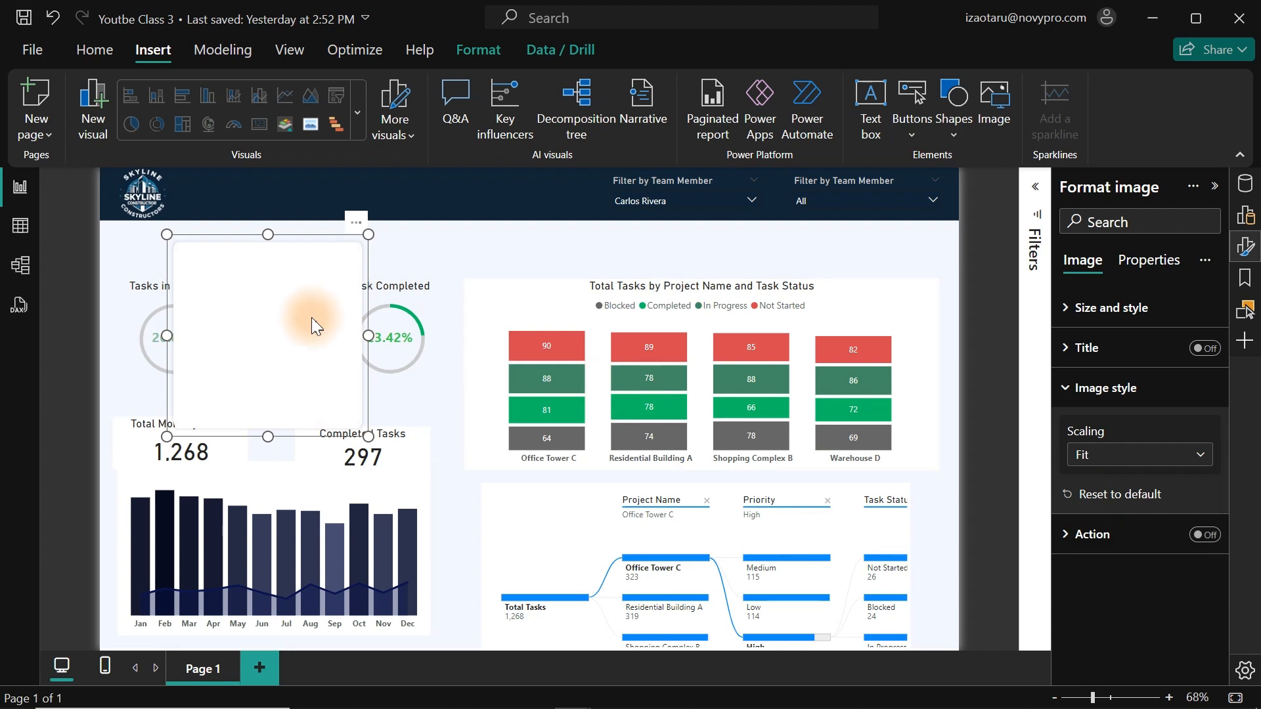
- Move and resize the new card image so it spans the row of three task gauges
left_click_drag(311, 317, 250, 314)
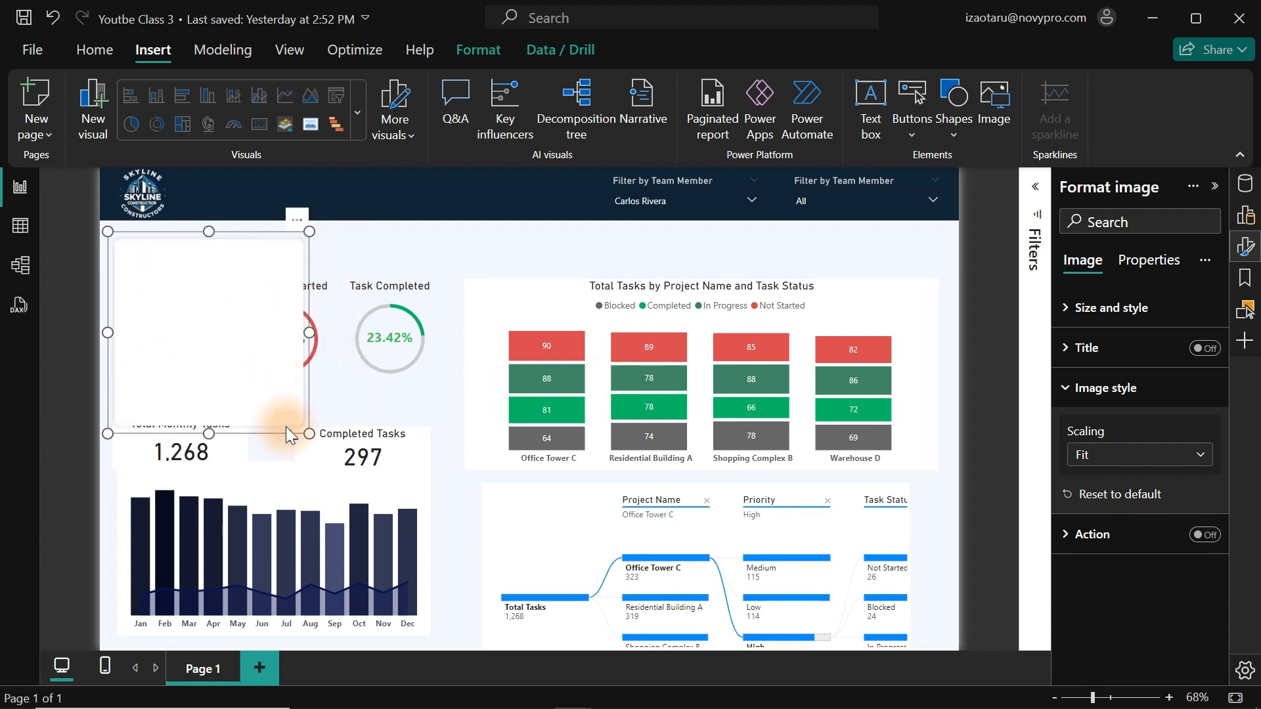
left_click_drag(307, 434, 390, 374)
left_click_drag(236, 521, 269, 384)
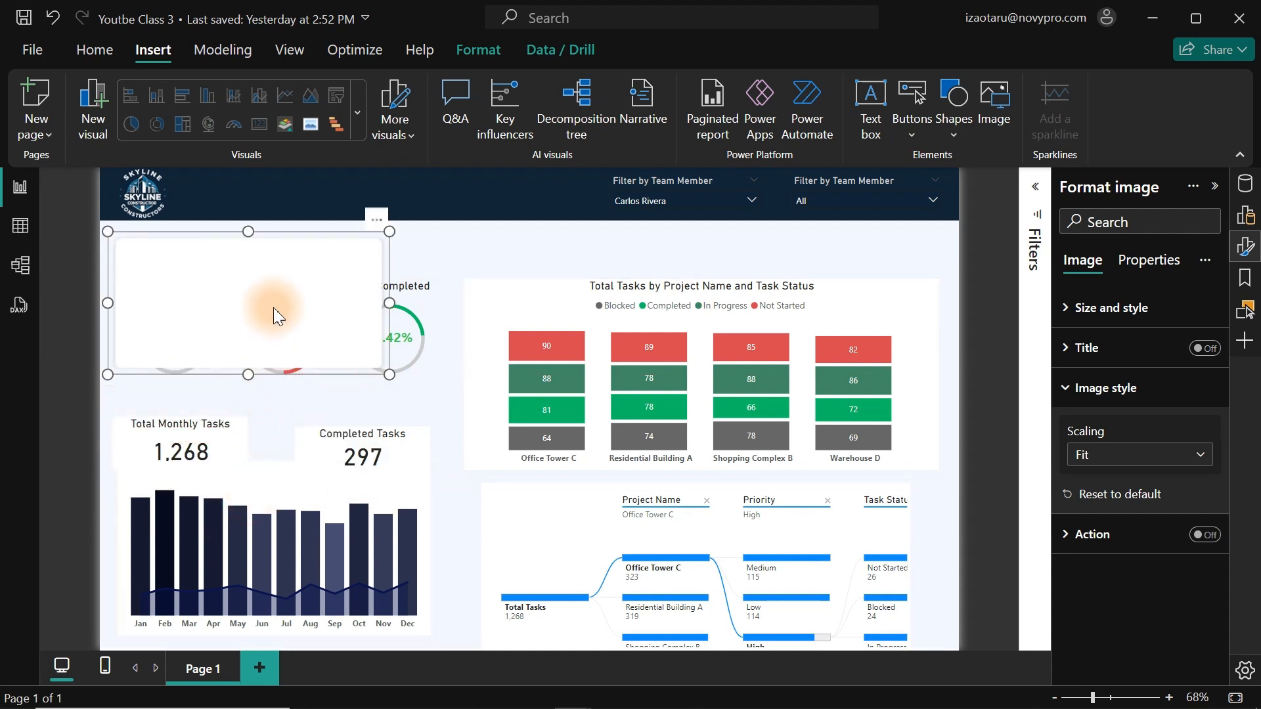
mouse_move(273, 307)
left_mouse_down()
mouse_move(304, 311)
mouse_move(281, 305)
left_mouse_up()
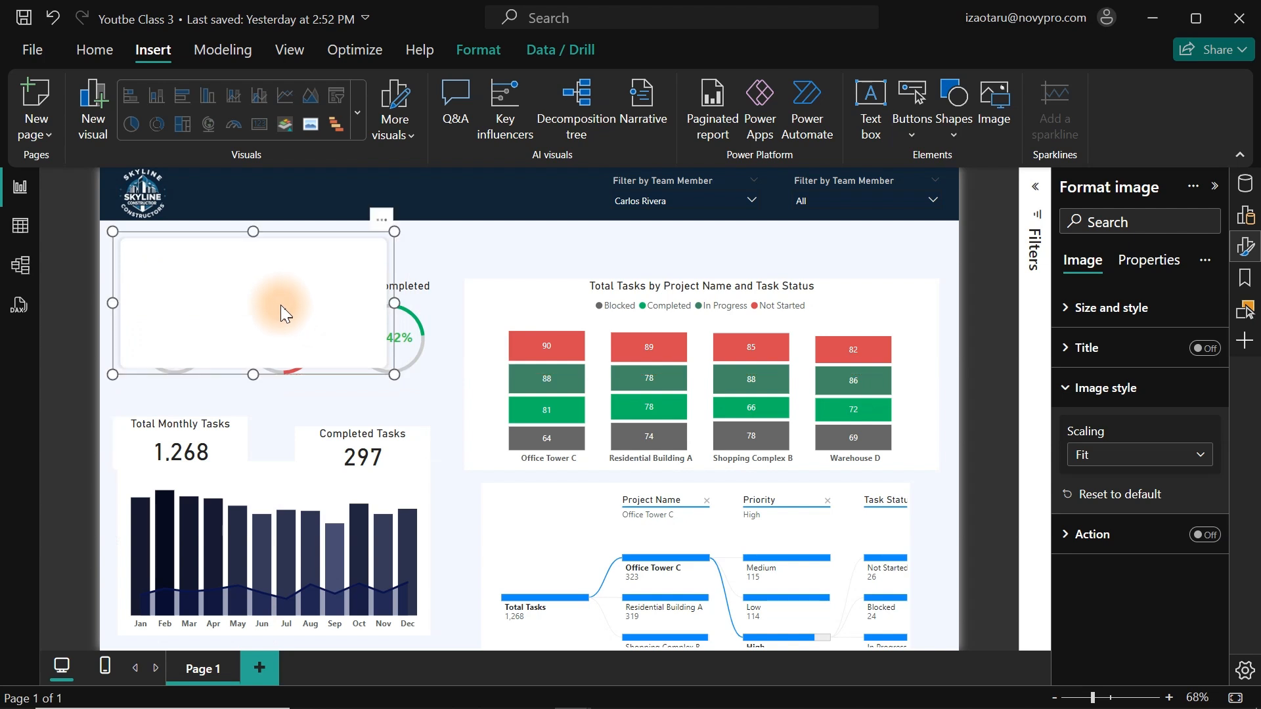
left_click_drag(393, 304, 454, 310)
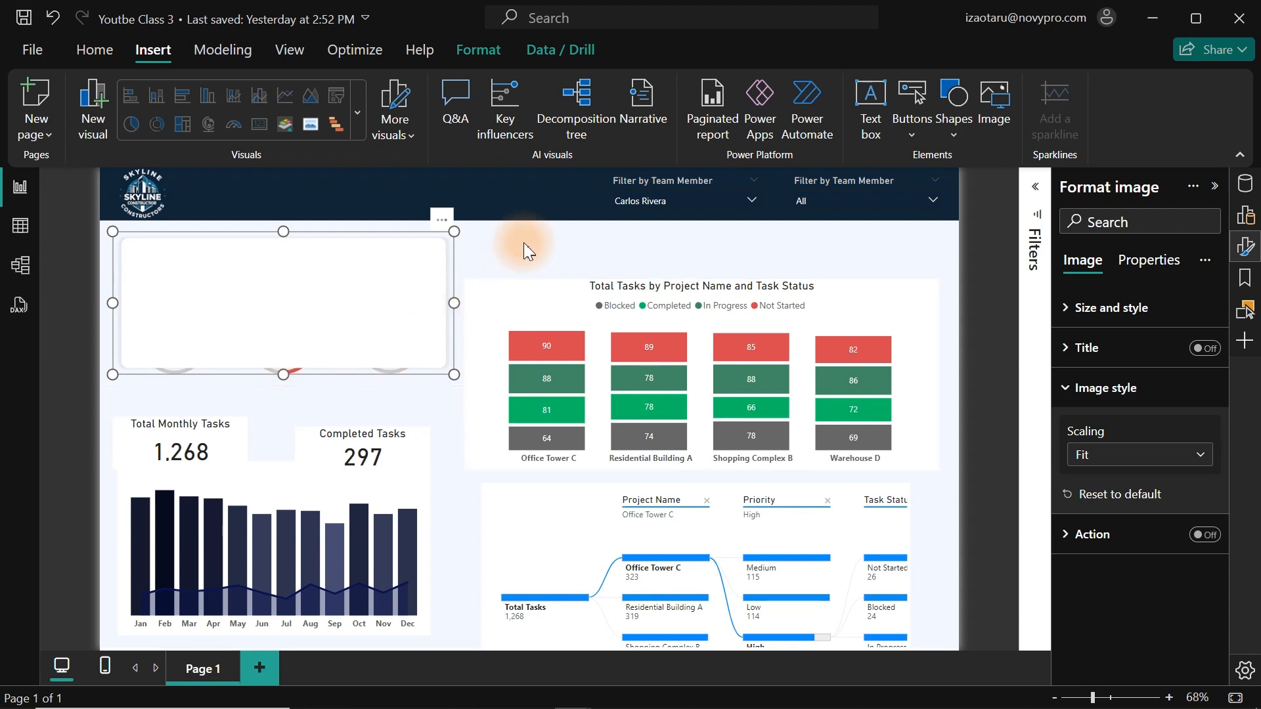
- Paste a copy of the card image over the Total Tasks by Project Name chart, and reselect the original card
key("ctrl+v")
left_click_drag(353, 309, 879, 285)
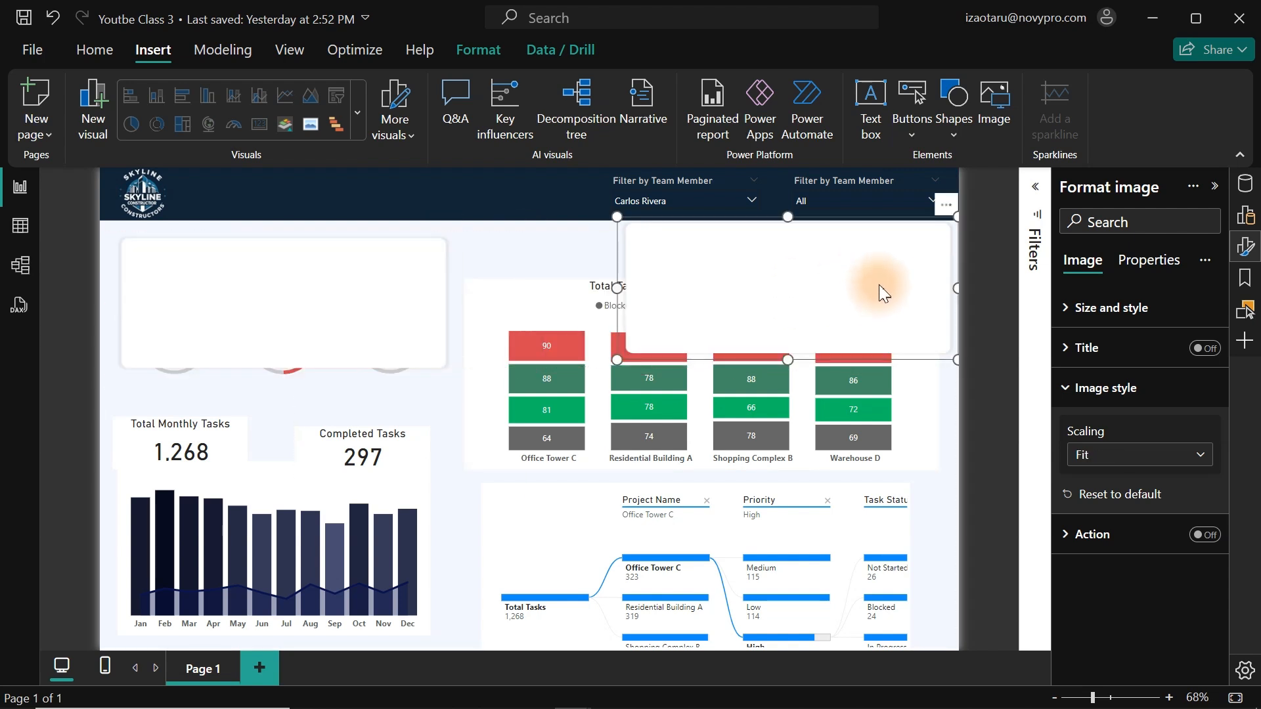
left_click(397, 302)
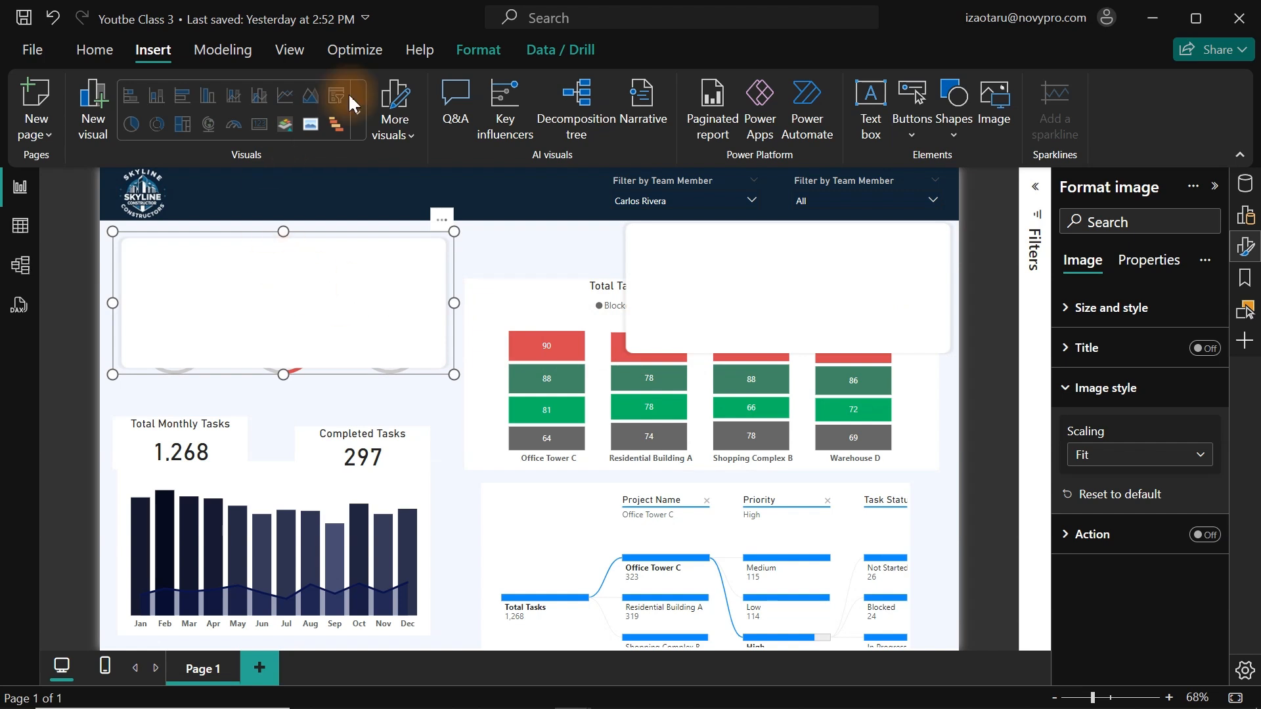
- Send the card image covering the three task gauges to the back so it sits behind them
left_click(478, 50)
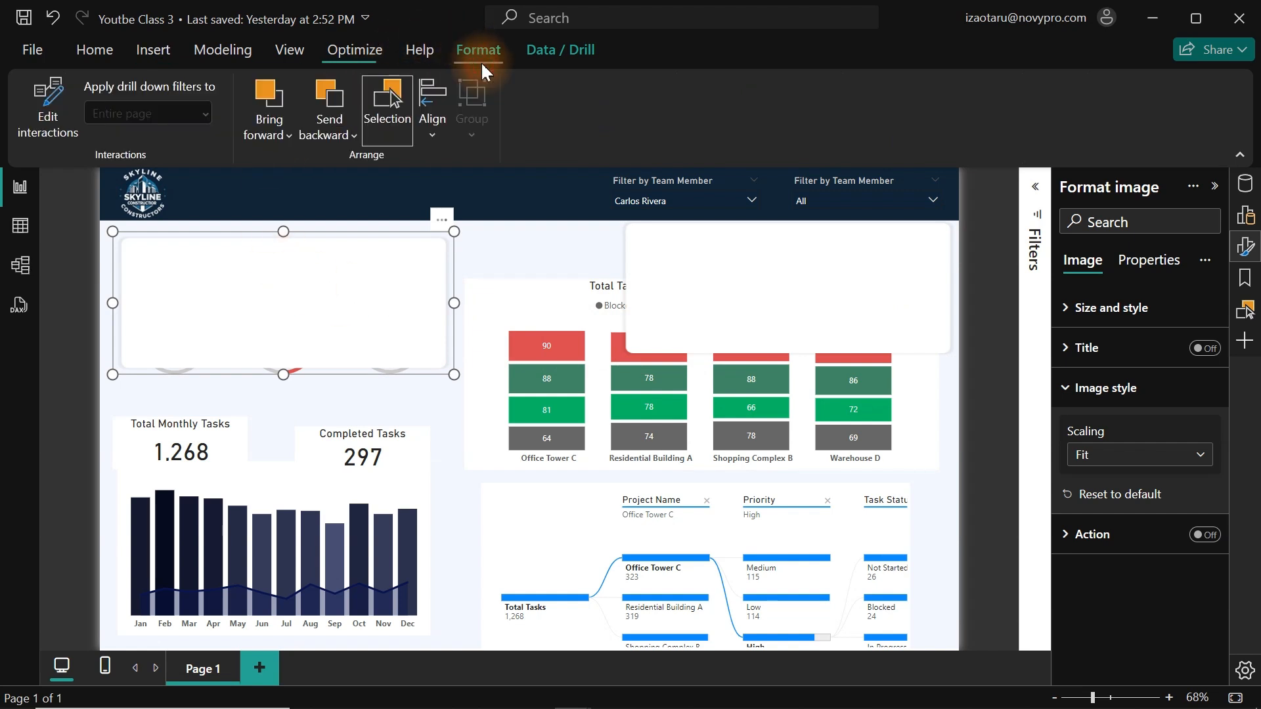
left_click(338, 137)
left_click(369, 191)
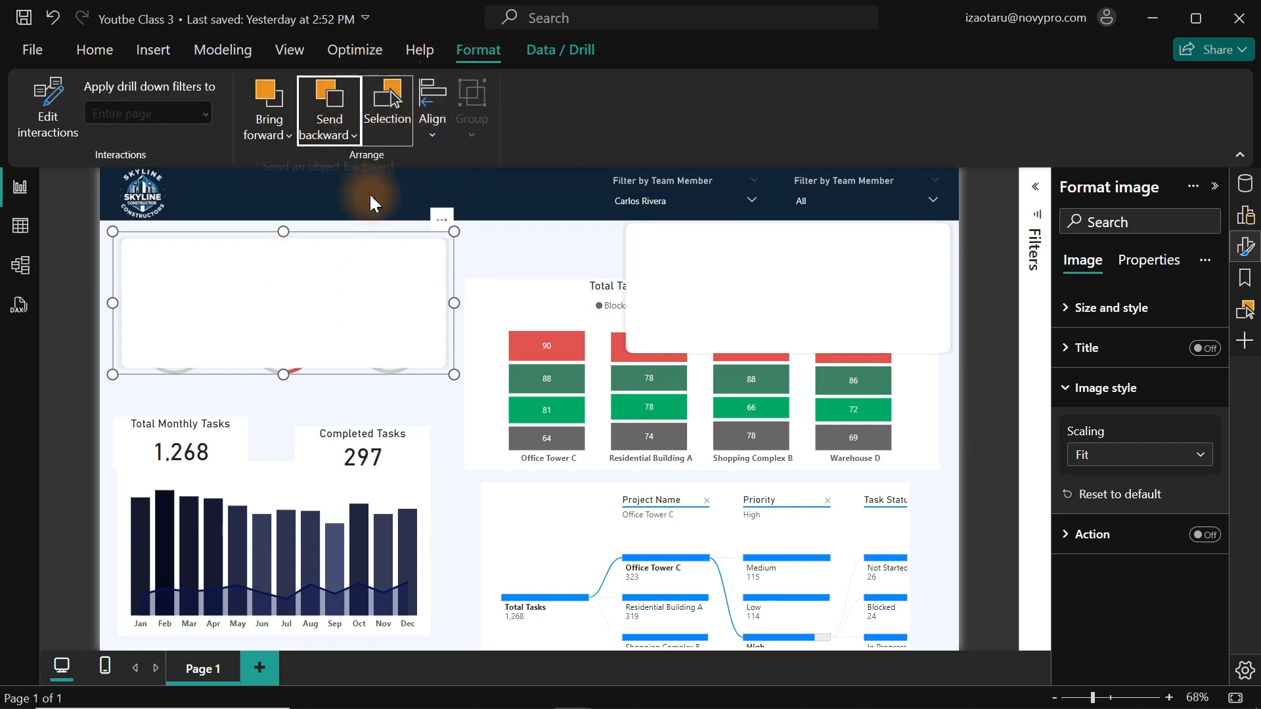
left_click(511, 233)
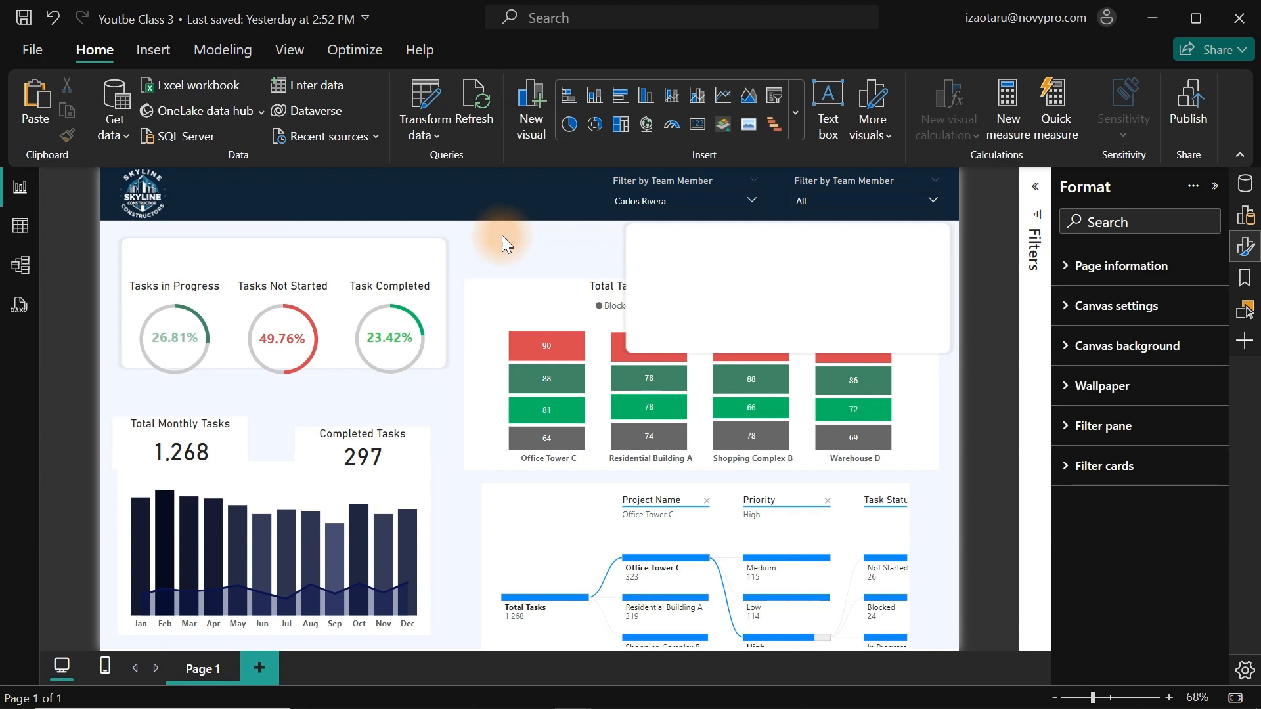
- Open the Selection pane and ungroup the Project Details group
left_click(452, 291)
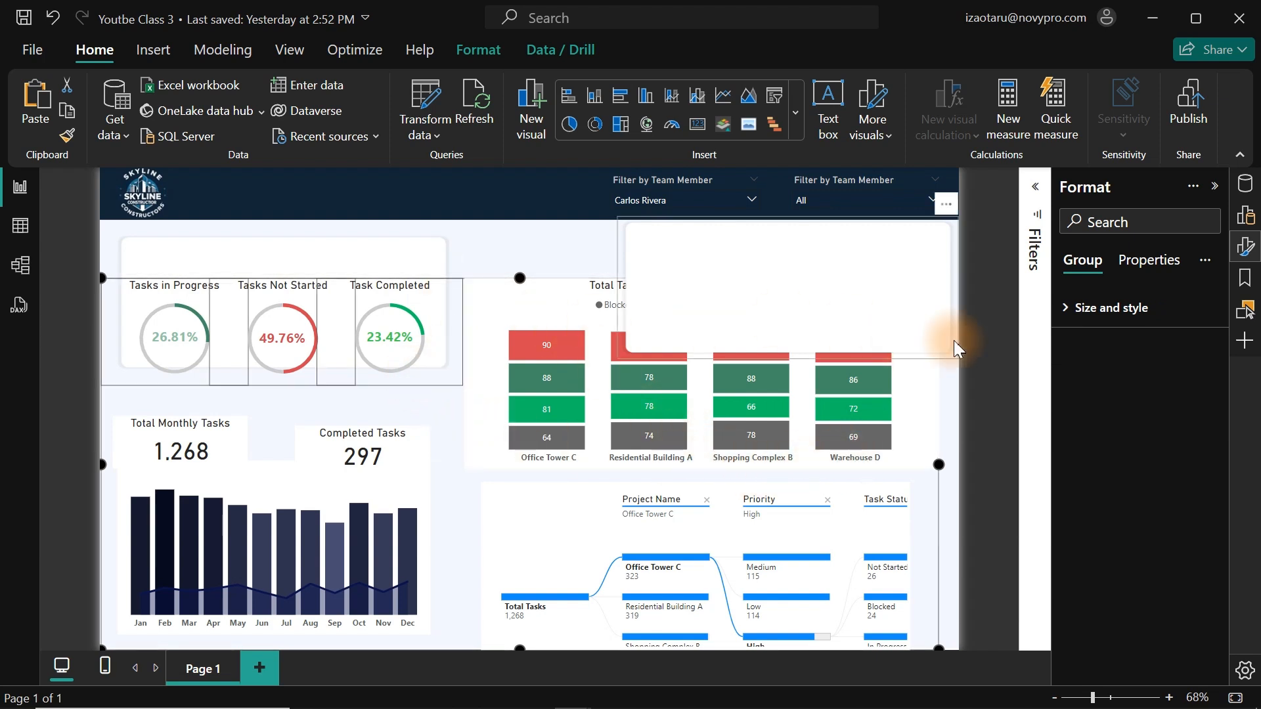
left_click(1248, 314)
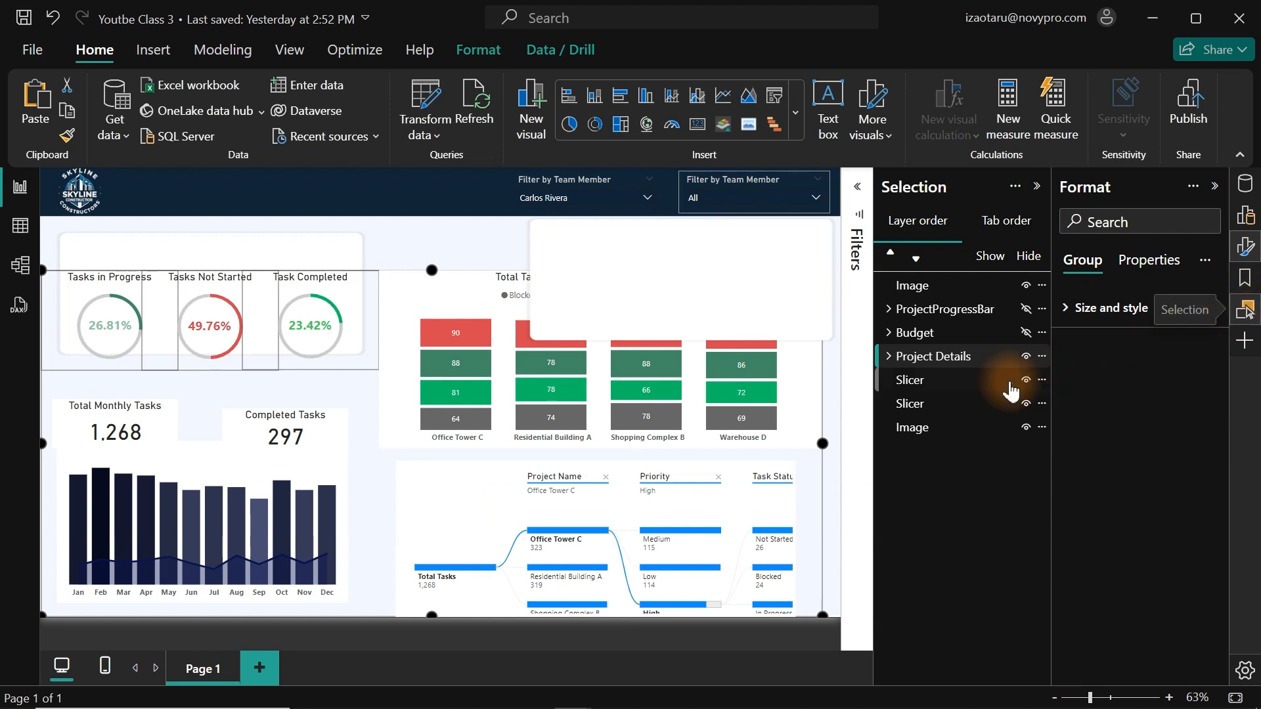
left_click(890, 356)
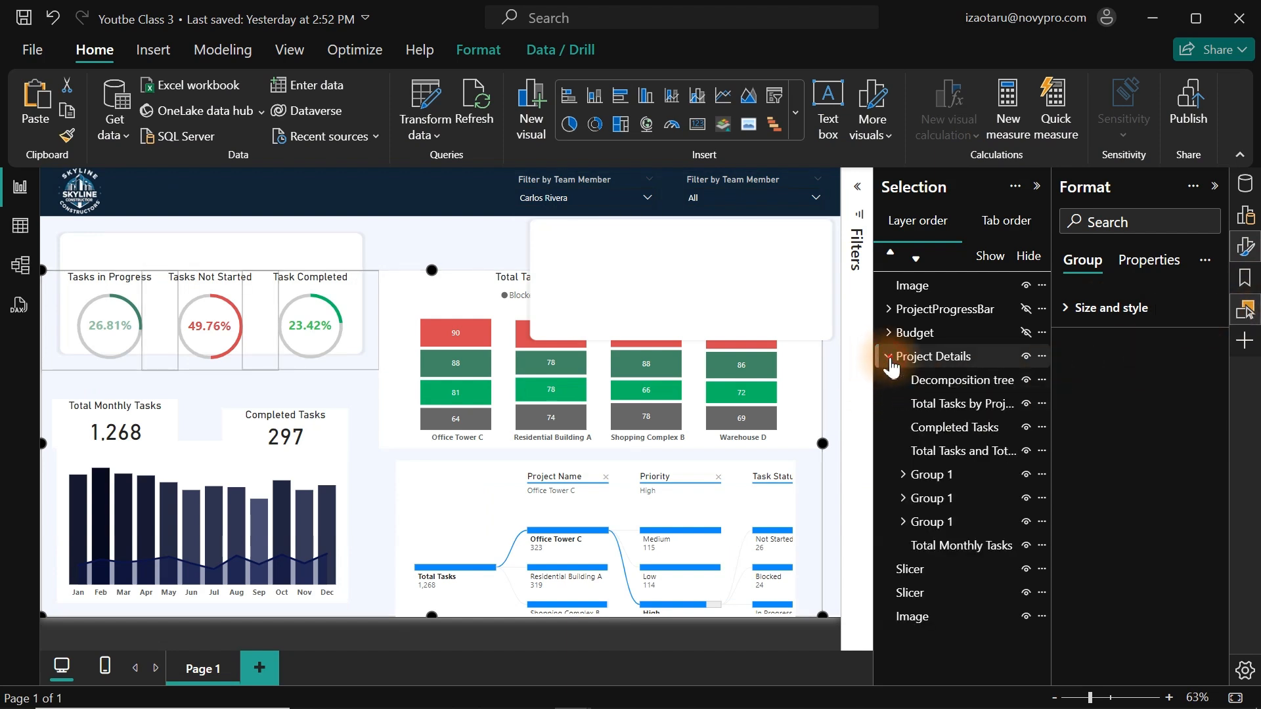
left_click(889, 358)
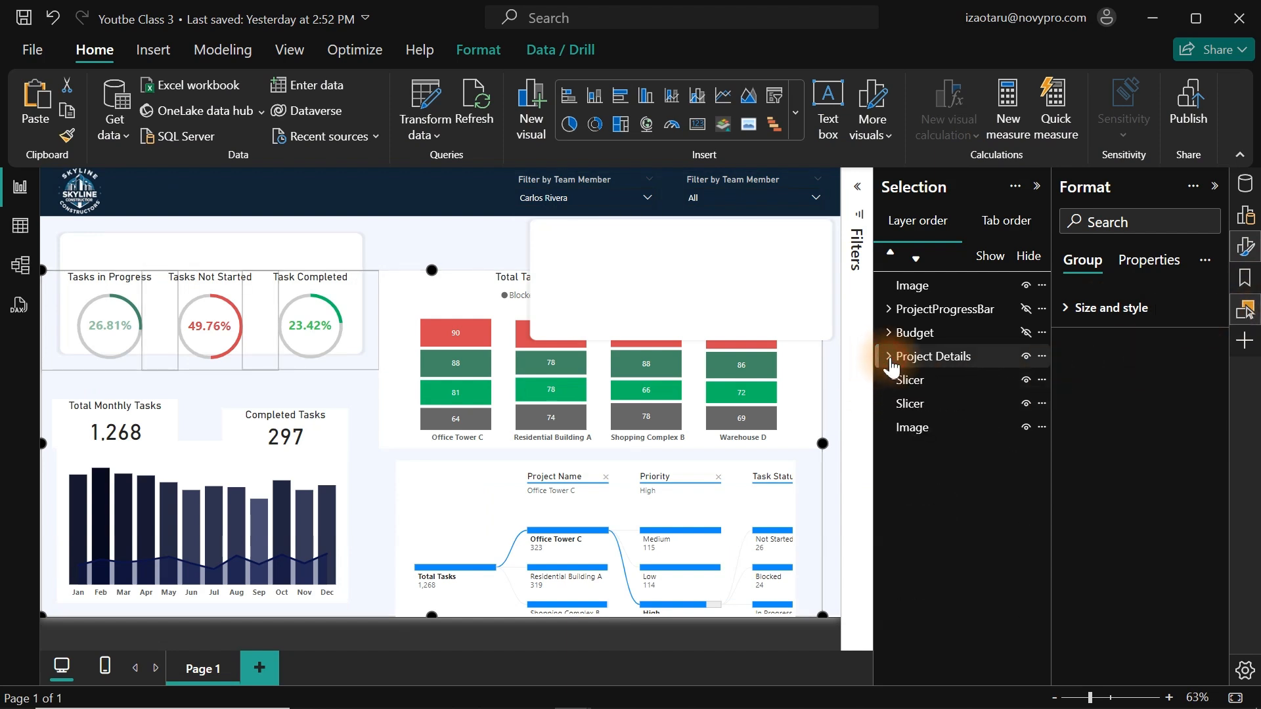
right_click(934, 361)
mouse_move(946, 370)
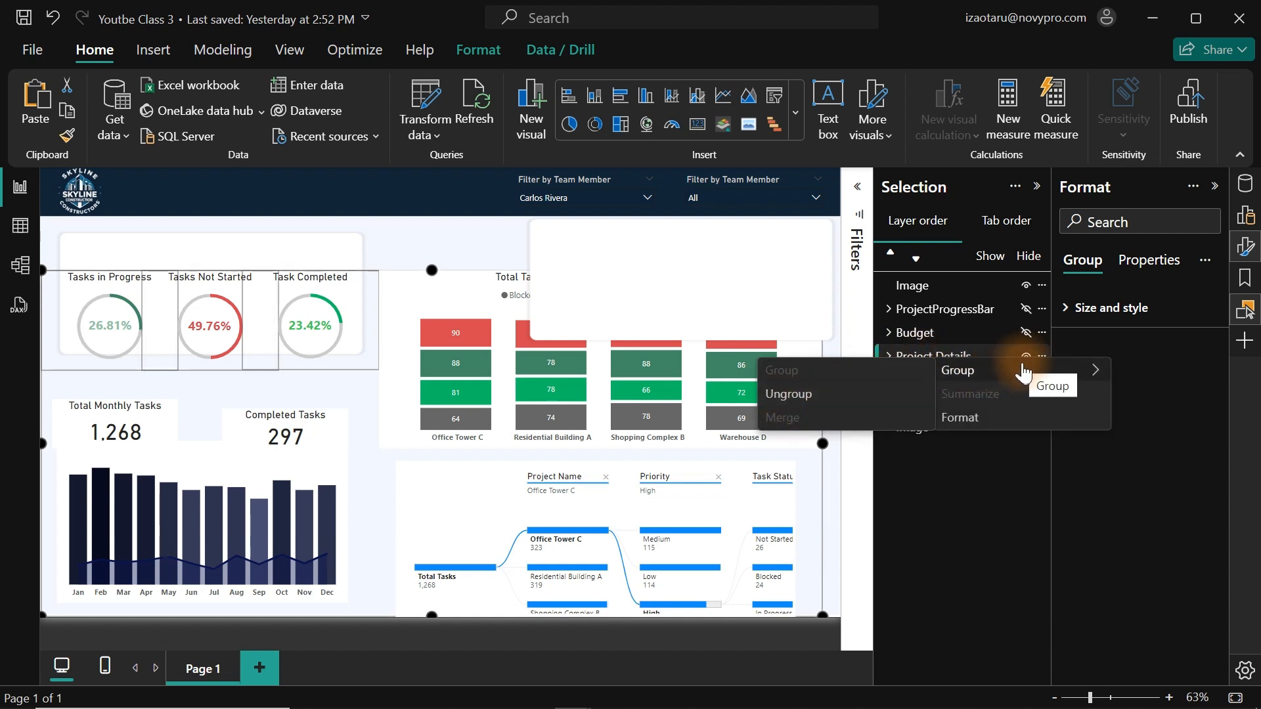
left_click(791, 394)
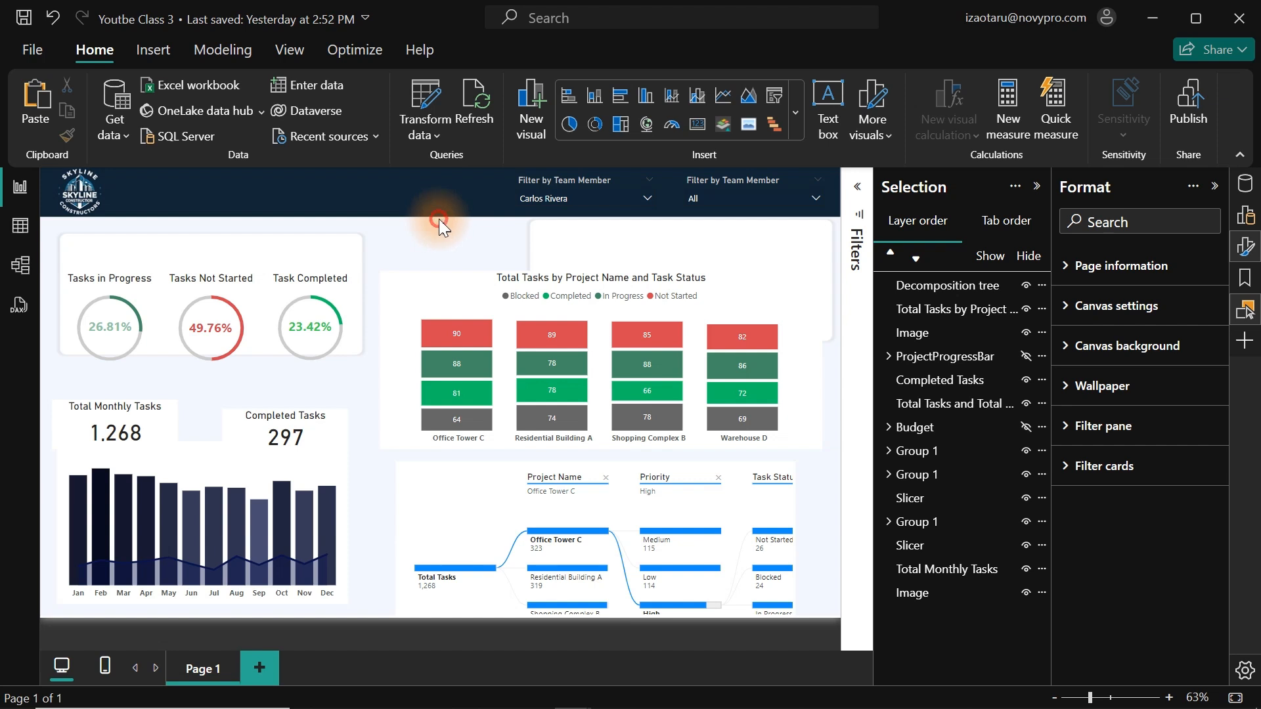
- Select the three task gauges together without the card image and move them up to fit inside their background card
left_click_drag(439, 220, 2, 411)
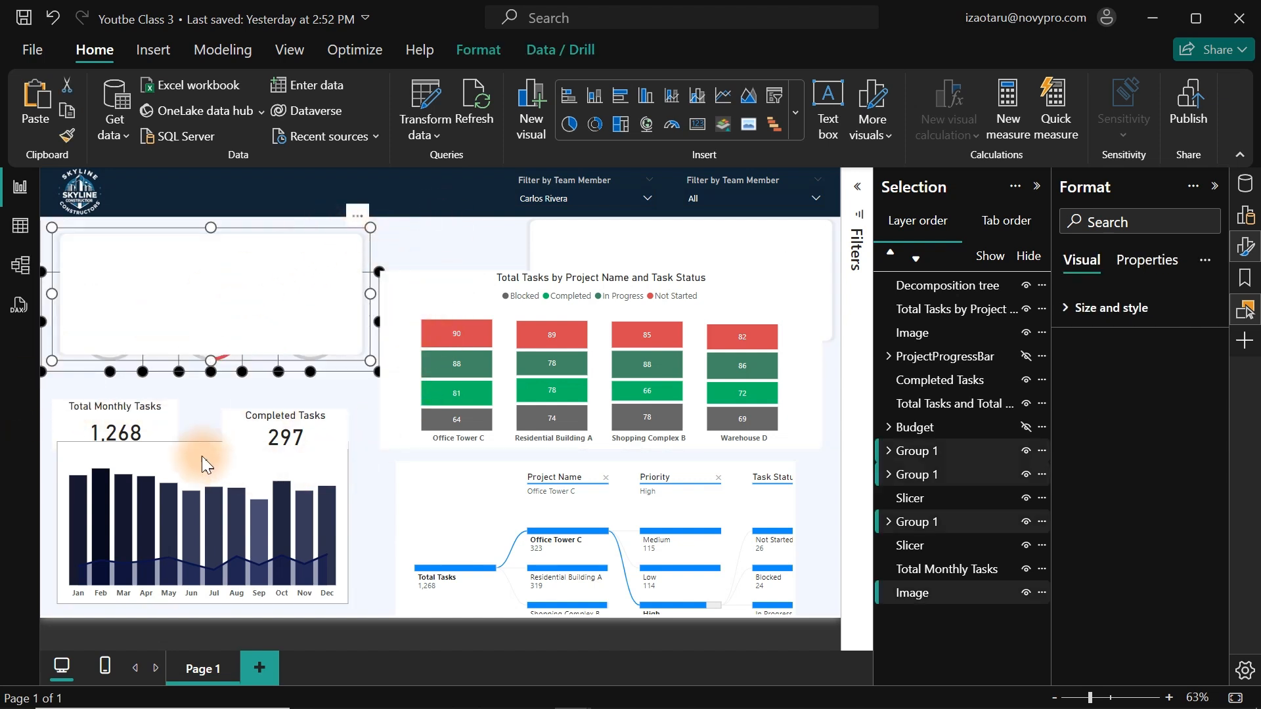
left_click(340, 227, "ctrl")
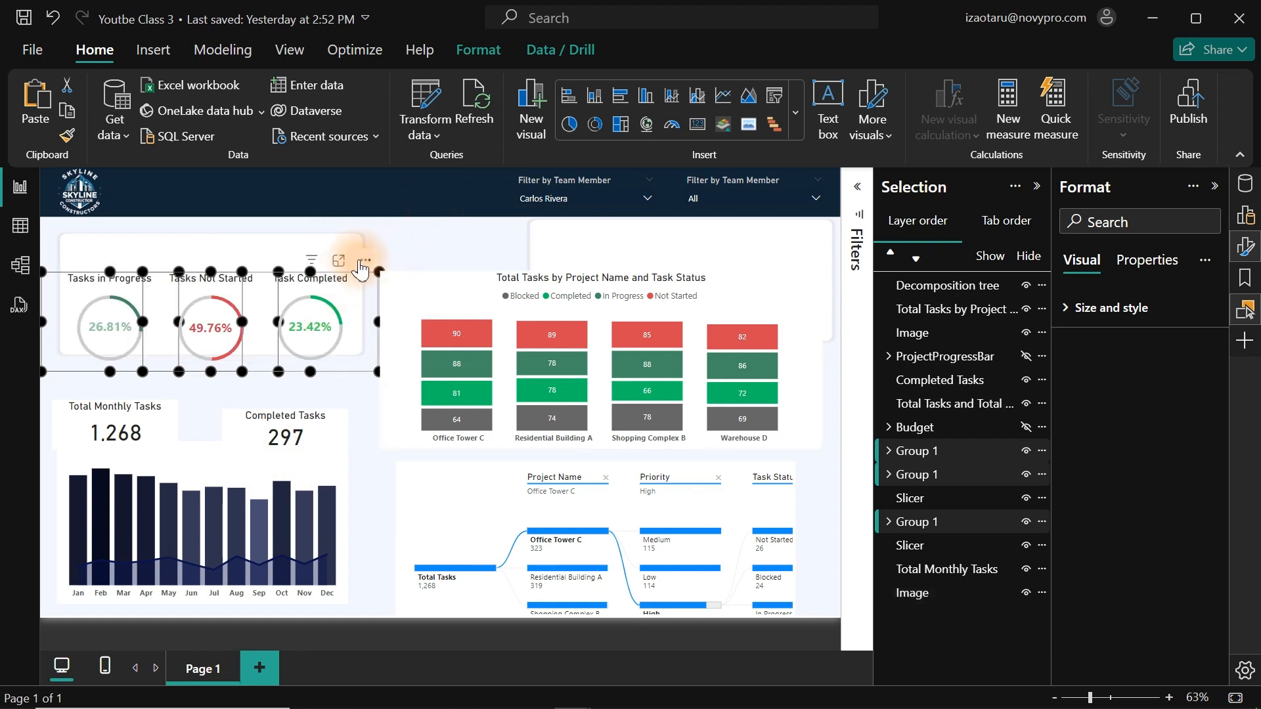
left_click_drag(362, 259, 363, 234)
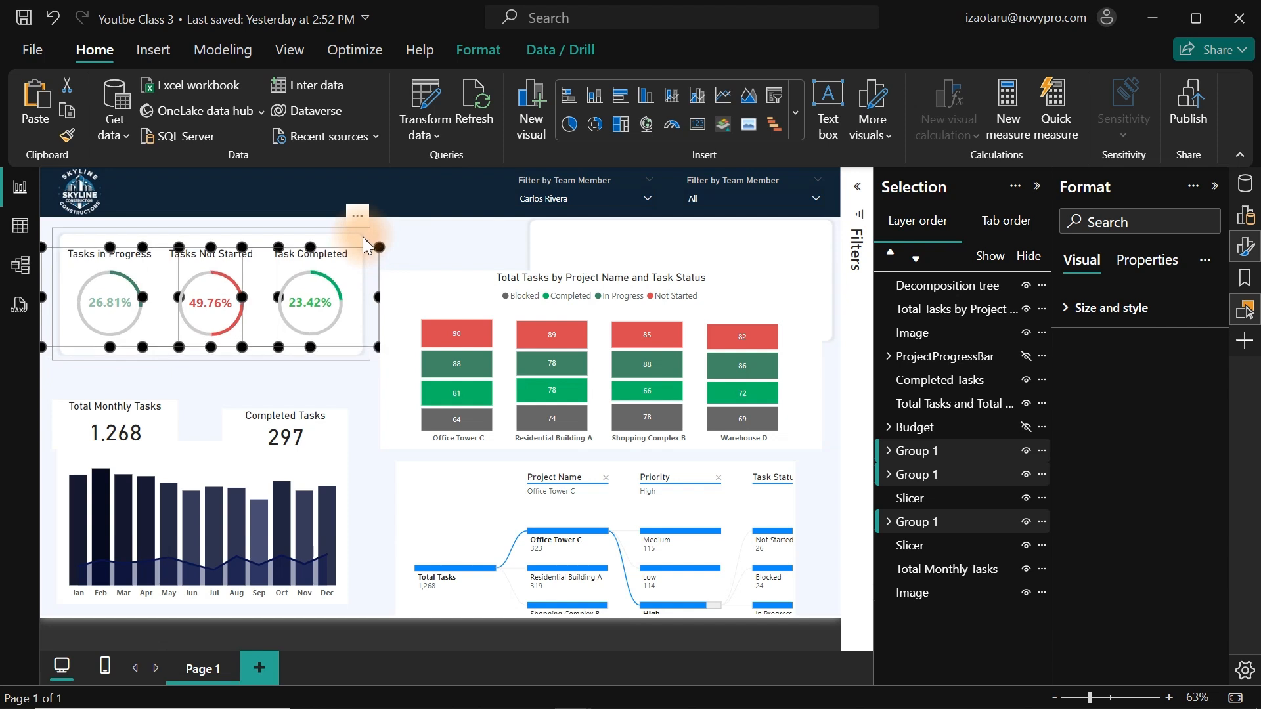
left_click(441, 234)
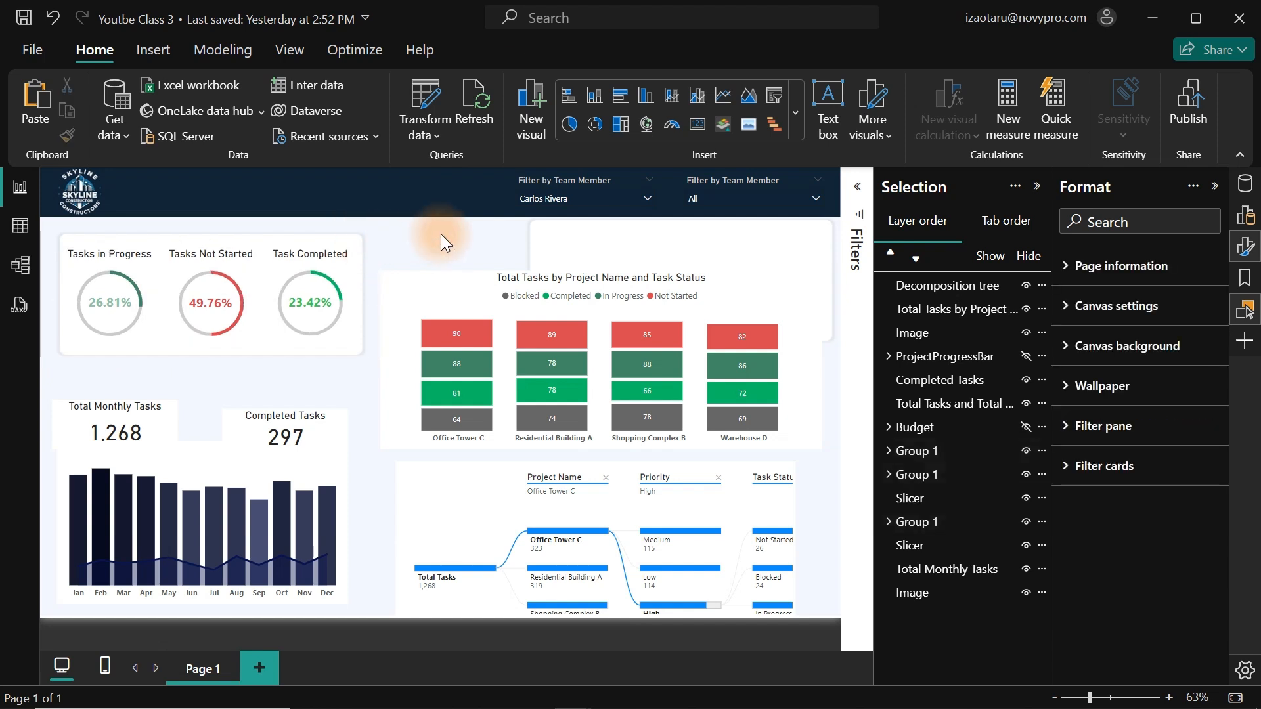
- Duplicate the spare card image, then move and stretch one card to cover the monthly column chart and the two KPI values above it
left_click(707, 246)
left_click_drag(707, 246, 723, 174)
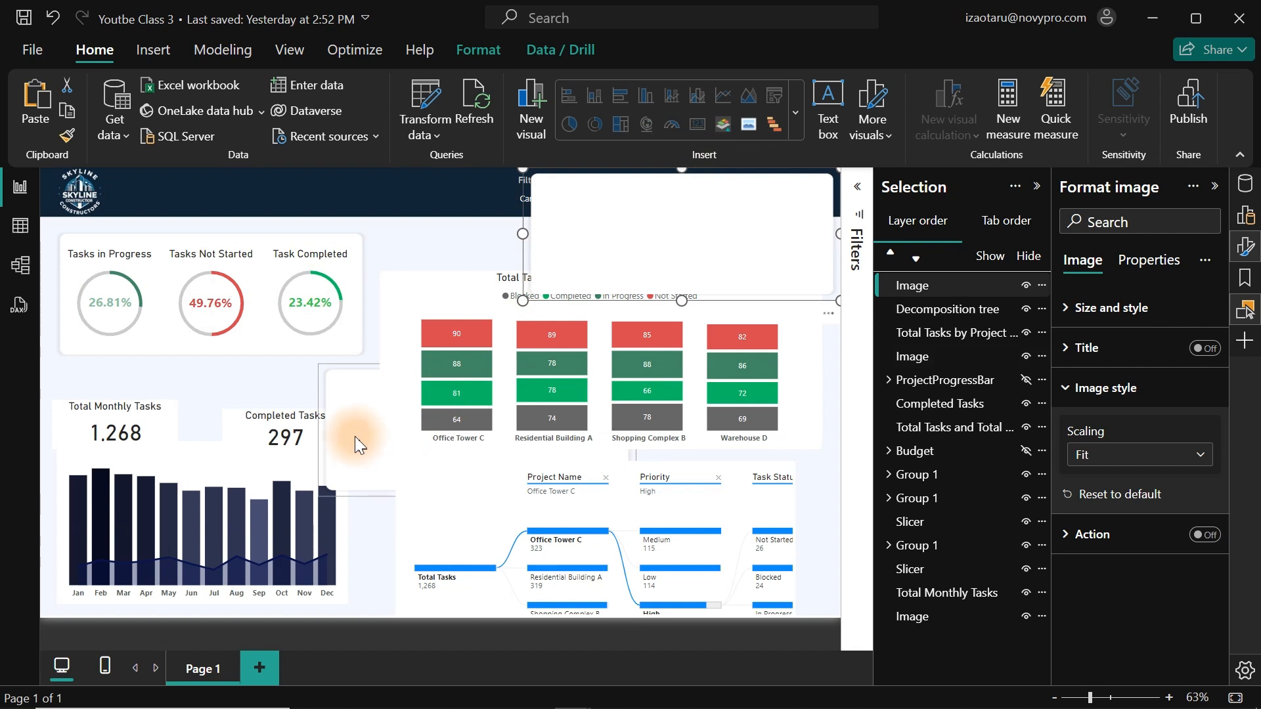
left_click_drag(354, 437, 89, 441)
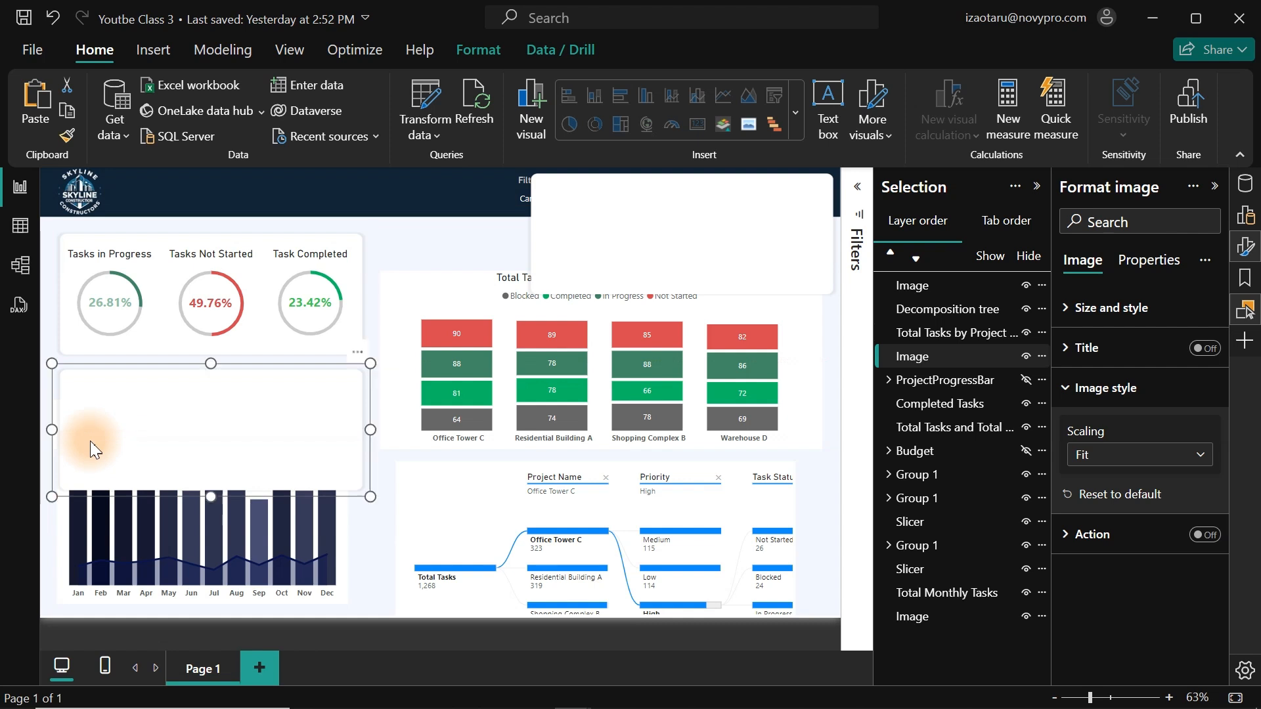
left_click_drag(210, 494, 210, 598)
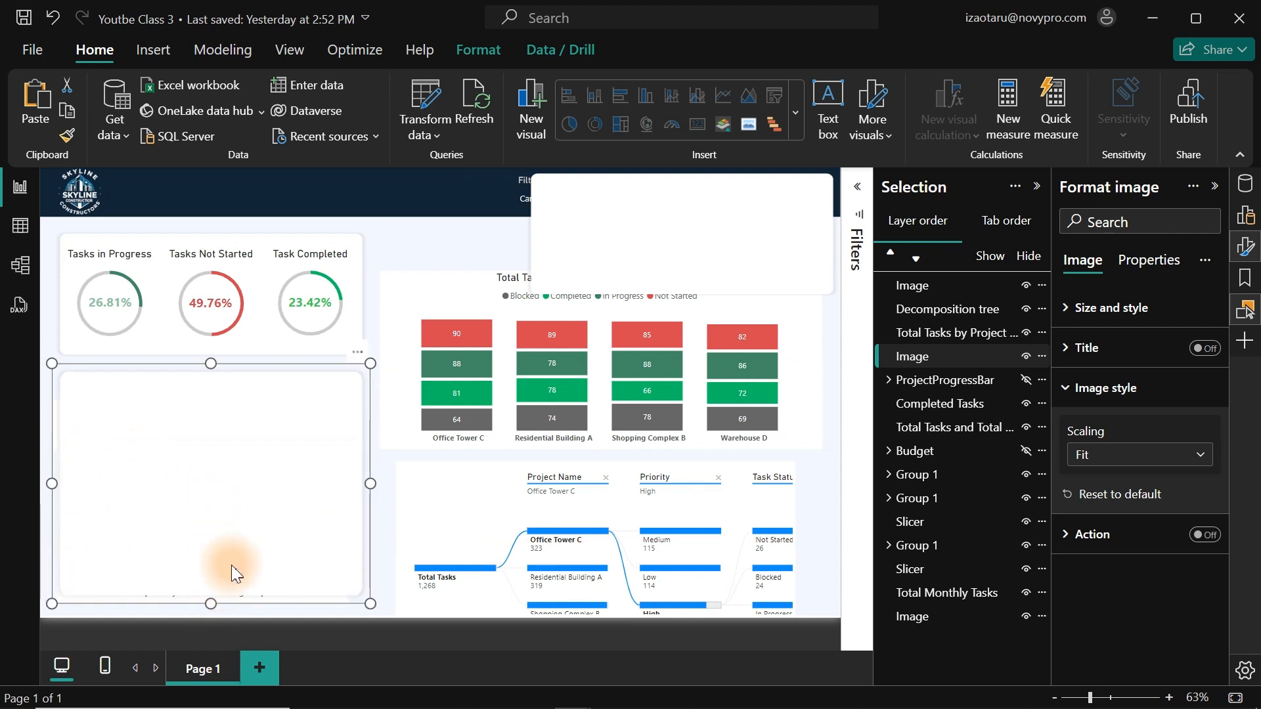
left_click(426, 187)
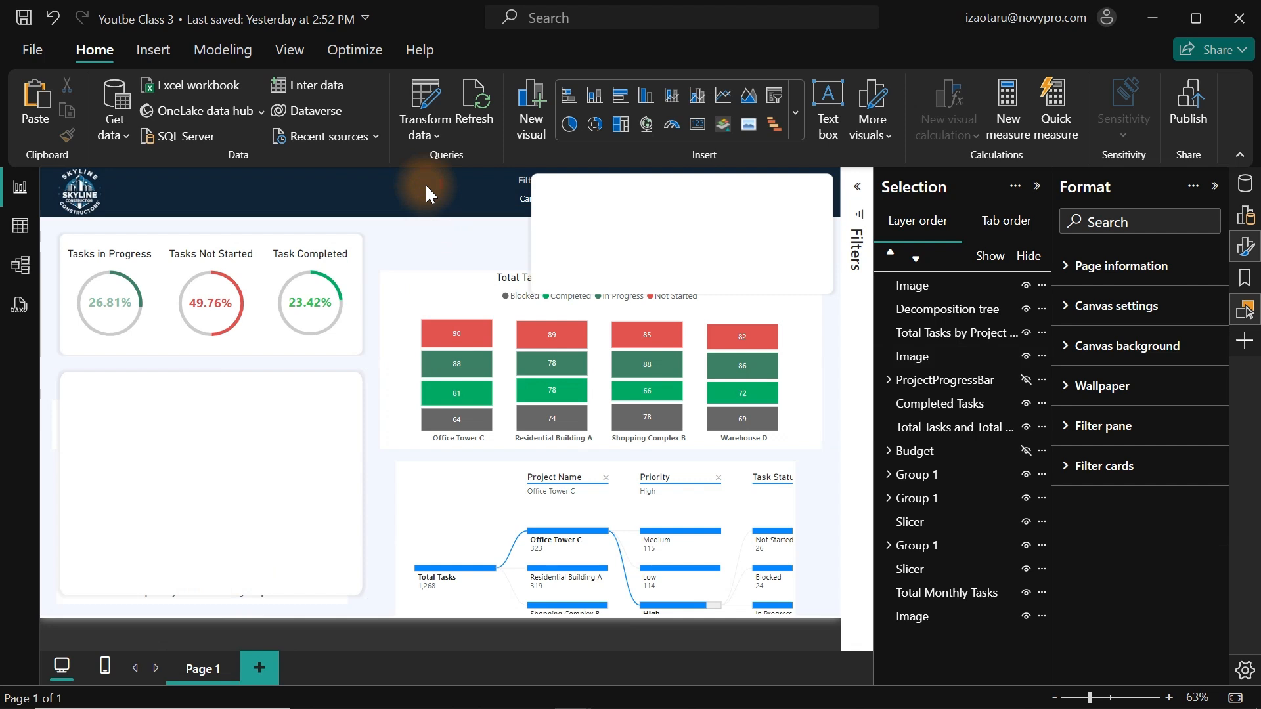
- Send the card image covering the monthly column chart to the back
left_click(215, 473)
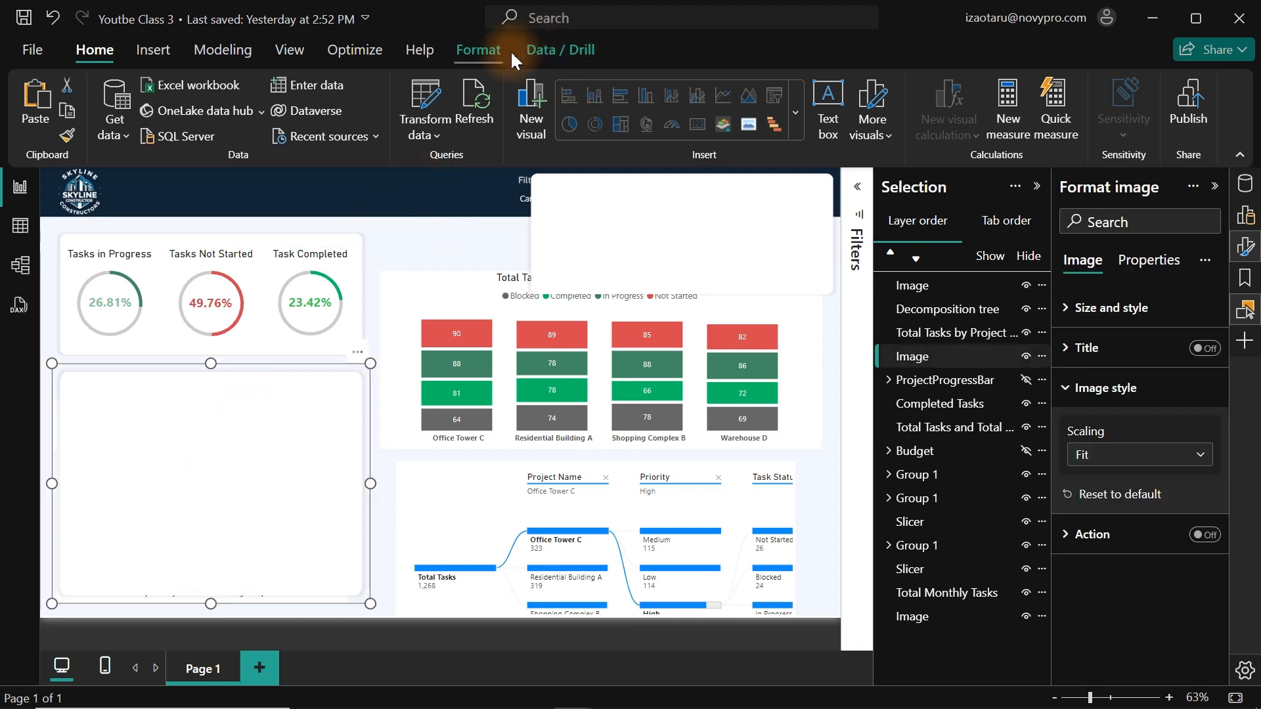
left_click(488, 50)
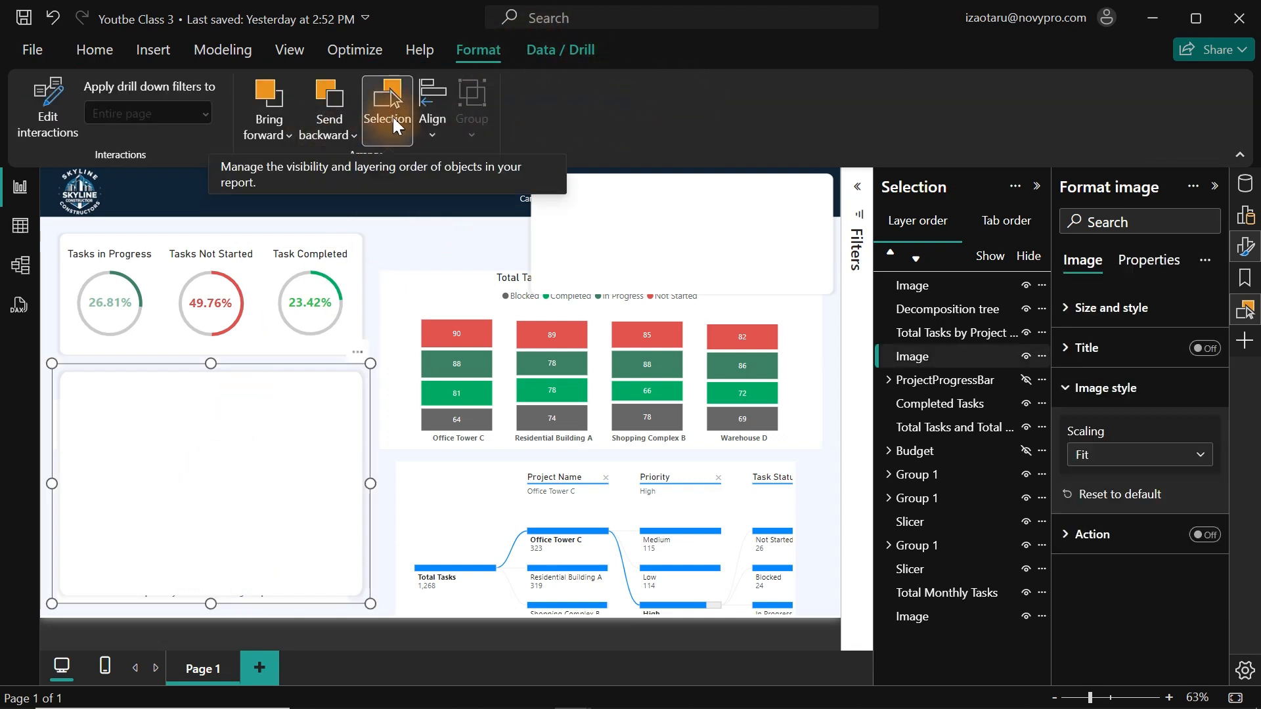
left_click(431, 124)
left_click(327, 128)
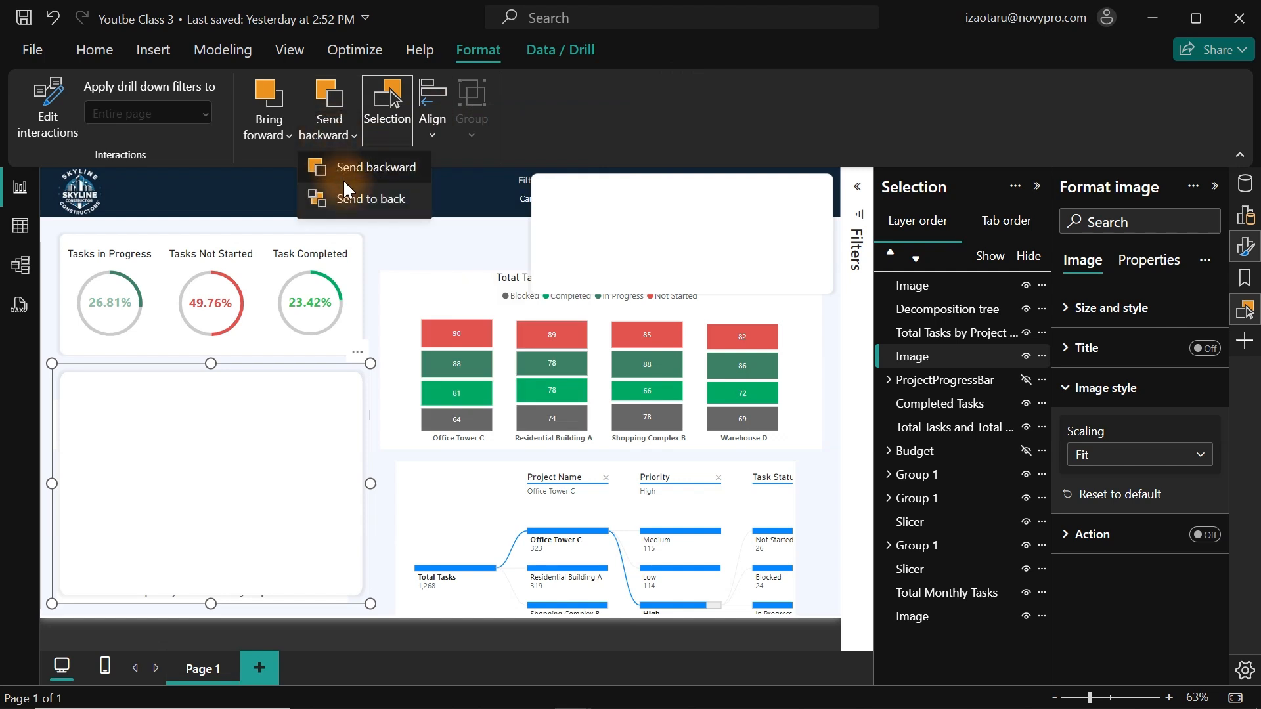
left_click(352, 197)
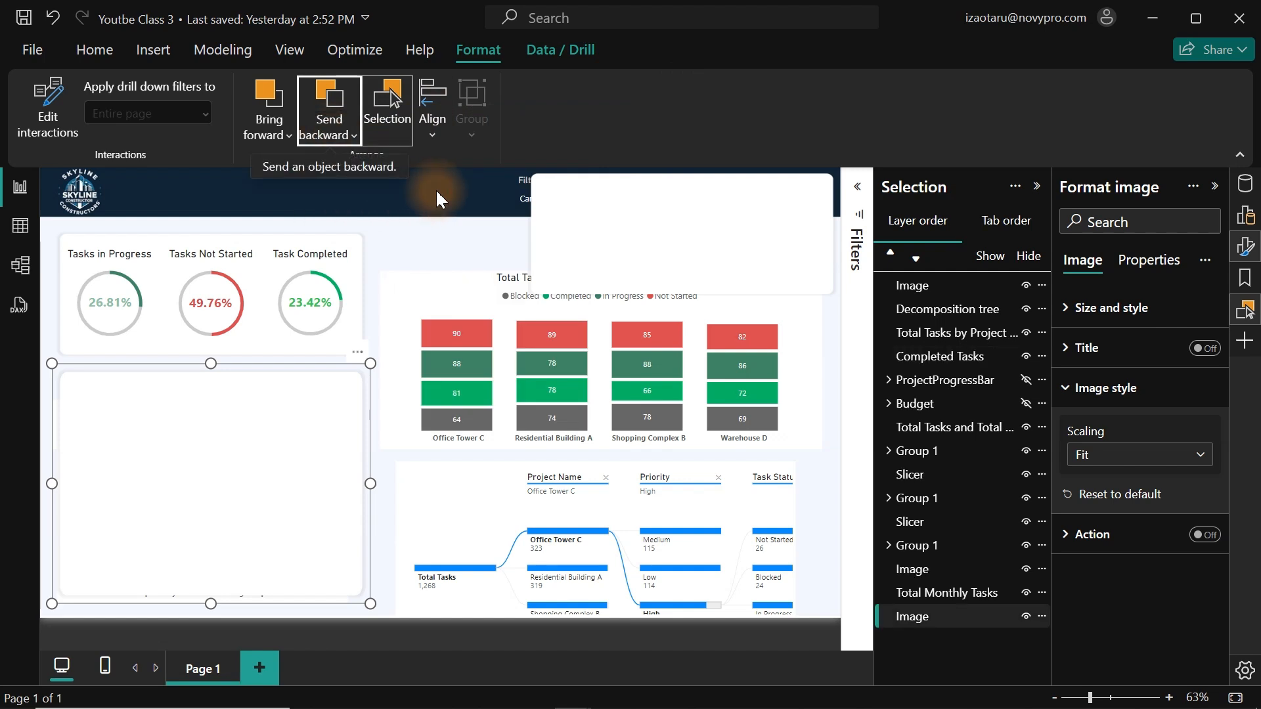
left_click(436, 187)
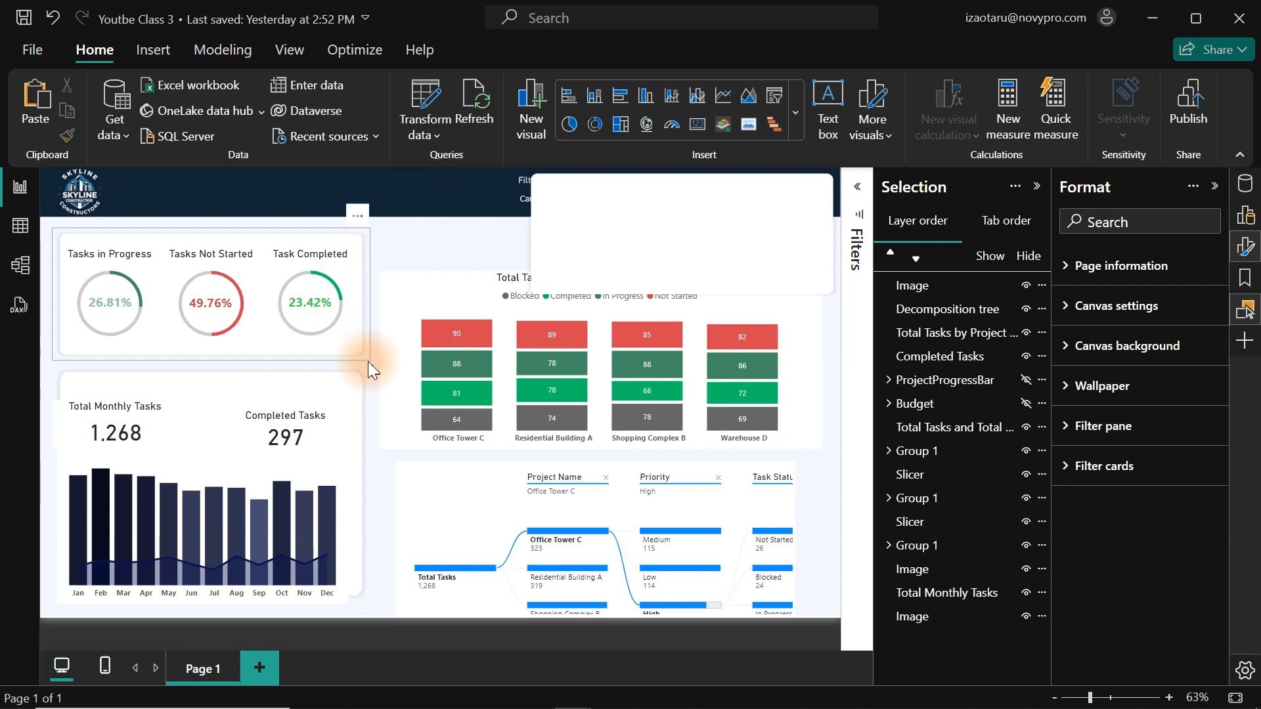
- Move the Completed Tasks KPI up within its card and align the Total Monthly Tasks KPI to its top edge
left_click(312, 421)
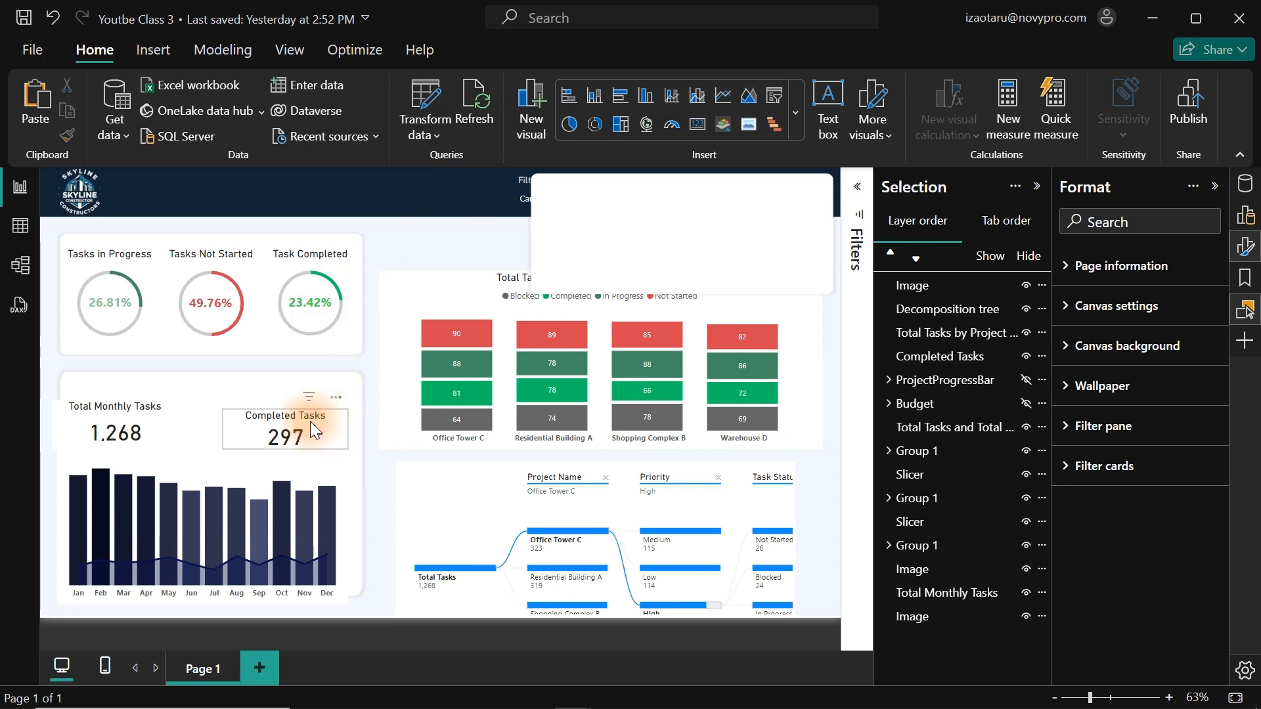
left_click_drag(310, 420, 315, 404)
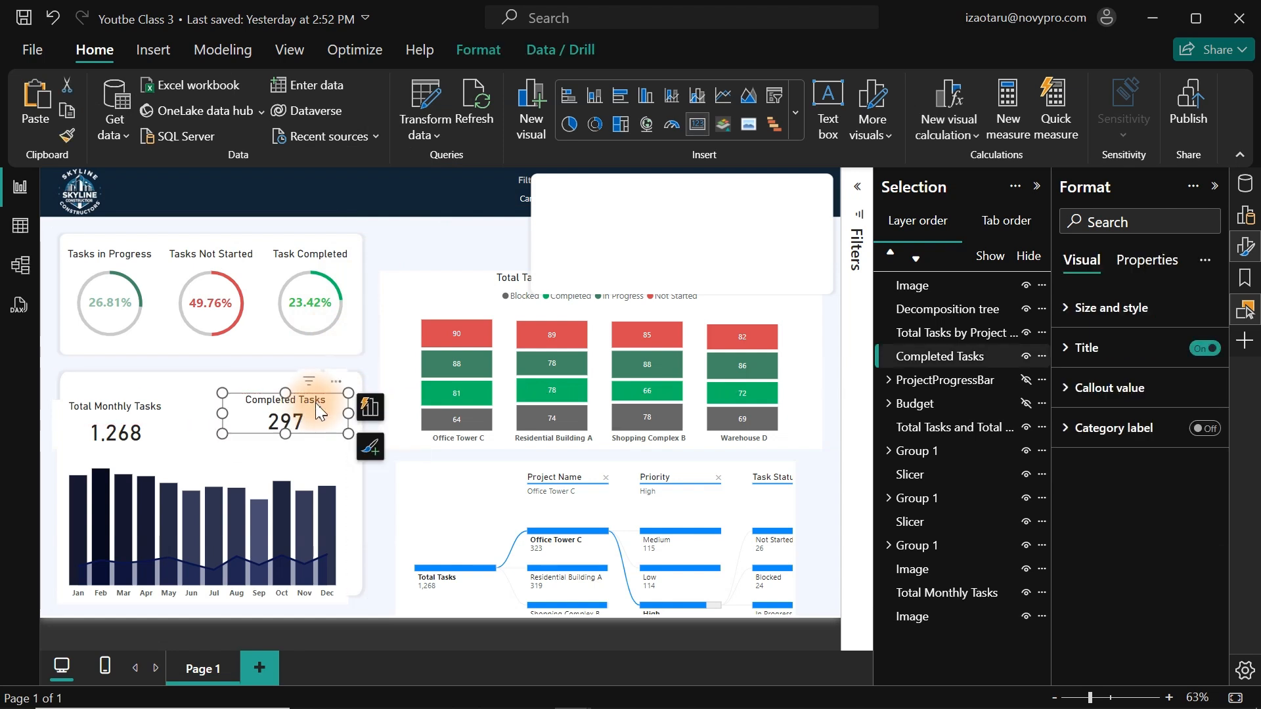
left_click(133, 419, "ctrl")
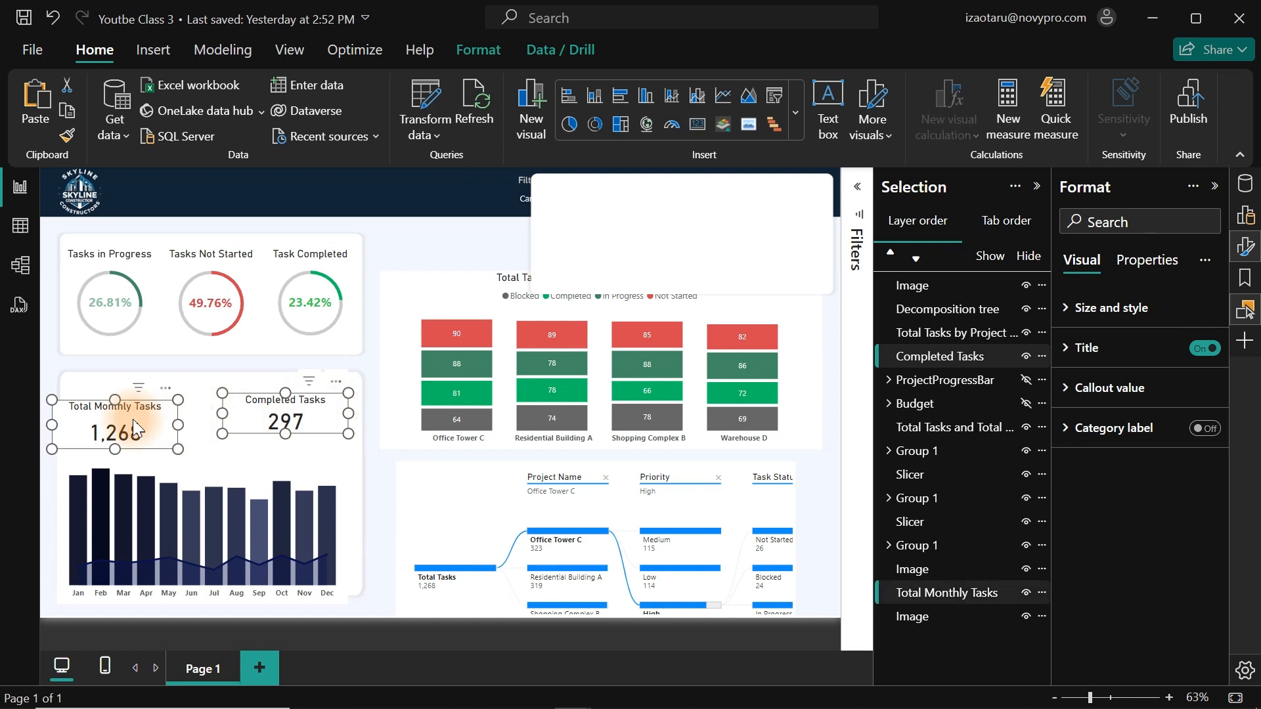
left_click(501, 58)
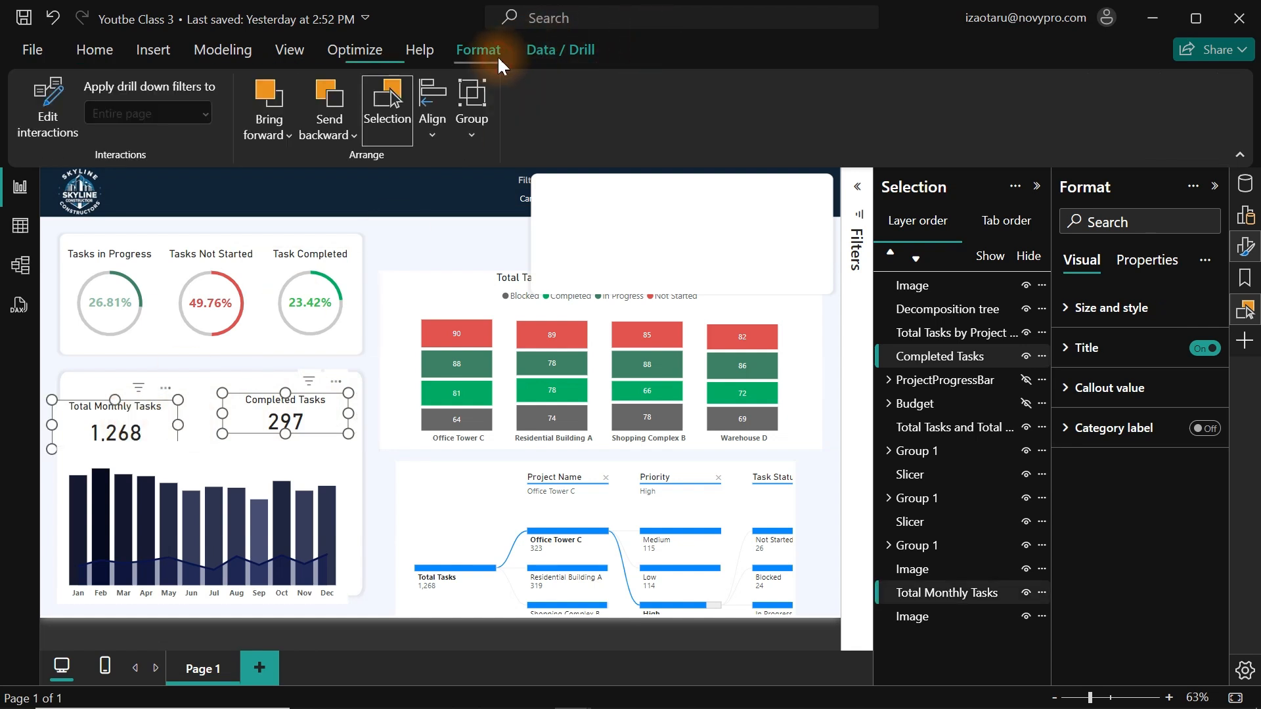
left_click(432, 128)
left_click(480, 265)
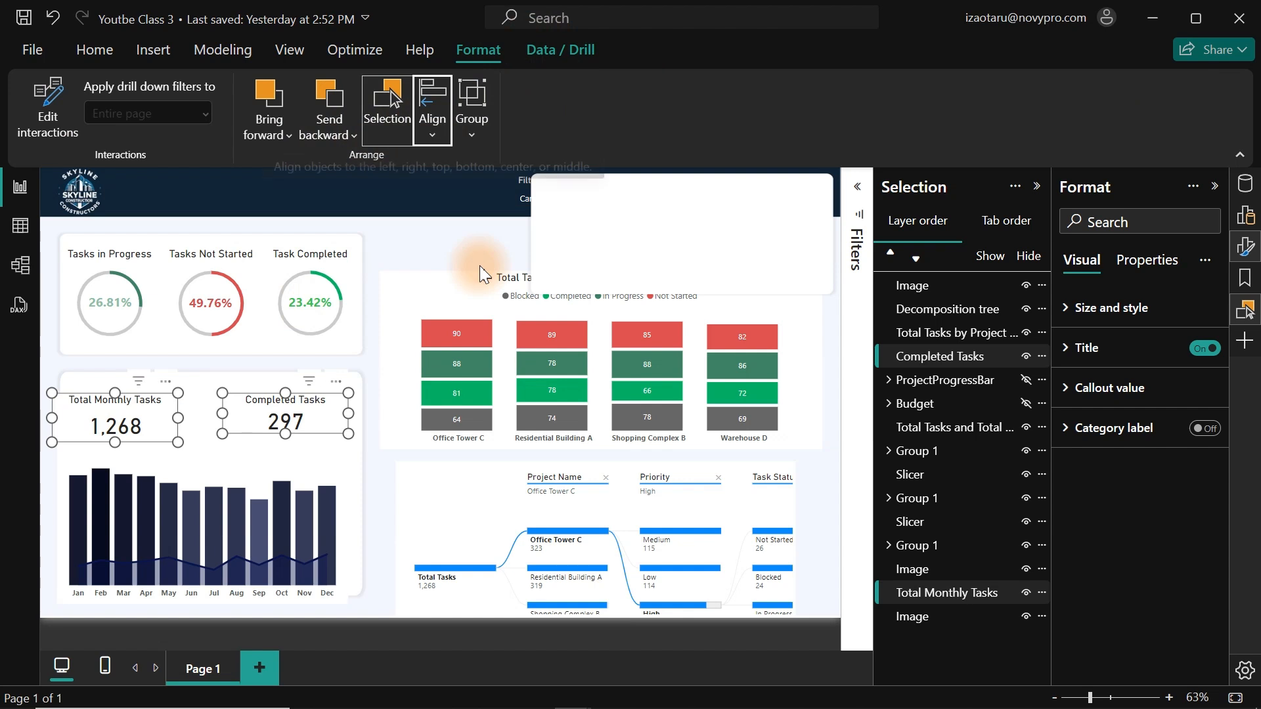
left_click(415, 217)
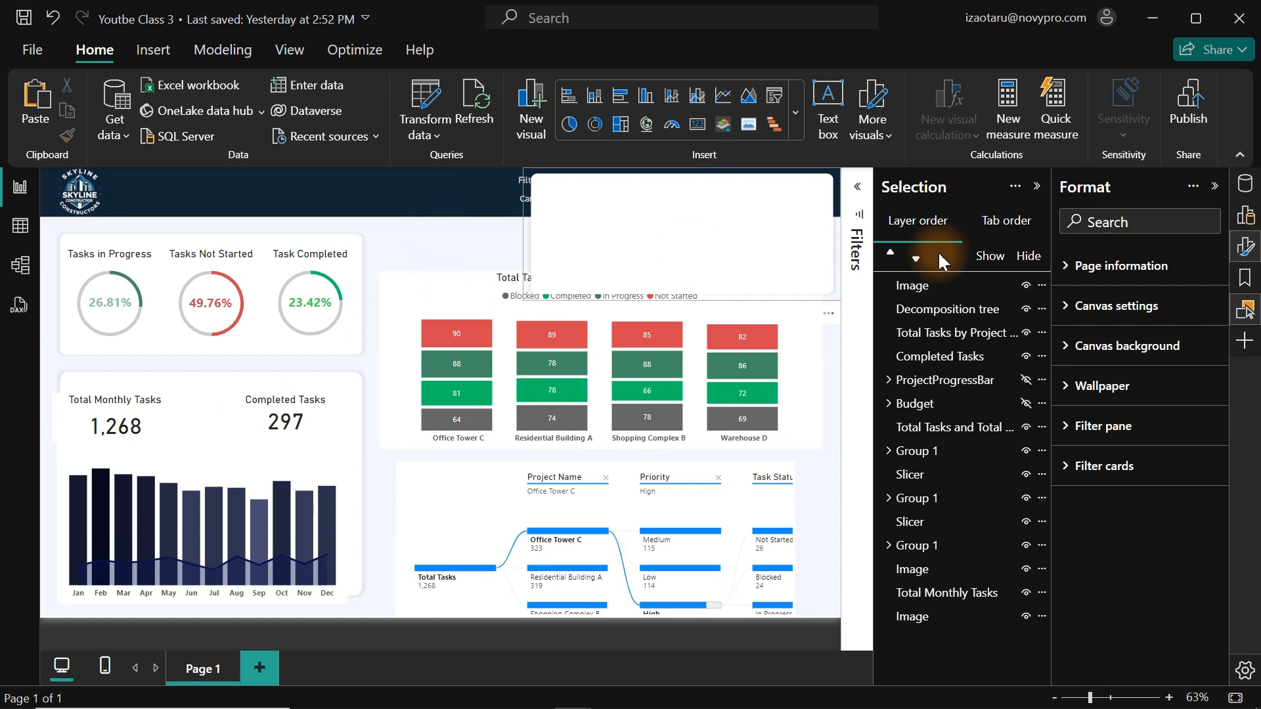
- Hide the Selection pane and examine the conditional color gradient settings for the monthly chart's columns, leaving them unaltered
left_click(237, 468)
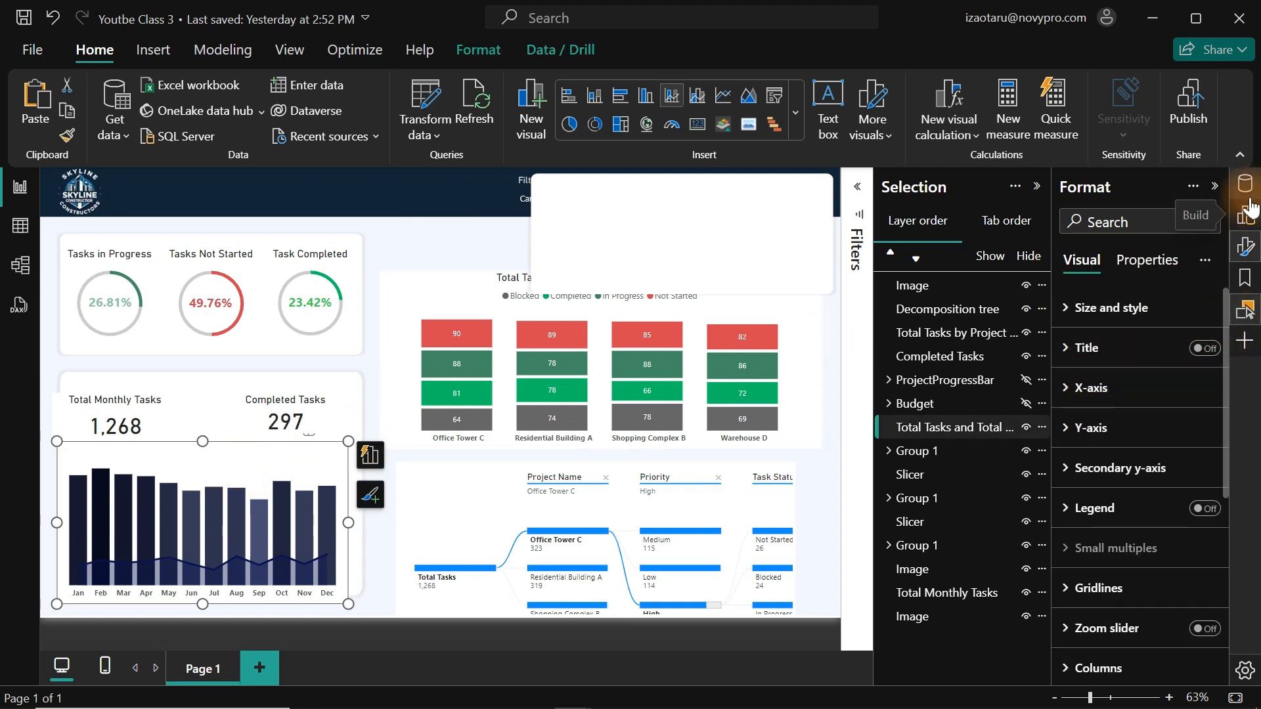
left_click(1244, 307)
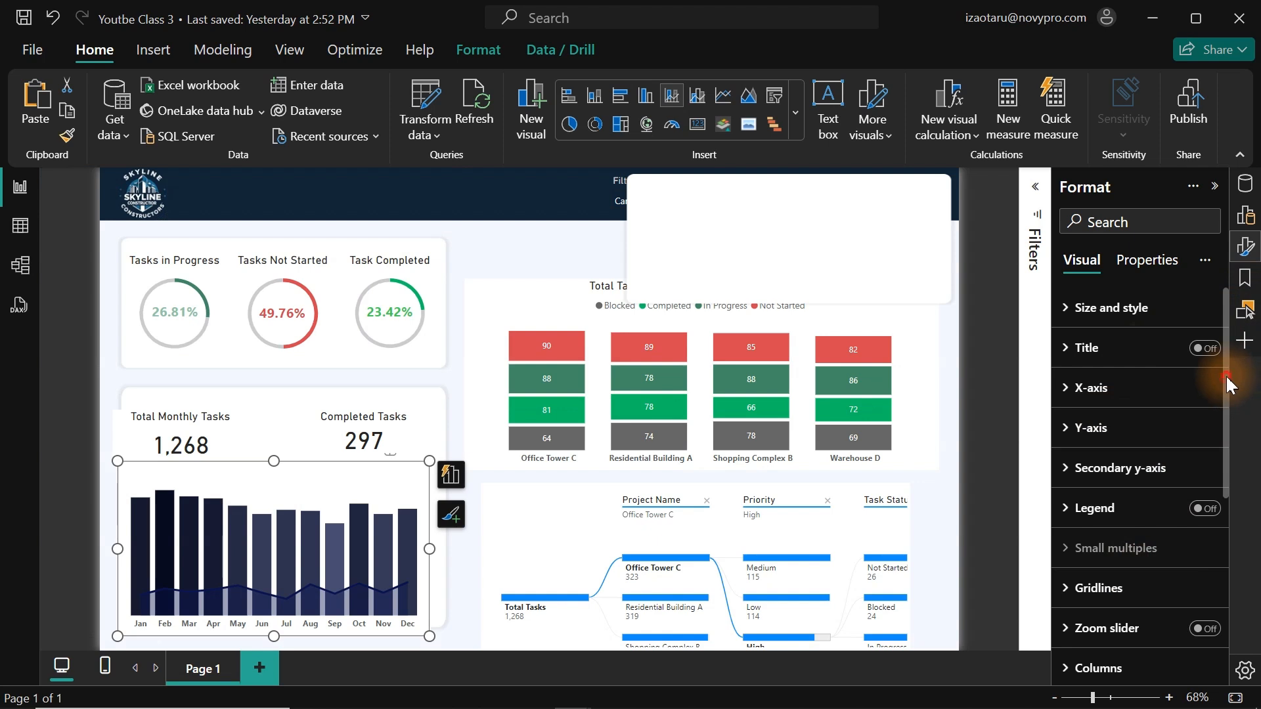
left_click_drag(1230, 385, 1233, 535)
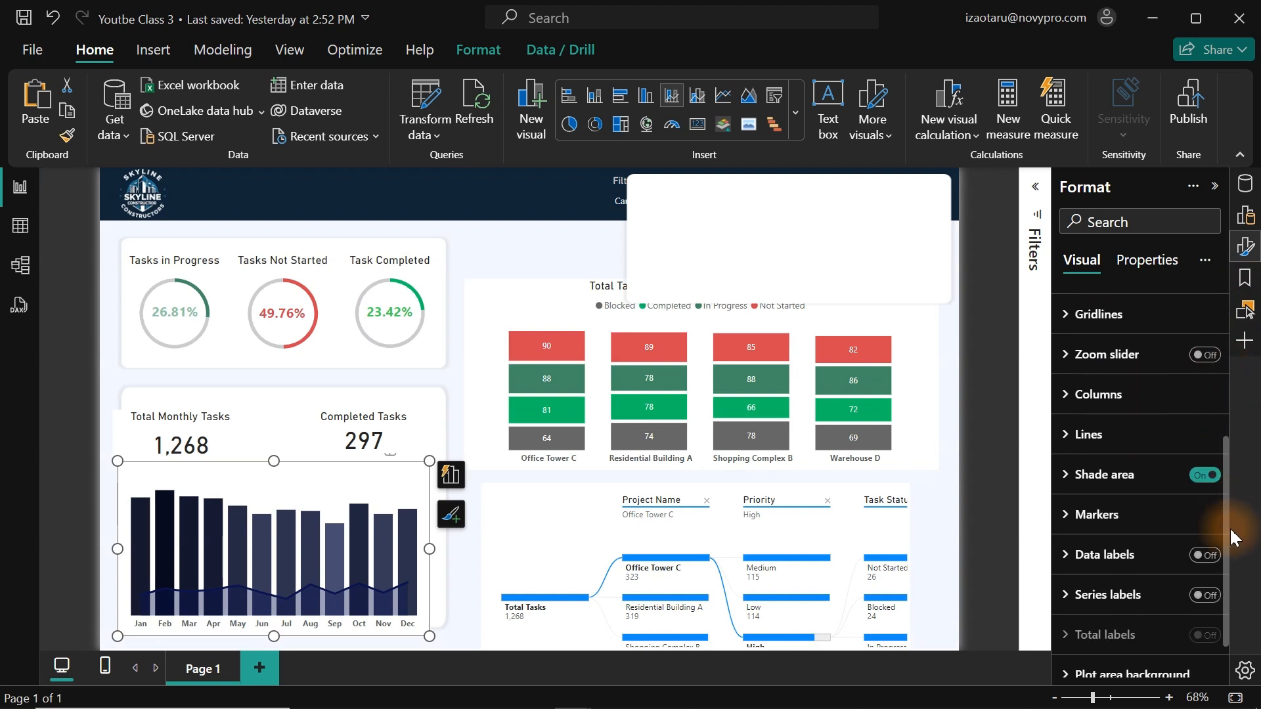
left_click(1101, 387)
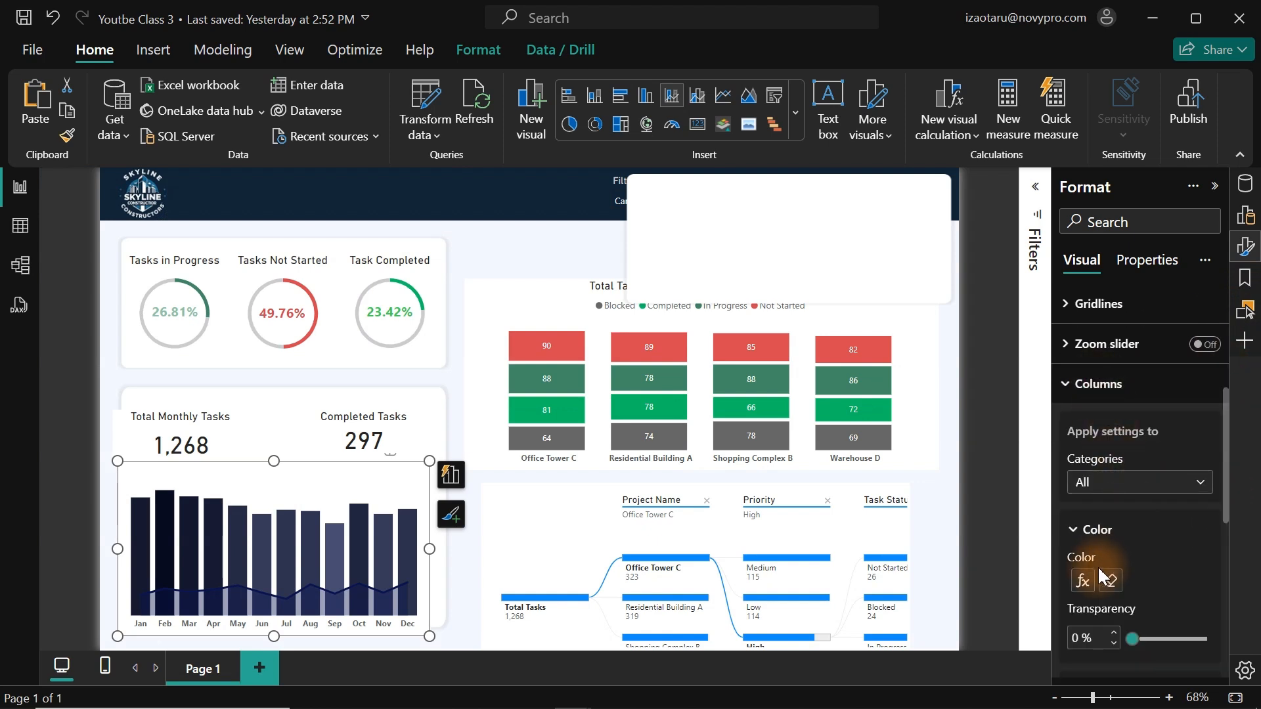
left_click(1140, 481)
left_click(1142, 486)
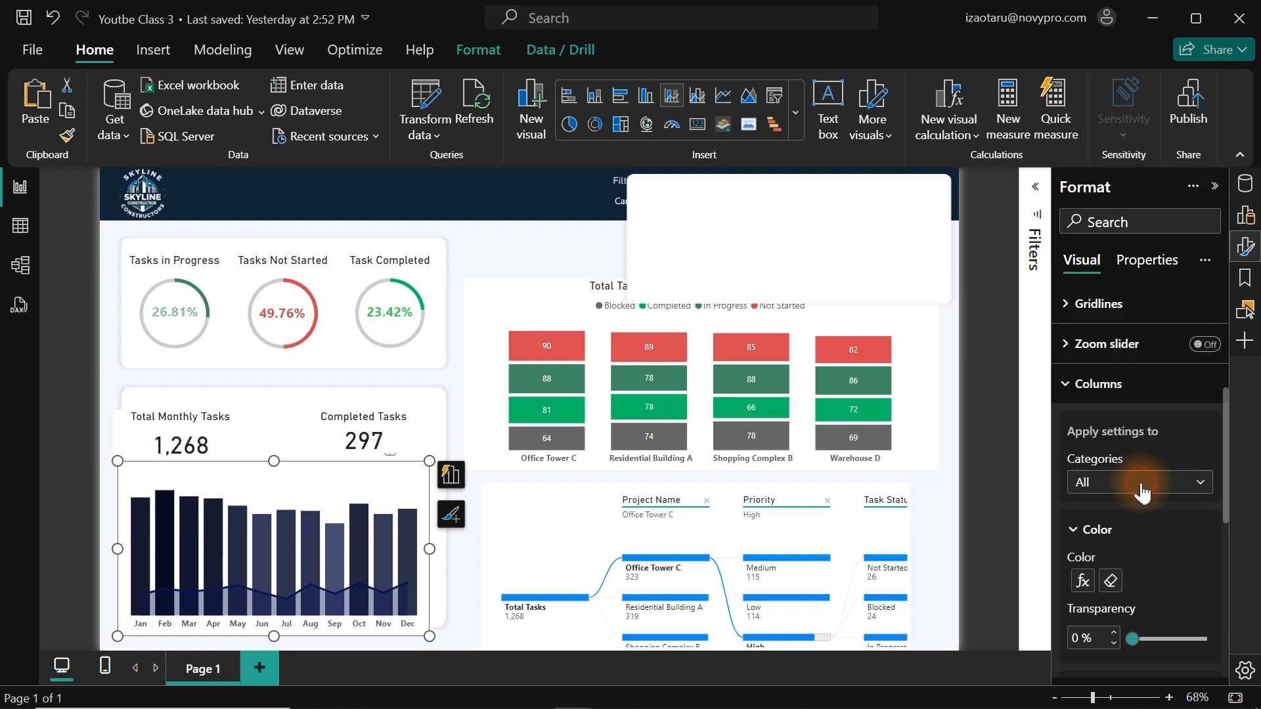
left_click(1083, 580)
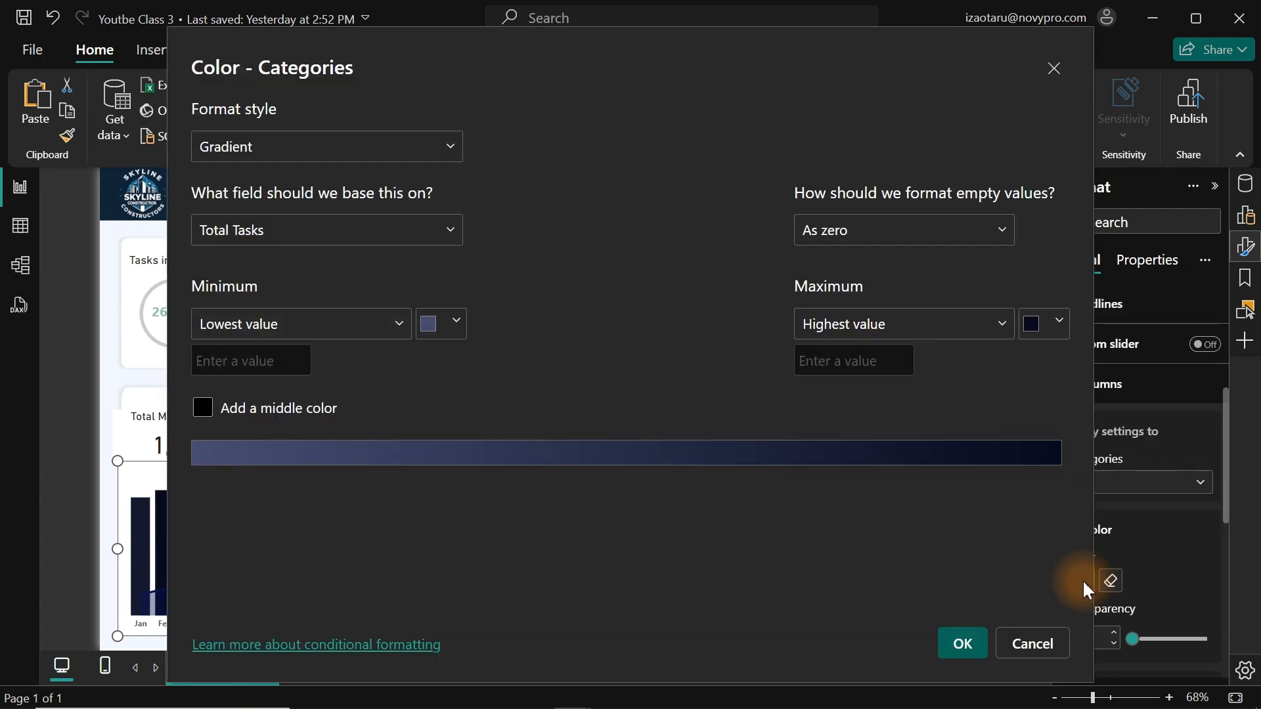
left_click(1035, 648)
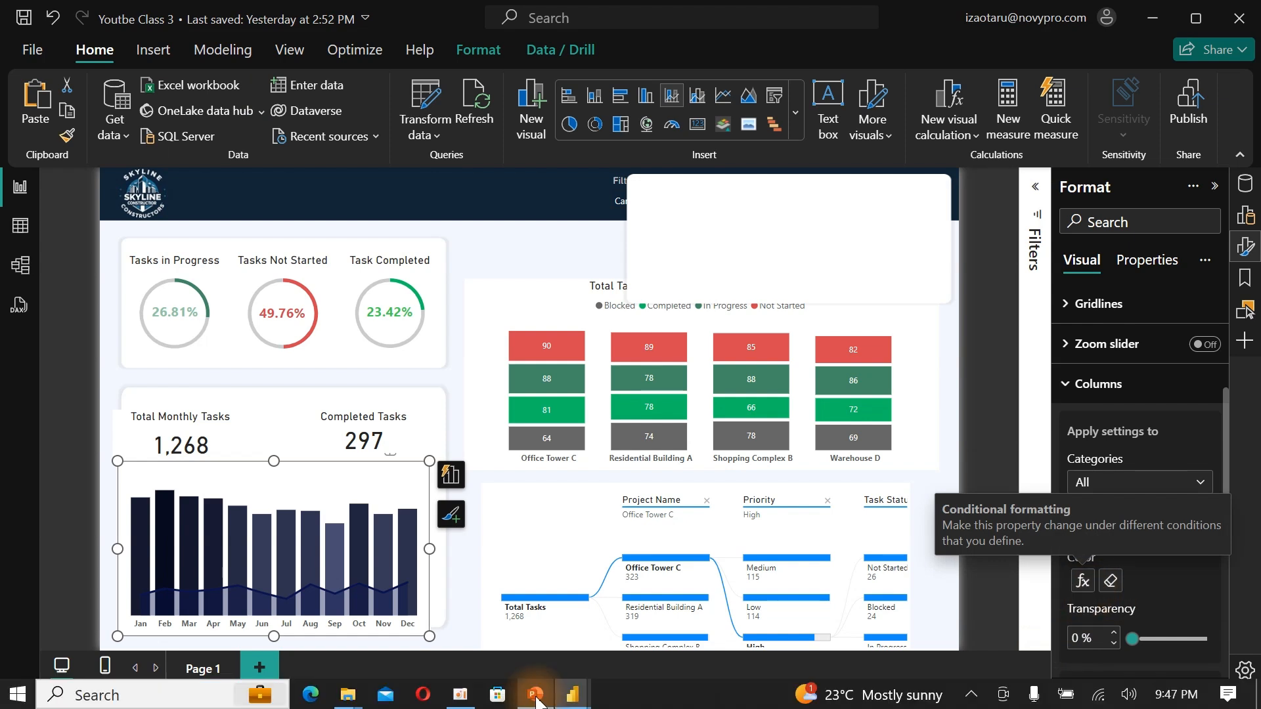
- Remove the conditional color formatting from the monthly chart's columns and set them to the steel blue recent color
left_click(1108, 583)
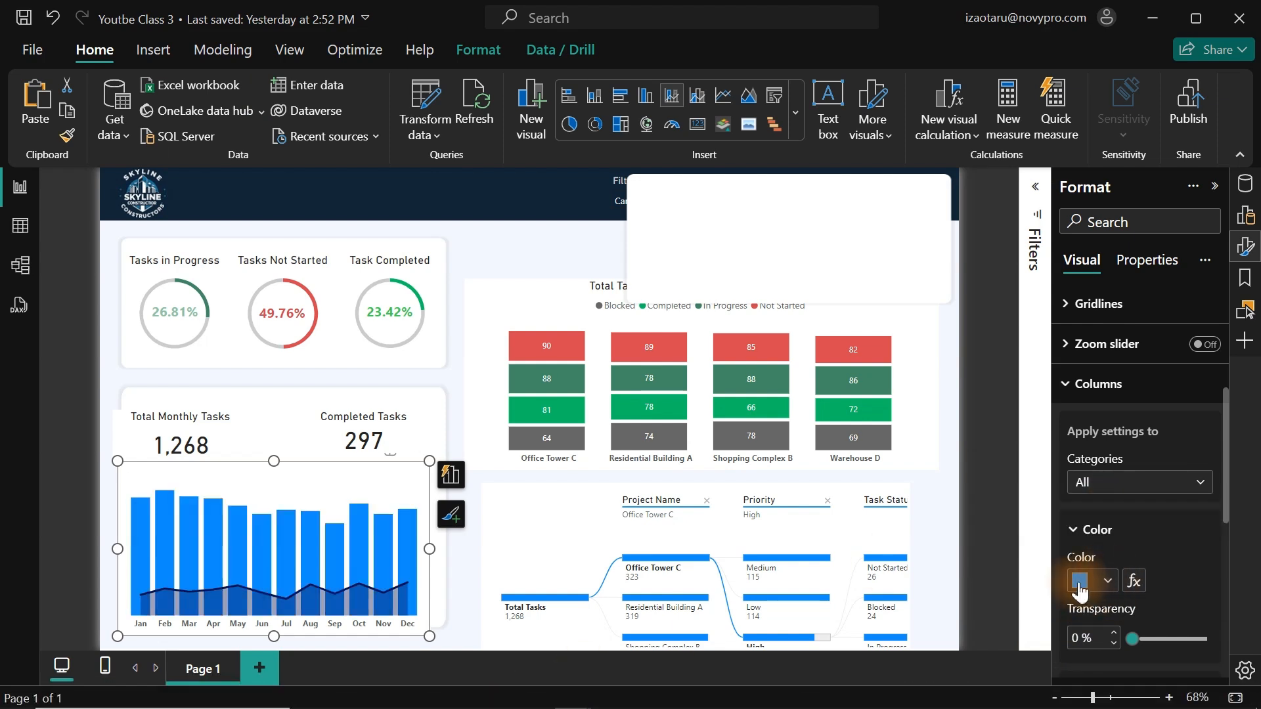
left_click(1081, 582)
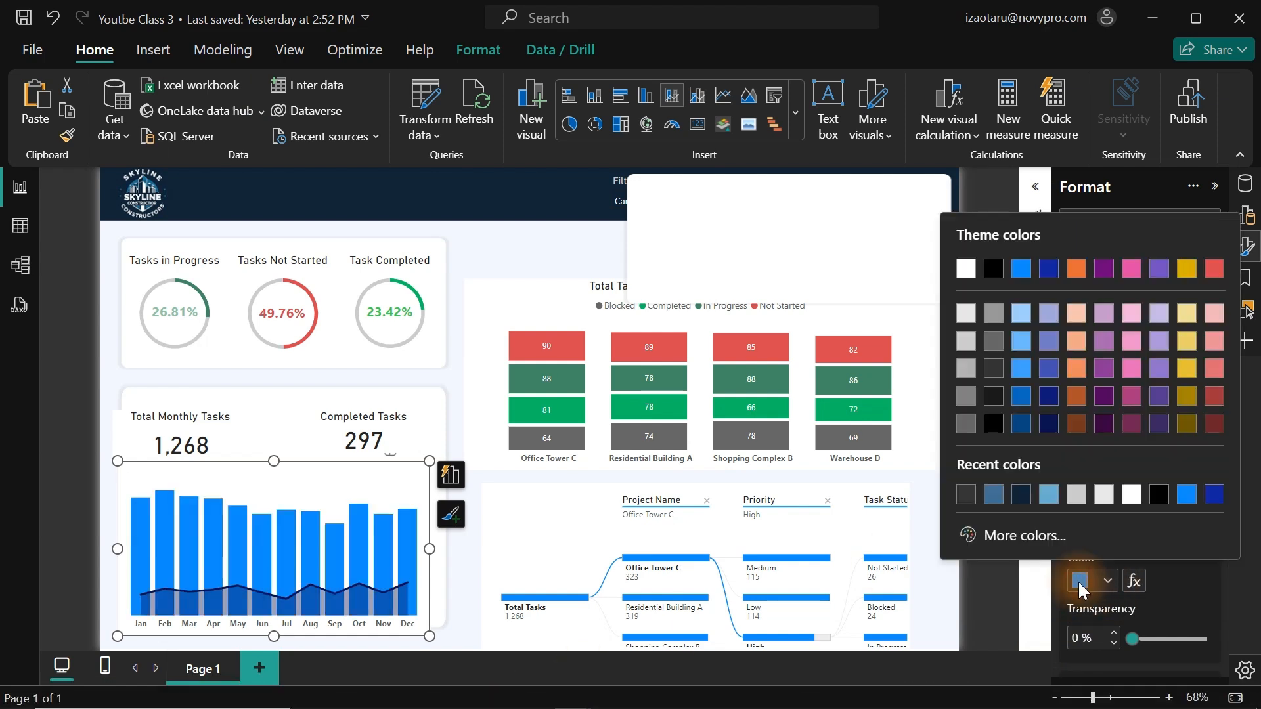
left_click(994, 495)
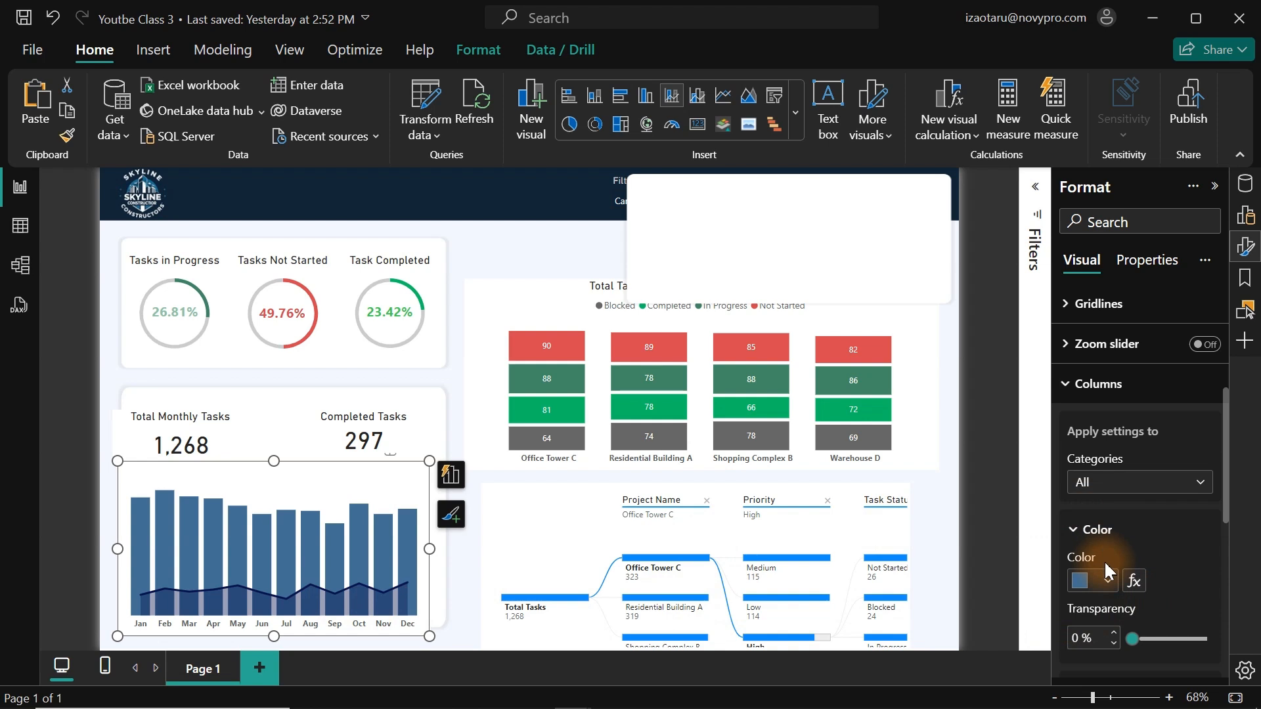
left_click(1127, 483)
left_click(1174, 557)
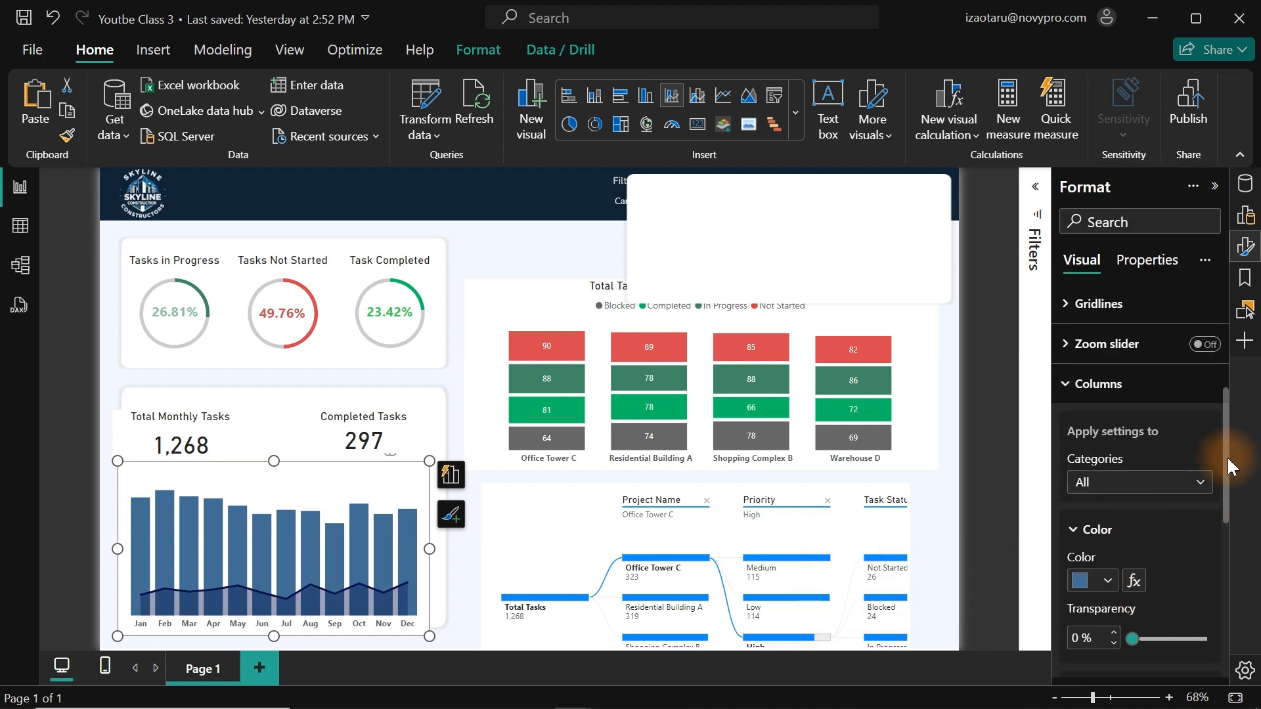
- Set the monthly chart's line color to the dark navy recent color
left_click_drag(1227, 465, 1224, 577)
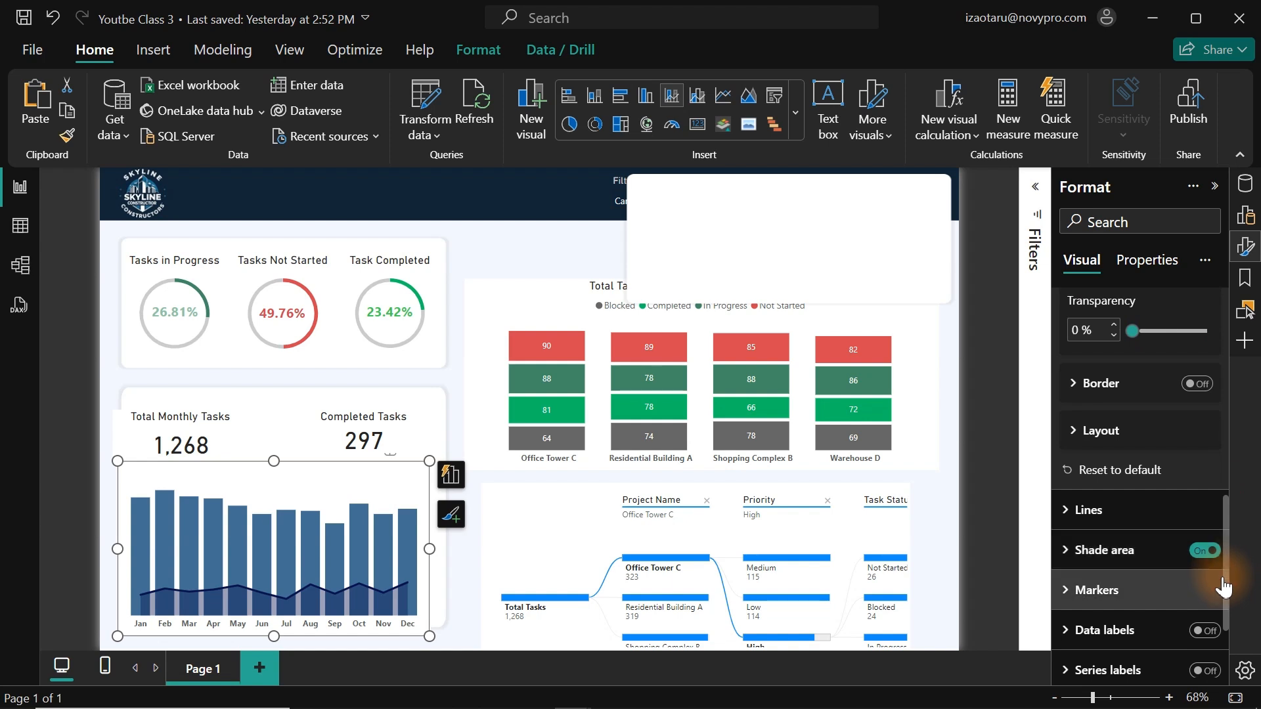
left_click(1116, 525)
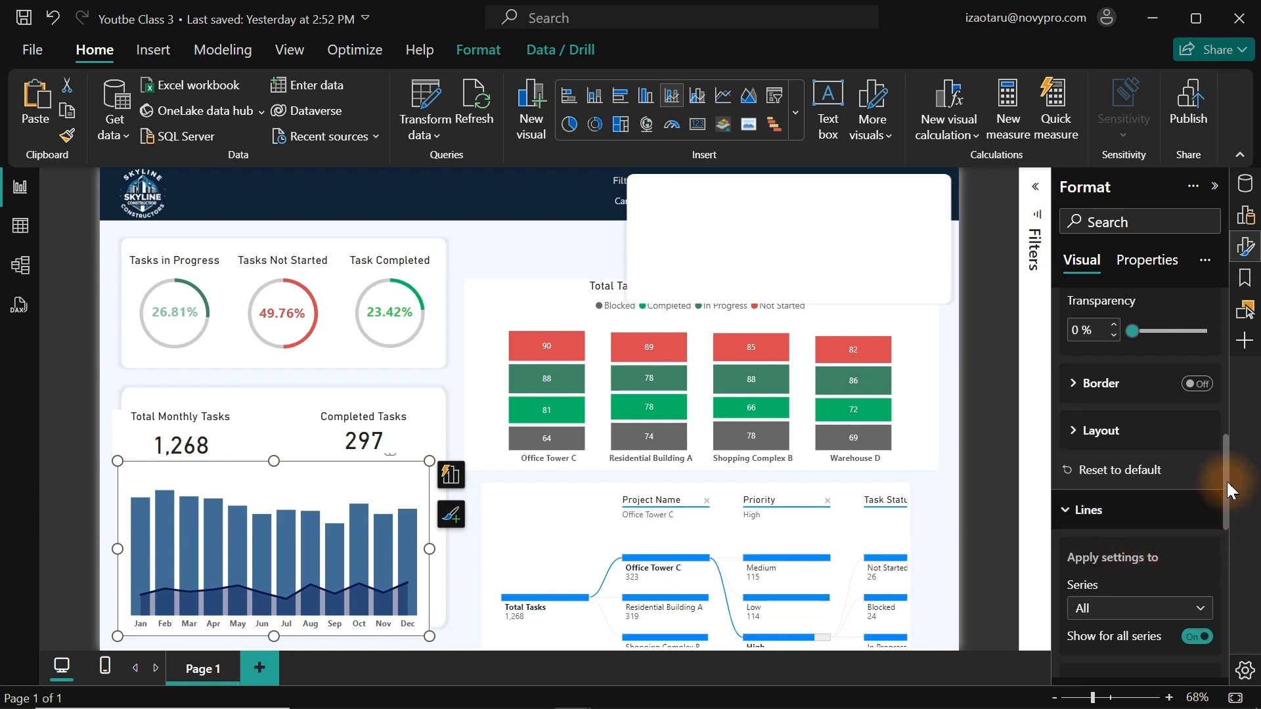
left_click_drag(1226, 492, 1226, 591)
left_click(1113, 531)
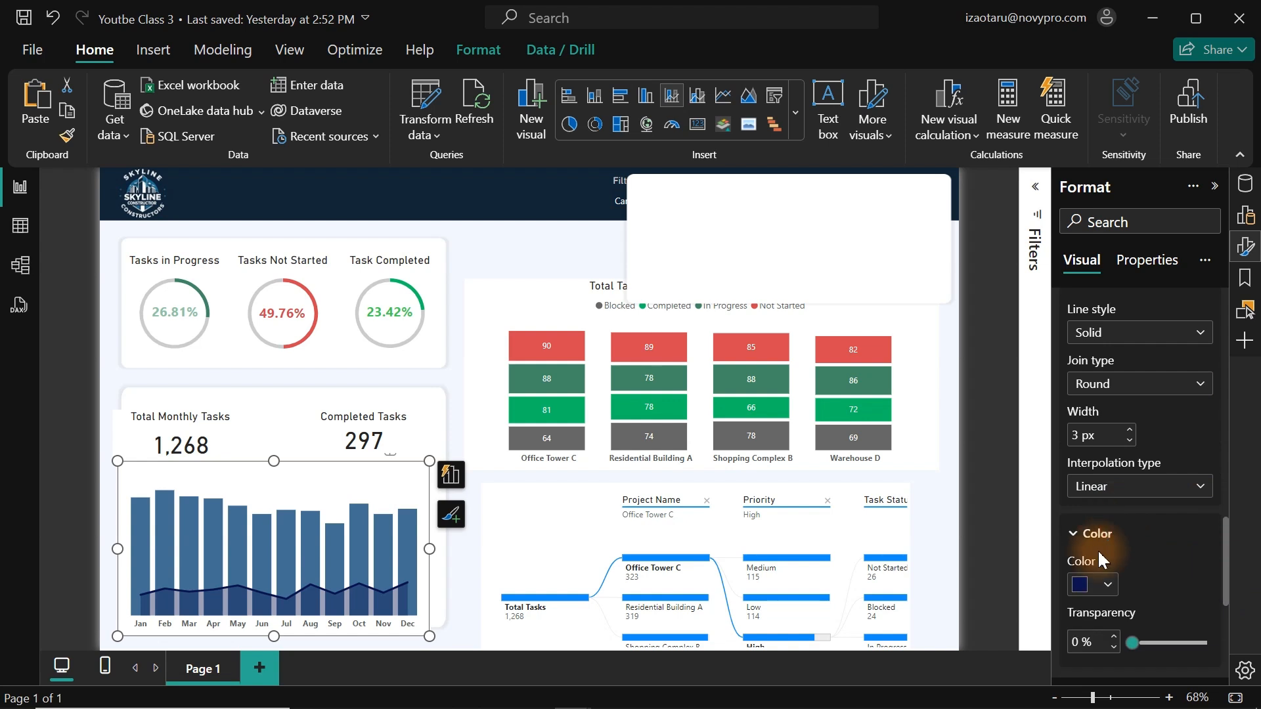
left_click(1092, 585)
left_click(1021, 500)
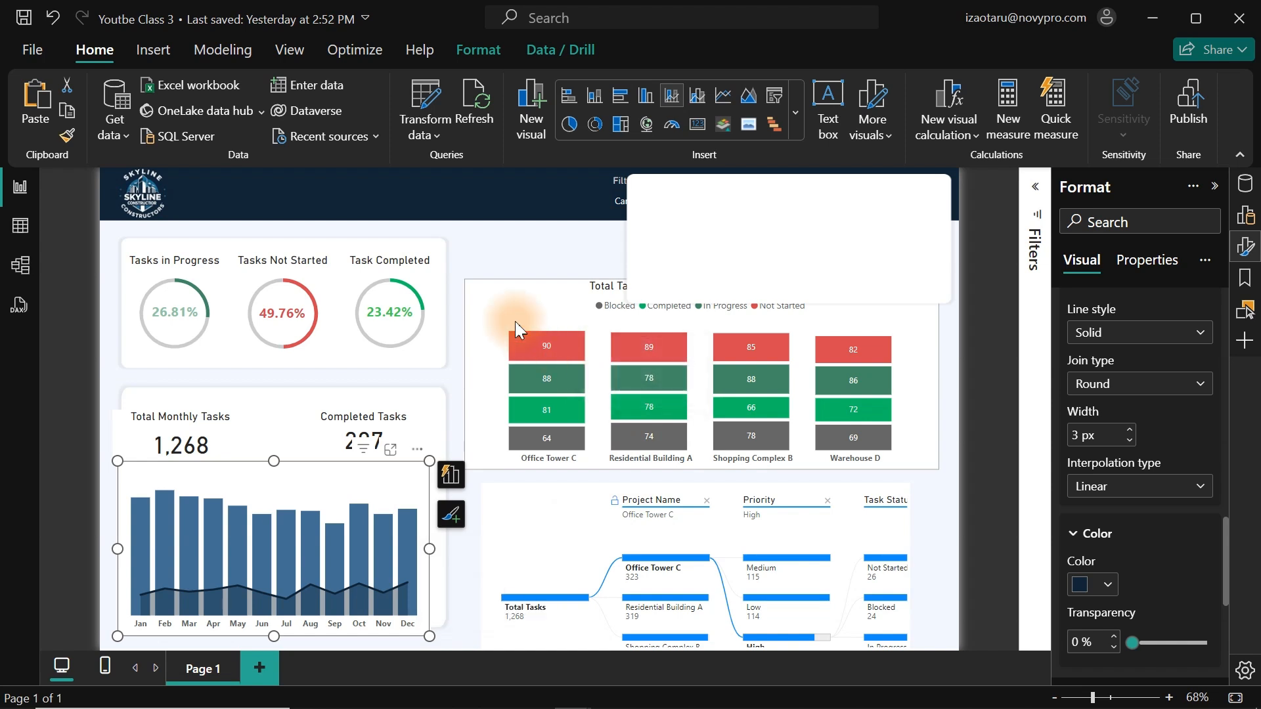
- Move the spare white card image from the header down over the stacked project status chart
left_click(478, 188)
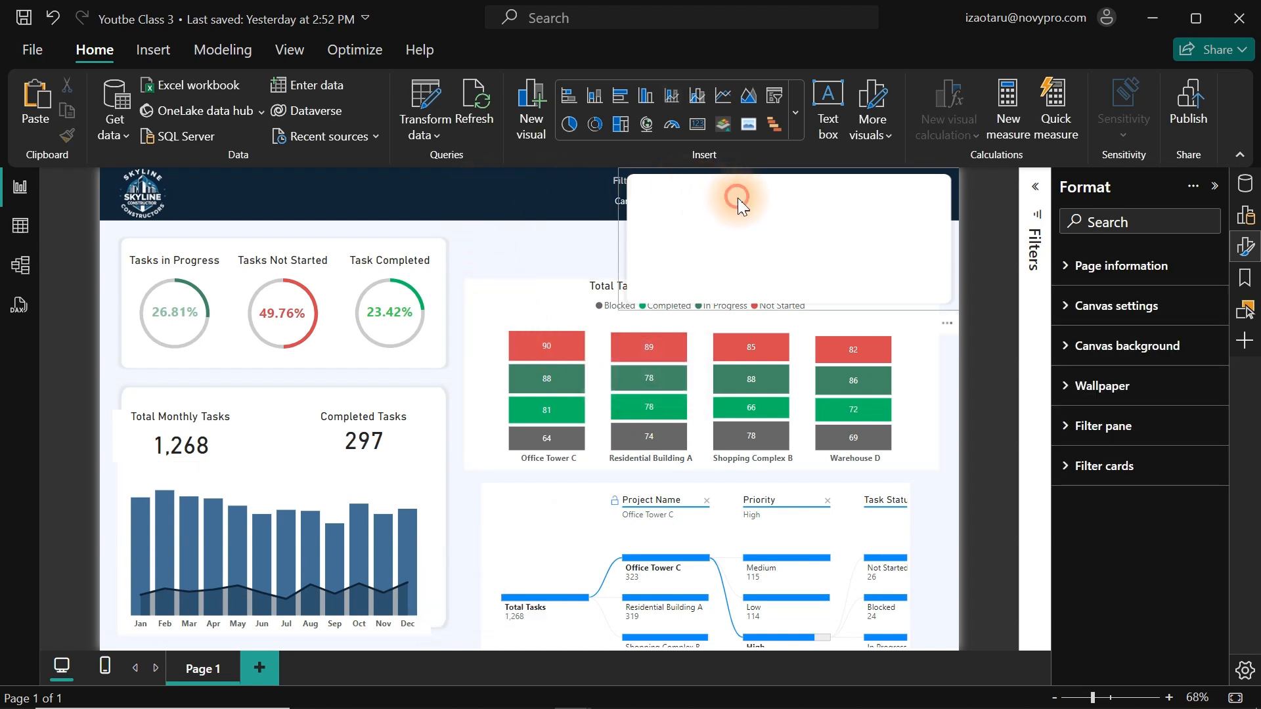
left_click_drag(739, 199, 653, 350)
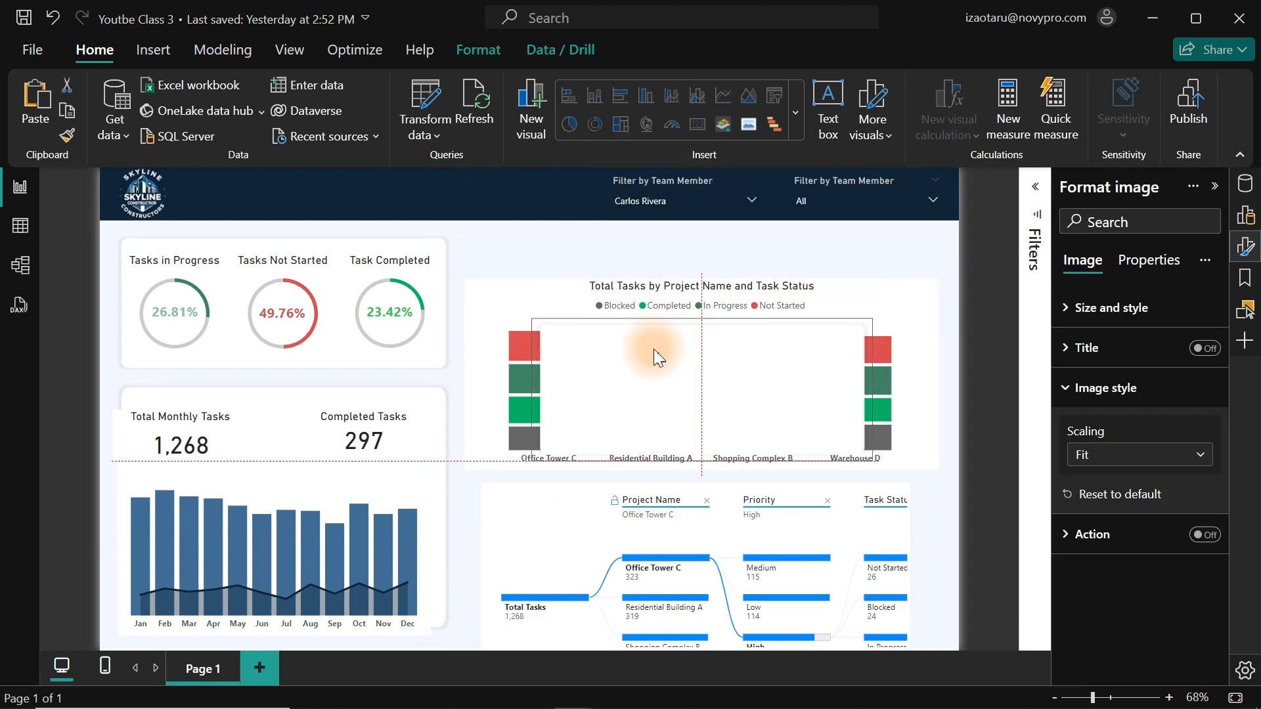
- Test the date slicer by filtering the page to February 2023 and then March 2023
left_click(874, 200)
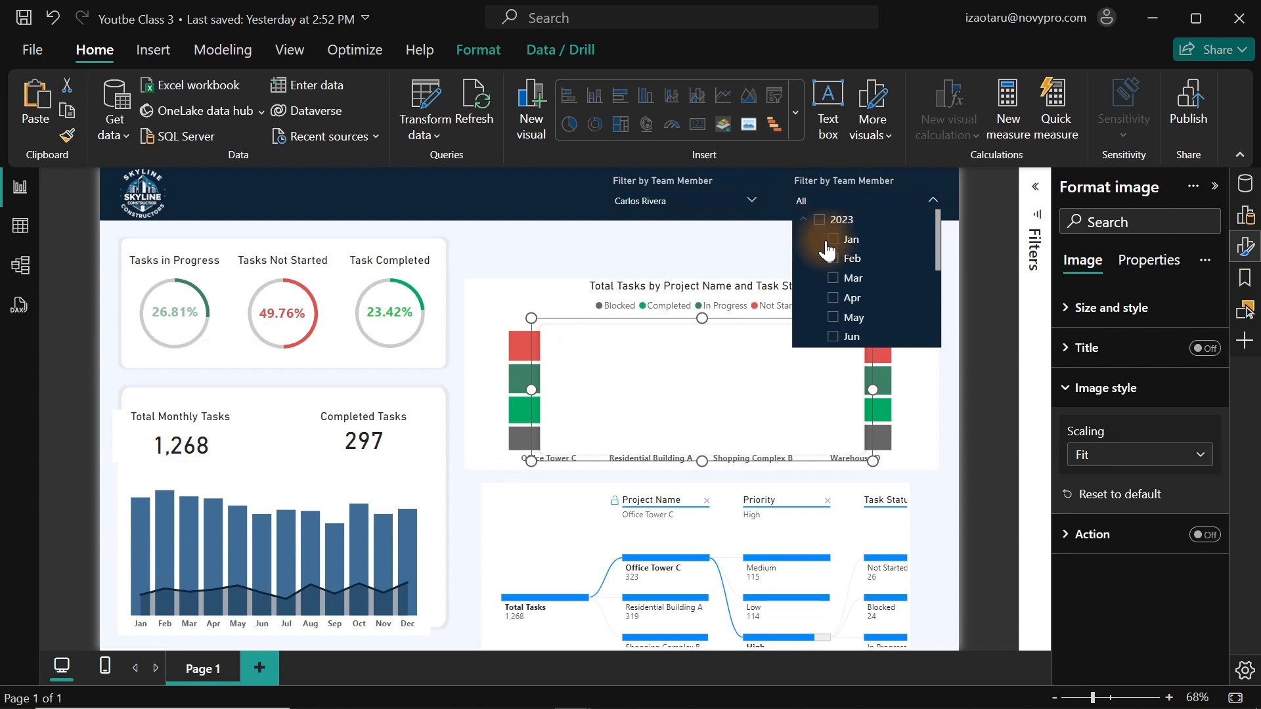
left_click(832, 258)
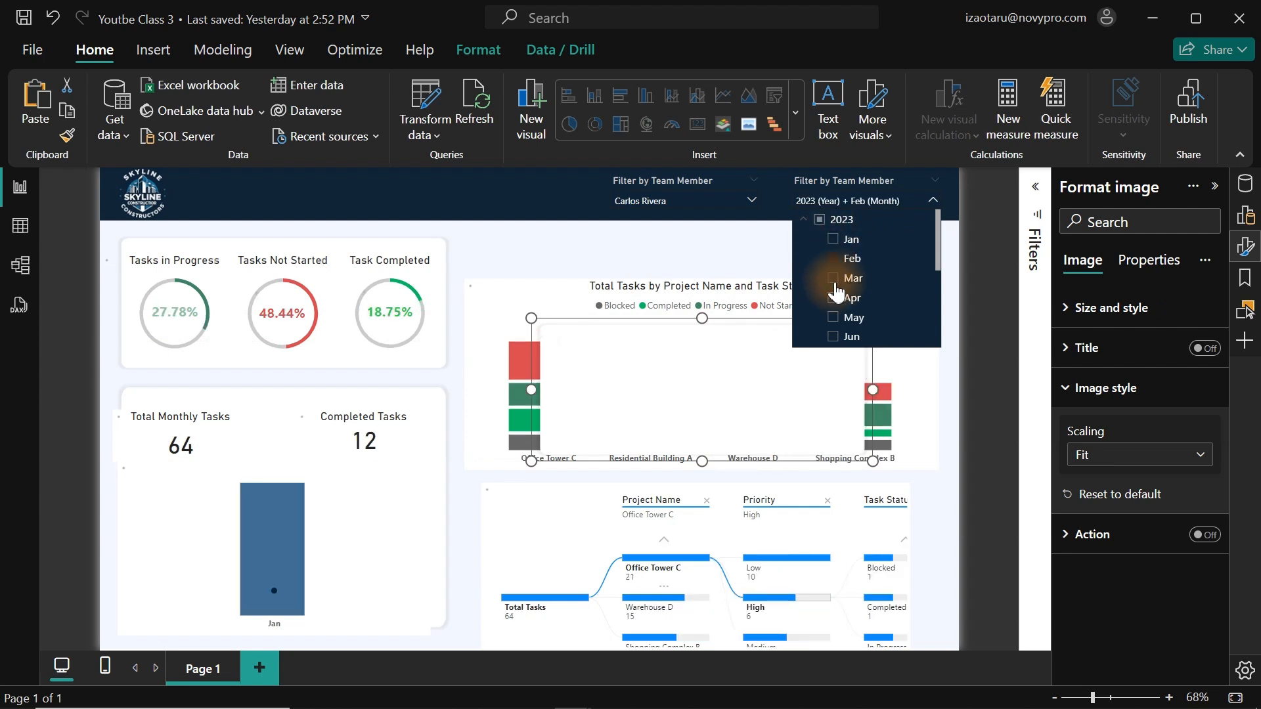
left_click(834, 280)
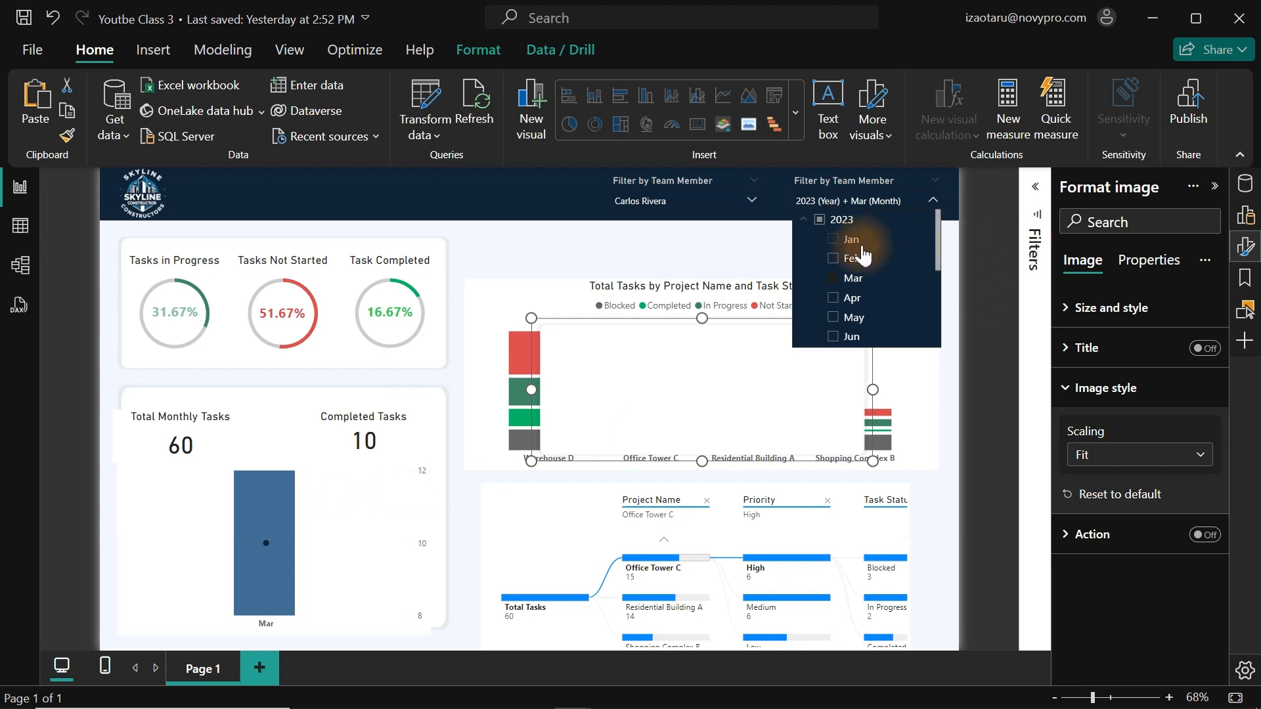
- Try excluding the monthly column chart from the date slicer's filtering by editing the slicer's interactions
left_click(869, 183)
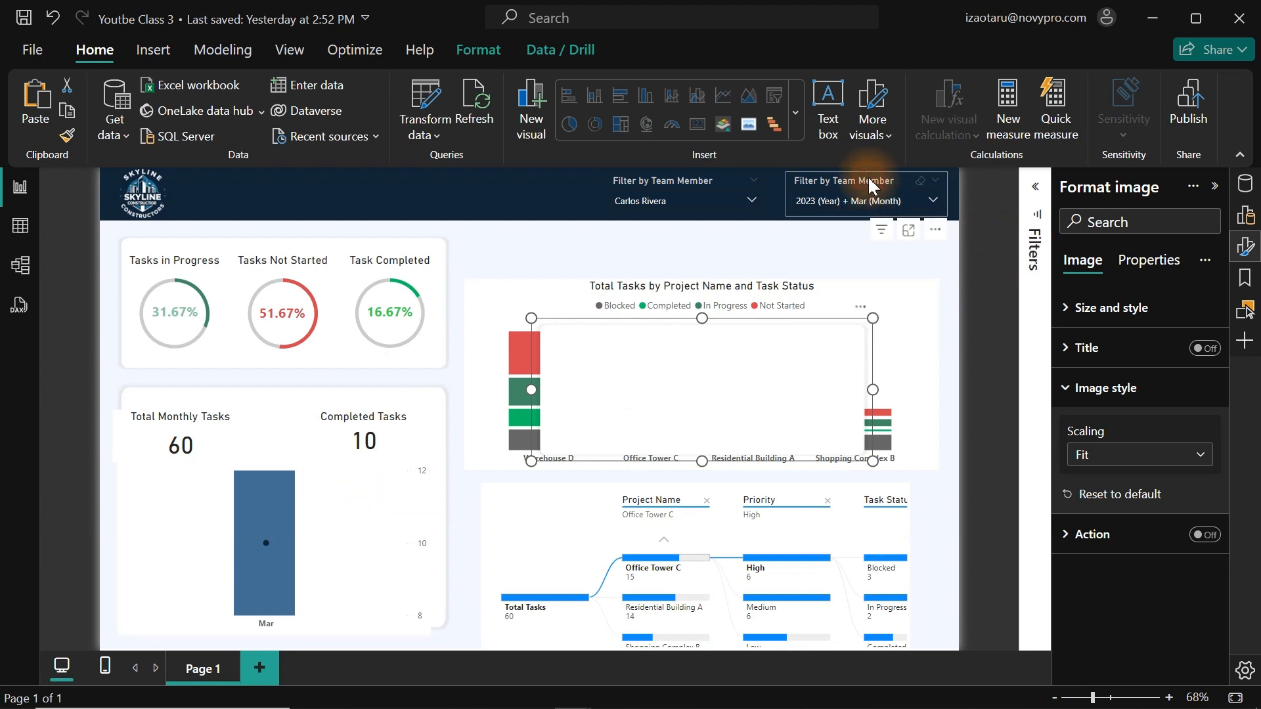
left_click(477, 54)
left_click(47, 108)
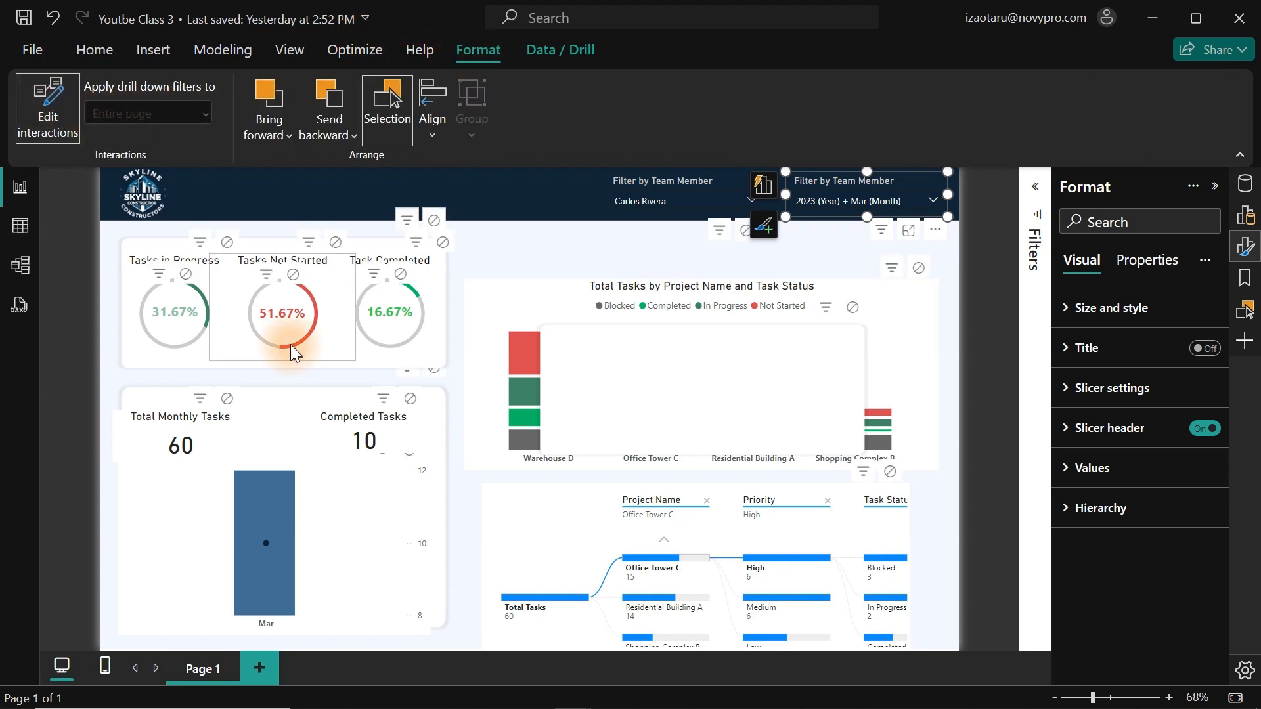
left_click(410, 458)
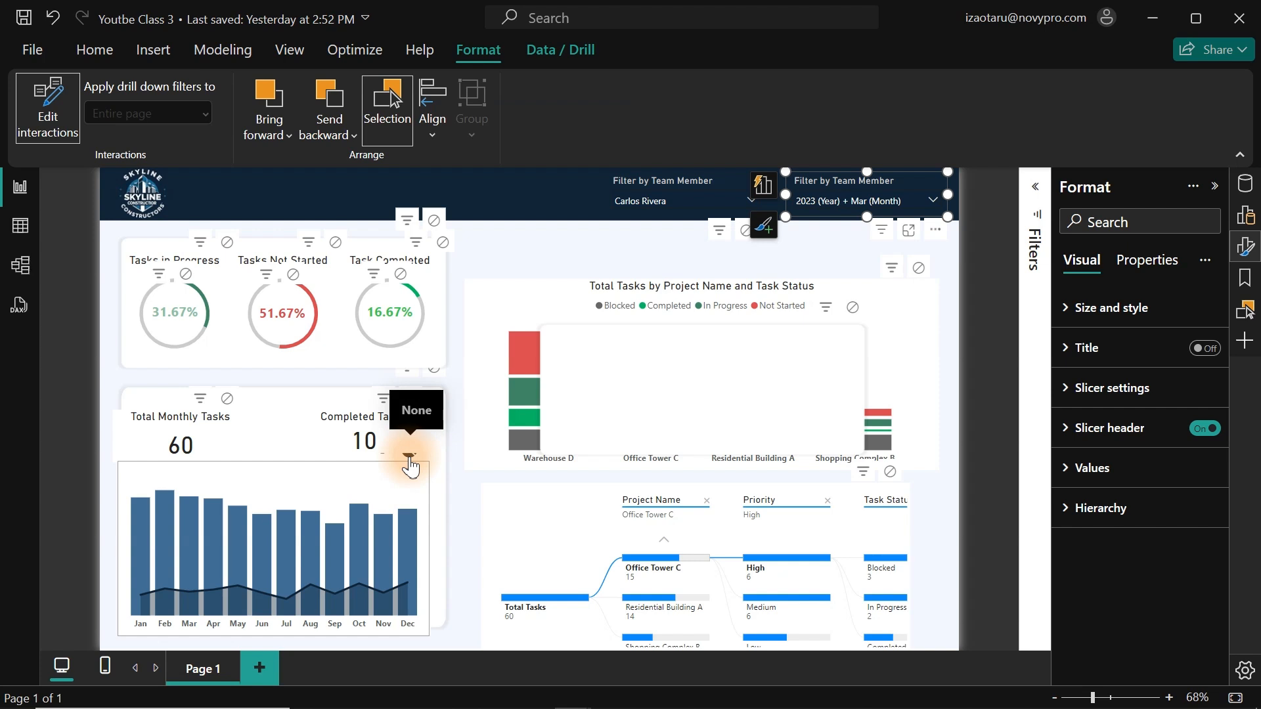
left_click(383, 457)
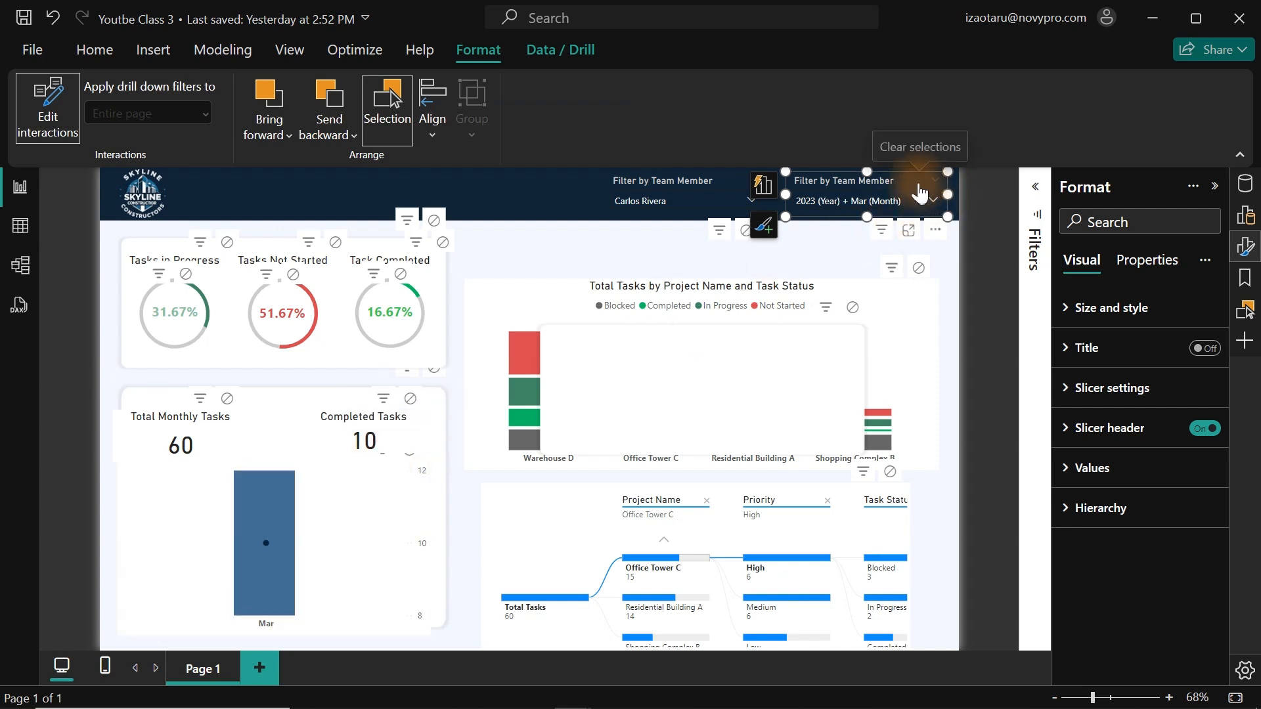
- Clear the date slicer's month selection, collapse 2023, and compare the 2024 and 2025 filters, leaving 2024 selected
left_click(924, 189)
left_click(929, 197)
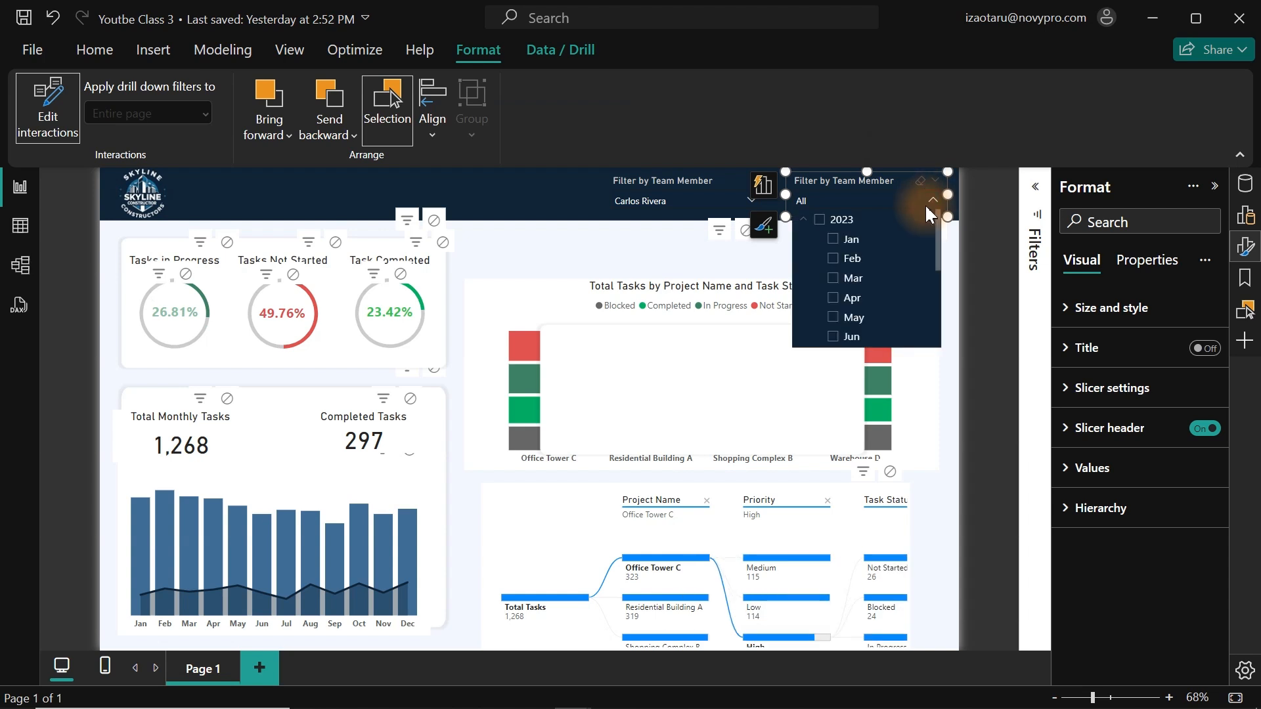
left_click(803, 222)
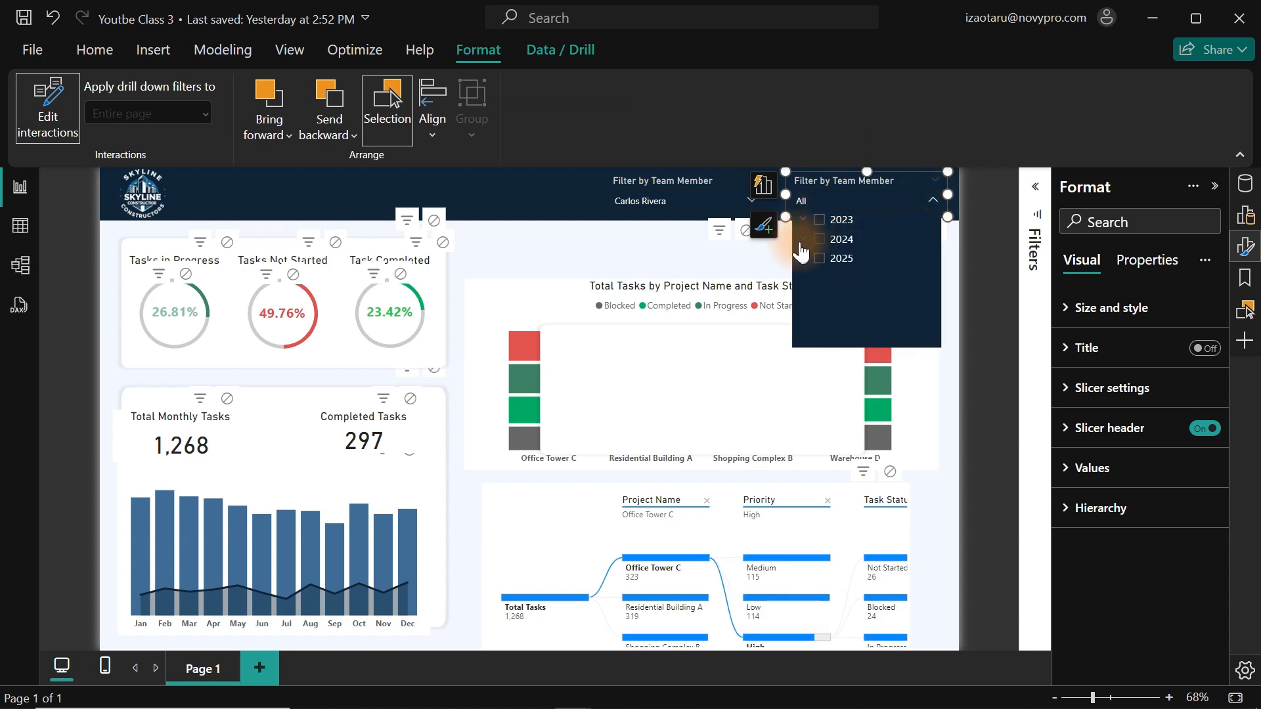
left_click(823, 241)
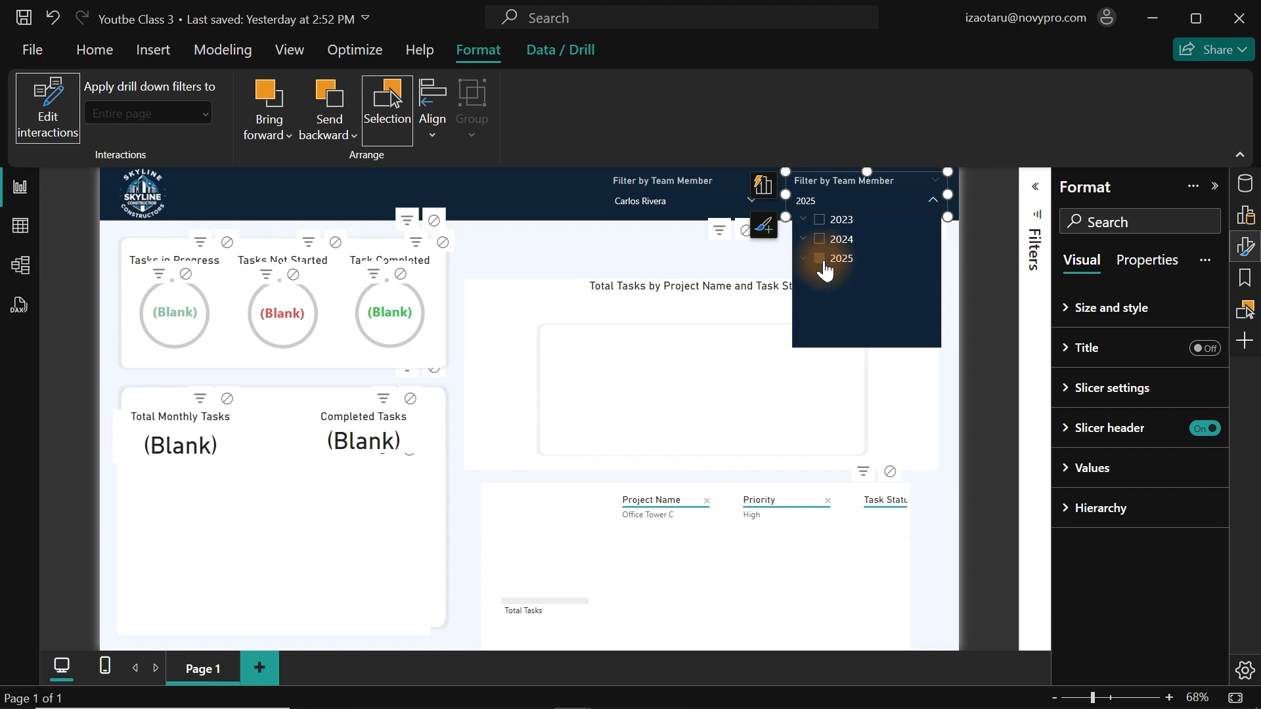
left_click(818, 243)
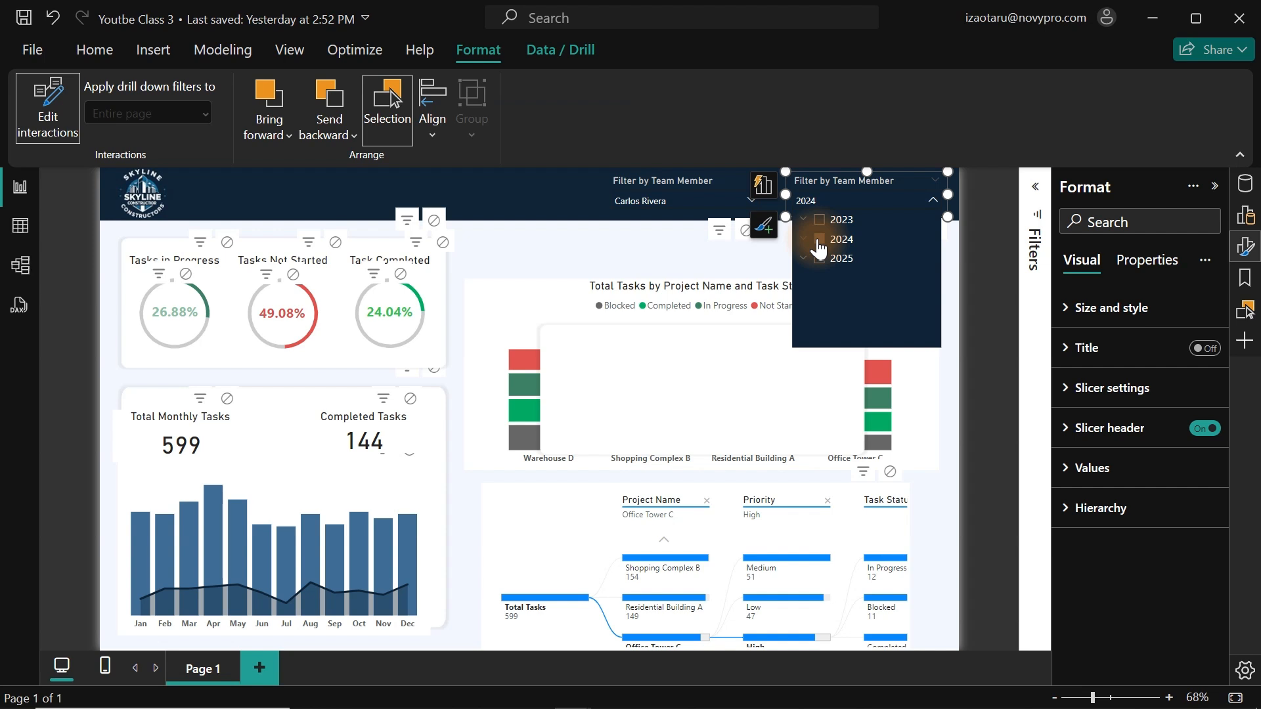
left_click(820, 259)
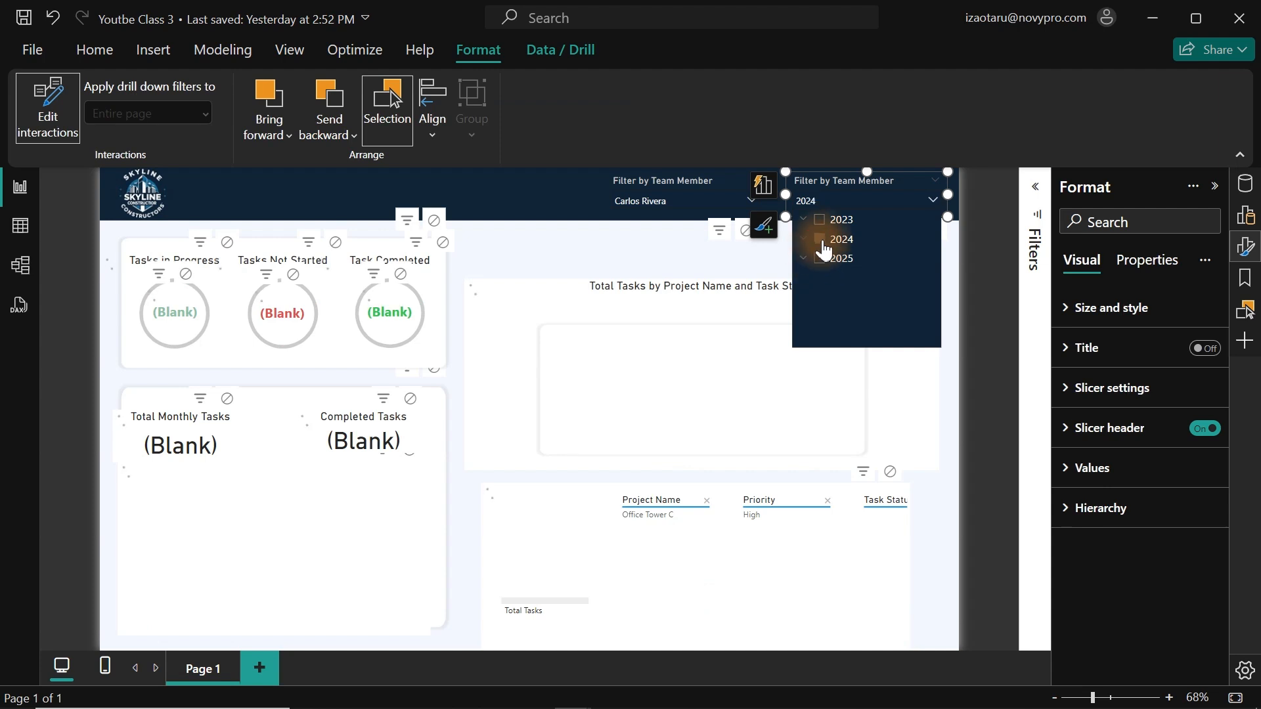
- Apply basic filtering to the date slicer's Year field so it includes 2023 and 2024 but excludes 2025
left_click(1036, 188)
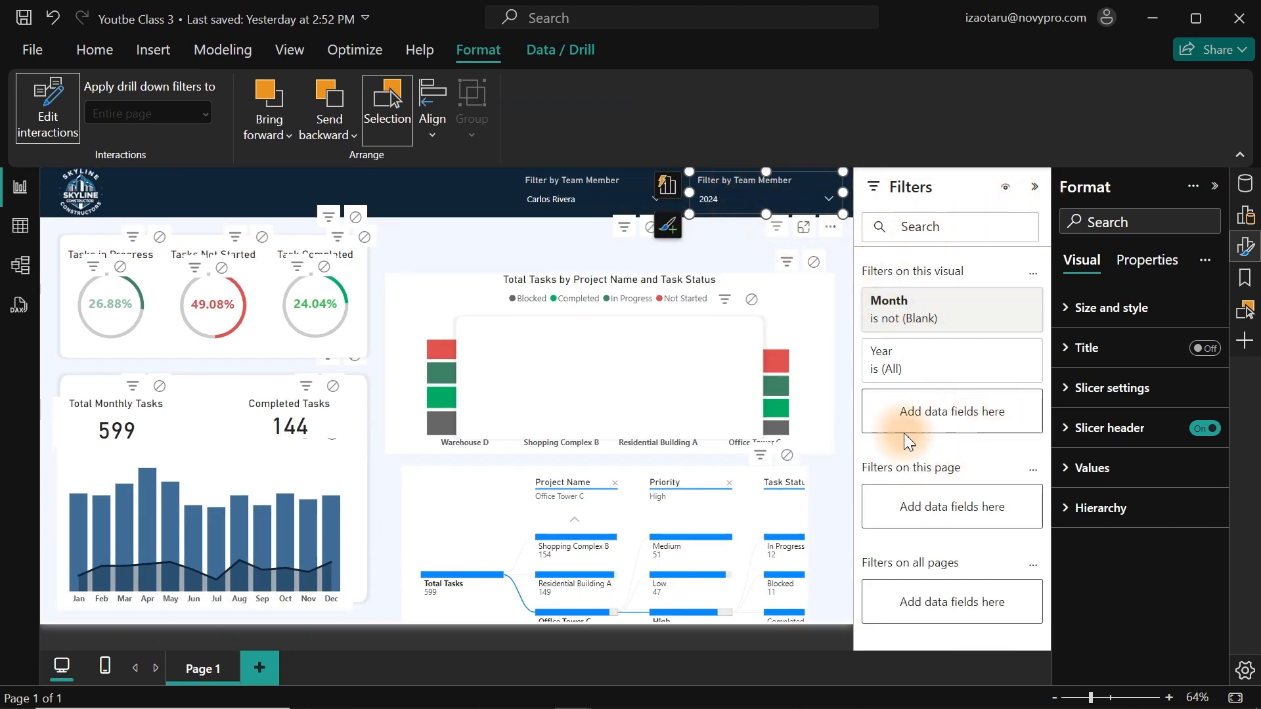
left_click(1007, 304)
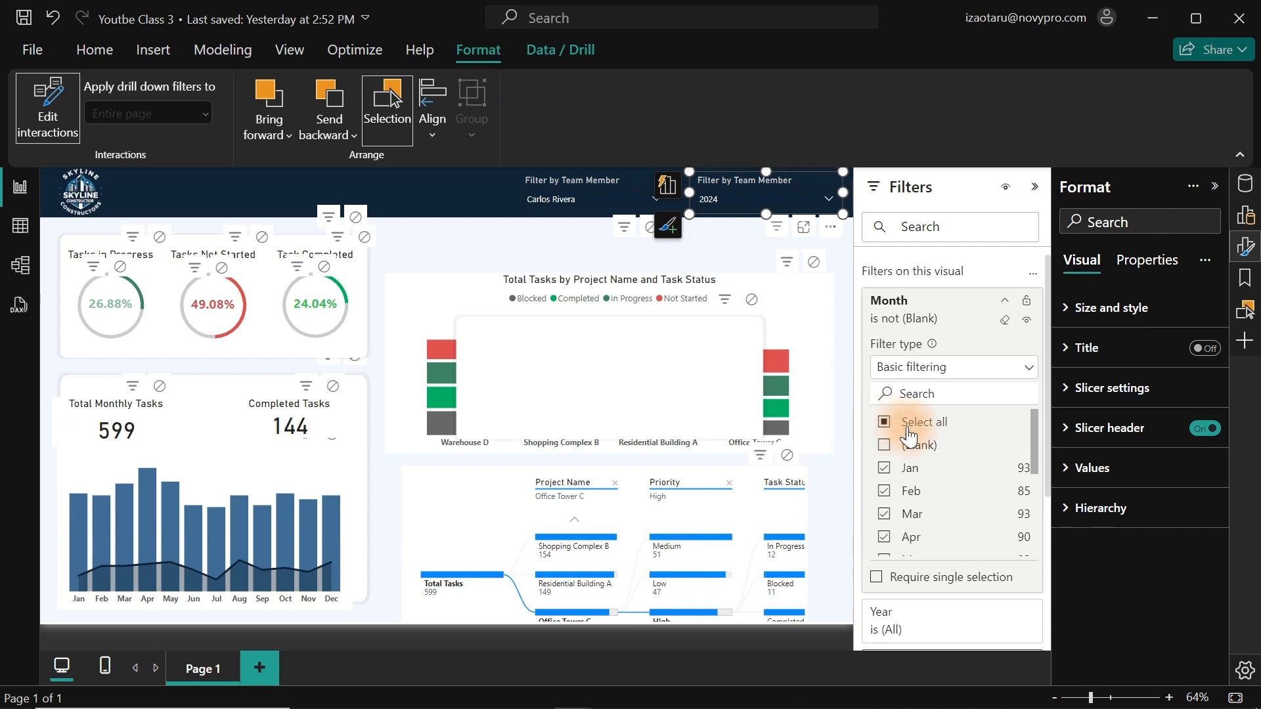
left_click_drag(1034, 426, 1033, 540)
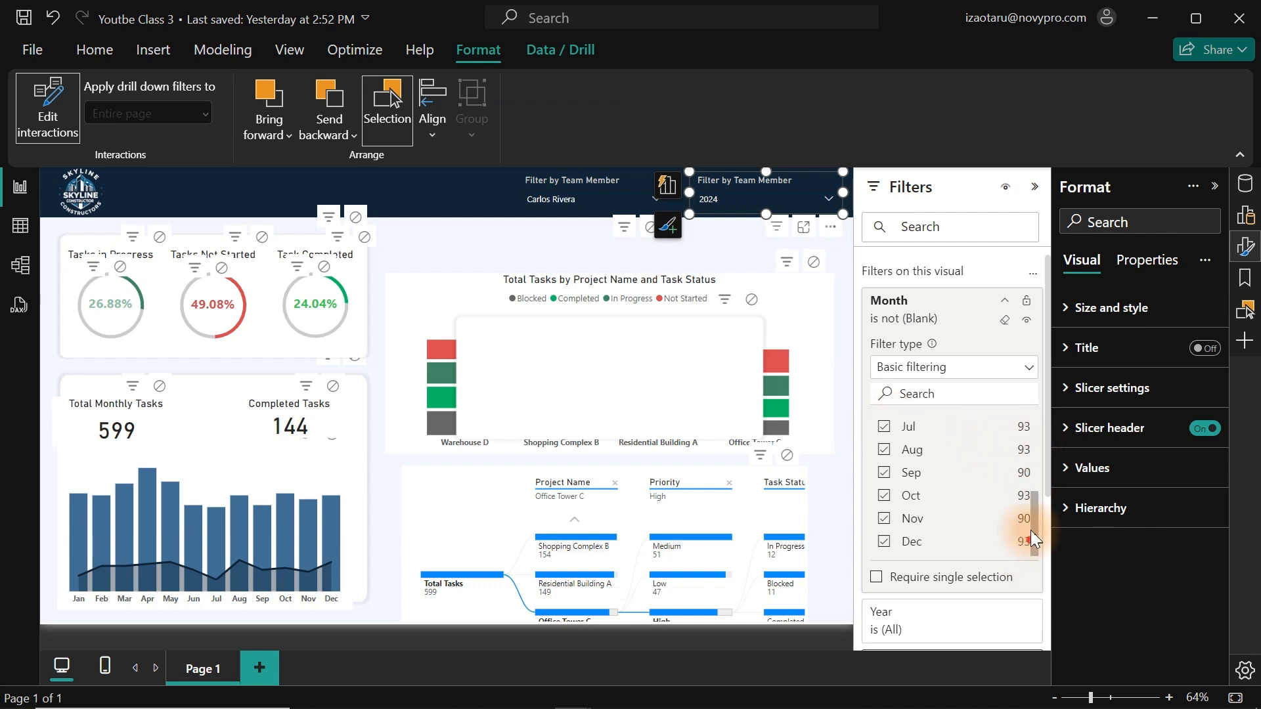
left_click(1005, 304)
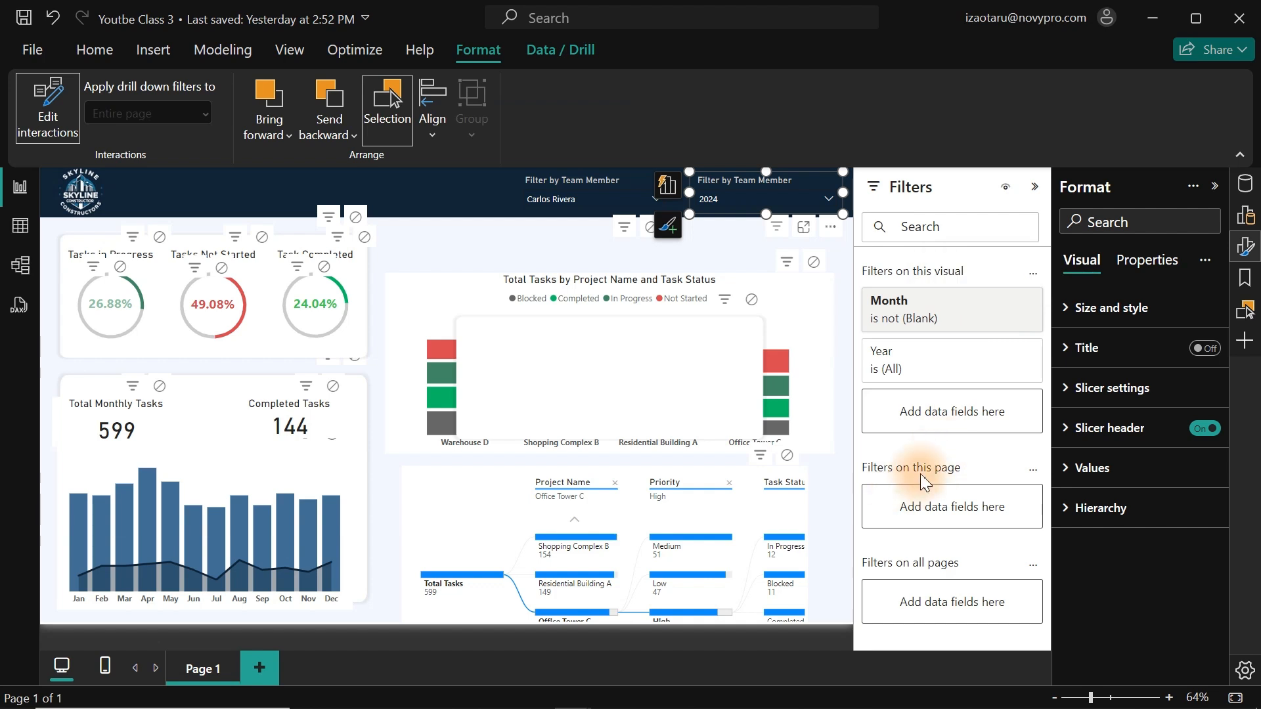
left_click(1002, 355)
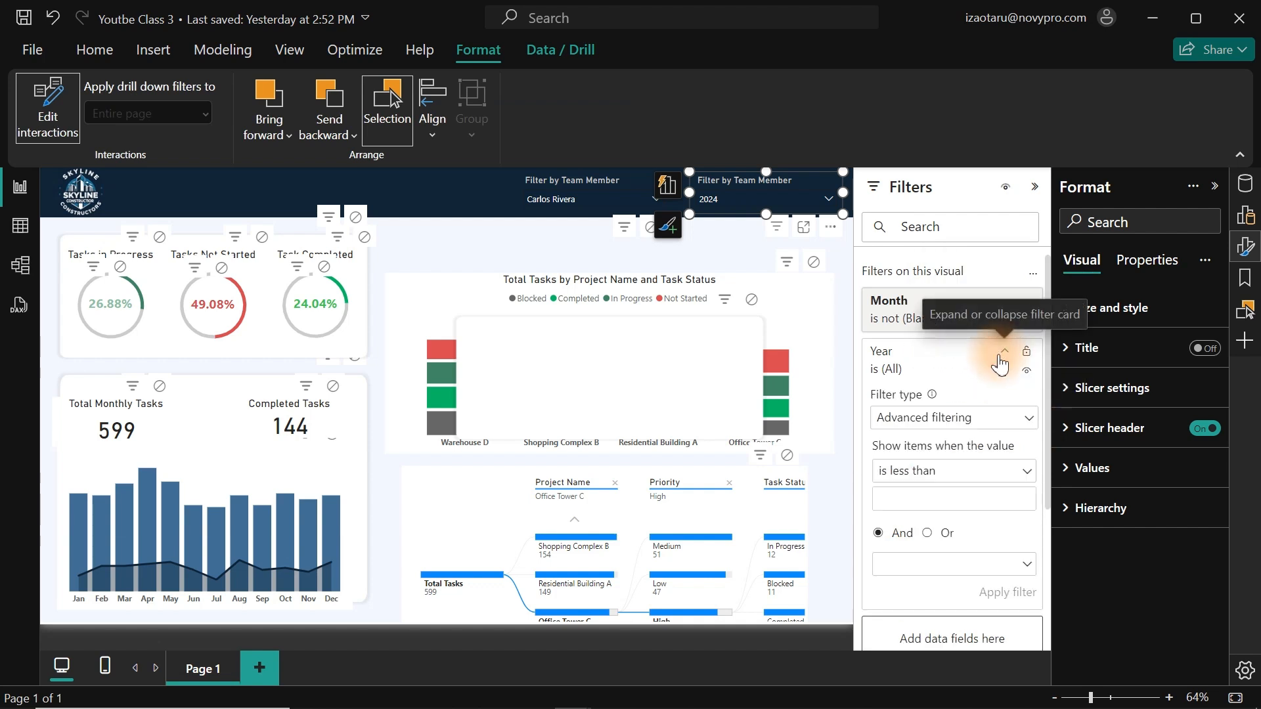
left_click(998, 418)
left_click(923, 480)
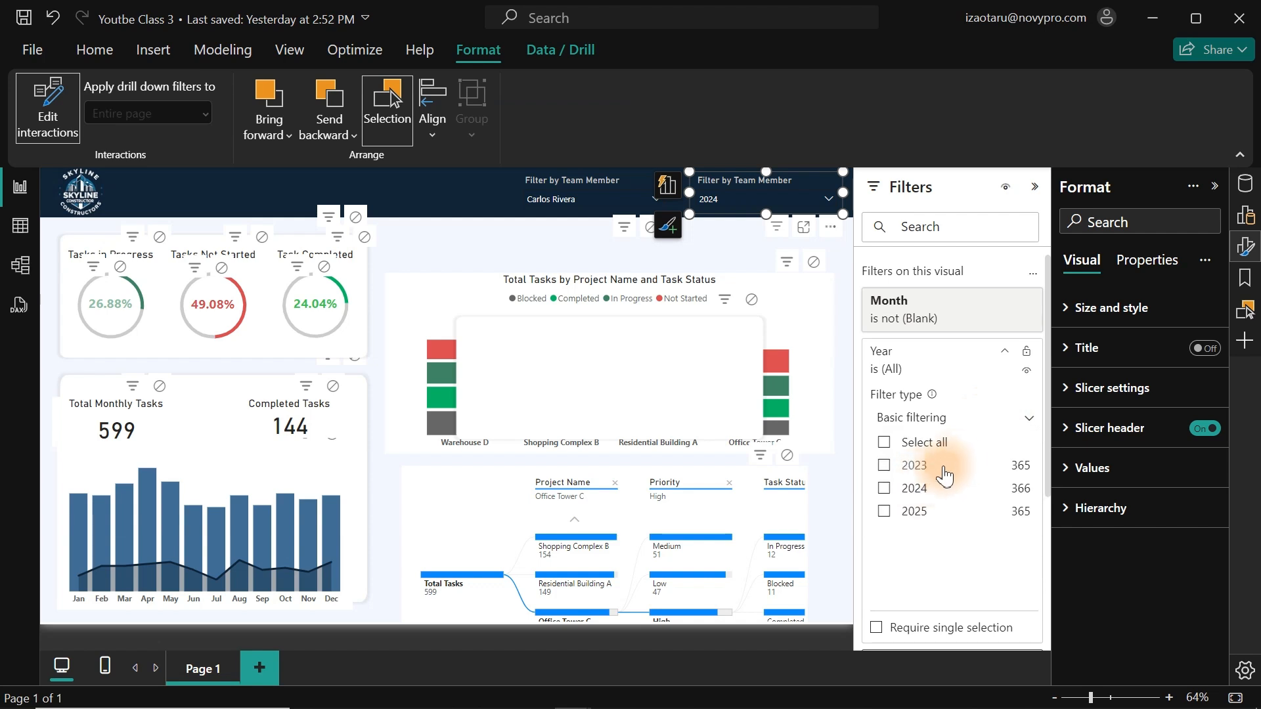
left_click(884, 442)
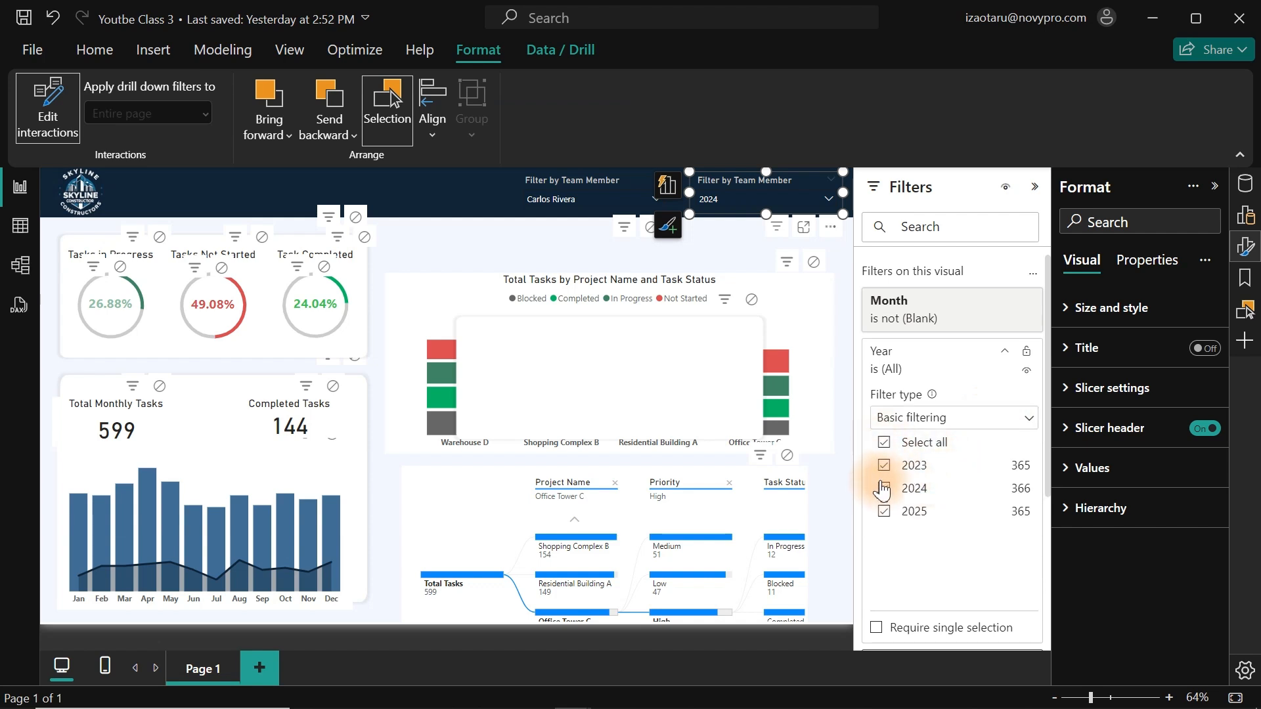
left_click(884, 513)
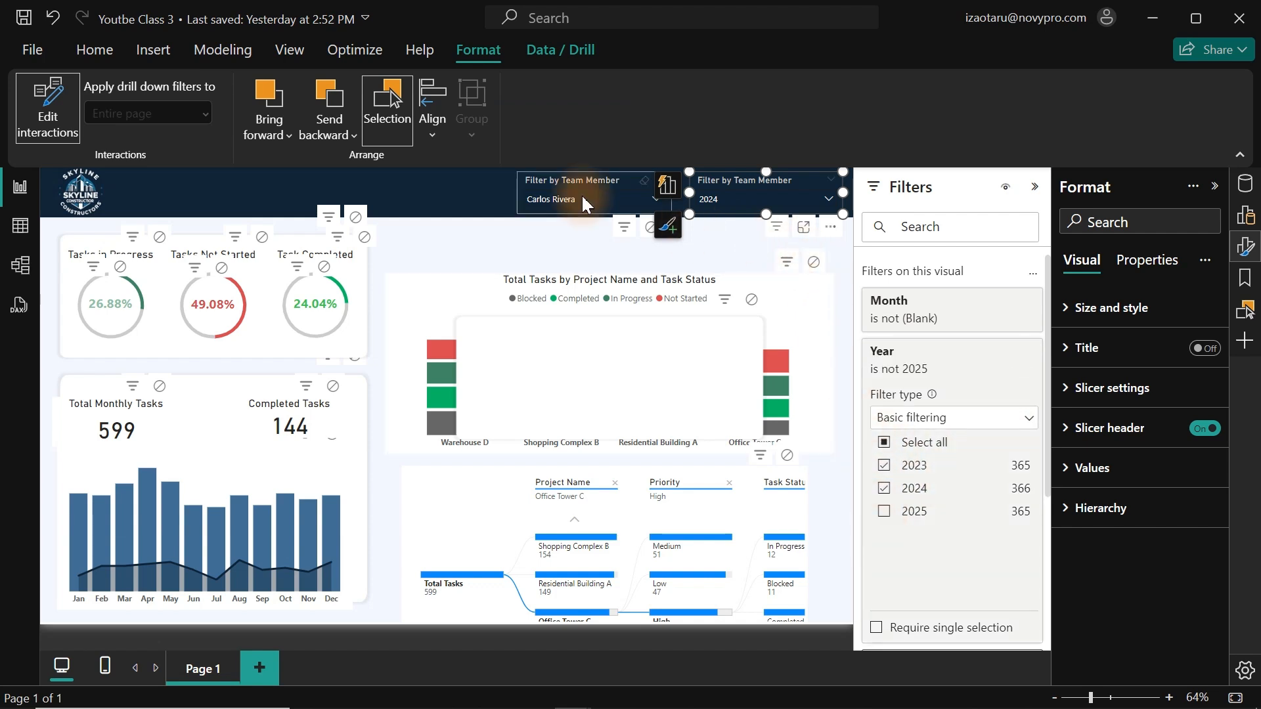
left_click(452, 191)
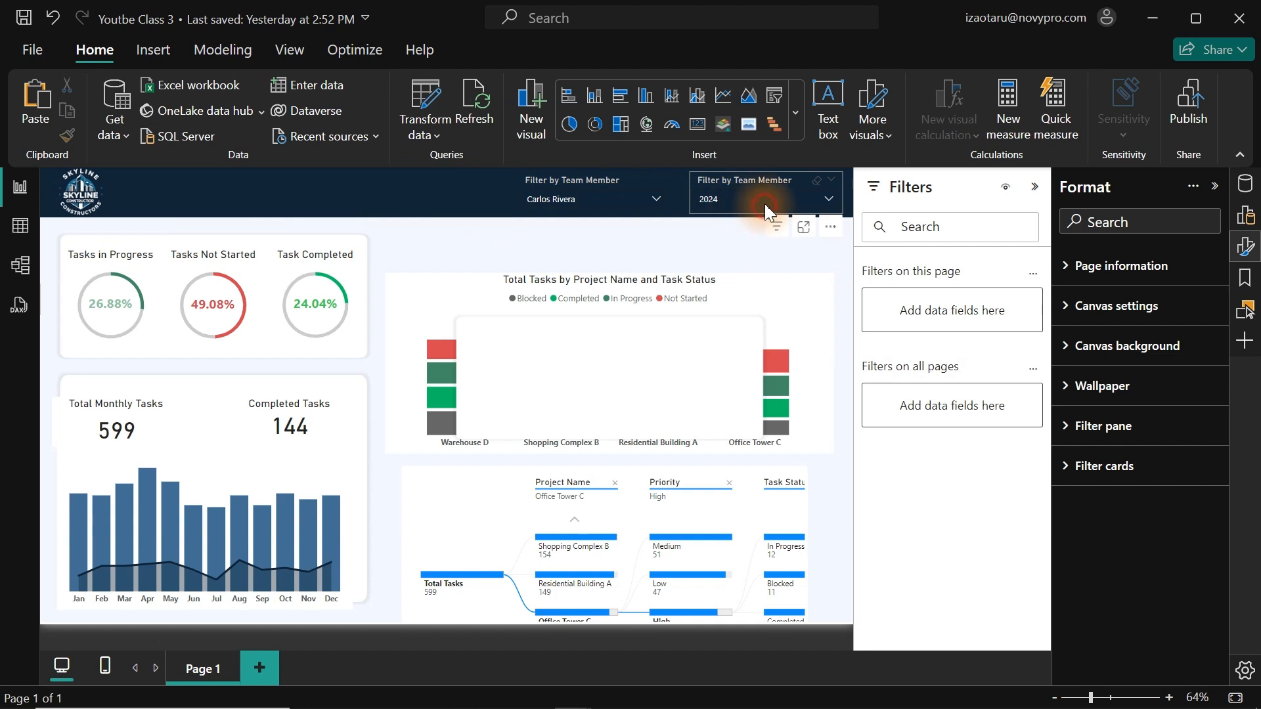
- Check the years offered by the date slicer and collapse the Filters pane
left_click(765, 205)
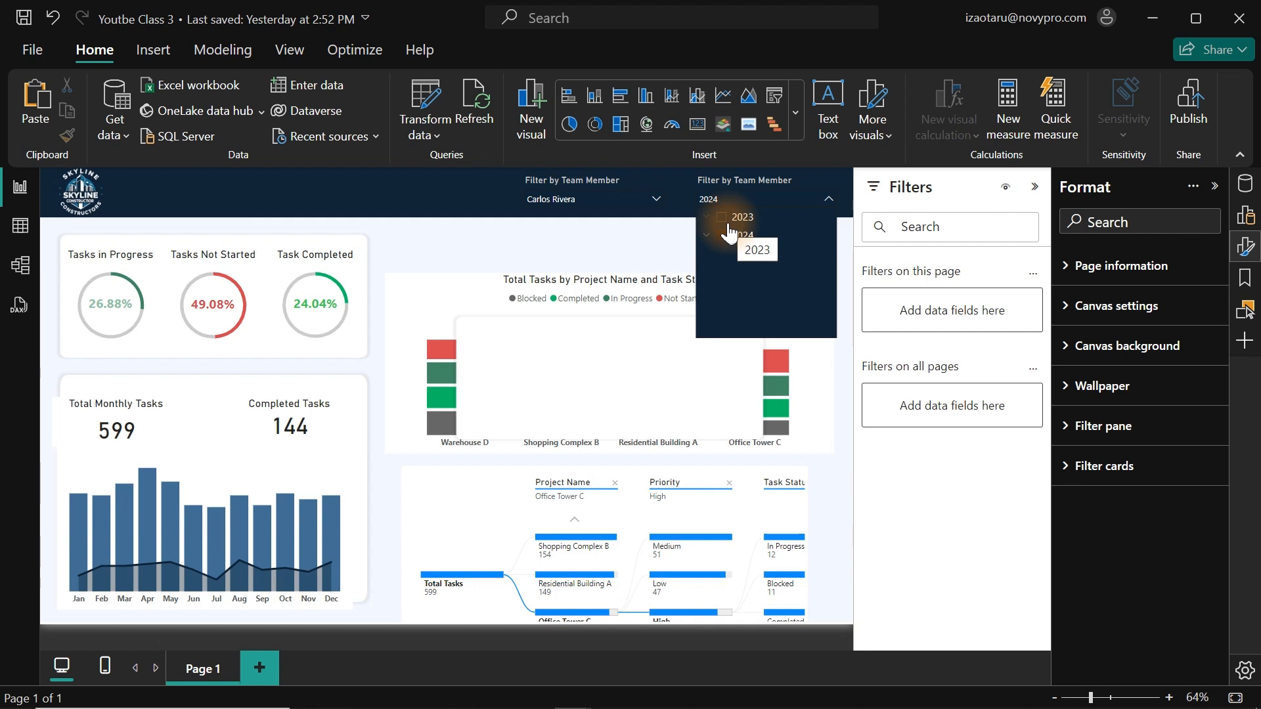
left_click(388, 201)
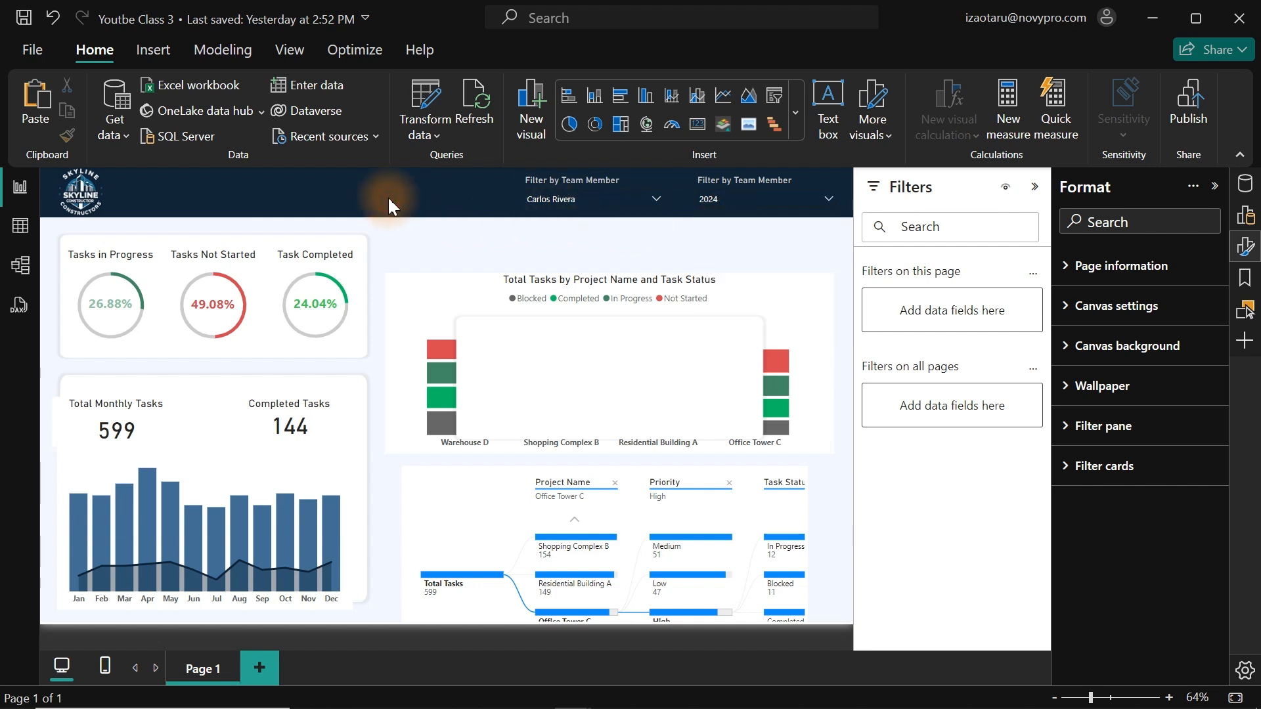
left_click(1036, 188)
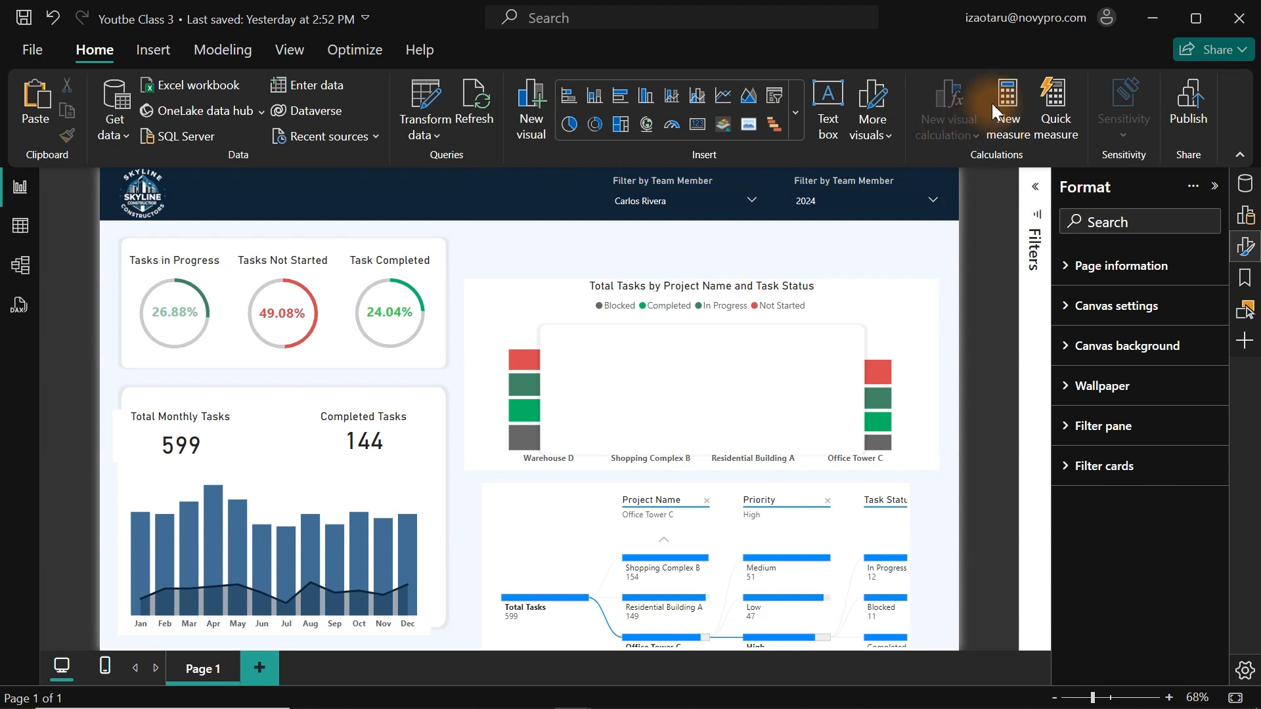
- Insert a line shape, shorten it, and place it above the Completed Tasks card
left_click(153, 50)
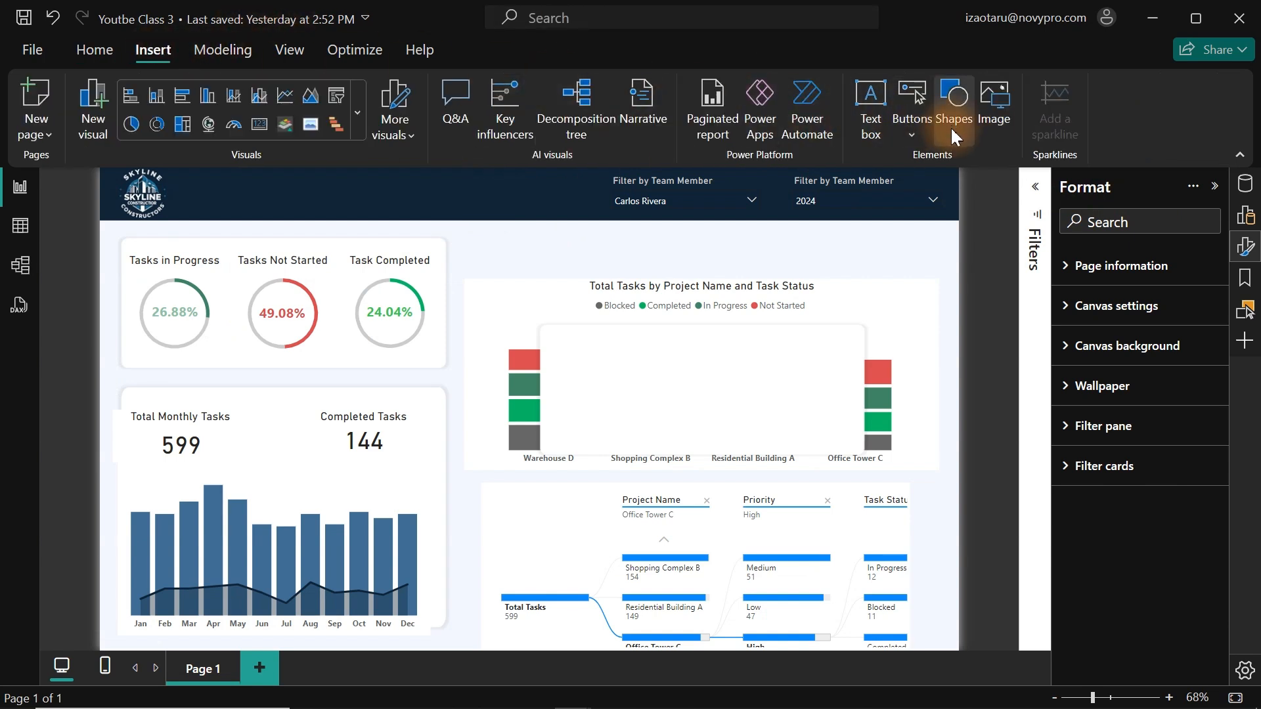
left_click(948, 138)
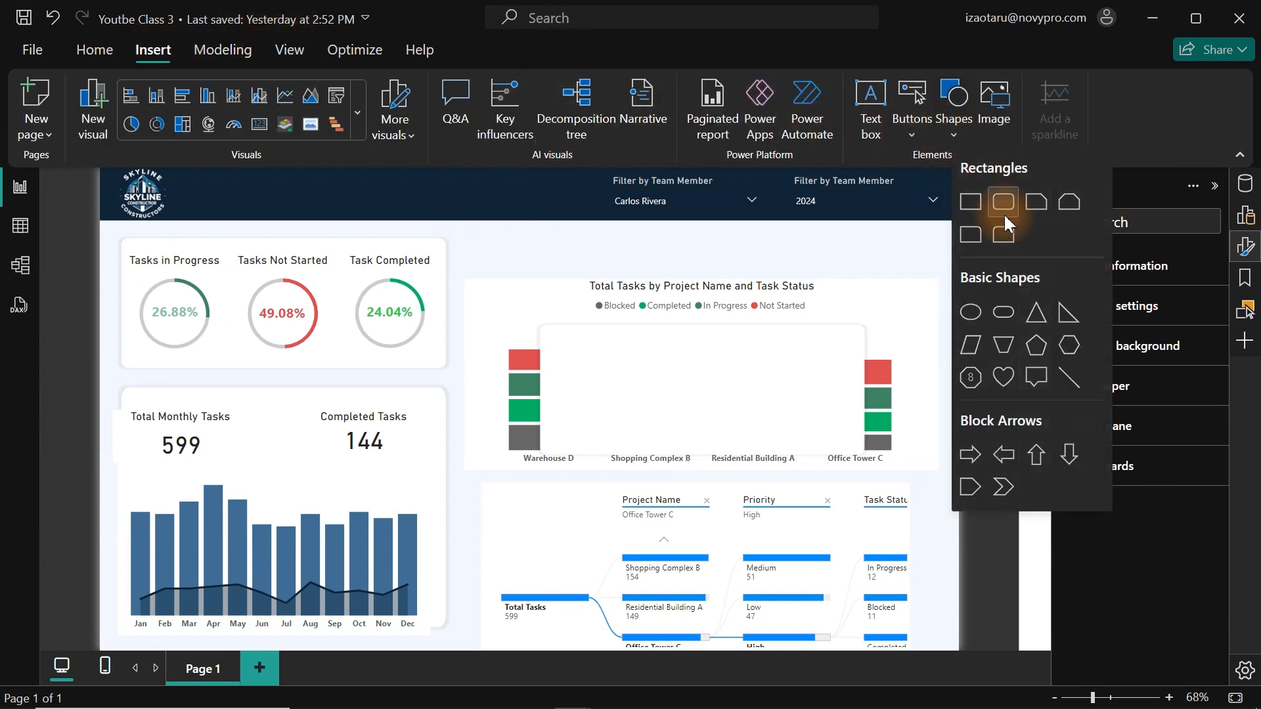
left_click(1082, 379)
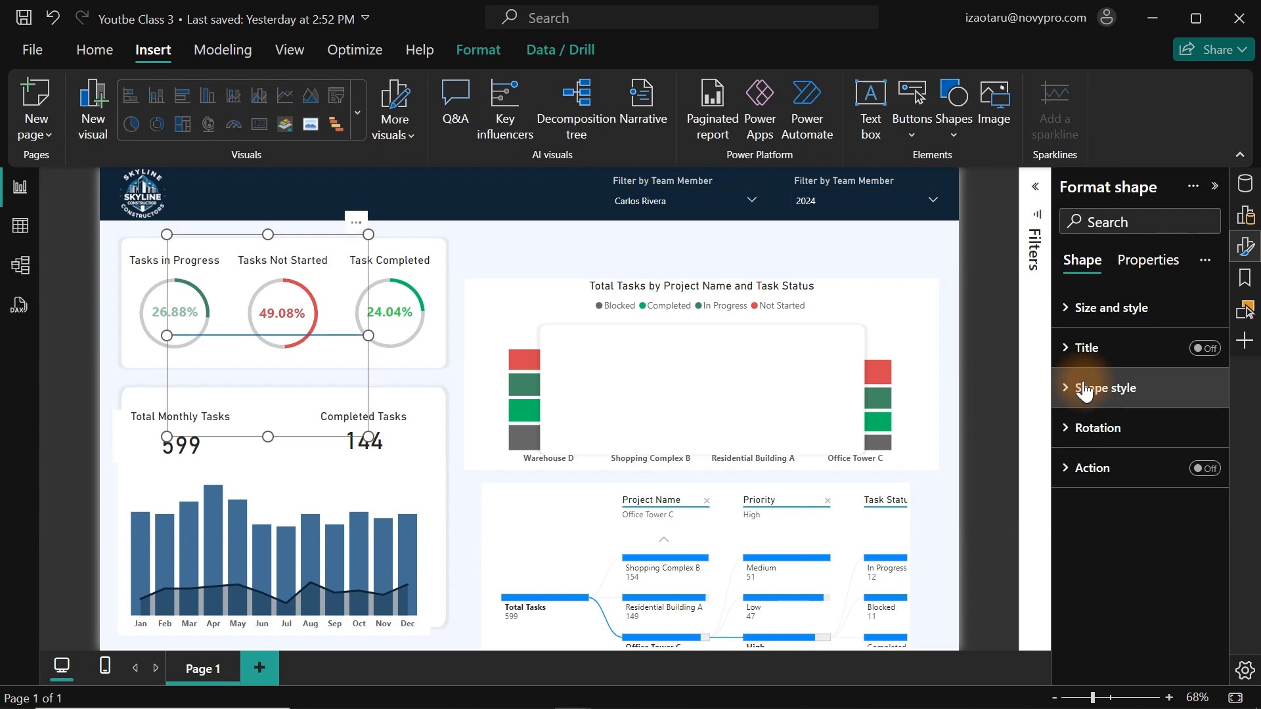
left_click_drag(176, 235, 334, 403)
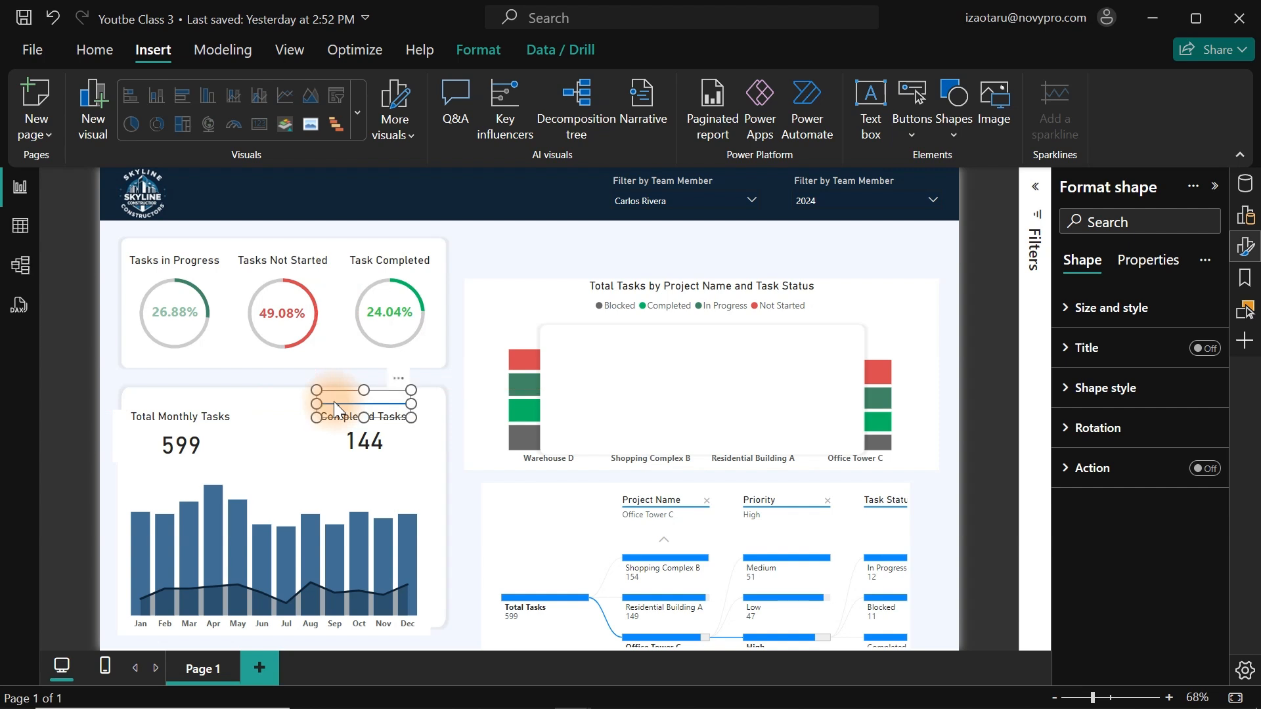
- Turn off the line's fill and give it a dark navy border with a width of 2 px
left_click(1110, 388)
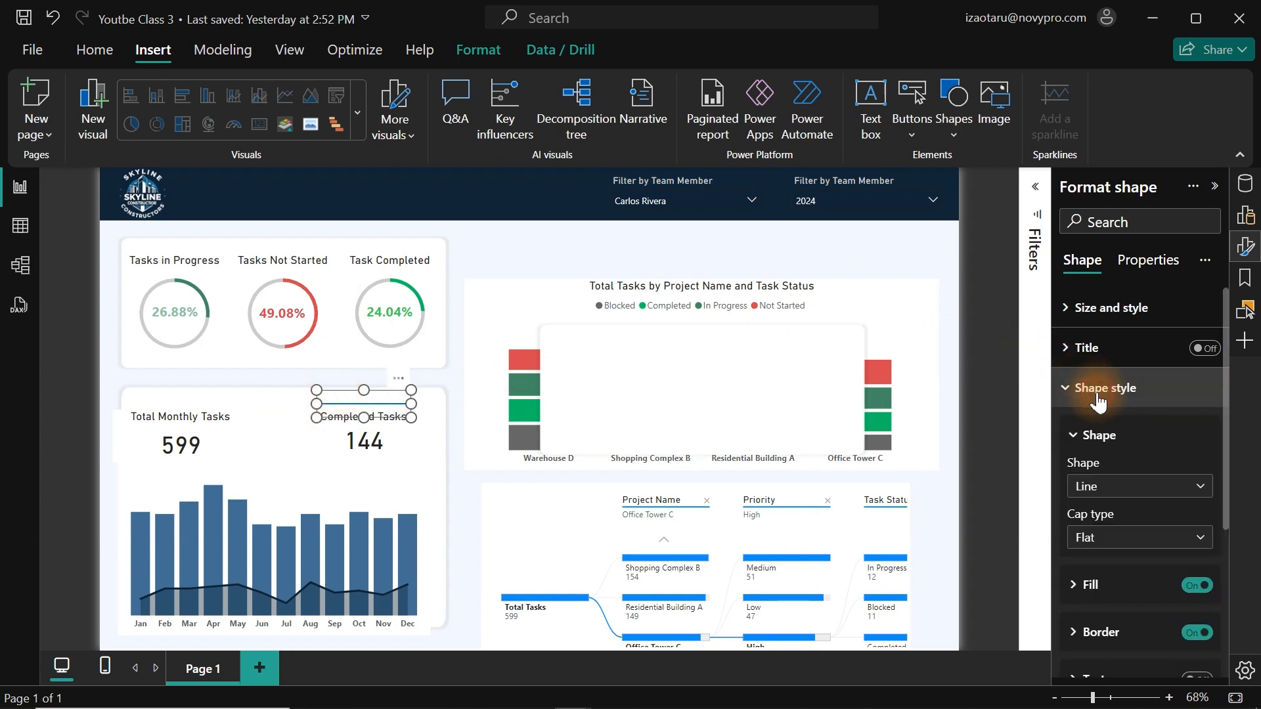
left_click(1198, 585)
left_click_drag(1230, 516, 1222, 583)
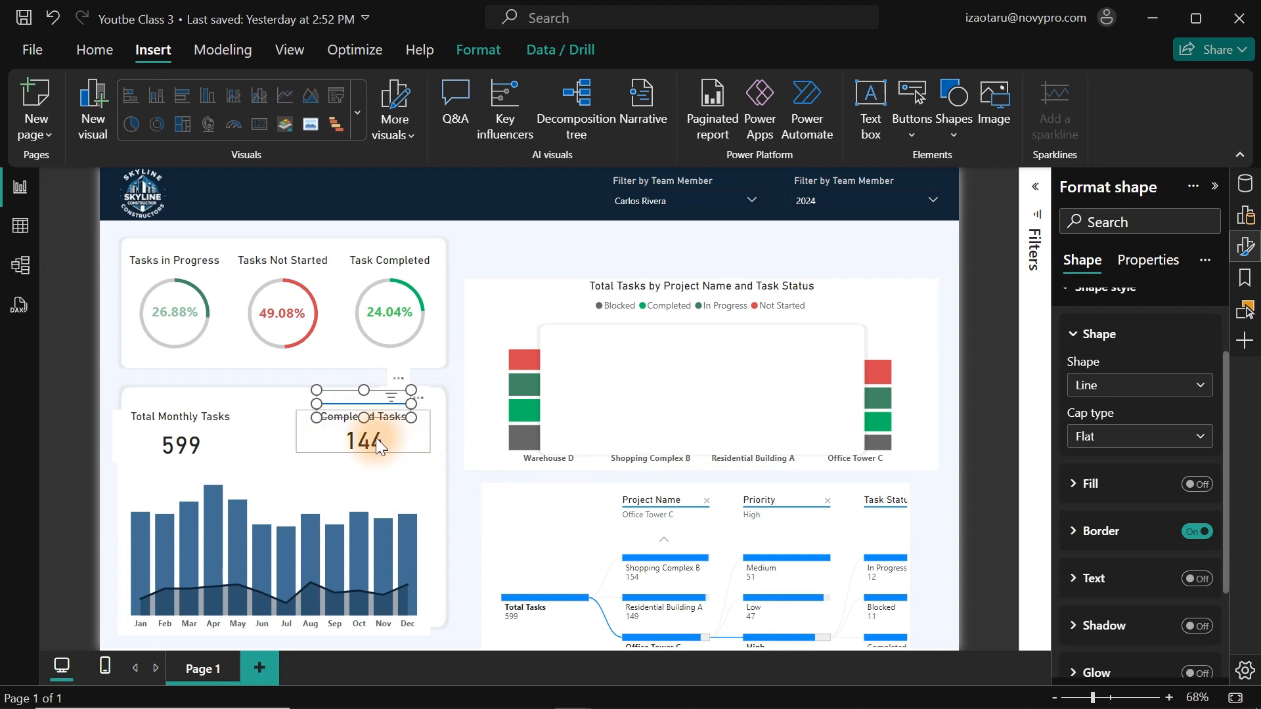
left_click(1139, 535)
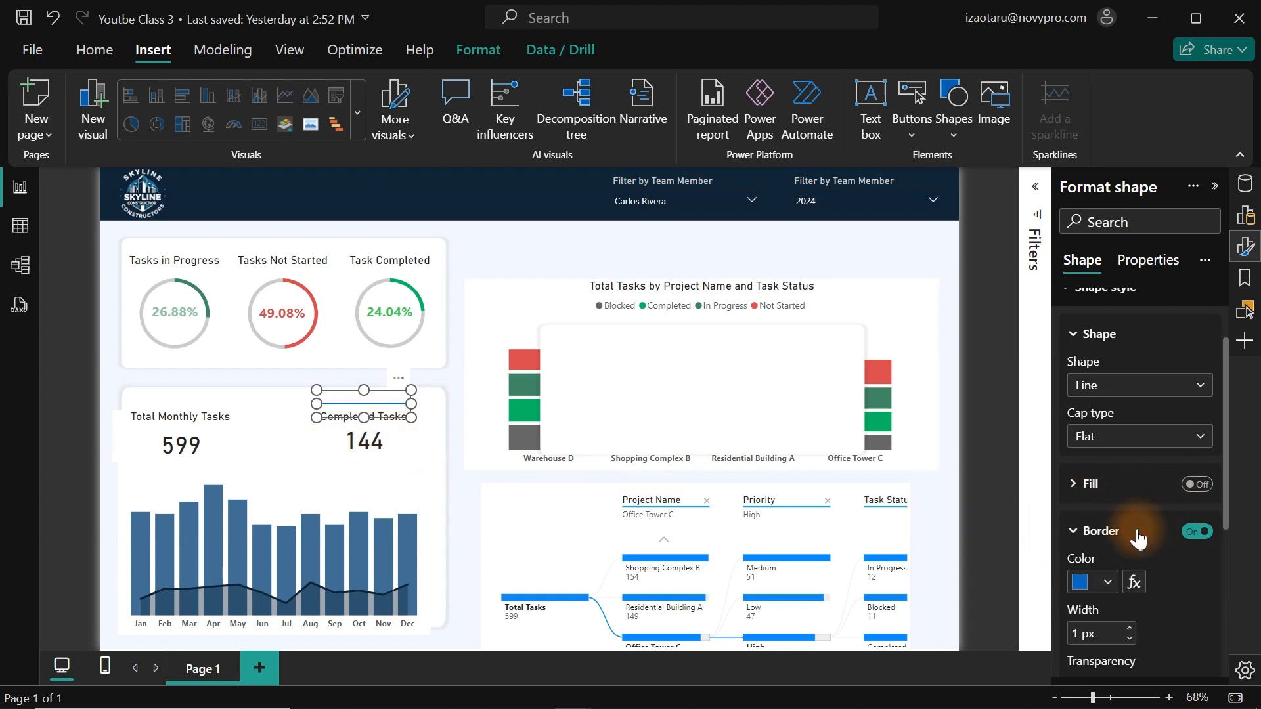
left_click(1111, 582)
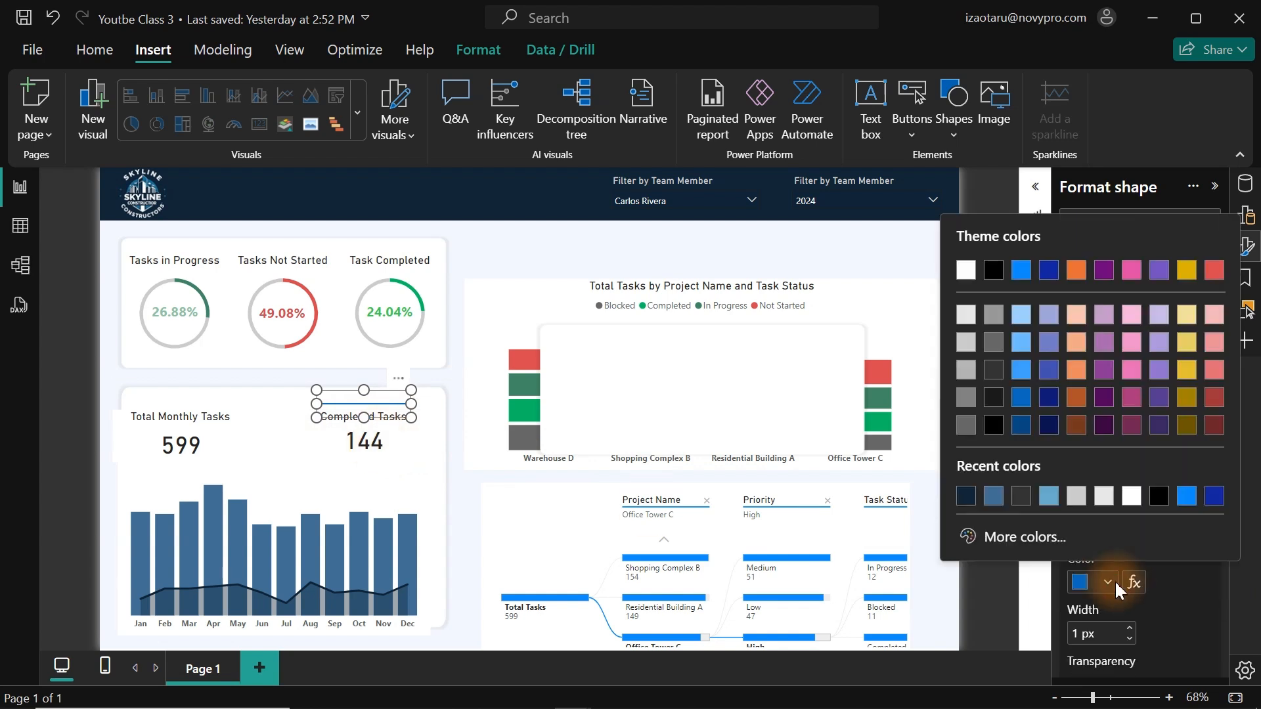
left_click(967, 496)
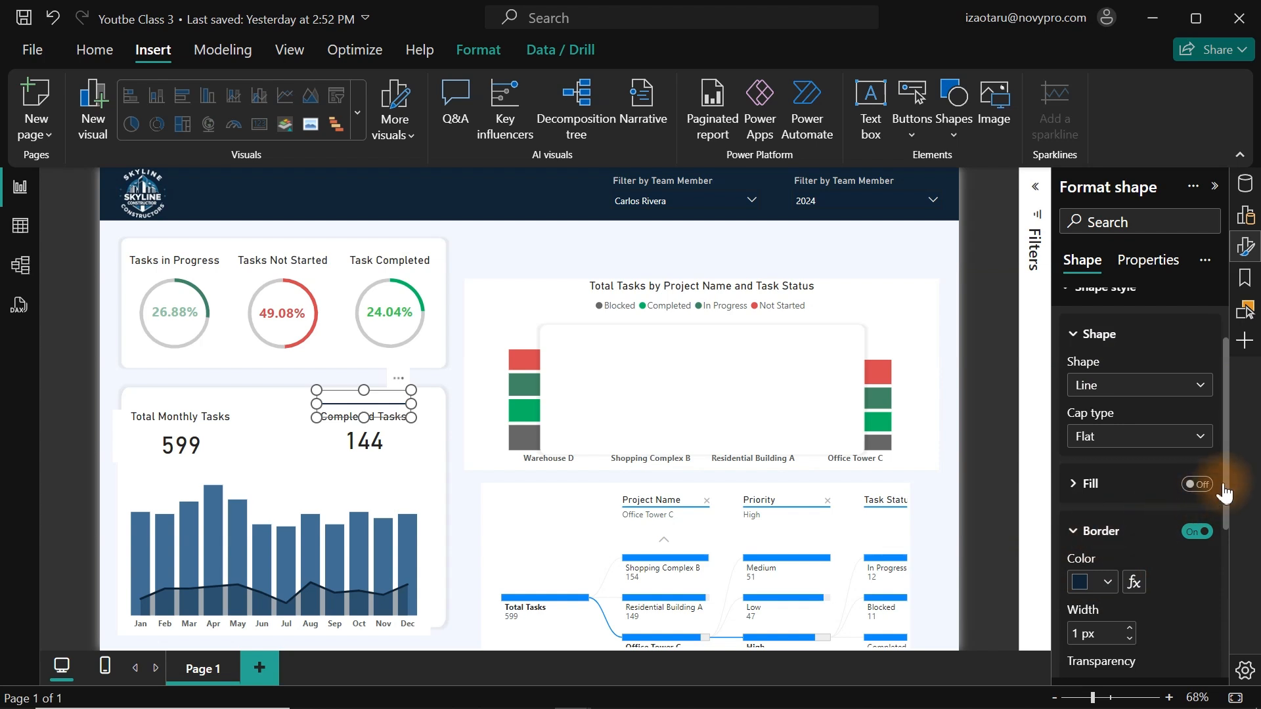
left_click(1129, 631)
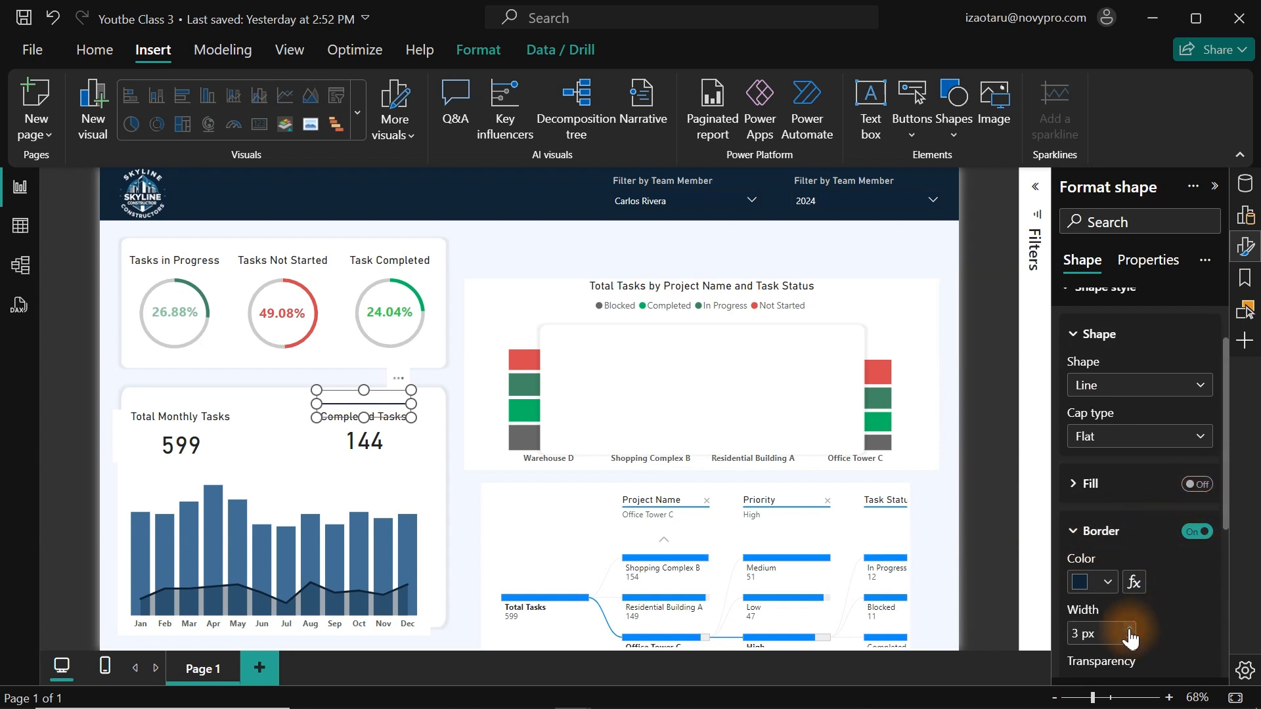
left_click(1129, 631)
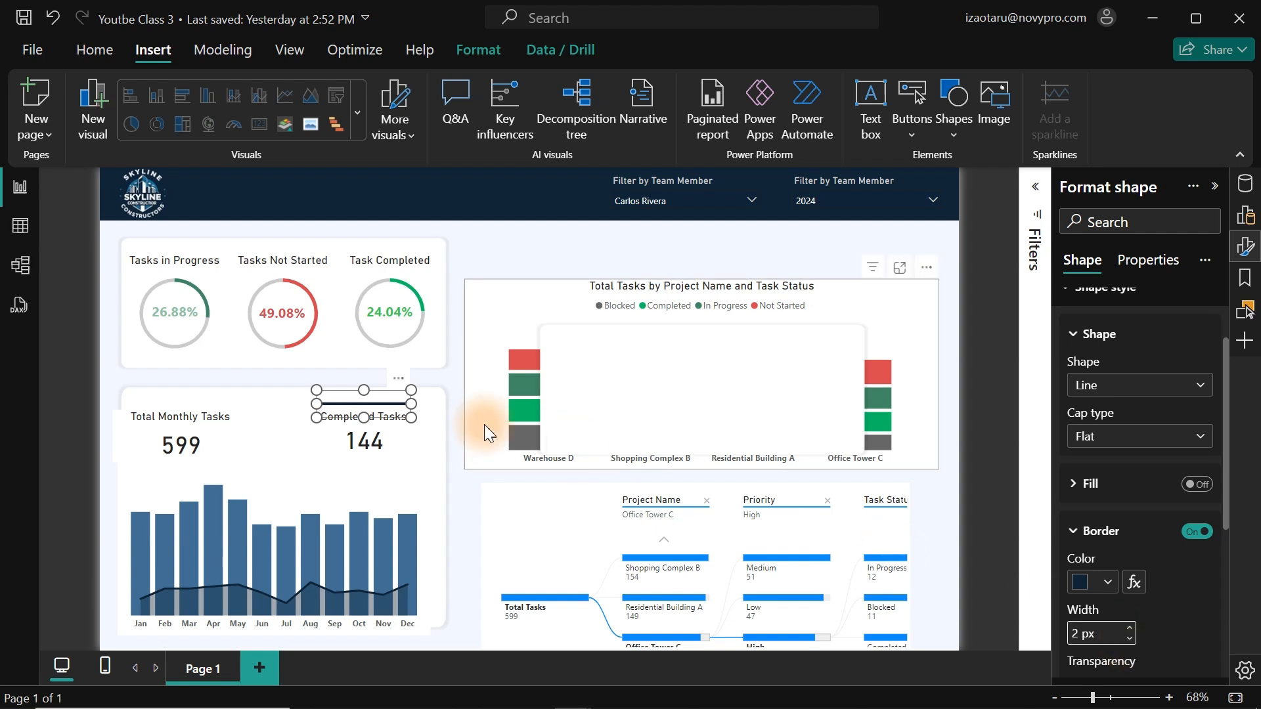
- Duplicate the accent line above the Total Monthly Tasks card and set its border to the recent medium blue
key("ctrl+v")
left_click_drag(389, 409, 204, 405)
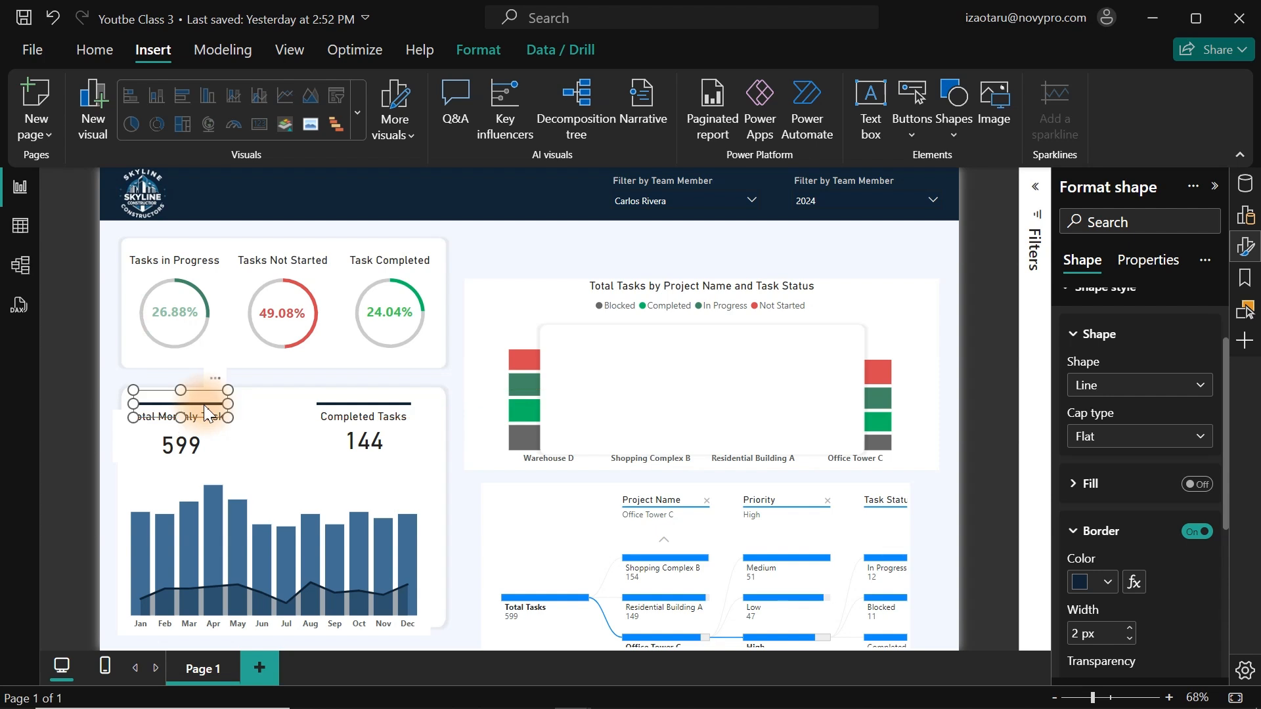
left_click(1108, 581)
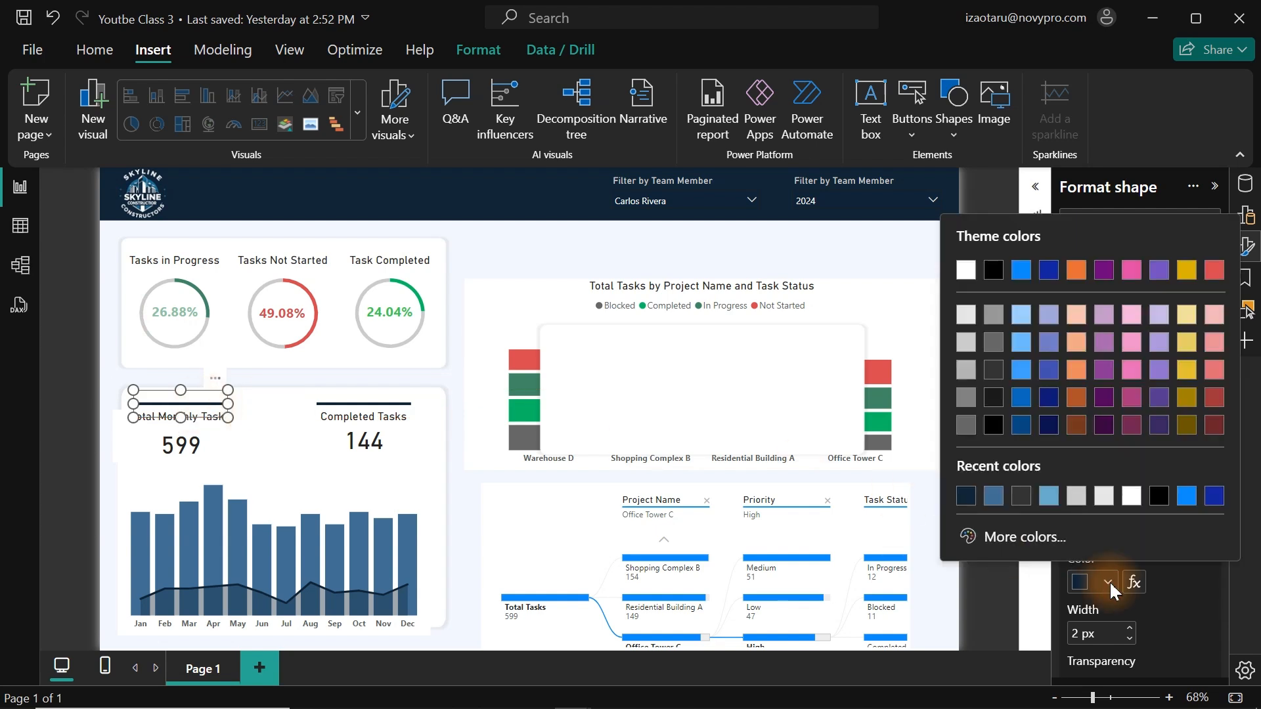
left_click(996, 497)
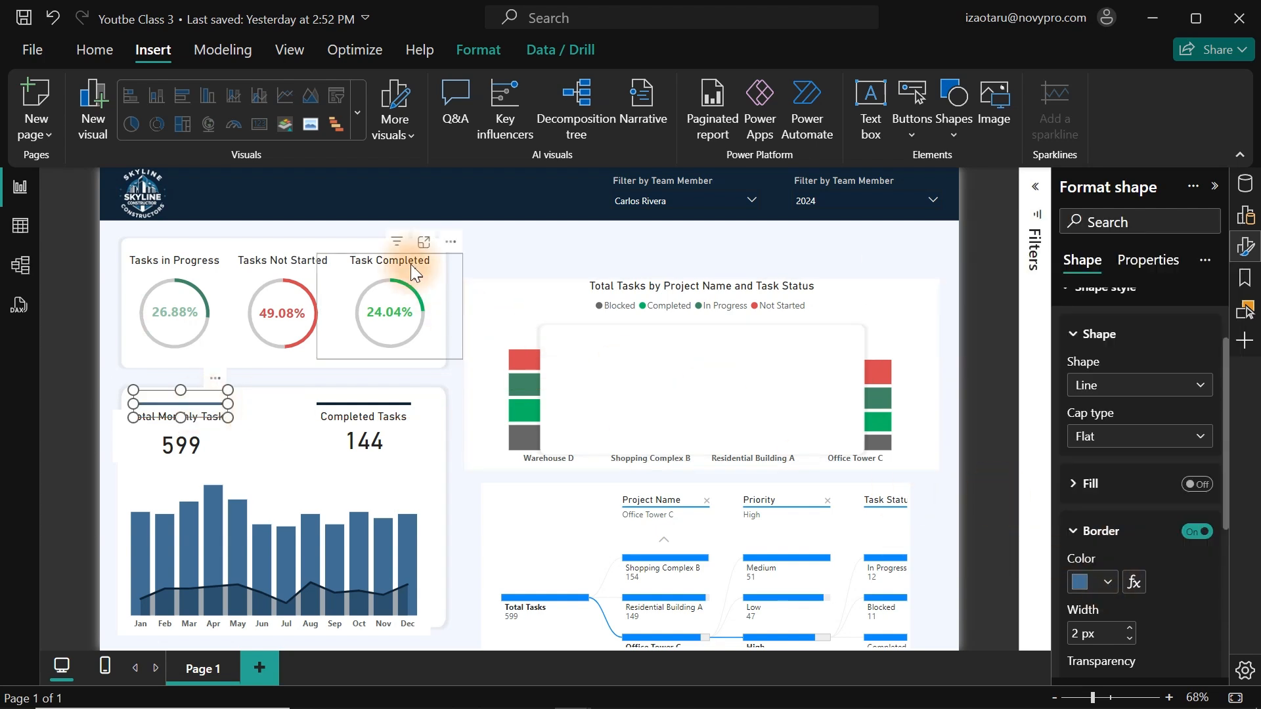
left_click(467, 193)
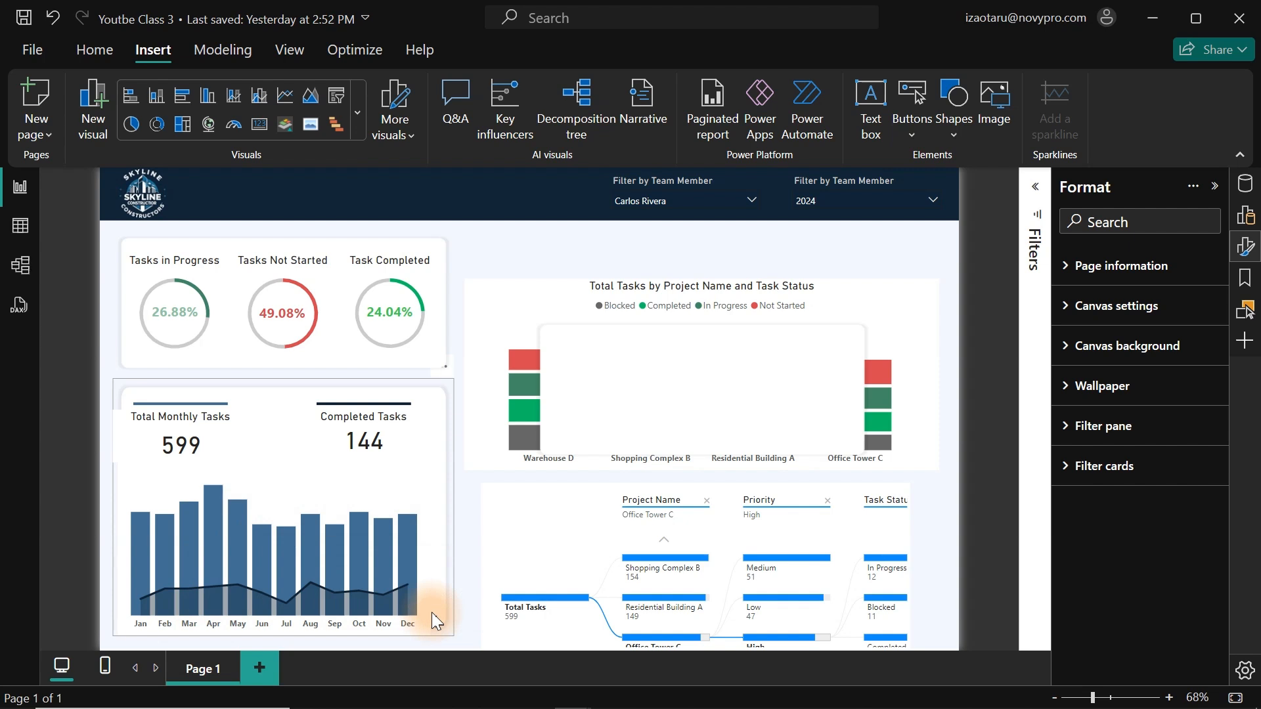
- Separate the two stacked blank cards, placing one over the project status chart and the other over the header, and narrow the header one
left_click(710, 385)
left_click_drag(711, 385, 646, 301)
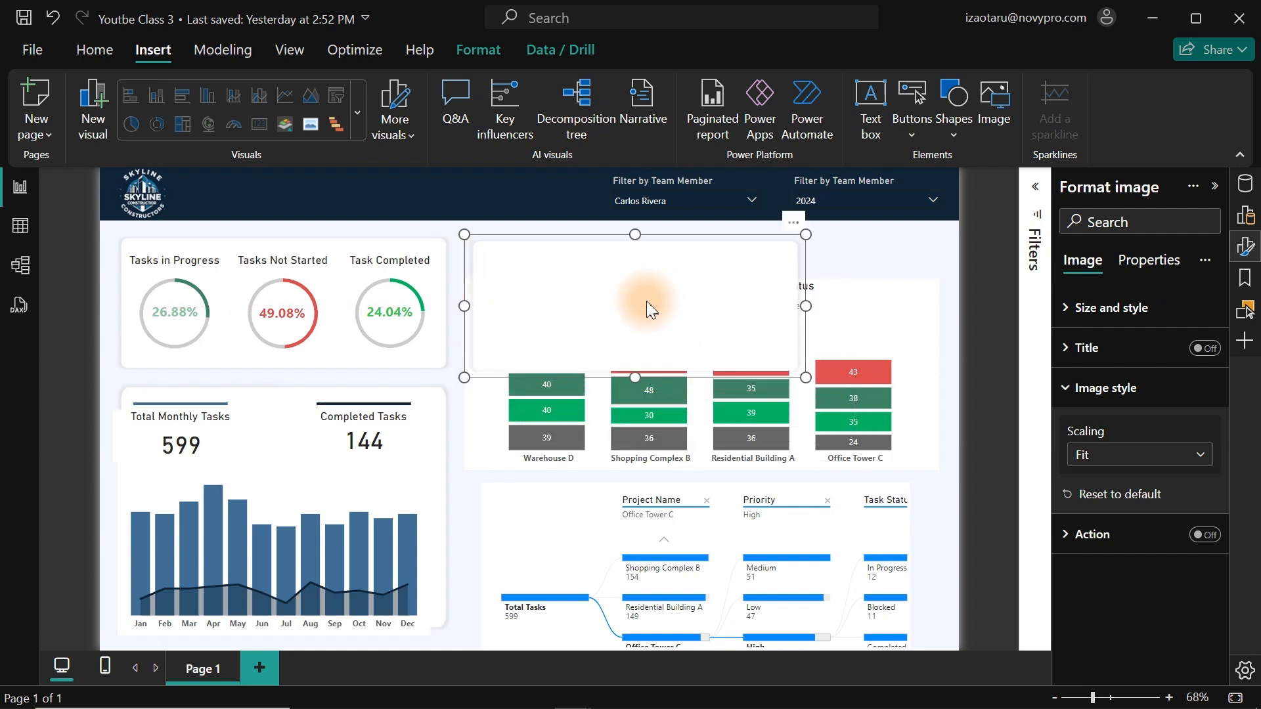
left_click_drag(646, 301, 329, 191)
left_click(612, 278)
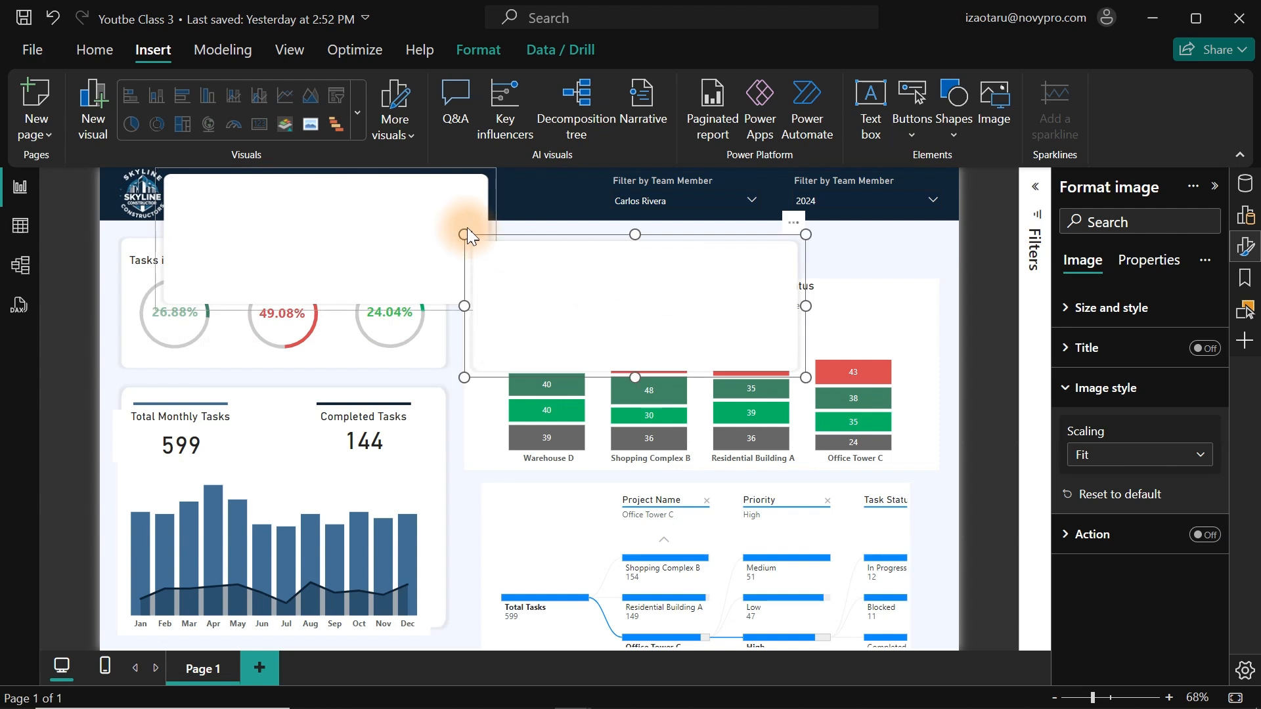
left_click(397, 223)
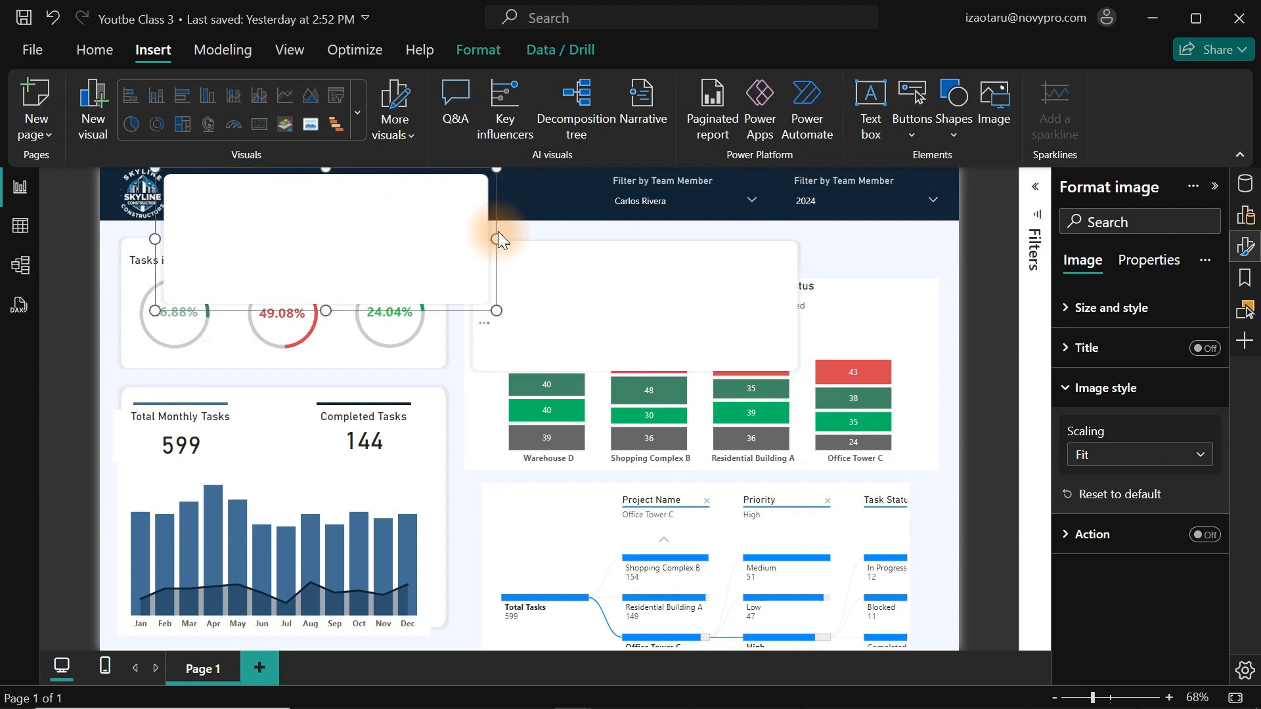
left_click_drag(498, 239, 372, 239)
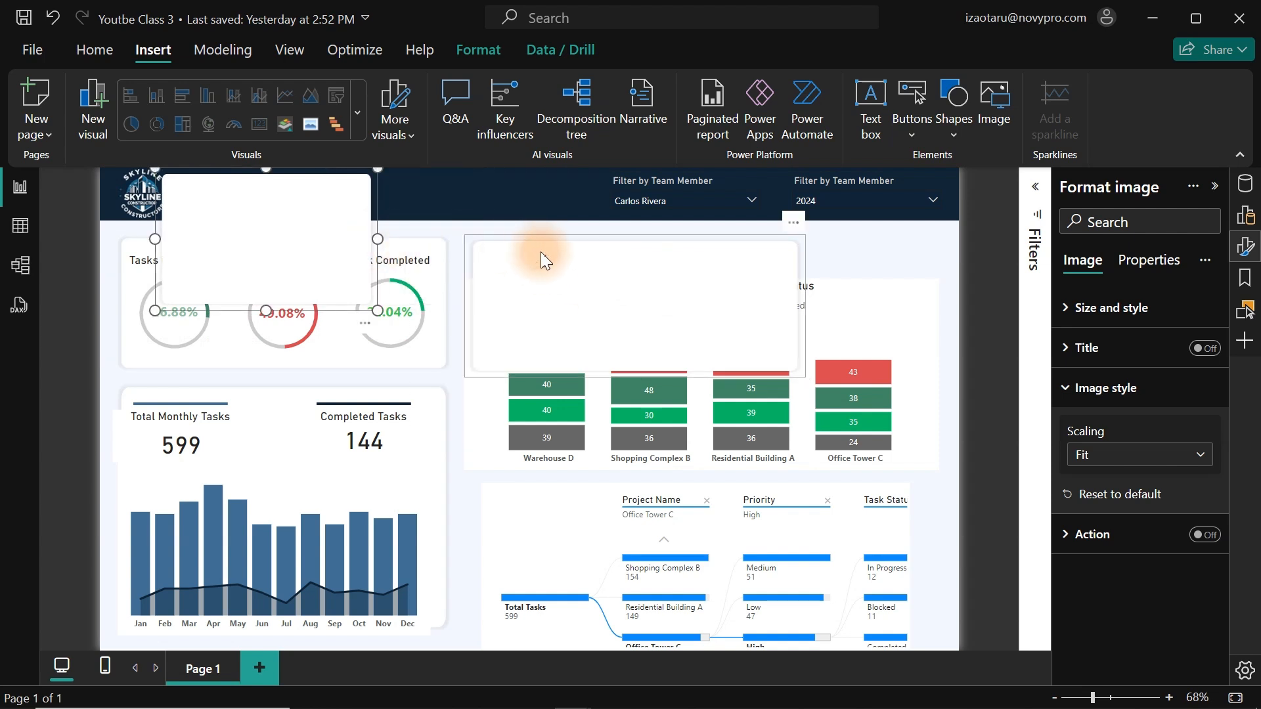
- Stretch the blank card over the project status chart in width and height until it covers the whole chart
left_click(566, 266)
left_click_drag(568, 262, 568, 261)
left_click_drag(806, 303, 959, 318)
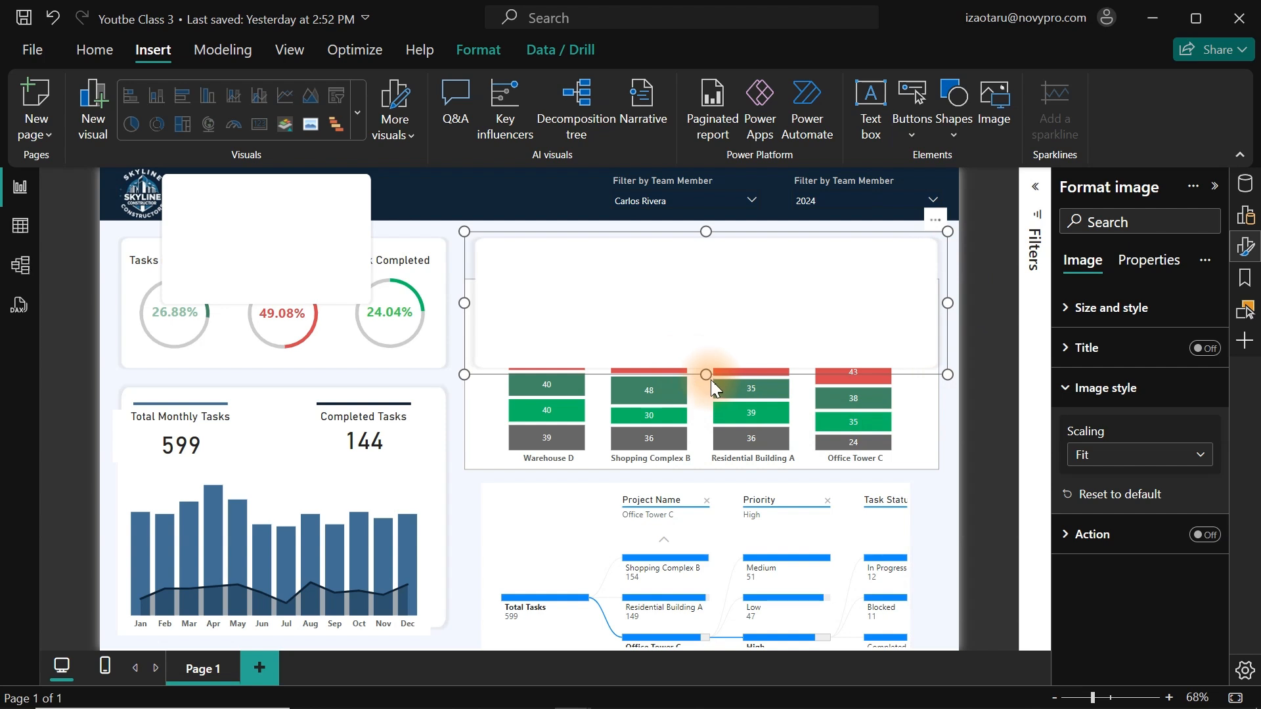
left_click_drag(710, 380, 711, 472)
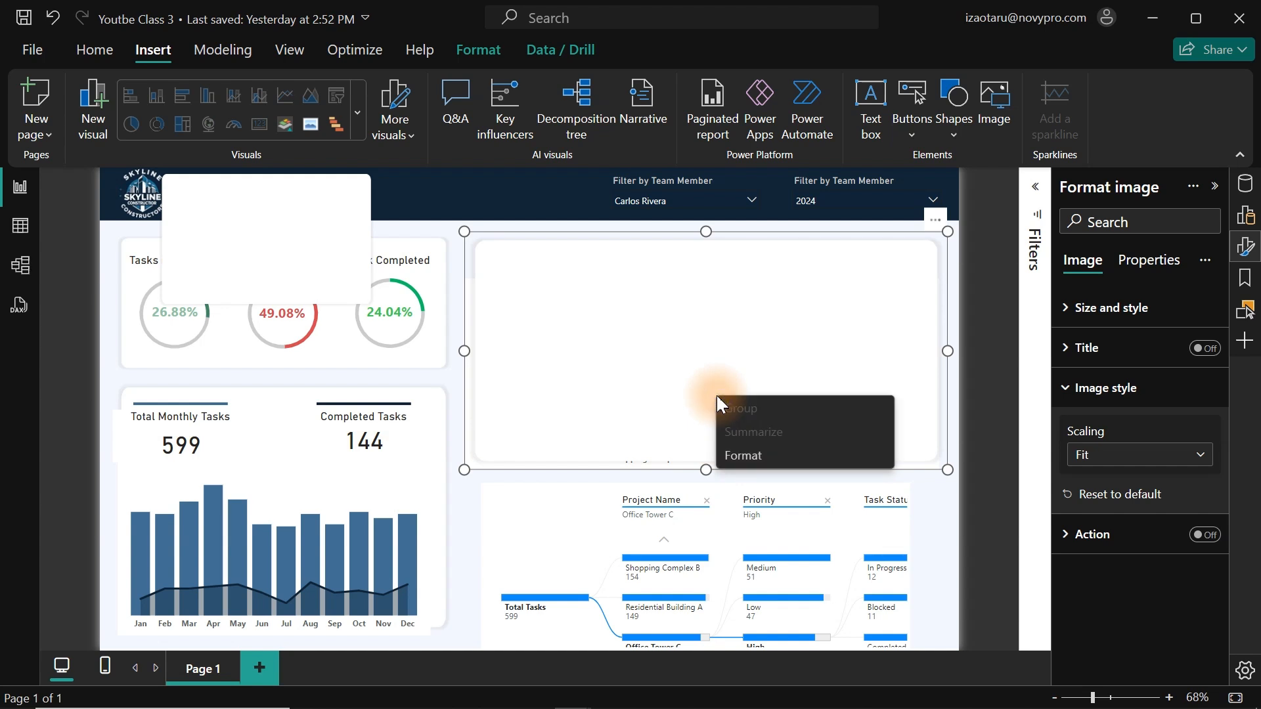
- Send the enlarged background card to the back, behind the project status chart
left_click(485, 47)
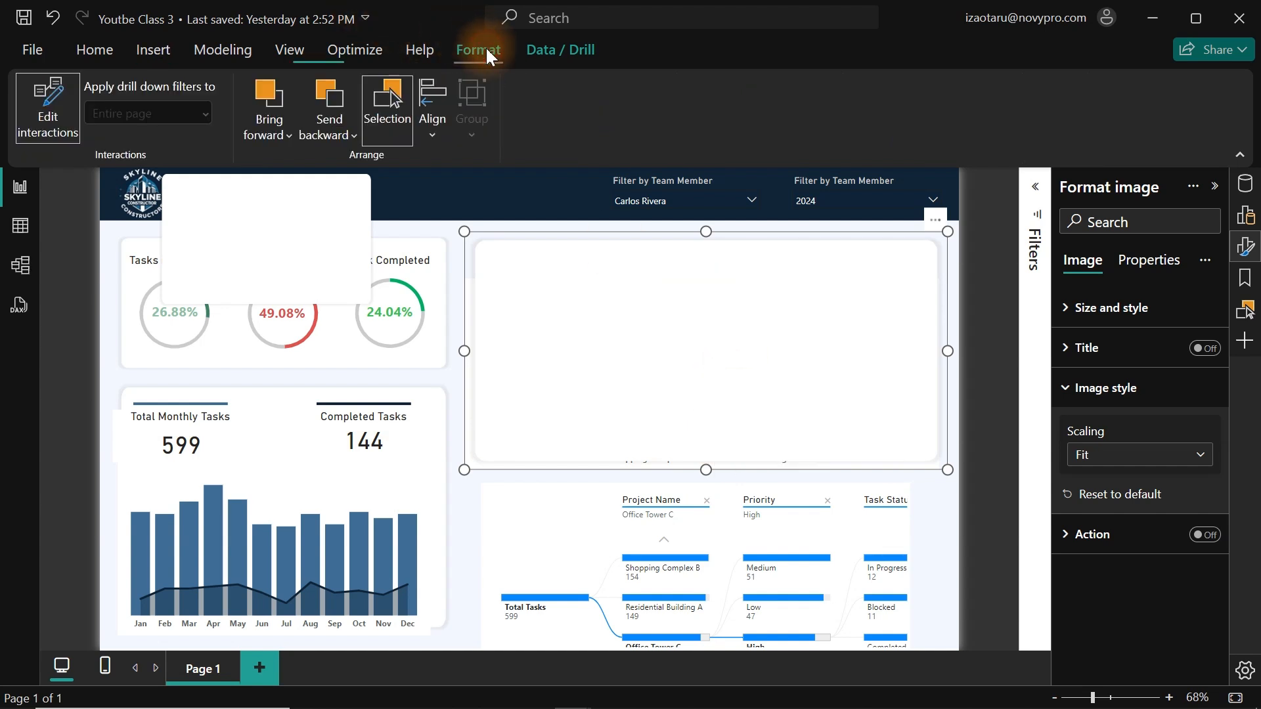
left_click(331, 128)
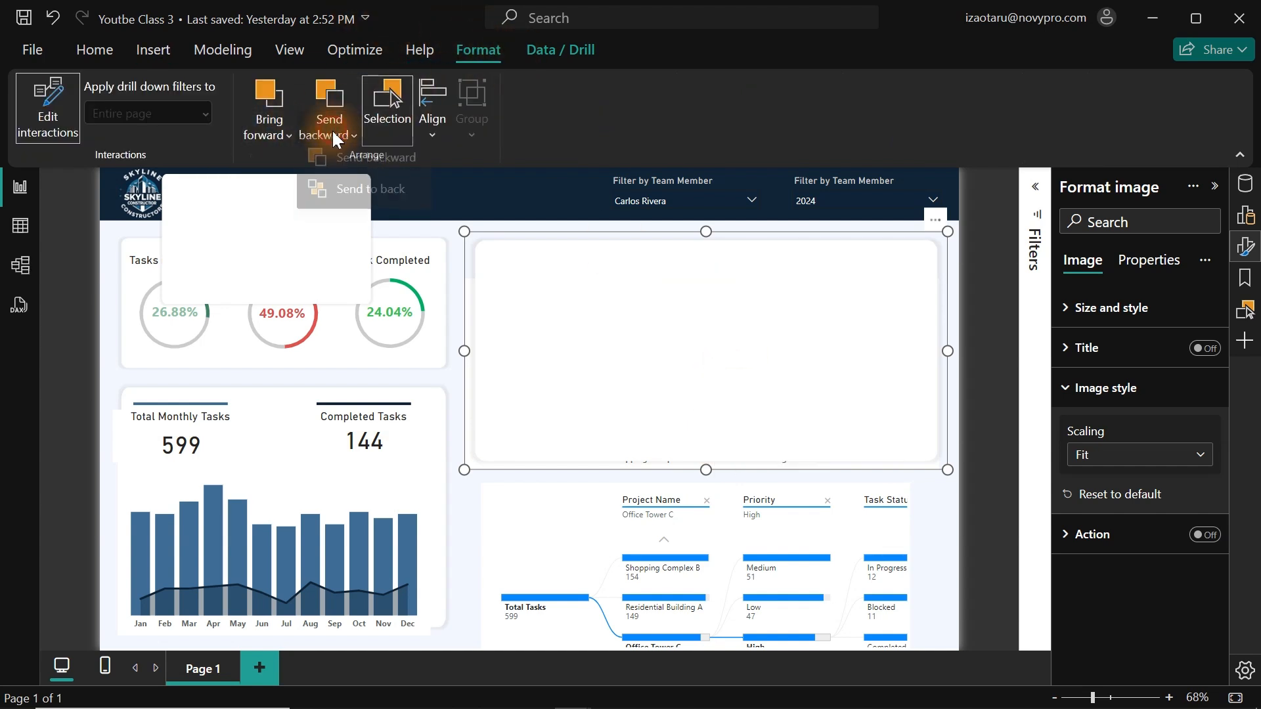
left_click(353, 197)
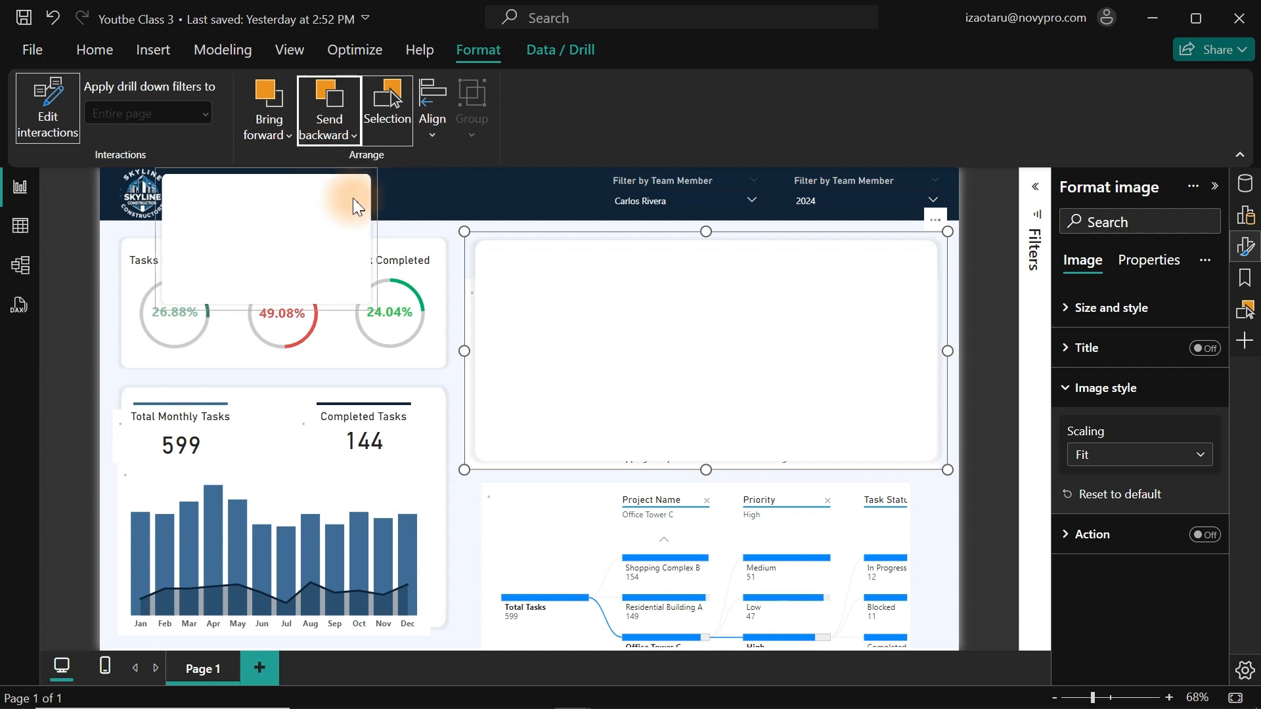
left_click(530, 189)
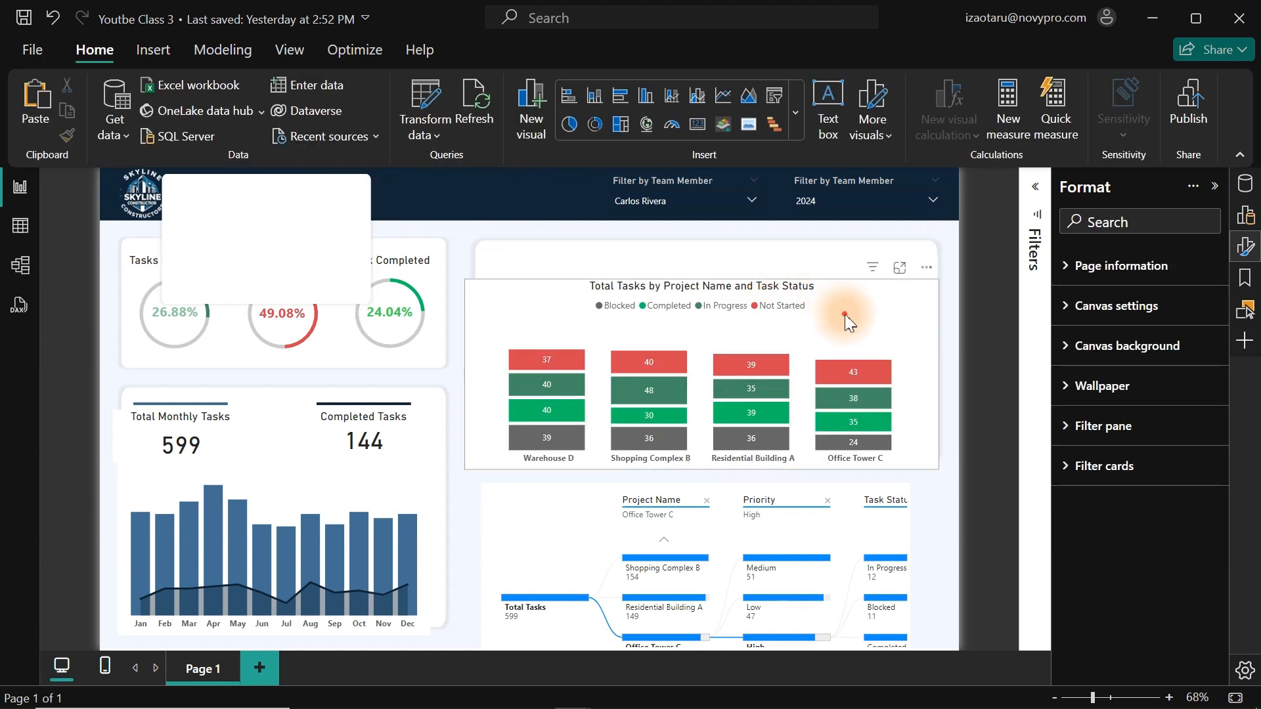
- Move the project status chart up onto its background card and shorten the card to fit the chart
mouse_move(845, 314)
left_mouse_down()
mouse_move(846, 278)
mouse_move(847, 289)
left_mouse_up()
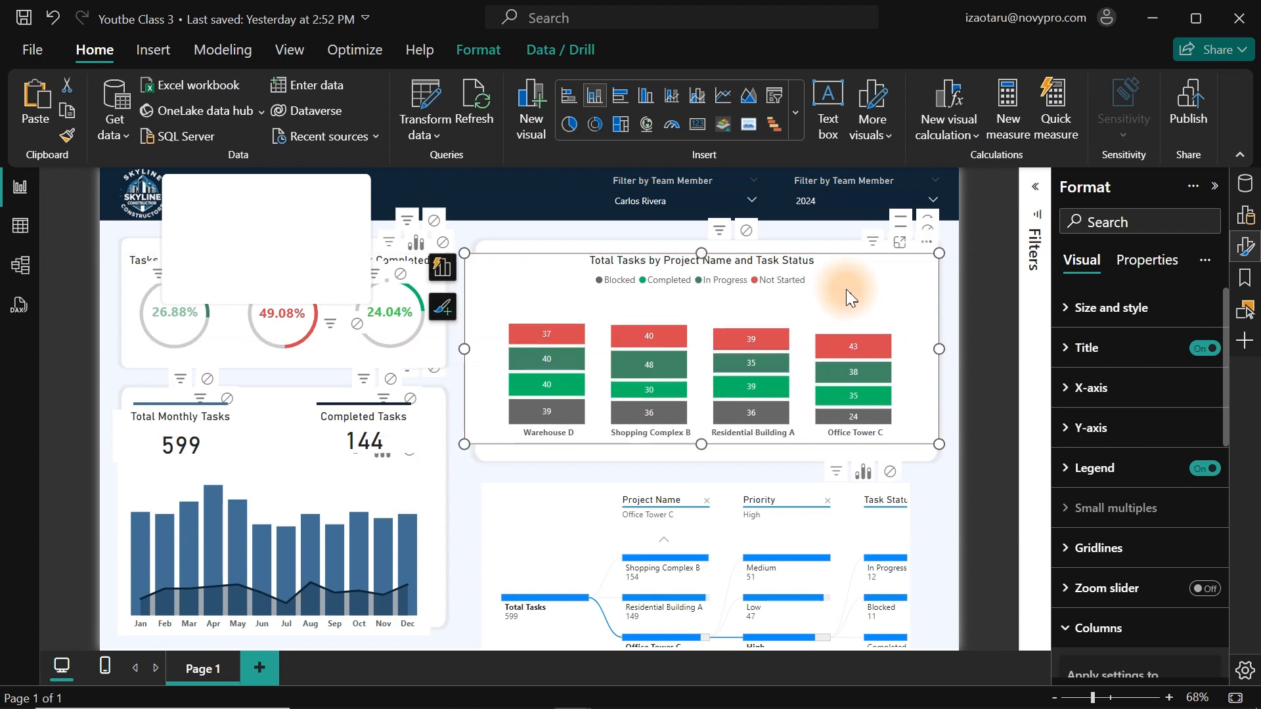
left_click(793, 456)
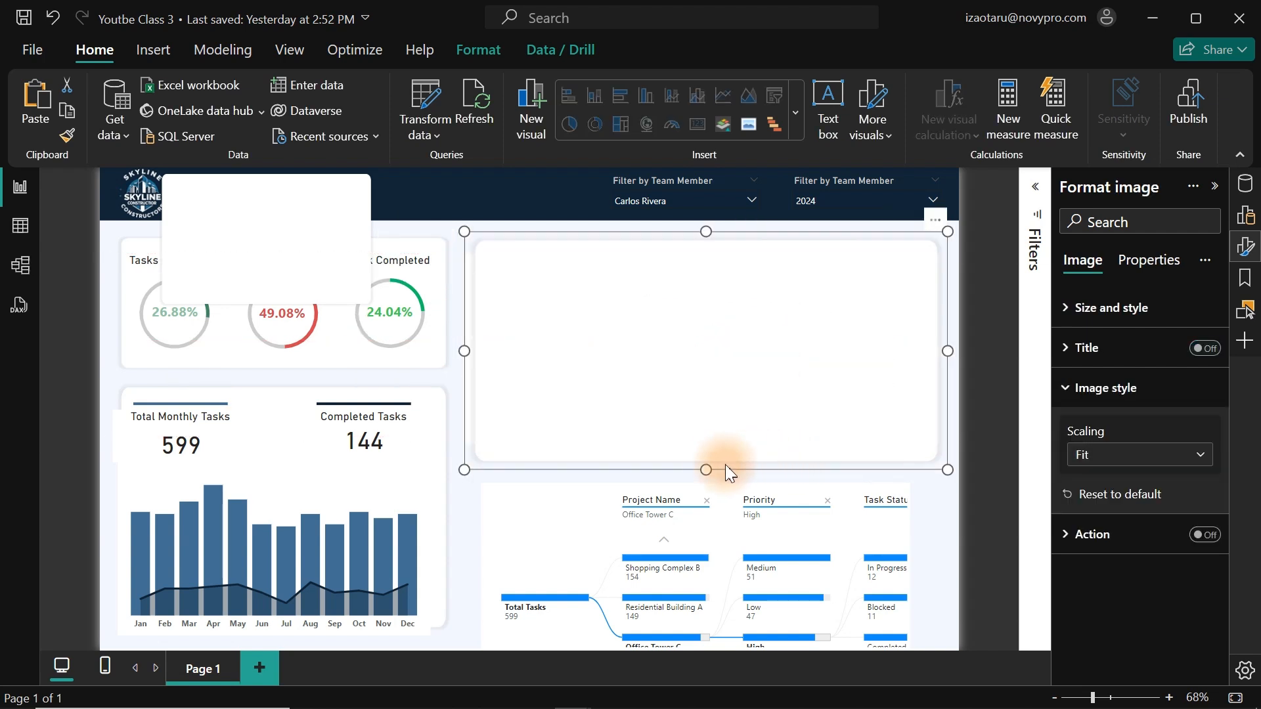
left_click_drag(710, 473, 708, 451)
left_click(747, 462)
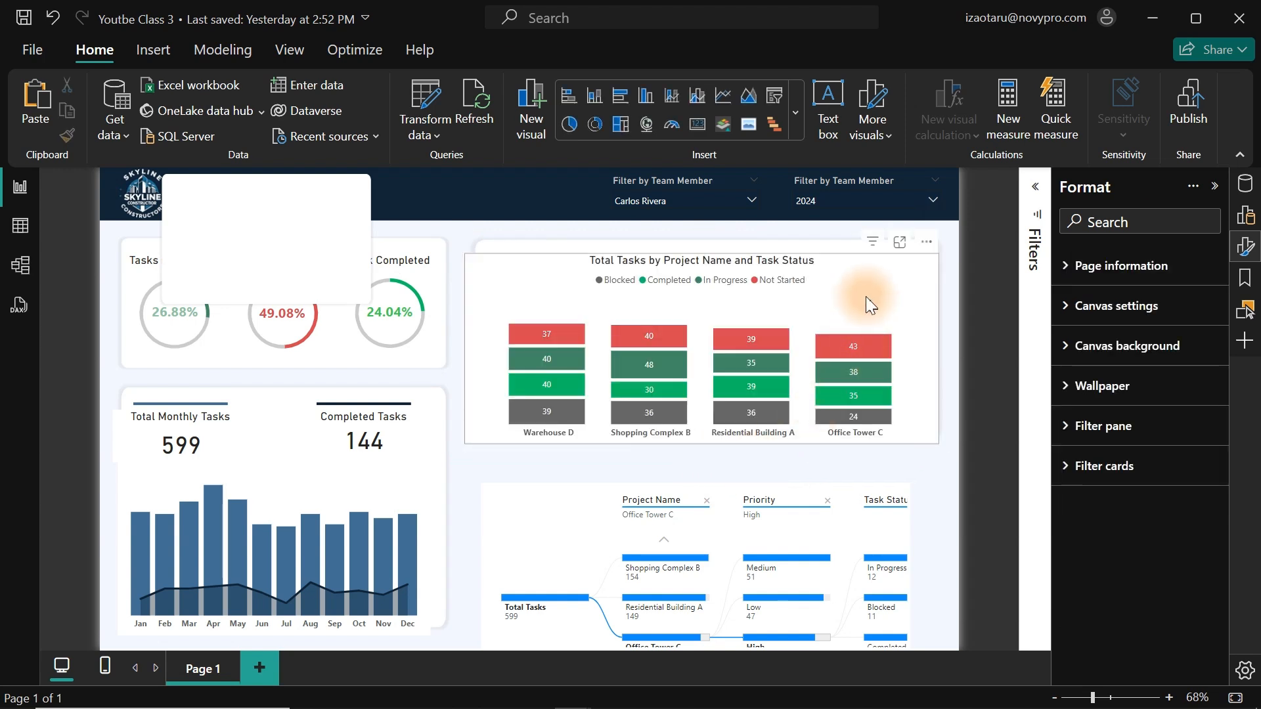
left_click_drag(866, 295, 862, 282)
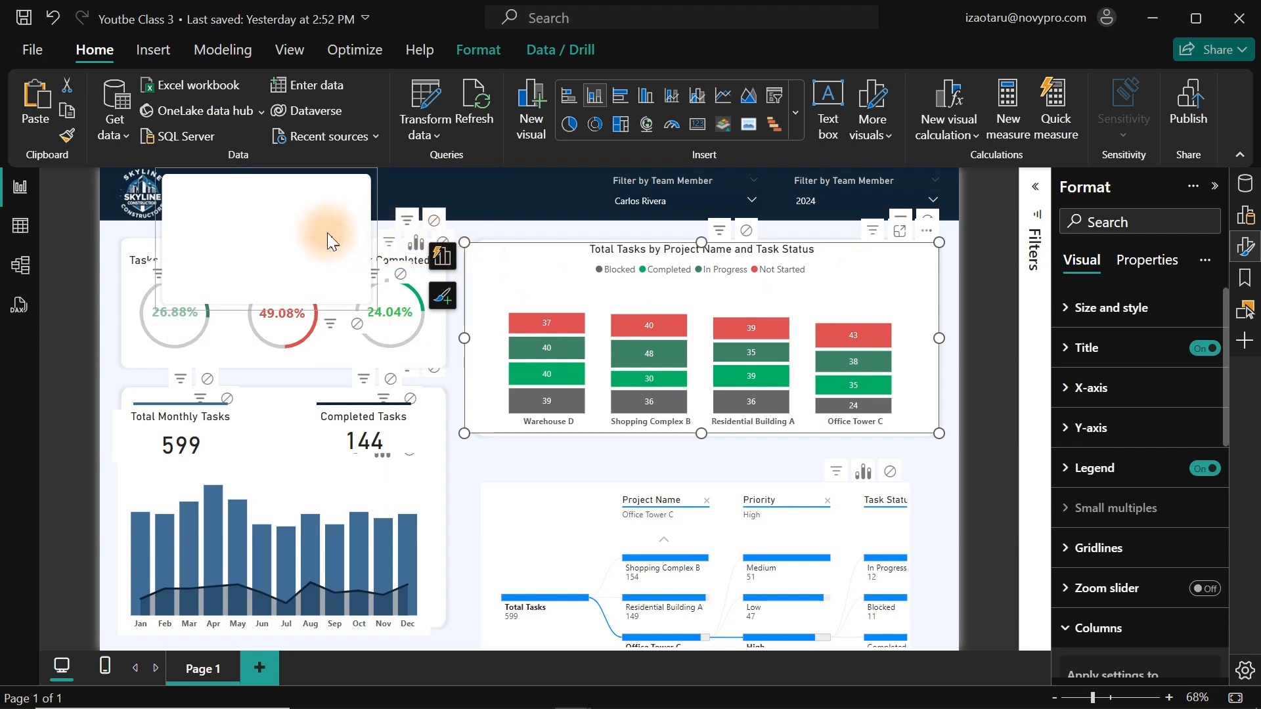
- Move the remaining blank card to the decomposition tree, enlarge it to cover that area, and shift the tree up within it
left_click_drag(325, 232, 944, 558)
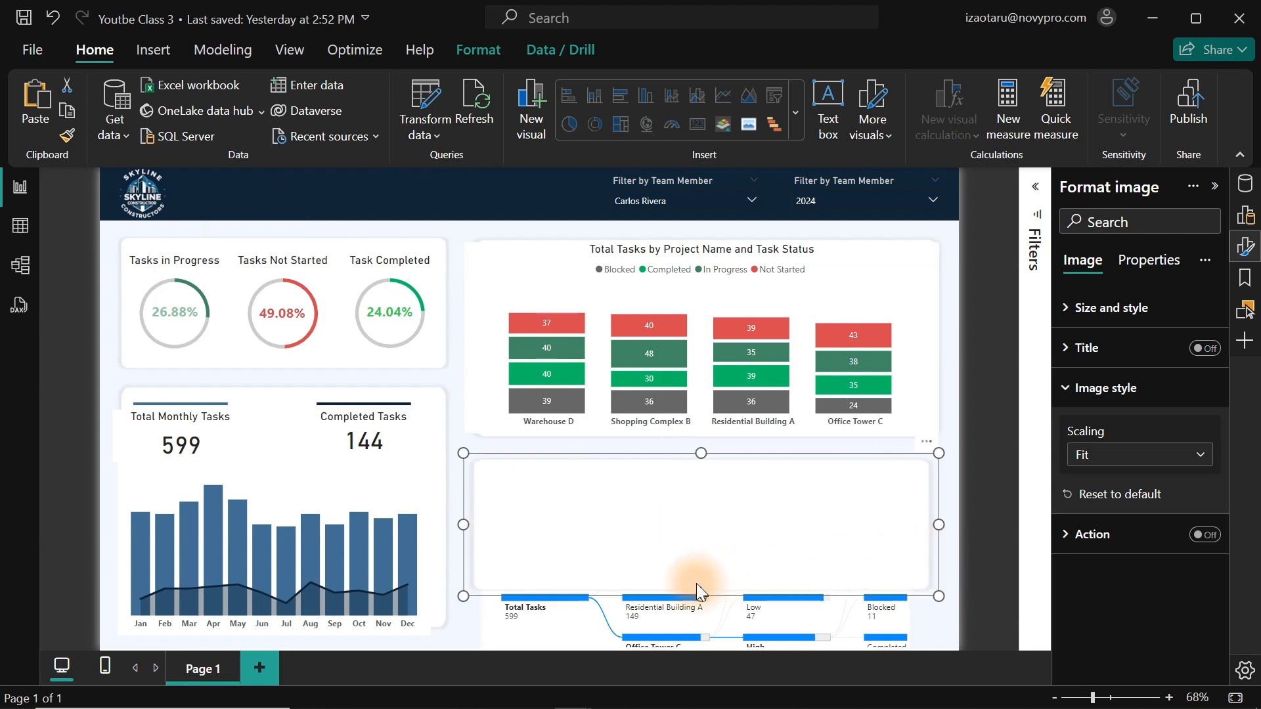
left_click_drag(697, 596, 700, 636)
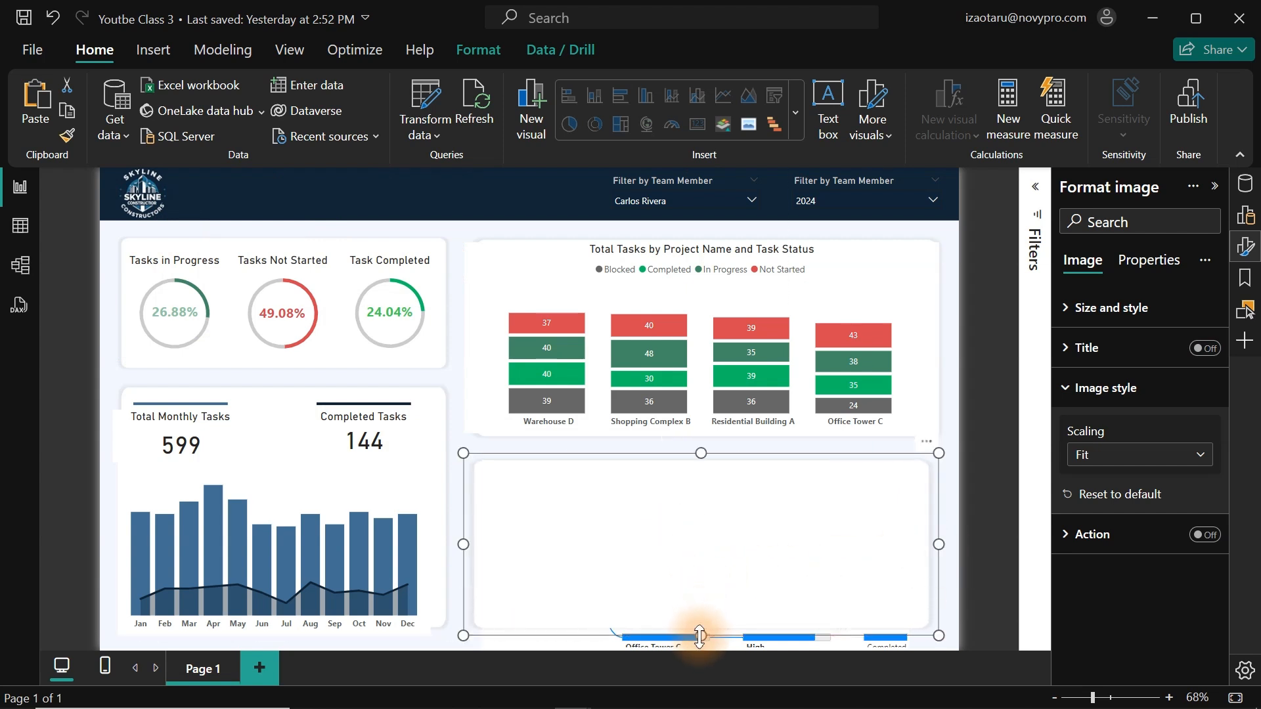
left_click(583, 643)
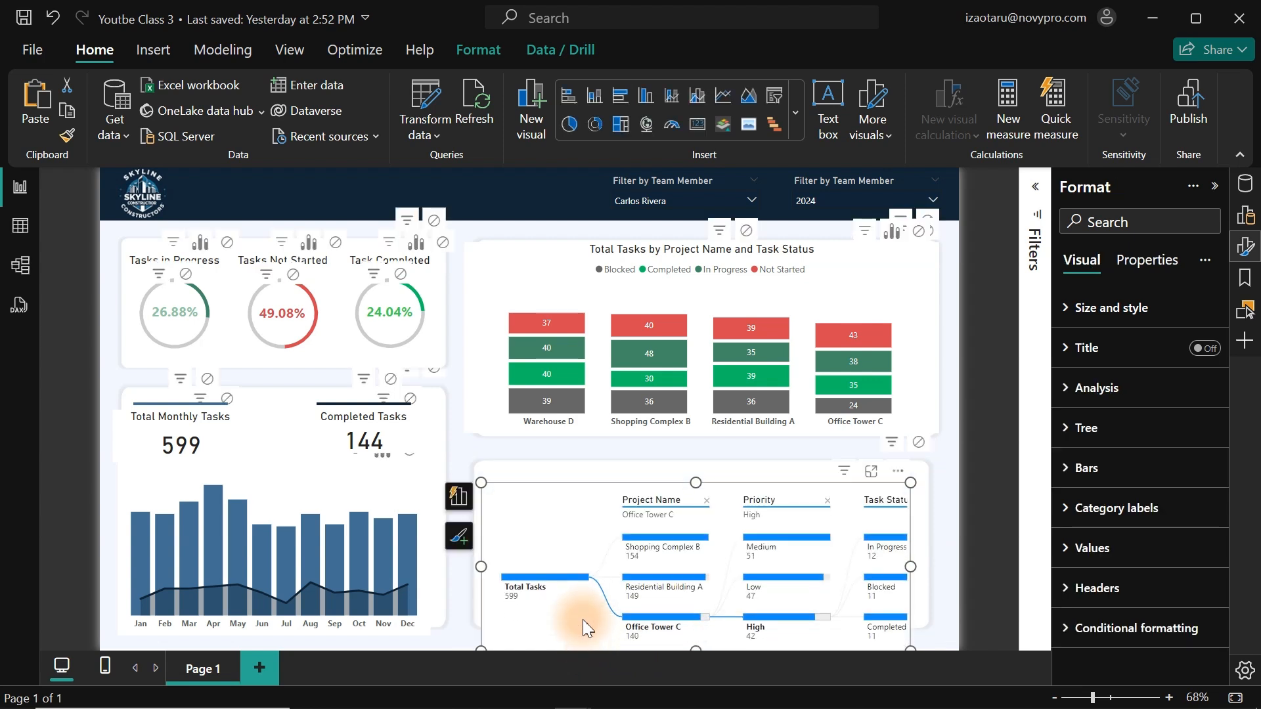
left_click_drag(581, 507, 586, 491)
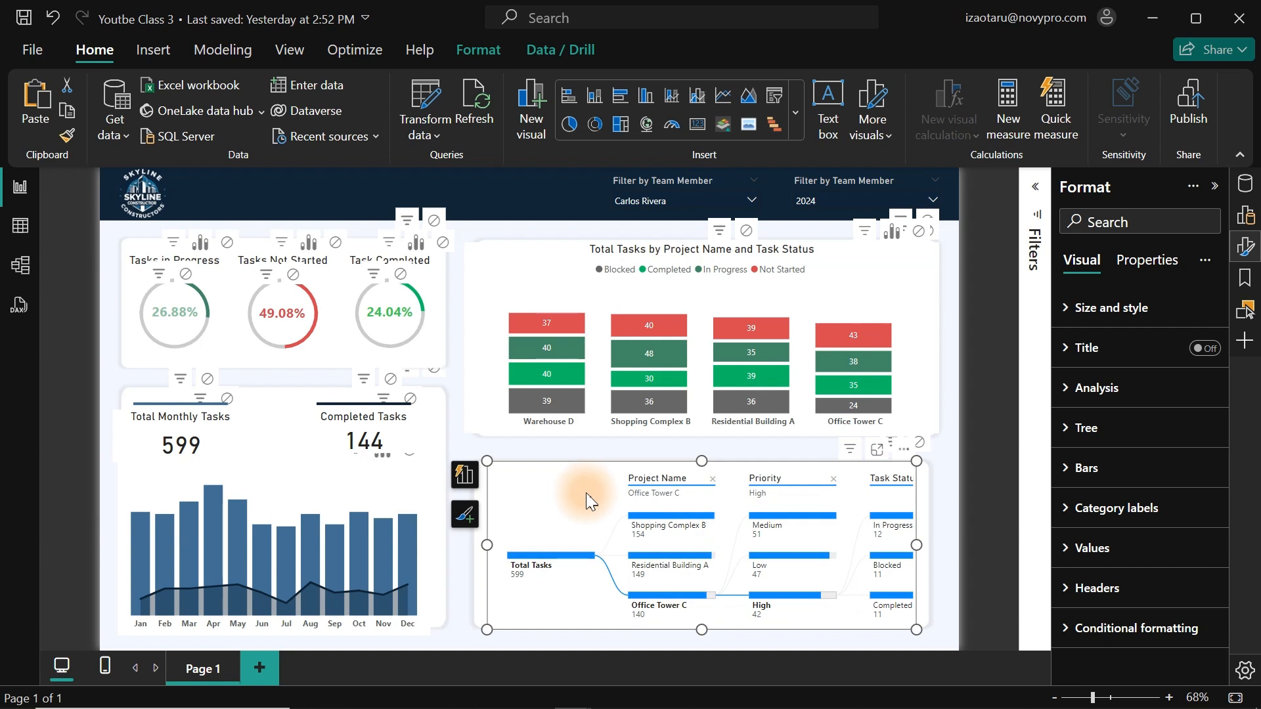
left_click(1104, 471)
- Send the blank background card over the decomposition tree to the back, behind the tree
left_click(440, 181)
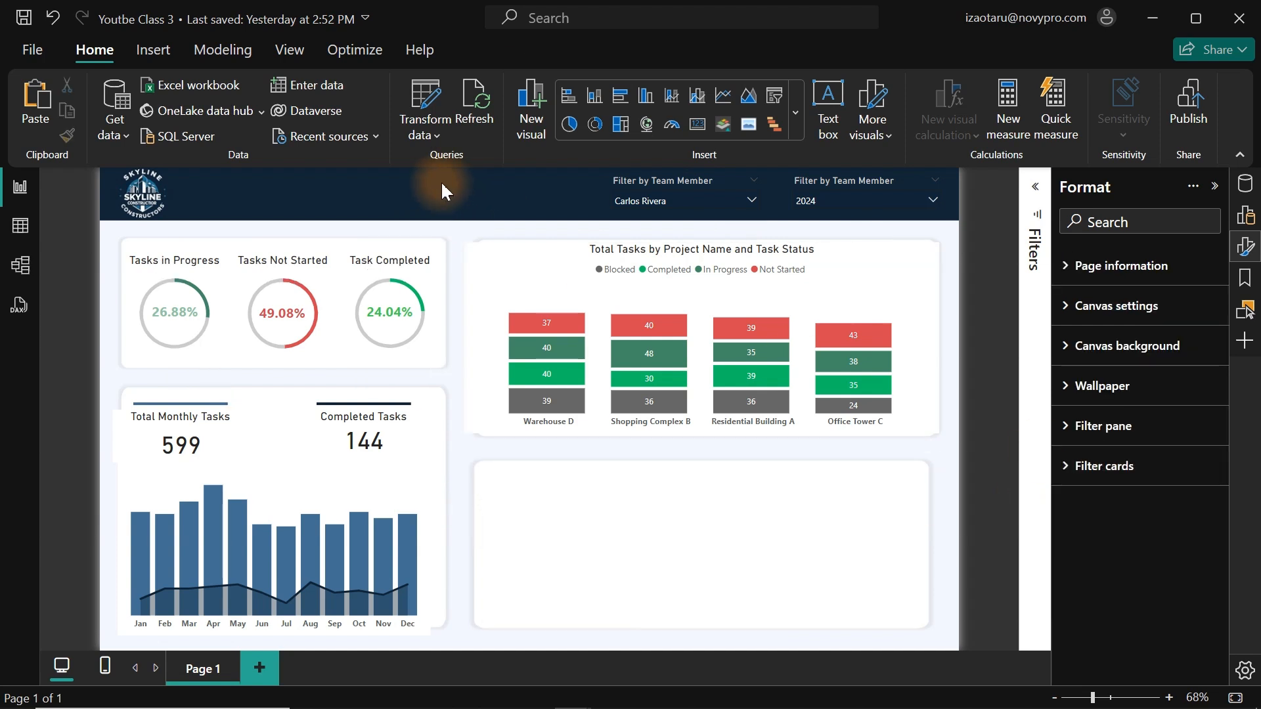
left_click(711, 534)
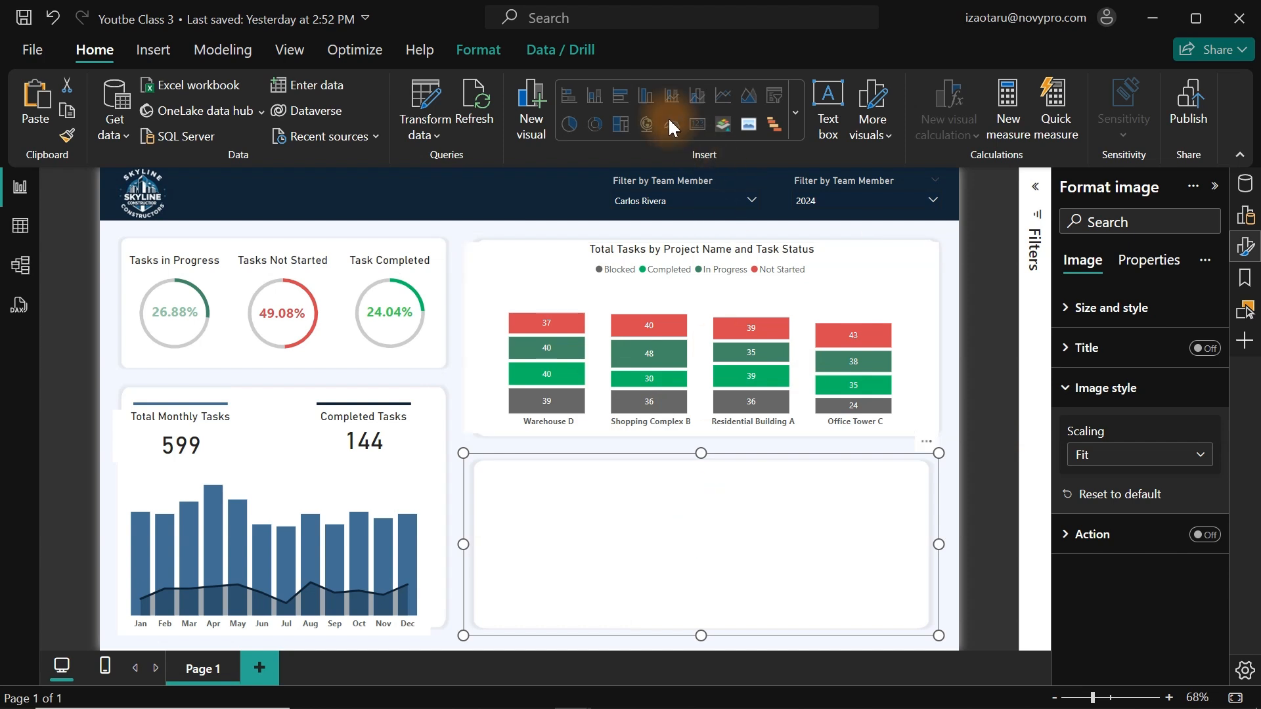
left_click(469, 50)
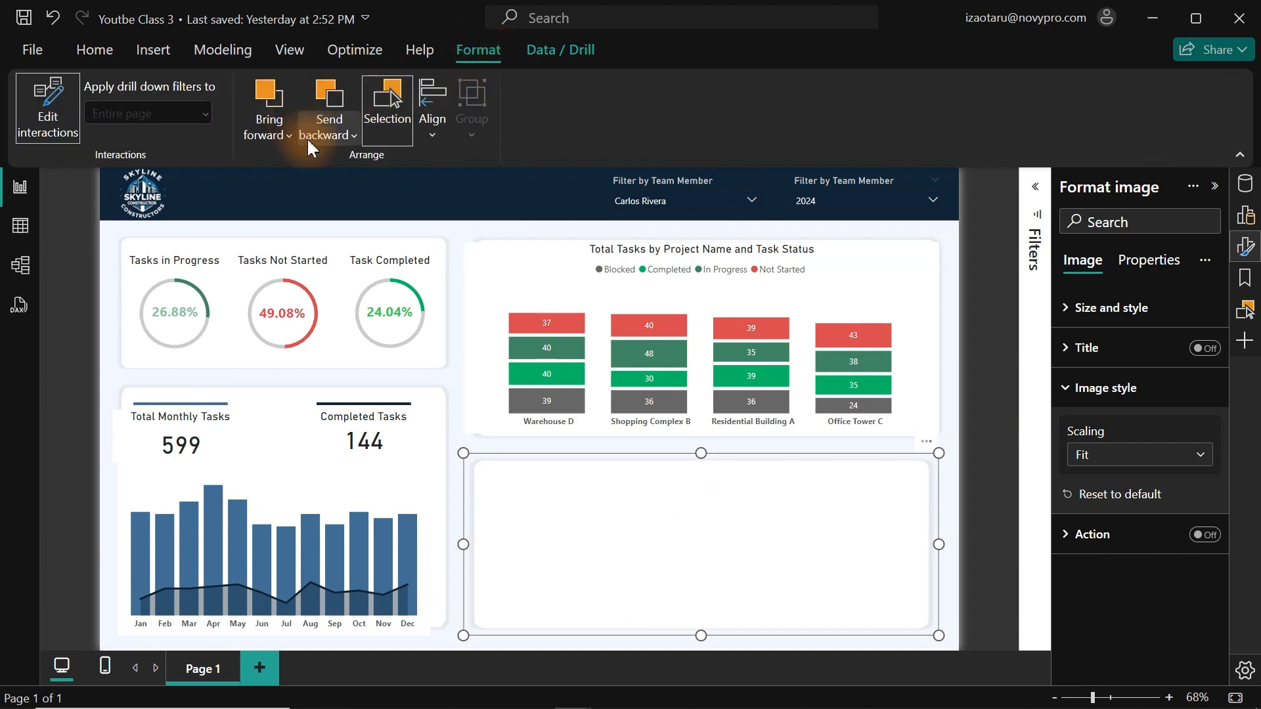
left_click(341, 137)
left_click(365, 196)
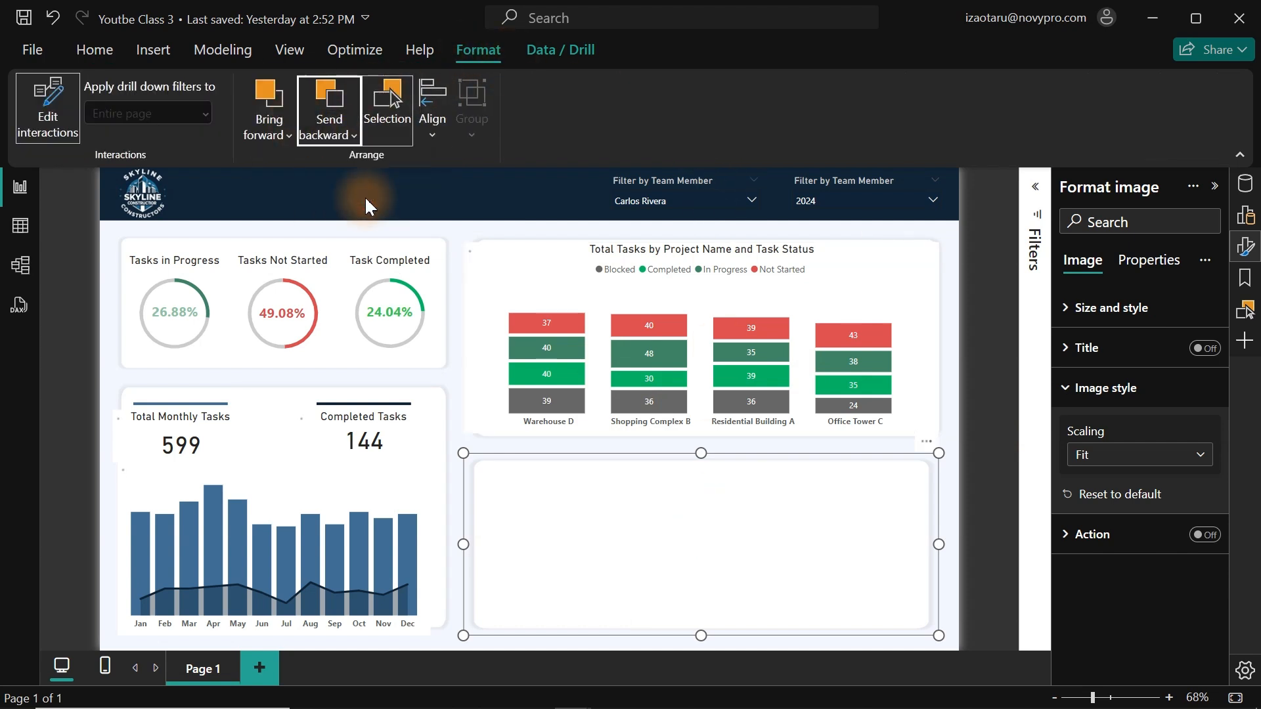
- Set the decomposition tree's positive bar color to the recent dark navy
left_click(538, 495)
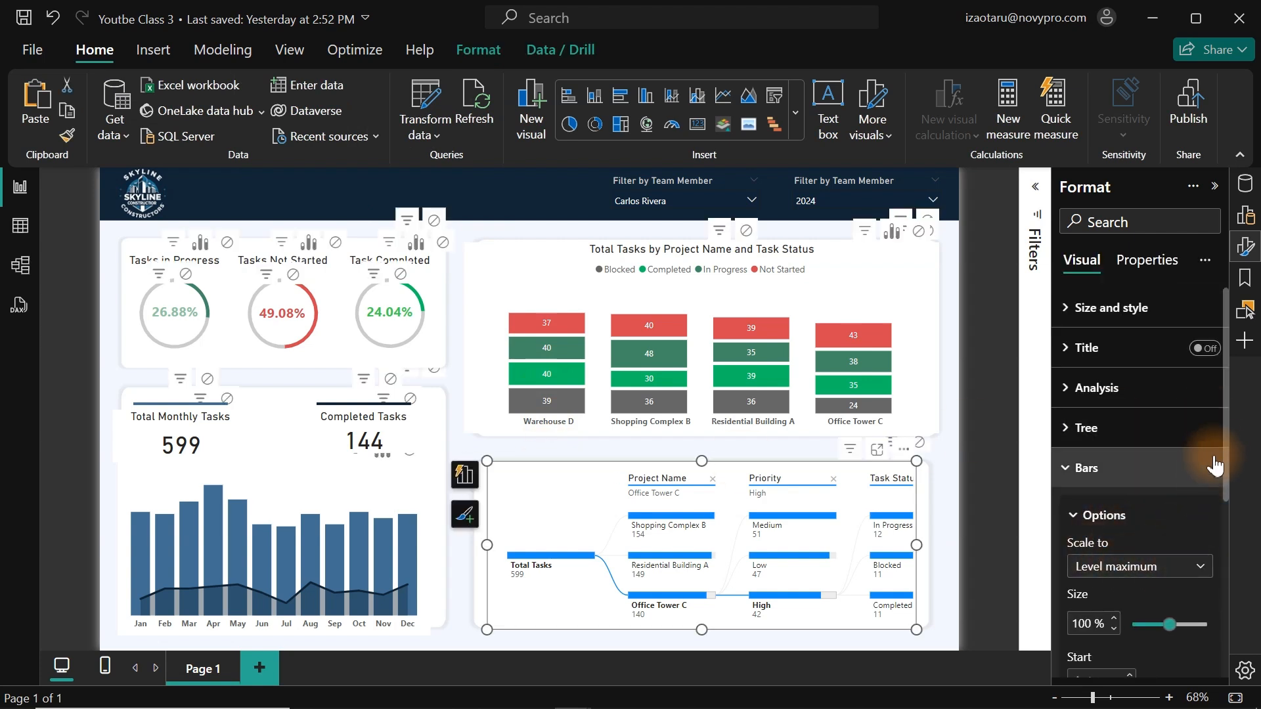
left_click_drag(1226, 419, 1239, 593)
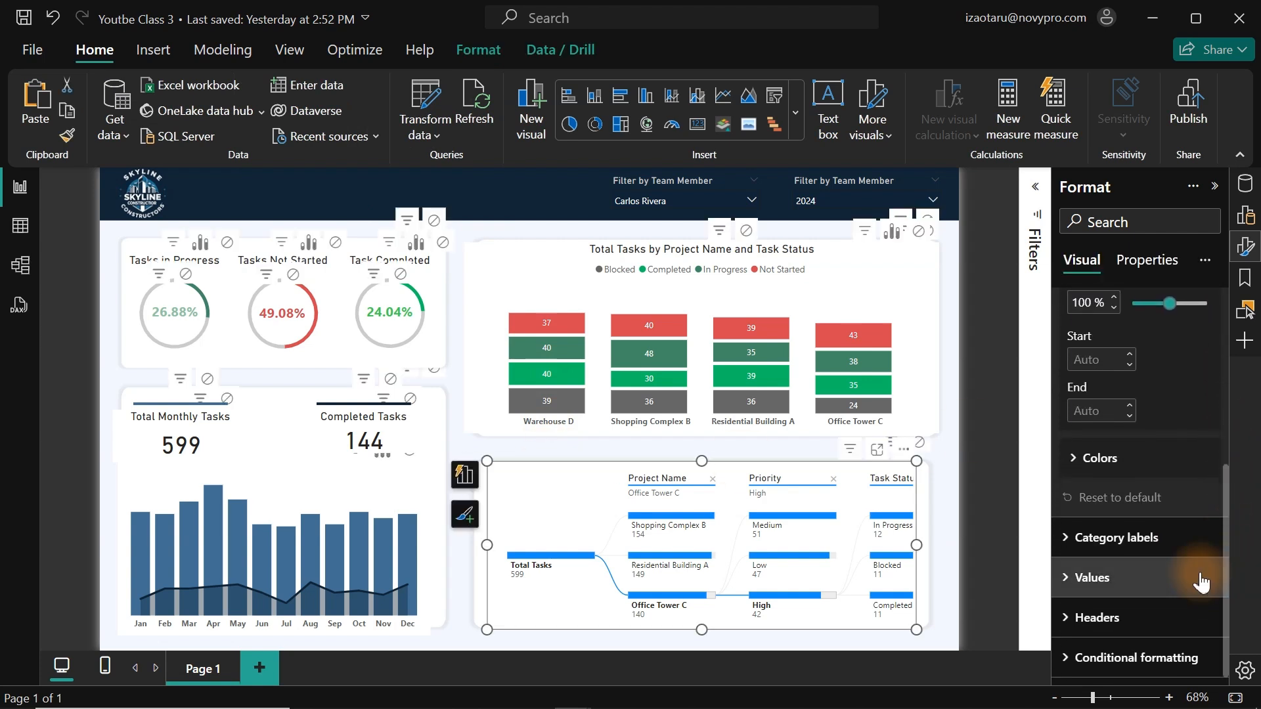
left_click(1094, 459)
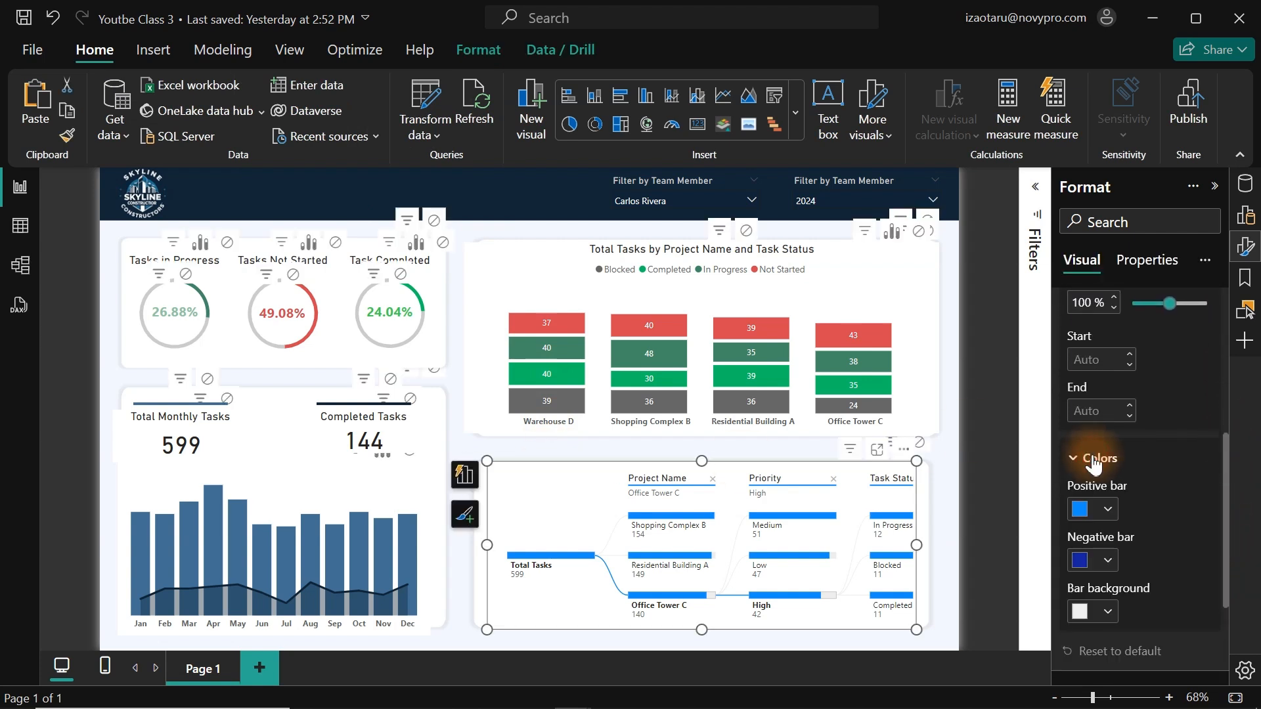
left_click(1110, 510)
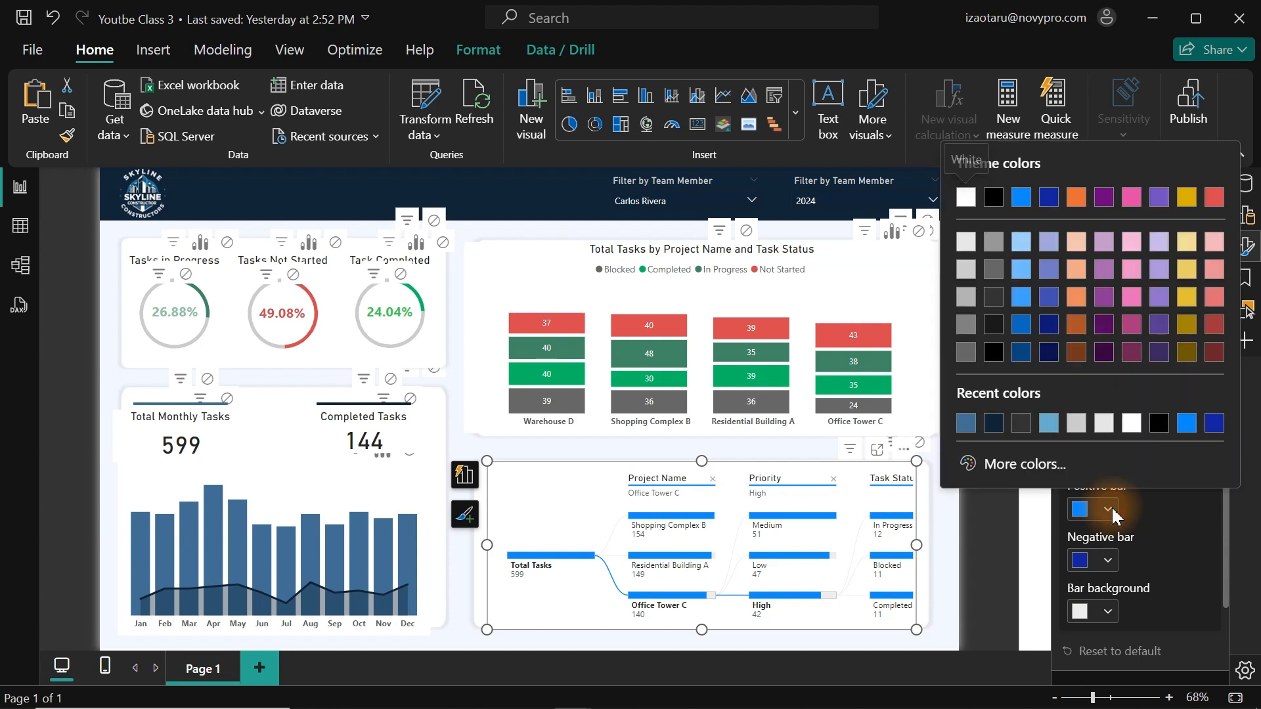
left_click(993, 427)
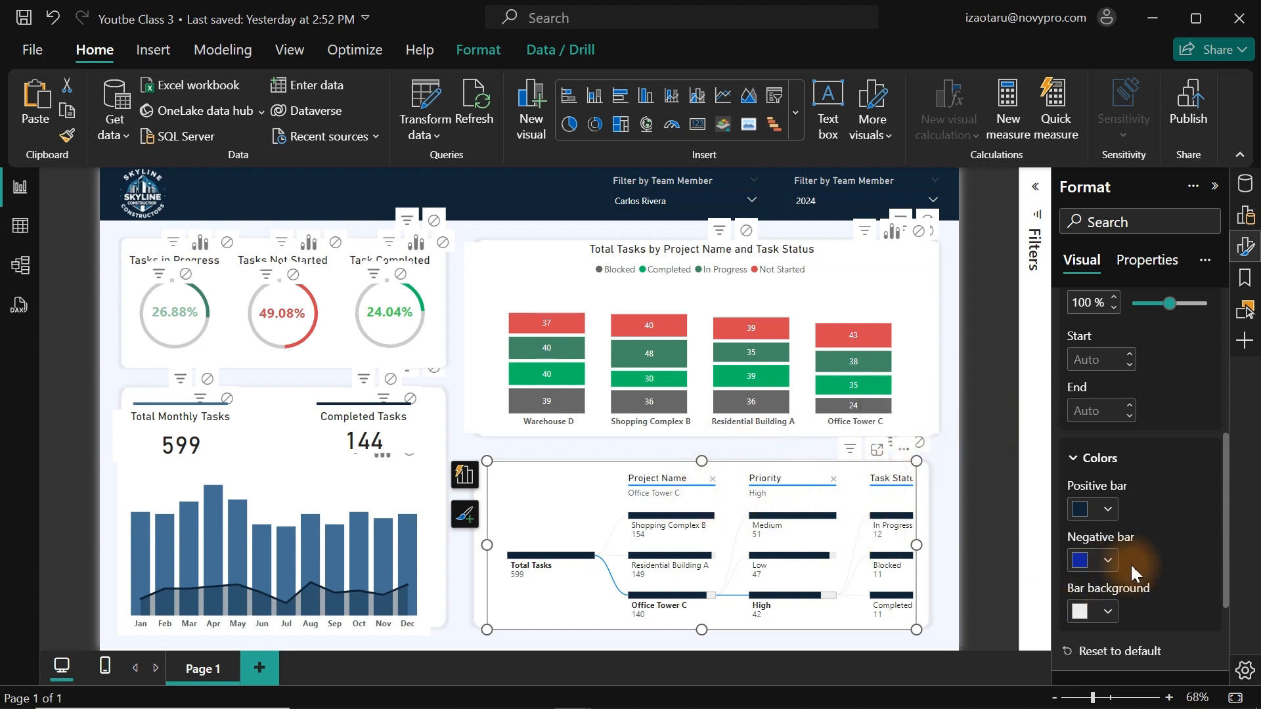
- Set the decomposition tree's negative bar color to the theme red, keeping the bar background color as it is
left_click(1104, 561)
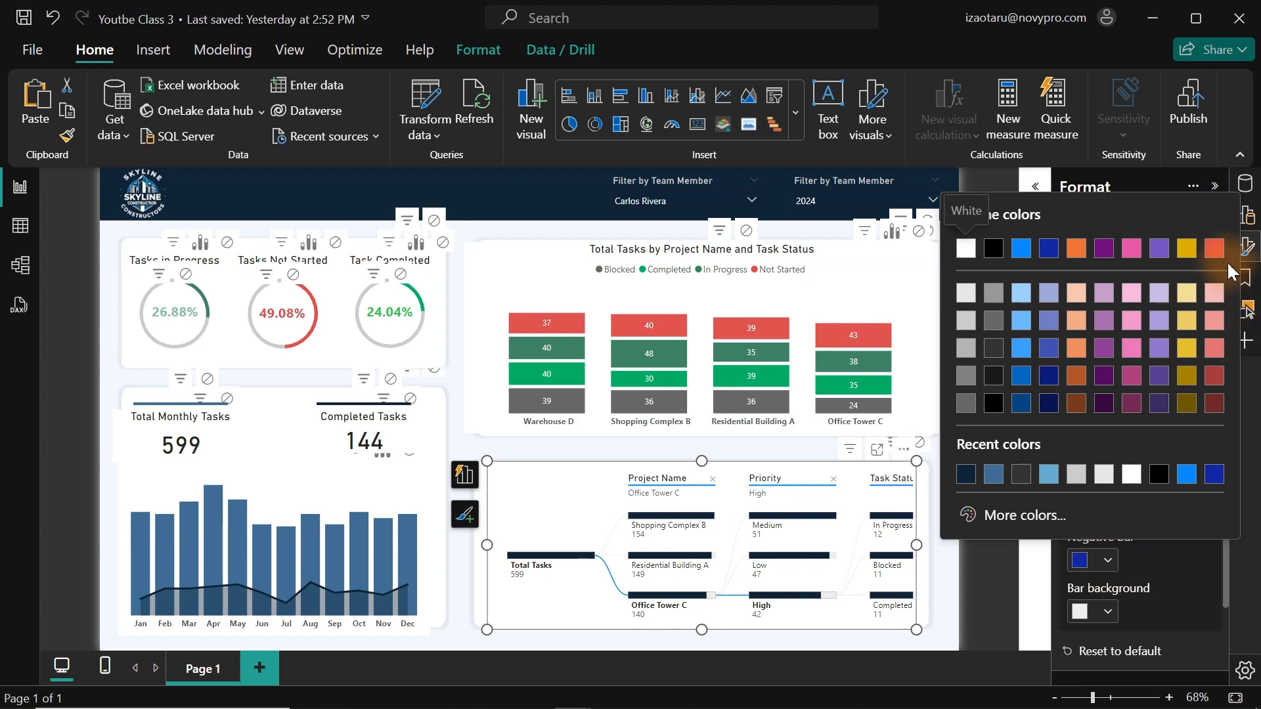
left_click(1215, 251)
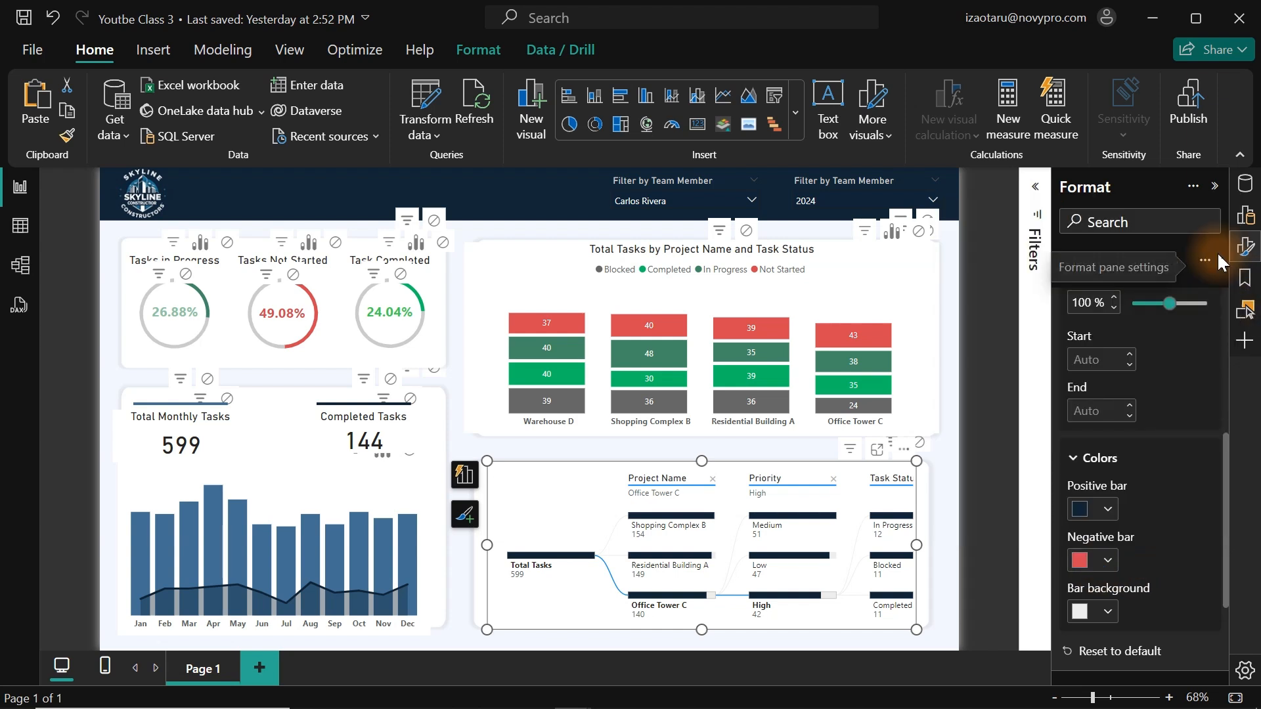
left_click(1108, 613)
left_click(1150, 604)
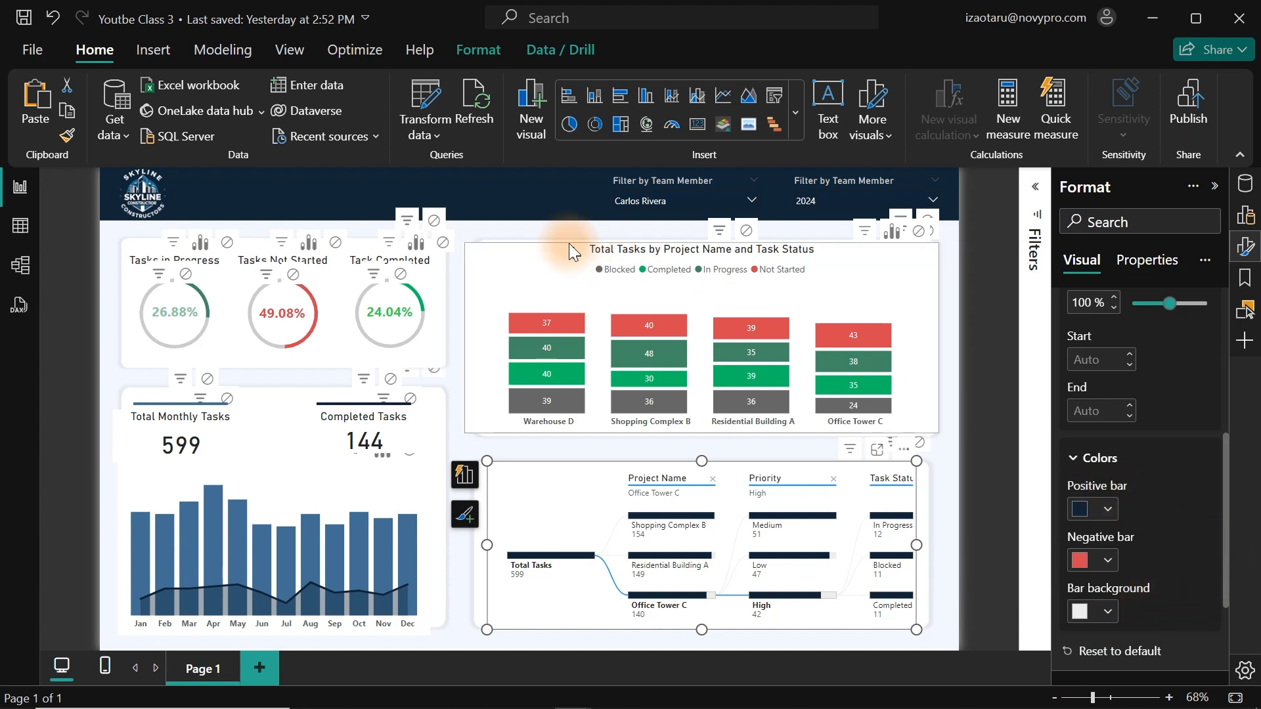
left_click(498, 195)
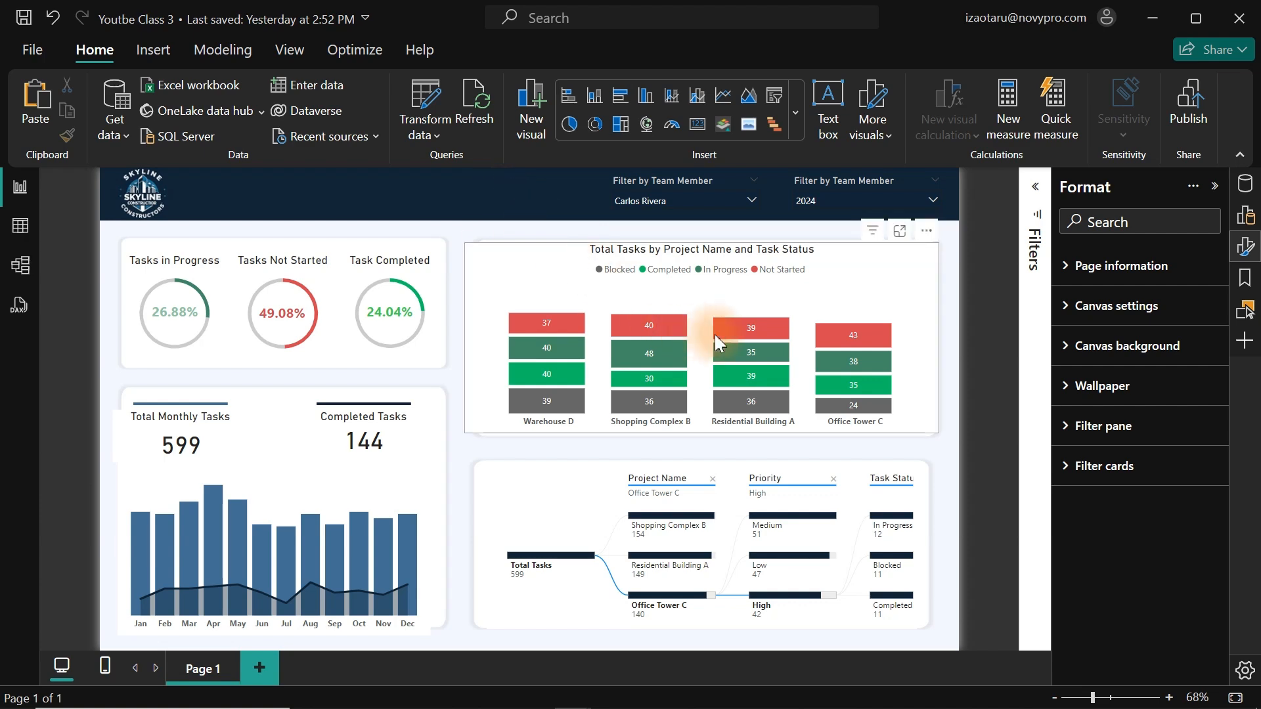
left_click(1244, 248)
left_click(1246, 311)
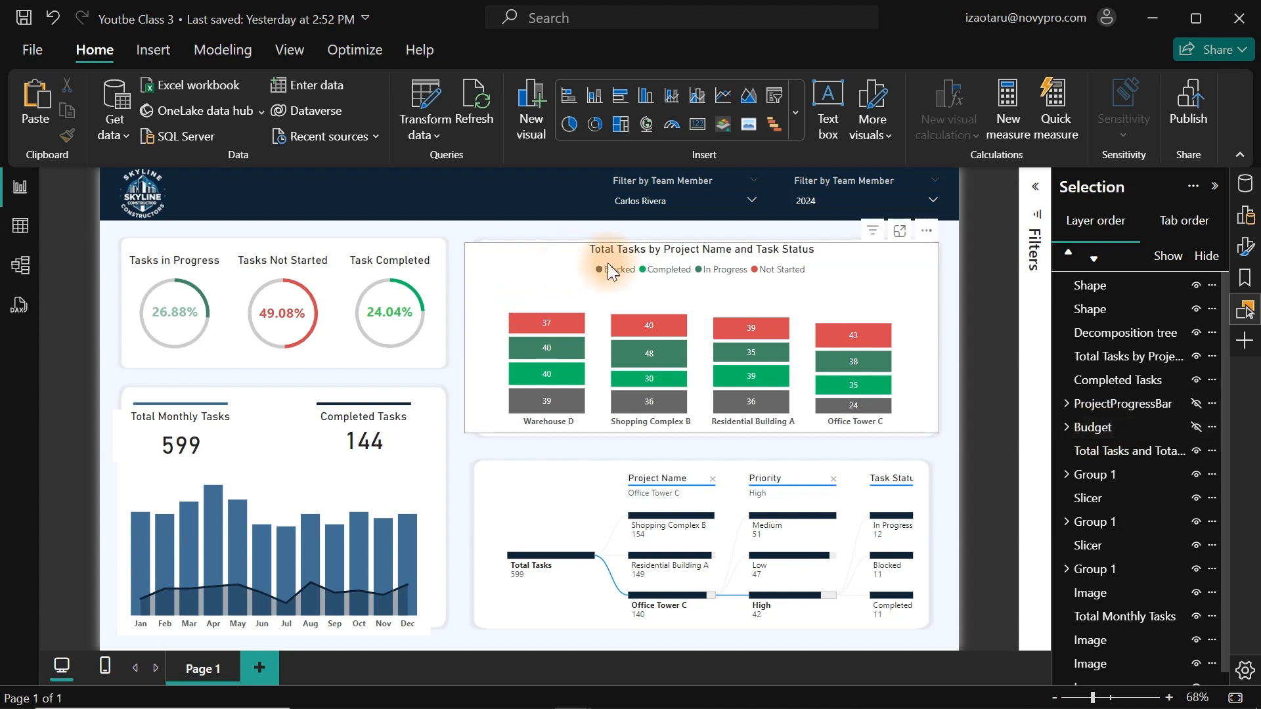
left_click(534, 298)
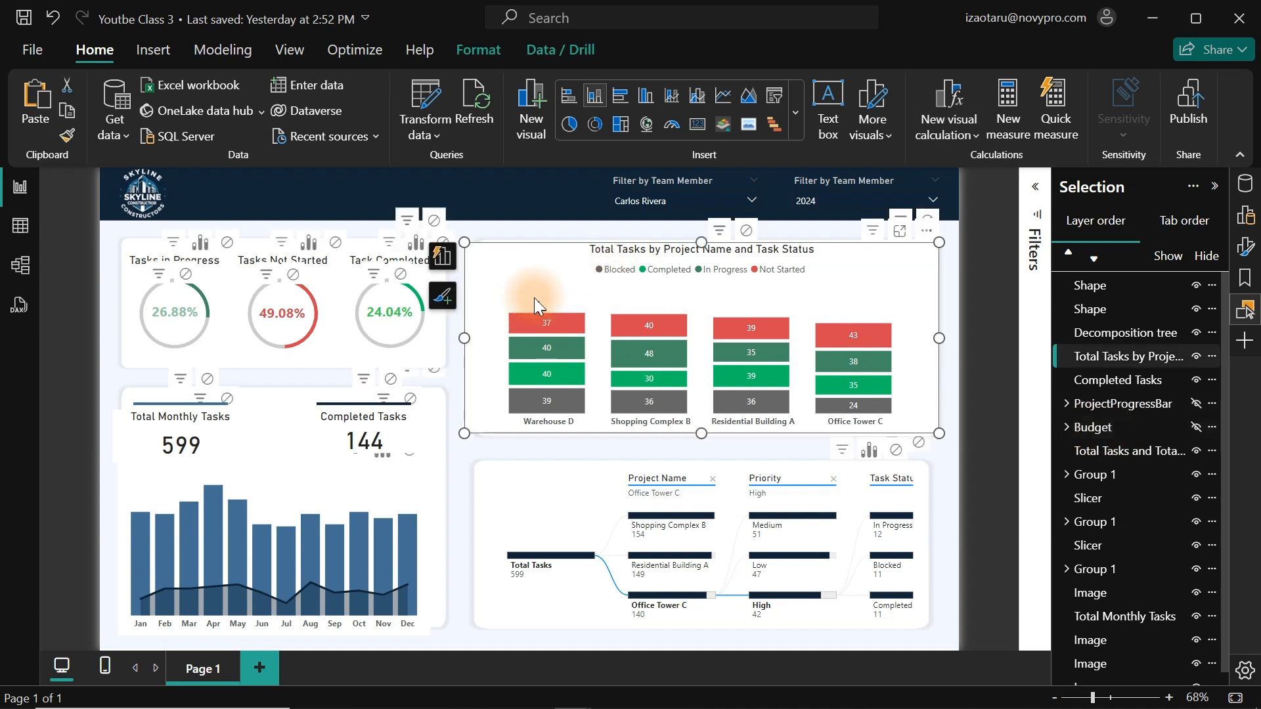
key("ctrl+a")
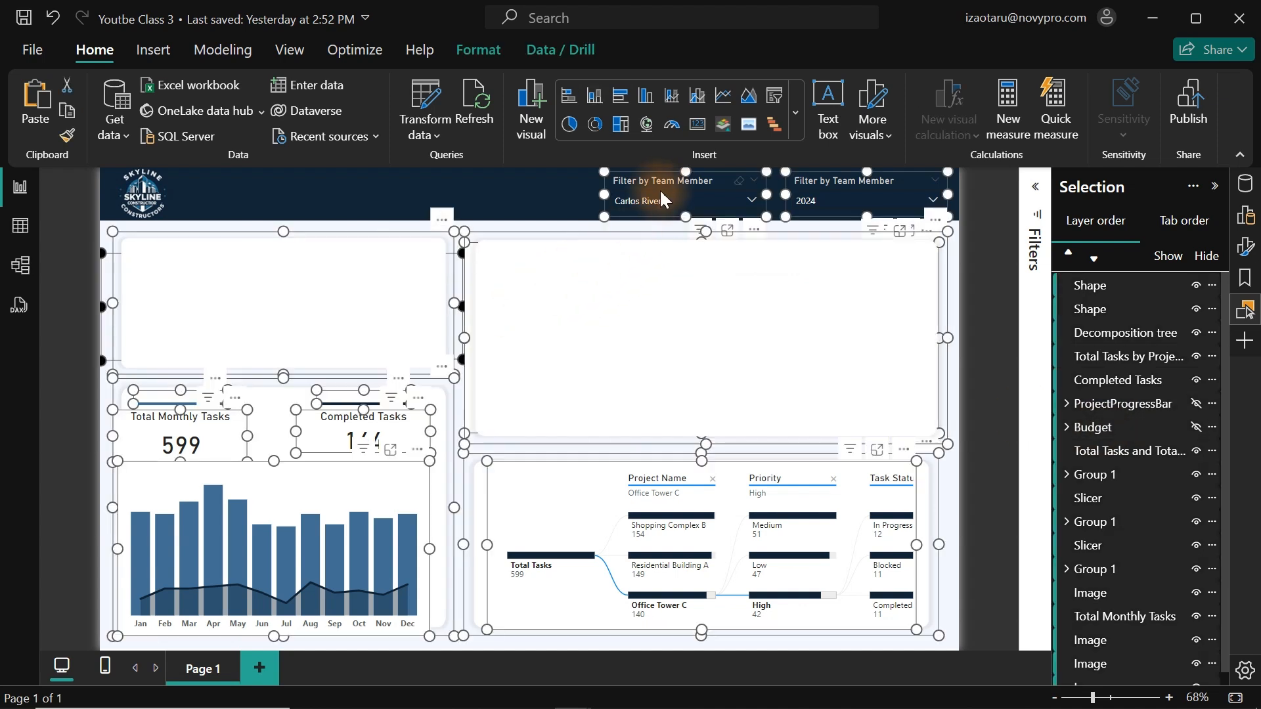
left_click(660, 177, "ctrl")
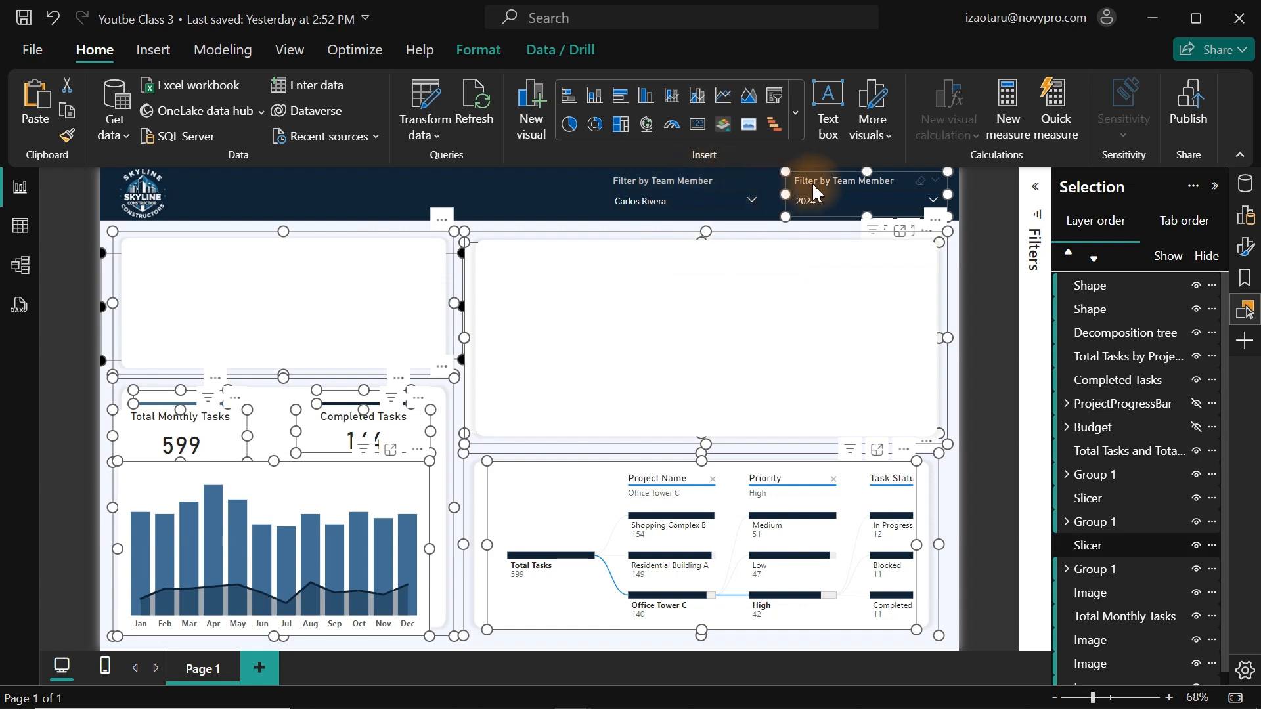
left_click(522, 183)
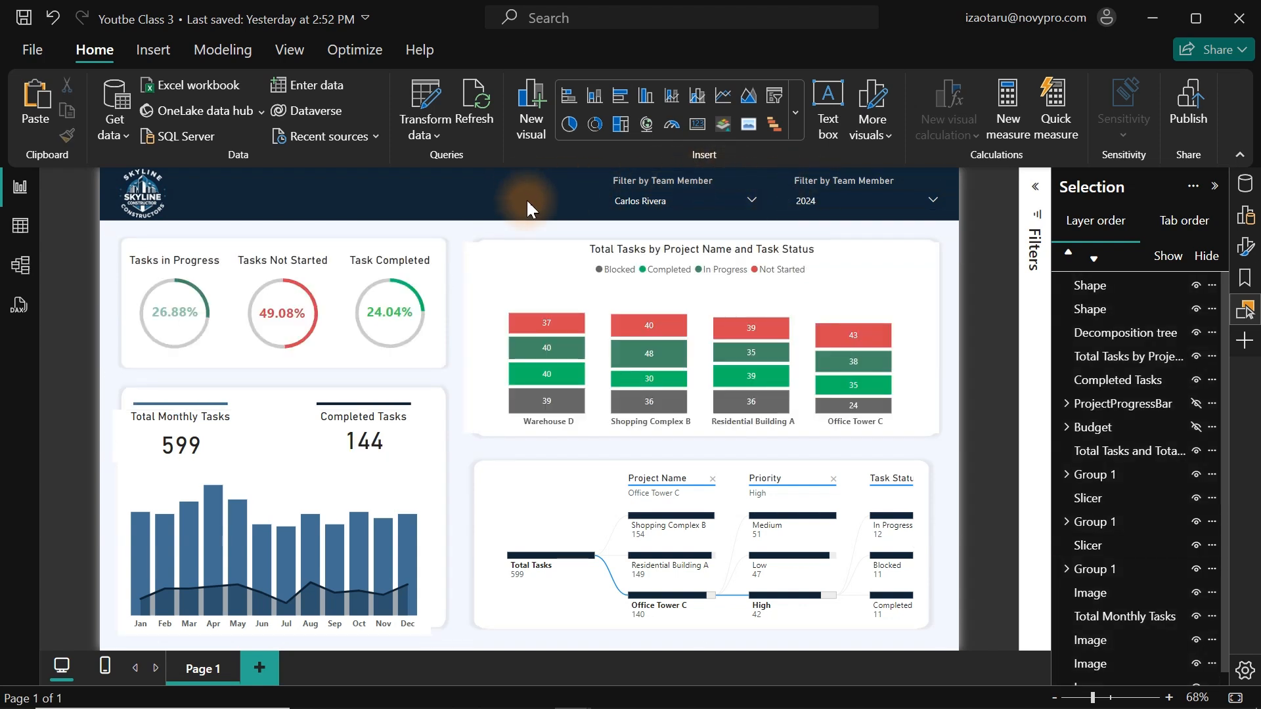
left_click(609, 262)
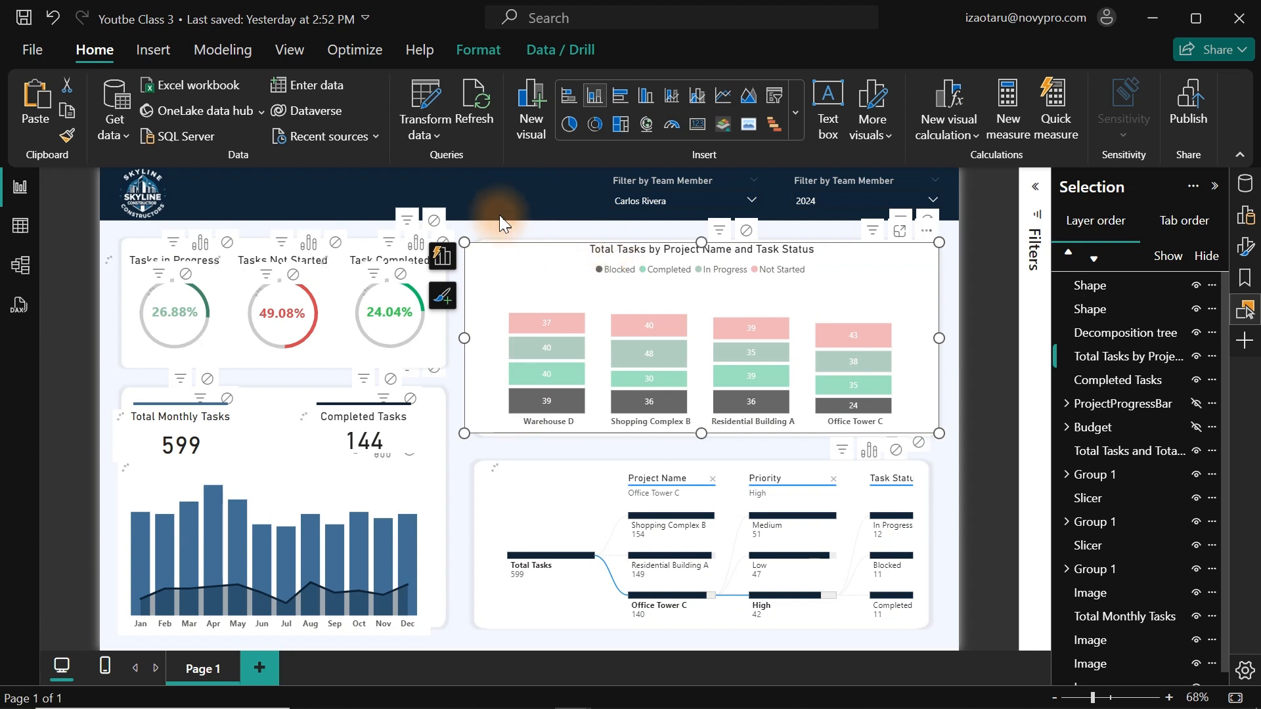
left_click(470, 192)
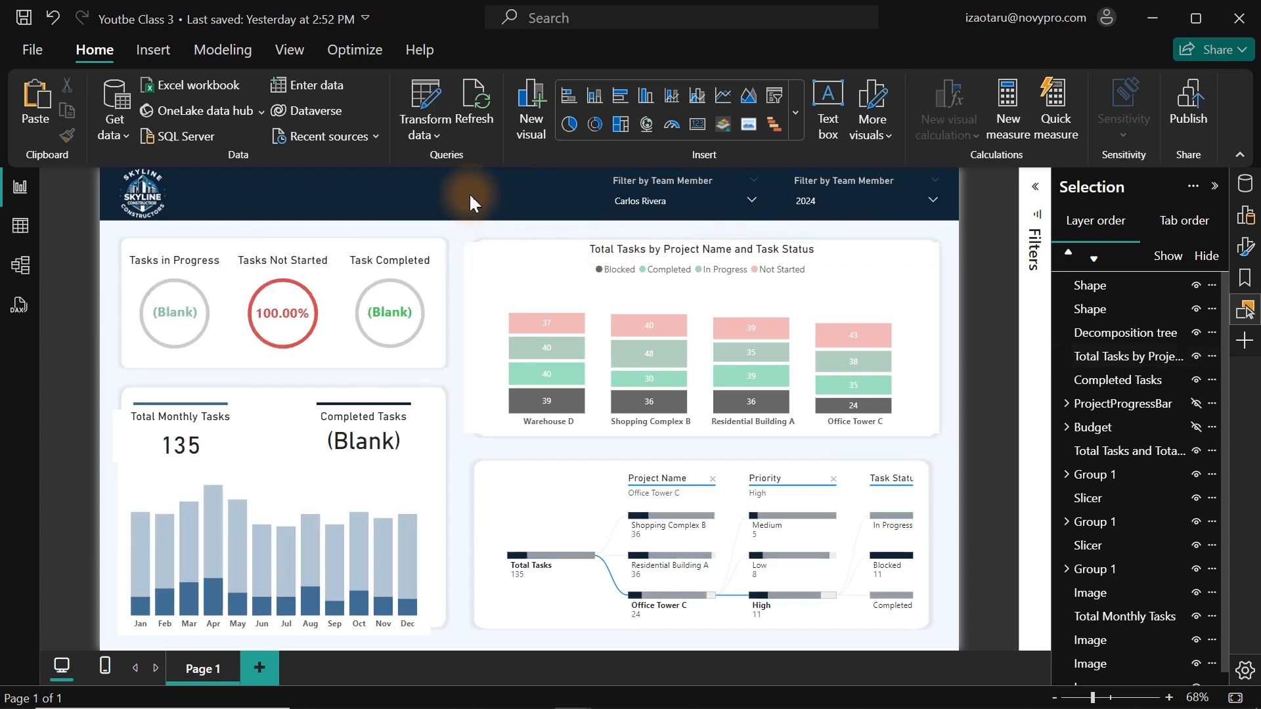
- Turn off the background of the Total Tasks by Project Name and Task Status chart, keeping its data labels on
left_click(498, 269)
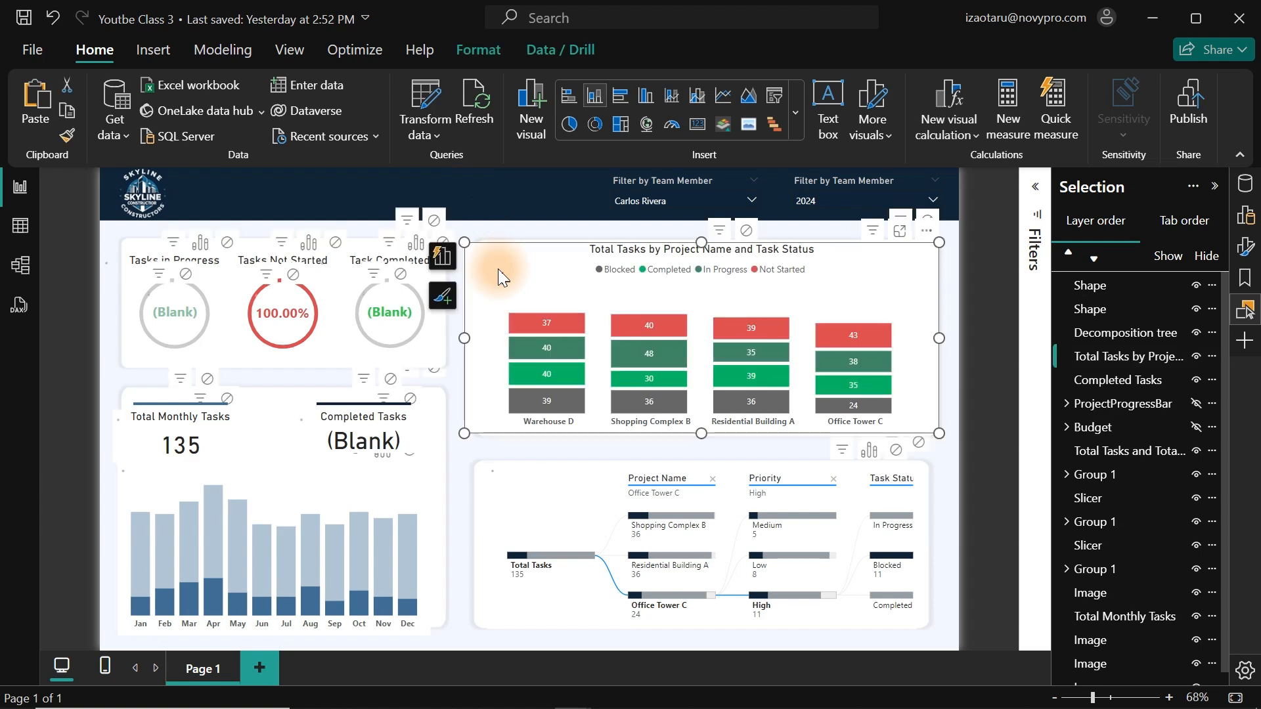
left_click(1250, 252)
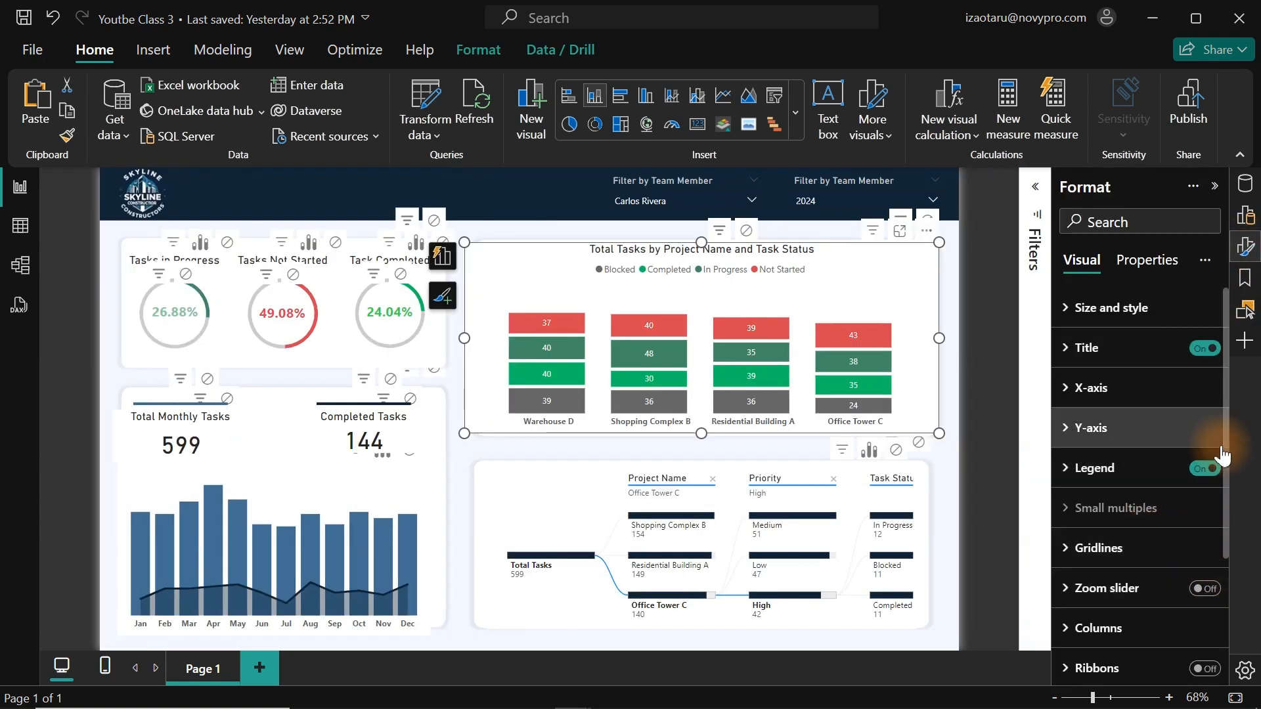
left_click_drag(1226, 378, 1227, 517)
left_click(1209, 538)
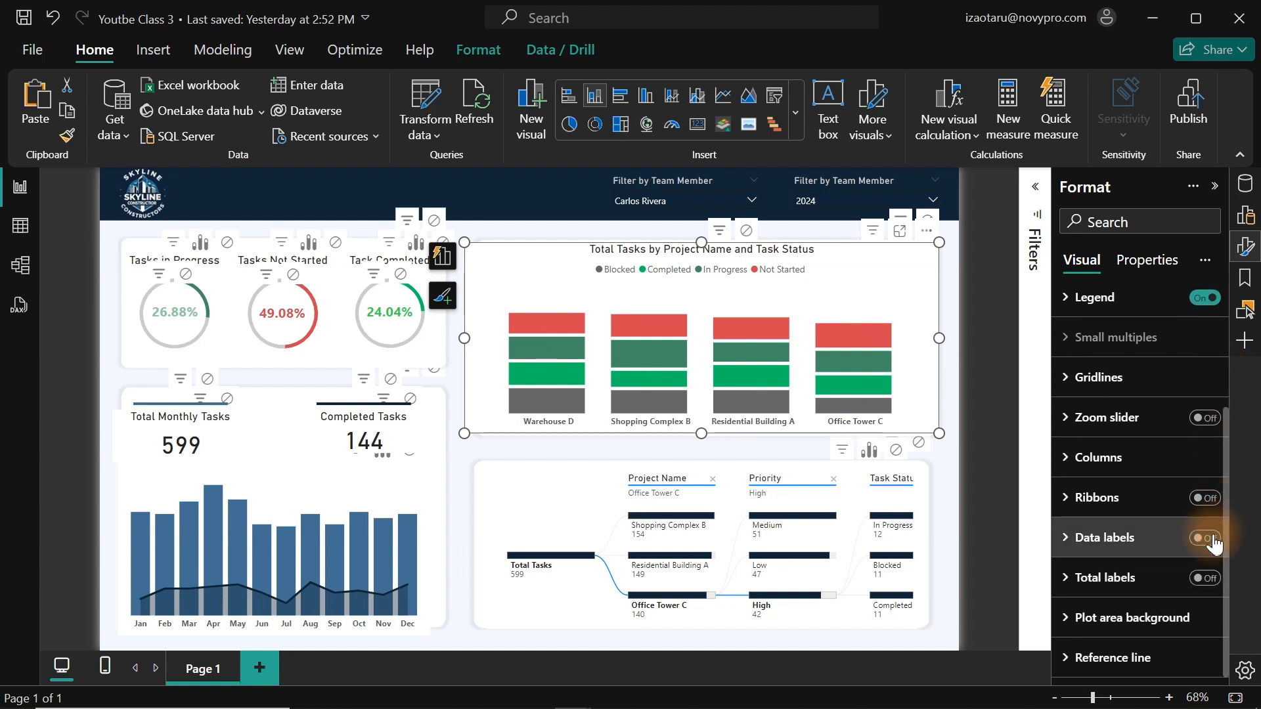
left_click(1212, 539)
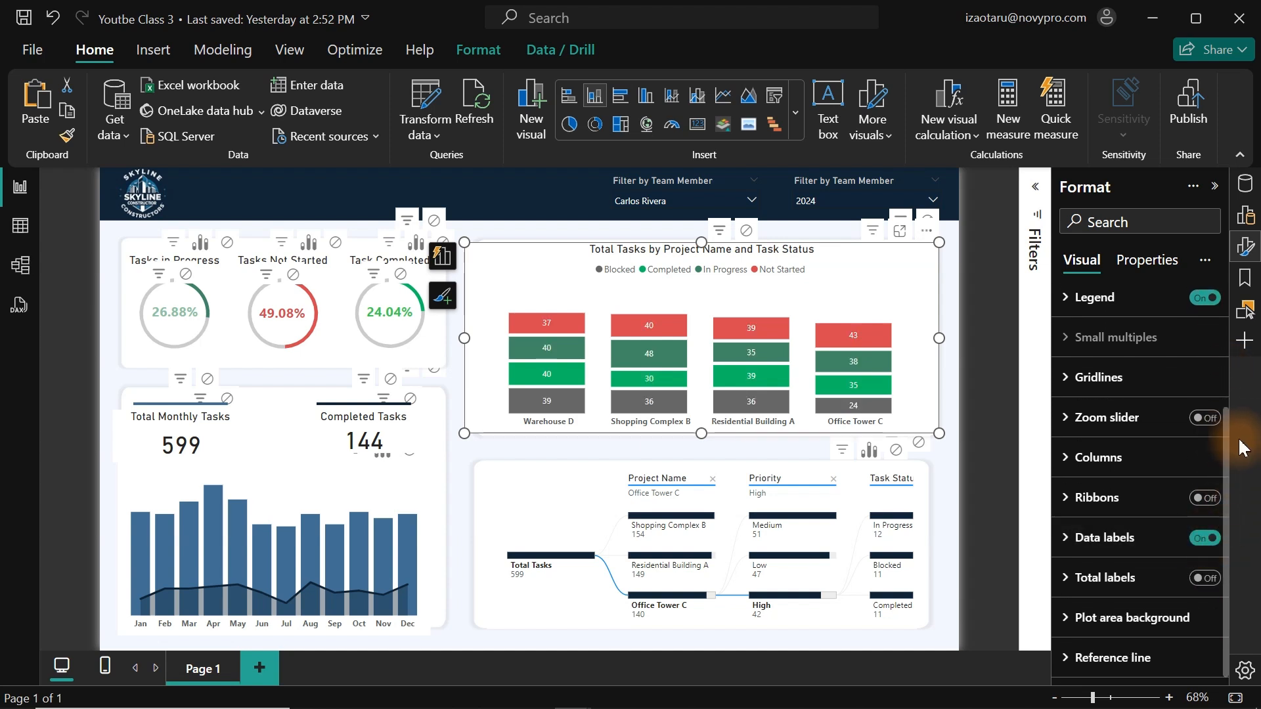
left_click_drag(1228, 467, 1223, 339)
left_click(1154, 304)
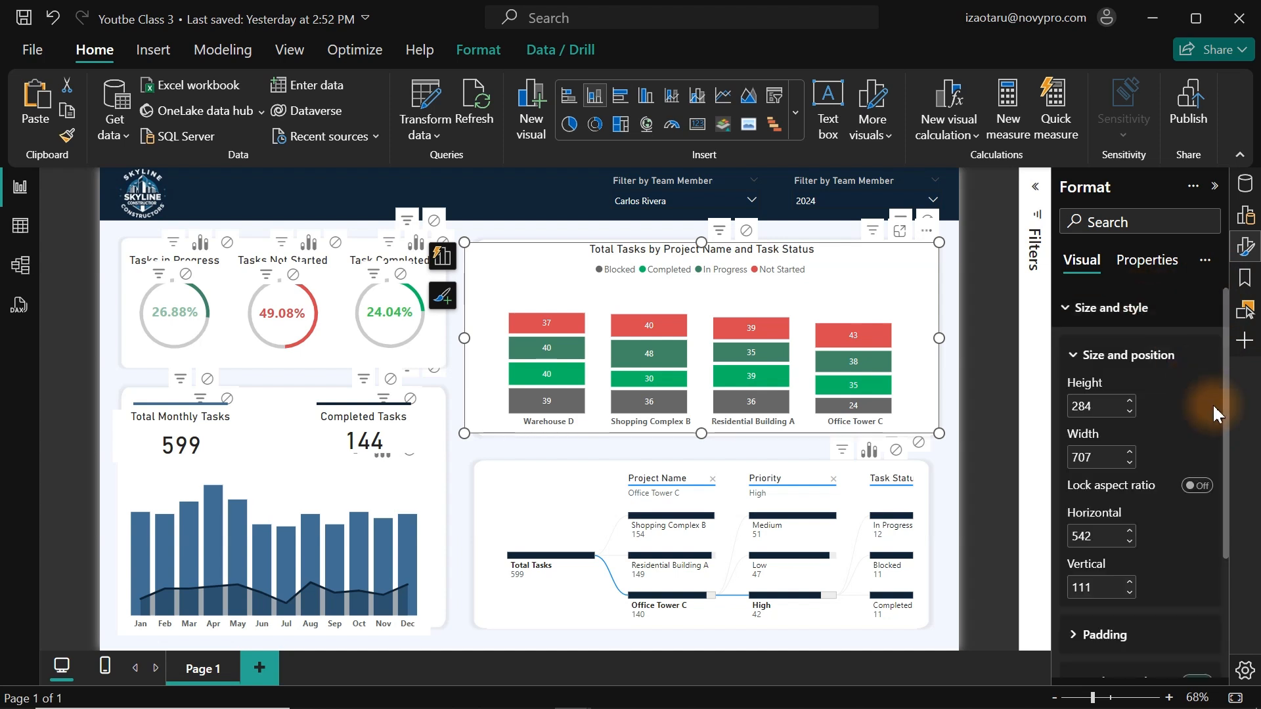
scroll(1230, 408, "down", 5)
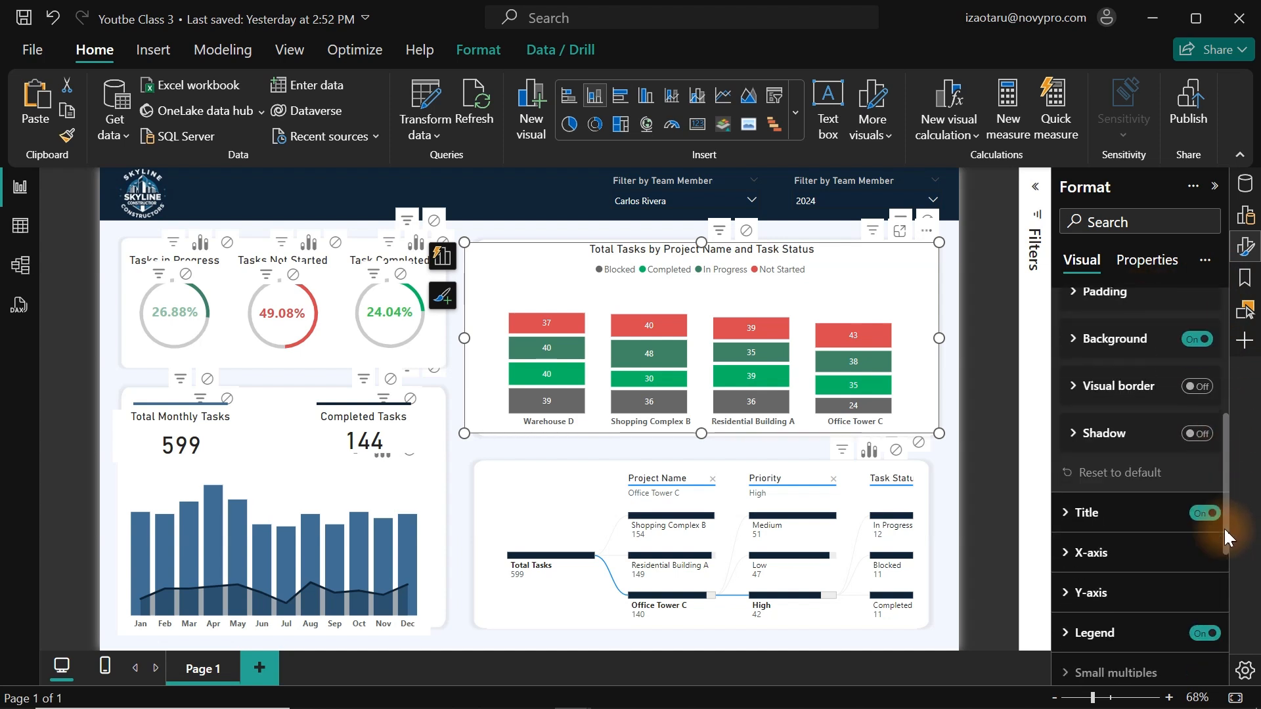
left_click(1197, 340)
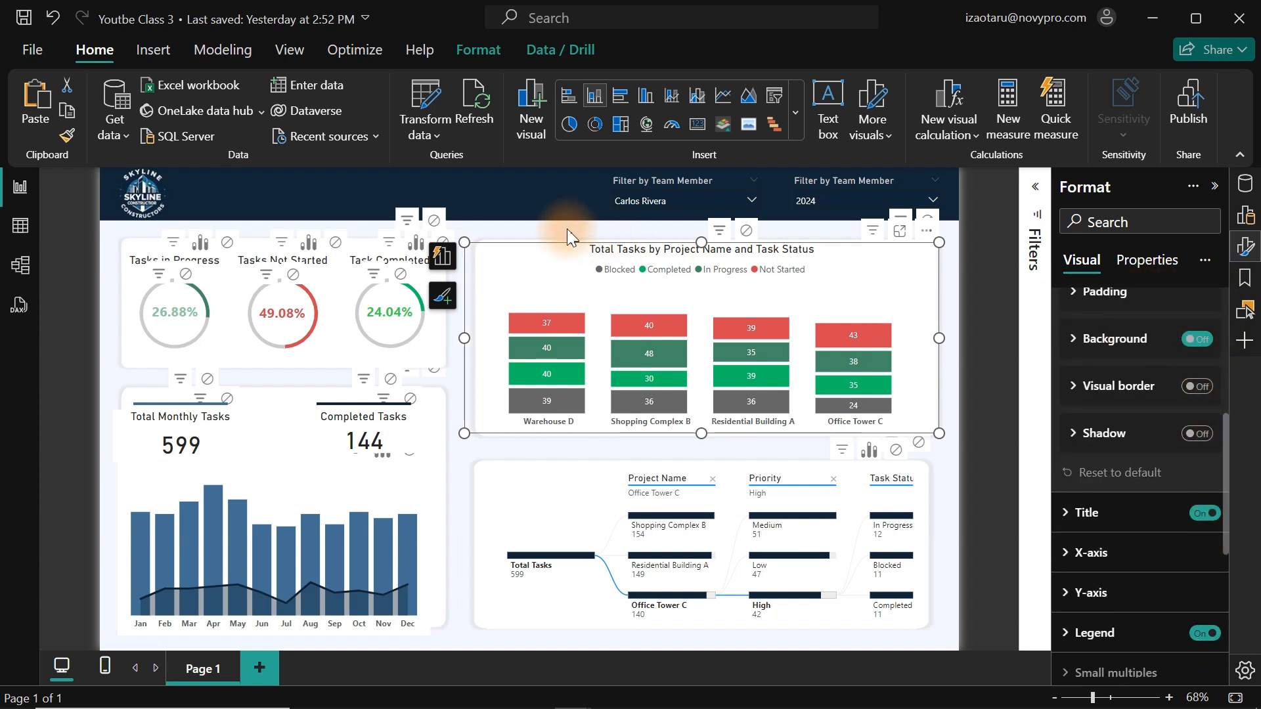
left_click(504, 194)
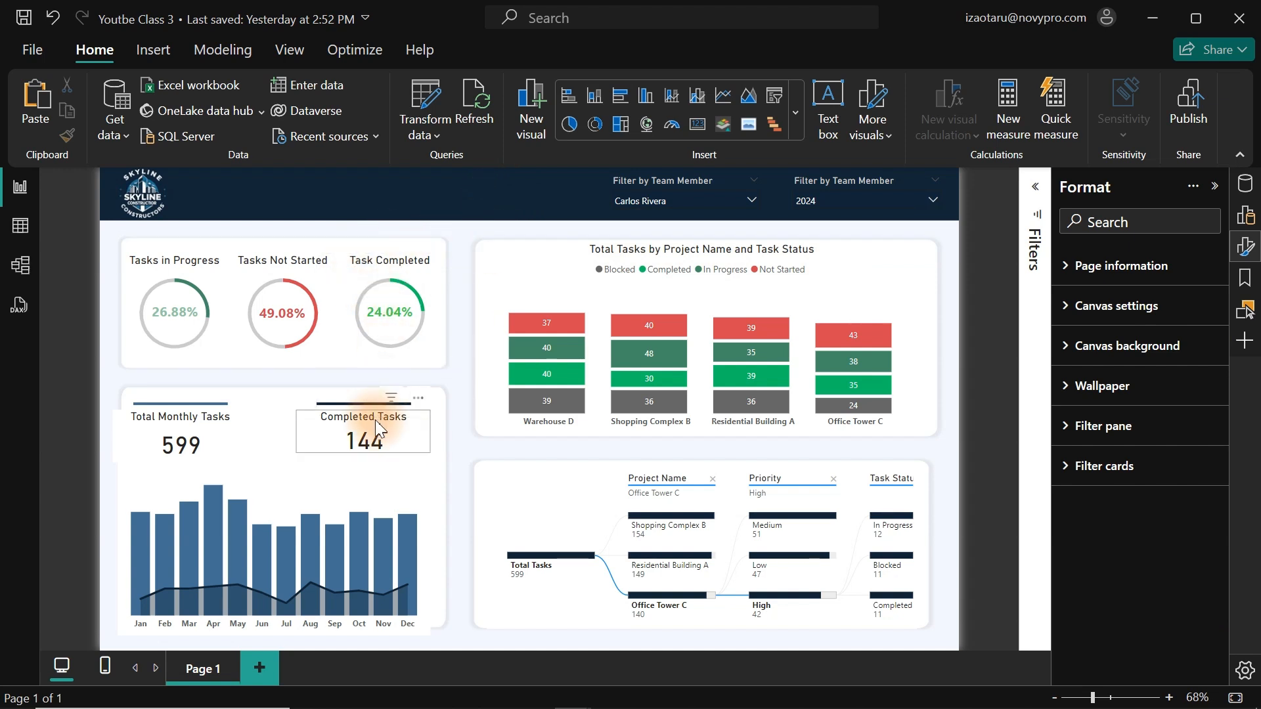
- Select everything on the page except the two filter slicers and group the selected objects
left_click(421, 424)
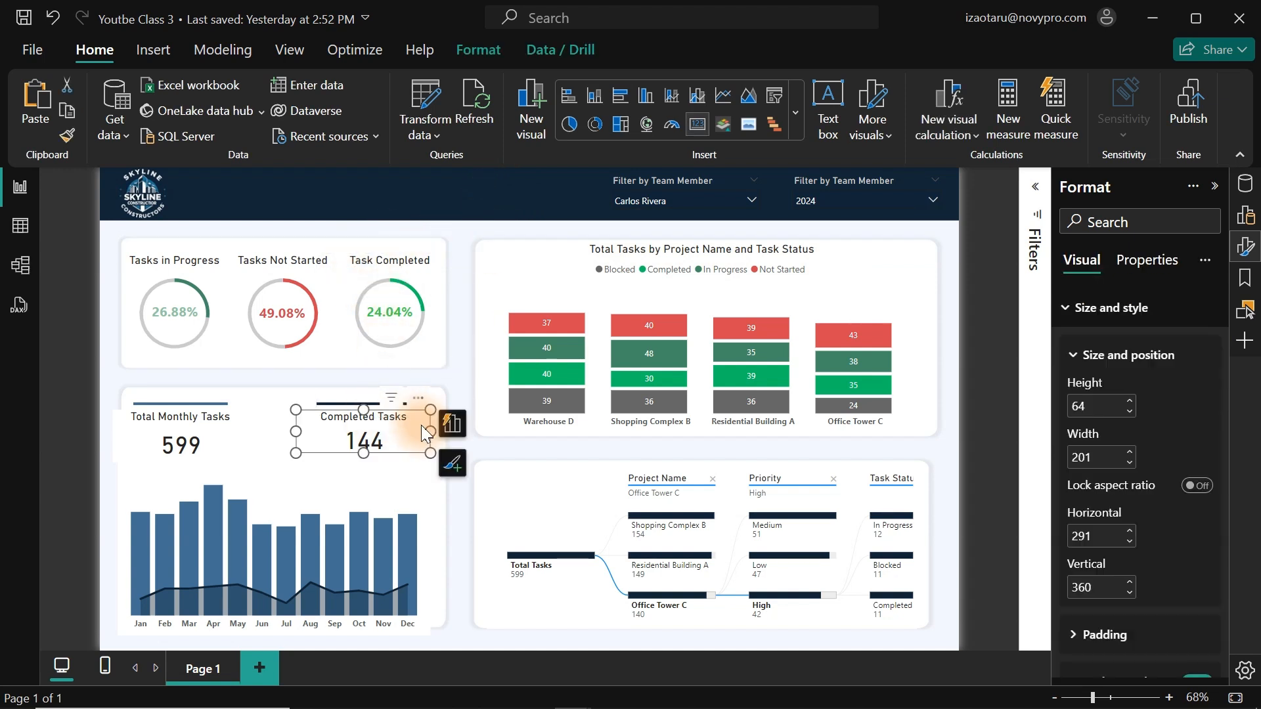
key("ctrl+a")
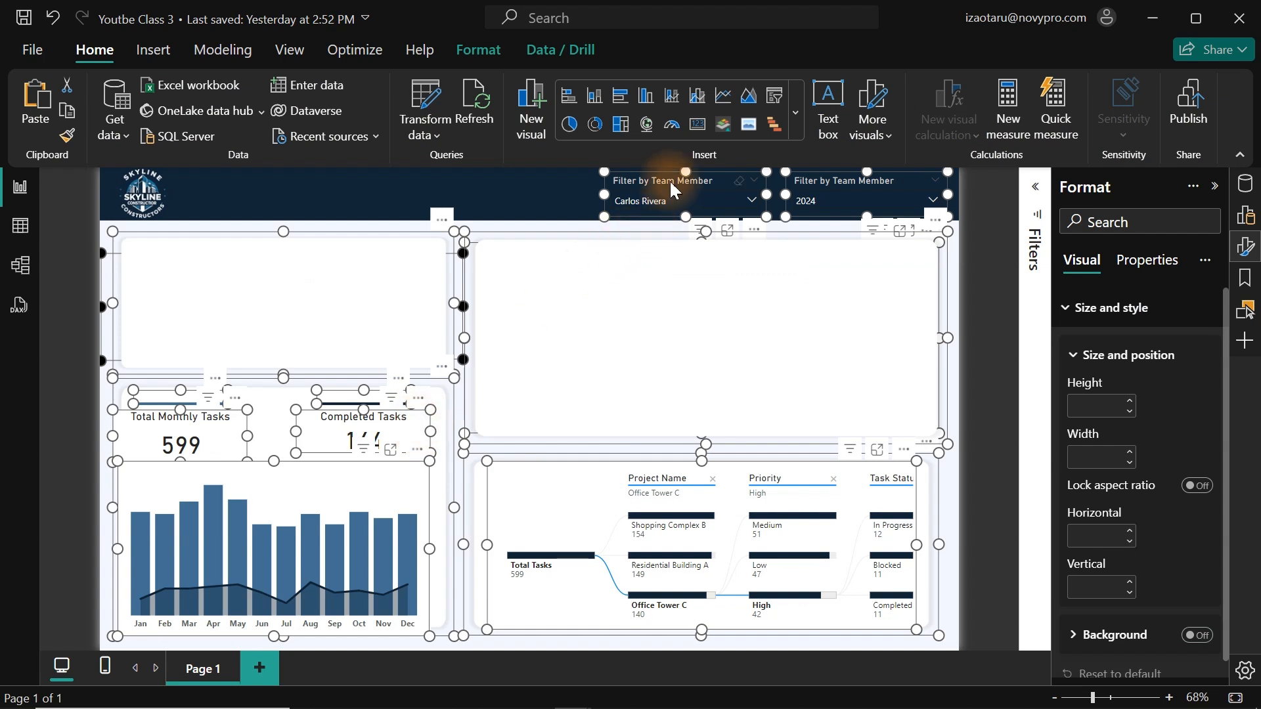
left_click(741, 190, "ctrl")
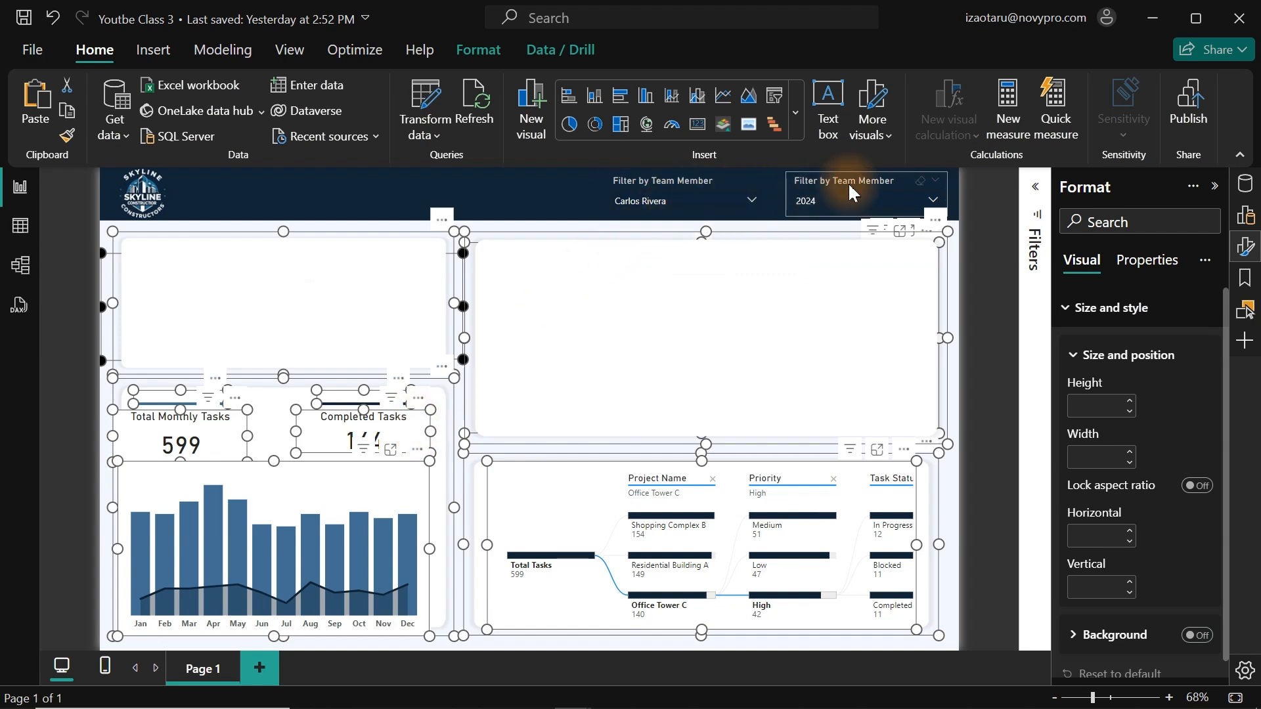
left_click(1248, 312)
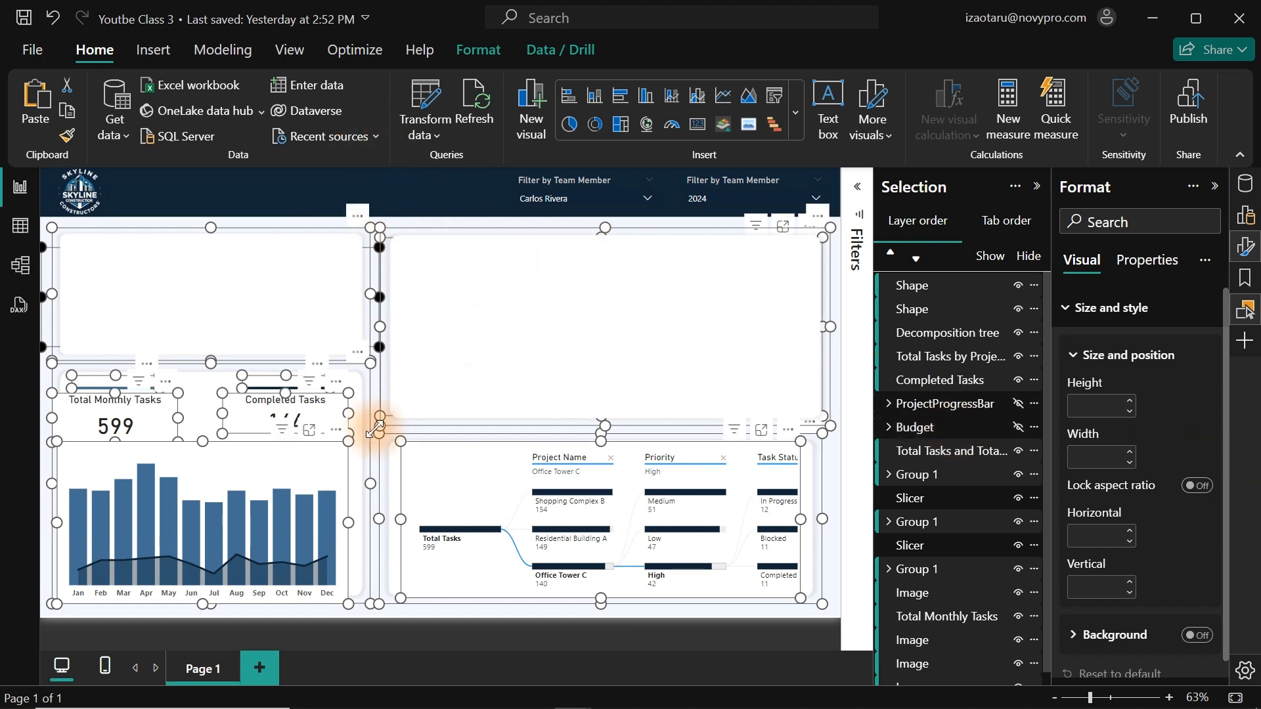
right_click(410, 448)
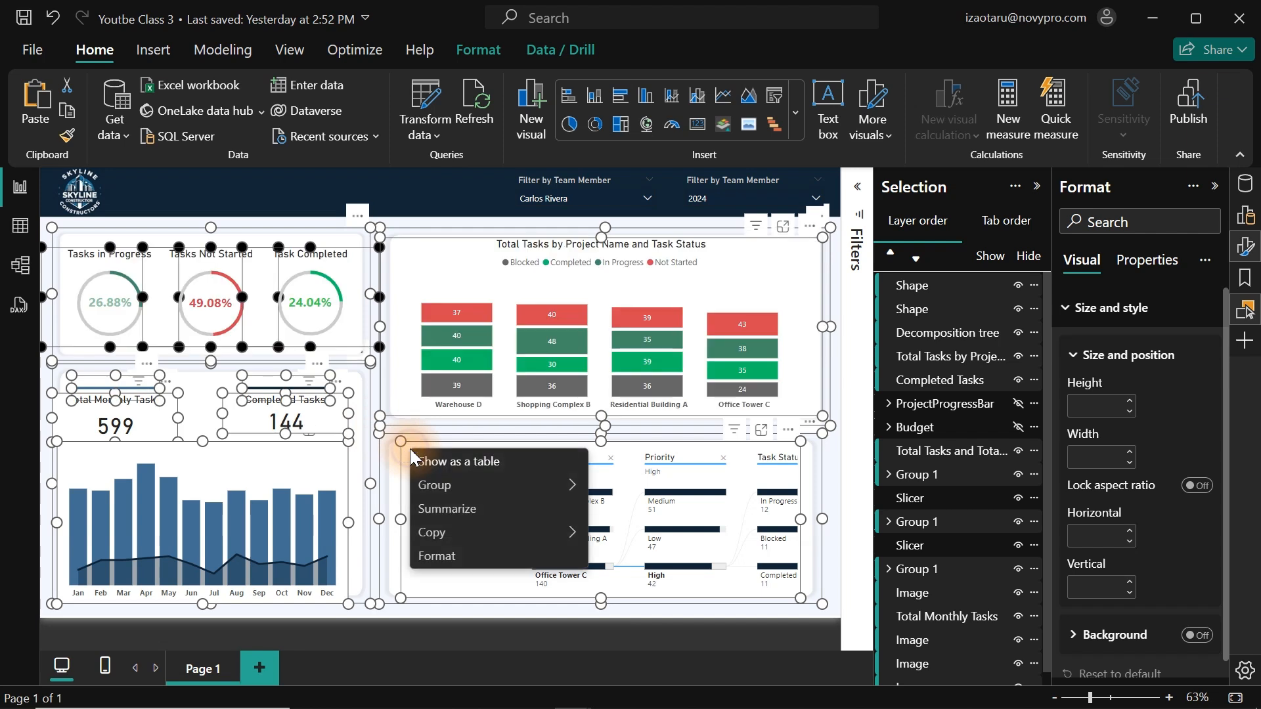
mouse_move(569, 488)
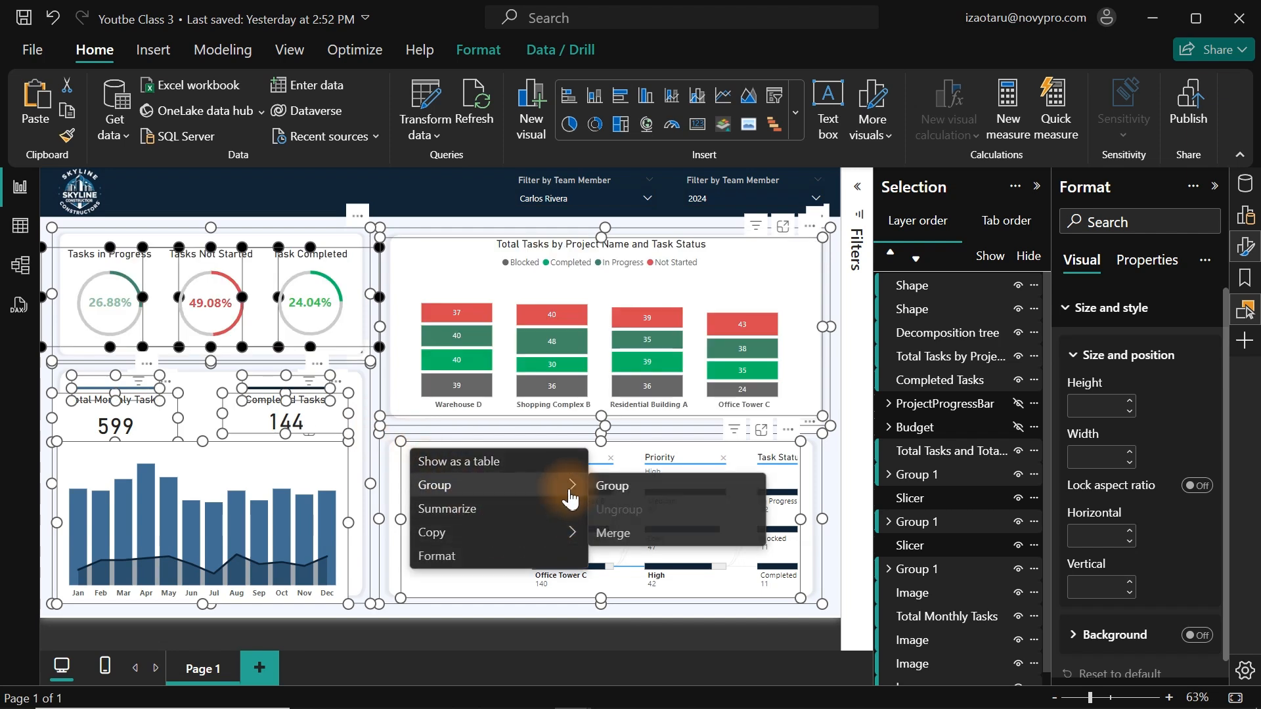
left_click(652, 487)
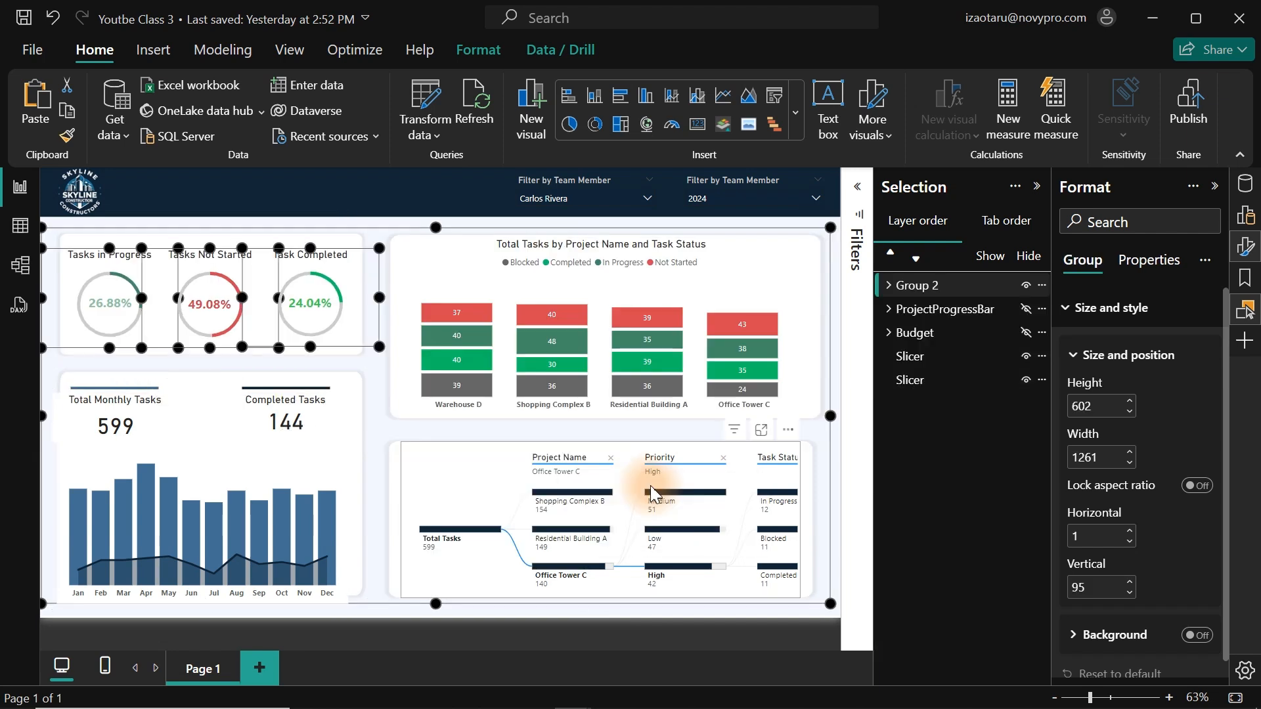
- Rename the newly created group of task visuals as Project Details
double_click(935, 287)
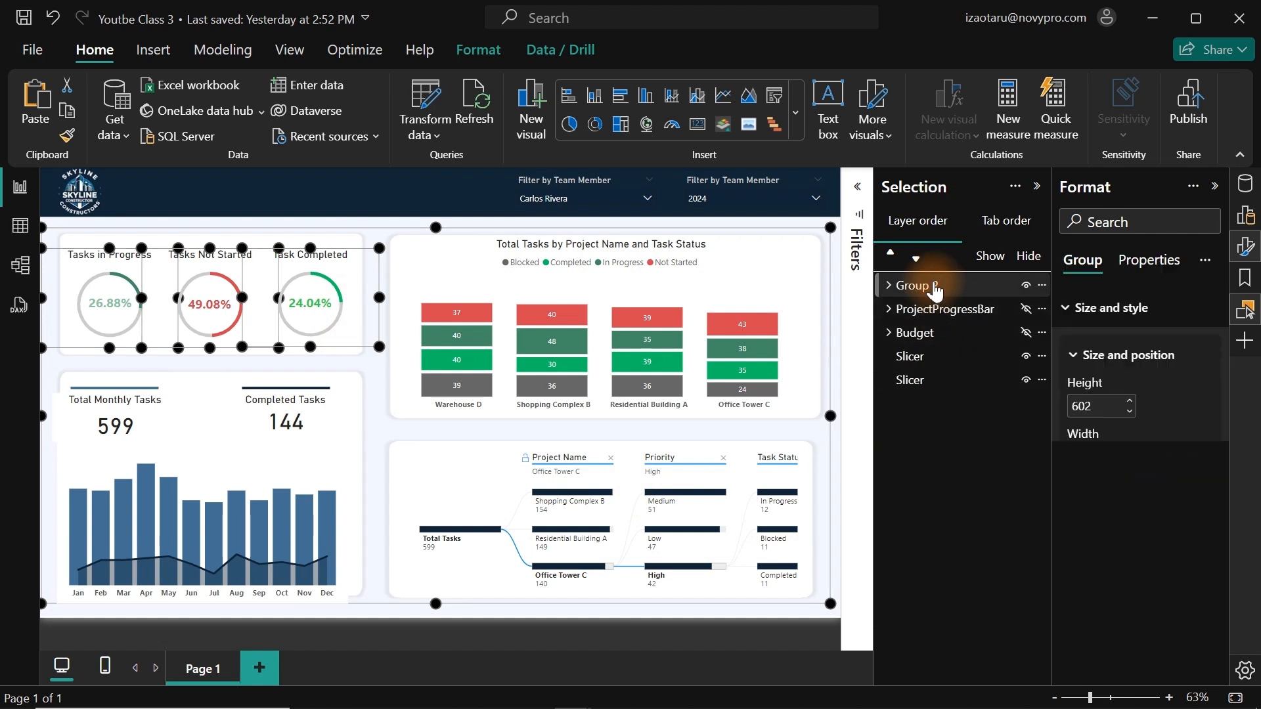
type("Pro")
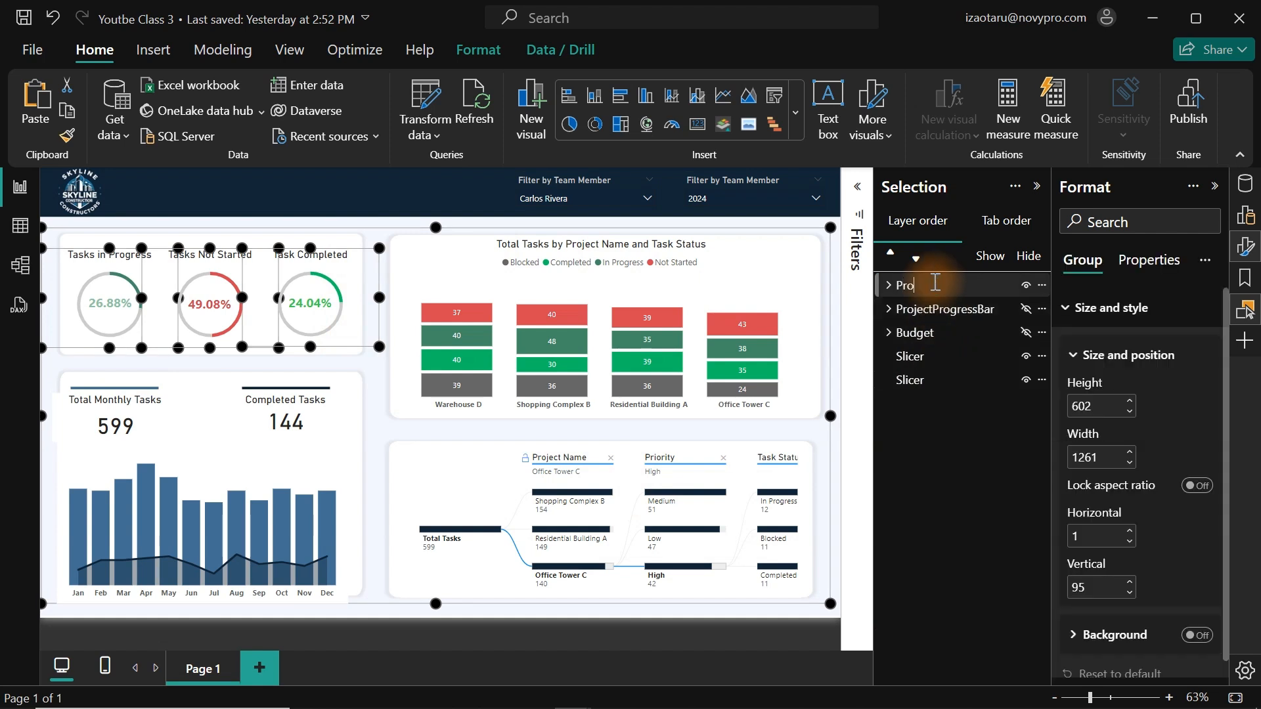
type("ject De")
key("Return")
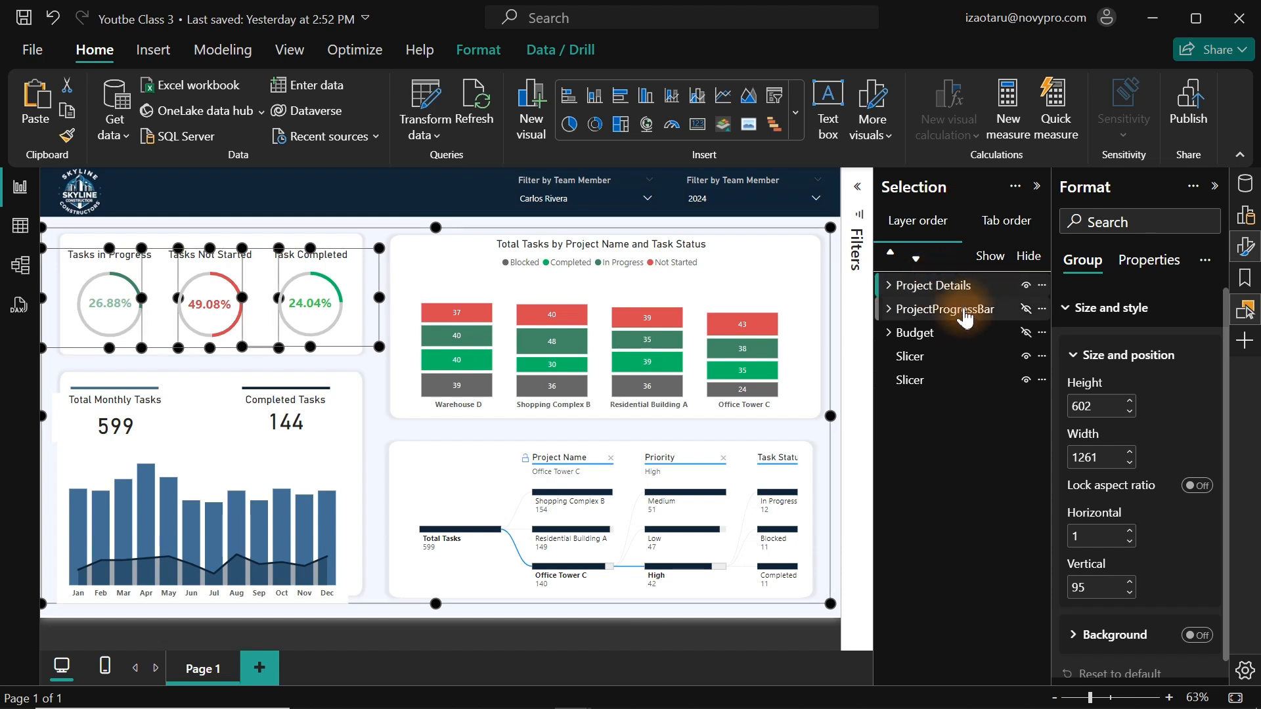
- Rename the ProjectProgressBar group as Time LIne
left_click(964, 315)
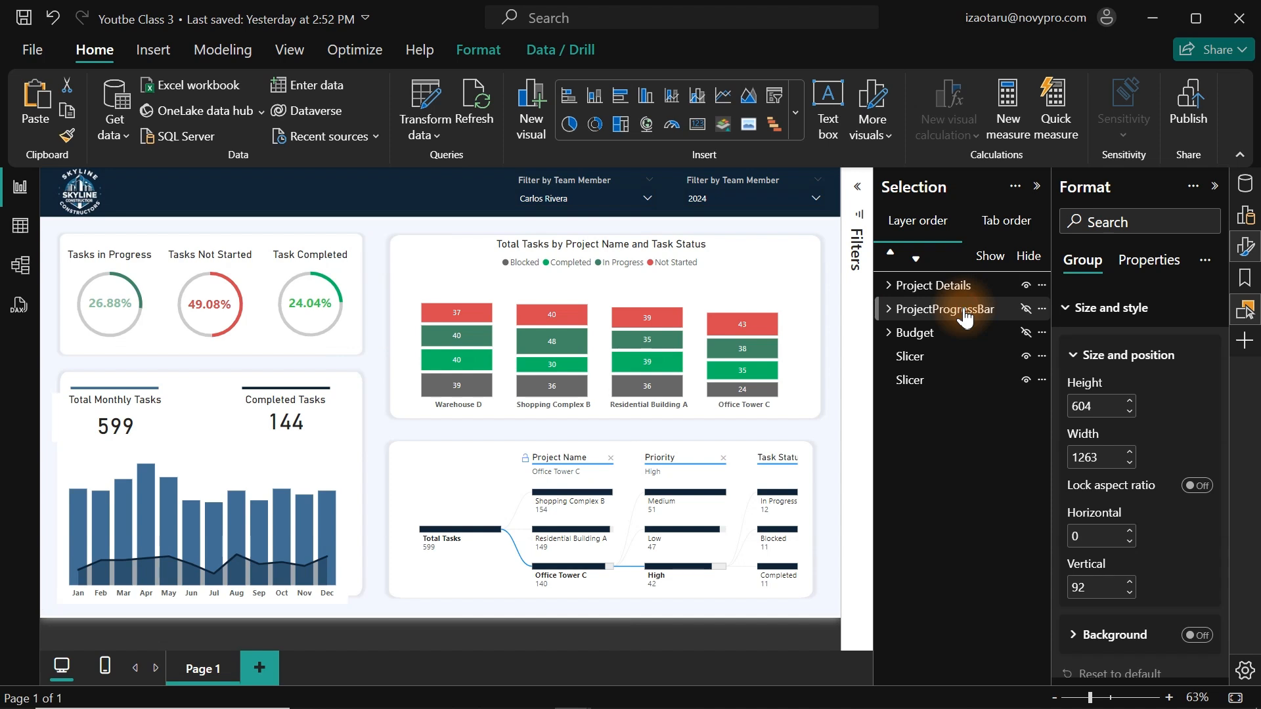
double_click(965, 312)
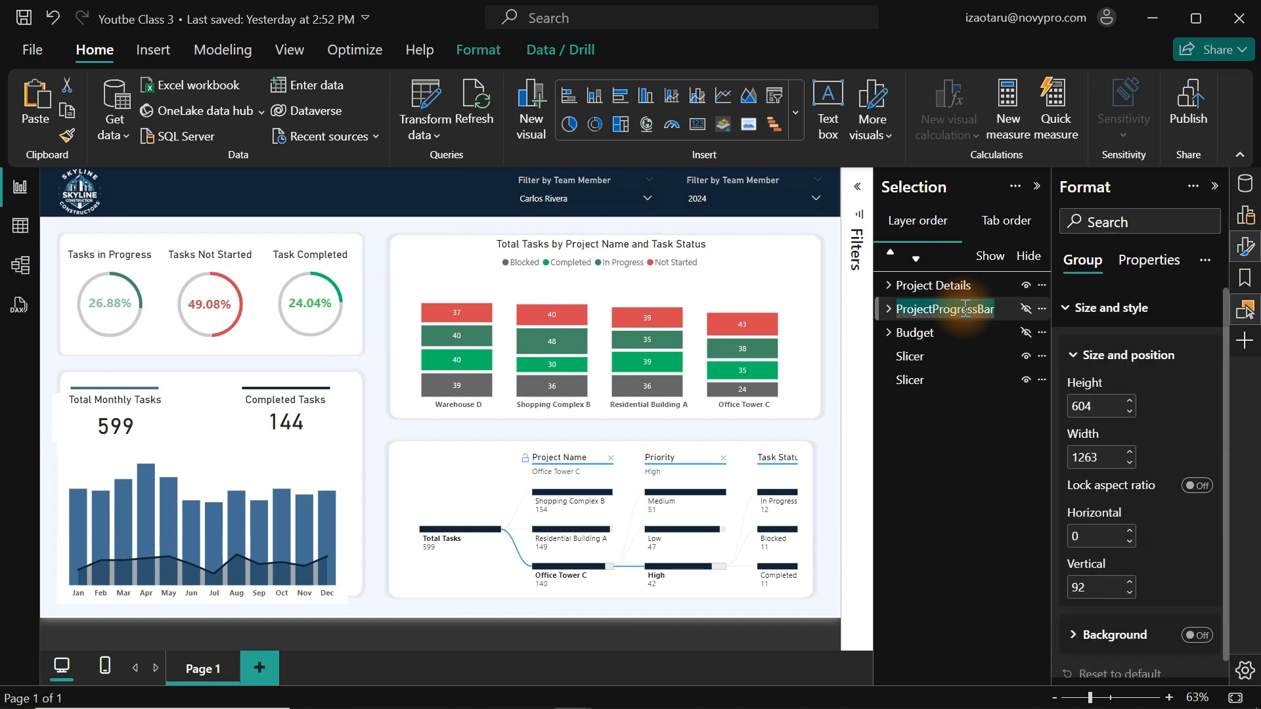
type("Time LIne")
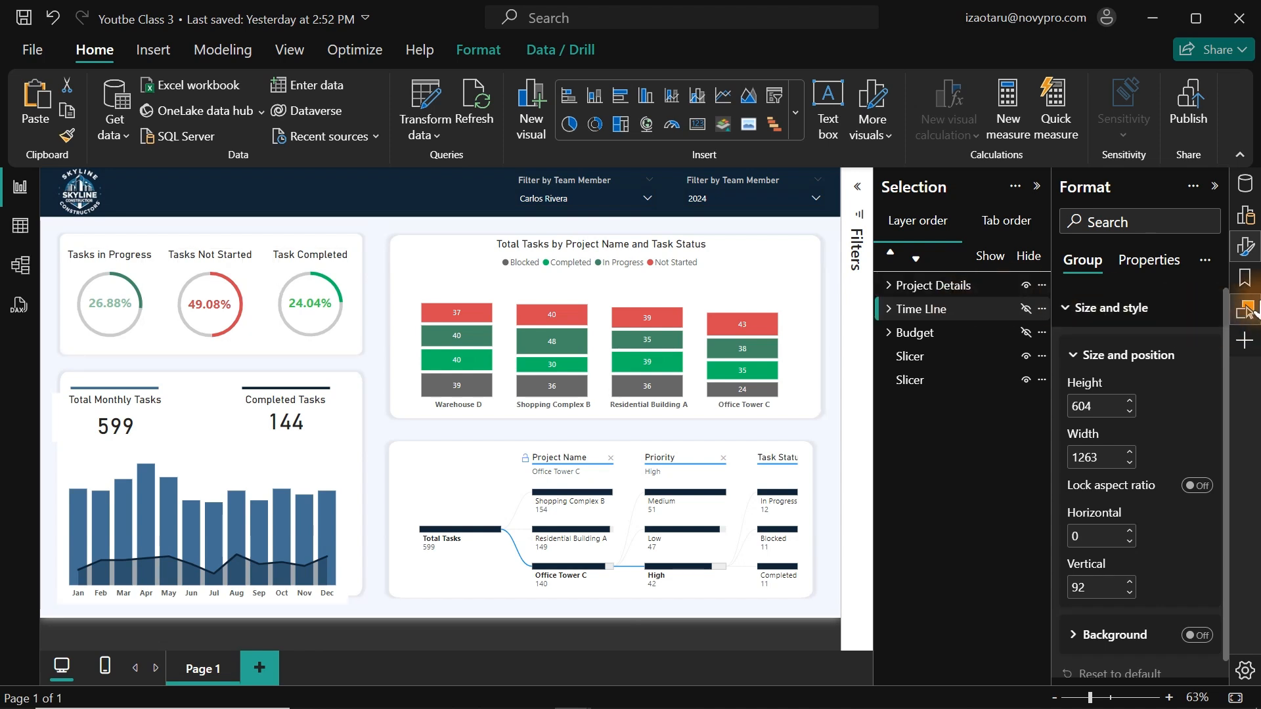
- Replace the Format pane with the Bookmarks pane beside Selection, and add Sync slicers to the available panes
left_click(1248, 255)
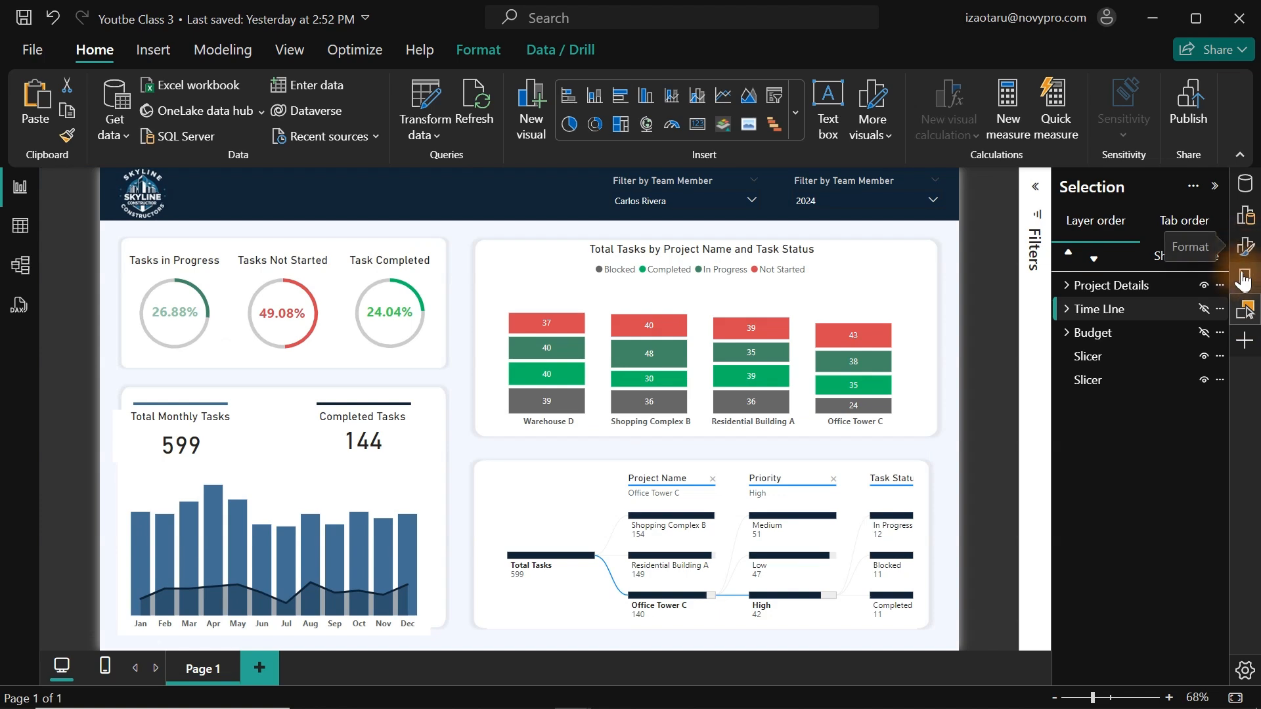
left_click(1244, 279)
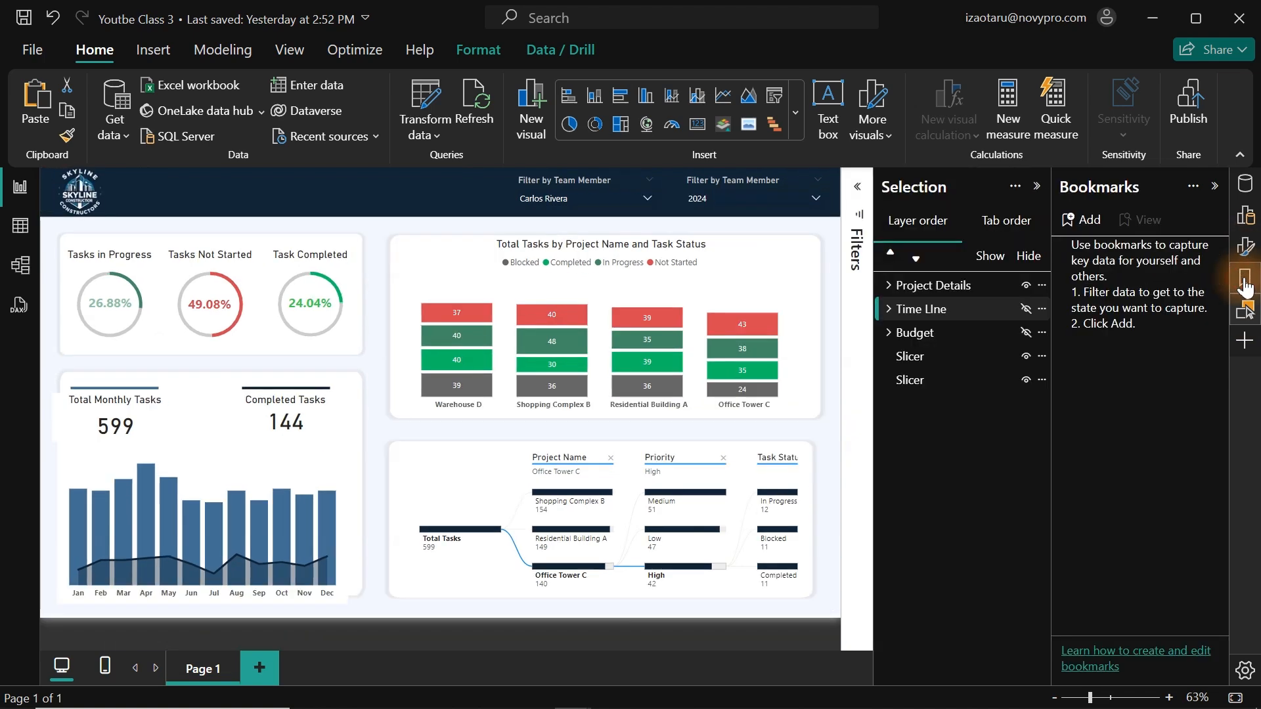
left_click(1244, 343)
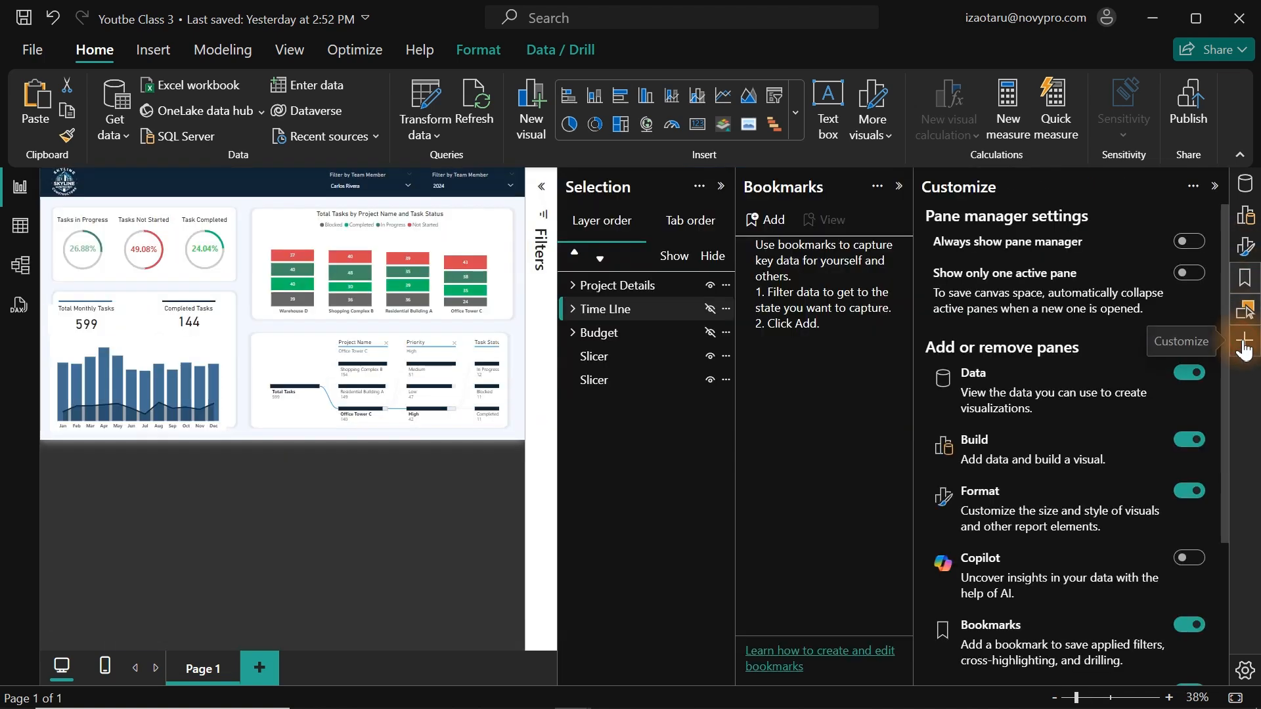
scroll(1212, 514, "down", 3)
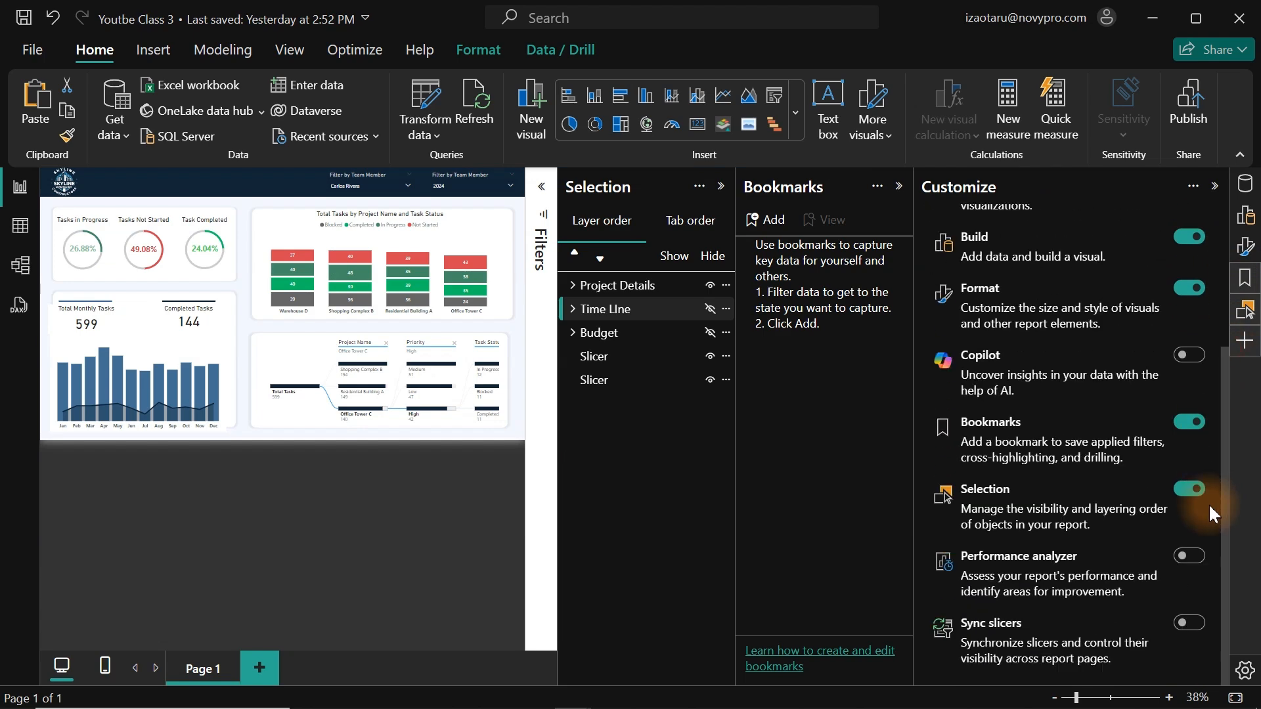
left_click(1208, 619)
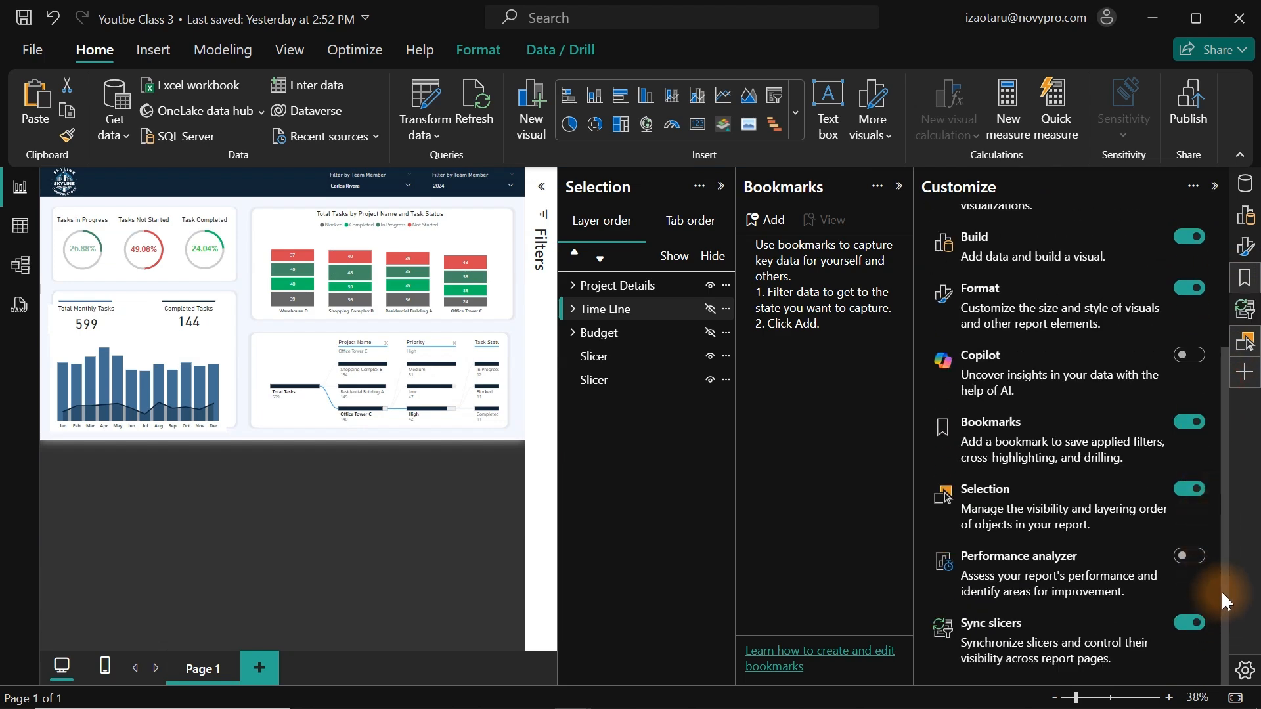
left_click(1244, 375)
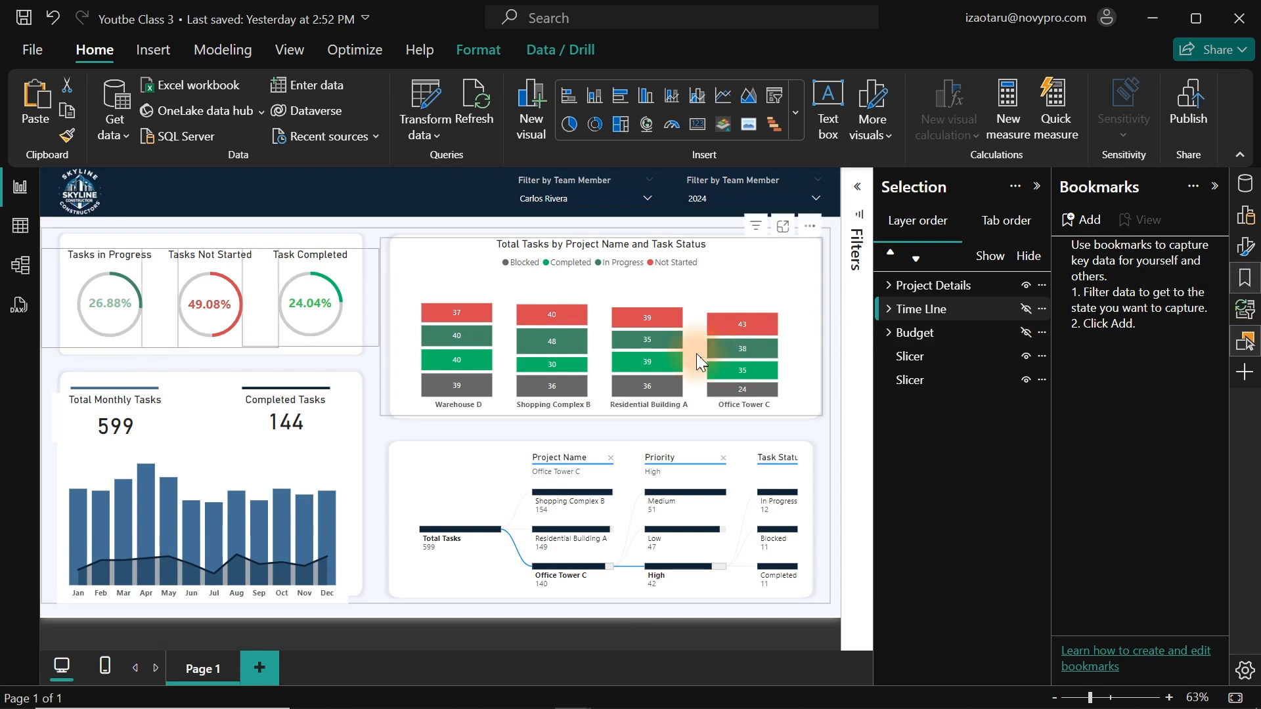
left_click(893, 380)
left_click(1126, 601)
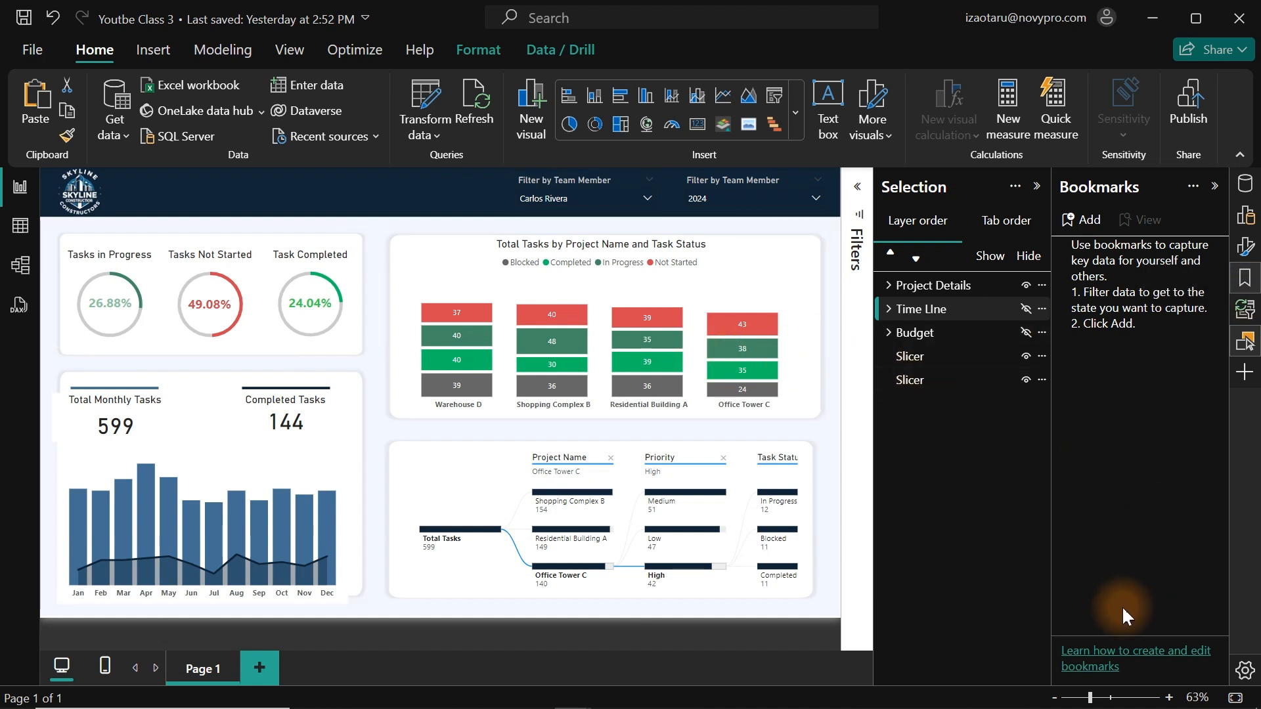
- Hide the Project Details group and show it again to check which visuals it controls
left_click(946, 289)
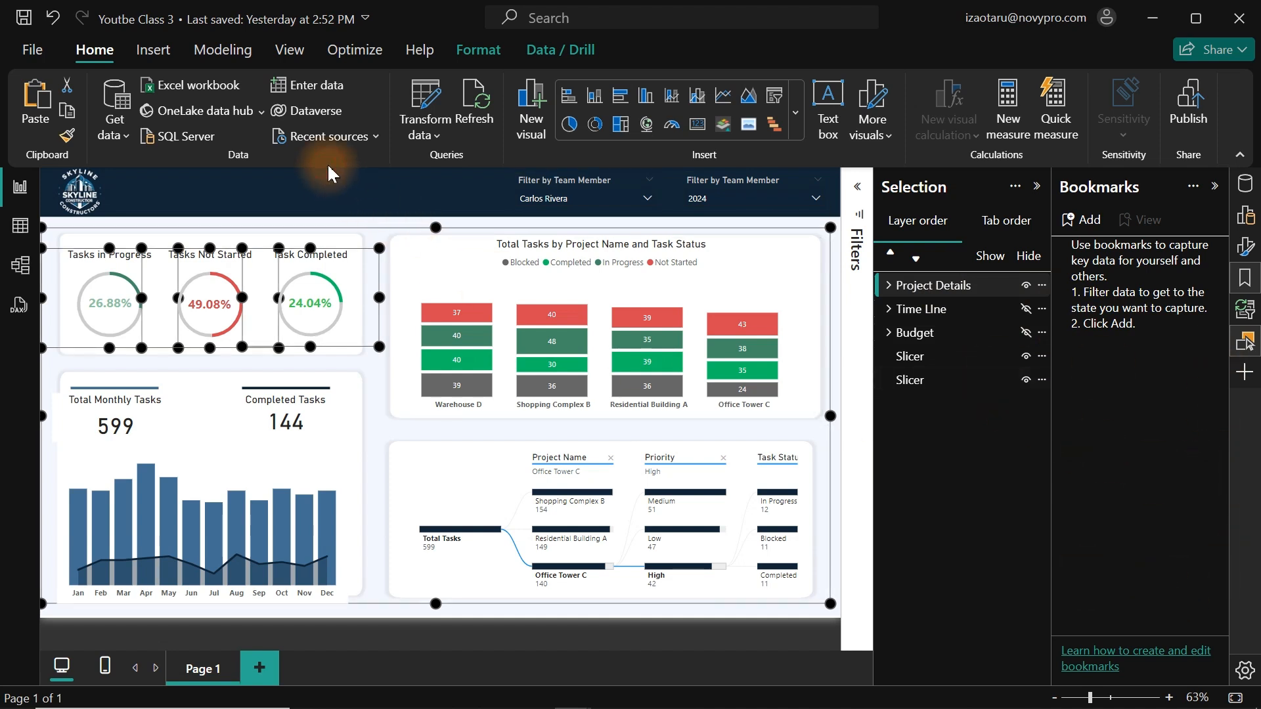
left_click(340, 193)
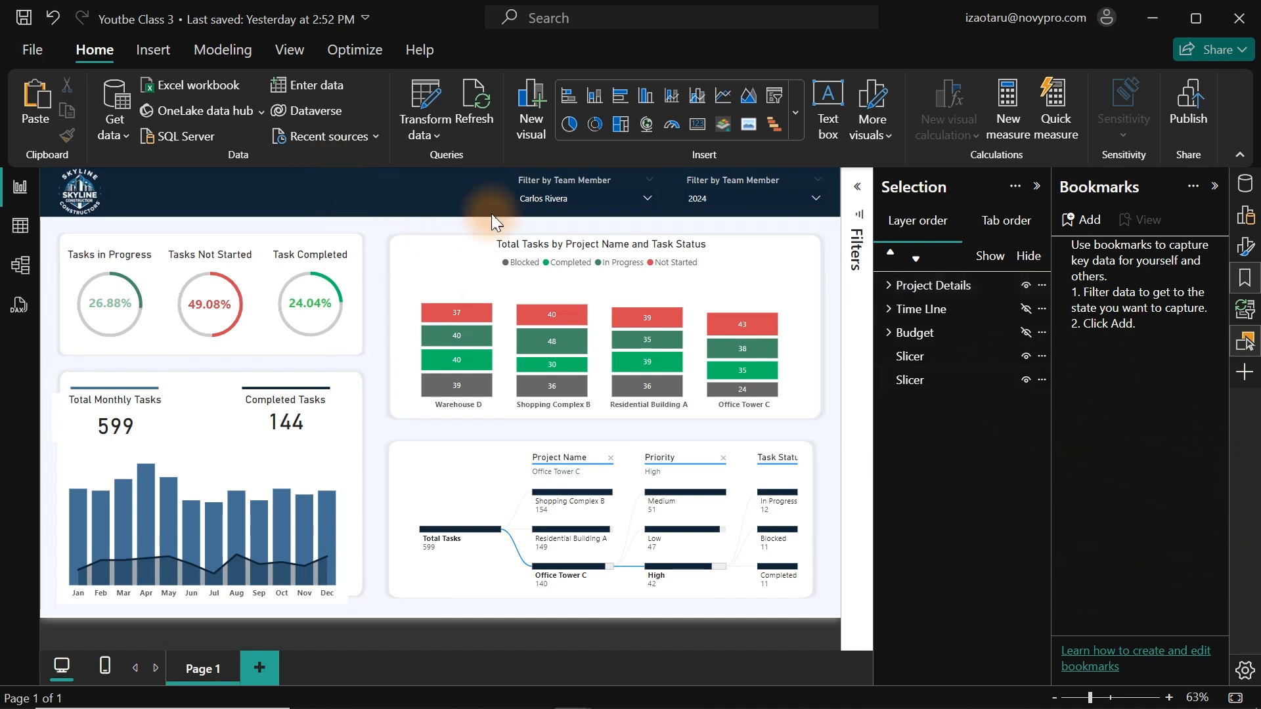
left_click(951, 289)
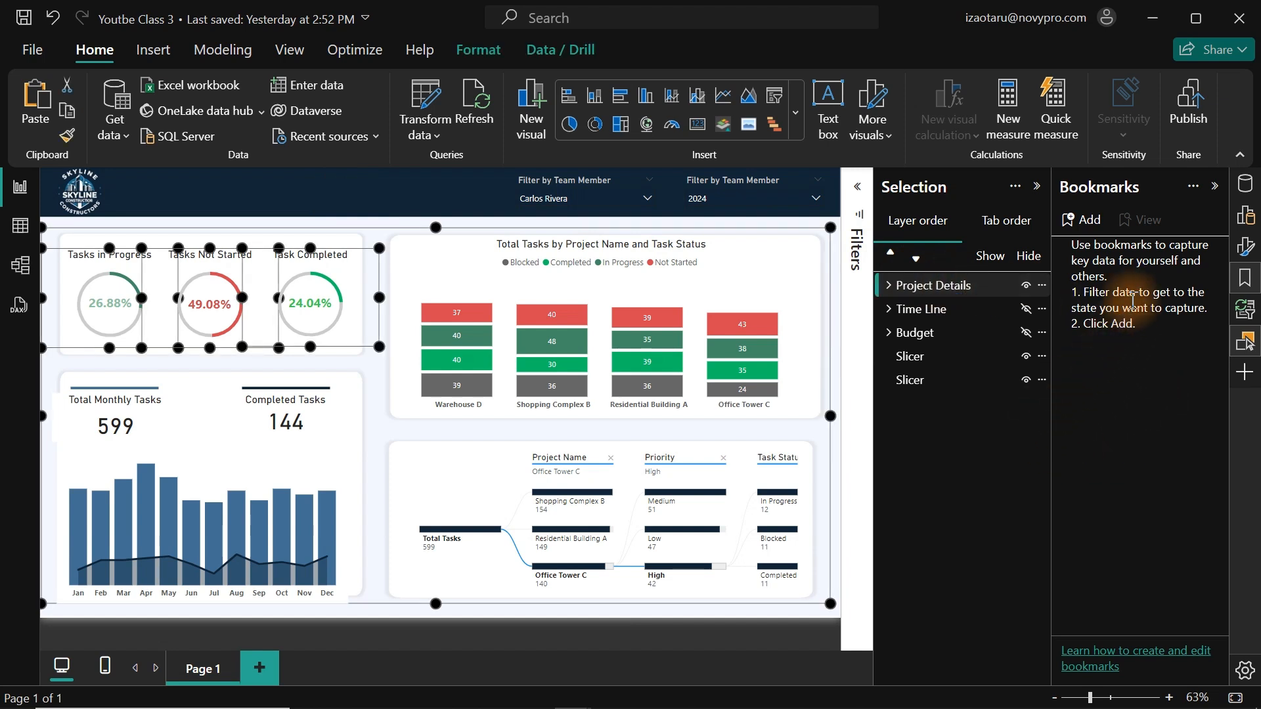
left_click(1026, 285)
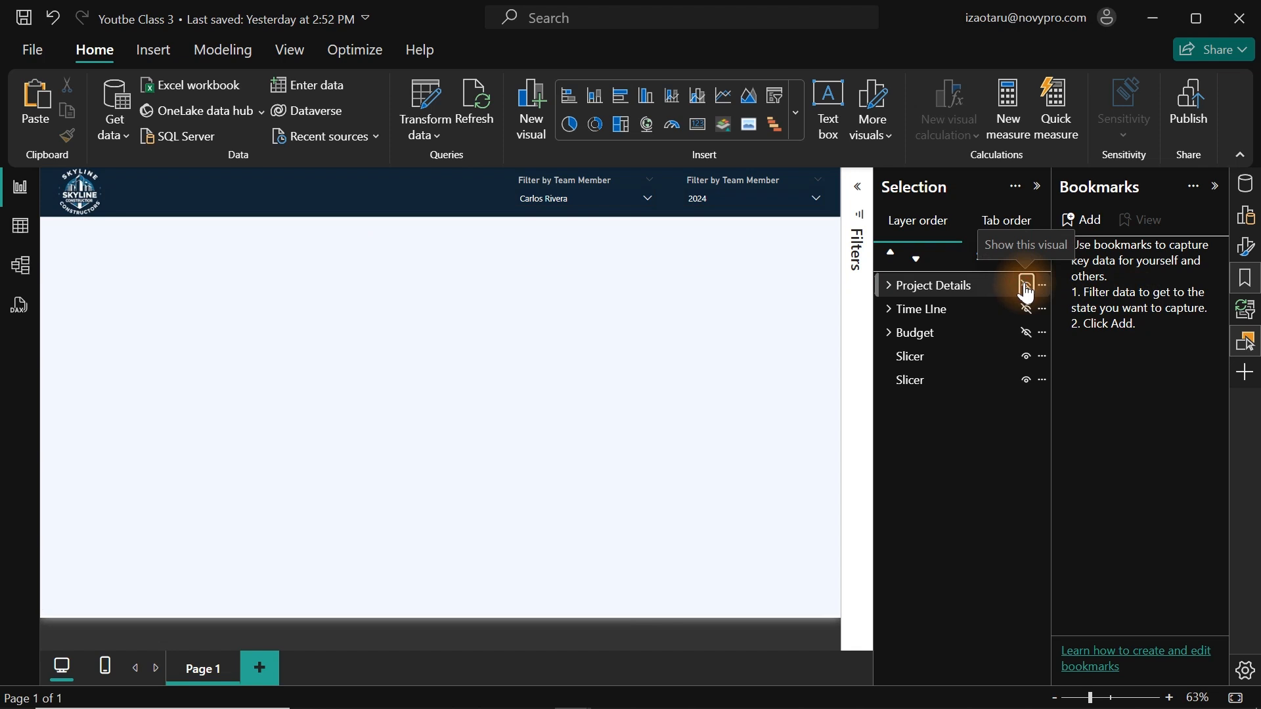
left_click(1026, 286)
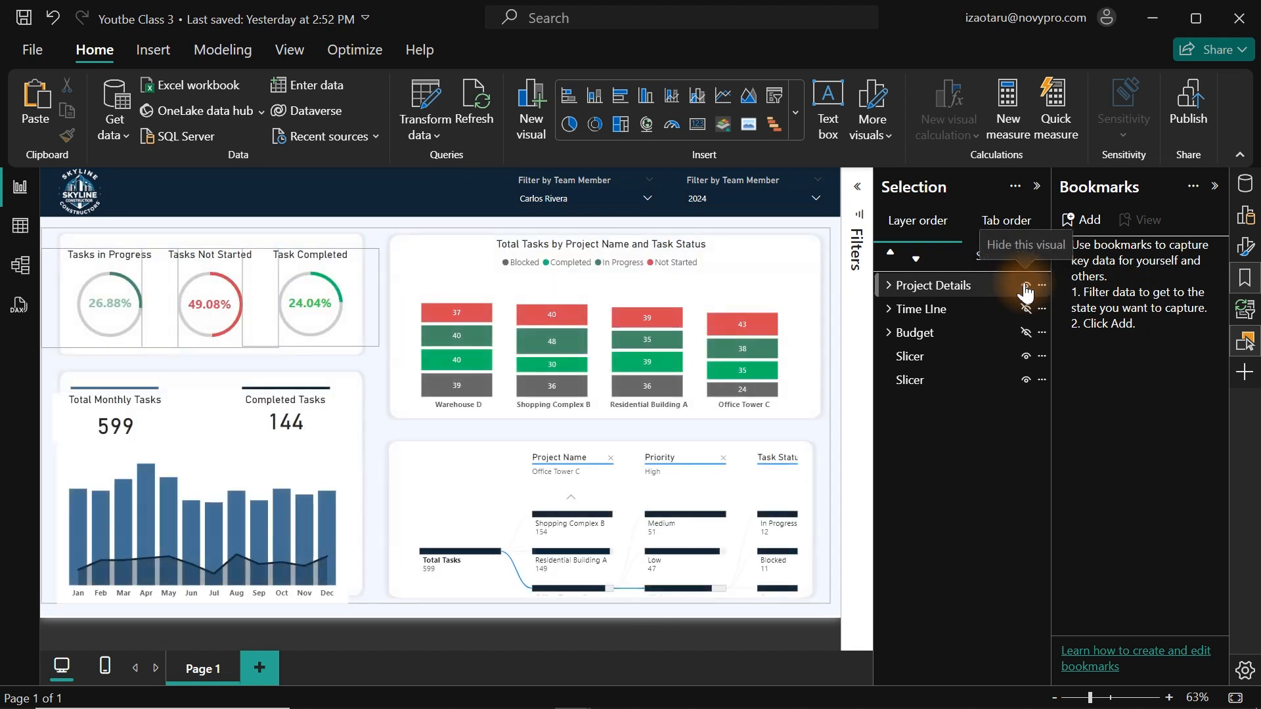
- Add a bookmark of the view with the Project Details group visible and name it Project Details
left_click(983, 285)
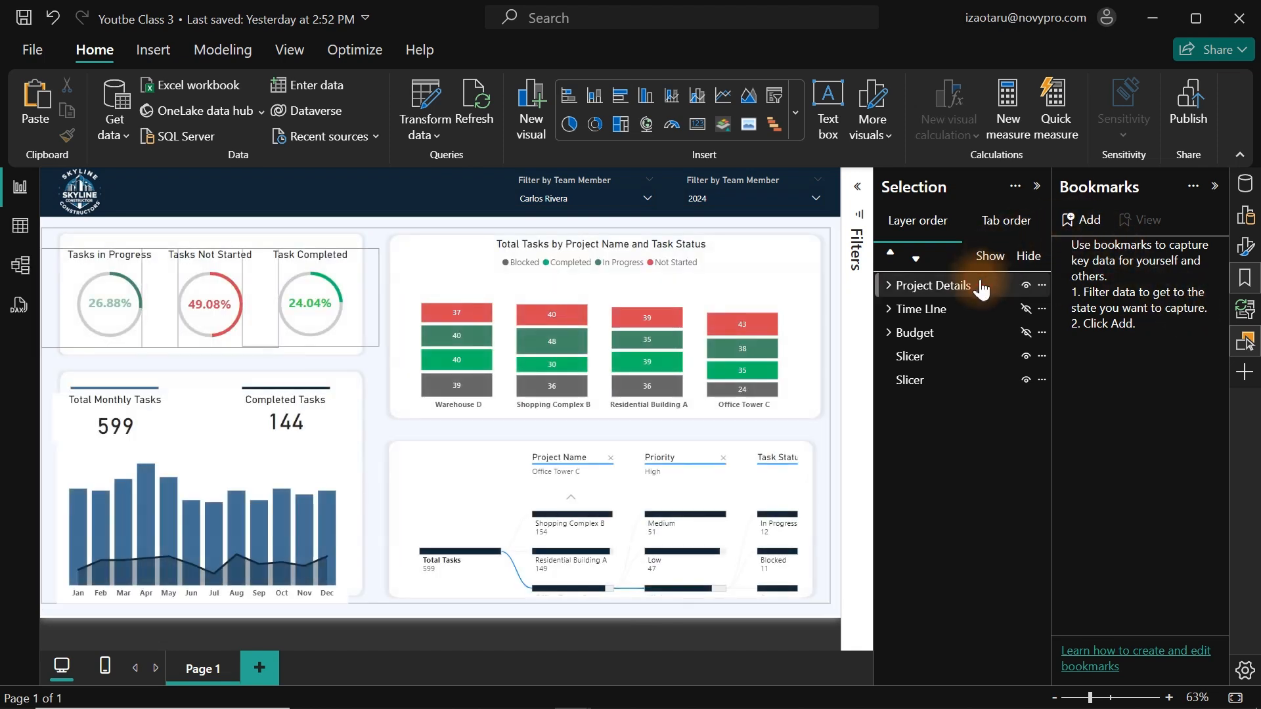
left_click(1088, 222)
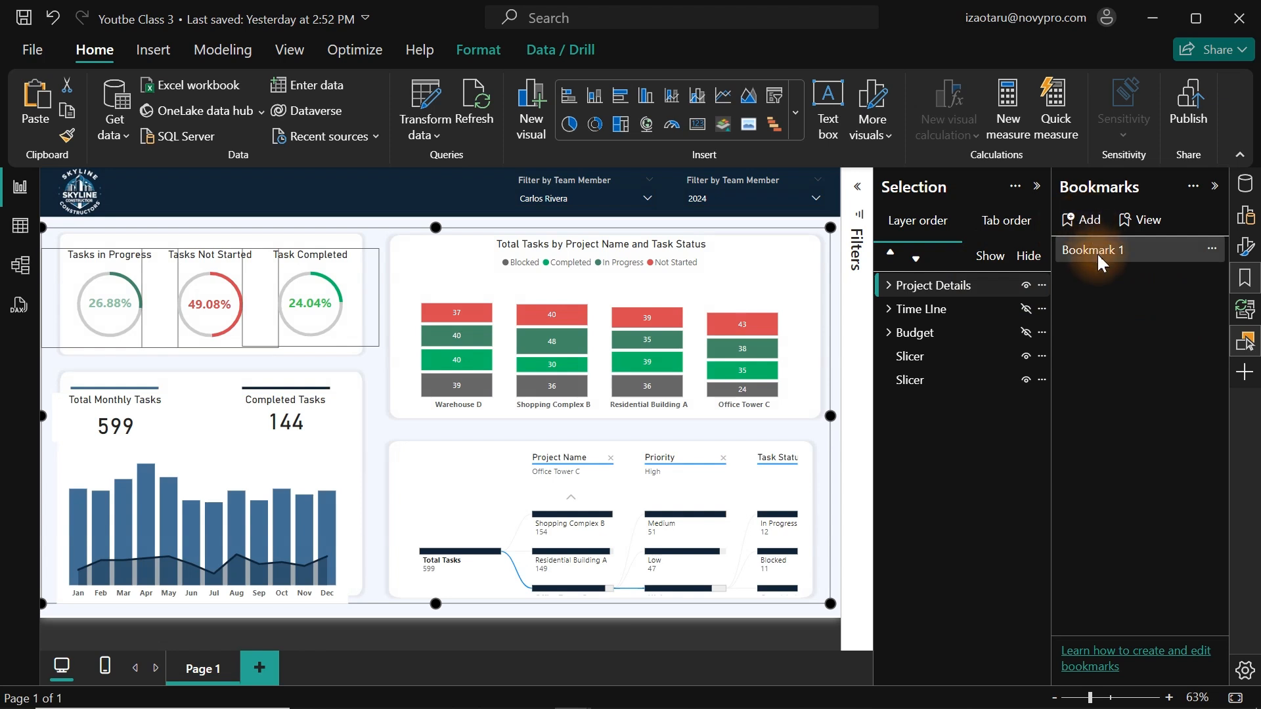
left_click(1097, 249)
double_click(1098, 250)
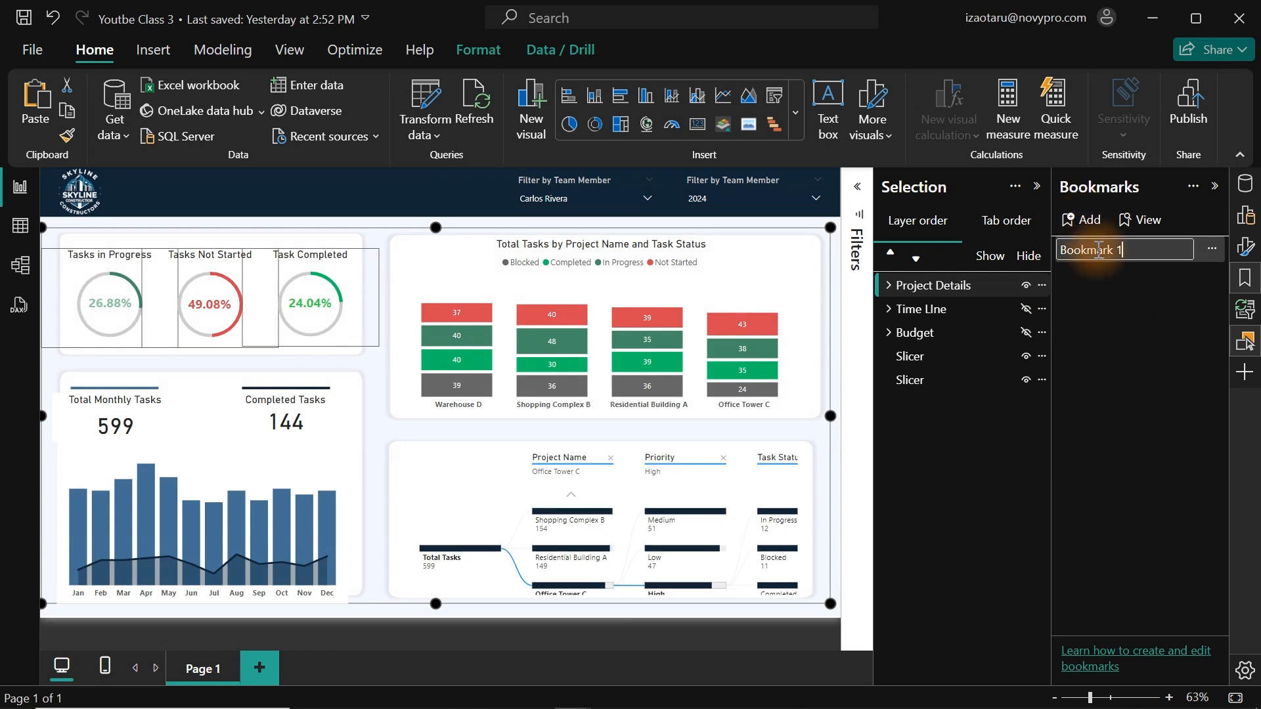
type("Project Details")
key("Return")
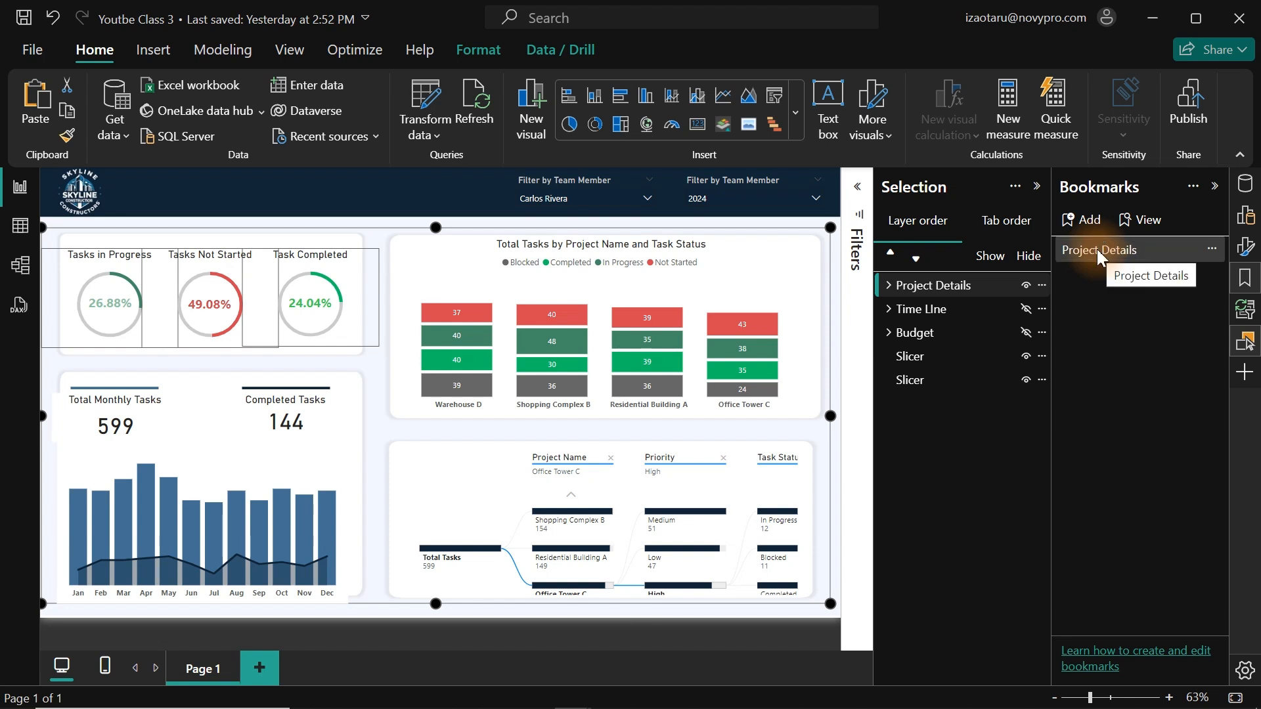
- Hide the Project Details group, show the progress bar group instead, and bookmark this view as Time Line
left_click(1026, 285)
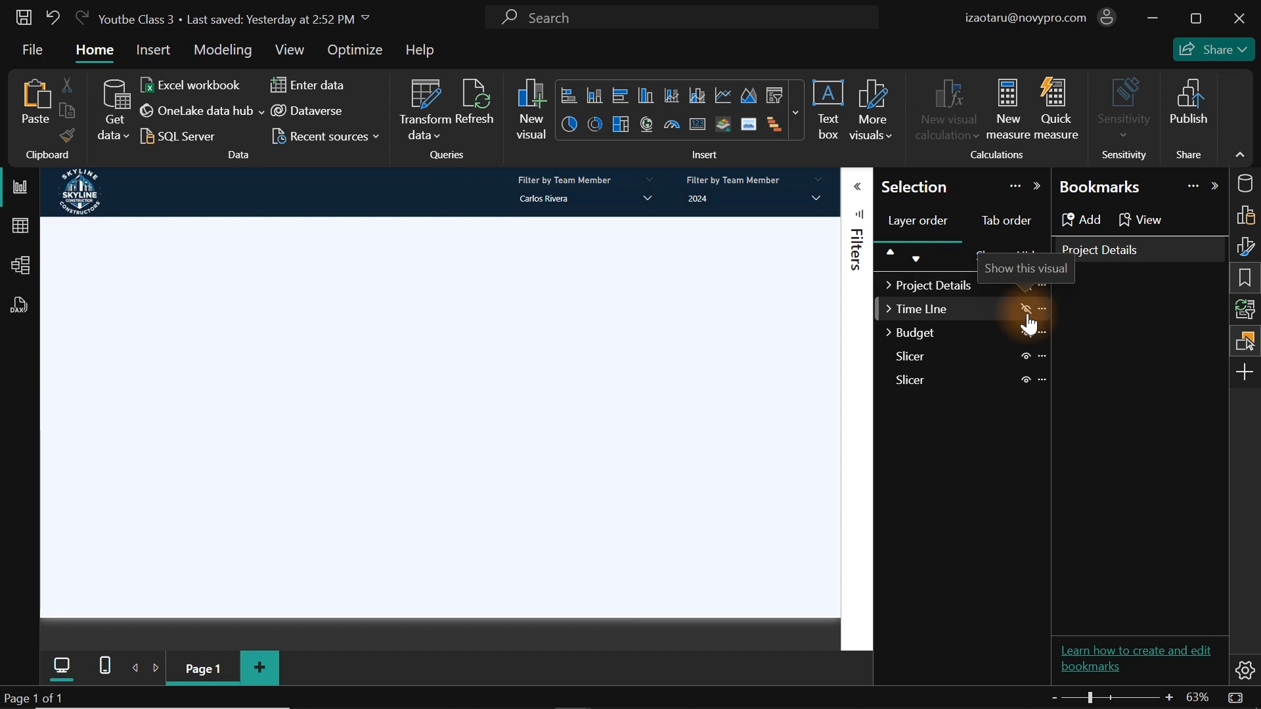
left_click(1027, 314)
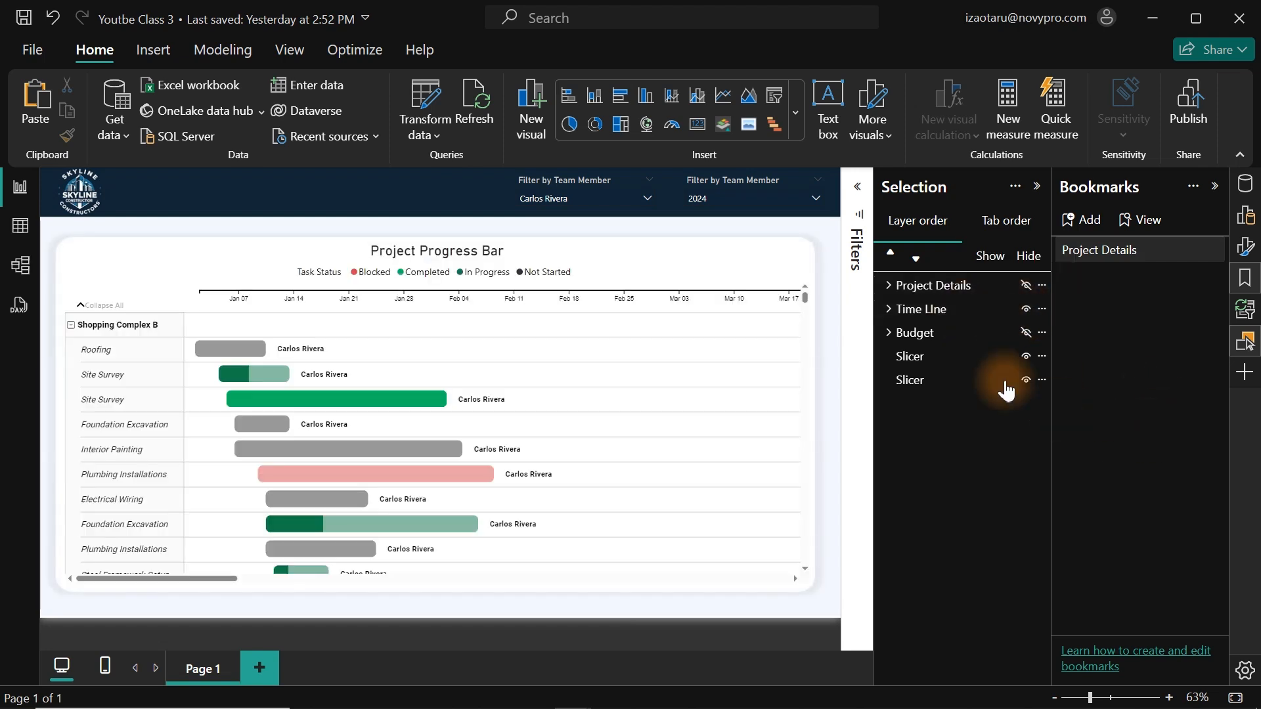
left_click(967, 314)
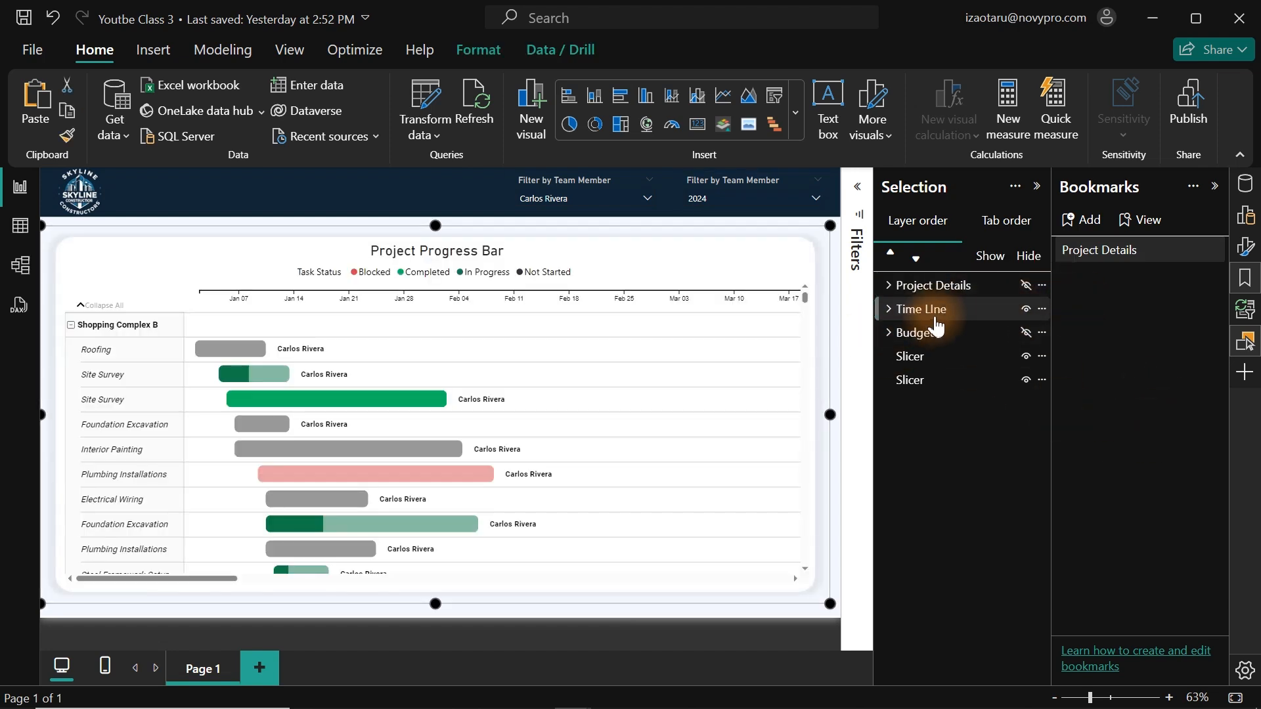
left_click(1094, 219)
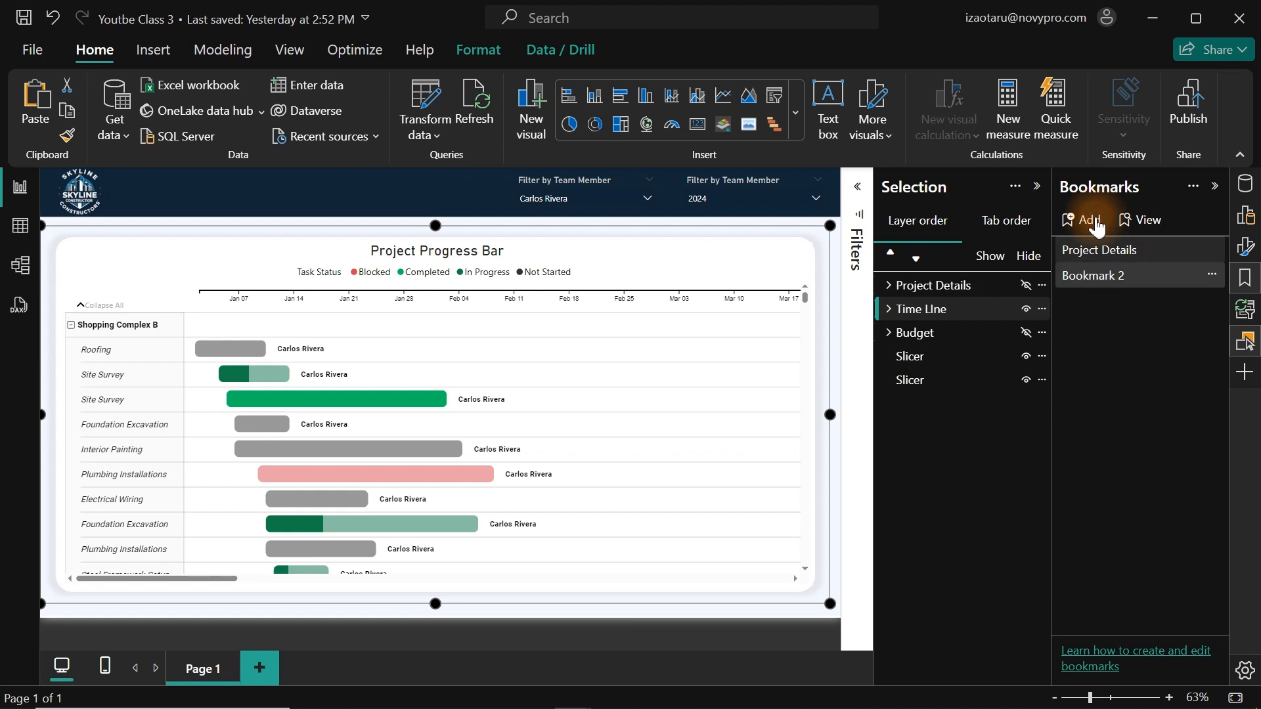
double_click(1115, 277)
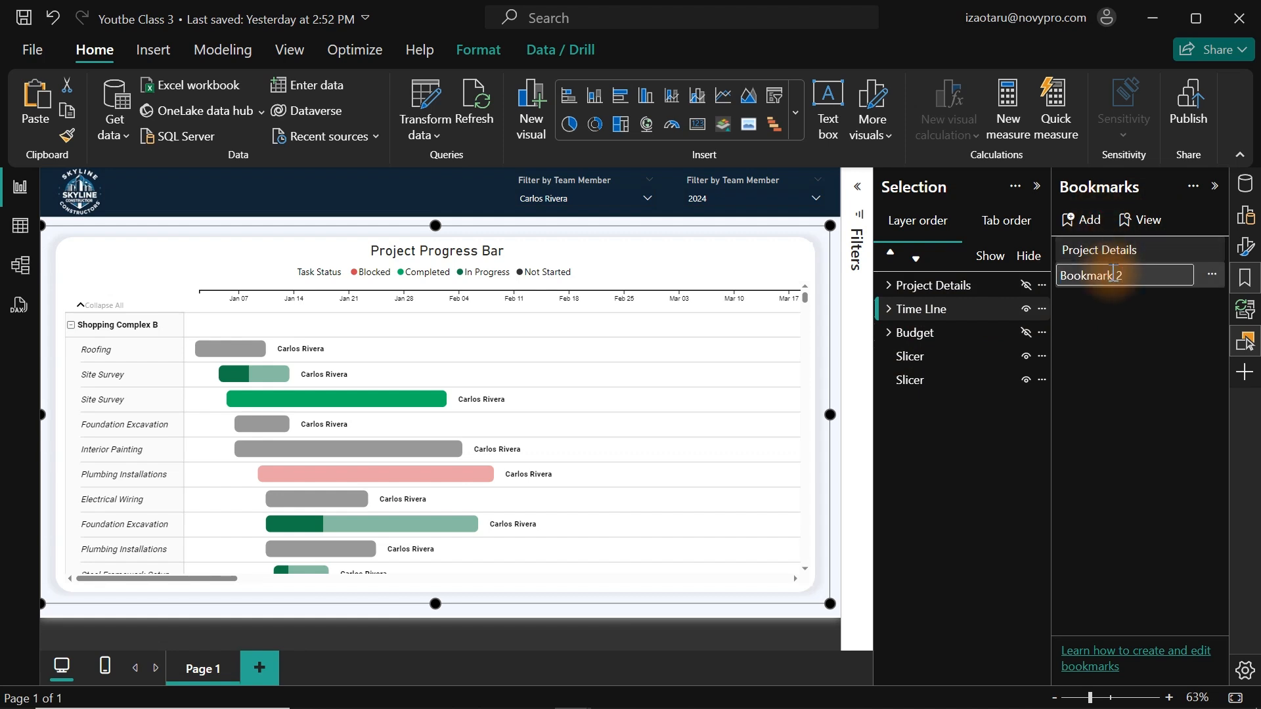
type("Time Line")
key("Return")
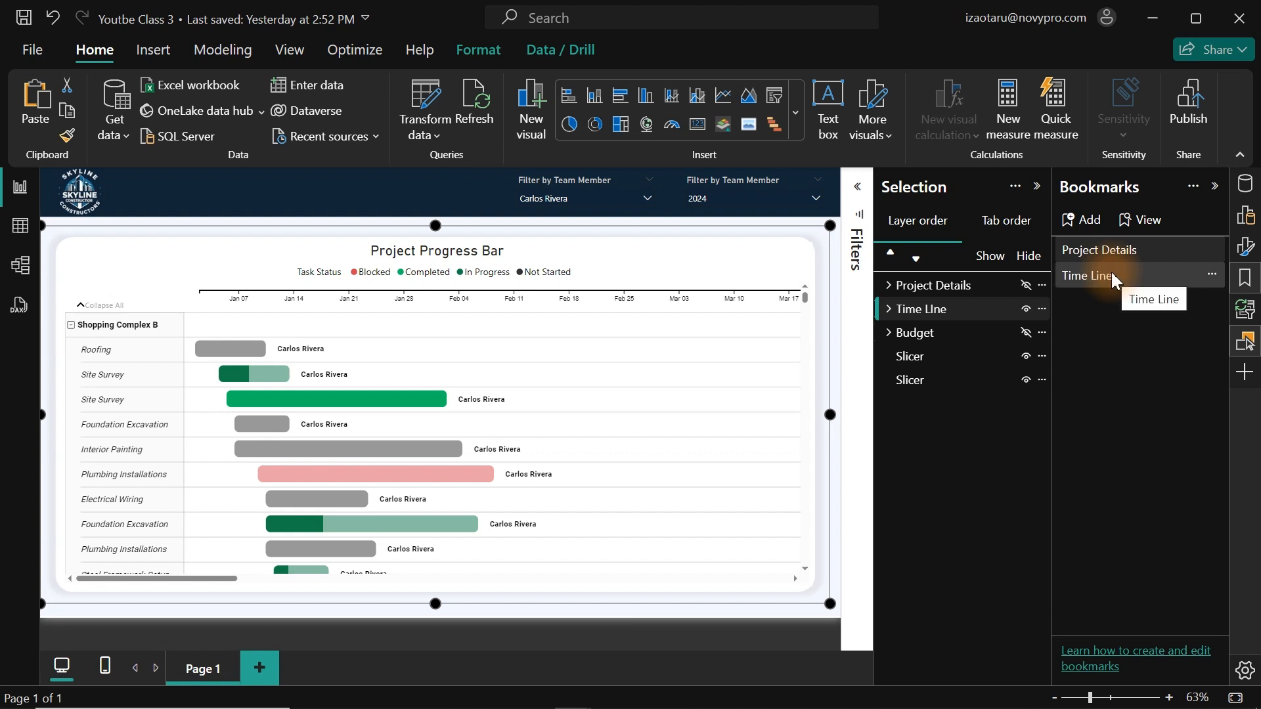
- Hide the progress bar group, show the Budget group instead, and bookmark this view as Budget
left_click(1026, 309)
left_click(944, 336)
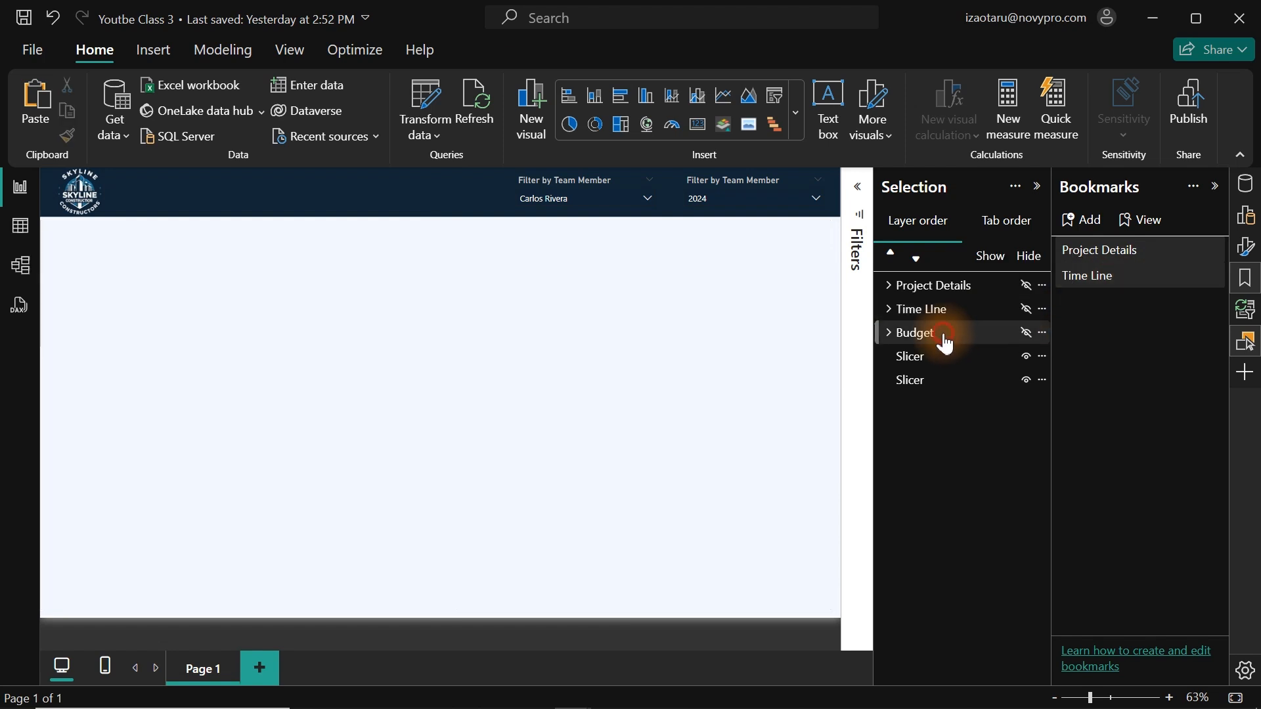
left_click(1026, 332)
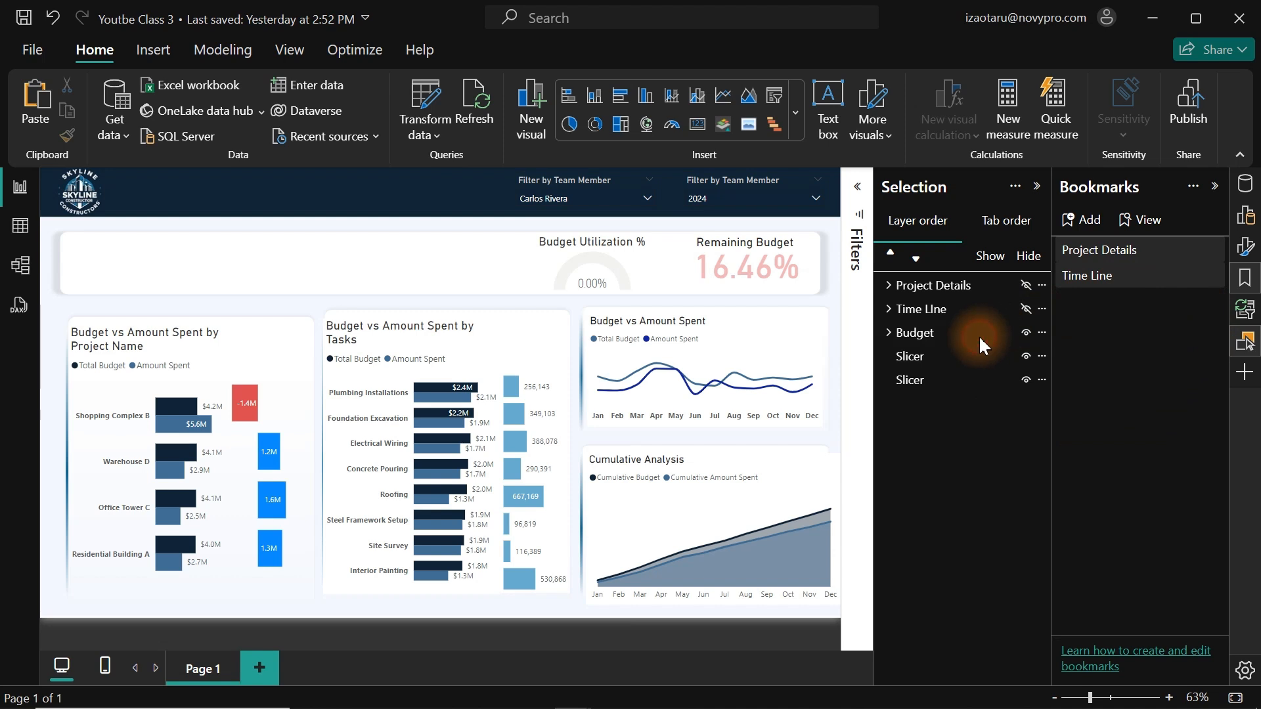
left_click(956, 335)
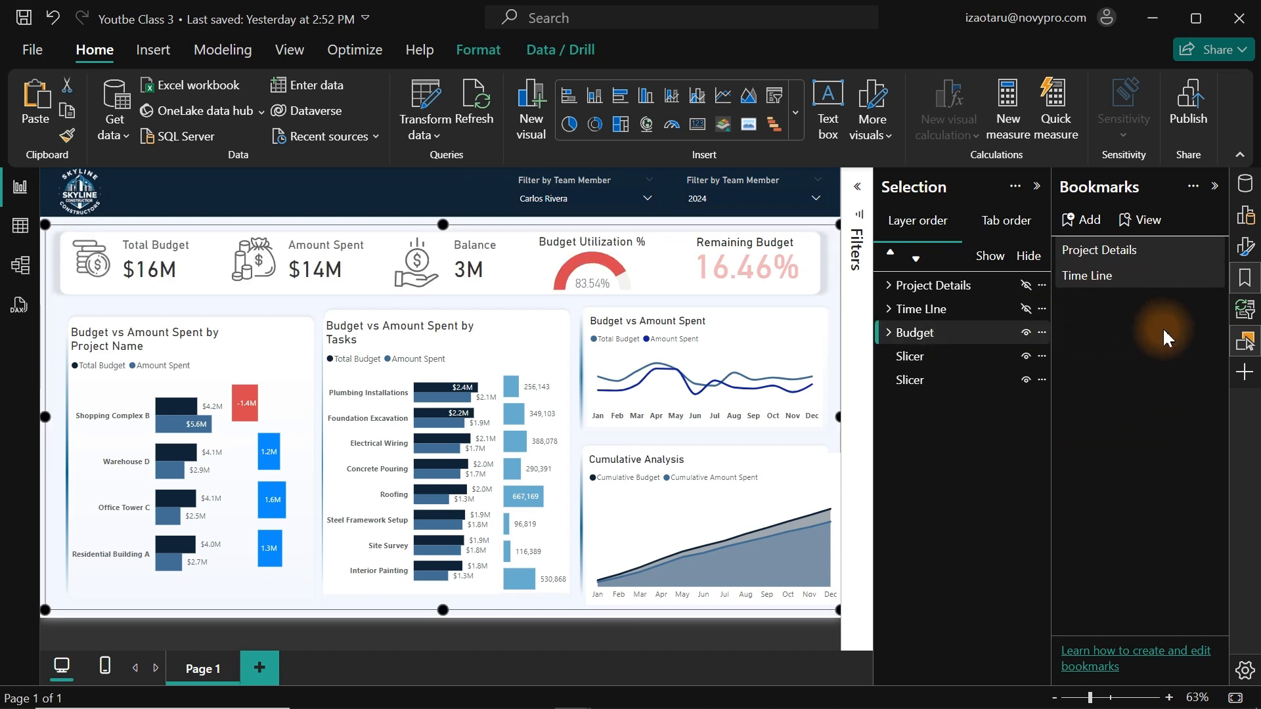
left_click(1084, 220)
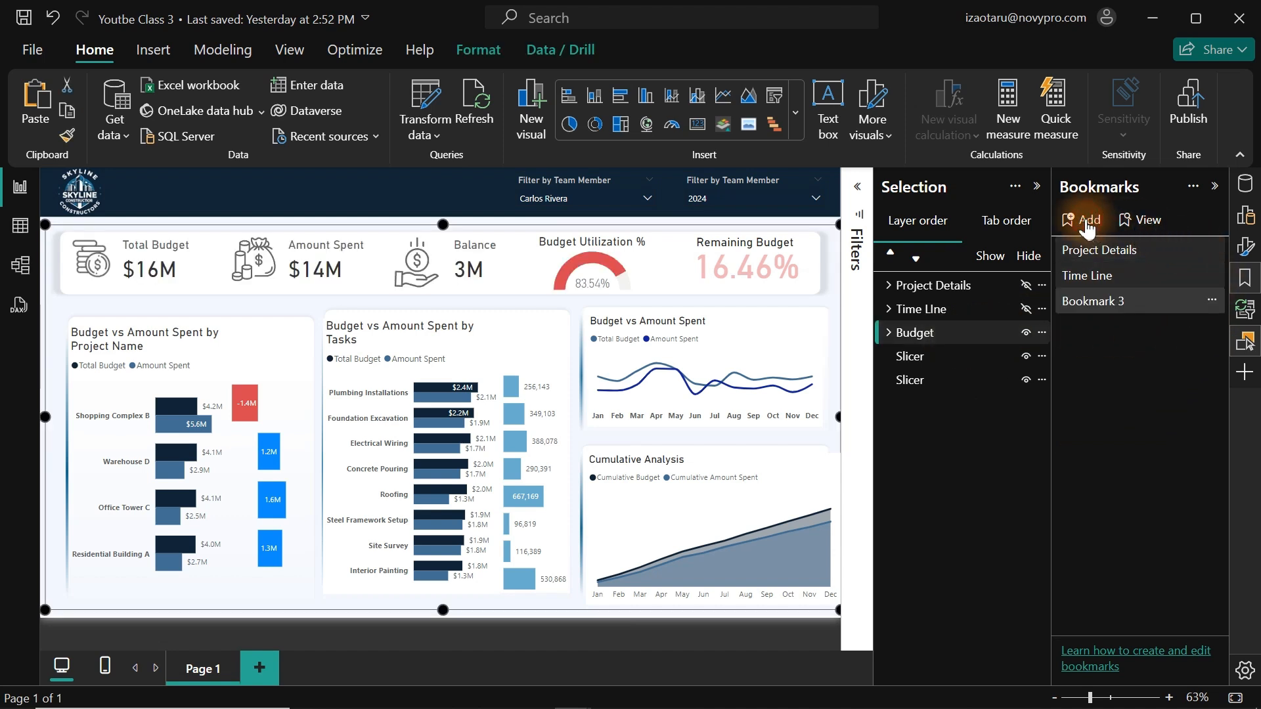
double_click(1106, 302)
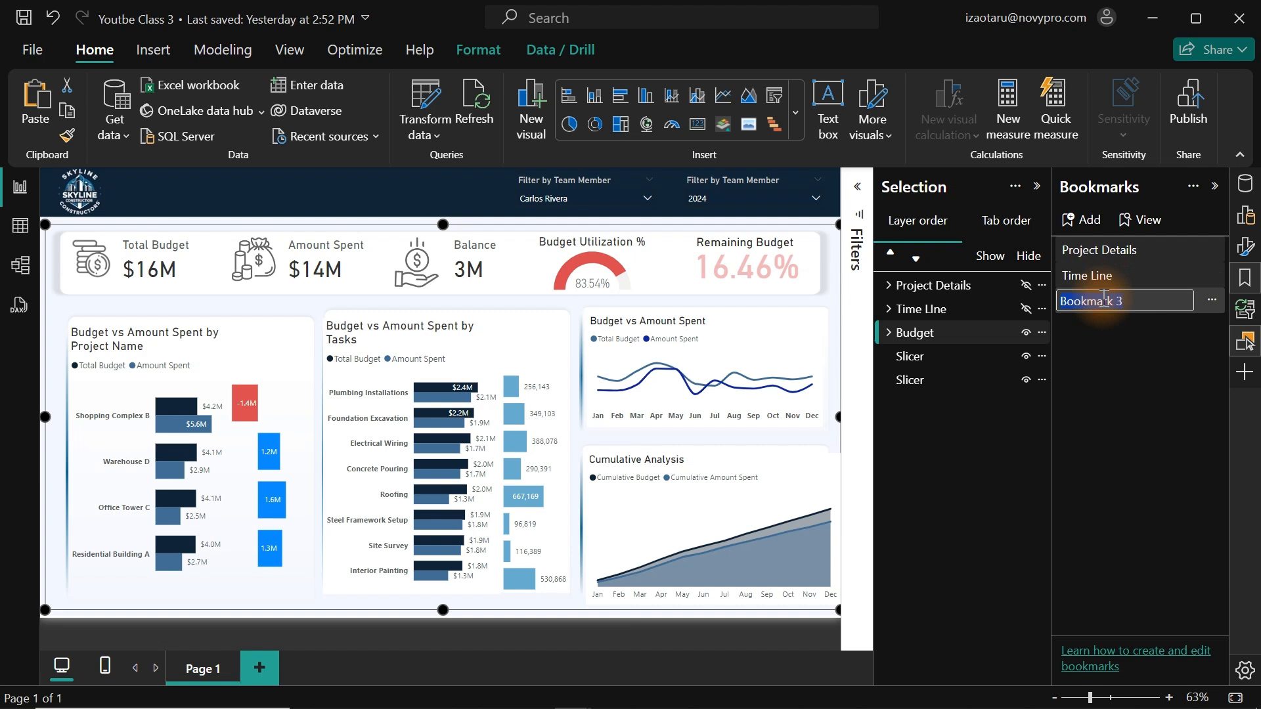
type("Budget")
key("Return")
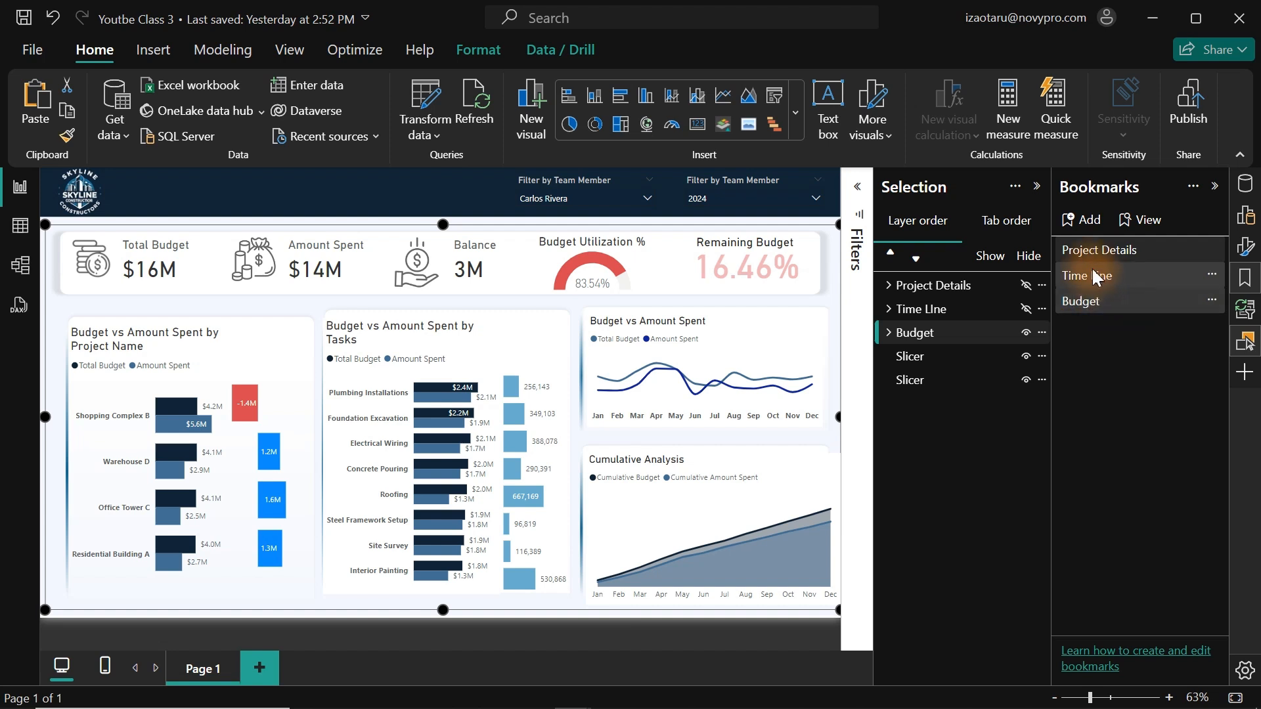
- Test the Time Line and Project Details bookmarks, and close the Selection and Bookmarks panes with the Project Details view showing
left_click(1096, 270)
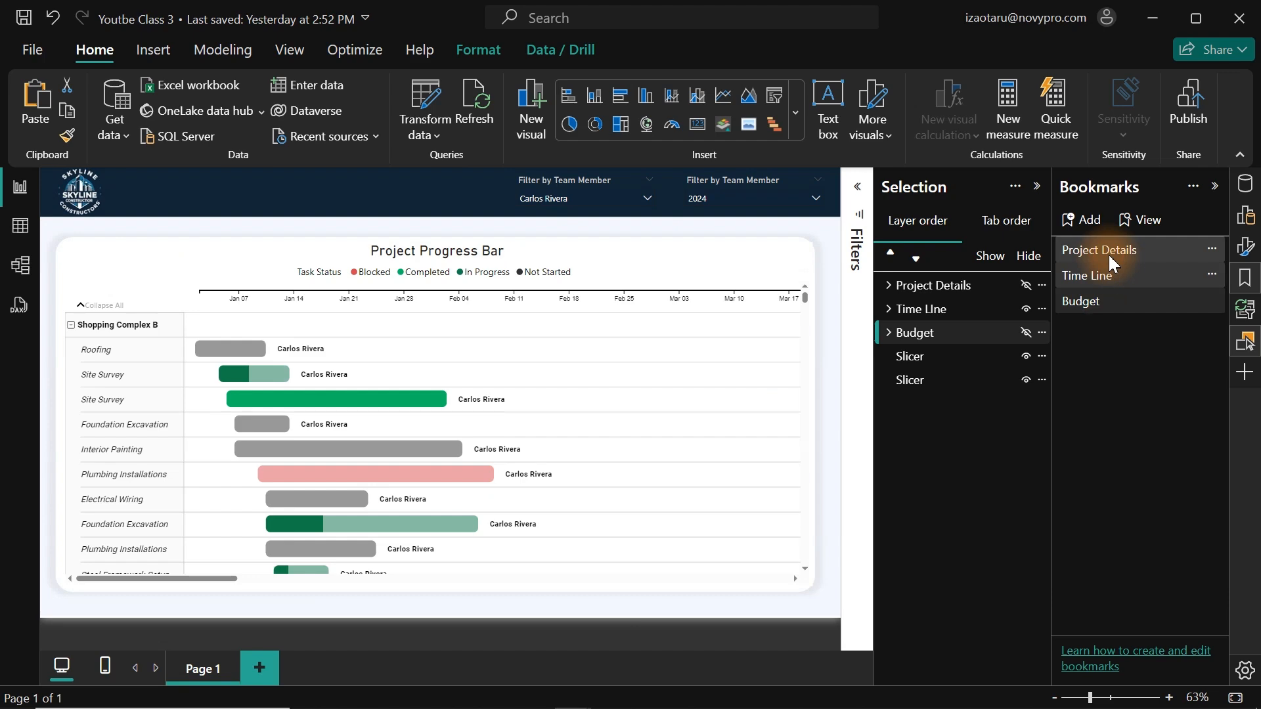
left_click(1108, 254)
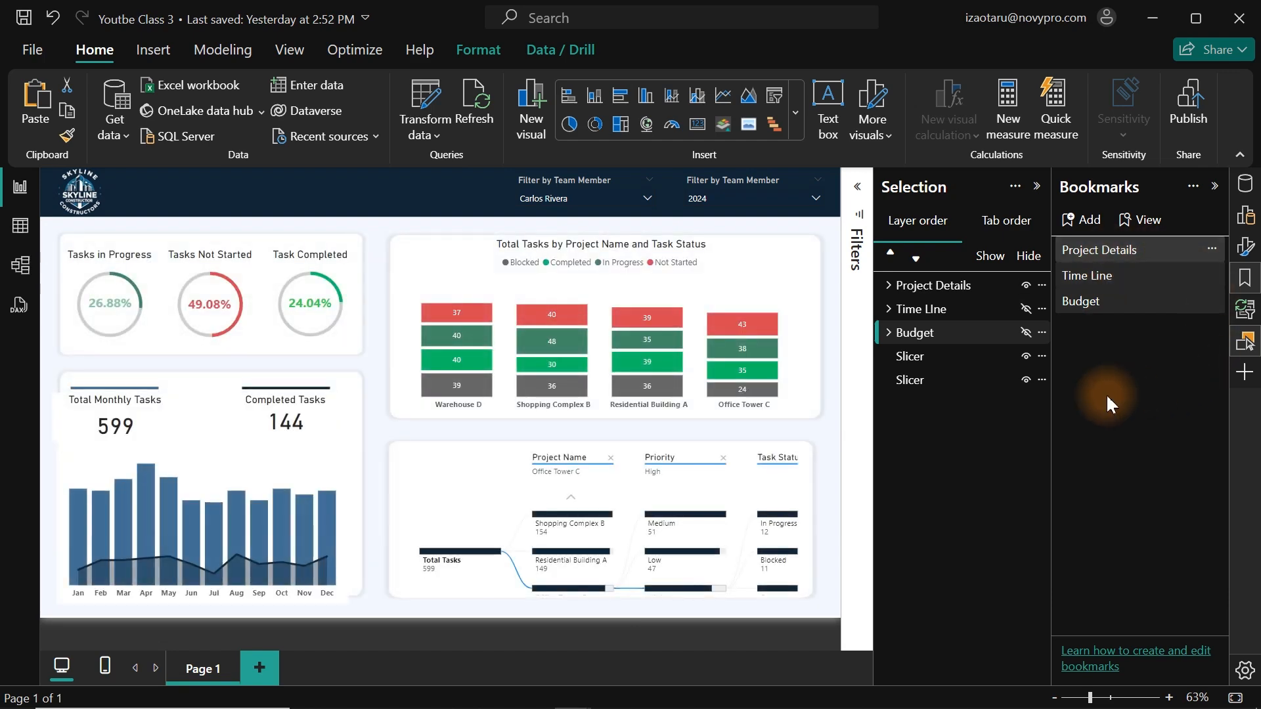
left_click(1245, 340)
left_click(1250, 289)
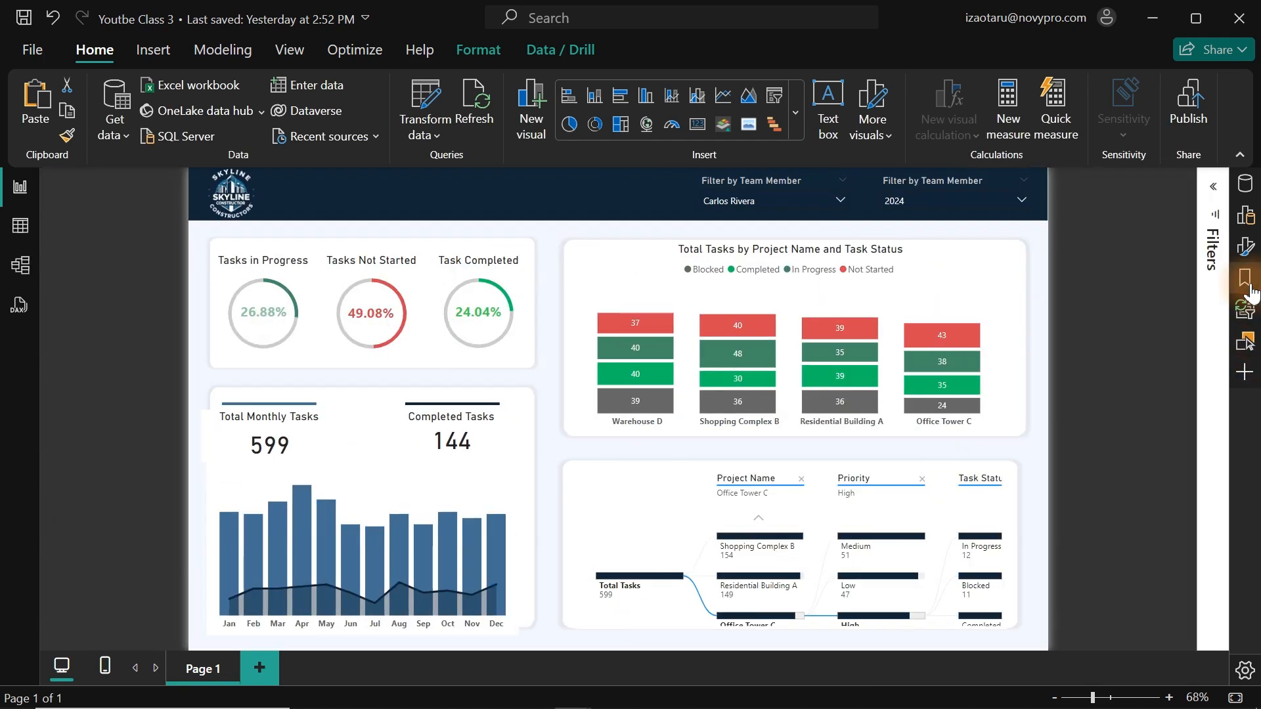
- Insert a bookmark navigator on the report page
left_click(1241, 160)
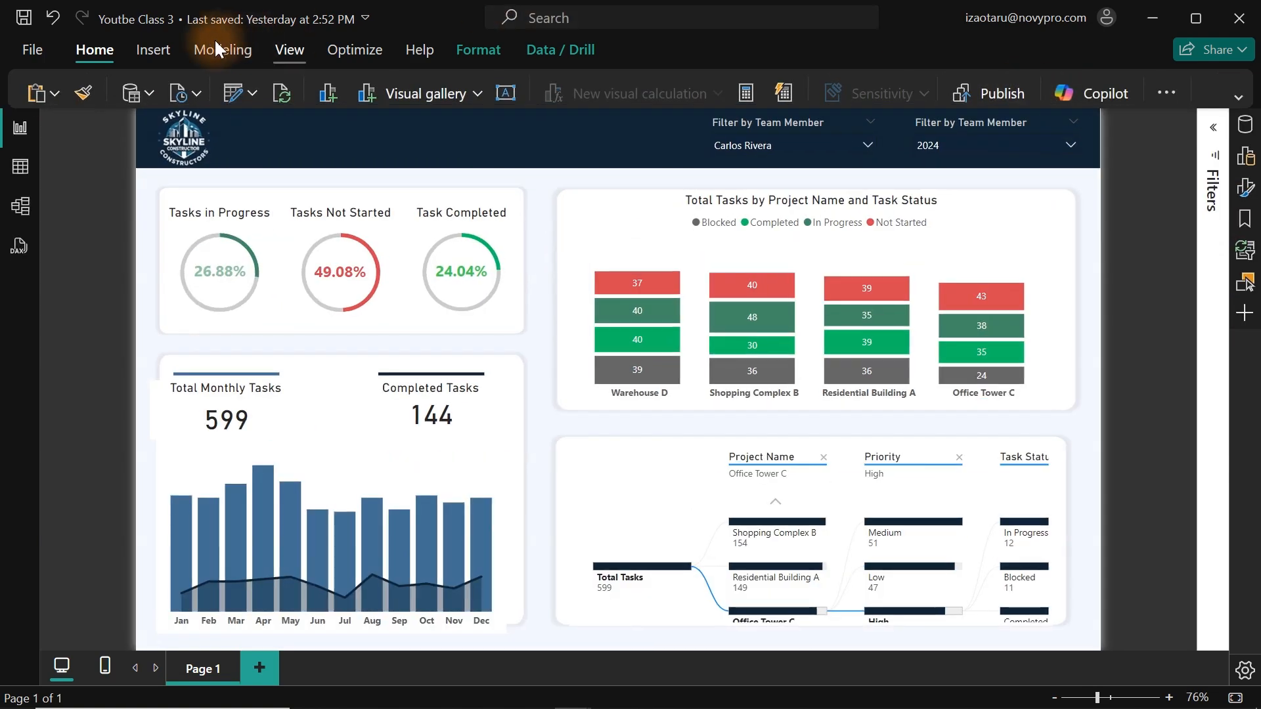
left_click(153, 49)
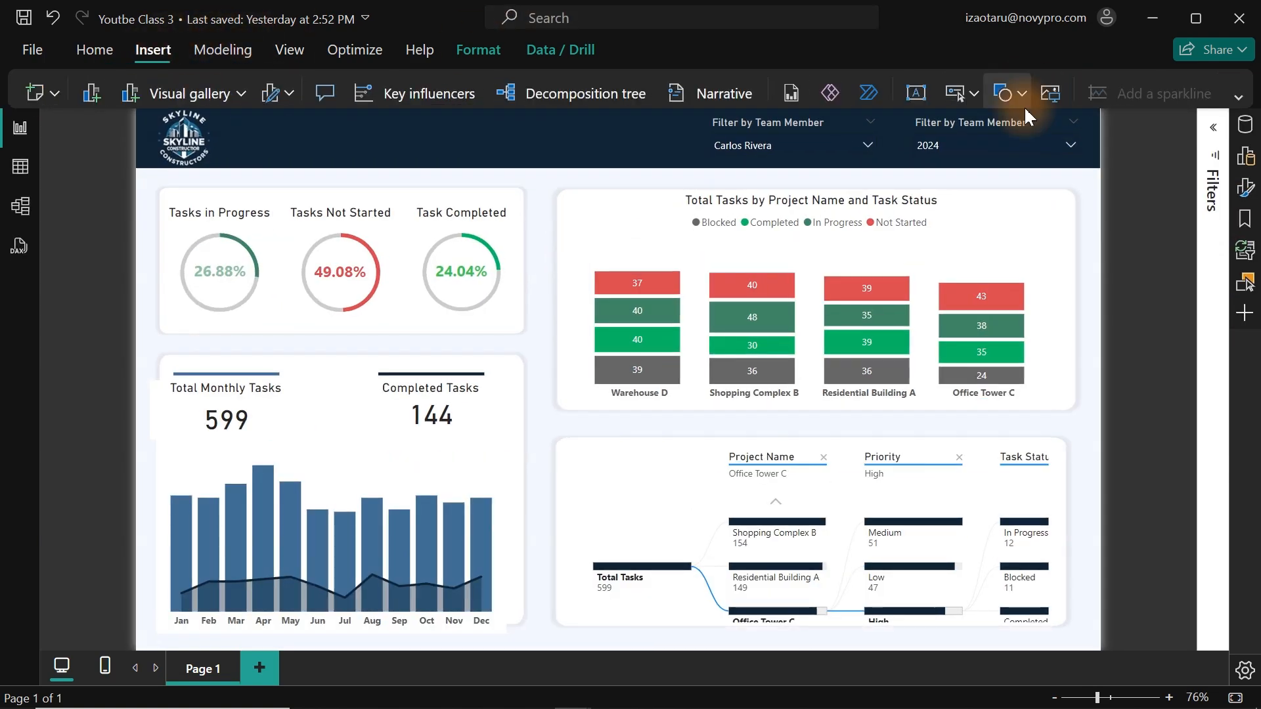
left_click(1022, 97)
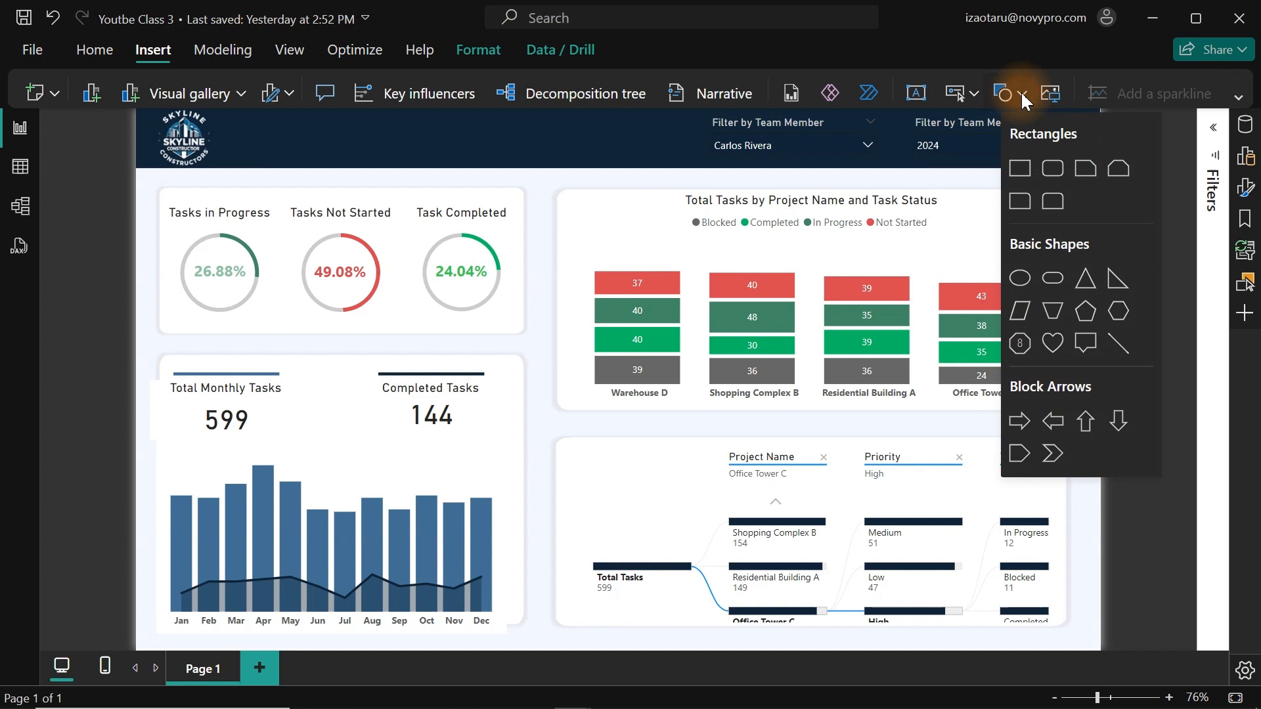
left_click(972, 97)
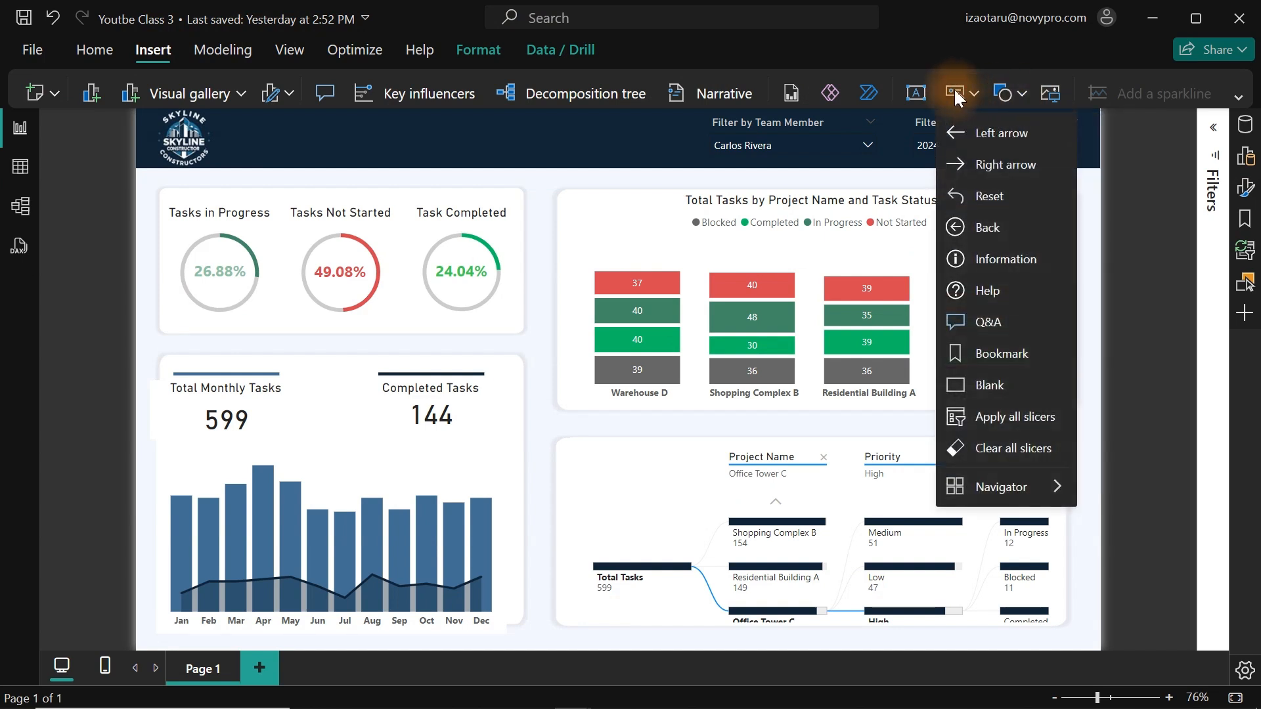
left_click(1238, 98)
left_click(1239, 98)
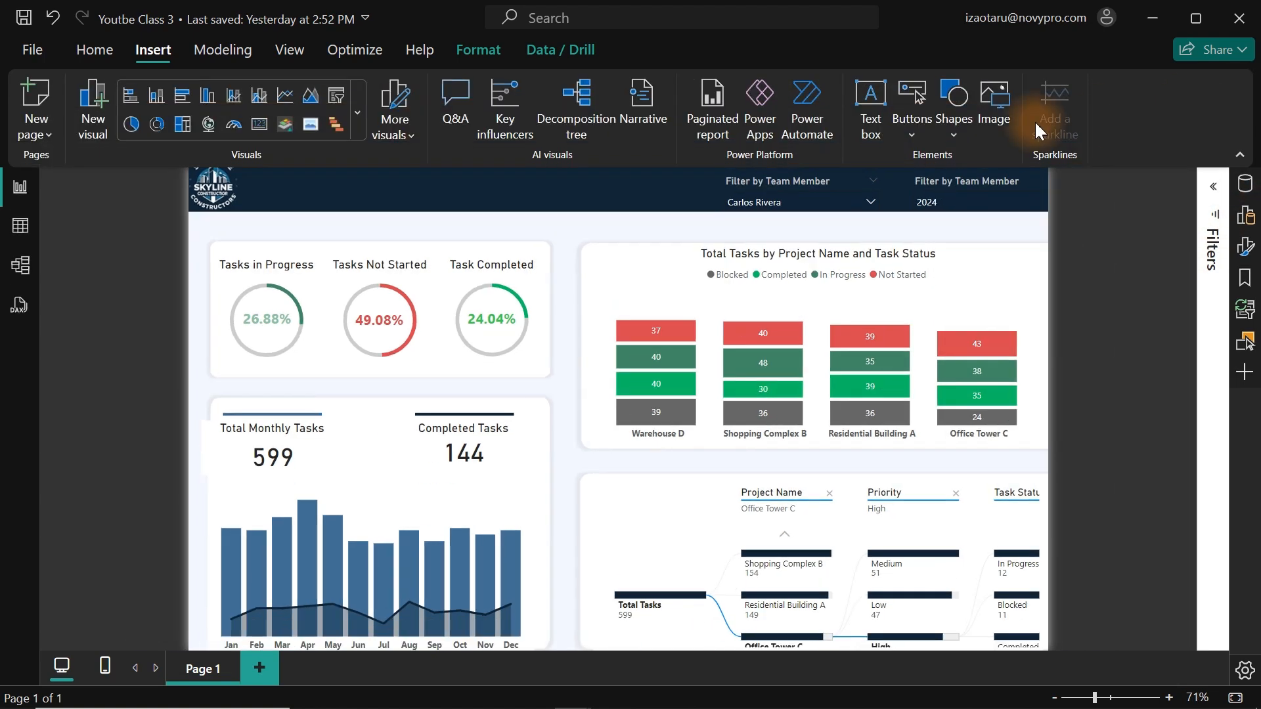
left_click(917, 144)
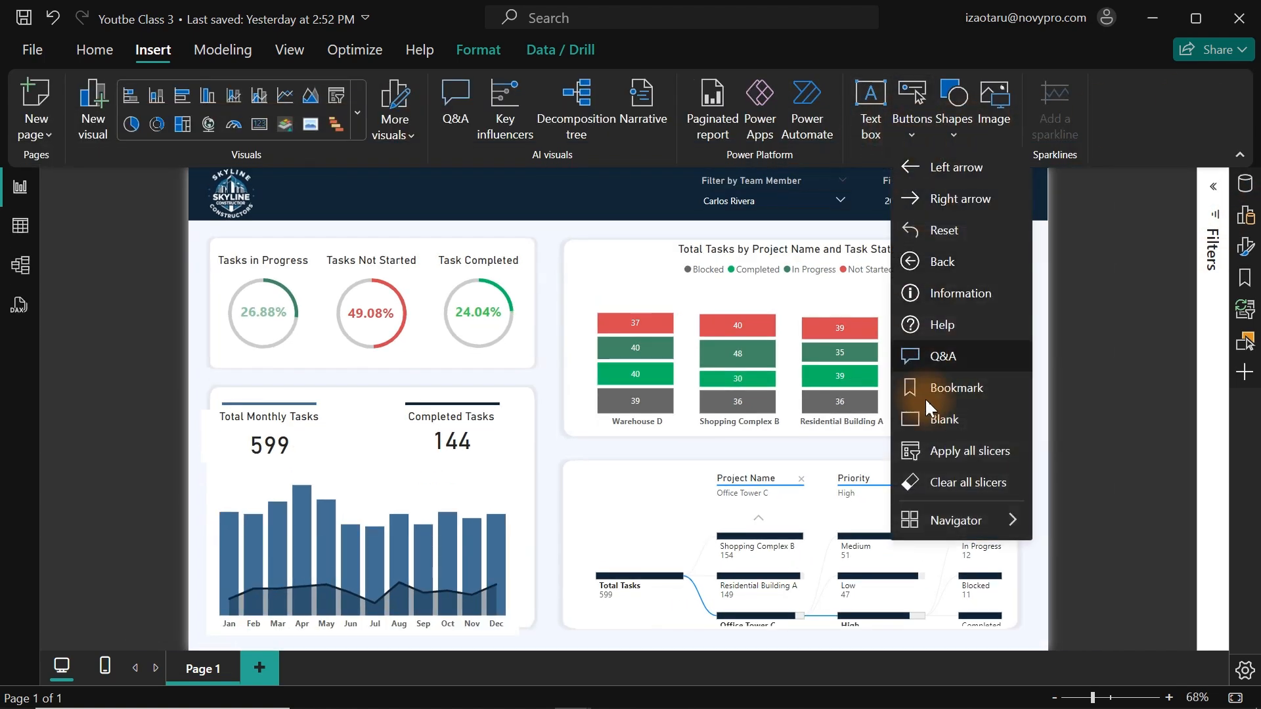
mouse_move(1009, 520)
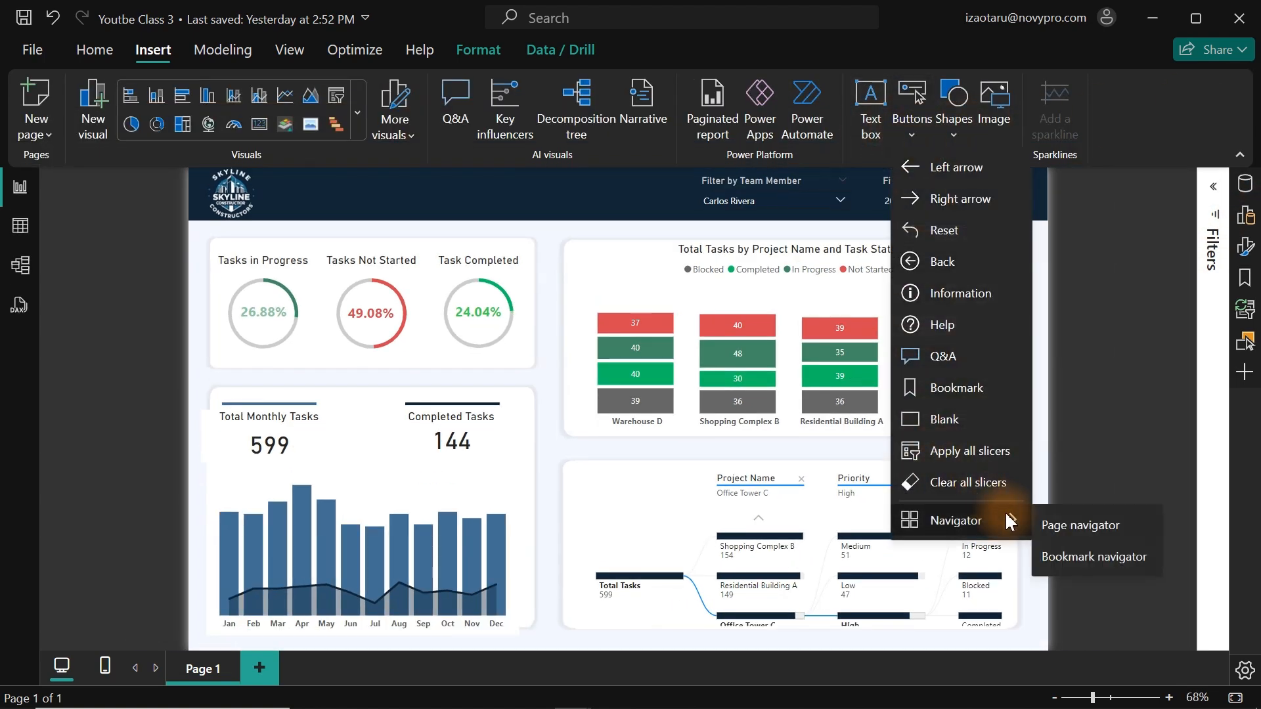
left_click(1109, 558)
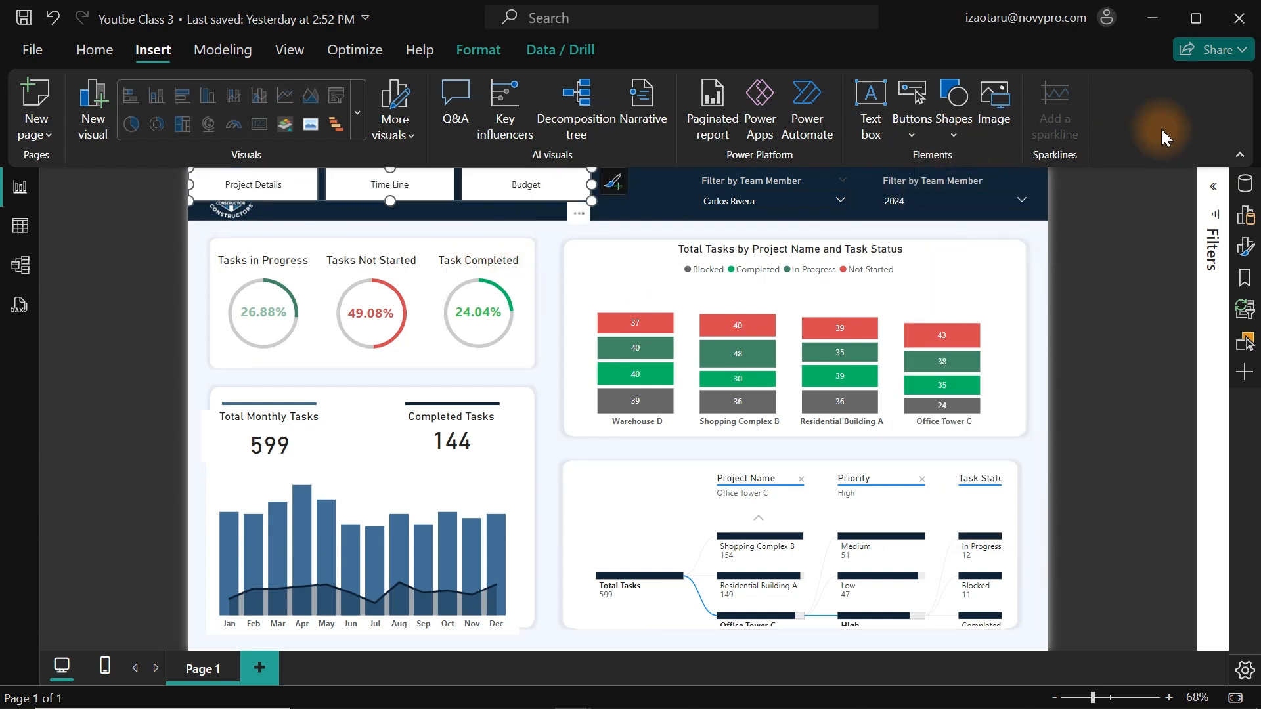
- Narrow the bookmark navigator to about 414 by 49 and place it in the header between the logo and the filters
left_click(1237, 157)
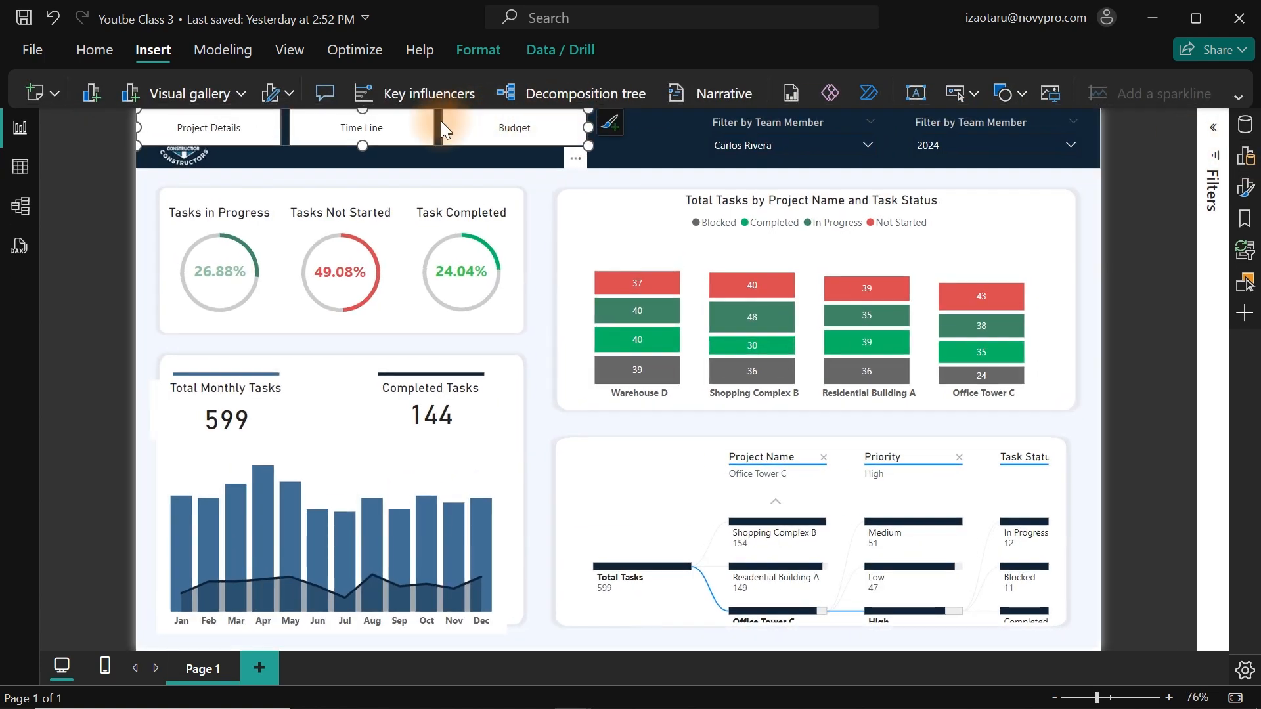
left_click_drag(437, 119, 532, 119)
left_click_drag(229, 127, 369, 153)
left_click_drag(579, 119, 552, 150)
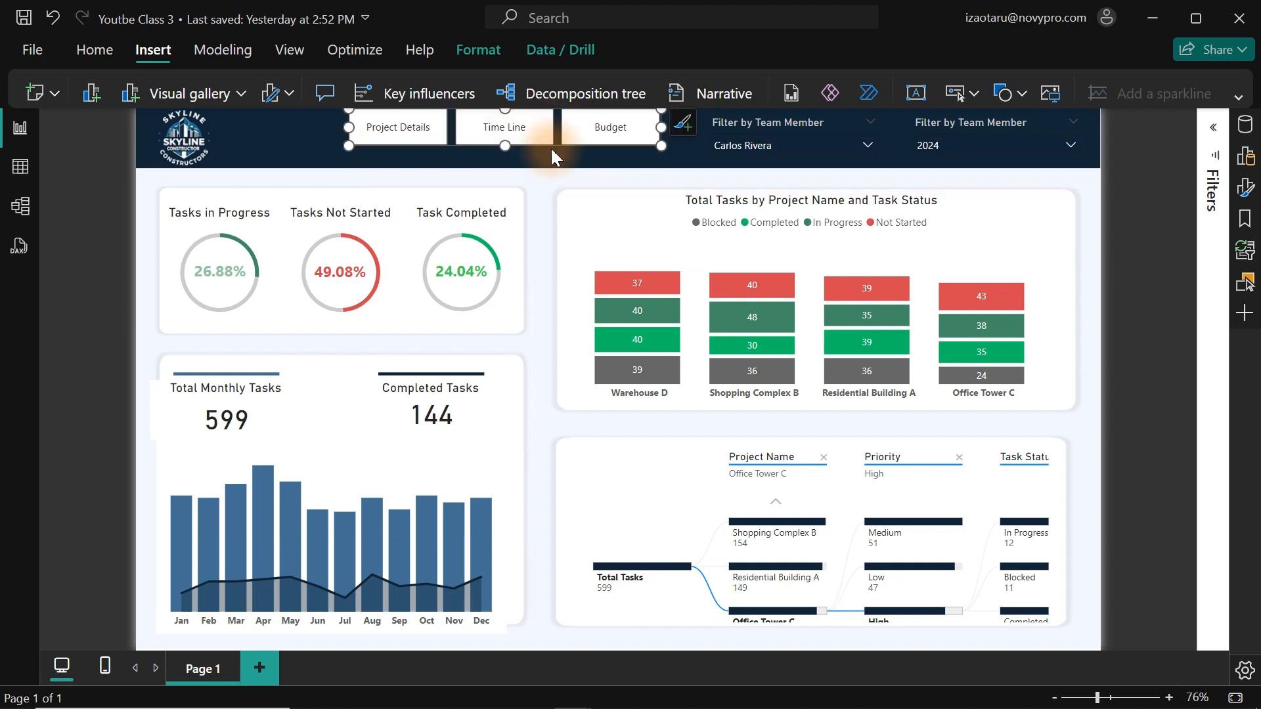
left_click(319, 139)
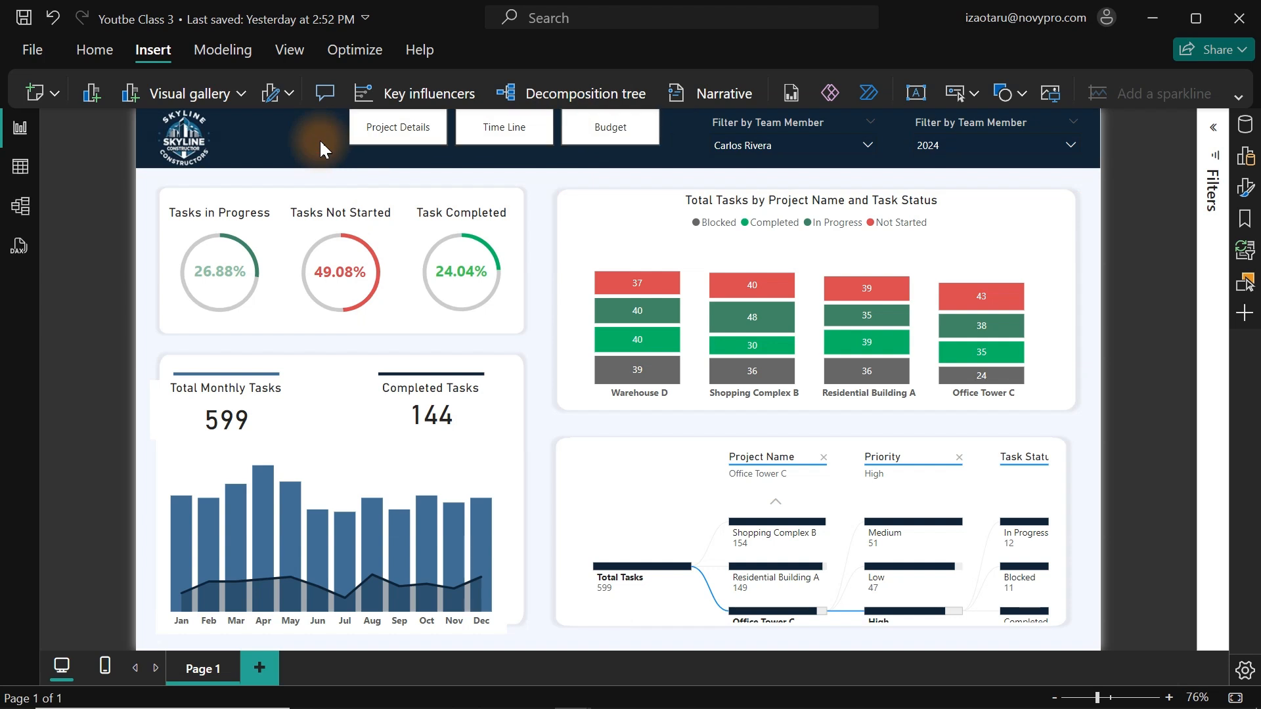
left_click(556, 128)
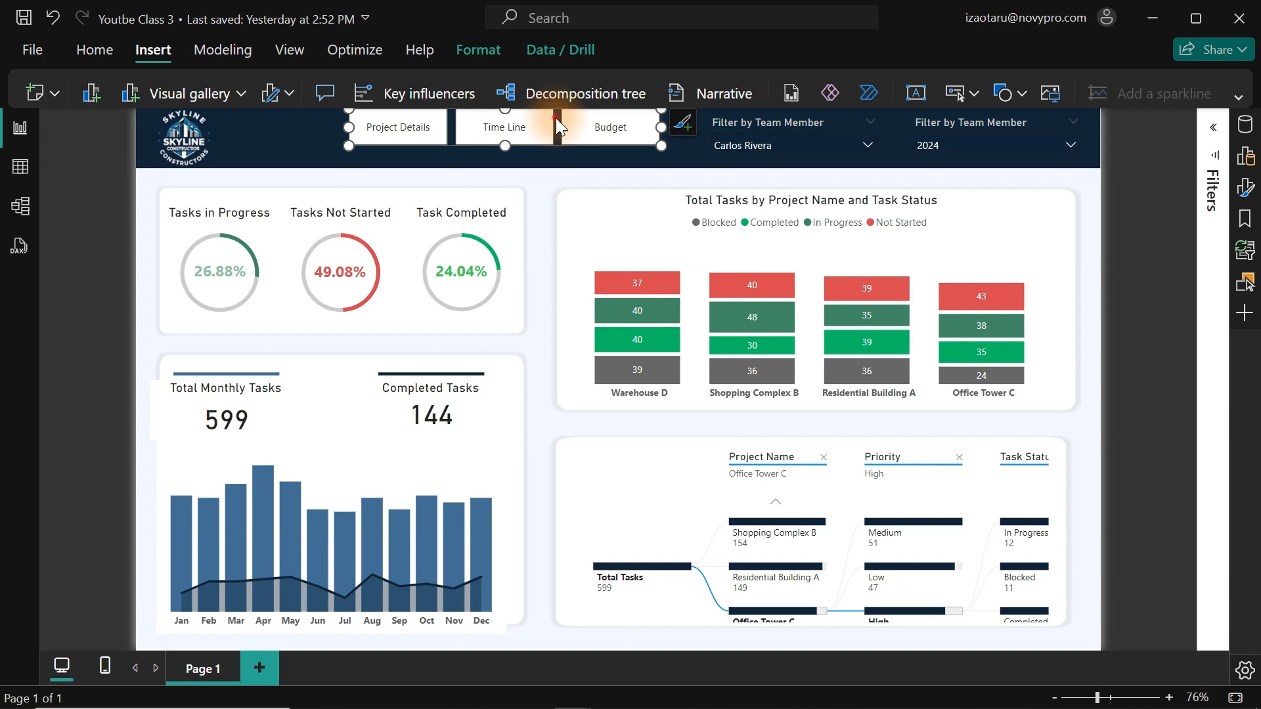
left_click_drag(556, 117, 559, 146)
mouse_move(561, 131)
left_mouse_down()
mouse_move(553, 180)
mouse_move(557, 142)
mouse_move(566, 151)
left_mouse_up()
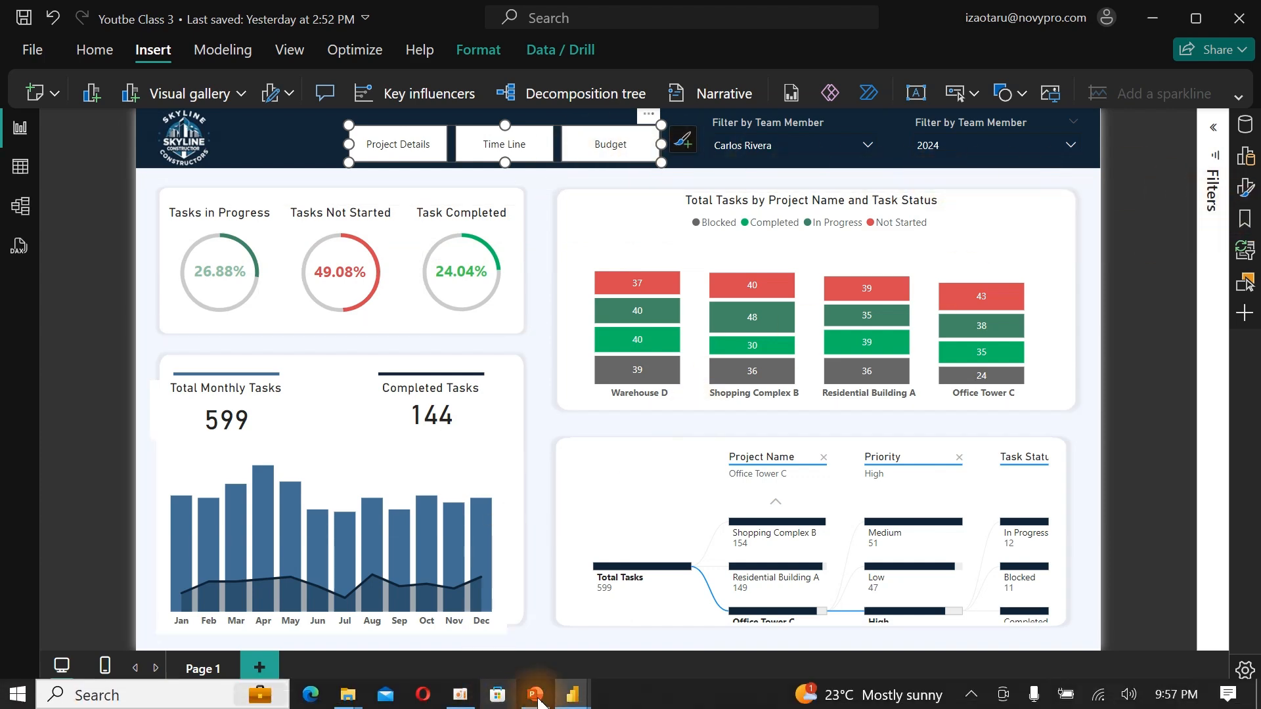
- Switch to PowerPoint, copy the hex code of the dark header bar's fill colour, and return to Power BI
left_click(536, 695)
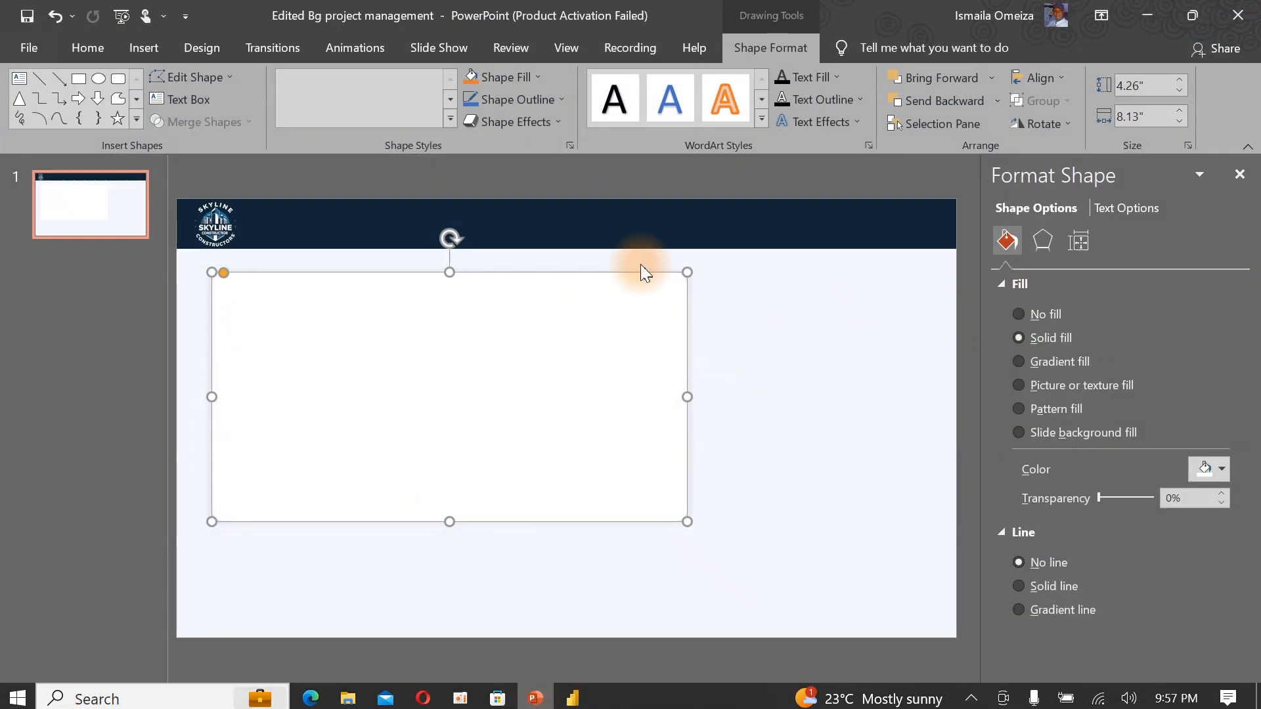
left_click(636, 218)
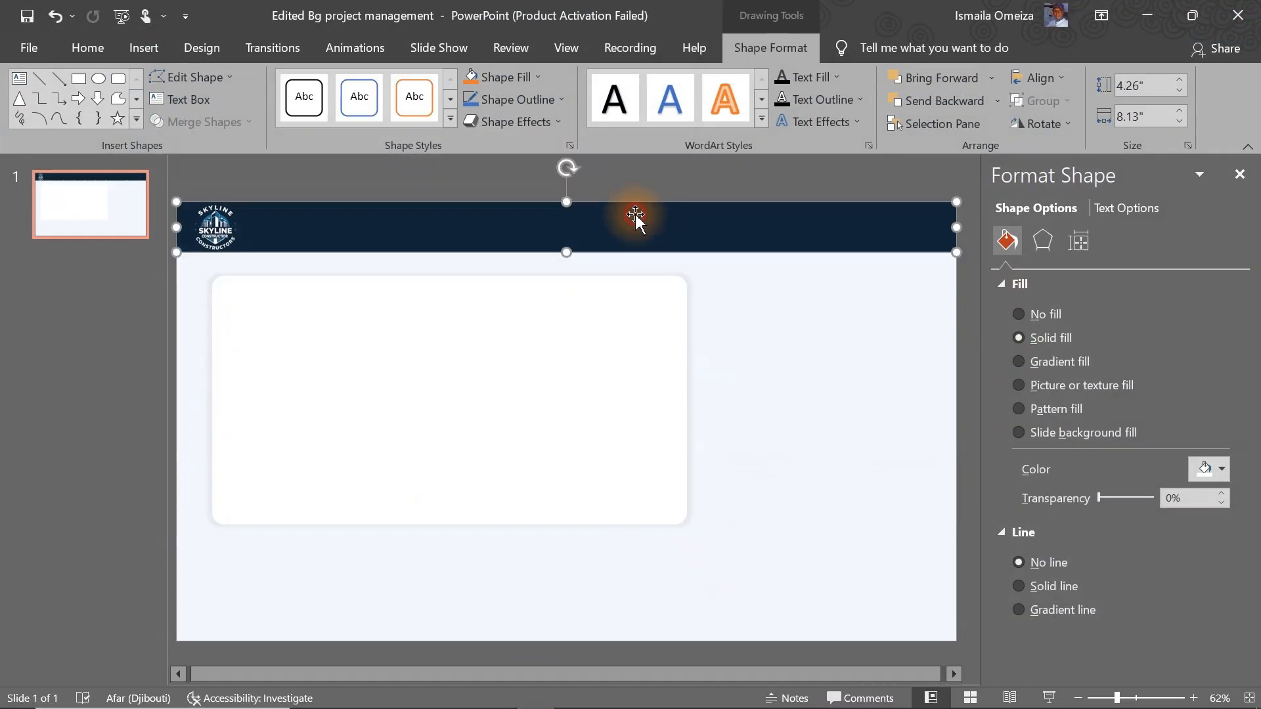
left_click(1205, 469)
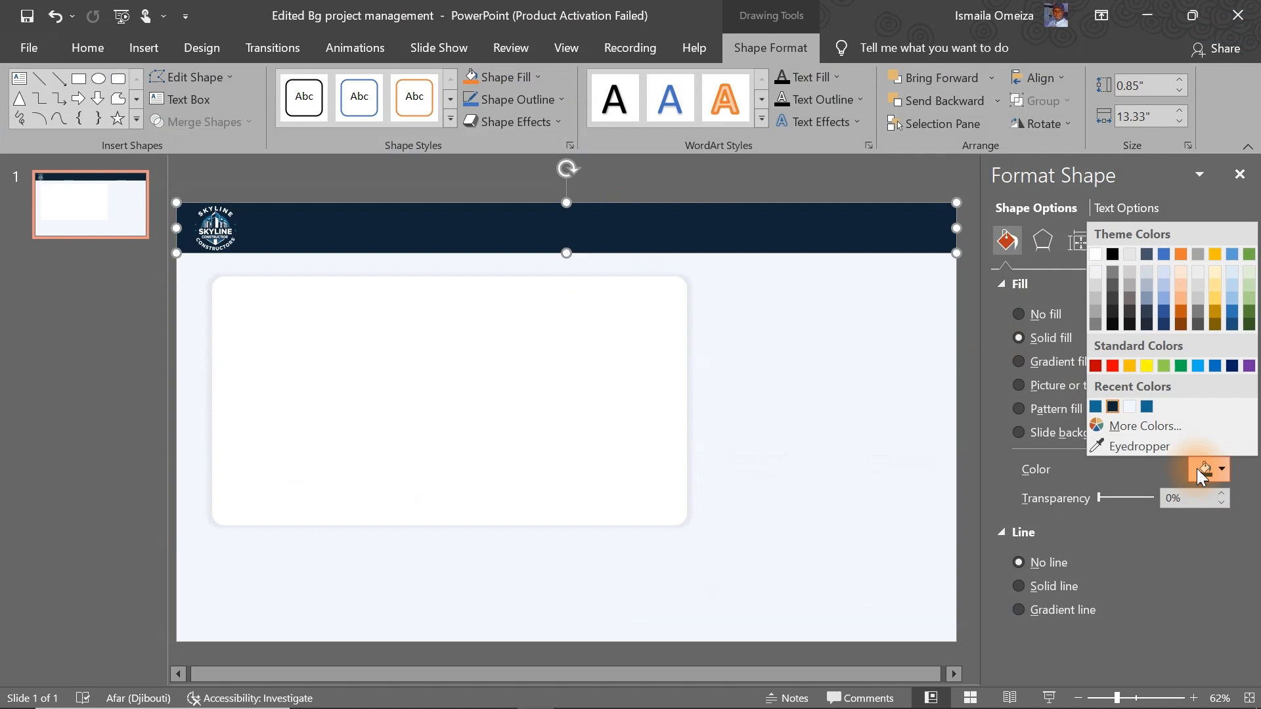
left_click(1112, 424)
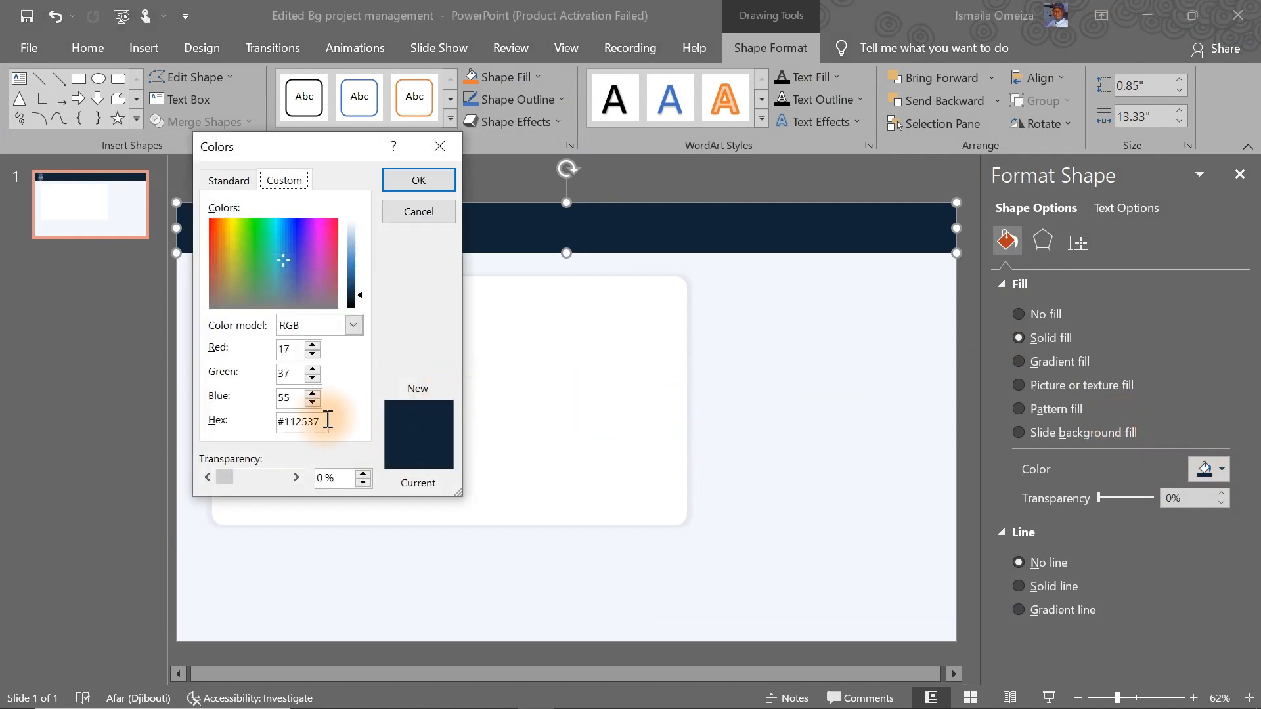
left_click_drag(328, 420, 187, 426)
key("ctrl+c")
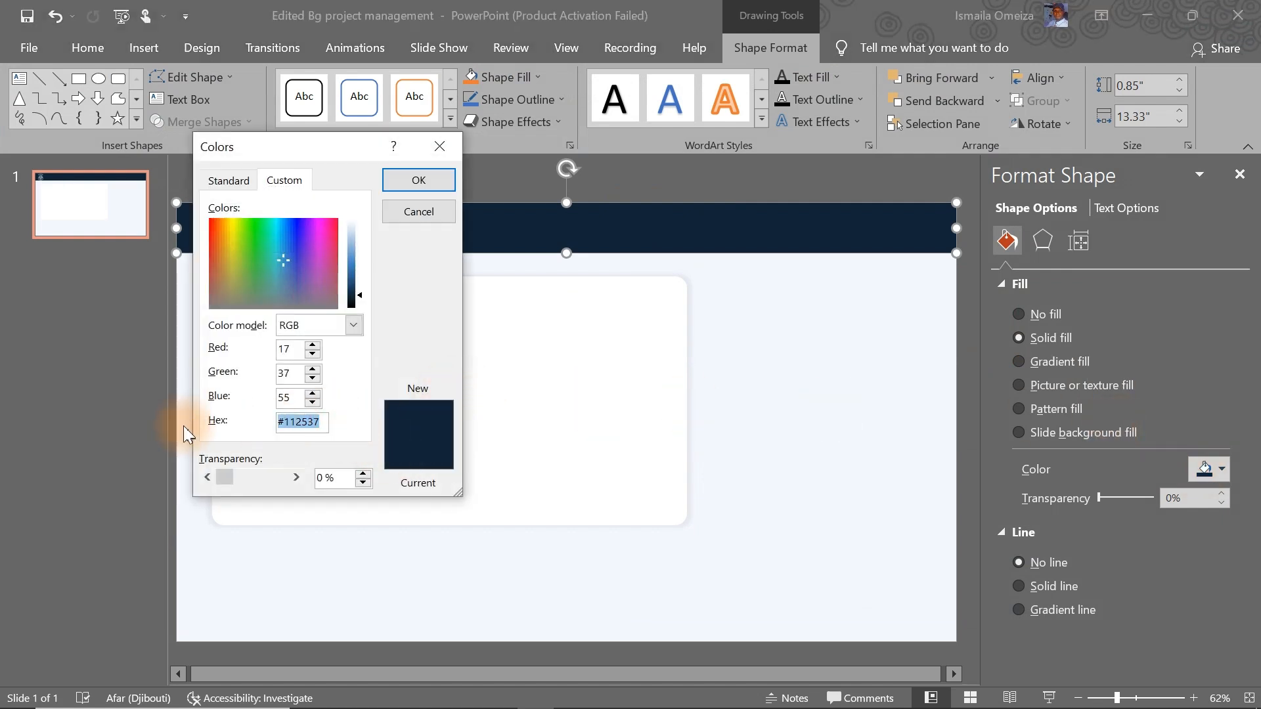
left_click(423, 214)
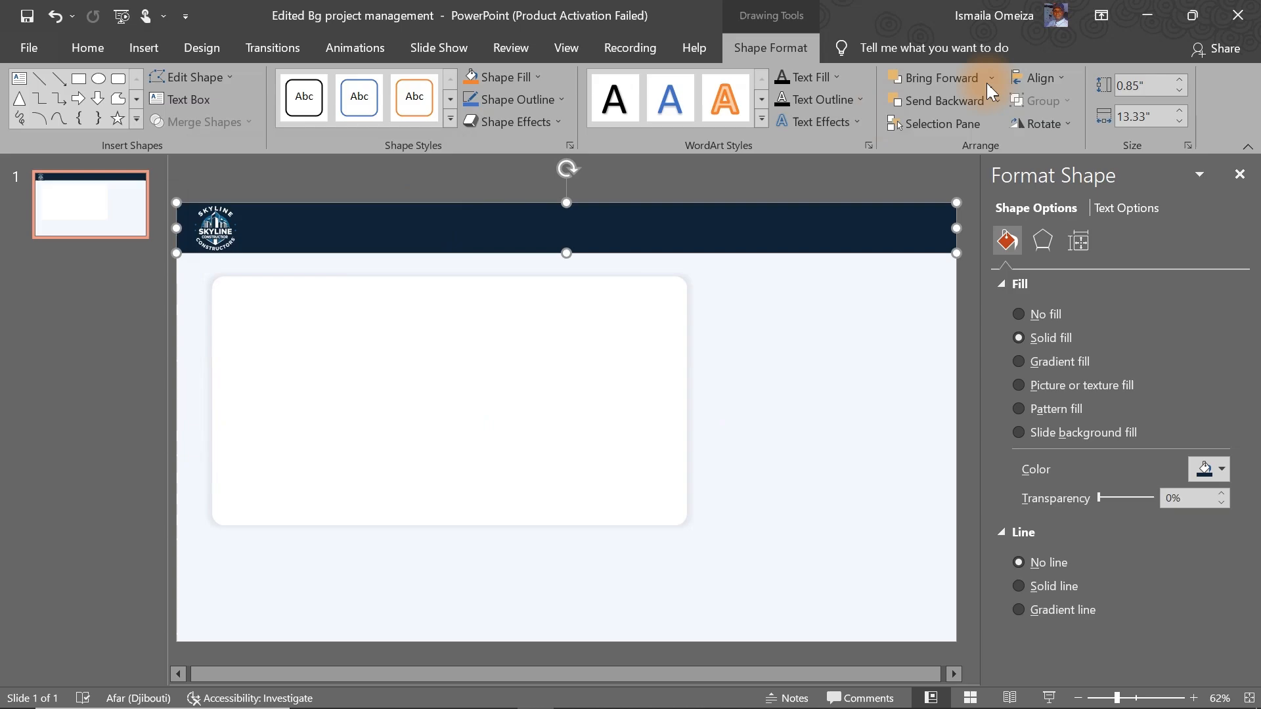
left_click(1148, 14)
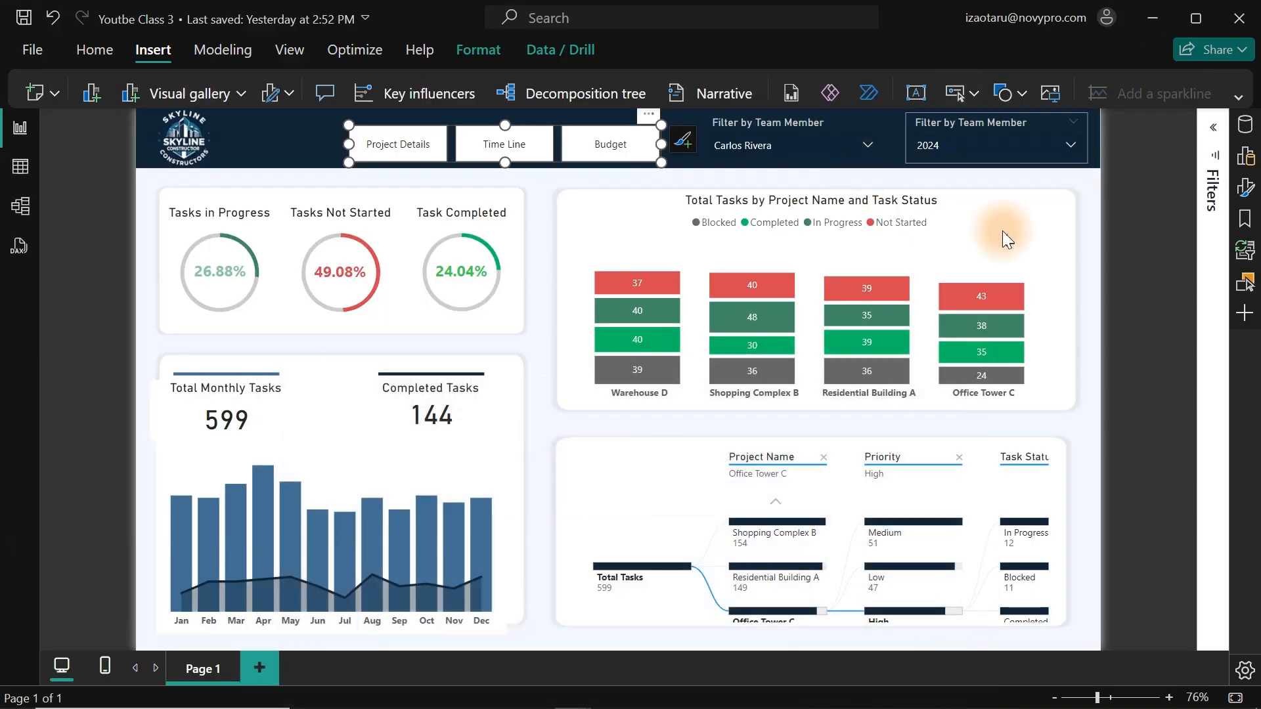
- Set the default-state fill colour of the bookmark navigator's buttons to the copied hex code #112537
left_click(1248, 194)
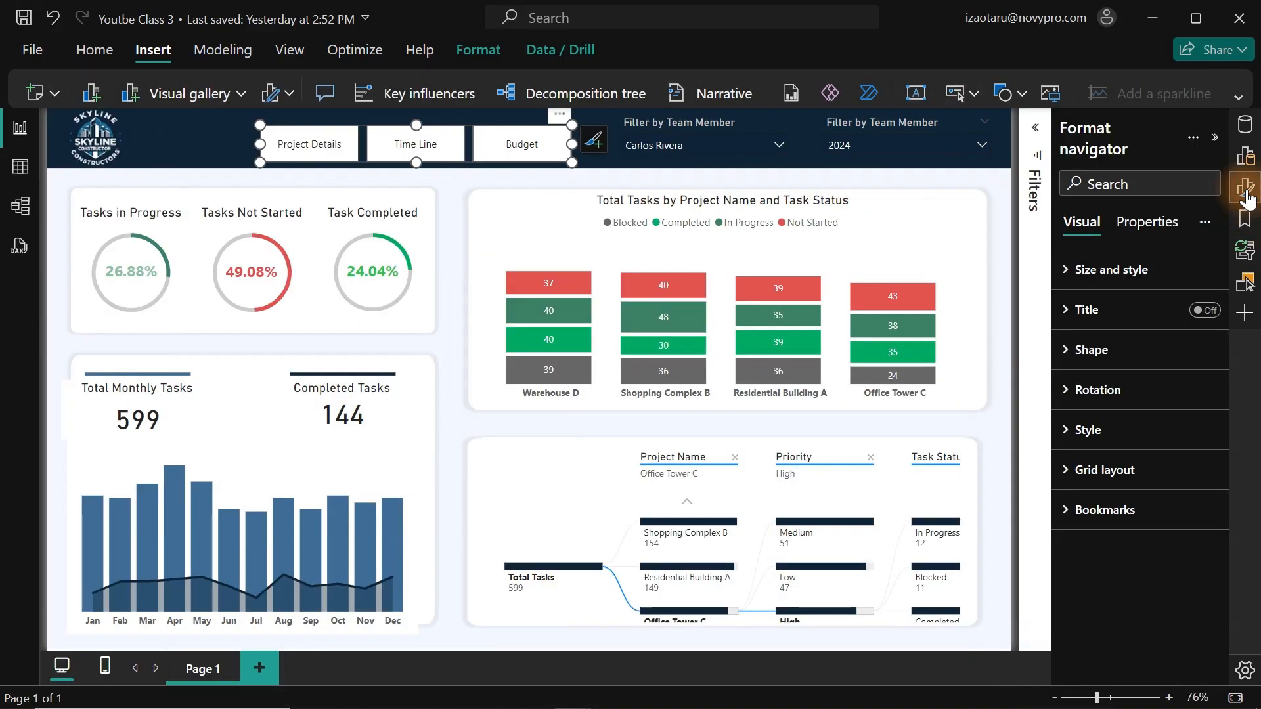
left_click(1125, 279)
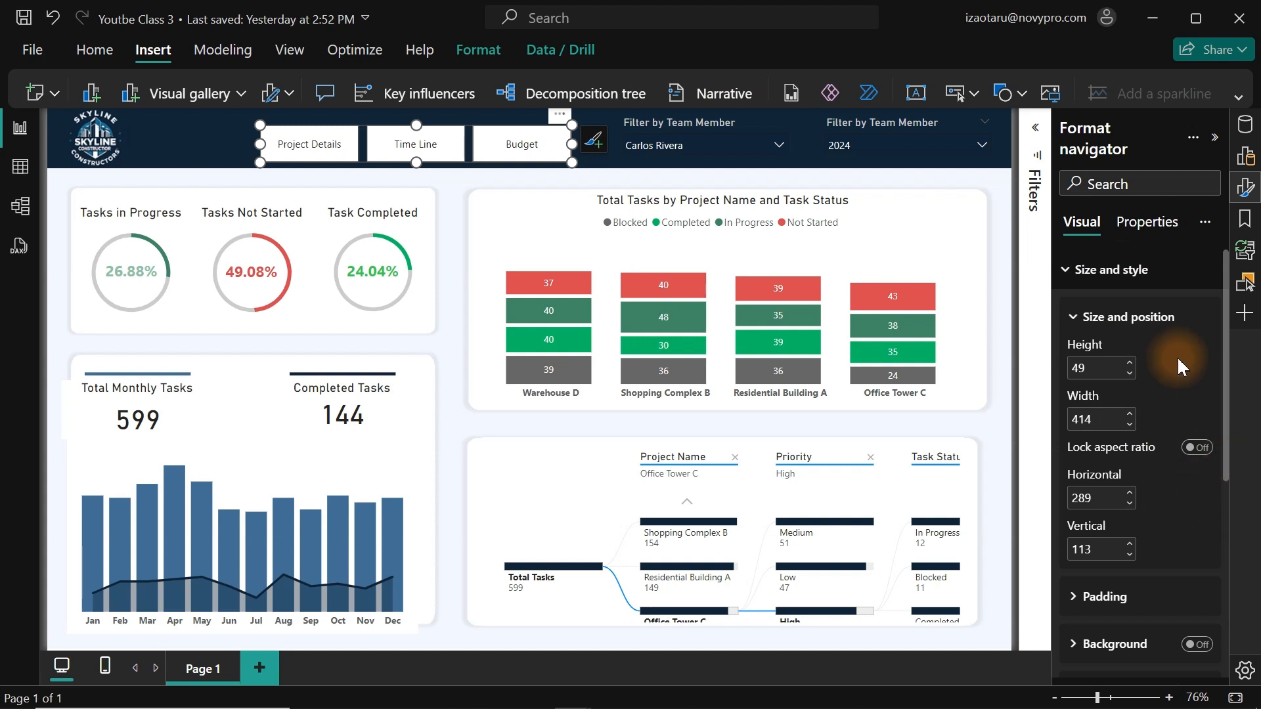
left_click(1110, 288)
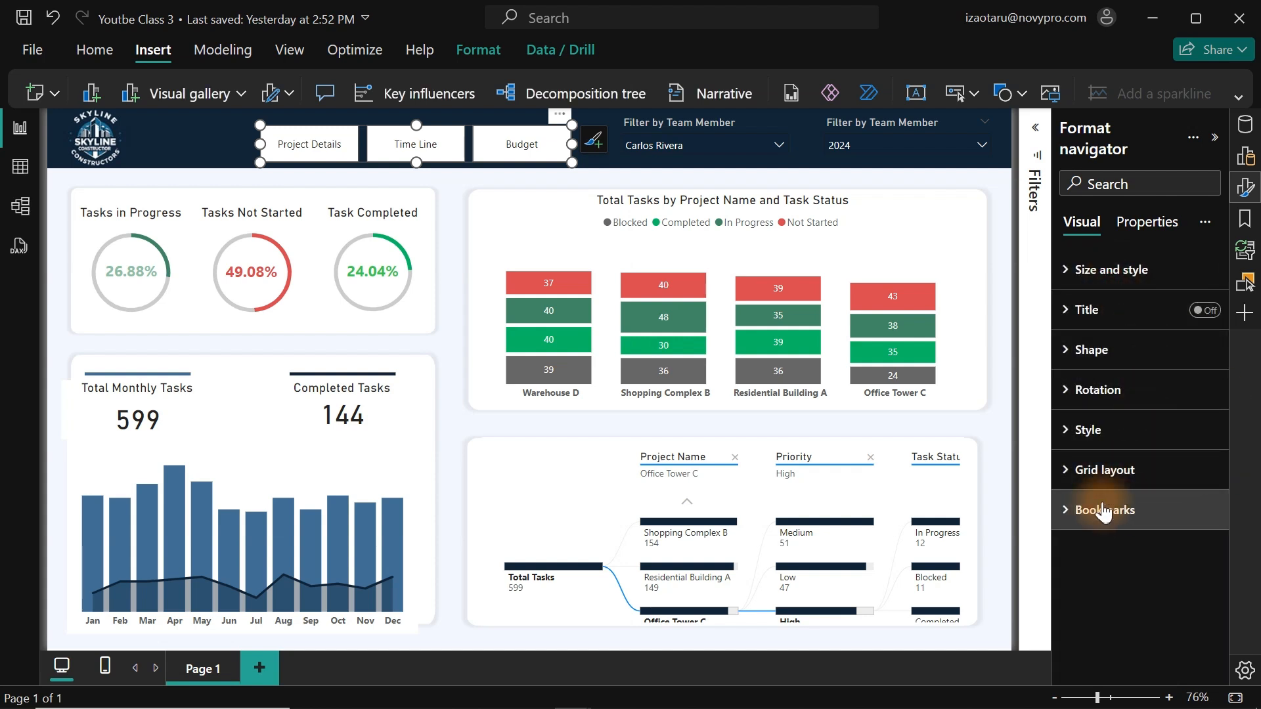
left_click(1085, 433)
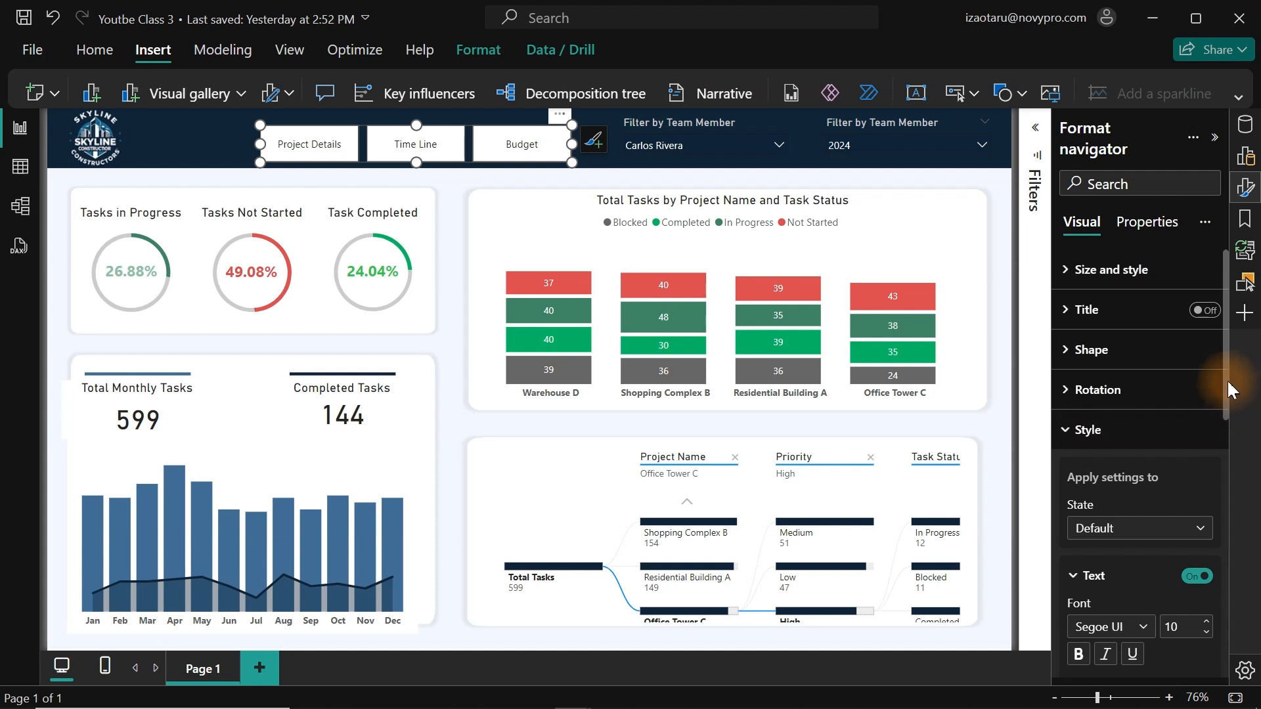
scroll(1231, 430, "down", 5)
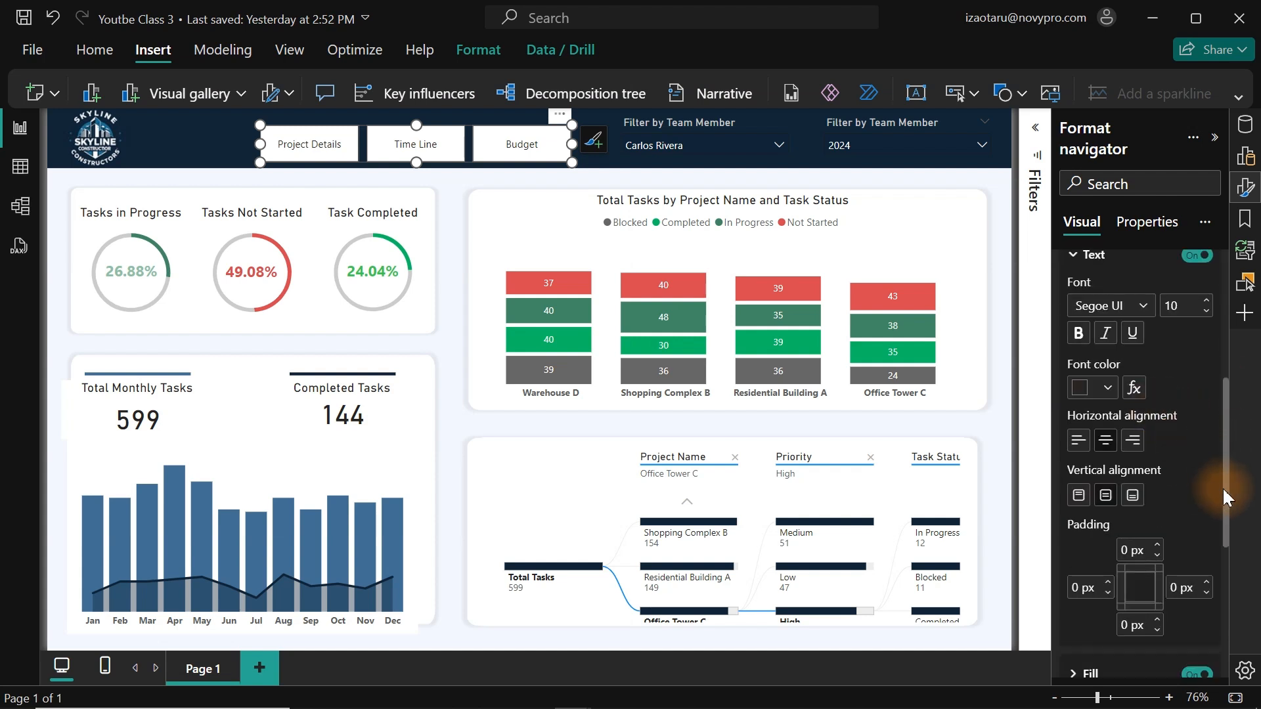
left_click_drag(1226, 479, 1227, 546)
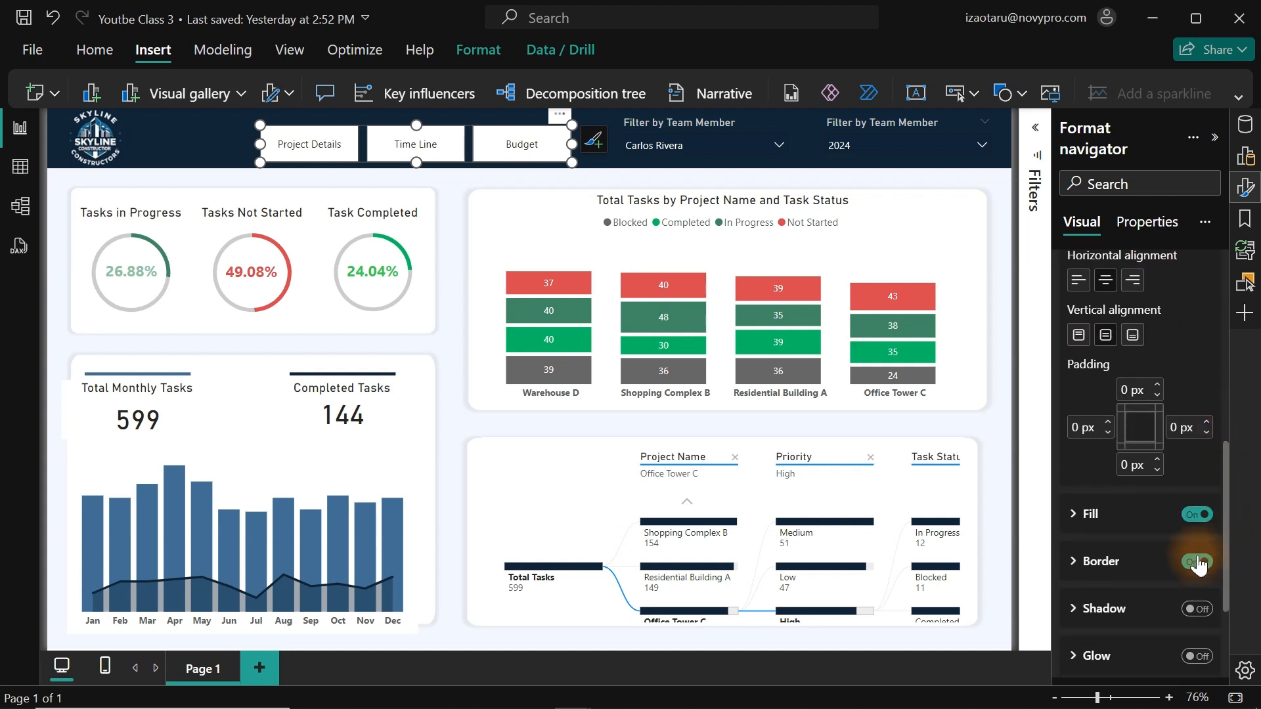
left_click(1102, 515)
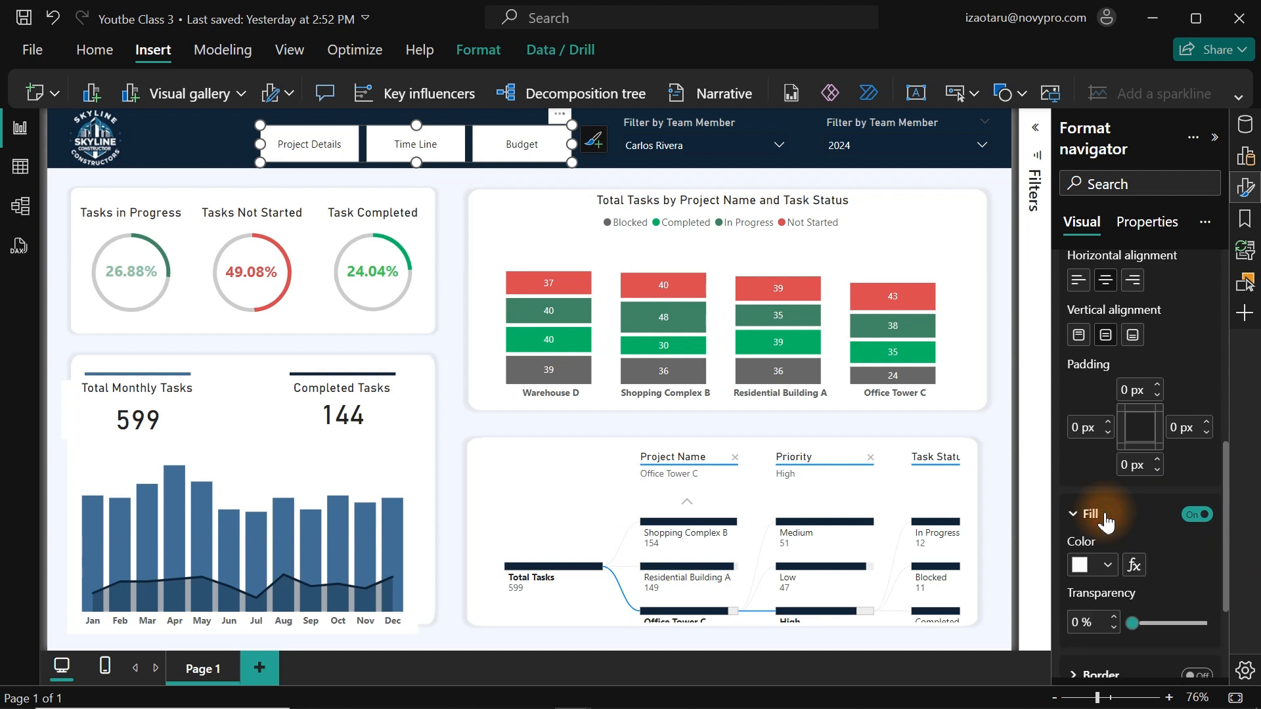
left_click(1103, 567)
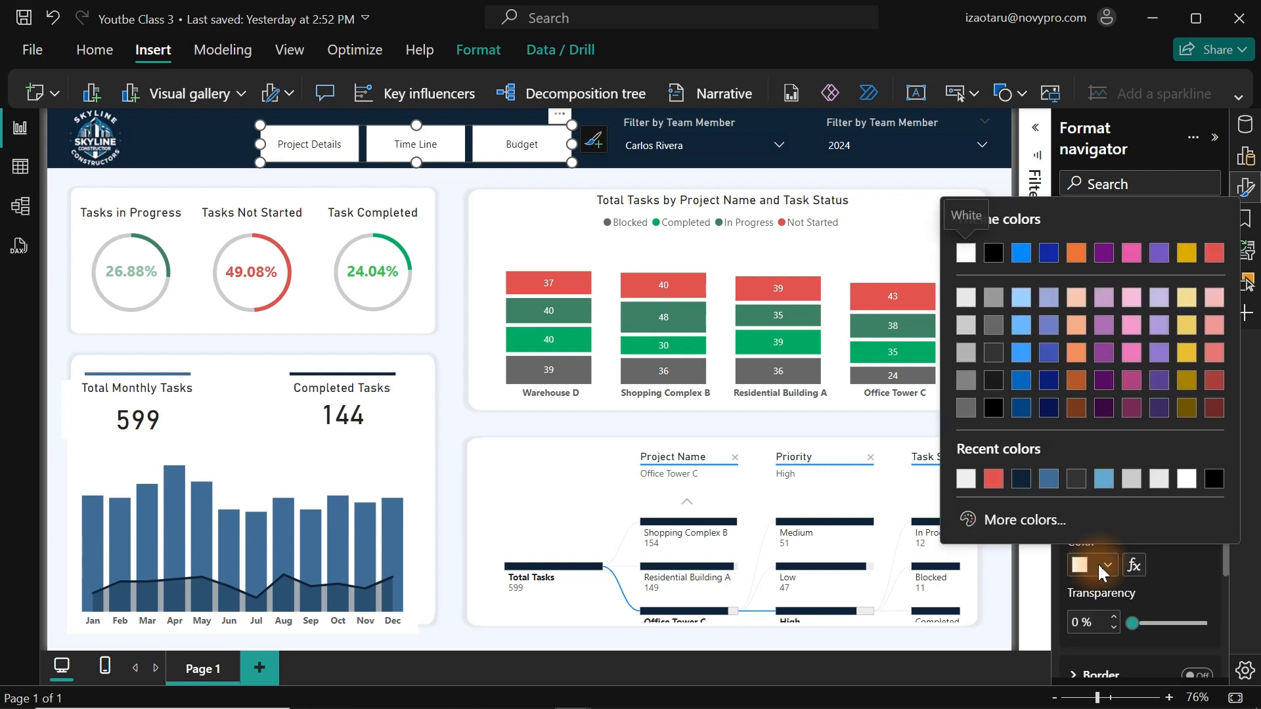
left_click(1019, 526)
key("ctrl+v")
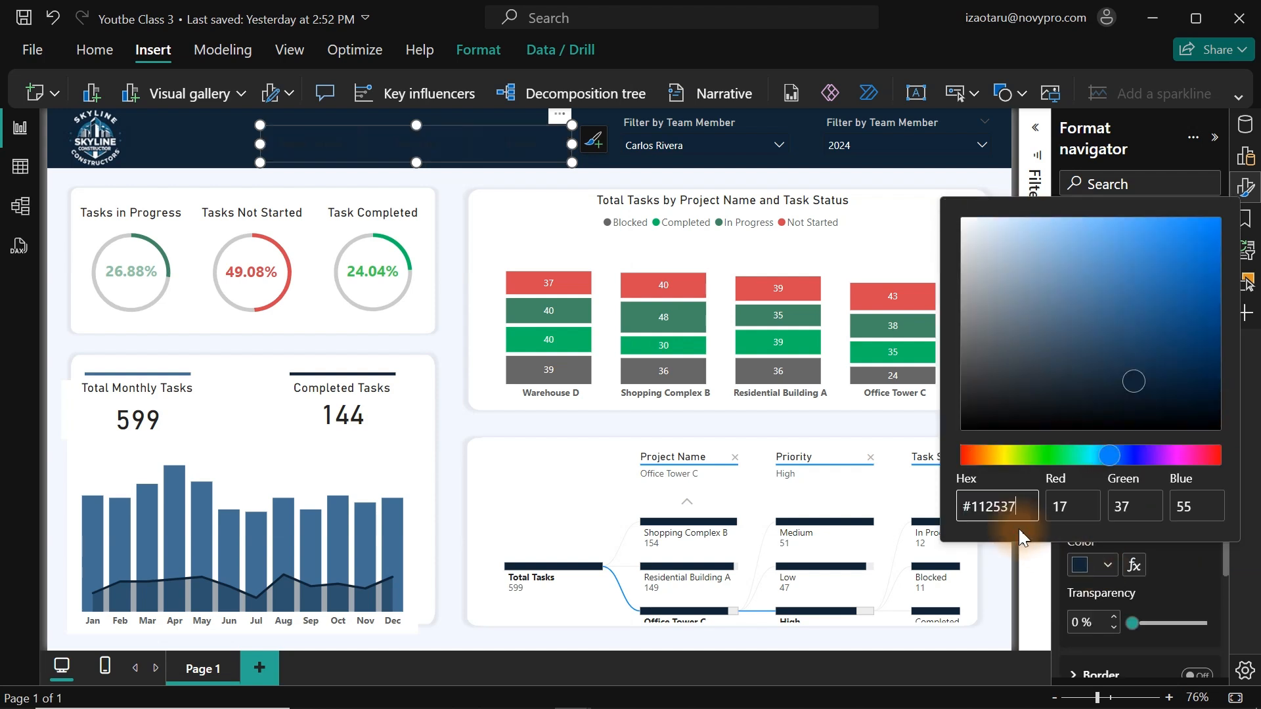
left_click(1197, 565)
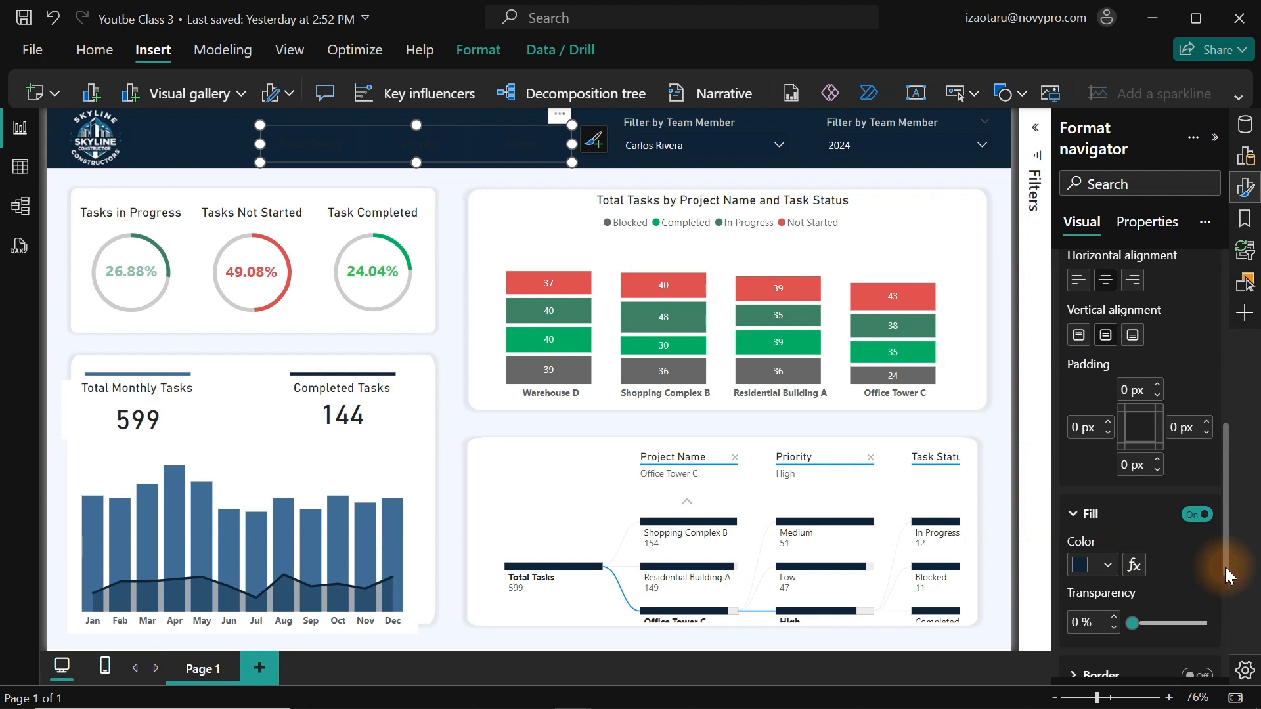
- Set the default-state font colour of the bookmark navigator's buttons to the light grey in the third row of white shades
left_click_drag(1229, 577, 1234, 468)
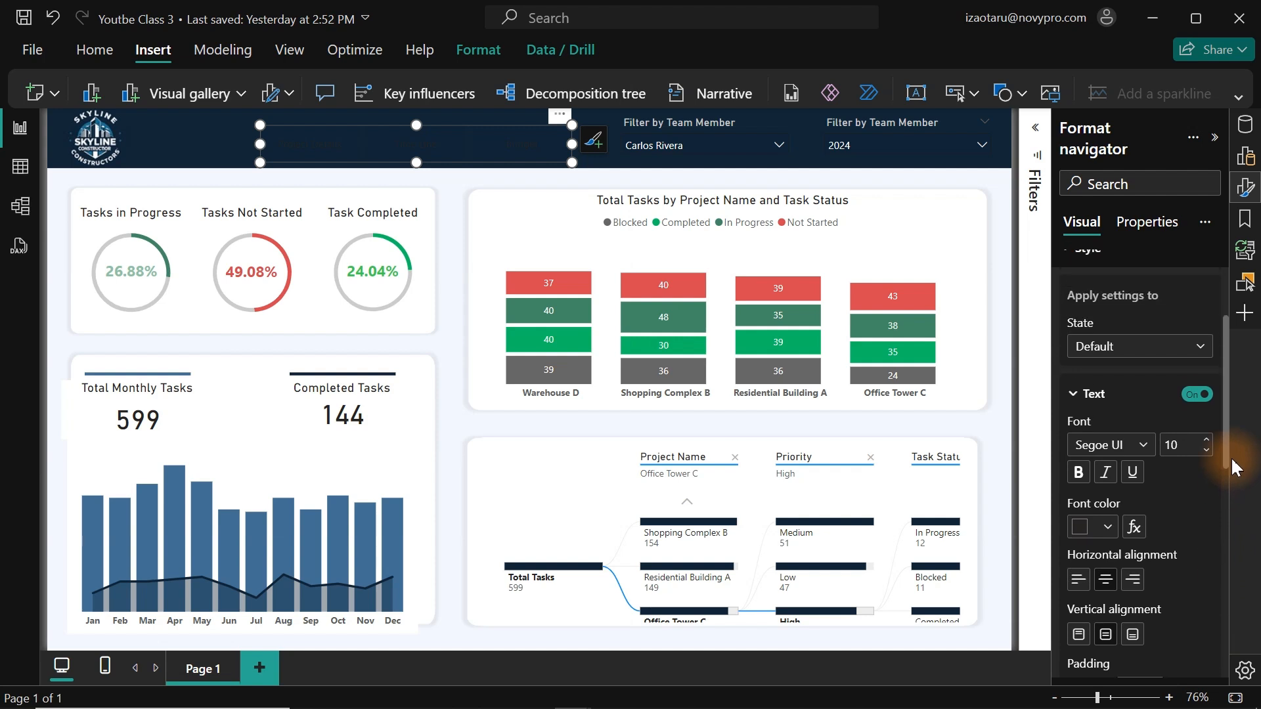
left_click(1107, 527)
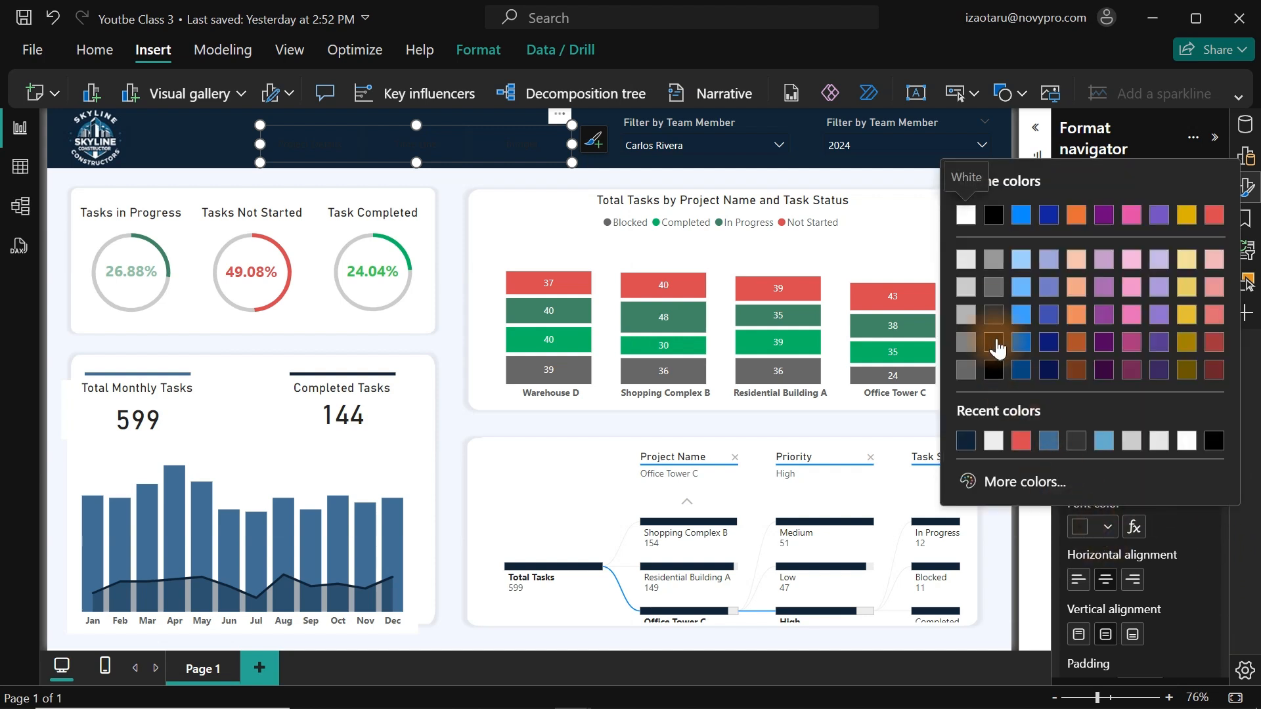
left_click(966, 295)
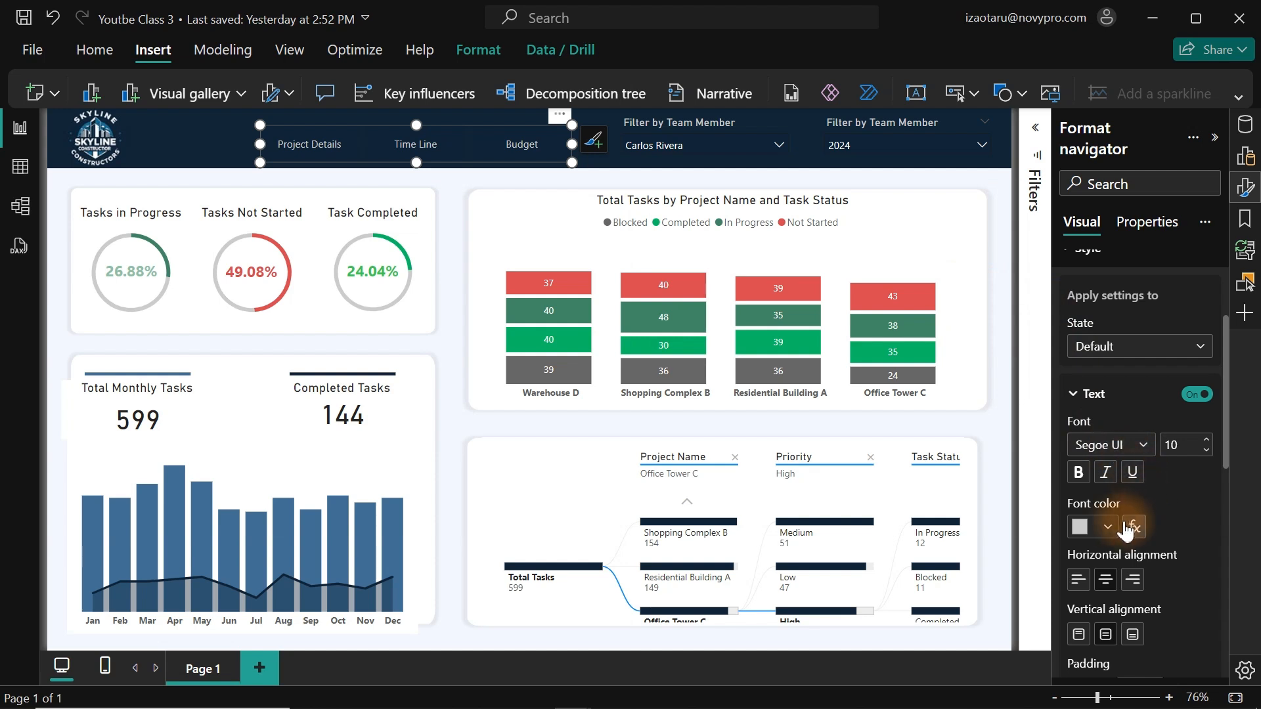
left_click(1108, 528)
left_click(964, 315)
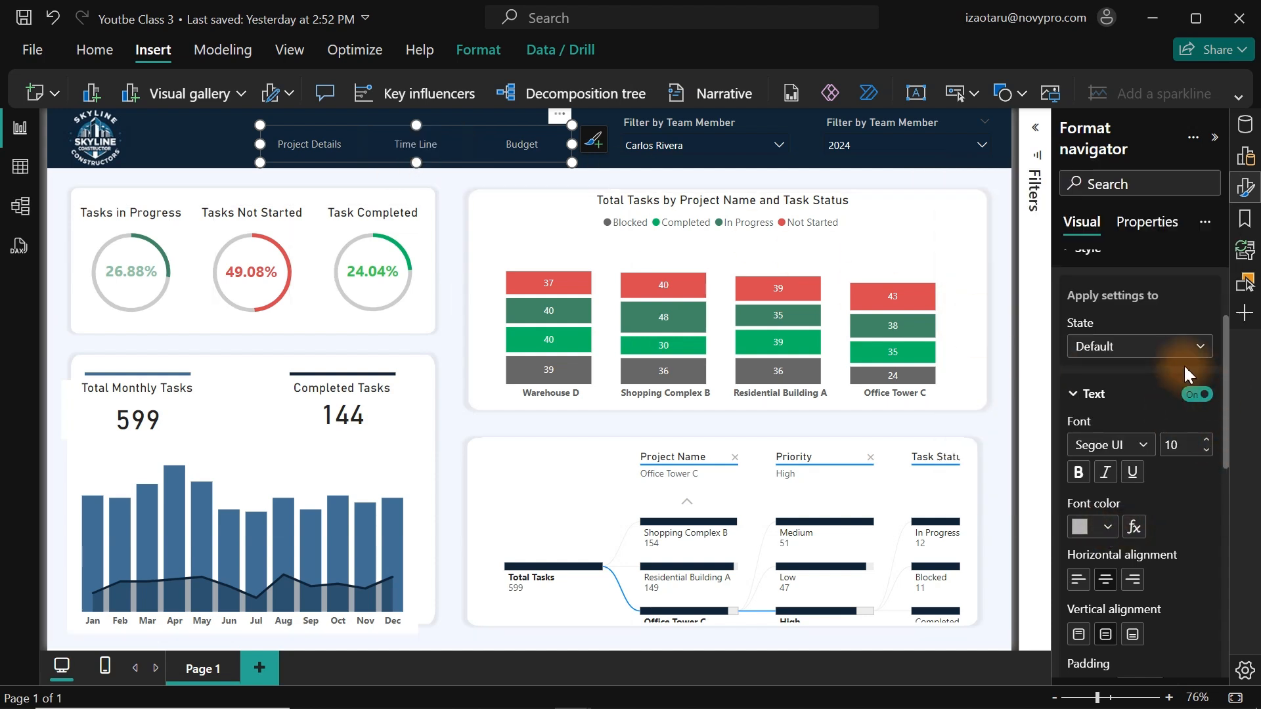
- Set the navigator's selected-state font colour to white and switch to the Time Line view
left_click(1170, 349)
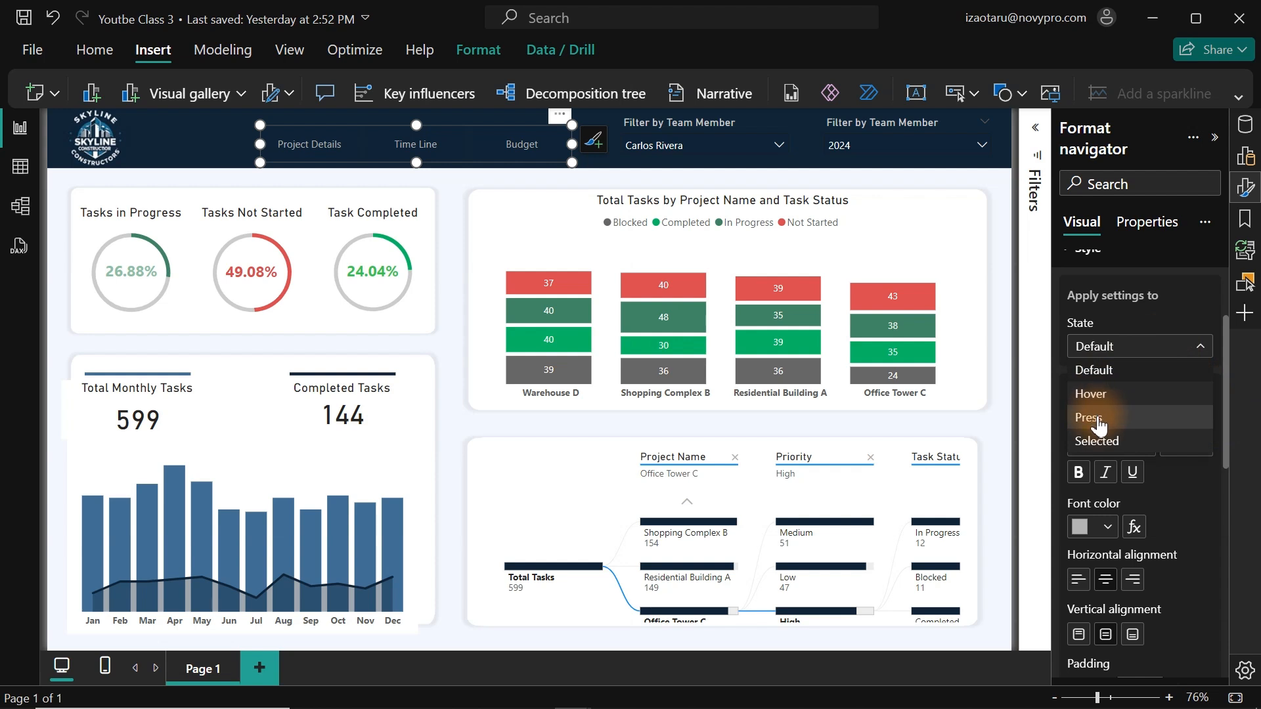
left_click(1101, 441)
left_click(1107, 528)
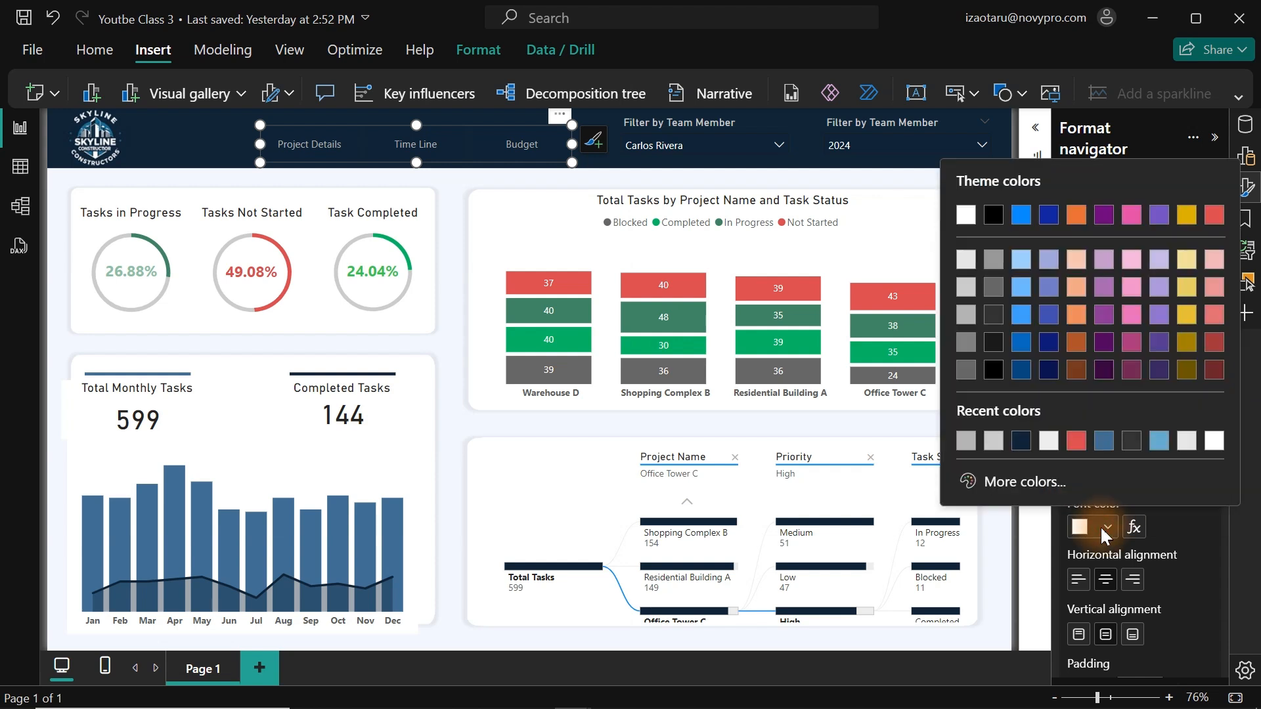
left_click(967, 218)
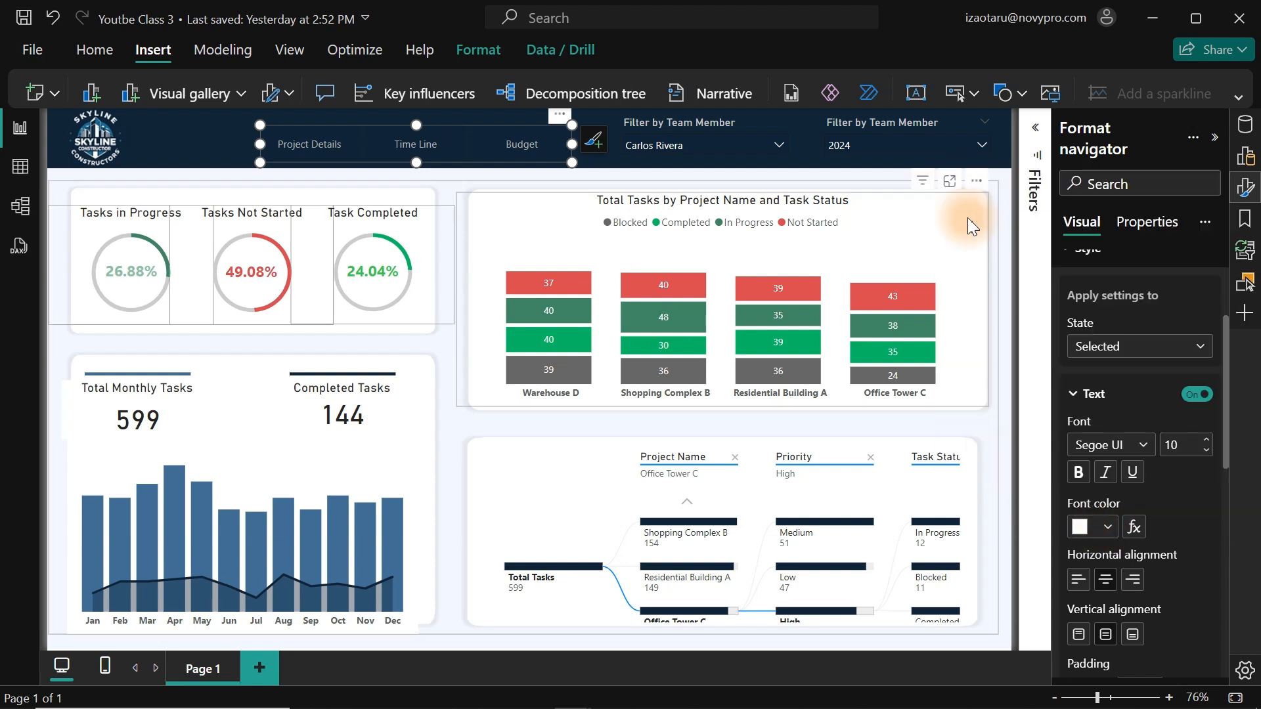
left_click(432, 143)
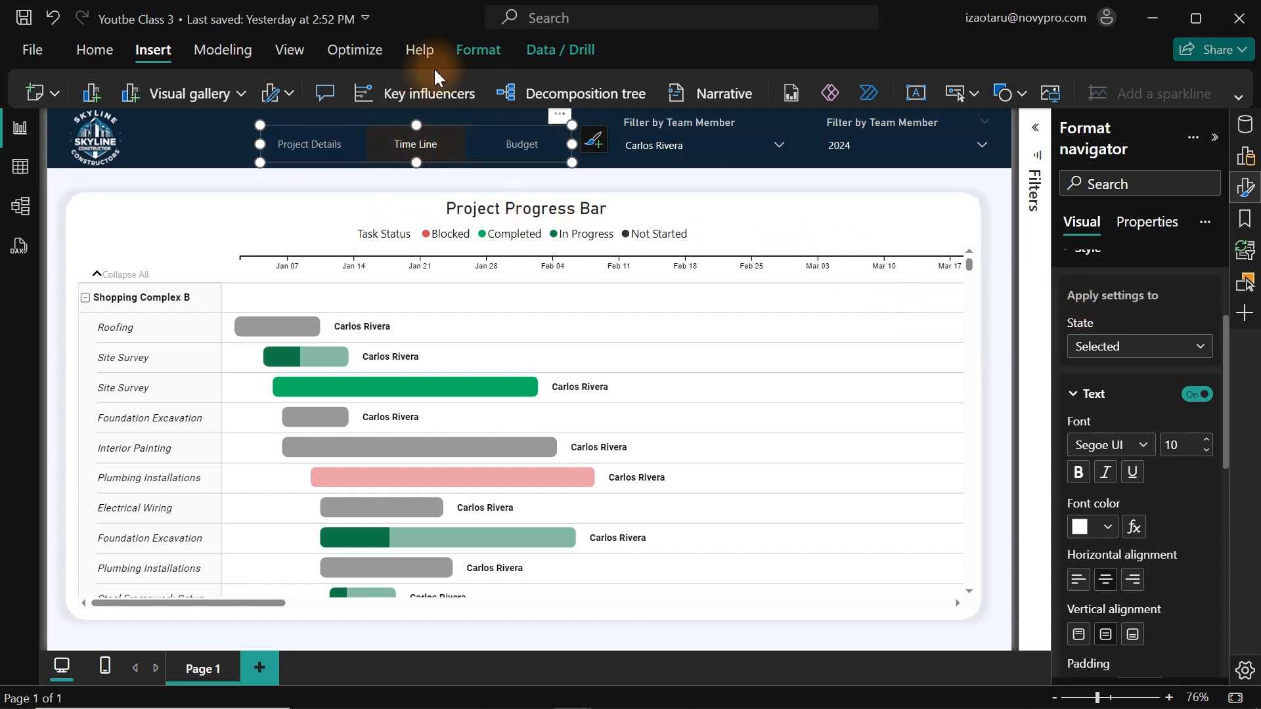
- Set the selected-state fill colour of the navigator's buttons to the copied hex code #112537
left_click_drag(1229, 431, 1226, 560)
left_click(1092, 500)
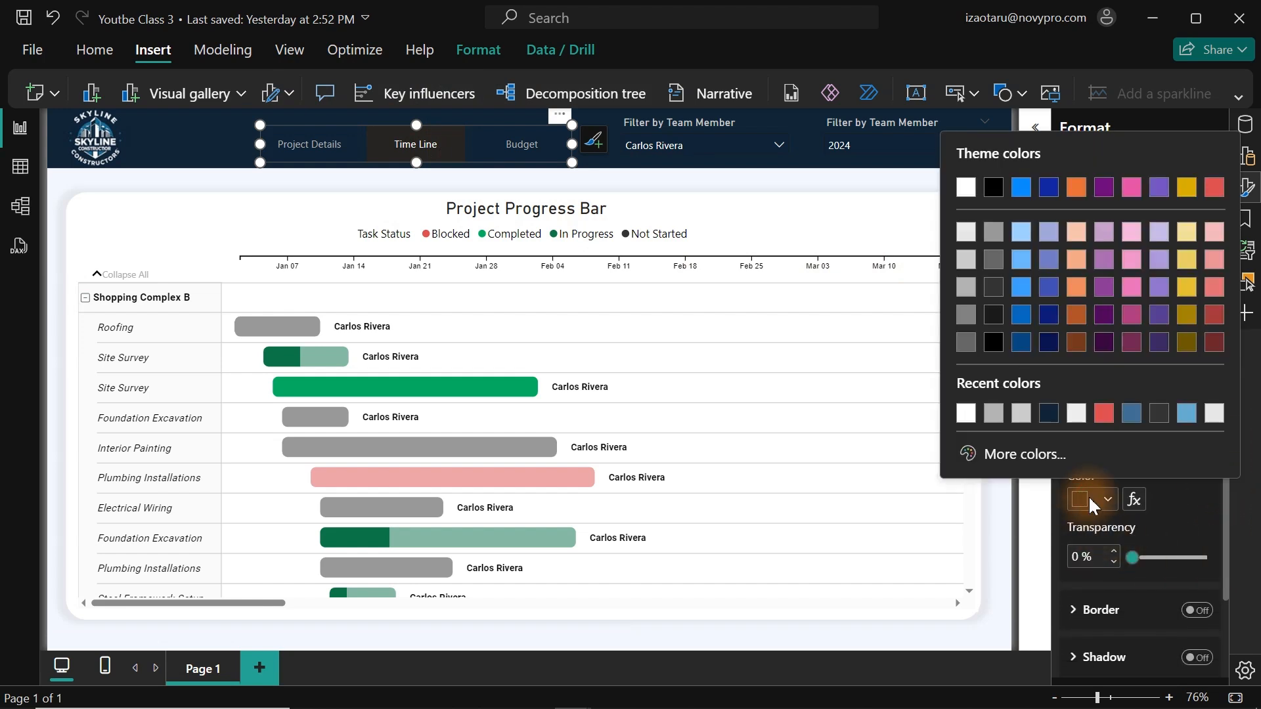
left_click(1013, 452)
key("ctrl+v")
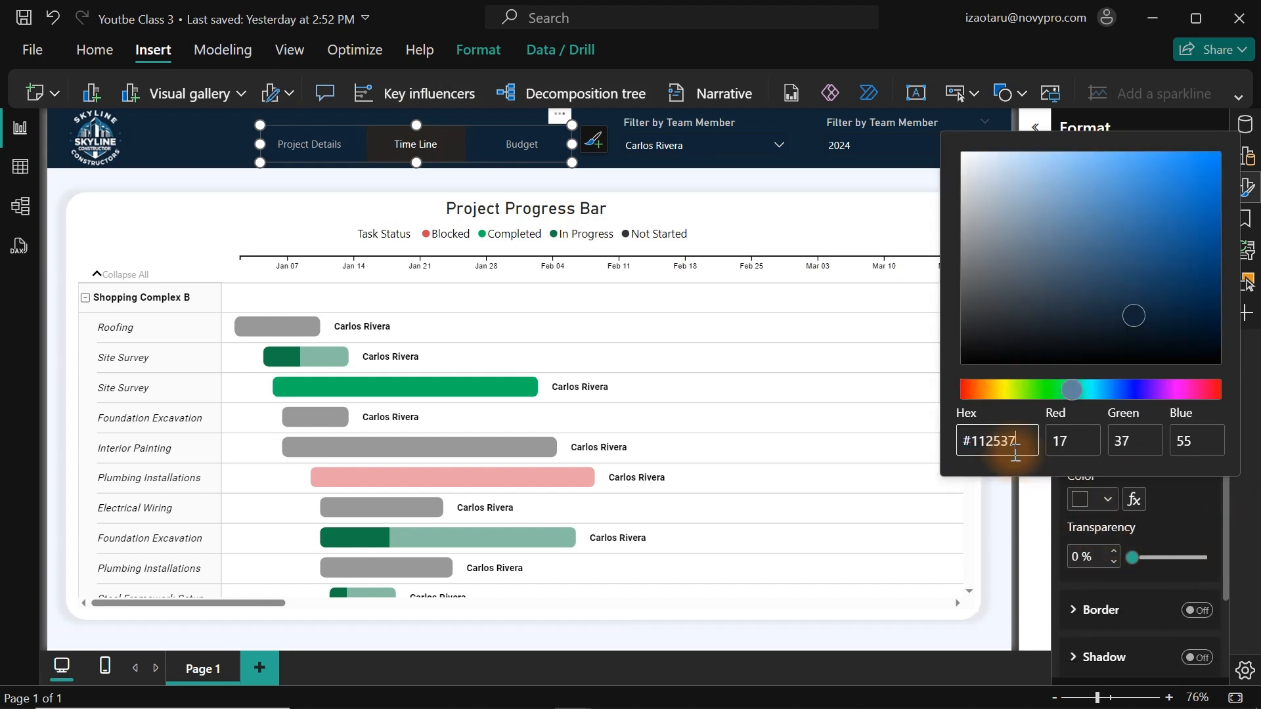
left_click(1206, 522)
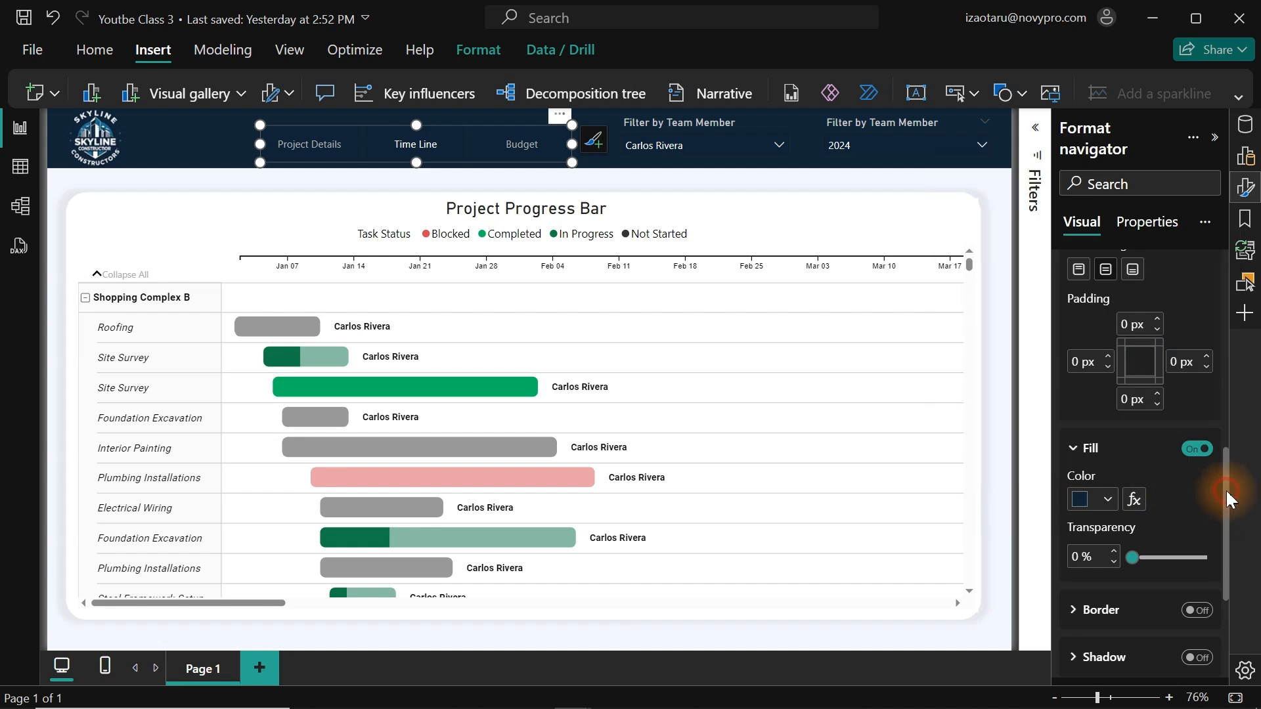
- Place the selected-state accent bar at the bottom of the navigator's buttons and colour it light blue from the recent colours
left_click_drag(1228, 491, 1219, 621)
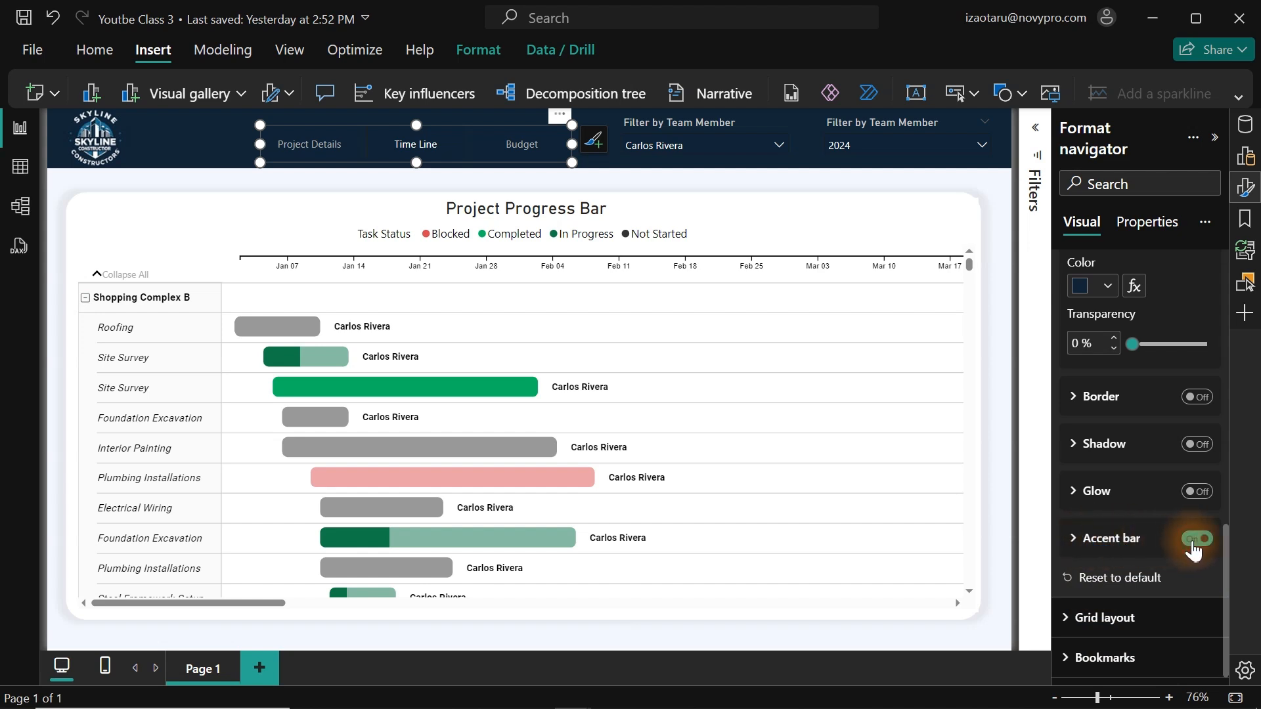
left_click(1096, 540)
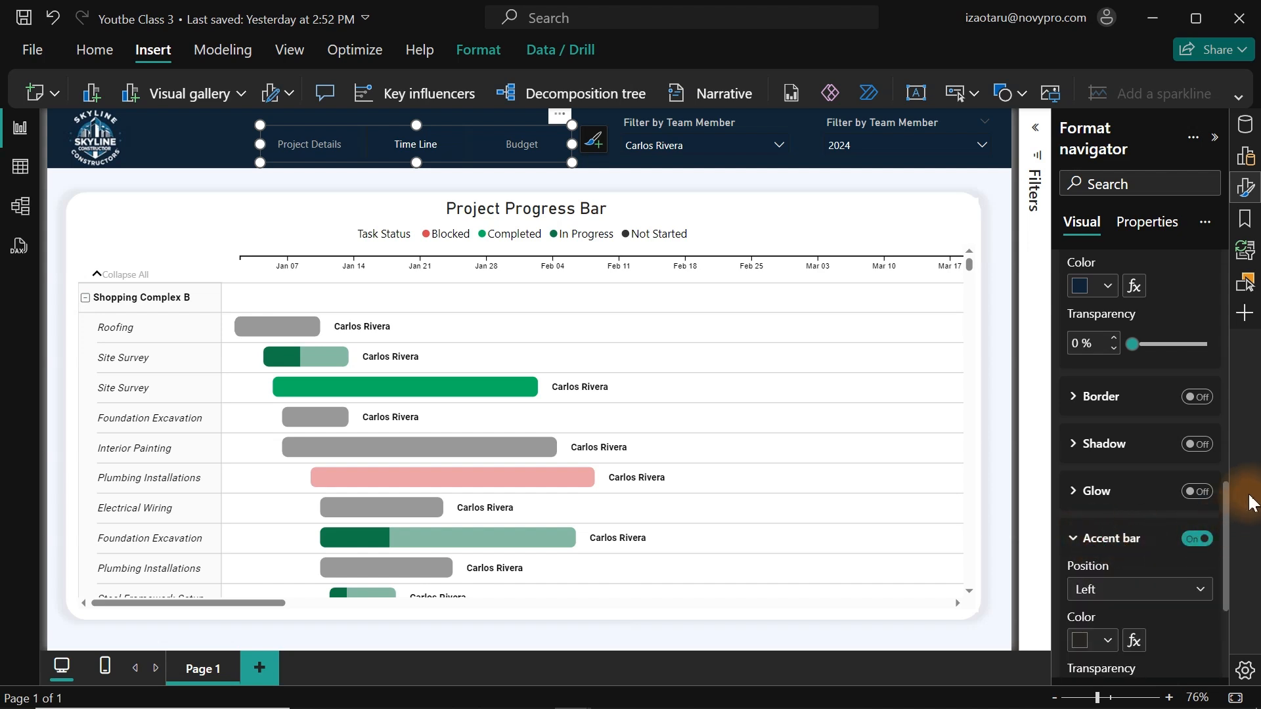
scroll(1225, 504, "down", 3)
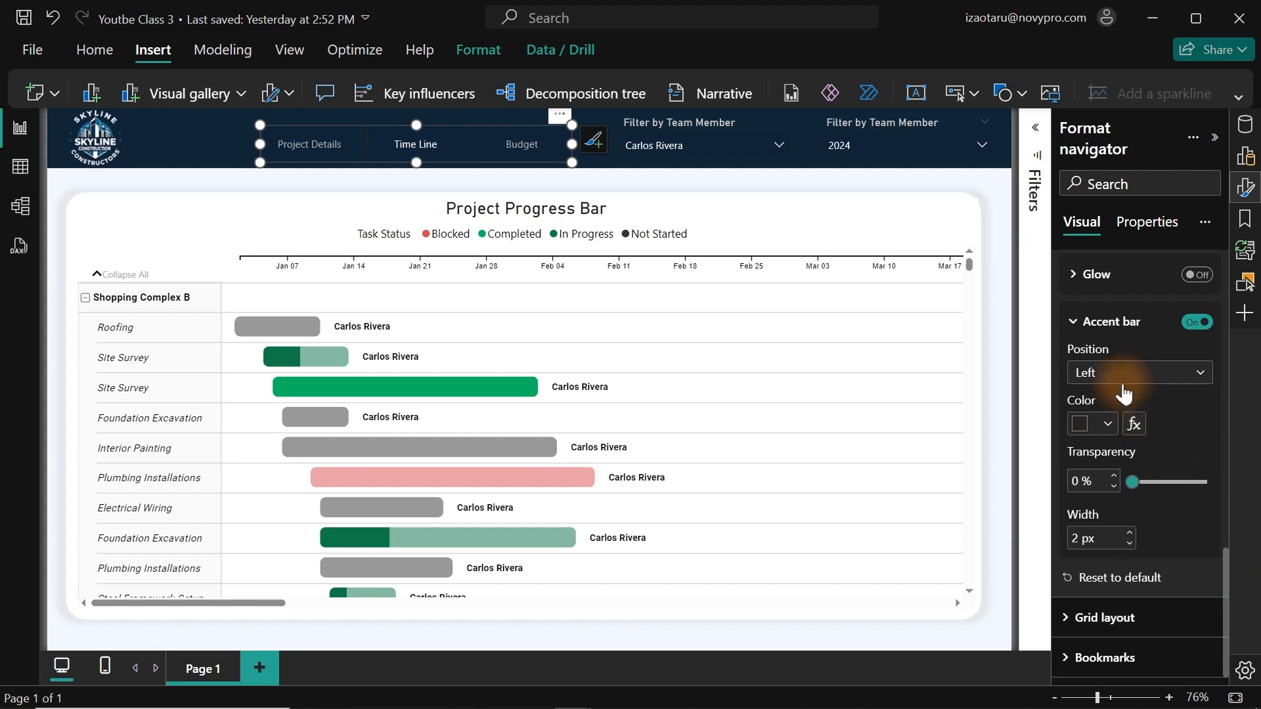
left_click(1124, 375)
left_click(1095, 444)
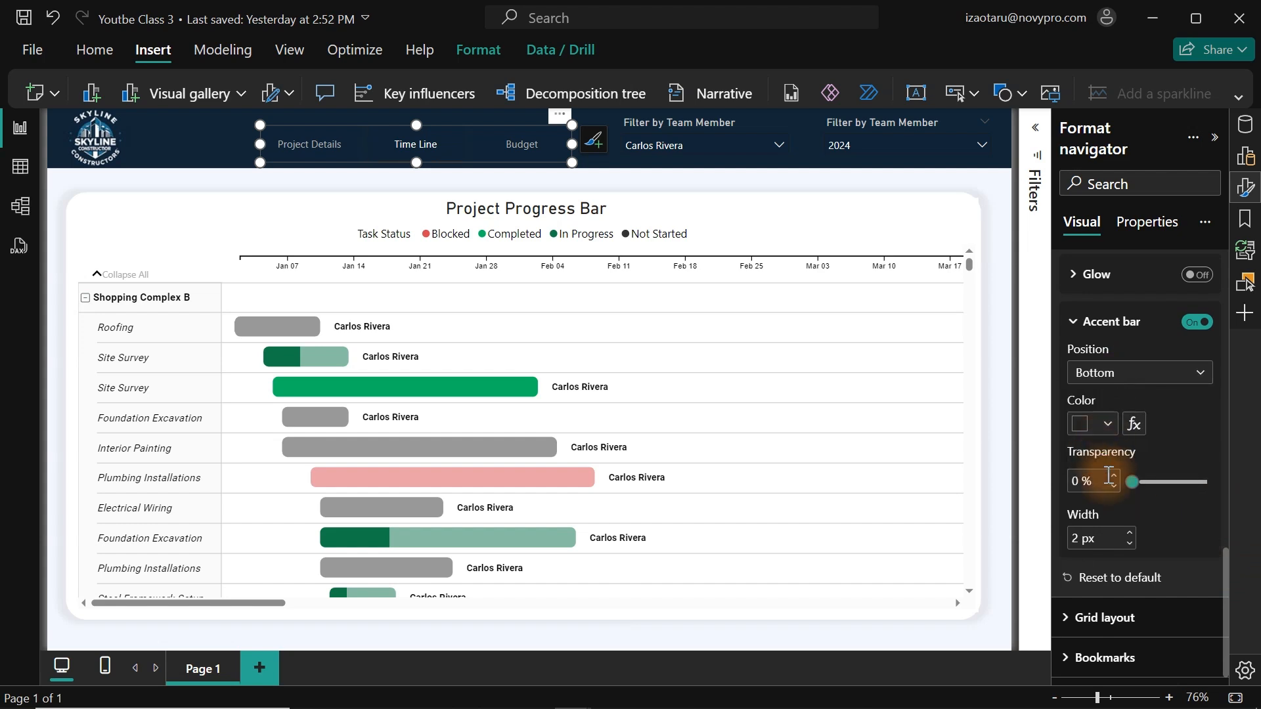
left_click(1107, 426)
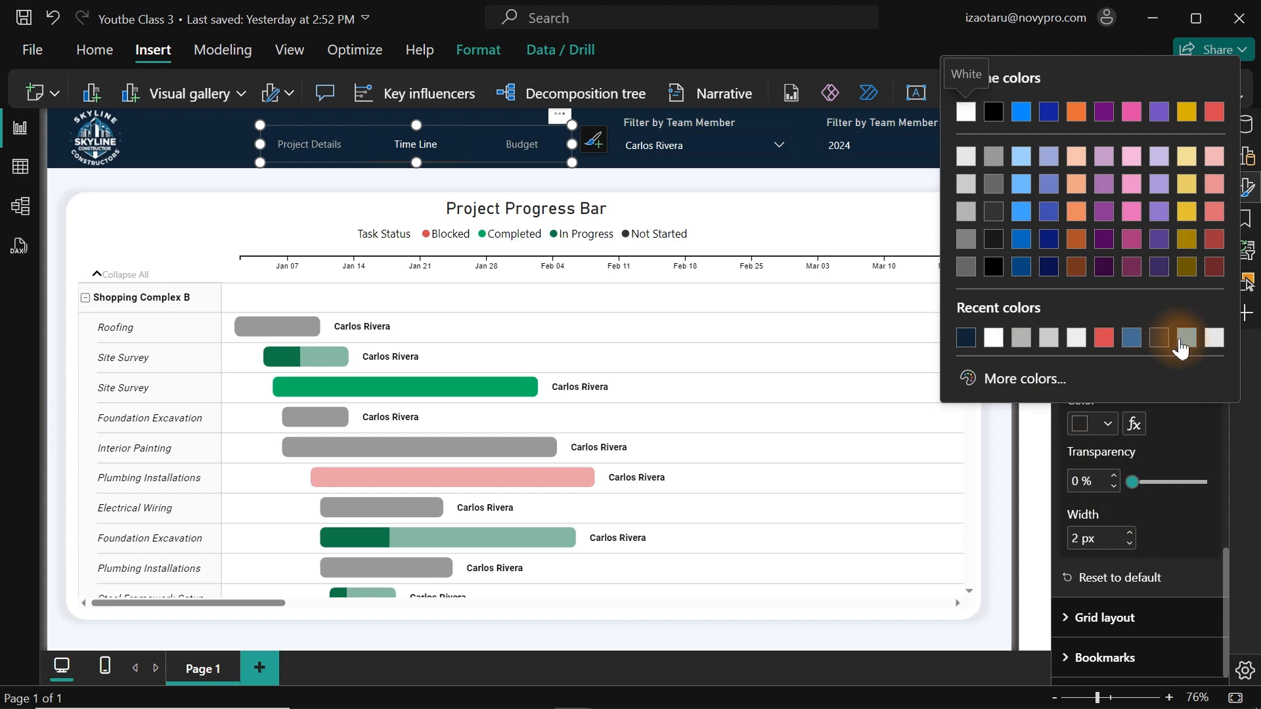
left_click(1183, 339)
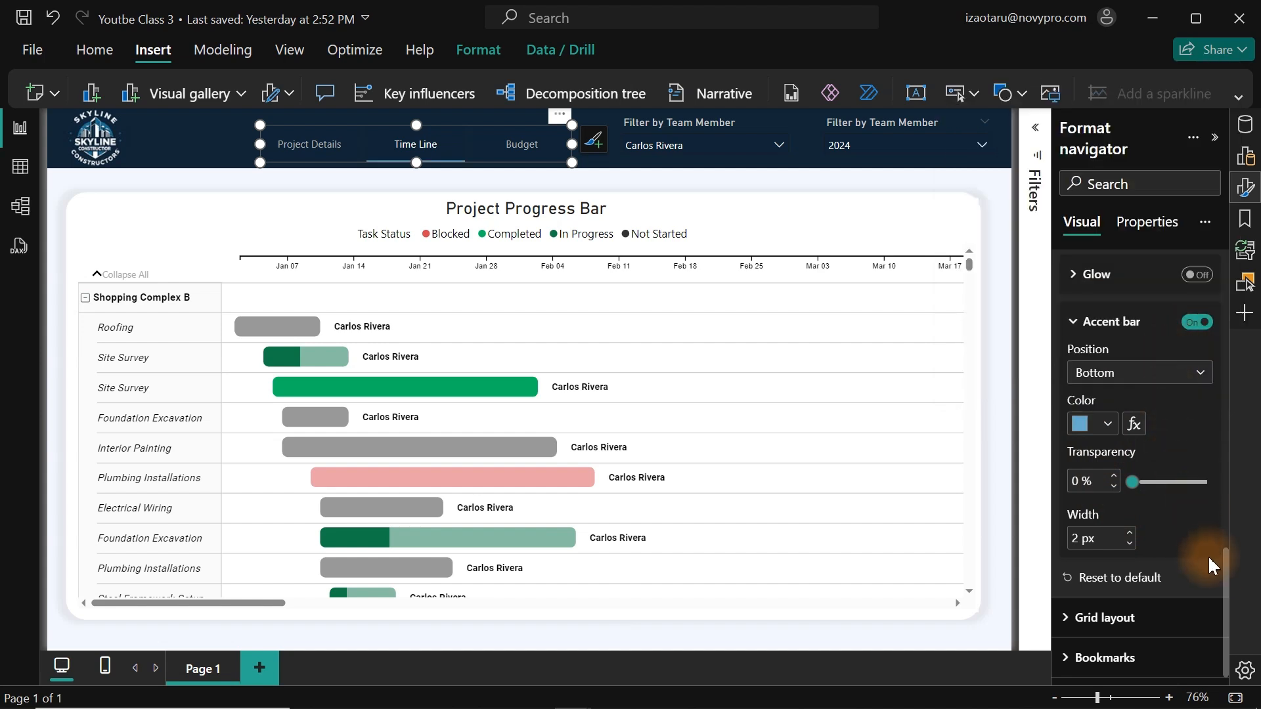
- Set the hover-state font size of the navigator's buttons to 13 and preview the effect on the buttons
left_click_drag(1226, 579, 1224, 322)
left_click(1142, 377)
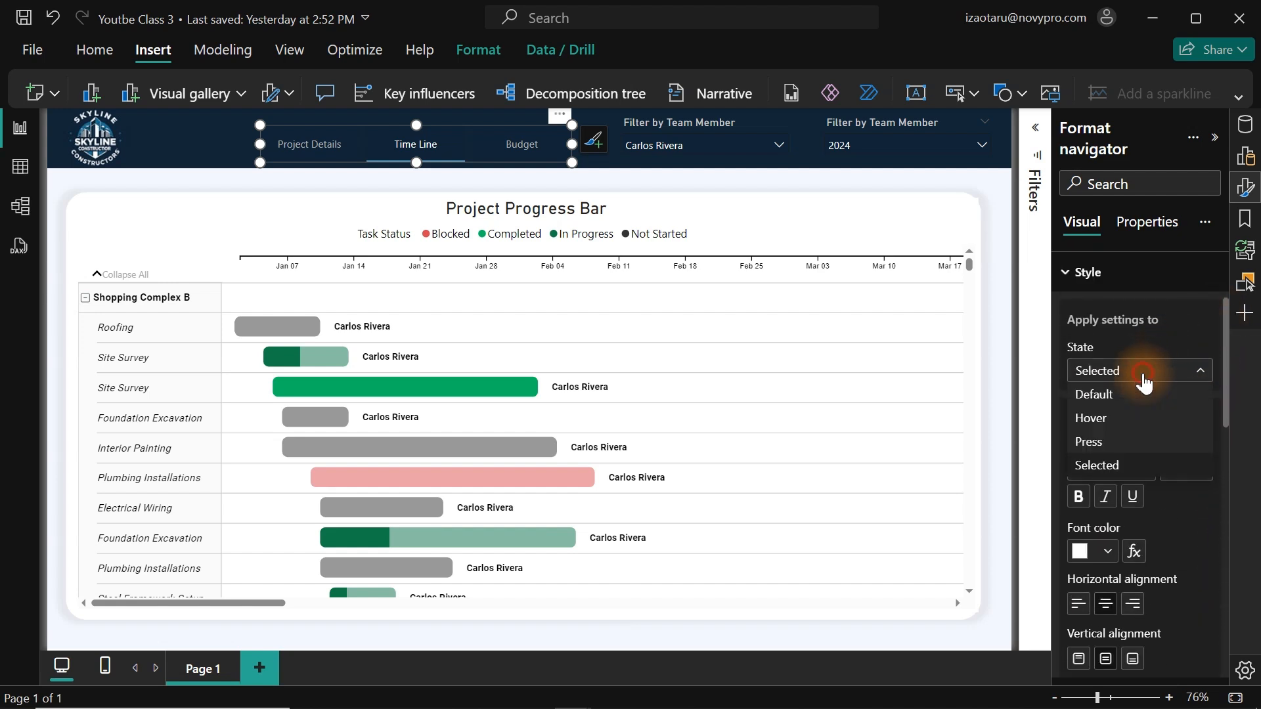
left_click(1111, 399)
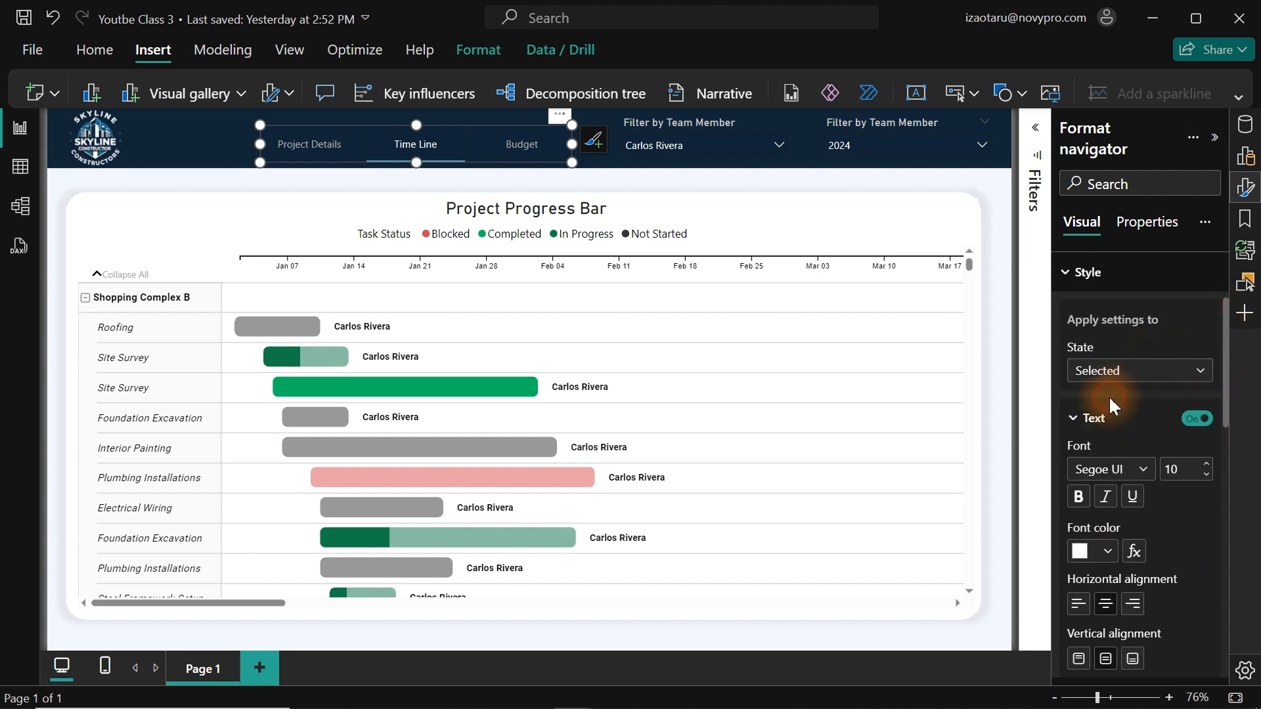
left_click(1130, 370)
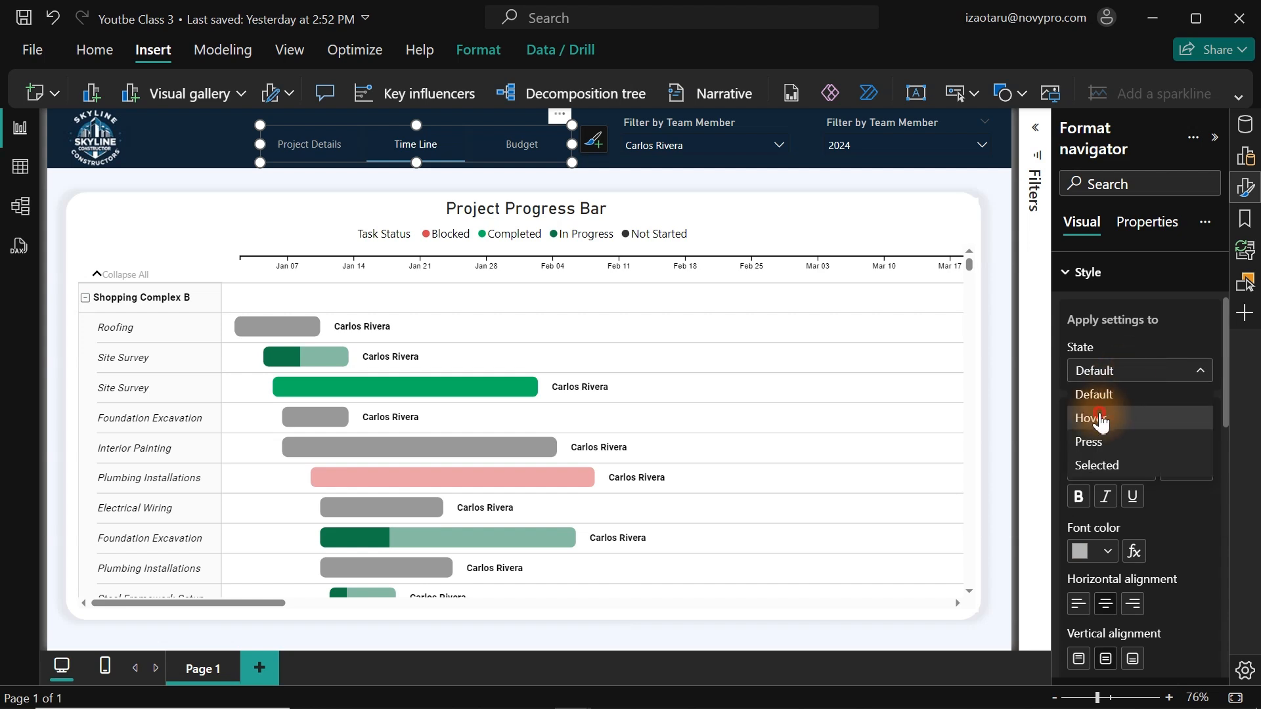
left_click(1101, 419)
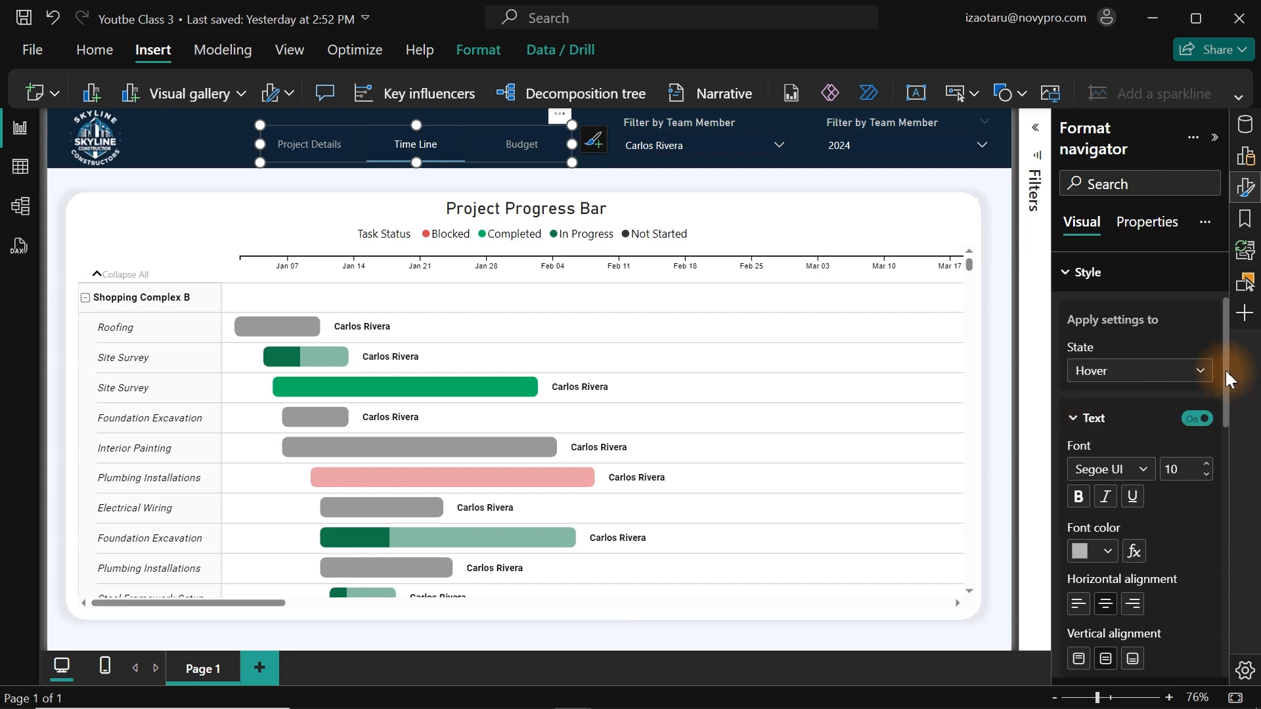
mouse_move(1226, 376)
left_mouse_down()
mouse_move(1229, 502)
mouse_move(1229, 398)
left_mouse_up()
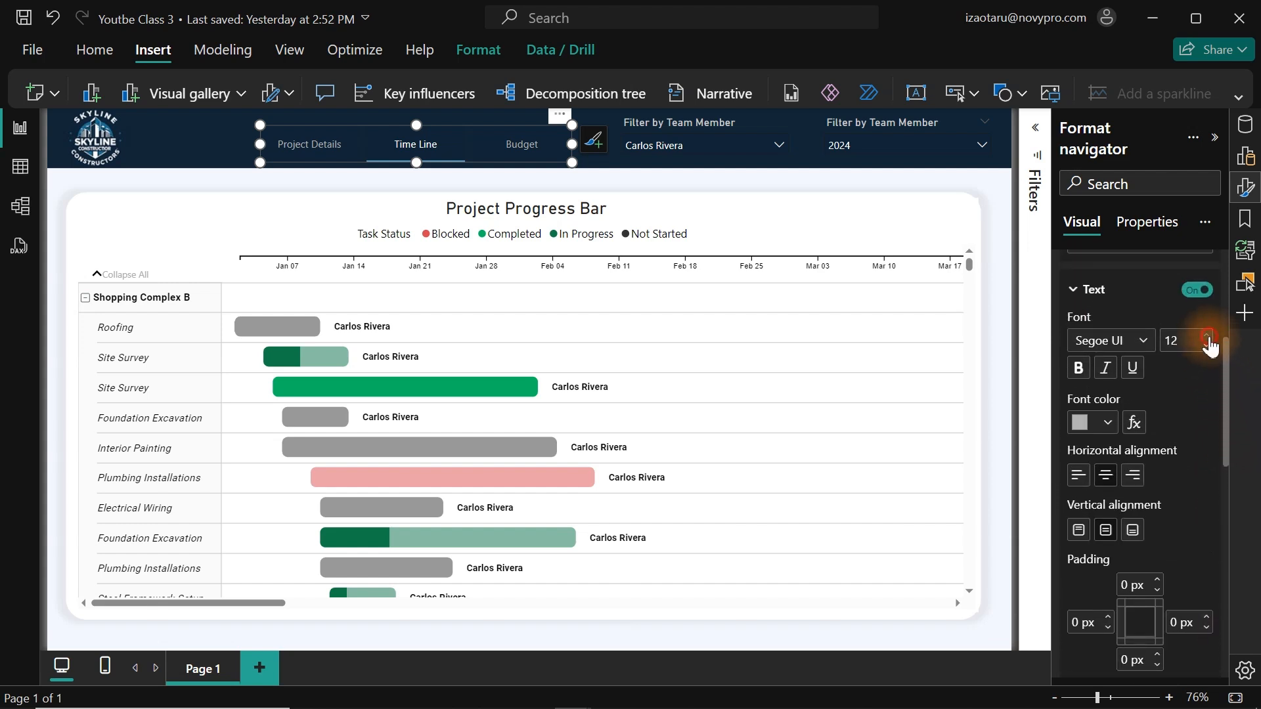
left_click(535, 157)
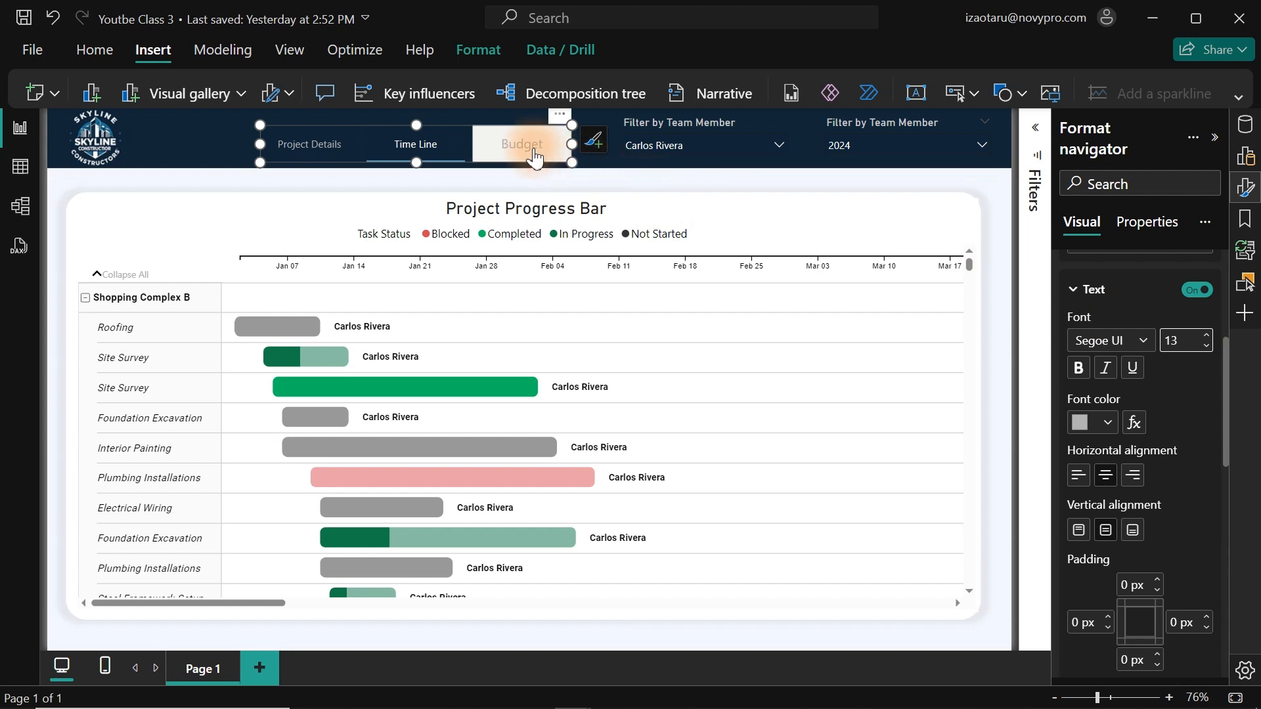
left_click(306, 148)
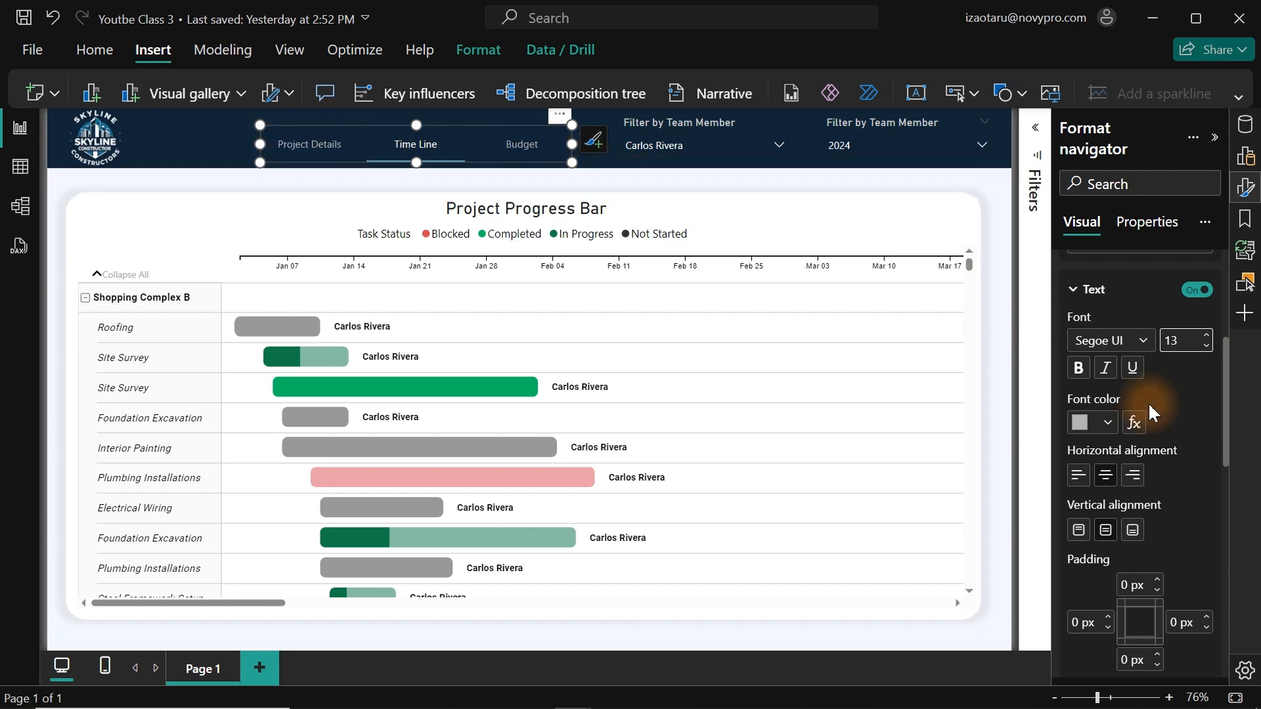
- Set the hover-state fill colour of the navigator's buttons to #112537 and deselect the navigator
left_click_drag(1226, 400, 1229, 496)
left_click(1107, 450)
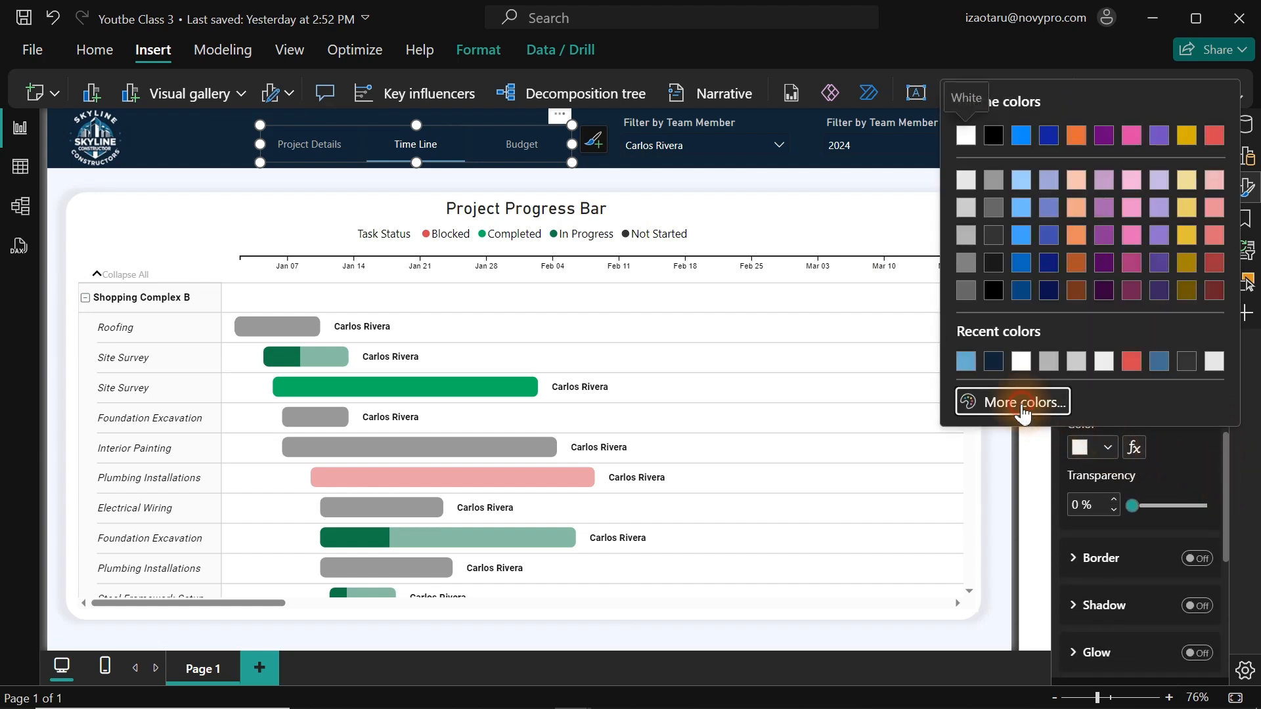
left_click(1020, 403)
type("#112537")
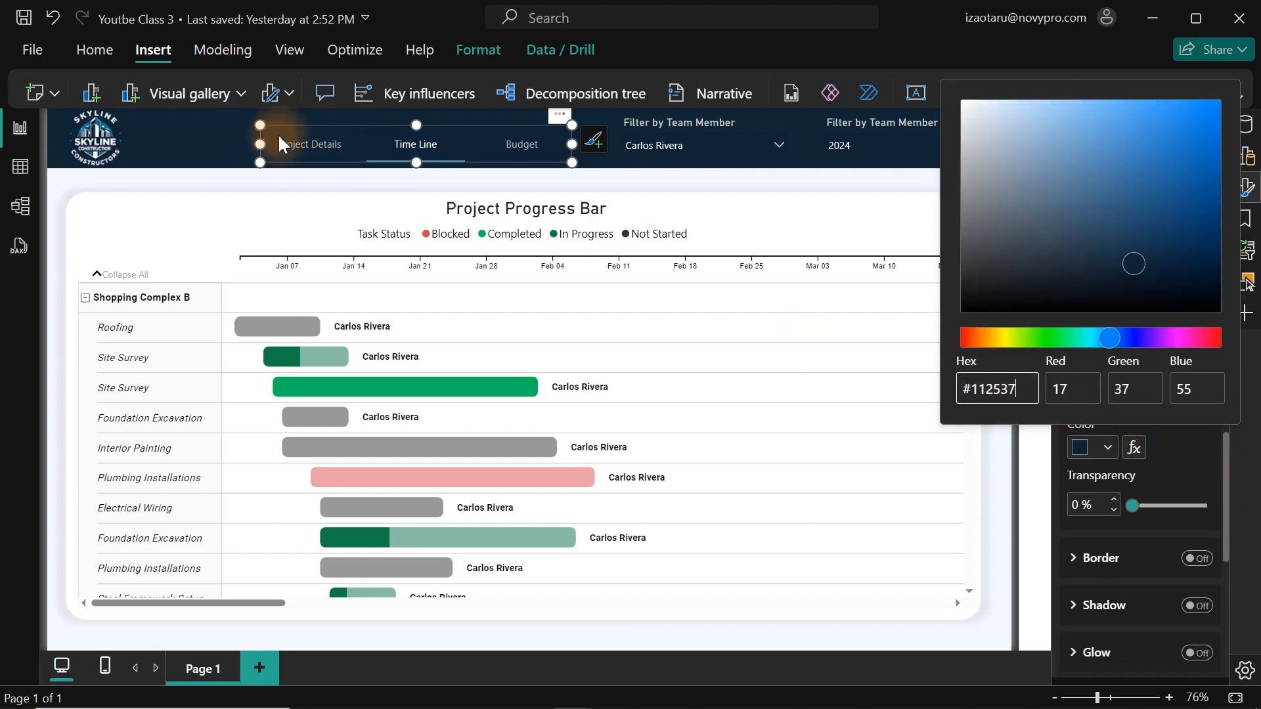
left_click(211, 158)
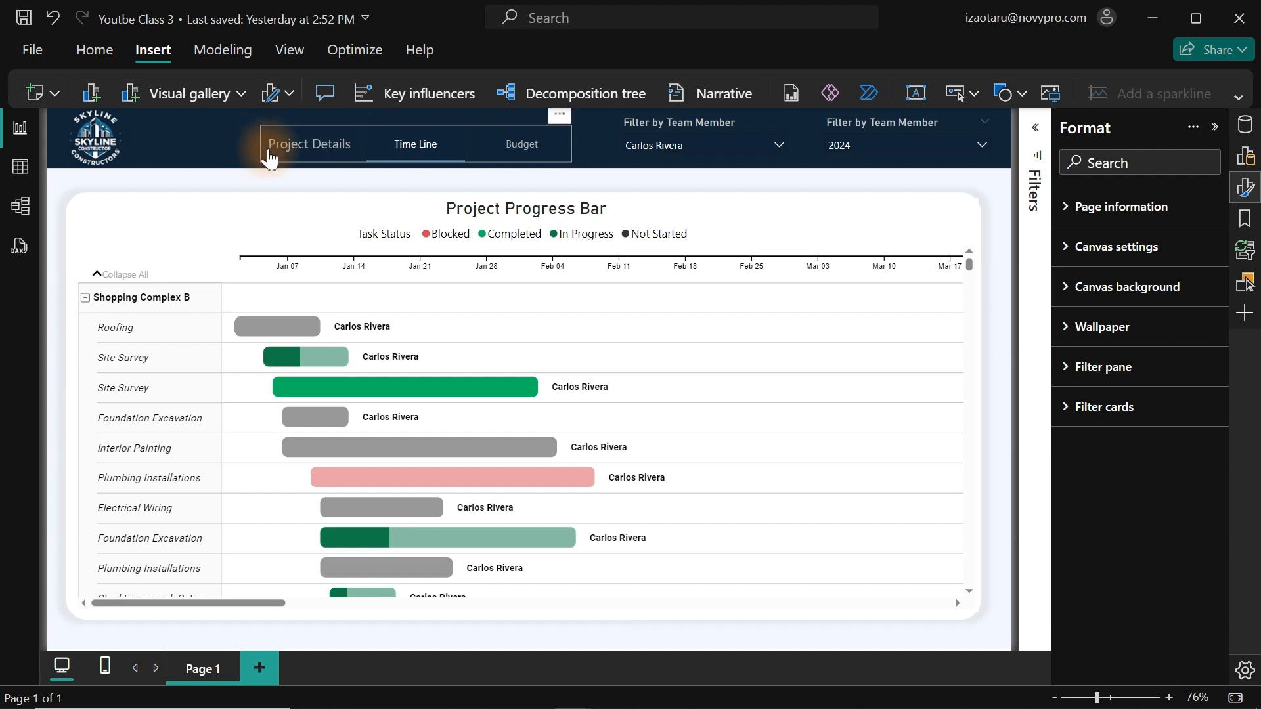
- Test the bookmark navigator by switching to the Project Details, Budget and Time Line views in turn
left_click(297, 150, "ctrl")
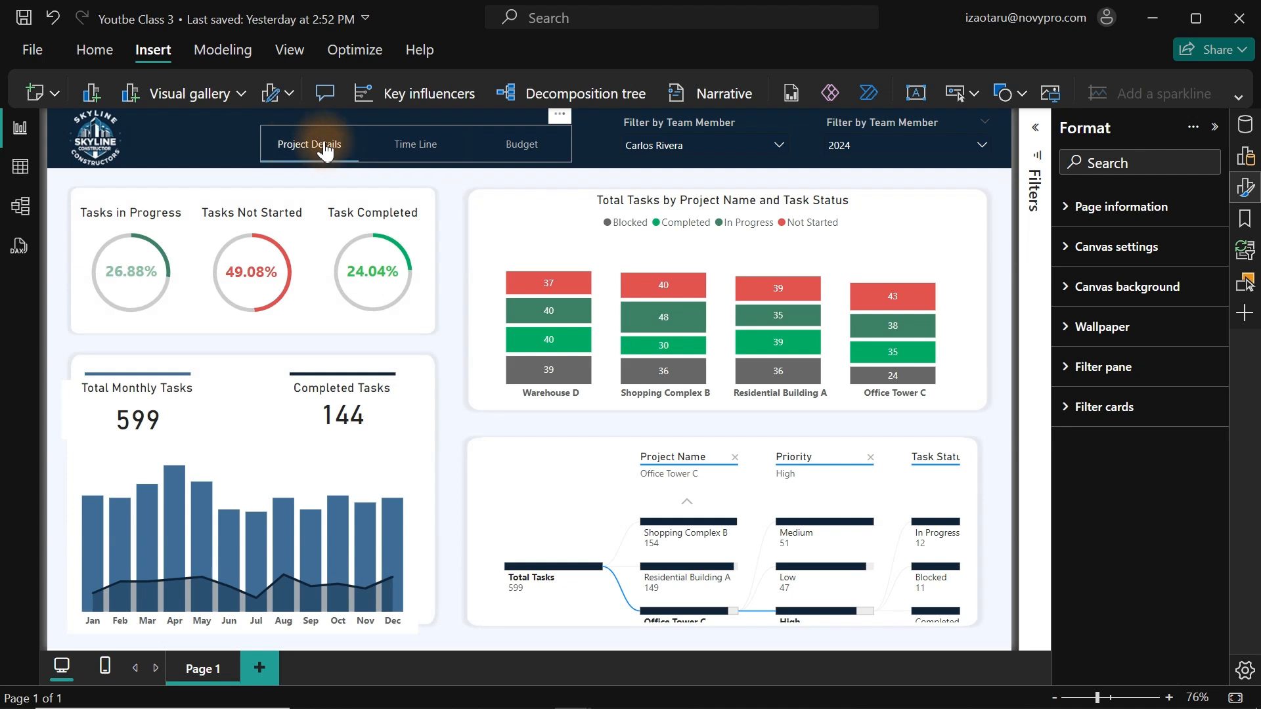
left_click(513, 149, "ctrl")
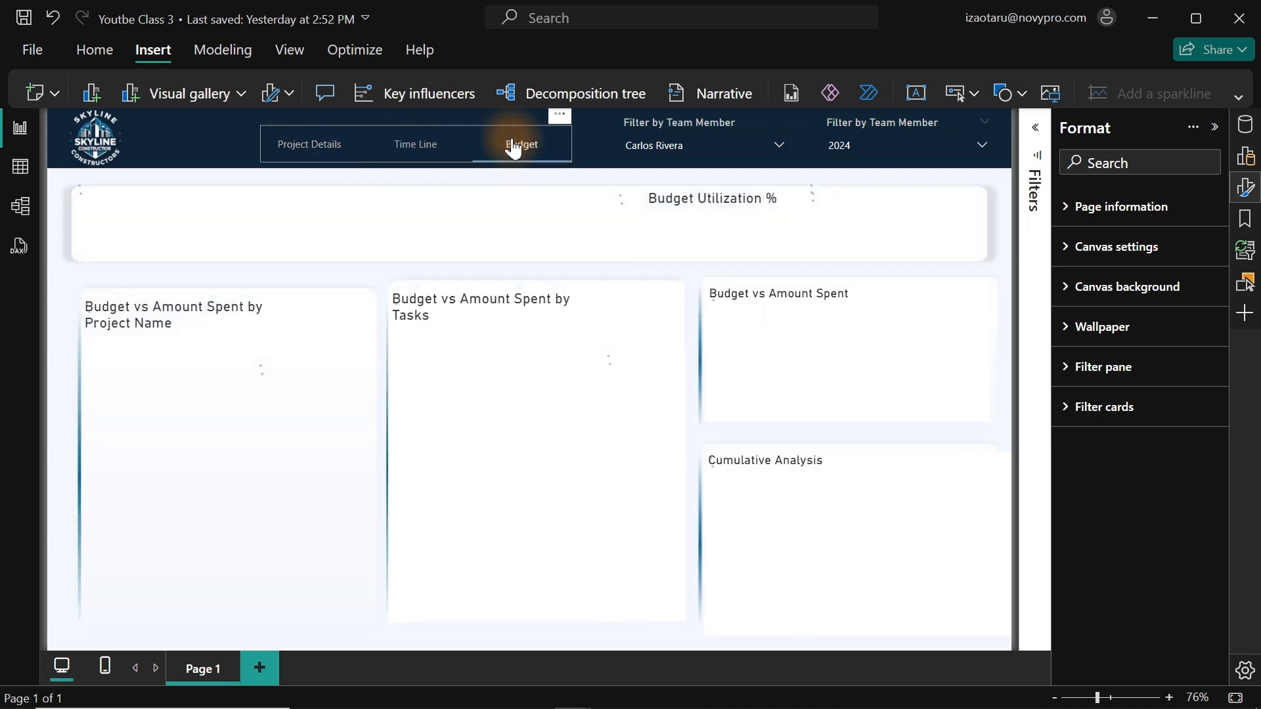
left_click(424, 152, "ctrl")
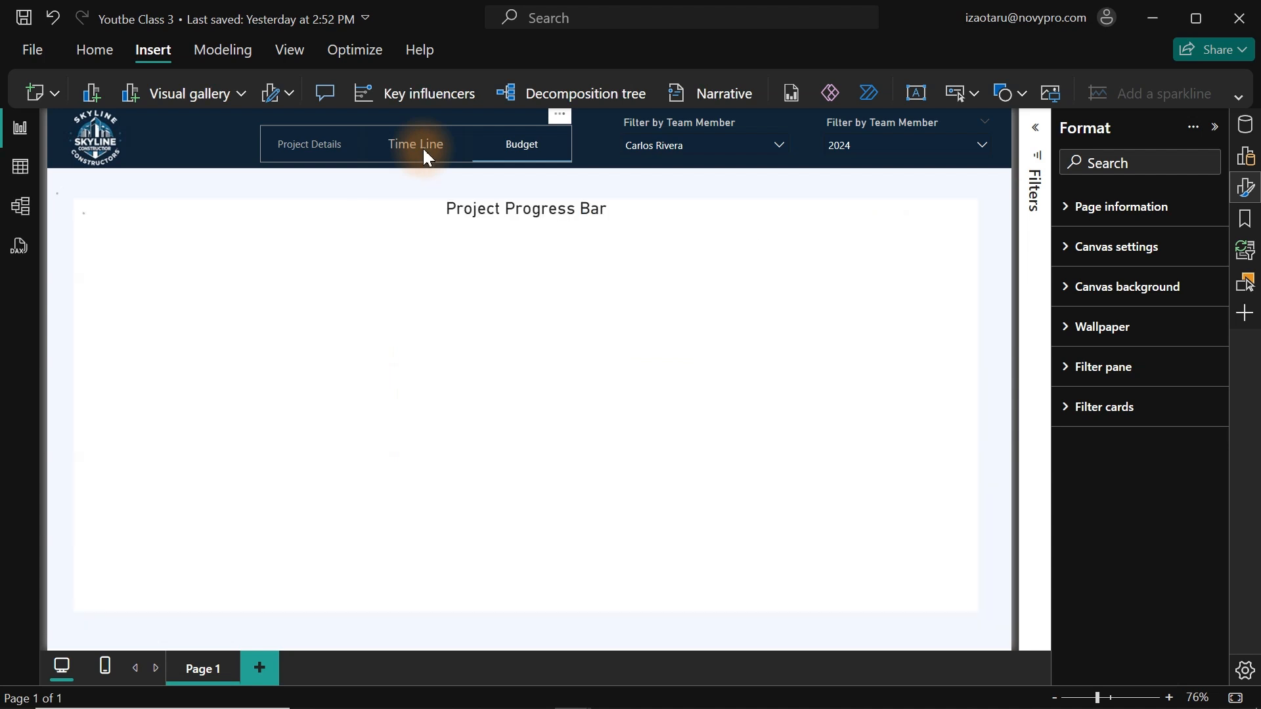